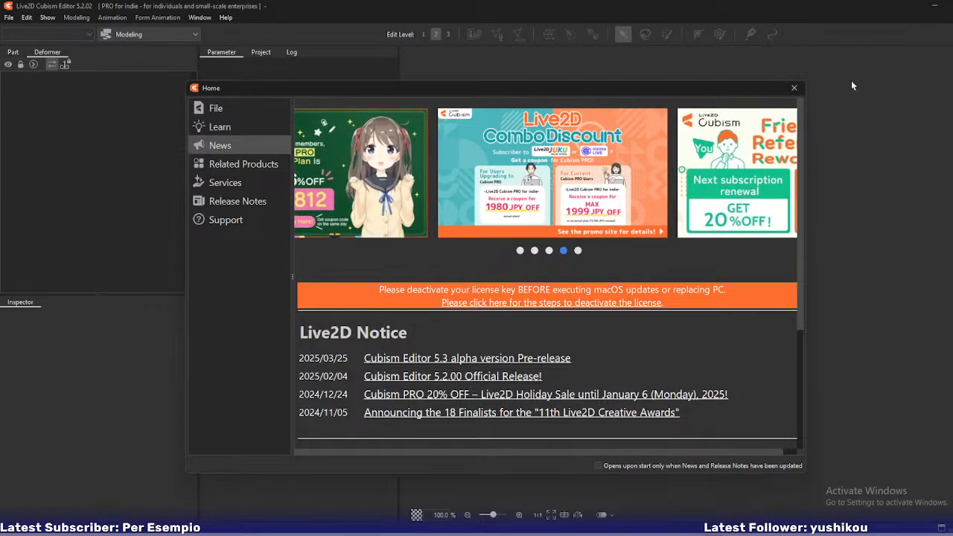
Close the Home window and open the recently used model Phire.cmo3
{"action": "left_click", "coordinate": [794, 88]}
{"action": "left_click", "coordinate": [11, 17]}
{"action": "mouse_move", "coordinate": [88, 69]}
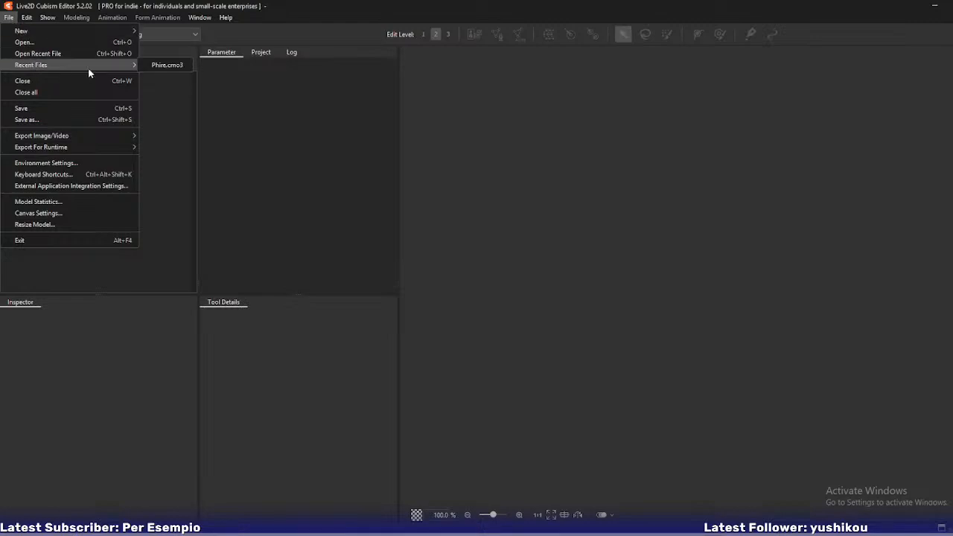
{"action": "left_click", "coordinate": [184, 66]}
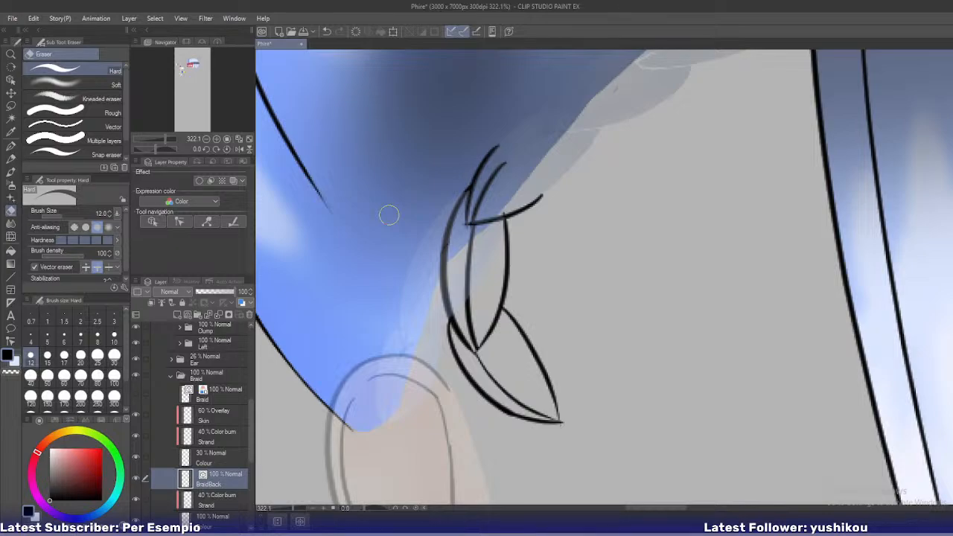
Make the Braid line layer visible and sample the braid's hair colour from its 30% Colour layer, picking from the layer itself
{"action": "scroll", "coordinate": [389, 215], "scroll_direction": "down", "scroll_amount": 2}
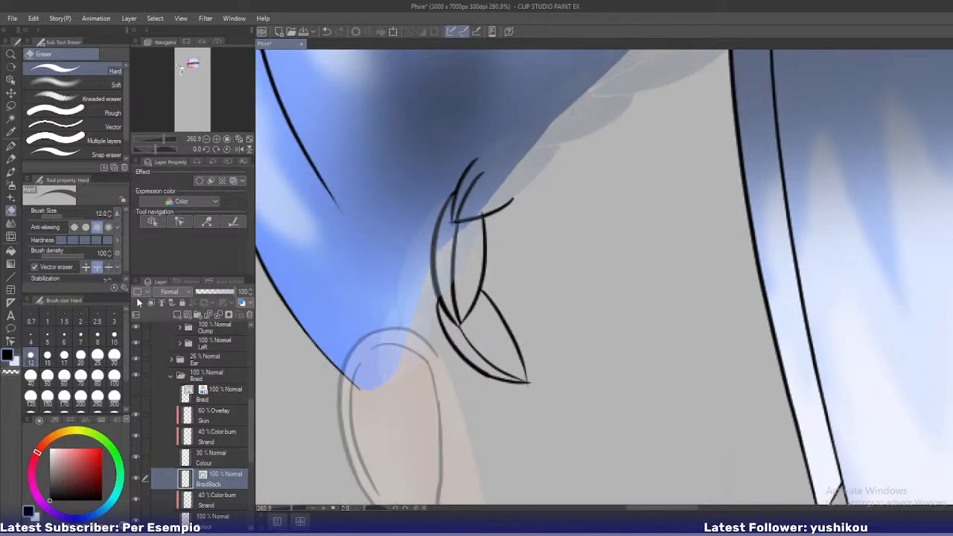
{"action": "scroll", "coordinate": [211, 439], "scroll_direction": "down", "scroll_amount": 2}
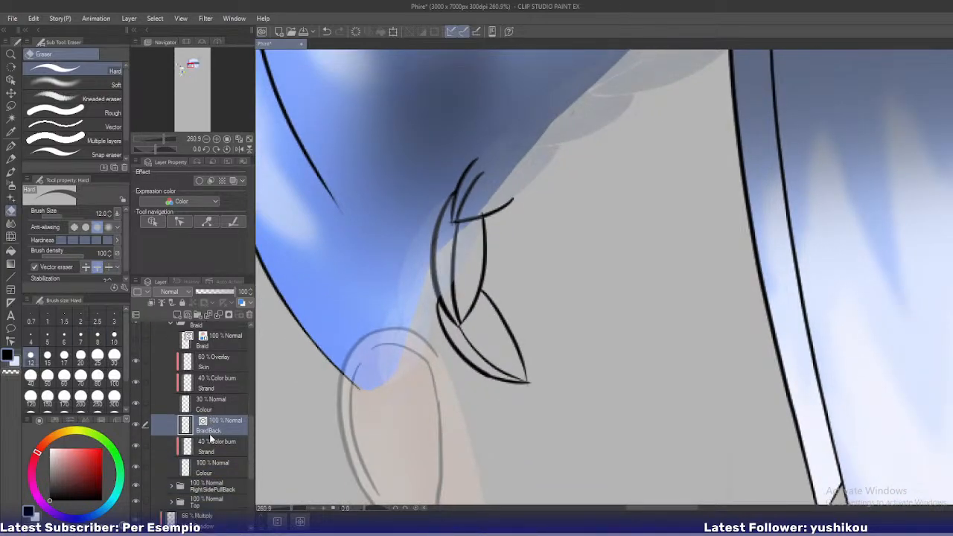
{"action": "left_click", "coordinate": [221, 467]}
{"action": "key", "text": "i"}
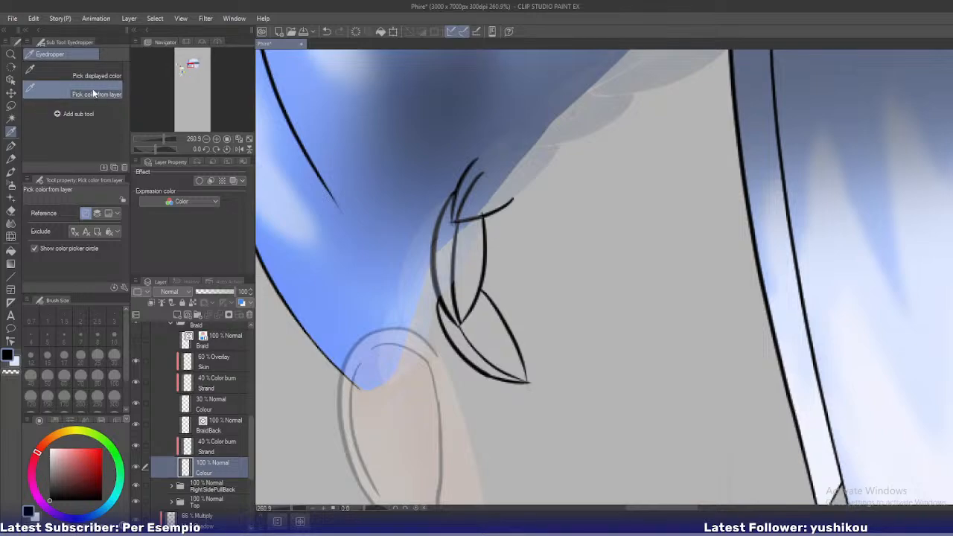
{"action": "left_click", "coordinate": [97, 94]}
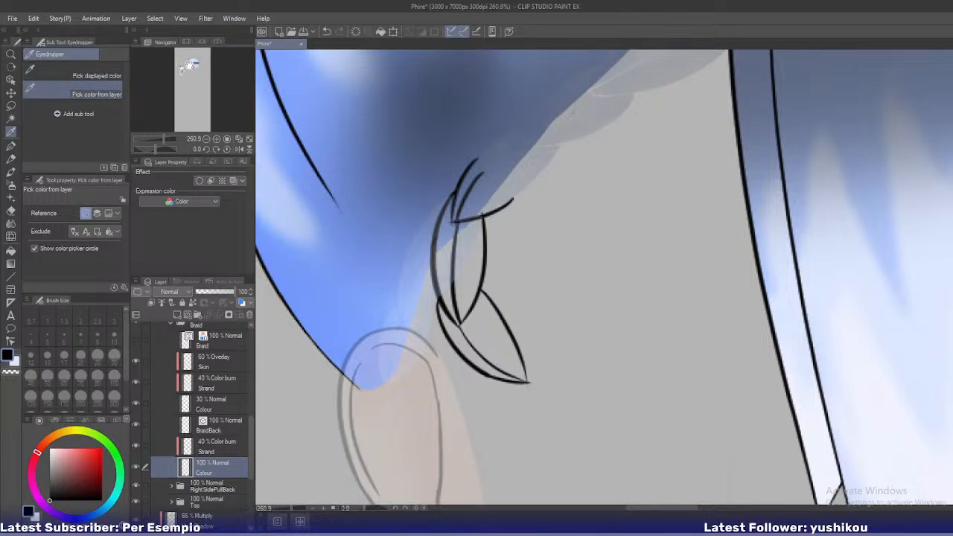
{"action": "left_click", "coordinate": [135, 339]}
{"action": "left_click", "coordinate": [224, 404]}
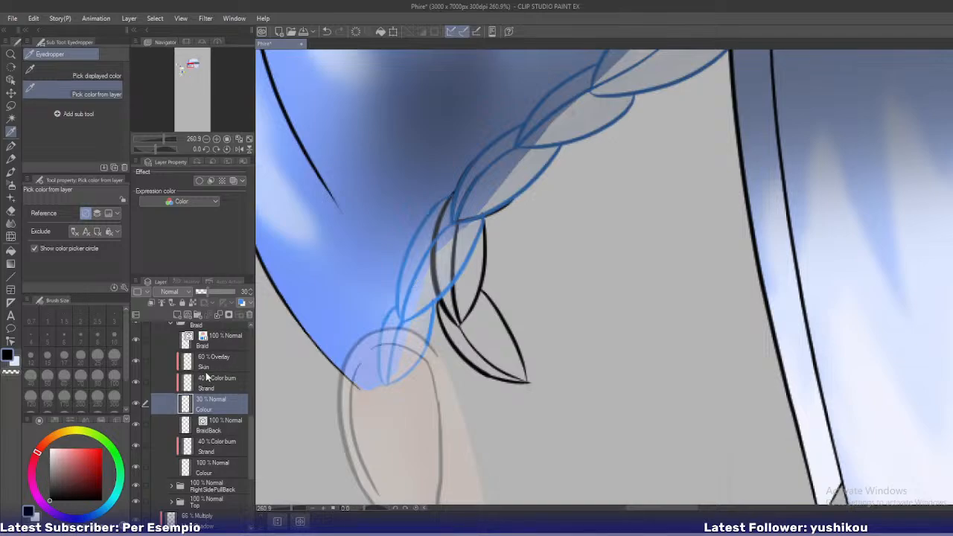
{"action": "left_click", "coordinate": [415, 264]}
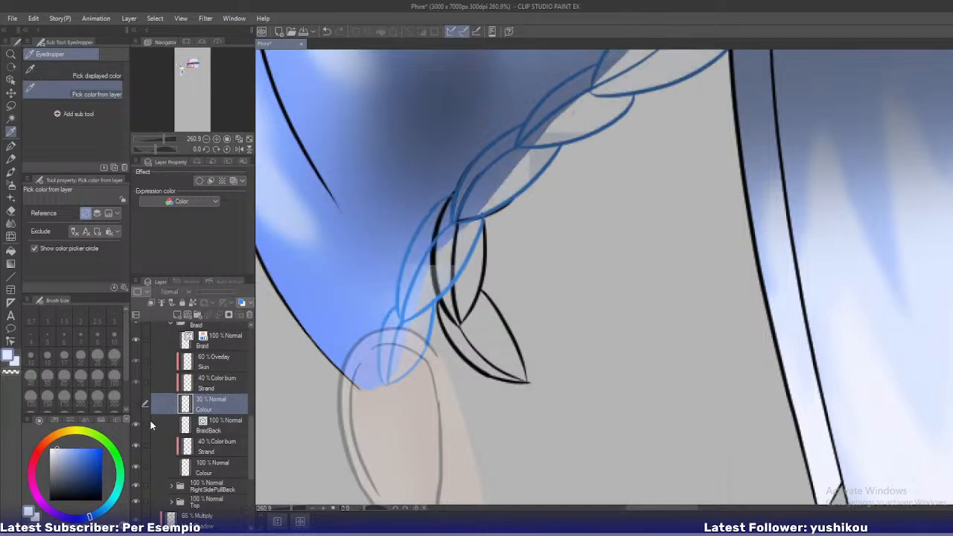
{"action": "left_click", "coordinate": [226, 466]}
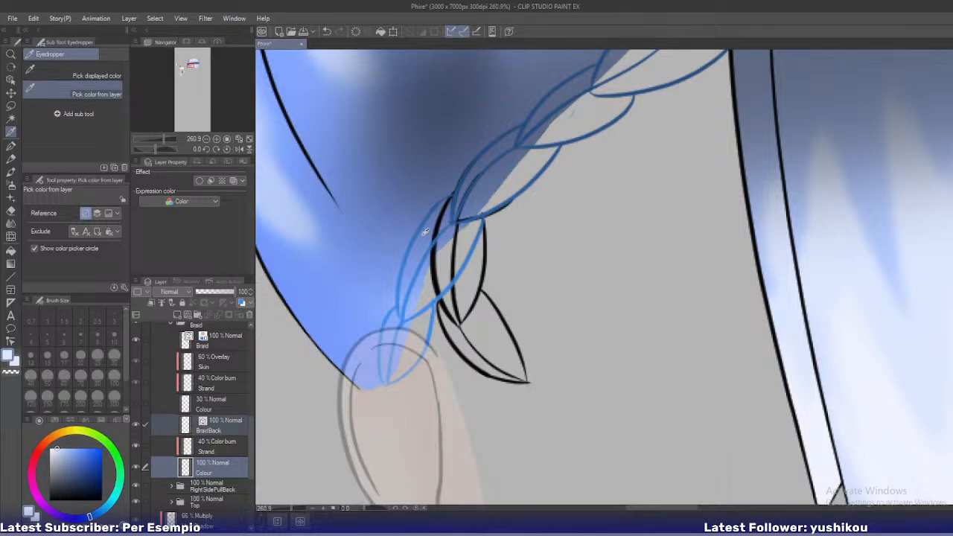
{"action": "key", "text": "p"}
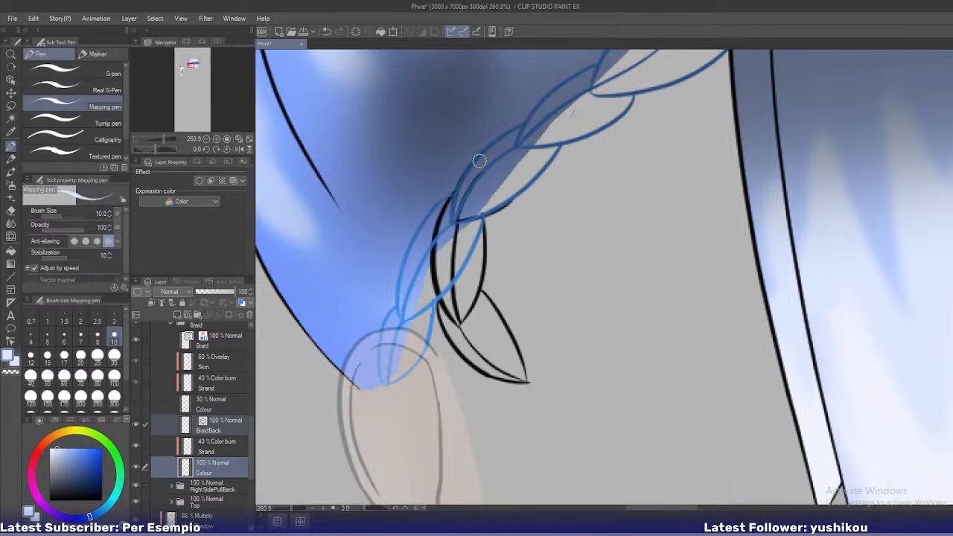
{"action": "left_click_drag", "start_coordinate": [500, 167], "coordinate": [507, 191]}
{"action": "key", "text": "ctrl+z"}
Make the braid's 30% Colour layer visible and pick the displayed pale blue from the palette swatch beside the hair
{"action": "left_click", "coordinate": [212, 406]}
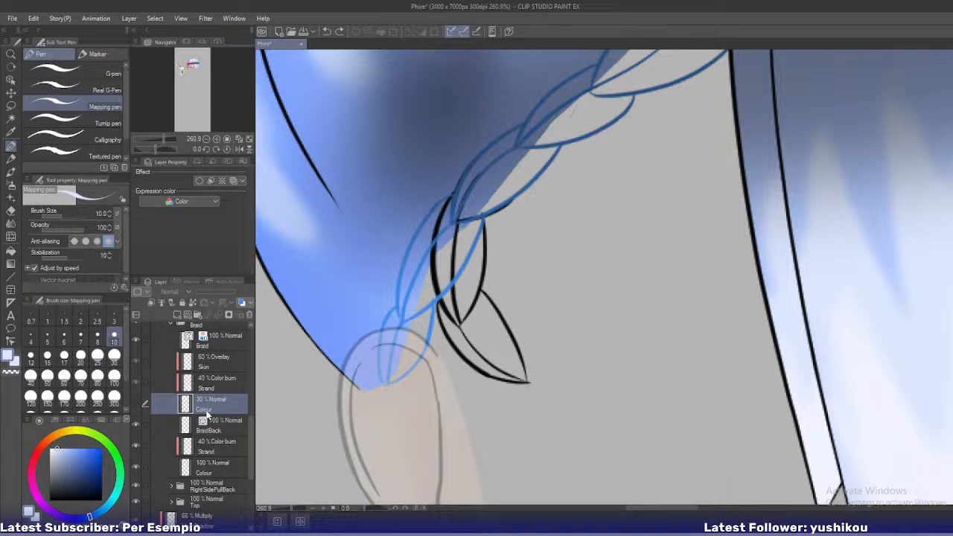
{"action": "left_click", "coordinate": [136, 403]}
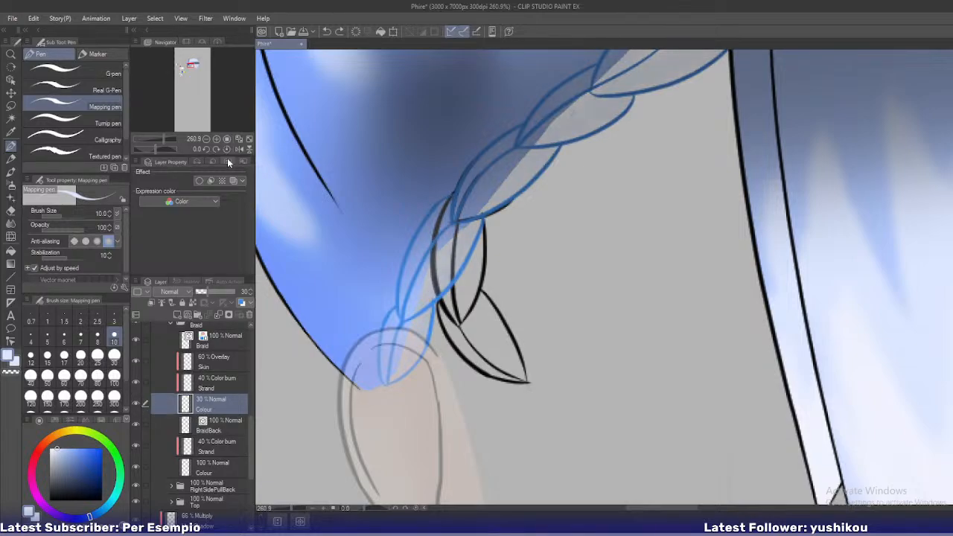
{"action": "left_click", "coordinate": [205, 138]}
{"action": "left_click", "coordinate": [205, 138]}
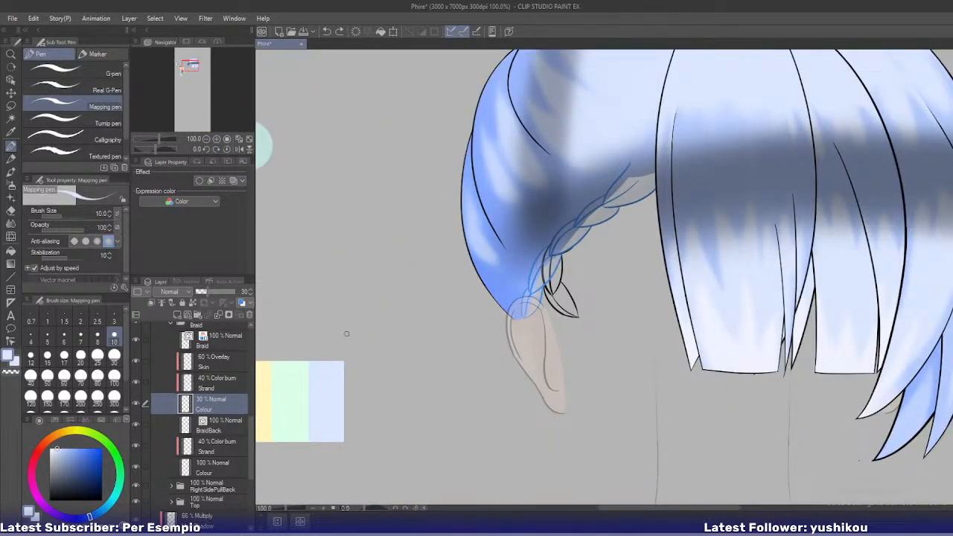
{"action": "key", "text": "i"}
{"action": "left_click", "coordinate": [325, 392]}
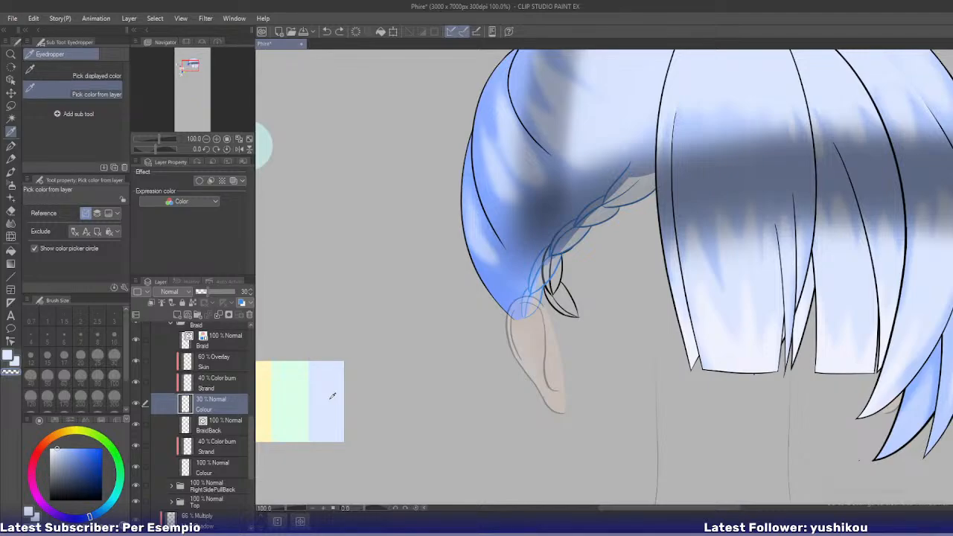
{"action": "left_click", "coordinate": [90, 75]}
{"action": "left_click", "coordinate": [325, 387]}
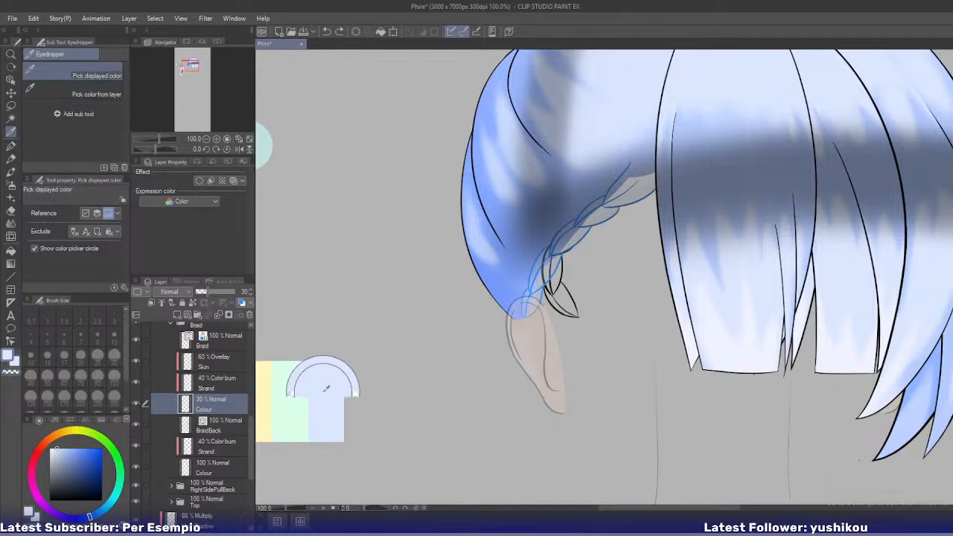
Draw a pale blue boundary curve across the braid section above the loose end on the 100% Colour layer with the Mapping pen
{"action": "scroll", "coordinate": [646, 240], "scroll_direction": "up", "scroll_amount": 1}
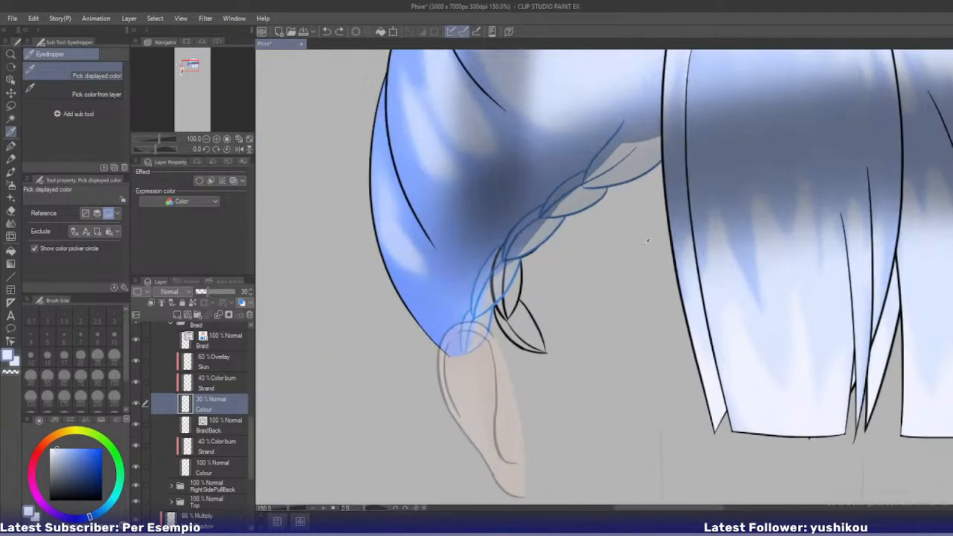
{"action": "scroll", "coordinate": [646, 241], "scroll_direction": "up", "scroll_amount": 3}
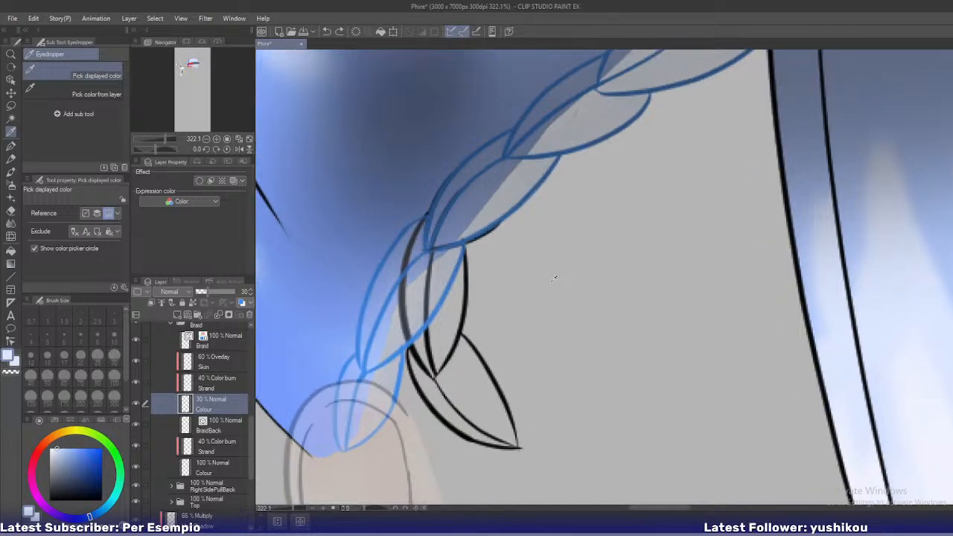
{"action": "left_click", "coordinate": [206, 468]}
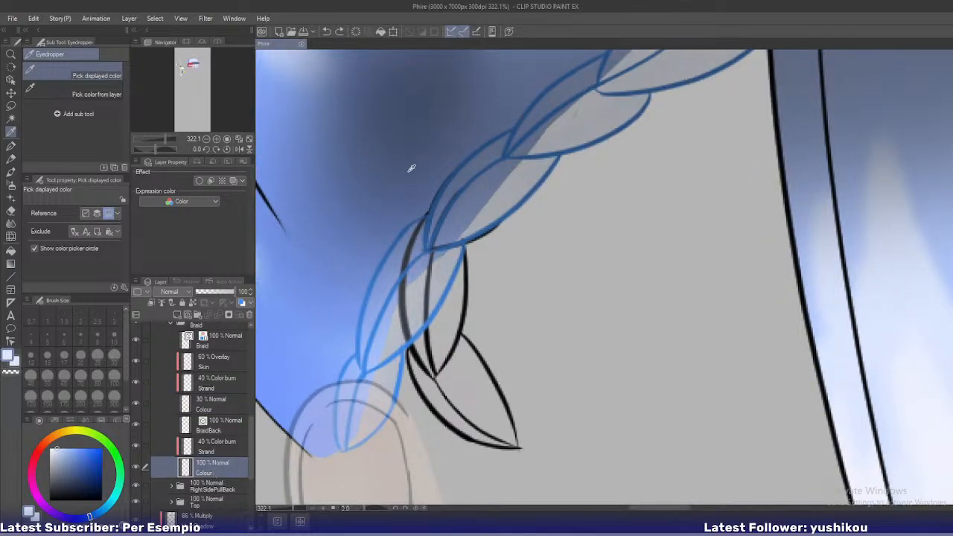
{"action": "key", "text": "p"}
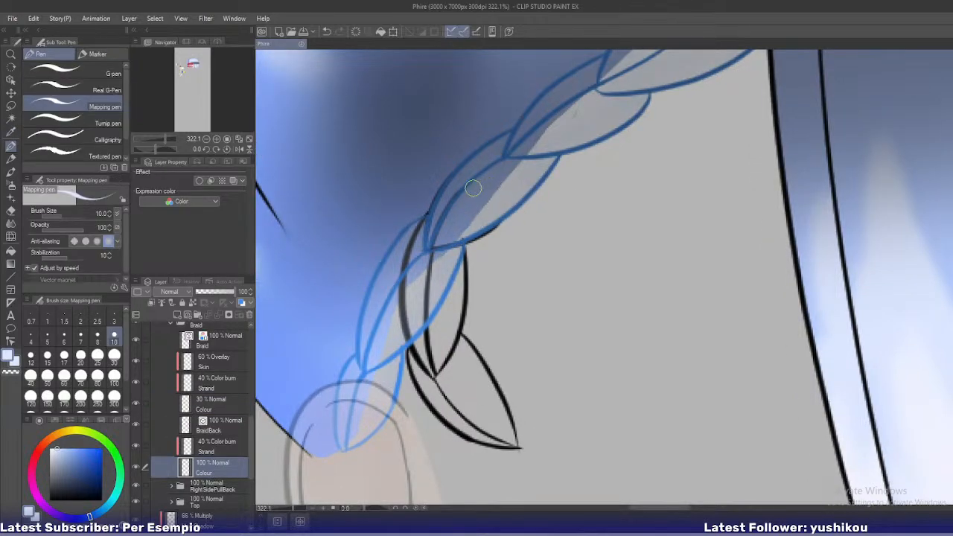
{"action": "mouse_move", "coordinate": [456, 174]}
{"action": "left_mouse_down"}
{"action": "mouse_move", "coordinate": [485, 183]}
{"action": "mouse_move", "coordinate": [495, 211]}
{"action": "left_mouse_up"}
Fill the outlined back braid sections down to the tip with pale blue on the 100% Colour layer, referring to other layers
{"action": "left_click", "coordinate": [146, 425]}
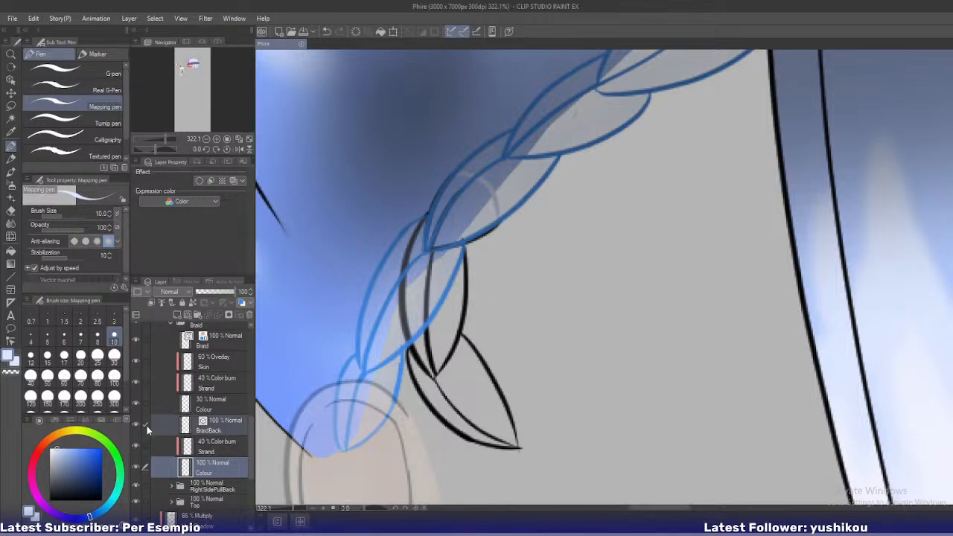
{"action": "key", "text": "g"}
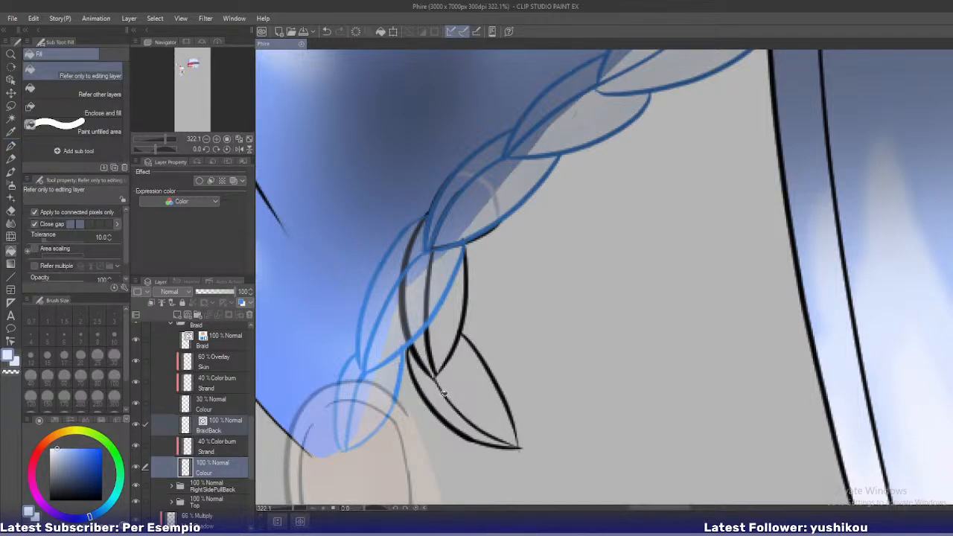
{"action": "left_click", "coordinate": [443, 393]}
{"action": "left_click", "coordinate": [443, 393]}
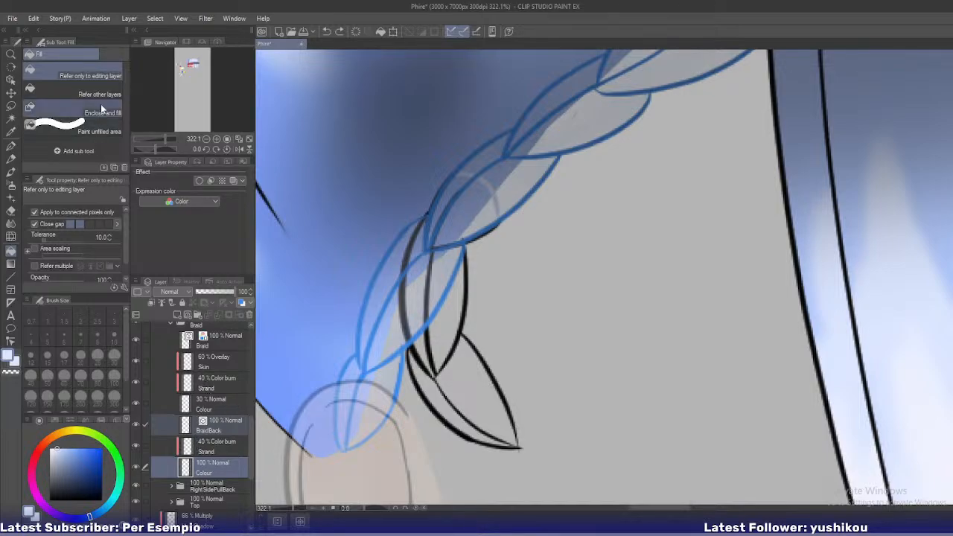
{"action": "left_click", "coordinate": [100, 94]}
{"action": "mouse_move", "coordinate": [460, 381]}
{"action": "left_mouse_down"}
{"action": "mouse_move", "coordinate": [453, 338]}
{"action": "mouse_move", "coordinate": [425, 321]}
{"action": "mouse_move", "coordinate": [454, 225]}
{"action": "left_mouse_up"}
{"action": "left_click", "coordinate": [438, 382]}
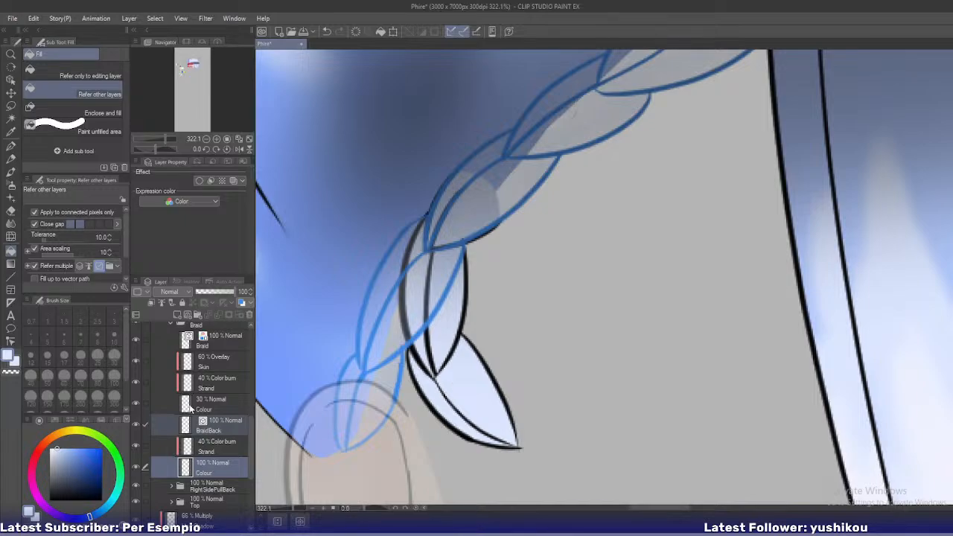
Sample the dark shading colour from the front braid's Strand layer, picking the colour from the layer
{"action": "left_click", "coordinate": [203, 389]}
{"action": "key", "text": "i"}
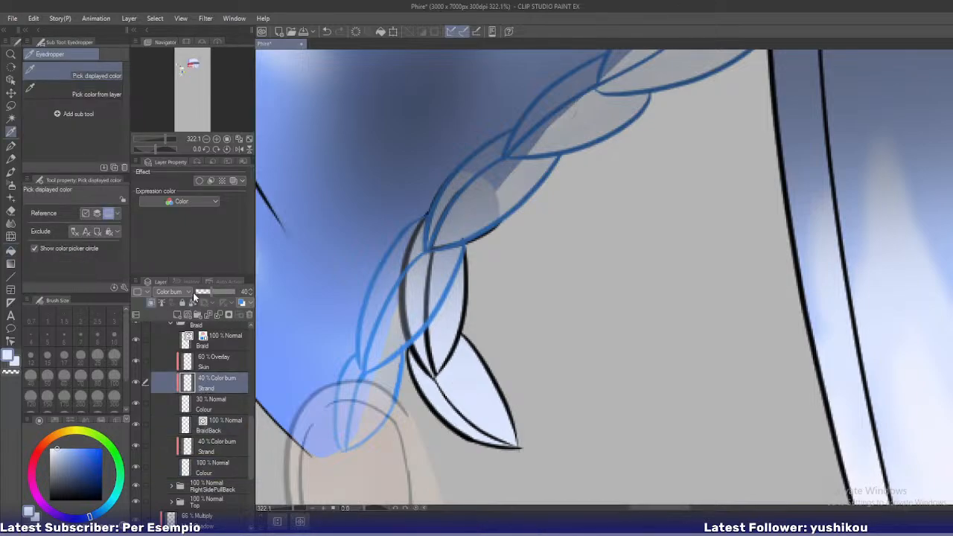
{"action": "left_click", "coordinate": [105, 94]}
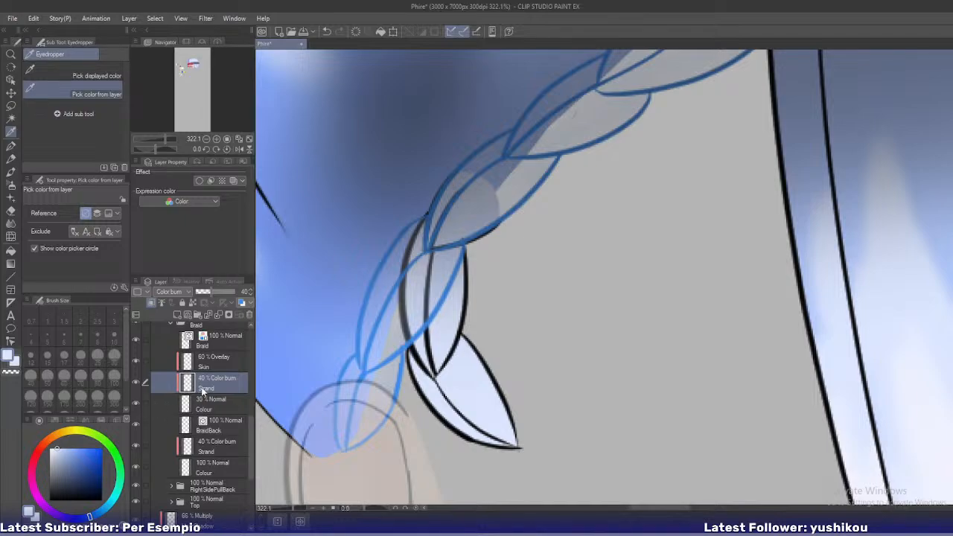
{"action": "left_click", "coordinate": [389, 287]}
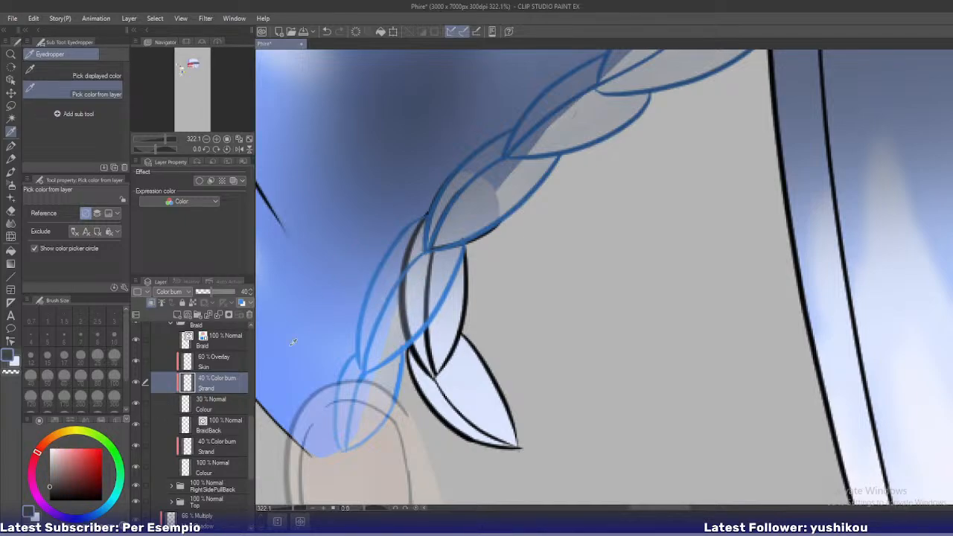
Fill the back braid sections with the shading colour on the lower 40% Color burn Strand layer, referring to other layers
{"action": "left_click", "coordinate": [205, 447]}
{"action": "key", "text": "g"}
{"action": "key", "text": "g"}
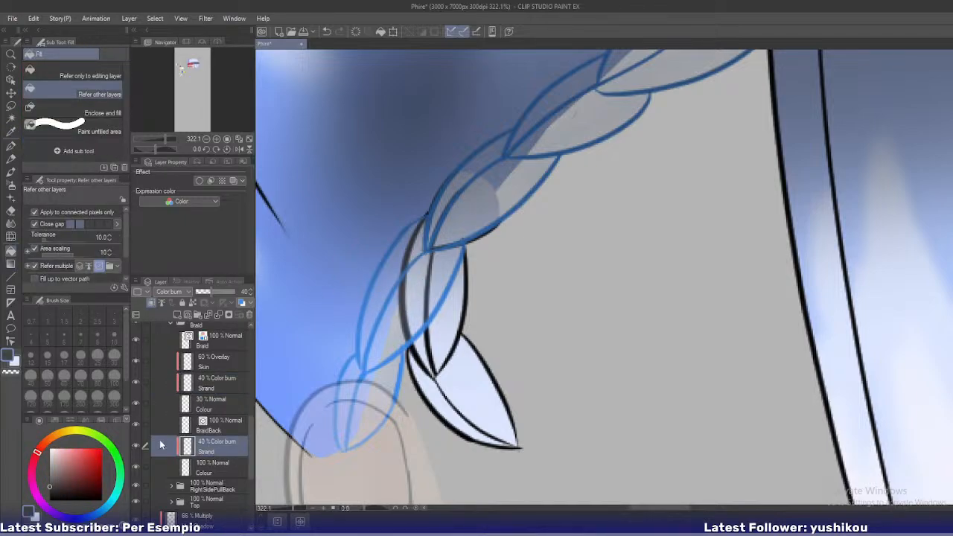
{"action": "left_click", "coordinate": [434, 397]}
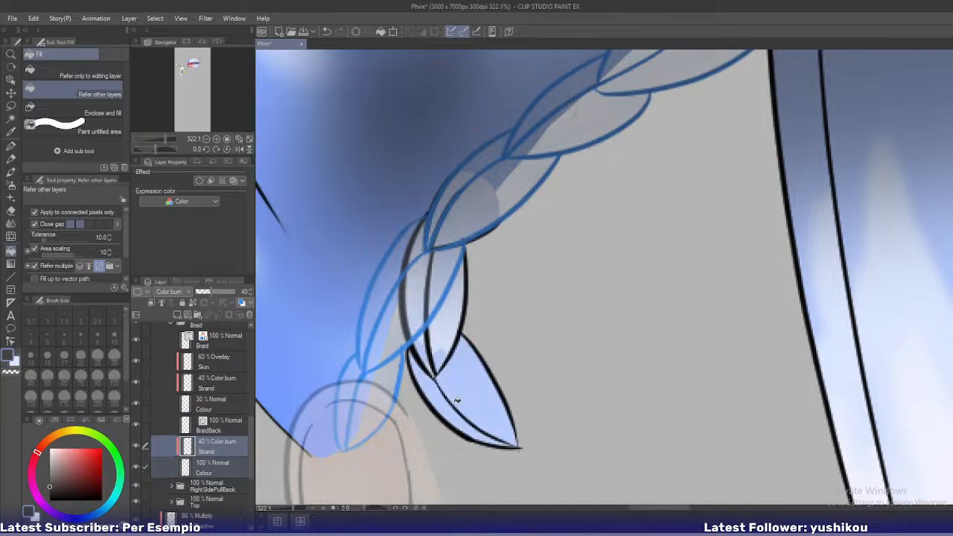
{"action": "left_click", "coordinate": [444, 329]}
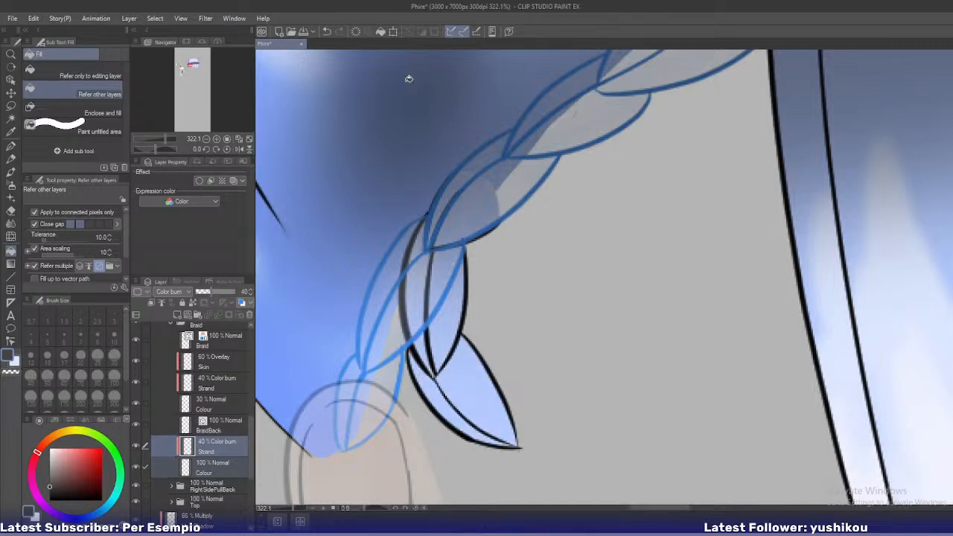
Paint shading with the Mapping pen along the back braid's upper edge on the lower Strand layer
{"action": "scroll", "coordinate": [409, 79], "scroll_direction": "up", "scroll_amount": 3}
{"action": "key", "text": "p"}
{"action": "mouse_move", "coordinate": [497, 299]}
{"action": "left_mouse_down"}
{"action": "mouse_move", "coordinate": [495, 237]}
{"action": "mouse_move", "coordinate": [527, 248]}
{"action": "mouse_move", "coordinate": [551, 285]}
{"action": "mouse_move", "coordinate": [551, 306]}
{"action": "mouse_move", "coordinate": [521, 240]}
{"action": "mouse_move", "coordinate": [490, 231]}
{"action": "mouse_move", "coordinate": [554, 261]}
{"action": "mouse_move", "coordinate": [556, 309]}
{"action": "mouse_move", "coordinate": [544, 276]}
{"action": "mouse_move", "coordinate": [553, 320]}
{"action": "left_mouse_up"}
{"action": "scroll", "coordinate": [553, 320], "scroll_direction": "down", "scroll_amount": 5}
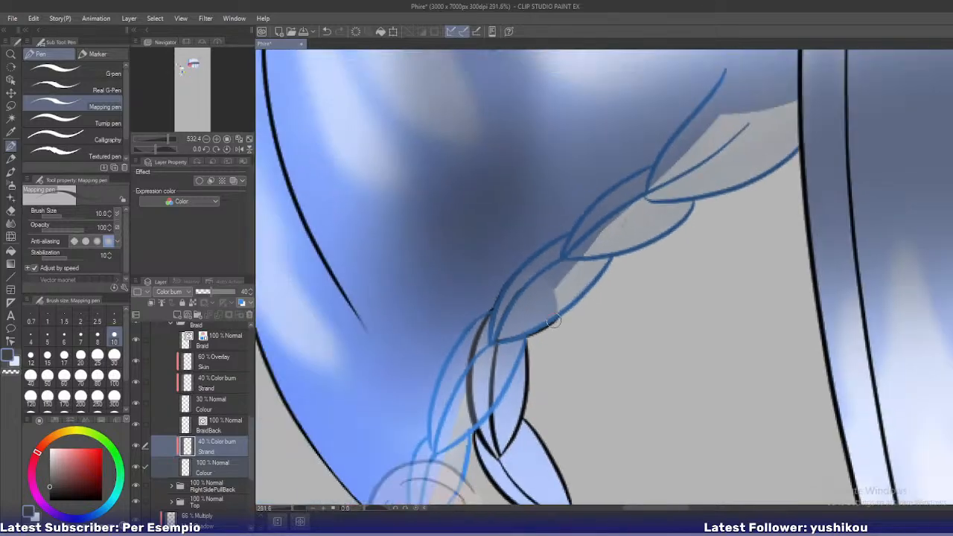
Select the BraidBack, lower Strand and 100% Colour layers together, and open the recent file Phire.psd at its Braid folder
{"action": "left_click", "coordinate": [221, 424]}
{"action": "left_click", "coordinate": [222, 466], "text": "shift"}
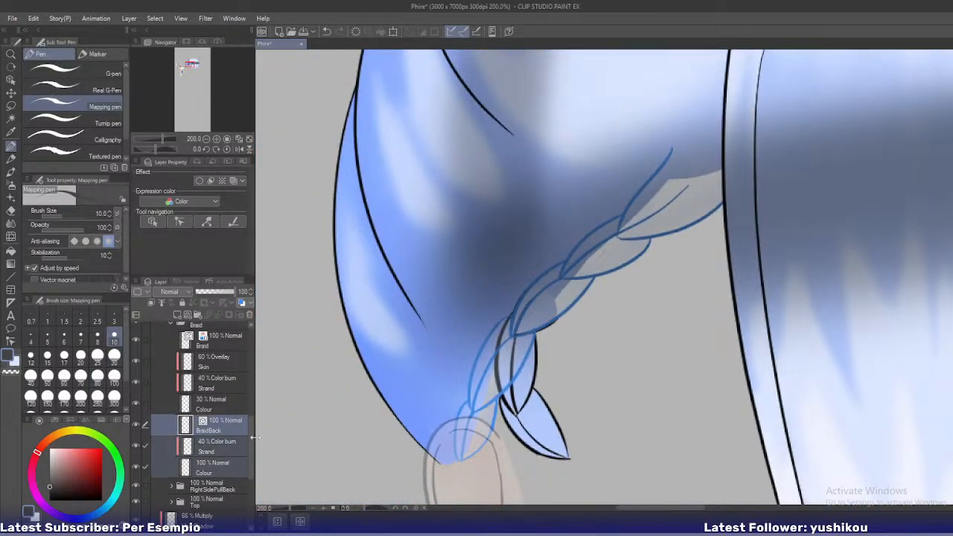
{"action": "left_click", "coordinate": [13, 18]}
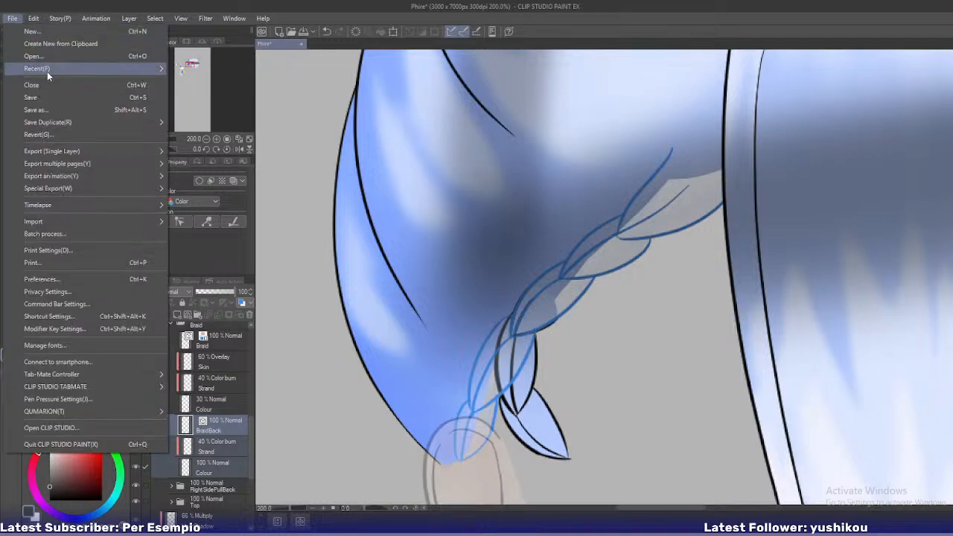
{"action": "mouse_move", "coordinate": [52, 70]}
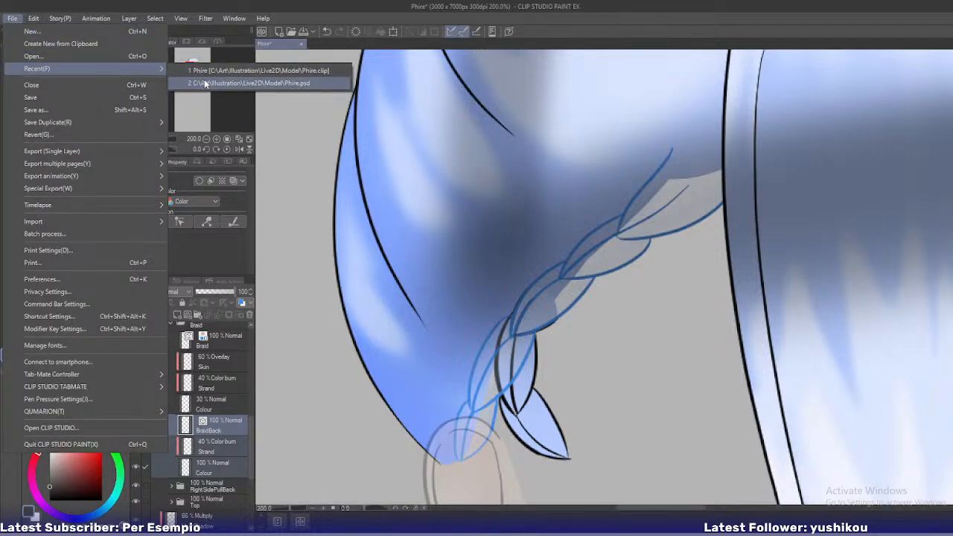
{"action": "left_click", "coordinate": [216, 82]}
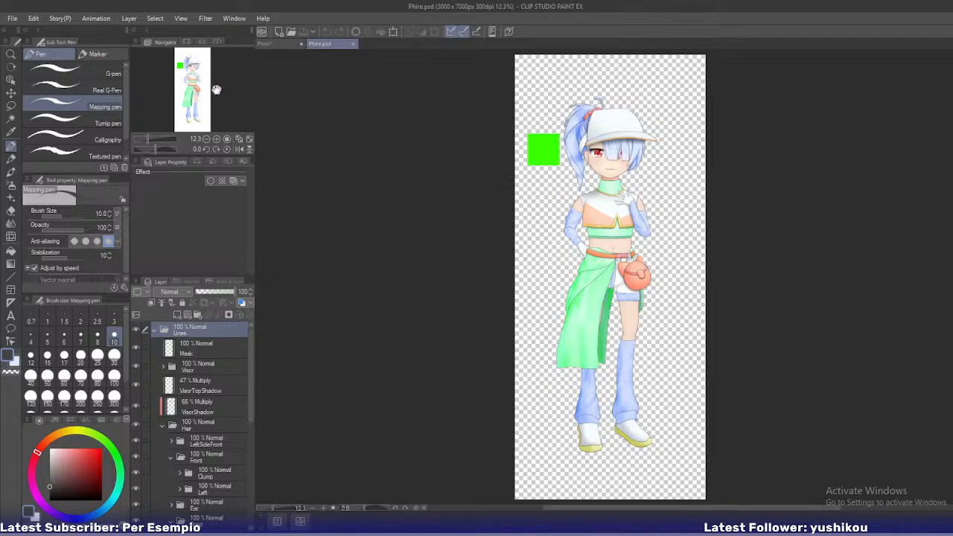
{"action": "scroll", "coordinate": [593, 141], "scroll_direction": "up", "scroll_amount": 2}
{"action": "scroll", "coordinate": [188, 436], "scroll_direction": "down", "scroll_amount": 3}
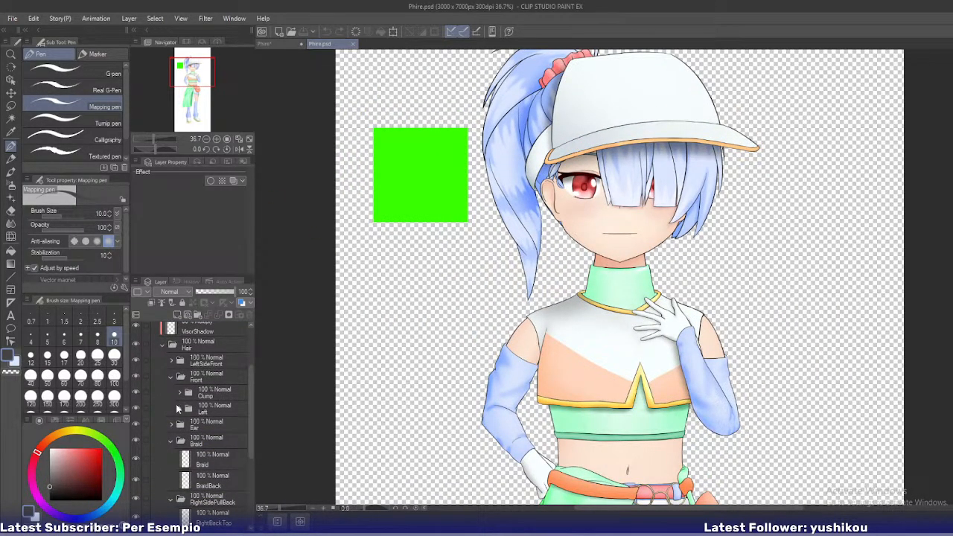
Paste the copied layers above BraidBack in the Braid folder and delete the old BraidBack layer below them
{"action": "scroll", "coordinate": [172, 430], "scroll_direction": "down", "scroll_amount": 2}
{"action": "left_click", "coordinate": [196, 442]}
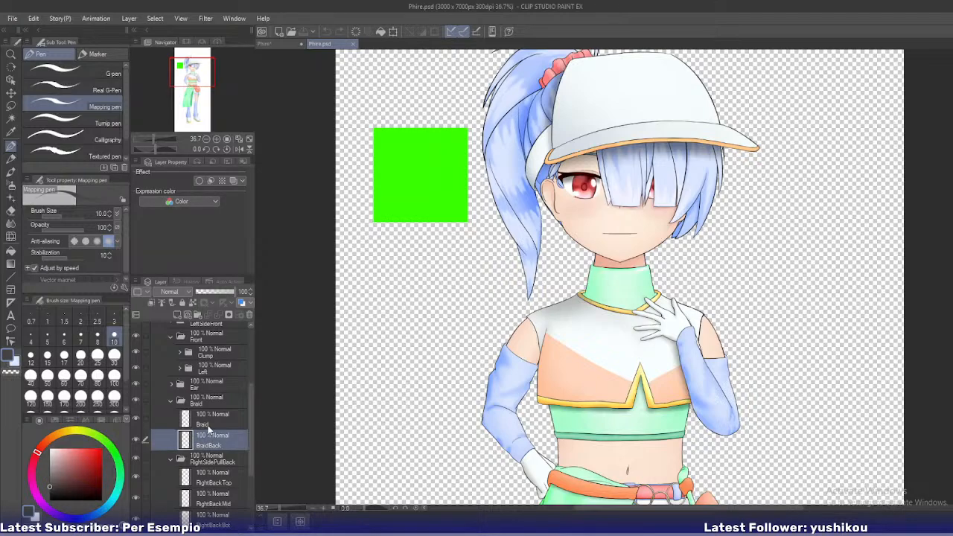
{"action": "scroll", "coordinate": [580, 161], "scroll_direction": "up", "scroll_amount": 5}
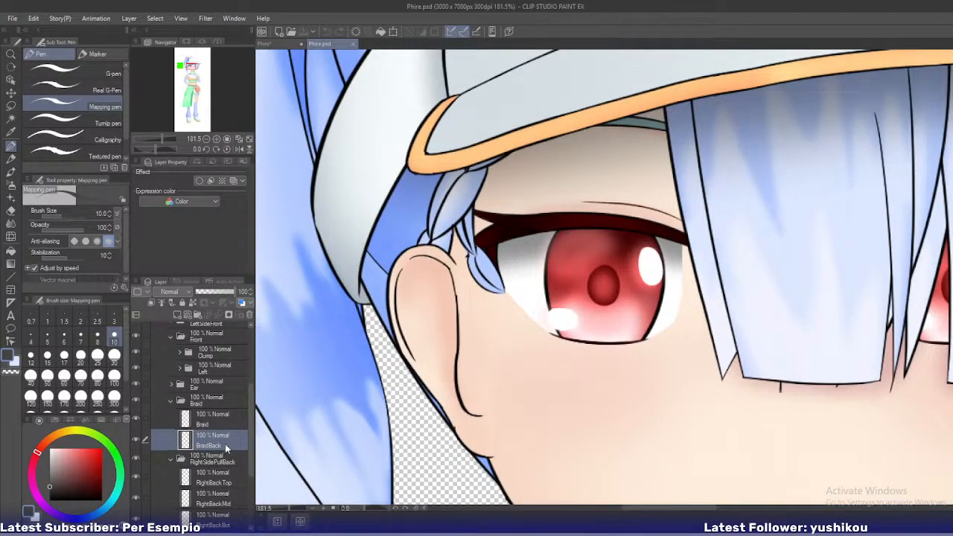
{"action": "key", "text": "ctrl+v"}
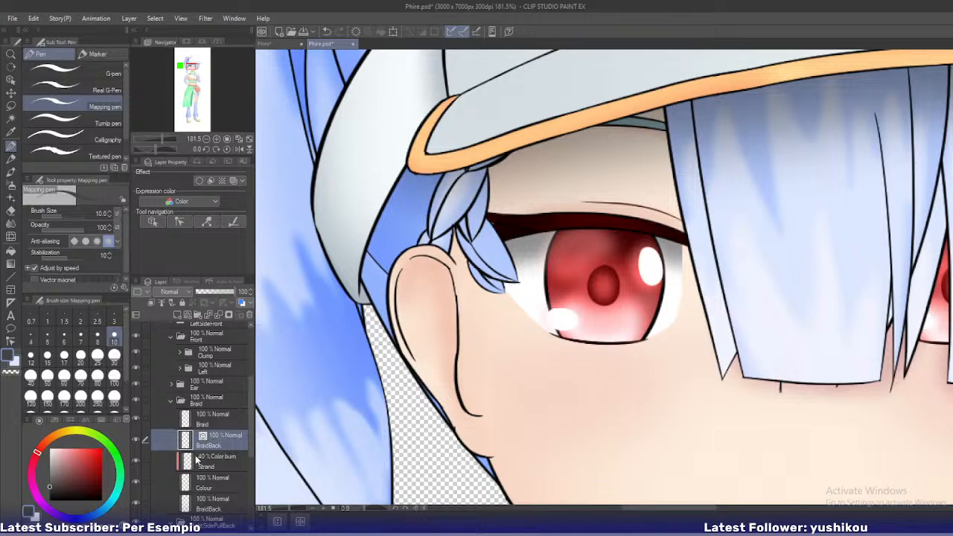
{"action": "left_click", "coordinate": [212, 507]}
{"action": "right_click", "coordinate": [210, 509]}
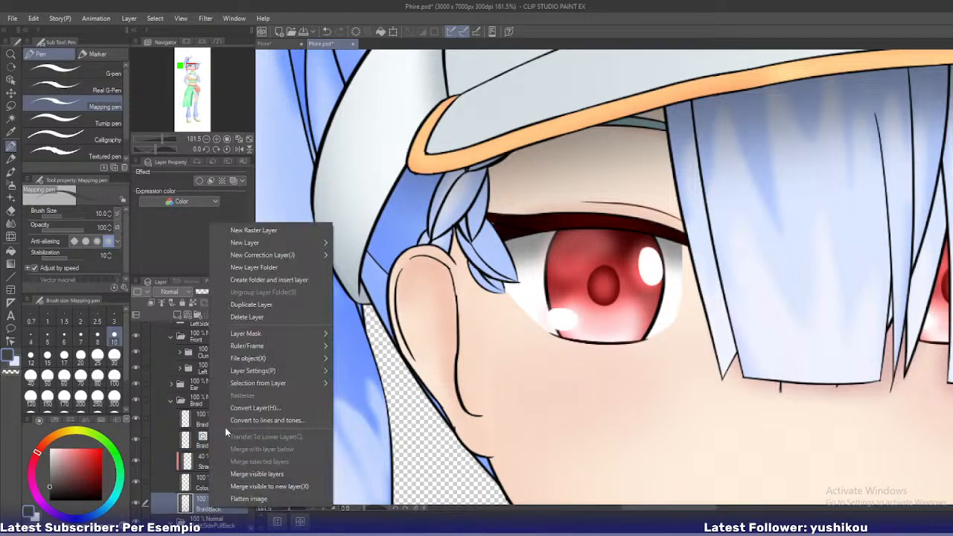
{"action": "left_click", "coordinate": [246, 317]}
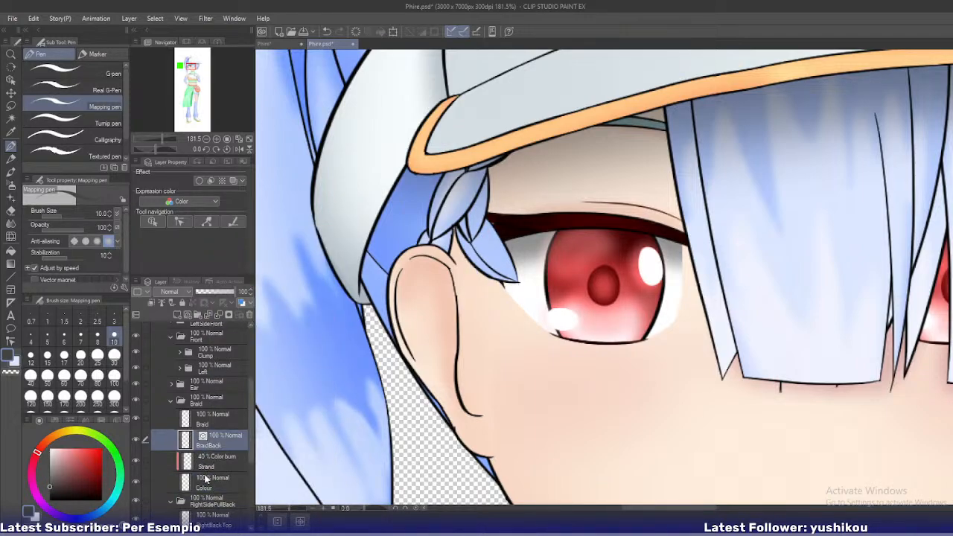
Try merging the pasted BraidBack, Strand and Colour layers, check the back braid up close and undo the merge
{"action": "key", "text": "alt+shift+e"}
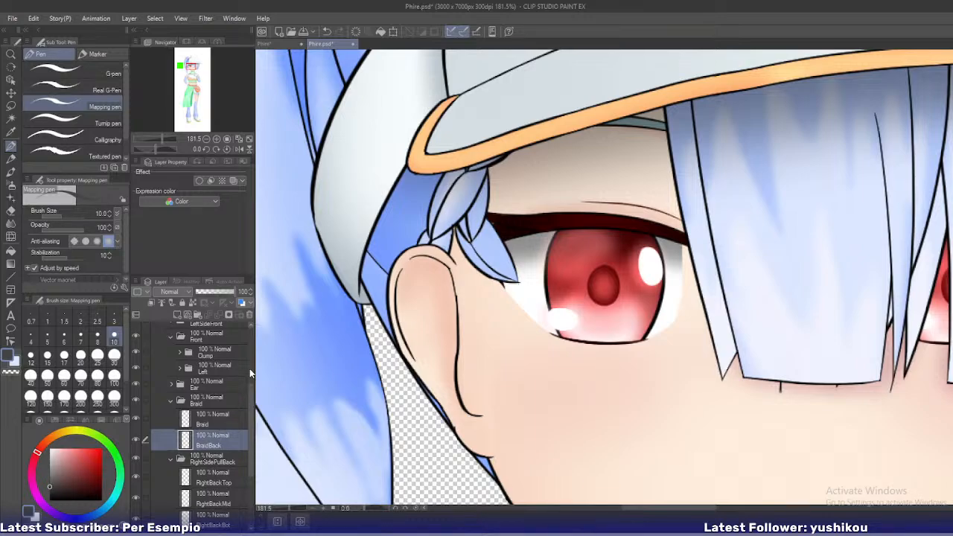
{"action": "scroll", "coordinate": [465, 233], "scroll_direction": "up", "scroll_amount": 8}
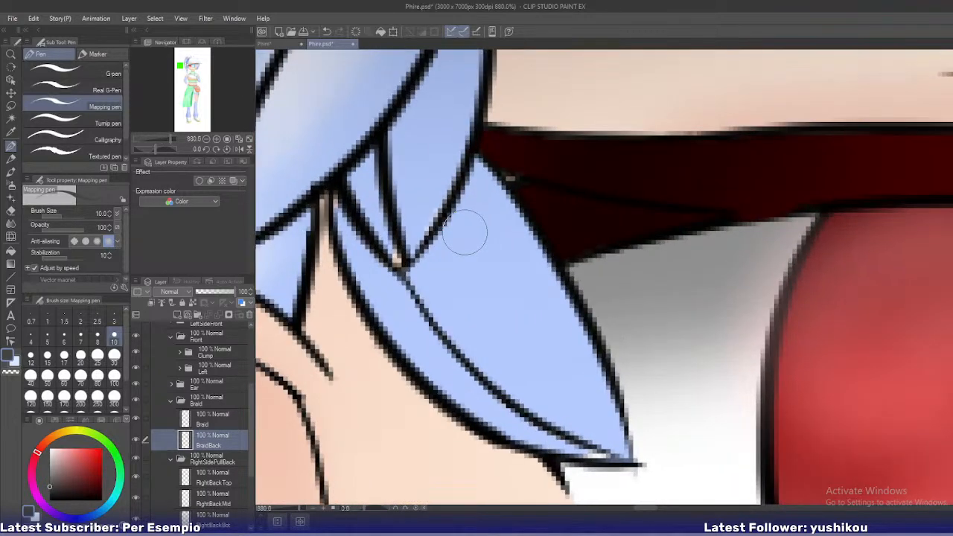
{"action": "key", "text": "ctrl+z"}
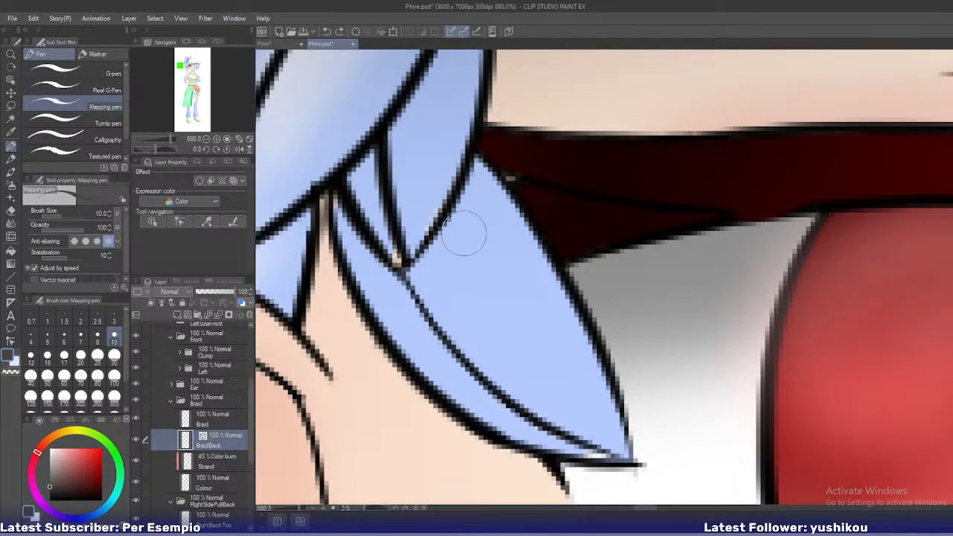
Paint over the pale gap where the back braid's strands meet, using sampled colours on the Colour and 40% Color burn Strand layers
{"action": "left_click", "coordinate": [219, 483]}
{"action": "key", "text": "x"}
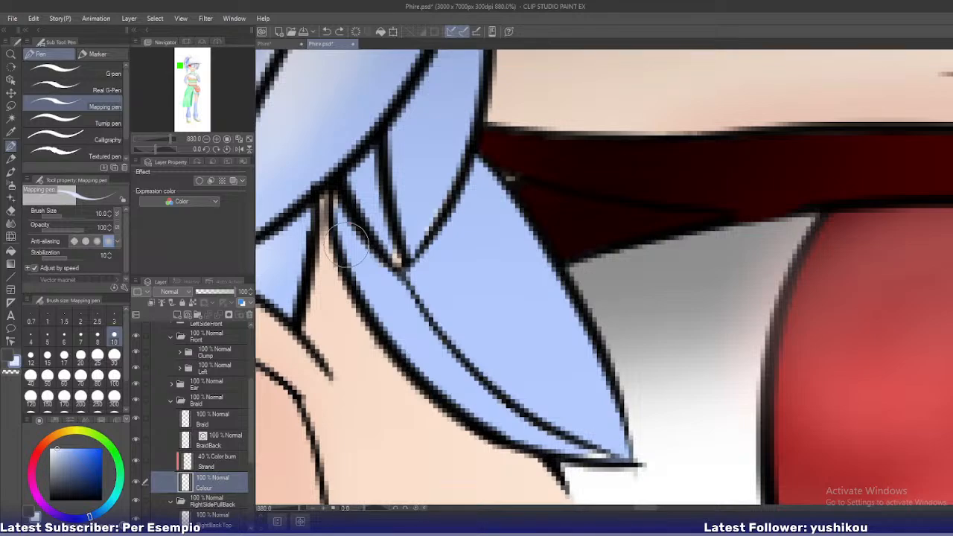
{"action": "key", "text": "i"}
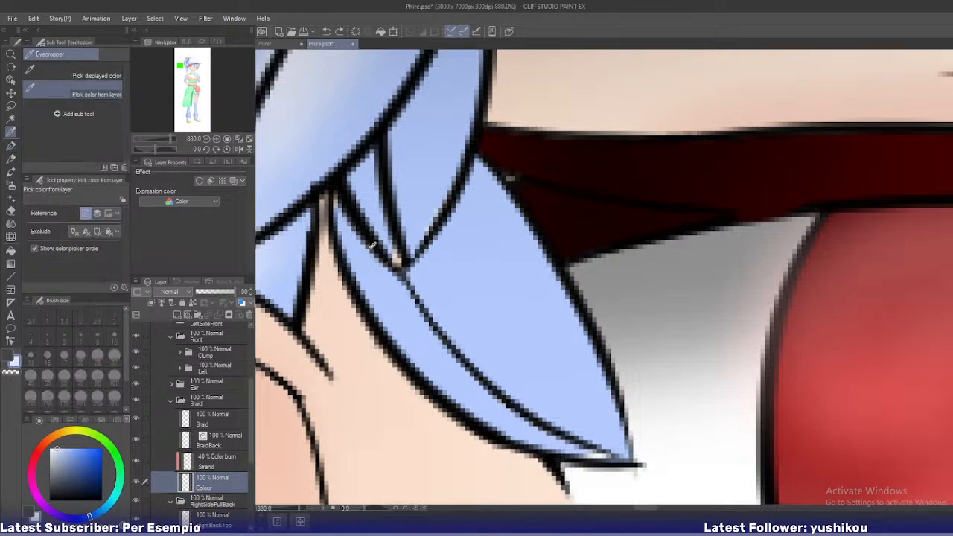
{"action": "left_click", "coordinate": [483, 278]}
{"action": "key", "text": "p"}
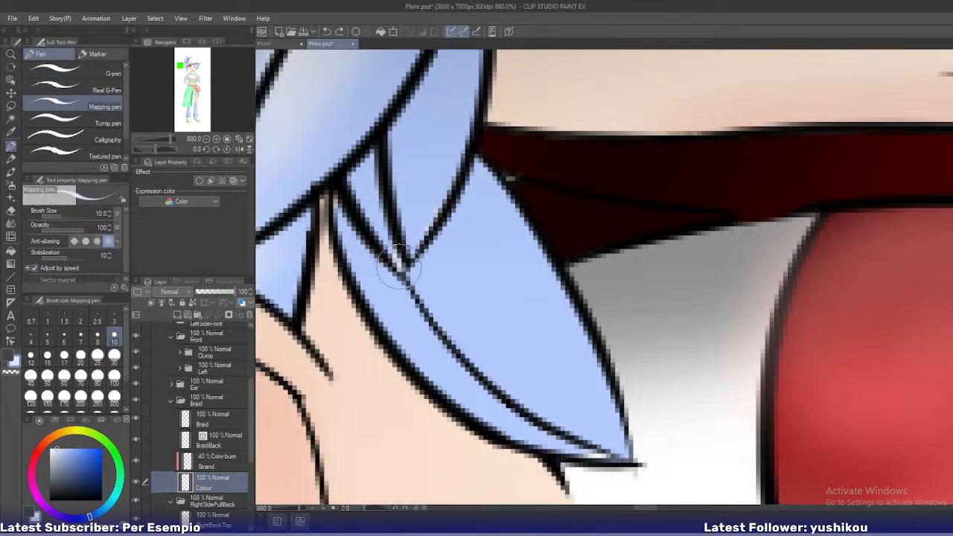
{"action": "left_click", "coordinate": [216, 461]}
{"action": "left_click", "coordinate": [402, 264], "text": "alt"}
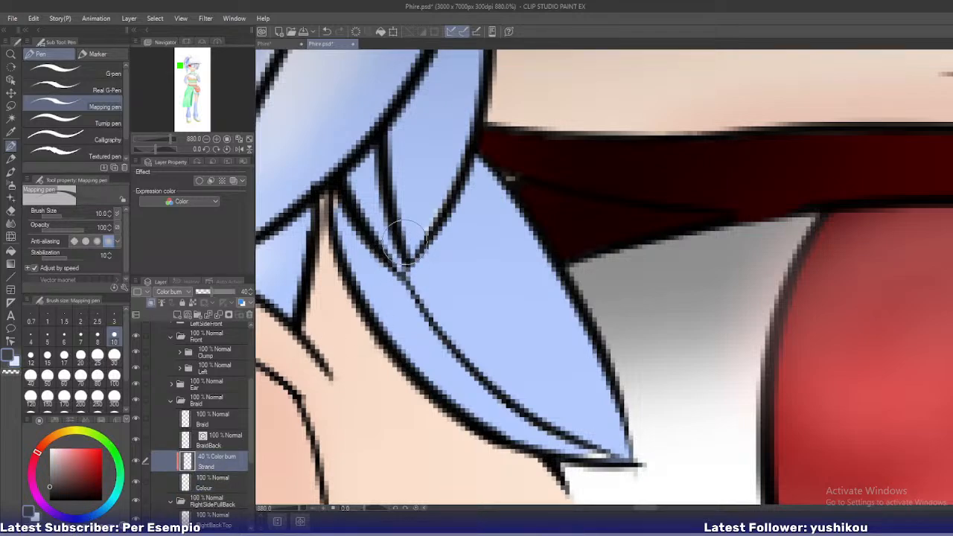
Select the BraidBack, Strand and Colour layers, try merging them again and undo the merge
{"action": "left_click", "coordinate": [210, 442]}
{"action": "left_click", "coordinate": [214, 484], "text": "shift"}
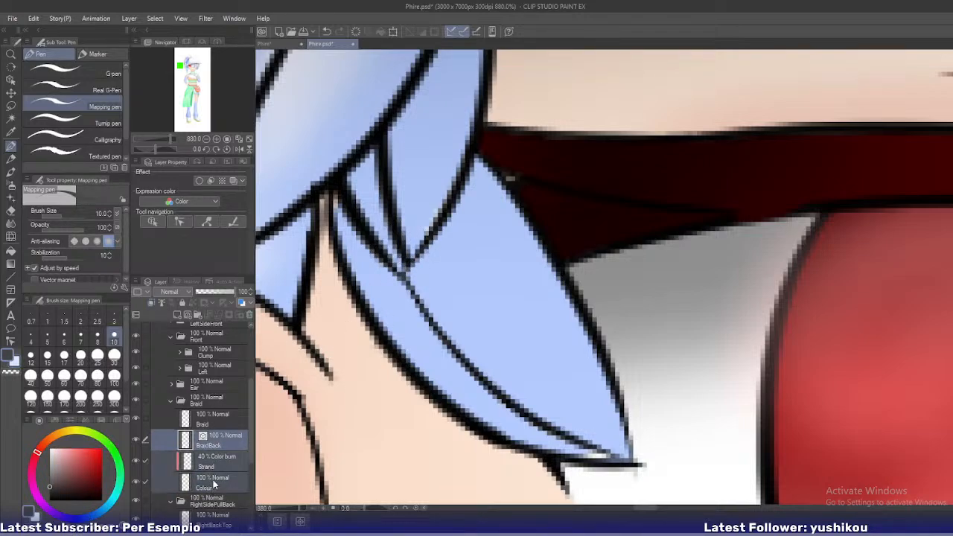
{"action": "key", "text": "shift+alt+e"}
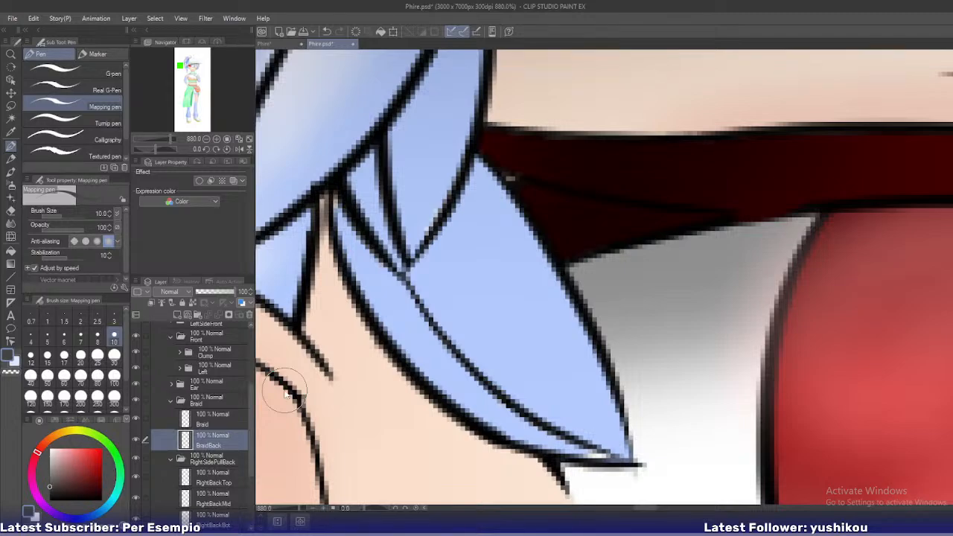
{"action": "key", "text": "ctrl+z"}
Touch up the back braid's thin upper strand on the Colour and Strand layers, and merge both with BraidBack into one layer
{"action": "left_click", "coordinate": [216, 482]}
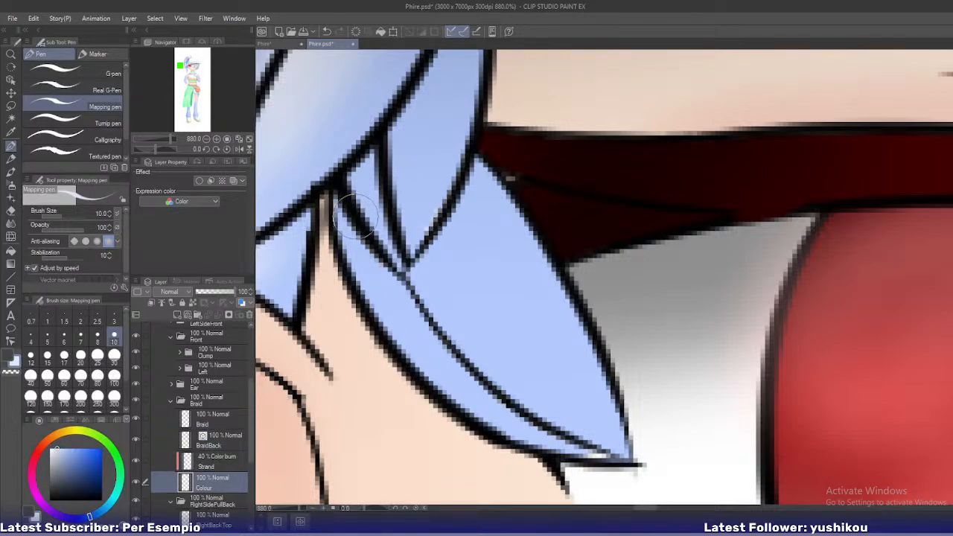
{"action": "left_click", "coordinate": [220, 460]}
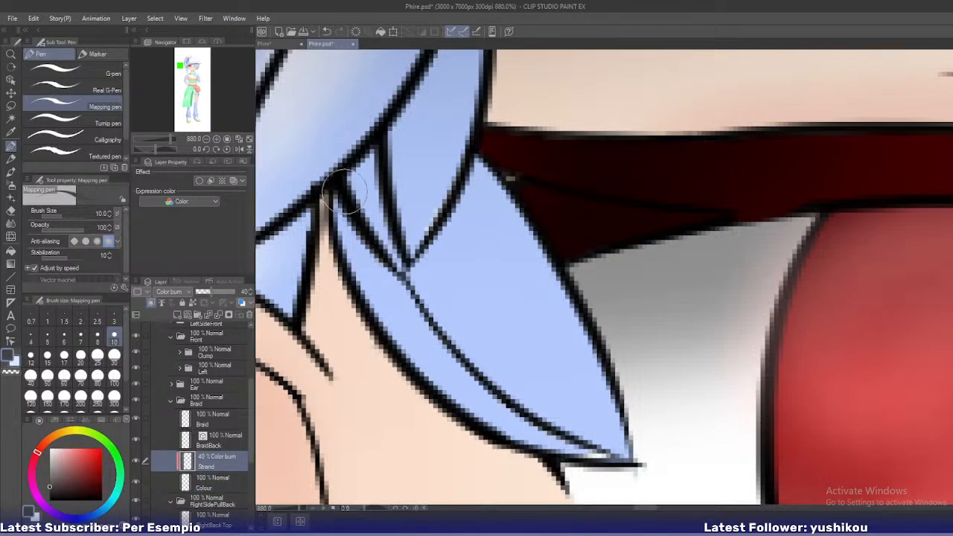
{"action": "left_click", "coordinate": [221, 439]}
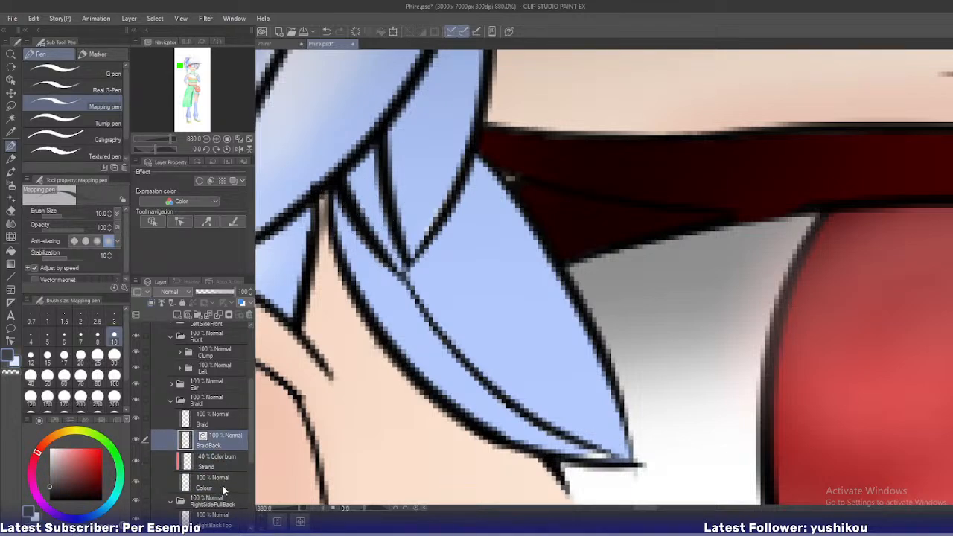
{"action": "left_click", "coordinate": [223, 486], "text": "shift"}
{"action": "key", "text": "shift+alt+e"}
{"action": "scroll", "coordinate": [432, 350], "scroll_direction": "down", "scroll_amount": 5}
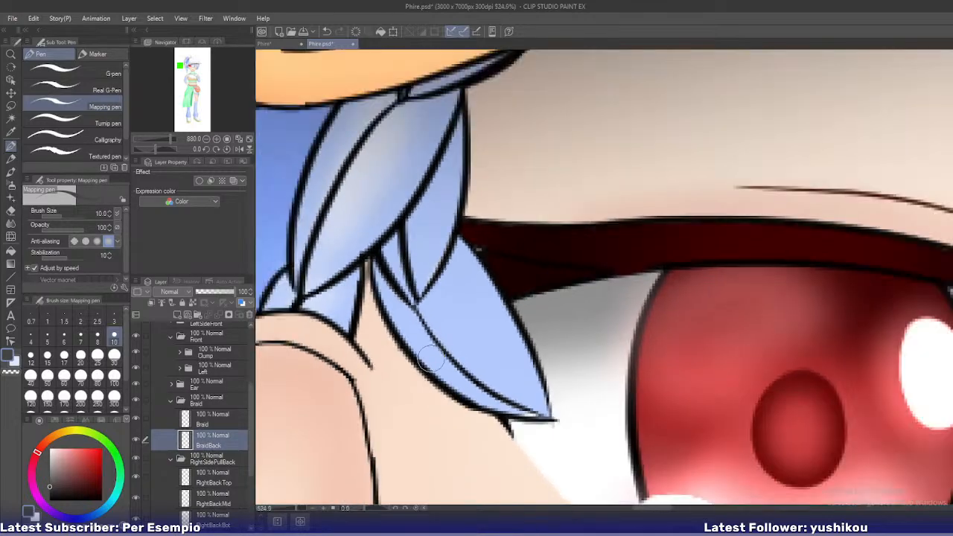
Save Phire.psd, accepting that its layer folders are deeper than 5 levels
{"action": "key", "text": "ctrl+s"}
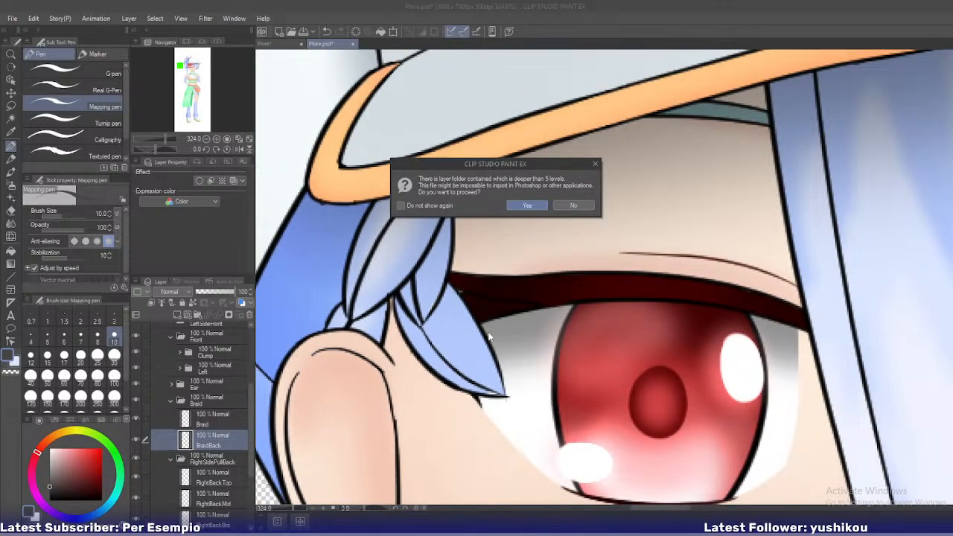
{"action": "key", "text": "Return"}
{"action": "scroll", "coordinate": [491, 438], "scroll_direction": "up", "scroll_amount": 4}
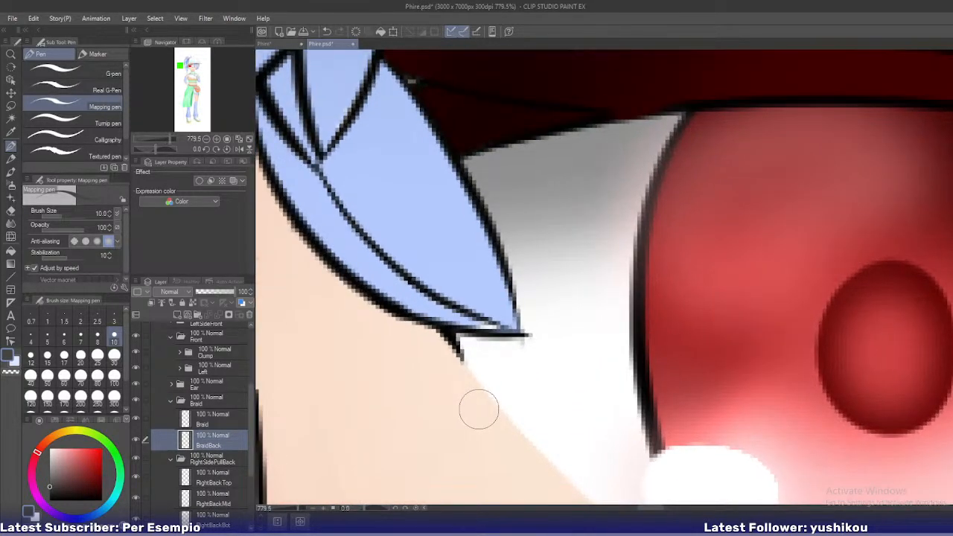
{"action": "scroll", "coordinate": [484, 337], "scroll_direction": "down", "scroll_amount": 5}
{"action": "key", "text": "ctrl+s"}
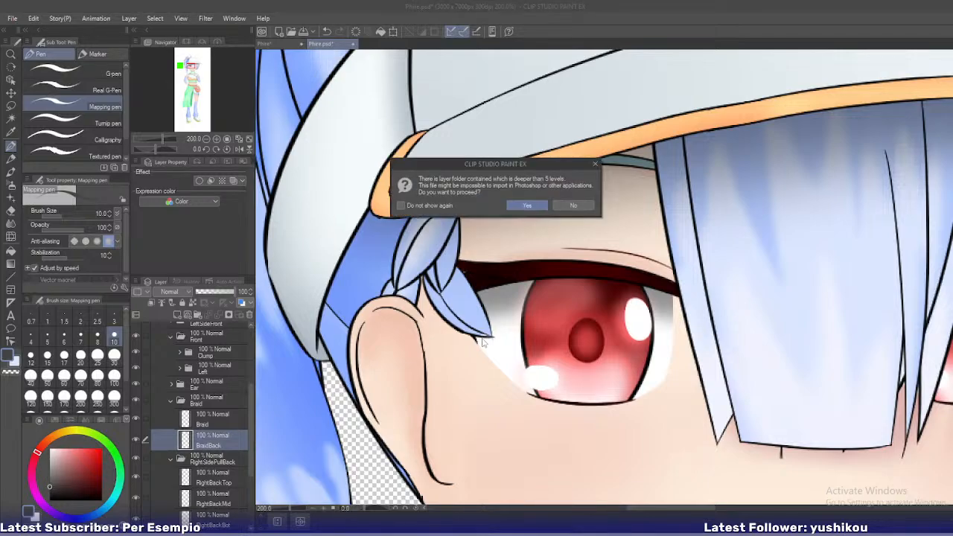
{"action": "left_click", "coordinate": [526, 205]}
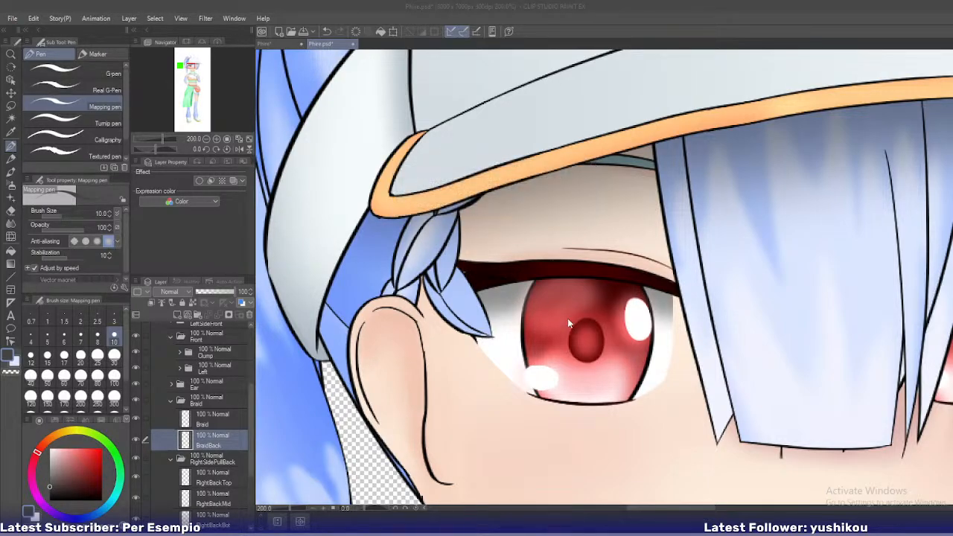
Switch to Live2D Cubism Editor, re-import Phire.psd as a replacement for the Phire.psd updated 2025/04/01 22:19, and check the braid beside the eye
{"action": "key", "text": "alt+Tab"}
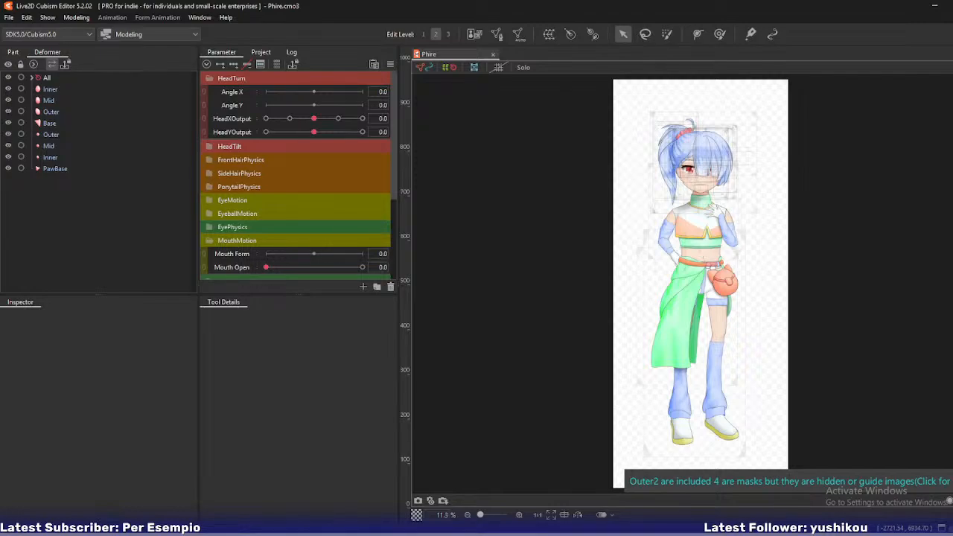
{"action": "key", "text": "super+e"}
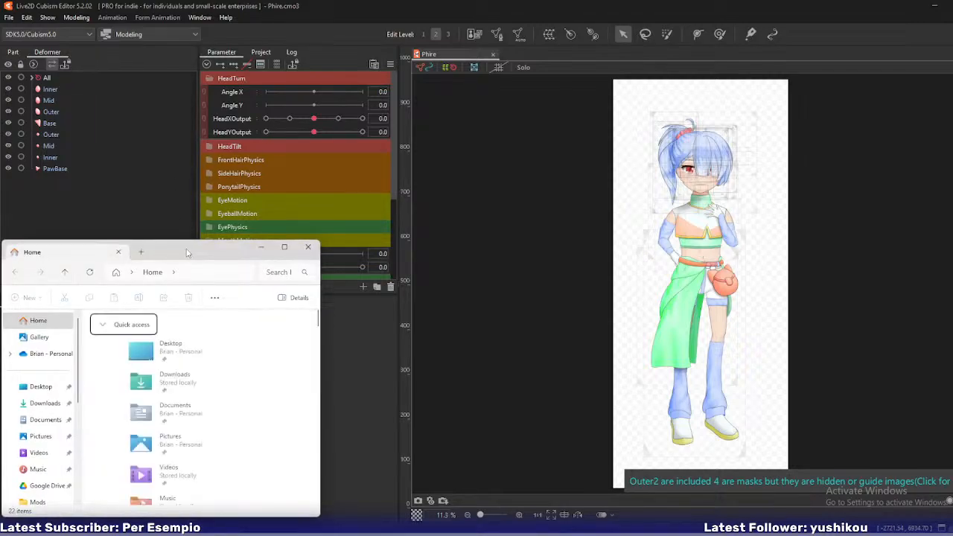
{"action": "left_click_drag", "start_coordinate": [187, 251], "coordinate": [0, 251]}
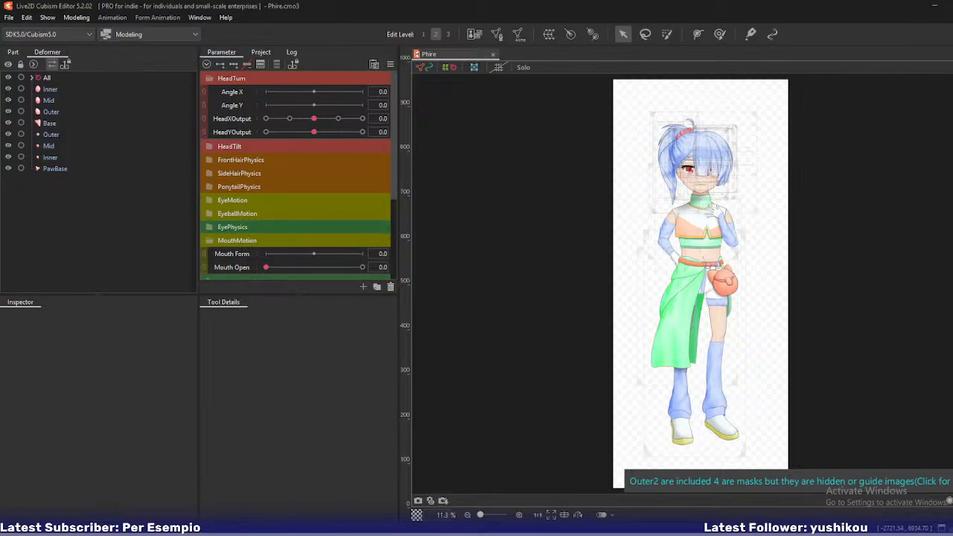
{"action": "left_click_drag", "start_coordinate": [0, 251], "coordinate": [726, 237]}
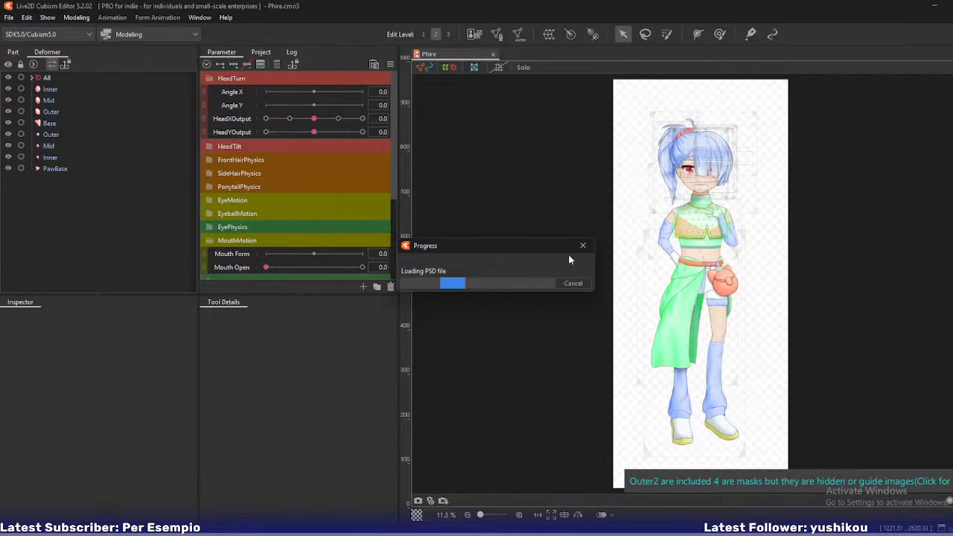
{"action": "left_click", "coordinate": [471, 350]}
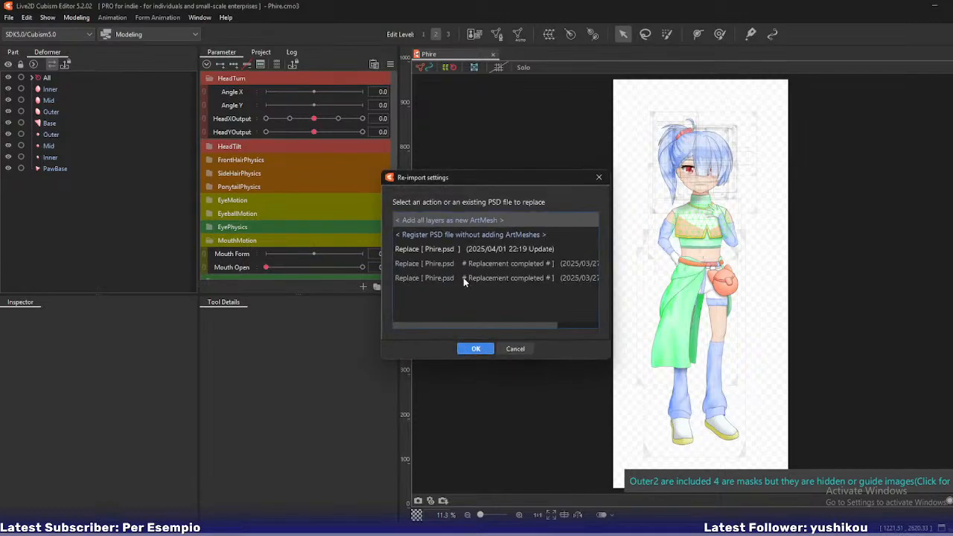
{"action": "left_click", "coordinate": [450, 250]}
{"action": "left_click", "coordinate": [471, 350]}
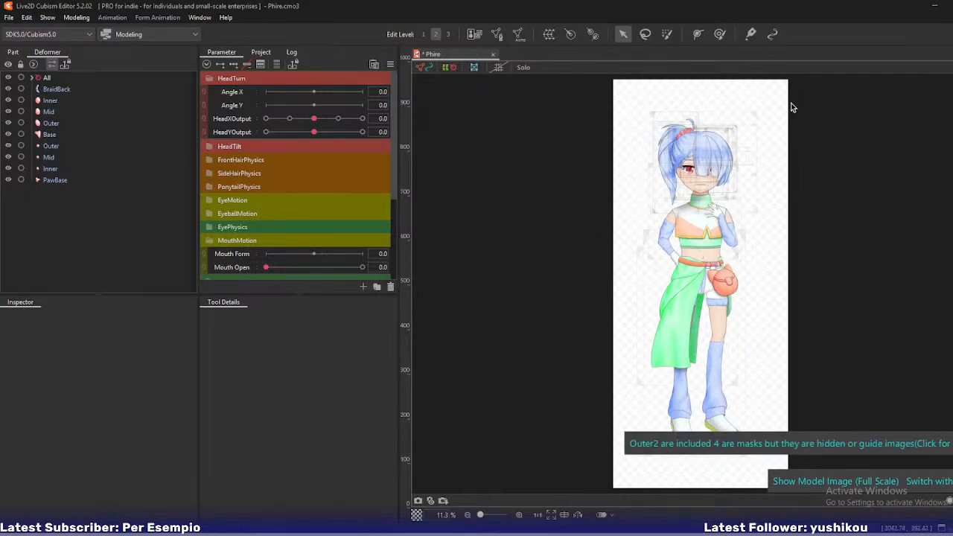
{"action": "scroll", "coordinate": [791, 107], "scroll_direction": "up", "scroll_amount": 5}
{"action": "scroll", "coordinate": [772, 143], "scroll_direction": "up", "scroll_amount": 4}
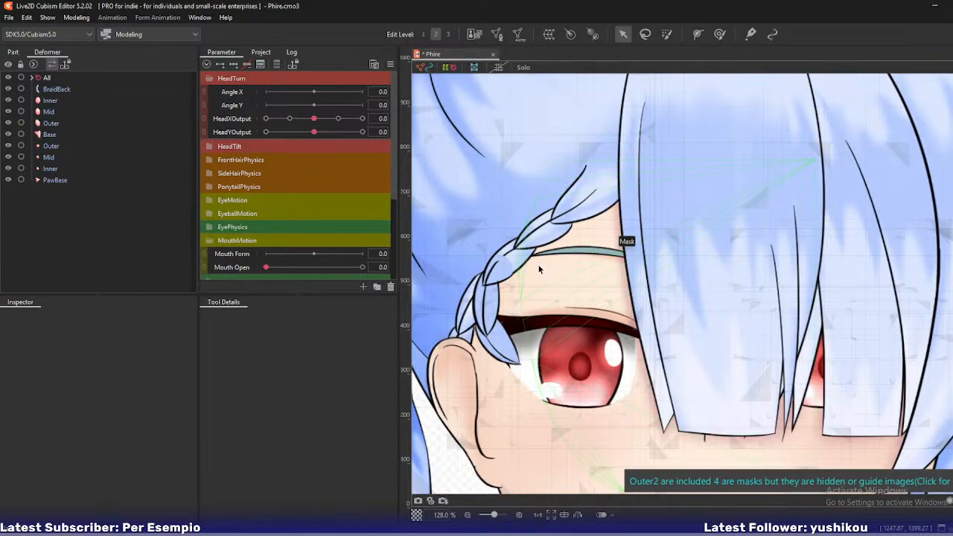
{"action": "scroll", "coordinate": [538, 266], "scroll_direction": "up", "scroll_amount": 2}
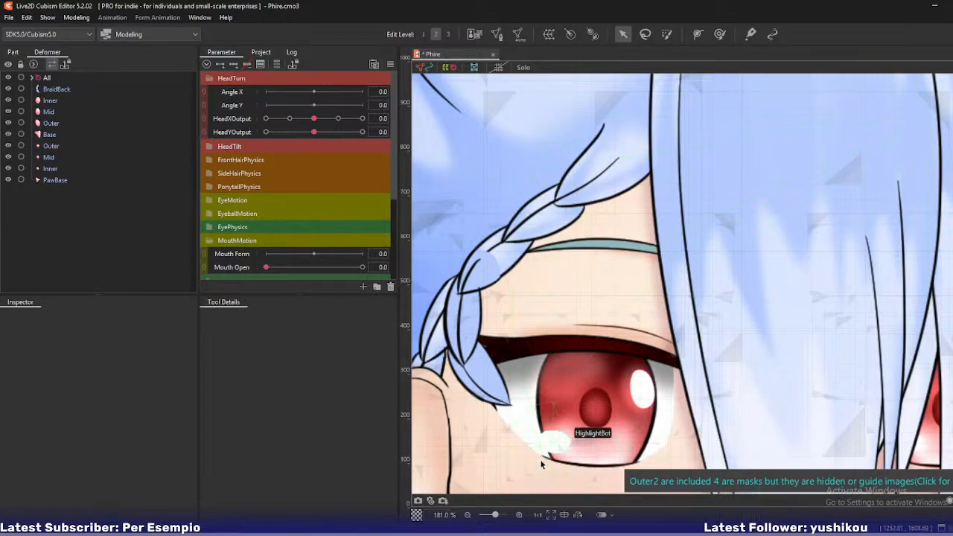
{"action": "scroll", "coordinate": [542, 452], "scroll_direction": "down", "scroll_amount": 5}
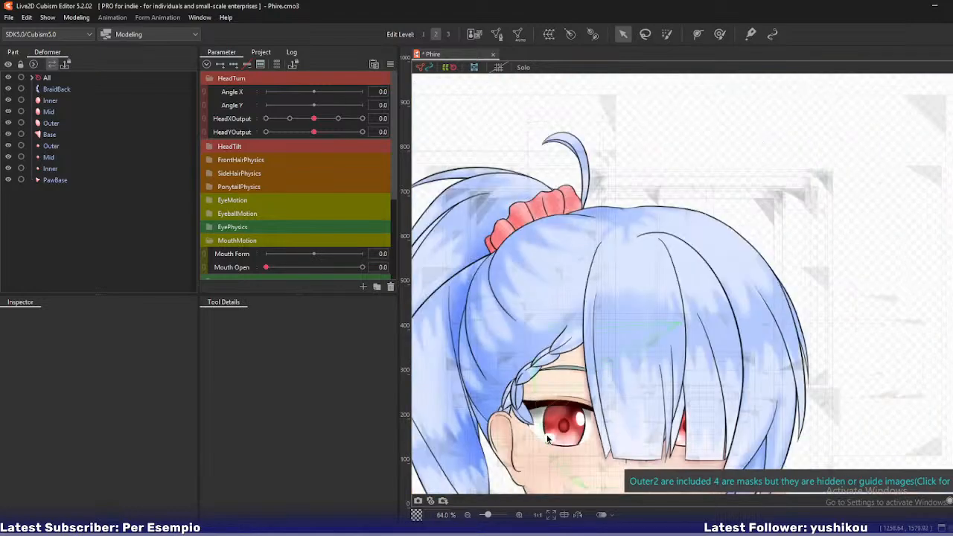
{"action": "scroll", "coordinate": [547, 439], "scroll_direction": "up", "scroll_amount": 3}
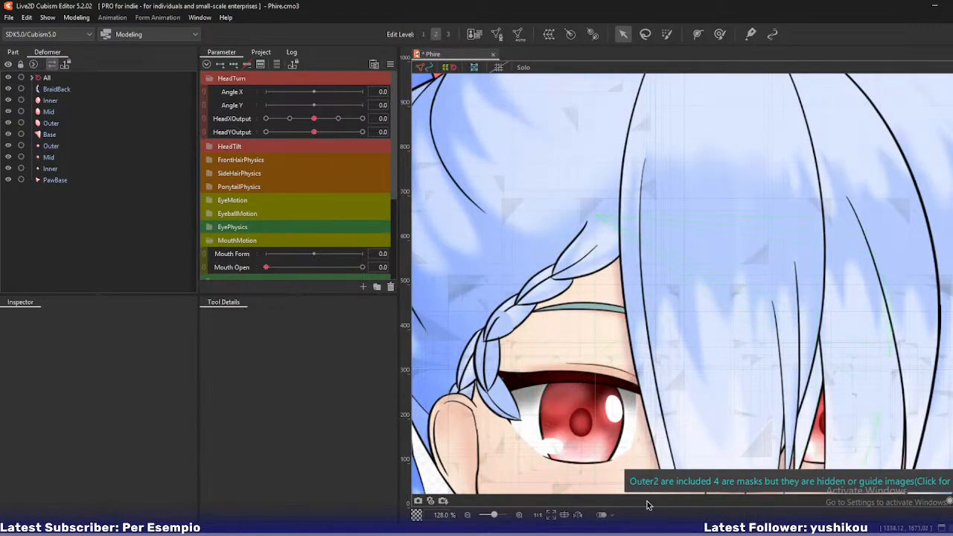
Switch back to the Clip Studio Paint working file and copy the front braid's Skin and Strand layers directly beneath BraidBack
{"action": "key", "text": "alt+Tab"}
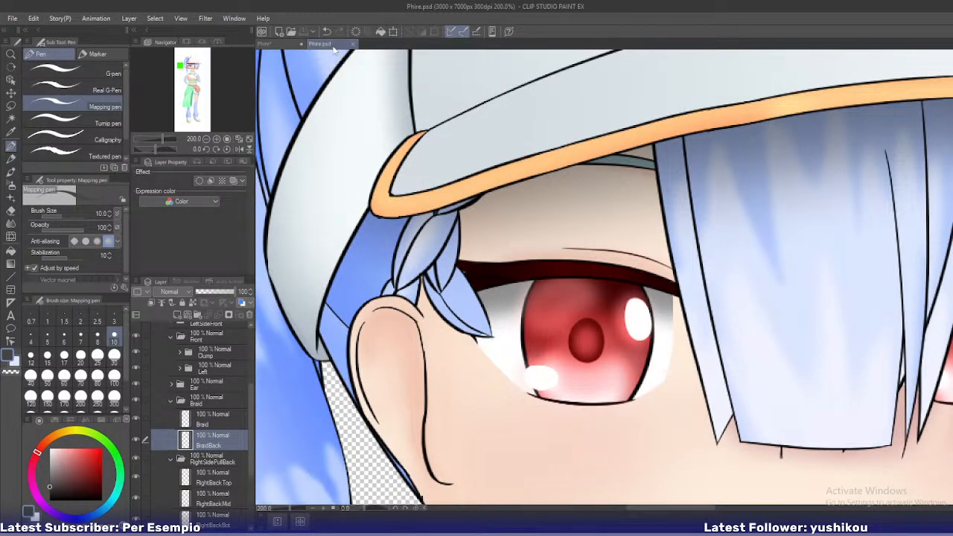
{"action": "left_click", "coordinate": [278, 45]}
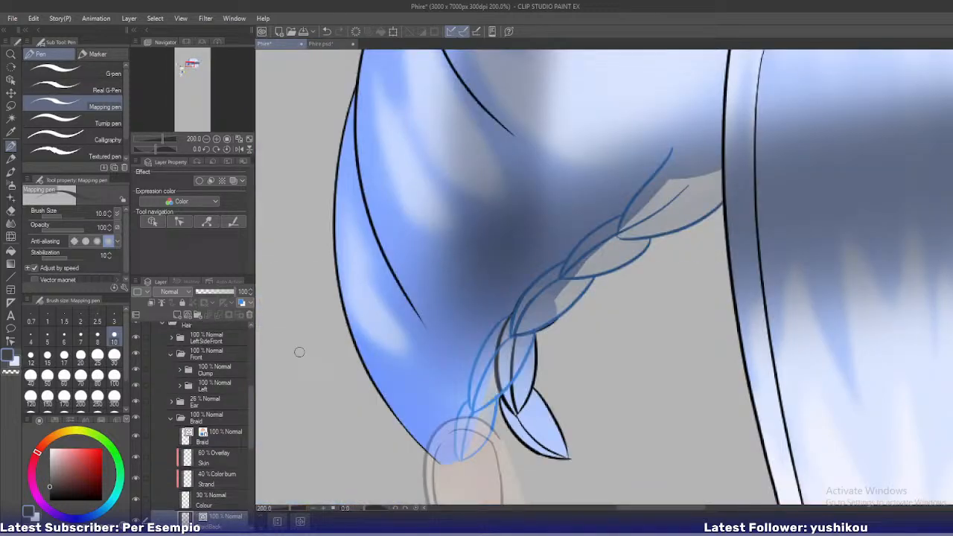
{"action": "left_click", "coordinate": [212, 457]}
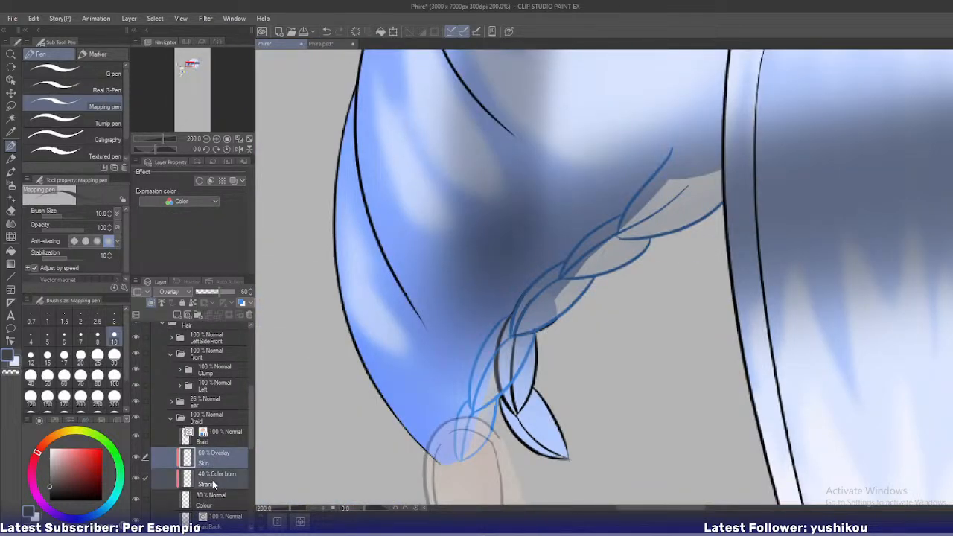
{"action": "scroll", "coordinate": [224, 461], "scroll_direction": "down", "scroll_amount": 2}
{"action": "left_click", "coordinate": [212, 477]}
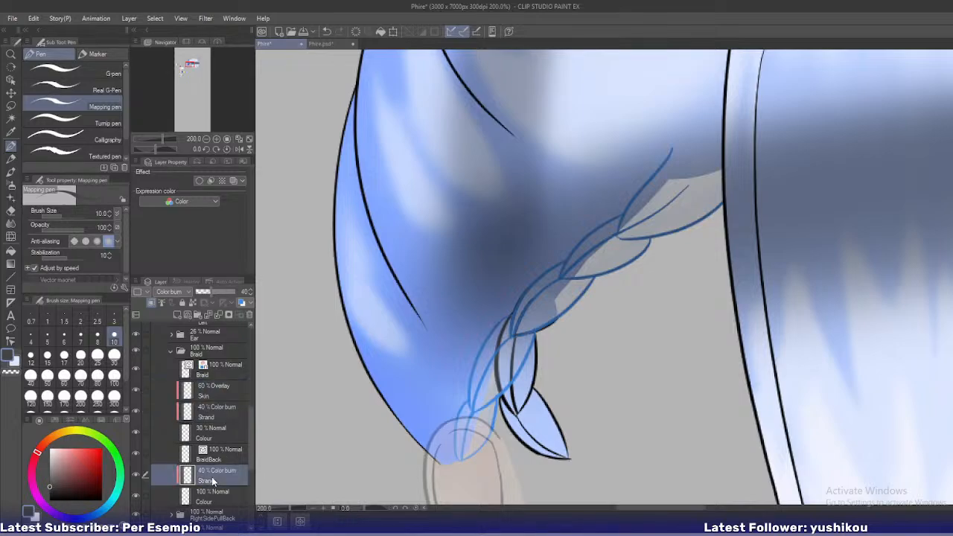
{"action": "key", "text": "ctrl+v"}
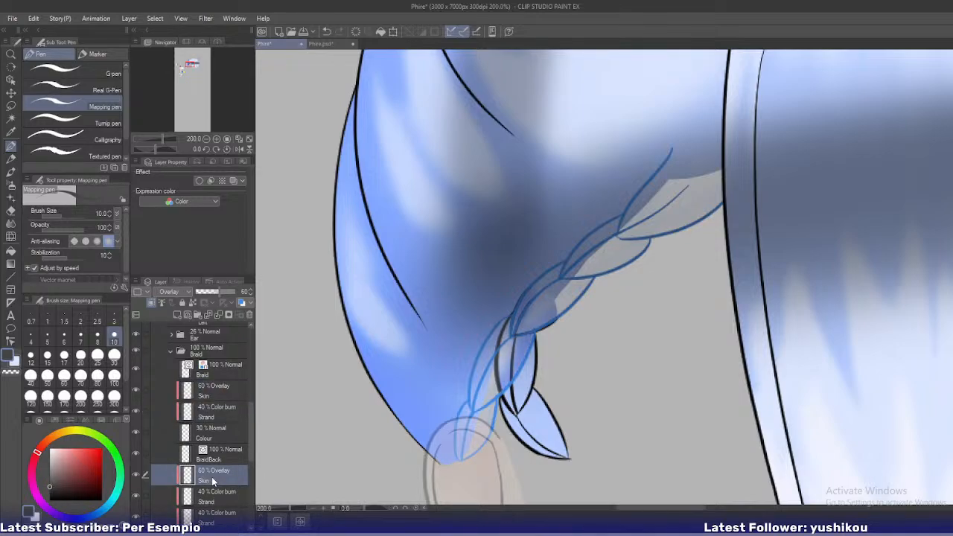
Hide and show the original back-braid Strand layer to compare its shading with the pasted layers
{"action": "scroll", "coordinate": [211, 477], "scroll_direction": "down", "scroll_amount": 1}
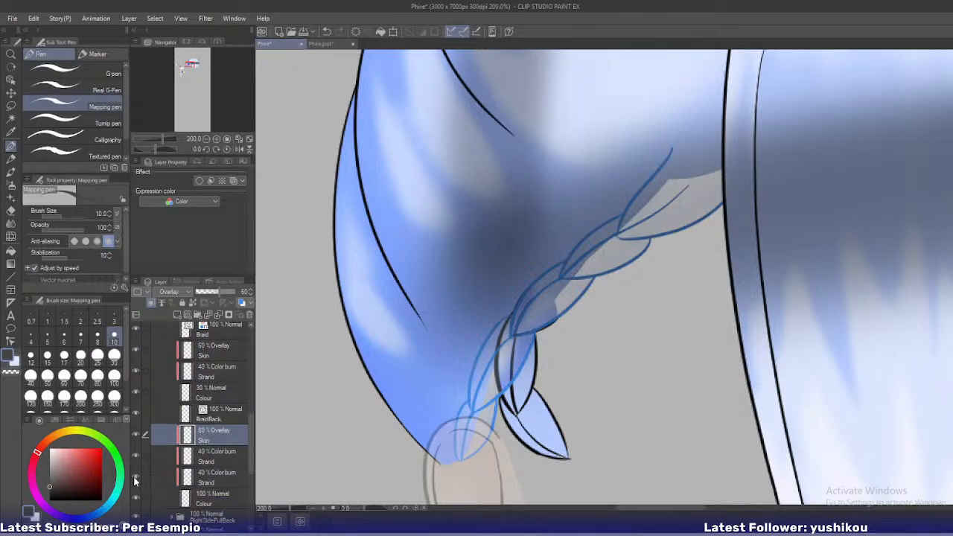
{"action": "left_click", "coordinate": [136, 477]}
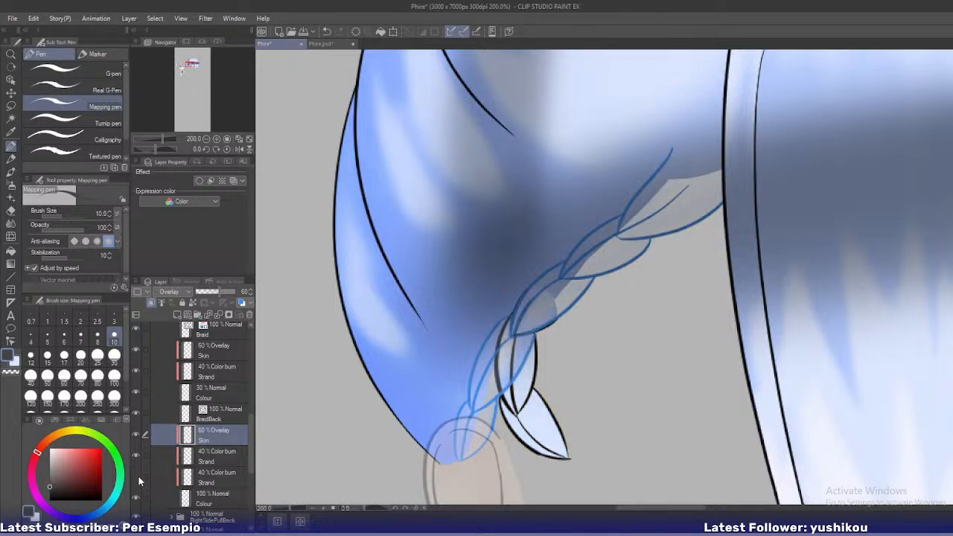
{"action": "left_click", "coordinate": [136, 477]}
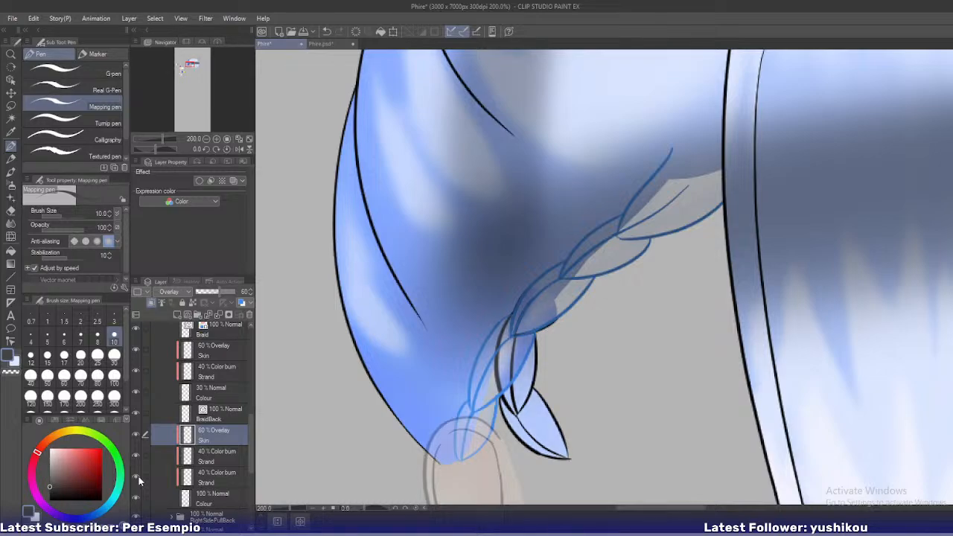
Try creating a selection from the pasted Skin and Strand layers together, and deselect it
{"action": "left_click", "coordinate": [222, 478]}
{"action": "left_click", "coordinate": [215, 461]}
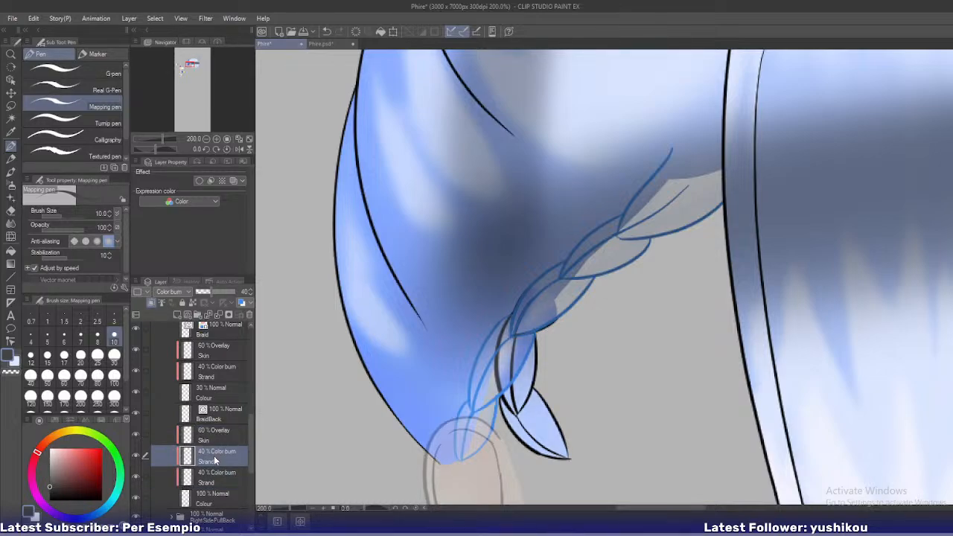
{"action": "right_click", "coordinate": [210, 438]}
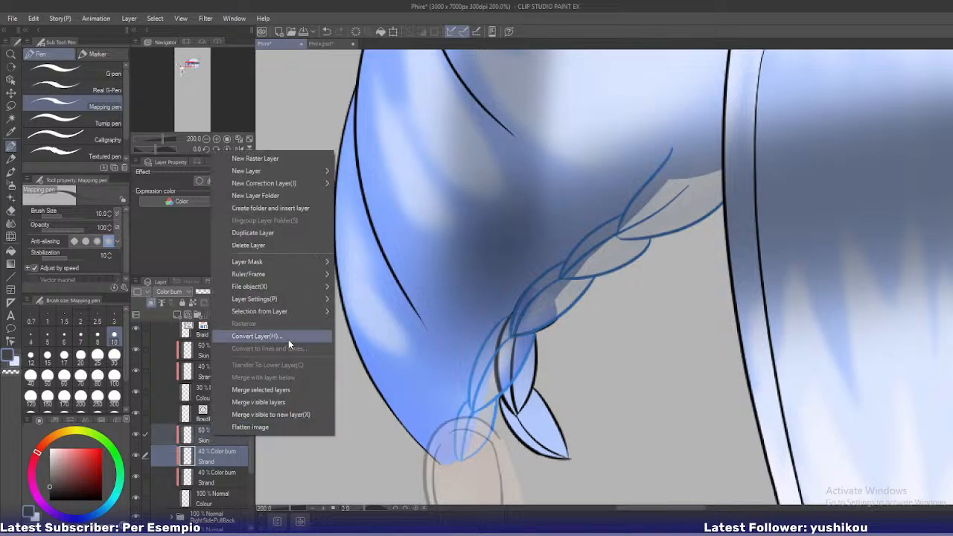
{"action": "mouse_move", "coordinate": [293, 311]}
{"action": "left_click", "coordinate": [376, 312]}
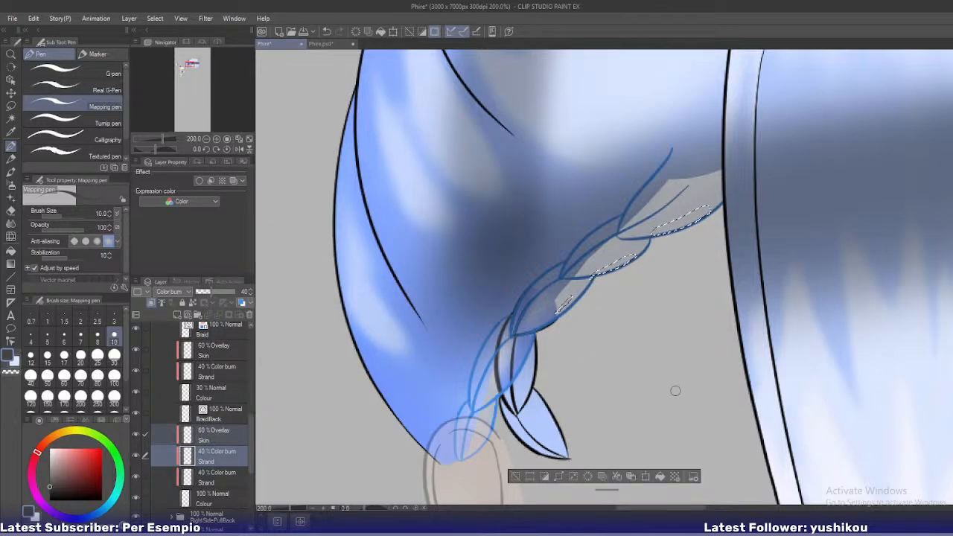
{"action": "scroll", "coordinate": [609, 348], "scroll_direction": "up", "scroll_amount": 2}
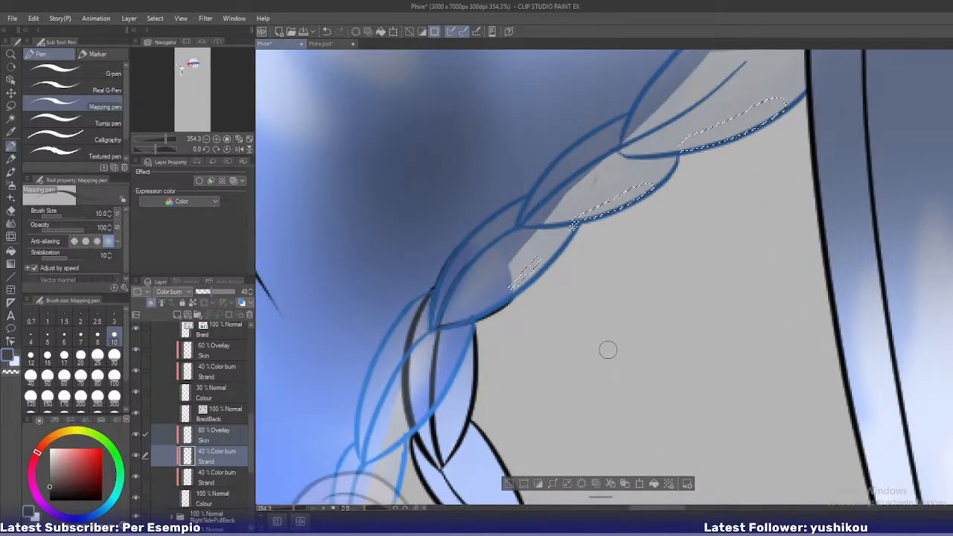
{"action": "key", "text": "ctrl+d"}
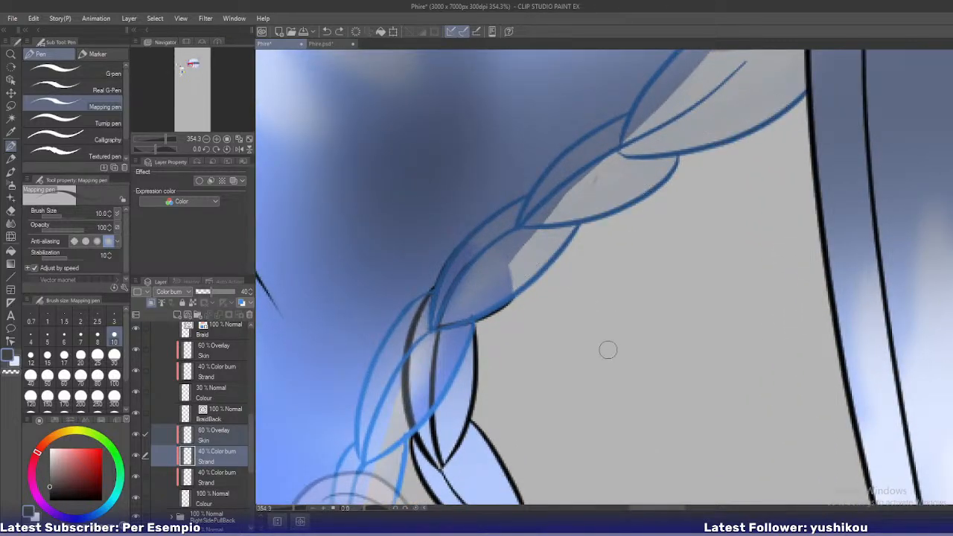
Try creating a selection from the pasted Strand layer alone, and deselect it
{"action": "left_click", "coordinate": [206, 459]}
{"action": "right_click", "coordinate": [206, 459]}
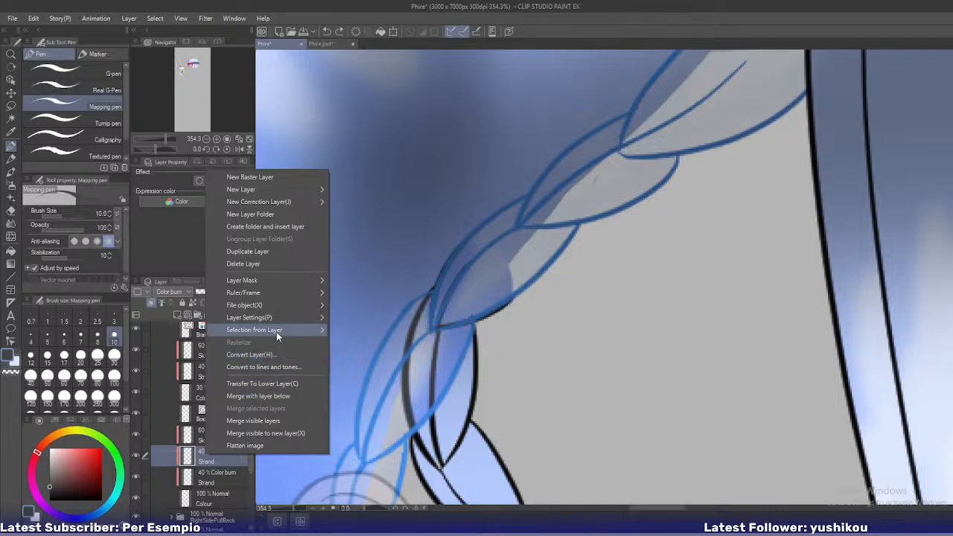
{"action": "mouse_move", "coordinate": [280, 330]}
{"action": "left_click", "coordinate": [368, 332]}
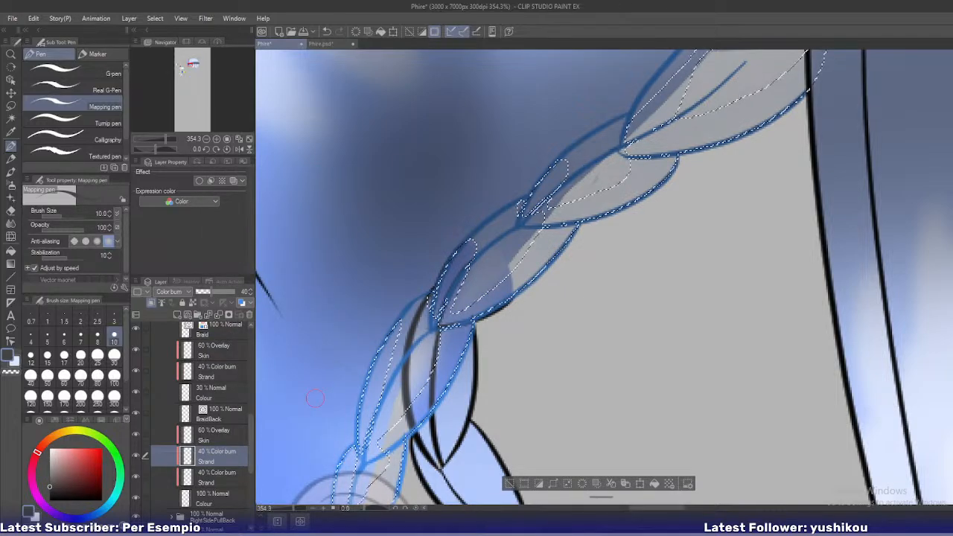
{"action": "key", "text": "ctrl+d"}
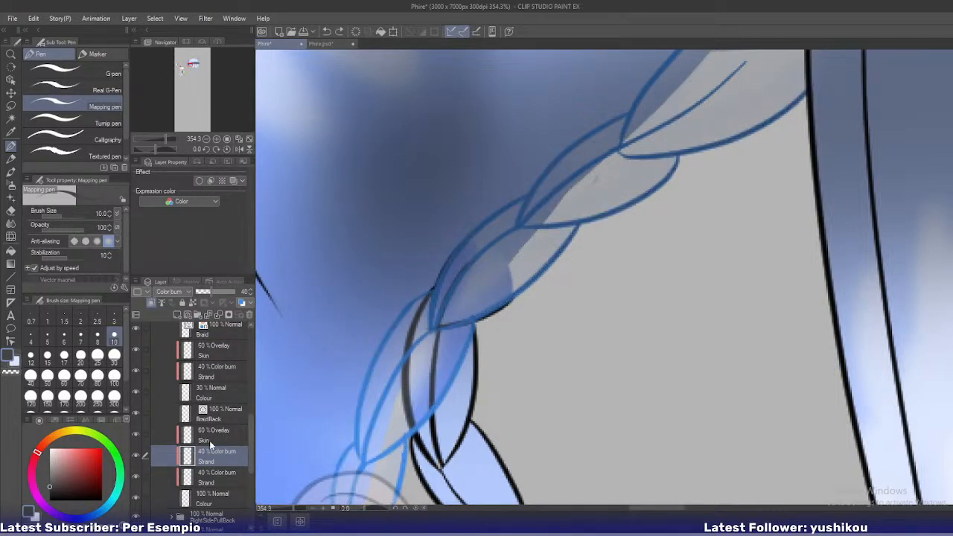
With the back braid's Colour layer active, enable Refer multiple for Auto select's editing-layer tool and limit it to selected layers
{"action": "scroll", "coordinate": [211, 445], "scroll_direction": "down", "scroll_amount": 2}
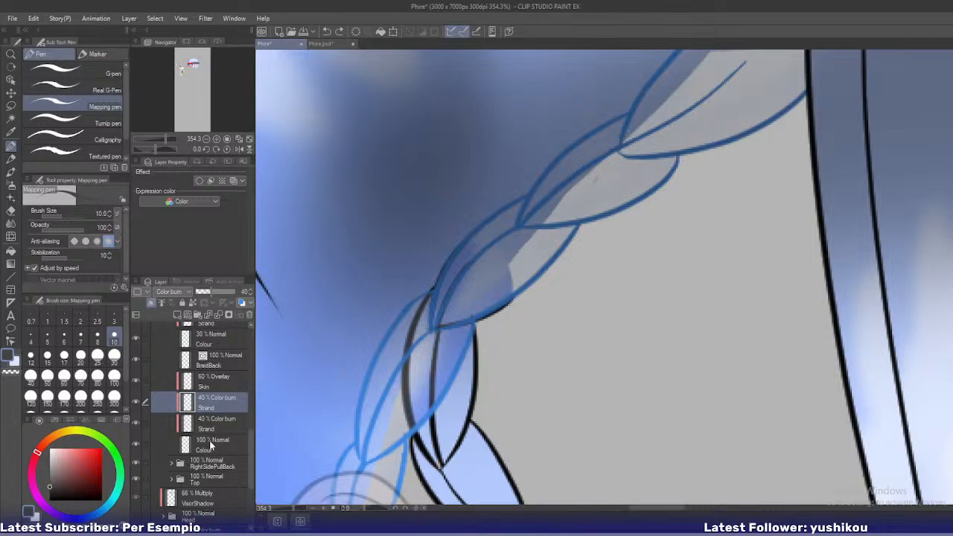
{"action": "left_click", "coordinate": [211, 445]}
{"action": "key", "text": "w"}
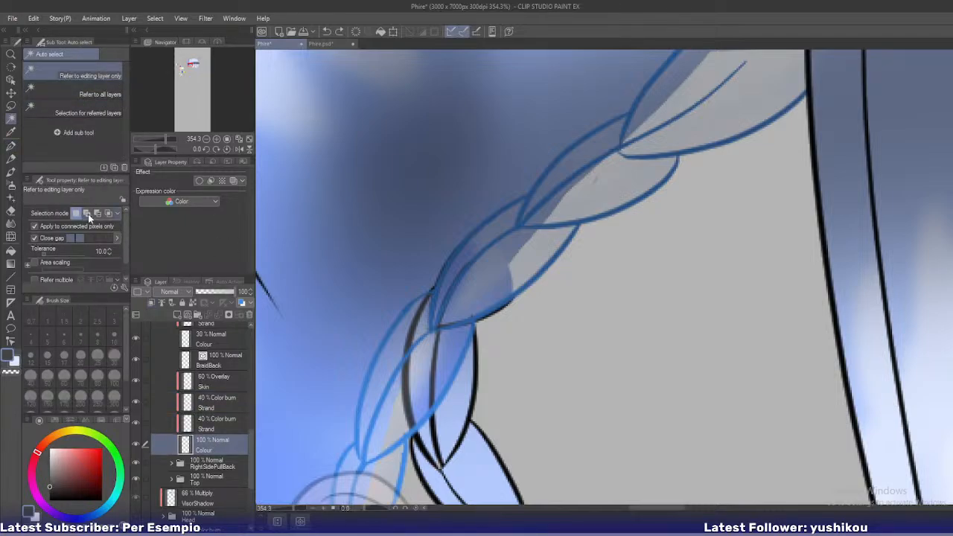
{"action": "left_click", "coordinate": [92, 95]}
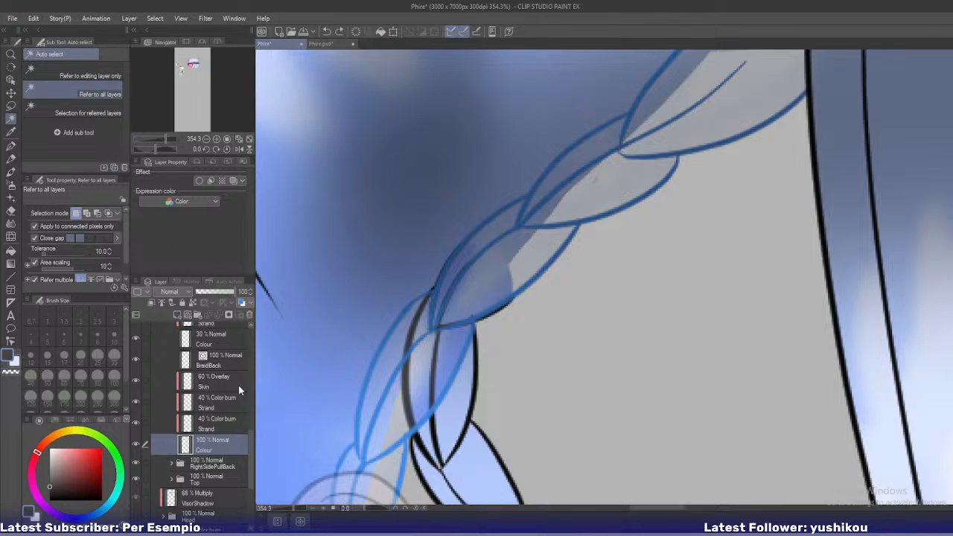
{"action": "left_click", "coordinate": [103, 77]}
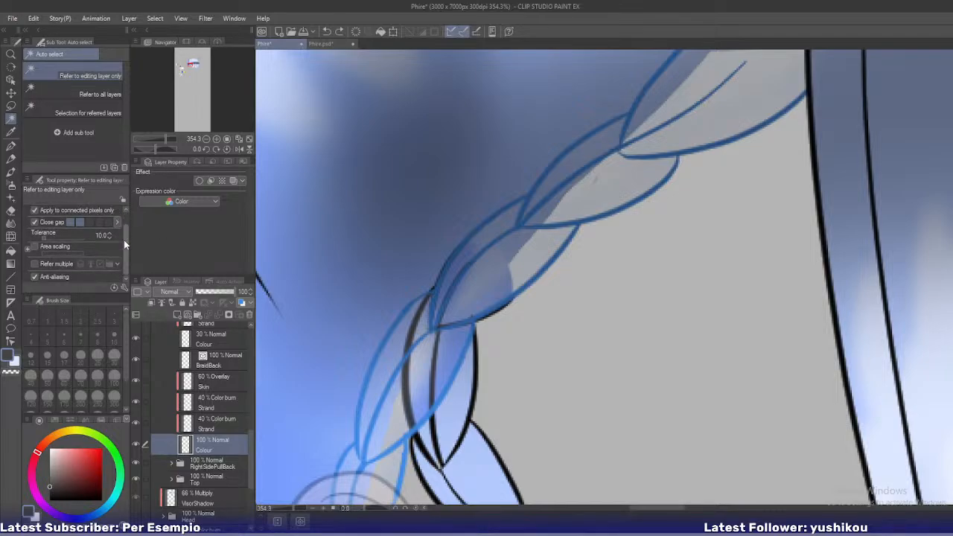
{"action": "left_click", "coordinate": [122, 288]}
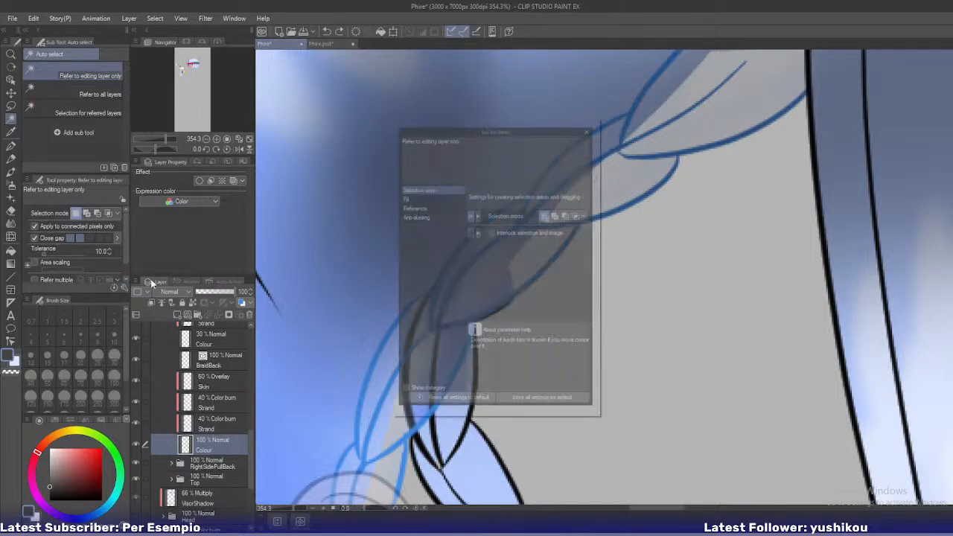
{"action": "left_click", "coordinate": [410, 204]}
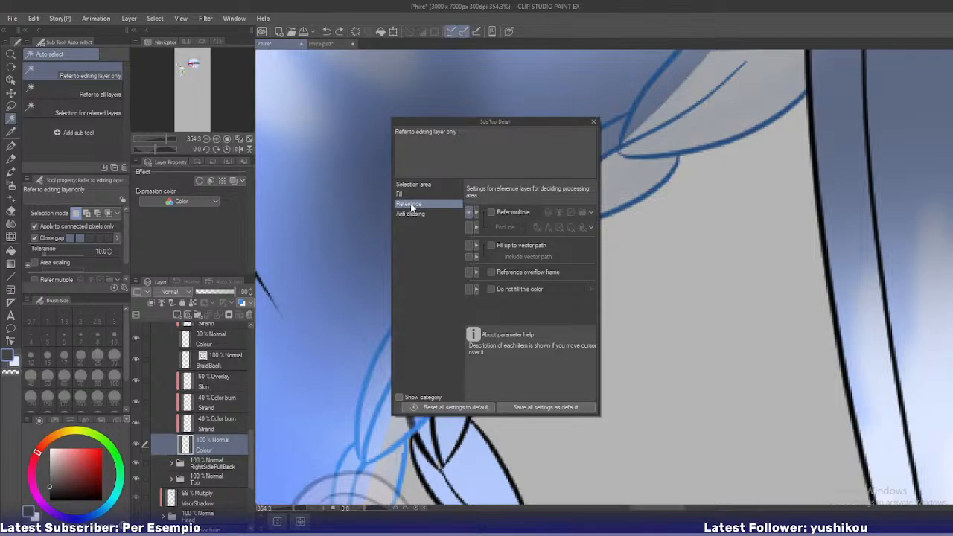
{"action": "left_click", "coordinate": [489, 213]}
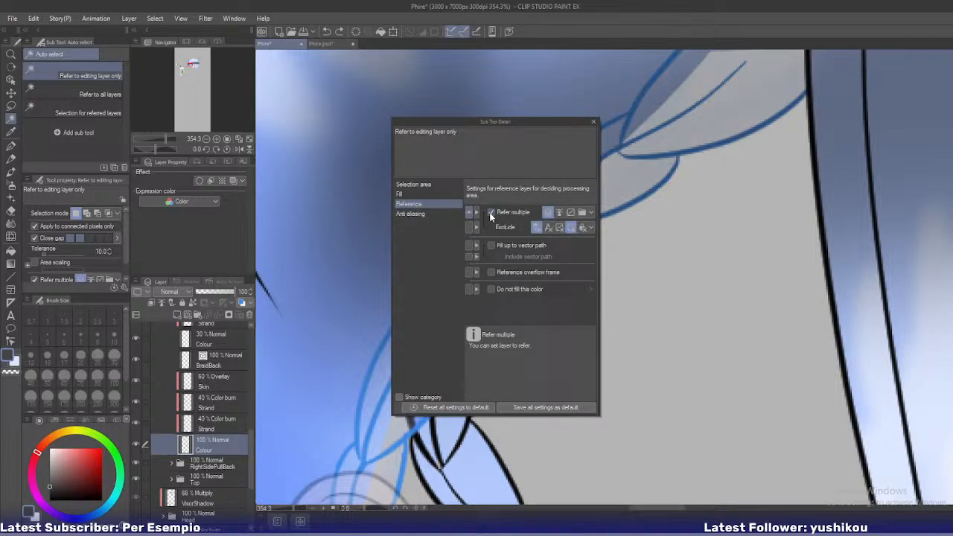
{"action": "left_click", "coordinate": [593, 122]}
{"action": "scroll", "coordinate": [127, 251], "scroll_direction": "down", "scroll_amount": 1}
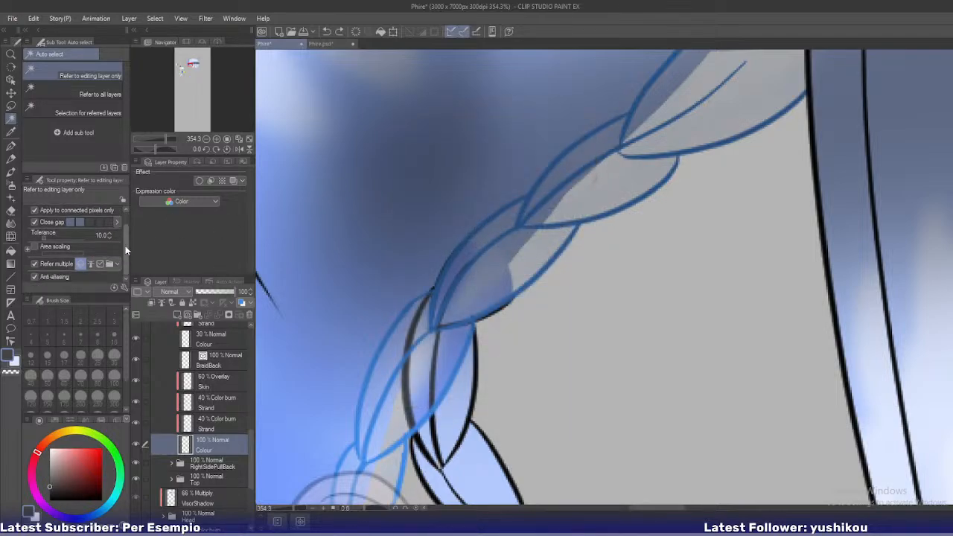
{"action": "left_click", "coordinate": [99, 265]}
{"action": "scroll", "coordinate": [196, 385], "scroll_direction": "up", "scroll_amount": 3}
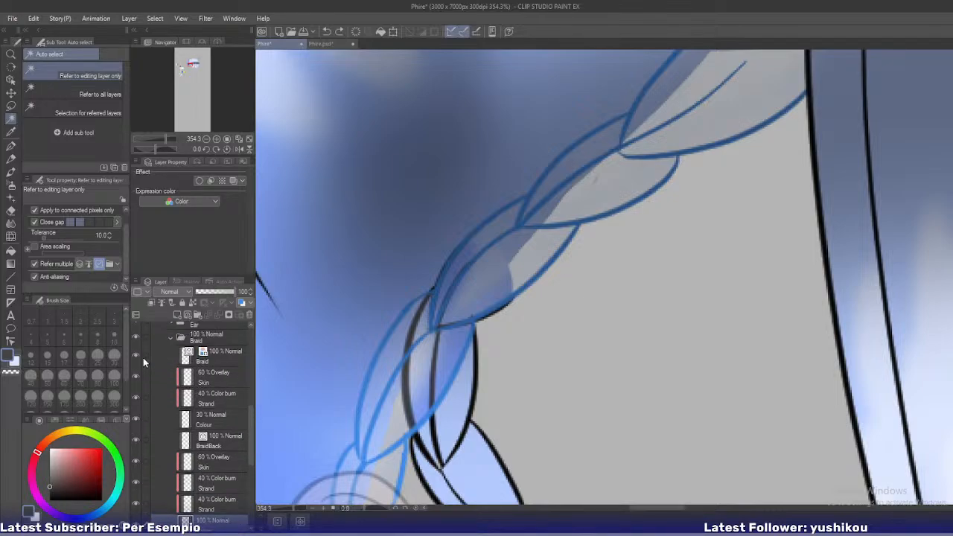
Select the painted area of the back braid's upper strands, clear the original Strand layer's shading inside it, and deselect
{"action": "scroll", "coordinate": [148, 358], "scroll_direction": "down", "scroll_amount": 4}
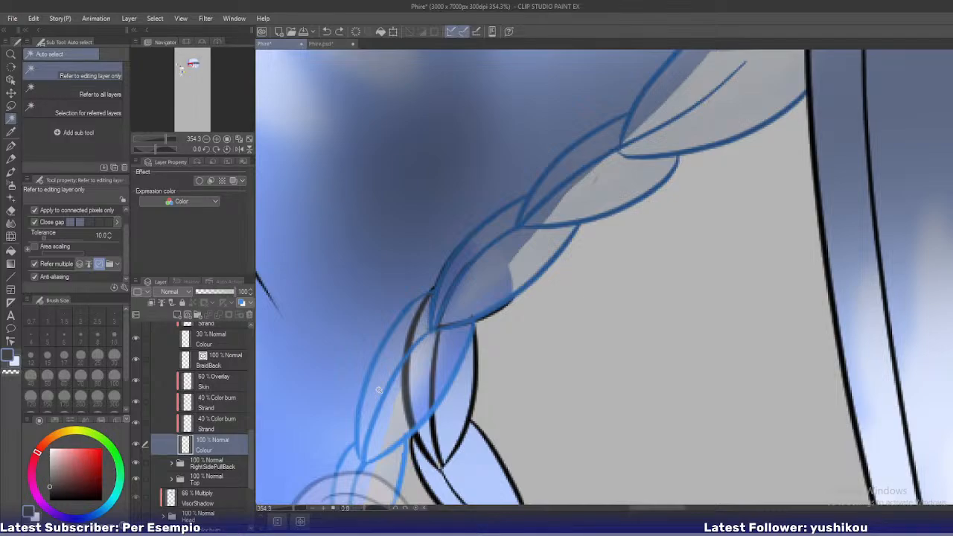
{"action": "left_click", "coordinate": [423, 368]}
{"action": "left_click", "coordinate": [425, 325]}
{"action": "left_click", "coordinate": [451, 353]}
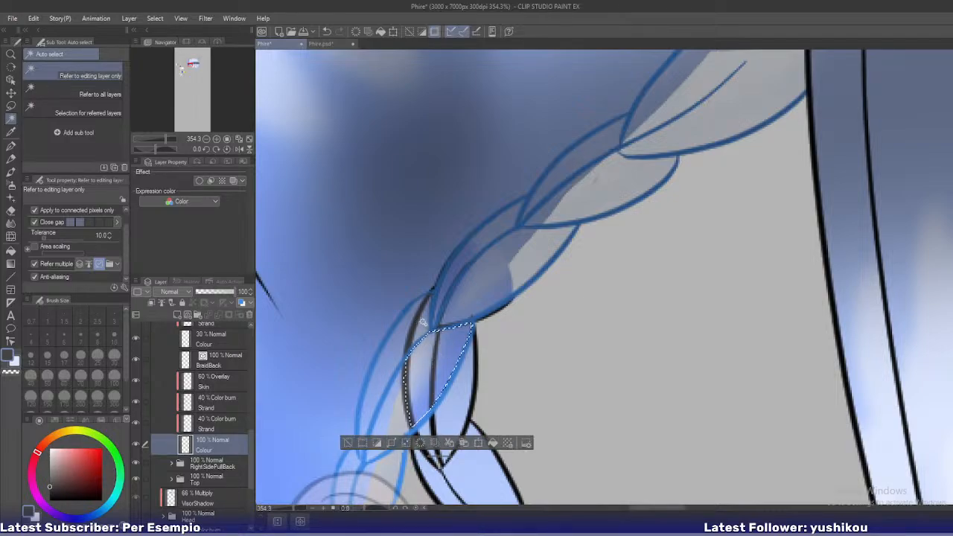
{"action": "left_click", "coordinate": [453, 288]}
{"action": "key", "text": "m"}
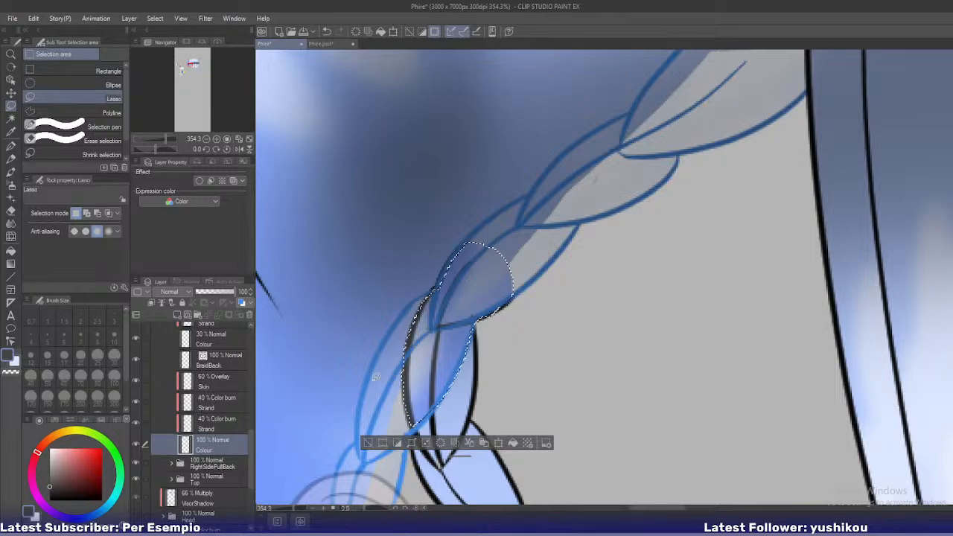
{"action": "left_click", "coordinate": [213, 423]}
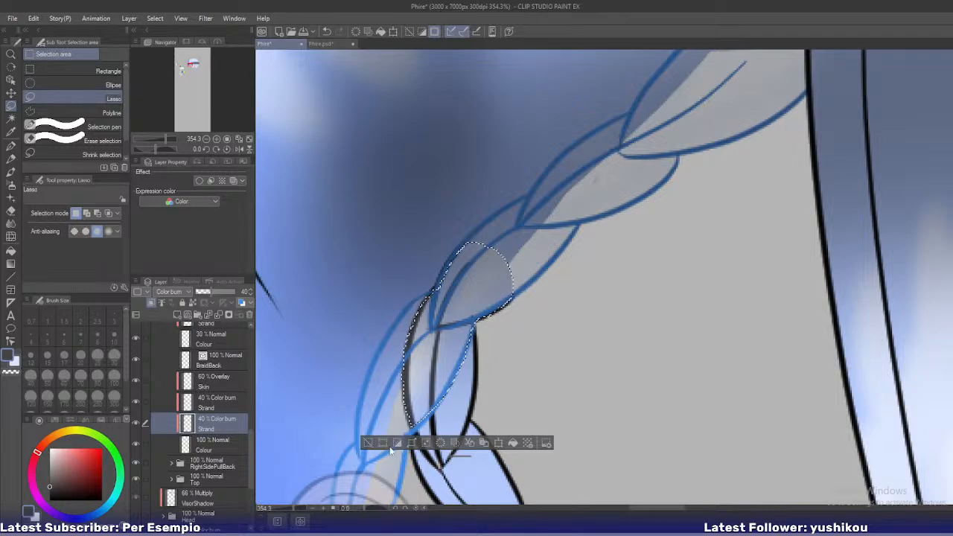
{"action": "left_click", "coordinate": [369, 442]}
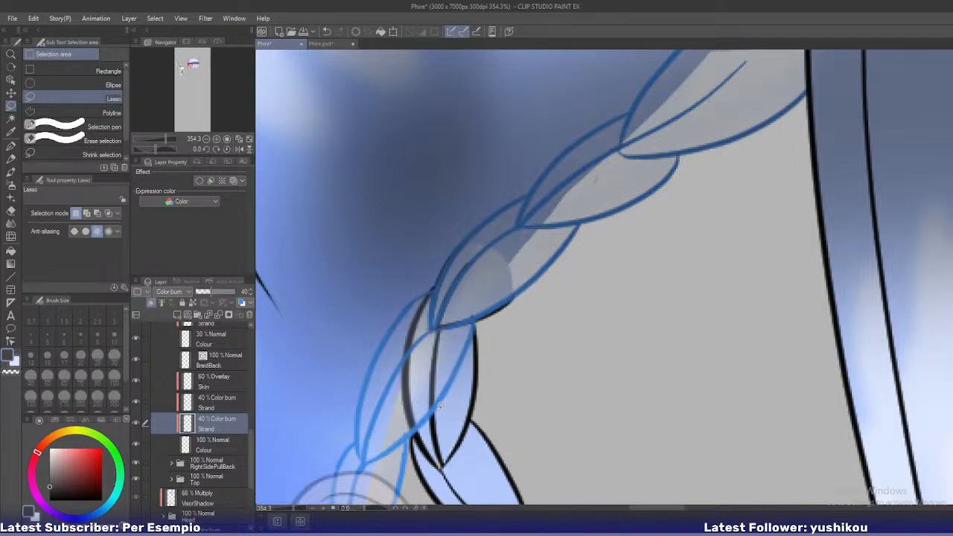
Copy BraidBack, Skin, both Strand layers and Colour from the working file into Phire.psd, above its existing BraidBack layers
{"action": "scroll", "coordinate": [496, 418], "scroll_direction": "down", "scroll_amount": 3}
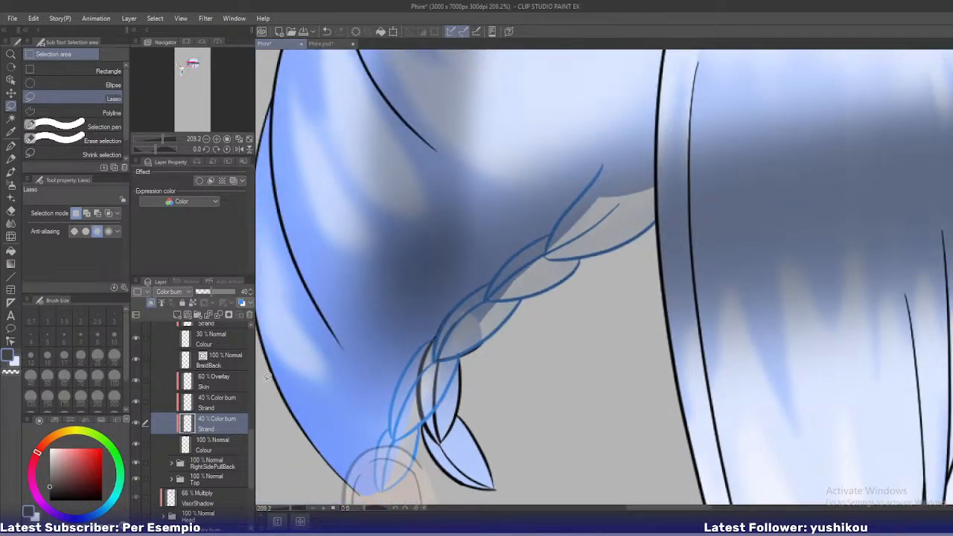
{"action": "left_click", "coordinate": [196, 368]}
{"action": "left_click", "coordinate": [209, 441], "text": "shift"}
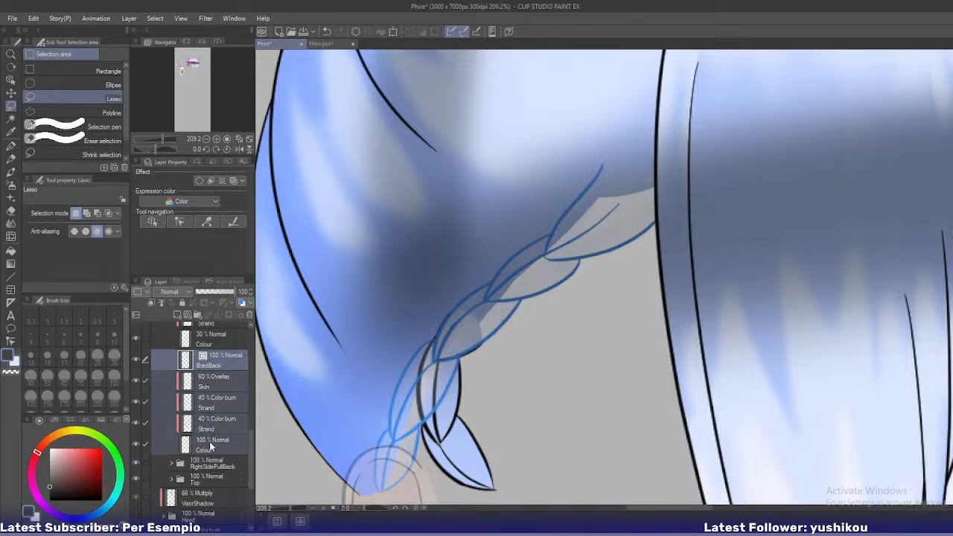
{"action": "left_click", "coordinate": [325, 45]}
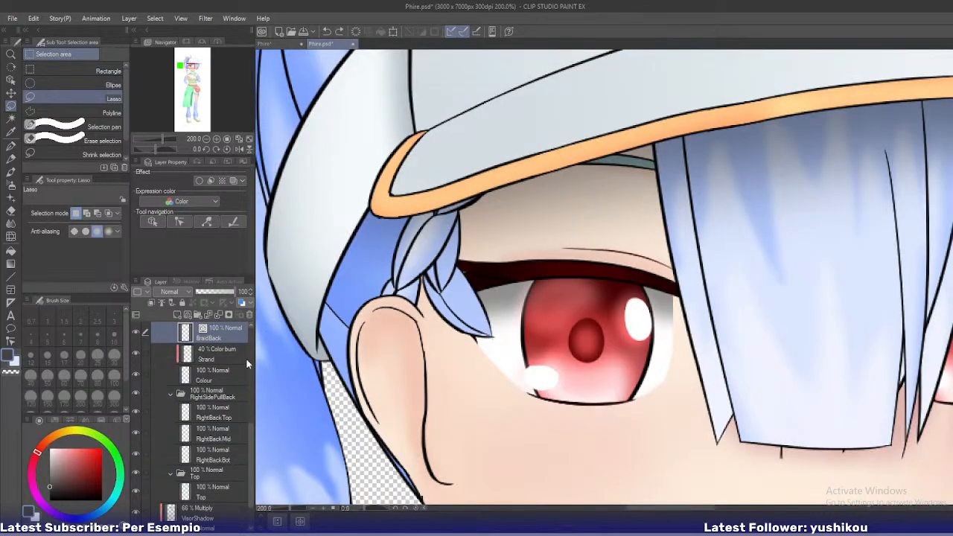
{"action": "scroll", "coordinate": [215, 368], "scroll_direction": "up", "scroll_amount": 1}
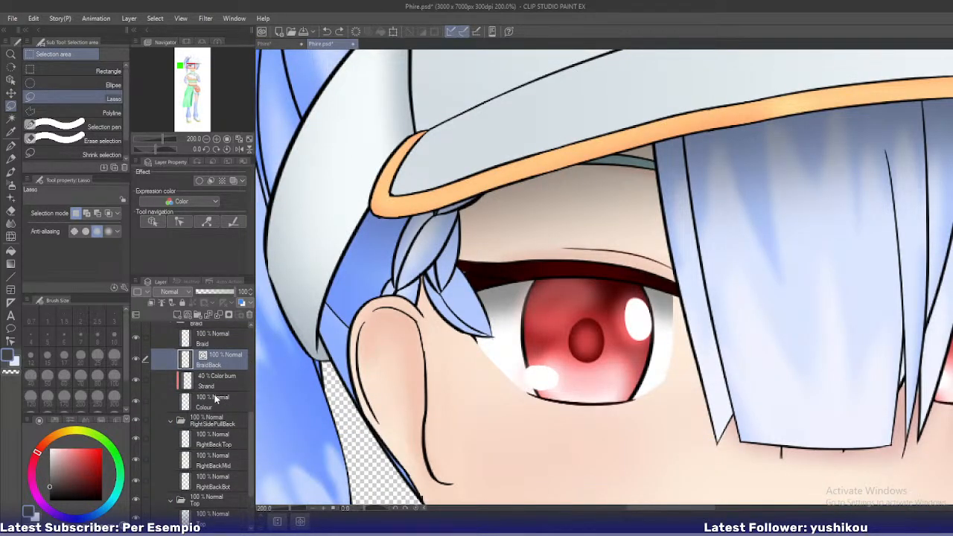
{"action": "left_click", "coordinate": [214, 399], "text": "shift"}
{"action": "right_click", "coordinate": [214, 371]}
{"action": "left_click", "coordinate": [211, 360]}
{"action": "key", "text": "ctrl+v"}
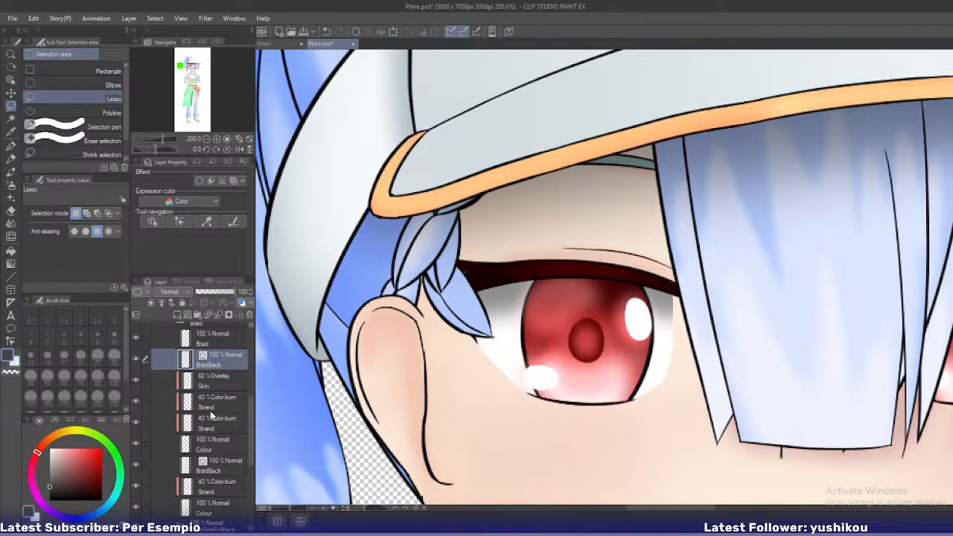
Merge the copied and existing back braid layers into a single BraidBack layer and save Phire.psd, accepting the deep folder warning
{"action": "left_click", "coordinate": [207, 512], "text": "shift"}
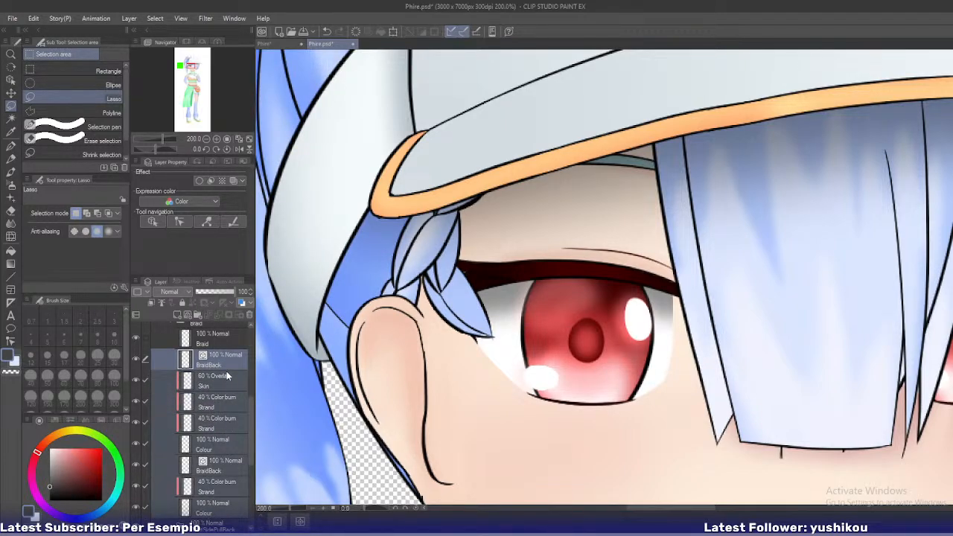
{"action": "key", "text": "shift+alt+e"}
{"action": "key", "text": "ctrl+s"}
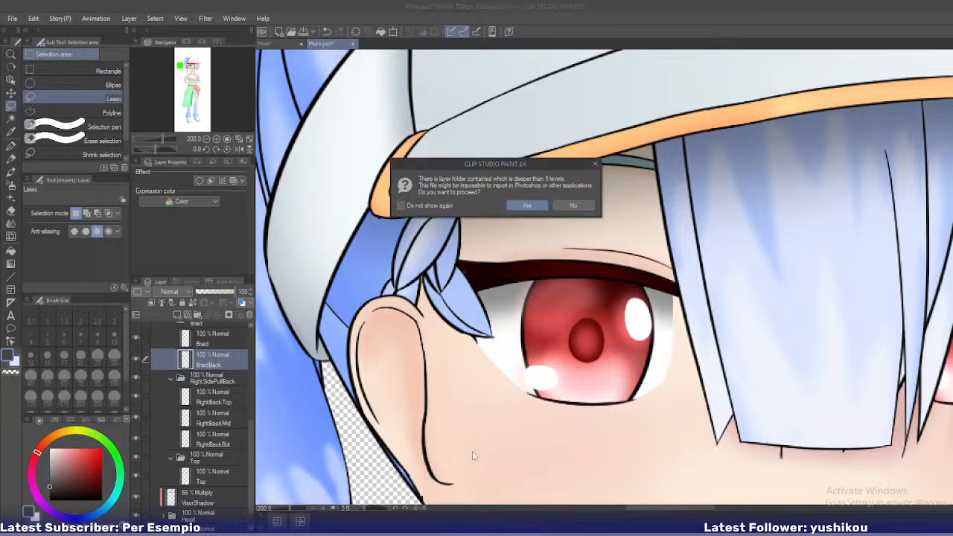
{"action": "left_click", "coordinate": [527, 206]}
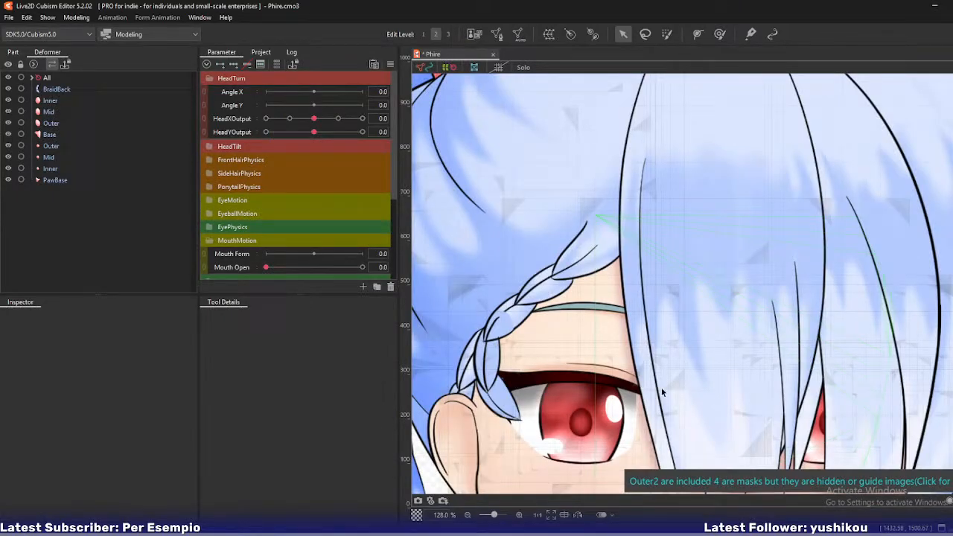
In Live2D Cubism Editor, save the model and import Phire.psd into Phire (Model), replacing the Phire.psd updated 2025/04/01 22:19
{"action": "key", "text": "ctrl+s"}
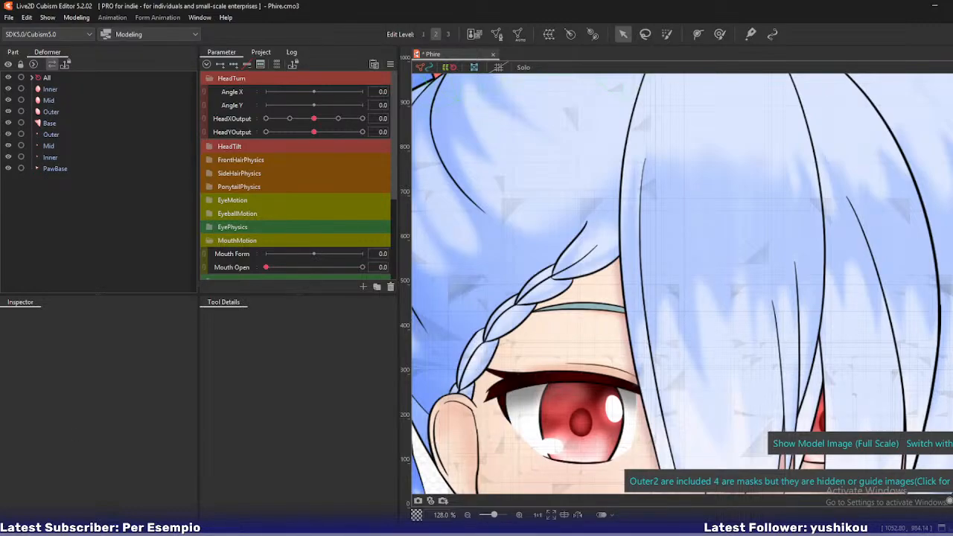
{"action": "left_click_drag", "start_coordinate": [952, 253], "coordinate": [804, 238]}
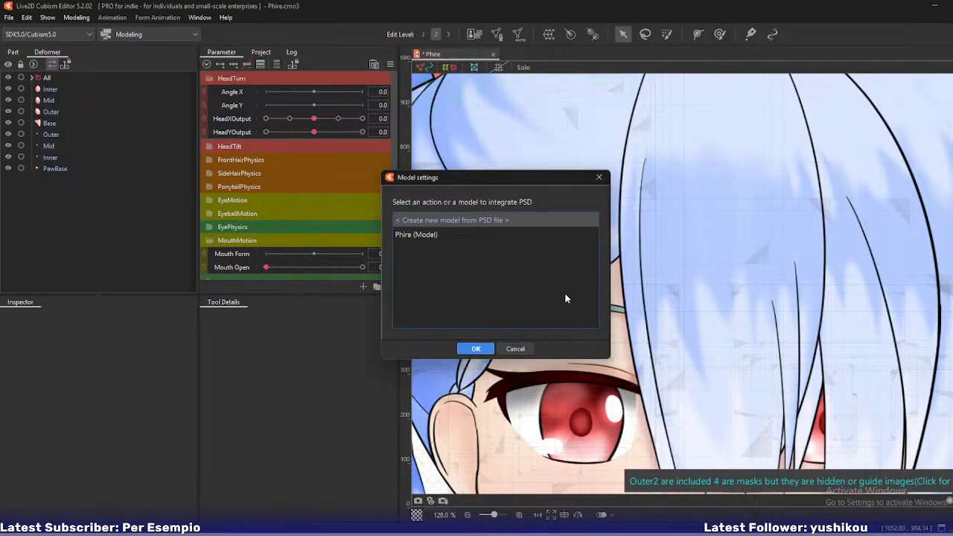
{"action": "left_click", "coordinate": [447, 234]}
{"action": "left_click", "coordinate": [475, 349]}
{"action": "left_click", "coordinate": [440, 249]}
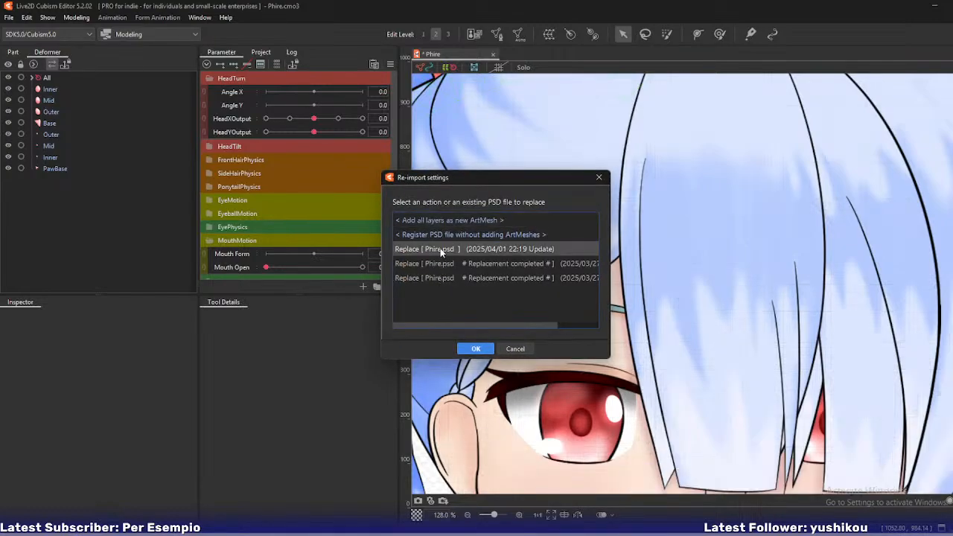
{"action": "left_click", "coordinate": [475, 349]}
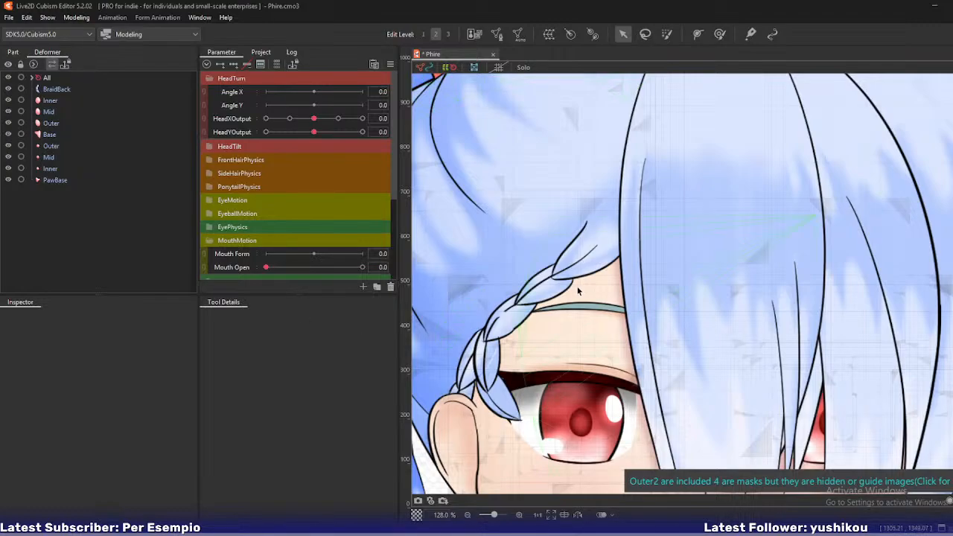
Examine the re-imported back braid's shading beside the ear and eye in the model
{"action": "scroll", "coordinate": [552, 310], "scroll_direction": "up", "scroll_amount": 3}
{"action": "scroll", "coordinate": [488, 337], "scroll_direction": "down", "scroll_amount": 2}
{"action": "scroll", "coordinate": [488, 341], "scroll_direction": "down", "scroll_amount": 1}
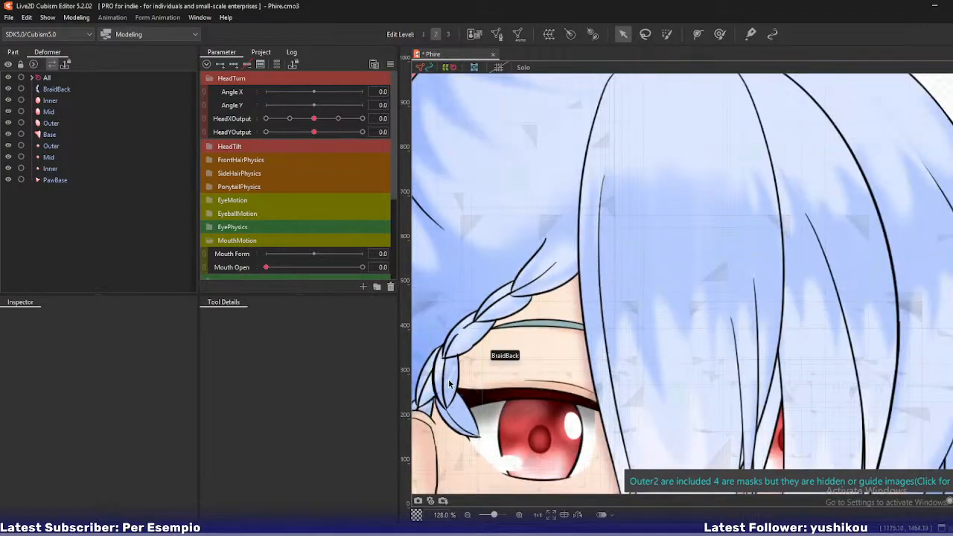
{"action": "scroll", "coordinate": [439, 305], "scroll_direction": "up", "scroll_amount": 2}
{"action": "scroll", "coordinate": [451, 297], "scroll_direction": "down", "scroll_amount": 1}
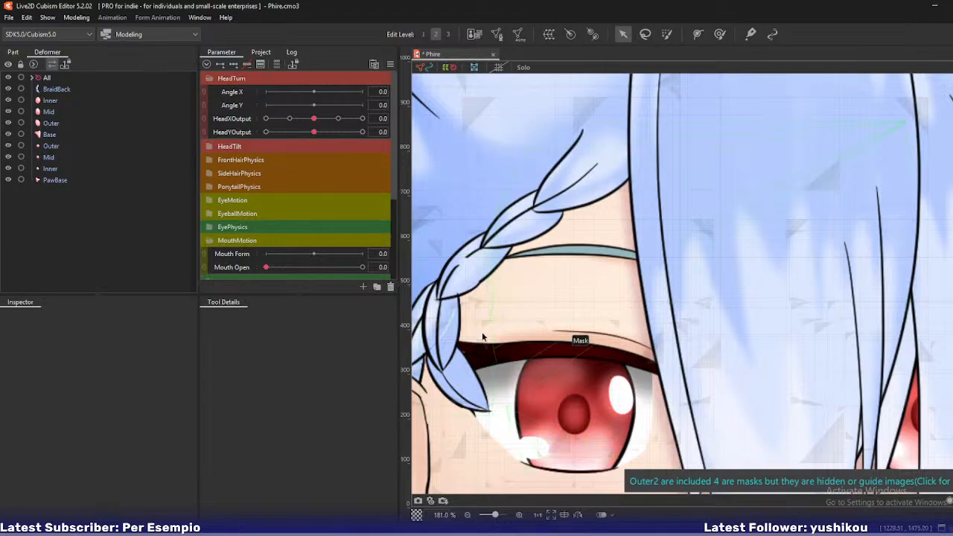
{"action": "scroll", "coordinate": [453, 320], "scroll_direction": "up", "scroll_amount": 3}
{"action": "scroll", "coordinate": [453, 330], "scroll_direction": "down", "scroll_amount": 2}
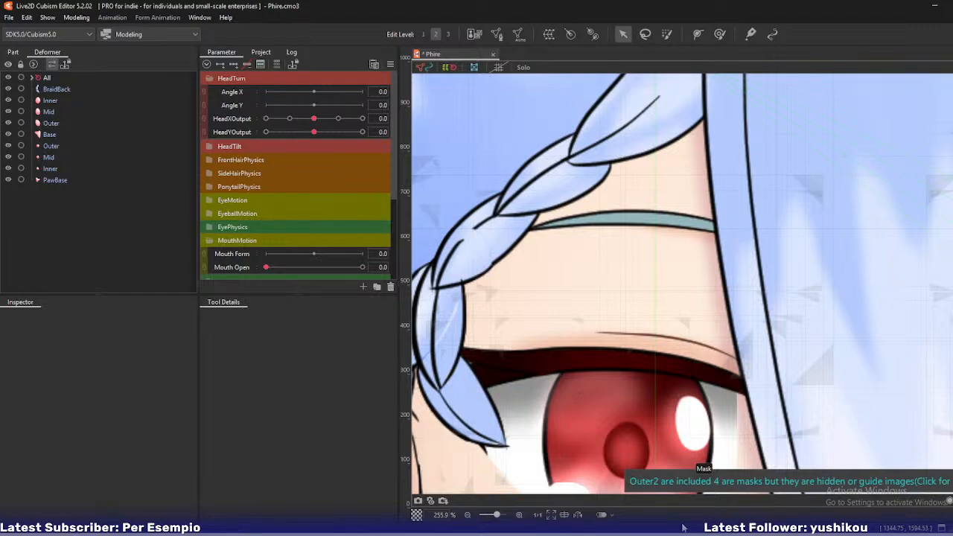
Save the Phire model and check the braid's strands up close
{"action": "key", "text": "ctrl+s"}
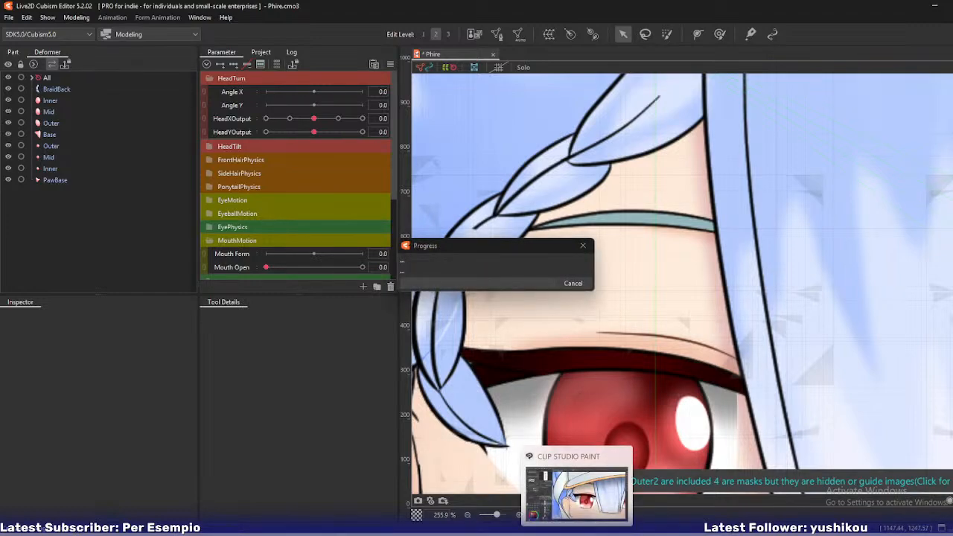
{"action": "left_click", "coordinate": [577, 530]}
{"action": "key", "text": "alt+Tab"}
{"action": "scroll", "coordinate": [439, 247], "scroll_direction": "up", "scroll_amount": 3}
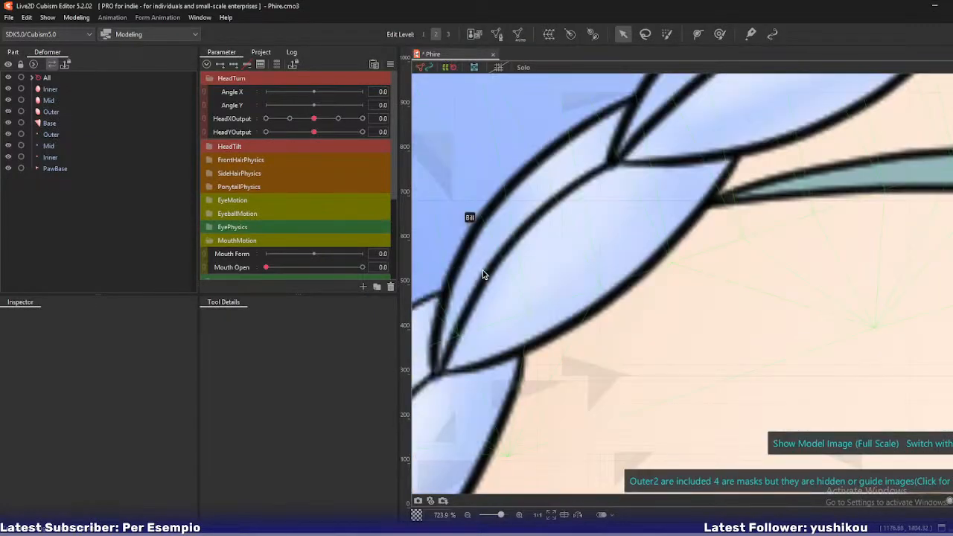
{"action": "scroll", "coordinate": [492, 280], "scroll_direction": "down", "scroll_amount": 4}
{"action": "scroll", "coordinate": [491, 280], "scroll_direction": "down", "scroll_amount": 4}
Switch to Clip Studio Paint, undo the BraidBack layer merge, and hide the front Braid layer to expose the back braid
{"action": "left_click", "coordinate": [576, 530]}
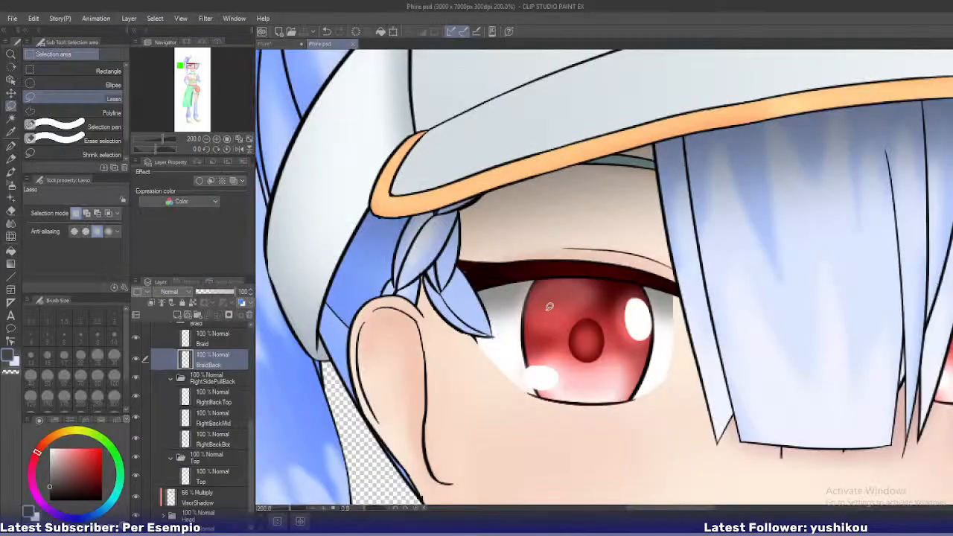
{"action": "scroll", "coordinate": [408, 240], "scroll_direction": "up", "scroll_amount": 1}
{"action": "scroll", "coordinate": [418, 234], "scroll_direction": "up", "scroll_amount": 1}
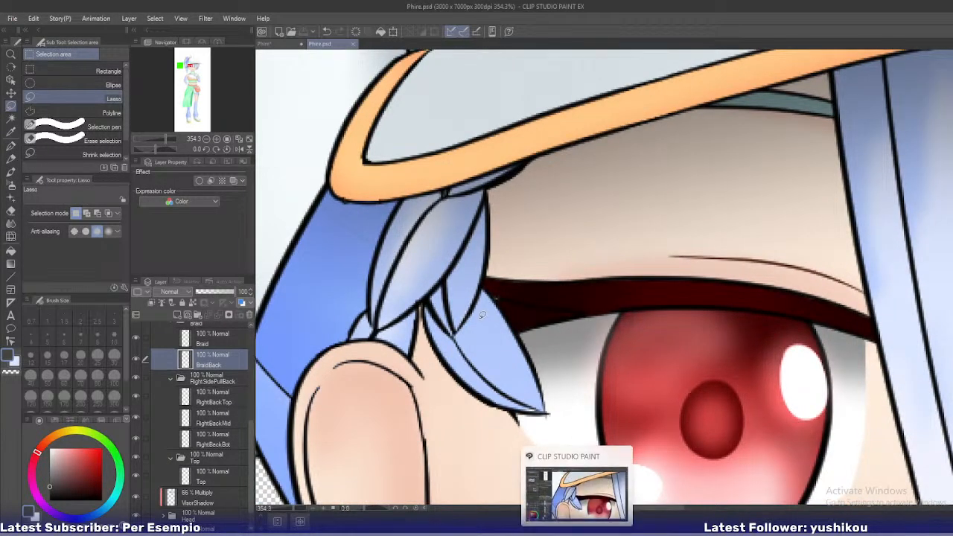
{"action": "key", "text": "ctrl+z"}
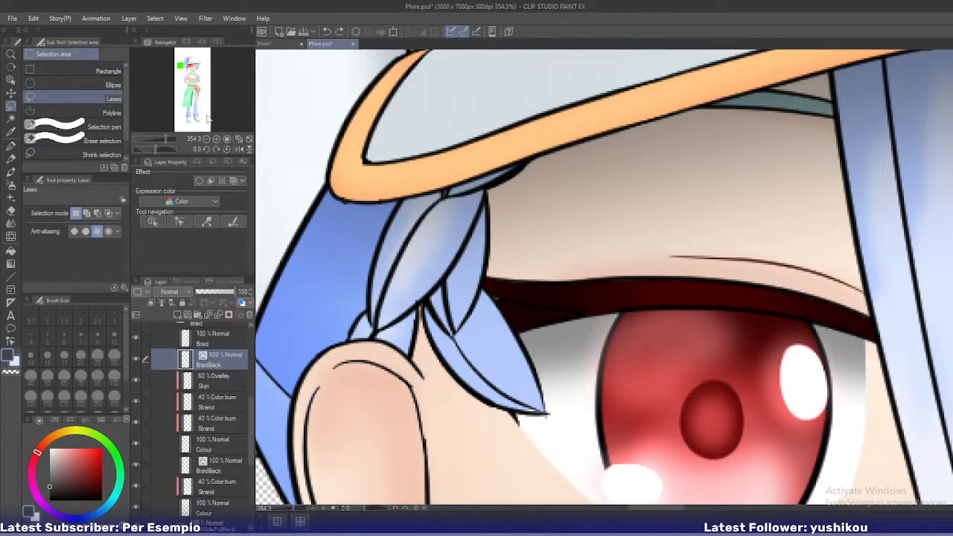
{"action": "left_click", "coordinate": [136, 360]}
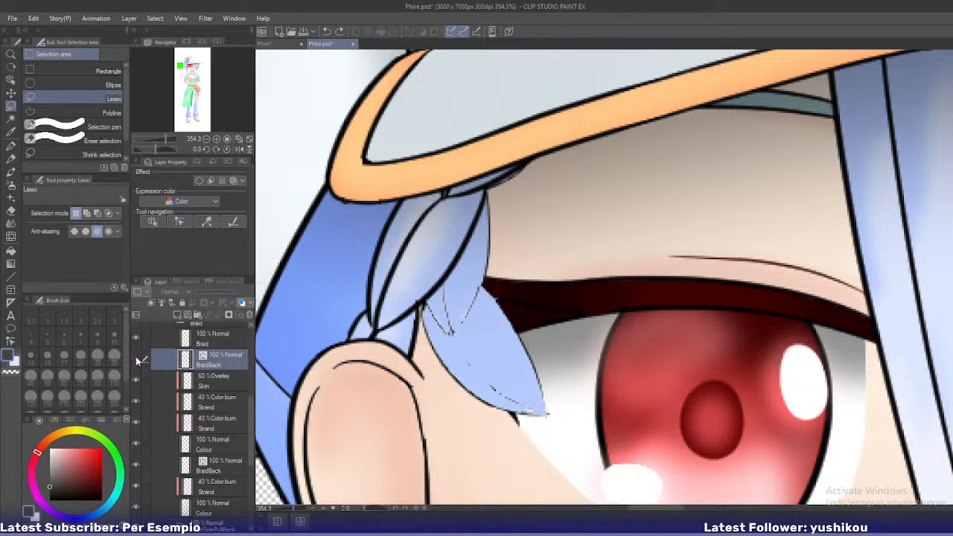
{"action": "left_click", "coordinate": [137, 360]}
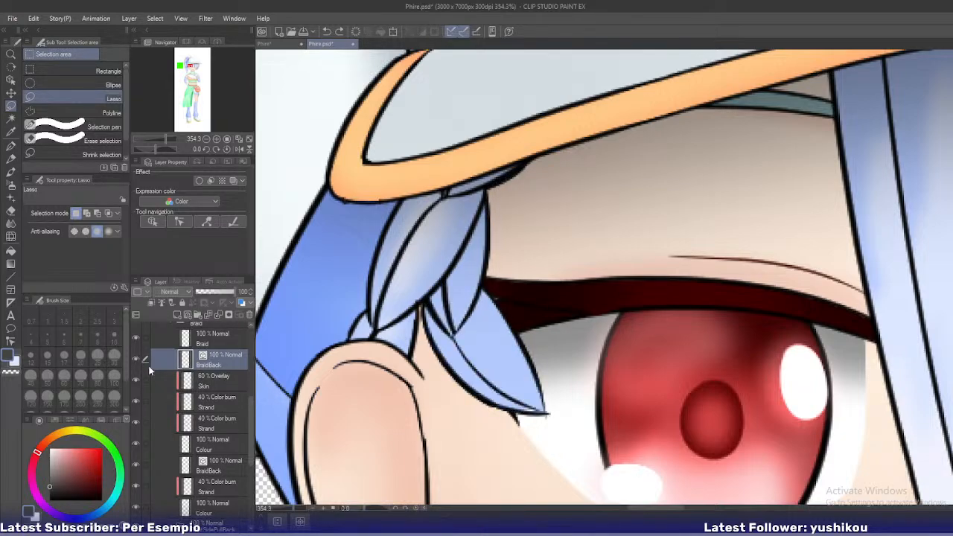
{"action": "left_click", "coordinate": [134, 339]}
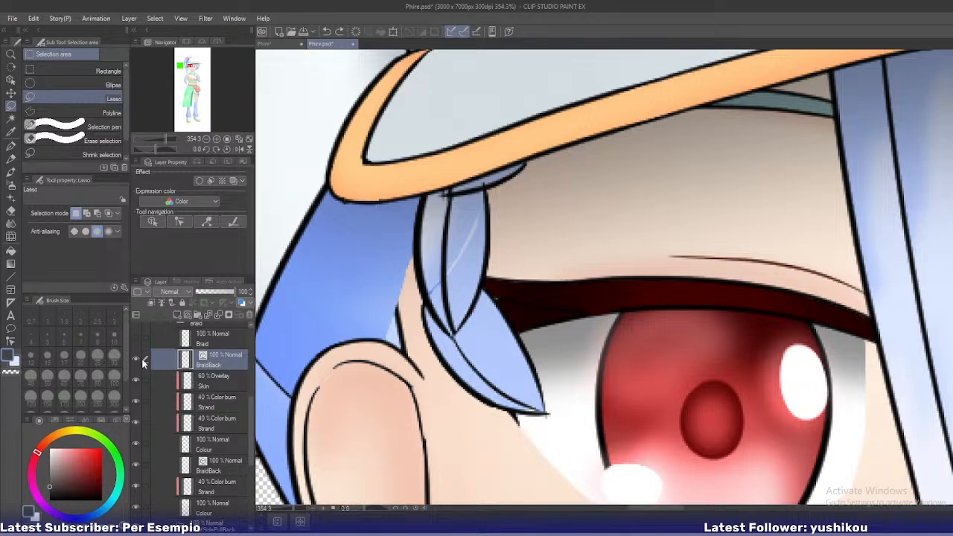
Pick the shading colour of the back braid's strand from the lower of the two copied Strand layers
{"action": "left_click", "coordinate": [216, 443]}
{"action": "left_click", "coordinate": [342, 307], "text": "alt"}
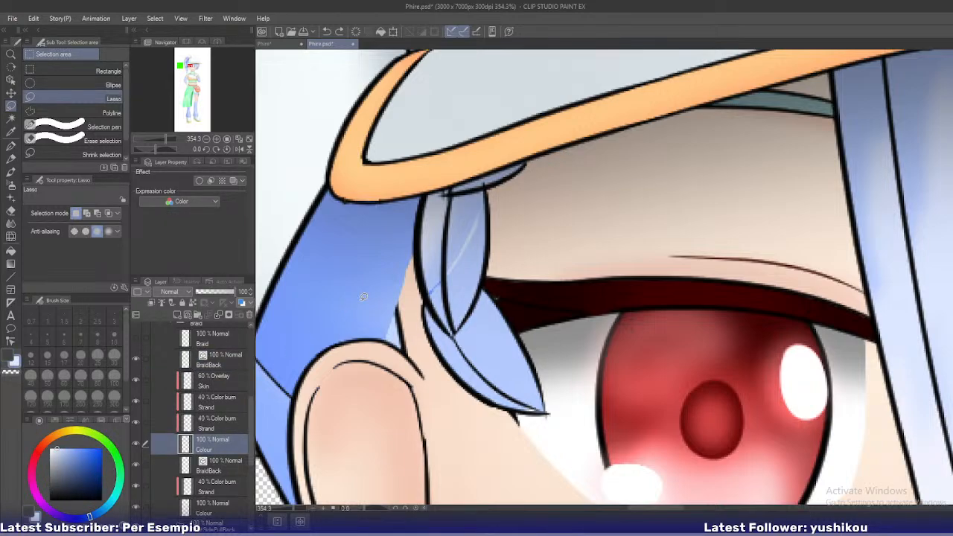
{"action": "key", "text": "p"}
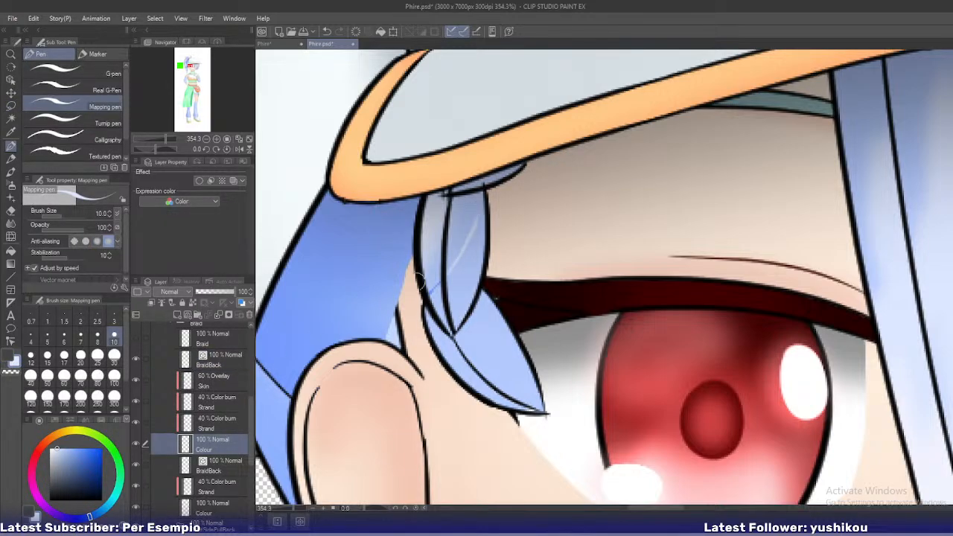
{"action": "left_click", "coordinate": [219, 423]}
{"action": "key", "text": "i"}
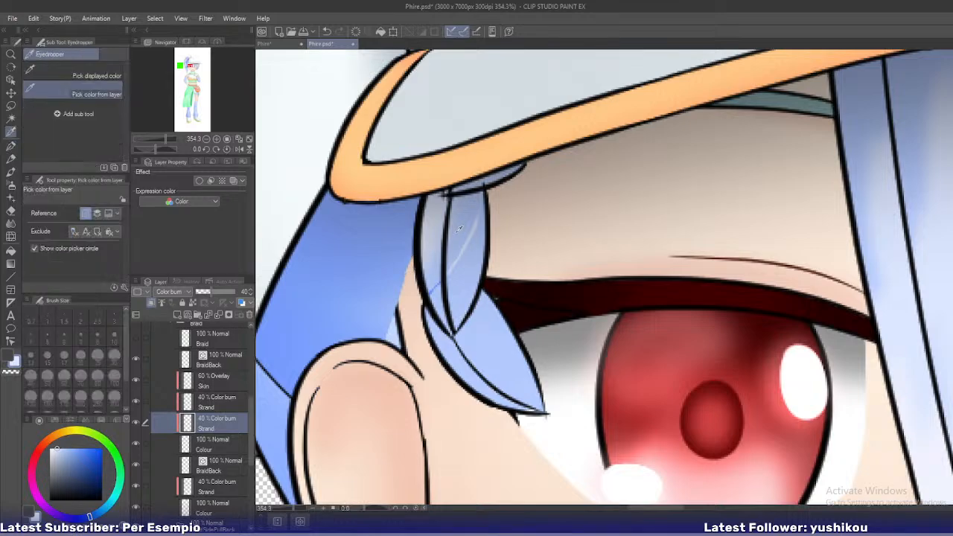
{"action": "left_click", "coordinate": [459, 227]}
{"action": "left_click", "coordinate": [470, 275]}
Touch up the light streak across the back braid's strand with the size 10 Mapping pen and the size 12 Hard eraser
{"action": "key", "text": "p"}
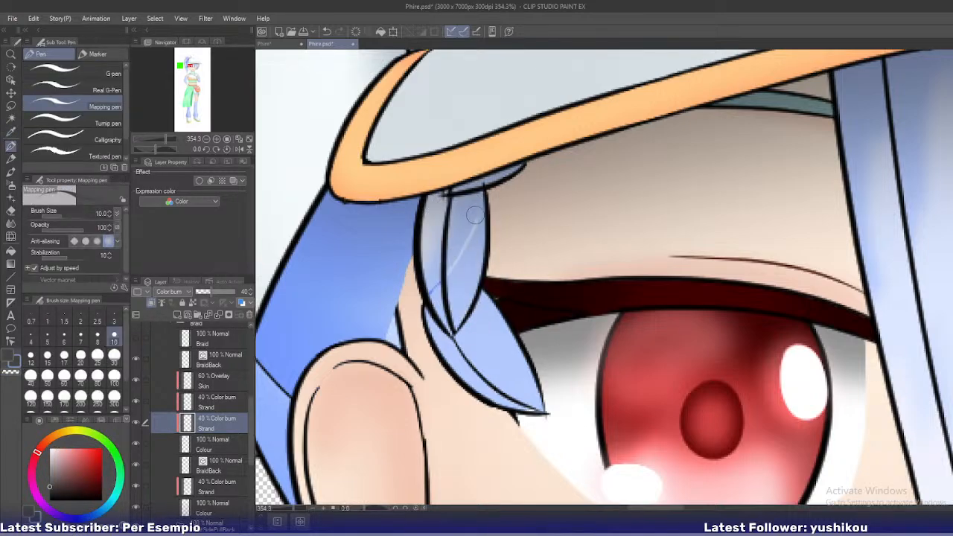
{"action": "key", "text": "ctrl+z"}
{"action": "mouse_move", "coordinate": [454, 265]}
{"action": "left_mouse_down"}
{"action": "mouse_move", "coordinate": [479, 206]}
{"action": "mouse_move", "coordinate": [453, 274]}
{"action": "left_mouse_up"}
{"action": "key", "text": "ctrl+z"}
{"action": "key", "text": "ctrl+z"}
{"action": "left_click_drag", "start_coordinate": [482, 207], "coordinate": [444, 281]}
{"action": "key", "text": "e"}
{"action": "left_click_drag", "start_coordinate": [471, 209], "coordinate": [432, 281]}
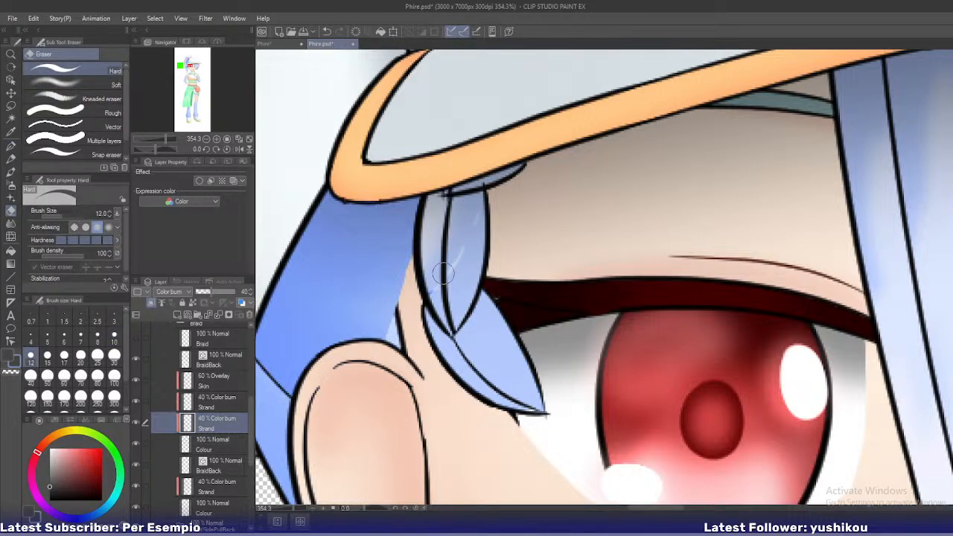
Try to narrow the light streak on the back braid's strand using Liquify at brush size 15
{"action": "key", "text": "j"}
{"action": "key", "text": "bracketleft"}
{"action": "key", "text": "bracketleft"}
{"action": "key", "text": "bracketleft"}
{"action": "key", "text": "bracketleft"}
{"action": "key", "text": "bracketleft"}
{"action": "key", "text": "bracketleft"}
{"action": "key", "text": "bracketleft"}
{"action": "key", "text": "bracketleft"}
{"action": "key", "text": "bracketleft"}
{"action": "key", "text": "bracketleft"}
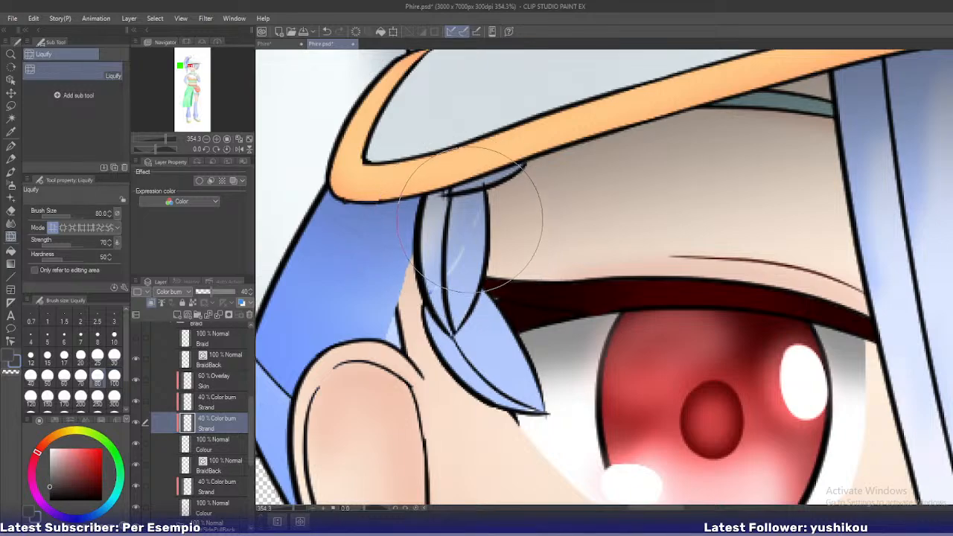
{"action": "left_click_drag", "start_coordinate": [478, 208], "coordinate": [455, 259]}
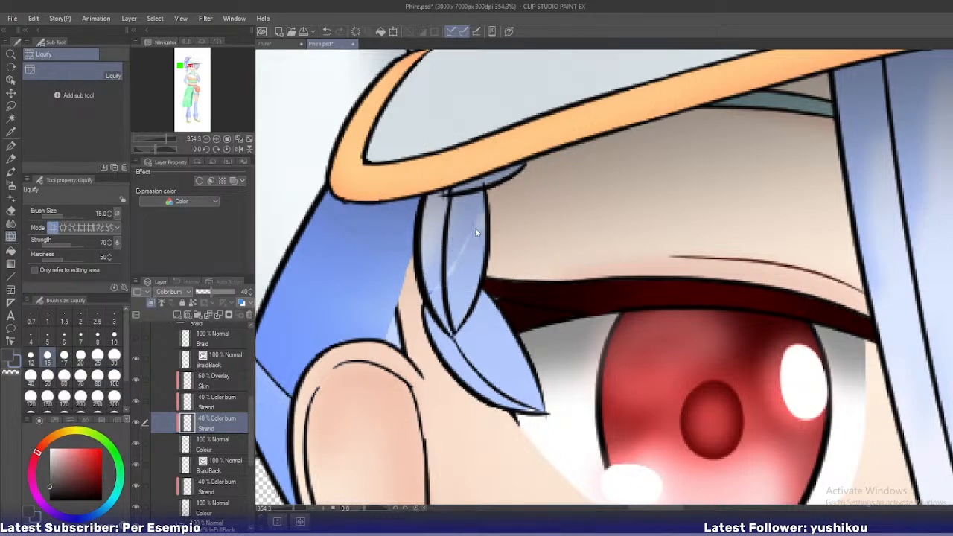
{"action": "key", "text": "ctrl+z"}
Set the two copied Strand layers to Normal blending at 100% opacity and merge them into one layer
{"action": "left_click", "coordinate": [221, 406], "text": "ctrl"}
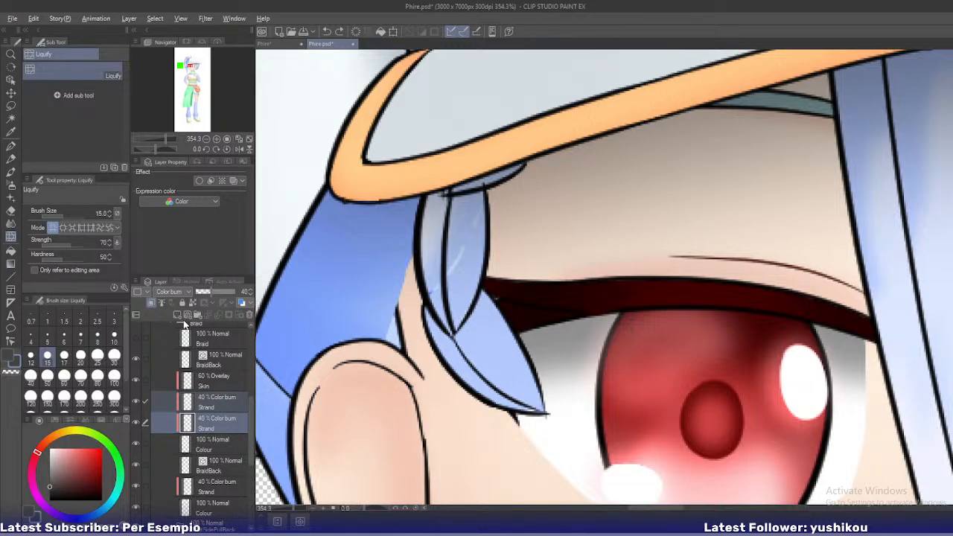
{"action": "key", "text": "alt"}
{"action": "left_click", "coordinate": [211, 408]}
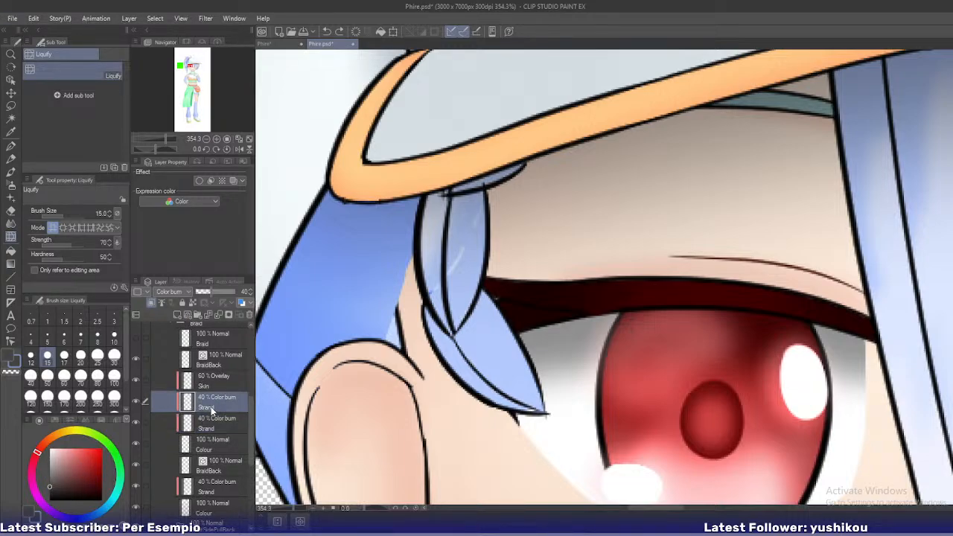
{"action": "left_click", "coordinate": [212, 417]}
{"action": "left_click", "coordinate": [214, 404], "text": "ctrl"}
{"action": "left_click_drag", "start_coordinate": [222, 296], "coordinate": [304, 295]}
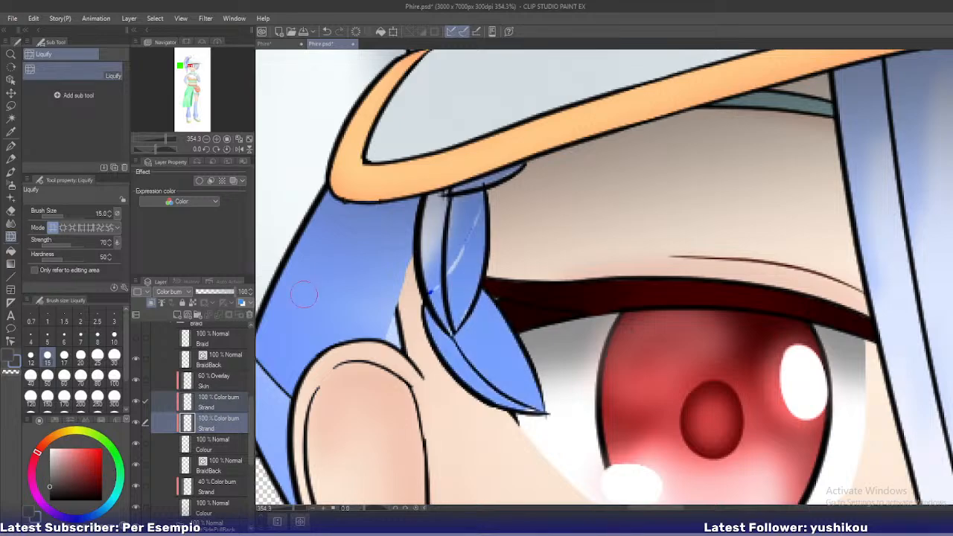
{"action": "left_click", "coordinate": [169, 291]}
{"action": "left_click", "coordinate": [171, 17]}
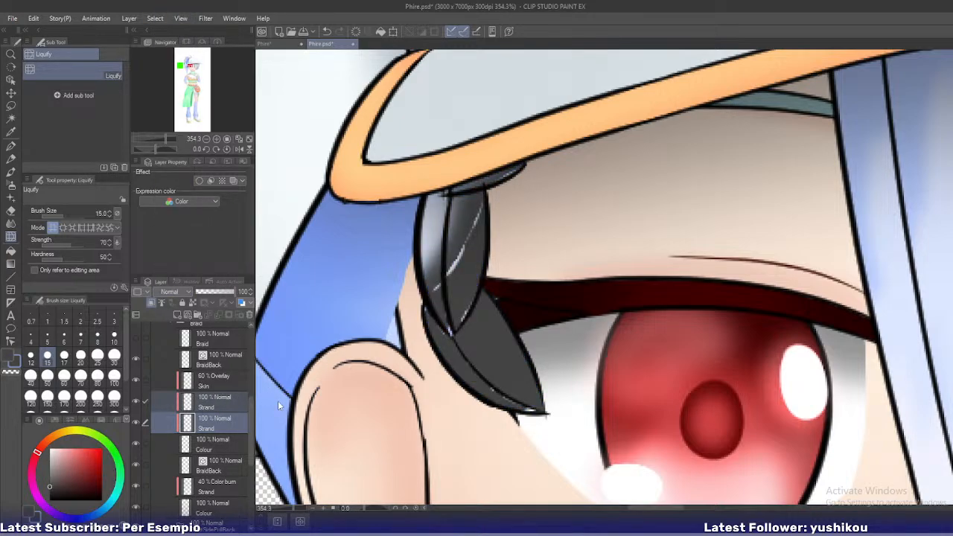
{"action": "key", "text": "shift+alt+e"}
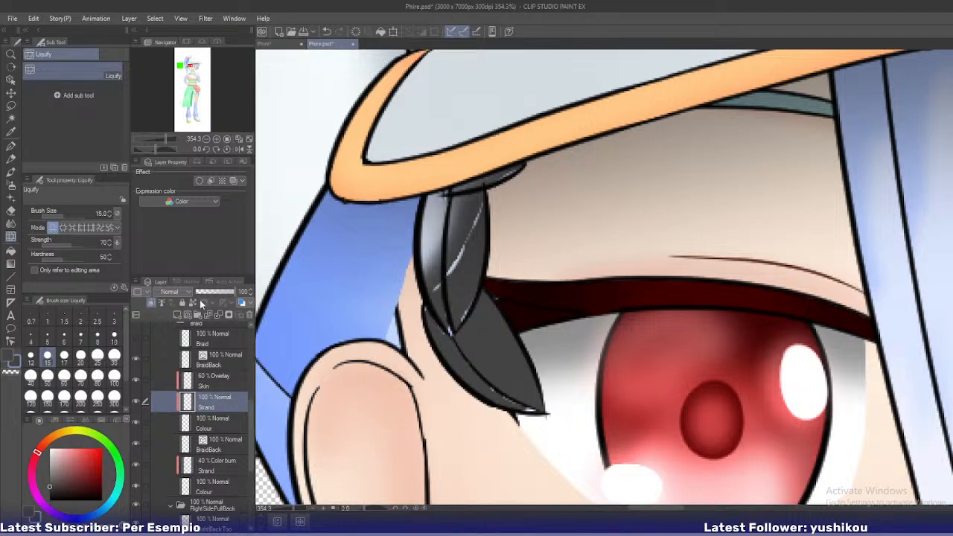
Set the merged Strand layer to Color burn blending at 41% opacity
{"action": "left_click_drag", "start_coordinate": [202, 291], "coordinate": [213, 291]}
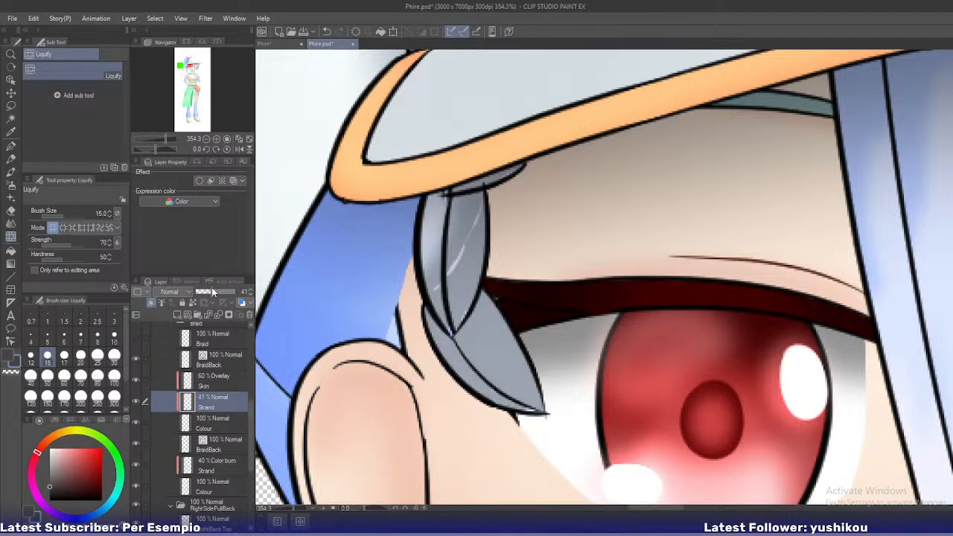
{"action": "left_click", "coordinate": [187, 291]}
{"action": "left_click", "coordinate": [163, 46]}
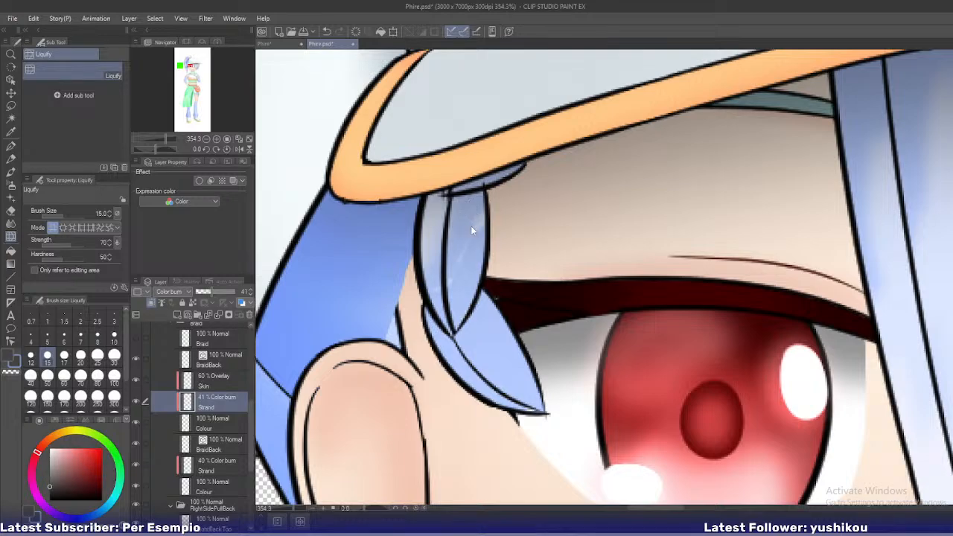
Paint over the light streak on the back braid's strand with the Mapping pen, and merge all back braid layers into BraidBack
{"action": "left_click_drag", "start_coordinate": [471, 230], "coordinate": [471, 228]}
{"action": "key", "text": "p"}
{"action": "left_click_drag", "start_coordinate": [479, 206], "coordinate": [439, 291]}
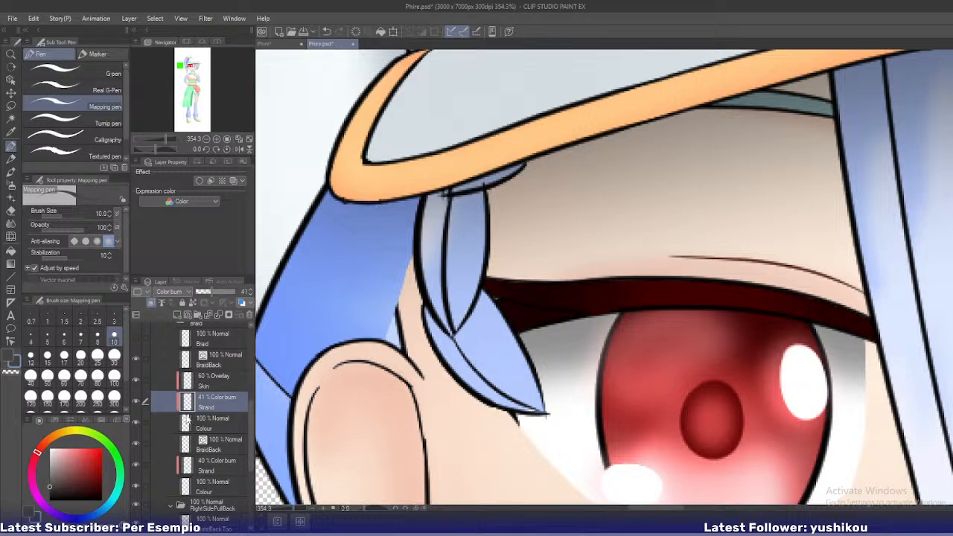
{"action": "left_click", "coordinate": [209, 363]}
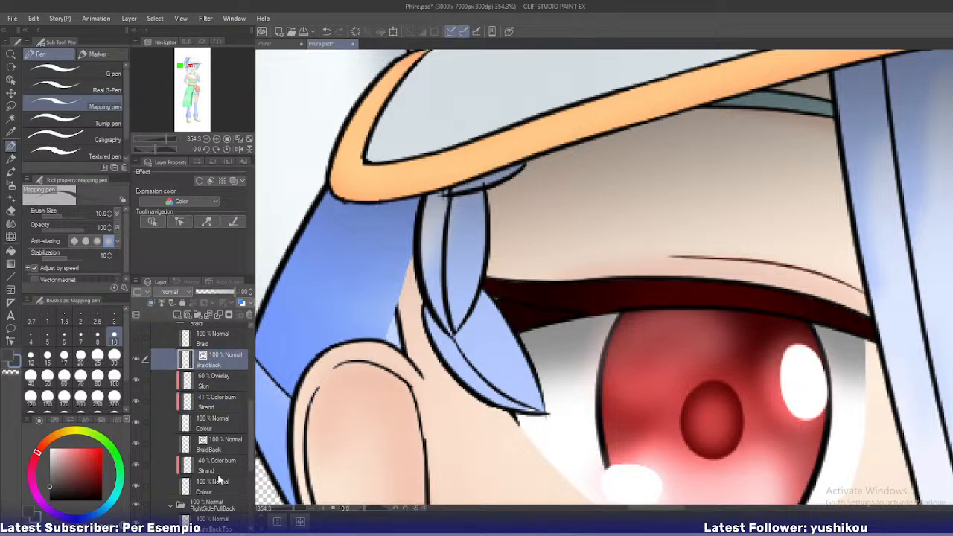
{"action": "key", "text": "alt+shift+e"}
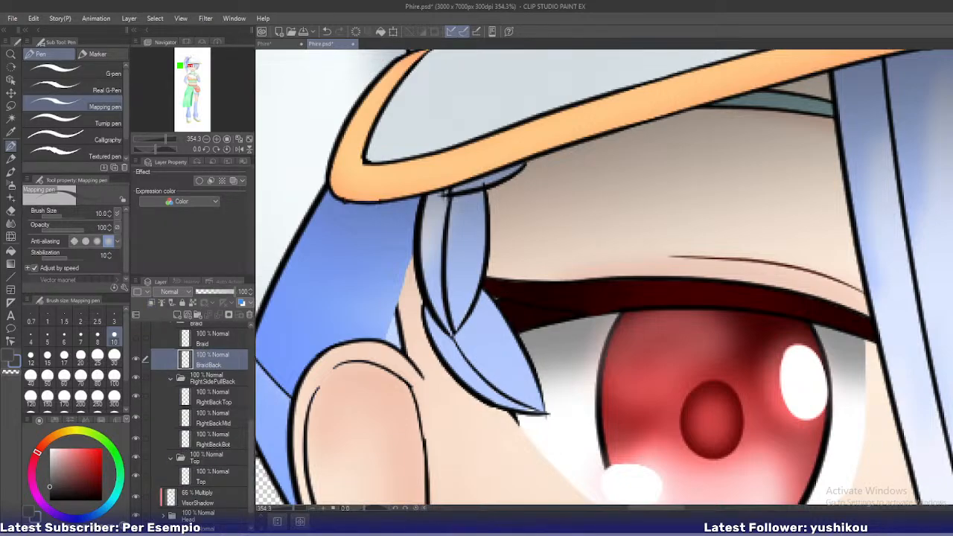
Save Phire.psd, switch to Live2D Cubism Editor, and re-import the file into the existing Phire model
{"action": "key", "text": "ctrl+s"}
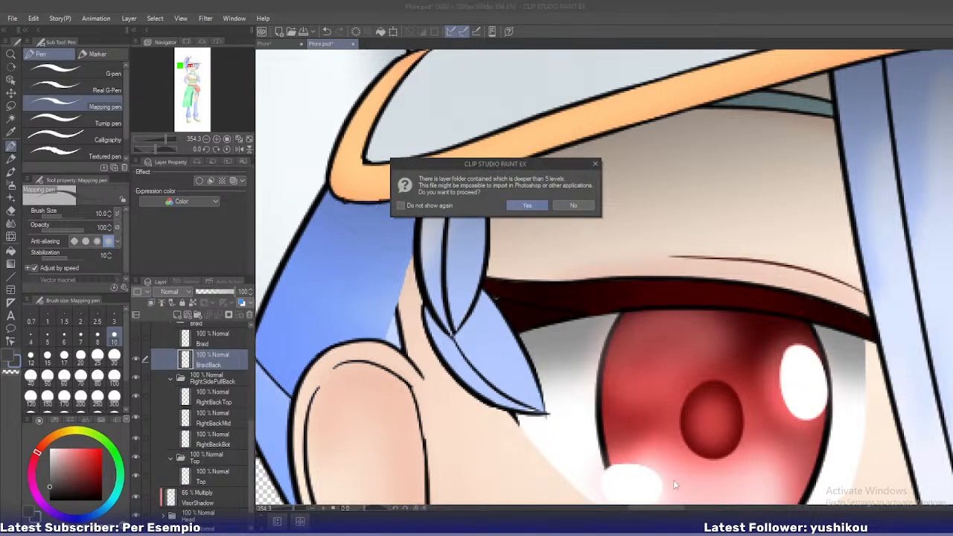
{"action": "left_click", "coordinate": [524, 206]}
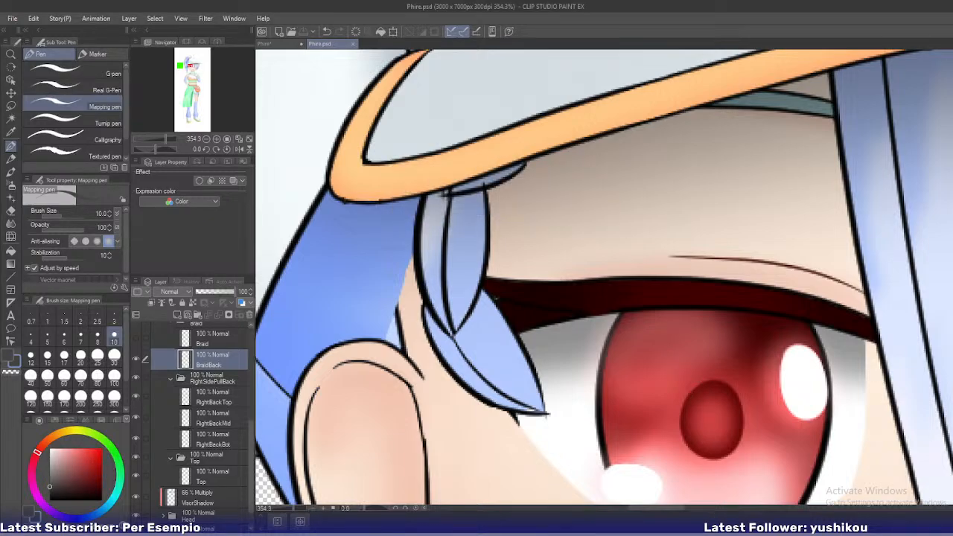
{"action": "key", "text": "alt+Tab"}
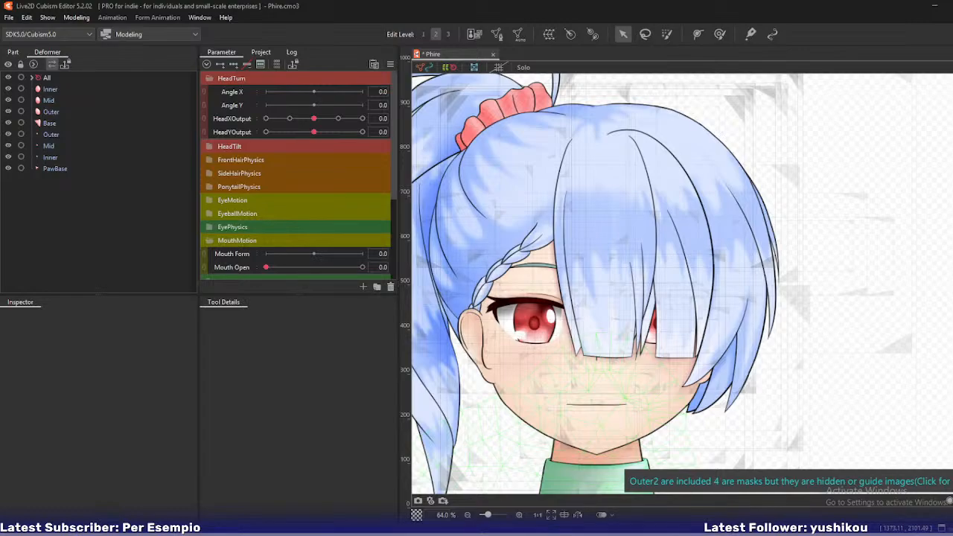
{"action": "left_click_drag", "start_coordinate": [60, 283], "coordinate": [669, 216]}
{"action": "left_click", "coordinate": [485, 235]}
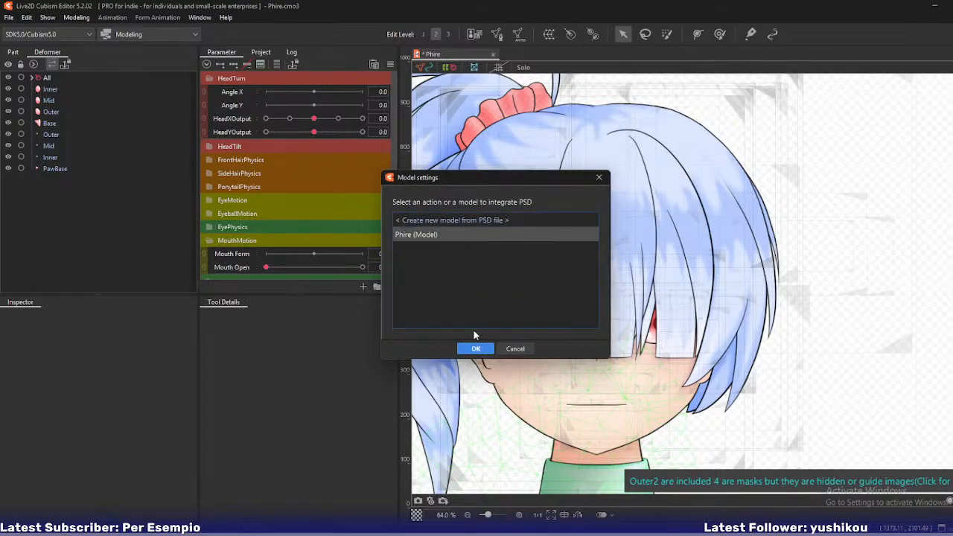
{"action": "left_click", "coordinate": [476, 348]}
{"action": "left_click", "coordinate": [434, 249]}
{"action": "left_click", "coordinate": [476, 348]}
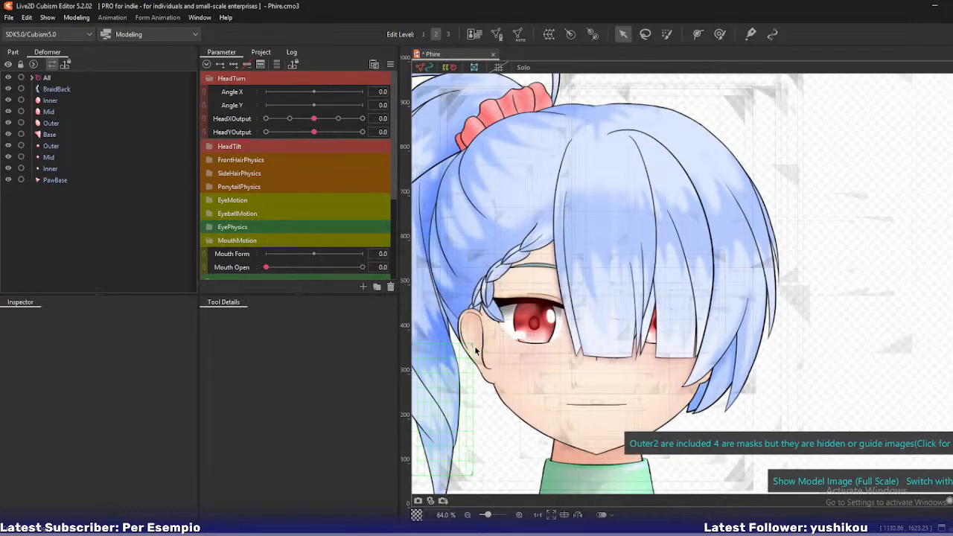
Move the imported BraidBack art mesh into the Front deformer under Hair
{"action": "scroll", "coordinate": [477, 287], "scroll_direction": "up", "scroll_amount": 10}
{"action": "scroll", "coordinate": [593, 374], "scroll_direction": "down", "scroll_amount": 6}
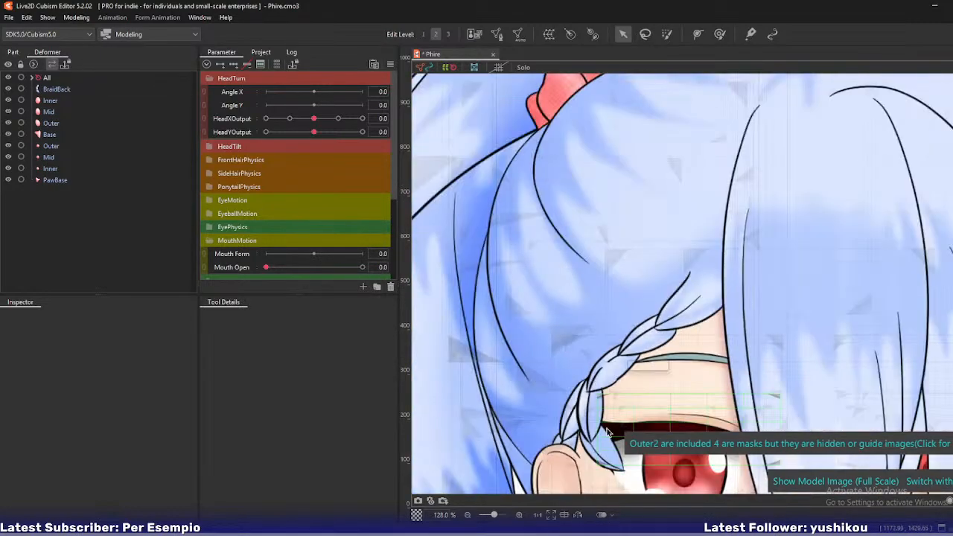
{"action": "scroll", "coordinate": [606, 423], "scroll_direction": "up", "scroll_amount": 6}
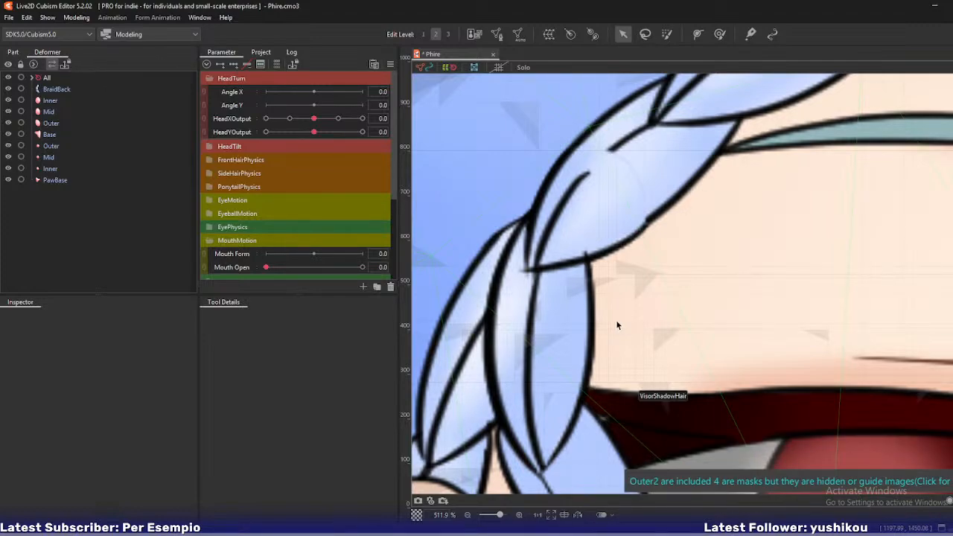
{"action": "scroll", "coordinate": [616, 325], "scroll_direction": "down", "scroll_amount": 6}
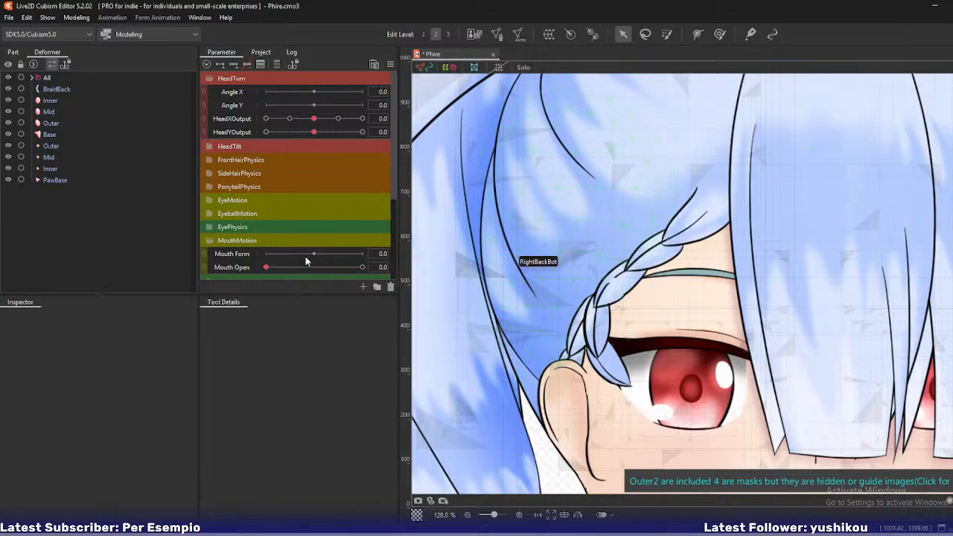
{"action": "left_click", "coordinate": [56, 88]}
{"action": "left_click", "coordinate": [17, 53]}
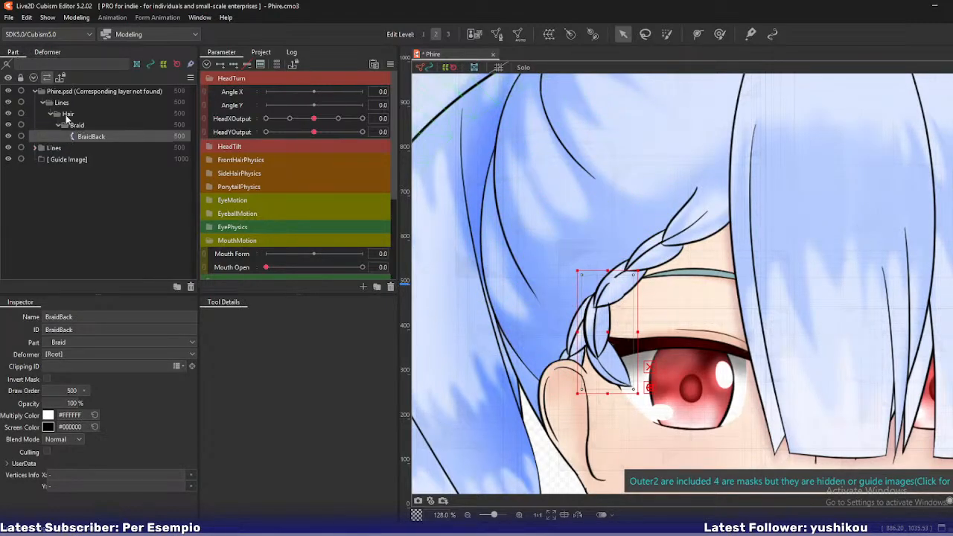
{"action": "left_click", "coordinate": [46, 52]}
{"action": "left_click", "coordinate": [32, 78]}
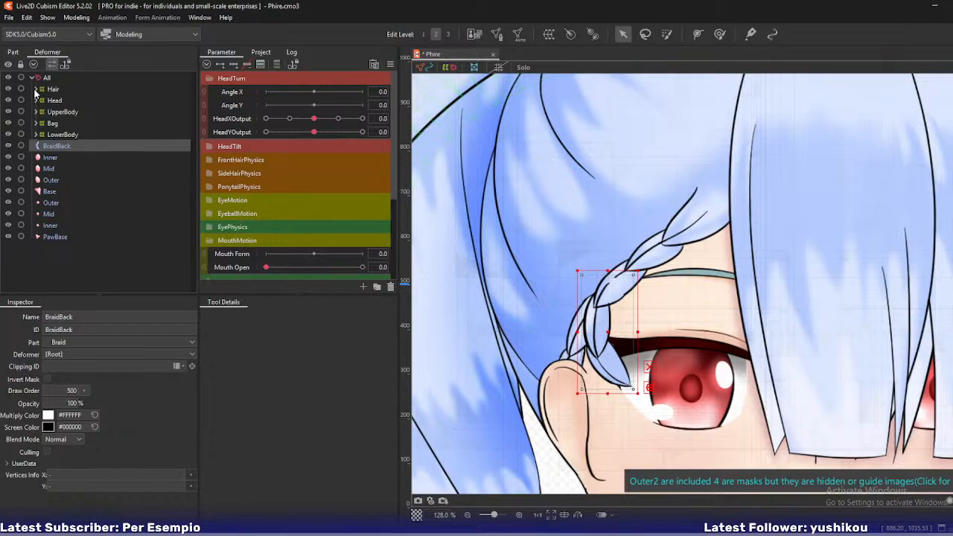
{"action": "left_click", "coordinate": [35, 89]}
{"action": "left_click", "coordinate": [40, 124]}
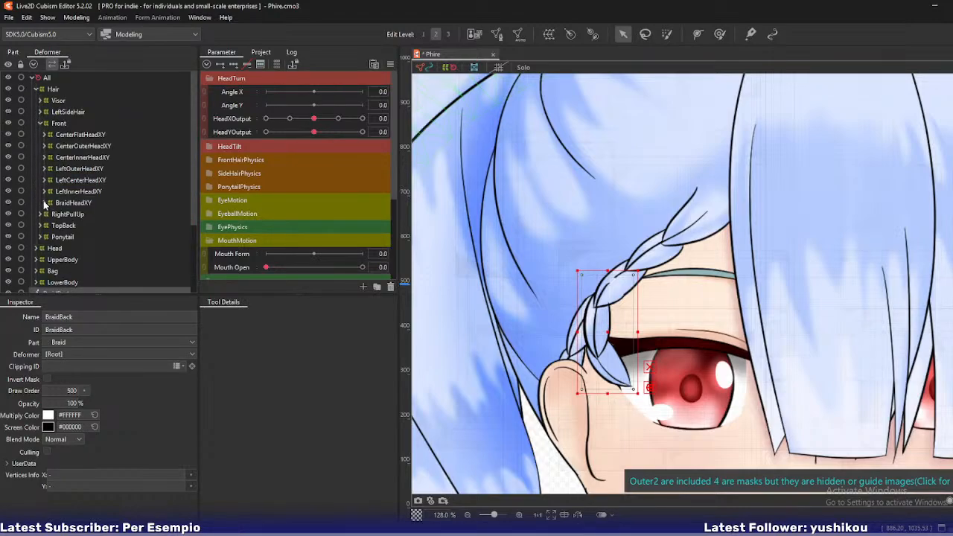
{"action": "scroll", "coordinate": [67, 216], "scroll_direction": "down", "scroll_amount": 2}
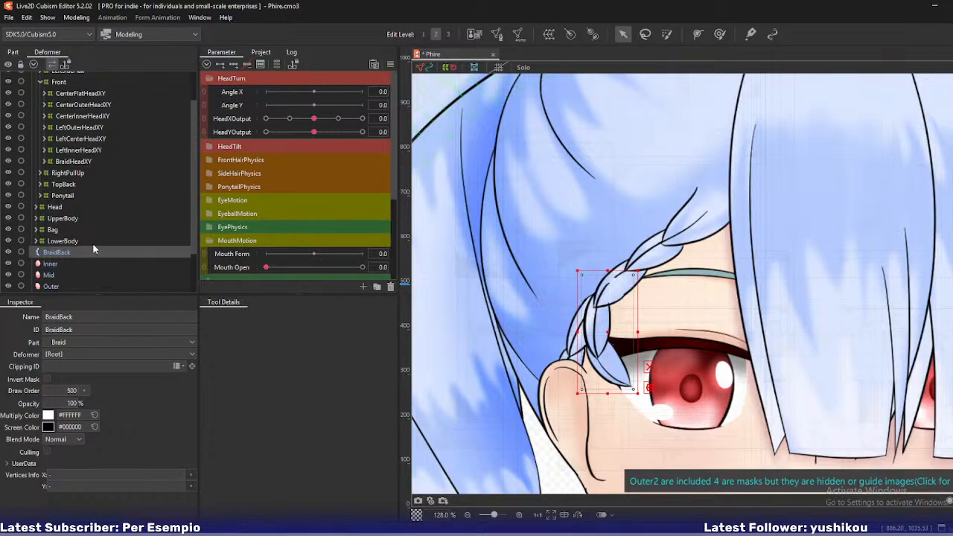
{"action": "scroll", "coordinate": [88, 250], "scroll_direction": "up", "scroll_amount": 2}
{"action": "left_click_drag", "start_coordinate": [66, 290], "coordinate": [64, 128]}
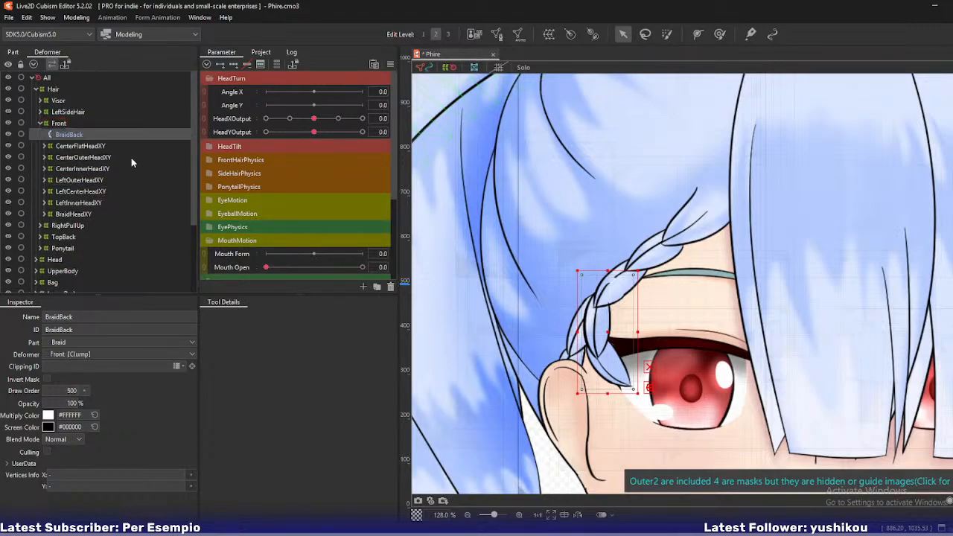
Generate an automatic mesh for BraidBack using the Base preset
{"action": "left_click", "coordinate": [547, 35]}
{"action": "left_click", "coordinate": [511, 219]}
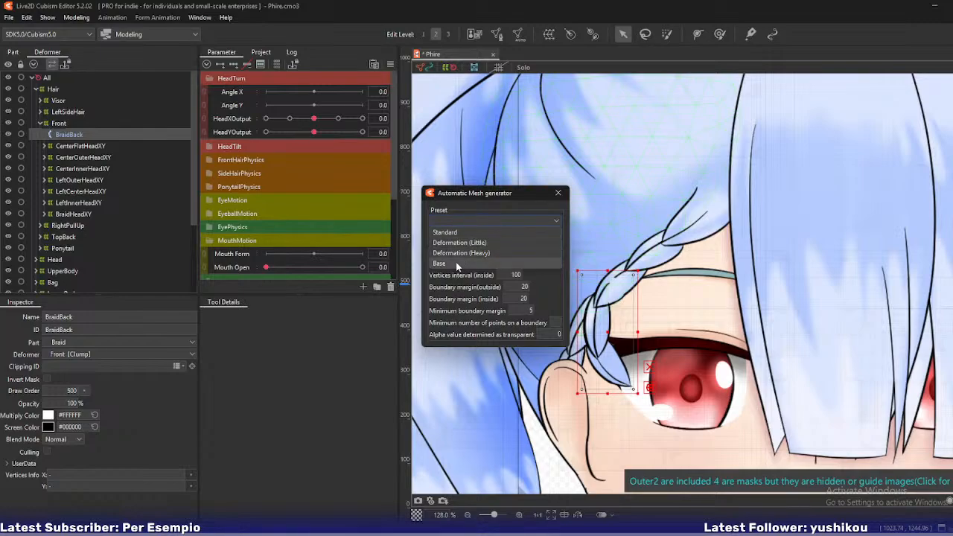
{"action": "left_click", "coordinate": [455, 262]}
{"action": "left_click", "coordinate": [558, 193]}
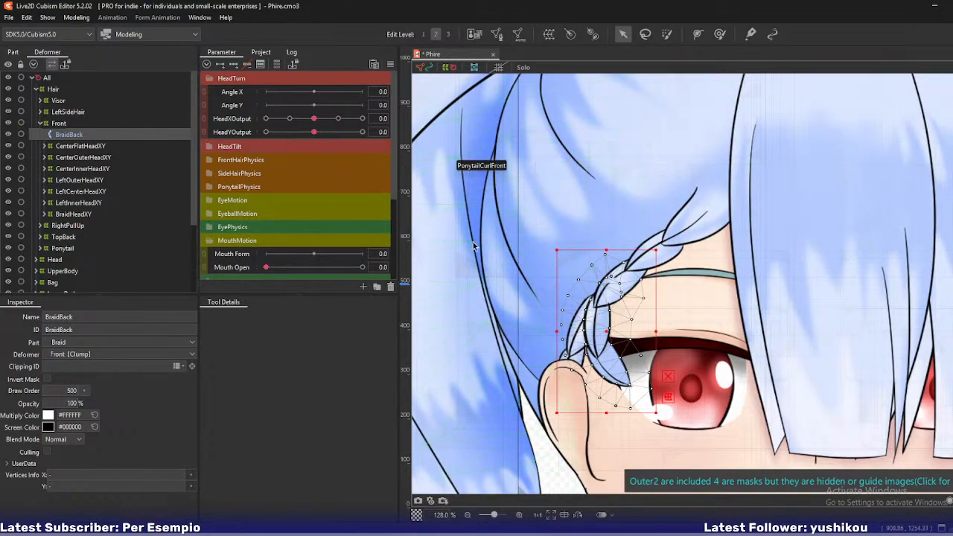
Edit the BraidBack mesh by repositioning and adding vertices around the braid's uppermost segment
{"action": "scroll", "coordinate": [694, 342], "scroll_direction": "up", "scroll_amount": 3}
{"action": "double_click", "coordinate": [608, 314]}
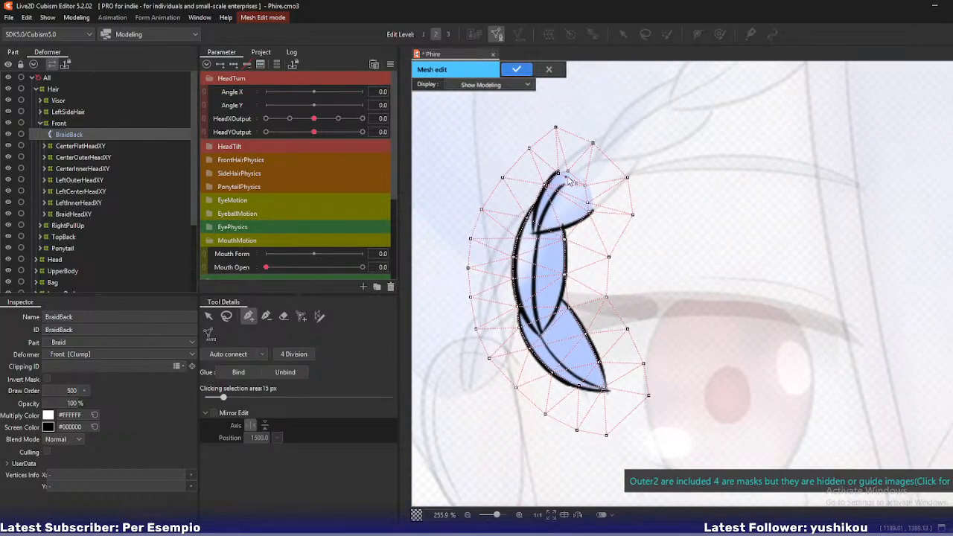
{"action": "left_click_drag", "start_coordinate": [567, 171], "coordinate": [538, 191]}
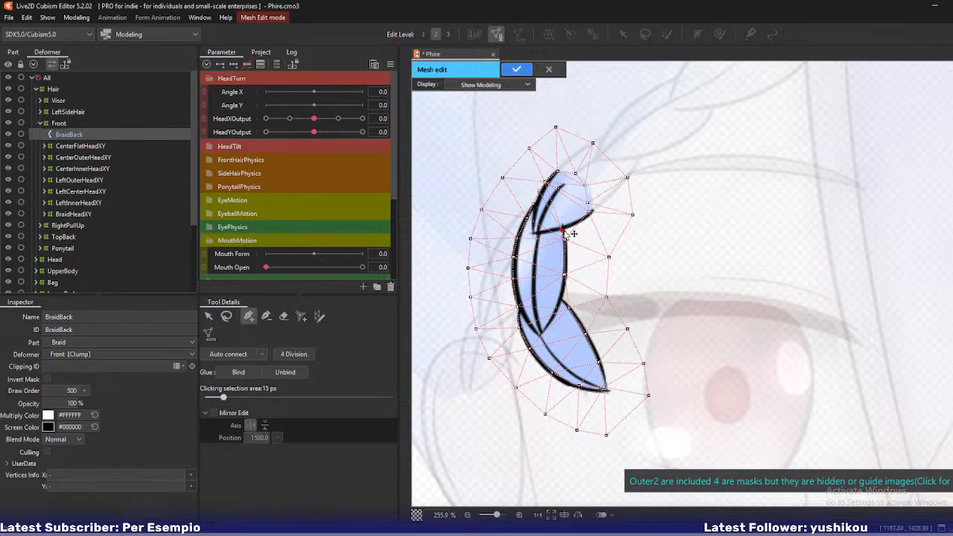
{"action": "left_click", "coordinate": [591, 213]}
{"action": "left_click_drag", "start_coordinate": [595, 214], "coordinate": [598, 212]}
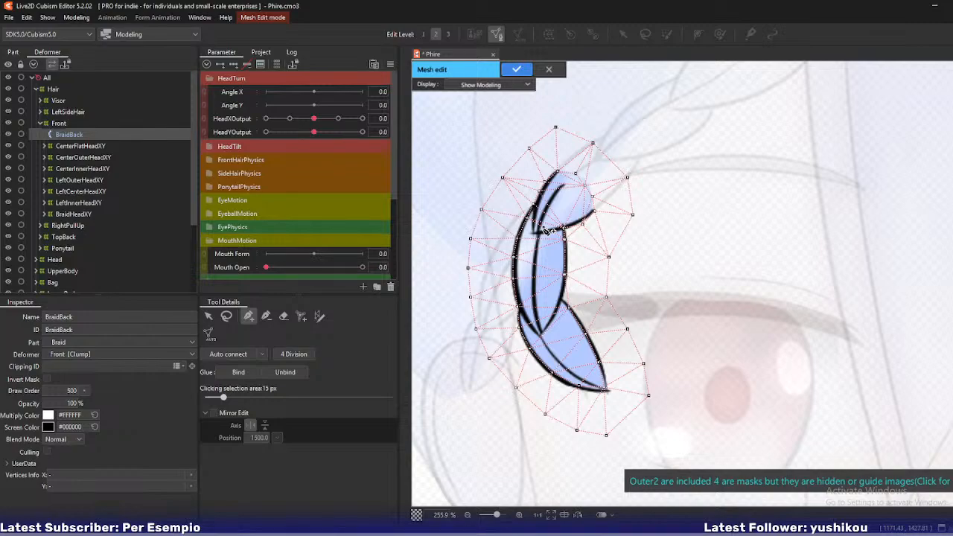
{"action": "key", "text": "ctrl+e"}
Create a parent warp deformer named BraidBack for the back braid, with 5 × 5 warp and 2 × 2 Bezier divisions
{"action": "scroll", "coordinate": [527, 301], "scroll_direction": "down", "scroll_amount": 2}
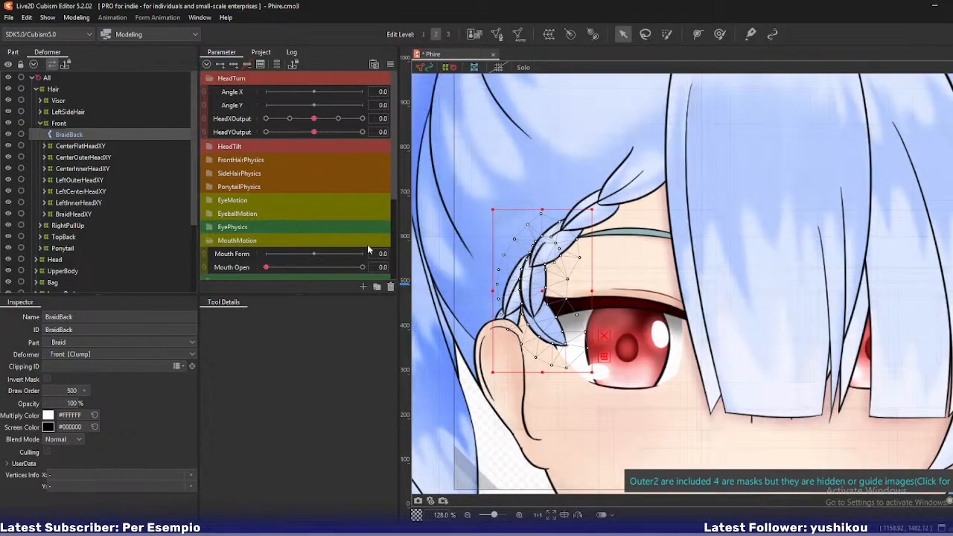
{"action": "left_click", "coordinate": [549, 35]}
{"action": "left_click_drag", "start_coordinate": [361, 346], "coordinate": [195, 352]}
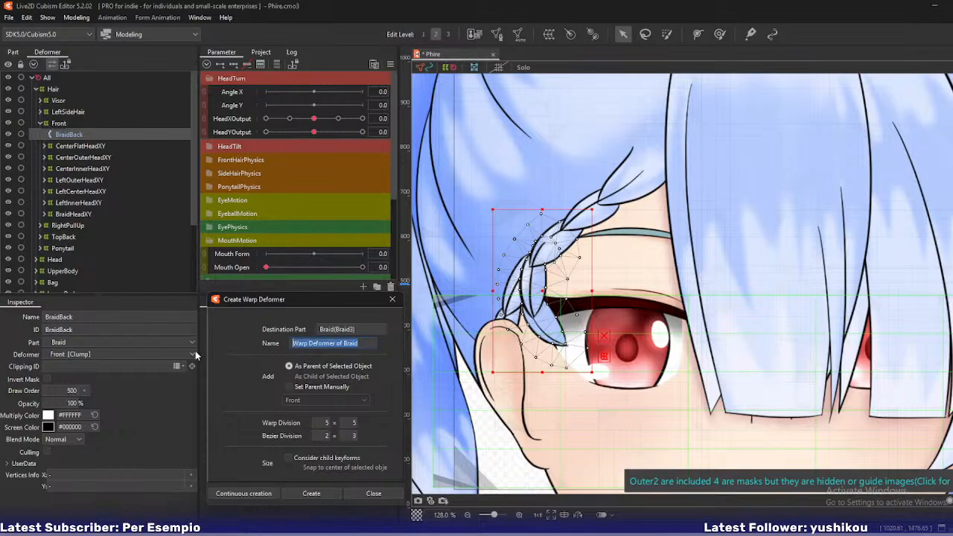
{"action": "type", "text": "BraidBack"}
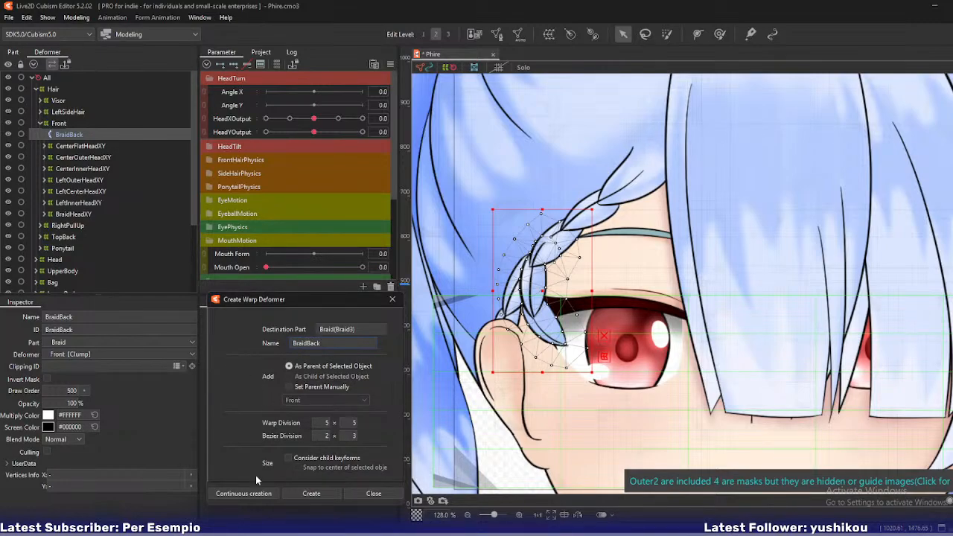
{"action": "left_click_drag", "start_coordinate": [349, 433], "coordinate": [344, 433]}
{"action": "key", "text": "Return"}
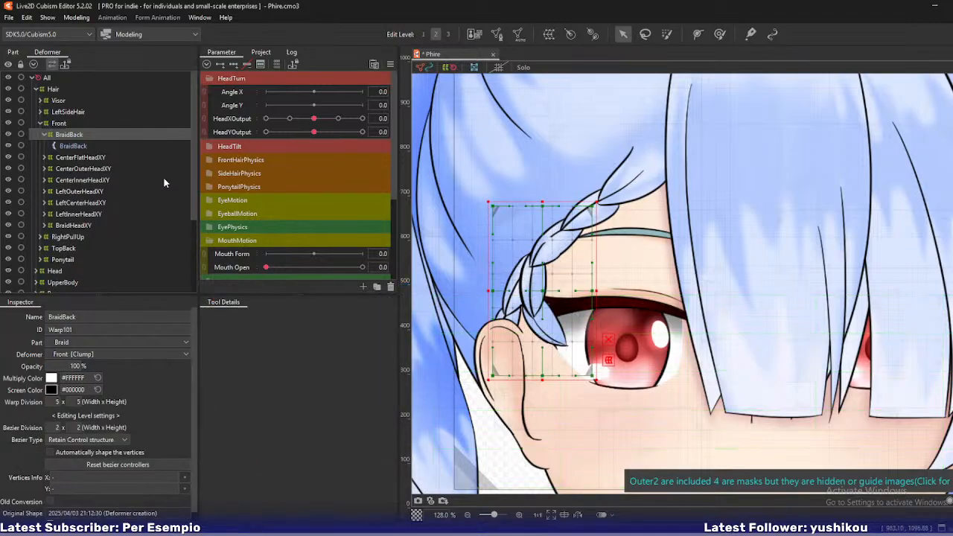
Rename the back braid's new warp deformer to BraidBackHeadXY
{"action": "double_click", "coordinate": [94, 316]}
{"action": "left_click", "coordinate": [101, 311]}
{"action": "type", "text": "HeadXY"}
{"action": "key", "text": "Return"}
Switch to Clip Studio Paint and hide the Visor folder to expose the uppermost part of the back braid
{"action": "key", "text": "alt+Tab"}
{"action": "scroll", "coordinate": [454, 240], "scroll_direction": "down", "scroll_amount": 1}
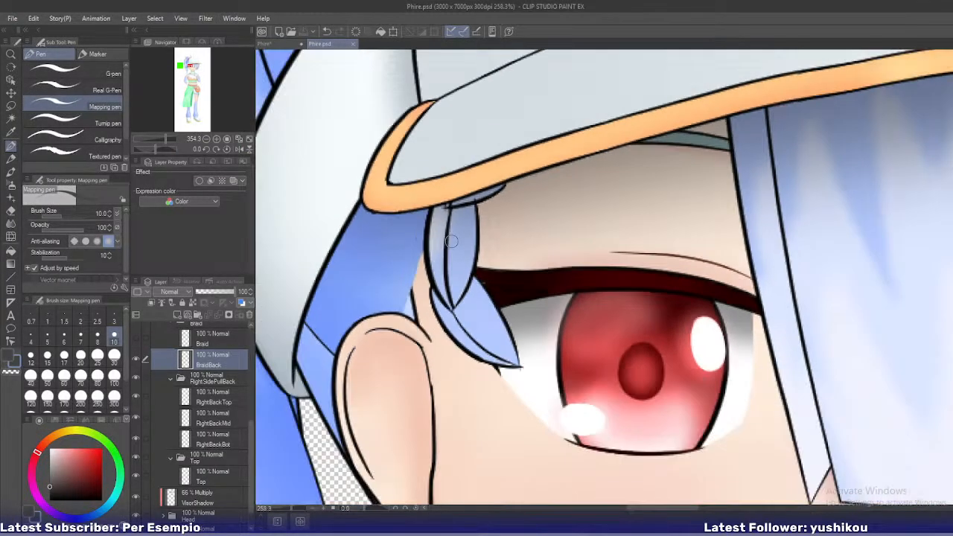
{"action": "scroll", "coordinate": [174, 347], "scroll_direction": "up", "scroll_amount": 3}
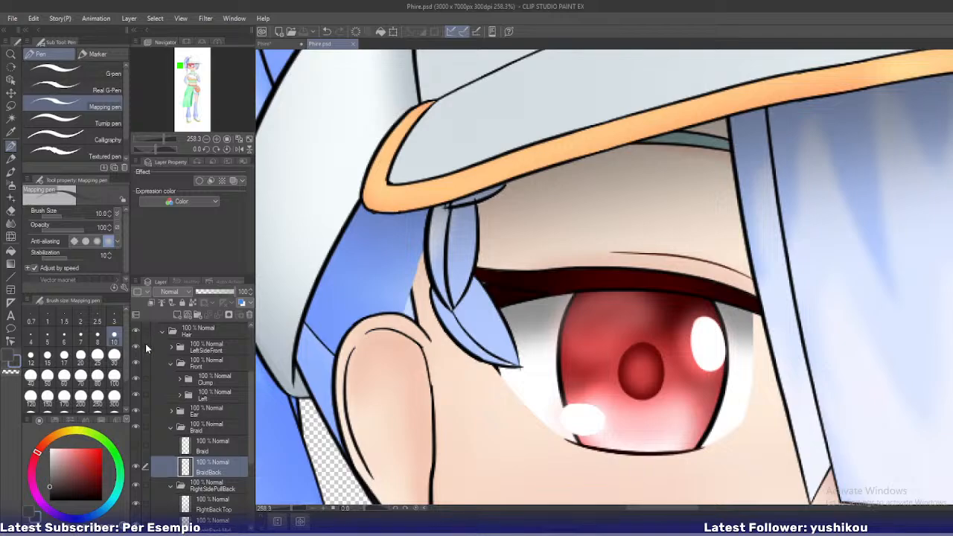
{"action": "scroll", "coordinate": [153, 394], "scroll_direction": "up", "scroll_amount": 2}
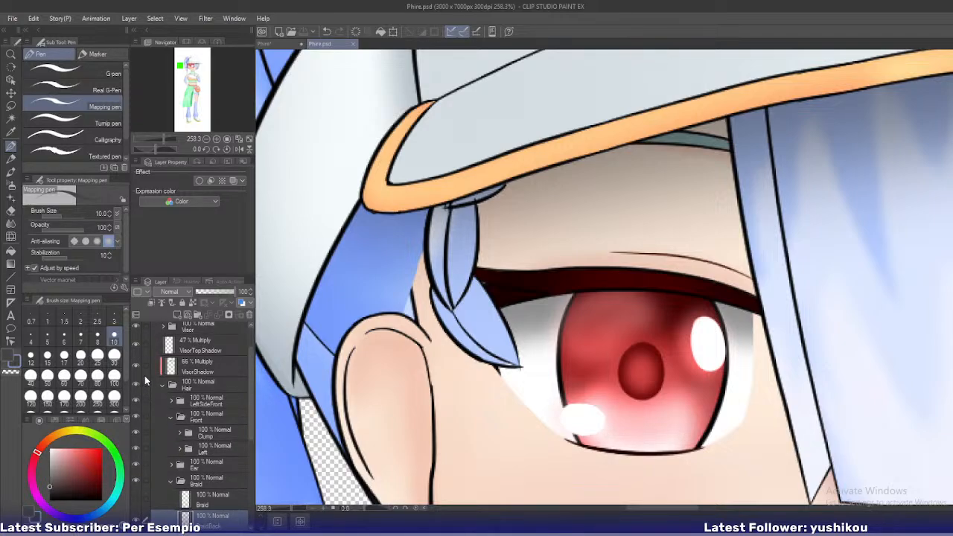
{"action": "scroll", "coordinate": [146, 381], "scroll_direction": "up", "scroll_amount": 2}
{"action": "left_click", "coordinate": [134, 364]}
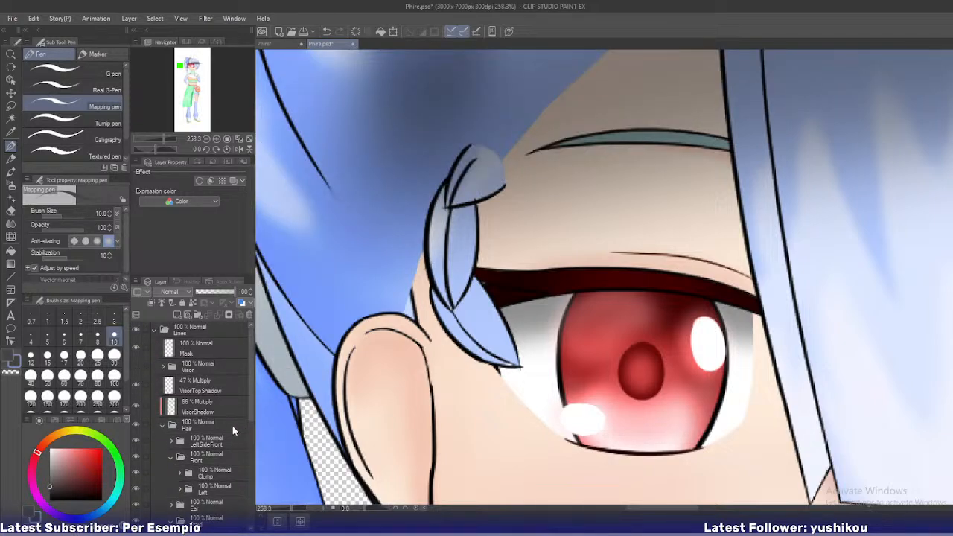
Select the BraidBack layer and set the drawing color to black for the size 10 Mapping pen
{"action": "scroll", "coordinate": [187, 414], "scroll_direction": "down", "scroll_amount": 5}
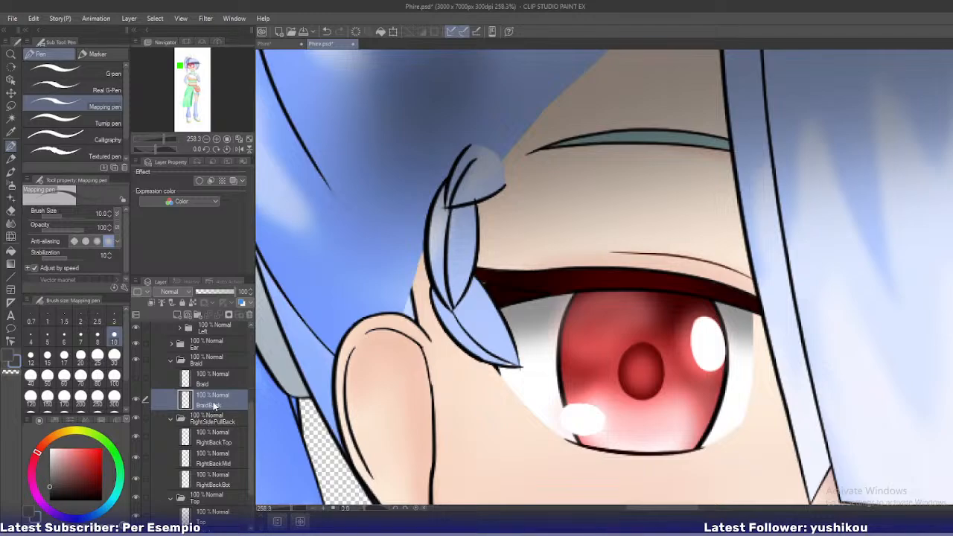
{"action": "left_click", "coordinate": [215, 383]}
{"action": "left_click", "coordinate": [217, 402]}
{"action": "key", "text": "x"}
{"action": "left_click", "coordinate": [50, 500]}
{"action": "scroll", "coordinate": [503, 217], "scroll_direction": "up", "scroll_amount": 5}
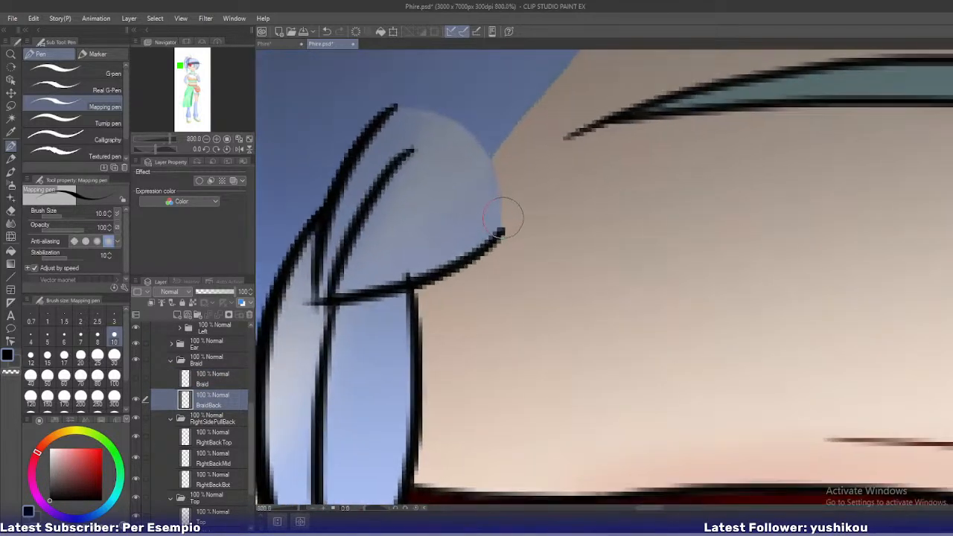
{"action": "key", "text": "p"}
{"action": "key", "text": "p"}
Try several black strokes extending the inner line of the back braid's uppermost segment
{"action": "left_click_drag", "start_coordinate": [451, 126], "coordinate": [391, 167]}
{"action": "key", "text": "ctrl+z"}
{"action": "key", "text": "ctrl+z"}
{"action": "left_click_drag", "start_coordinate": [448, 127], "coordinate": [406, 158]}
{"action": "key", "text": "ctrl+z"}
{"action": "left_click_drag", "start_coordinate": [453, 125], "coordinate": [393, 159]}
{"action": "key", "text": "ctrl+z"}
{"action": "key", "text": "ctrl+z"}
{"action": "left_click_drag", "start_coordinate": [452, 128], "coordinate": [396, 160]}
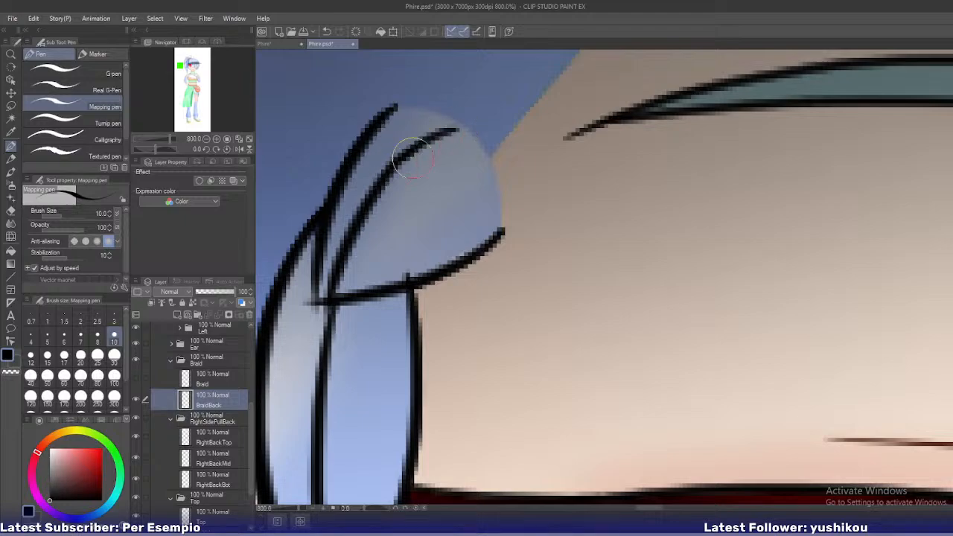
{"action": "left_click_drag", "start_coordinate": [448, 128], "coordinate": [394, 165]}
{"action": "key", "text": "ctrl+z"}
{"action": "key", "text": "ctrl+z"}
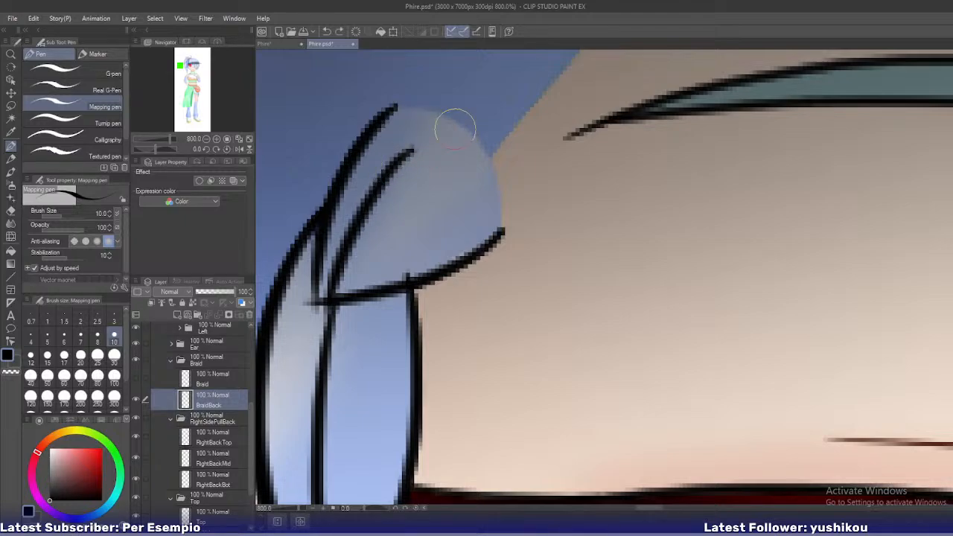
Extend the inner line of the back braid's uppermost segment with a curved black stroke, and save Phire.psd
{"action": "left_click_drag", "start_coordinate": [454, 125], "coordinate": [390, 168]}
{"action": "key", "text": "ctrl+z"}
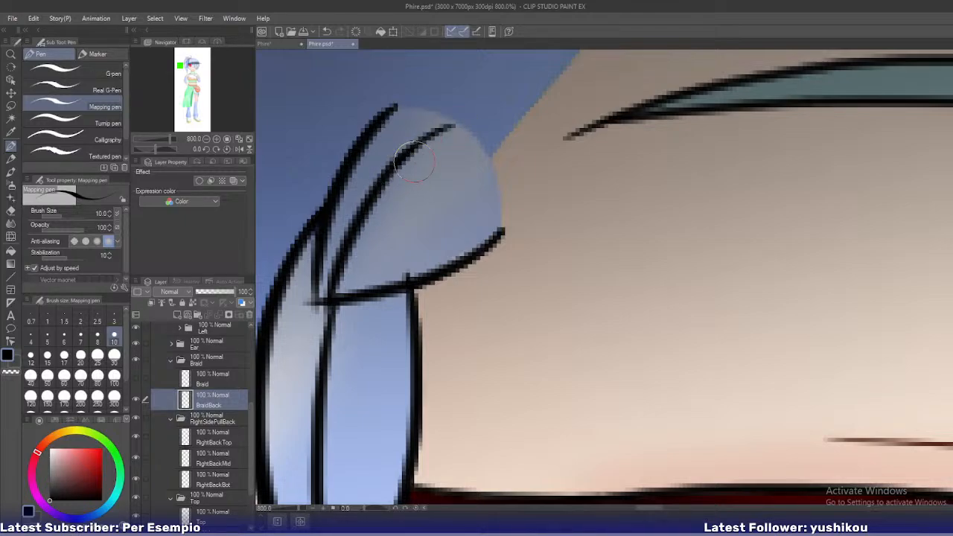
{"action": "key", "text": "ctrl+s"}
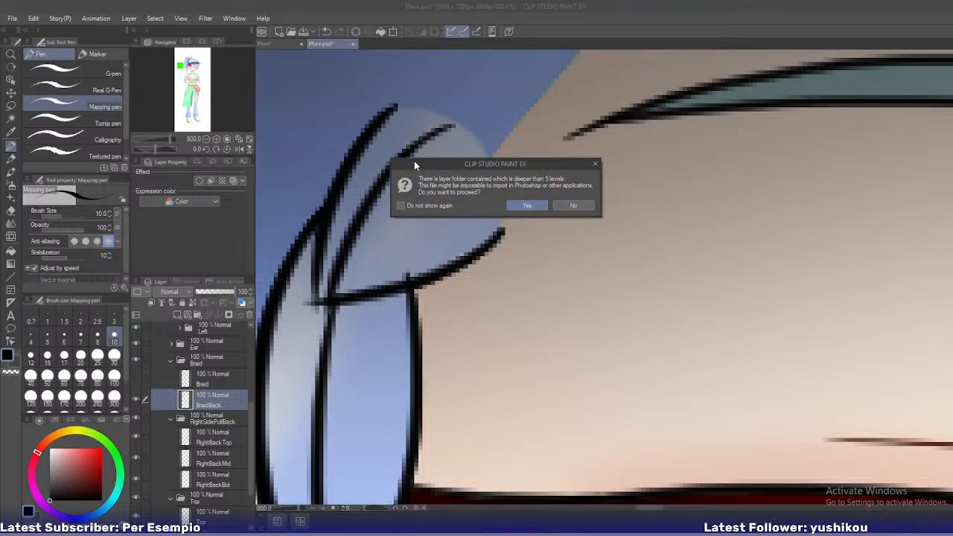
{"action": "left_click", "coordinate": [529, 206]}
Switch to Live2D Cubism Editor and reimport the saved Phire.psd into the existing Phire model
{"action": "scroll", "coordinate": [521, 220], "scroll_direction": "down", "scroll_amount": 2}
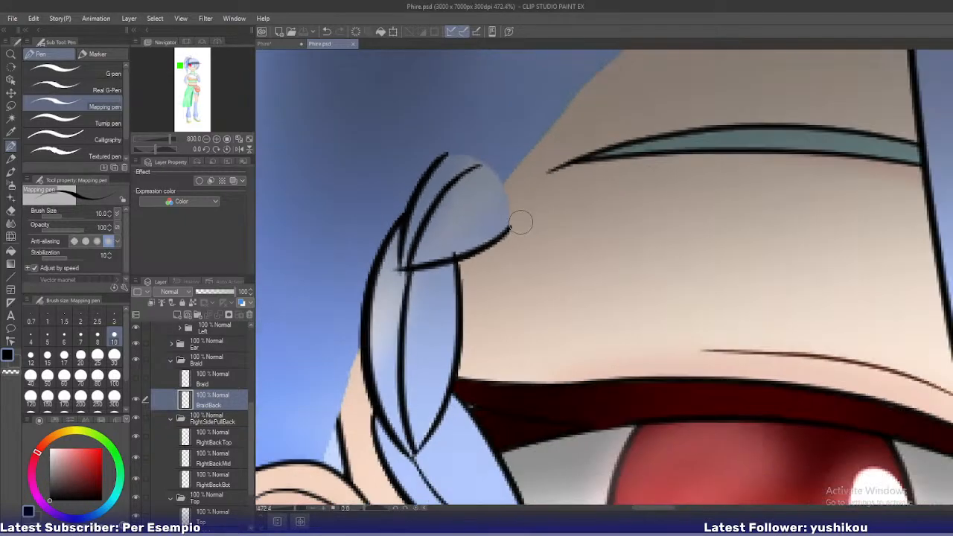
{"action": "key", "text": "alt+Tab"}
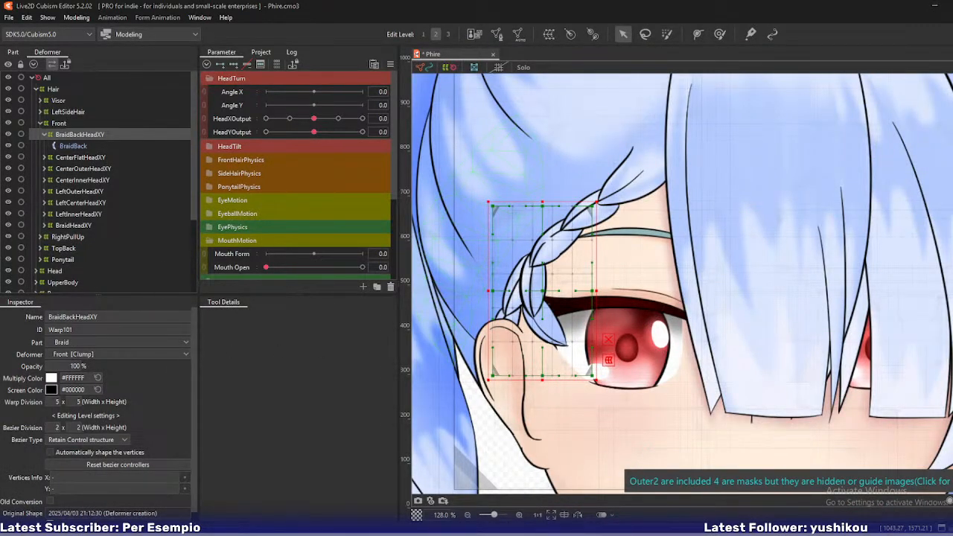
{"action": "left_click_drag", "start_coordinate": [952, 223], "coordinate": [741, 231]}
{"action": "left_click", "coordinate": [447, 235]}
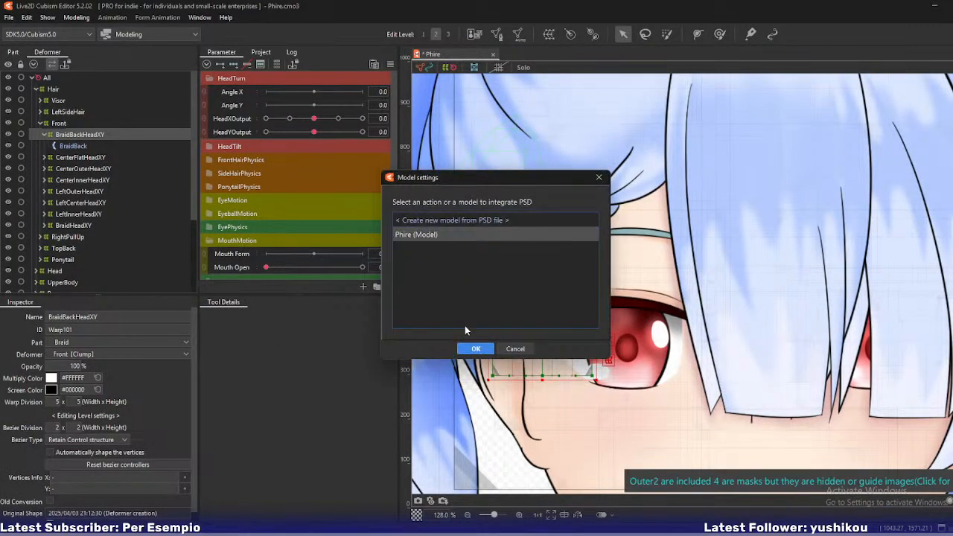
{"action": "left_click", "coordinate": [476, 349]}
{"action": "left_click", "coordinate": [476, 349]}
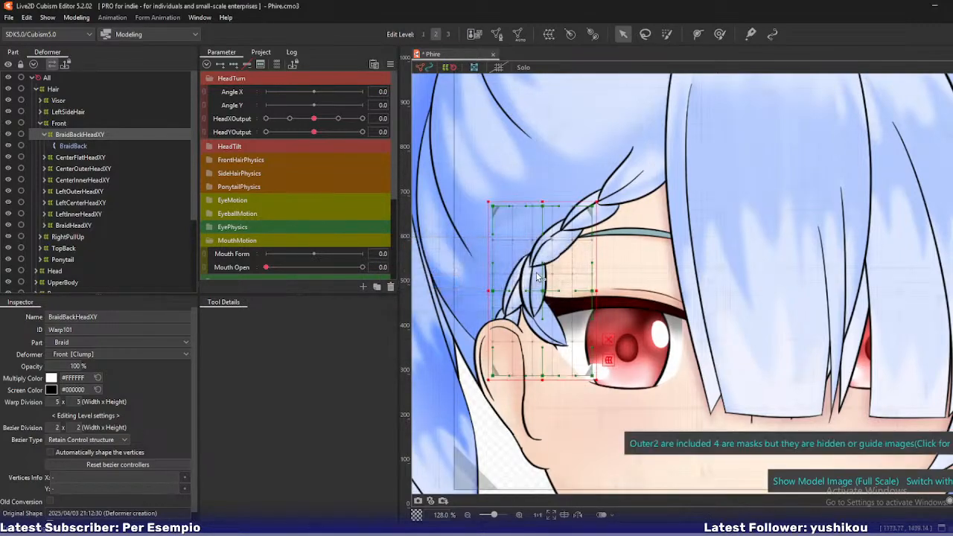
Check the reimported back braid line art up close and delete the unused Phire.psd source images
{"action": "scroll", "coordinate": [536, 272], "scroll_direction": "up", "scroll_amount": 5}
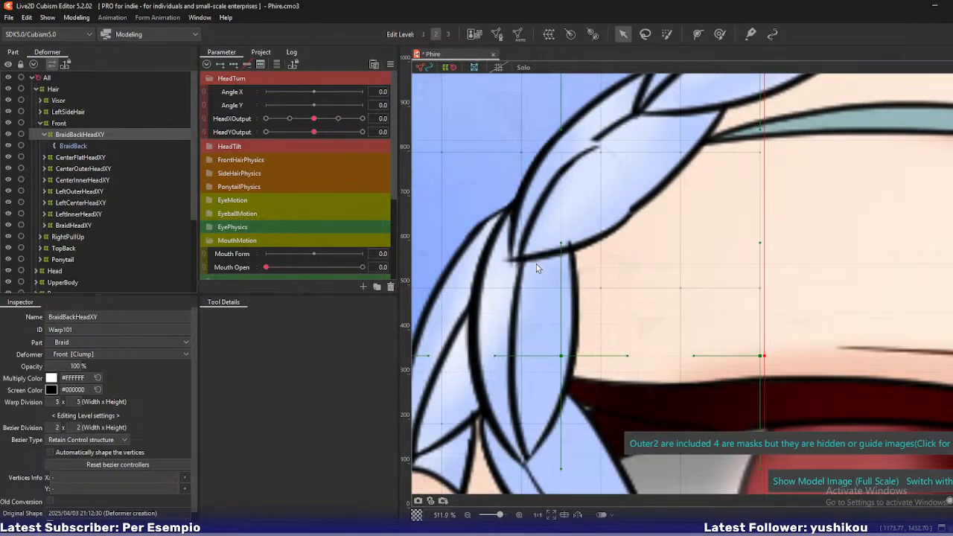
{"action": "scroll", "coordinate": [536, 263], "scroll_direction": "down", "scroll_amount": 5}
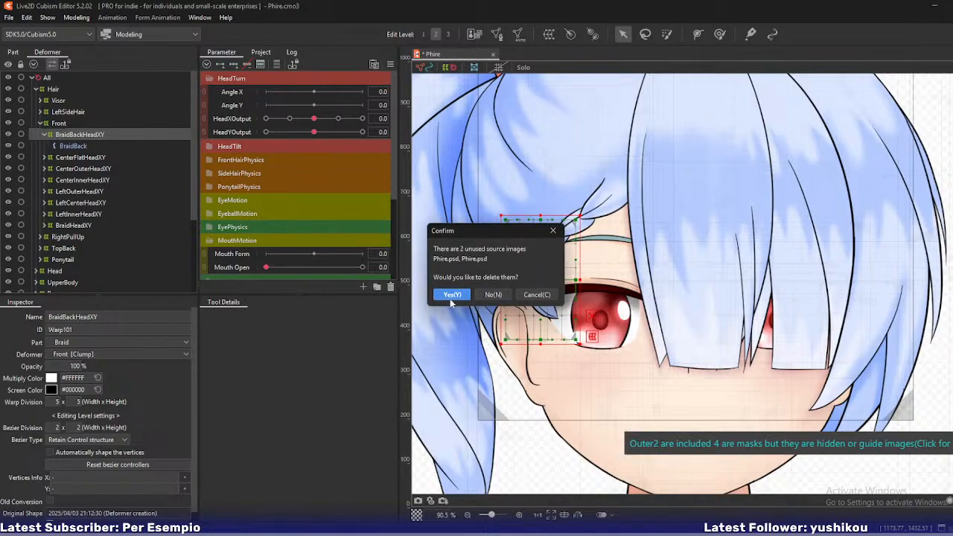
{"action": "left_click", "coordinate": [451, 294]}
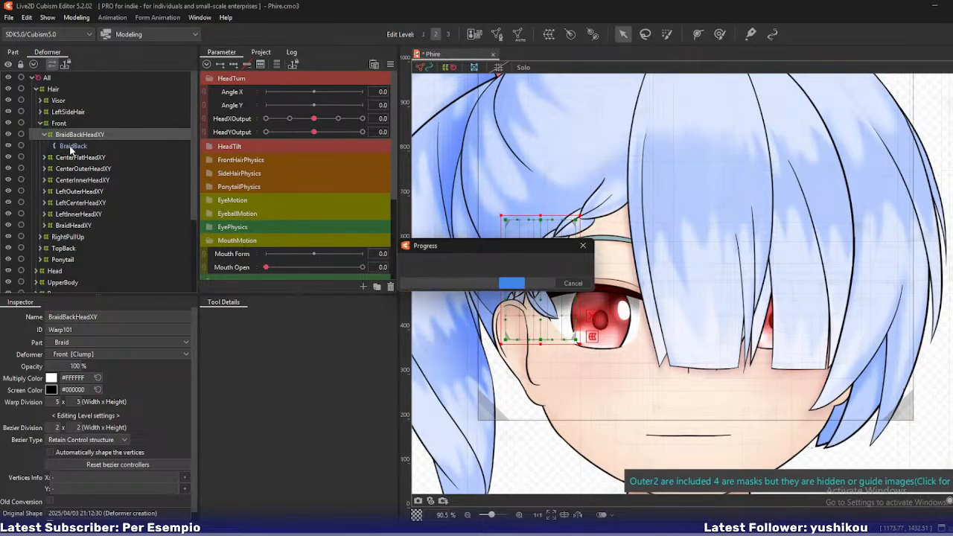
Select the BraidBack and Braid art meshes together and move BraidBack into the Braid part folder under Lines > Hair
{"action": "left_click", "coordinate": [45, 227]}
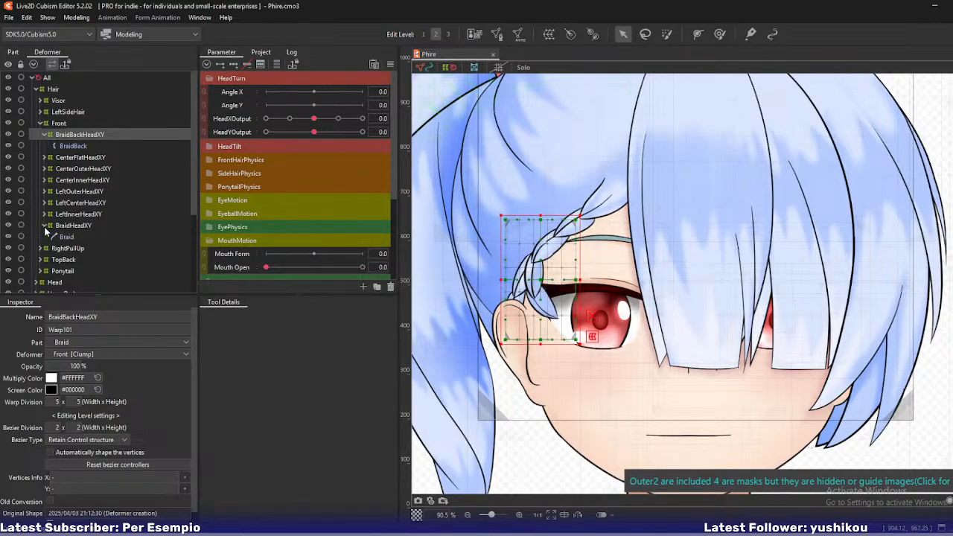
{"action": "left_click", "coordinate": [69, 147]}
{"action": "left_click", "coordinate": [67, 236], "text": "ctrl"}
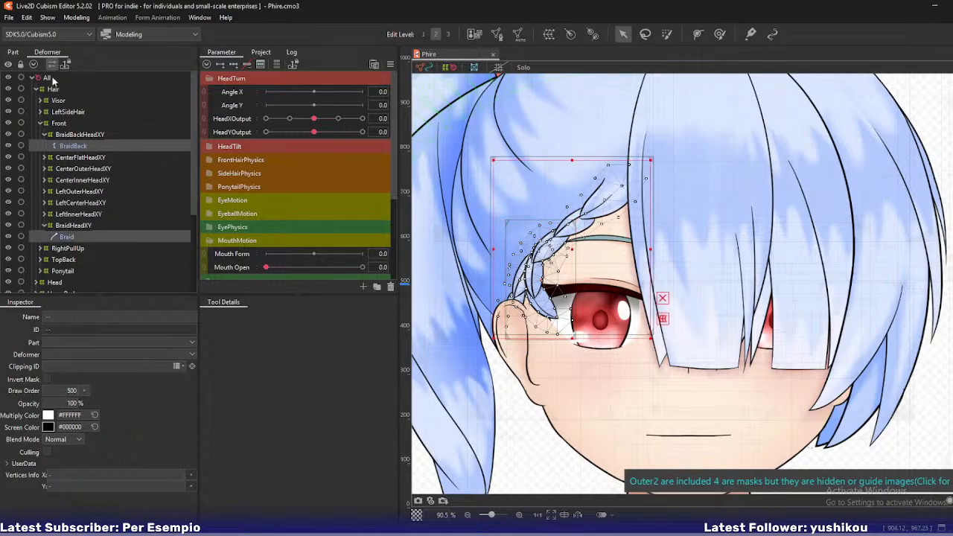
{"action": "left_click", "coordinate": [12, 52]}
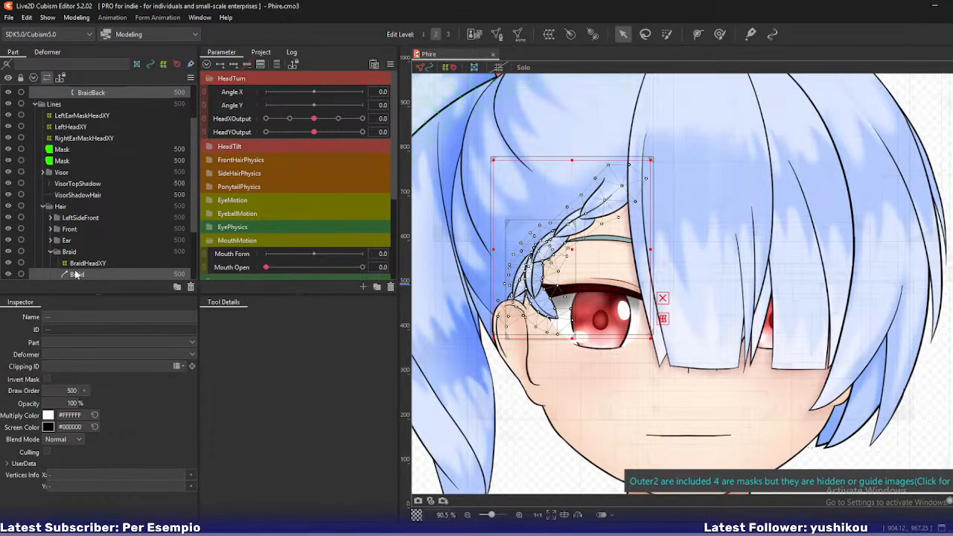
{"action": "left_click_drag", "start_coordinate": [76, 275], "coordinate": [87, 256]}
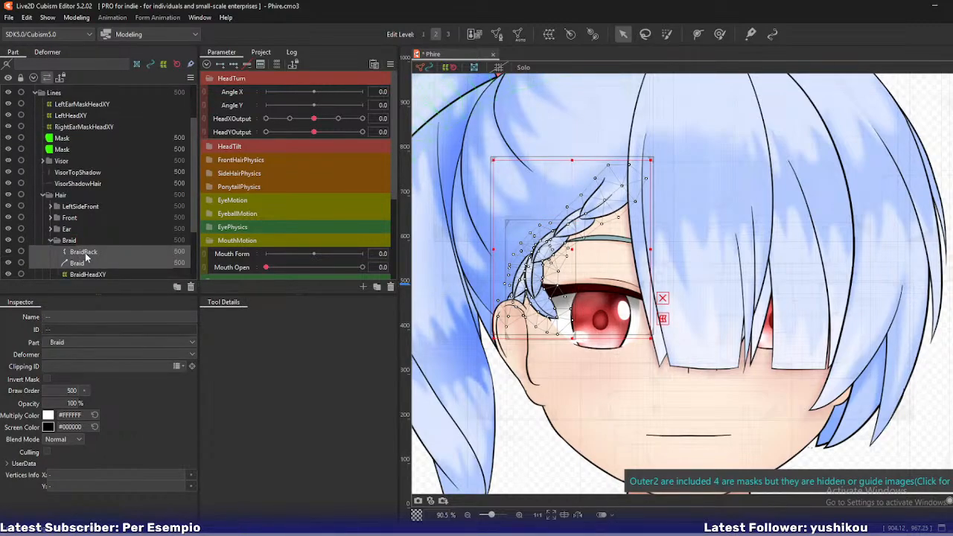
Place the BraidHeadXY deformer above the art meshes in the Braid part folder and move BraidBackHeadXY into the same folder
{"action": "scroll", "coordinate": [85, 257], "scroll_direction": "down", "scroll_amount": 3}
{"action": "left_click", "coordinate": [84, 195]}
{"action": "left_click_drag", "start_coordinate": [82, 192], "coordinate": [80, 172]}
{"action": "scroll", "coordinate": [87, 149], "scroll_direction": "up", "scroll_amount": 4}
{"action": "scroll", "coordinate": [86, 156], "scroll_direction": "down", "scroll_amount": 3}
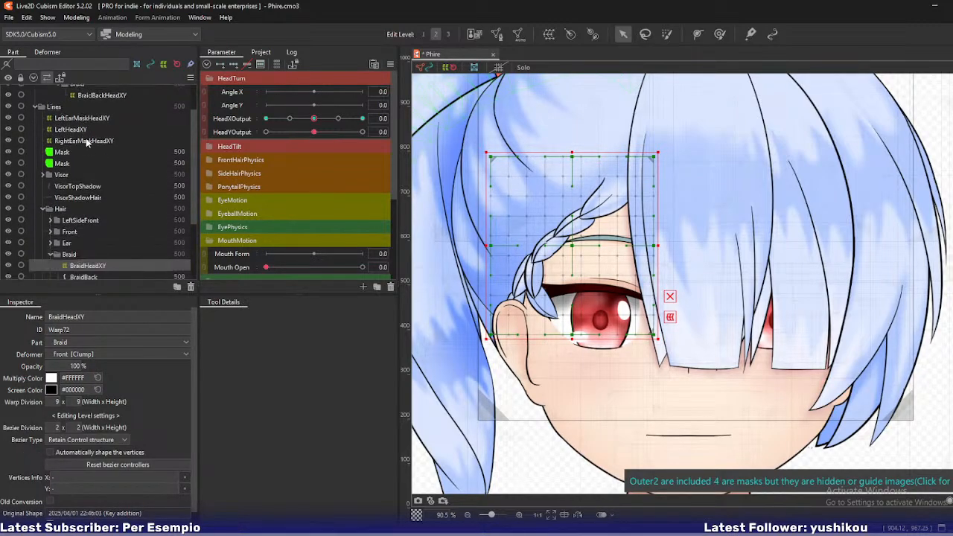
{"action": "left_click_drag", "start_coordinate": [96, 97], "coordinate": [90, 263]}
Delete the leftover part folder "Phire.psd (Corresponding layer not found)" together with its children
{"action": "scroll", "coordinate": [86, 164], "scroll_direction": "up", "scroll_amount": 4}
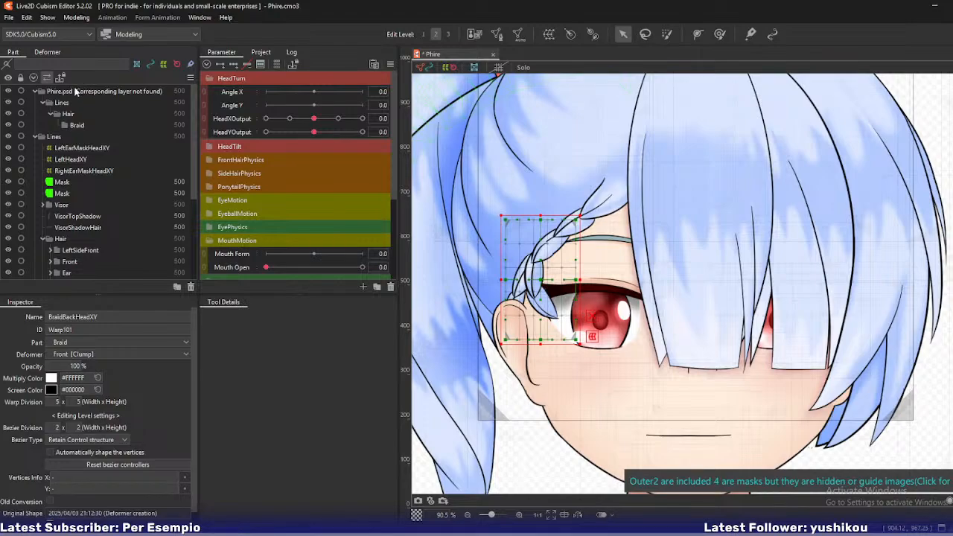
{"action": "left_click", "coordinate": [75, 91]}
{"action": "key", "text": "Delete"}
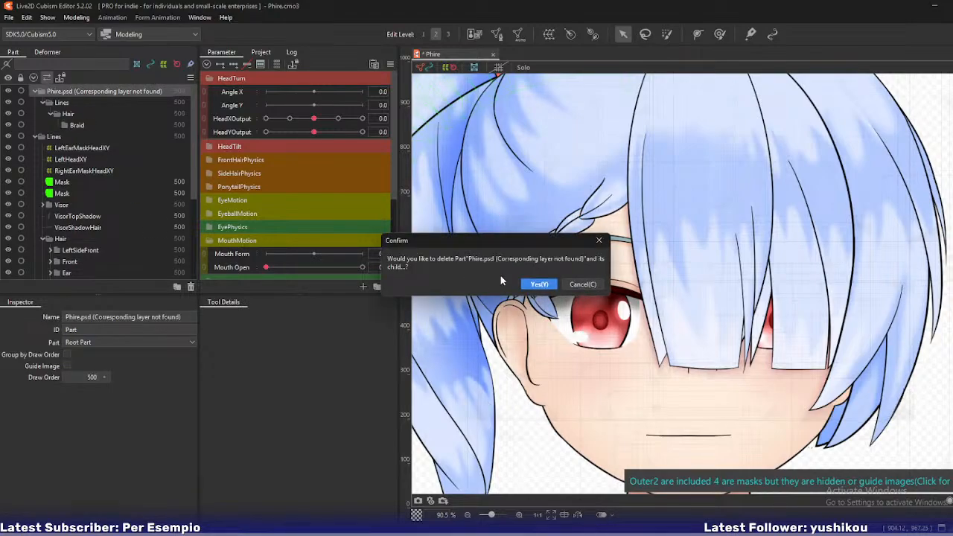
{"action": "left_click", "coordinate": [539, 284]}
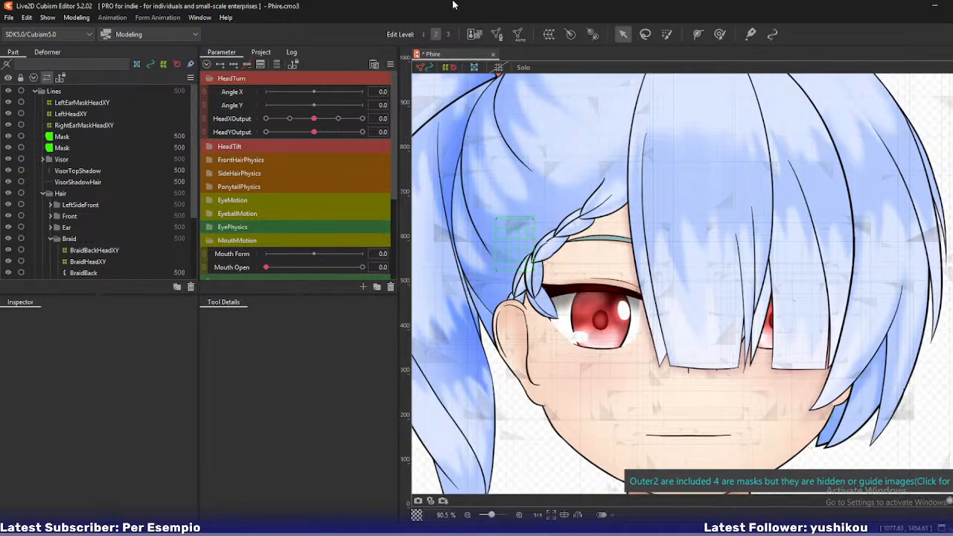
Reorder the art meshes in the Braid part folder so that Braid sits above BraidBack
{"action": "left_click", "coordinate": [47, 52]}
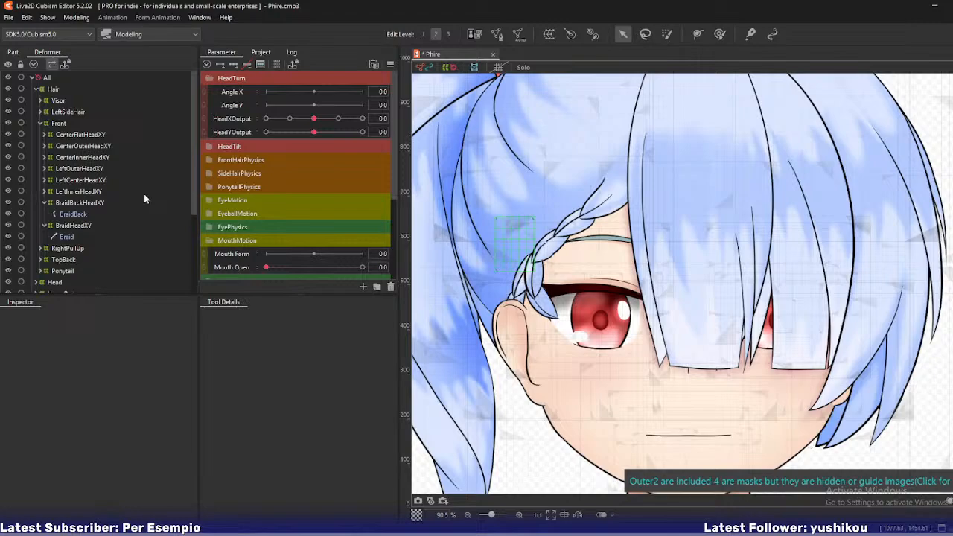
{"action": "left_click", "coordinate": [78, 203]}
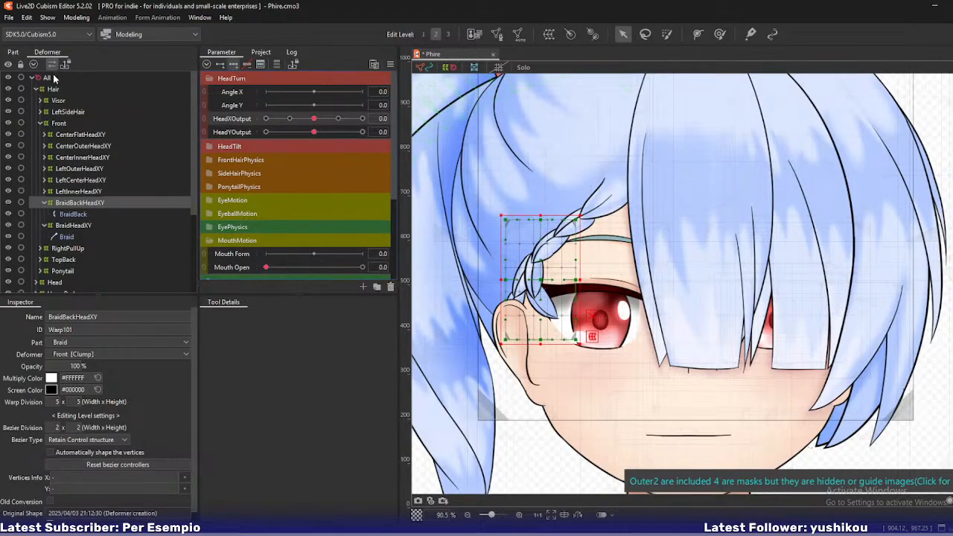
{"action": "left_click", "coordinate": [12, 52]}
{"action": "scroll", "coordinate": [119, 238], "scroll_direction": "down", "scroll_amount": 1}
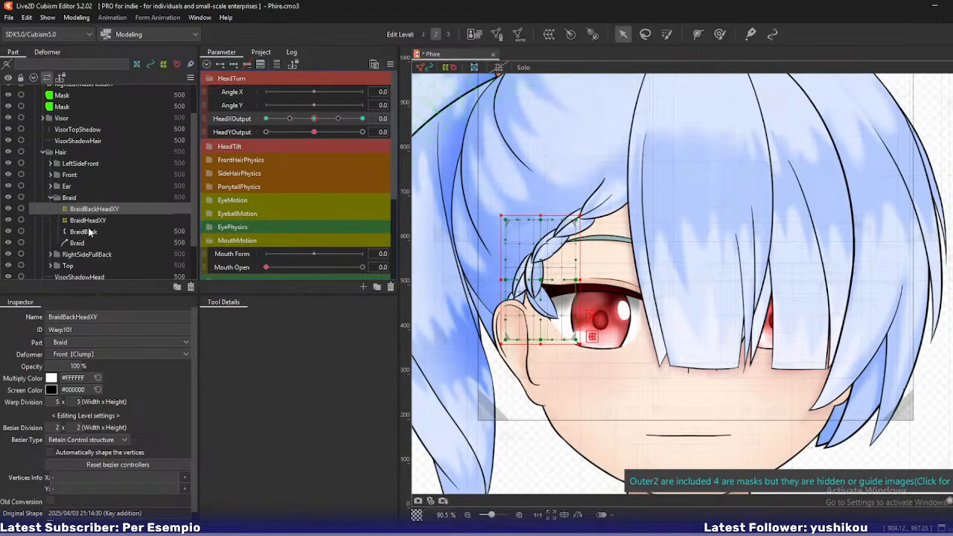
{"action": "left_click", "coordinate": [88, 231]}
{"action": "left_click_drag", "start_coordinate": [80, 242], "coordinate": [82, 230]}
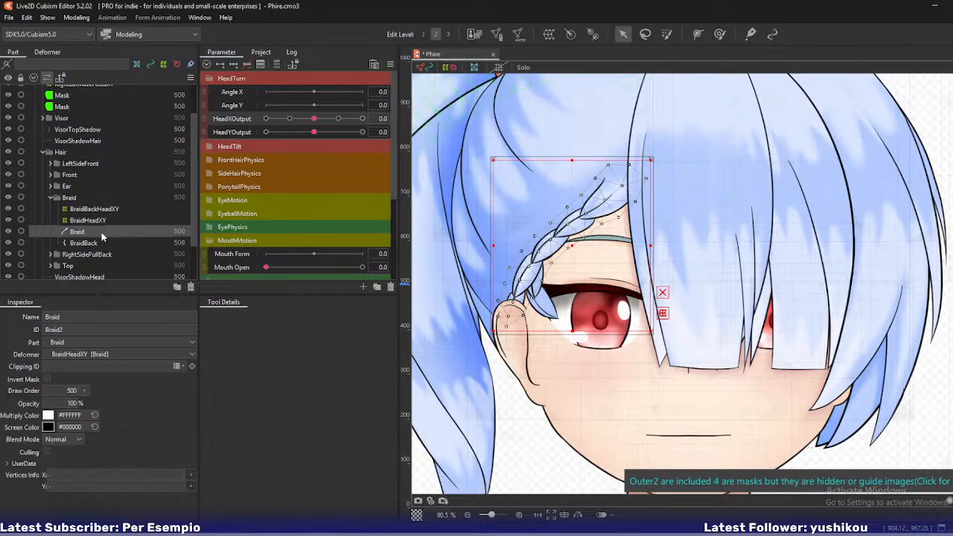
Set HeadXOutput to -1.0 and pull the upper and face-side control points of the BraidBackHeadXY warp deformer toward the front braid
{"action": "left_click_drag", "start_coordinate": [313, 118], "coordinate": [264, 134]}
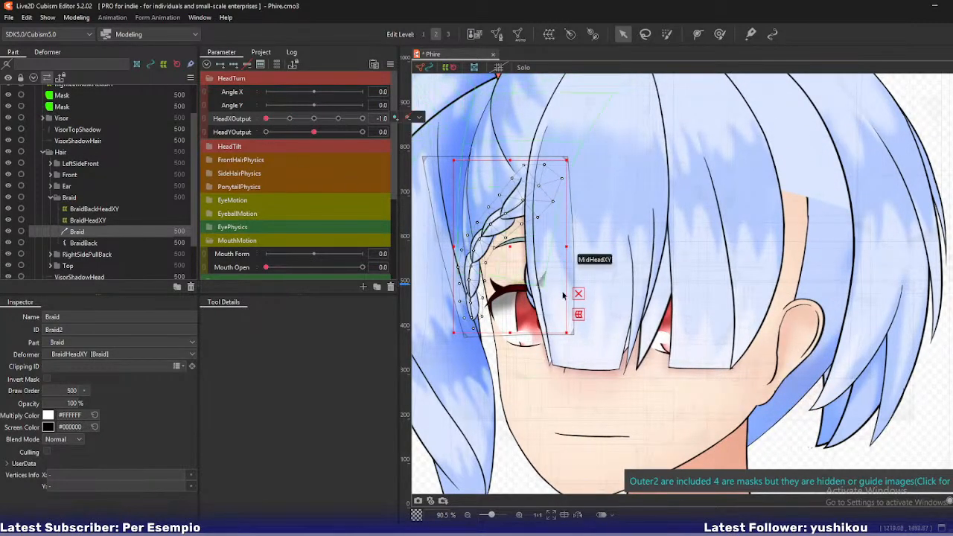
{"action": "left_click", "coordinate": [88, 209]}
{"action": "left_click_drag", "start_coordinate": [543, 295], "coordinate": [484, 271]}
{"action": "scroll", "coordinate": [469, 253], "scroll_direction": "up", "scroll_amount": 5}
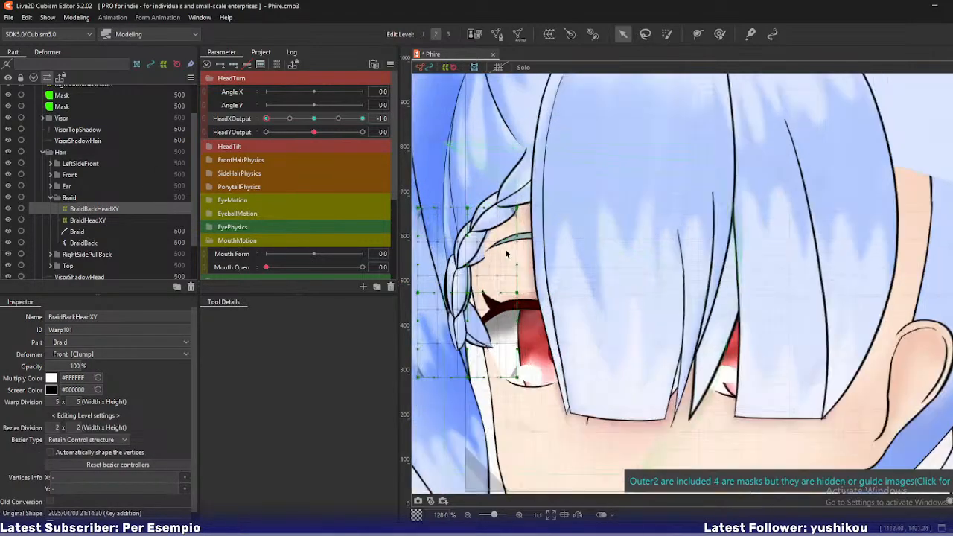
{"action": "left_click_drag", "start_coordinate": [566, 196], "coordinate": [554, 190]}
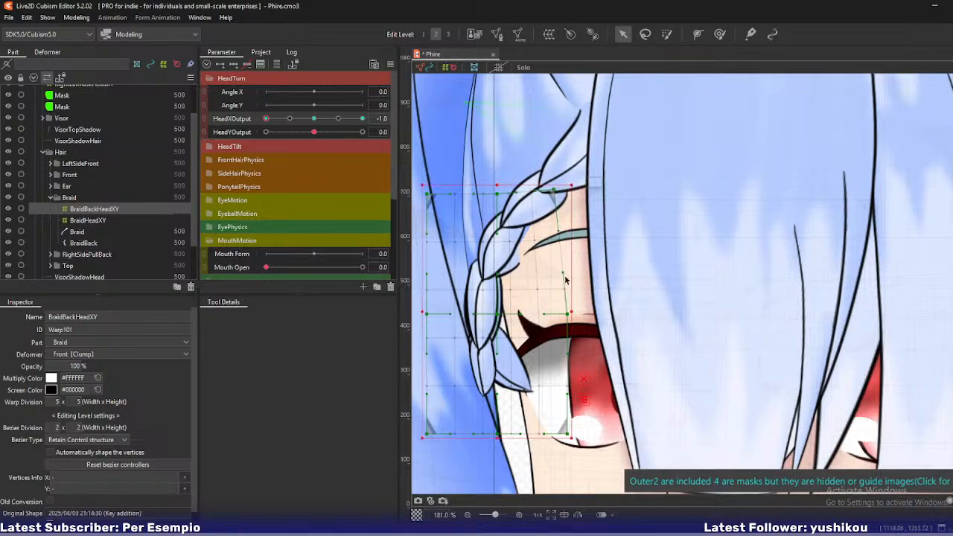
{"action": "left_click_drag", "start_coordinate": [568, 312], "coordinate": [548, 304]}
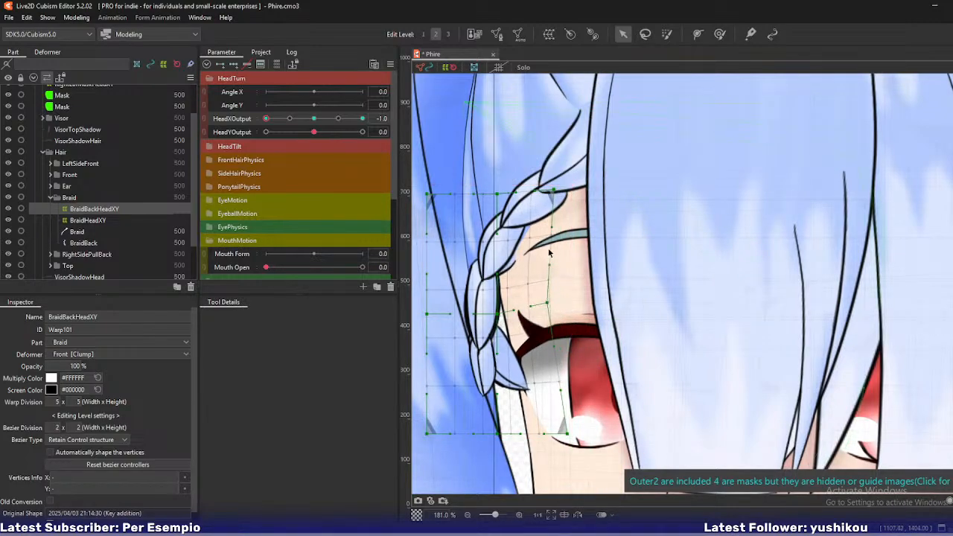
{"action": "left_click_drag", "start_coordinate": [496, 194], "coordinate": [483, 193]}
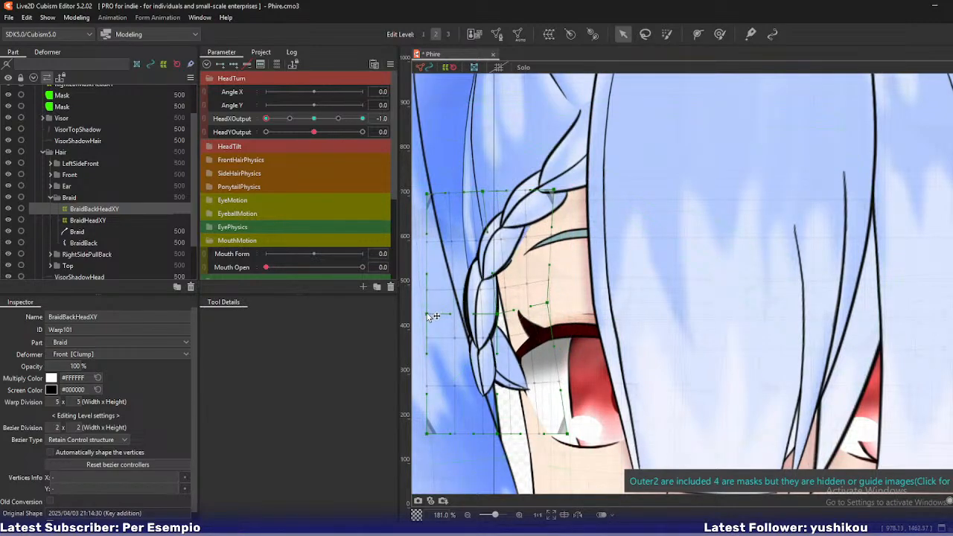
Shift the lower control points of BraidBackHeadXY toward the face so the back braid's loose tip swings out over the eye
{"action": "left_click_drag", "start_coordinate": [427, 314], "coordinate": [431, 314]}
{"action": "left_click_drag", "start_coordinate": [497, 433], "coordinate": [598, 423]}
{"action": "left_click_drag", "start_coordinate": [428, 431], "coordinate": [455, 427]}
{"action": "left_click_drag", "start_coordinate": [533, 428], "coordinate": [547, 424]}
{"action": "left_click_drag", "start_coordinate": [498, 314], "coordinate": [504, 310]}
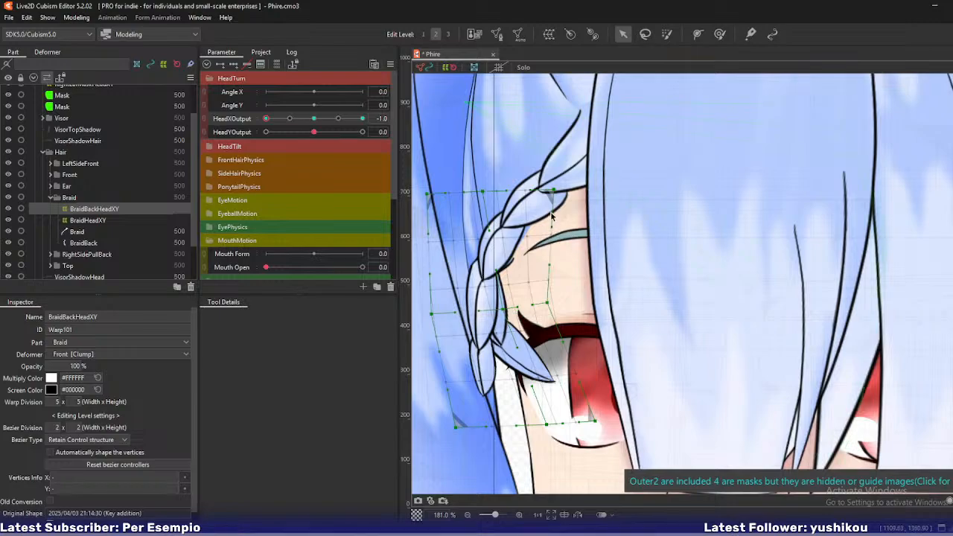
Refine the warp at HeadXOutput -1.0 by raising the upper face-side corner and lower edge and drawing the hair-side points inward
{"action": "left_click_drag", "start_coordinate": [553, 190], "coordinate": [546, 183]}
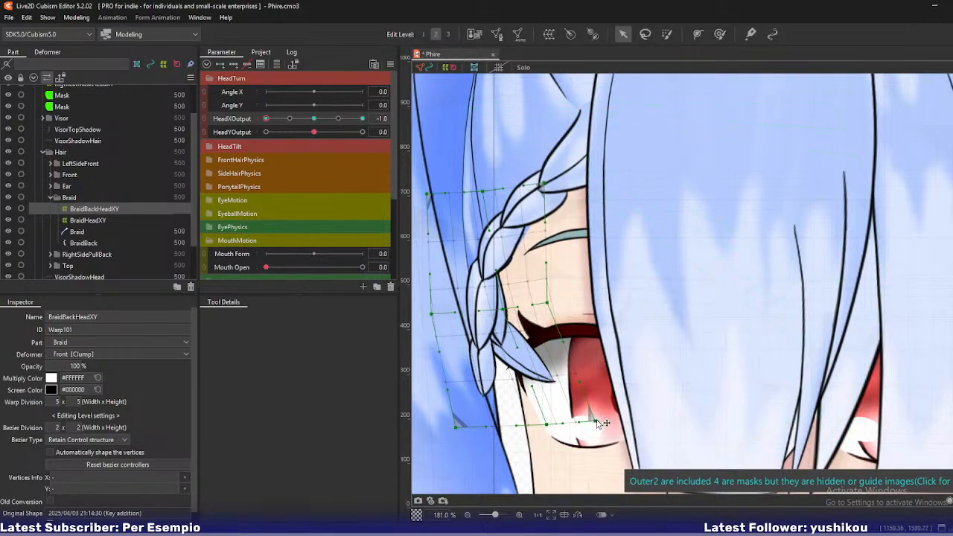
{"action": "left_click_drag", "start_coordinate": [595, 420], "coordinate": [596, 414]}
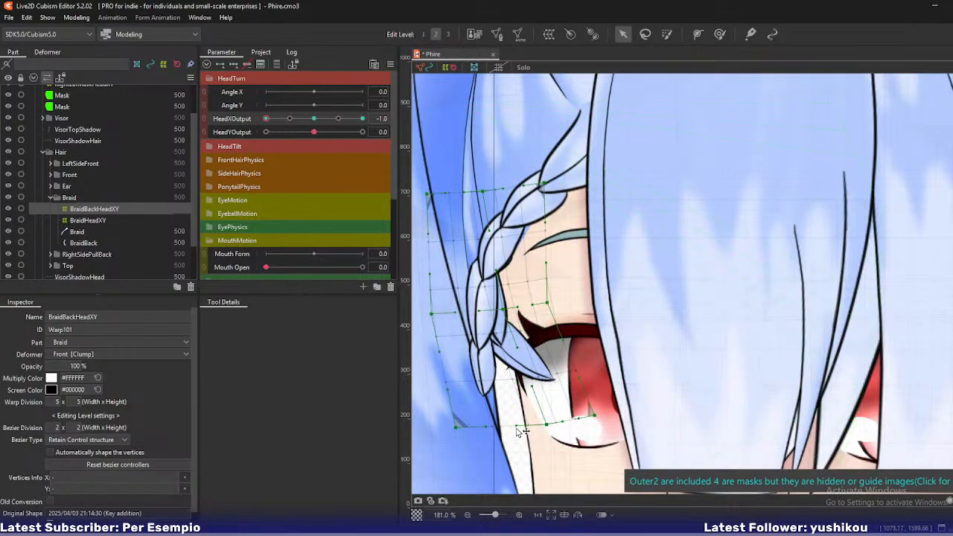
{"action": "left_click_drag", "start_coordinate": [506, 309], "coordinate": [508, 308]}
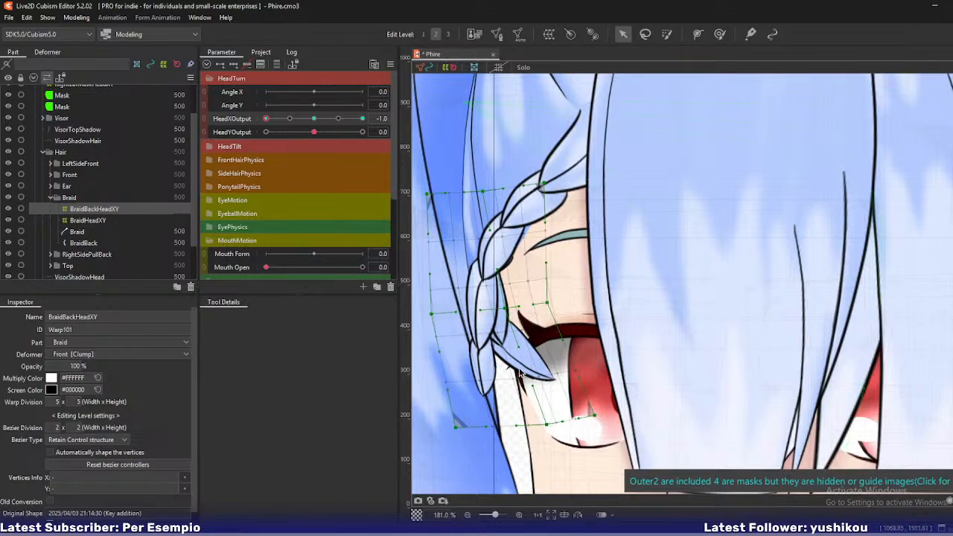
{"action": "left_click_drag", "start_coordinate": [546, 424], "coordinate": [557, 413]}
{"action": "left_click_drag", "start_coordinate": [453, 433], "coordinate": [479, 413]}
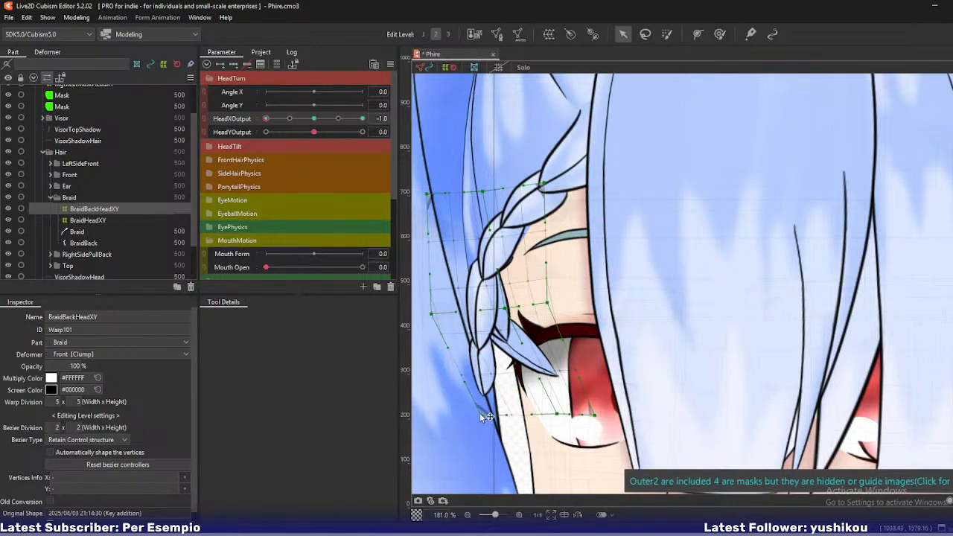
{"action": "left_click_drag", "start_coordinate": [436, 312], "coordinate": [444, 309]}
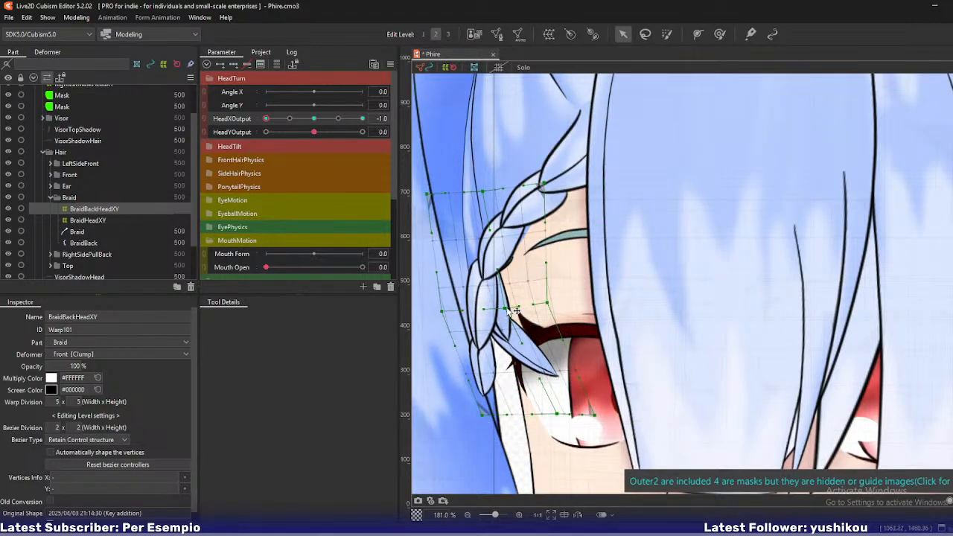
Push the central and face-side control points of BraidBackHeadXY outward and upward to curve the back braid's tip across the eye
{"action": "left_click_drag", "start_coordinate": [505, 309], "coordinate": [556, 296]}
{"action": "left_click_drag", "start_coordinate": [595, 415], "coordinate": [622, 392]}
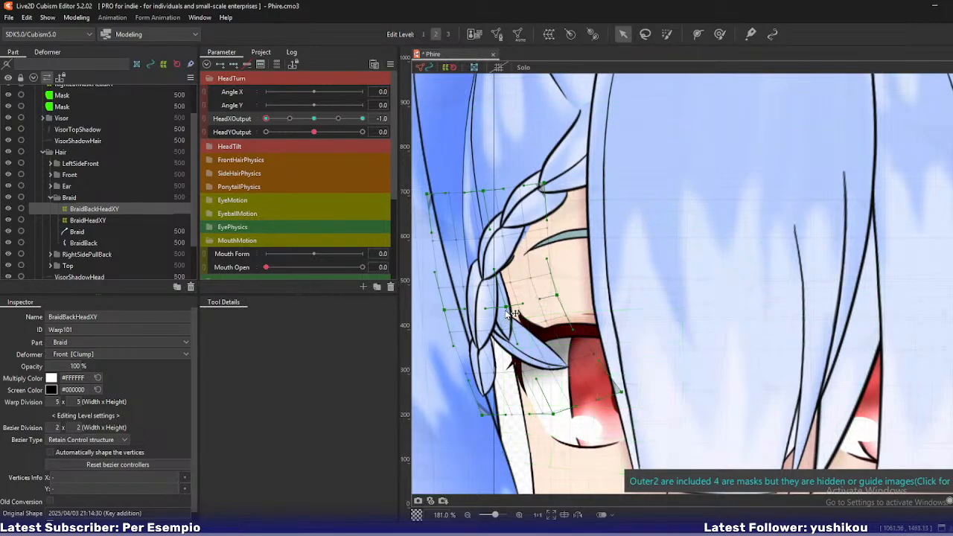
{"action": "left_click_drag", "start_coordinate": [506, 308], "coordinate": [511, 304]}
{"action": "left_click_drag", "start_coordinate": [555, 414], "coordinate": [578, 402]}
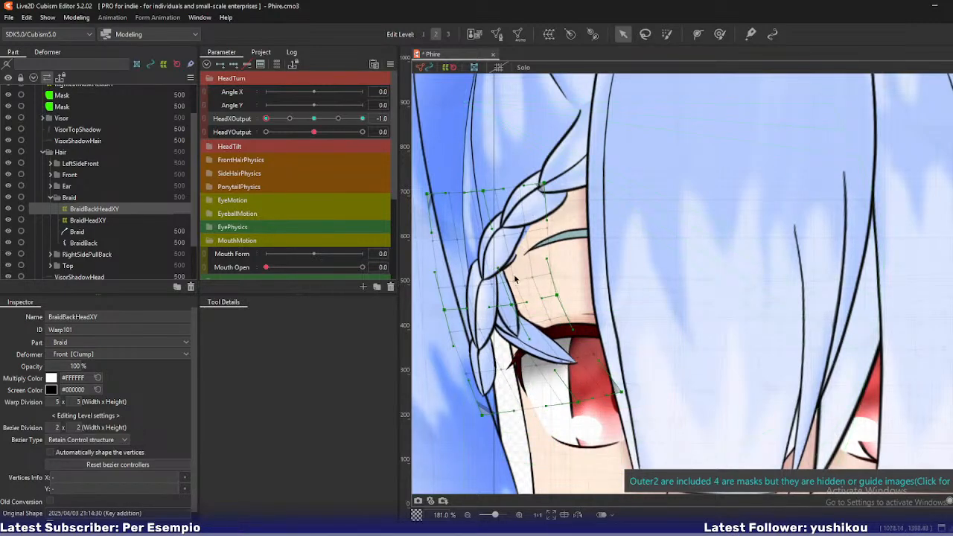
{"action": "left_click_drag", "start_coordinate": [558, 295], "coordinate": [567, 277]}
{"action": "left_click_drag", "start_coordinate": [623, 391], "coordinate": [623, 381]}
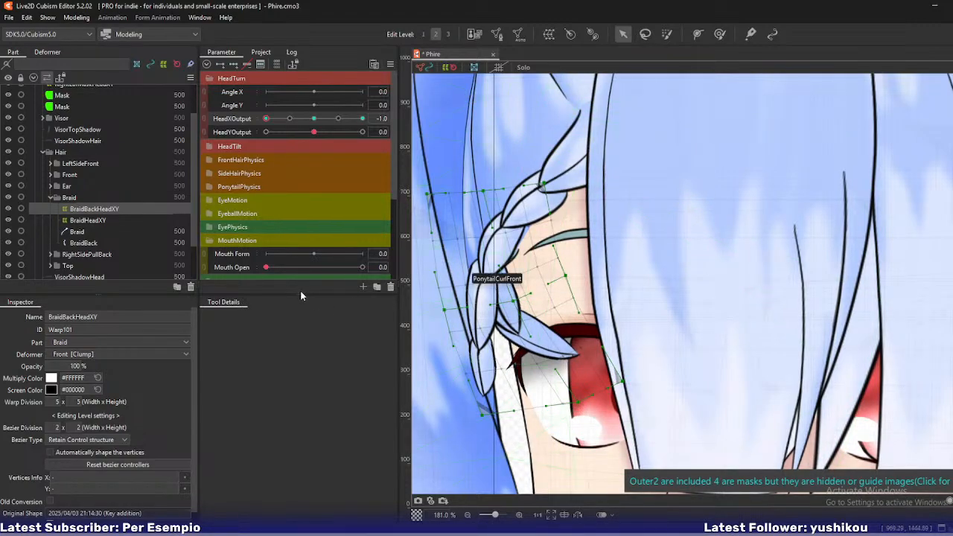
Select the BraidBackHeadXY deformer in the deformer hierarchy and isolate the back braid in Solo view
{"action": "left_click", "coordinate": [46, 52]}
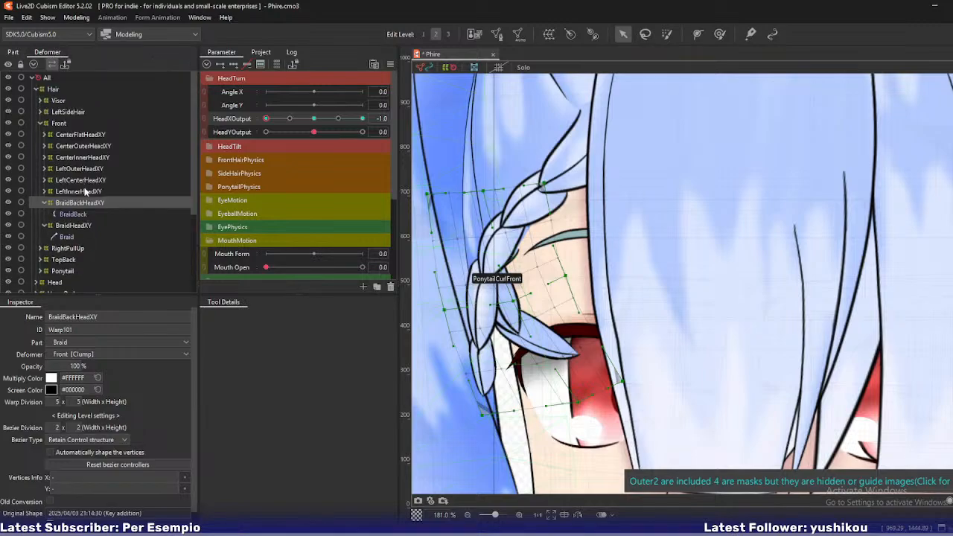
{"action": "left_click", "coordinate": [81, 215]}
{"action": "left_click", "coordinate": [143, 201]}
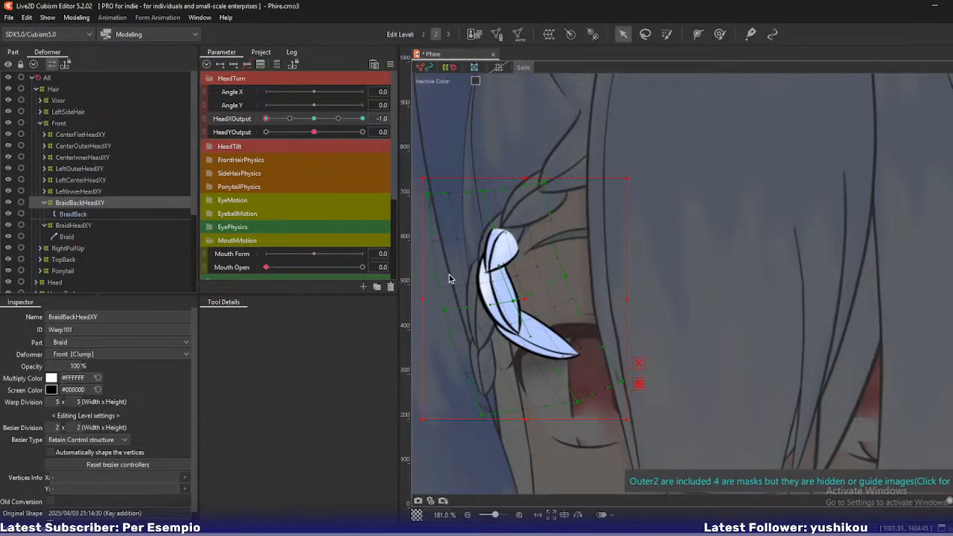
Leave Solo view, add BraidBack to the selection, and expand the Head deformer hierarchy through HeadShape and HeadXY to MouthOpen
{"action": "key", "text": "s"}
{"action": "scroll", "coordinate": [118, 214], "scroll_direction": "down", "scroll_amount": 2}
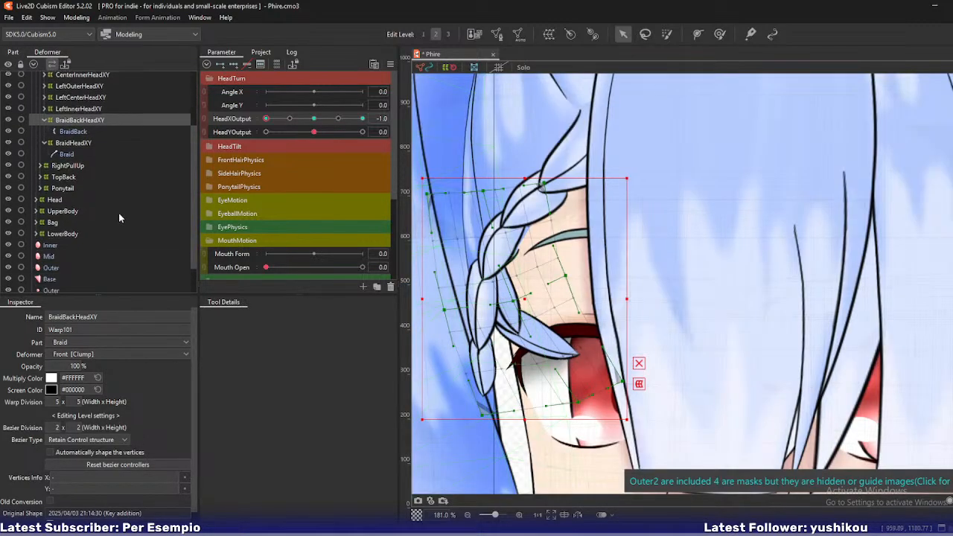
{"action": "left_click", "coordinate": [72, 131], "text": "ctrl"}
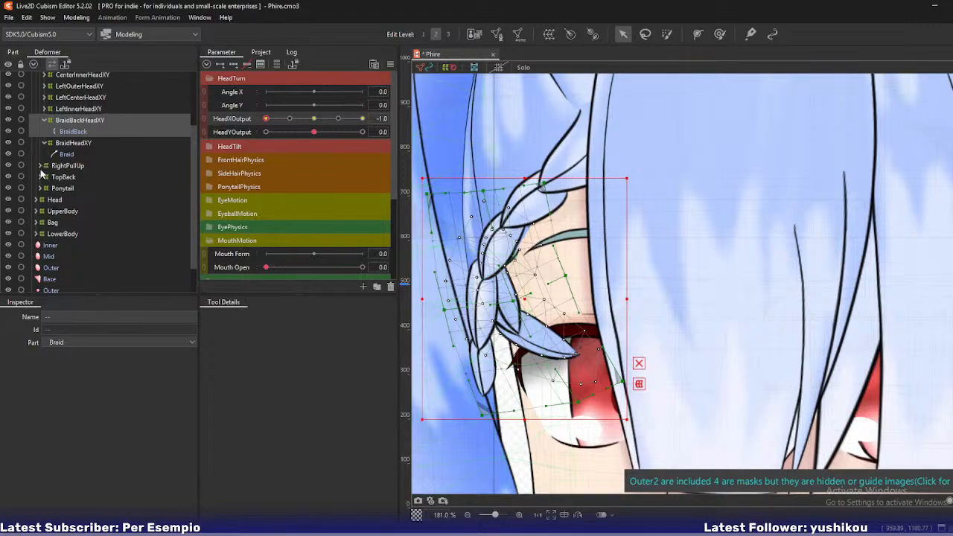
{"action": "scroll", "coordinate": [64, 198], "scroll_direction": "up", "scroll_amount": 2}
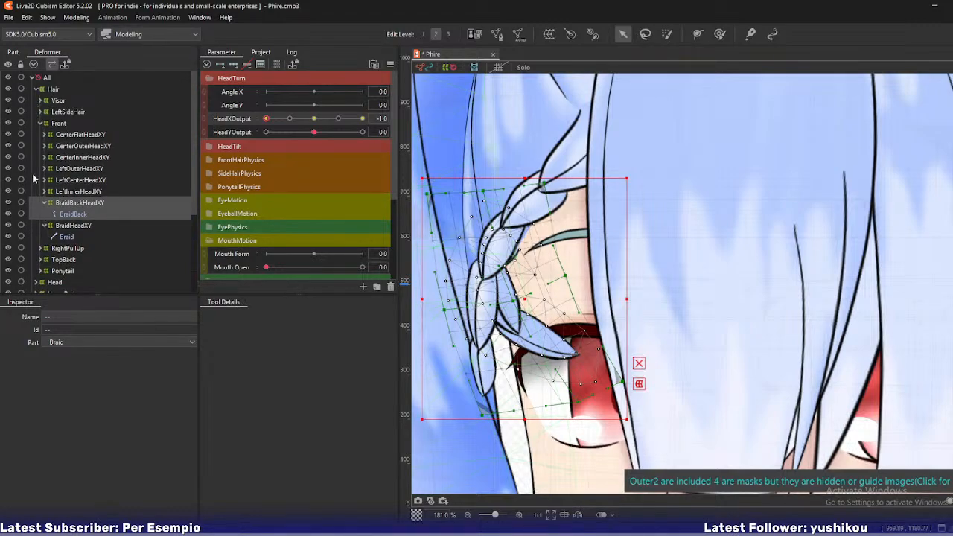
{"action": "scroll", "coordinate": [35, 262], "scroll_direction": "down", "scroll_amount": 1}
{"action": "left_click", "coordinate": [35, 240]}
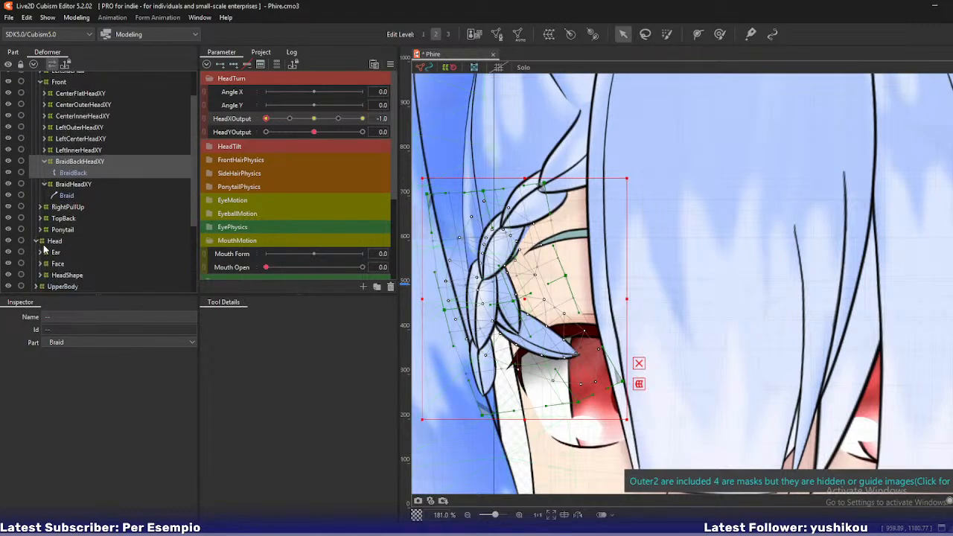
{"action": "scroll", "coordinate": [39, 238], "scroll_direction": "down", "scroll_amount": 1}
{"action": "left_click", "coordinate": [41, 234]}
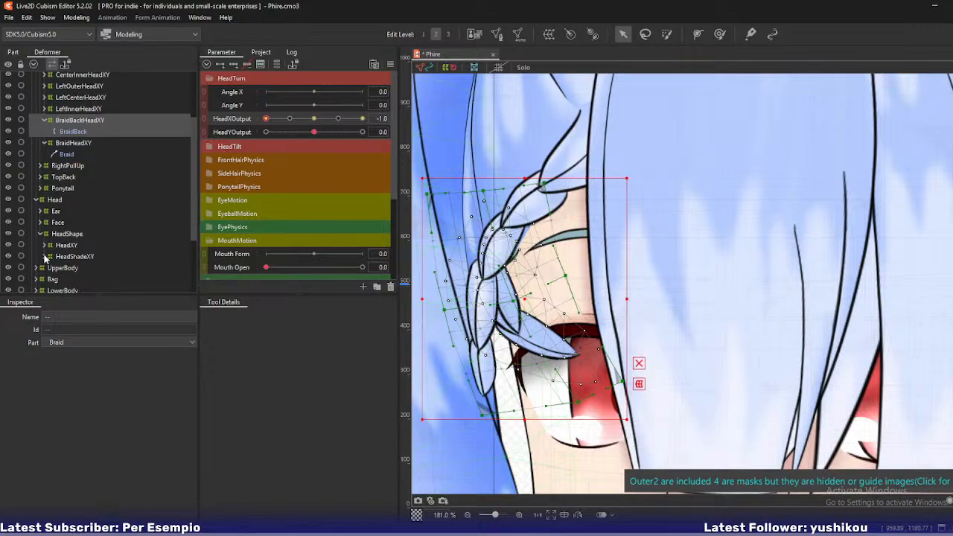
{"action": "left_click", "coordinate": [46, 246]}
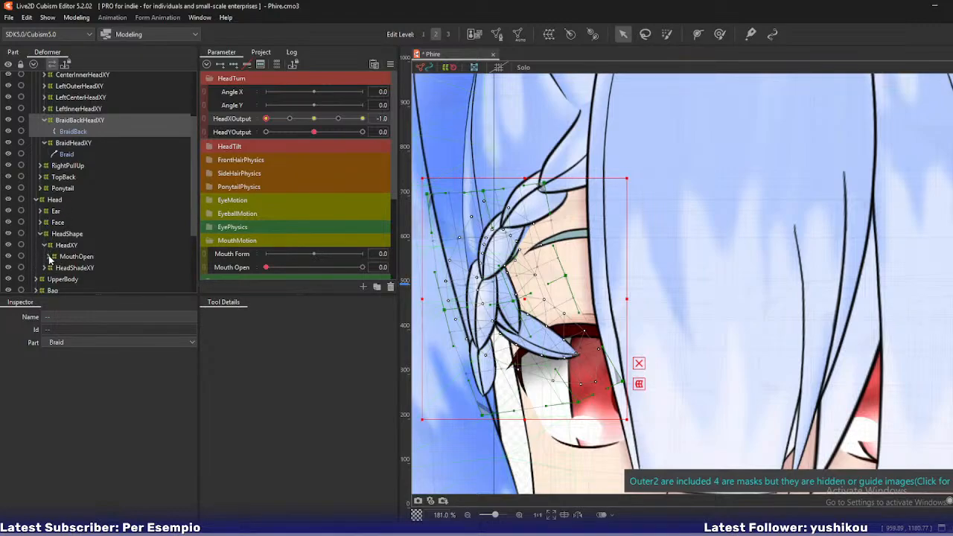
{"action": "left_click", "coordinate": [49, 257]}
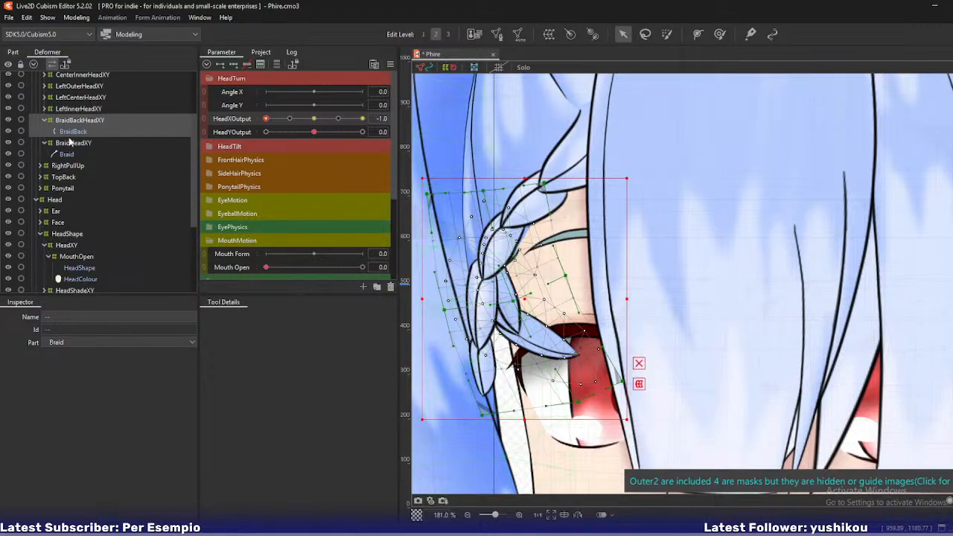
Add the HeadShape and HeadColour art meshes to the selection and isolate them with the back braid in Solo view
{"action": "left_click", "coordinate": [76, 235]}
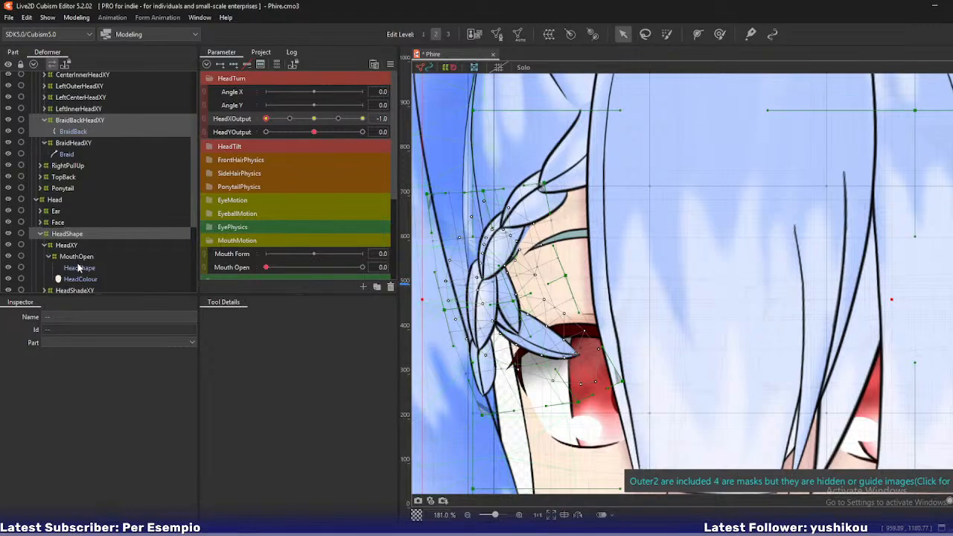
{"action": "left_click", "coordinate": [76, 268], "text": "ctrl"}
{"action": "left_click", "coordinate": [77, 279], "text": "ctrl"}
{"action": "left_click", "coordinate": [69, 237], "text": "ctrl"}
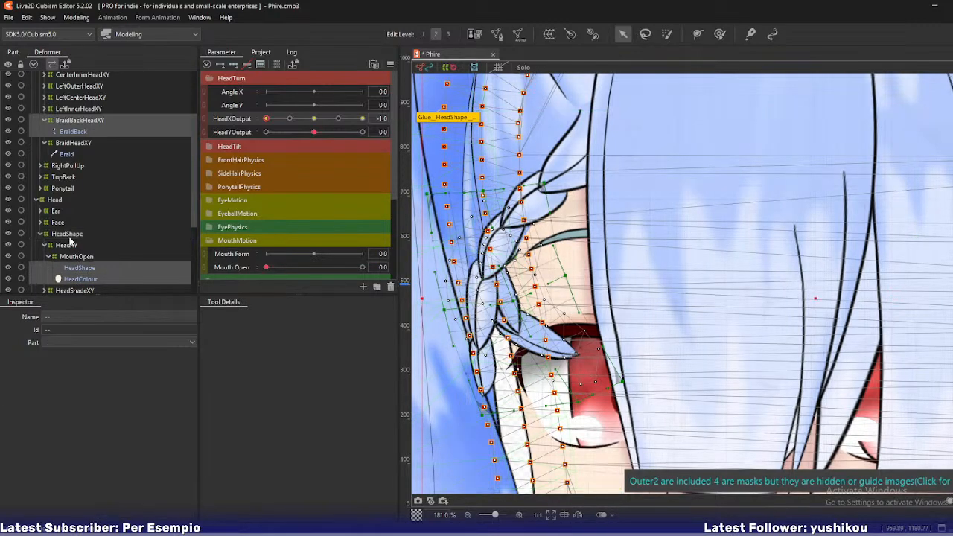
{"action": "key", "text": "s"}
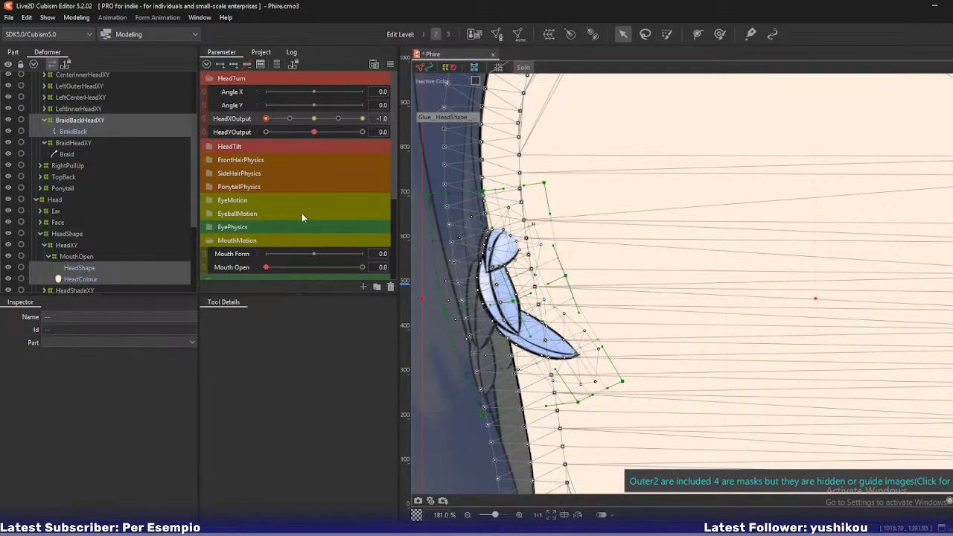
Select BraidBackHeadXY and nudge its central control point slightly toward the face at HeadXOutput -1.0
{"action": "left_click", "coordinate": [82, 119]}
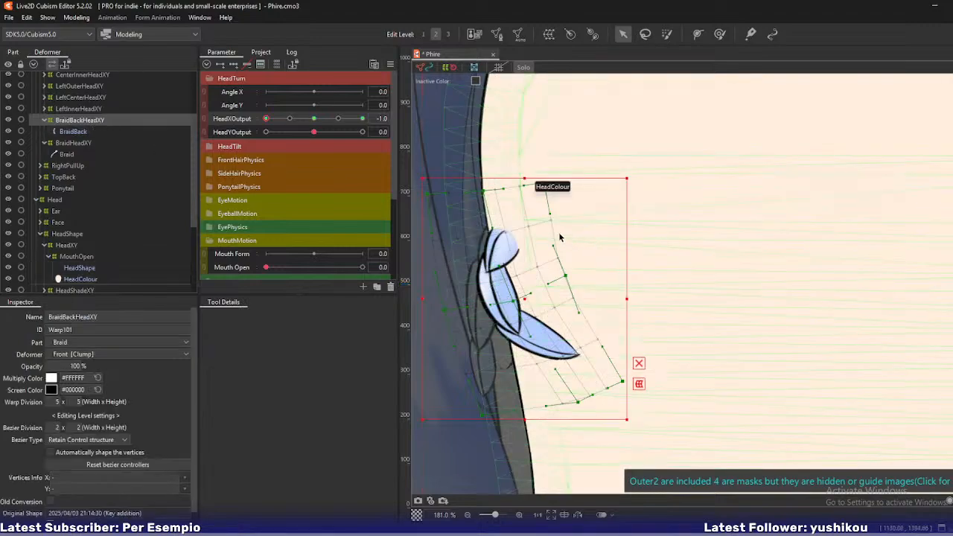
{"action": "left_click_drag", "start_coordinate": [457, 176], "coordinate": [442, 174]}
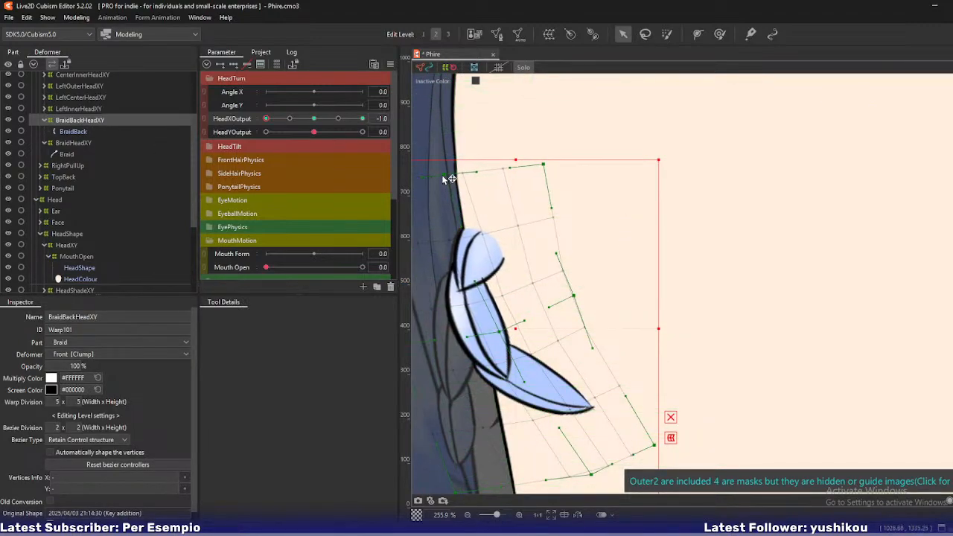
{"action": "left_click_drag", "start_coordinate": [605, 370], "coordinate": [607, 310]}
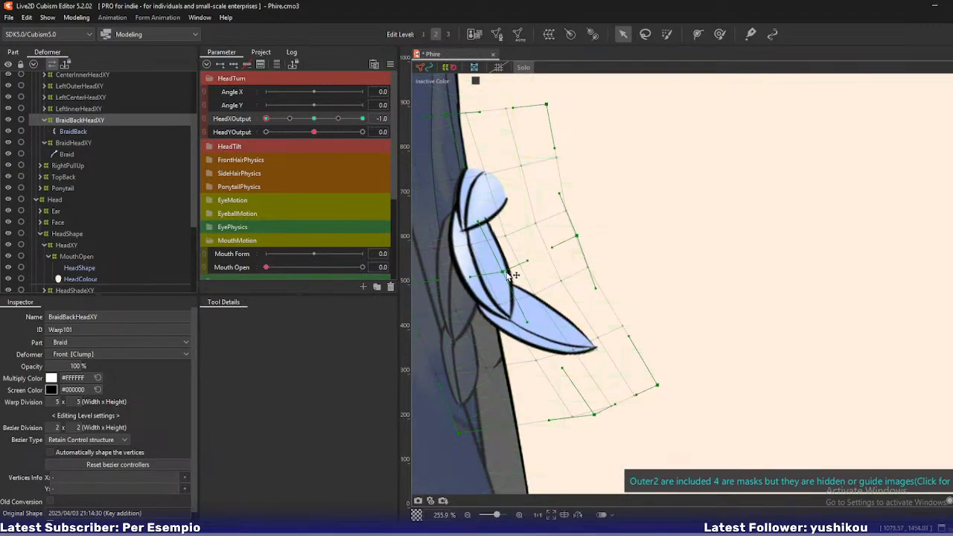
{"action": "left_click_drag", "start_coordinate": [506, 271], "coordinate": [514, 270]}
{"action": "scroll", "coordinate": [570, 326], "scroll_direction": "down", "scroll_amount": 2}
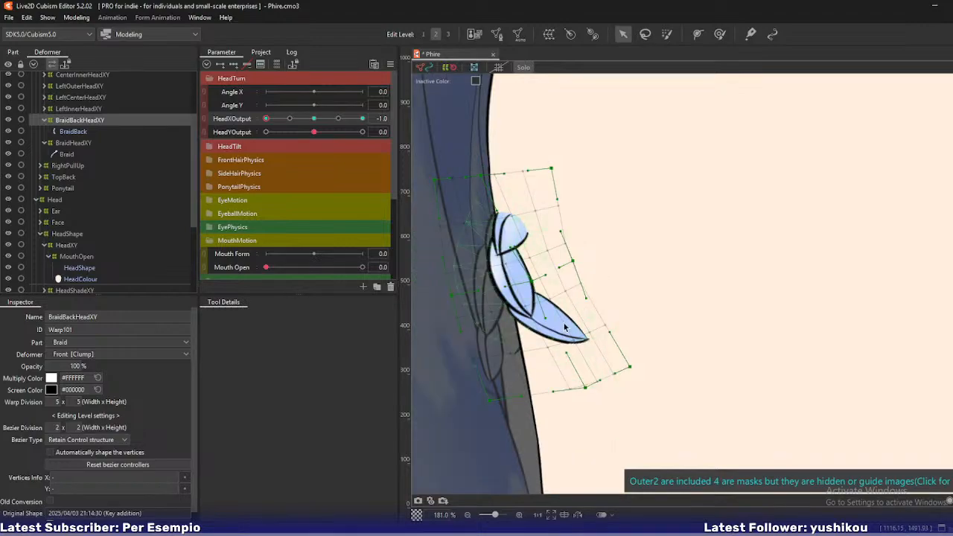
Rotate the BraidBackHeadXY warp so the braid's tip lifts, fine-tune its central and upper control points, and leave Solo view
{"action": "left_click_drag", "start_coordinate": [644, 416], "coordinate": [658, 399]}
{"action": "left_click_drag", "start_coordinate": [534, 283], "coordinate": [535, 279]}
{"action": "left_click_drag", "start_coordinate": [454, 303], "coordinate": [461, 299]}
{"action": "key", "text": "ctrl+z"}
{"action": "left_click_drag", "start_coordinate": [469, 180], "coordinate": [475, 178]}
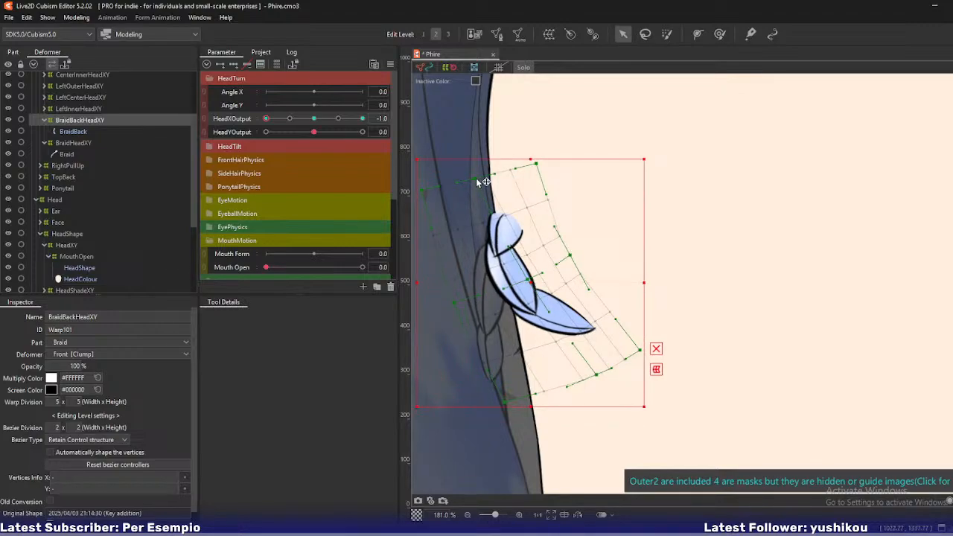
{"action": "left_click", "coordinate": [530, 281]}
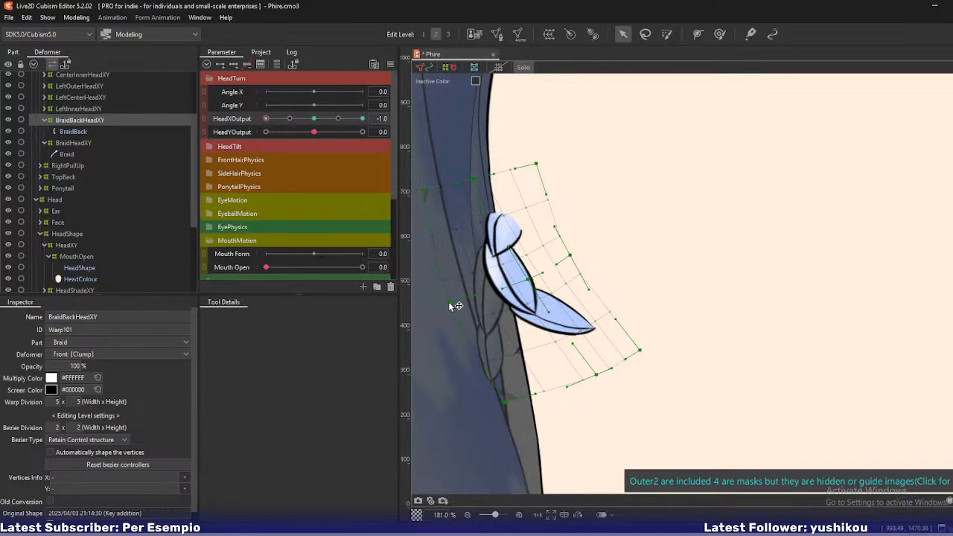
{"action": "key", "text": "s"}
{"action": "scroll", "coordinate": [513, 291], "scroll_direction": "down", "scroll_amount": 4}
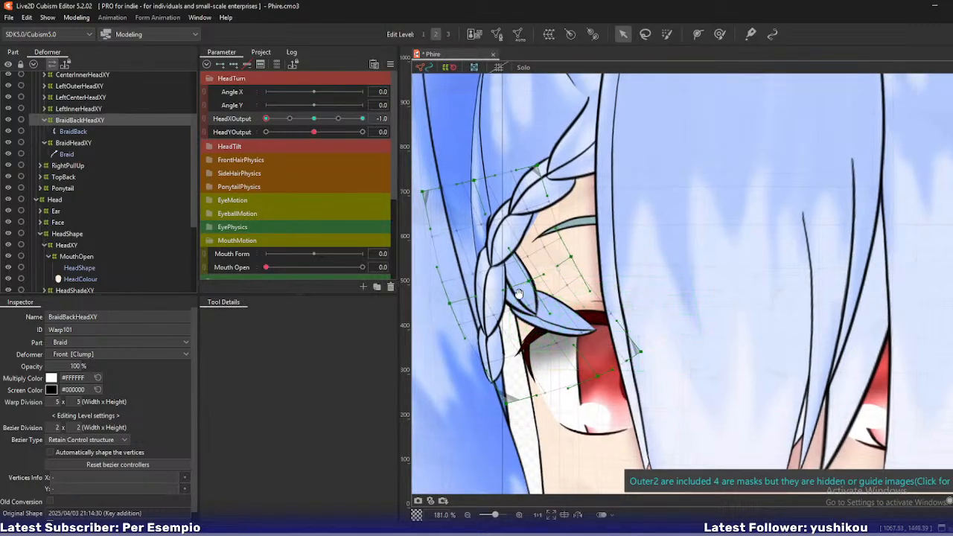
{"action": "scroll", "coordinate": [519, 313], "scroll_direction": "down", "scroll_amount": 2}
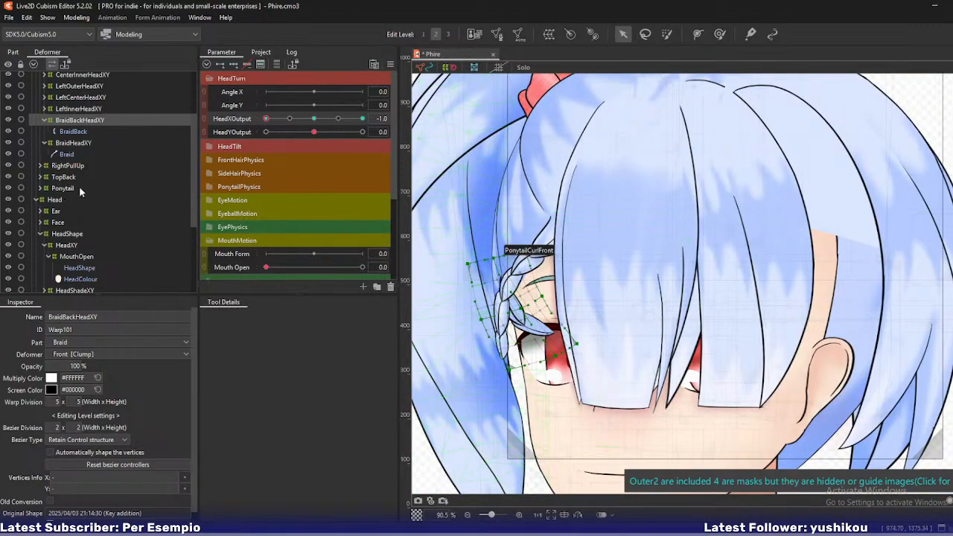
Move BraidBackHeadXY and BraidBack from the Braid part into the HairBehindHead part
{"action": "left_click", "coordinate": [75, 131]}
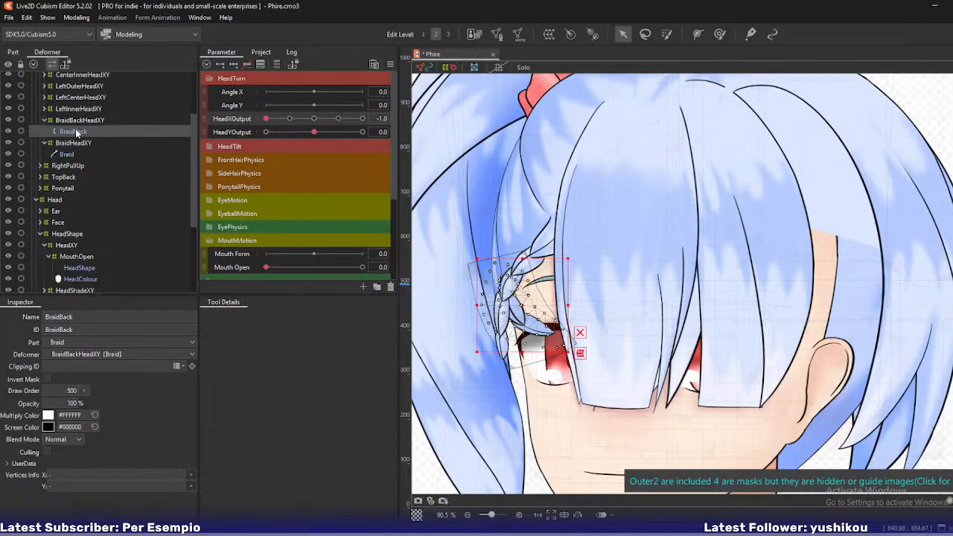
{"action": "left_click", "coordinate": [13, 52]}
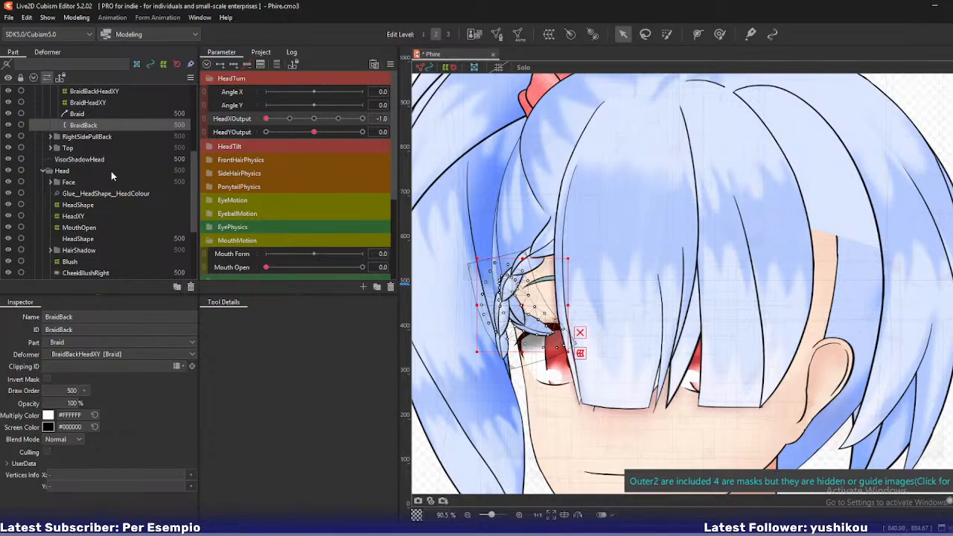
{"action": "left_click", "coordinate": [93, 91], "text": "ctrl"}
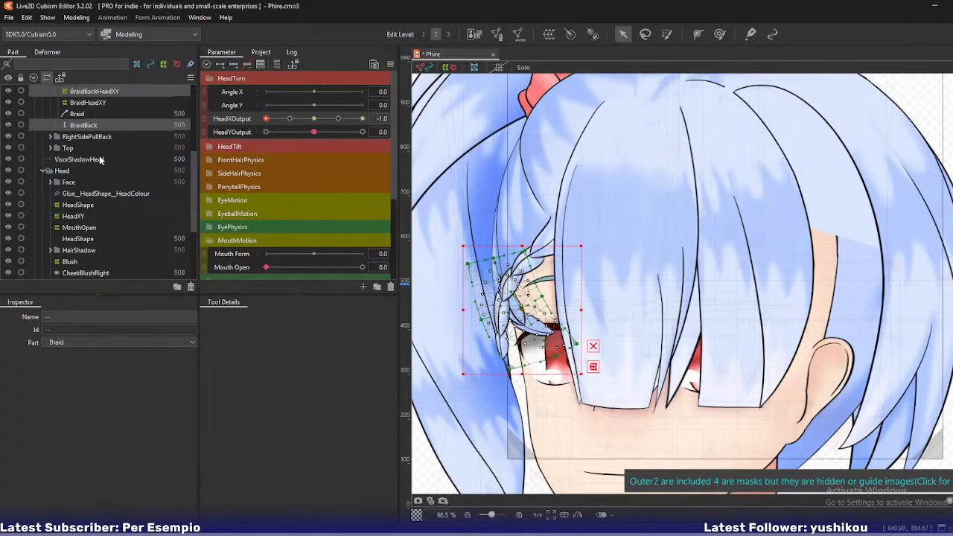
{"action": "left_click", "coordinate": [42, 171]}
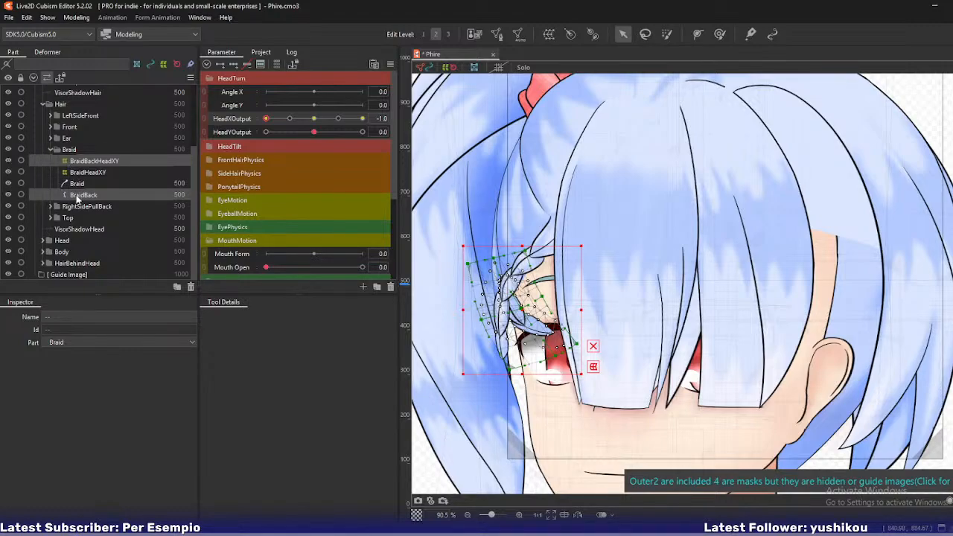
{"action": "left_click_drag", "start_coordinate": [77, 198], "coordinate": [47, 260]}
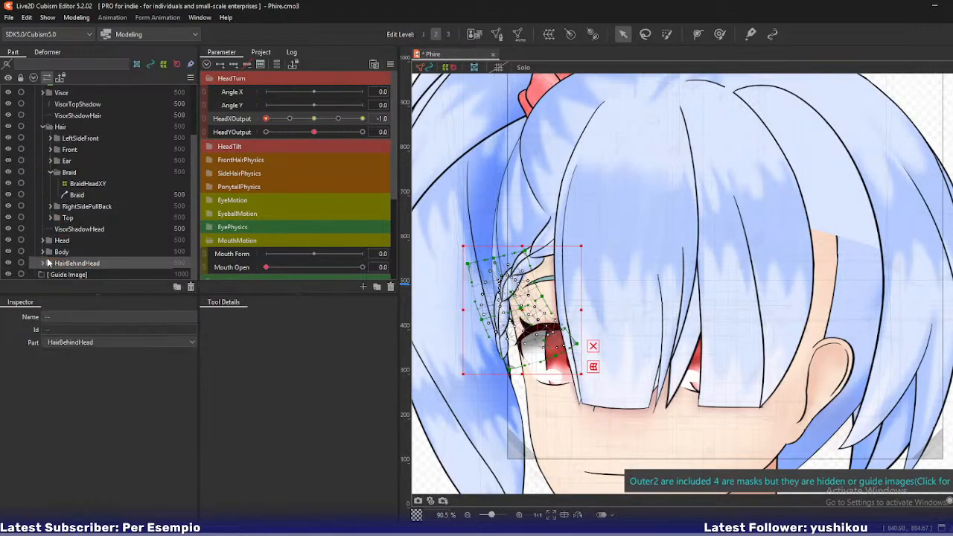
{"action": "left_click", "coordinate": [42, 263]}
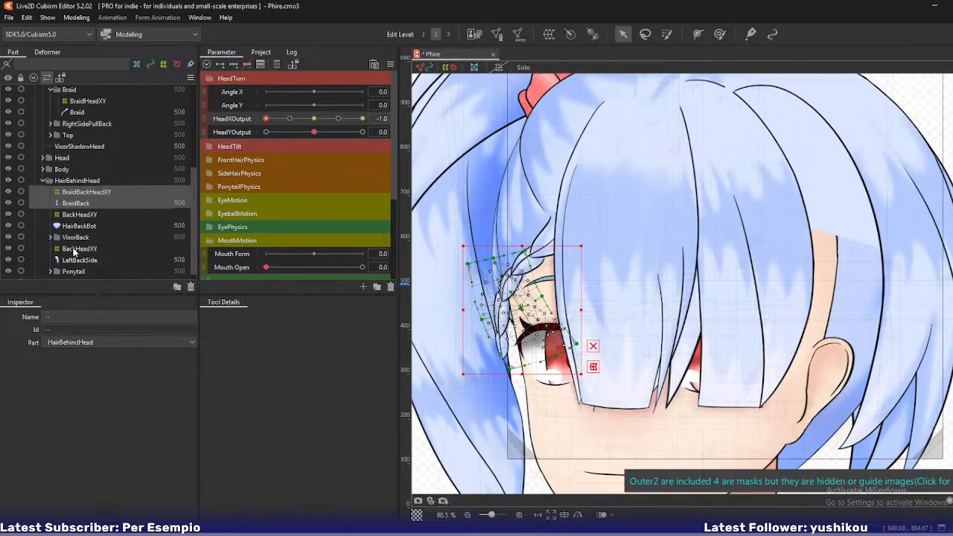
{"action": "scroll", "coordinate": [530, 305], "scroll_direction": "up", "scroll_amount": 2}
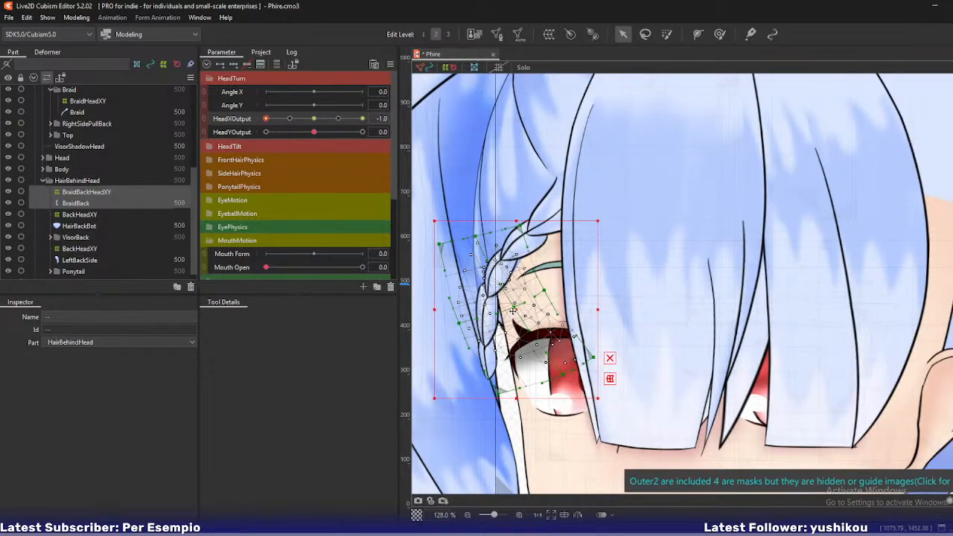
Search the parts for "mask", copy the left ear's Mask art mesh, and turn the search filter off
{"action": "left_click", "coordinate": [47, 52]}
{"action": "left_click", "coordinate": [71, 120]}
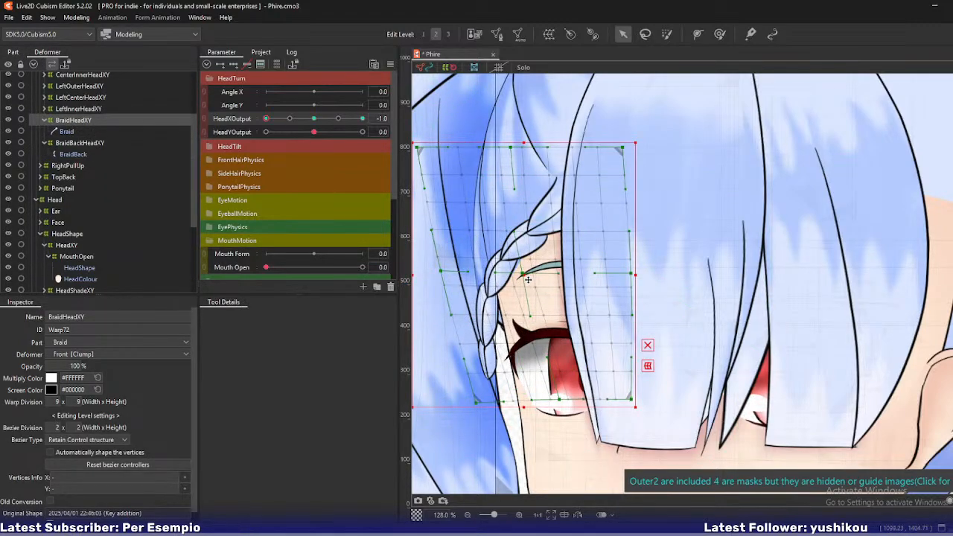
{"action": "scroll", "coordinate": [71, 193], "scroll_direction": "up", "scroll_amount": 3}
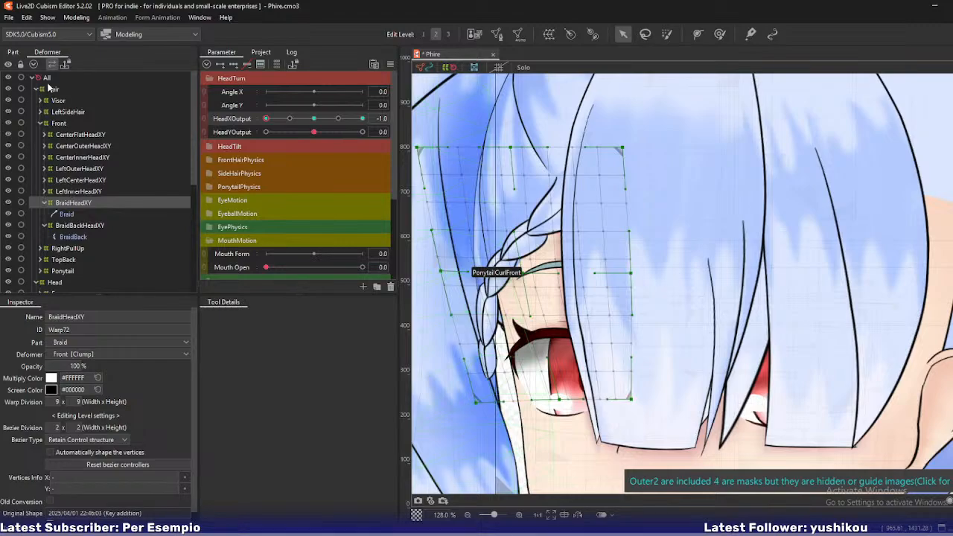
{"action": "left_click", "coordinate": [13, 52]}
{"action": "left_click", "coordinate": [65, 64]}
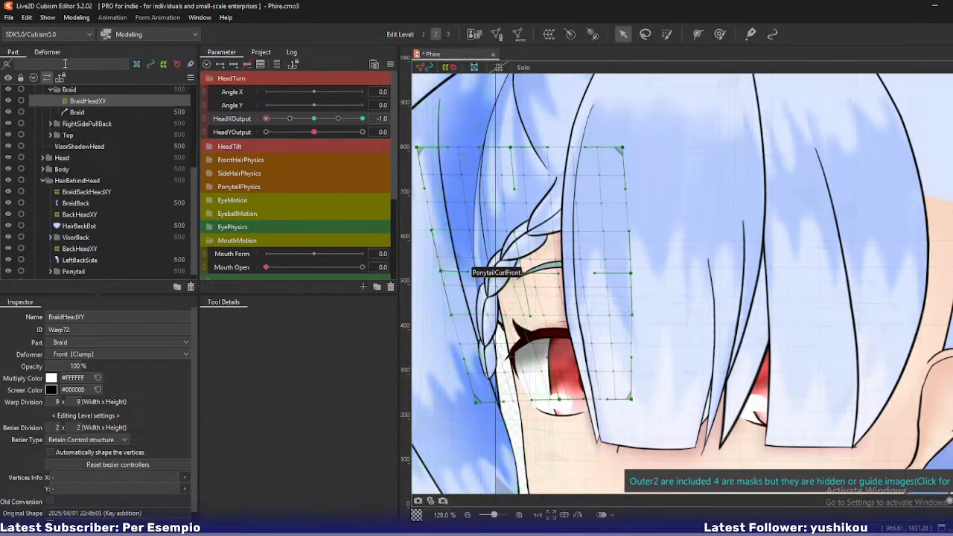
{"action": "type", "text": "mask"}
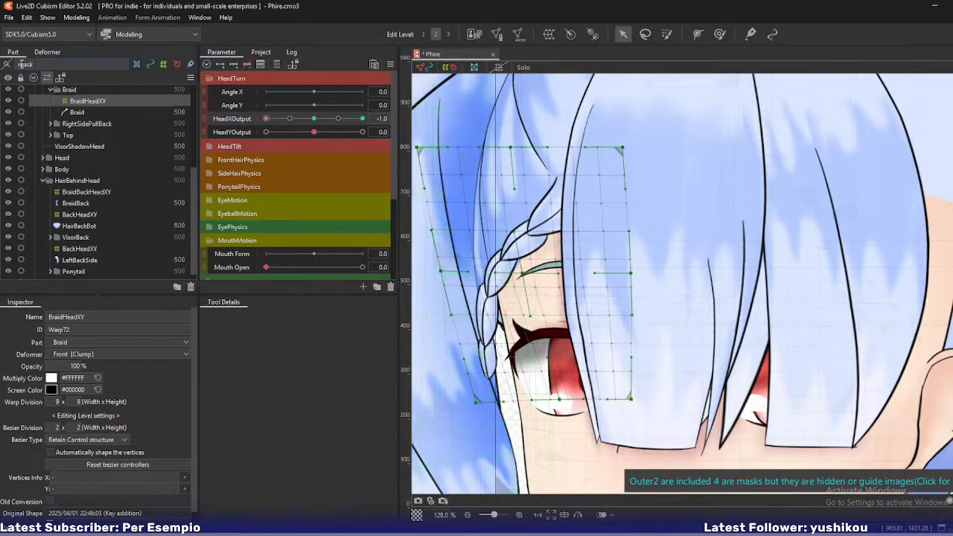
{"action": "key", "text": "Return"}
{"action": "left_click", "coordinate": [64, 126]}
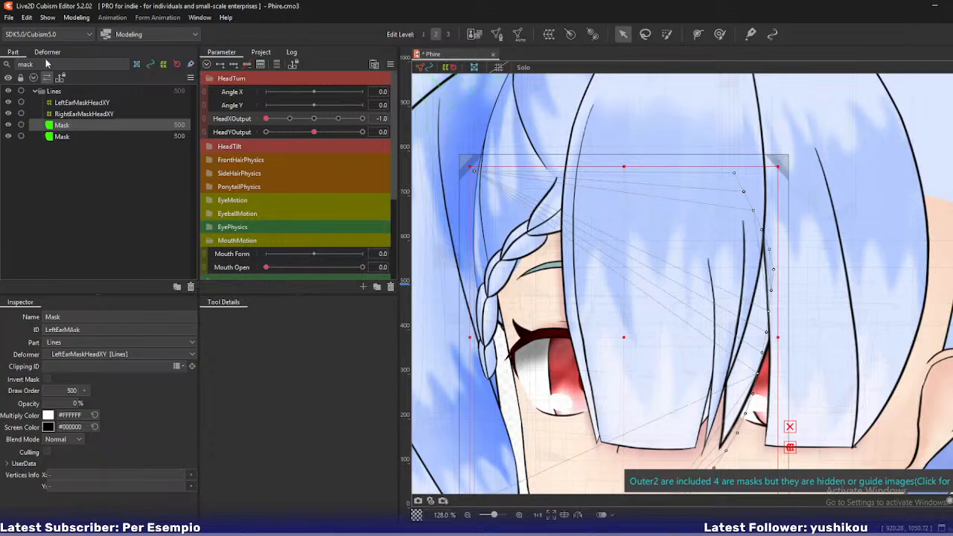
{"action": "left_click", "coordinate": [4, 65]}
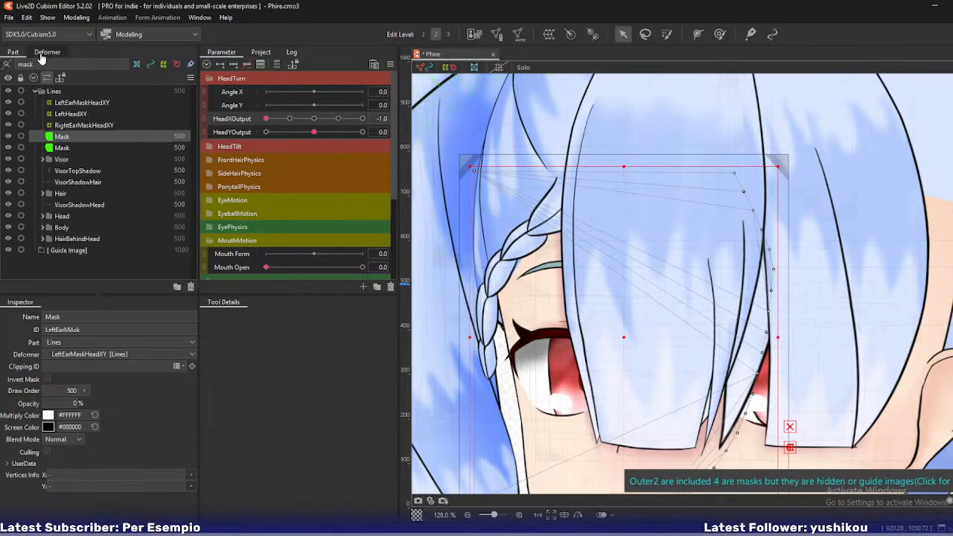
Select the Braid art mesh in the deformer hierarchy and paste the copied Mask into the Braid part
{"action": "left_click", "coordinate": [47, 53]}
{"action": "left_click", "coordinate": [66, 185]}
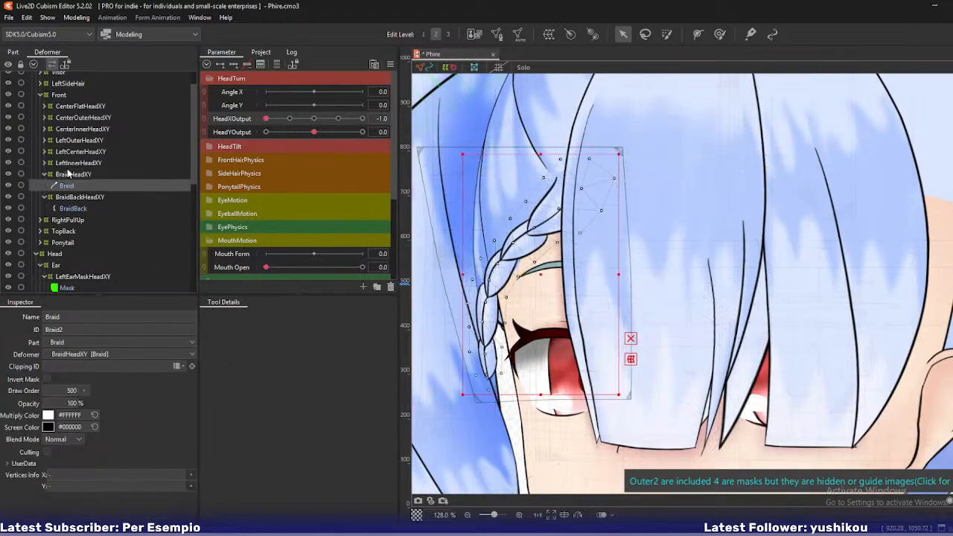
{"action": "left_click", "coordinate": [12, 52]}
{"action": "key", "text": "ctrl+v"}
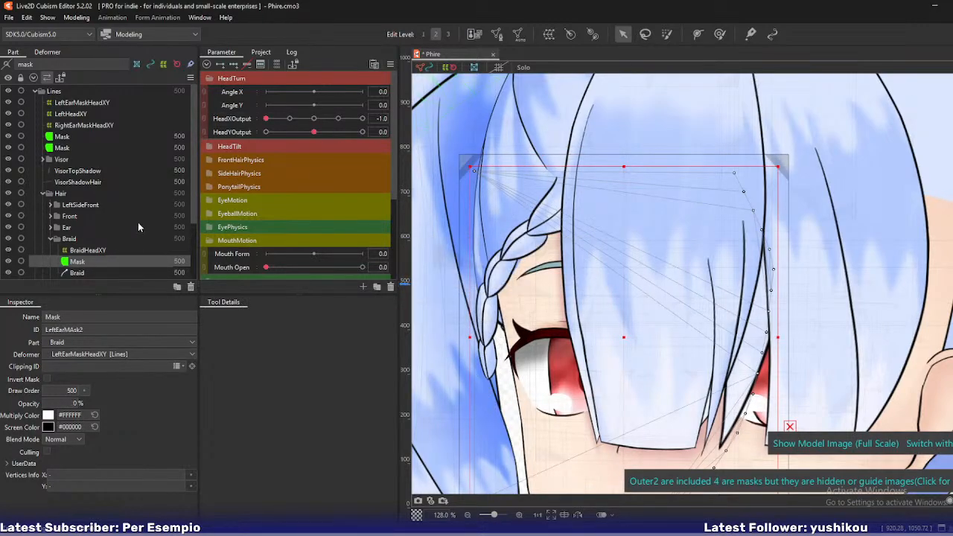
Change the ID of the pasted Mask in the Braid part to BraidFrontMask
{"action": "scroll", "coordinate": [600, 285], "scroll_direction": "down", "scroll_amount": 2}
{"action": "left_click_drag", "start_coordinate": [599, 285], "coordinate": [578, 250]}
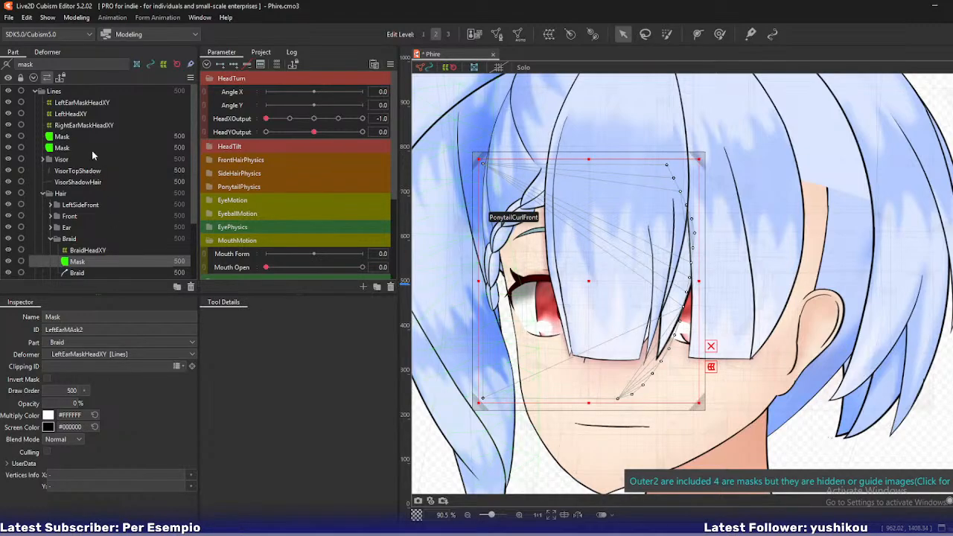
{"action": "double_click", "coordinate": [91, 330]}
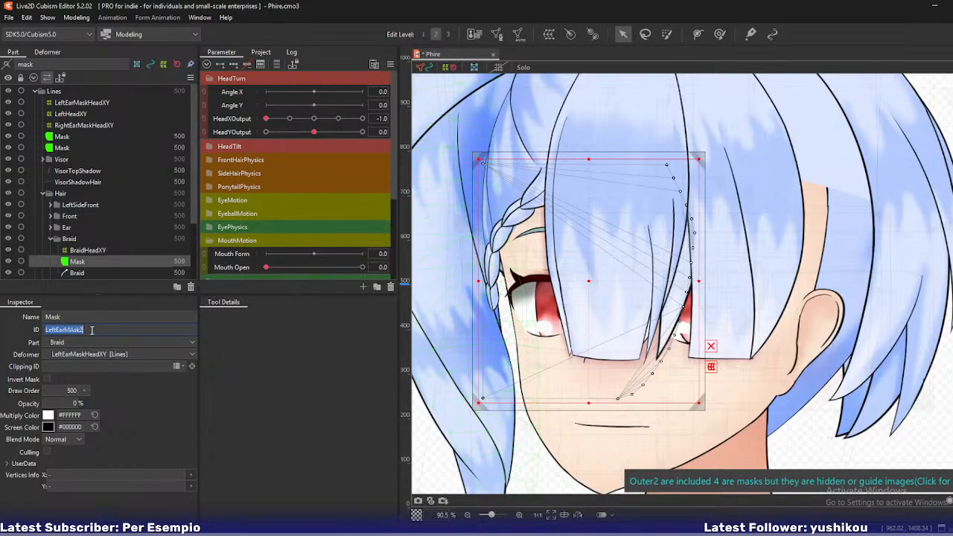
{"action": "type", "text": "BraidFrontMAsk"}
Copy the Mask's ID and set it as the Braid art mesh's Clipping ID, BraidFrontMask
{"action": "left_click", "coordinate": [77, 271]}
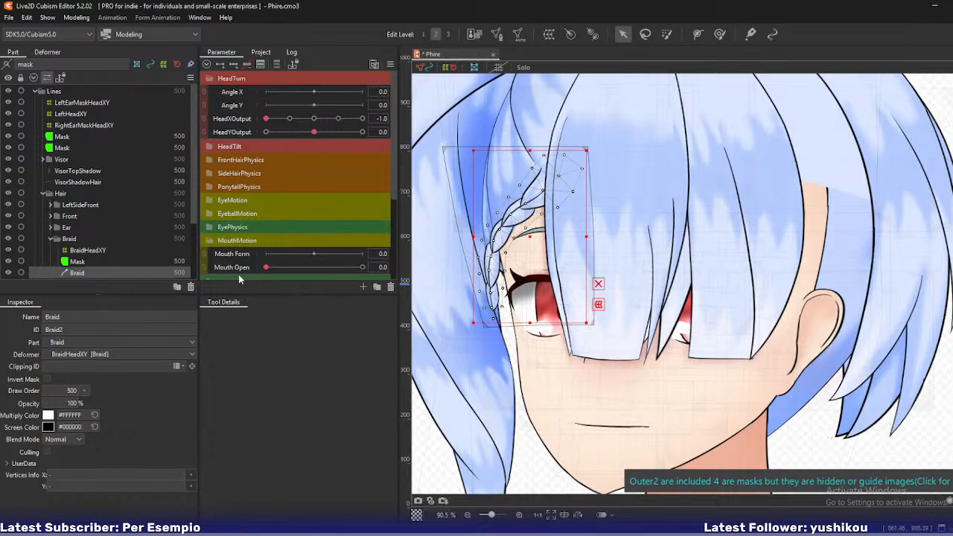
{"action": "left_click", "coordinate": [77, 261]}
{"action": "double_click", "coordinate": [88, 330]}
{"action": "key", "text": "ctrl+c"}
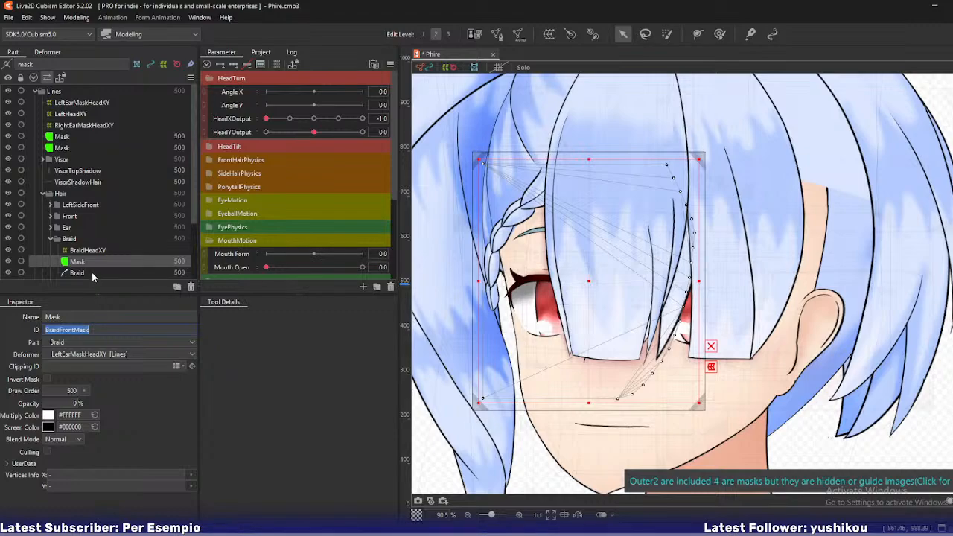
{"action": "left_click", "coordinate": [91, 272]}
{"action": "left_click", "coordinate": [82, 367]}
{"action": "key", "text": "ctrl+v"}
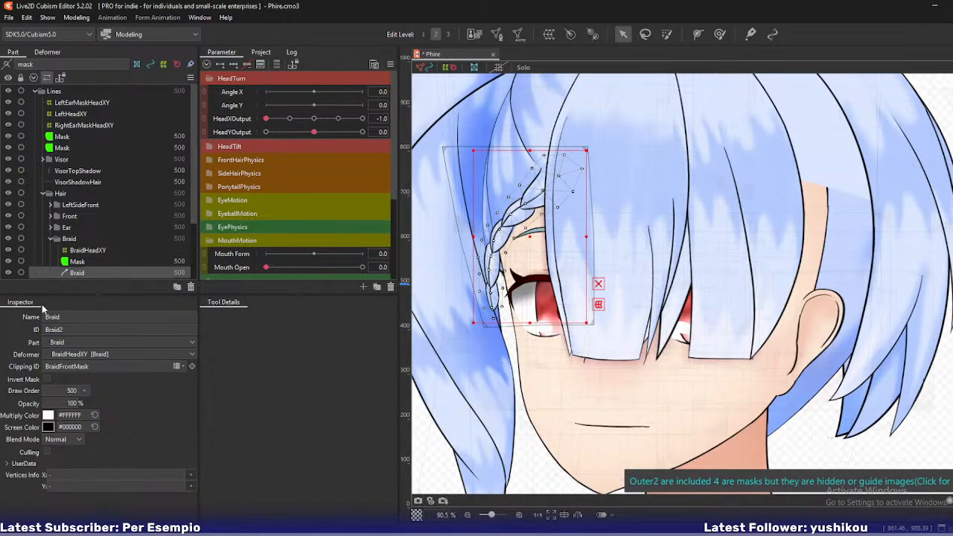
With Lock Default Form turned off, move the Mask beside the head, clear of the braid, and set its opacity to 100%
{"action": "left_click", "coordinate": [77, 261]}
{"action": "scroll", "coordinate": [578, 275], "scroll_direction": "down", "scroll_amount": 3}
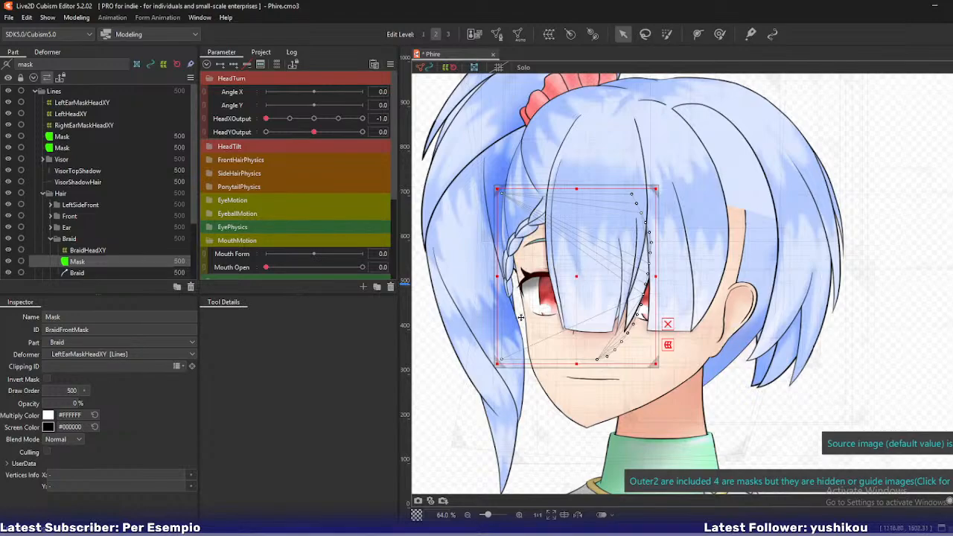
{"action": "left_click", "coordinate": [390, 64]}
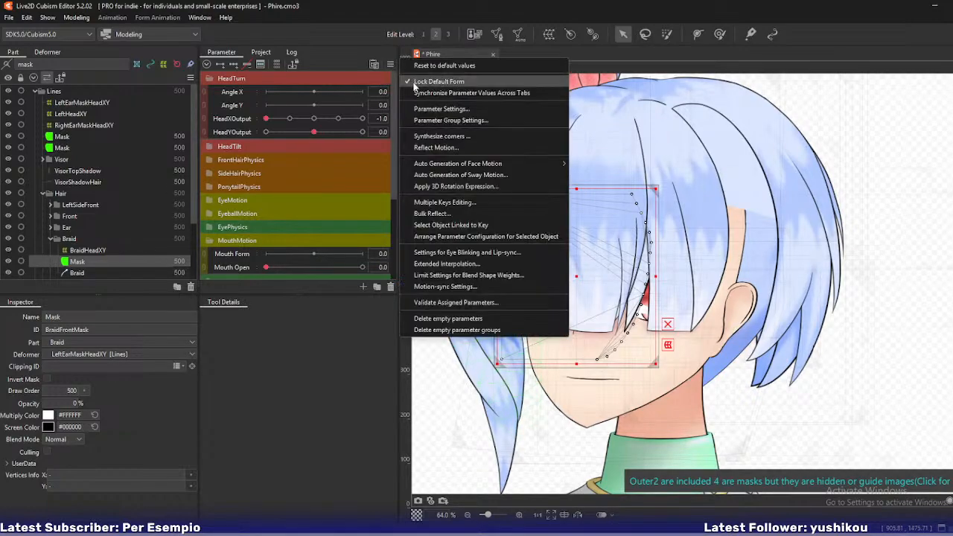
{"action": "left_click", "coordinate": [442, 83]}
{"action": "left_click_drag", "start_coordinate": [563, 282], "coordinate": [414, 332]}
{"action": "left_click_drag", "start_coordinate": [568, 279], "coordinate": [672, 233]}
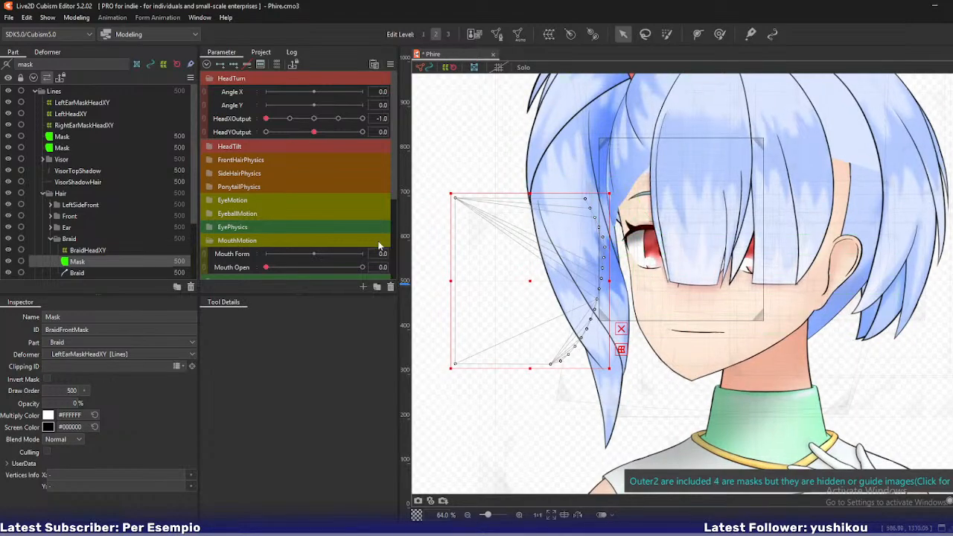
{"action": "left_click_drag", "start_coordinate": [66, 401], "coordinate": [527, 230]}
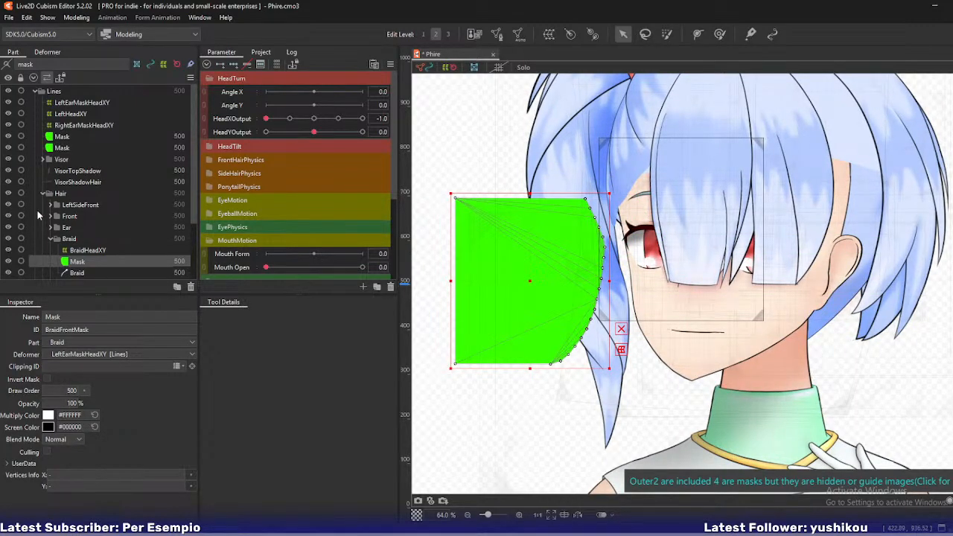
Place Braid above Mask in the Braid part and enable Invert Mask for Braid
{"action": "left_click", "coordinate": [79, 273]}
{"action": "left_click_drag", "start_coordinate": [82, 262], "coordinate": [88, 262]}
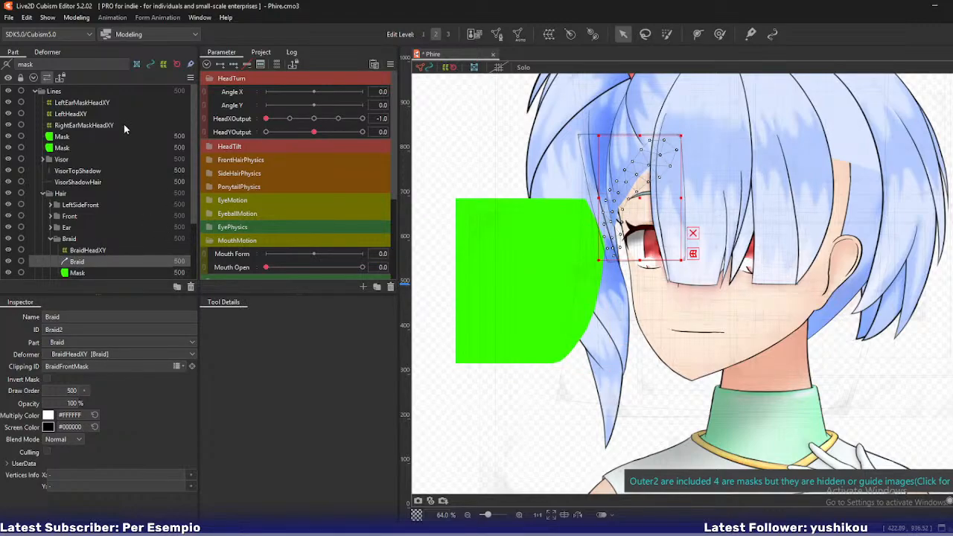
{"action": "left_click", "coordinate": [47, 379]}
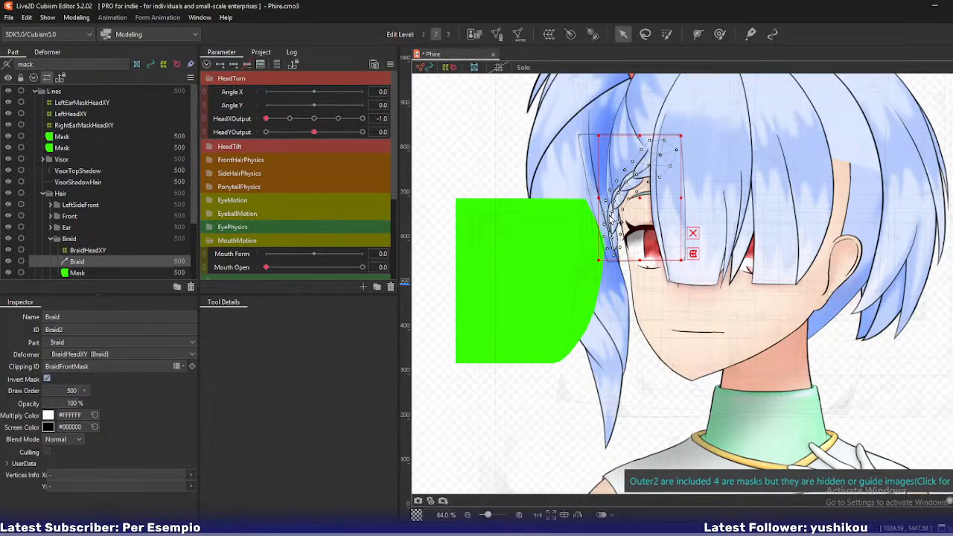
Reassign the Mask's parent deformer from LeftEarMaskHeadXY to Front [Clump]
{"action": "left_click", "coordinate": [74, 272]}
{"action": "left_click", "coordinate": [47, 52]}
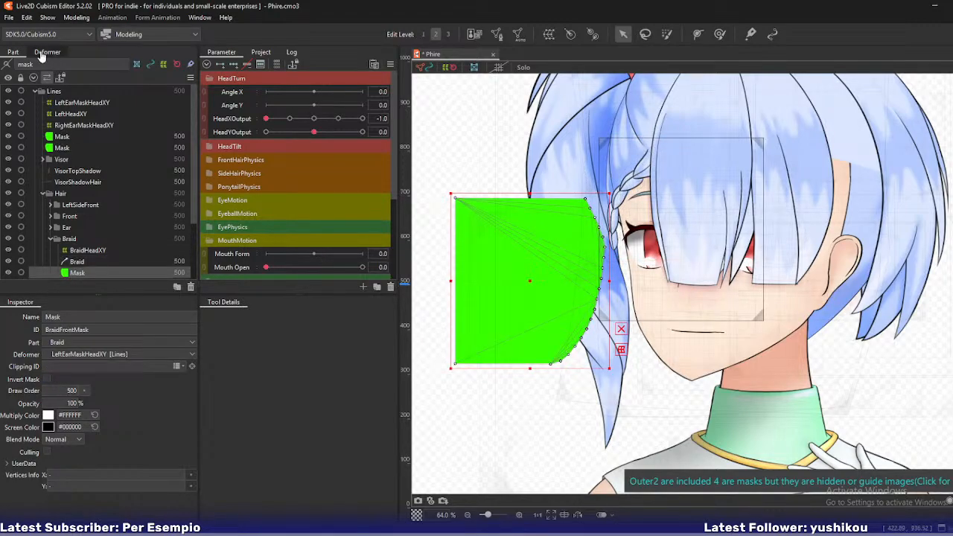
{"action": "scroll", "coordinate": [92, 236], "scroll_direction": "down", "scroll_amount": 2}
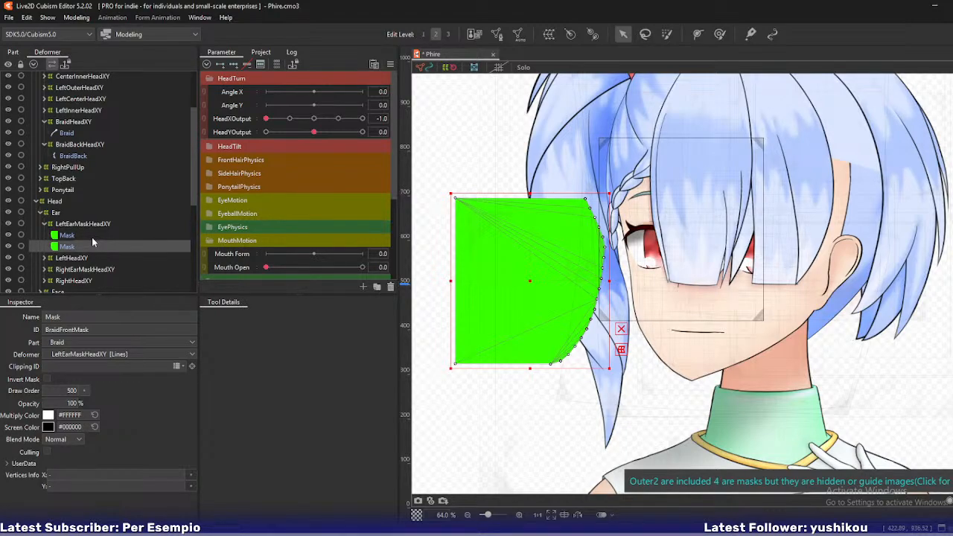
{"action": "scroll", "coordinate": [92, 237], "scroll_direction": "down", "scroll_amount": 3}
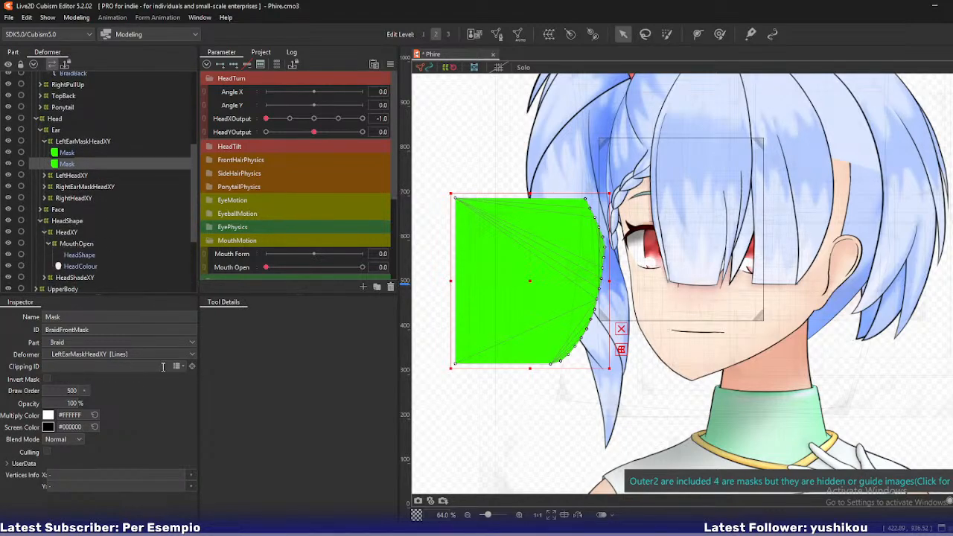
{"action": "left_click", "coordinate": [189, 356]}
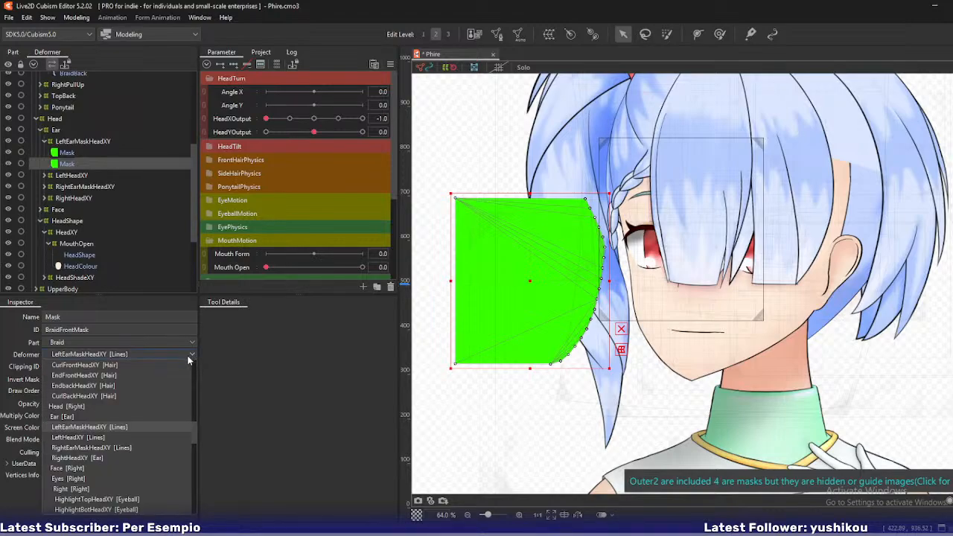
{"action": "scroll", "coordinate": [106, 447], "scroll_direction": "up", "scroll_amount": 3}
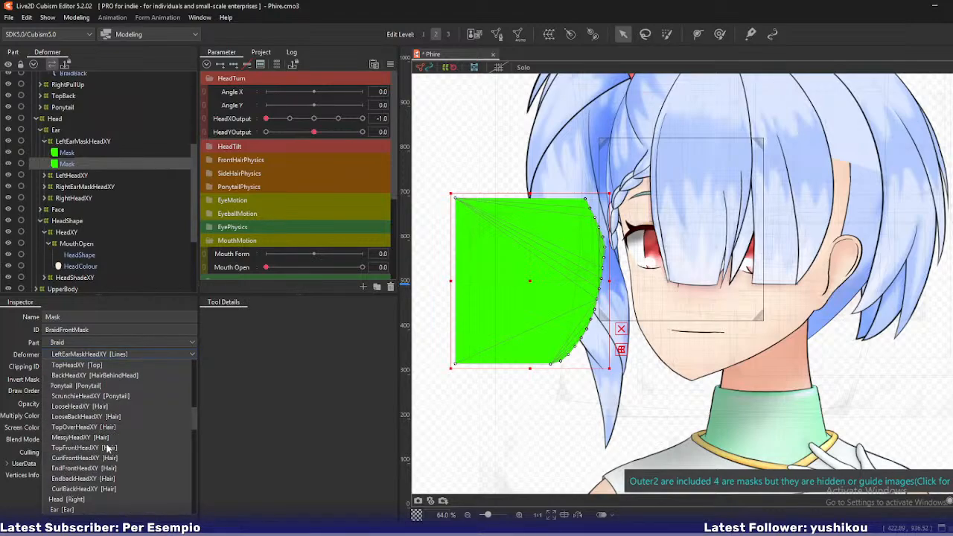
{"action": "scroll", "coordinate": [106, 447], "scroll_direction": "up", "scroll_amount": 4}
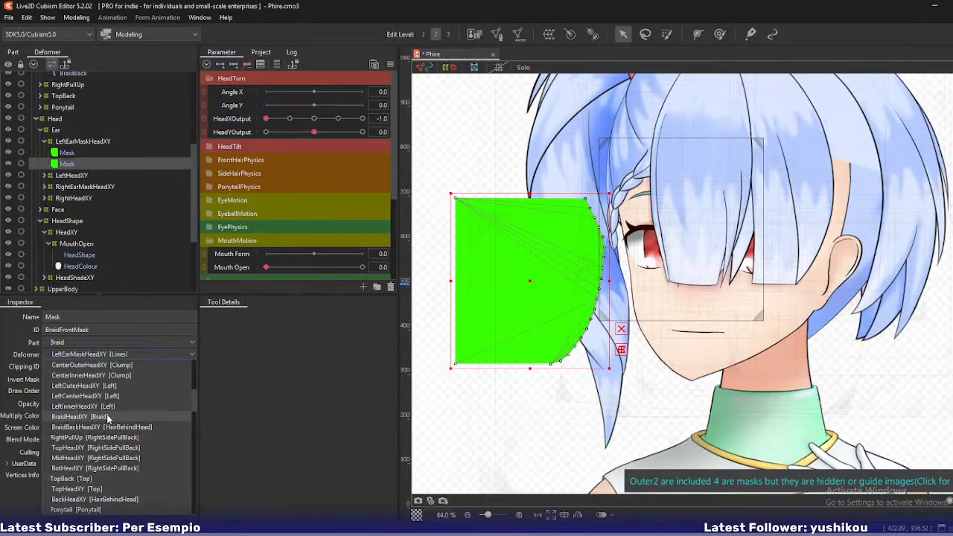
{"action": "scroll", "coordinate": [104, 425], "scroll_direction": "up", "scroll_amount": 3}
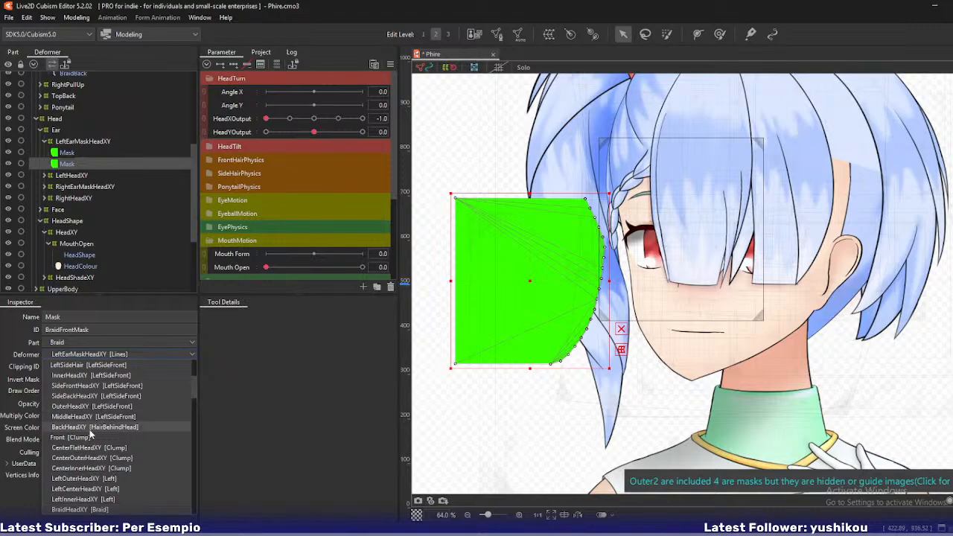
{"action": "left_click", "coordinate": [89, 432]}
{"action": "scroll", "coordinate": [104, 179], "scroll_direction": "up", "scroll_amount": 2}
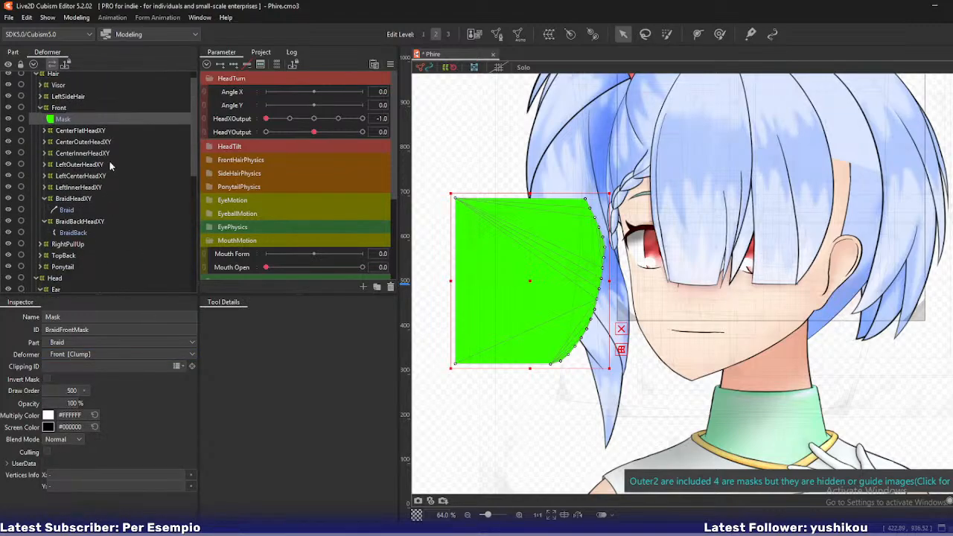
Create a 5 × 5 warp deformer named BraidFrontMaskHeadXY with 2 × 2 Bezier divisions as the Mask's parent
{"action": "left_click", "coordinate": [549, 34]}
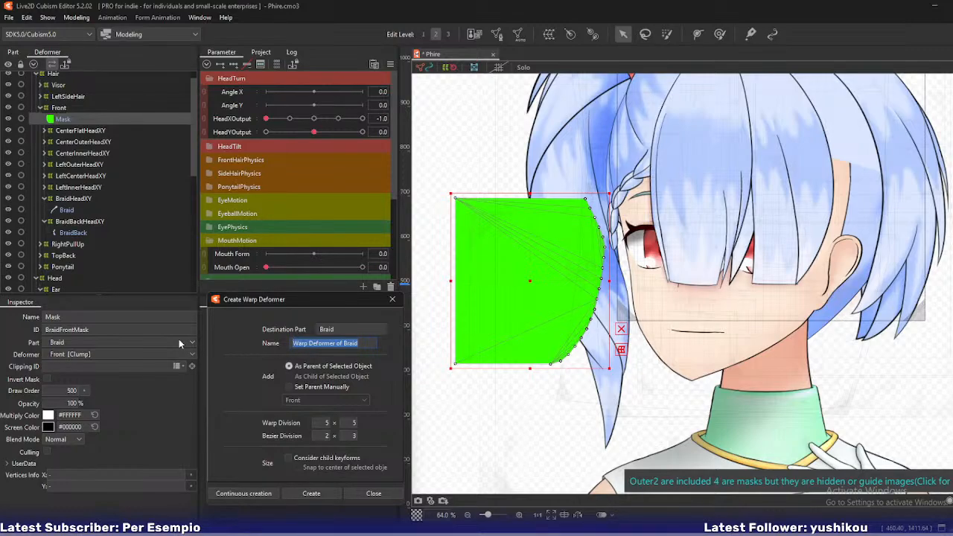
{"action": "type", "text": "BraidFront"}
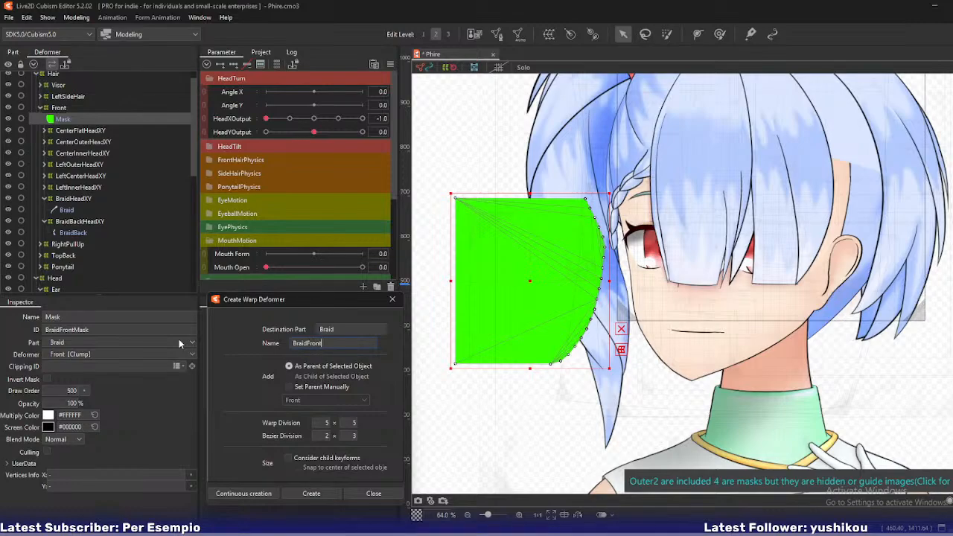
{"action": "type", "text": "MaskHeadXY"}
{"action": "left_click", "coordinate": [258, 495]}
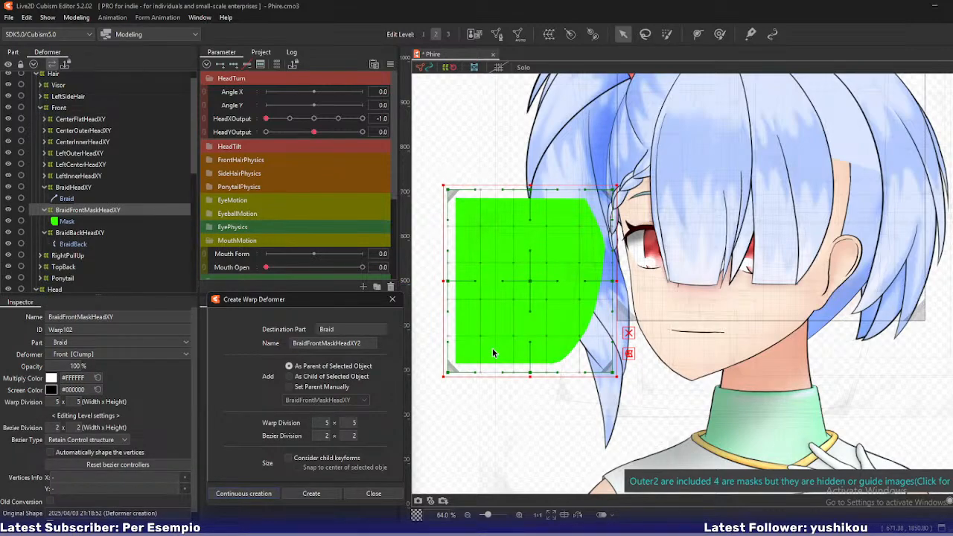
Smooth the vertices along the Mask's curved edge facing the braid in mesh edit mode and apply the mesh
{"action": "scroll", "coordinate": [600, 228], "scroll_direction": "up", "scroll_amount": 2}
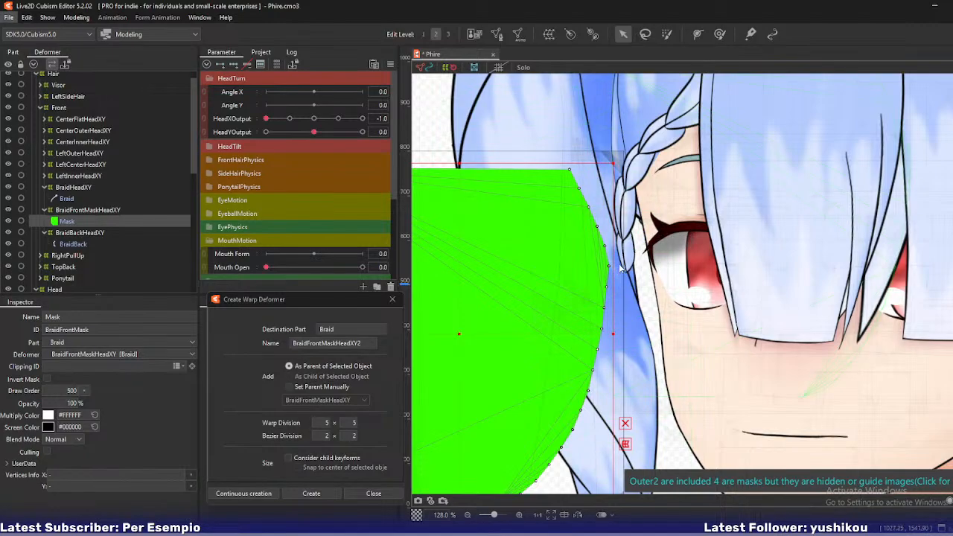
{"action": "double_click", "coordinate": [611, 270]}
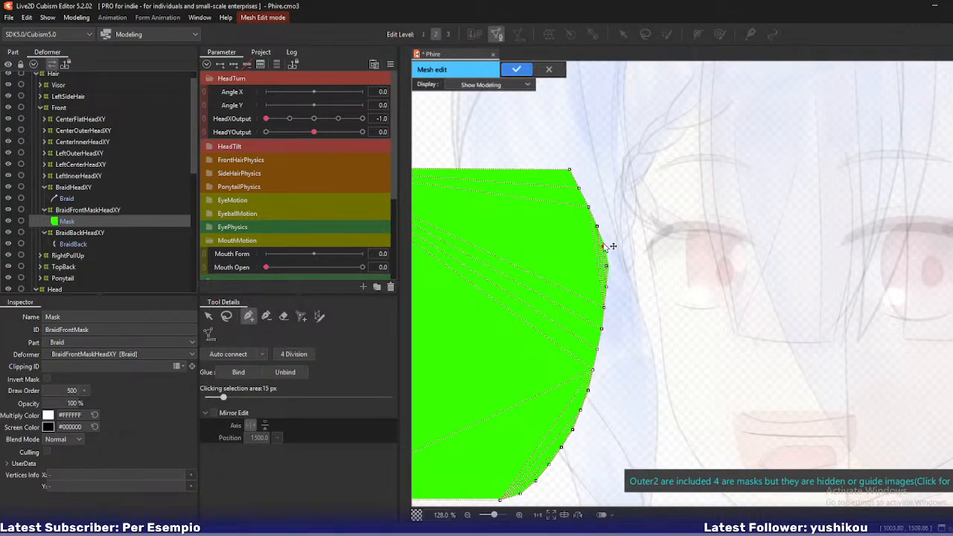
{"action": "left_click", "coordinate": [605, 286]}
{"action": "key", "text": "Return"}
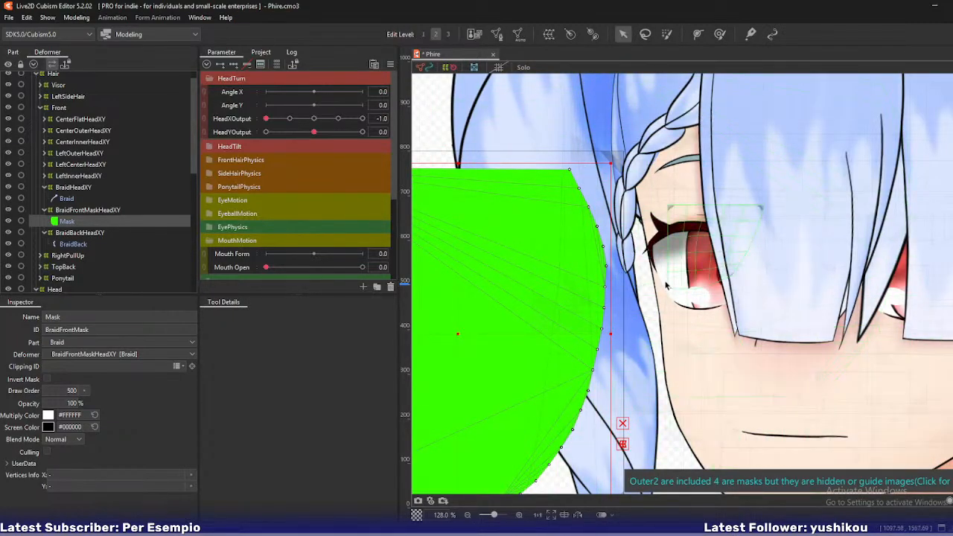
Add three keys on the HeadXOutput parameter to the BraidFrontMaskHeadXY warp
{"action": "left_click", "coordinate": [163, 209]}
{"action": "scroll", "coordinate": [587, 266], "scroll_direction": "down", "scroll_amount": 2}
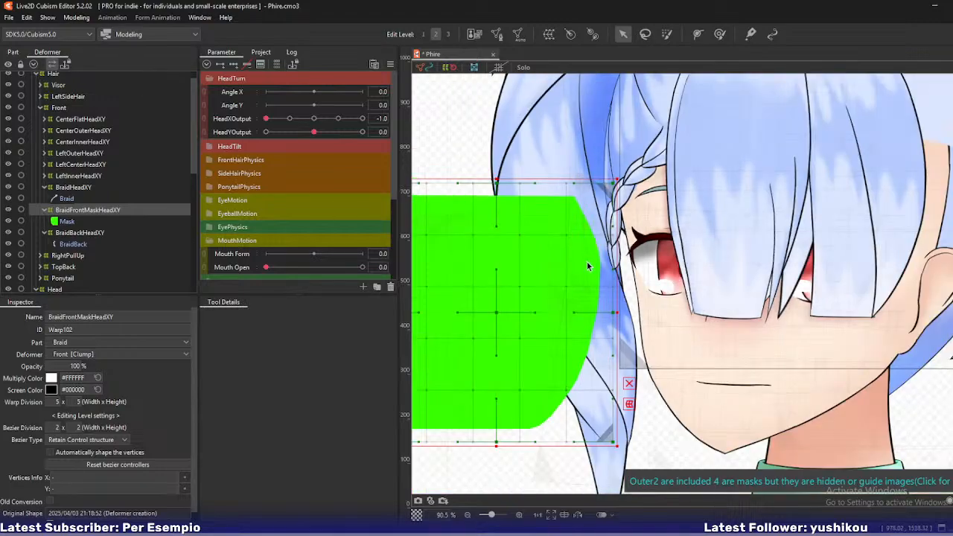
{"action": "left_click_drag", "start_coordinate": [548, 302], "coordinate": [565, 300]}
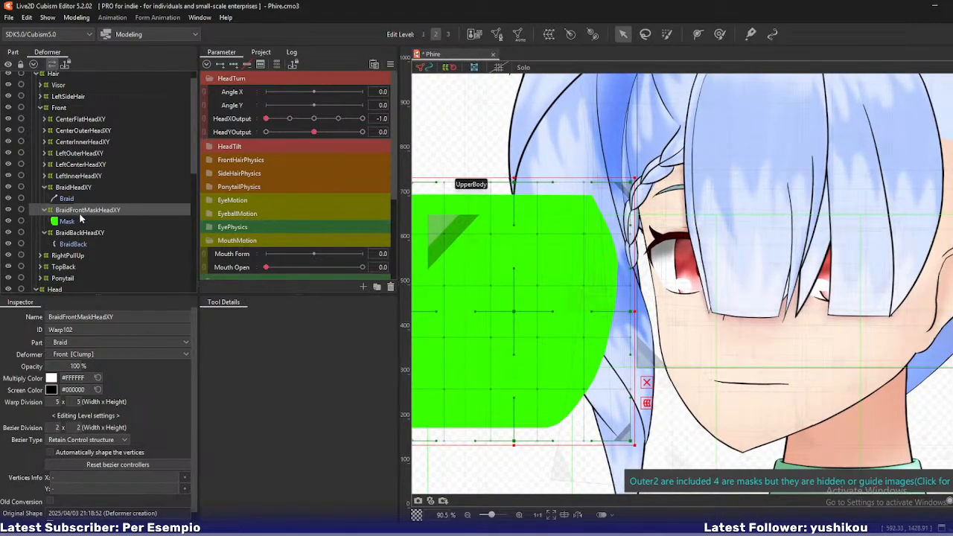
{"action": "left_click", "coordinate": [235, 65]}
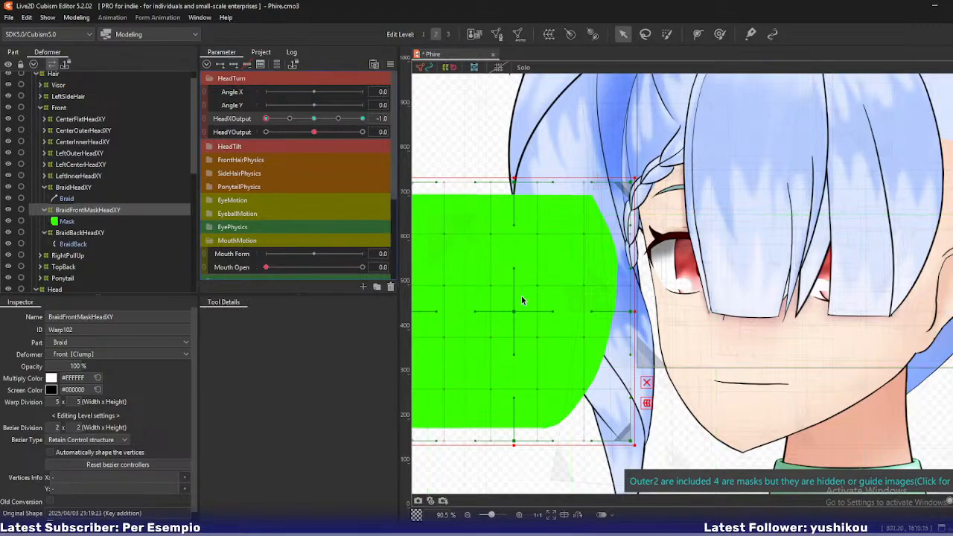
At HeadXOutput -1.0, shift BraidFrontMaskHeadXY over the braid's tip and bend its upper and face-side control points to follow the face edge
{"action": "left_click_drag", "start_coordinate": [520, 316], "coordinate": [551, 316]}
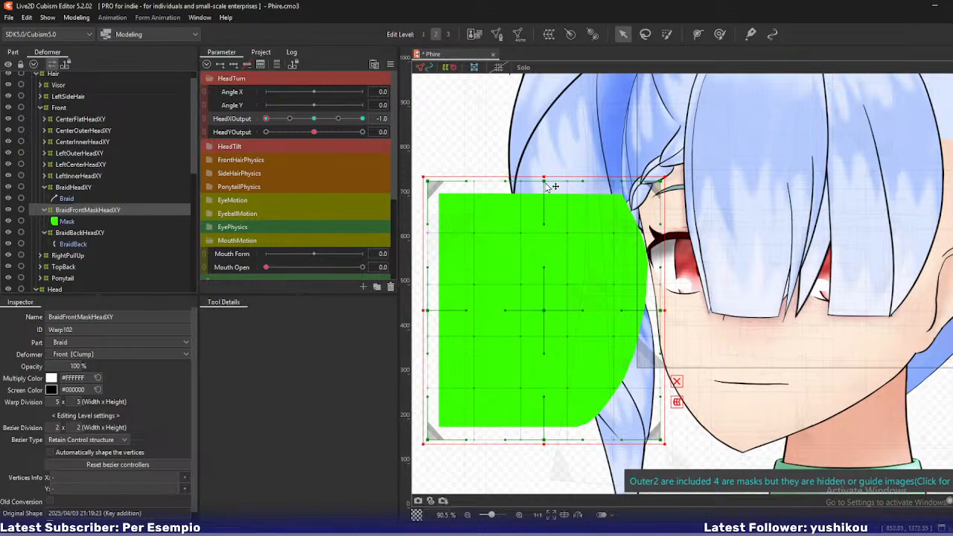
{"action": "left_click_drag", "start_coordinate": [552, 186], "coordinate": [597, 185]}
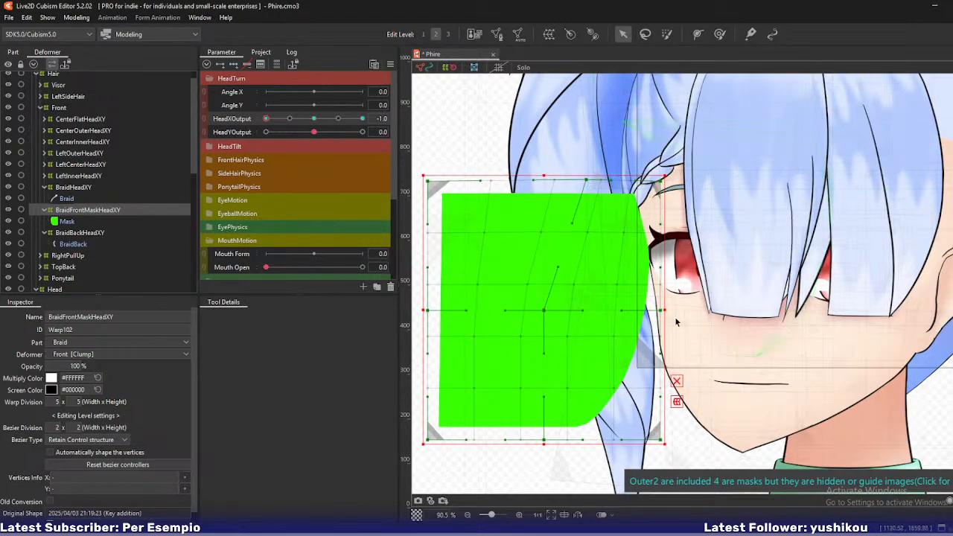
{"action": "left_click_drag", "start_coordinate": [661, 311], "coordinate": [659, 311]}
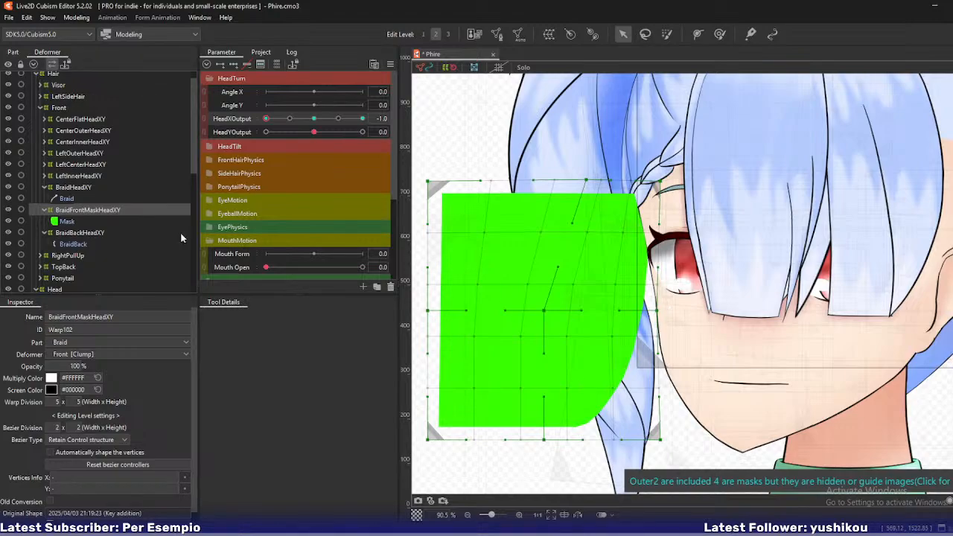
Set the Mask's opacity to 0% and inspect how the front braid is clipped beside the eye
{"action": "left_click", "coordinate": [79, 223]}
{"action": "left_click_drag", "start_coordinate": [67, 404], "coordinate": [52, 404]}
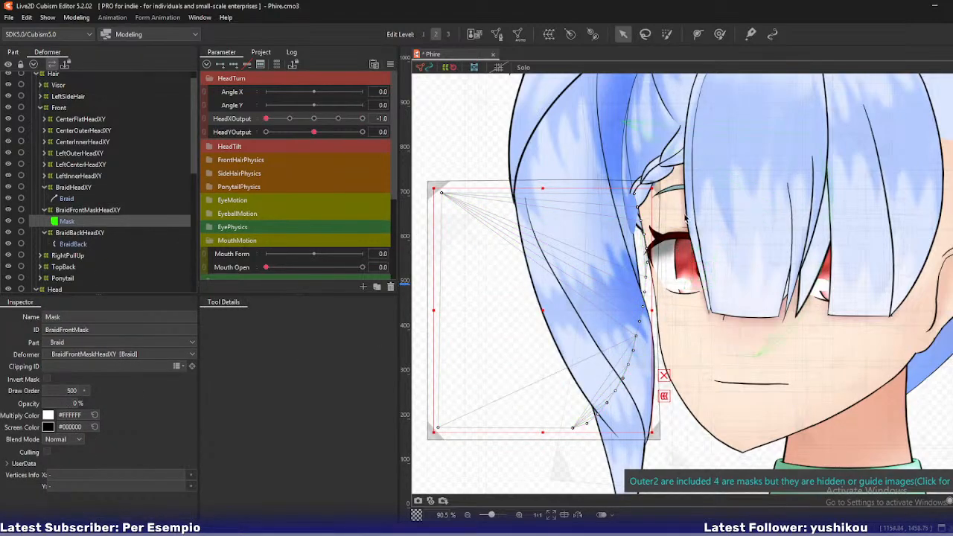
{"action": "scroll", "coordinate": [689, 246], "scroll_direction": "up", "scroll_amount": 3}
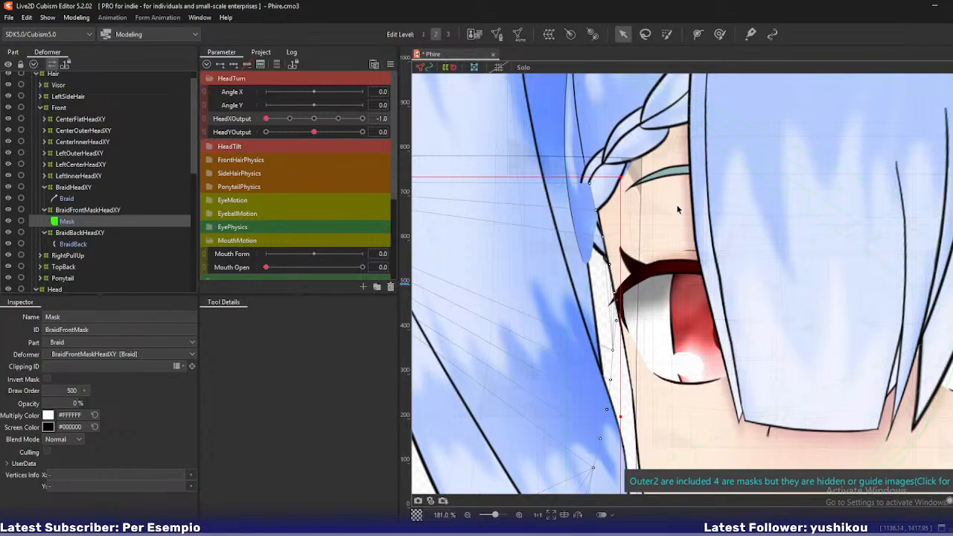
Move BraidBack together with its BraidBackHeadXY warp from the HairBehindHead part into the Braid part
{"action": "left_click", "coordinate": [74, 245]}
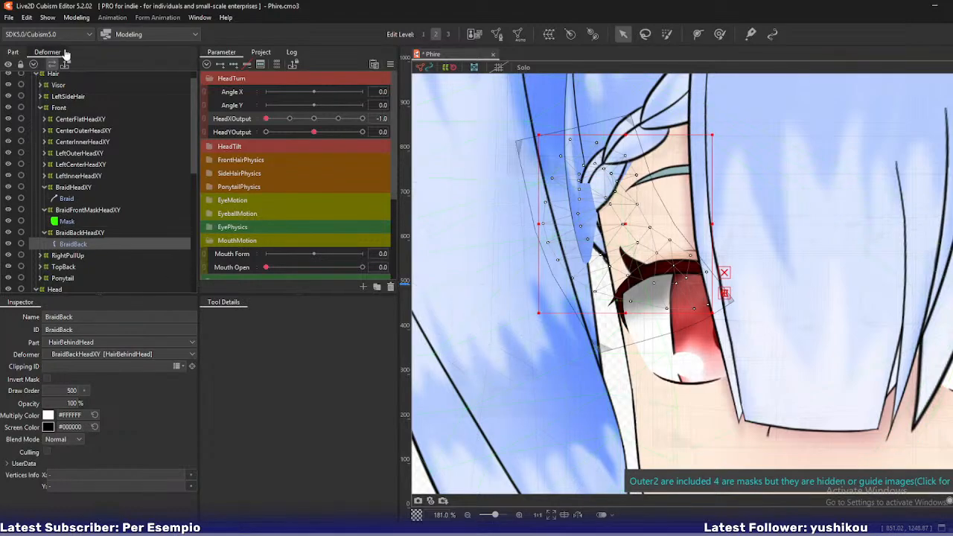
{"action": "left_click", "coordinate": [26, 55]}
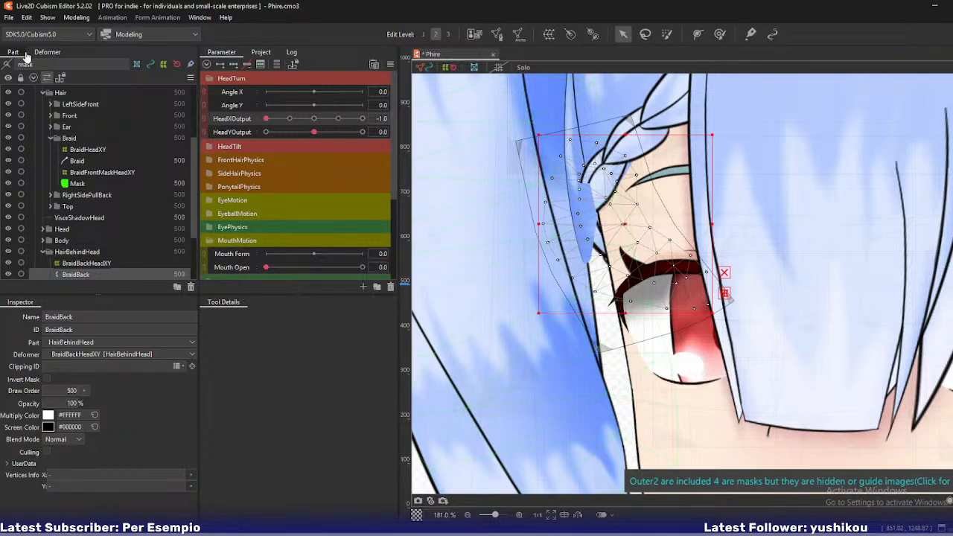
{"action": "left_click", "coordinate": [71, 263]}
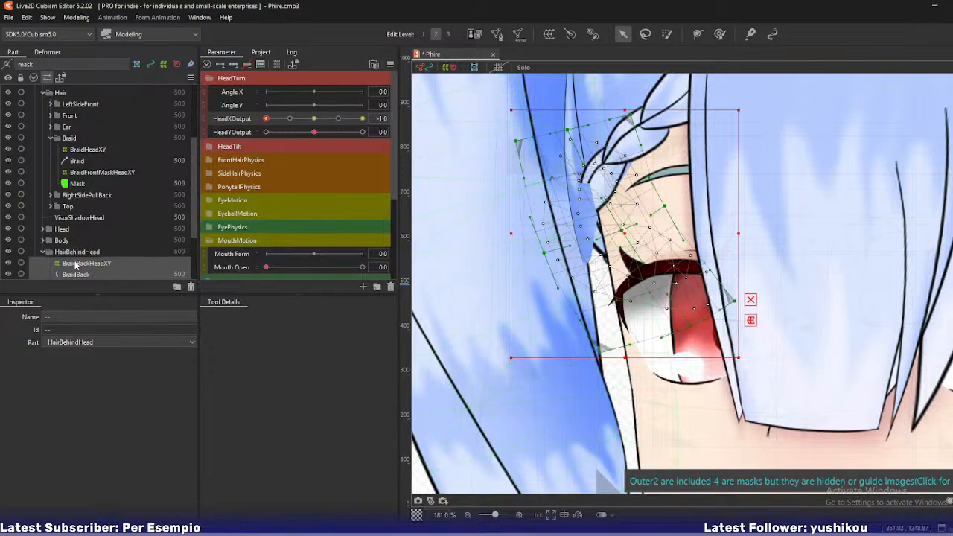
{"action": "left_click_drag", "start_coordinate": [75, 265], "coordinate": [77, 197]}
{"action": "left_click", "coordinate": [80, 206]}
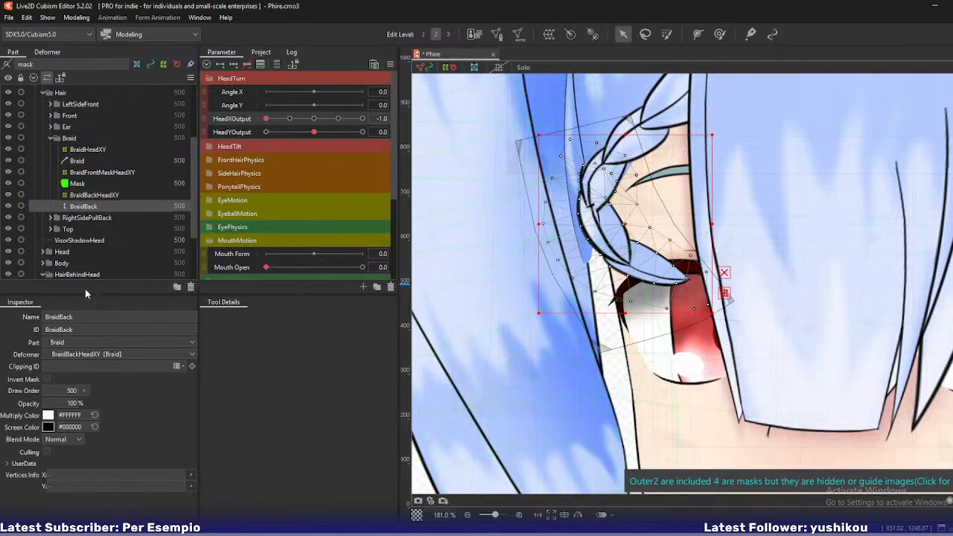
Clip BraidBack to HeadColour and HeadShape and invert its mask so it shows only outside the face
{"action": "scroll", "coordinate": [116, 227], "scroll_direction": "down", "scroll_amount": 2}
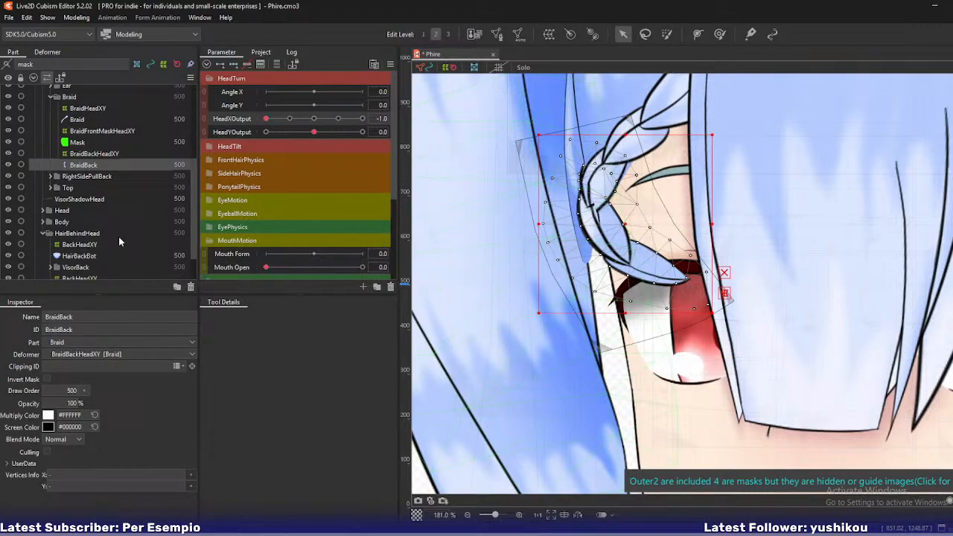
{"action": "left_click", "coordinate": [180, 368]}
{"action": "left_click_drag", "start_coordinate": [182, 182], "coordinate": [192, 235]}
{"action": "scroll", "coordinate": [192, 292], "scroll_direction": "up", "scroll_amount": 3}
{"action": "scroll", "coordinate": [149, 282], "scroll_direction": "down", "scroll_amount": 1}
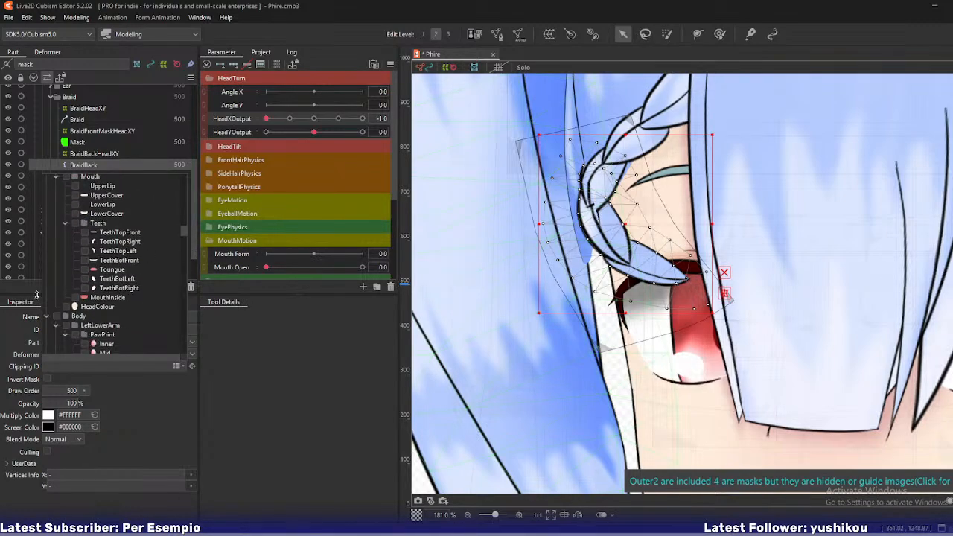
{"action": "left_click", "coordinate": [127, 307]}
{"action": "scroll", "coordinate": [127, 311], "scroll_direction": "up", "scroll_amount": 2}
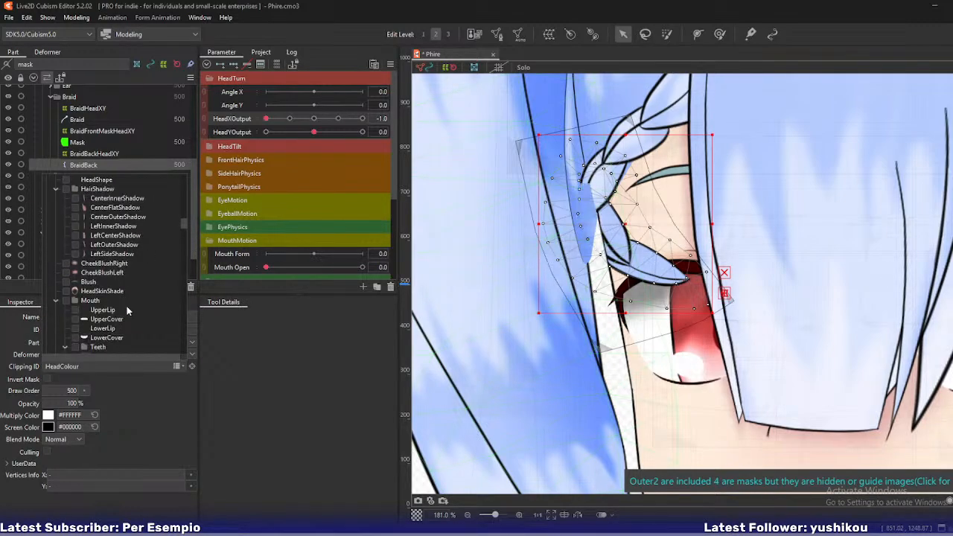
{"action": "scroll", "coordinate": [127, 311], "scroll_direction": "up", "scroll_amount": 9}
{"action": "left_click", "coordinate": [67, 263]}
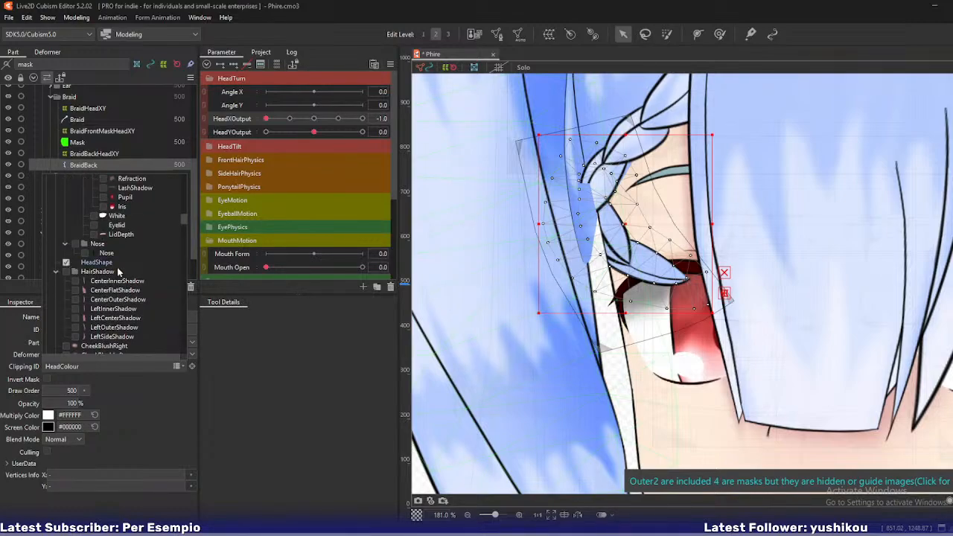
{"action": "left_click", "coordinate": [327, 361]}
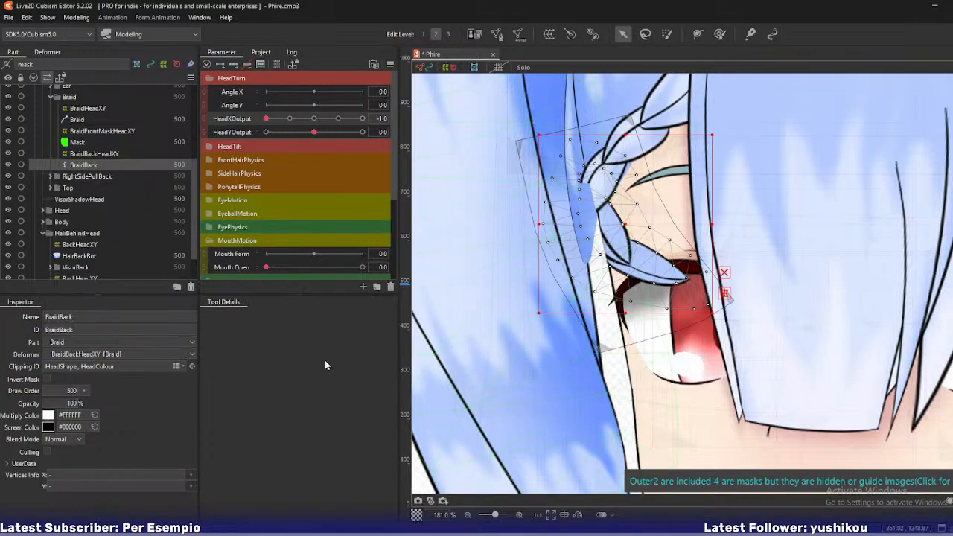
{"action": "left_click", "coordinate": [48, 379]}
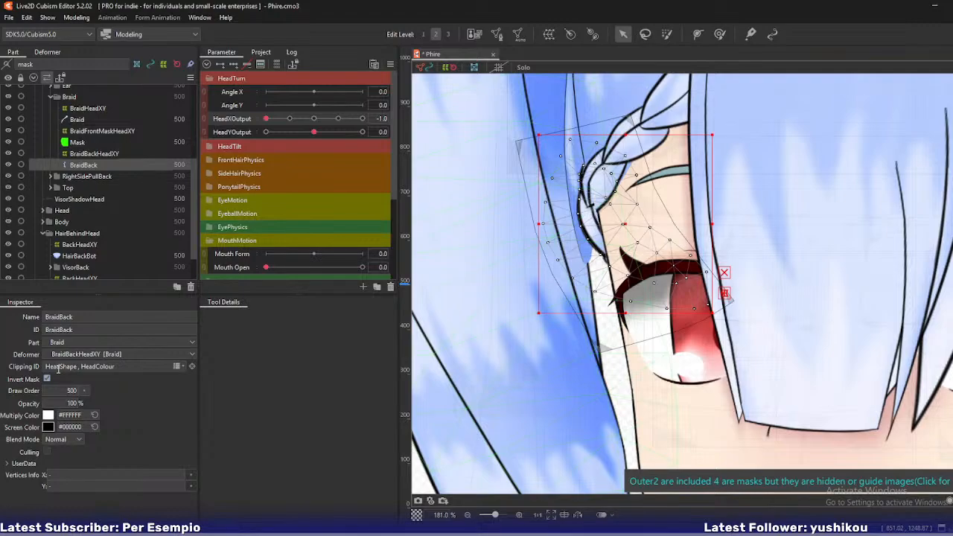
Nudge the upper-edge middle and centre control points of BraidBackHeadXY slightly outward at HeadXOutput -1.0
{"action": "left_click", "coordinate": [86, 155]}
{"action": "scroll", "coordinate": [584, 141], "scroll_direction": "up", "scroll_amount": 2}
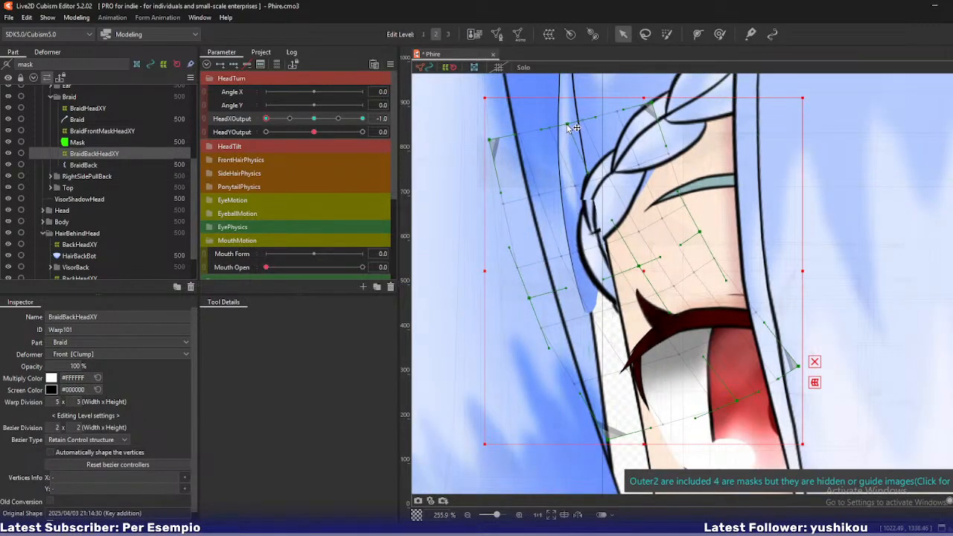
{"action": "left_click_drag", "start_coordinate": [562, 126], "coordinate": [564, 128]}
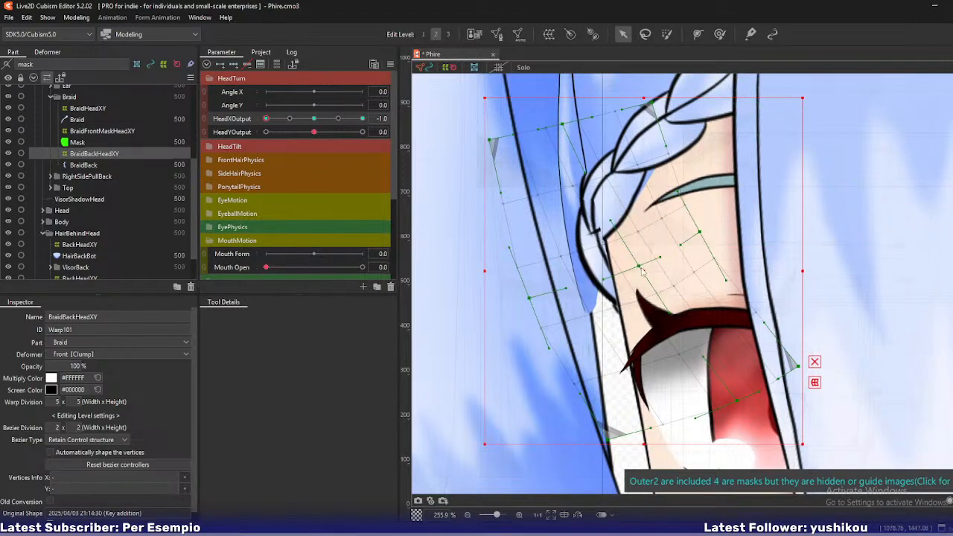
{"action": "left_click_drag", "start_coordinate": [642, 268], "coordinate": [640, 266]}
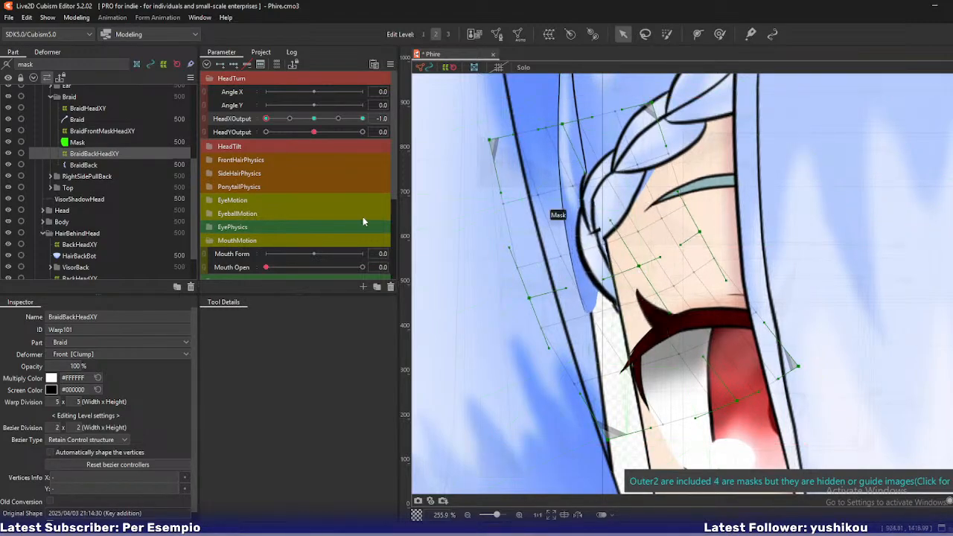
Pull the upper face-side corner of BraidFrontMaskHeadXY down toward the eye to uncover more of the front braid
{"action": "left_click", "coordinate": [94, 132]}
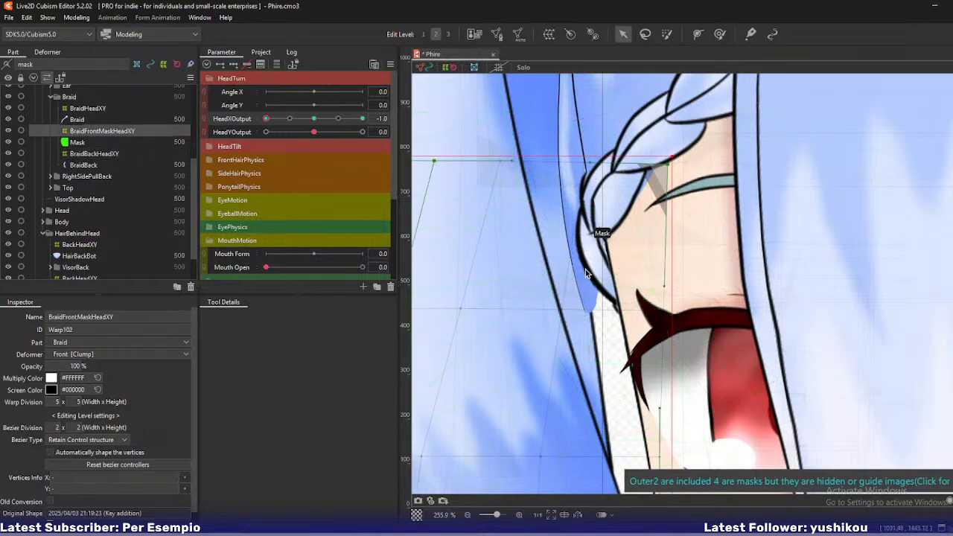
{"action": "left_click_drag", "start_coordinate": [668, 180], "coordinate": [687, 234]}
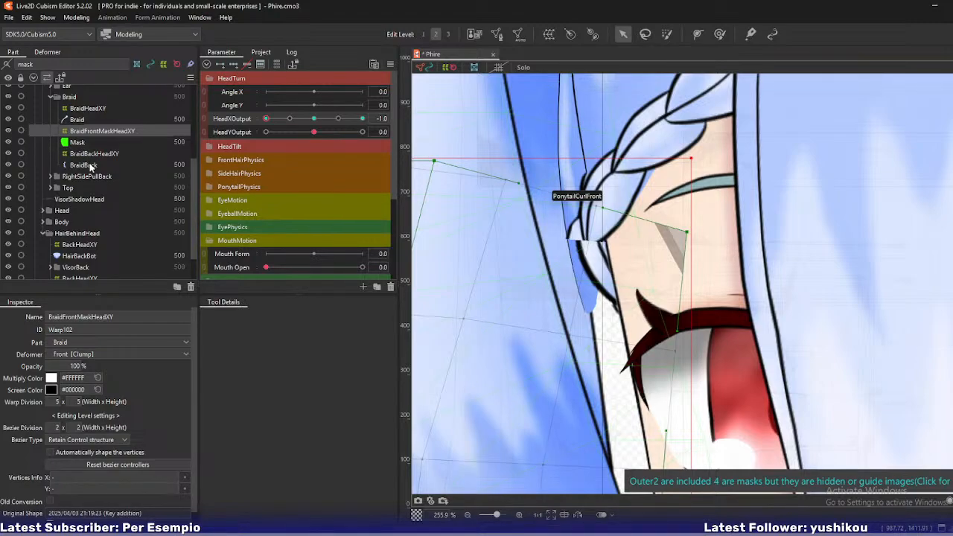
Bend BraidBackHeadXY through its upper-edge, outer-edge and centre points to line the back braid up with the front braid's cut end
{"action": "left_click", "coordinate": [89, 165]}
{"action": "left_click", "coordinate": [91, 154]}
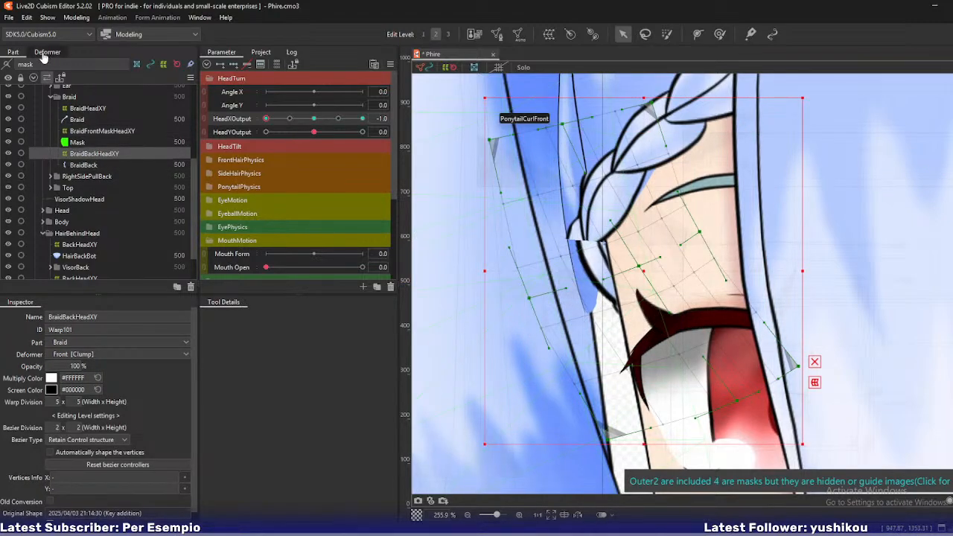
{"action": "left_click", "coordinate": [43, 55]}
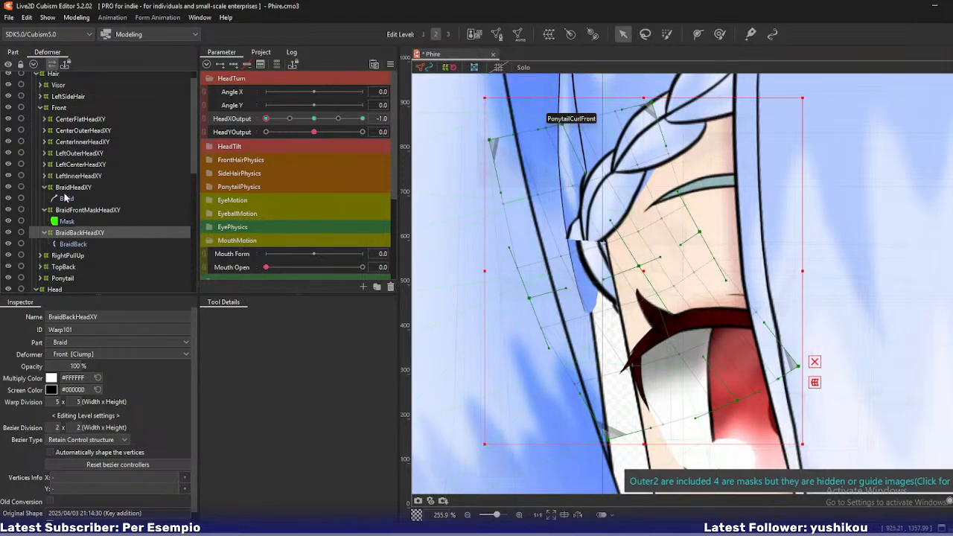
{"action": "left_click_drag", "start_coordinate": [563, 124], "coordinate": [580, 119]}
{"action": "key", "text": "ctrl+z"}
{"action": "left_click_drag", "start_coordinate": [535, 301], "coordinate": [503, 298]}
{"action": "left_click_drag", "start_coordinate": [565, 128], "coordinate": [581, 128]}
{"action": "left_click_drag", "start_coordinate": [639, 267], "coordinate": [630, 268]}
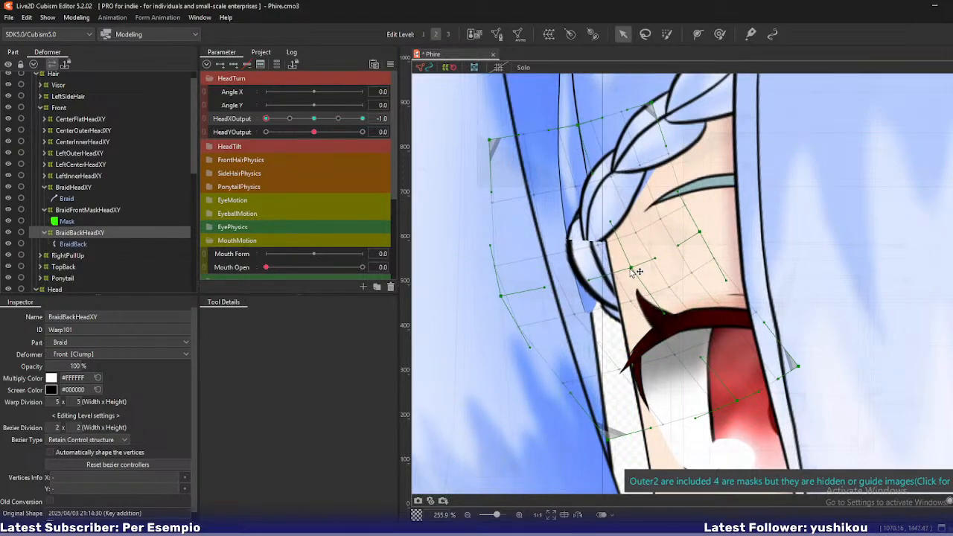
{"action": "left_click_drag", "start_coordinate": [577, 126], "coordinate": [596, 128]}
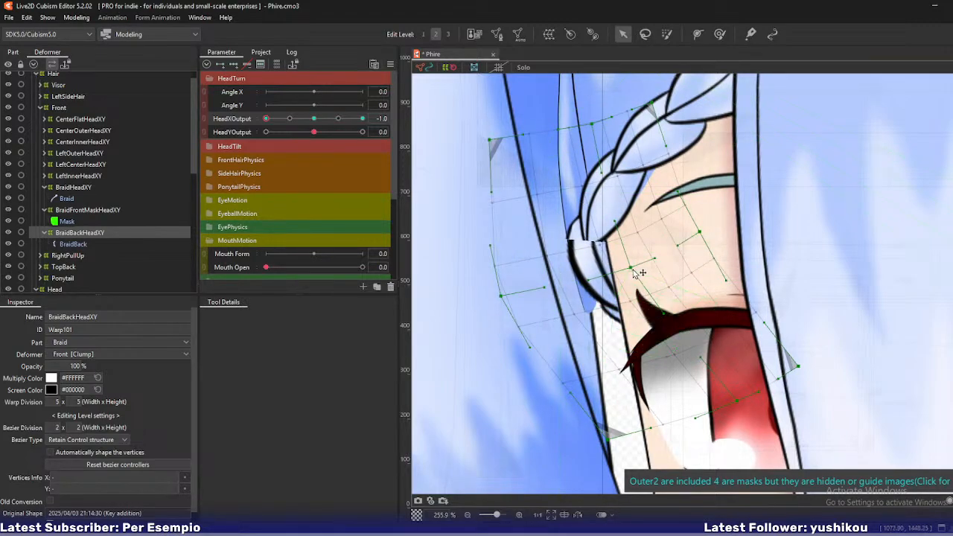
{"action": "left_click_drag", "start_coordinate": [630, 267], "coordinate": [605, 267]}
{"action": "left_click_drag", "start_coordinate": [501, 296], "coordinate": [526, 295]}
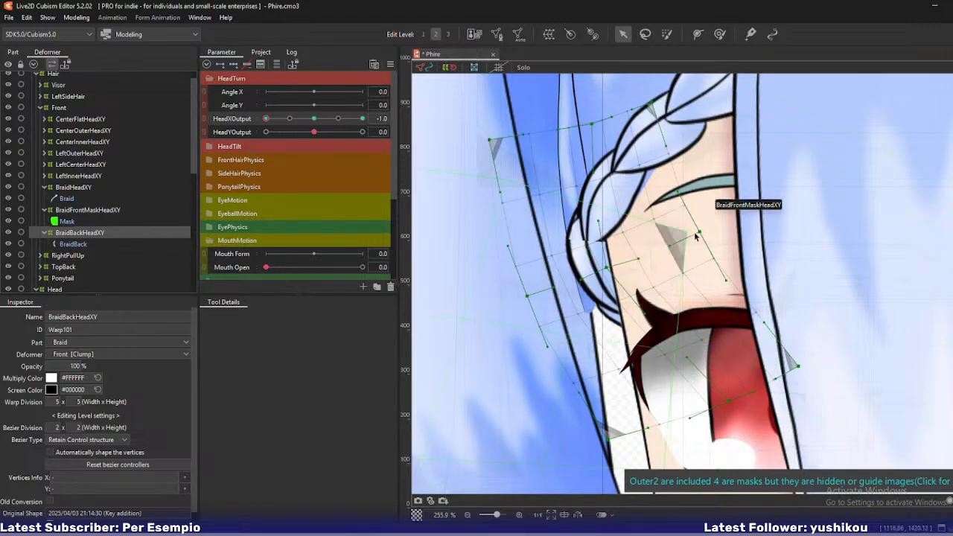
Refine BraidBackHeadXY by pulling its face-side point and upper outer corner inward and adjusting the upper-edge and centre handles at the braid seam
{"action": "left_click_drag", "start_coordinate": [699, 233], "coordinate": [665, 232]}
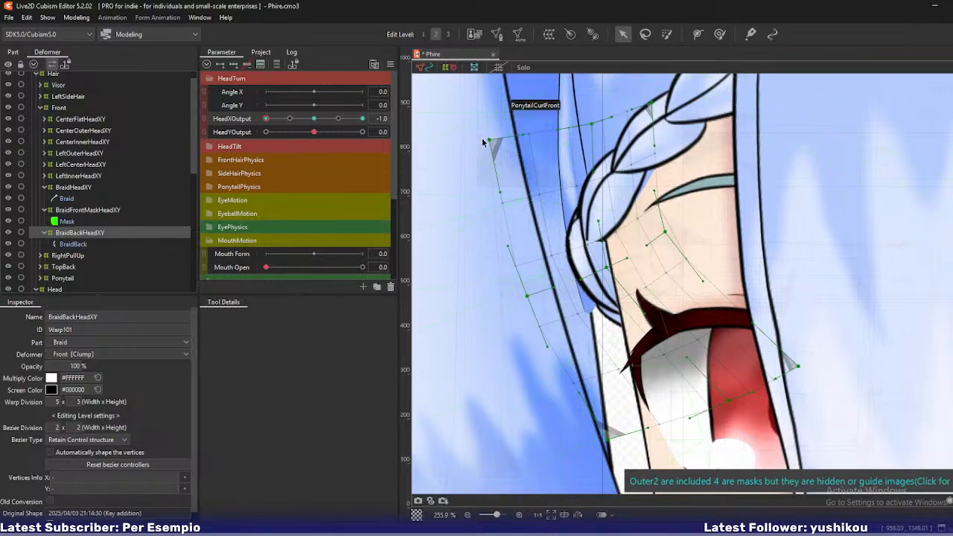
{"action": "left_click_drag", "start_coordinate": [489, 139], "coordinate": [506, 140]}
{"action": "left_click_drag", "start_coordinate": [591, 125], "coordinate": [573, 125]}
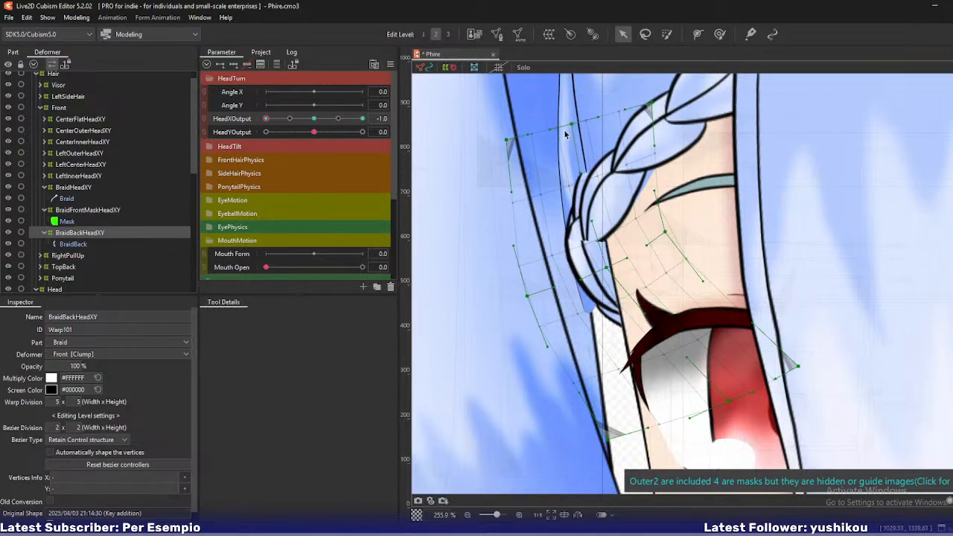
{"action": "left_click_drag", "start_coordinate": [507, 140], "coordinate": [520, 140]}
{"action": "left_click_drag", "start_coordinate": [573, 127], "coordinate": [592, 123]}
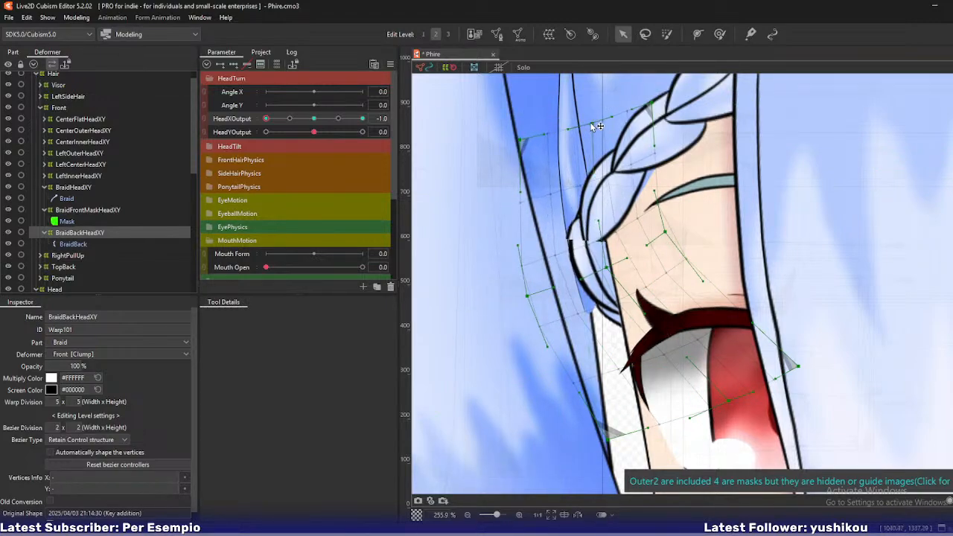
{"action": "left_click_drag", "start_coordinate": [643, 313], "coordinate": [639, 315]}
{"action": "left_click_drag", "start_coordinate": [581, 279], "coordinate": [575, 280]}
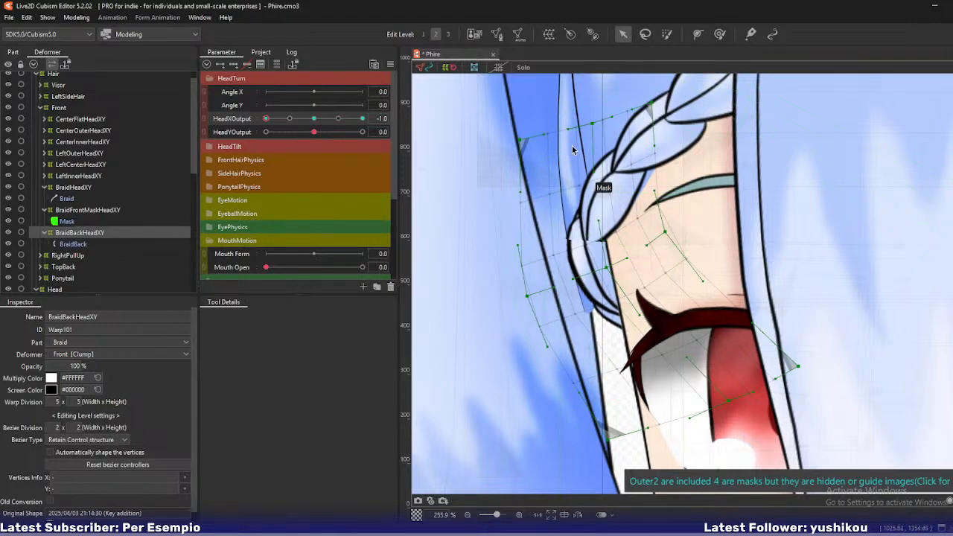
{"action": "left_click_drag", "start_coordinate": [599, 223], "coordinate": [606, 222]}
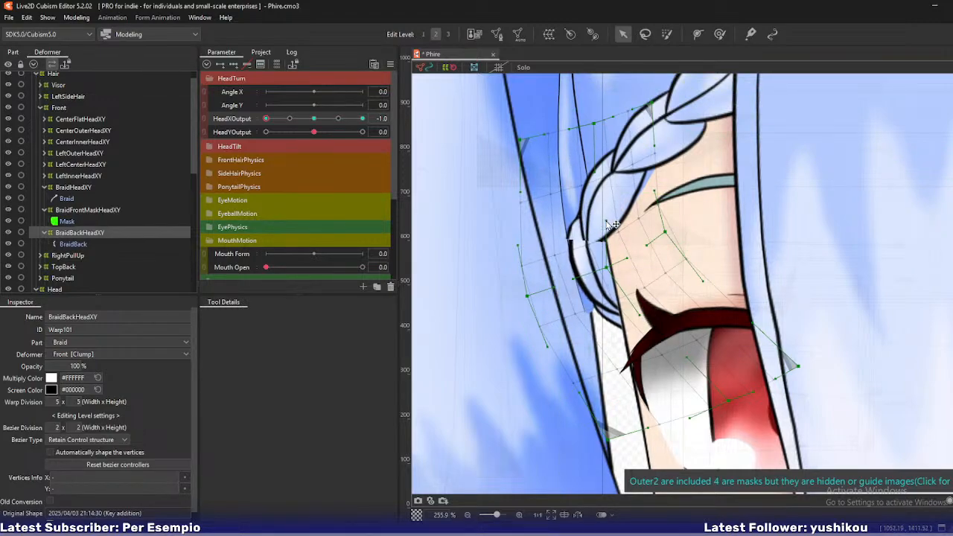
{"action": "key", "text": "ctrl+z"}
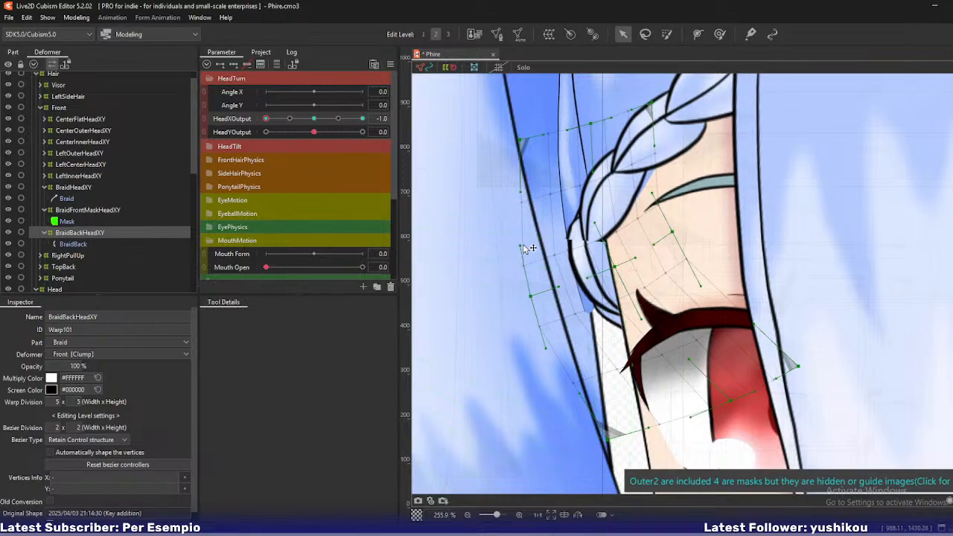
Shift the lower handle of BraidHeadXY's outer-edge middle point inward to fit the front braid's outline to the back braid
{"action": "left_click", "coordinate": [75, 187]}
{"action": "left_click_drag", "start_coordinate": [492, 195], "coordinate": [497, 195]}
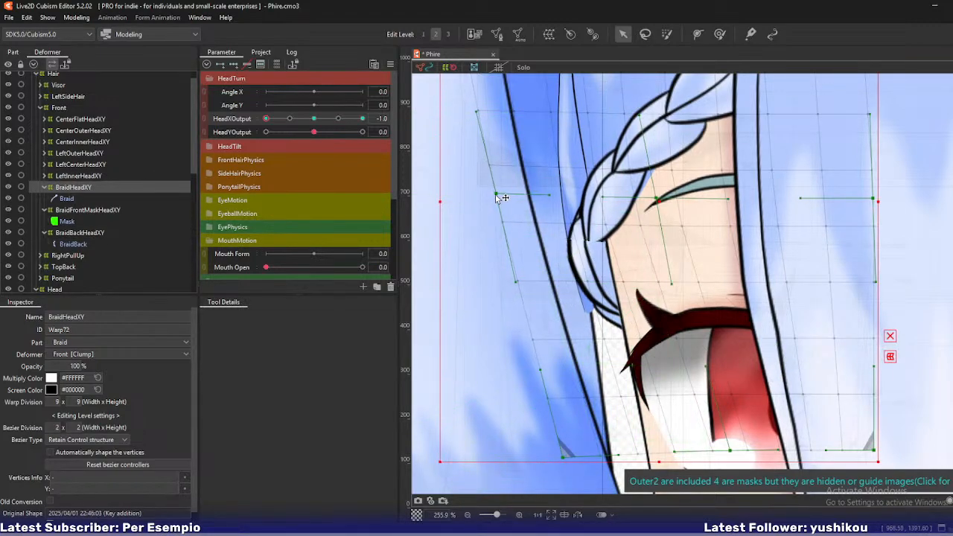
{"action": "key", "text": "ctrl+z"}
{"action": "left_click_drag", "start_coordinate": [515, 284], "coordinate": [530, 288]}
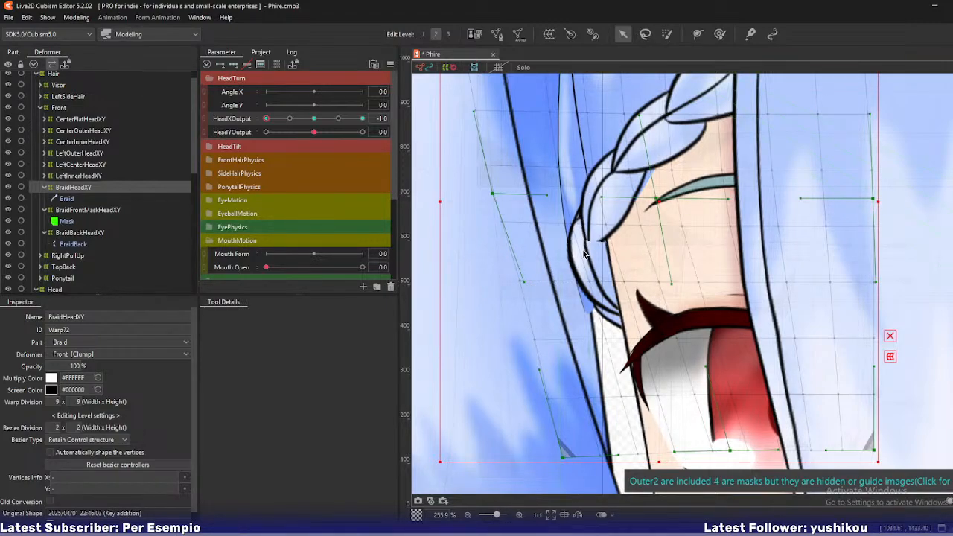
Lower the upper face-side corner of BraidFrontMaskHeadXY slightly and check the blend between the front and back braids
{"action": "left_click", "coordinate": [72, 213]}
{"action": "left_click_drag", "start_coordinate": [700, 237], "coordinate": [692, 243]}
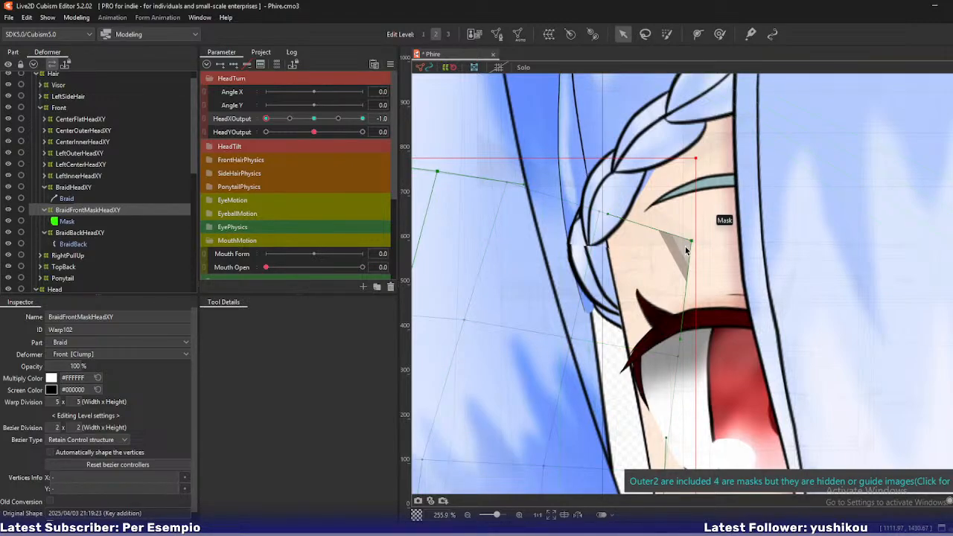
{"action": "scroll", "coordinate": [685, 246], "scroll_direction": "down", "scroll_amount": 4}
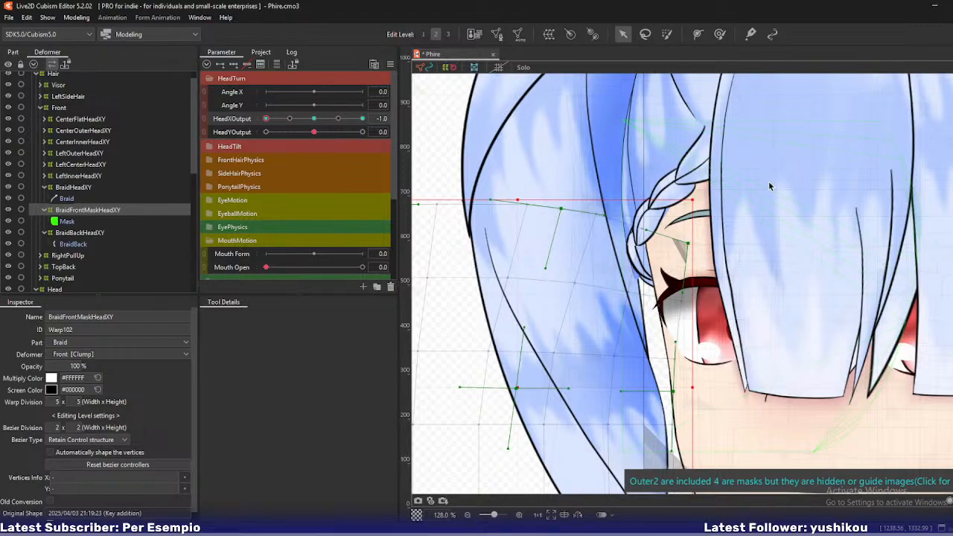
{"action": "scroll", "coordinate": [613, 205], "scroll_direction": "up", "scroll_amount": 3}
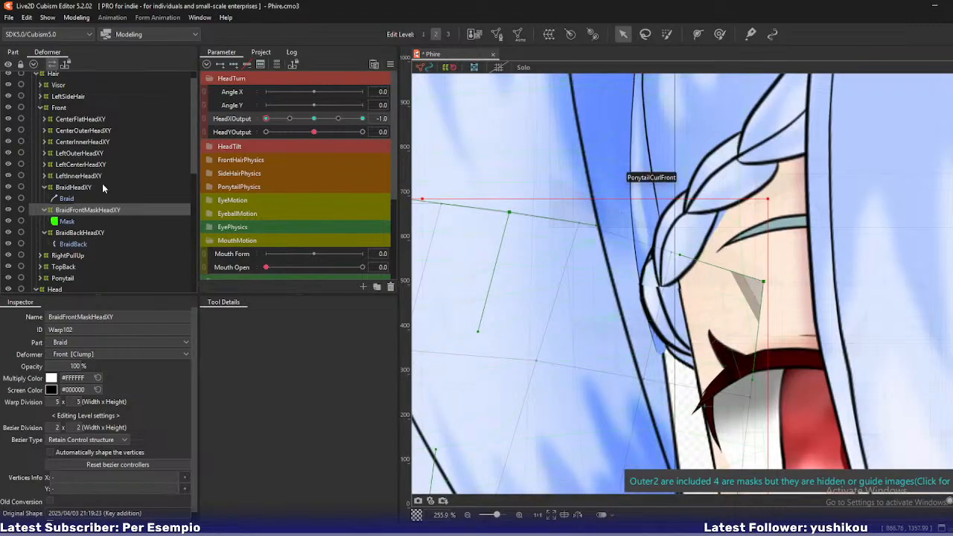
Adjust the lower handle of BraidHeadXY's centre control point to smooth the front braid's end beside the face
{"action": "left_click", "coordinate": [80, 187]}
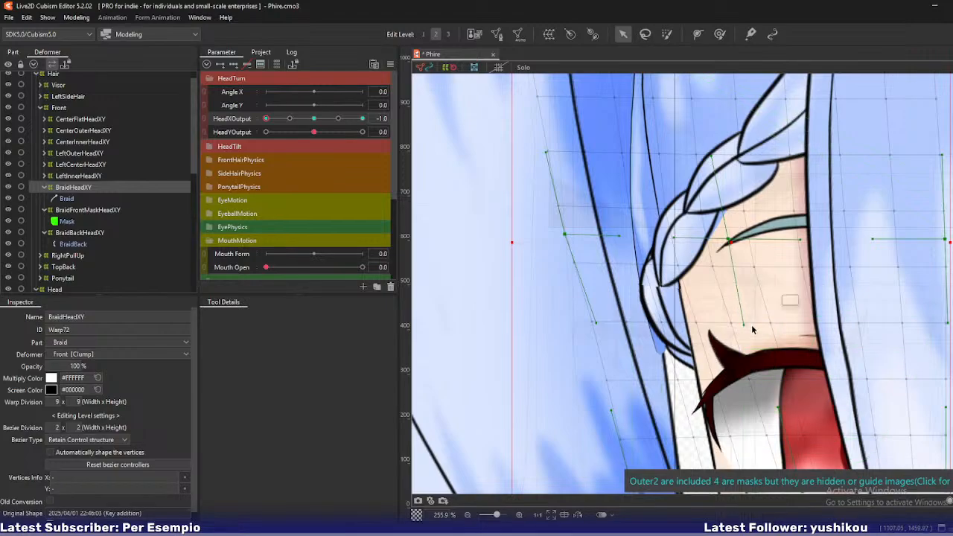
{"action": "left_click_drag", "start_coordinate": [752, 326], "coordinate": [742, 317]}
{"action": "scroll", "coordinate": [668, 283], "scroll_direction": "down", "scroll_amount": 2}
{"action": "scroll", "coordinate": [669, 283], "scroll_direction": "down", "scroll_amount": 2}
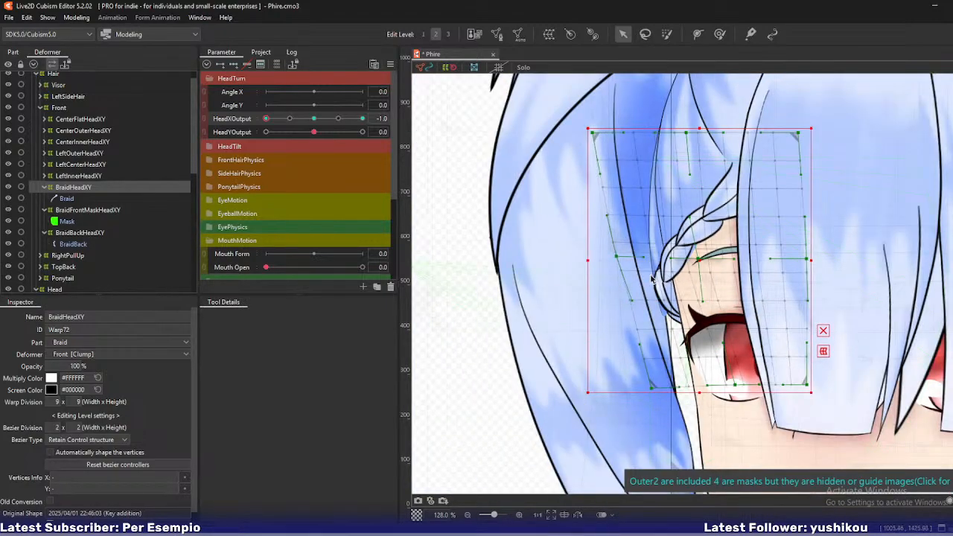
Set BraidBack's opacity to 0%
{"action": "left_click", "coordinate": [73, 243]}
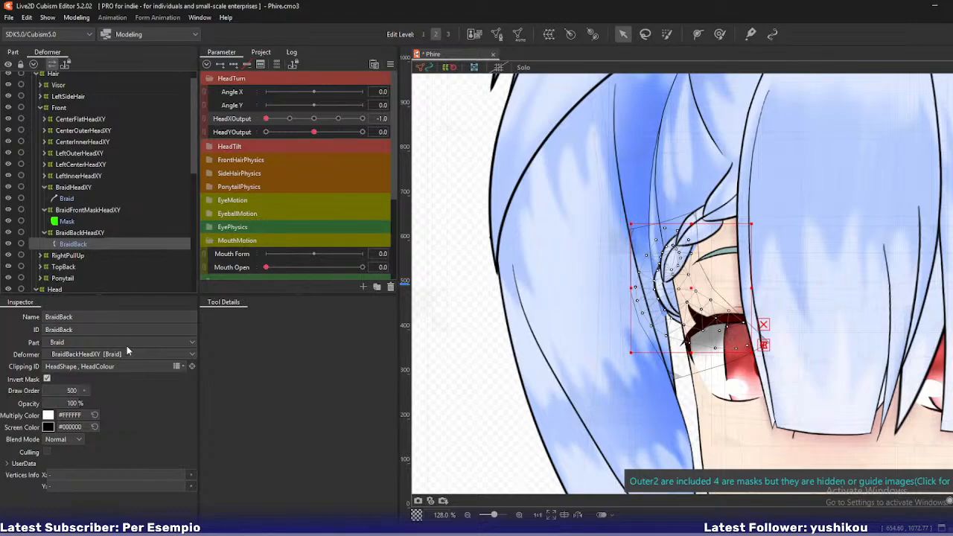
{"action": "left_click_drag", "start_coordinate": [72, 402], "coordinate": [2, 403]}
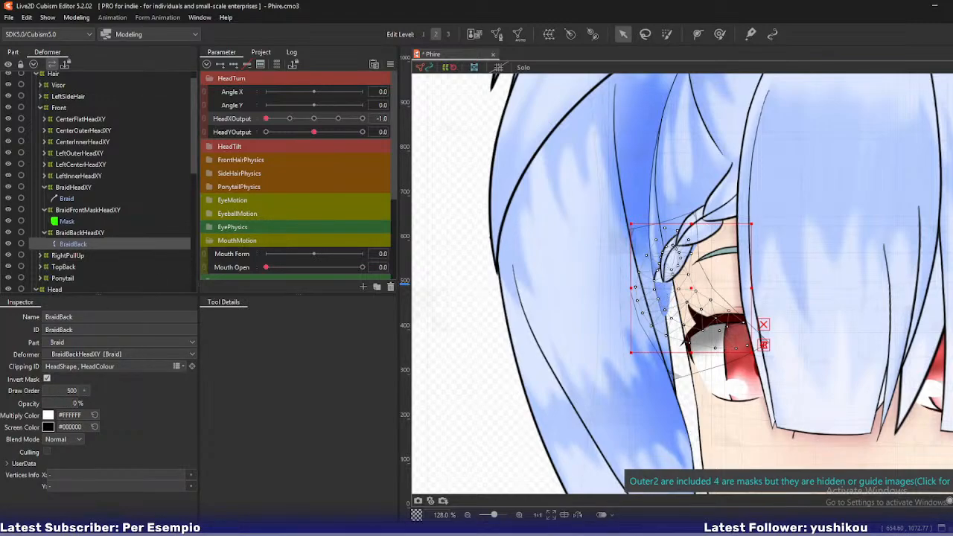
Hide the front braid's Mask and export the model's current pose as a PNG at 100% magnification, named Phire.png, in the Model folder
{"action": "left_click", "coordinate": [52, 222]}
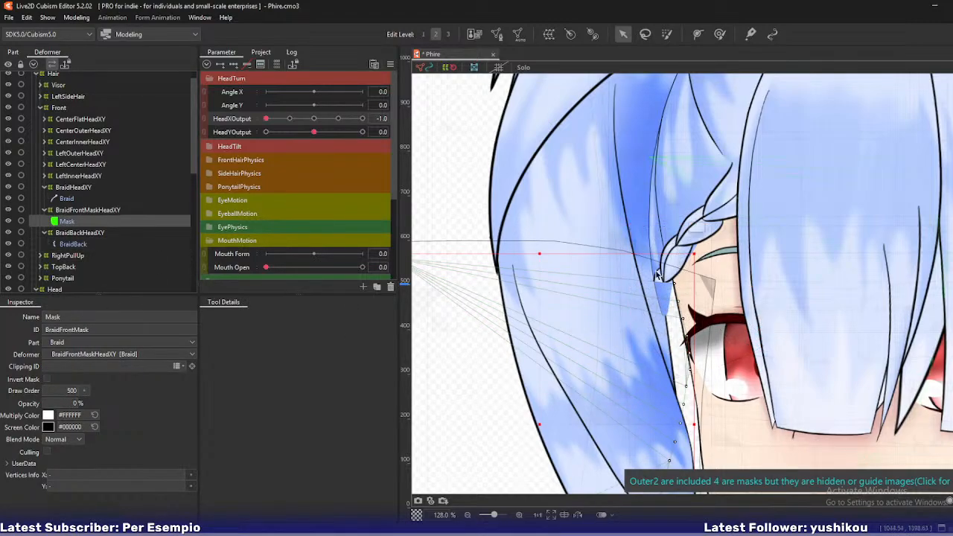
{"action": "left_click", "coordinate": [8, 221]}
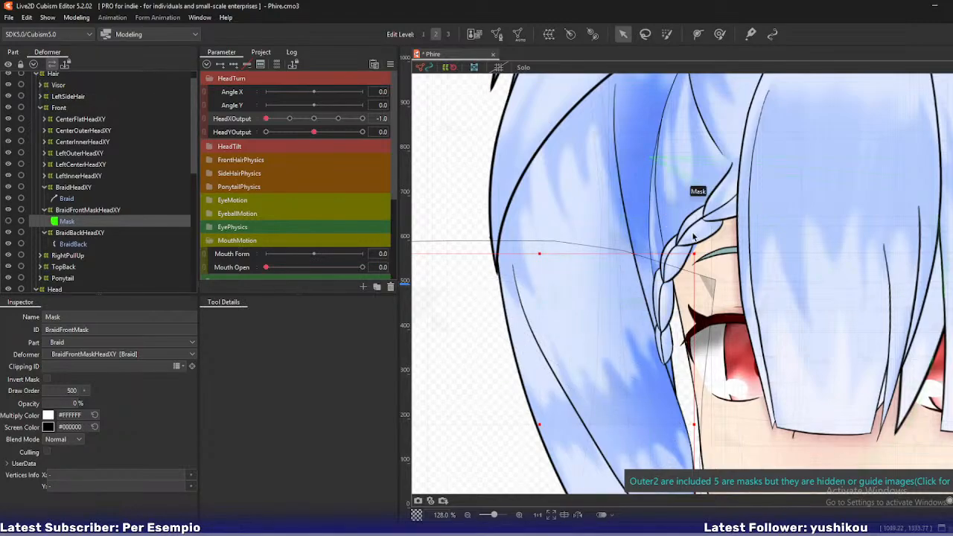
{"action": "left_click", "coordinate": [9, 18]}
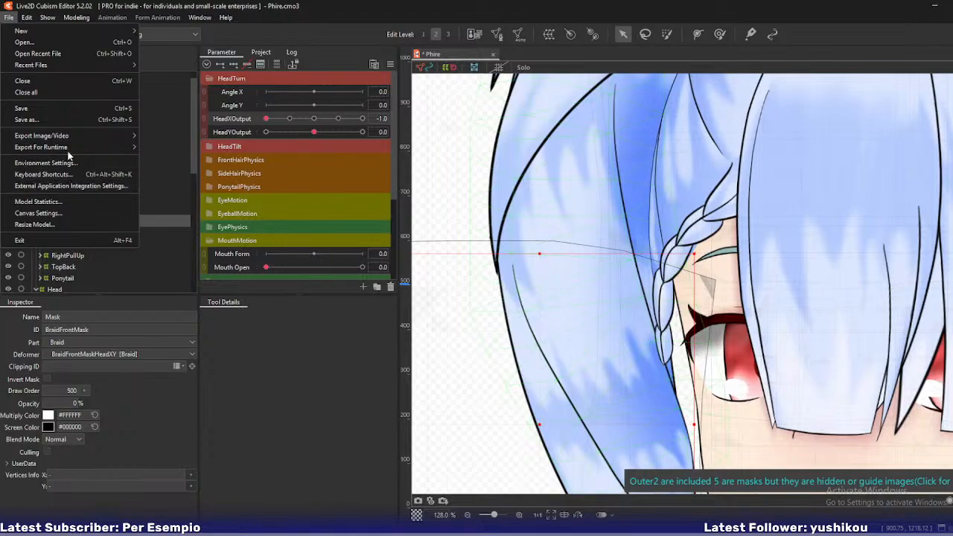
{"action": "mouse_move", "coordinate": [75, 137]}
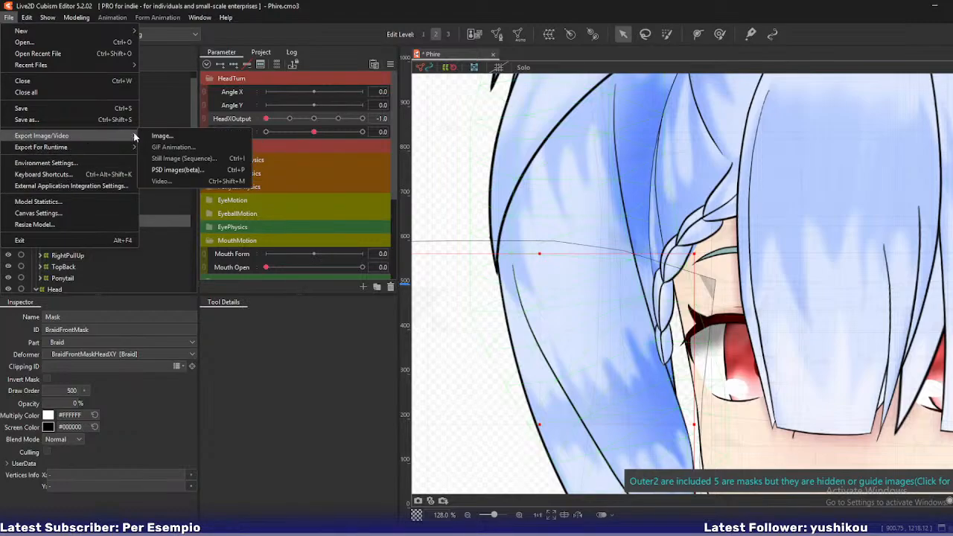
{"action": "left_click", "coordinate": [175, 136]}
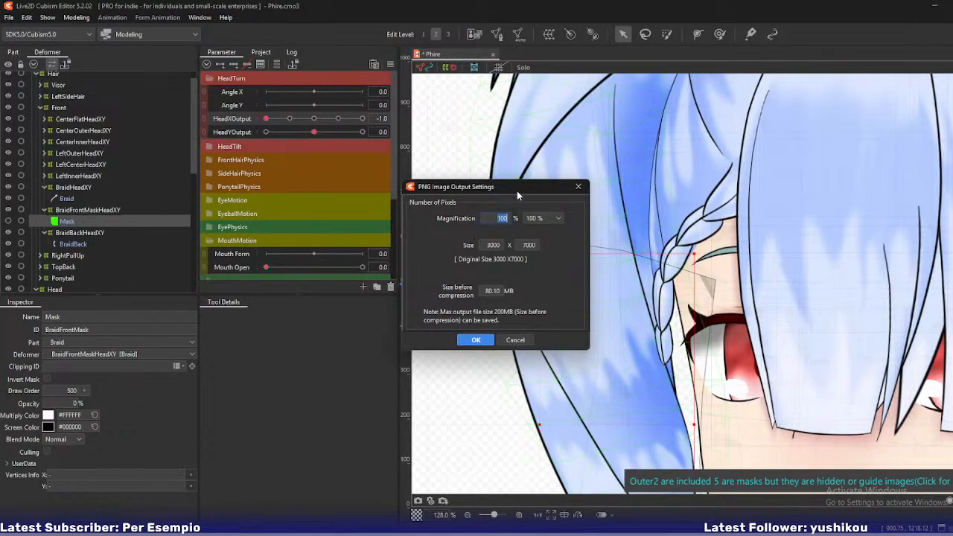
{"action": "left_click", "coordinate": [472, 342]}
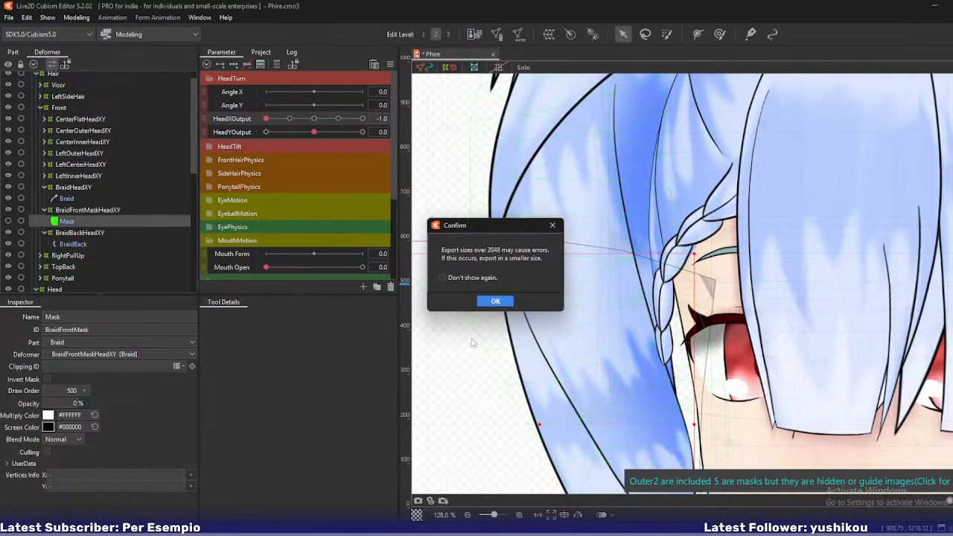
{"action": "left_click", "coordinate": [485, 302]}
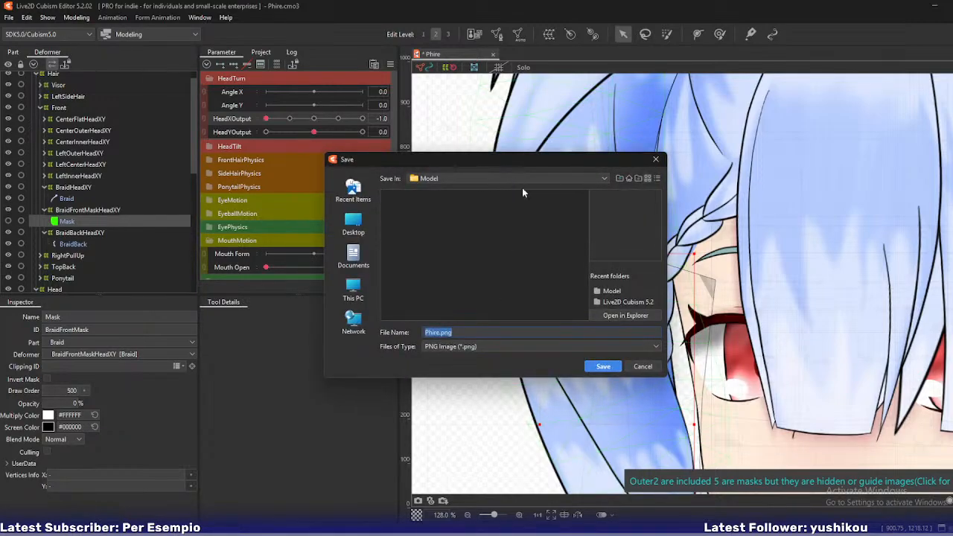
{"action": "left_click", "coordinate": [602, 368]}
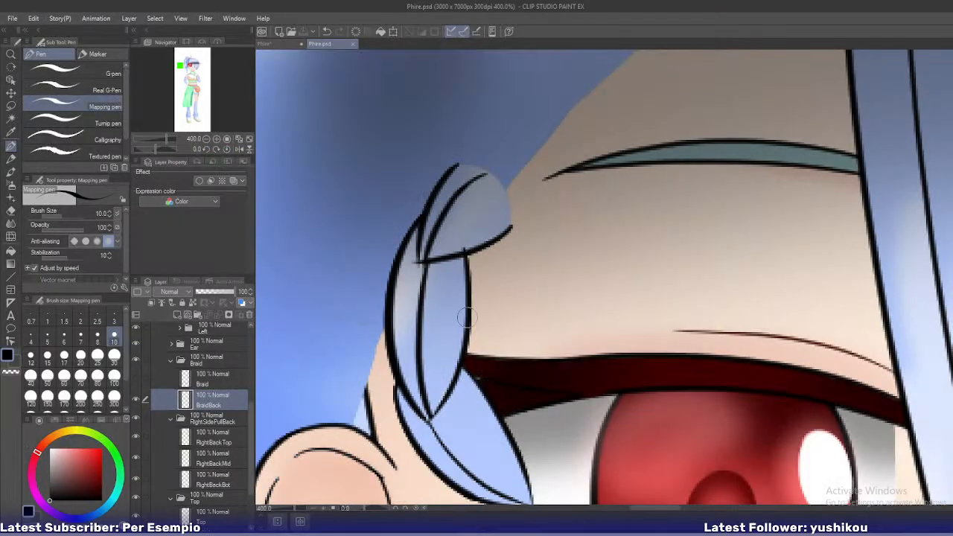
Switch to Clip Studio Paint and paste the exported Phire.png image into the main Phire drawing as a layer above the Palette folder
{"action": "scroll", "coordinate": [603, 275], "scroll_direction": "down", "scroll_amount": 10}
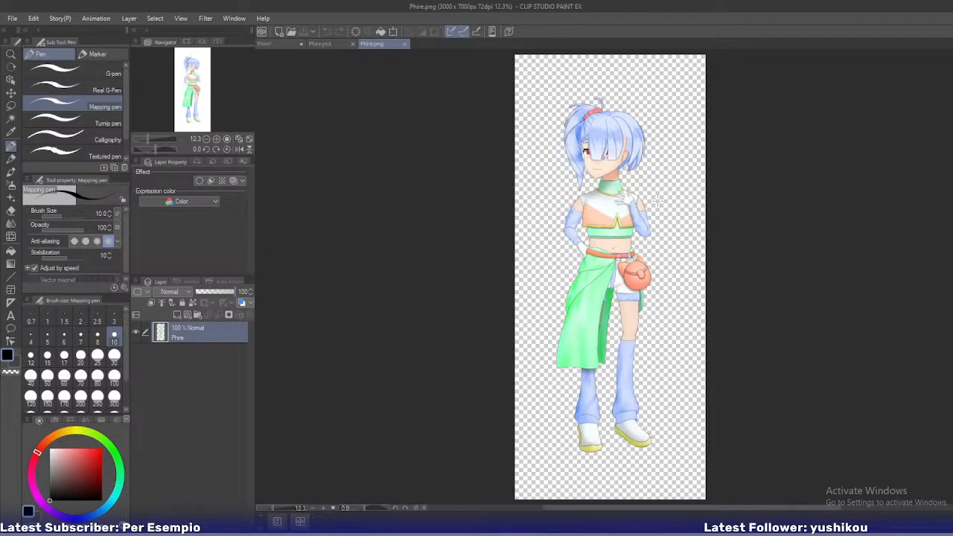
{"action": "scroll", "coordinate": [657, 201], "scroll_direction": "up", "scroll_amount": 1}
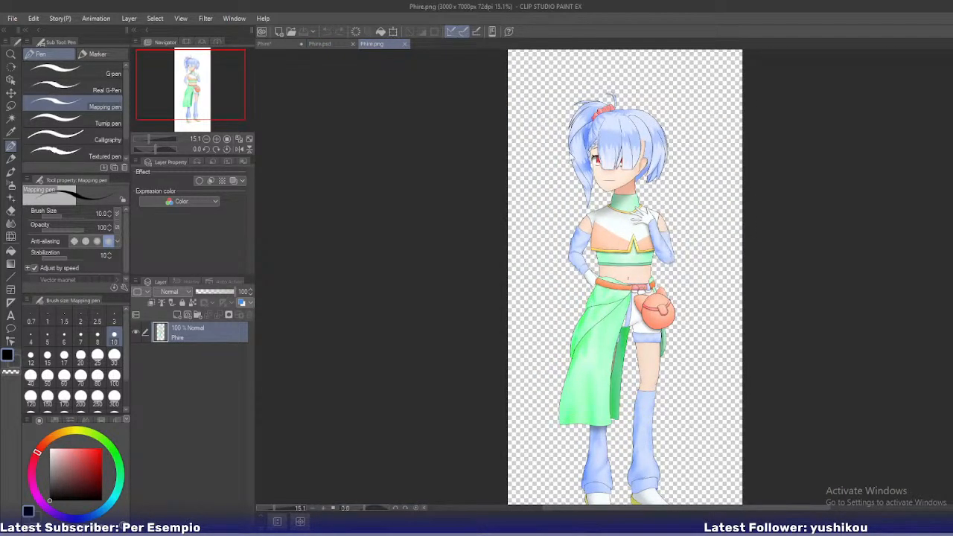
{"action": "left_click", "coordinate": [318, 44]}
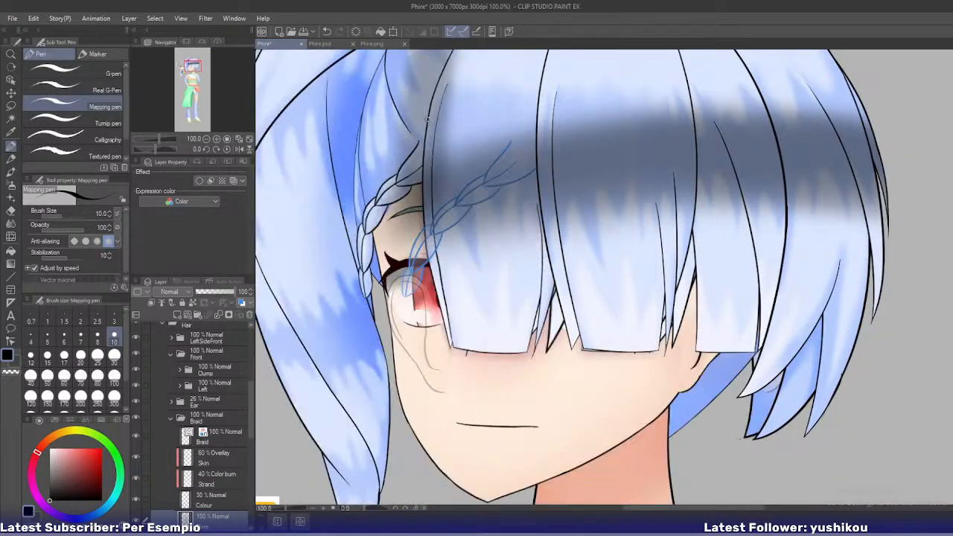
{"action": "scroll", "coordinate": [427, 119], "scroll_direction": "down", "scroll_amount": 3}
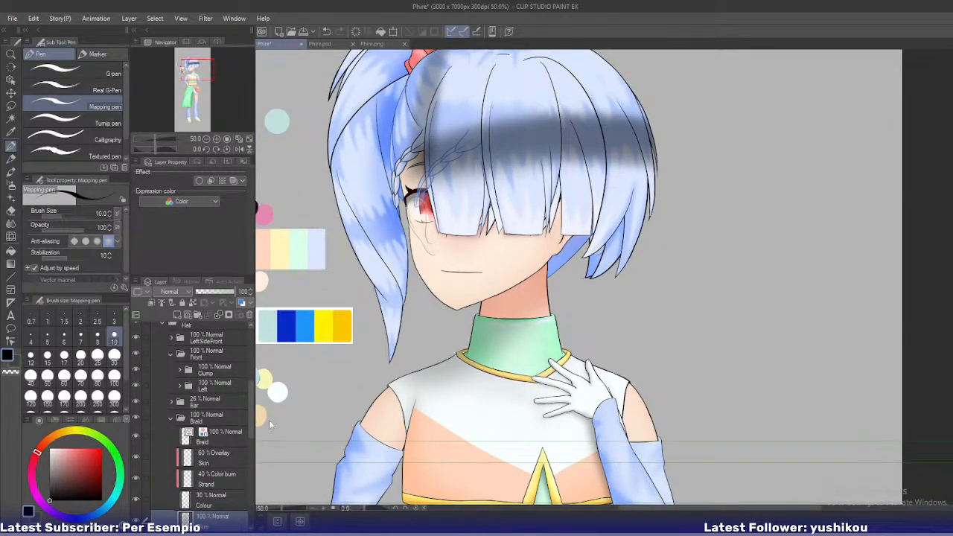
{"action": "scroll", "coordinate": [235, 428], "scroll_direction": "up", "scroll_amount": 5}
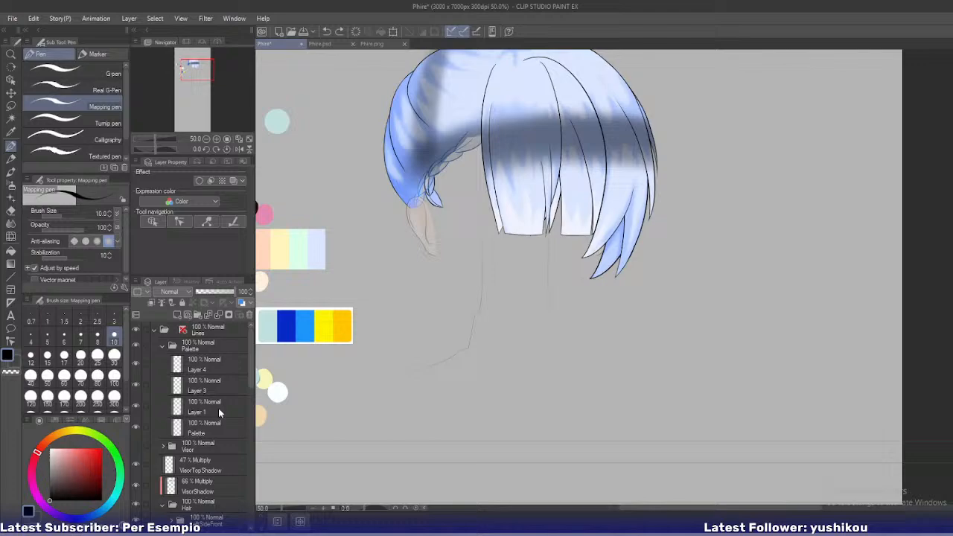
{"action": "left_click", "coordinate": [203, 344]}
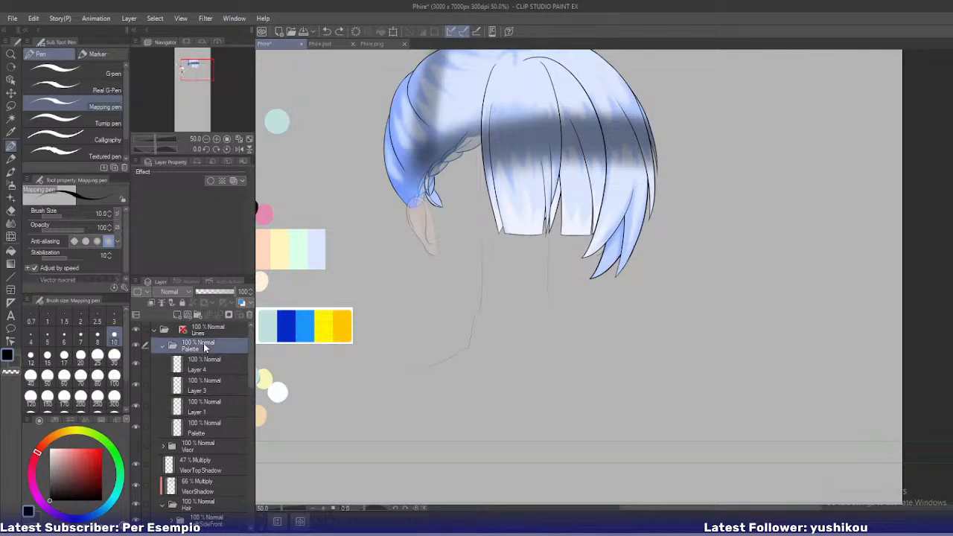
{"action": "left_click", "coordinate": [202, 447]}
{"action": "left_click", "coordinate": [207, 352]}
{"action": "key", "text": "ctrl+v"}
{"action": "left_click_drag", "start_coordinate": [201, 369], "coordinate": [201, 345]}
Place the pasted Phire layer in a new folder named Ref
{"action": "right_click", "coordinate": [196, 347]}
{"action": "left_click", "coordinate": [251, 143]}
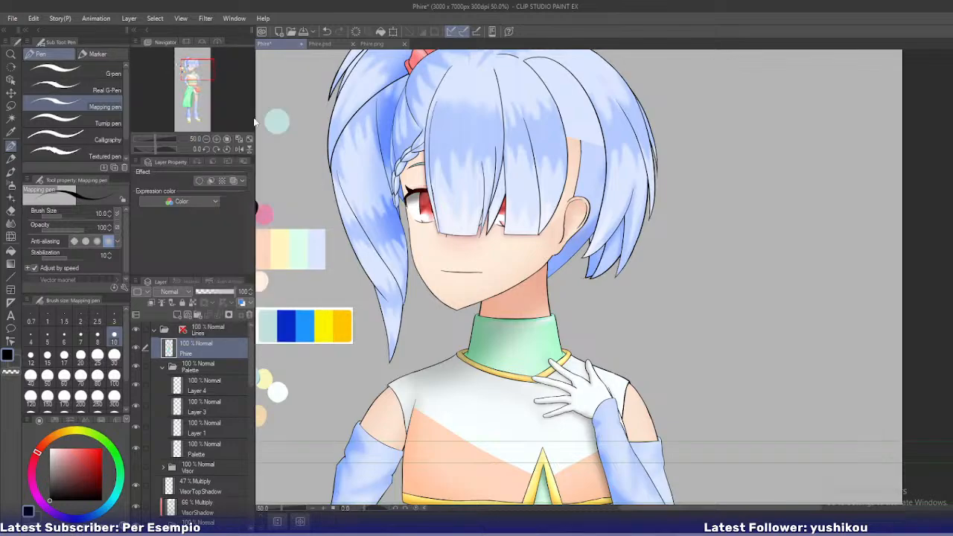
{"action": "double_click", "coordinate": [196, 347]}
{"action": "type", "text": "Ref"}
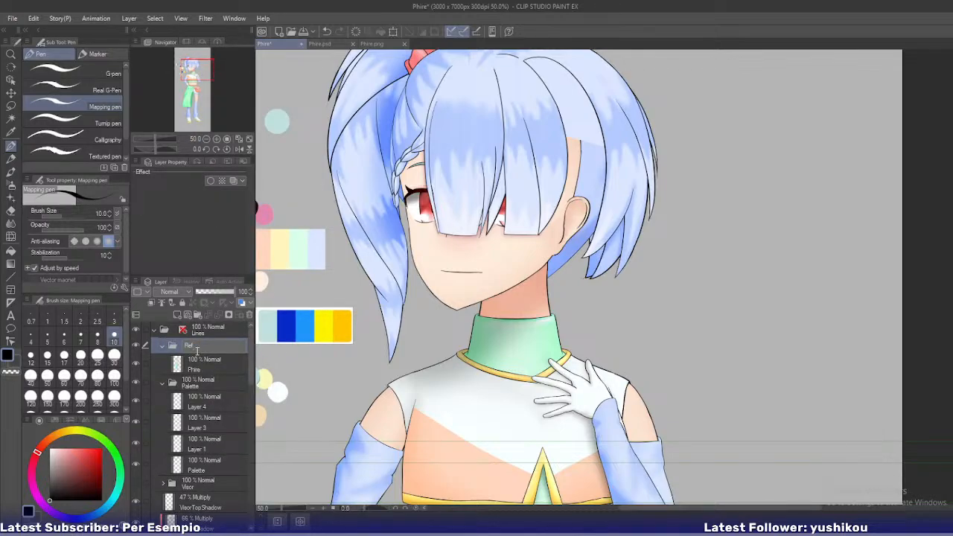
{"action": "key", "text": "super+space"}
{"action": "key", "text": "Return"}
Set the opacity of the Phire layer in the Ref folder to 39%
{"action": "left_click", "coordinate": [197, 357]}
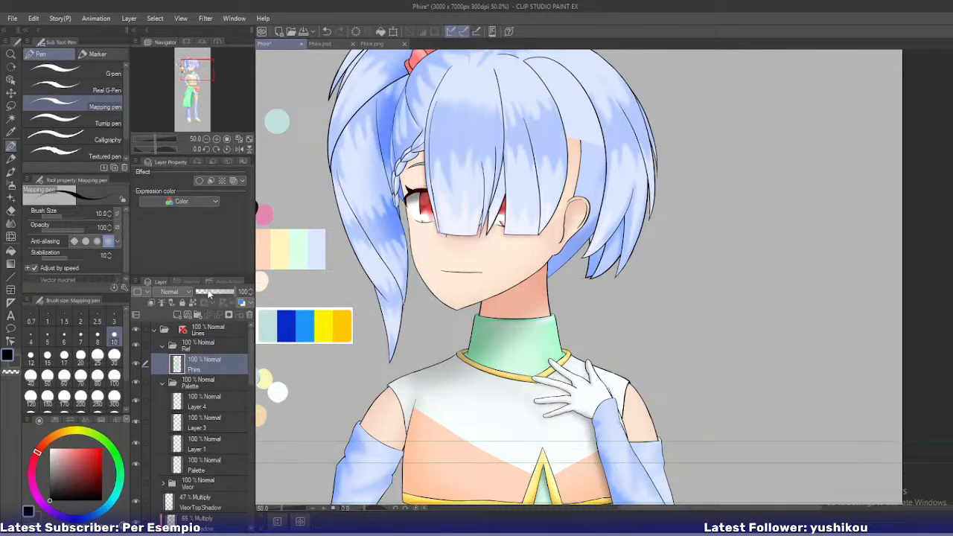
{"action": "left_click", "coordinate": [208, 292]}
{"action": "left_click", "coordinate": [211, 293]}
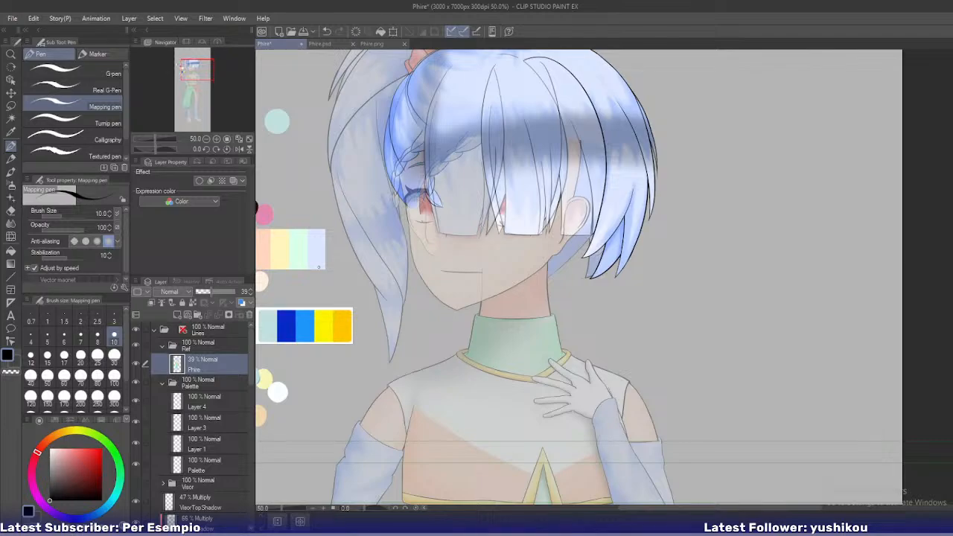
{"action": "scroll", "coordinate": [334, 369], "scroll_direction": "down", "scroll_amount": 1}
{"action": "scroll", "coordinate": [184, 402], "scroll_direction": "down", "scroll_amount": 5}
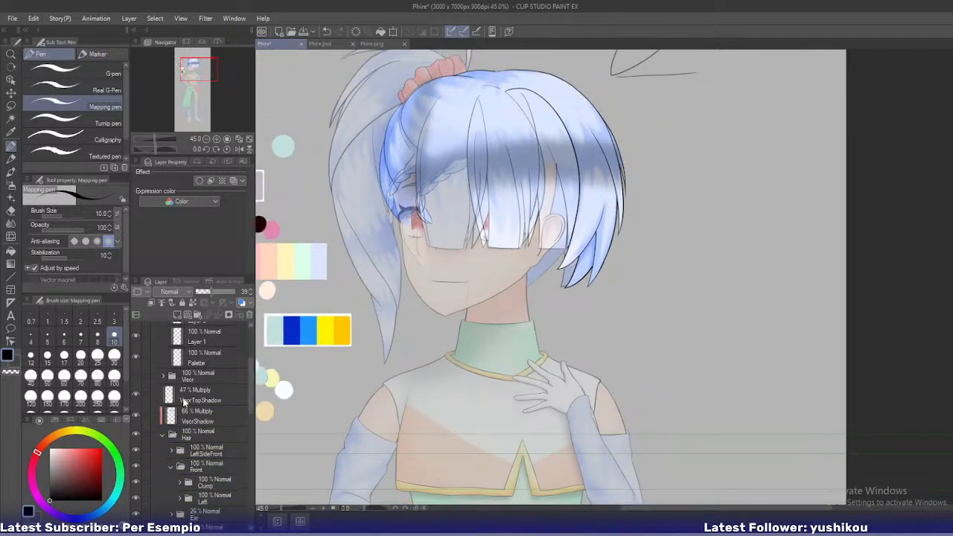
Add a new vector layer directly above the BraidBack layer in the Braid folder
{"action": "scroll", "coordinate": [184, 402], "scroll_direction": "down", "scroll_amount": 5}
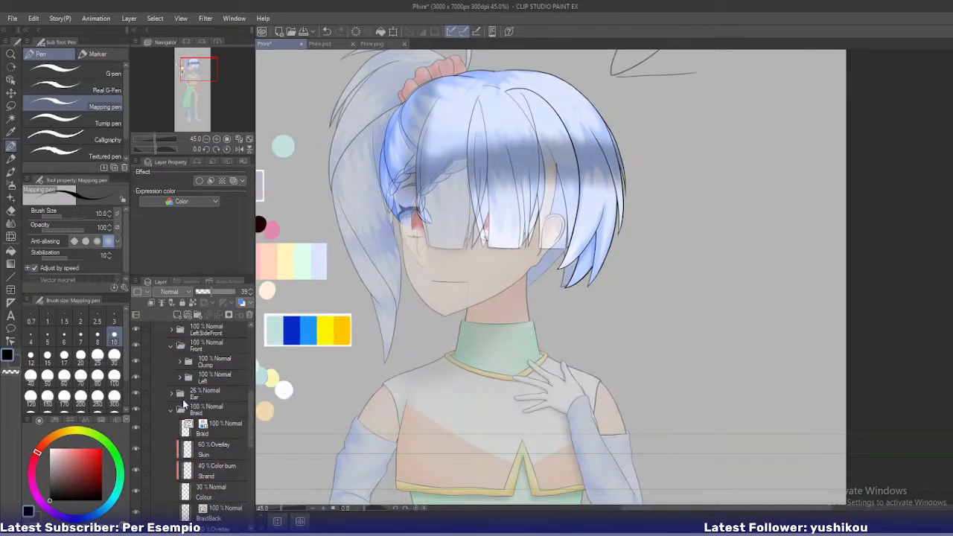
{"action": "scroll", "coordinate": [184, 403], "scroll_direction": "down", "scroll_amount": 3}
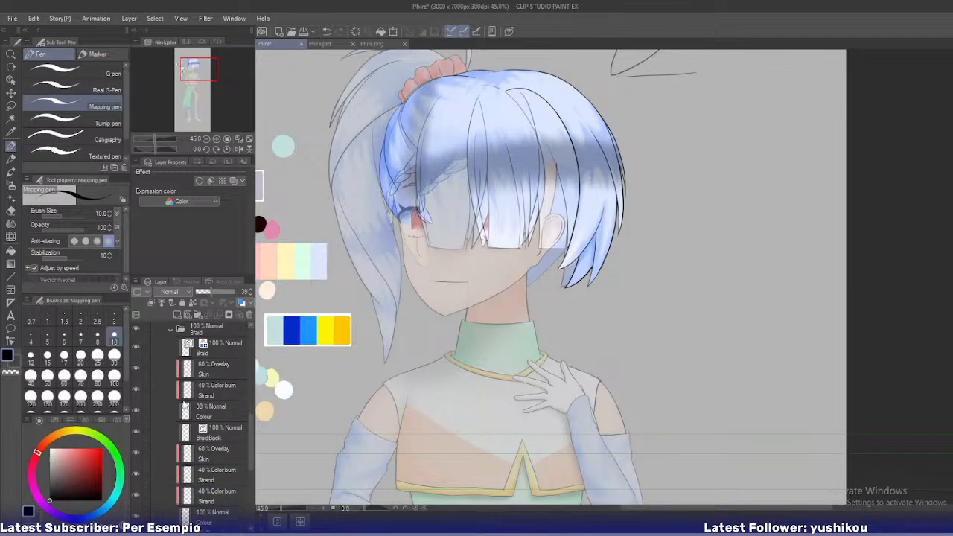
{"action": "left_click", "coordinate": [211, 425]}
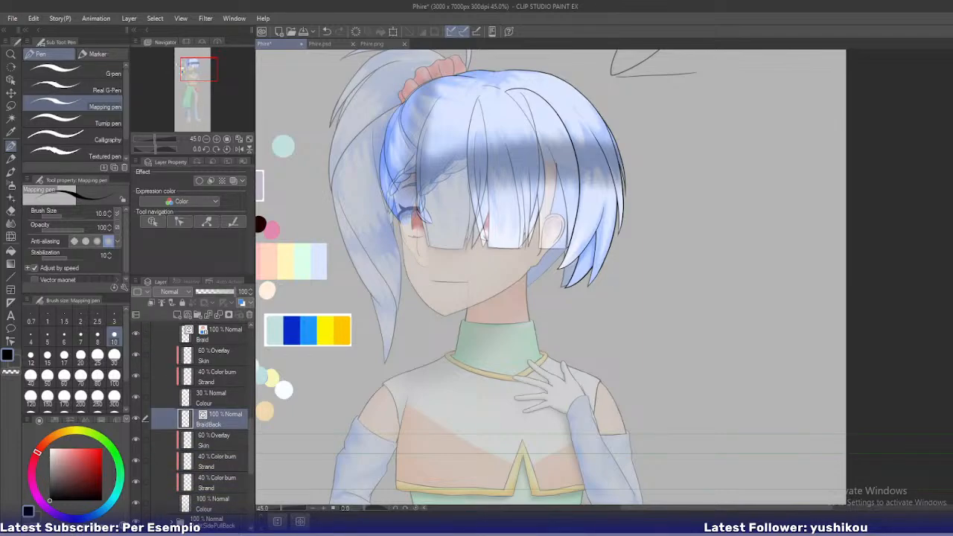
{"action": "scroll", "coordinate": [402, 183], "scroll_direction": "up", "scroll_amount": 7}
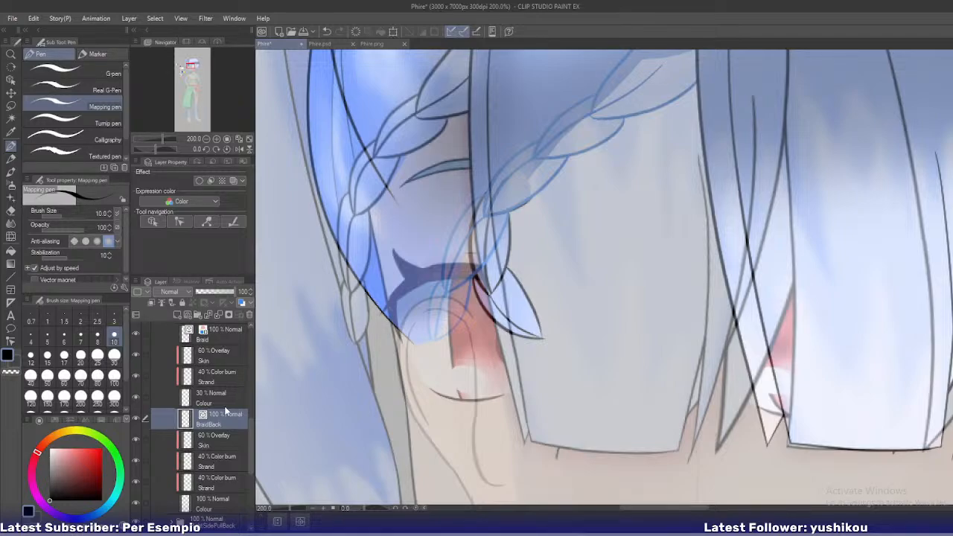
{"action": "left_click", "coordinate": [187, 315]}
{"action": "scroll", "coordinate": [365, 190], "scroll_direction": "up", "scroll_amount": 3}
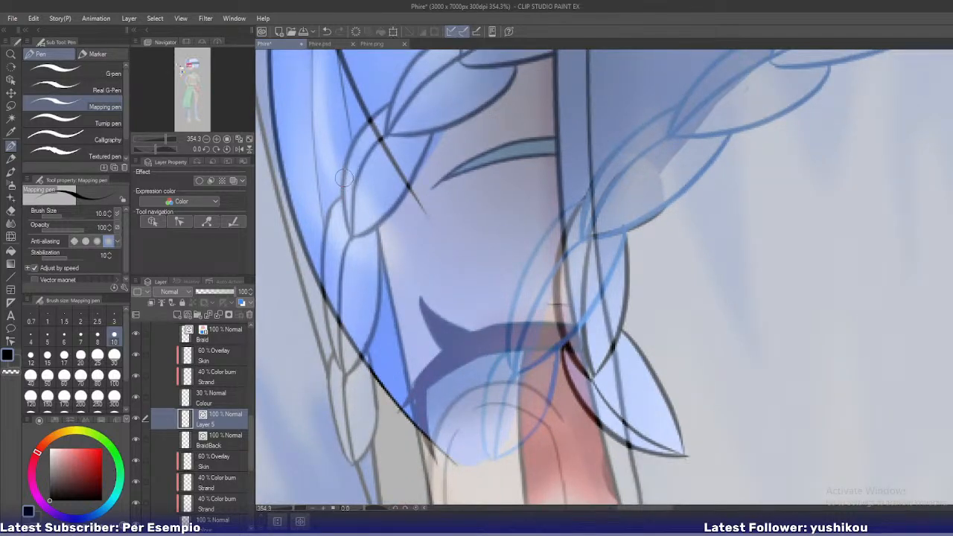
Ink the lower outline of the braid strand beside the eyebrow in black with two side strokes and a curved bottom edge
{"action": "key", "text": "ctrl+z"}
{"action": "left_click_drag", "start_coordinate": [344, 178], "coordinate": [351, 240]}
{"action": "mouse_move", "coordinate": [356, 181]}
{"action": "left_mouse_down"}
{"action": "mouse_move", "coordinate": [353, 232]}
{"action": "mouse_move", "coordinate": [398, 204]}
{"action": "mouse_move", "coordinate": [352, 237]}
{"action": "left_mouse_up"}
{"action": "key", "text": "ctrl+z"}
{"action": "key", "text": "ctrl+z"}
{"action": "left_click_drag", "start_coordinate": [406, 189], "coordinate": [350, 238]}
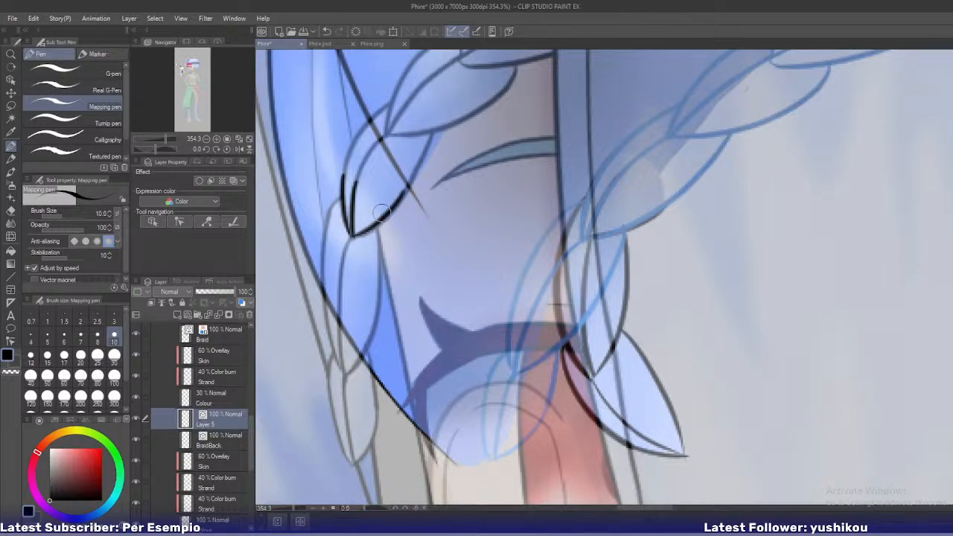
{"action": "mouse_move", "coordinate": [336, 198]}
{"action": "left_mouse_down"}
{"action": "mouse_move", "coordinate": [347, 295]}
{"action": "mouse_move", "coordinate": [351, 286]}
{"action": "mouse_move", "coordinate": [390, 320]}
{"action": "mouse_move", "coordinate": [352, 276]}
{"action": "mouse_move", "coordinate": [398, 329]}
{"action": "left_mouse_up"}
{"action": "key", "text": "ctrl+z"}
{"action": "key", "text": "ctrl+z"}
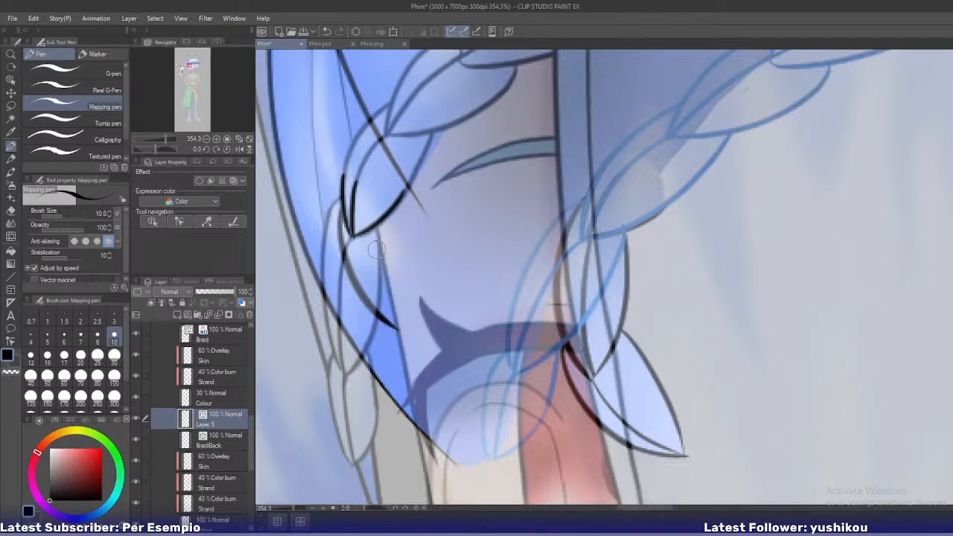
{"action": "left_click_drag", "start_coordinate": [356, 237], "coordinate": [404, 316]}
{"action": "key", "text": "ctrl+z"}
{"action": "left_click_drag", "start_coordinate": [355, 236], "coordinate": [396, 317]}
{"action": "mouse_move", "coordinate": [384, 216]}
{"action": "left_mouse_down"}
{"action": "mouse_move", "coordinate": [402, 259]}
{"action": "mouse_move", "coordinate": [407, 304]}
{"action": "mouse_move", "coordinate": [399, 247]}
{"action": "mouse_move", "coordinate": [392, 330]}
{"action": "mouse_move", "coordinate": [401, 306]}
{"action": "mouse_move", "coordinate": [404, 331]}
{"action": "left_mouse_up"}
{"action": "key", "text": "ctrl+z"}
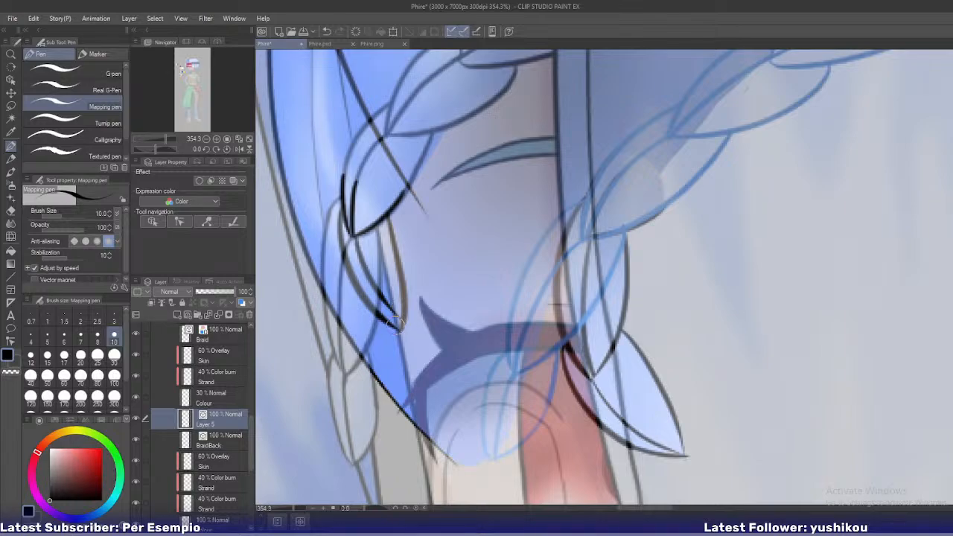
{"action": "key", "text": "ctrl+z"}
{"action": "key", "text": "ctrl+z"}
{"action": "key", "text": "ctrl+z"}
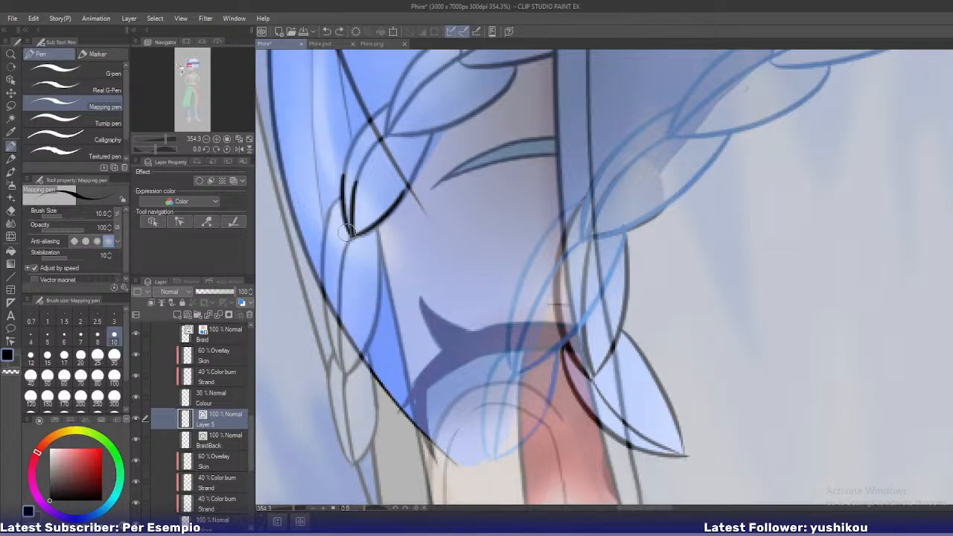
Ink the next braid segment curving down toward the upper eyelid, with its outer edges and inner dividing line
{"action": "left_click_drag", "start_coordinate": [347, 233], "coordinate": [446, 291]}
{"action": "key", "text": "ctrl+z"}
{"action": "left_click_drag", "start_coordinate": [352, 236], "coordinate": [441, 307]}
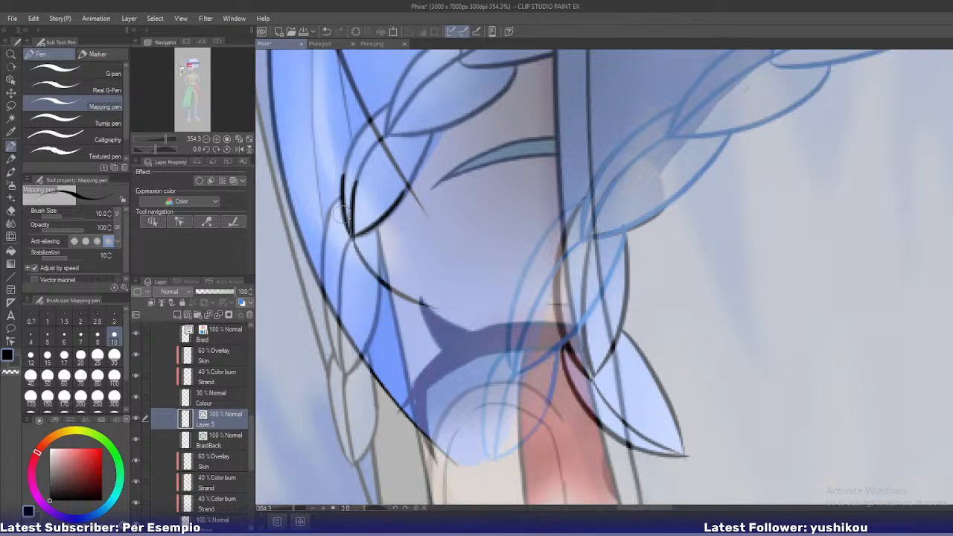
{"action": "left_click_drag", "start_coordinate": [343, 214], "coordinate": [431, 313]}
{"action": "left_click_drag", "start_coordinate": [378, 221], "coordinate": [435, 324]}
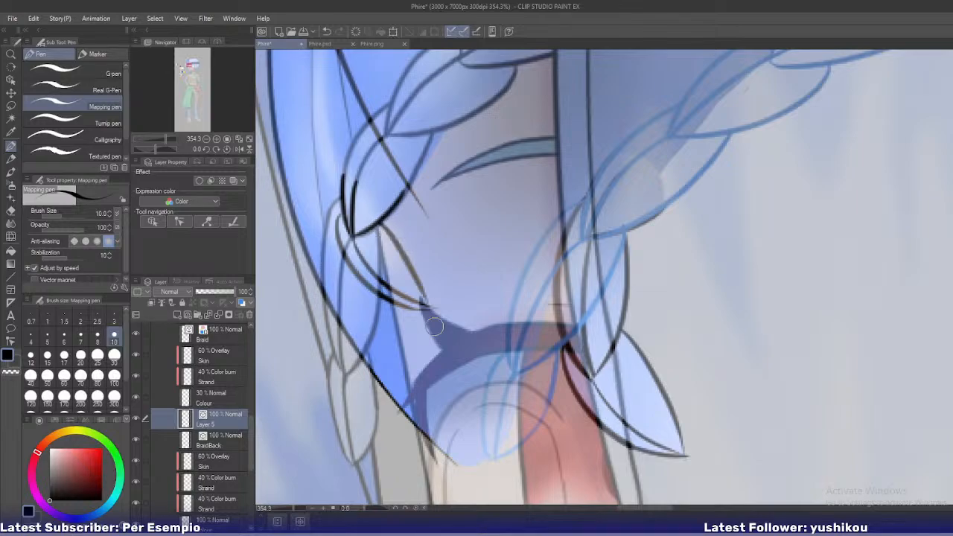
{"action": "key", "text": "ctrl+z"}
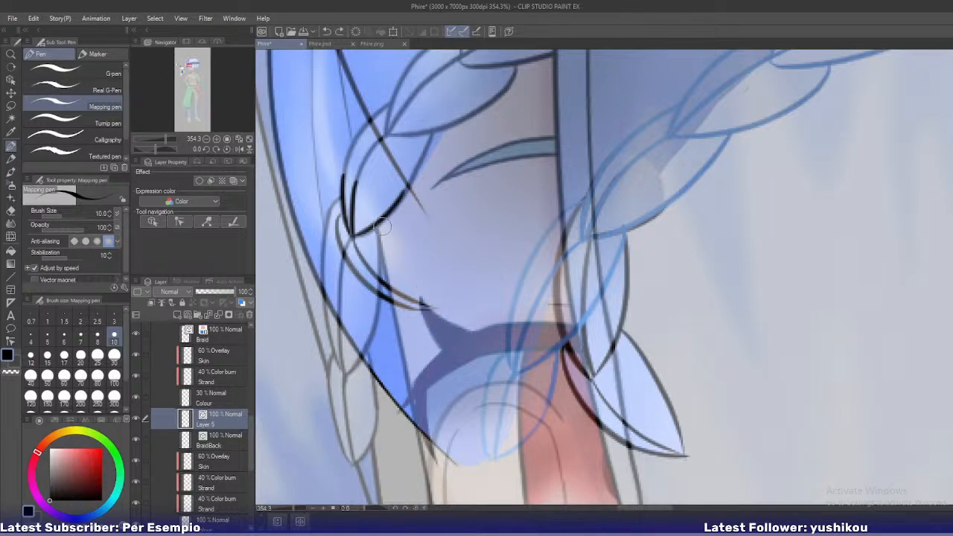
{"action": "left_click_drag", "start_coordinate": [379, 223], "coordinate": [430, 311]}
{"action": "key", "text": "ctrl+z"}
{"action": "mouse_move", "coordinate": [378, 221]}
{"action": "left_mouse_down"}
{"action": "mouse_move", "coordinate": [431, 310]}
{"action": "mouse_move", "coordinate": [499, 335]}
{"action": "left_mouse_up"}
Outline the pointed end segment of the braid above the eyelid with a lower and an upper curved edge
{"action": "key", "text": "ctrl+z"}
{"action": "mouse_move", "coordinate": [397, 303]}
{"action": "left_mouse_down"}
{"action": "mouse_move", "coordinate": [438, 338]}
{"action": "mouse_move", "coordinate": [497, 335]}
{"action": "left_mouse_up"}
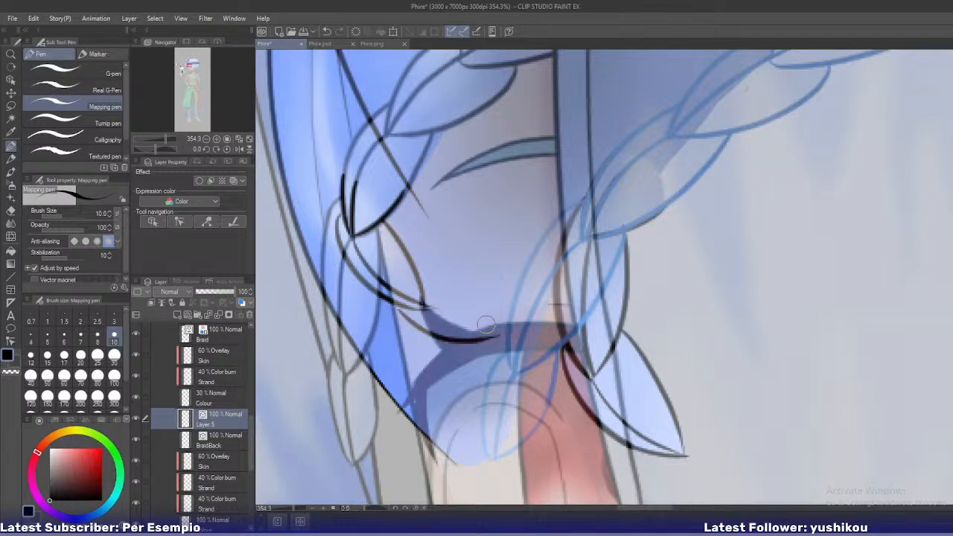
{"action": "key", "text": "ctrl+z"}
{"action": "left_click_drag", "start_coordinate": [417, 306], "coordinate": [500, 327]}
{"action": "mouse_move", "coordinate": [424, 292]}
{"action": "left_mouse_down"}
{"action": "mouse_move", "coordinate": [477, 308]}
{"action": "mouse_move", "coordinate": [492, 327]}
{"action": "left_mouse_up"}
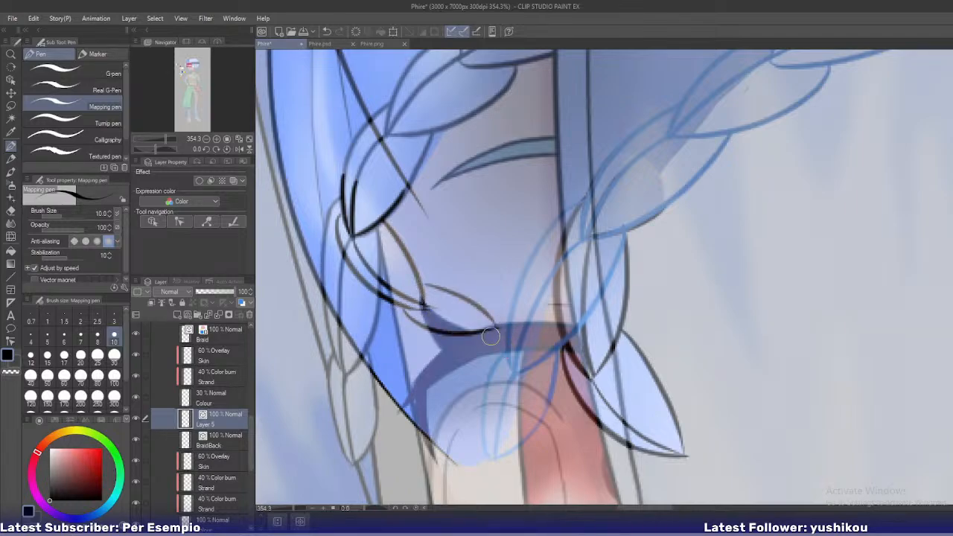
{"action": "key", "text": "ctrl+z"}
{"action": "left_click_drag", "start_coordinate": [424, 286], "coordinate": [493, 326]}
Draw the inner dividing line through the braid's end segment, running toward its pointed tip
{"action": "left_click_drag", "start_coordinate": [422, 306], "coordinate": [506, 318]}
{"action": "key", "text": "ctrl+z"}
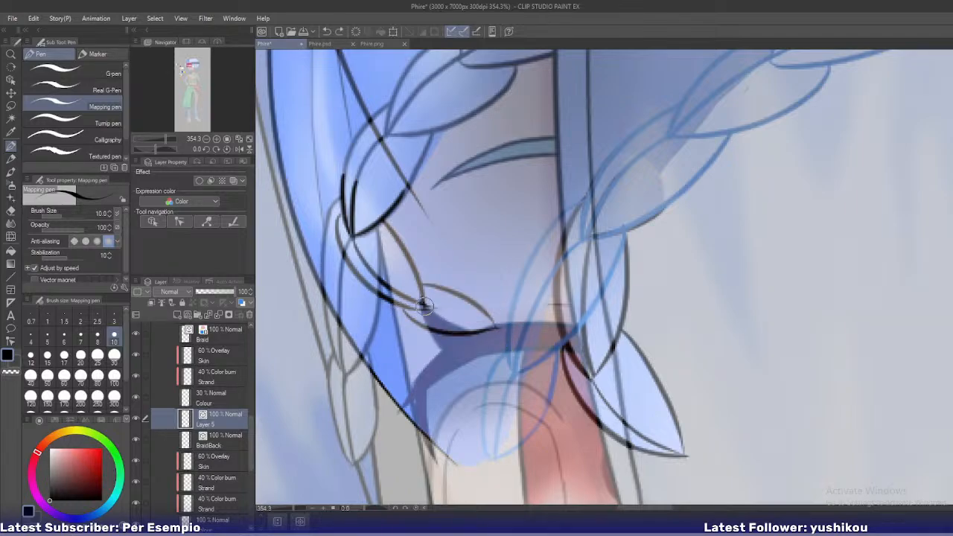
{"action": "mouse_move", "coordinate": [426, 305]}
{"action": "left_mouse_down"}
{"action": "mouse_move", "coordinate": [531, 333]}
{"action": "mouse_move", "coordinate": [503, 325]}
{"action": "left_mouse_up"}
{"action": "key", "text": "ctrl+z"}
{"action": "key", "text": "ctrl+z"}
{"action": "left_click_drag", "start_coordinate": [417, 306], "coordinate": [503, 326]}
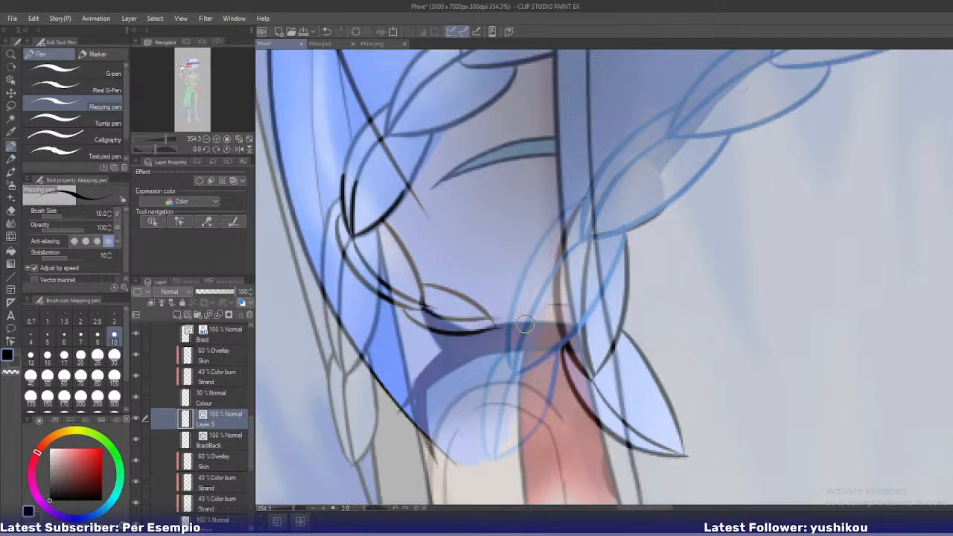
{"action": "key", "text": "ctrl+z"}
{"action": "left_click_drag", "start_coordinate": [419, 307], "coordinate": [505, 327]}
{"action": "key", "text": "e"}
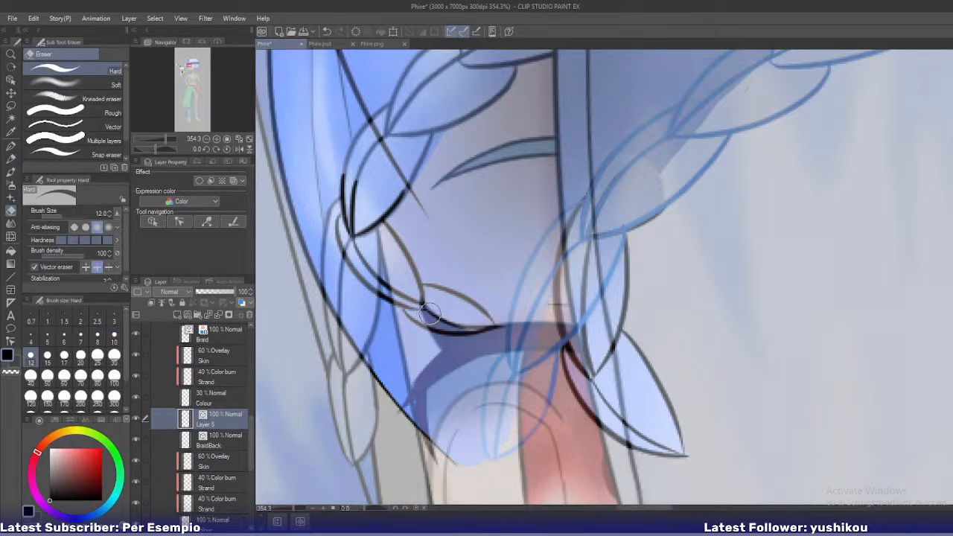
Add a new raster layer directly above the BraidBack layer and name it Colour
{"action": "left_click", "coordinate": [213, 442]}
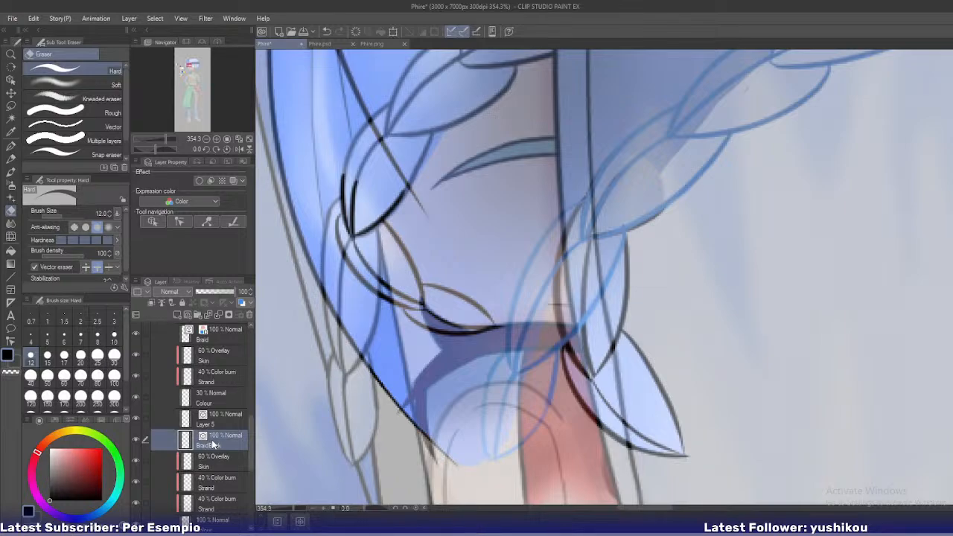
{"action": "key", "text": "ctrl+shift+n"}
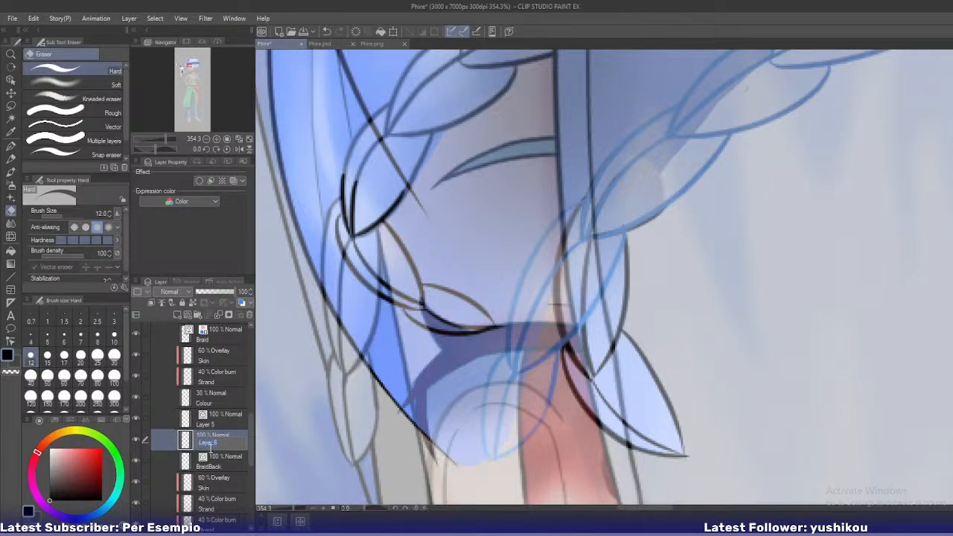
{"action": "key", "text": "Return"}
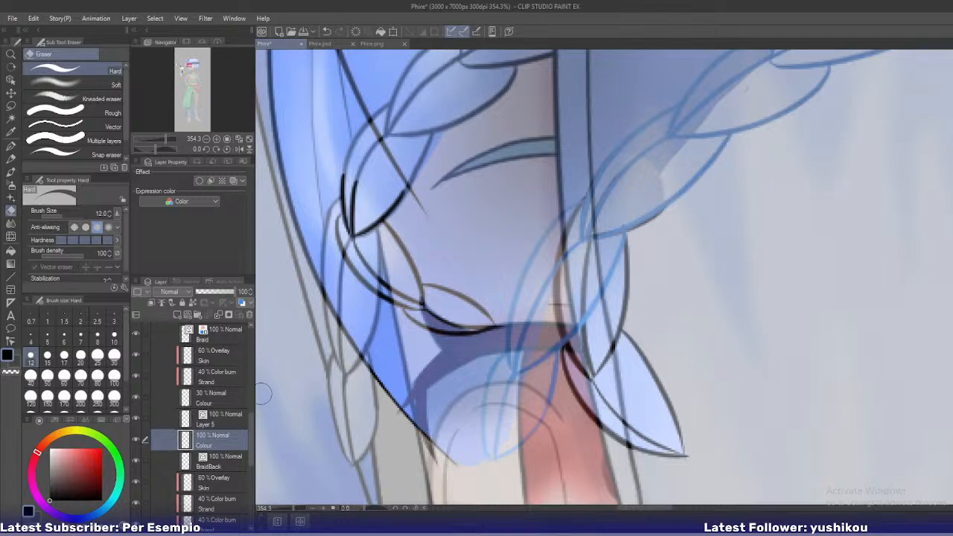
Sample the pale blue of the existing braid tip from the lowest Colour layer in the Braid folder
{"action": "scroll", "coordinate": [410, 283], "scroll_direction": "down", "scroll_amount": 3}
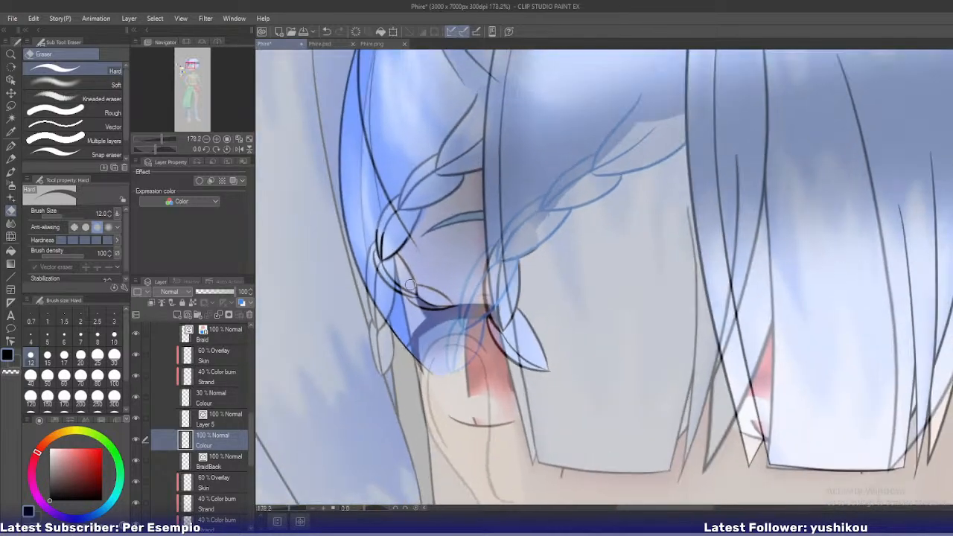
{"action": "scroll", "coordinate": [410, 283], "scroll_direction": "down", "scroll_amount": 1}
{"action": "scroll", "coordinate": [212, 446], "scroll_direction": "down", "scroll_amount": 3}
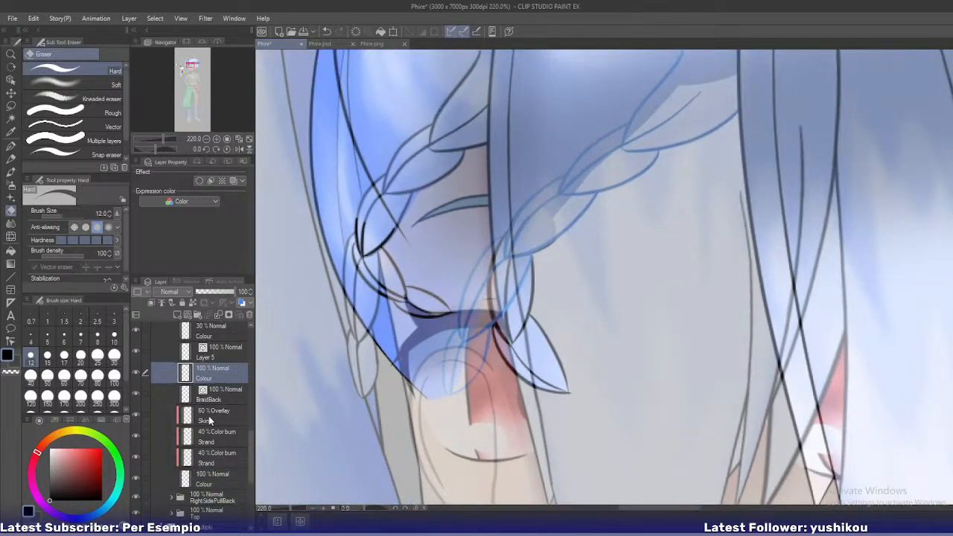
{"action": "key", "text": "i"}
{"action": "left_click", "coordinate": [212, 476]}
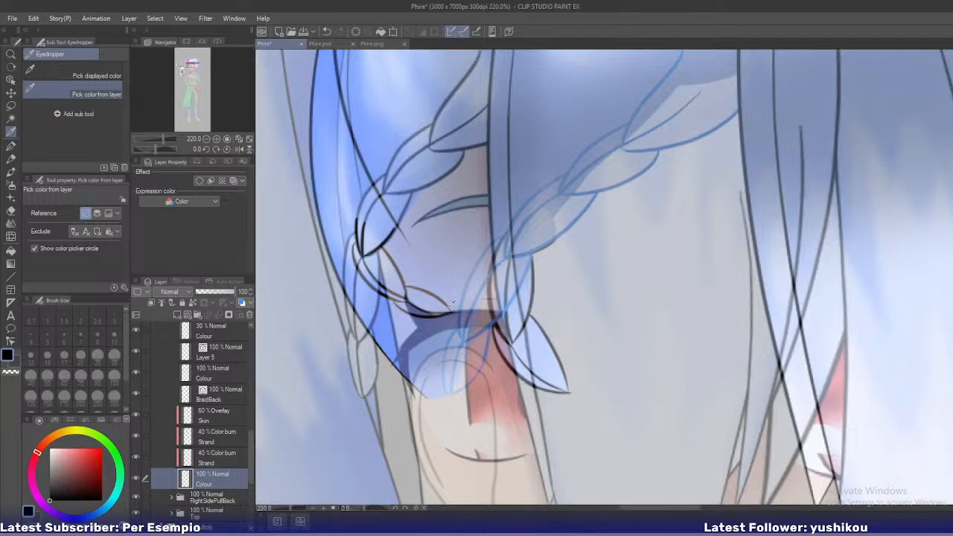
{"action": "left_click", "coordinate": [544, 353]}
{"action": "scroll", "coordinate": [369, 268], "scroll_direction": "up", "scroll_amount": 4}
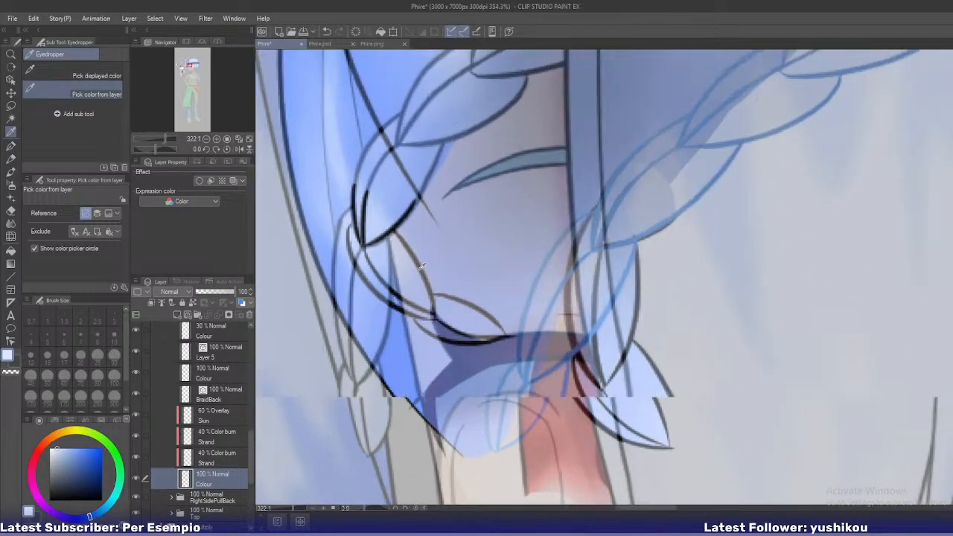
Close off the open top of the newly inked strand with a pale blue line on the new Colour layer
{"action": "left_click", "coordinate": [217, 371]}
{"action": "key", "text": "p"}
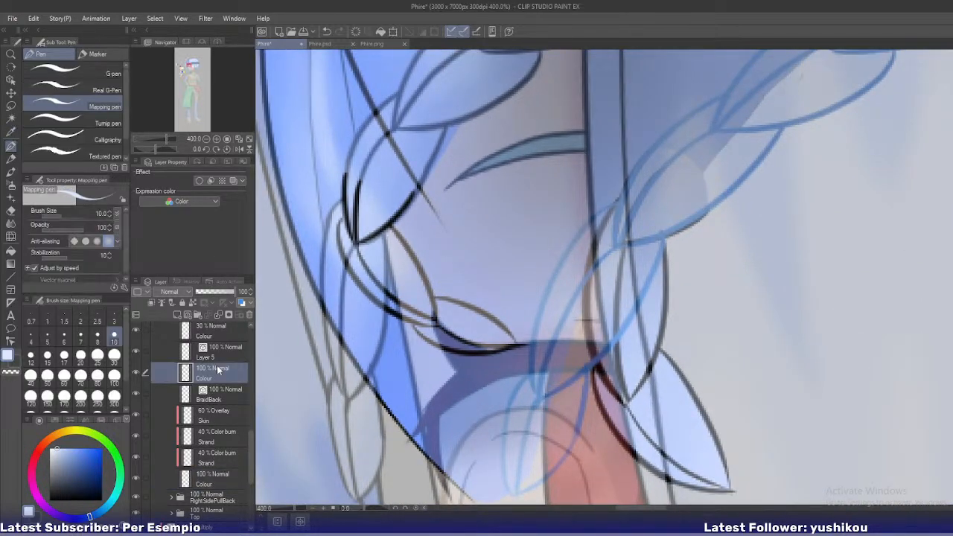
{"action": "mouse_move", "coordinate": [362, 194]}
{"action": "left_mouse_down"}
{"action": "mouse_move", "coordinate": [344, 175]}
{"action": "mouse_move", "coordinate": [412, 197]}
{"action": "left_mouse_up"}
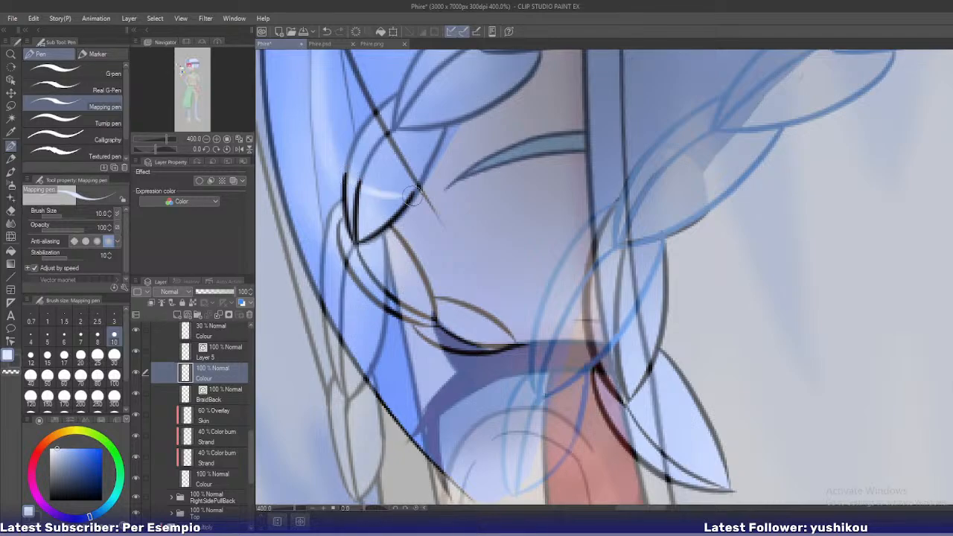
{"action": "key", "text": "ctrl+z"}
{"action": "left_click_drag", "start_coordinate": [360, 183], "coordinate": [422, 193]}
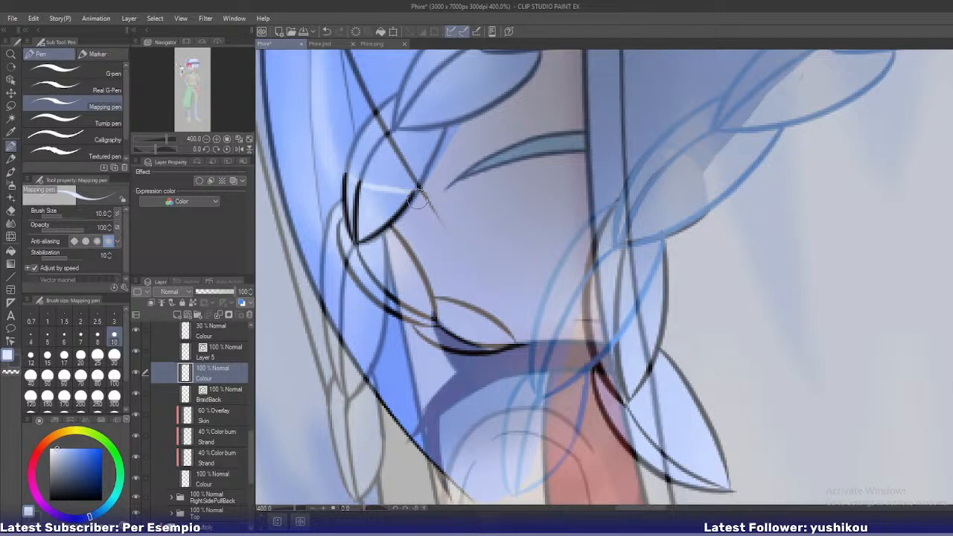
Fill the newly inked braid segments with pale blue, selecting Layer 5 as well and using the Refer other layers fill
{"action": "left_click", "coordinate": [143, 352]}
{"action": "key", "text": "g"}
{"action": "key", "text": "g"}
{"action": "left_click", "coordinate": [383, 224]}
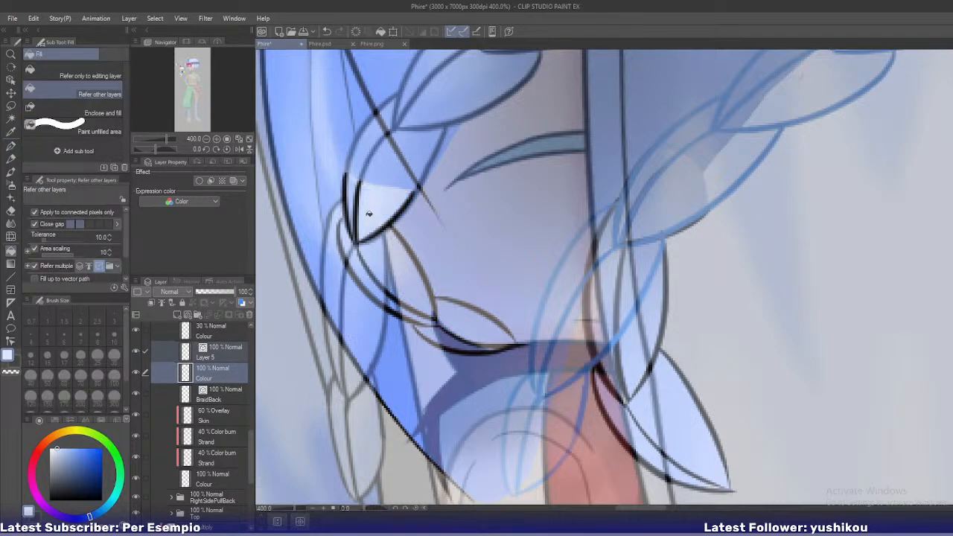
{"action": "left_click", "coordinate": [354, 201]}
{"action": "left_click", "coordinate": [389, 265]}
{"action": "left_click", "coordinate": [452, 316]}
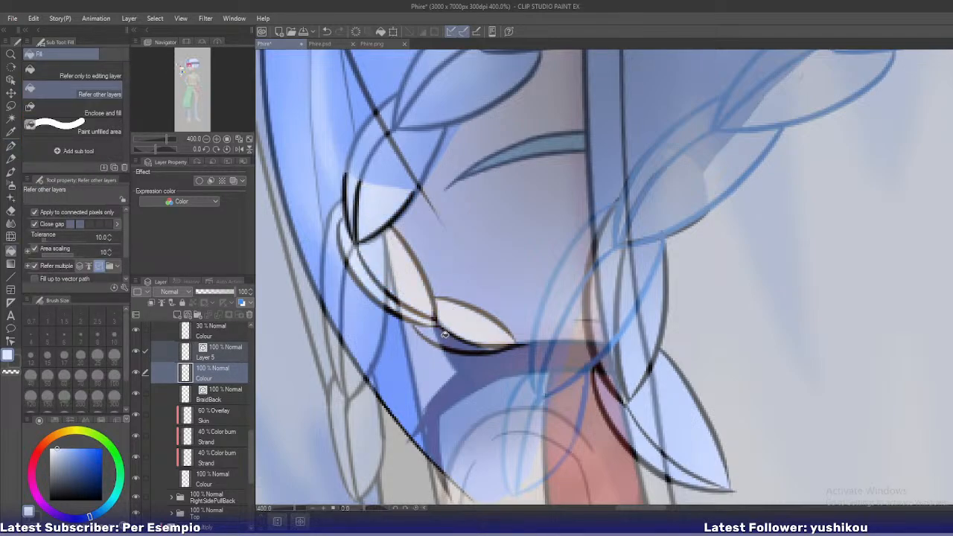
{"action": "left_click", "coordinate": [484, 341]}
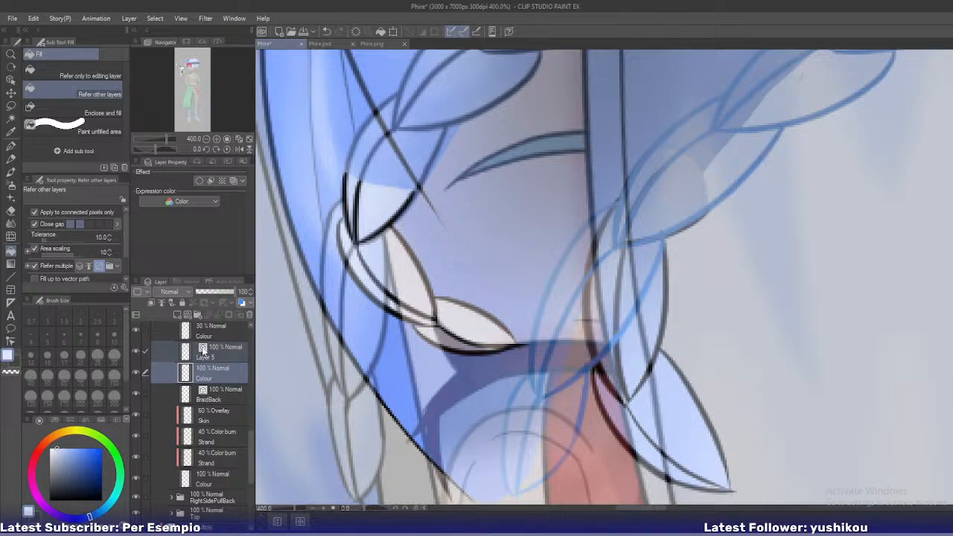
Move Layer 5 and its Colour layer into the Ref folder above Phire, and set the Phire layer's opacity to 100%
{"action": "scroll", "coordinate": [216, 392], "scroll_direction": "up", "scroll_amount": 3}
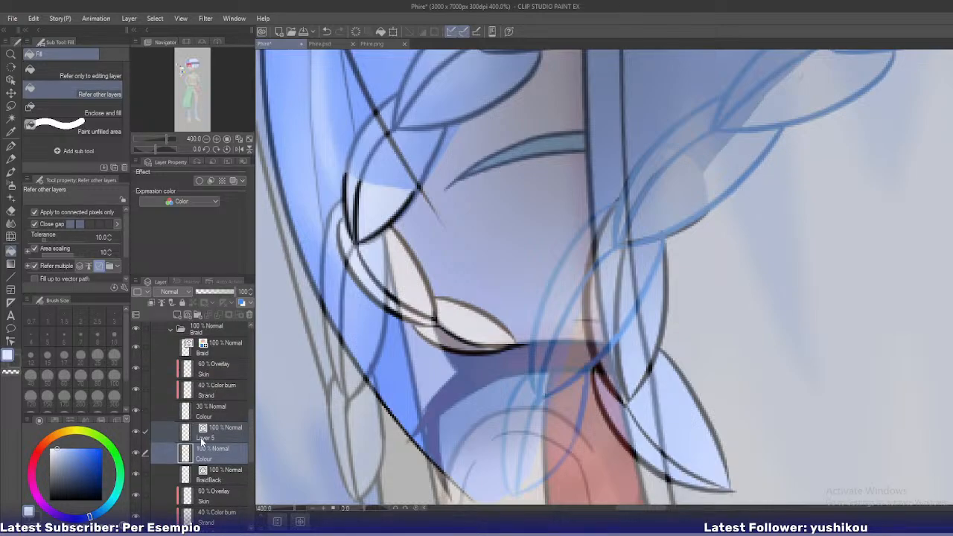
{"action": "left_click_drag", "start_coordinate": [205, 438], "coordinate": [203, 378]}
{"action": "left_click", "coordinate": [202, 407]}
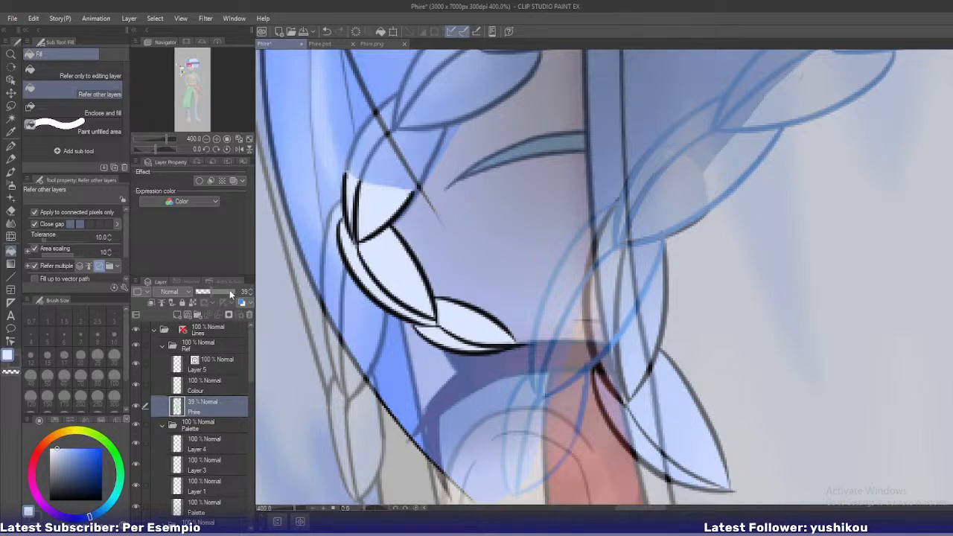
{"action": "left_click_drag", "start_coordinate": [230, 290], "coordinate": [272, 290]}
{"action": "scroll", "coordinate": [334, 292], "scroll_direction": "down", "scroll_amount": 4}
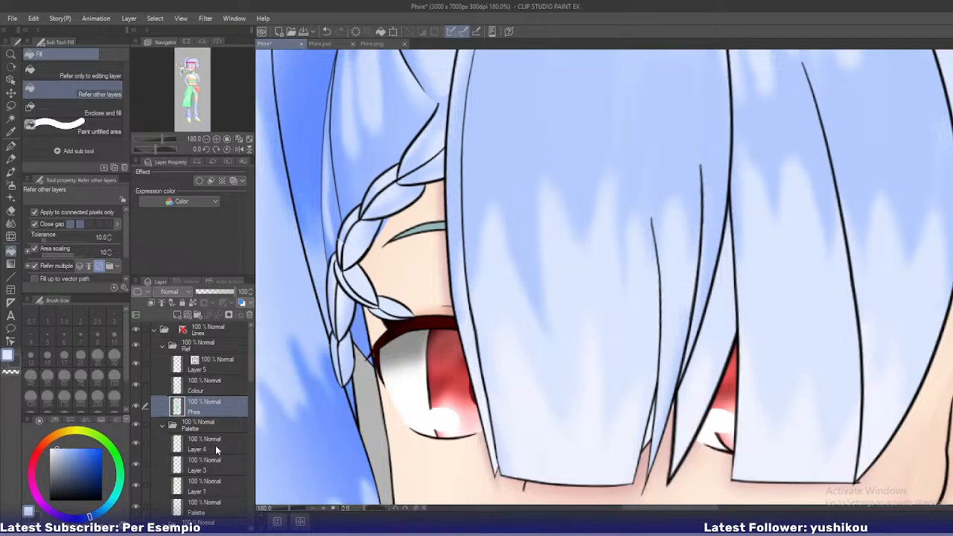
Add a new layer named Strand directly above Phire in the Ref folder and set its blending mode to Color burn
{"action": "key", "text": "x"}
{"action": "key", "text": "ctrl+shift+n"}
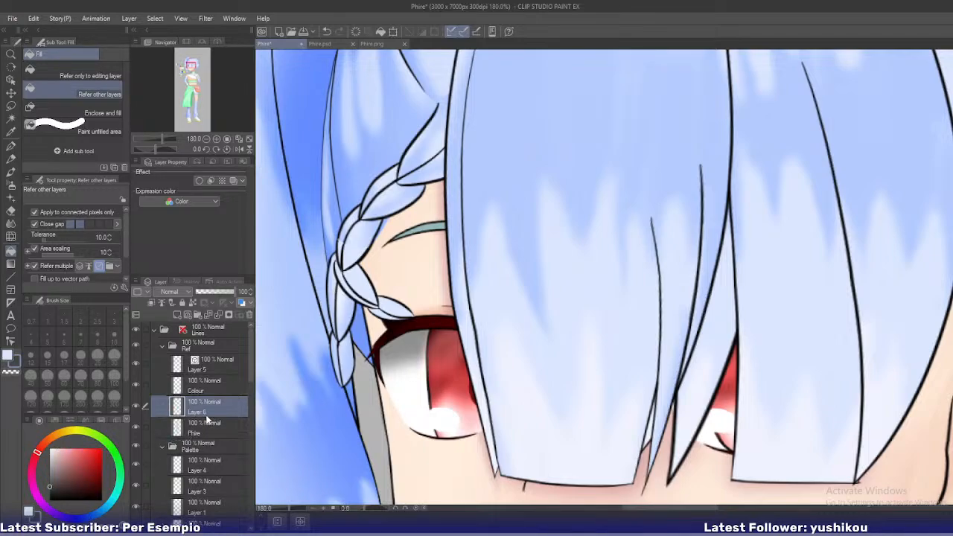
{"action": "double_click", "coordinate": [207, 410]}
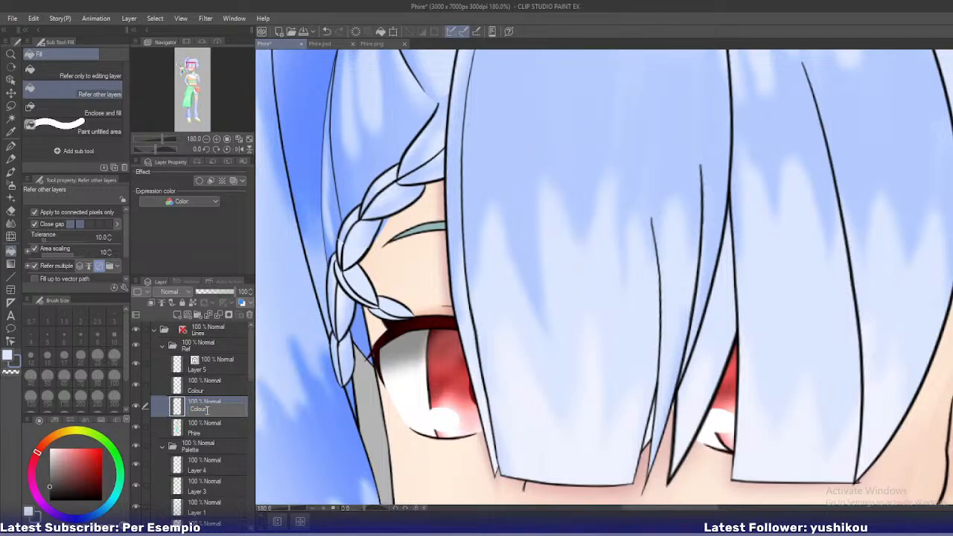
{"action": "type", "text": "Strand"}
{"action": "key", "text": "Return"}
{"action": "left_click", "coordinate": [169, 293]}
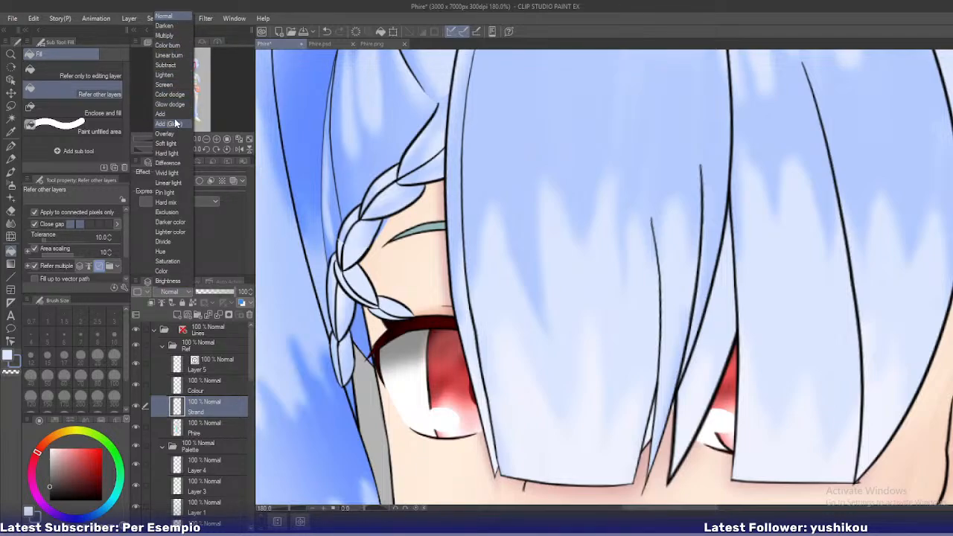
{"action": "left_click", "coordinate": [177, 47]}
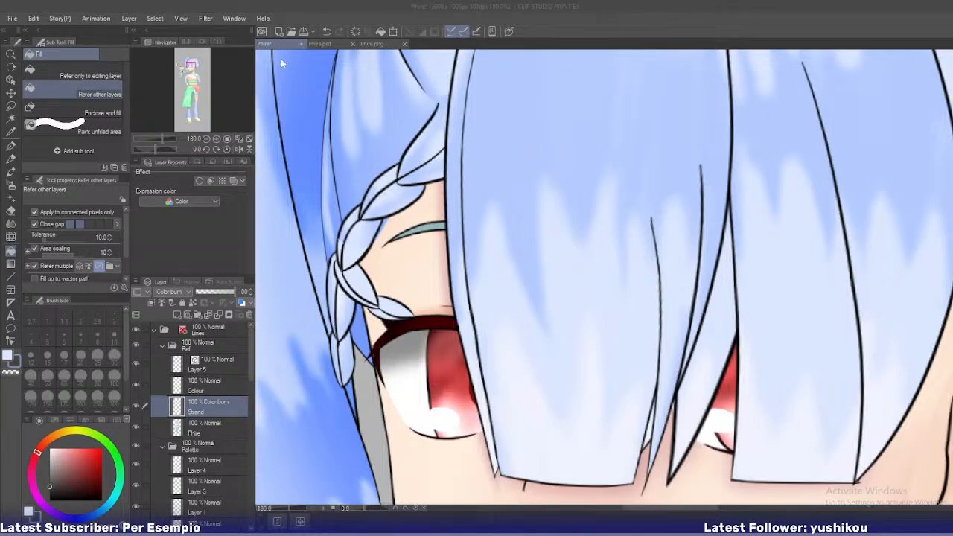
{"action": "left_click", "coordinate": [298, 7]}
Create a selection from the Phire layer and make Strand the active layer
{"action": "right_click", "coordinate": [215, 424]}
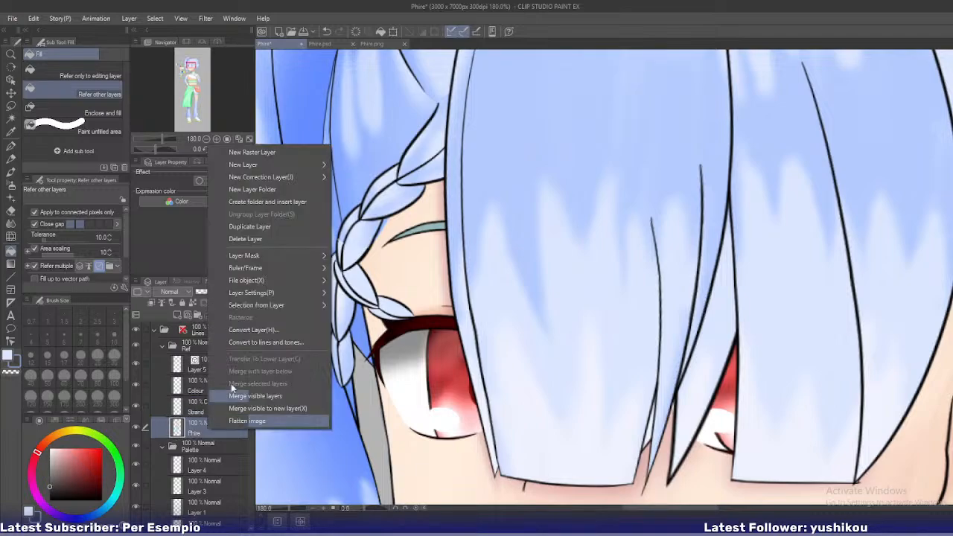
{"action": "mouse_move", "coordinate": [274, 299]}
{"action": "left_click", "coordinate": [372, 307]}
{"action": "left_click", "coordinate": [193, 409]}
{"action": "scroll", "coordinate": [360, 262], "scroll_direction": "up", "scroll_amount": 5}
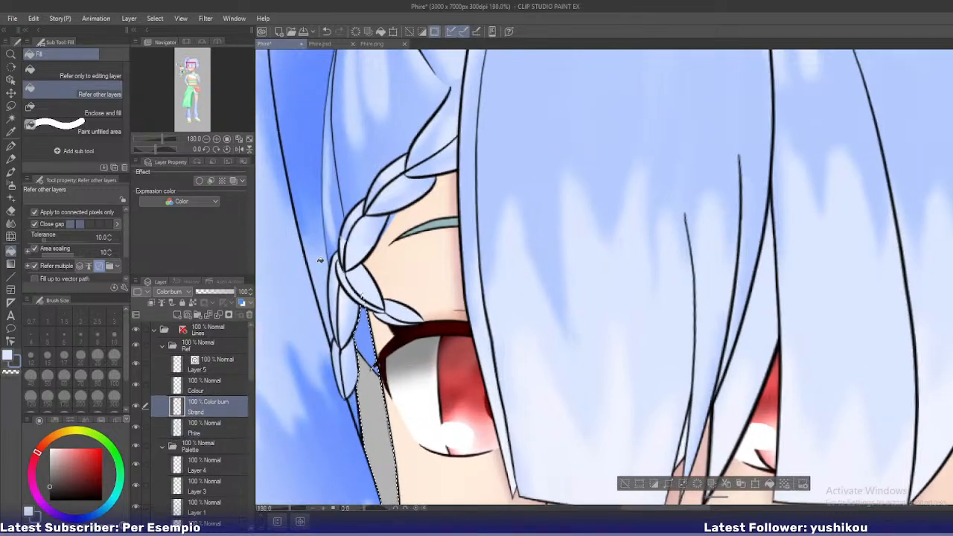
Switch to the Soft airbrush and set its brush size to 40
{"action": "key", "text": "b"}
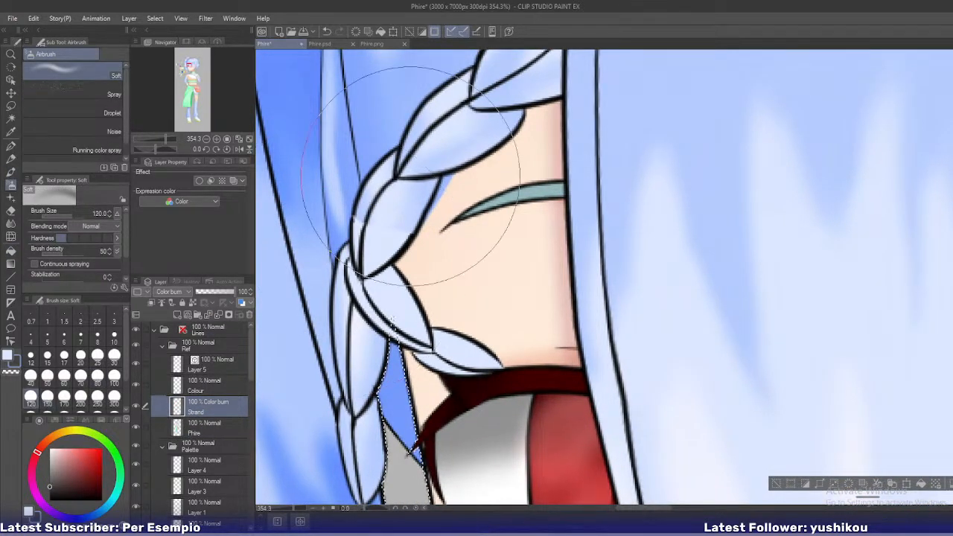
{"action": "key", "text": "bracketleft"}
{"action": "key", "text": "bracketleft"}
{"action": "key", "text": "bracketleft"}
{"action": "key", "text": "bracketleft"}
{"action": "key", "text": "bracketleft"}
{"action": "key", "text": "bracketleft"}
{"action": "key", "text": "bracketleft"}
{"action": "key", "text": "bracketleft"}
{"action": "key", "text": "bracketright"}
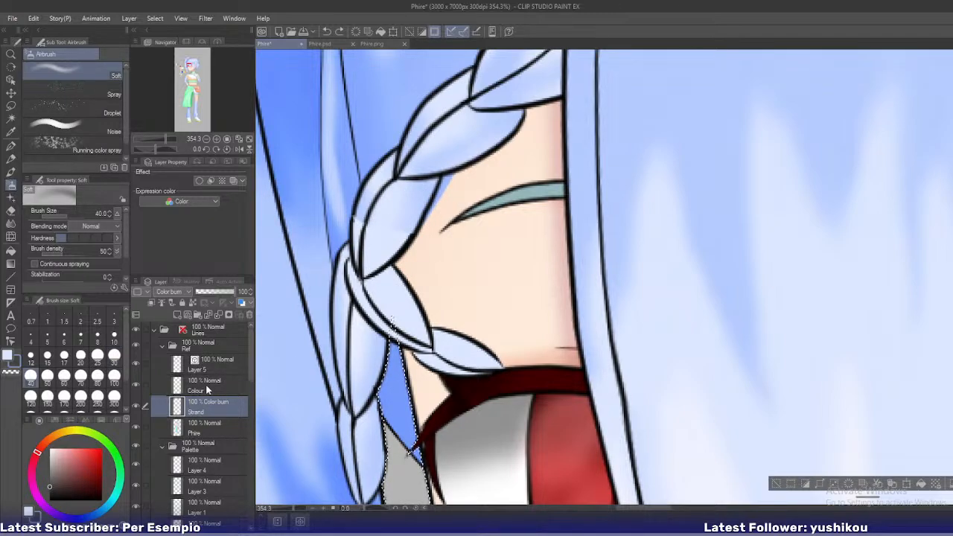
Clear the selection made from the Phire layer
{"action": "scroll", "coordinate": [403, 308], "scroll_direction": "down", "scroll_amount": 2}
{"action": "scroll", "coordinate": [406, 308], "scroll_direction": "down", "scroll_amount": 1}
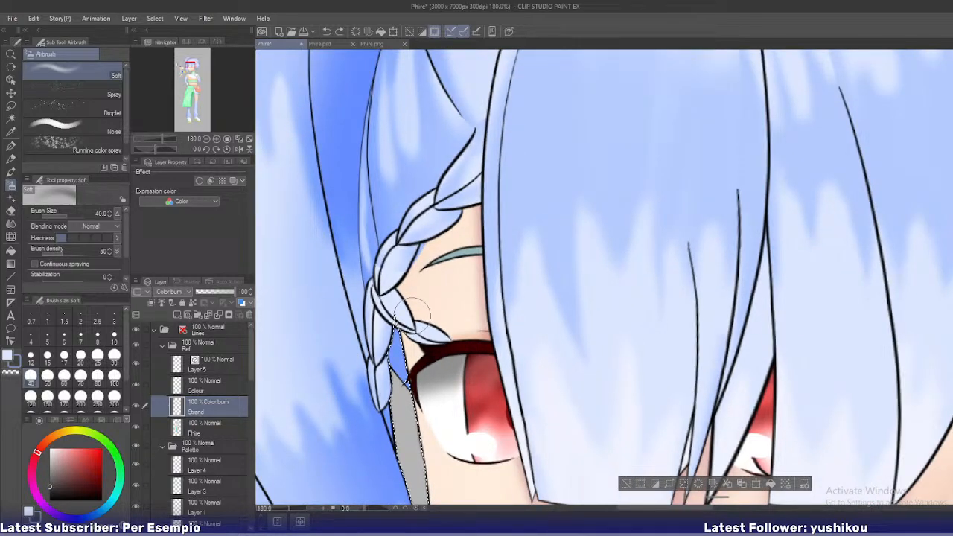
{"action": "left_click", "coordinate": [623, 483]}
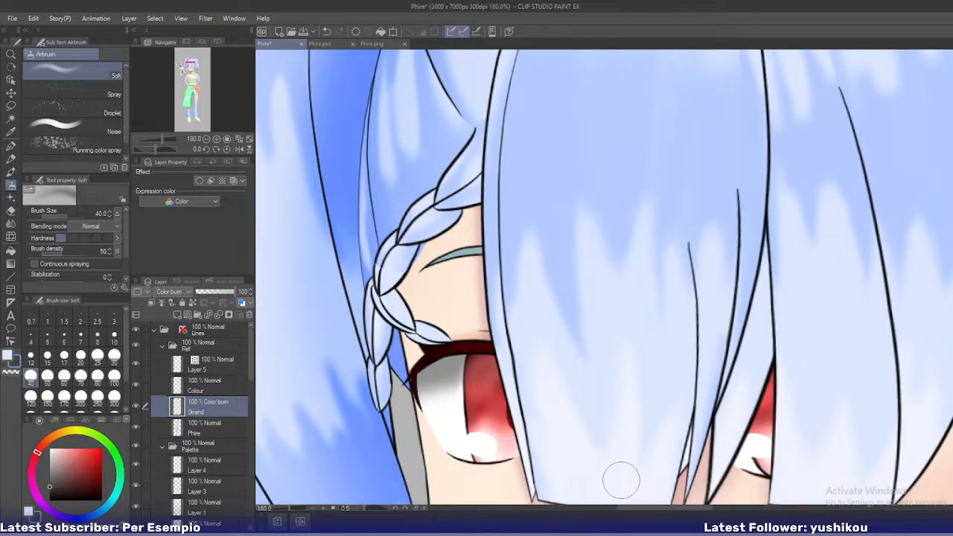
Move the Strand layer above the Colour layer and create a selection from the Colour layer
{"action": "right_click", "coordinate": [206, 411]}
{"action": "left_click", "coordinate": [191, 389]}
{"action": "left_click_drag", "start_coordinate": [202, 408], "coordinate": [212, 379]}
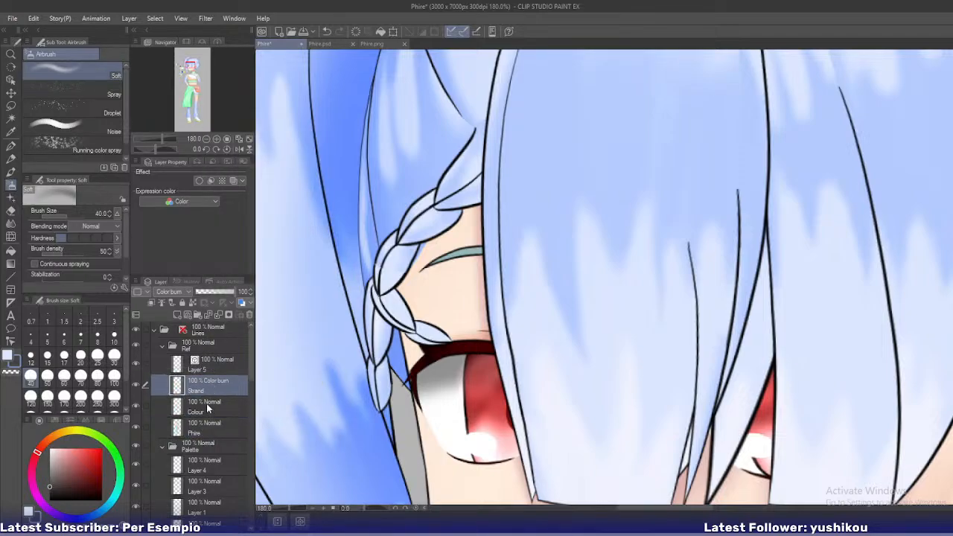
{"action": "right_click", "coordinate": [207, 409]}
{"action": "mouse_move", "coordinate": [263, 286]}
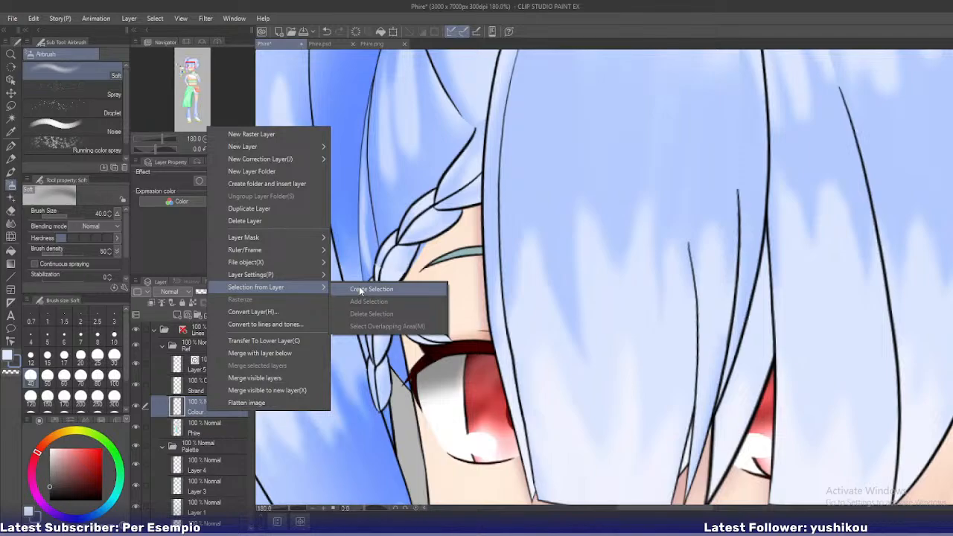
{"action": "left_click", "coordinate": [359, 286]}
Shade the selected lower braid segments on the Strand layer with the Soft airbrush at sizes 17 and 12, and clear the selection
{"action": "scroll", "coordinate": [380, 275], "scroll_direction": "up", "scroll_amount": 4}
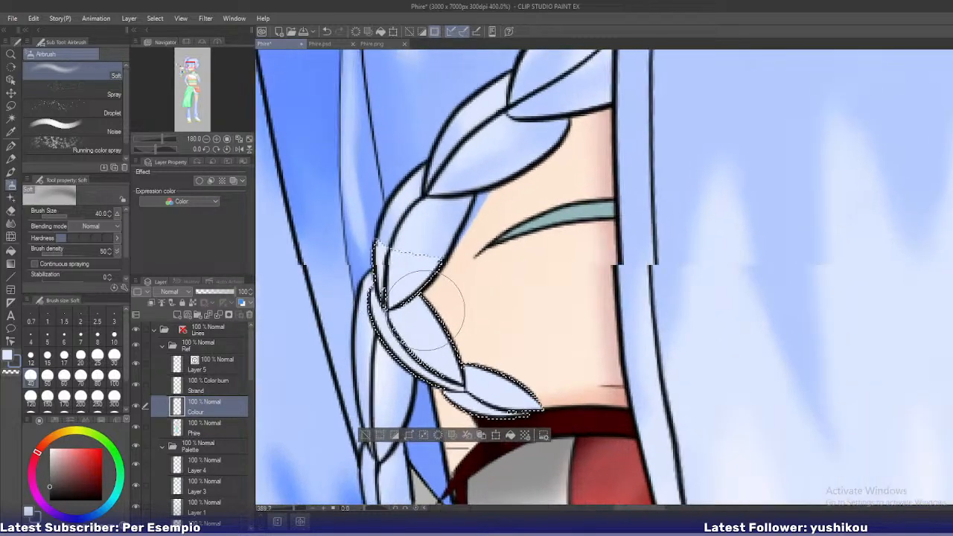
{"action": "key", "text": "bracketleft"}
{"action": "key", "text": "bracketleft"}
{"action": "key", "text": "bracketleft"}
{"action": "key", "text": "bracketleft"}
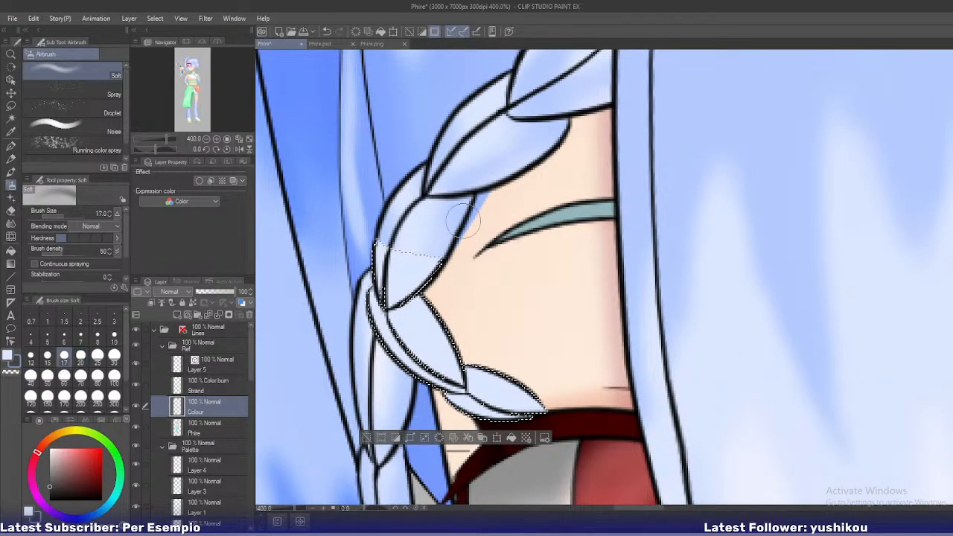
{"action": "left_click_drag", "start_coordinate": [379, 220], "coordinate": [387, 320]}
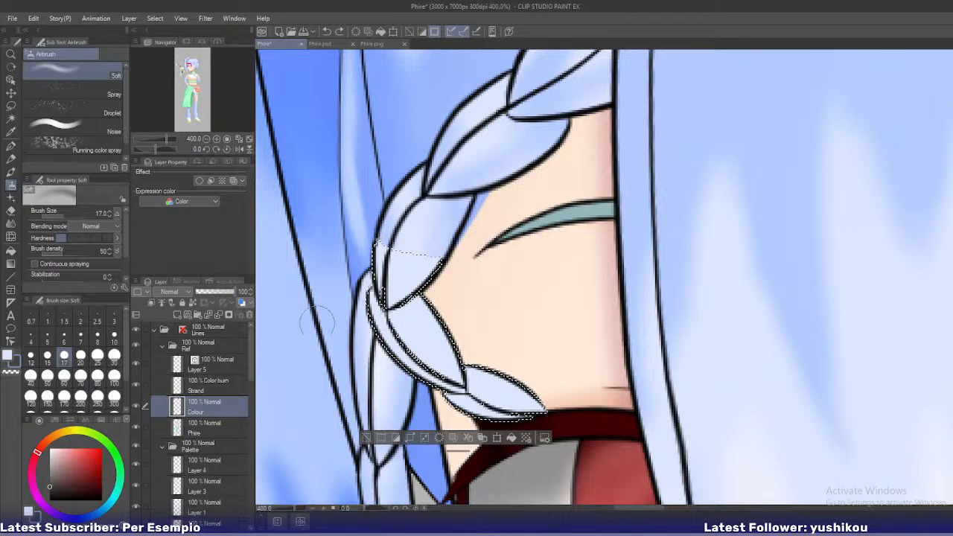
{"action": "left_click", "coordinate": [208, 383]}
{"action": "left_click_drag", "start_coordinate": [379, 227], "coordinate": [376, 335]}
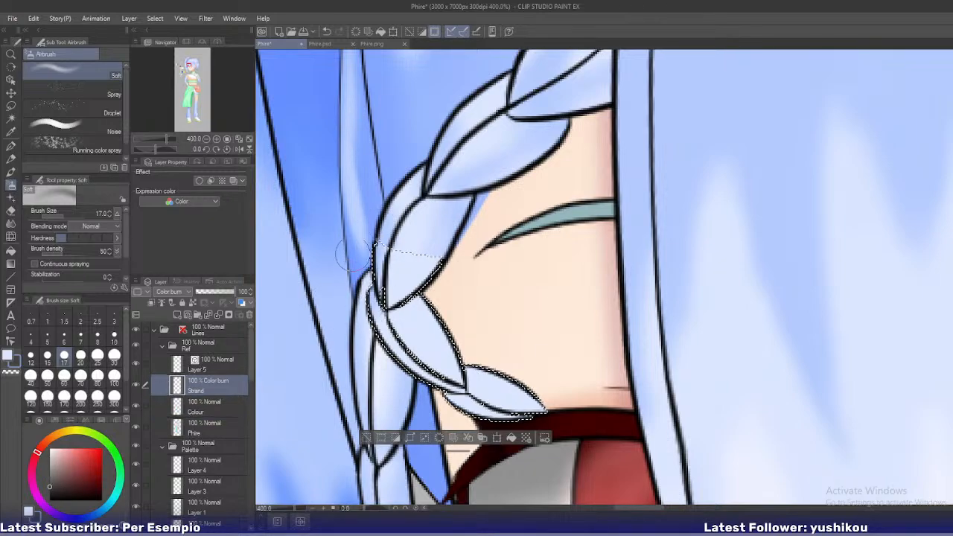
{"action": "left_click_drag", "start_coordinate": [355, 256], "coordinate": [376, 335]}
{"action": "left_click_drag", "start_coordinate": [369, 291], "coordinate": [376, 340]}
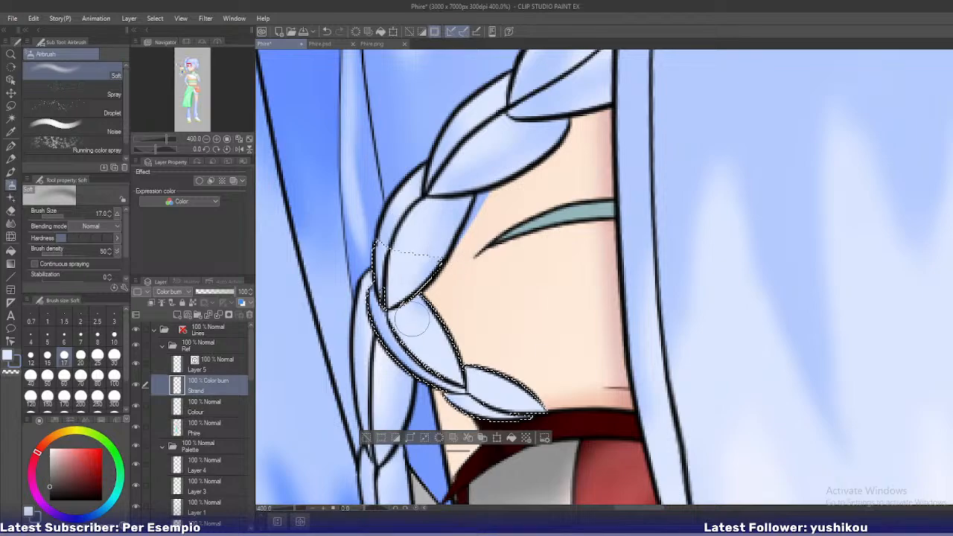
{"action": "key", "text": "ctrl+z"}
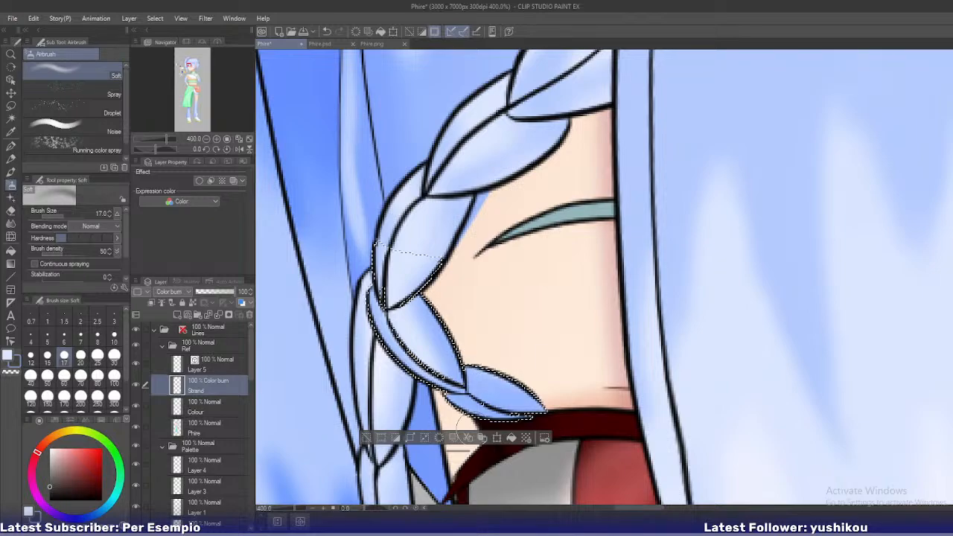
{"action": "key", "text": "bracketleft"}
{"action": "key", "text": "bracketleft"}
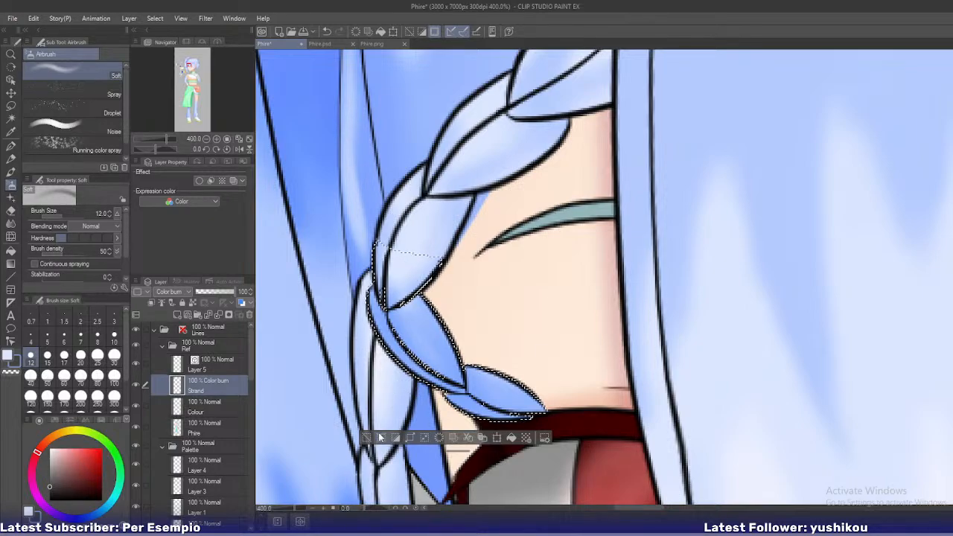
{"action": "key", "text": "ctrl+d"}
Touch up the shading of the lower braid segments with the Hard eraser and set the Soft airbrush to size 7
{"action": "scroll", "coordinate": [405, 309], "scroll_direction": "up", "scroll_amount": 2}
{"action": "scroll", "coordinate": [415, 324], "scroll_direction": "up", "scroll_amount": 1}
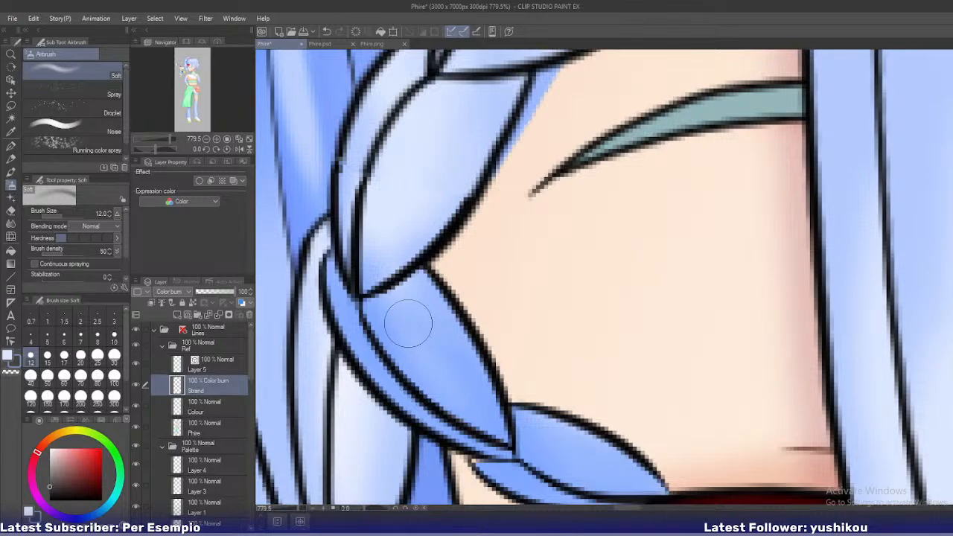
{"action": "key", "text": "e"}
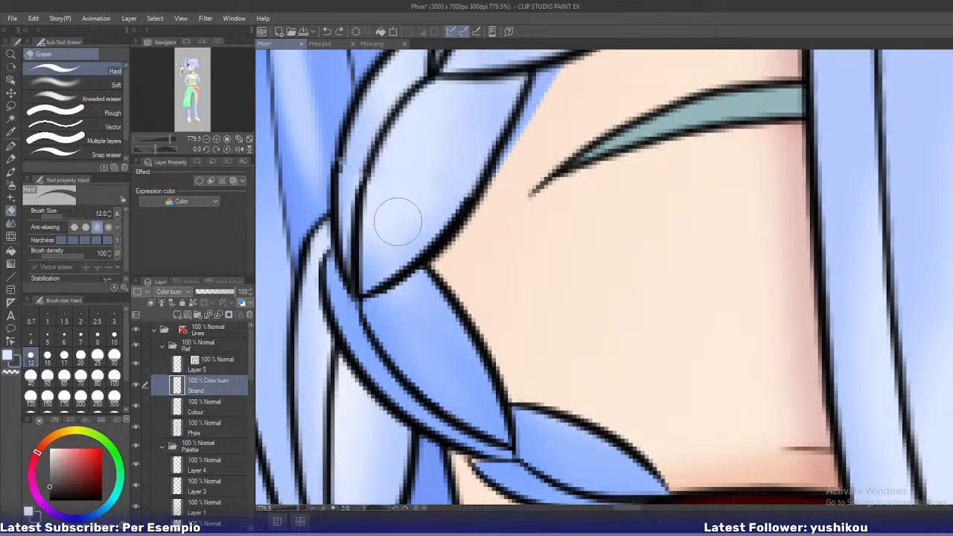
{"action": "key", "text": "b"}
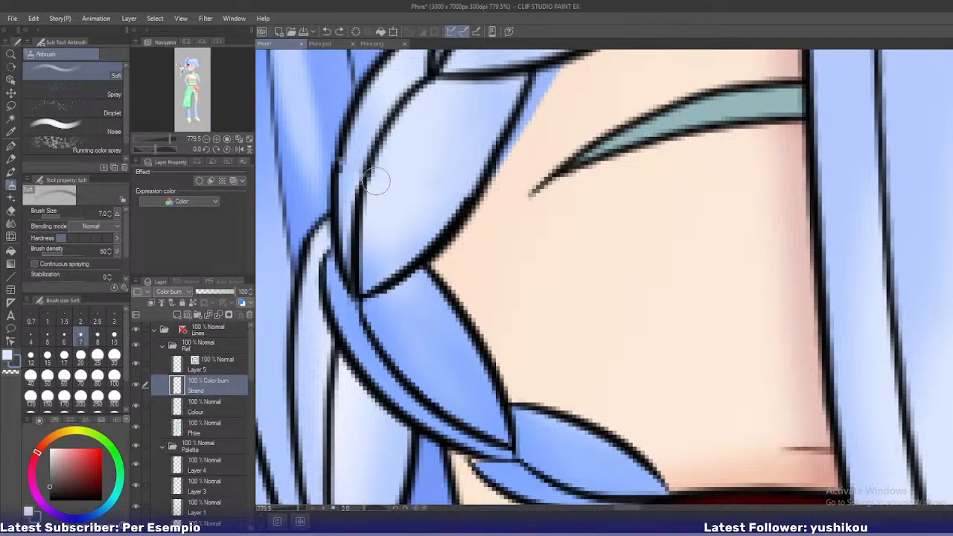
Try to smooth the colour join in the pale braid segment with Liquify and undo the stroke
{"action": "key", "text": "j"}
{"action": "left_click_drag", "start_coordinate": [349, 170], "coordinate": [400, 185]}
{"action": "key", "text": "ctrl+z"}
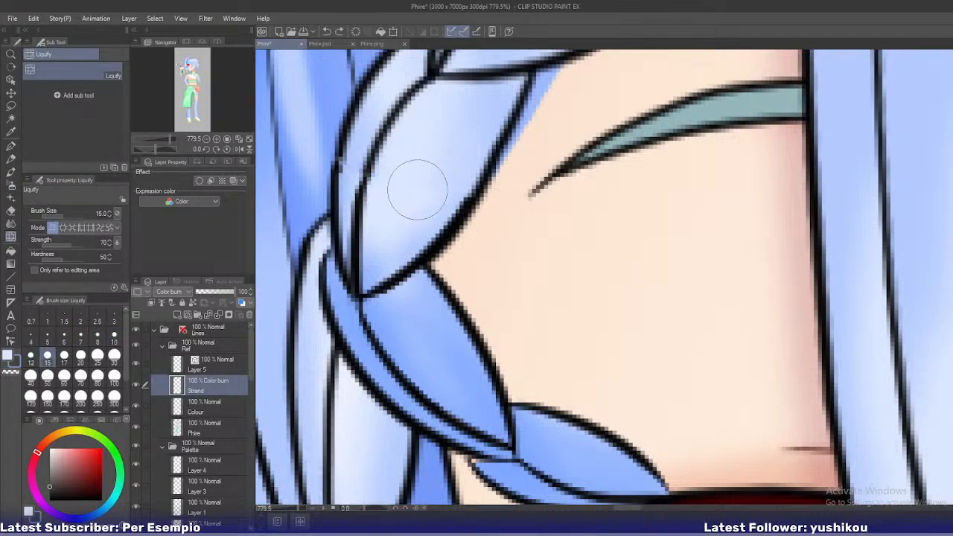
Switch to the Blend tool and set its brush size to 10
{"action": "key", "text": "j"}
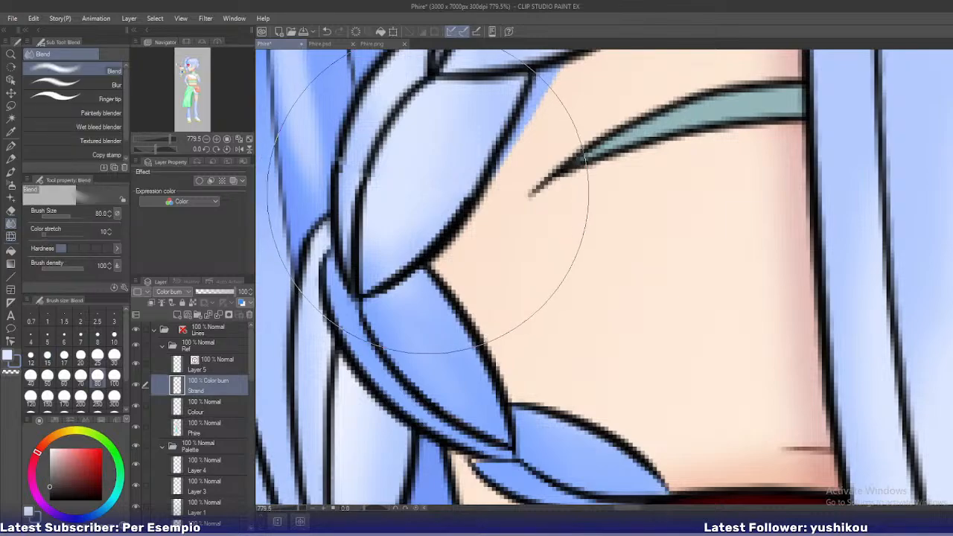
{"action": "key", "text": "bracketleft"}
{"action": "key", "text": "bracketleft"}
{"action": "key", "text": "bracketleft"}
{"action": "key", "text": "bracketleft"}
{"action": "key", "text": "bracketleft"}
{"action": "key", "text": "bracketleft"}
{"action": "key", "text": "bracketleft"}
{"action": "key", "text": "bracketleft"}
{"action": "key", "text": "bracketleft"}
{"action": "key", "text": "bracketleft"}
{"action": "key", "text": "bracketleft"}
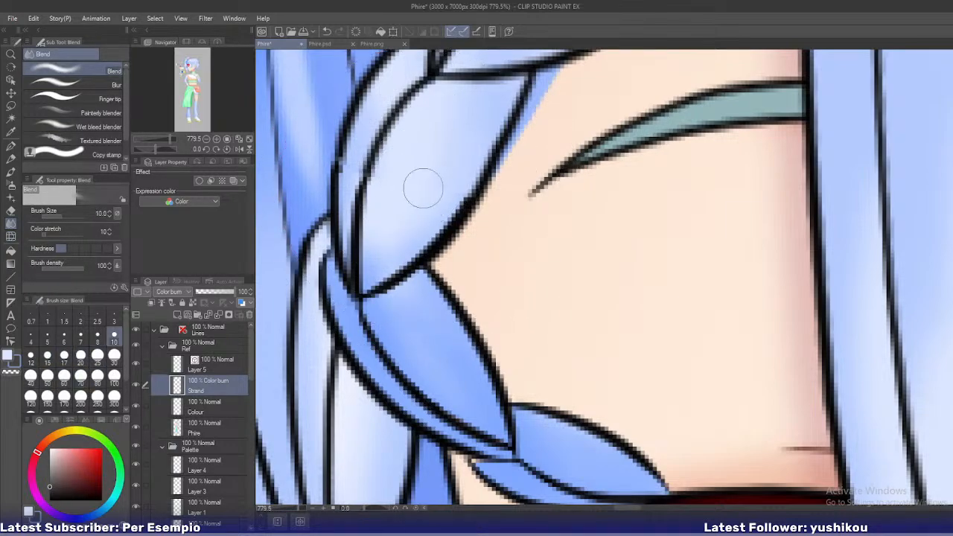
Shade the colour join in the pale braid segment on the Strand layer with the Soft airbrush at sizes 7 and 10, blending it smooth
{"action": "key", "text": "b"}
{"action": "key", "text": "b"}
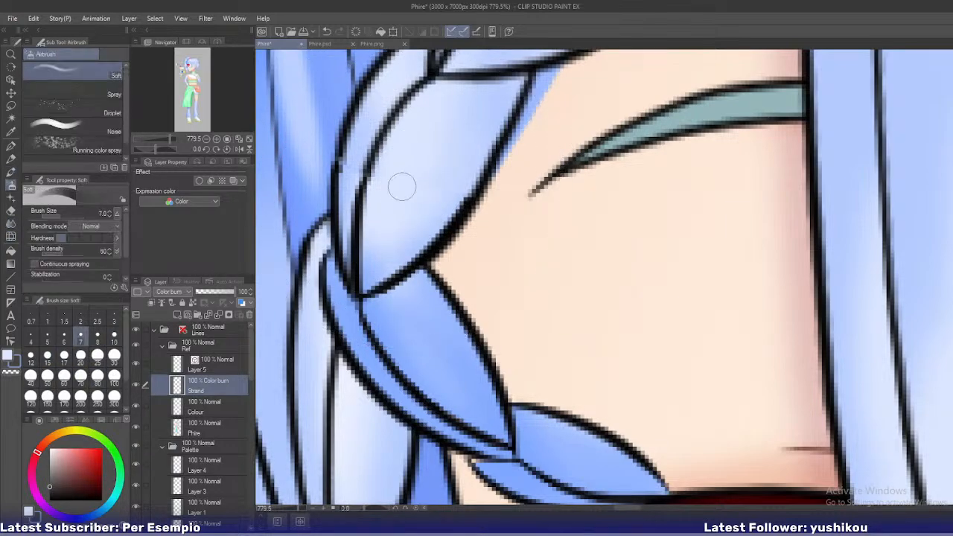
{"action": "key", "text": "j"}
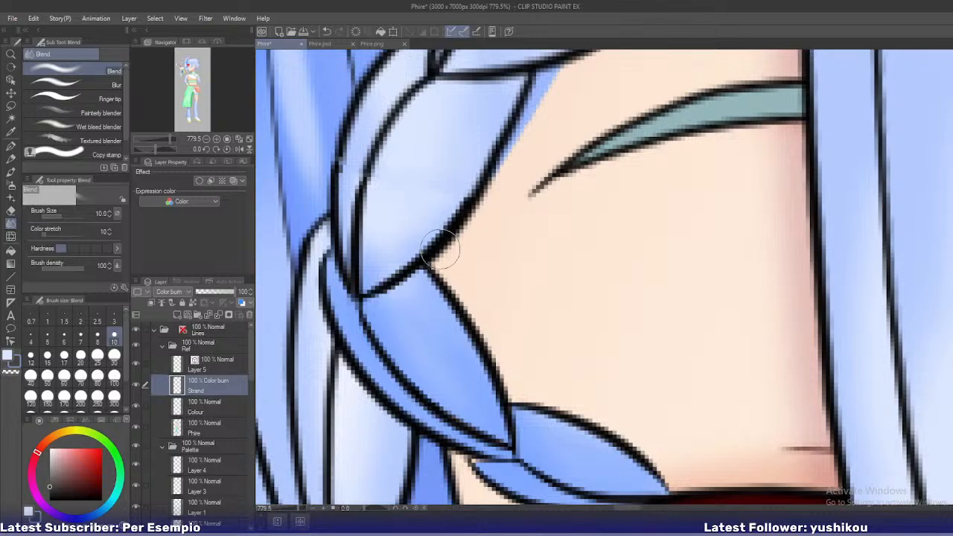
{"action": "key", "text": "b"}
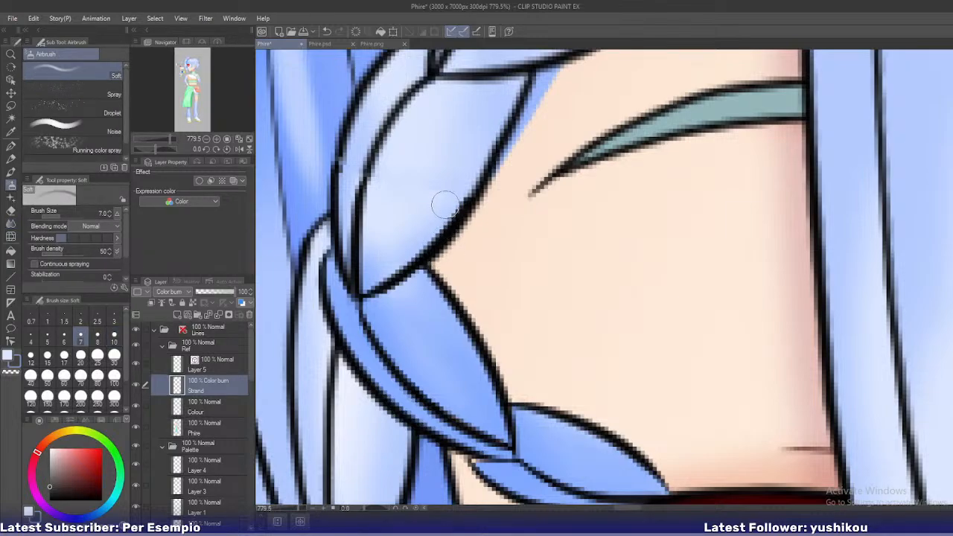
{"action": "key", "text": "bracketright"}
{"action": "key", "text": "bracketright"}
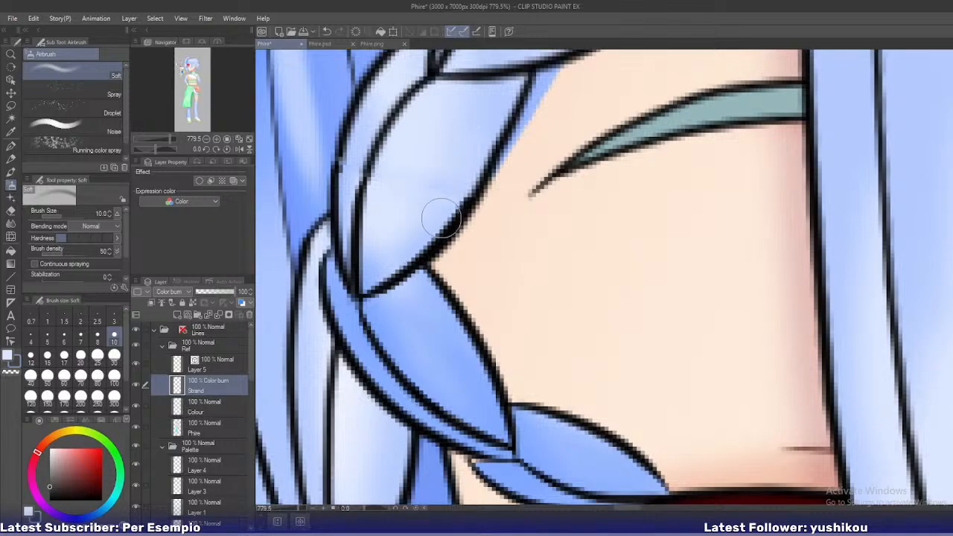
{"action": "key", "text": "j"}
{"action": "mouse_move", "coordinate": [443, 198]}
{"action": "left_mouse_down"}
{"action": "mouse_move", "coordinate": [439, 186]}
{"action": "mouse_move", "coordinate": [443, 195]}
{"action": "left_mouse_up"}
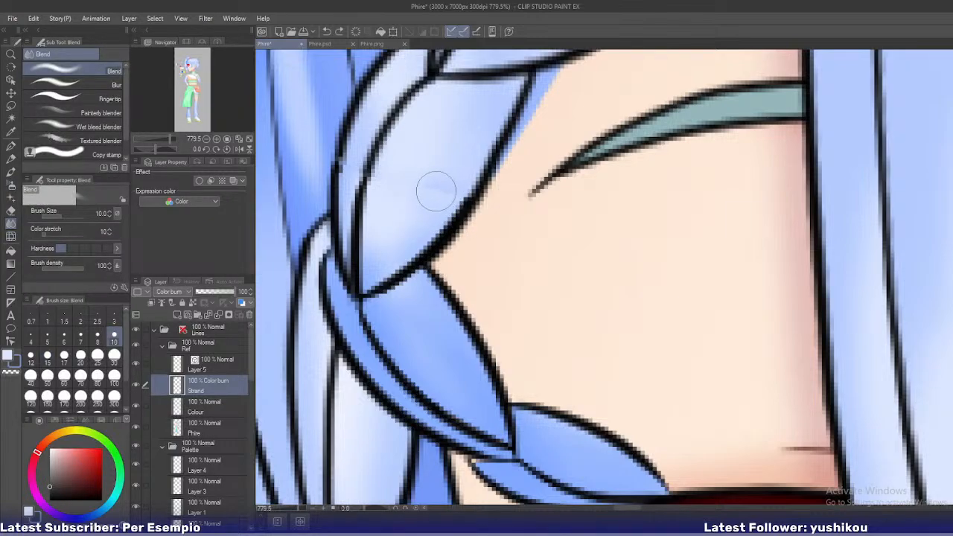
Clip the Strand layer to the layer below and make the Colour layer active with the Mapping pen
{"action": "left_click", "coordinate": [148, 303]}
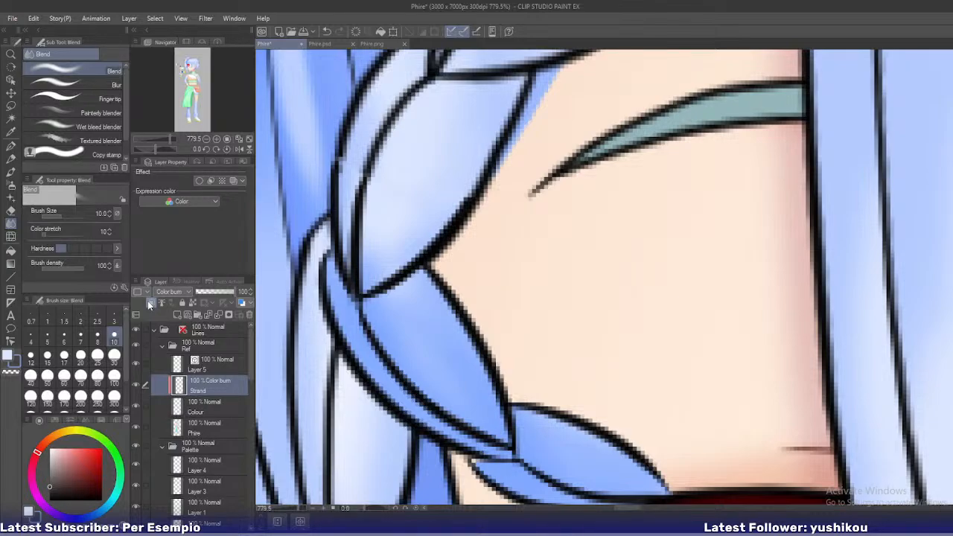
{"action": "left_click", "coordinate": [206, 421]}
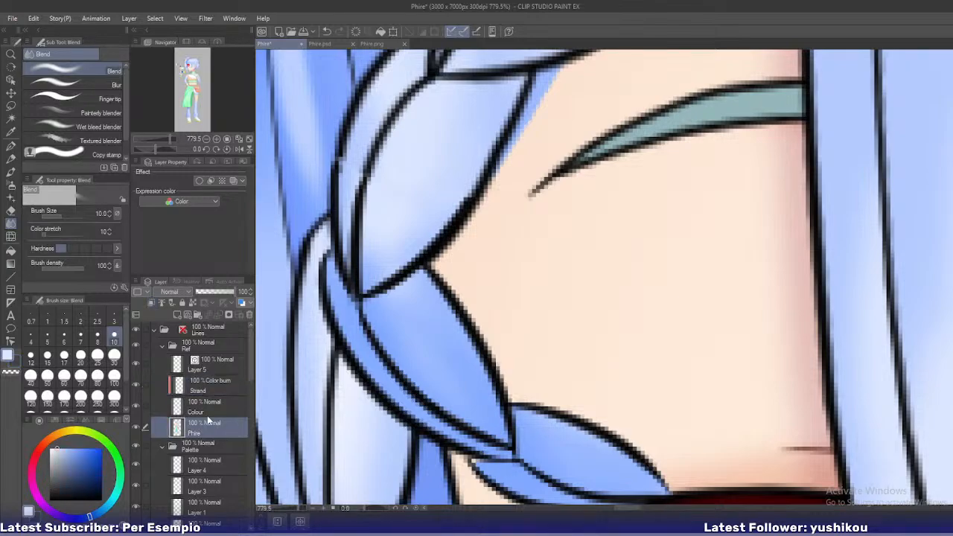
{"action": "left_click", "coordinate": [208, 406]}
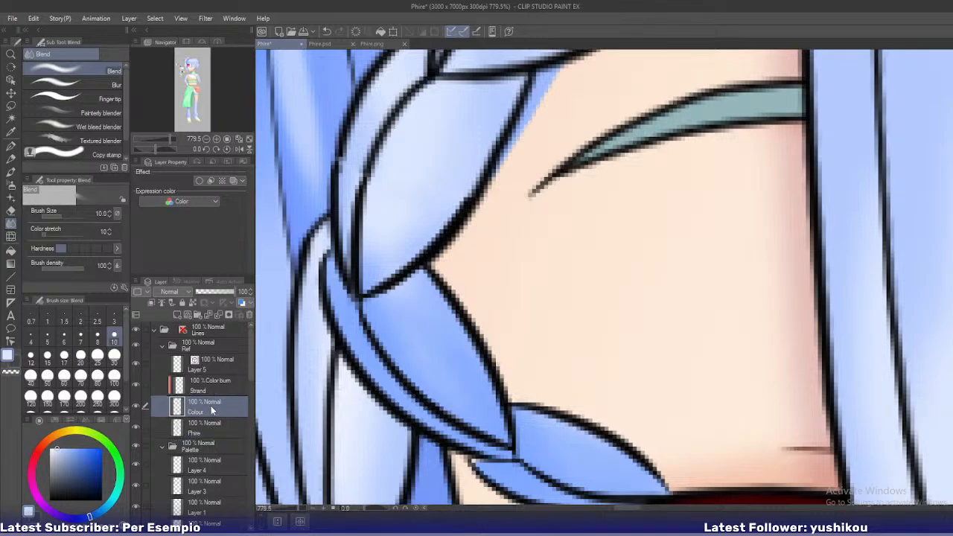
{"action": "key", "text": "p"}
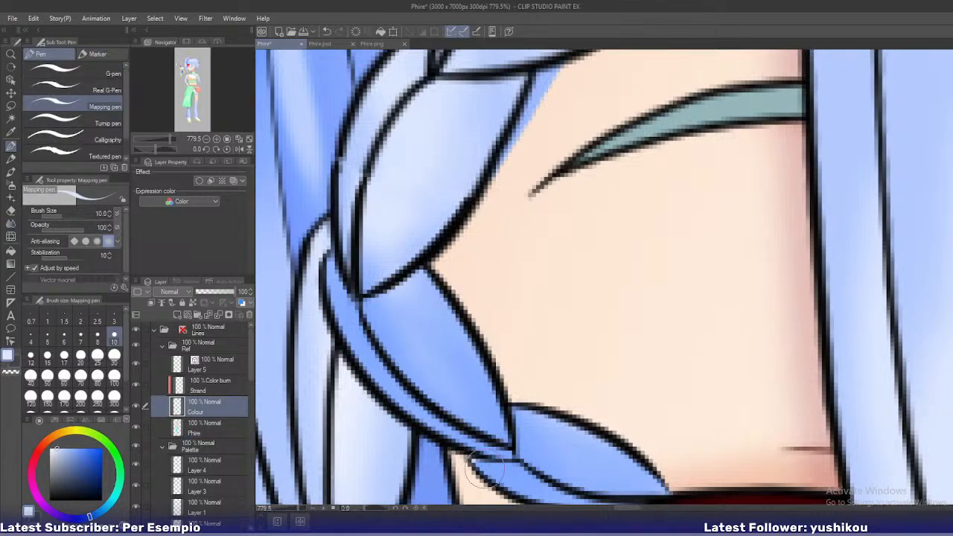
{"action": "scroll", "coordinate": [484, 469], "scroll_direction": "down", "scroll_amount": 3}
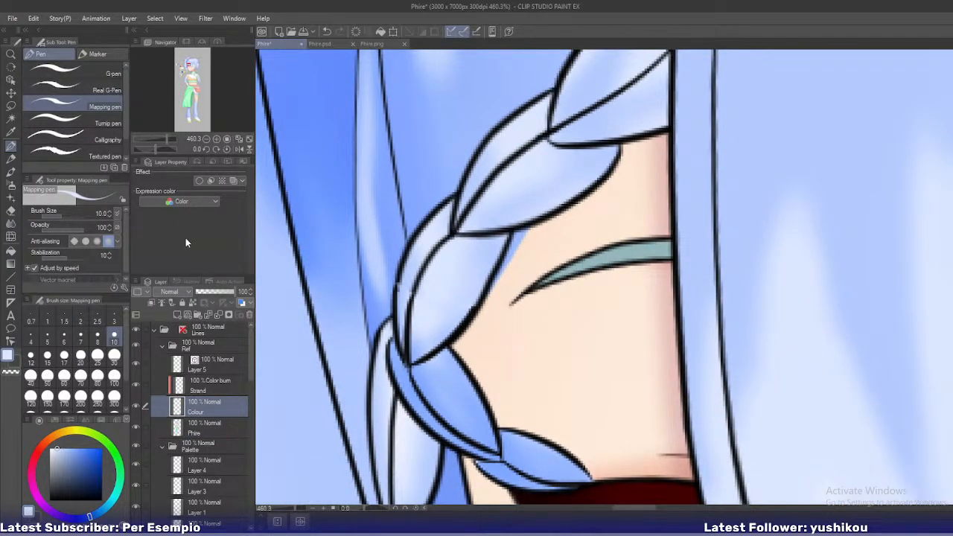
Rename the braid line-art layer above Strand as BraidBack2
{"action": "left_click", "coordinate": [216, 370]}
{"action": "type", "text": "Bra"}
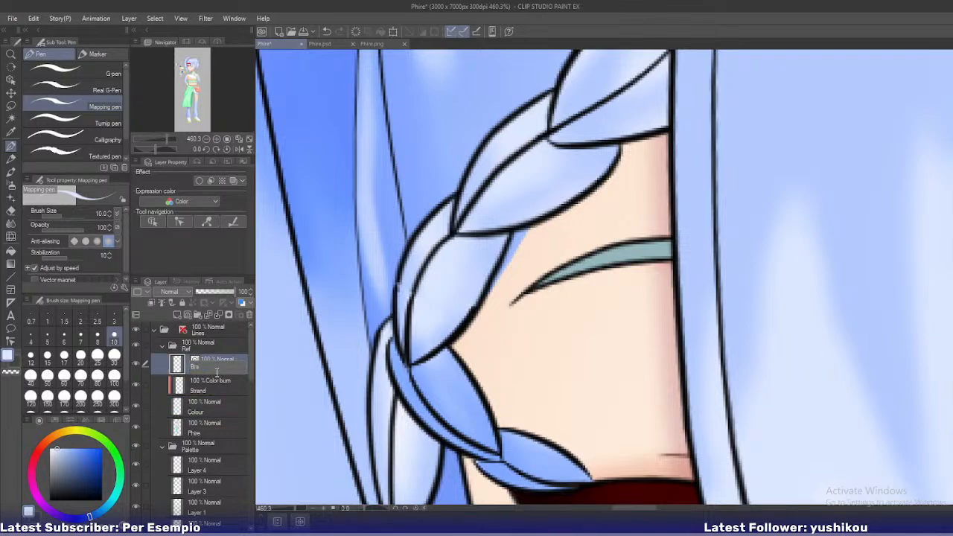
{"action": "type", "text": "idBack2"}
{"action": "key", "text": "Return"}
Move the BraidBack2, Strand and Colour layers together to the end of the hair's Braid folder and save the document
{"action": "left_click", "coordinate": [208, 404], "text": "shift"}
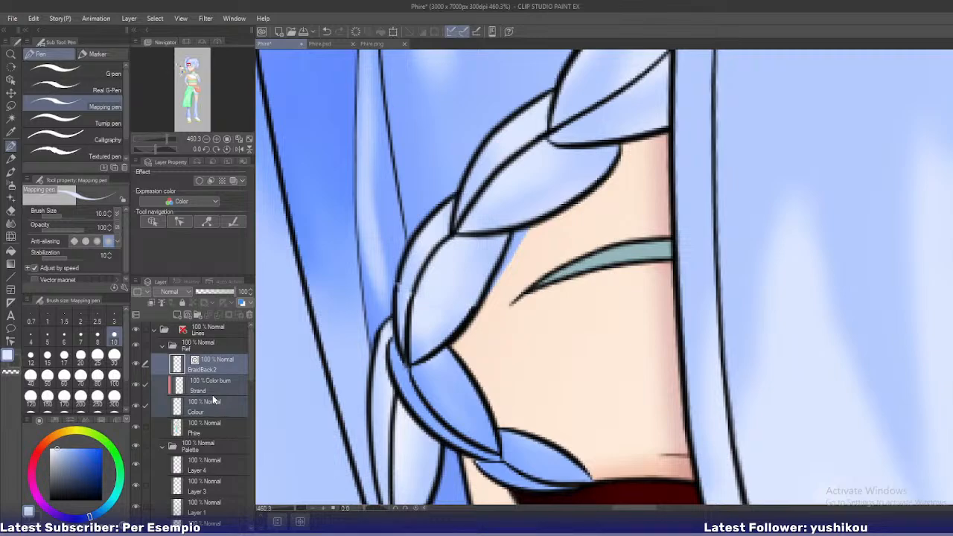
{"action": "left_click_drag", "start_coordinate": [210, 370], "coordinate": [206, 421]}
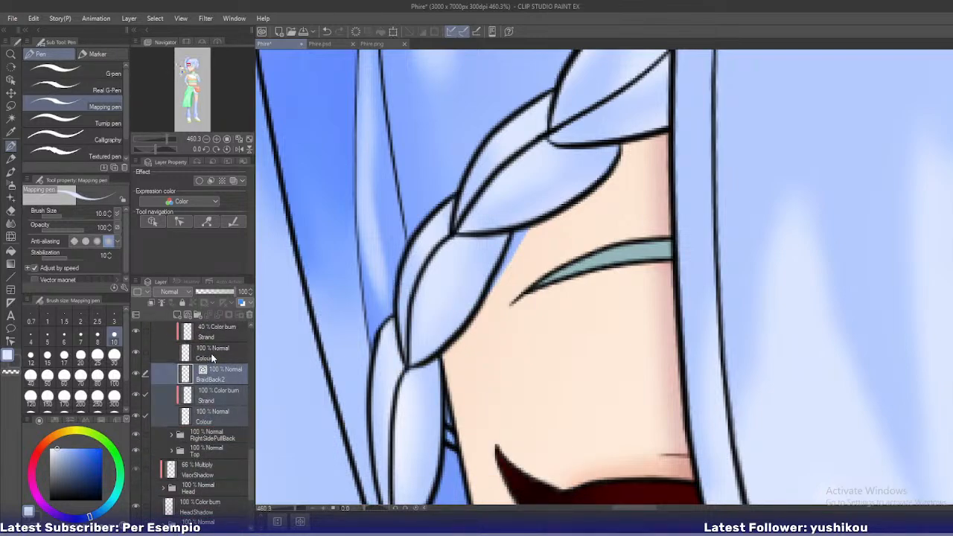
{"action": "key", "text": "ctrl+s"}
Paste the BraidBack2, Strand and Colour layers into Phire.psd directly above the BraidBack layer
{"action": "left_click", "coordinate": [320, 44]}
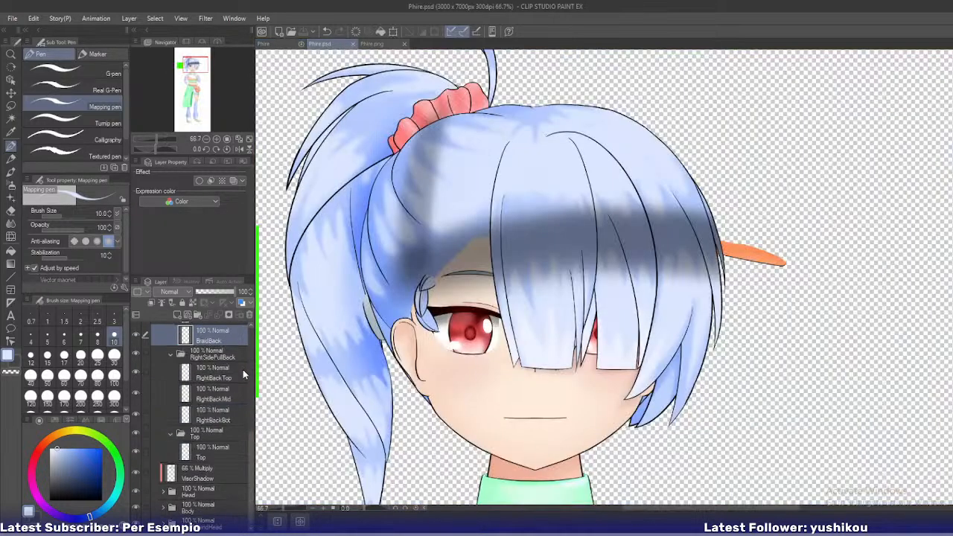
{"action": "scroll", "coordinate": [222, 379], "scroll_direction": "up", "scroll_amount": 1}
{"action": "key", "text": "ctrl+v"}
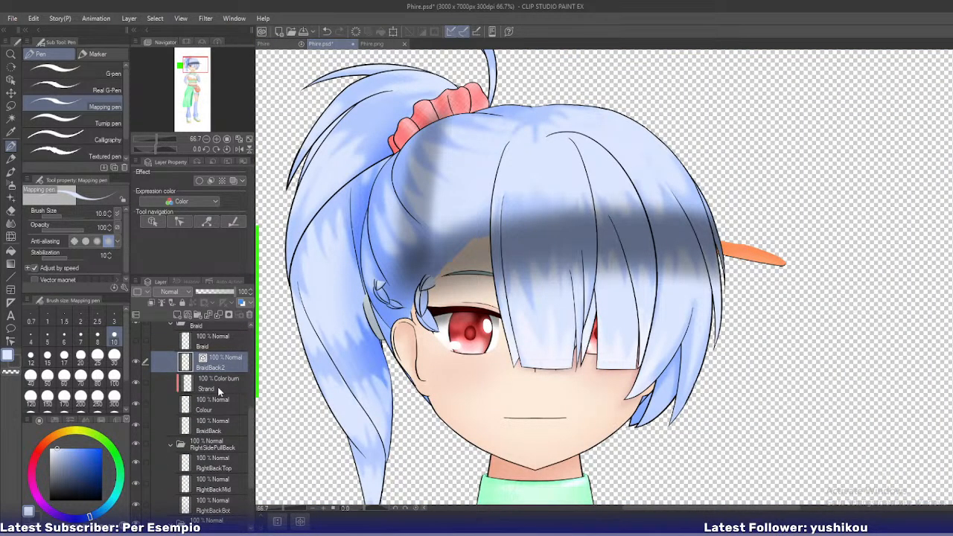
Merge the pasted BraidBack2, Strand and Colour layers into one and place BraidBack above the merged layer
{"action": "left_click", "coordinate": [216, 406], "text": "shift"}
{"action": "key", "text": "shift+alt+e"}
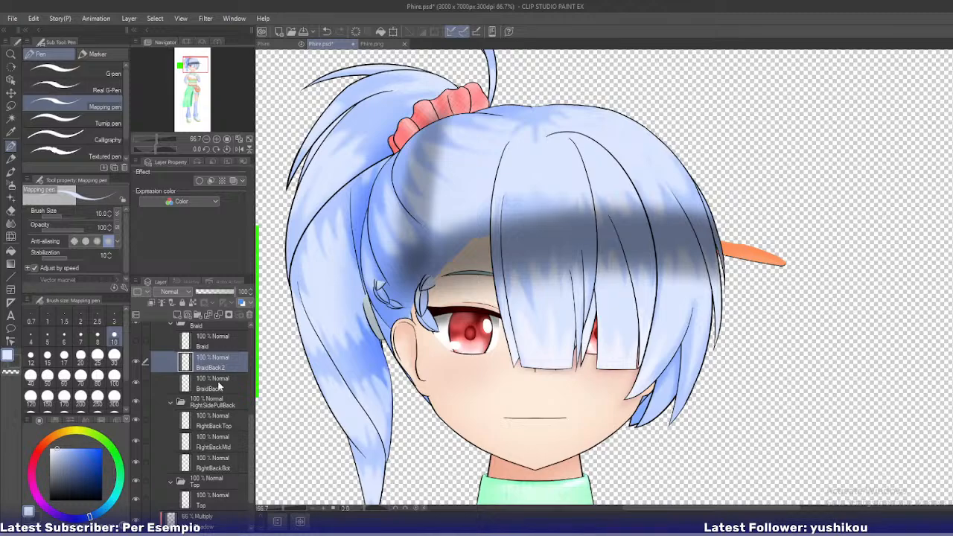
{"action": "left_click_drag", "start_coordinate": [219, 382], "coordinate": [219, 360]}
{"action": "scroll", "coordinate": [213, 380], "scroll_direction": "up", "scroll_amount": 6}
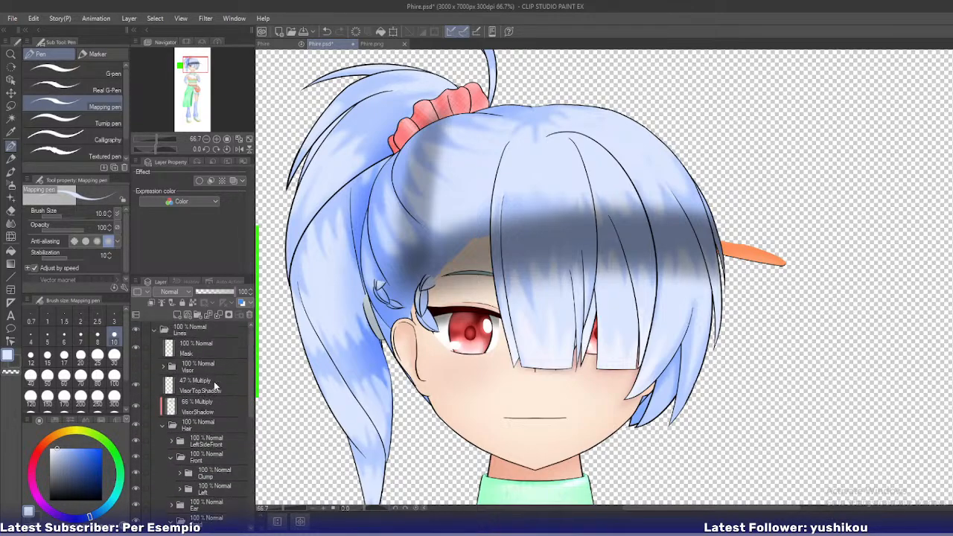
Hide the Ref folder in the original Phire document, and save Phire.psd despite its deeply nested layer folders
{"action": "left_click", "coordinate": [263, 43]}
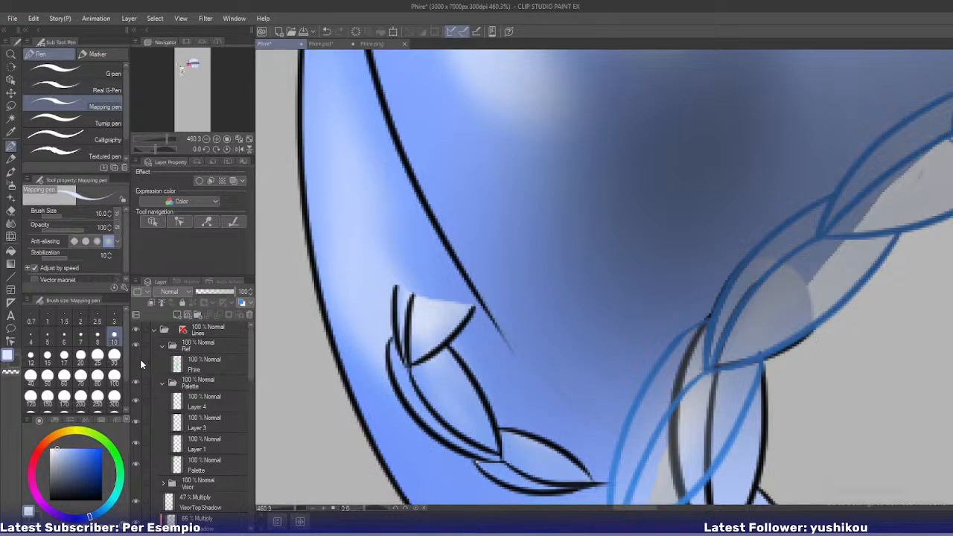
{"action": "left_click", "coordinate": [136, 346]}
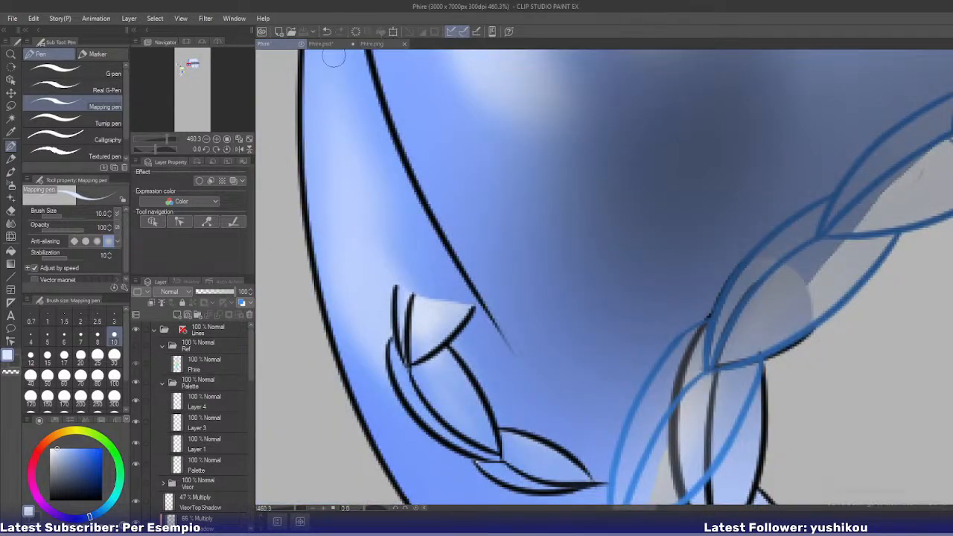
{"action": "left_click", "coordinate": [320, 43]}
{"action": "key", "text": "ctrl+s"}
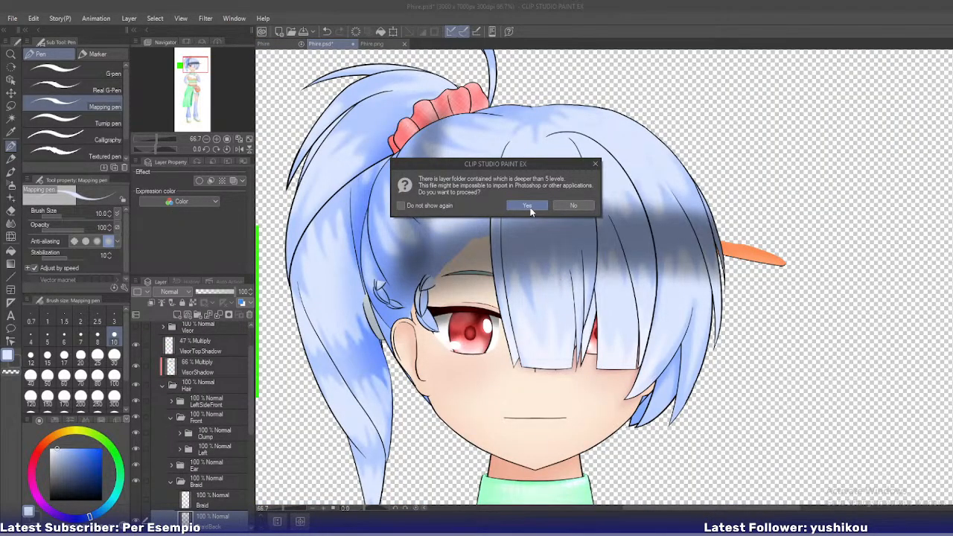
{"action": "left_click", "coordinate": [527, 206]}
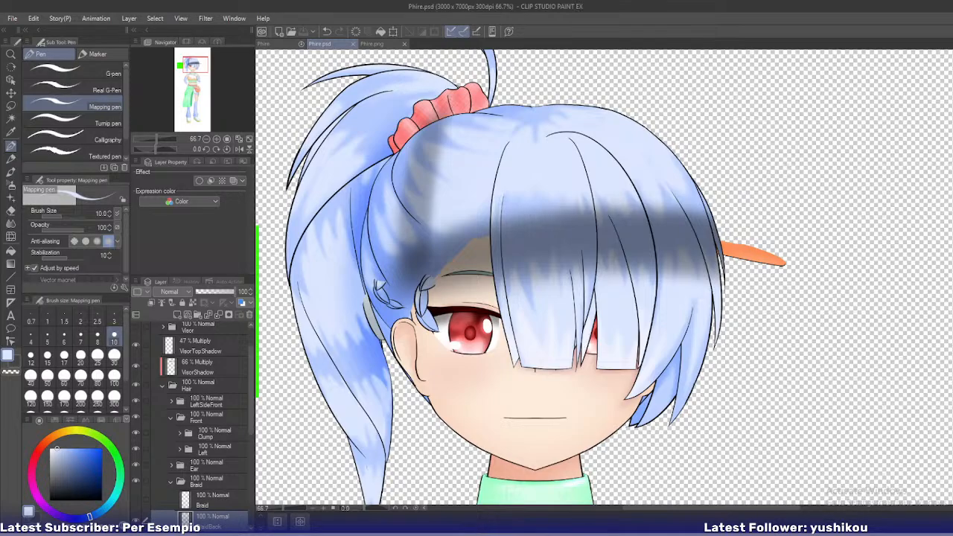
Switch to Live2D Cubism Editor and re-import Phire.psd into the Phire model, replacing the 2025/04/03 21:13 version
{"action": "key", "text": "alt+Tab"}
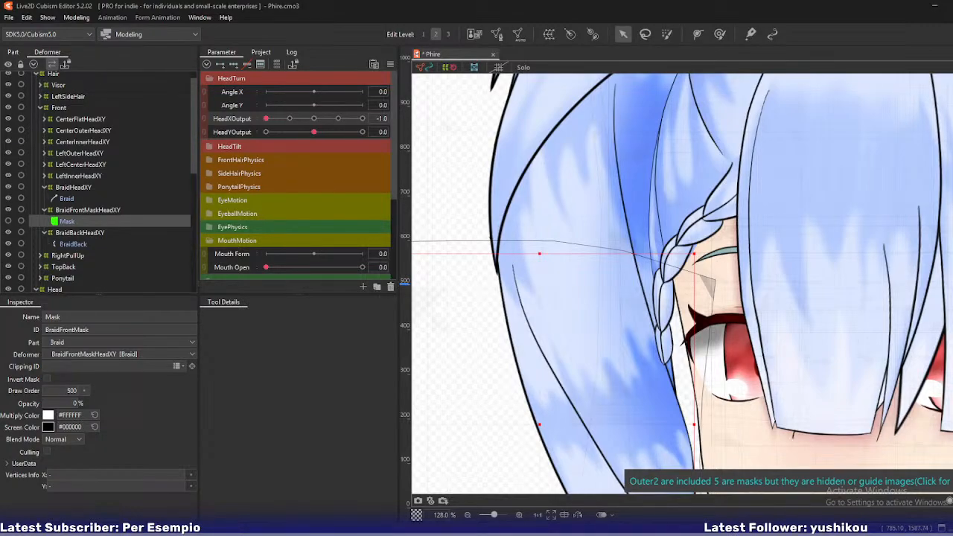
{"action": "left_click_drag", "start_coordinate": [417, 238], "coordinate": [551, 210]}
{"action": "left_click", "coordinate": [434, 235]}
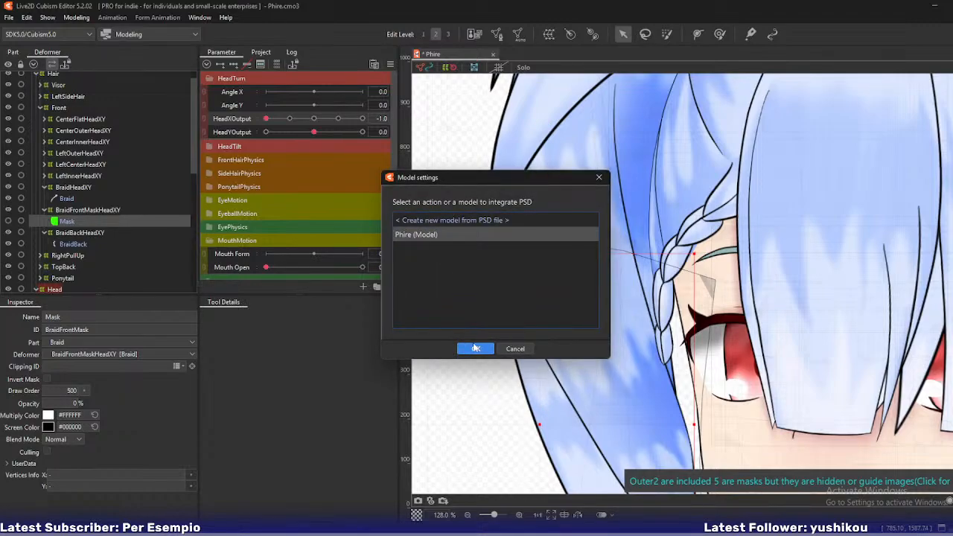
{"action": "left_click", "coordinate": [476, 348]}
{"action": "left_click", "coordinate": [452, 255]}
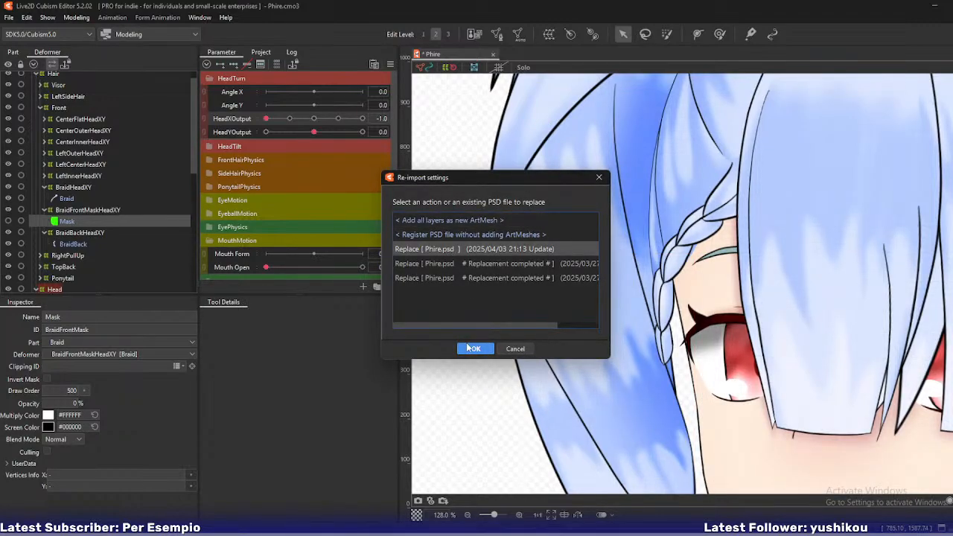
{"action": "left_click", "coordinate": [473, 348]}
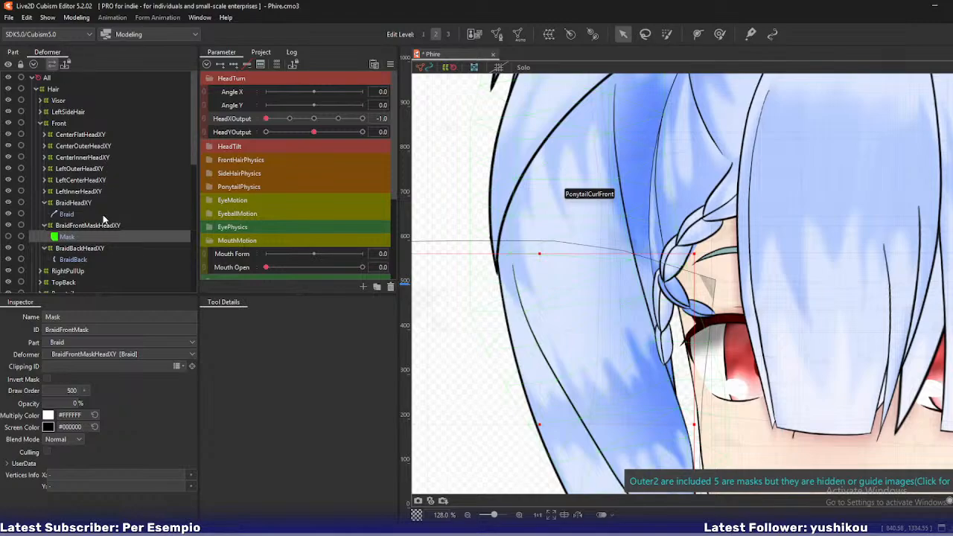
Reshape the BraidHeadXY warp deformer at HeadXOutput -1.0, shifting its lower control points inward so the braid's end sits closer to the face
{"action": "left_click", "coordinate": [74, 202]}
{"action": "scroll", "coordinate": [729, 333], "scroll_direction": "up", "scroll_amount": 2}
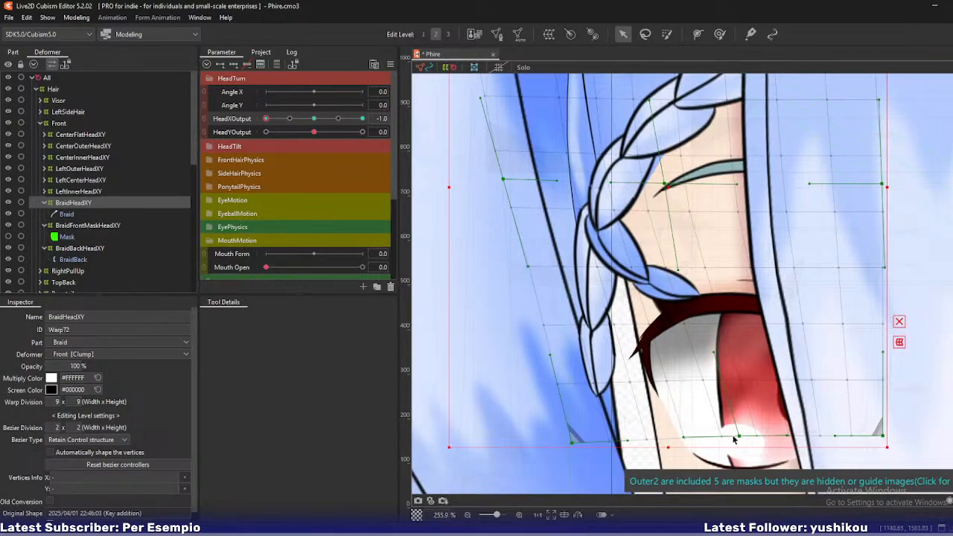
{"action": "left_click_drag", "start_coordinate": [741, 436], "coordinate": [772, 433]}
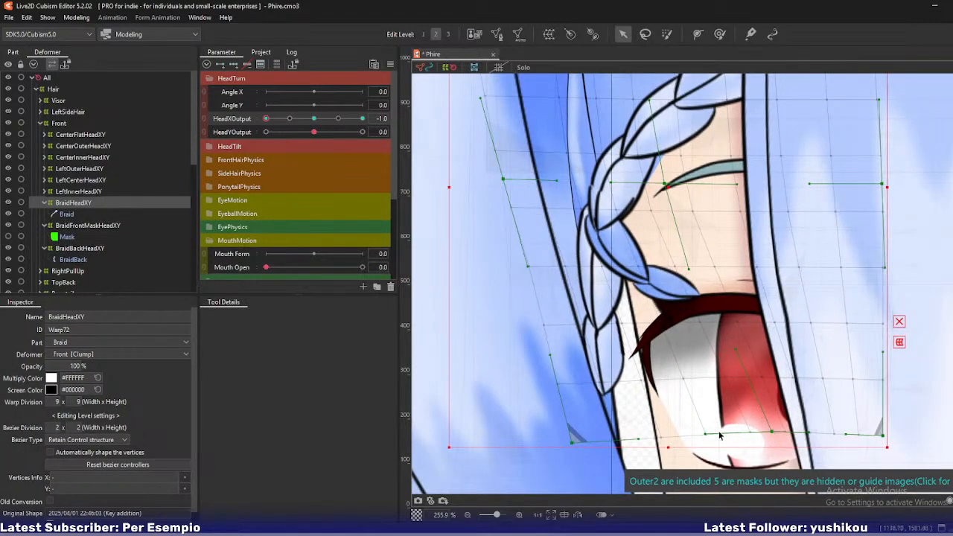
{"action": "left_click_drag", "start_coordinate": [574, 439], "coordinate": [617, 442]}
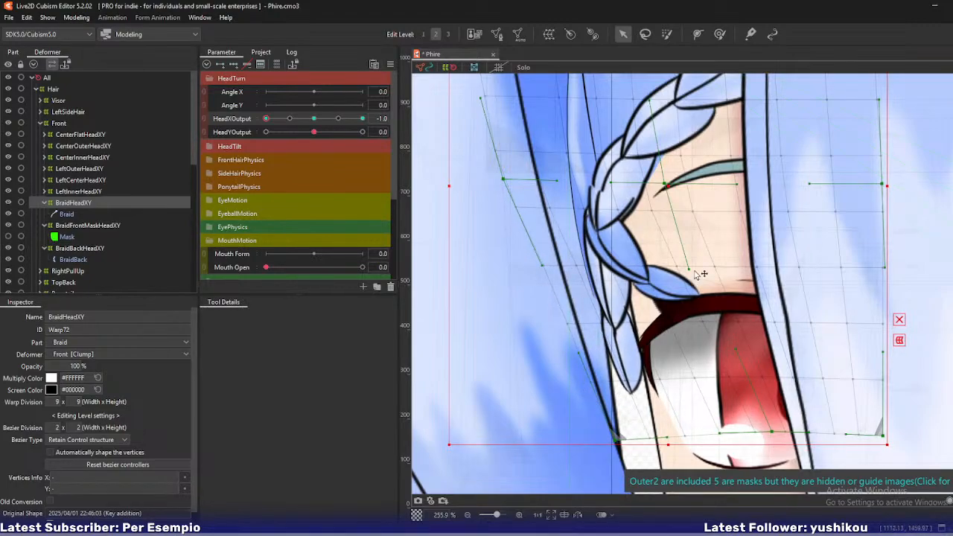
{"action": "left_click_drag", "start_coordinate": [687, 271], "coordinate": [680, 267]}
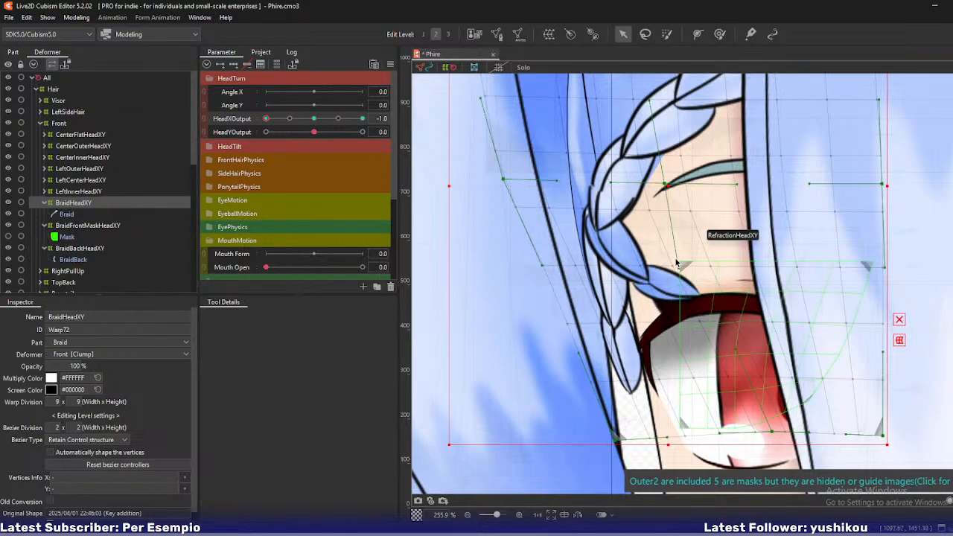
{"action": "left_click_drag", "start_coordinate": [679, 268], "coordinate": [676, 244]}
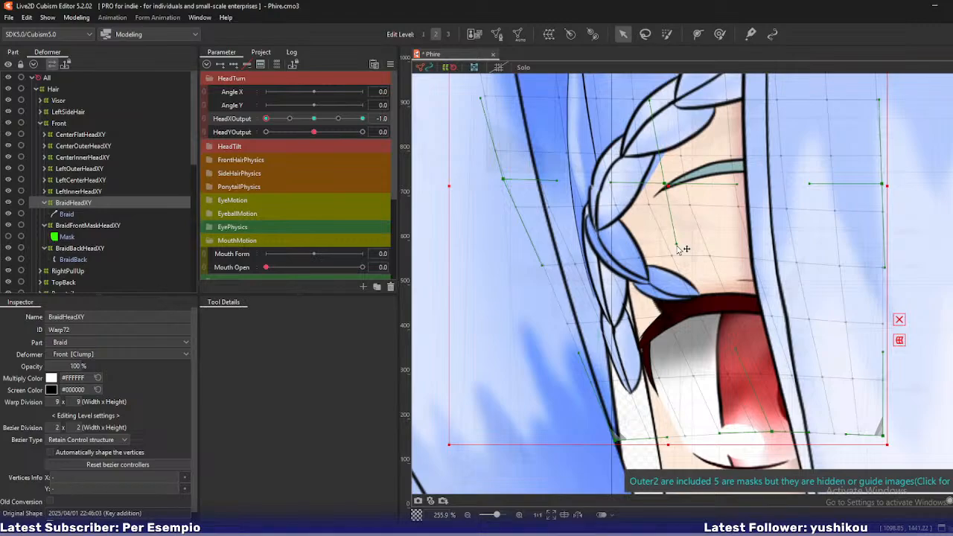
{"action": "left_click_drag", "start_coordinate": [506, 178], "coordinate": [506, 185]}
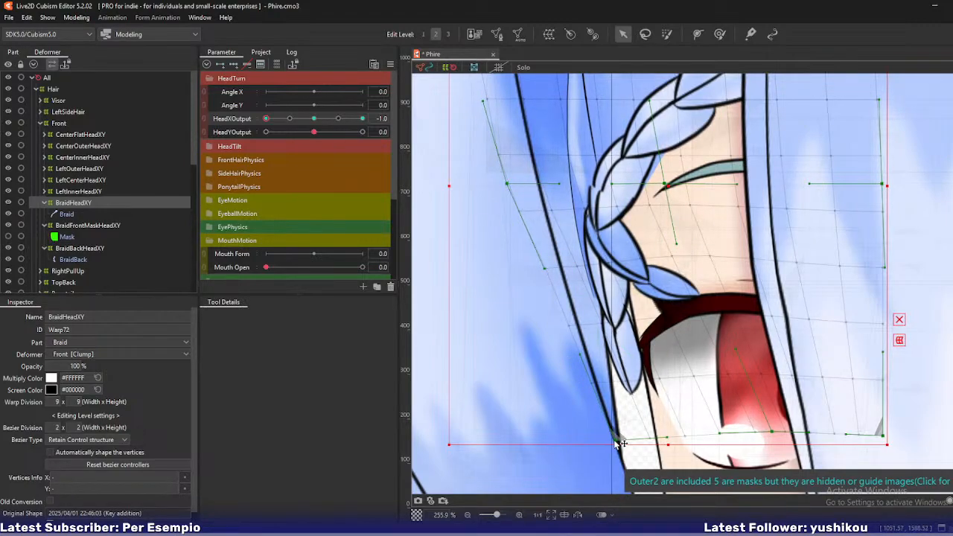
{"action": "left_click_drag", "start_coordinate": [614, 440], "coordinate": [612, 440]}
{"action": "left_click_drag", "start_coordinate": [772, 433], "coordinate": [766, 432]}
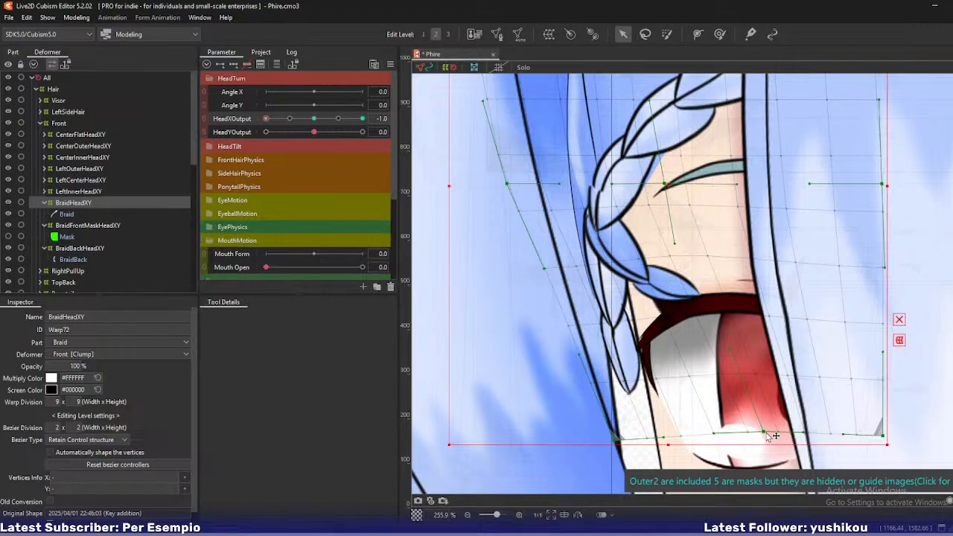
Select the newly imported BraidBack2 ArtMesh inside the Phire.psd (Corresponding layer not found) part's nested Lines, Hair and Braid folders
{"action": "left_click", "coordinate": [13, 52]}
{"action": "scroll", "coordinate": [139, 173], "scroll_direction": "up", "scroll_amount": 4}
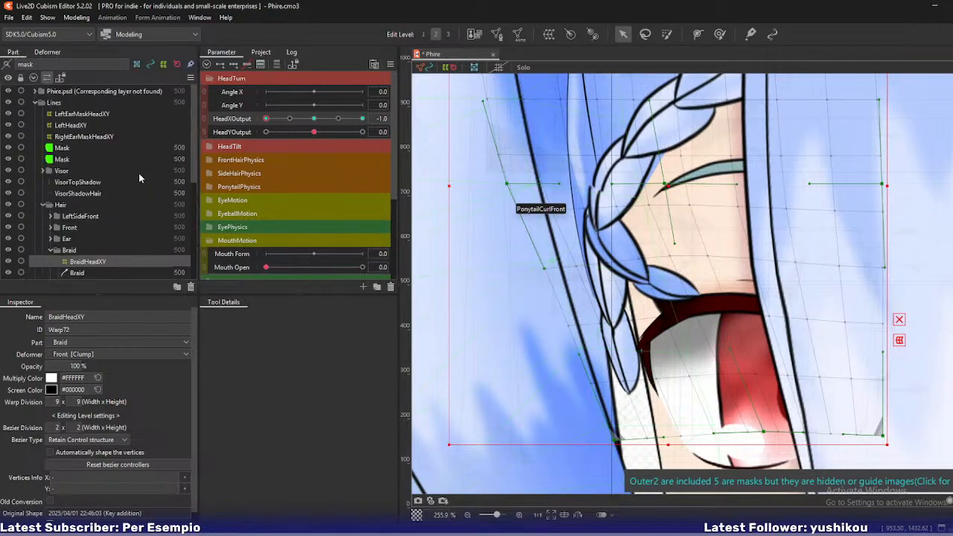
{"action": "left_click", "coordinate": [35, 91]}
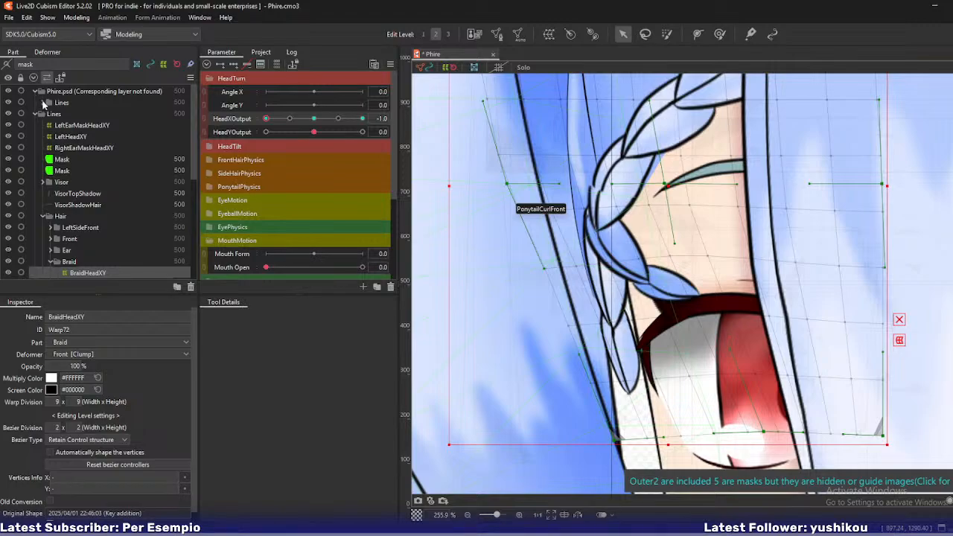
{"action": "left_click", "coordinate": [43, 102]}
{"action": "left_click", "coordinate": [50, 114]}
{"action": "left_click", "coordinate": [62, 125]}
{"action": "left_click", "coordinate": [84, 137]}
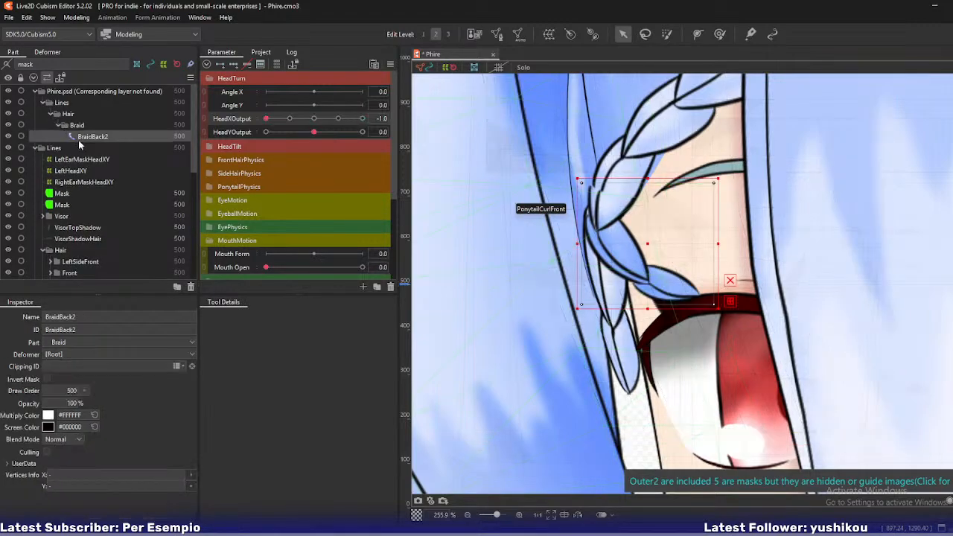
Move BraidBack2 into the model's own Braid part and order it directly below BraidBack
{"action": "scroll", "coordinate": [122, 152], "scroll_direction": "down", "scroll_amount": 1}
{"action": "scroll", "coordinate": [103, 160], "scroll_direction": "down", "scroll_amount": 2}
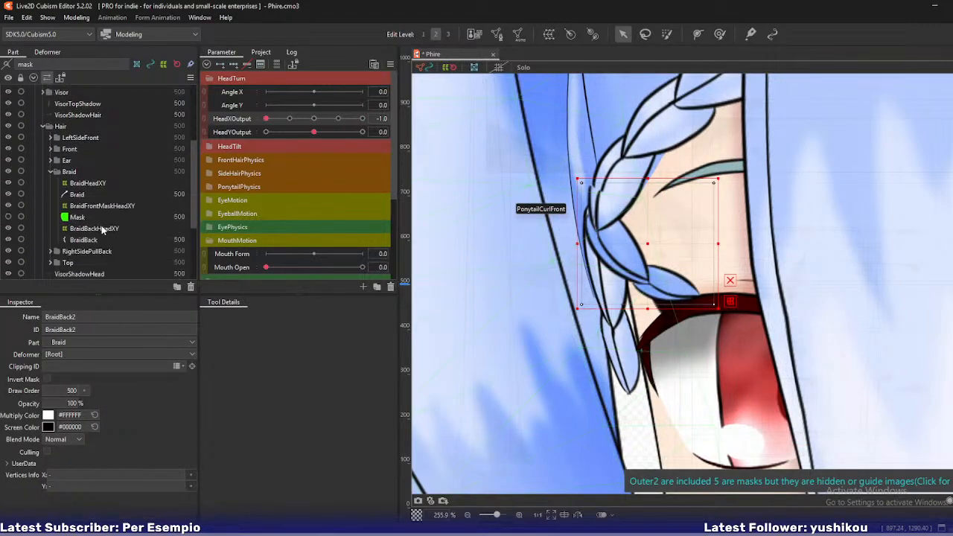
{"action": "left_click", "coordinate": [85, 240]}
{"action": "scroll", "coordinate": [84, 240], "scroll_direction": "up", "scroll_amount": 1}
{"action": "scroll", "coordinate": [98, 251], "scroll_direction": "down", "scroll_amount": 2}
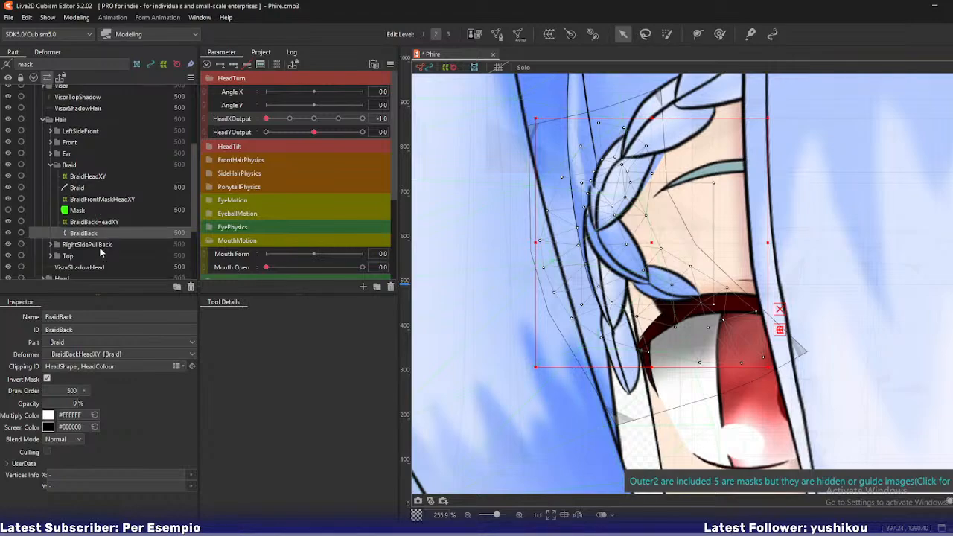
{"action": "left_click_drag", "start_coordinate": [89, 192], "coordinate": [90, 179]}
{"action": "left_click", "coordinate": [92, 183]}
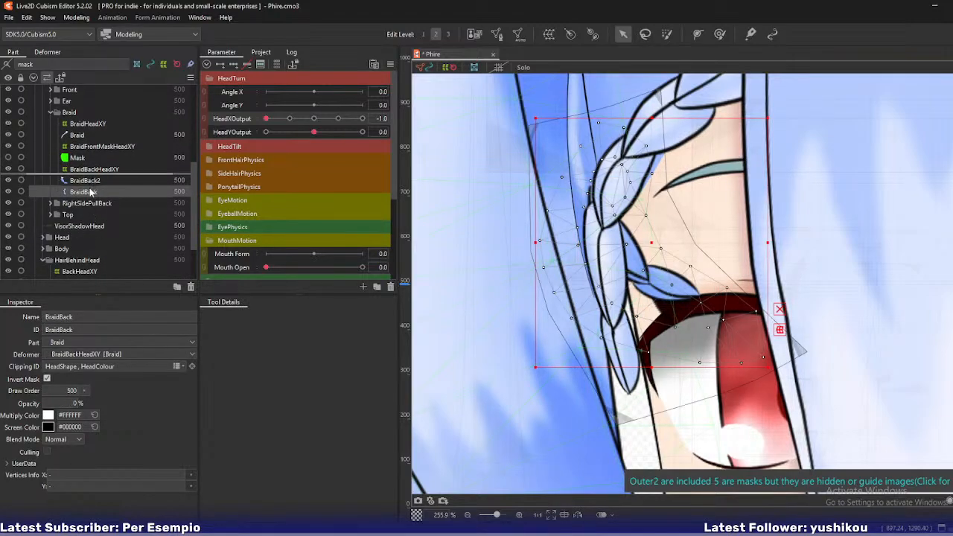
{"action": "left_click", "coordinate": [90, 191]}
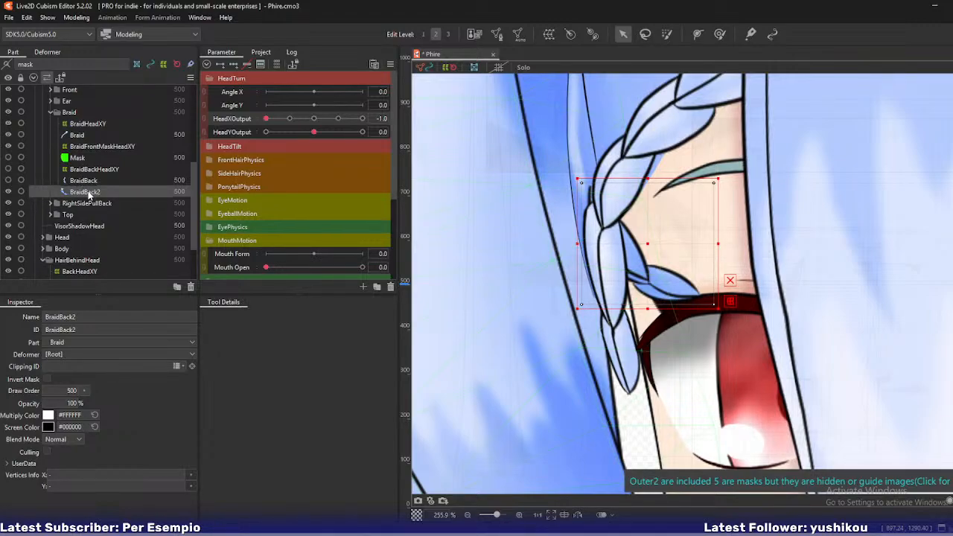
Generate an automatic mesh for BraidBack2 using the Base preset
{"action": "scroll", "coordinate": [91, 192], "scroll_direction": "up", "scroll_amount": 2}
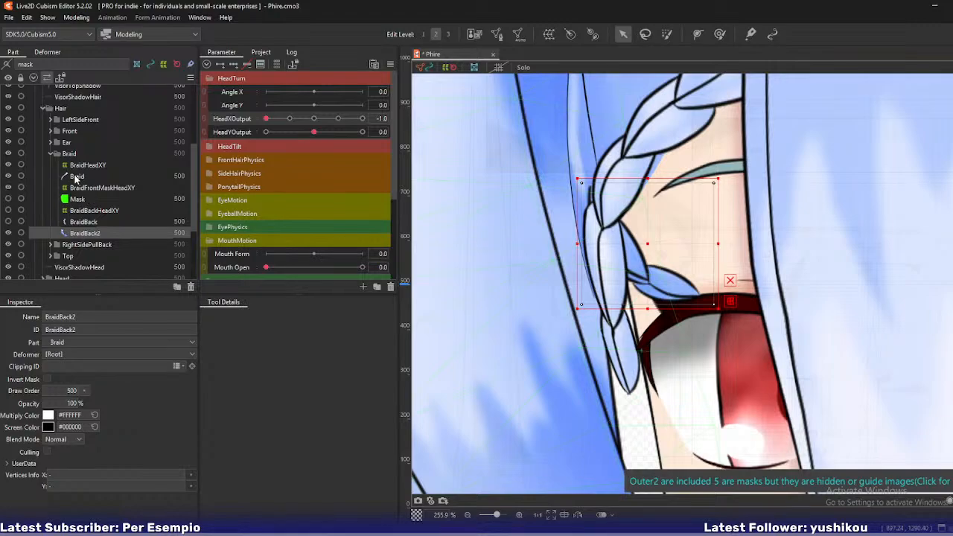
{"action": "left_click", "coordinate": [75, 177]}
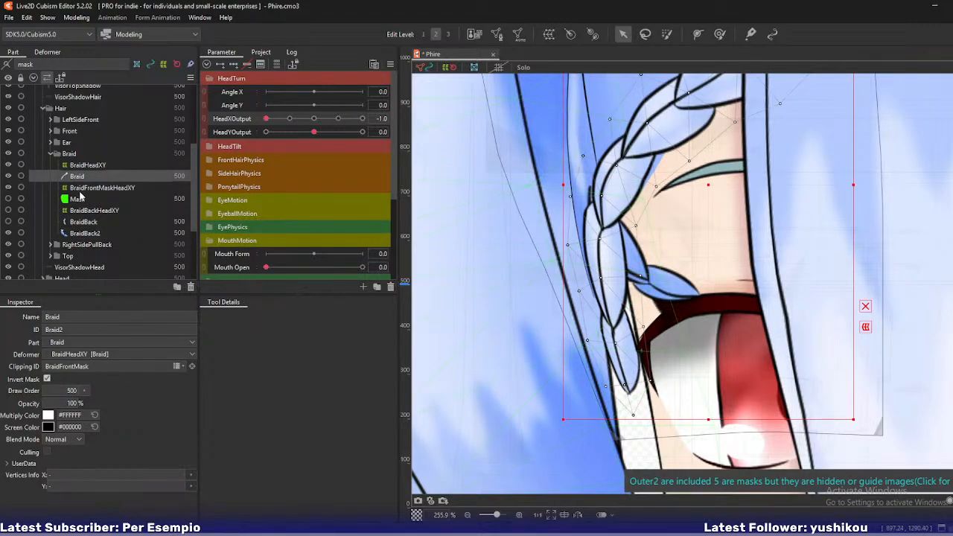
{"action": "left_click", "coordinate": [91, 234]}
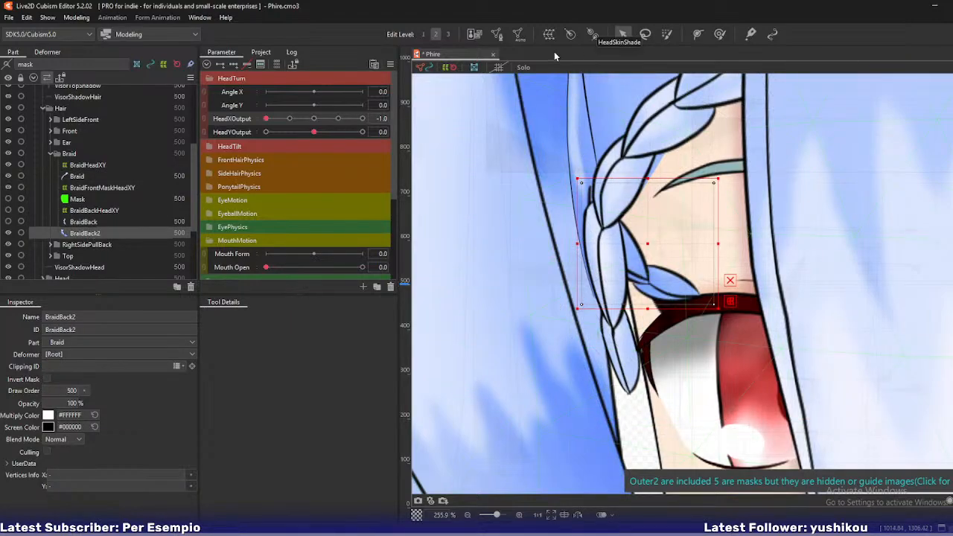
{"action": "left_click", "coordinate": [518, 34]}
{"action": "left_click", "coordinate": [435, 222]}
{"action": "left_click", "coordinate": [547, 257]}
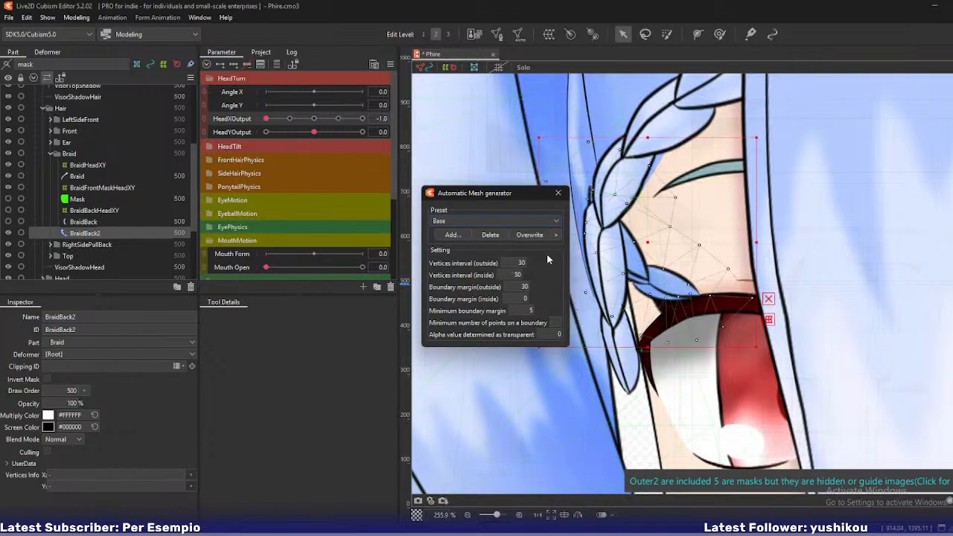
{"action": "left_click", "coordinate": [557, 192]}
Refine BraidBack2's mesh around its upper strand, repositioning vertices onto the outline's edges and adding a vertex at the notch below it
{"action": "scroll", "coordinate": [597, 214], "scroll_direction": "up", "scroll_amount": 4}
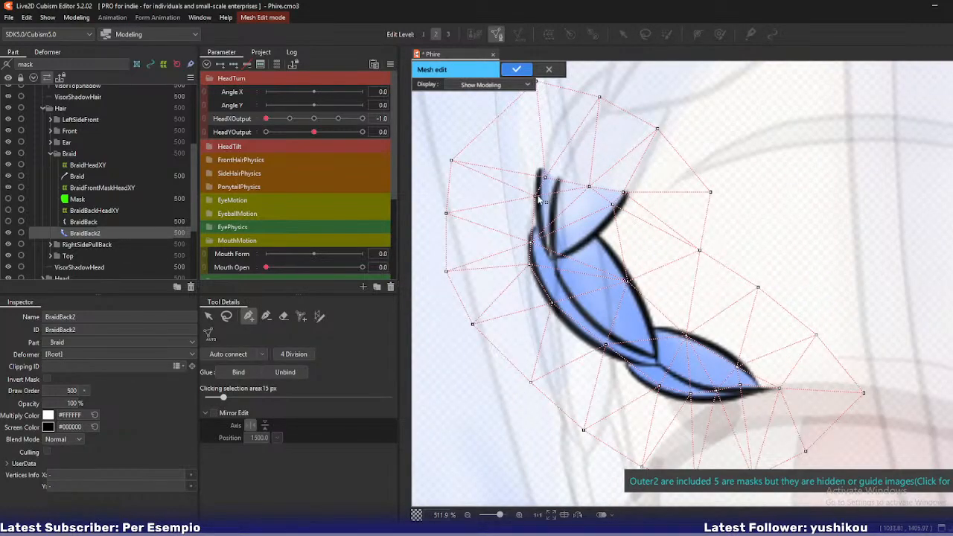
{"action": "left_click_drag", "start_coordinate": [537, 217], "coordinate": [528, 243]}
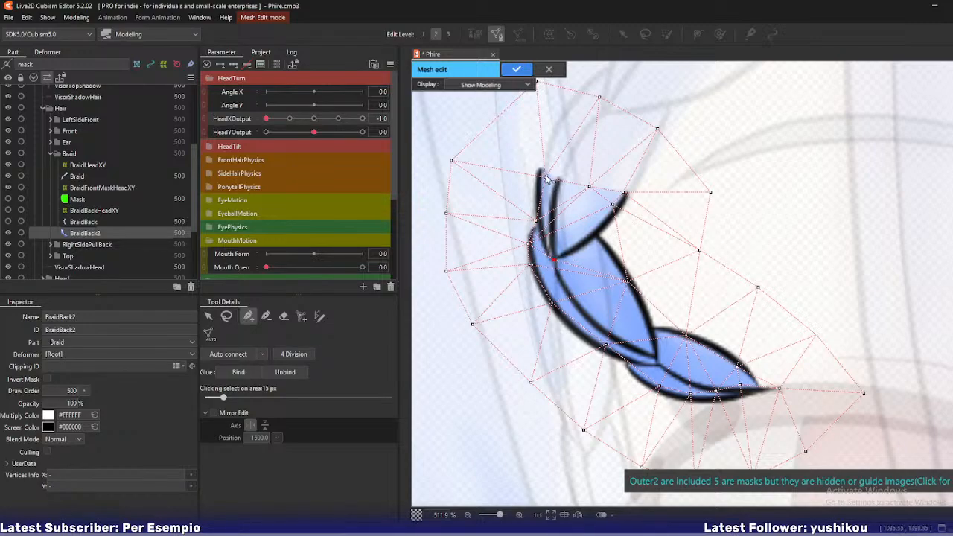
{"action": "left_click_drag", "start_coordinate": [544, 177], "coordinate": [536, 171]}
{"action": "left_click", "coordinate": [532, 193]}
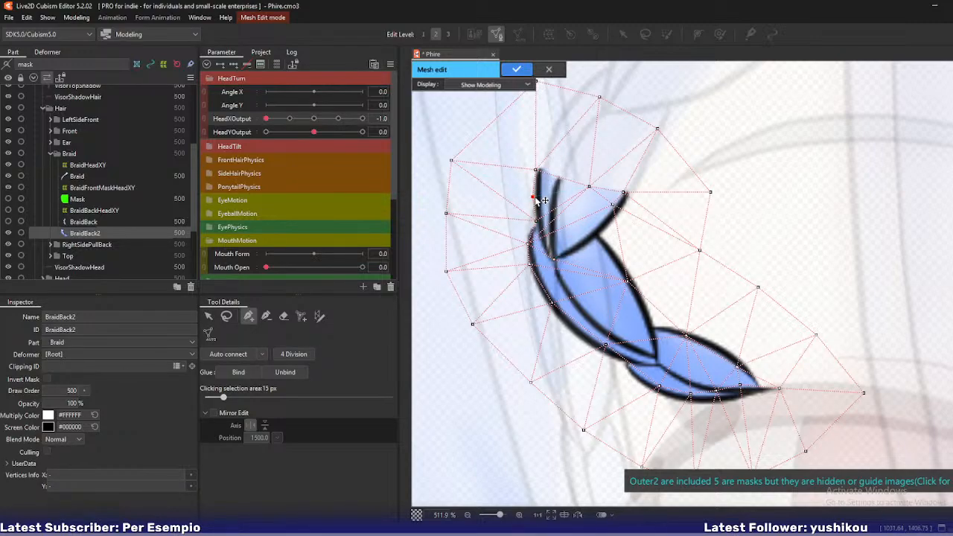
{"action": "left_click", "coordinate": [578, 183]}
{"action": "left_click_drag", "start_coordinate": [578, 183], "coordinate": [618, 212]}
{"action": "left_click", "coordinate": [601, 233]}
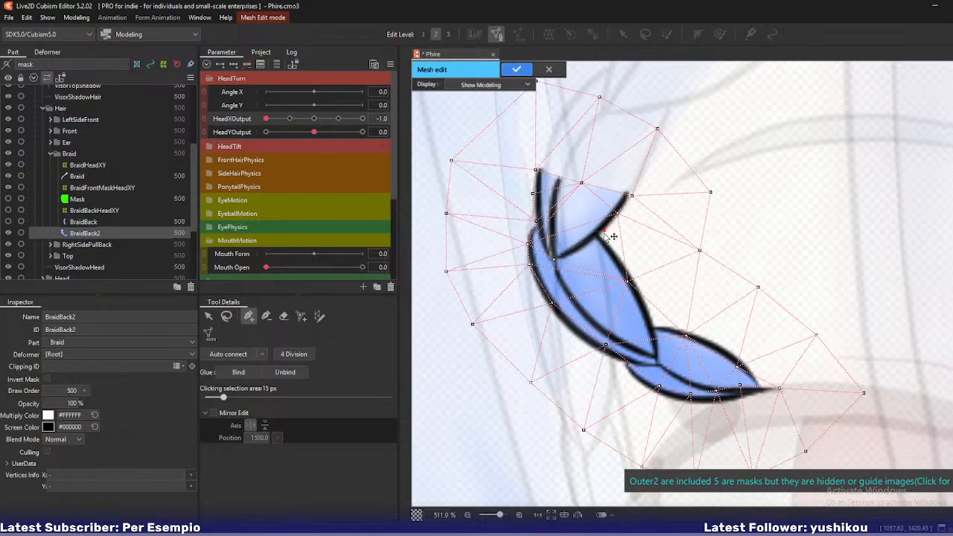
Fit the mesh vertices along the inner edge of BraidBack2's middle strand, adding points down to the next notch, and apply the mesh edit
{"action": "left_click", "coordinate": [626, 280]}
{"action": "left_click_drag", "start_coordinate": [627, 281], "coordinate": [621, 260]}
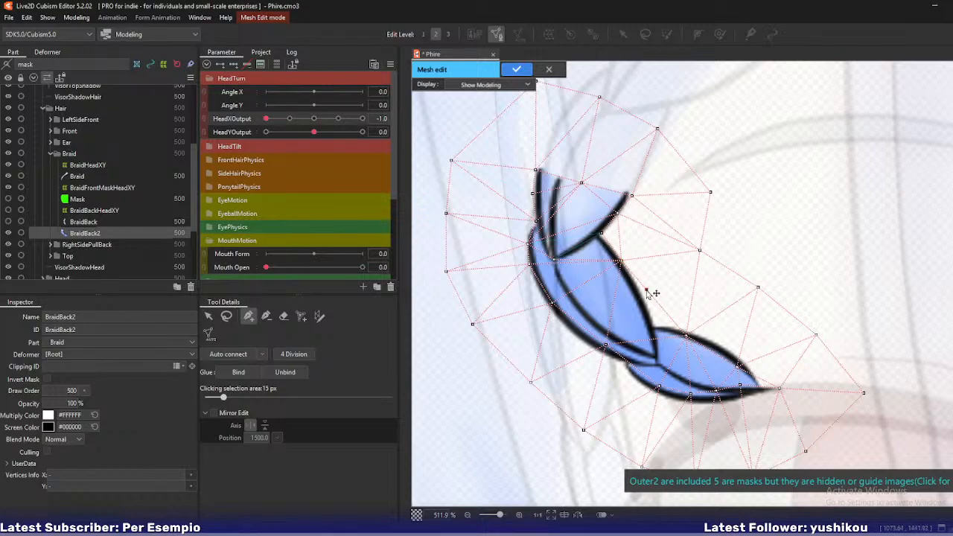
{"action": "left_click", "coordinate": [641, 293]}
{"action": "left_click", "coordinate": [653, 324]}
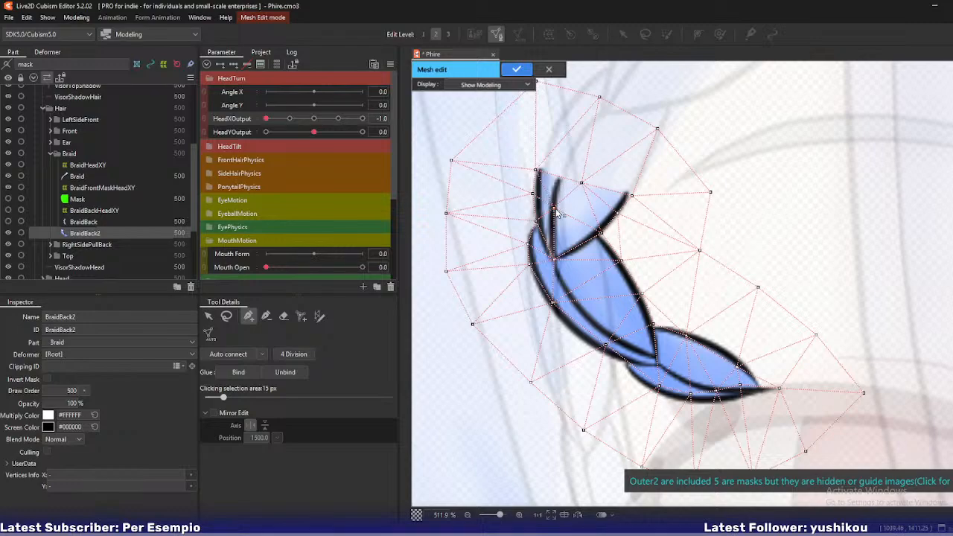
{"action": "left_click", "coordinate": [592, 186]}
{"action": "key", "text": "Return"}
{"action": "scroll", "coordinate": [570, 201], "scroll_direction": "down", "scroll_amount": 2}
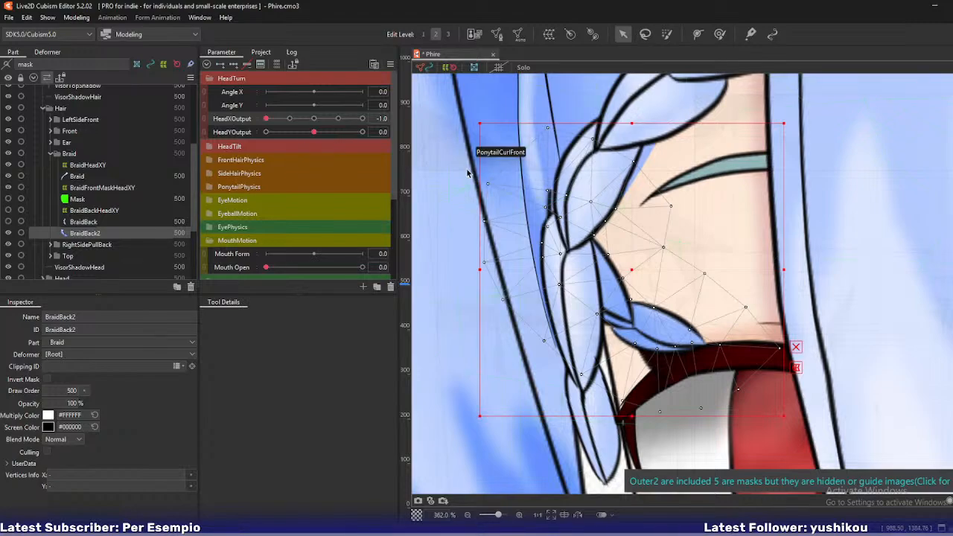
Return HeadXOutput to 0.0 and parent BraidBack2 under the BraidBackHeadXY warp deformer beside BraidBack
{"action": "left_click", "coordinate": [106, 211]}
{"action": "left_click", "coordinate": [314, 119]}
{"action": "scroll", "coordinate": [593, 202], "scroll_direction": "down", "scroll_amount": 8}
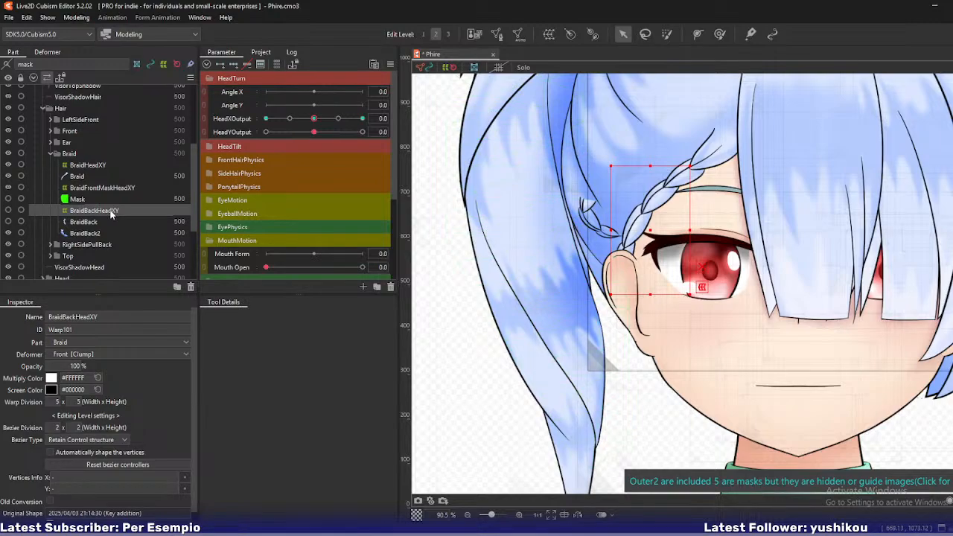
{"action": "left_click", "coordinate": [47, 52]}
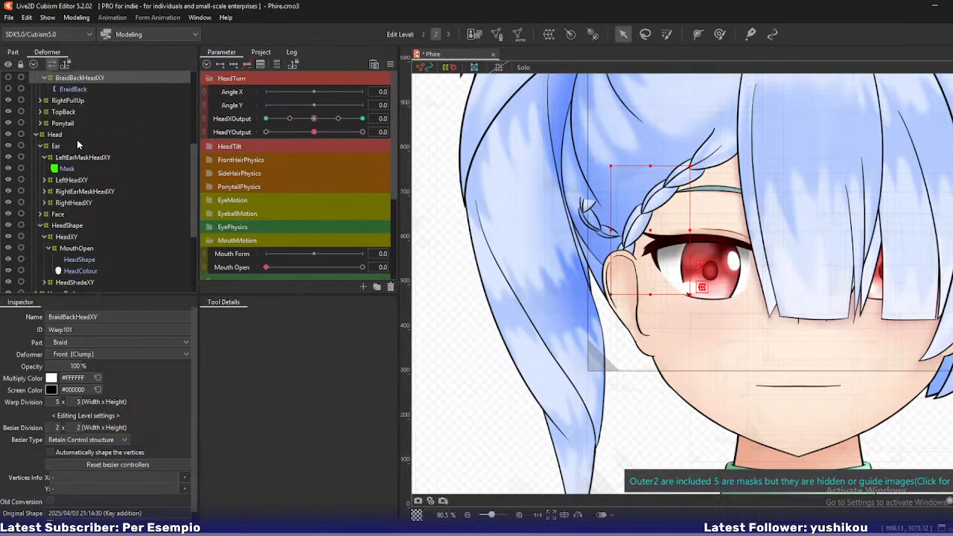
{"action": "scroll", "coordinate": [77, 141], "scroll_direction": "up", "scroll_amount": 2}
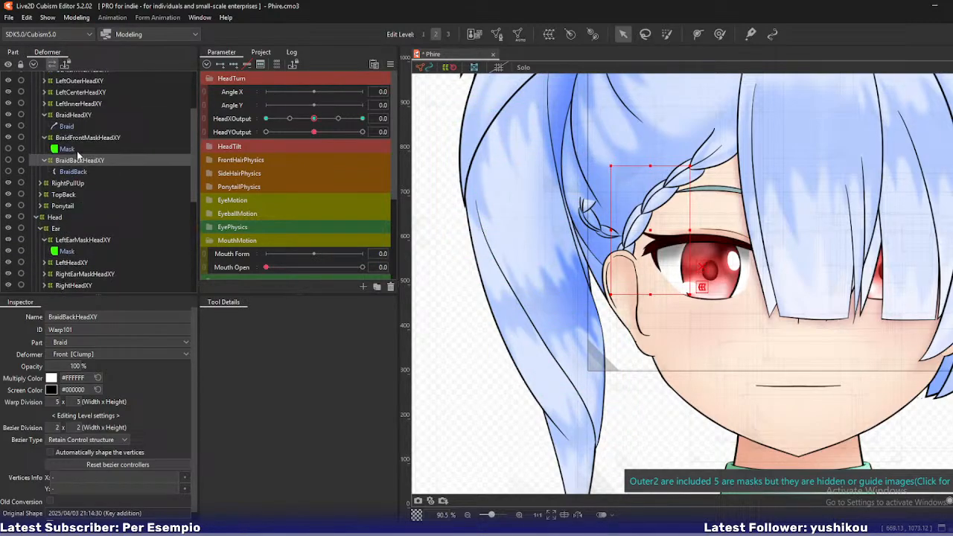
{"action": "left_click", "coordinate": [15, 52]}
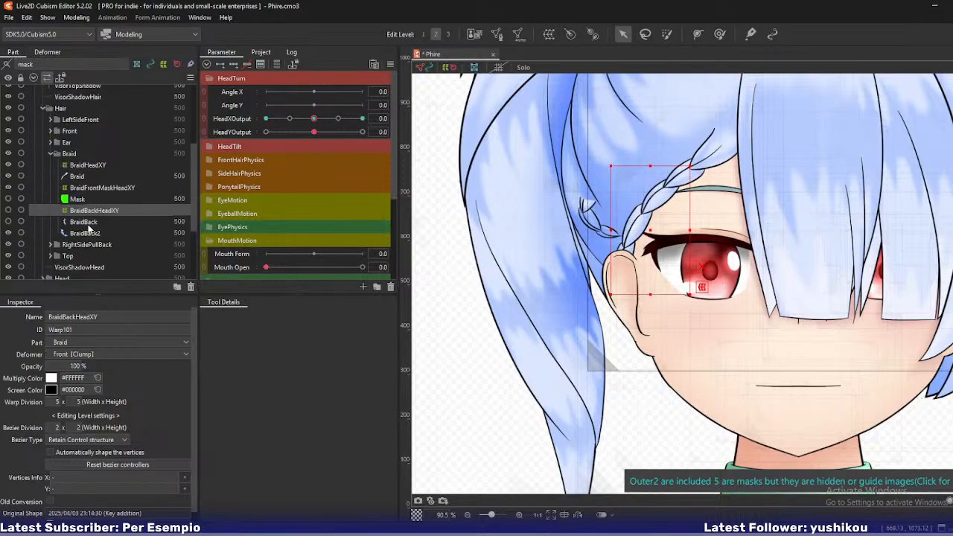
{"action": "left_click", "coordinate": [85, 222]}
{"action": "left_click", "coordinate": [89, 233], "text": "ctrl"}
{"action": "left_click", "coordinate": [48, 53]}
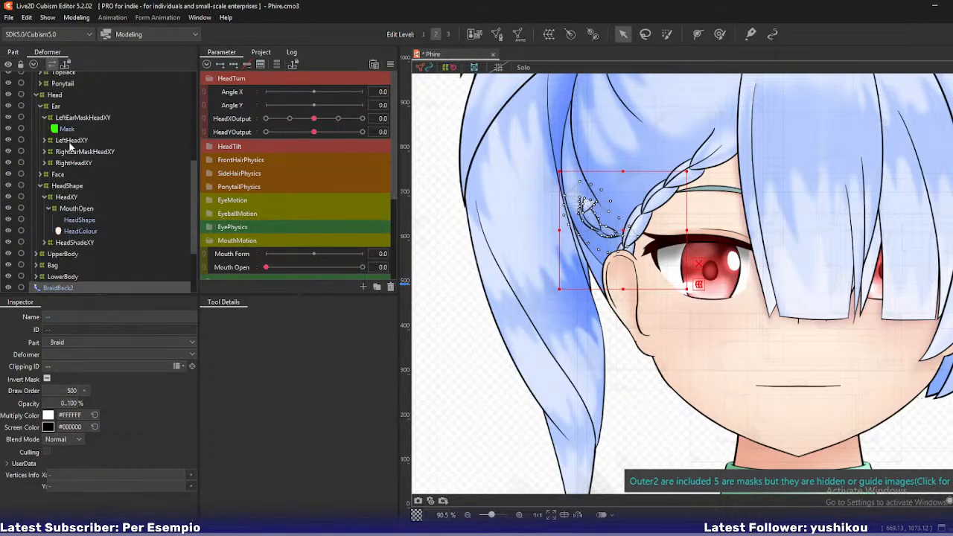
{"action": "scroll", "coordinate": [71, 149], "scroll_direction": "down", "scroll_amount": 3}
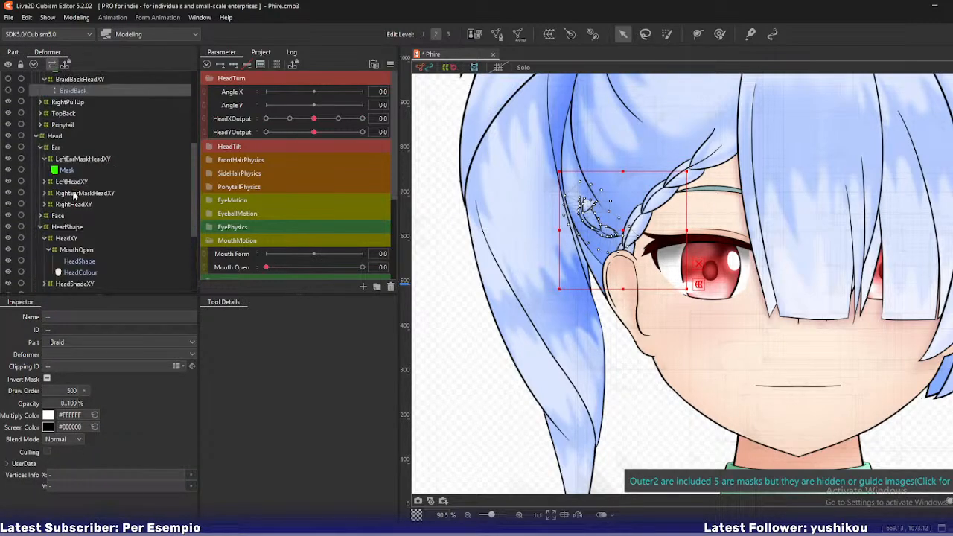
{"action": "scroll", "coordinate": [67, 186], "scroll_direction": "up", "scroll_amount": 3}
{"action": "left_click", "coordinate": [70, 172]}
{"action": "left_click_drag", "start_coordinate": [72, 170], "coordinate": [70, 179]}
{"action": "left_click", "coordinate": [72, 184]}
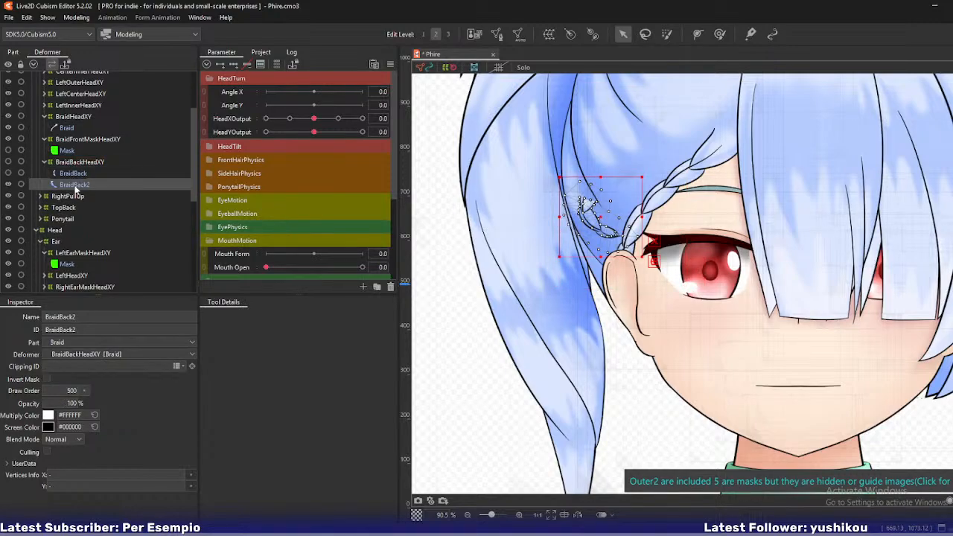
Copy BraidBack's clipping IDs, HeadShape and HeadColour, into BraidBack2's Clipping ID
{"action": "scroll", "coordinate": [75, 190], "scroll_direction": "up", "scroll_amount": 2}
{"action": "scroll", "coordinate": [75, 191], "scroll_direction": "up", "scroll_amount": 2}
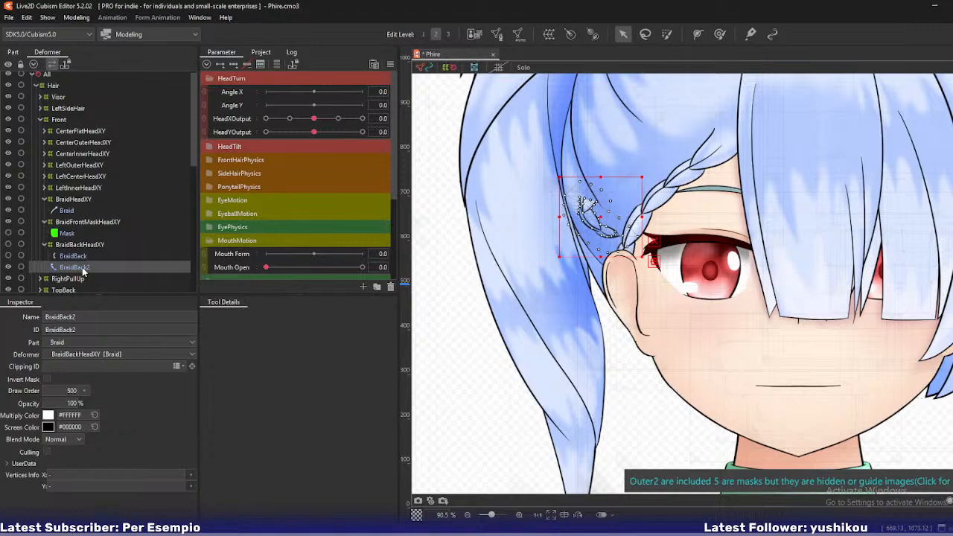
{"action": "left_click", "coordinate": [84, 256]}
{"action": "left_click", "coordinate": [124, 366]}
{"action": "key", "text": "ctrl+c"}
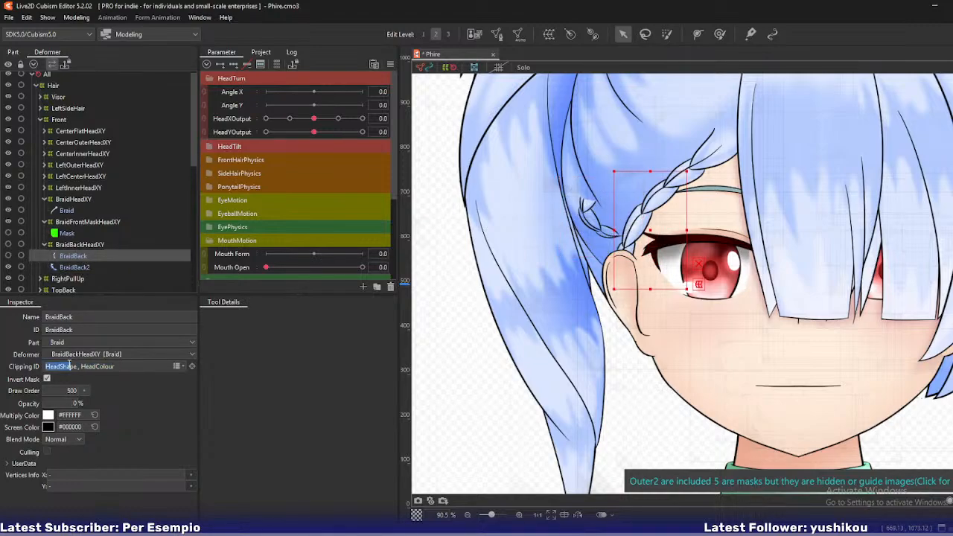
{"action": "left_click", "coordinate": [87, 271]}
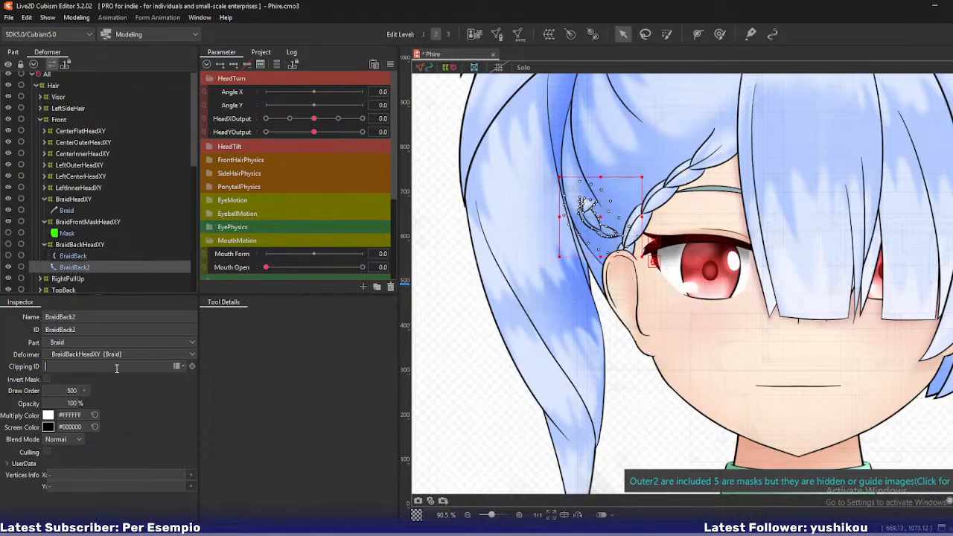
{"action": "left_click", "coordinate": [119, 366]}
{"action": "key", "text": "ctrl+v"}
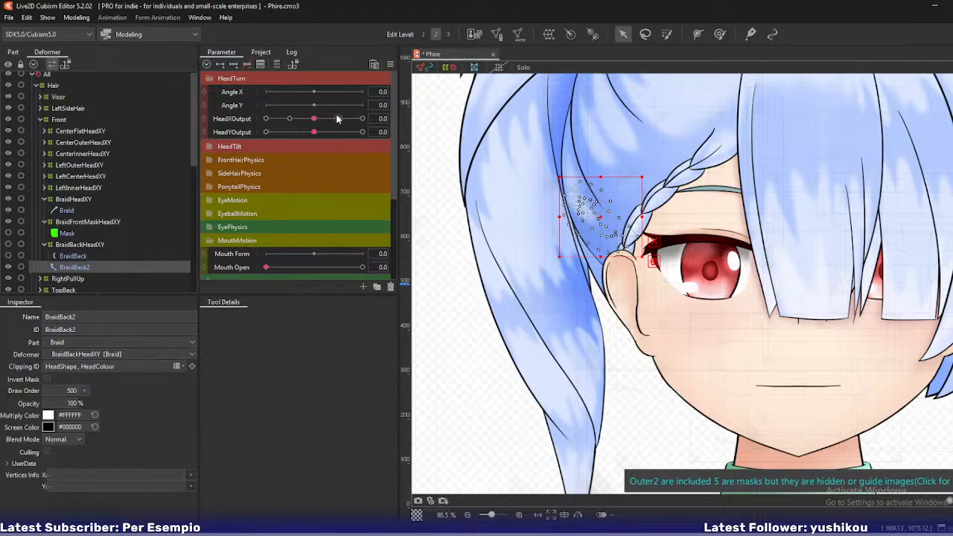
Show the Mask under BraidFrontMaskHeadXY, check the clipped braid at HeadXOutput -1.0, and return HeadXOutput to 0.0
{"action": "left_click_drag", "start_coordinate": [314, 119], "coordinate": [264, 121]}
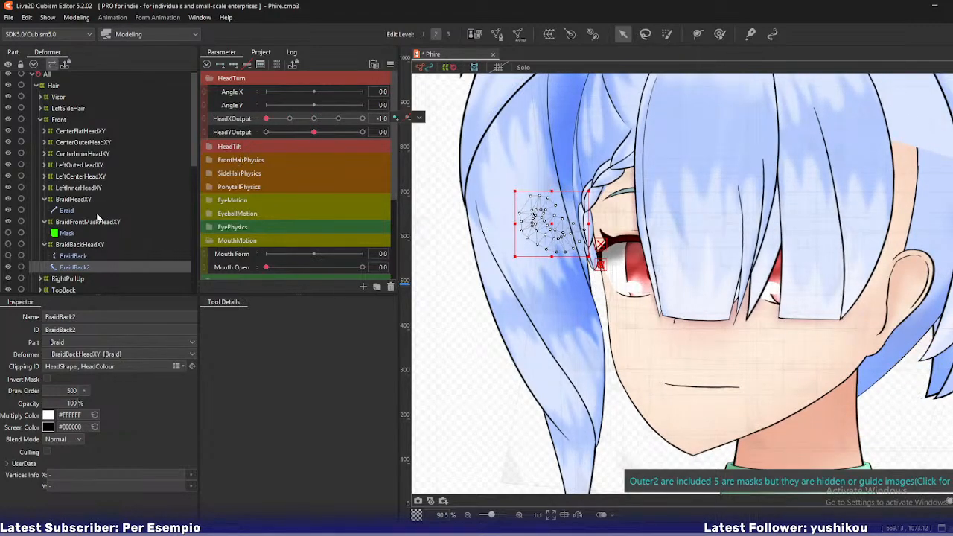
{"action": "left_click", "coordinate": [10, 235]}
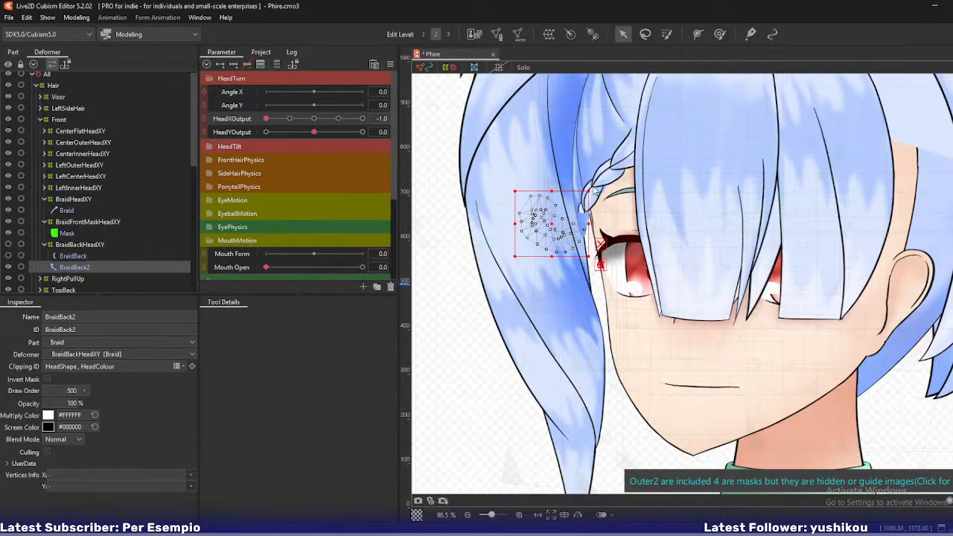
{"action": "scroll", "coordinate": [588, 186], "scroll_direction": "up", "scroll_amount": 3}
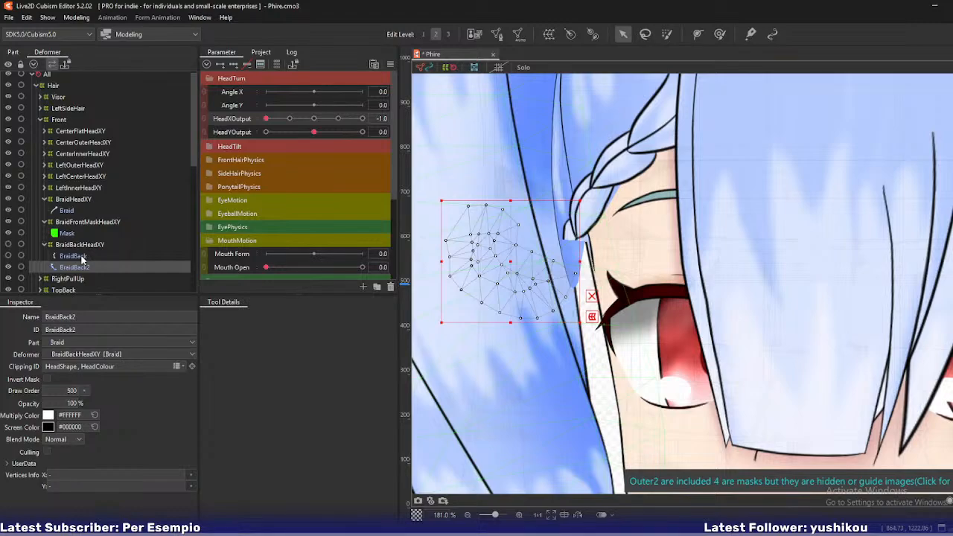
{"action": "left_click", "coordinate": [75, 256]}
{"action": "left_click", "coordinate": [78, 267]}
{"action": "left_click_drag", "start_coordinate": [268, 121], "coordinate": [210, 139]}
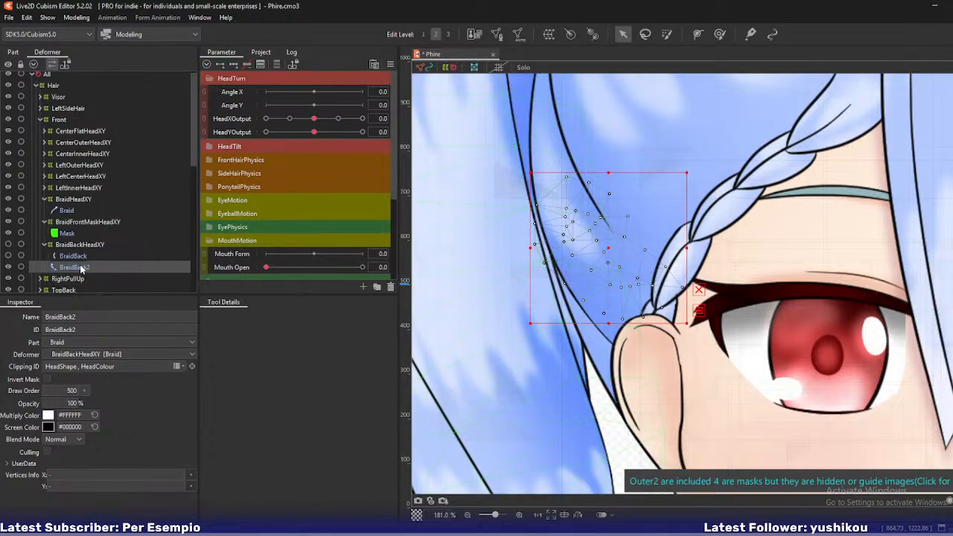
Move BraidBack2 directly under the Front deformer and create a parent warp deformer named BraidBack2HeadXY with 2 × 2 Bezier divisions
{"action": "left_click_drag", "start_coordinate": [82, 270], "coordinate": [67, 129]}
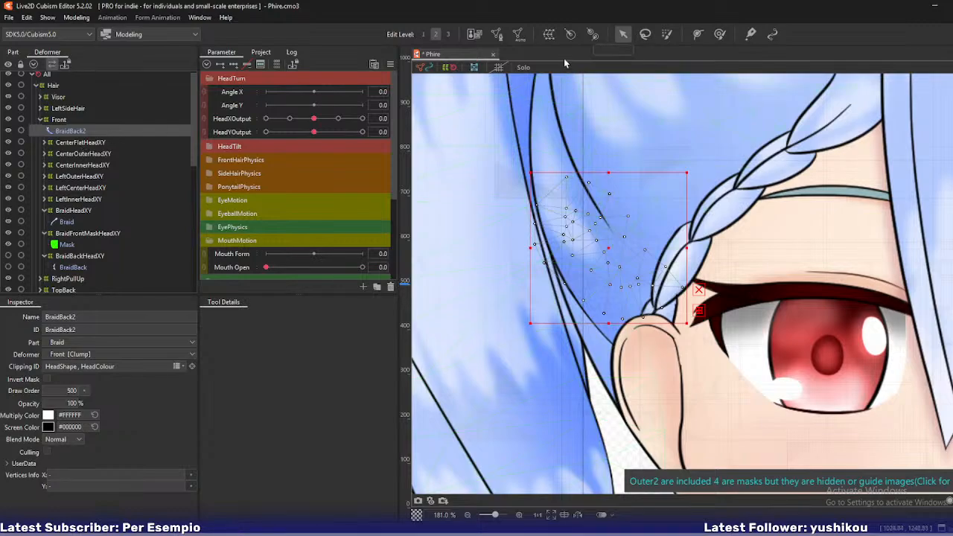
{"action": "left_click", "coordinate": [549, 33]}
{"action": "key", "text": "ctrl+a"}
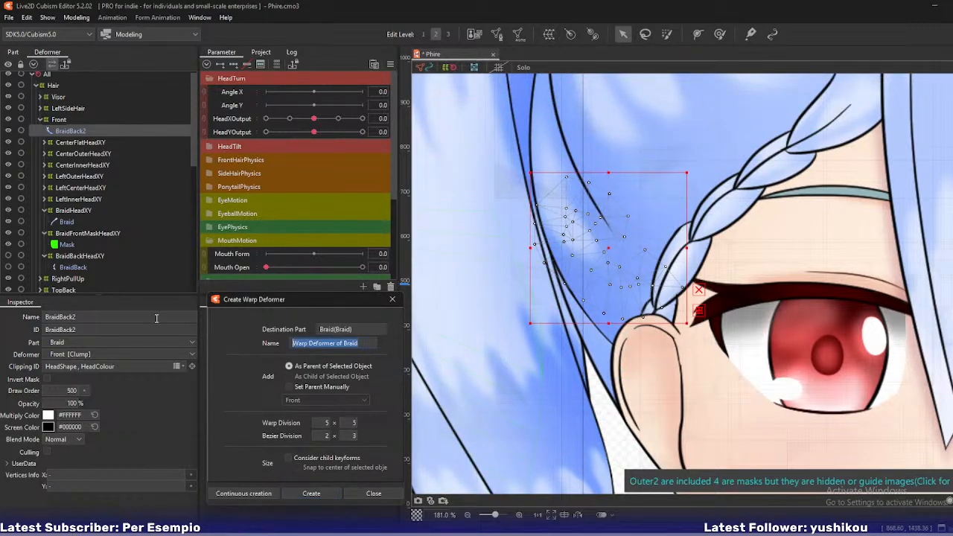
{"action": "type", "text": "Back2HeadXY"}
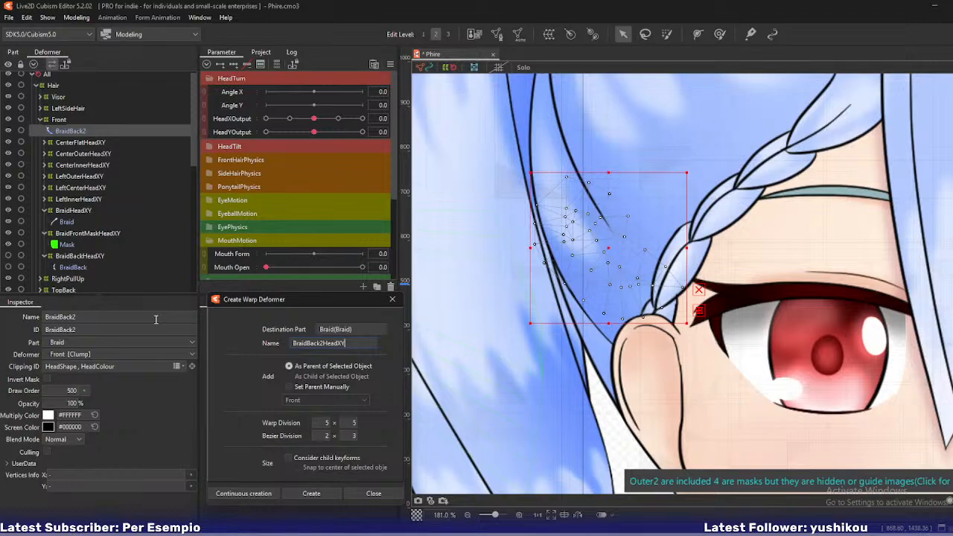
{"action": "type", "text": "2"}
{"action": "left_click", "coordinate": [258, 495]}
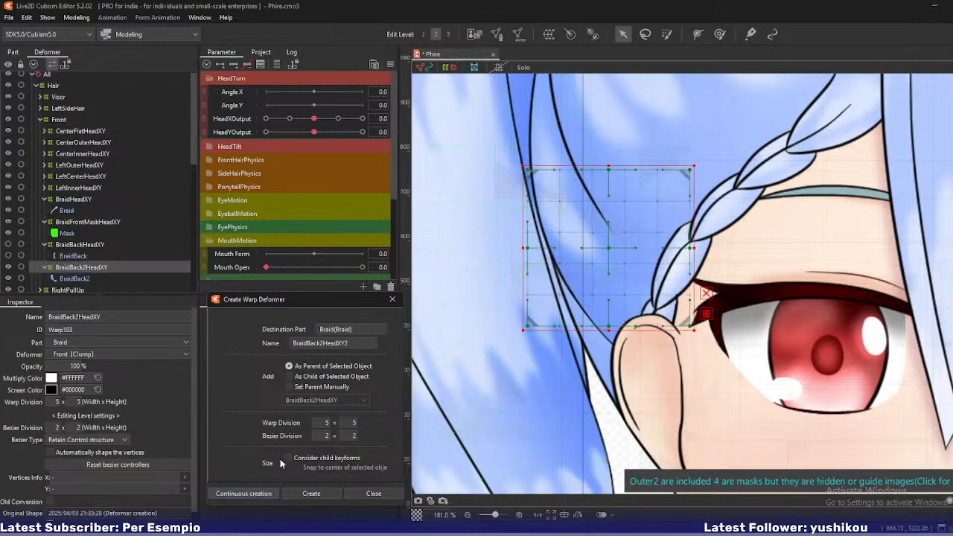
{"action": "left_click", "coordinate": [392, 299]}
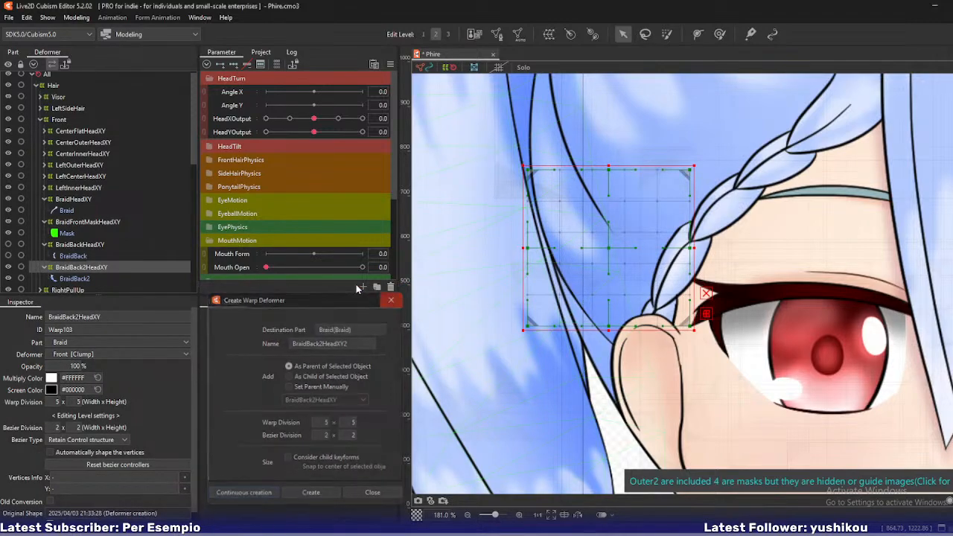
Add three HeadXOutput keys to BraidBack2HeadXY, set HeadXOutput to -1.0, and invert the clipping mask on BraidBack2
{"action": "left_click", "coordinate": [226, 119]}
{"action": "left_click", "coordinate": [233, 64]}
{"action": "left_click_drag", "start_coordinate": [314, 119], "coordinate": [262, 121]}
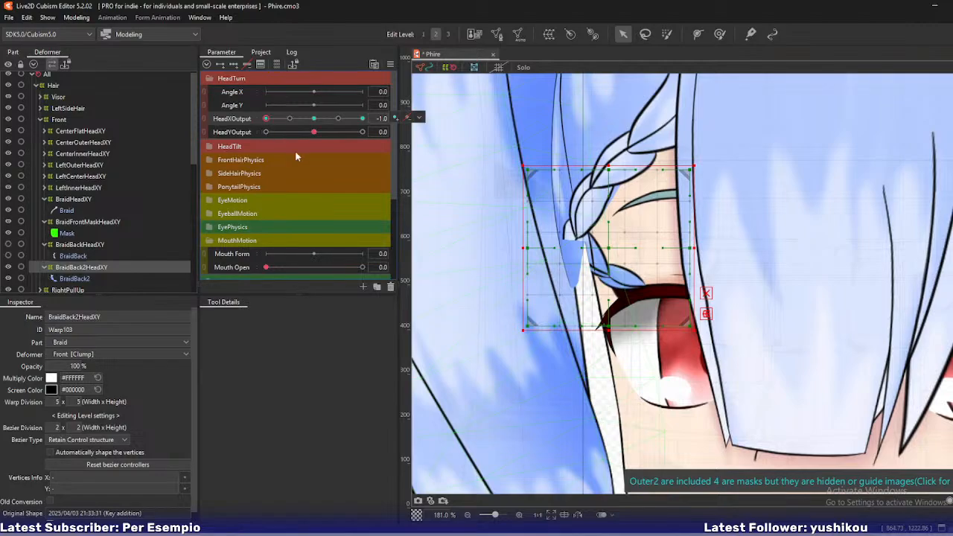
{"action": "left_click", "coordinate": [87, 279]}
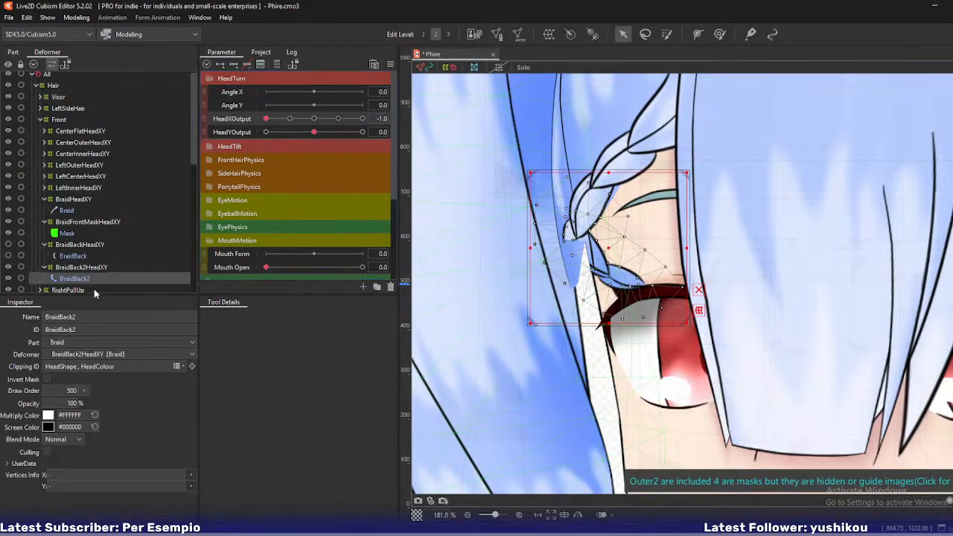
{"action": "left_click", "coordinate": [47, 380]}
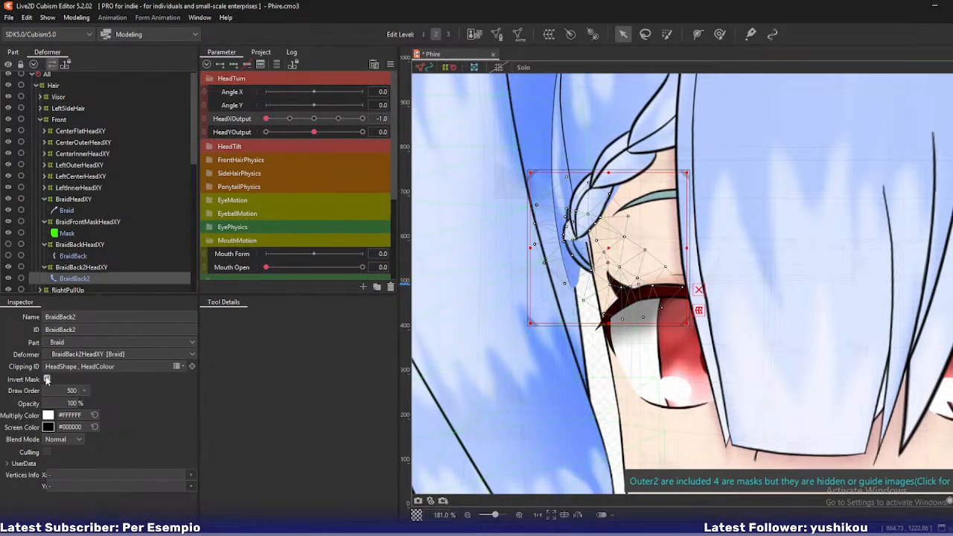
Shift the center and outer control points of the BraidHeadXY warp deformer slightly outward from the face at HeadXOutput -1.0
{"action": "left_click", "coordinate": [96, 267]}
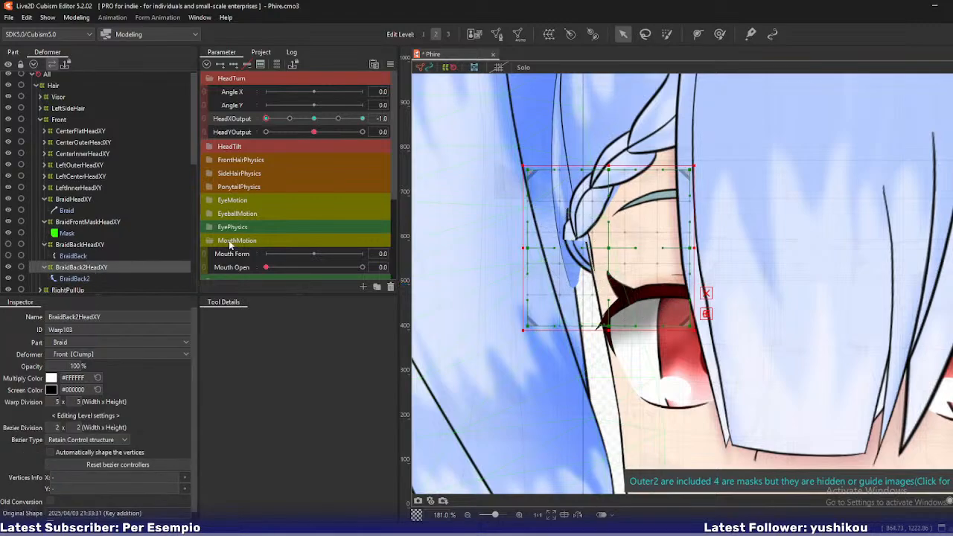
{"action": "scroll", "coordinate": [575, 210], "scroll_direction": "up", "scroll_amount": 3}
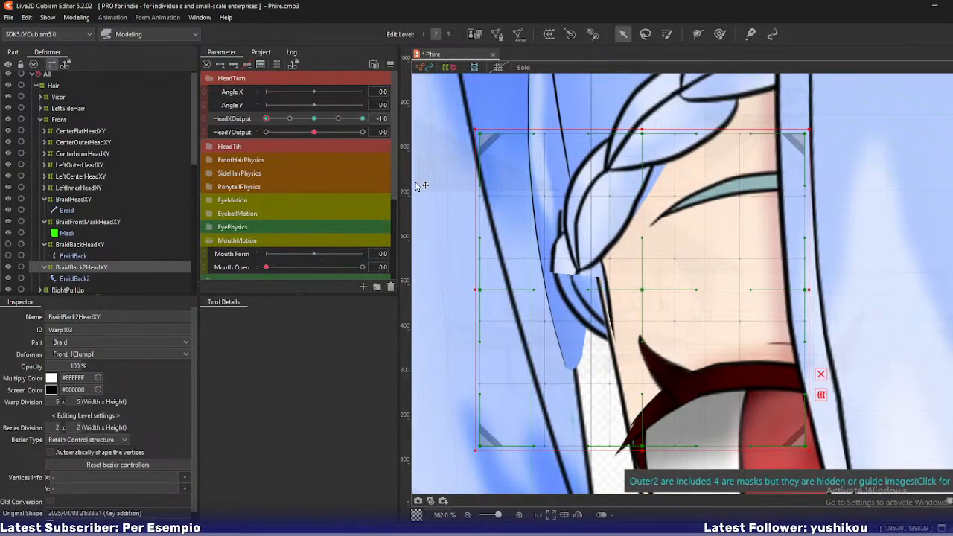
{"action": "left_click", "coordinate": [80, 201]}
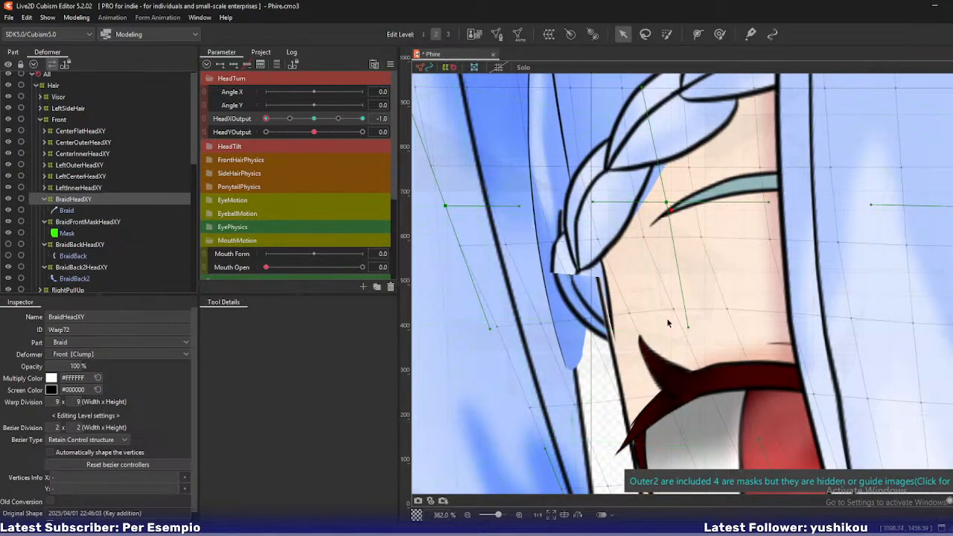
{"action": "left_click_drag", "start_coordinate": [666, 202], "coordinate": [657, 202]}
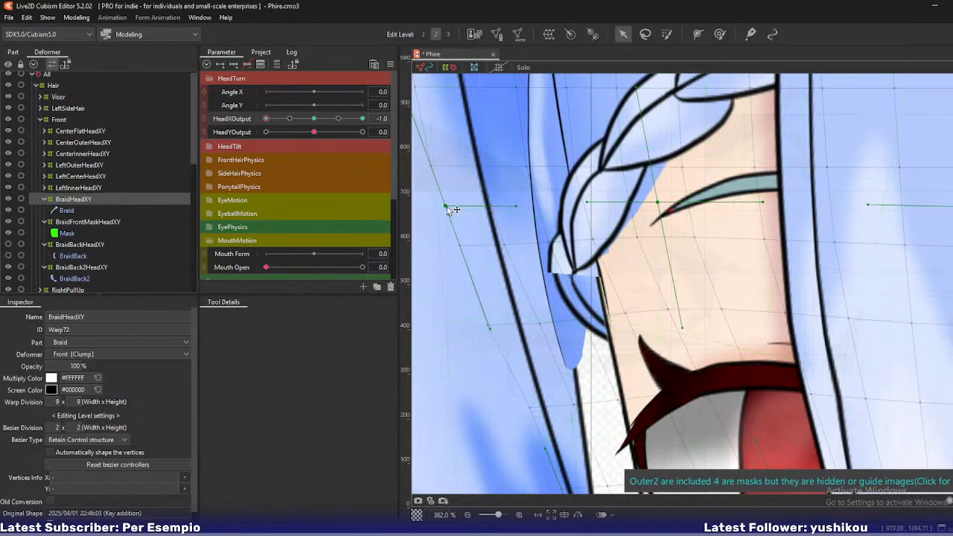
{"action": "left_click_drag", "start_coordinate": [443, 205], "coordinate": [446, 206]}
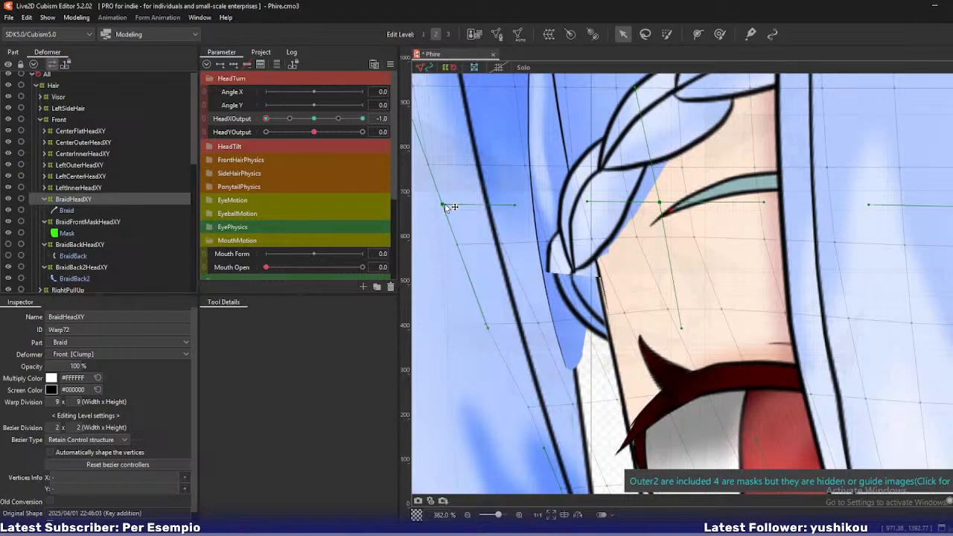
Raise the upper inner corner of the BraidFrontMaskHeadXY warp deformer along the braid end at HeadXOutput -1.0
{"action": "left_click", "coordinate": [110, 222]}
{"action": "left_click_drag", "start_coordinate": [716, 268], "coordinate": [696, 212]}
{"action": "left_click", "coordinate": [73, 199]}
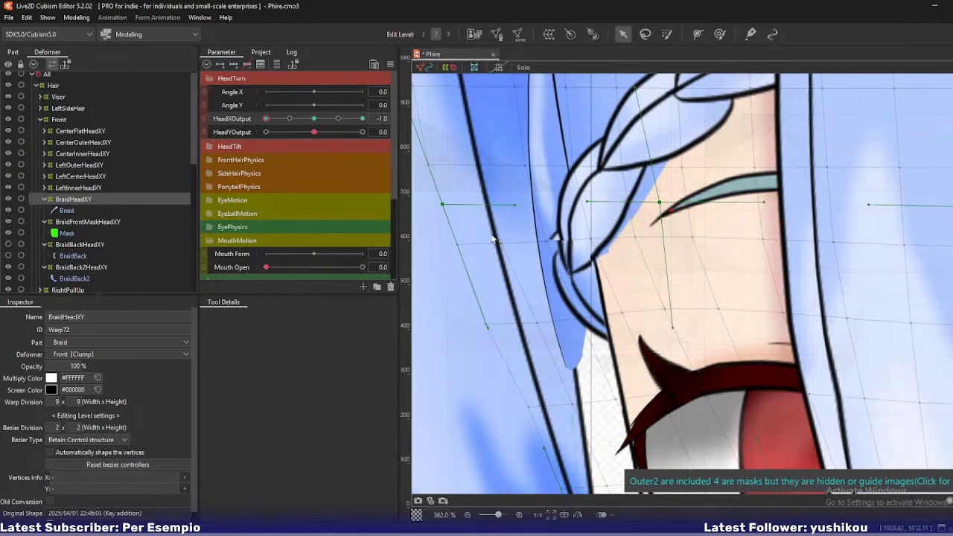
{"action": "left_click", "coordinate": [148, 222]}
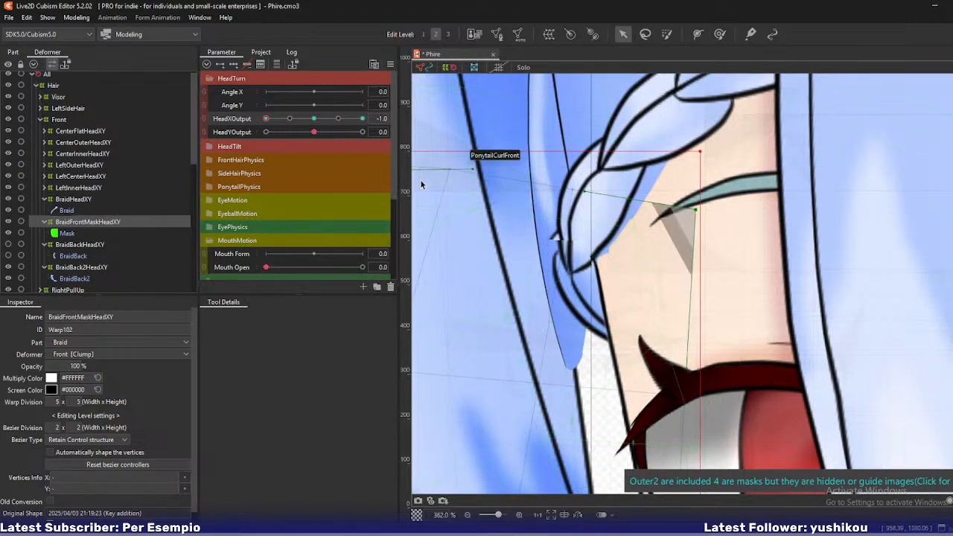
{"action": "left_click_drag", "start_coordinate": [471, 160], "coordinate": [483, 116]}
{"action": "key", "text": "ctrl+z"}
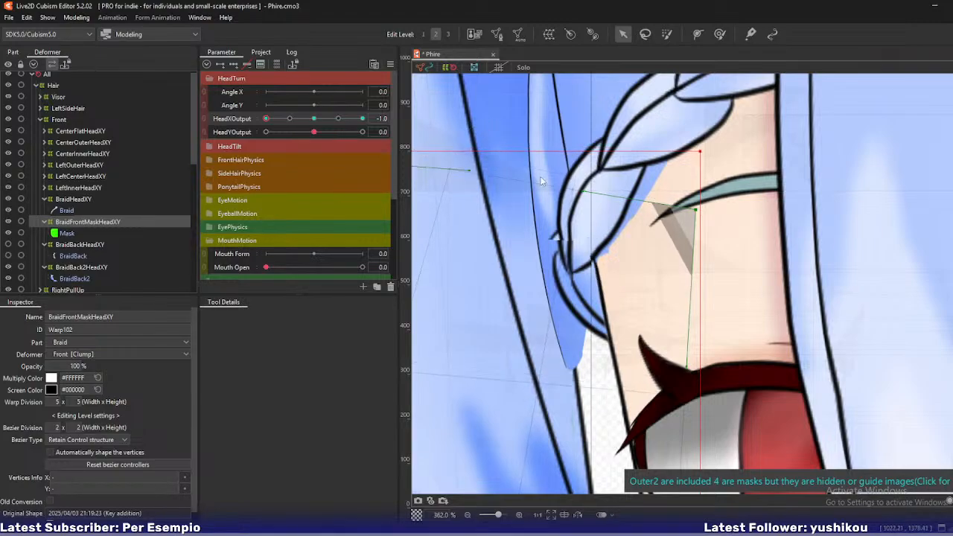
{"action": "left_click_drag", "start_coordinate": [698, 213], "coordinate": [697, 188]}
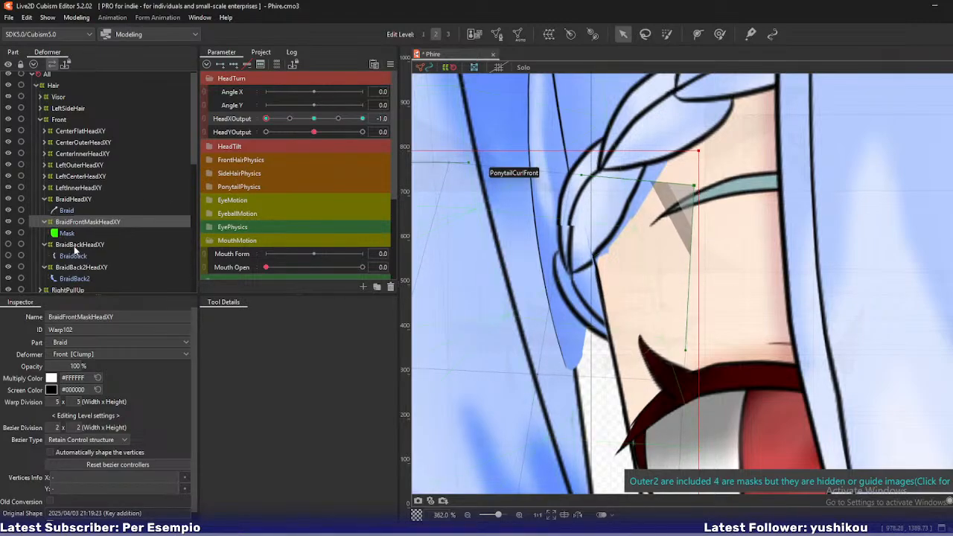
Shift the upper outer corner of the BraidBack2HeadXY warp deformer slightly outward from the face
{"action": "left_click", "coordinate": [78, 267]}
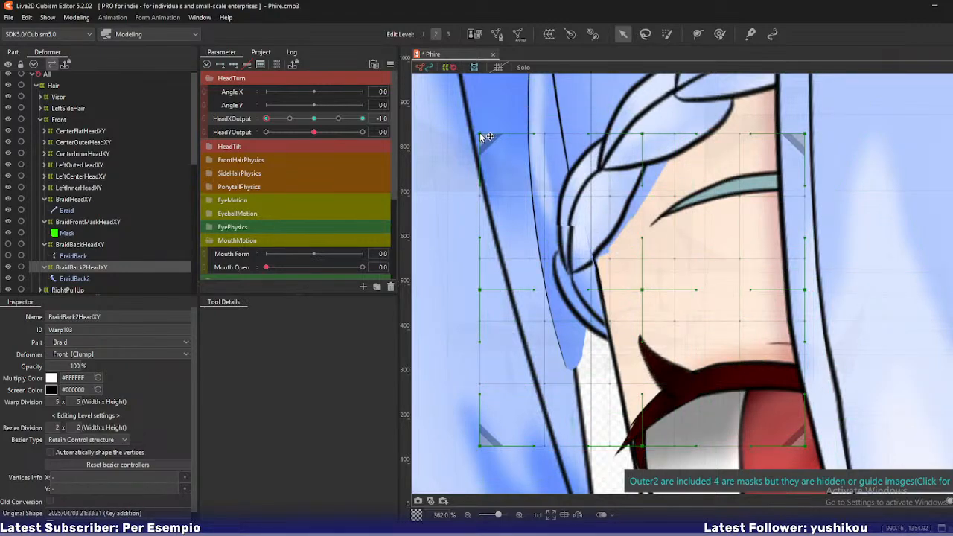
{"action": "left_click_drag", "start_coordinate": [480, 134], "coordinate": [472, 134]}
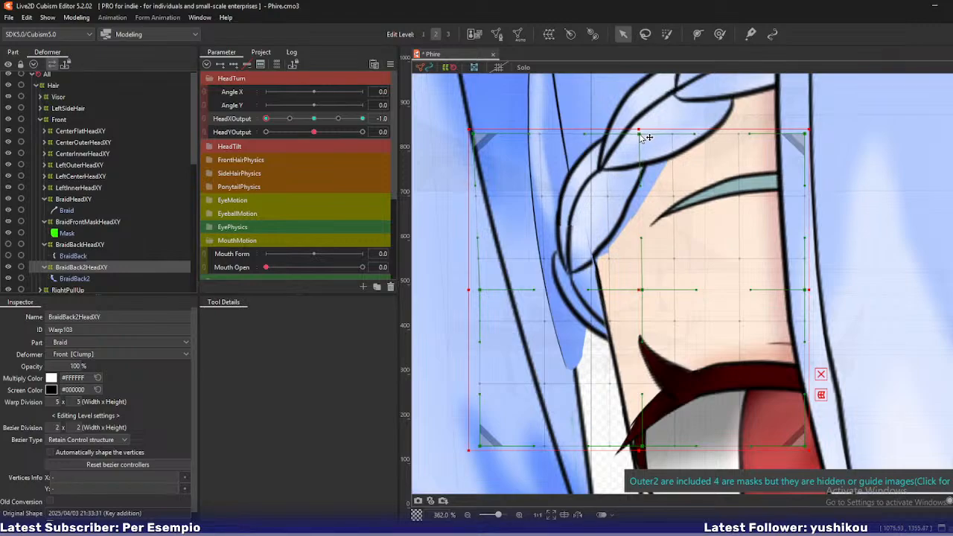
{"action": "scroll", "coordinate": [615, 260], "scroll_direction": "up", "scroll_amount": 3}
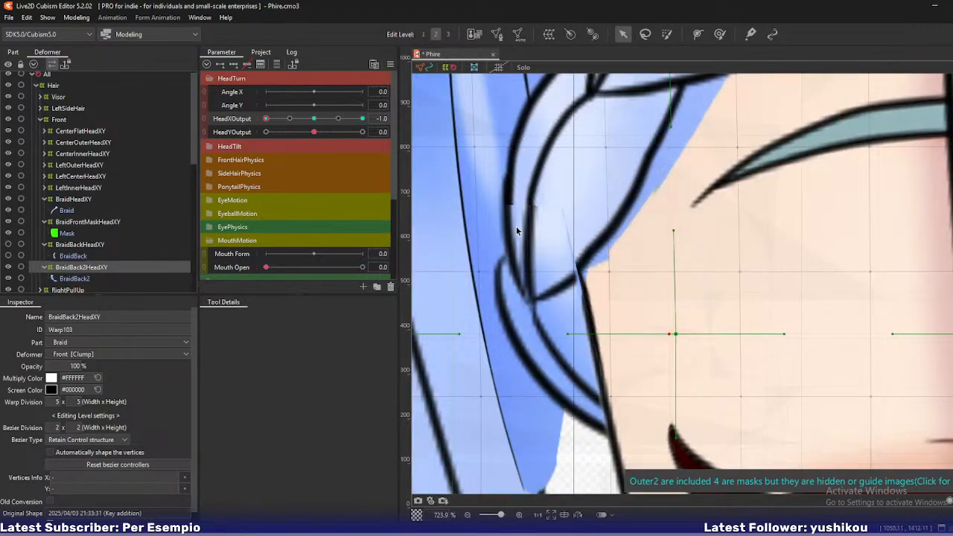
Lower the upper inner corner of BraidFrontMaskHeadXY slightly and nudge its grid points near the braid outward
{"action": "left_click", "coordinate": [74, 224]}
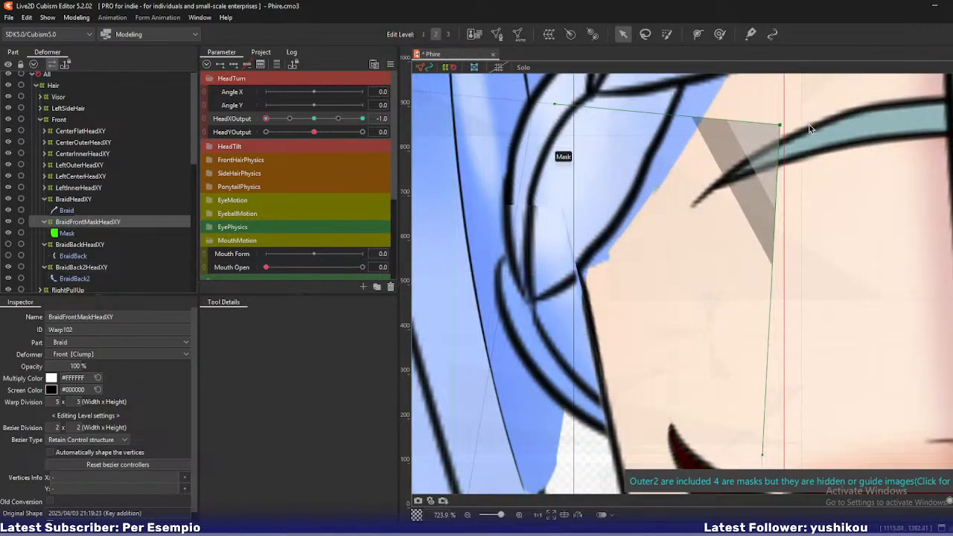
{"action": "left_click_drag", "start_coordinate": [779, 124], "coordinate": [784, 150]}
{"action": "scroll", "coordinate": [589, 216], "scroll_direction": "down", "scroll_amount": 2}
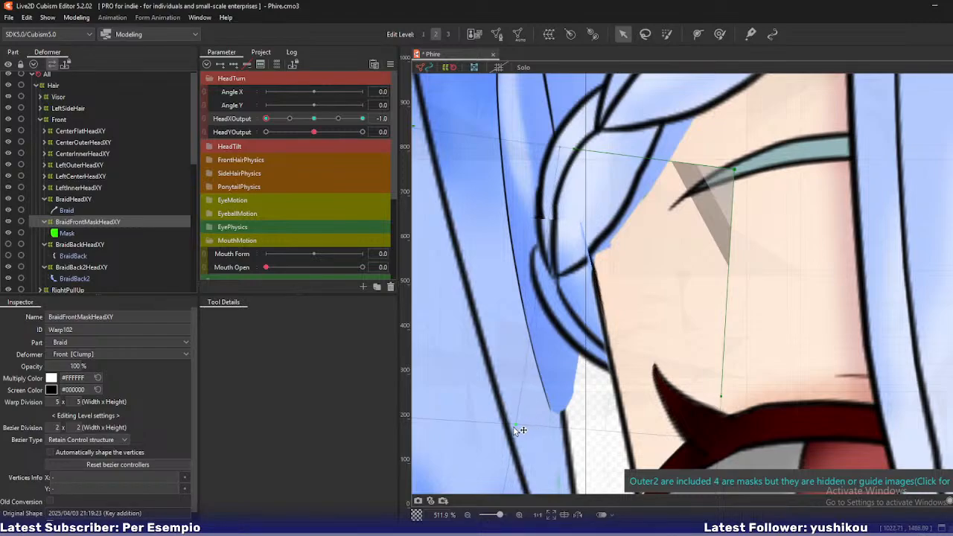
{"action": "left_click_drag", "start_coordinate": [519, 430], "coordinate": [508, 429]}
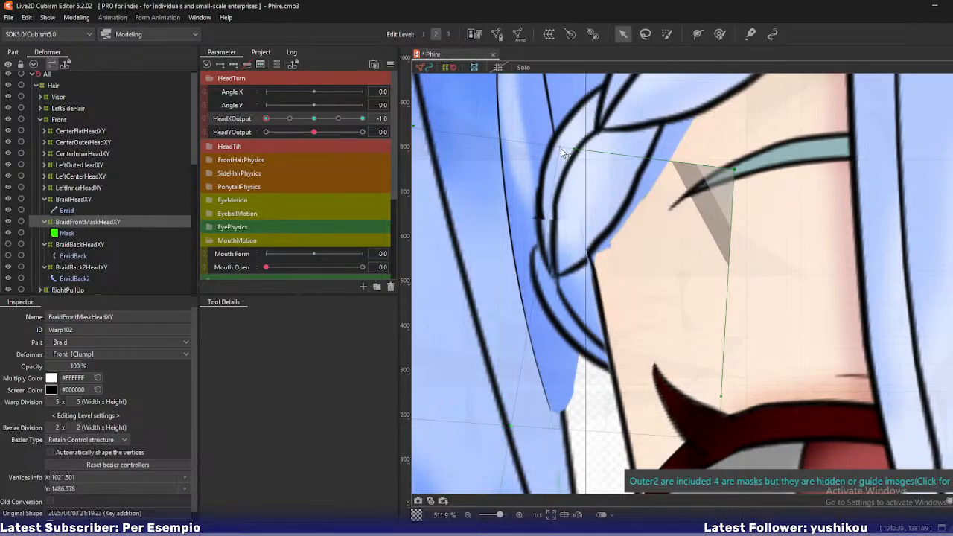
{"action": "left_click_drag", "start_coordinate": [563, 148], "coordinate": [559, 146]}
{"action": "scroll", "coordinate": [563, 150], "scroll_direction": "down", "scroll_amount": 5}
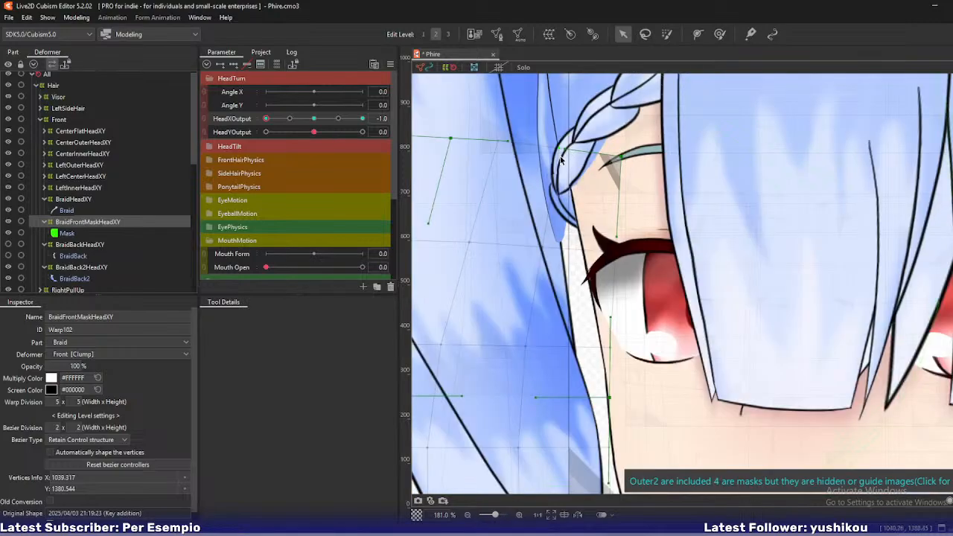
{"action": "scroll", "coordinate": [551, 165], "scroll_direction": "up", "scroll_amount": 5}
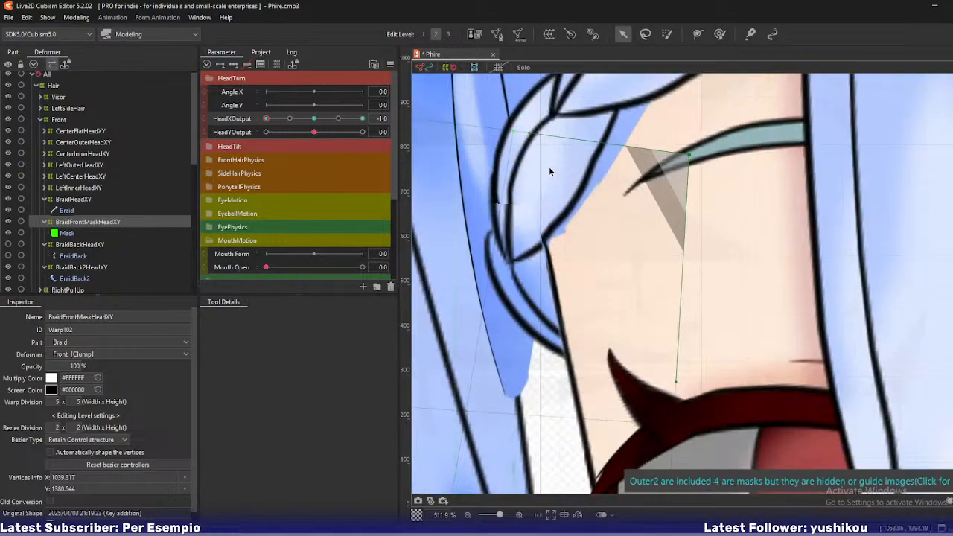
Regenerate the Braid mesh automatically with the Base preset and apply the mesh edit
{"action": "left_click", "coordinate": [74, 200]}
{"action": "left_click", "coordinate": [67, 211]}
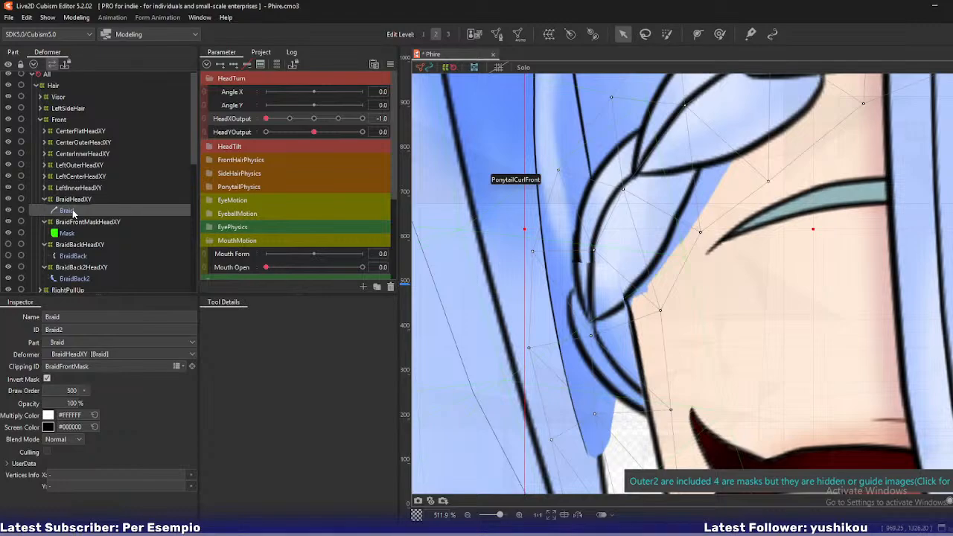
{"action": "key", "text": "ctrl+z"}
{"action": "key", "text": "ctrl+e"}
{"action": "left_click_drag", "start_coordinate": [867, 297], "coordinate": [544, 305]}
{"action": "scroll", "coordinate": [521, 204], "scroll_direction": "down", "scroll_amount": 2}
{"action": "scroll", "coordinate": [523, 207], "scroll_direction": "down", "scroll_amount": 2}
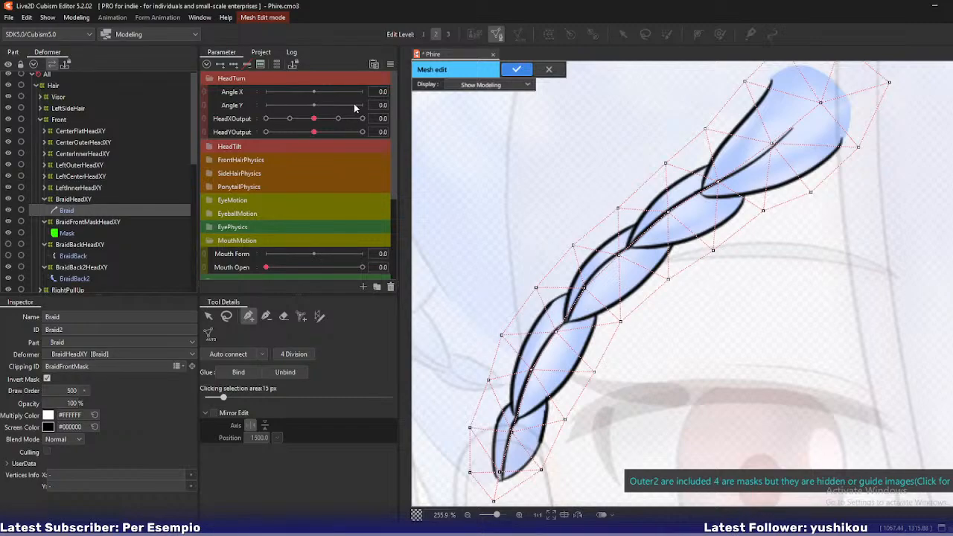
{"action": "scroll", "coordinate": [539, 164], "scroll_direction": "down", "scroll_amount": 2}
{"action": "left_click_drag", "start_coordinate": [540, 164], "coordinate": [533, 179]}
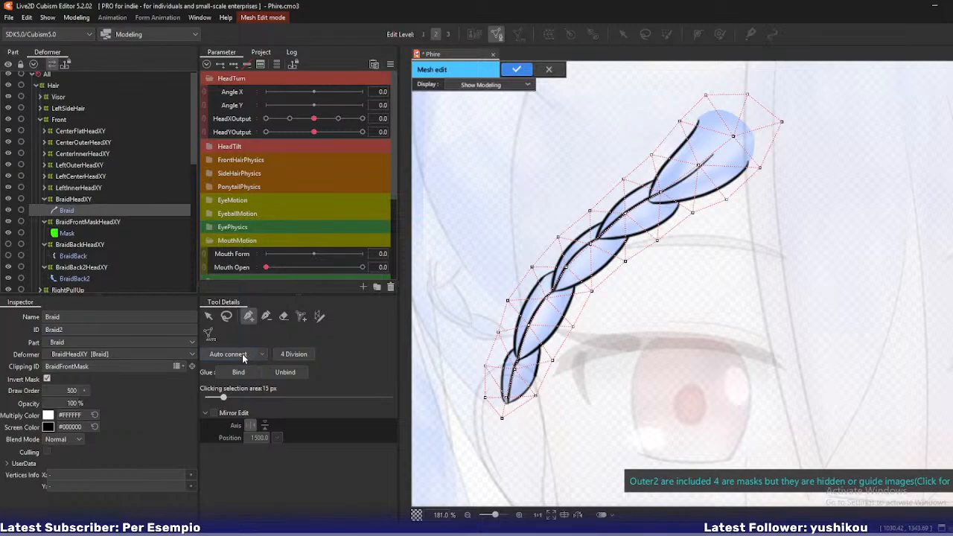
{"action": "left_click", "coordinate": [208, 336]}
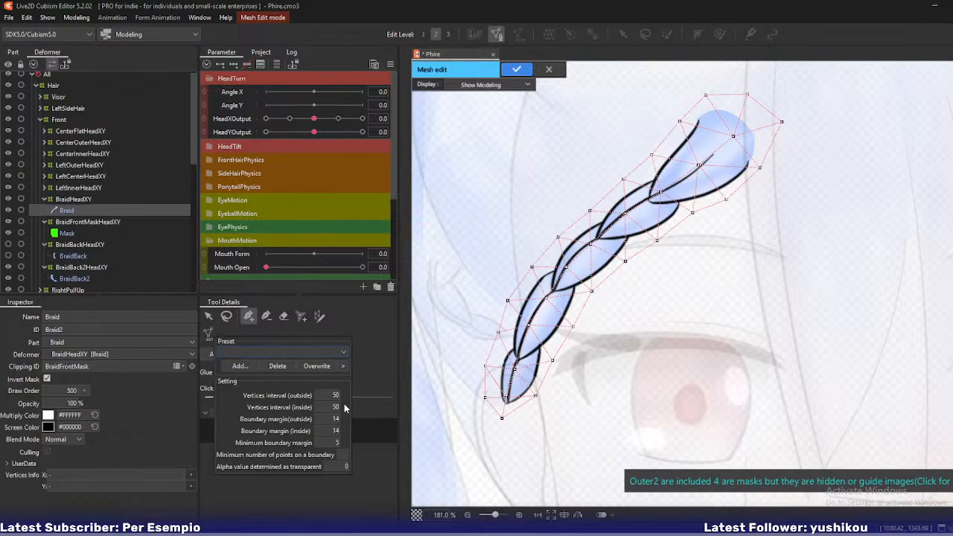
{"action": "left_click", "coordinate": [316, 353]}
{"action": "left_click", "coordinate": [251, 394]}
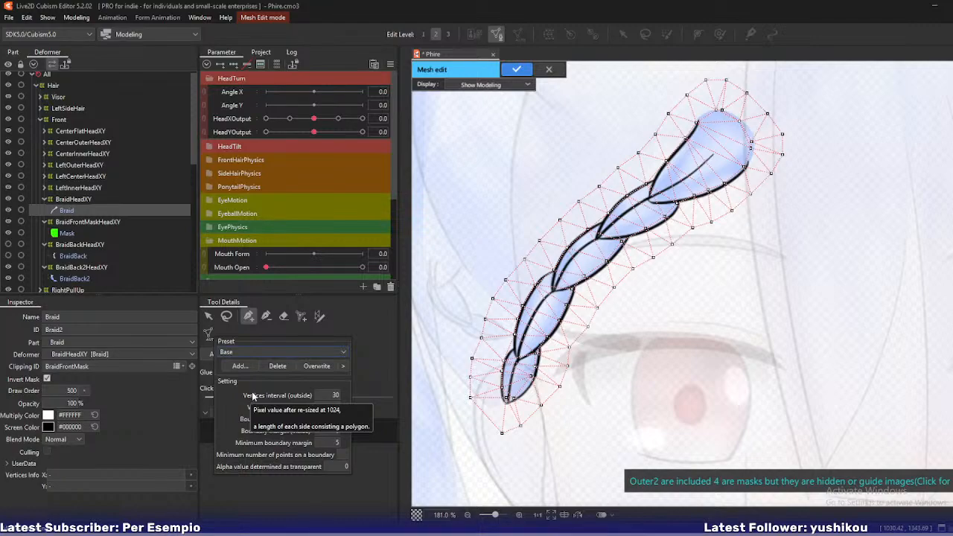
{"action": "left_click", "coordinate": [517, 69]}
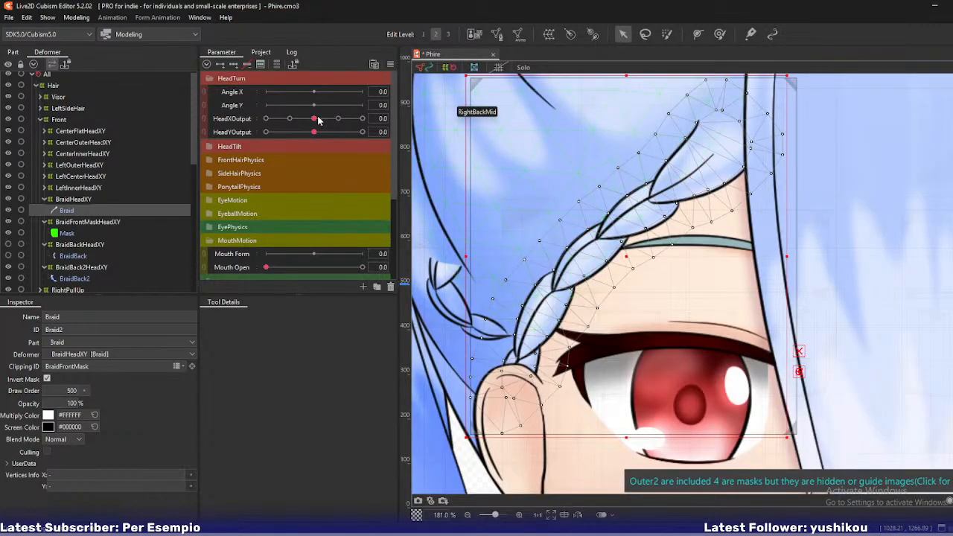
Set HeadXOutput to -1.0 and nudge the BraidHeadXY grid point at the braid's lower end slightly toward the face
{"action": "left_click_drag", "start_coordinate": [318, 119], "coordinate": [261, 123]}
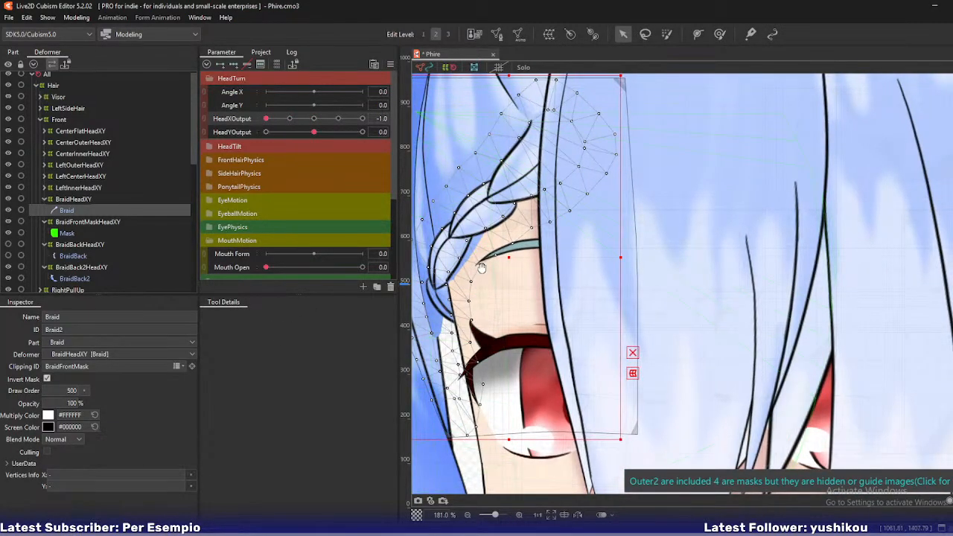
{"action": "scroll", "coordinate": [482, 268], "scroll_direction": "up", "scroll_amount": 10}
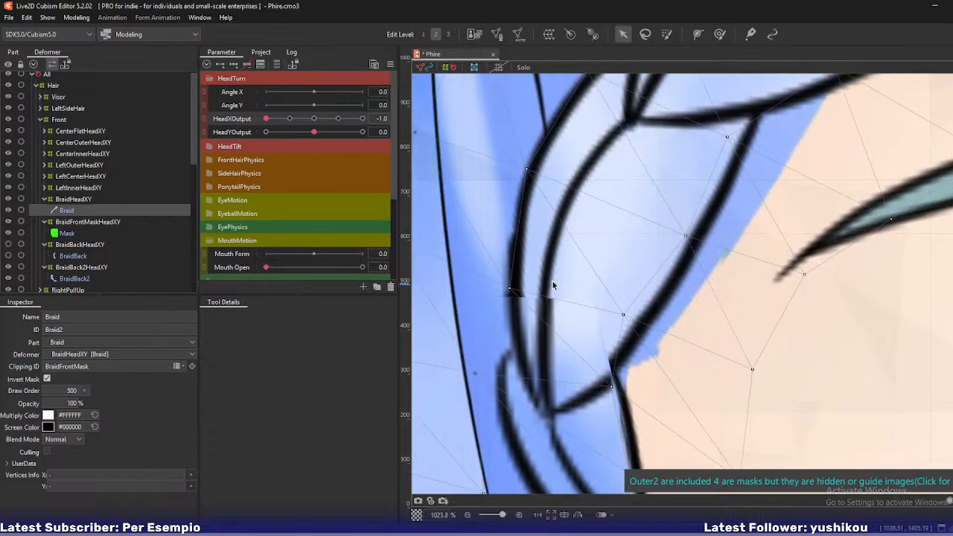
{"action": "scroll", "coordinate": [532, 260], "scroll_direction": "down", "scroll_amount": 4}
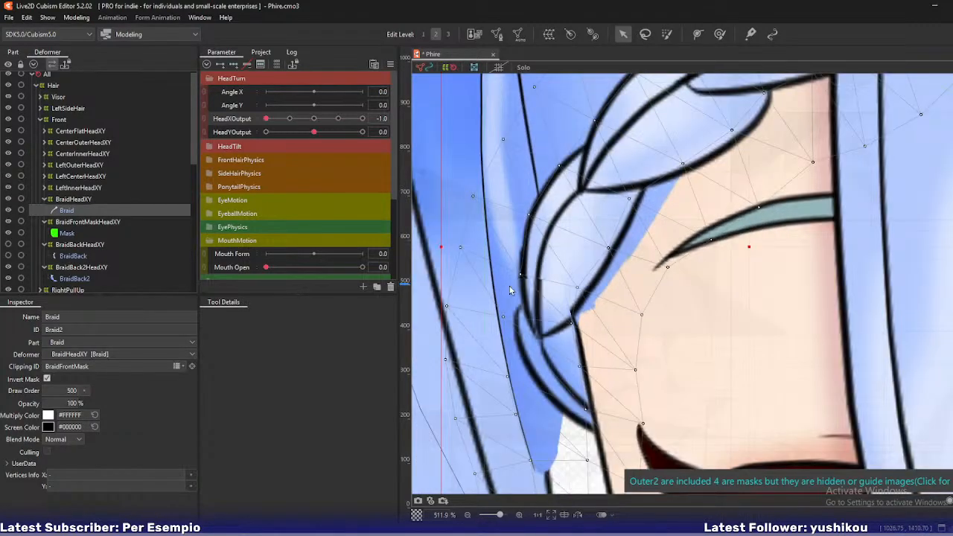
{"action": "scroll", "coordinate": [509, 285], "scroll_direction": "up", "scroll_amount": 4}
{"action": "left_click", "coordinate": [64, 201]}
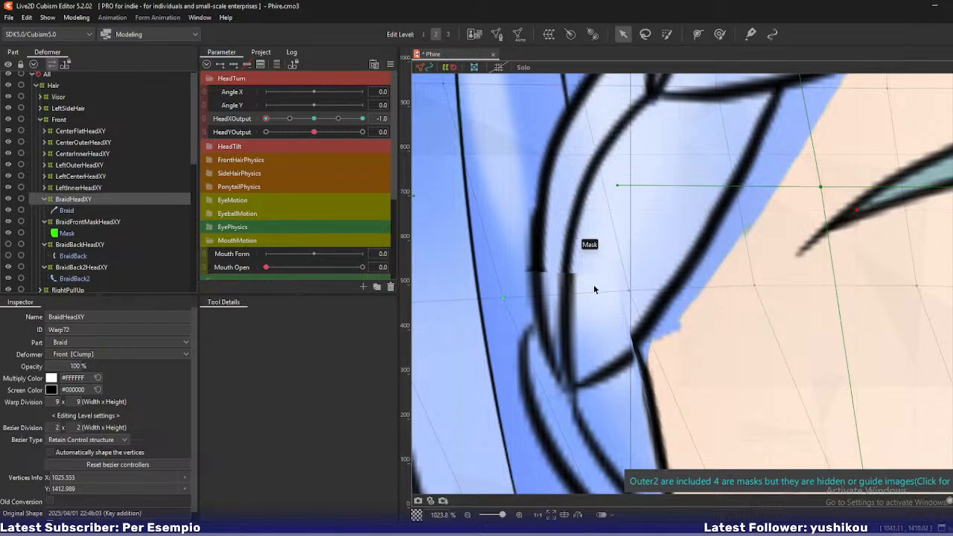
{"action": "left_click_drag", "start_coordinate": [628, 292], "coordinate": [631, 292]}
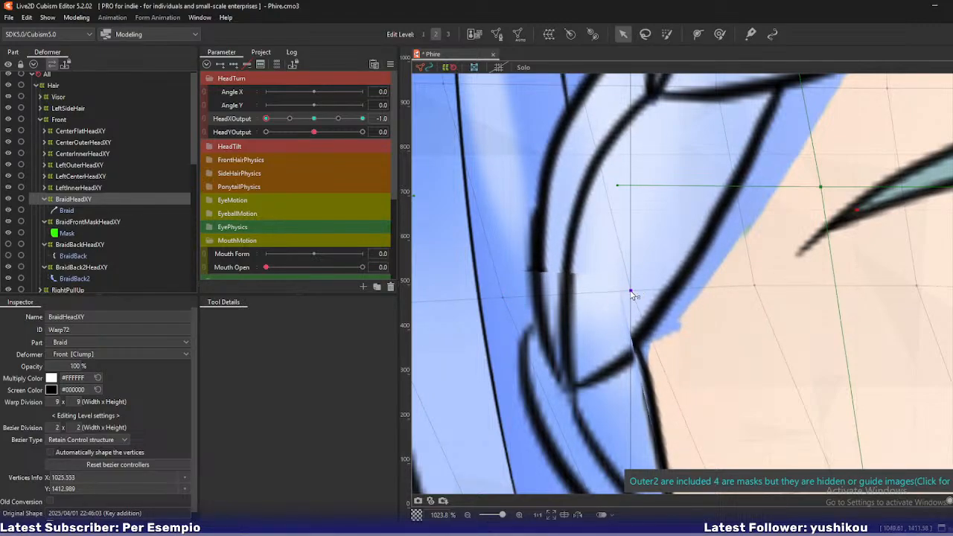
Nudge the outer grid points of the BraidBack2HeadXY warp deformer beside the braid end to align both braid parts
{"action": "left_click", "coordinate": [73, 247]}
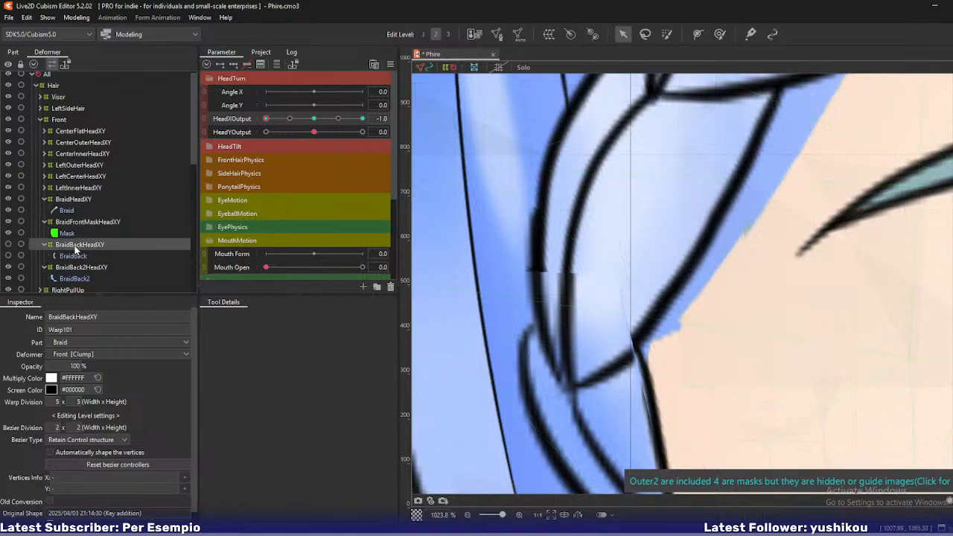
{"action": "left_click", "coordinate": [75, 254]}
{"action": "left_click", "coordinate": [81, 268]}
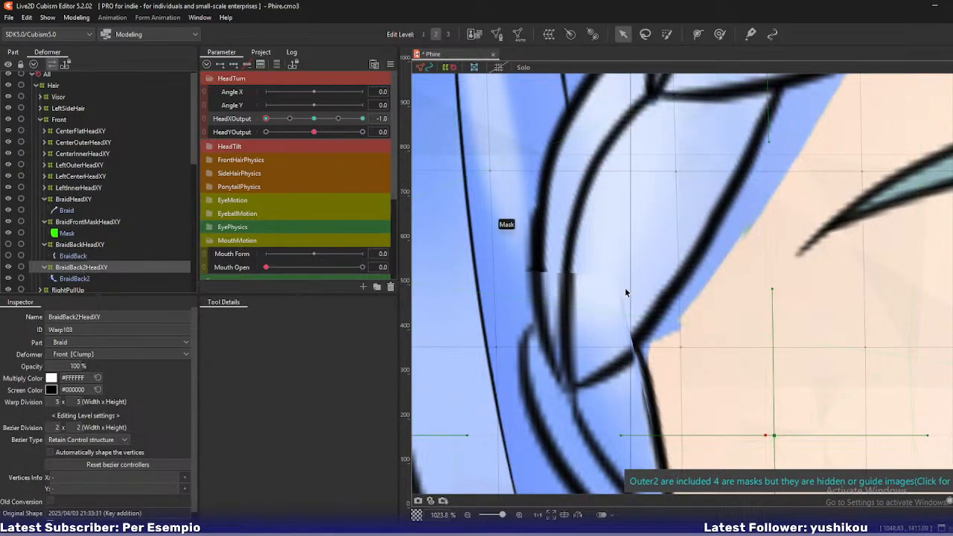
{"action": "scroll", "coordinate": [653, 248], "scroll_direction": "down", "scroll_amount": 3}
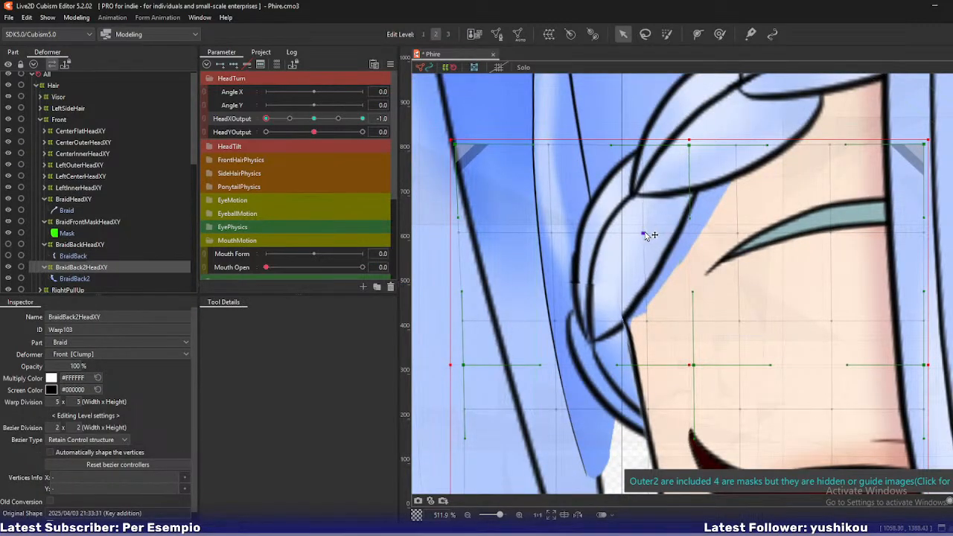
{"action": "left_click", "coordinate": [645, 234]}
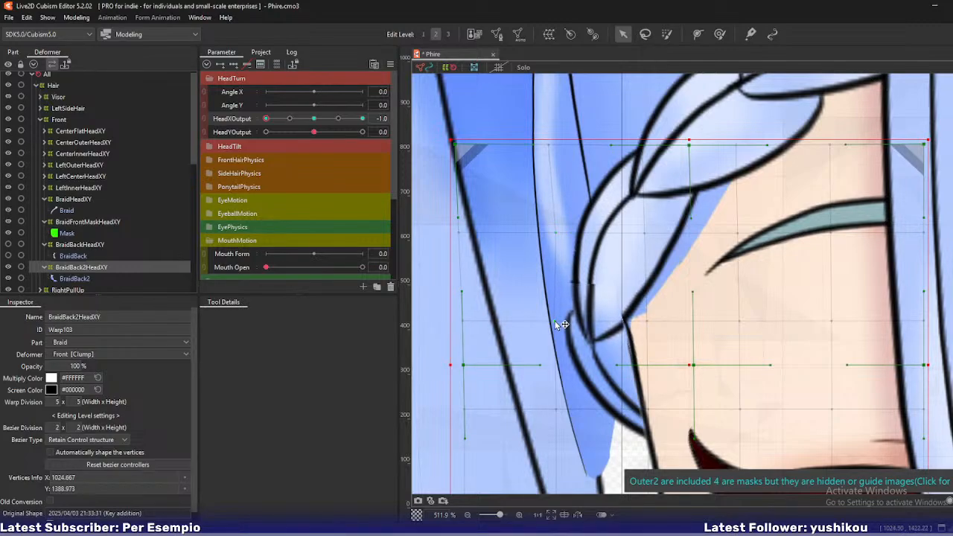
{"action": "scroll", "coordinate": [556, 320], "scroll_direction": "down", "scroll_amount": 3}
{"action": "scroll", "coordinate": [555, 320], "scroll_direction": "down", "scroll_amount": 3}
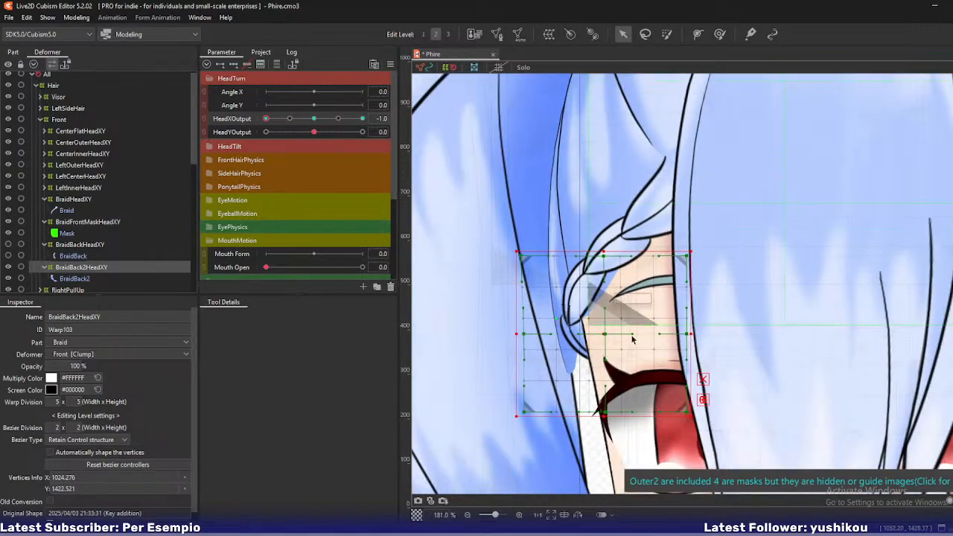
{"action": "scroll", "coordinate": [595, 261], "scroll_direction": "down", "scroll_amount": 2}
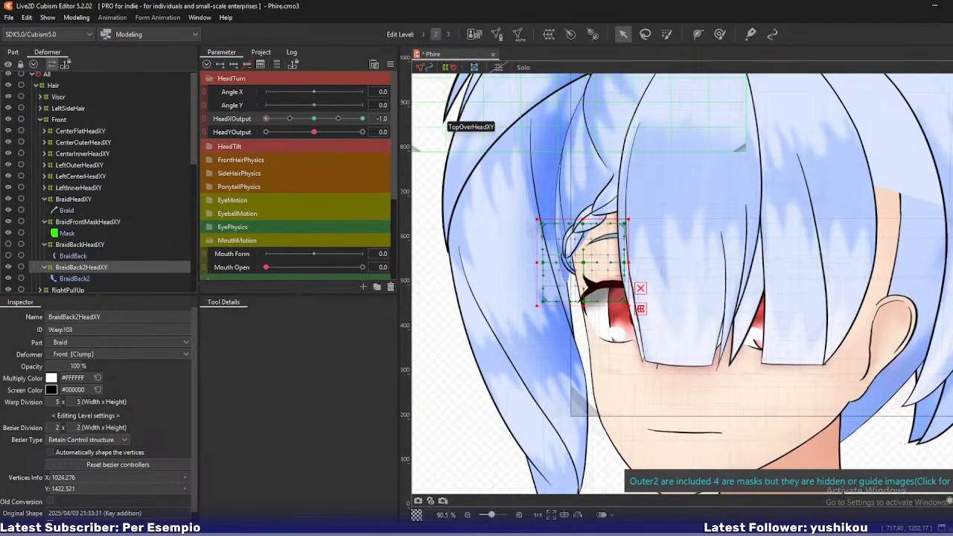
Open the physics settings, show the HeadYOutput output settings, and preview the braid while turning the head
{"action": "left_click", "coordinate": [76, 17]}
{"action": "left_click", "coordinate": [123, 250]}
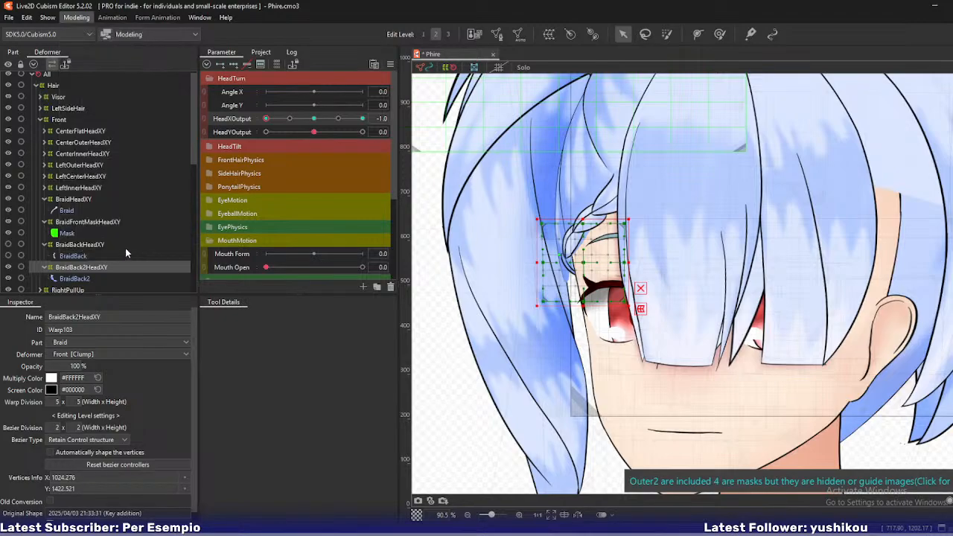
{"action": "scroll", "coordinate": [790, 99], "scroll_direction": "up", "scroll_amount": 4}
{"action": "left_click_drag", "start_coordinate": [679, 186], "coordinate": [397, 201]}
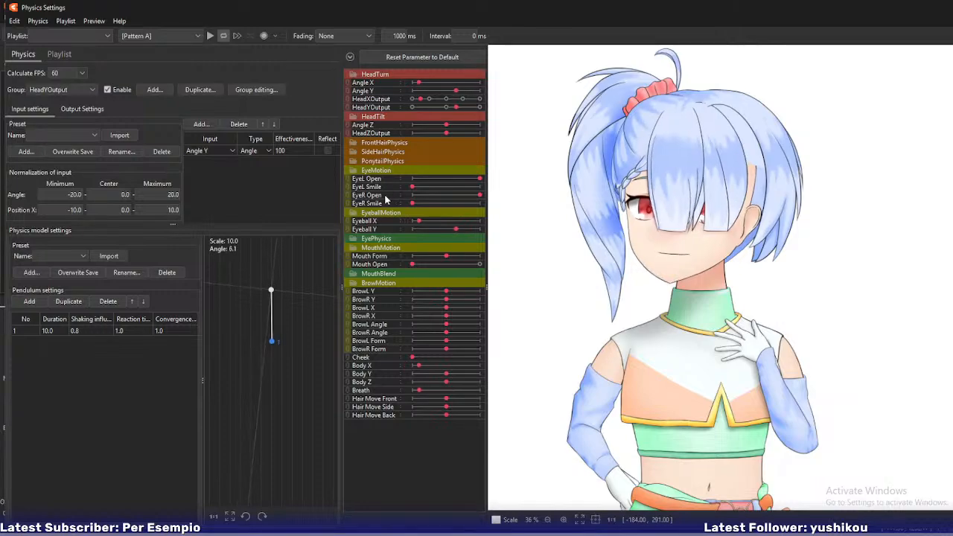
{"action": "left_click", "coordinate": [84, 108]}
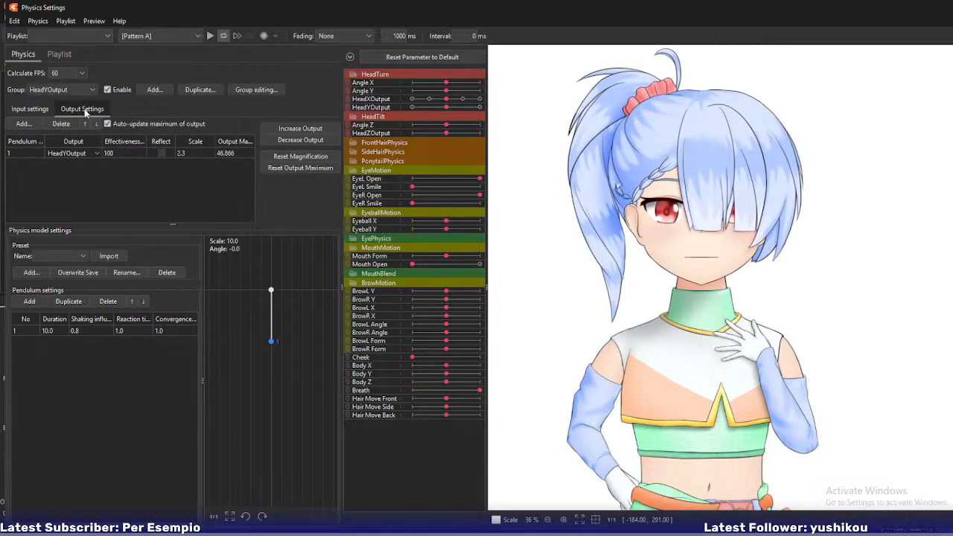
{"action": "left_click_drag", "start_coordinate": [758, 232], "coordinate": [463, 225]}
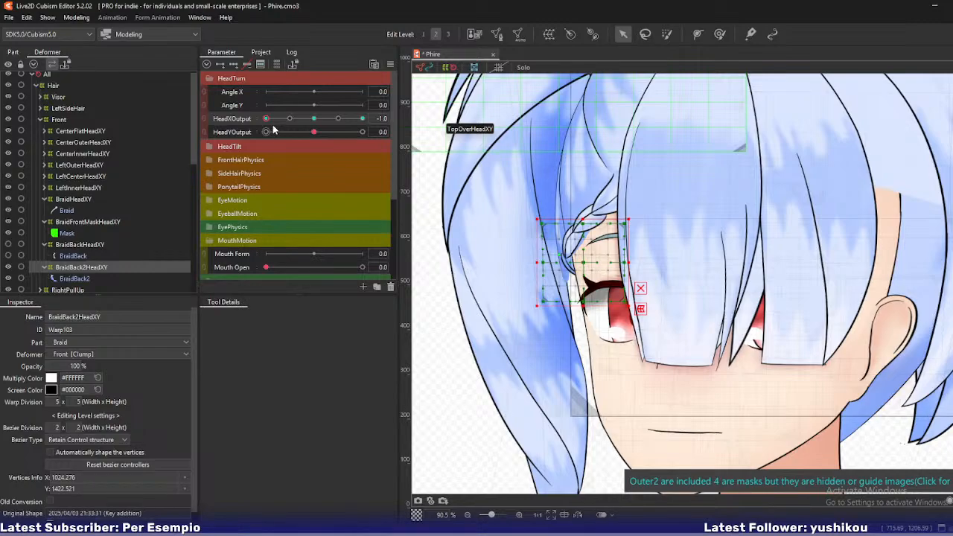
Move the BraidBack2HeadXY warp deformer toward the face at HeadXOutput 0.0 so it overlaps the braid's lower end, and preview it at -1.0
{"action": "left_click", "coordinate": [313, 119]}
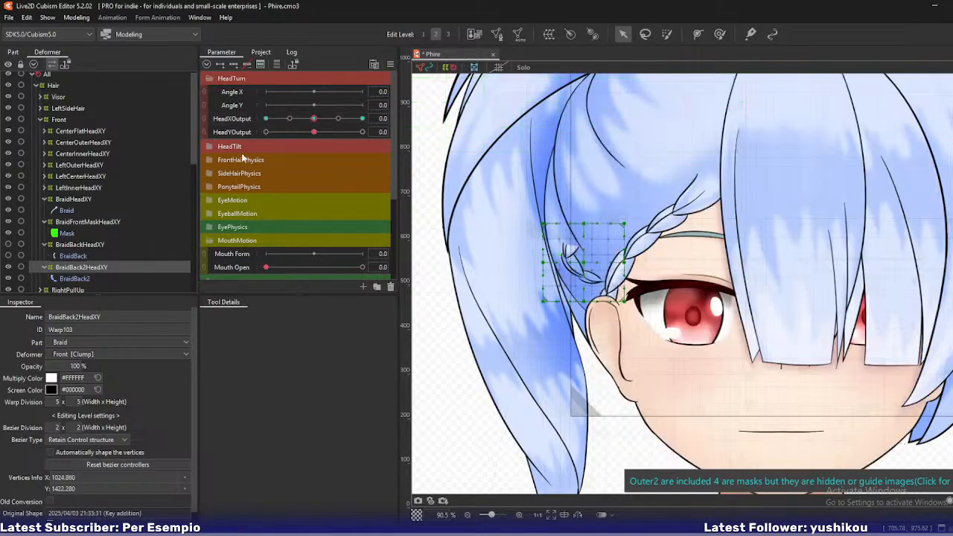
{"action": "left_click", "coordinate": [82, 279]}
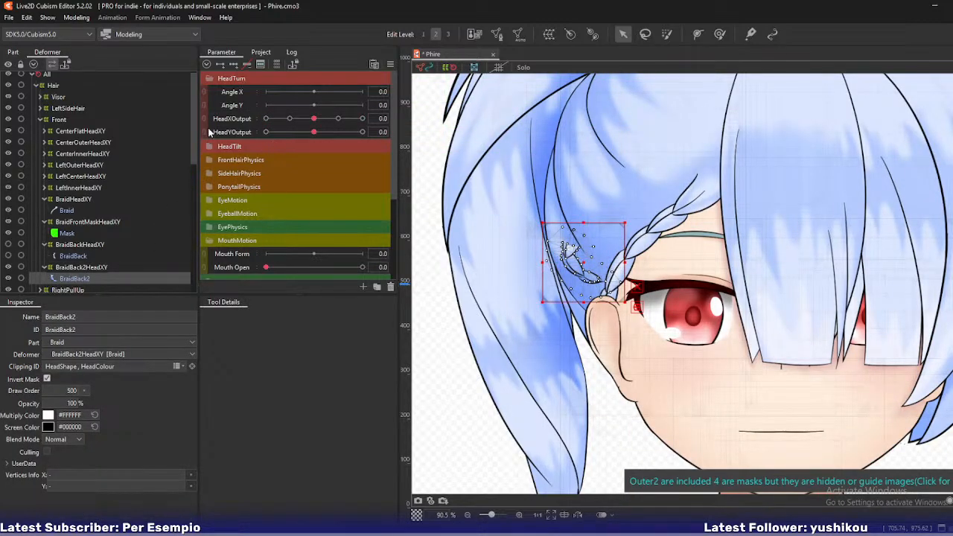
{"action": "left_click", "coordinate": [77, 267]}
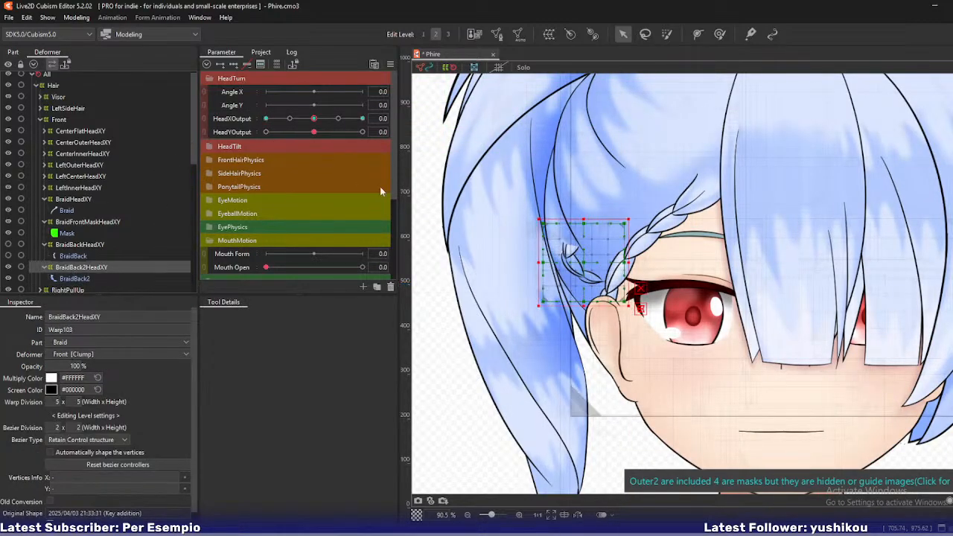
{"action": "left_click", "coordinate": [388, 64]}
{"action": "left_click", "coordinate": [388, 64]}
{"action": "left_click", "coordinate": [388, 64]}
{"action": "left_click", "coordinate": [74, 269]}
{"action": "left_click_drag", "start_coordinate": [579, 261], "coordinate": [642, 265]}
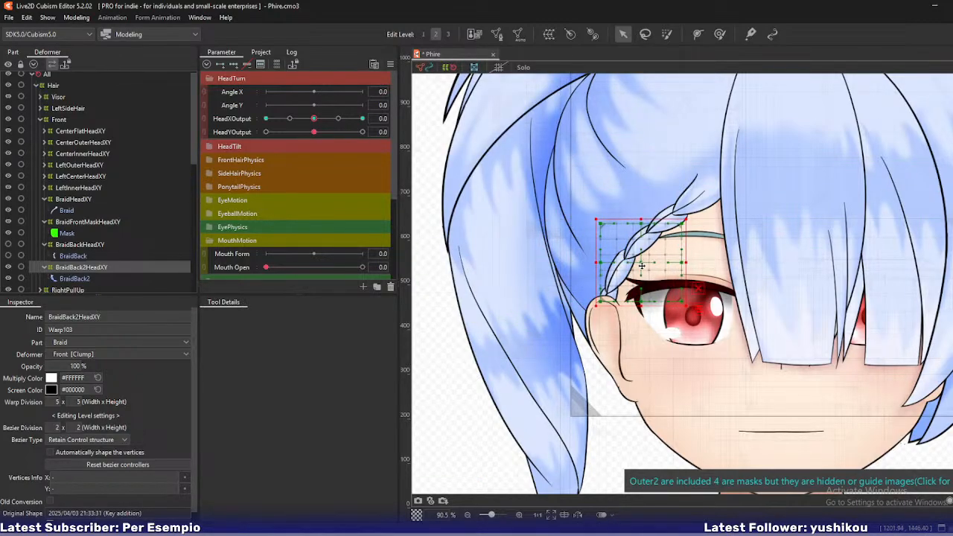
{"action": "left_click_drag", "start_coordinate": [343, 118], "coordinate": [262, 127]}
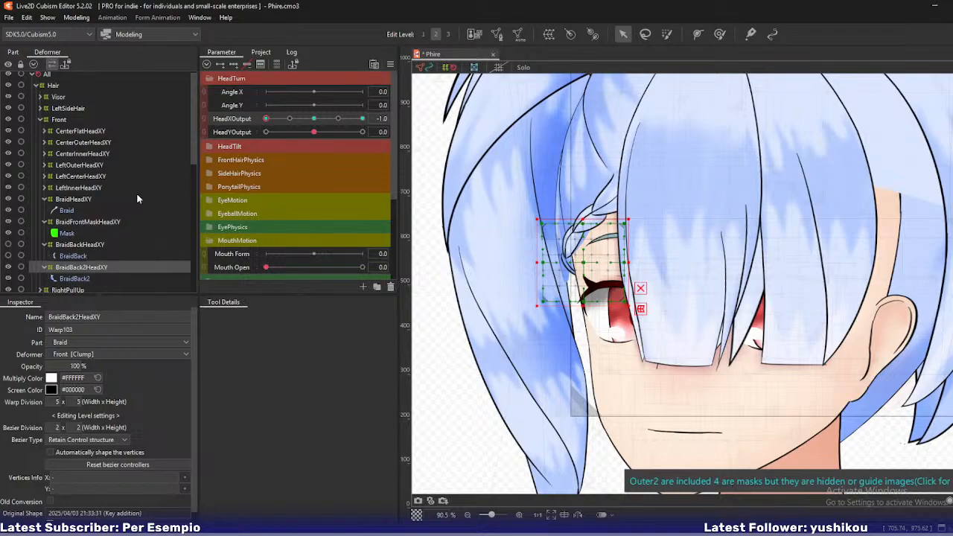
At HeadXOutput 0.0, shift BraidFrontMaskHeadXY toward the face and pull the upper and middle grid points of its face-side edge back outward
{"action": "left_click", "coordinate": [76, 223]}
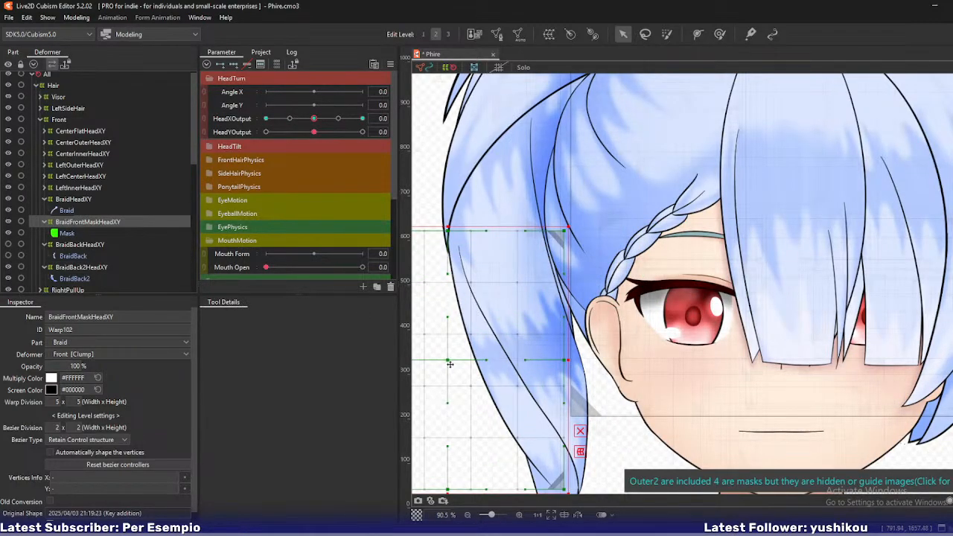
{"action": "left_click_drag", "start_coordinate": [454, 363], "coordinate": [501, 363]}
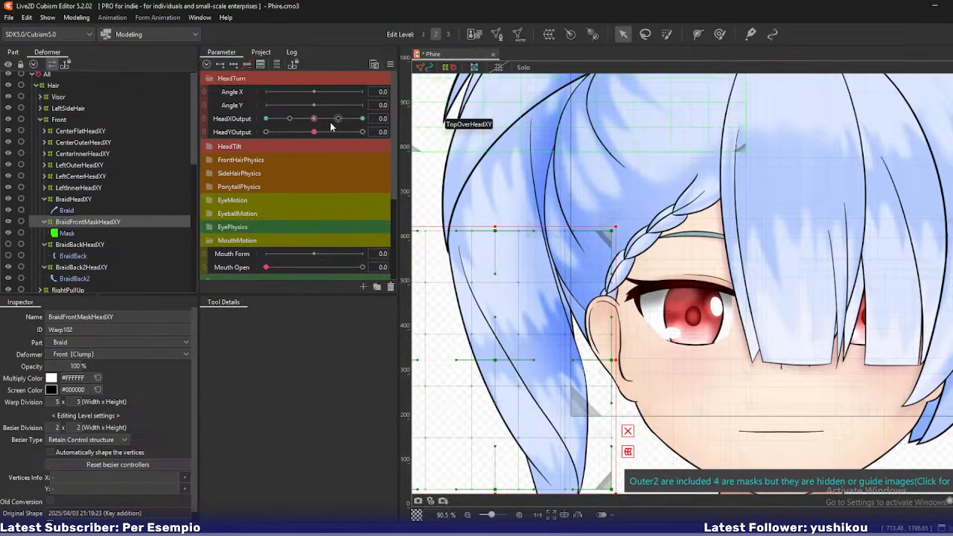
{"action": "left_click_drag", "start_coordinate": [314, 119], "coordinate": [264, 141]}
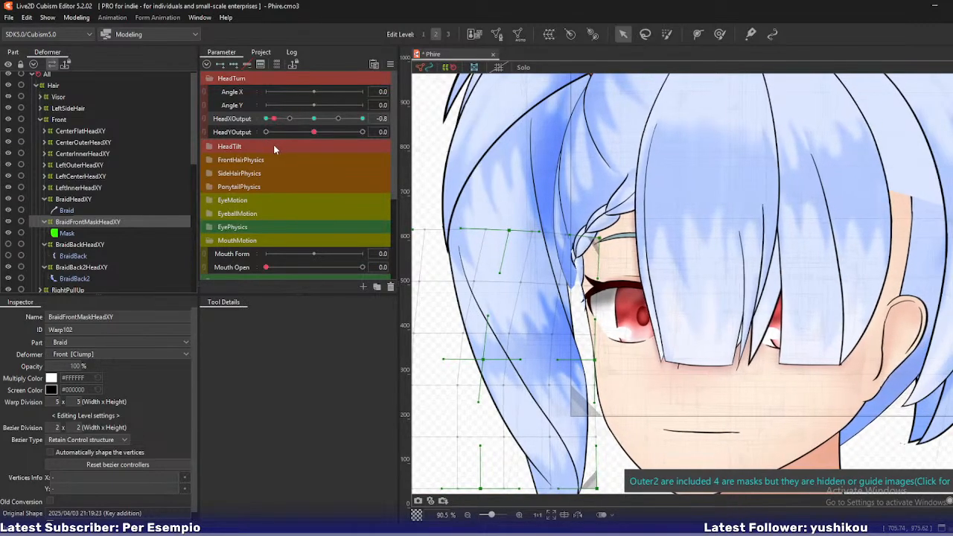
{"action": "left_click_drag", "start_coordinate": [270, 145], "coordinate": [292, 173]}
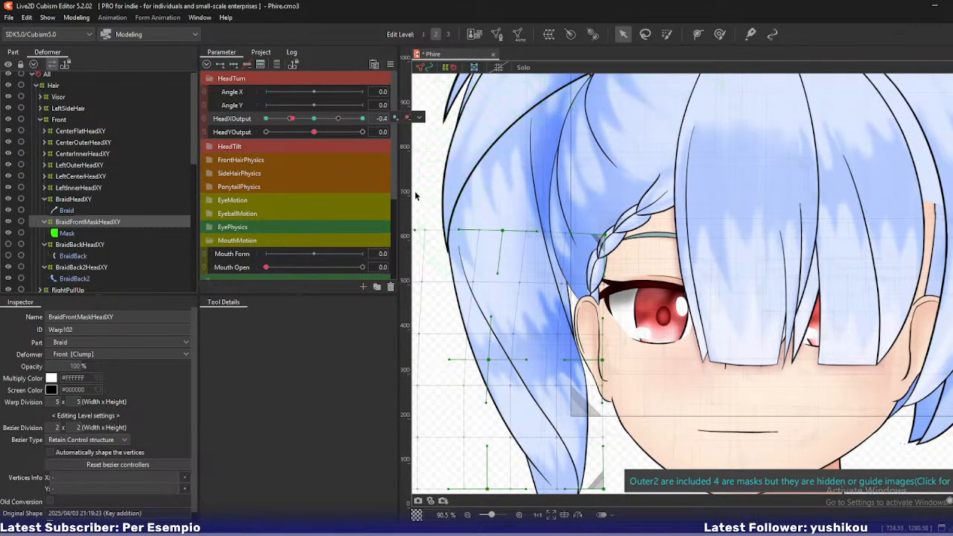
{"action": "left_click_drag", "start_coordinate": [292, 119], "coordinate": [315, 126]}
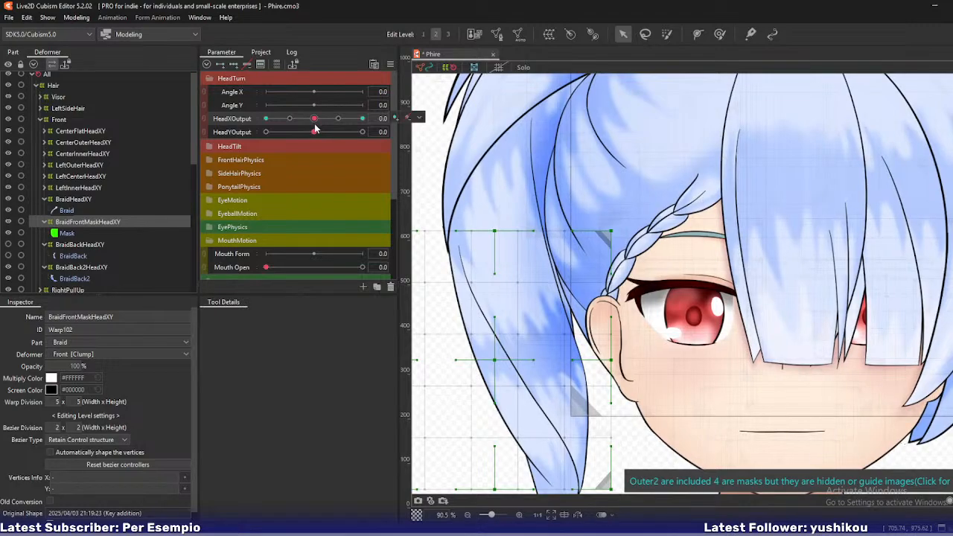
{"action": "left_click", "coordinate": [604, 232]}
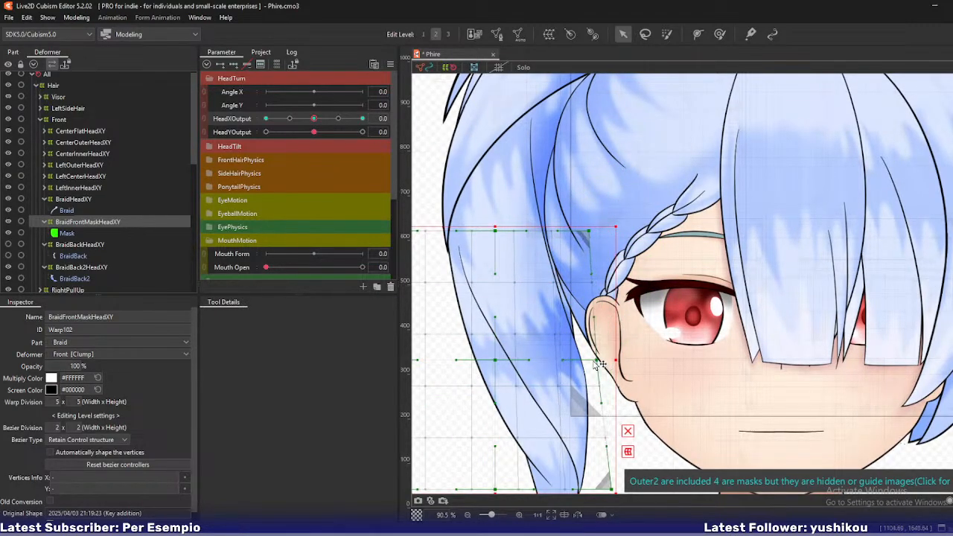
Set the Mask's opacity to 100% and preview how its edge follows the braid between HeadXOutput 0.0 and -1.0
{"action": "left_click", "coordinate": [84, 235]}
{"action": "left_click_drag", "start_coordinate": [67, 403], "coordinate": [141, 402]}
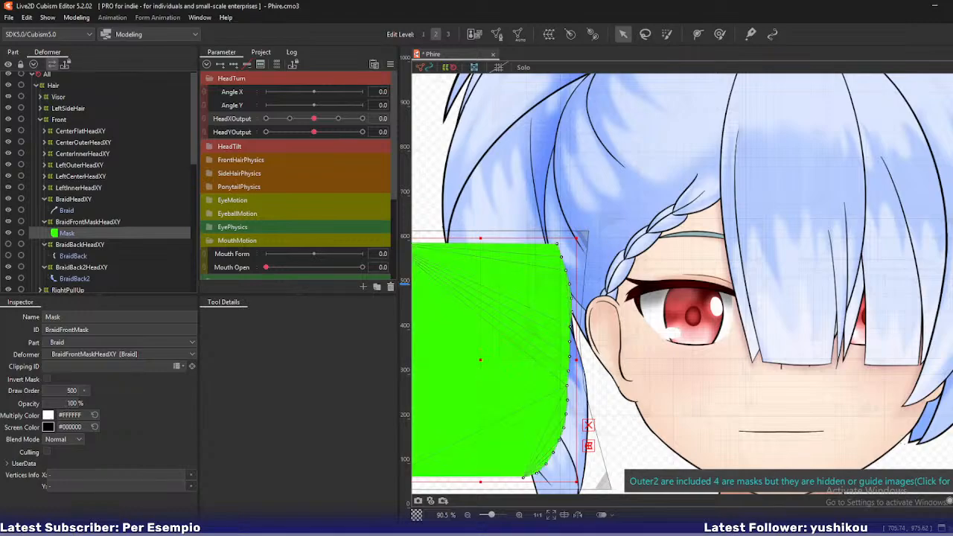
{"action": "left_click_drag", "start_coordinate": [305, 121], "coordinate": [285, 123]}
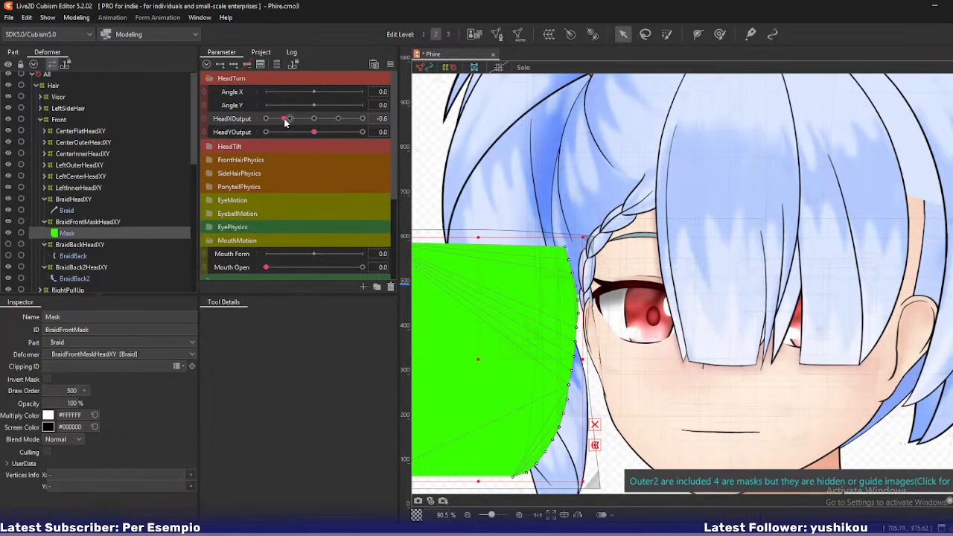
{"action": "left_click_drag", "start_coordinate": [285, 123], "coordinate": [316, 132]}
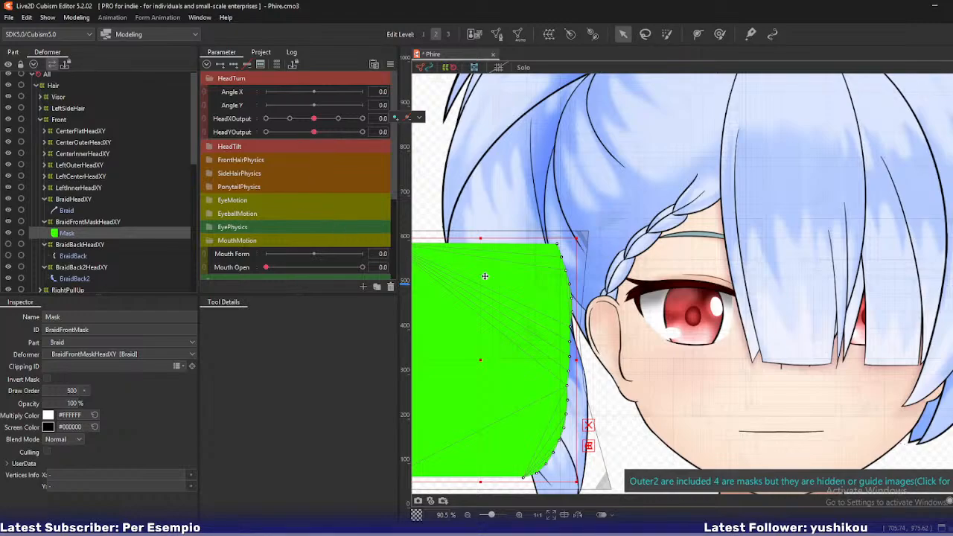
{"action": "scroll", "coordinate": [484, 276], "scroll_direction": "down", "scroll_amount": 3}
{"action": "left_click", "coordinate": [105, 221]}
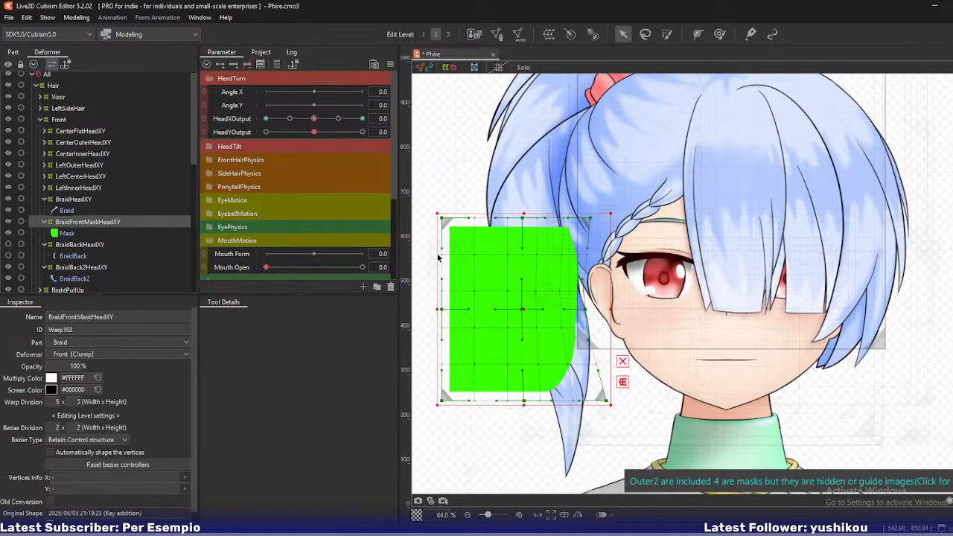
{"action": "left_click_drag", "start_coordinate": [525, 308], "coordinate": [560, 368]}
{"action": "left_click_drag", "start_coordinate": [313, 118], "coordinate": [265, 123]}
{"action": "scroll", "coordinate": [471, 233], "scroll_direction": "up", "scroll_amount": 5}
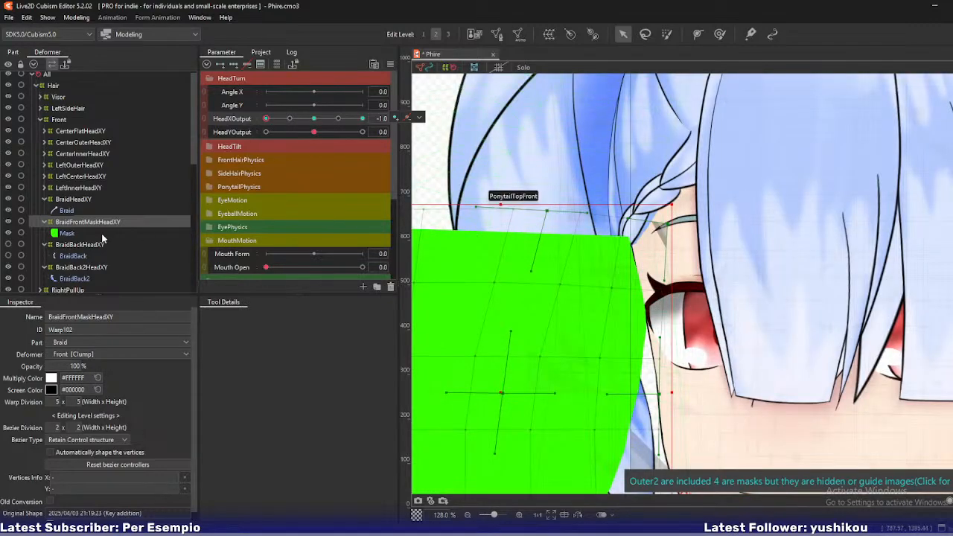
Try the Mask at 0% opacity and preview the braid's clipping between HeadXOutput -1.0 and -0.5
{"action": "left_click", "coordinate": [62, 234]}
{"action": "left_click_drag", "start_coordinate": [70, 402], "coordinate": [11, 404]}
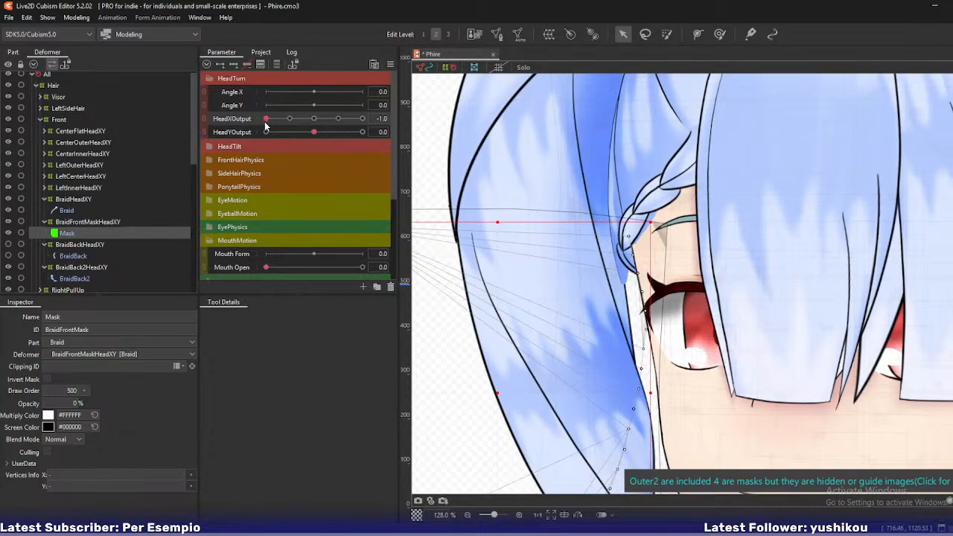
{"action": "left_click_drag", "start_coordinate": [264, 126], "coordinate": [288, 142]}
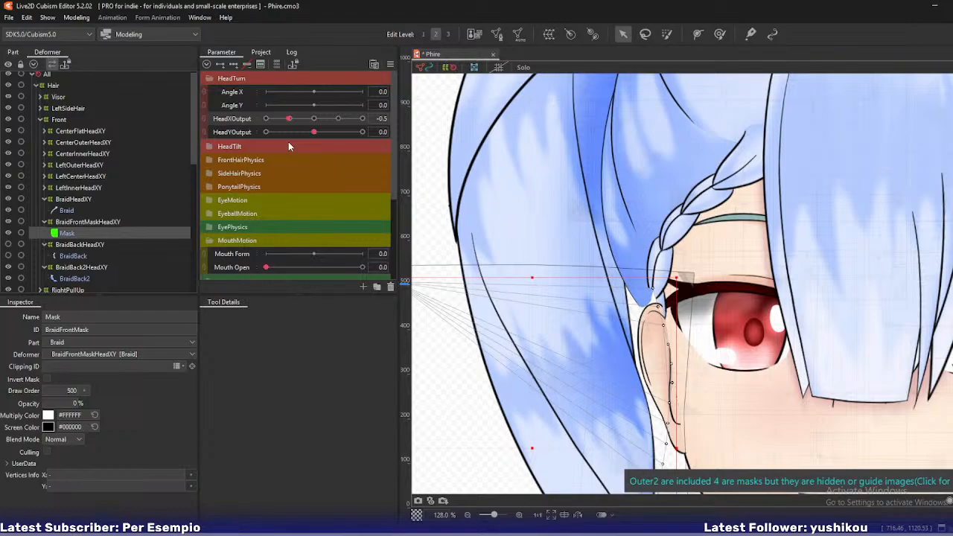
{"action": "left_click_drag", "start_coordinate": [288, 142], "coordinate": [240, 147]}
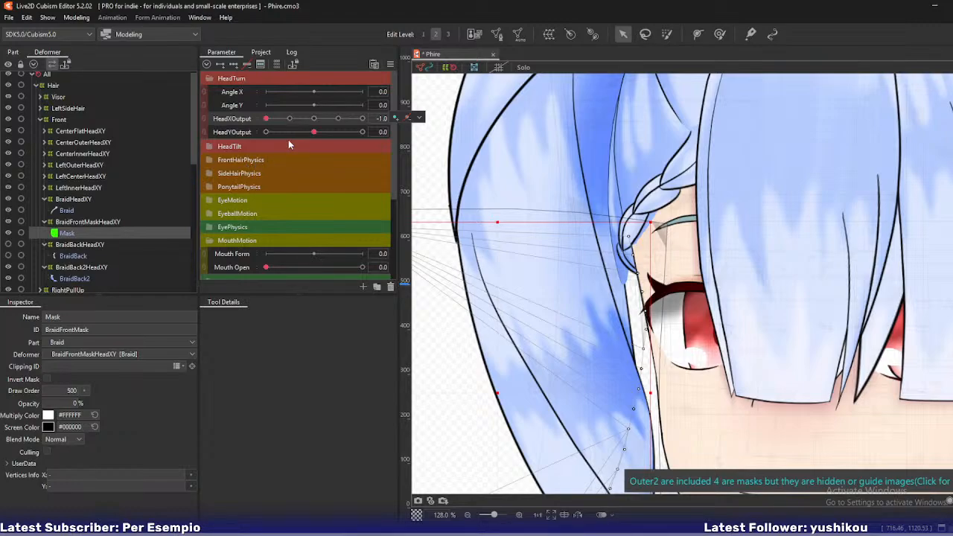
{"action": "mouse_move", "coordinate": [266, 119]}
{"action": "left_mouse_down"}
{"action": "mouse_move", "coordinate": [280, 121]}
{"action": "mouse_move", "coordinate": [251, 126]}
{"action": "left_mouse_up"}
{"action": "left_click_drag", "start_coordinate": [265, 119], "coordinate": [291, 128]}
{"action": "key", "text": "ctrl+z"}
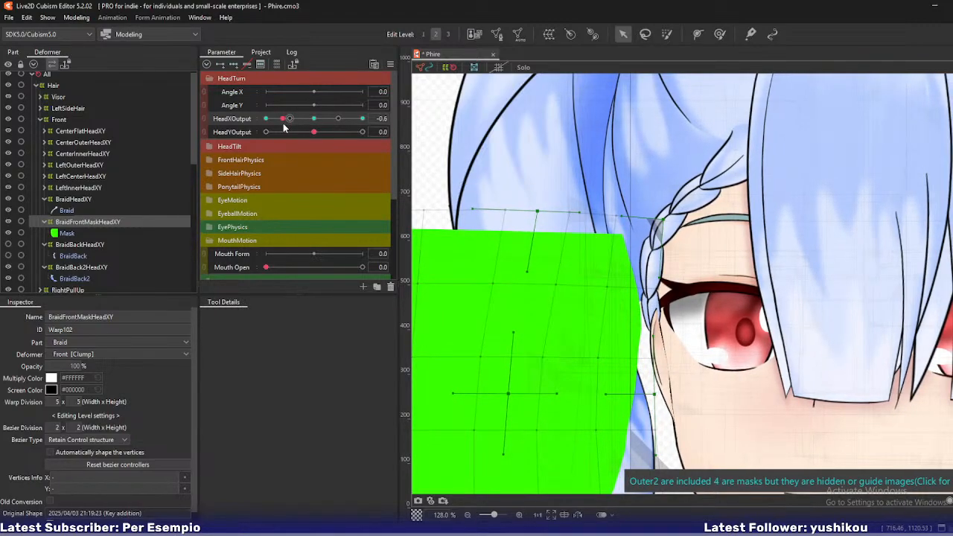
Preview the mask at HeadXOutput -1.0 and reflect the Mask mesh horizontally at 0.0
{"action": "left_click_drag", "start_coordinate": [282, 128], "coordinate": [281, 129]}
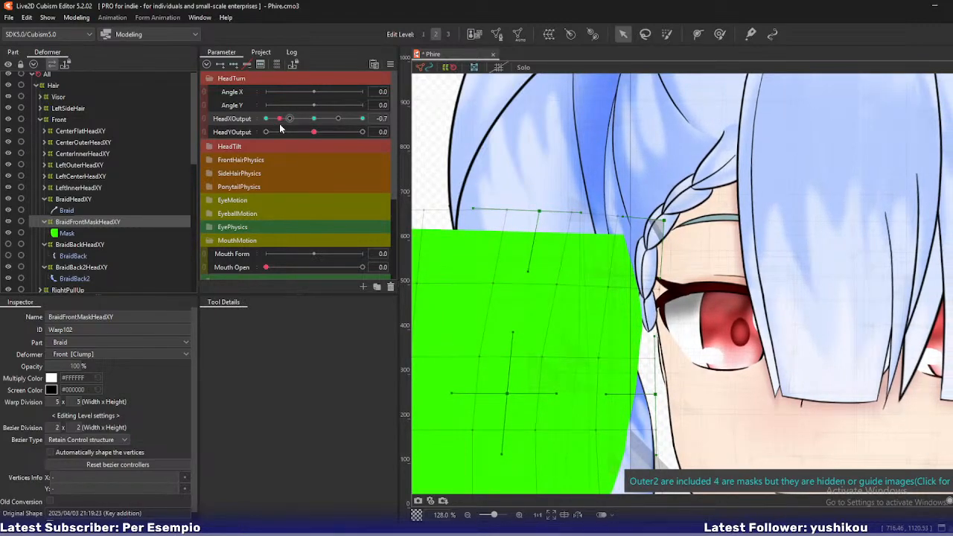
{"action": "left_click_drag", "start_coordinate": [279, 129], "coordinate": [260, 131]}
{"action": "scroll", "coordinate": [523, 293], "scroll_direction": "down", "scroll_amount": 3}
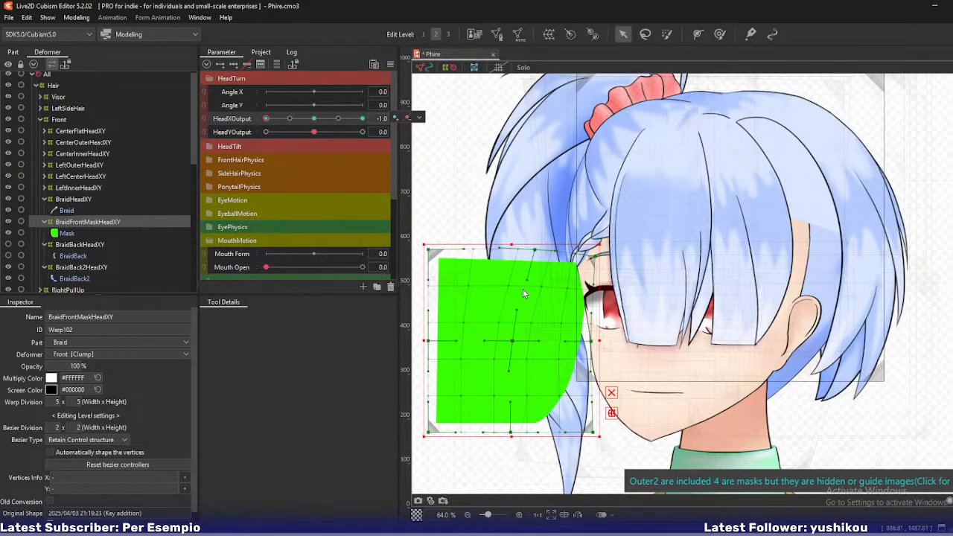
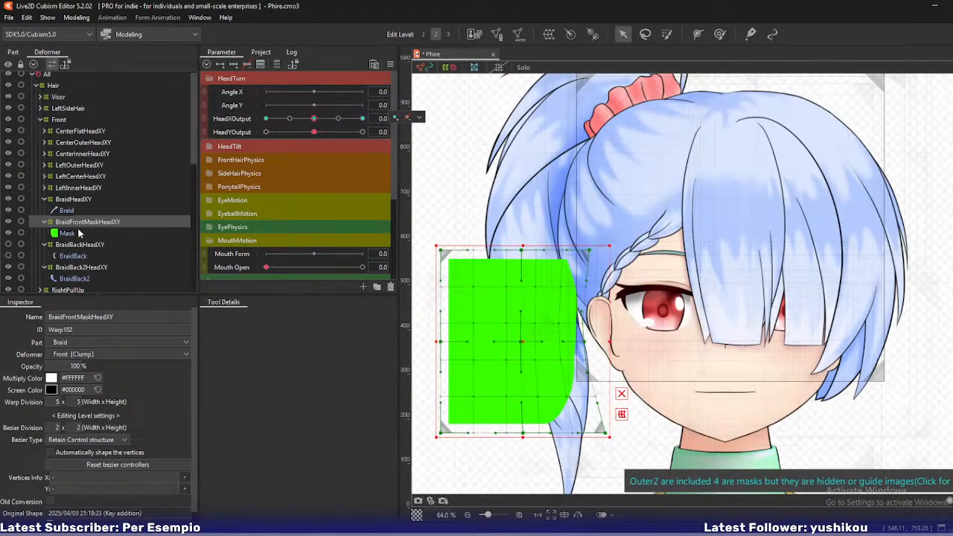
{"action": "left_click", "coordinate": [75, 234]}
{"action": "right_click", "coordinate": [505, 319]}
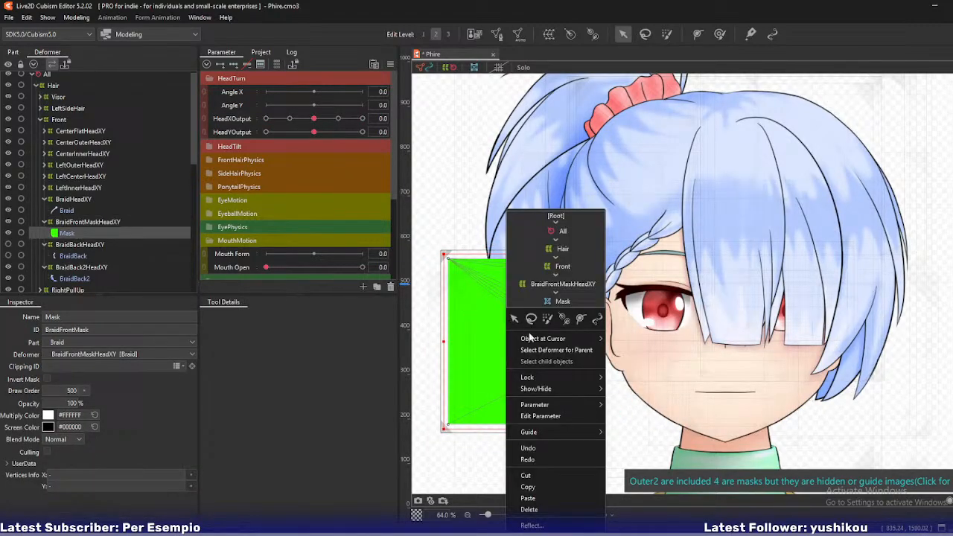
{"action": "left_click", "coordinate": [524, 525]}
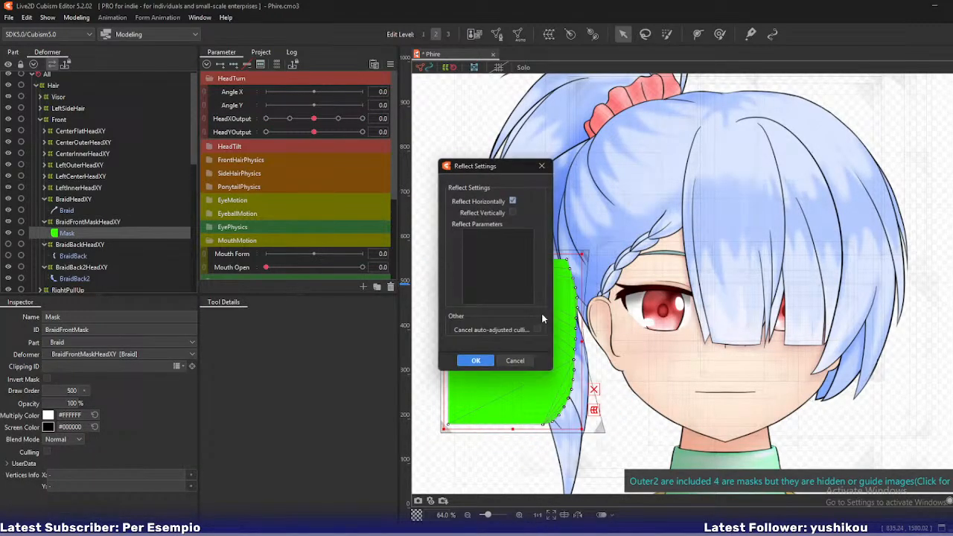
{"action": "left_click", "coordinate": [475, 360]}
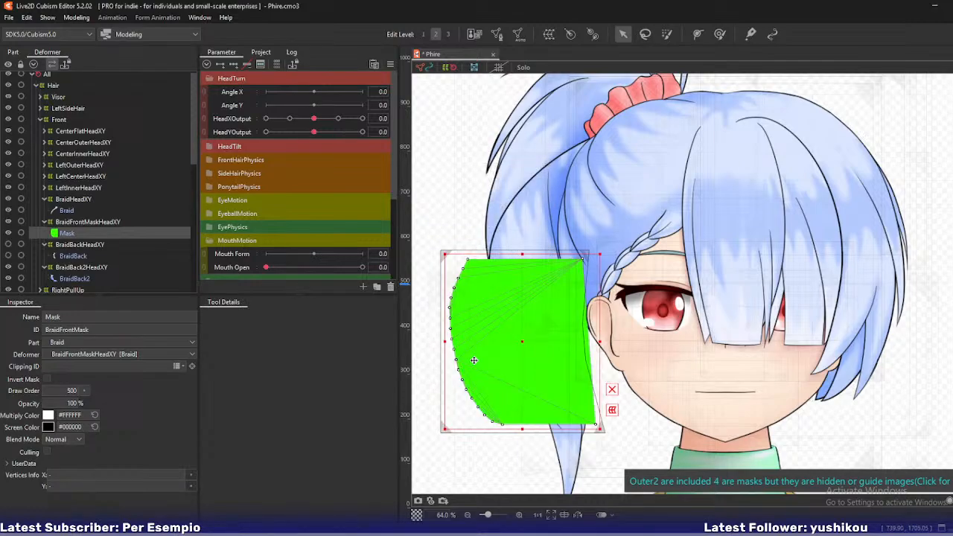
At HeadXOutput -1.0, move BraidFrontMaskHeadXY over the face and reshape its upper and outer grid points along the braid's edge, then return to 0.0
{"action": "left_click", "coordinate": [82, 222]}
{"action": "left_click", "coordinate": [265, 119]}
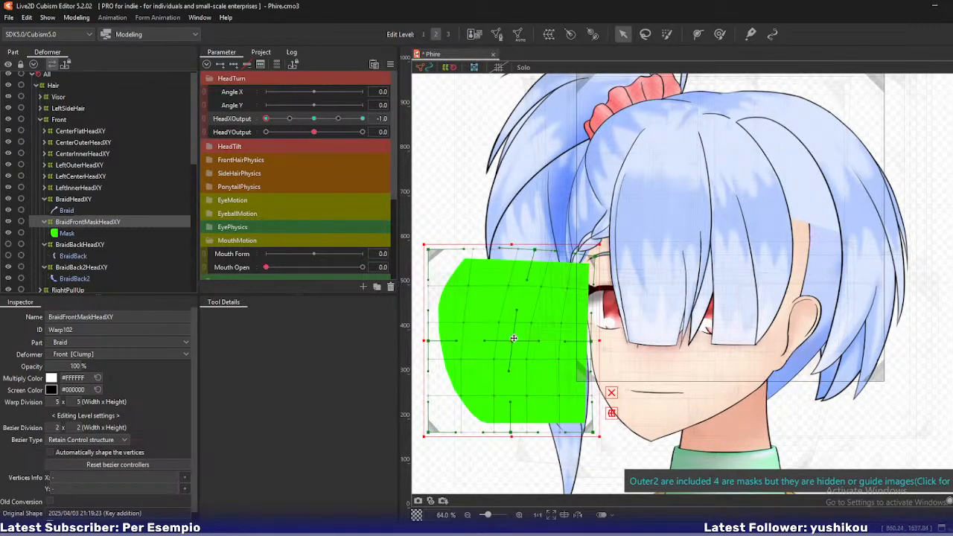
{"action": "left_click_drag", "start_coordinate": [514, 339], "coordinate": [644, 323]}
{"action": "scroll", "coordinate": [636, 267], "scroll_direction": "up", "scroll_amount": 3}
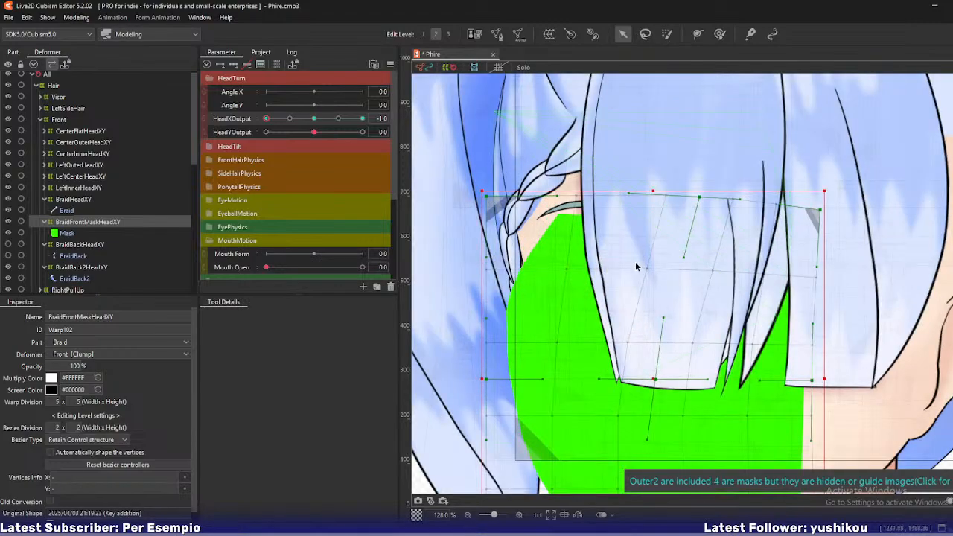
{"action": "left_click_drag", "start_coordinate": [699, 198], "coordinate": [617, 197]}
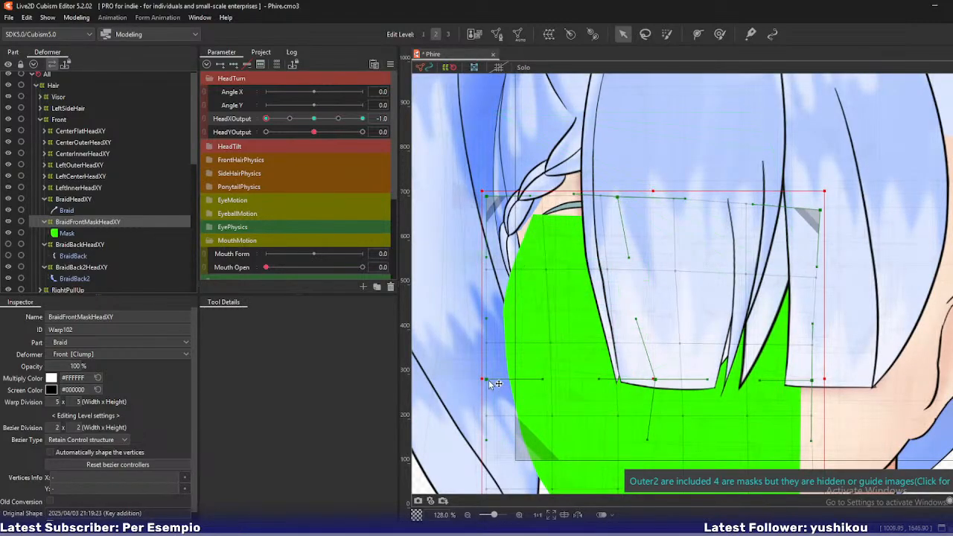
{"action": "left_click_drag", "start_coordinate": [489, 380], "coordinate": [506, 381]}
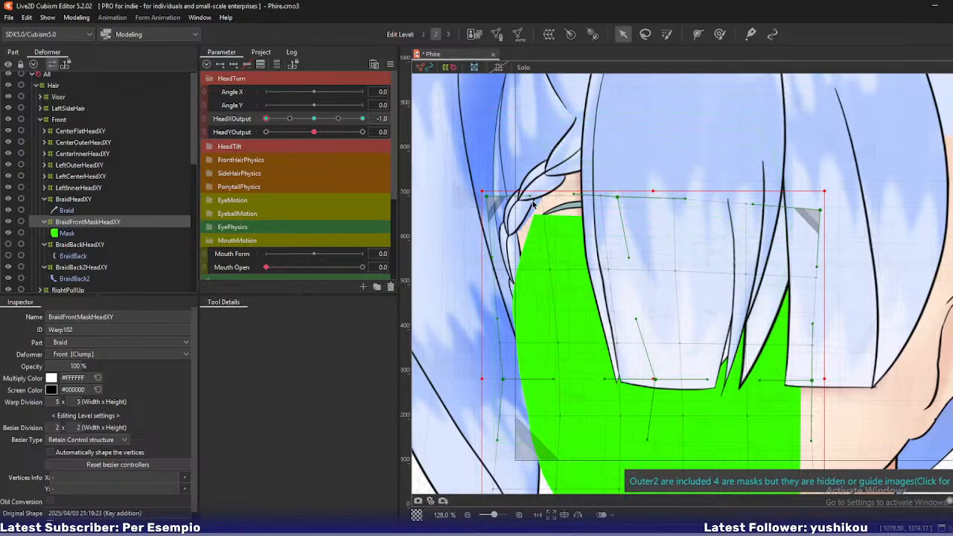
{"action": "left_click_drag", "start_coordinate": [483, 195], "coordinate": [467, 197]}
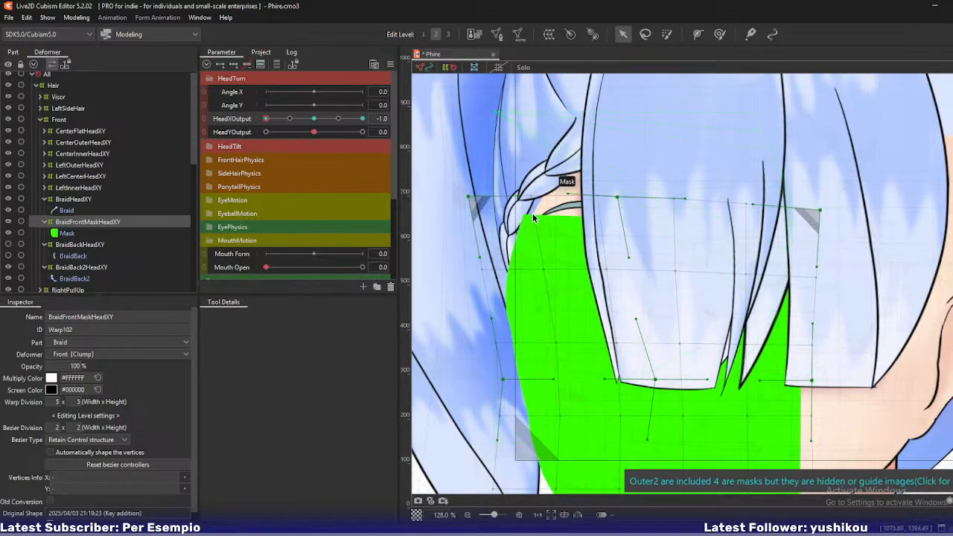
{"action": "key", "text": "ctrl+0"}
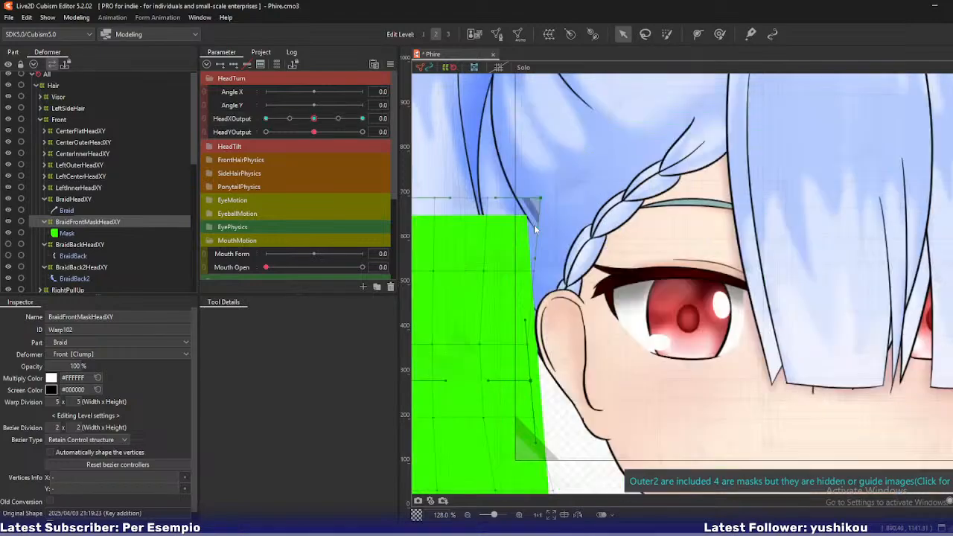
{"action": "scroll", "coordinate": [544, 264], "scroll_direction": "down", "scroll_amount": 3}
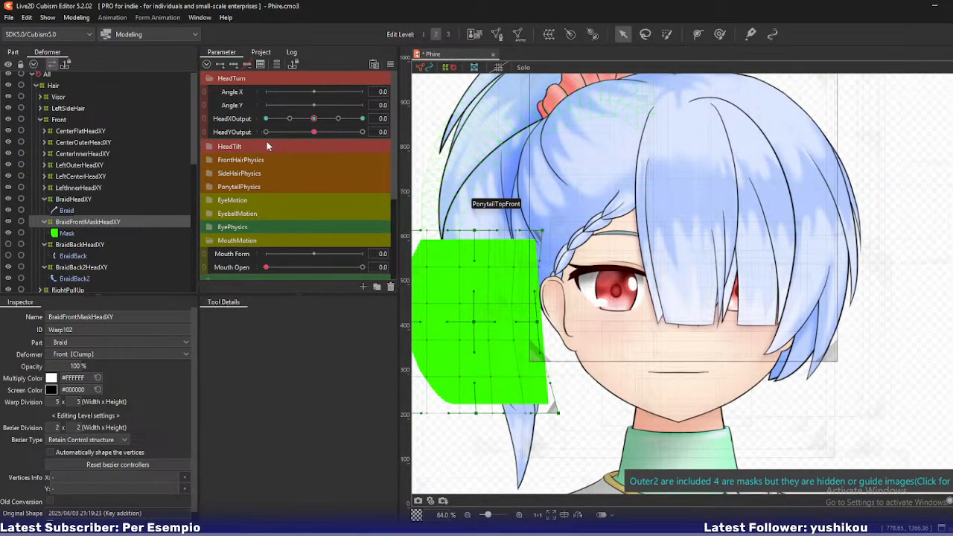
{"action": "mouse_move", "coordinate": [313, 119]}
{"action": "left_mouse_down"}
{"action": "mouse_move", "coordinate": [257, 122]}
{"action": "mouse_move", "coordinate": [313, 119]}
{"action": "left_mouse_up"}
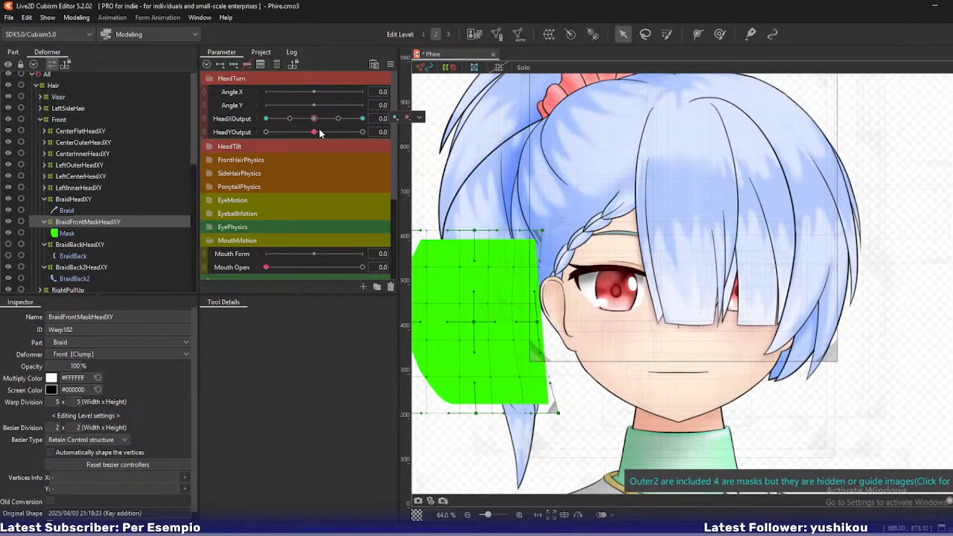
Open the Mask mesh for editing and draw a mesh-mapping stroke across its upper outer corner, with 1 vertex in mesh width
{"action": "left_click", "coordinate": [87, 233]}
{"action": "key", "text": "ctrl+e"}
{"action": "left_click_drag", "start_coordinate": [452, 277], "coordinate": [457, 277]}
{"action": "scroll", "coordinate": [525, 257], "scroll_direction": "up", "scroll_amount": 10}
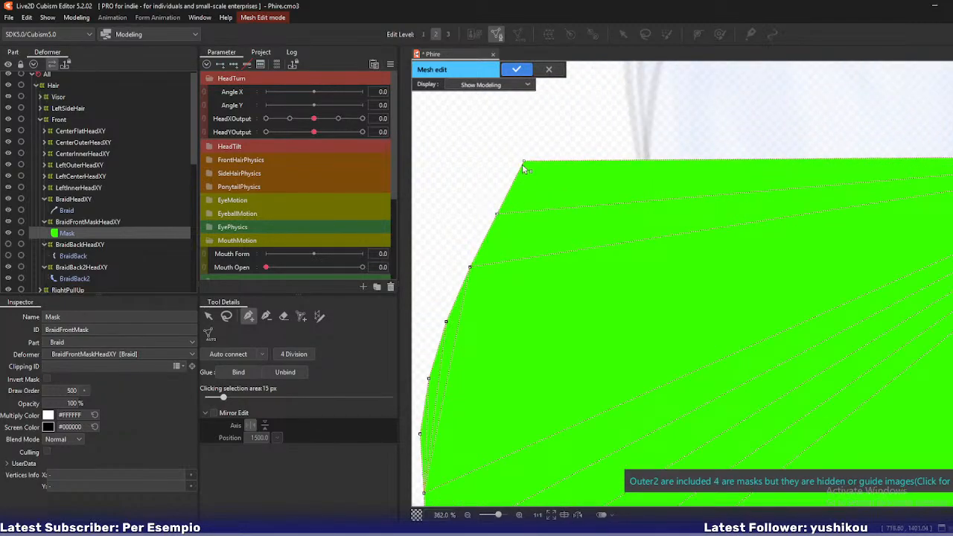
{"action": "mouse_move", "coordinate": [523, 169]}
{"action": "left_mouse_down"}
{"action": "mouse_move", "coordinate": [533, 181]}
{"action": "mouse_move", "coordinate": [525, 184]}
{"action": "left_mouse_up"}
{"action": "key", "text": "ctrl+z"}
{"action": "scroll", "coordinate": [460, 255], "scroll_direction": "down", "scroll_amount": 2}
{"action": "left_click", "coordinate": [320, 317]}
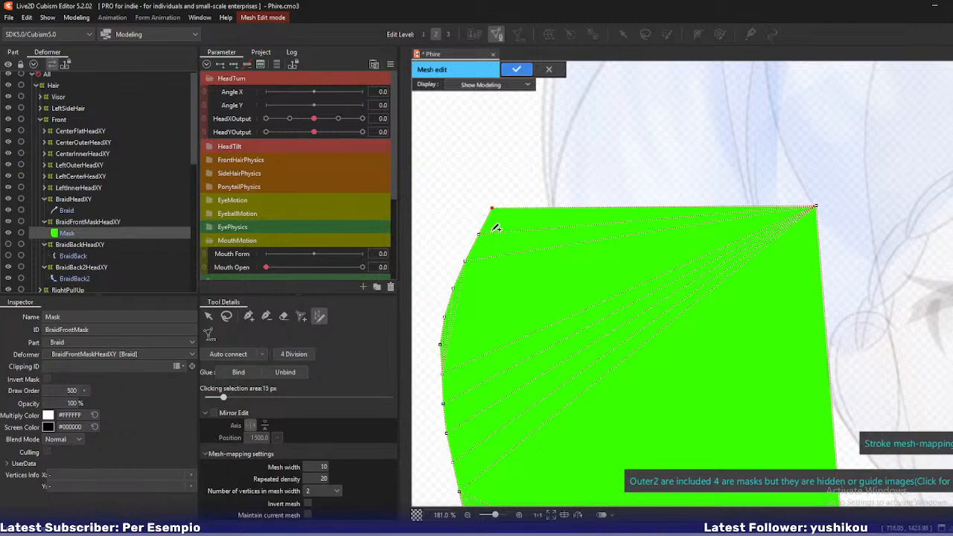
{"action": "mouse_move", "coordinate": [532, 204]}
{"action": "left_mouse_down"}
{"action": "mouse_move", "coordinate": [484, 238]}
{"action": "mouse_move", "coordinate": [445, 318]}
{"action": "left_mouse_up"}
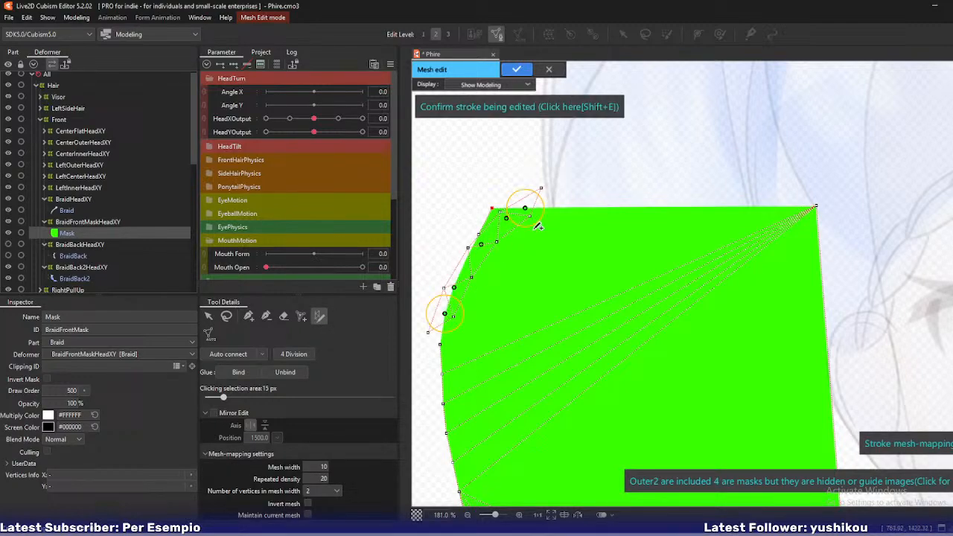
{"action": "left_click", "coordinate": [321, 490]}
{"action": "left_click", "coordinate": [320, 503]}
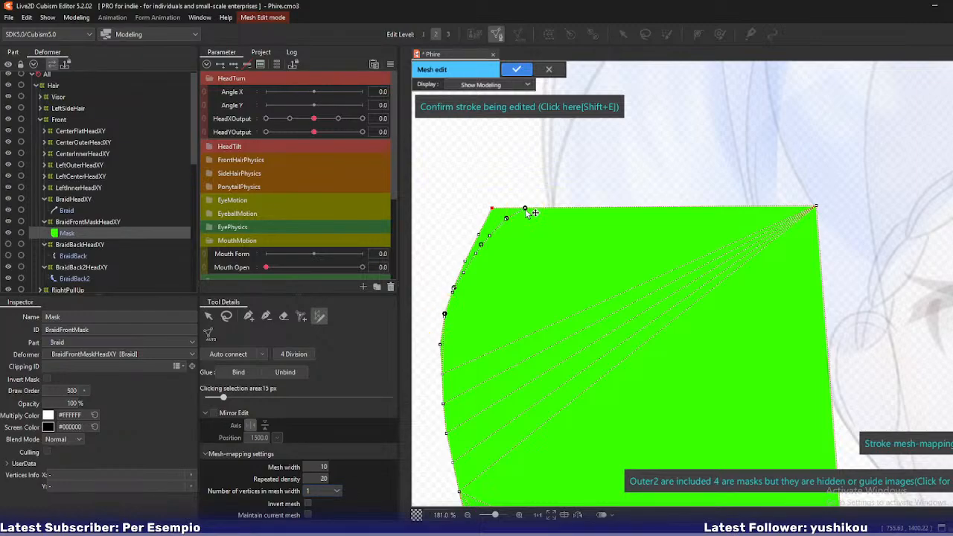
Adjust the stroke's control points into a rounded curve across the Mask's upper outer corner and confirm the stroke
{"action": "mouse_move", "coordinate": [531, 213]}
{"action": "left_mouse_down"}
{"action": "mouse_move", "coordinate": [552, 210]}
{"action": "mouse_move", "coordinate": [510, 221]}
{"action": "mouse_move", "coordinate": [523, 217]}
{"action": "left_mouse_up"}
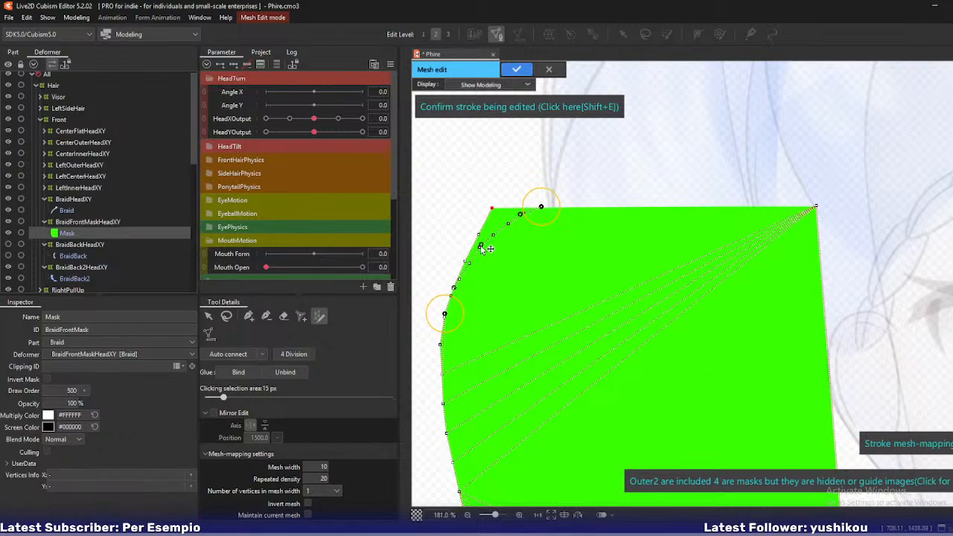
{"action": "mouse_move", "coordinate": [482, 245]}
{"action": "left_mouse_down"}
{"action": "mouse_move", "coordinate": [499, 233]}
{"action": "mouse_move", "coordinate": [479, 250]}
{"action": "left_mouse_up"}
{"action": "left_click", "coordinate": [484, 113]}
{"action": "scroll", "coordinate": [468, 219], "scroll_direction": "up", "scroll_amount": 2}
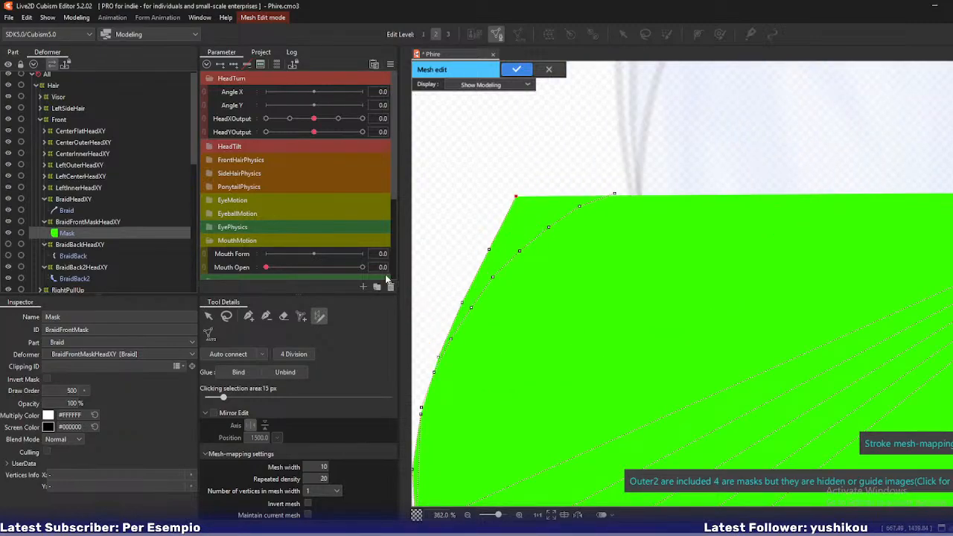
{"action": "key", "text": "ctrl+z"}
{"action": "scroll", "coordinate": [515, 266], "scroll_direction": "down", "scroll_amount": 2}
Delete the old corner vertices outside the rounded curve, tidy the vertices where it joins the outer edge, and apply the mesh edit
{"action": "left_click", "coordinate": [248, 315]}
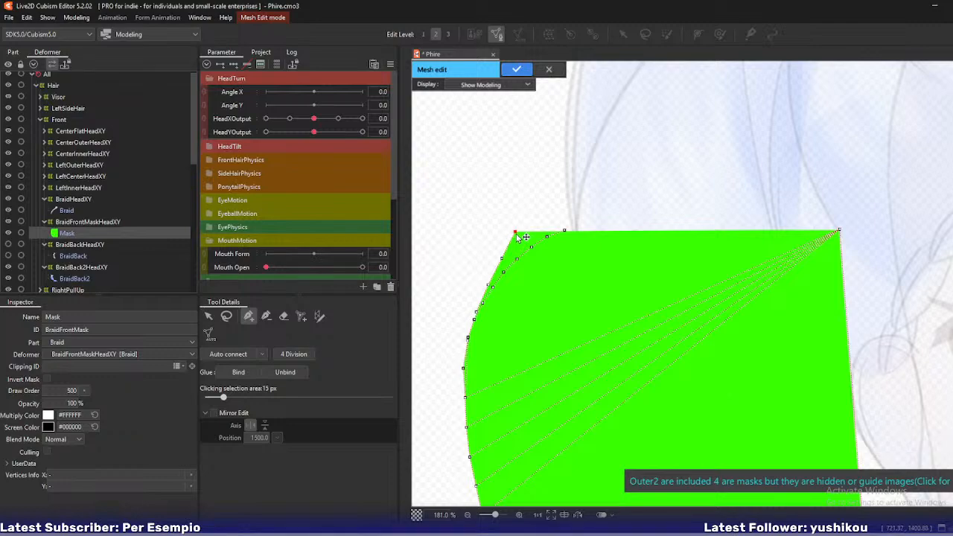
{"action": "left_click_drag", "start_coordinate": [515, 233], "coordinate": [839, 230]}
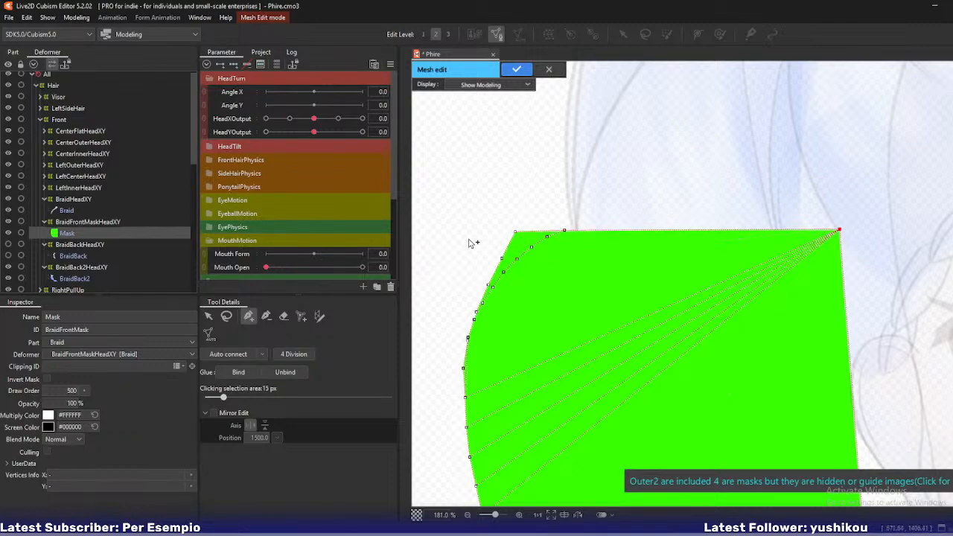
{"action": "left_click", "coordinate": [265, 315]}
{"action": "mouse_move", "coordinate": [517, 237]}
{"action": "left_mouse_down"}
{"action": "mouse_move", "coordinate": [503, 281]}
{"action": "mouse_move", "coordinate": [484, 295]}
{"action": "left_mouse_up"}
{"action": "scroll", "coordinate": [441, 340], "scroll_direction": "up", "scroll_amount": 4}
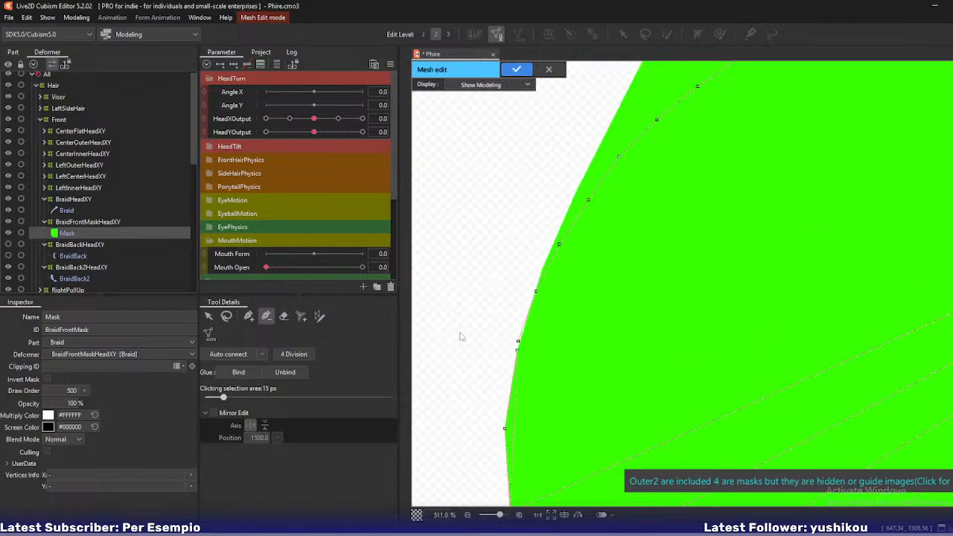
{"action": "left_click", "coordinate": [248, 317]}
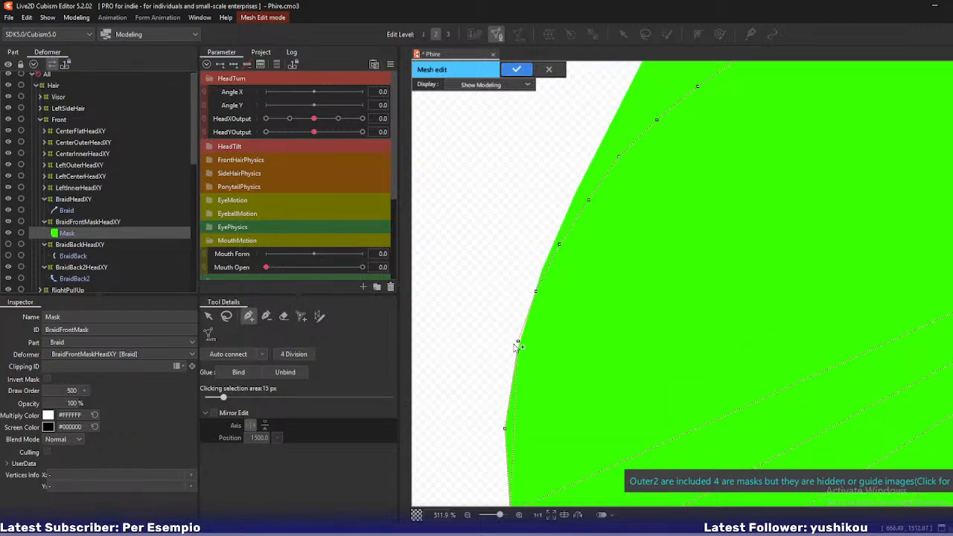
{"action": "scroll", "coordinate": [617, 325], "scroll_direction": "down", "scroll_amount": 3}
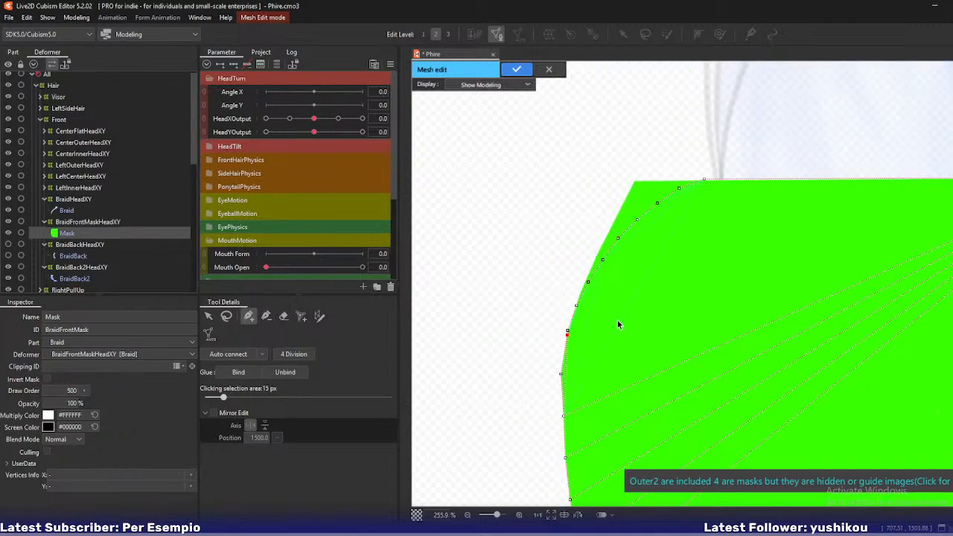
{"action": "key", "text": "Escape"}
{"action": "key", "text": "Return"}
{"action": "scroll", "coordinate": [634, 320], "scroll_direction": "down", "scroll_amount": 3}
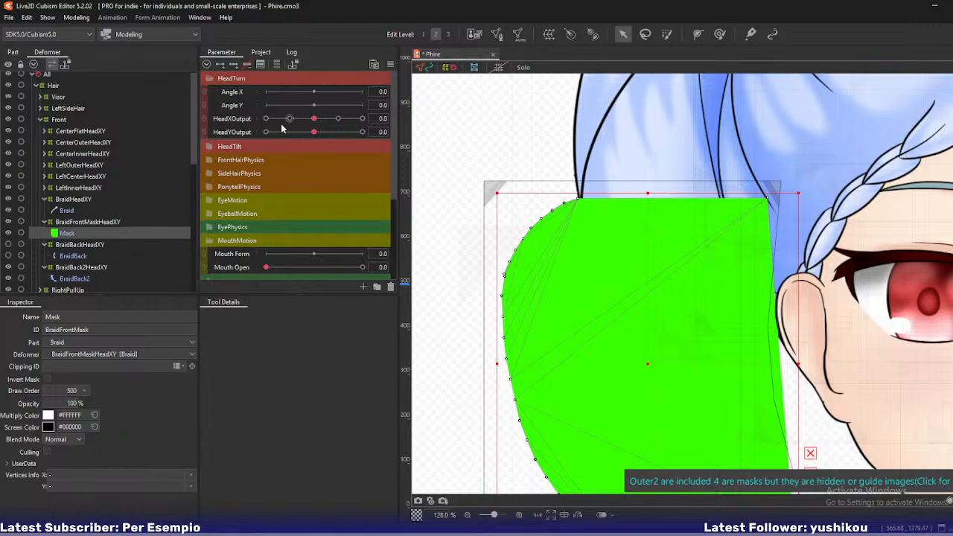
Move the BraidFrontMaskHeadXY deformer horizontally over the face at HeadXOutput 0.0
{"action": "left_click", "coordinate": [108, 222]}
{"action": "scroll", "coordinate": [595, 228], "scroll_direction": "down", "scroll_amount": 3}
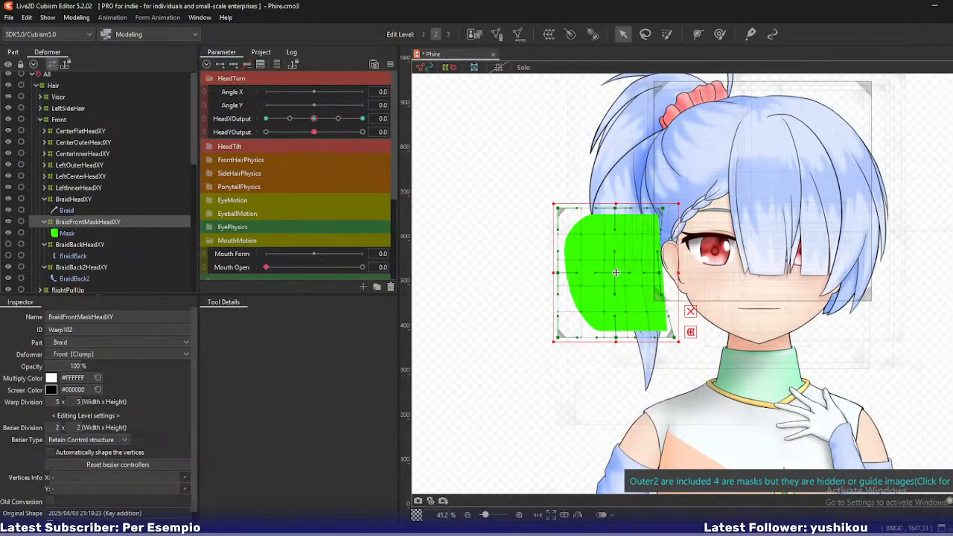
{"action": "left_click_drag", "start_coordinate": [615, 273], "coordinate": [730, 272]}
At HeadXOutput -1.0, set BraidFrontMaskHeadXY's opacity to 50% and try shifting its outer and upper control points toward the braid
{"action": "left_click", "coordinate": [293, 120]}
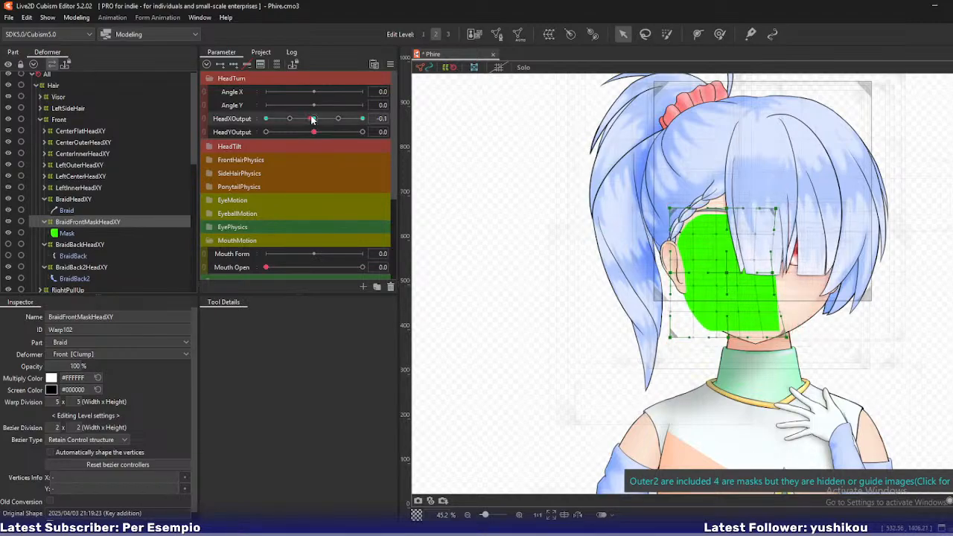
{"action": "left_click_drag", "start_coordinate": [293, 120], "coordinate": [266, 120]}
{"action": "scroll", "coordinate": [735, 231], "scroll_direction": "up", "scroll_amount": 3}
{"action": "left_click_drag", "start_coordinate": [758, 244], "coordinate": [686, 200]}
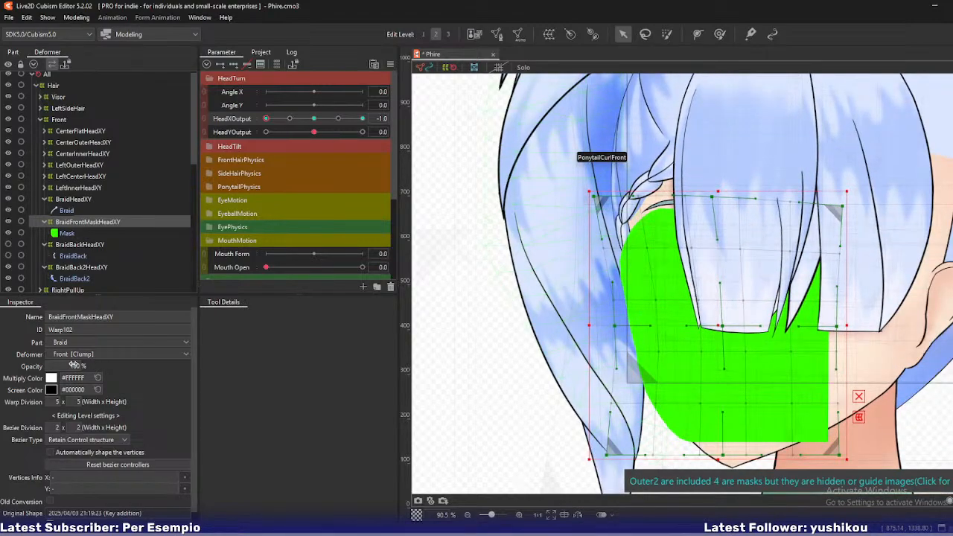
{"action": "left_click_drag", "start_coordinate": [105, 365], "coordinate": [78, 366]}
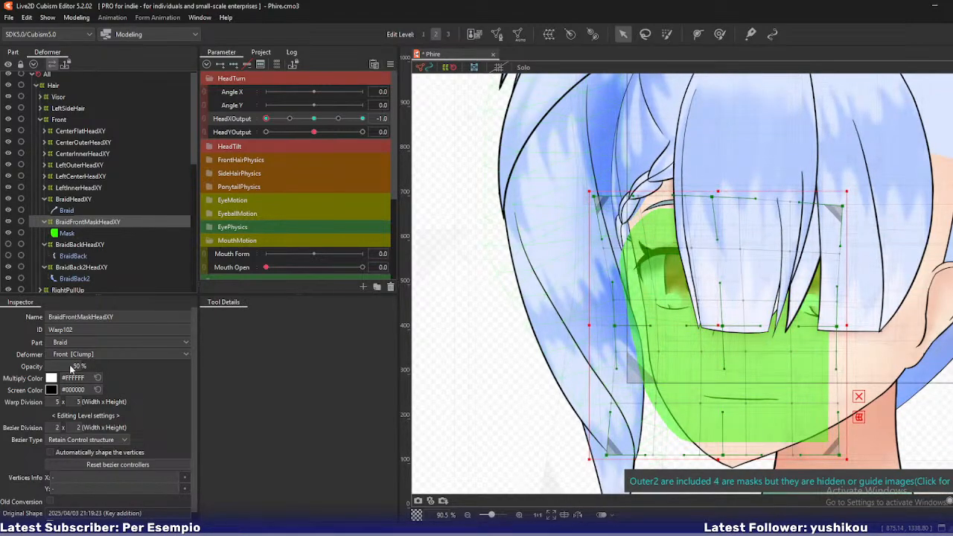
{"action": "left_click_drag", "start_coordinate": [686, 237], "coordinate": [617, 245]}
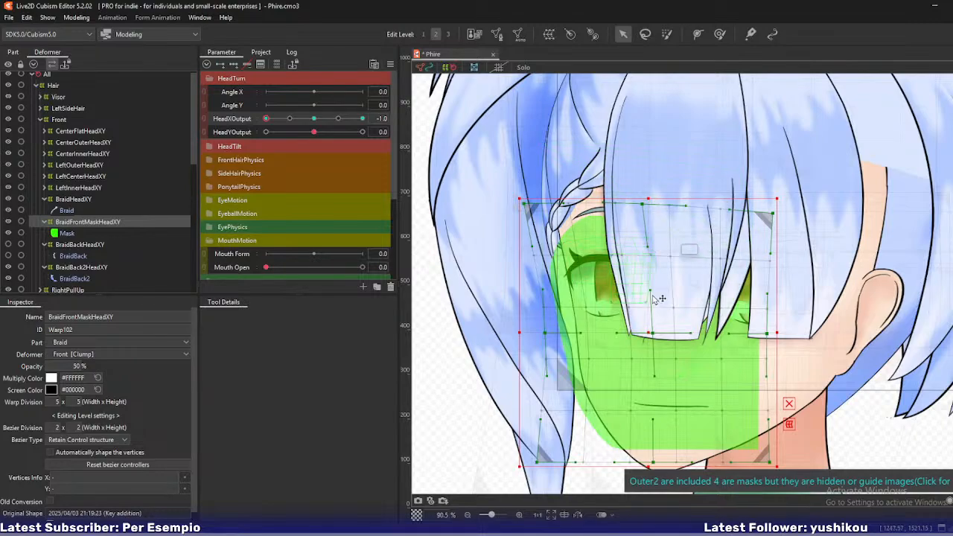
{"action": "mouse_move", "coordinate": [545, 333]}
{"action": "left_mouse_down"}
{"action": "mouse_move", "coordinate": [533, 334]}
{"action": "mouse_move", "coordinate": [547, 334]}
{"action": "left_mouse_up"}
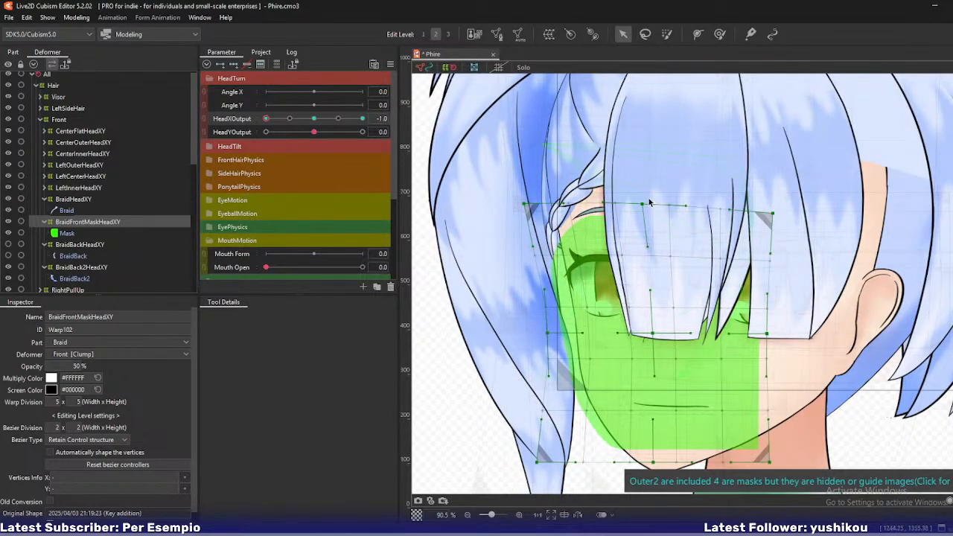
{"action": "left_click_drag", "start_coordinate": [646, 204], "coordinate": [569, 206]}
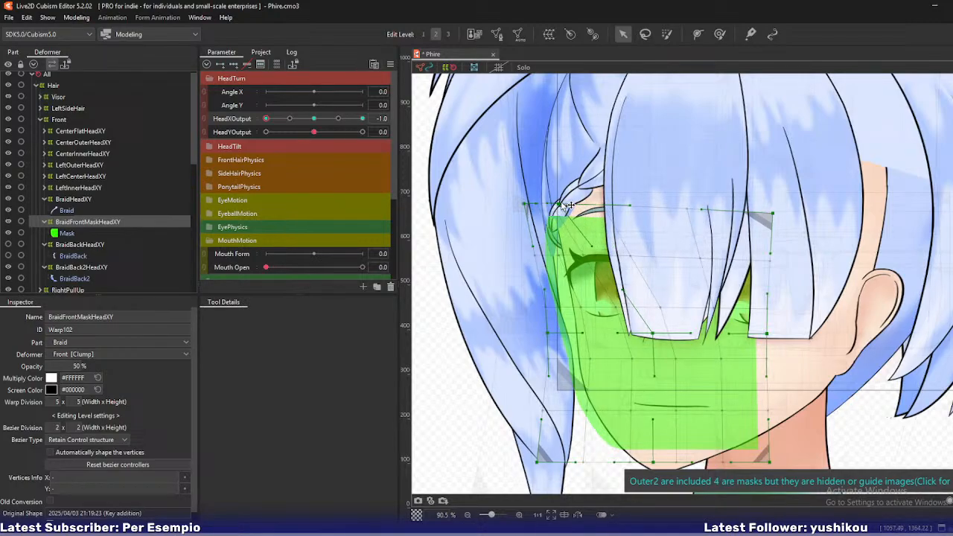
Add a keyform for BraidFrontMaskHeadXY at HeadXOutput -0.5
{"action": "left_click_drag", "start_coordinate": [268, 120], "coordinate": [292, 120]}
{"action": "right_click", "coordinate": [284, 122]}
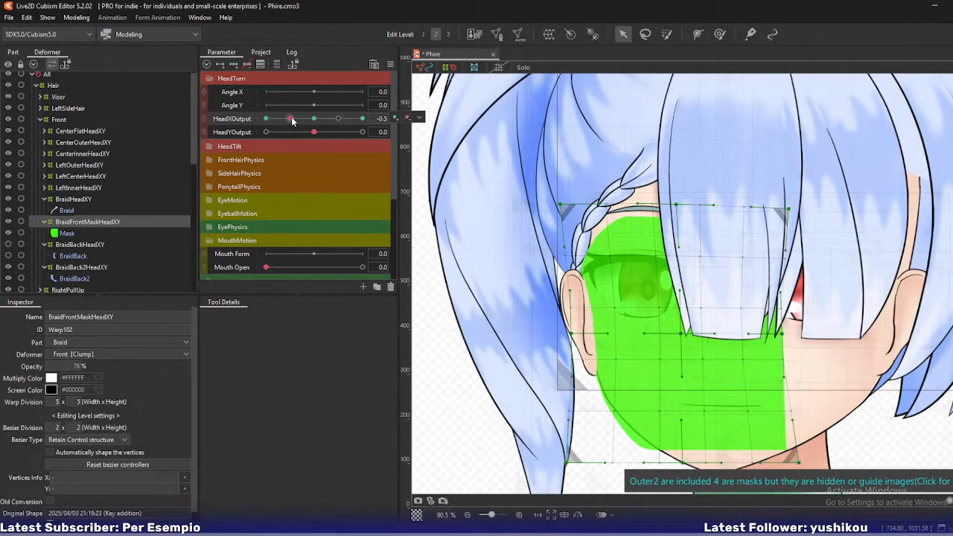
{"action": "left_click", "coordinate": [265, 65]}
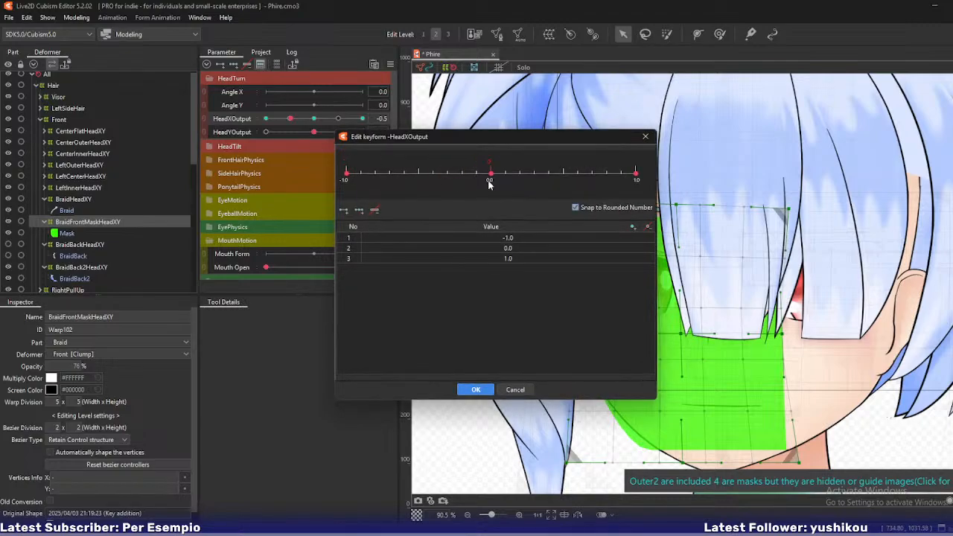
{"action": "left_click", "coordinate": [476, 389]}
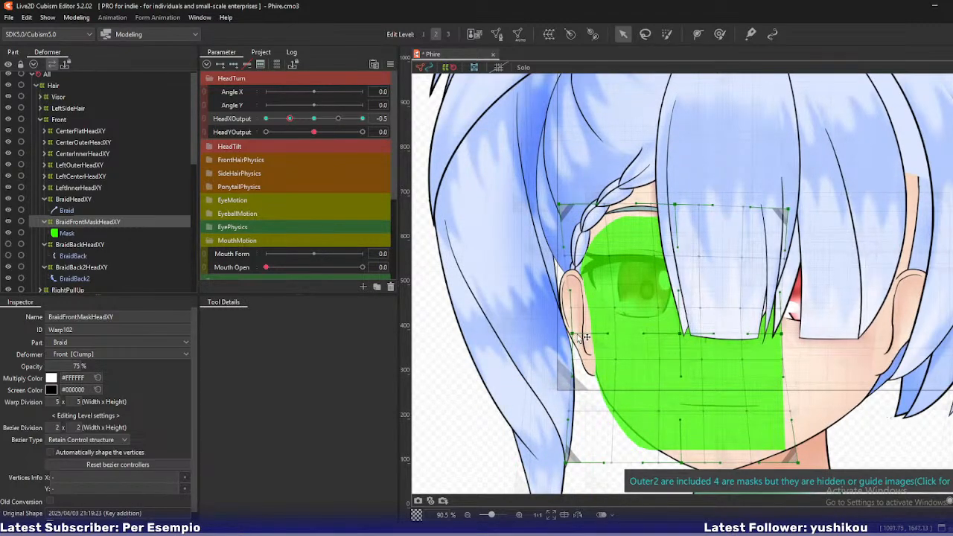
At HeadXOutput -1.0, pull BraidFrontMaskHeadXY's lower outer corner inward and its upper middle control point over to the braid
{"action": "left_click_drag", "start_coordinate": [289, 119], "coordinate": [265, 115]}
{"action": "scroll", "coordinate": [570, 181], "scroll_direction": "up", "scroll_amount": 4}
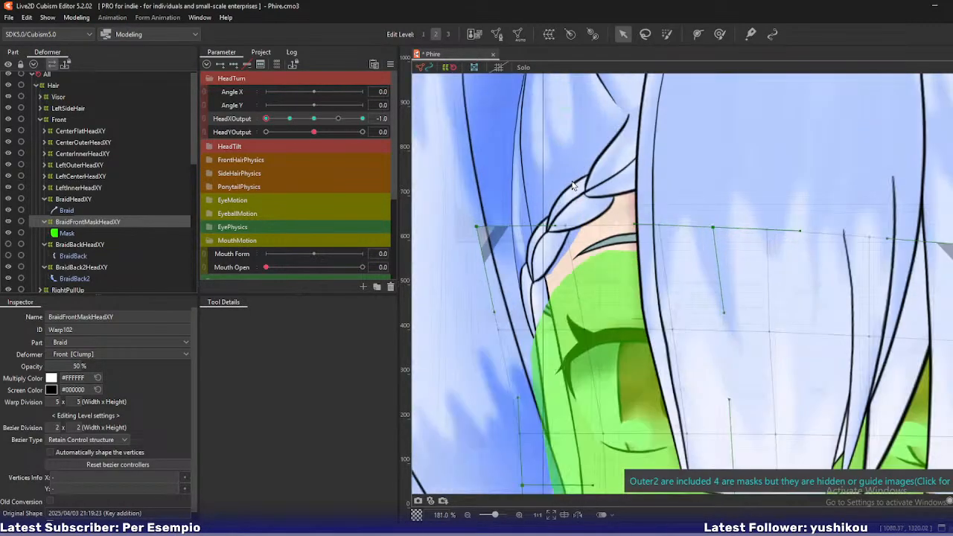
{"action": "left_click_drag", "start_coordinate": [592, 231], "coordinate": [582, 180]}
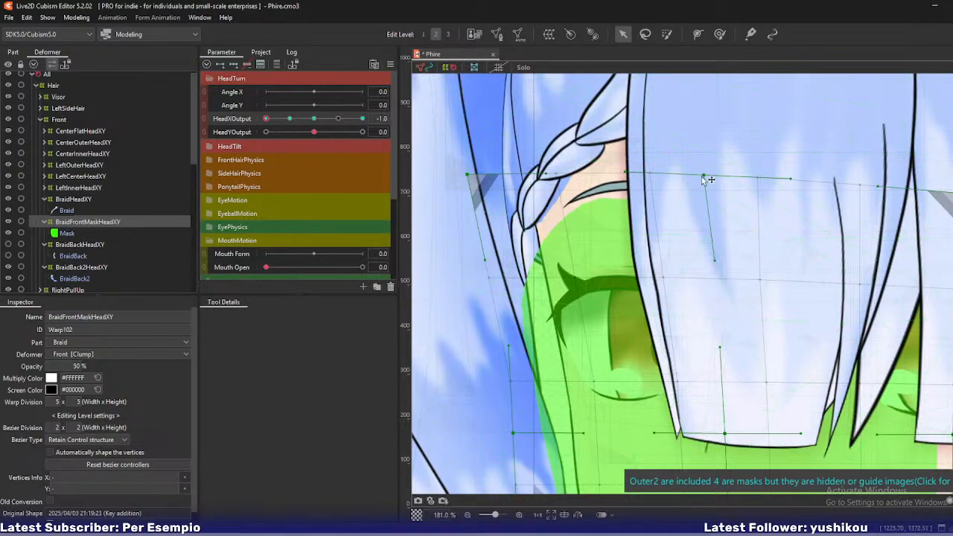
{"action": "left_click_drag", "start_coordinate": [703, 177], "coordinate": [500, 183]}
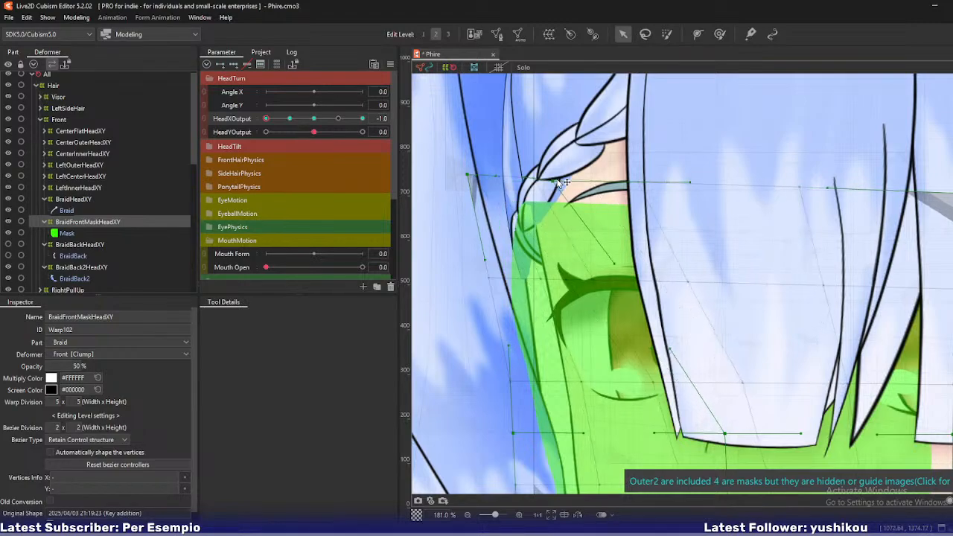
{"action": "key", "text": "ctrl+z"}
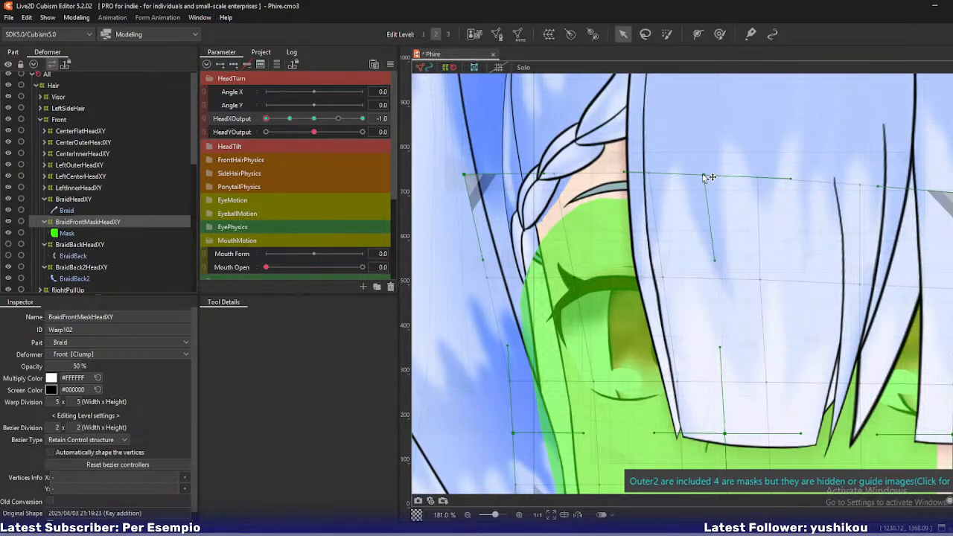
{"action": "scroll", "coordinate": [563, 156], "scroll_direction": "down", "scroll_amount": 5}
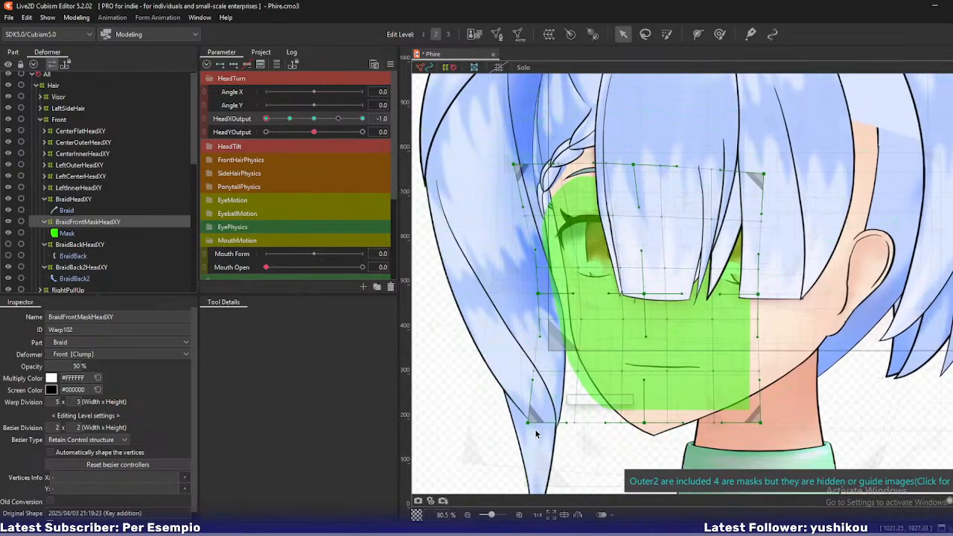
{"action": "left_click_drag", "start_coordinate": [529, 424], "coordinate": [554, 423]}
{"action": "left_click_drag", "start_coordinate": [634, 166], "coordinate": [563, 171]}
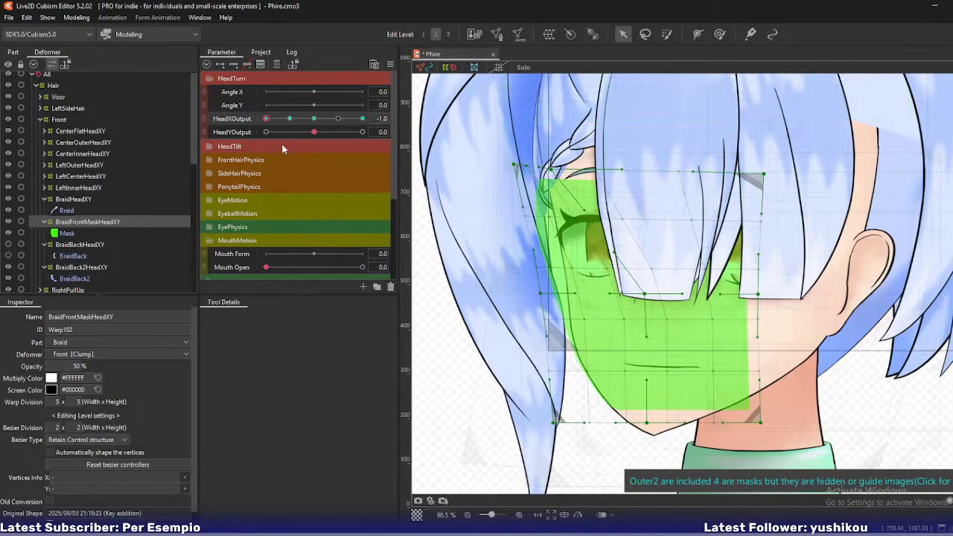
Preview how the Mask's rounded edge follows the braid between HeadXOutput -1.0 and 0.0
{"action": "left_click_drag", "start_coordinate": [266, 119], "coordinate": [291, 123]}
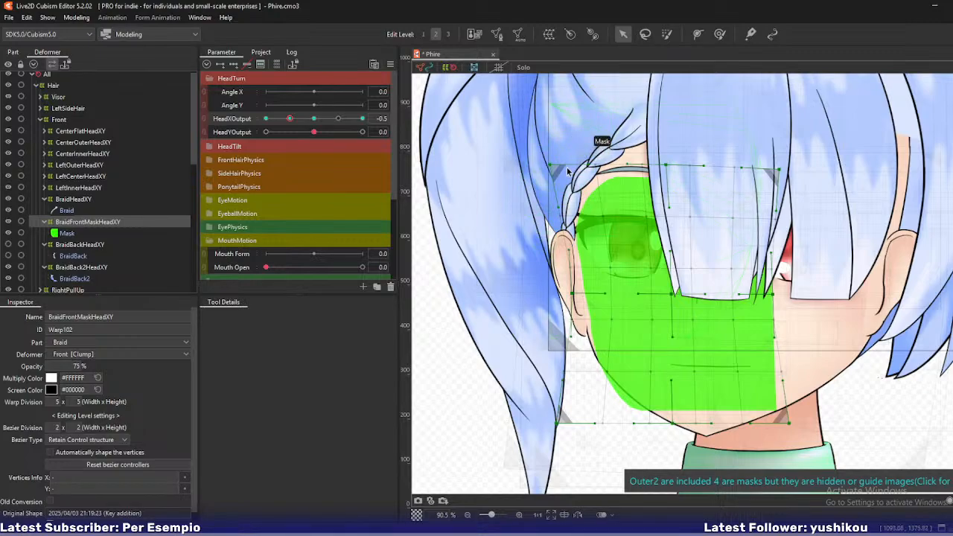
{"action": "mouse_move", "coordinate": [289, 121]}
{"action": "left_mouse_down"}
{"action": "mouse_move", "coordinate": [261, 123]}
{"action": "mouse_move", "coordinate": [290, 134]}
{"action": "left_mouse_up"}
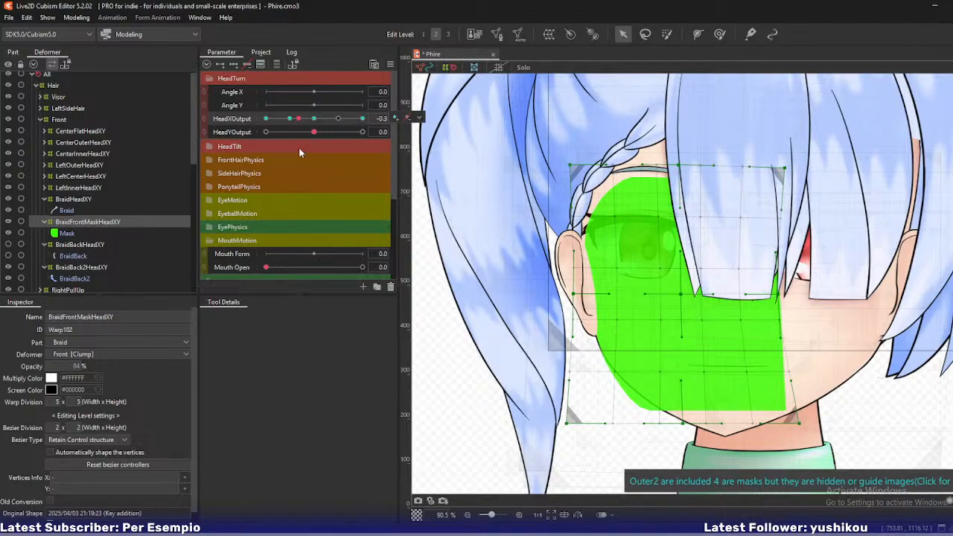
{"action": "scroll", "coordinate": [498, 134], "scroll_direction": "up", "scroll_amount": 3}
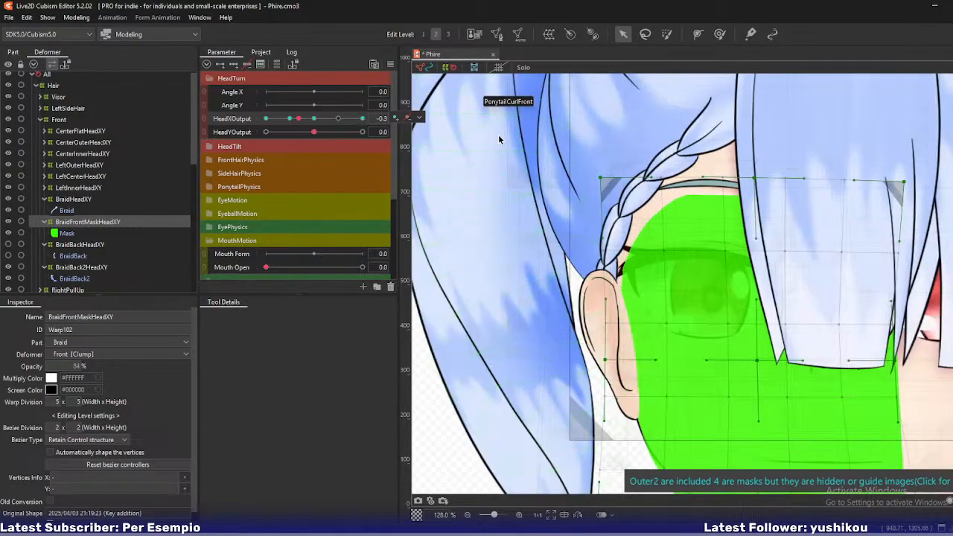
{"action": "left_click", "coordinate": [68, 233]}
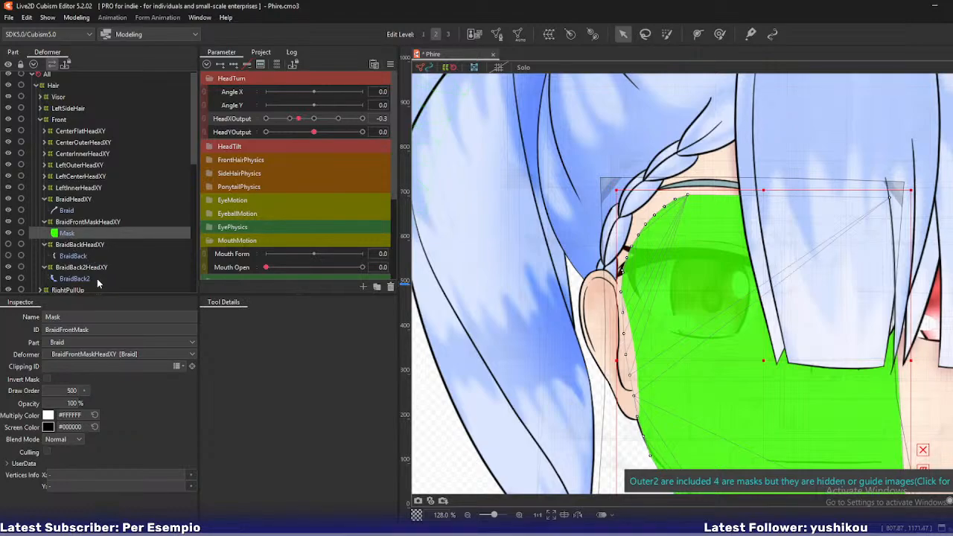
{"action": "left_click_drag", "start_coordinate": [299, 119], "coordinate": [259, 126]}
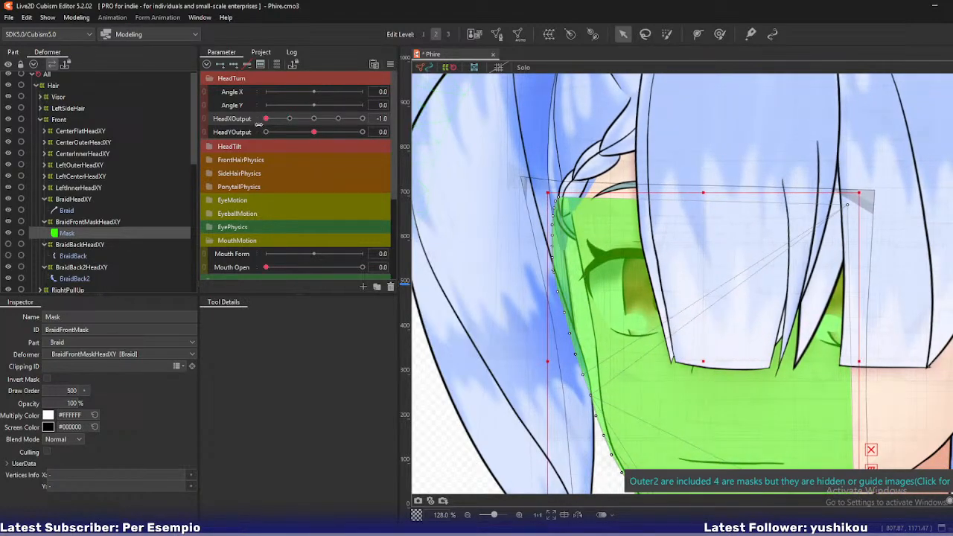
{"action": "left_click", "coordinate": [81, 222]}
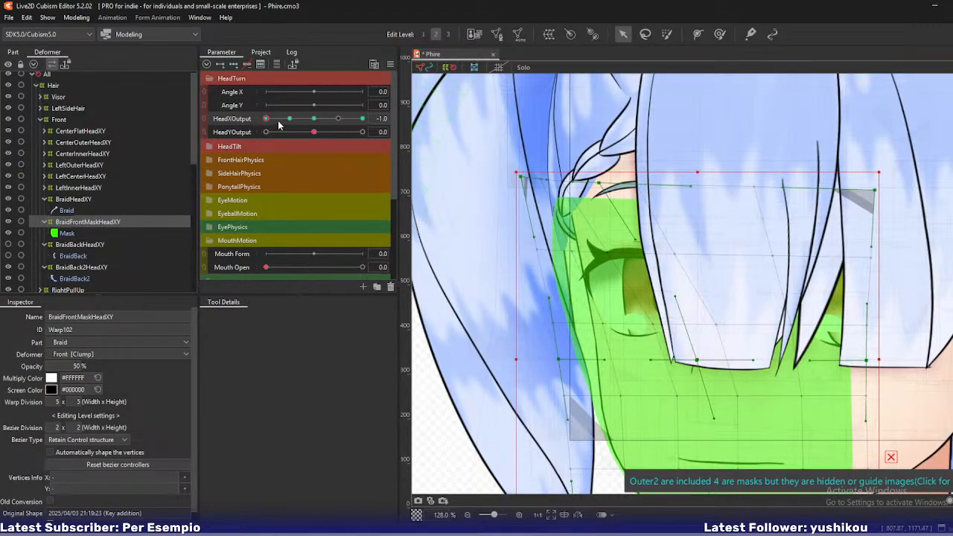
{"action": "left_click_drag", "start_coordinate": [268, 119], "coordinate": [295, 129]}
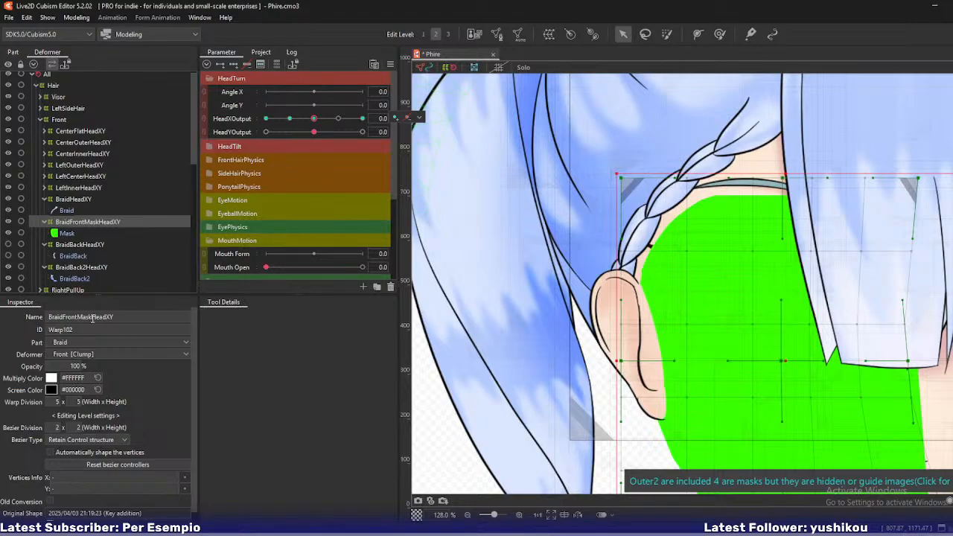
Re-key BraidFrontMaskHeadXY on HeadXOutput at -1.0, 0.0 and 1.0, and at -1.0 shift the whole deformer outward to the braid
{"action": "left_click", "coordinate": [237, 65]}
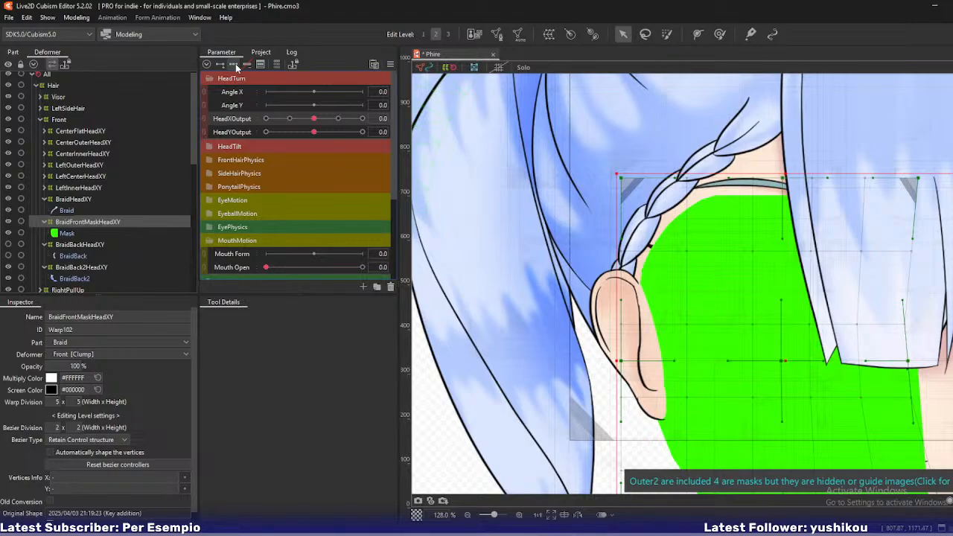
{"action": "left_click_drag", "start_coordinate": [313, 118], "coordinate": [246, 131]}
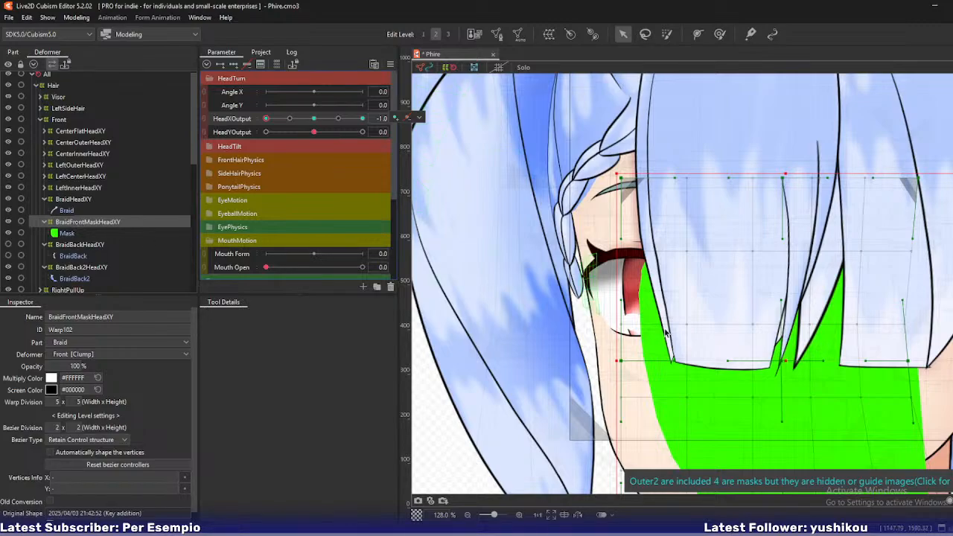
{"action": "left_click_drag", "start_coordinate": [781, 355], "coordinate": [631, 361]}
Set the braid front Mask's opacity to 50%
{"action": "left_click", "coordinate": [67, 233]}
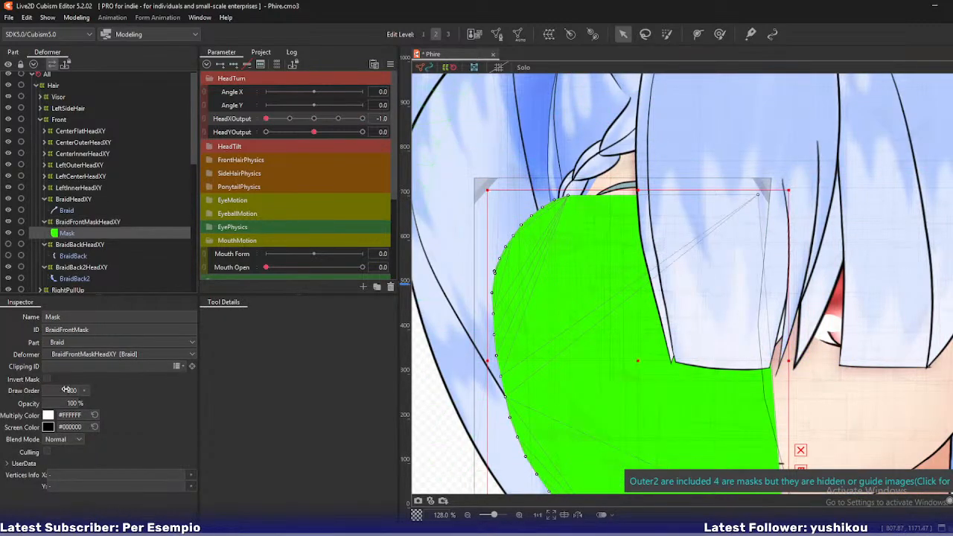
{"action": "left_click", "coordinate": [70, 403]}
{"action": "type", "text": "50"}
{"action": "key", "text": "Return"}
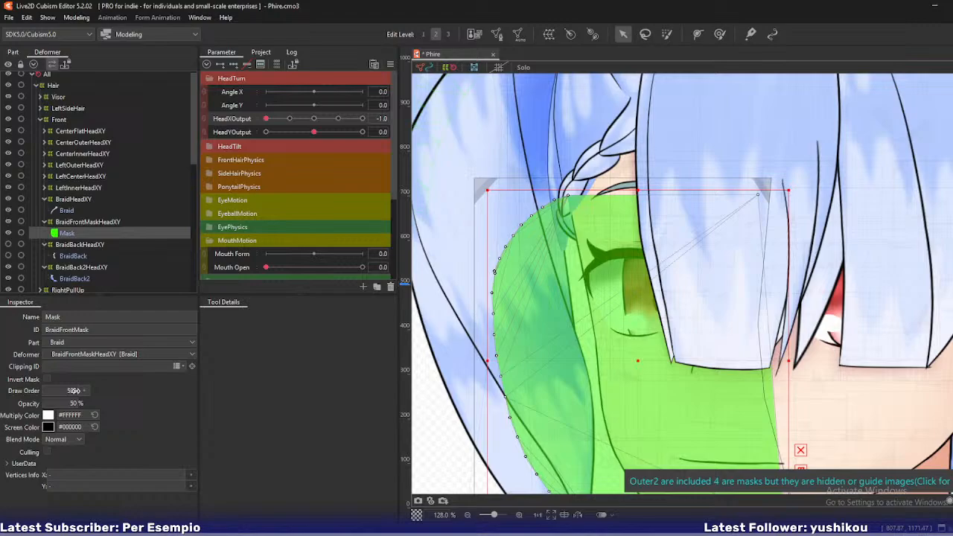
At HeadXOutput -1.0, move BraidFrontMaskHeadXY slightly further outward, narrow it from its outer edge and shift its upper middle control point toward the braid
{"action": "left_click", "coordinate": [88, 222]}
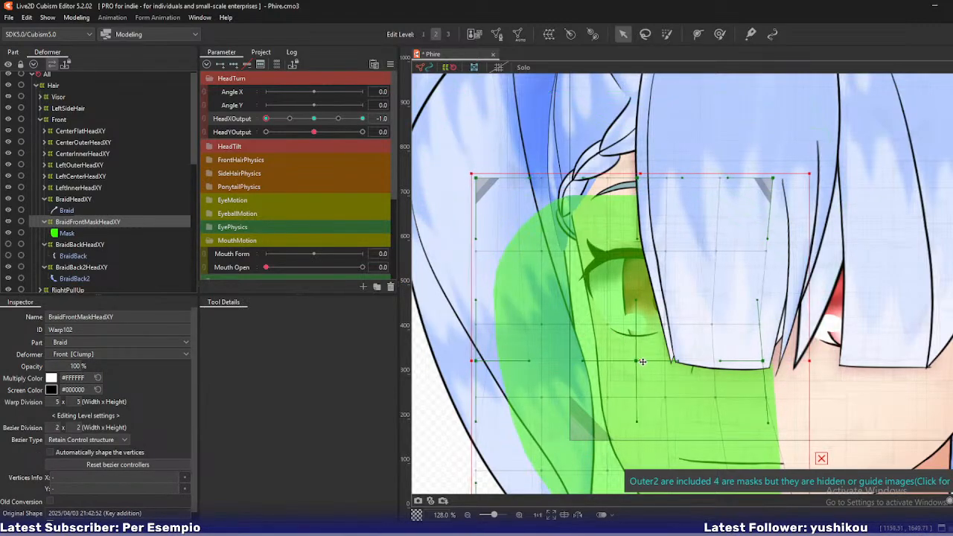
{"action": "mouse_move", "coordinate": [643, 362]}
{"action": "left_mouse_down"}
{"action": "mouse_move", "coordinate": [673, 362]}
{"action": "mouse_move", "coordinate": [632, 361]}
{"action": "left_mouse_up"}
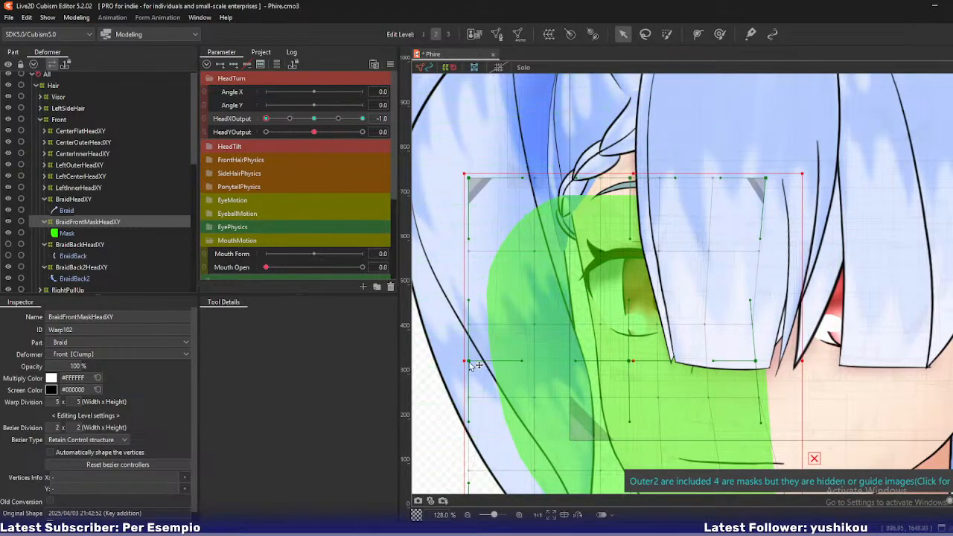
{"action": "left_click_drag", "start_coordinate": [463, 361], "coordinate": [490, 361]}
{"action": "left_click_drag", "start_coordinate": [643, 177], "coordinate": [607, 178]}
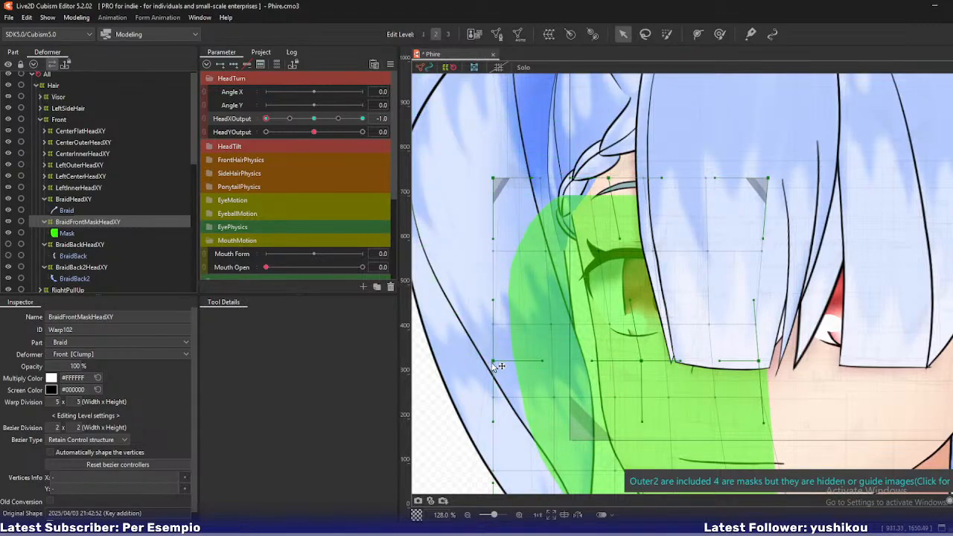
Pull BraidFrontMaskHeadXY's outer middle, lower outer and upper outer control points inward so the mask curves behind the braid at HeadXOutput -1.0
{"action": "left_click_drag", "start_coordinate": [492, 364], "coordinate": [536, 323]}
{"action": "scroll", "coordinate": [533, 366], "scroll_direction": "down", "scroll_amount": 2}
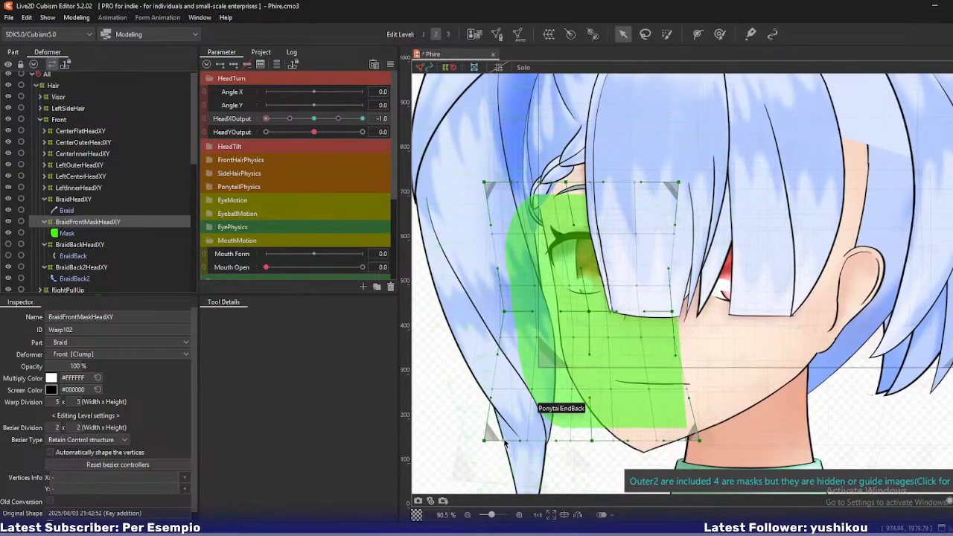
{"action": "left_click_drag", "start_coordinate": [504, 443], "coordinate": [556, 441]}
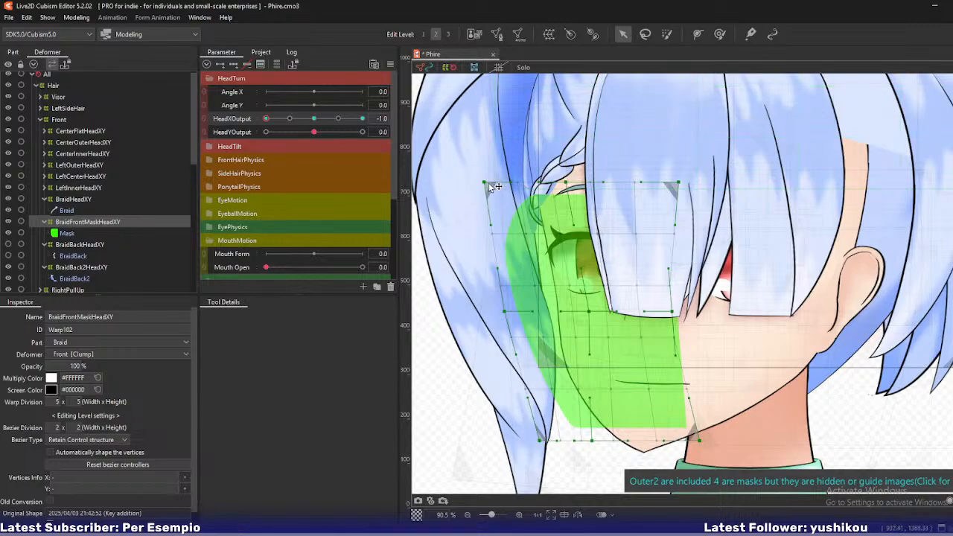
{"action": "left_click_drag", "start_coordinate": [566, 182], "coordinate": [554, 182]}
{"action": "left_click_drag", "start_coordinate": [485, 182], "coordinate": [502, 183]}
{"action": "mouse_move", "coordinate": [273, 121]}
{"action": "left_mouse_down"}
{"action": "mouse_move", "coordinate": [292, 130]}
{"action": "mouse_move", "coordinate": [261, 134]}
{"action": "left_mouse_up"}
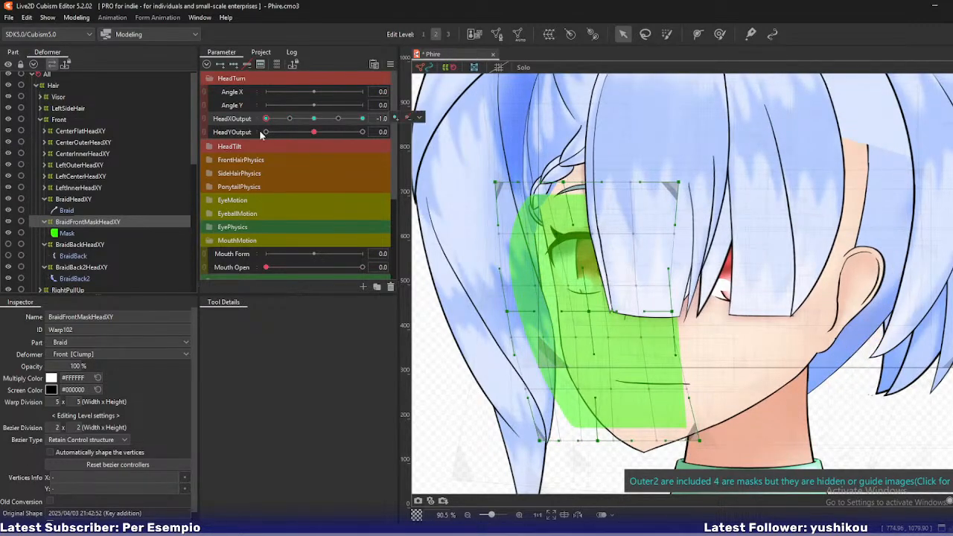
Add a keyform at -0.5 on HeadXOutput for BraidFrontMaskHeadXY
{"action": "scroll", "coordinate": [530, 223], "scroll_direction": "up", "scroll_amount": 3}
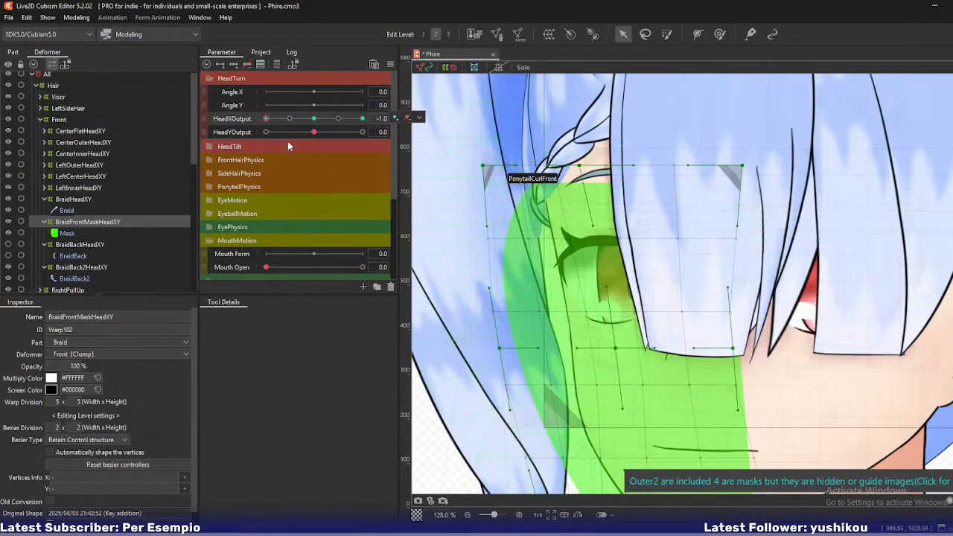
{"action": "left_click", "coordinate": [407, 118]}
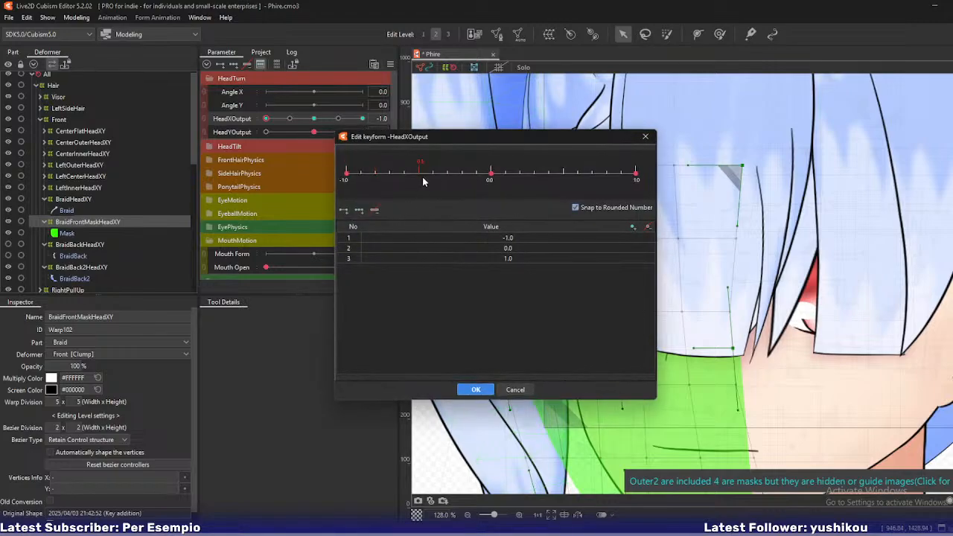
{"action": "left_click", "coordinate": [475, 389]}
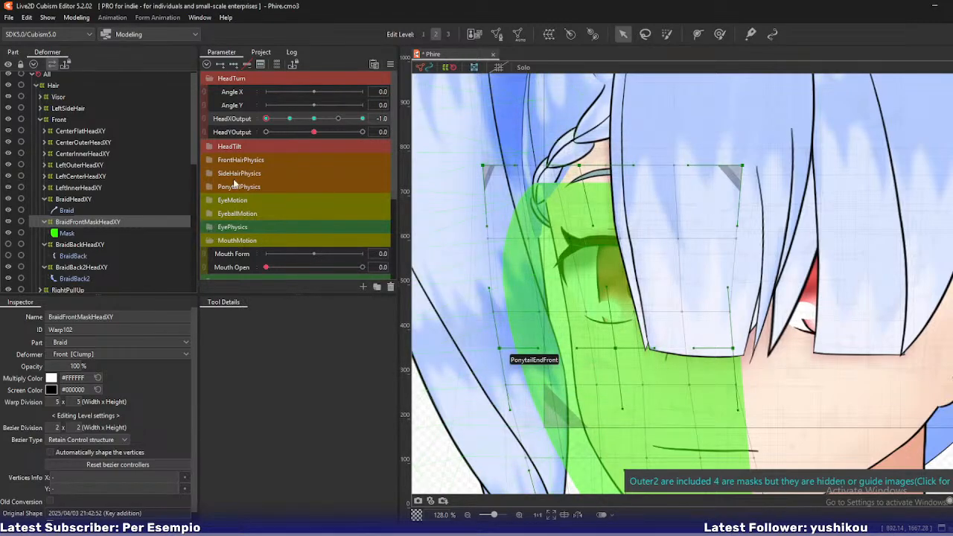
At HeadXOutput -0.5, pull BraidFrontMaskHeadXY's outer middle control point inward and its upper middle control point over to the braid
{"action": "left_click_drag", "start_coordinate": [267, 118], "coordinate": [290, 118]}
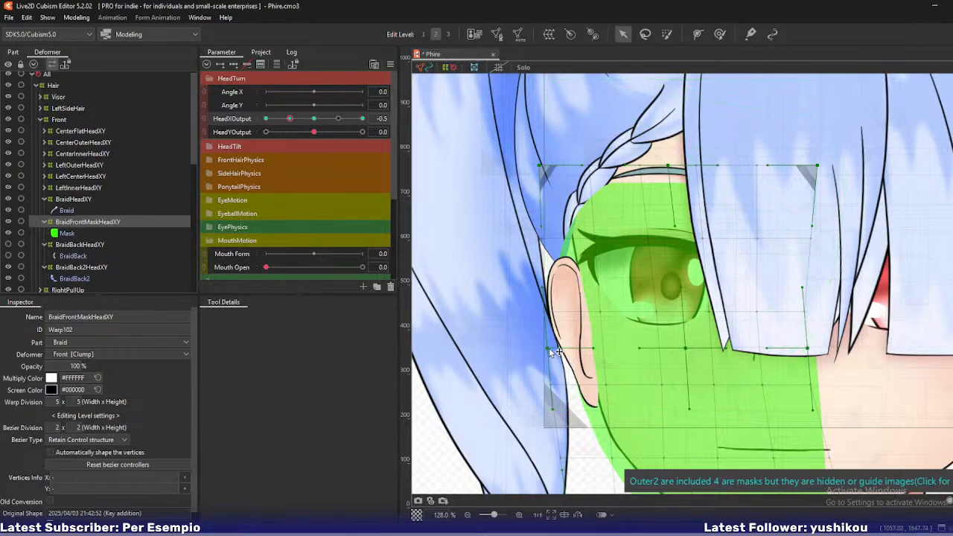
{"action": "left_click_drag", "start_coordinate": [553, 352], "coordinate": [588, 348]}
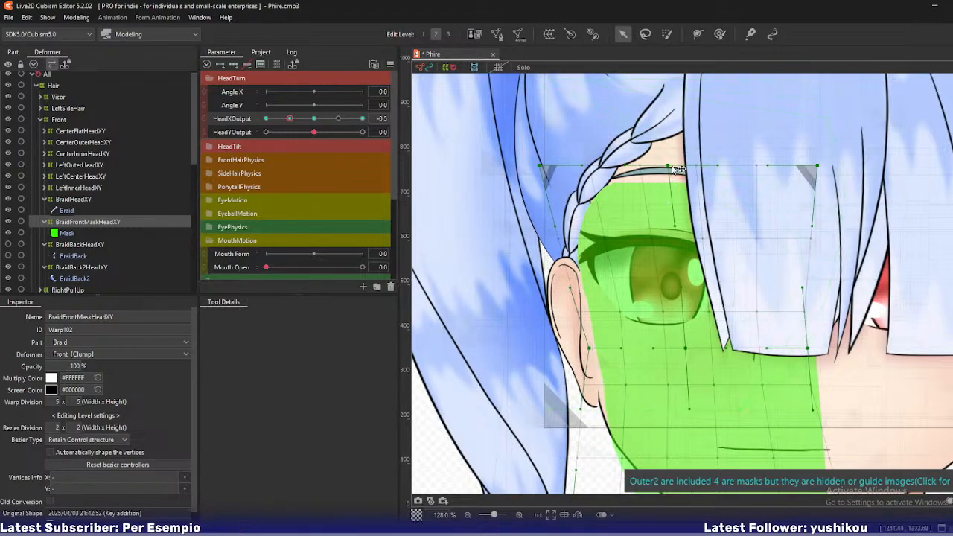
{"action": "left_click_drag", "start_coordinate": [673, 169], "coordinate": [552, 169]}
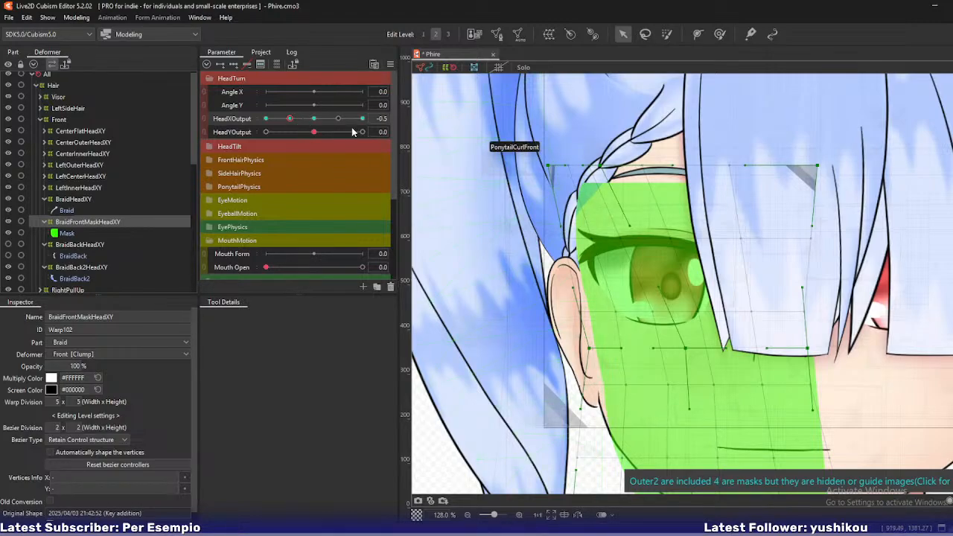
{"action": "left_click_drag", "start_coordinate": [550, 164], "coordinate": [677, 180]}
{"action": "key", "text": "ctrl+z"}
{"action": "key", "text": "ctrl+z"}
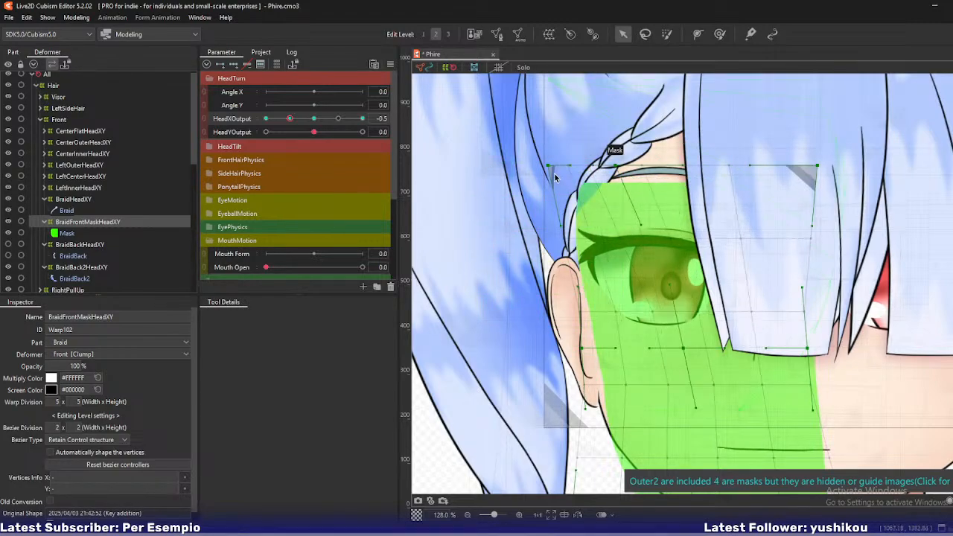
{"action": "left_click_drag", "start_coordinate": [549, 165], "coordinate": [577, 183]}
{"action": "key", "text": "ctrl+z"}
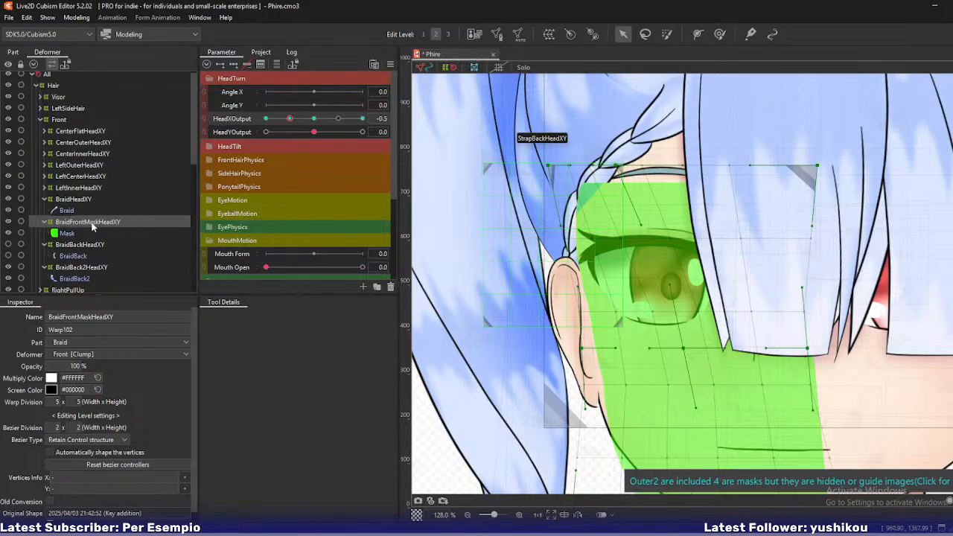
At HeadXOutput -1.0, lower BraidFrontMaskHeadXY's top edge slightly
{"action": "left_click_drag", "start_coordinate": [290, 121], "coordinate": [253, 124]}
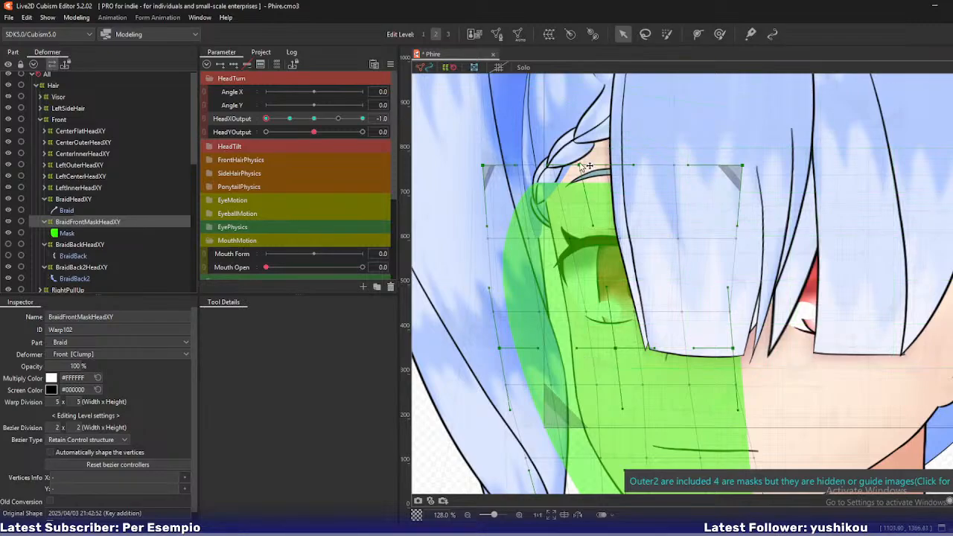
{"action": "mouse_move", "coordinate": [578, 166]}
{"action": "left_mouse_down"}
{"action": "mouse_move", "coordinate": [585, 142]}
{"action": "mouse_move", "coordinate": [585, 196]}
{"action": "mouse_move", "coordinate": [585, 172]}
{"action": "left_mouse_up"}
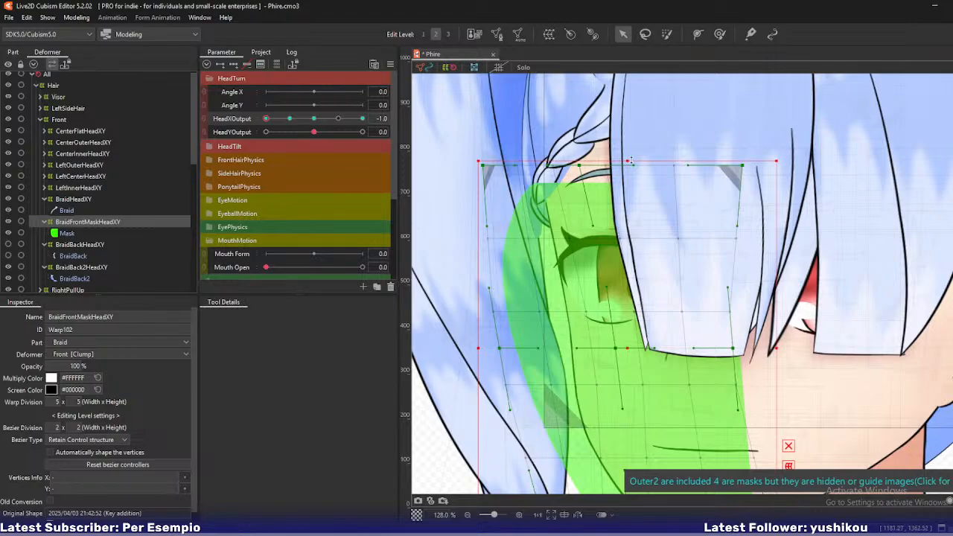
{"action": "left_click_drag", "start_coordinate": [629, 160], "coordinate": [629, 167]}
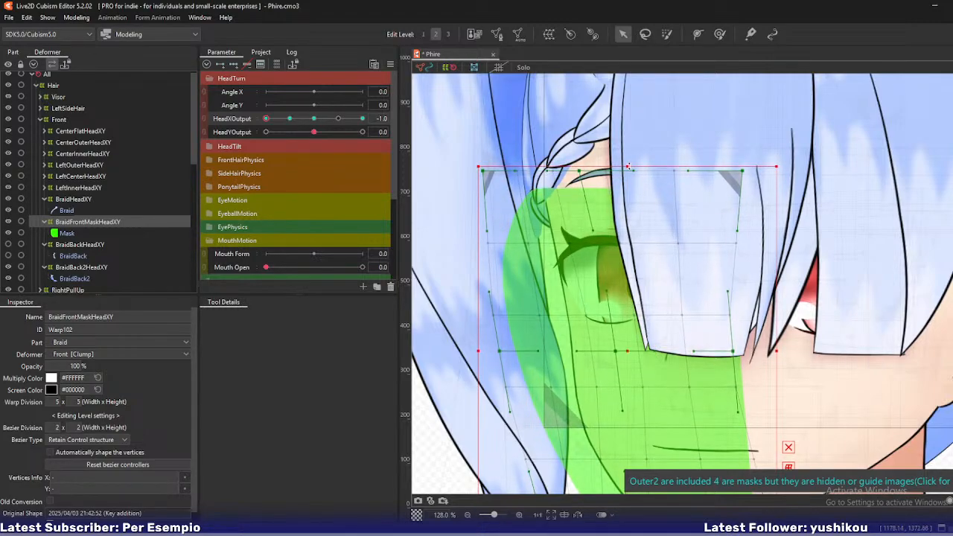
Lower BraidFrontMaskHeadXY's top edge slightly at HeadXOutput -0.5, and preview the turn back to -1.0
{"action": "left_click_drag", "start_coordinate": [269, 119], "coordinate": [303, 129]}
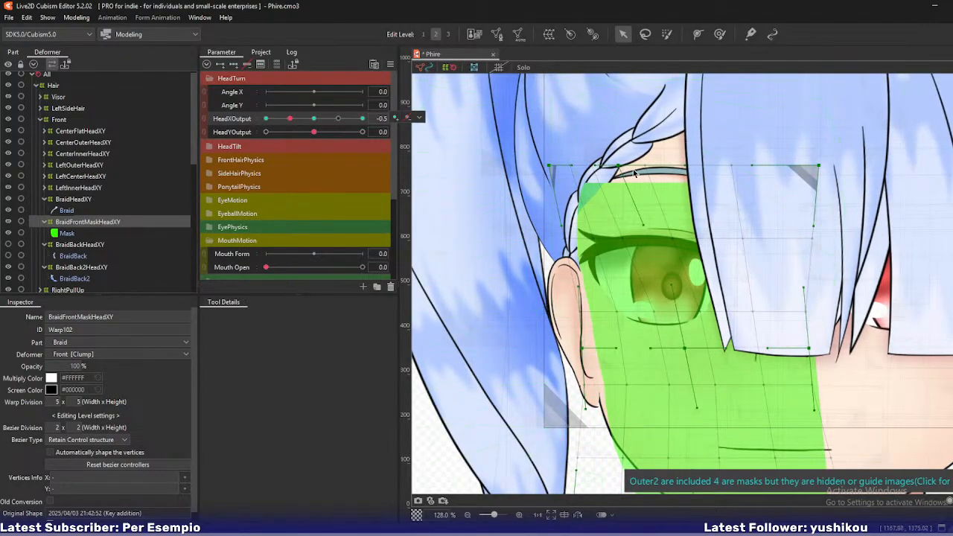
{"action": "left_click", "coordinate": [694, 160]}
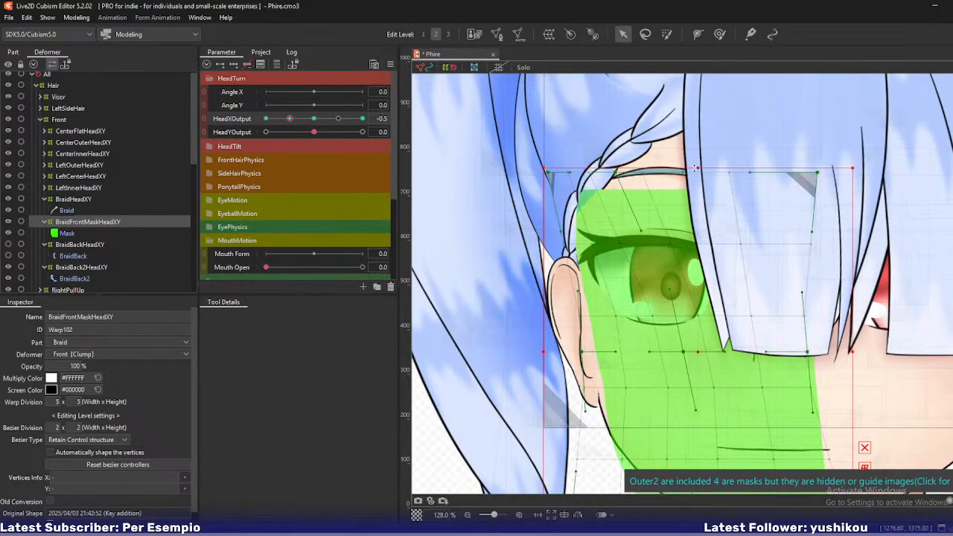
{"action": "left_click_drag", "start_coordinate": [289, 123], "coordinate": [257, 118]}
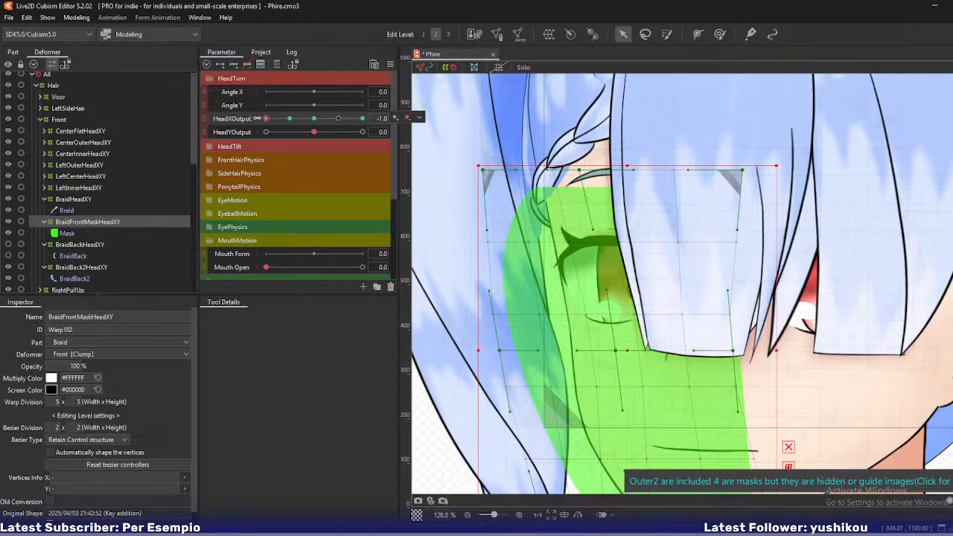
Set the Mask's opacity to 0% and inspect the clipped braid end up close at HeadXOutput -1.0
{"action": "left_click", "coordinate": [68, 233]}
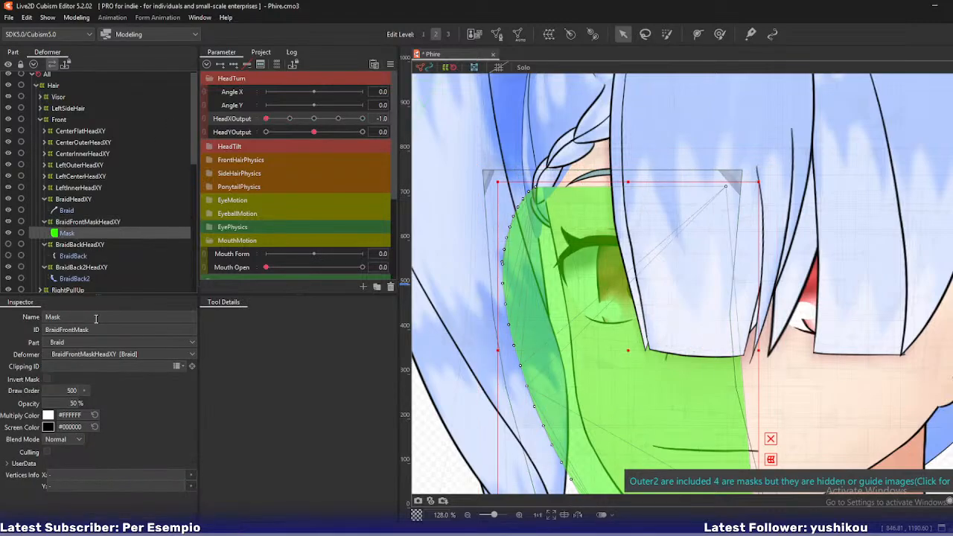
{"action": "type", "text": "0"}
{"action": "key", "text": "Return"}
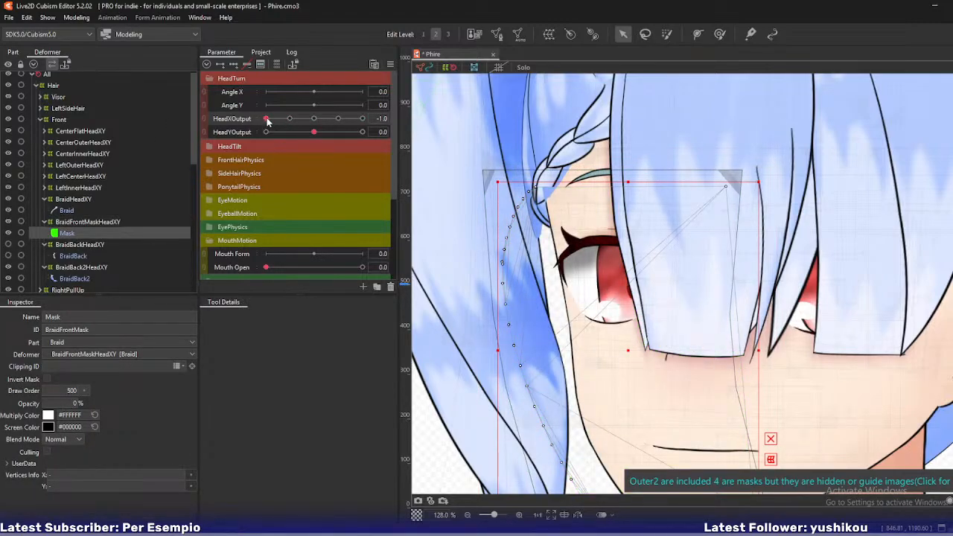
{"action": "mouse_move", "coordinate": [270, 123]}
{"action": "left_mouse_down"}
{"action": "mouse_move", "coordinate": [294, 125]}
{"action": "mouse_move", "coordinate": [262, 128]}
{"action": "left_mouse_up"}
{"action": "scroll", "coordinate": [554, 182], "scroll_direction": "up", "scroll_amount": 5}
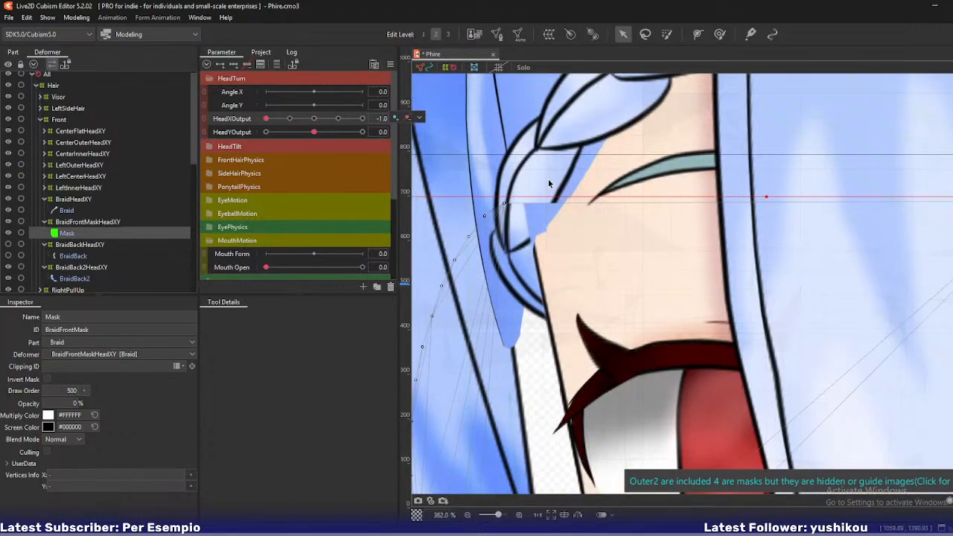
{"action": "scroll", "coordinate": [547, 179], "scroll_direction": "down", "scroll_amount": 3}
Copy the ID of the BraidBack2 art mesh
{"action": "left_click", "coordinate": [87, 278]}
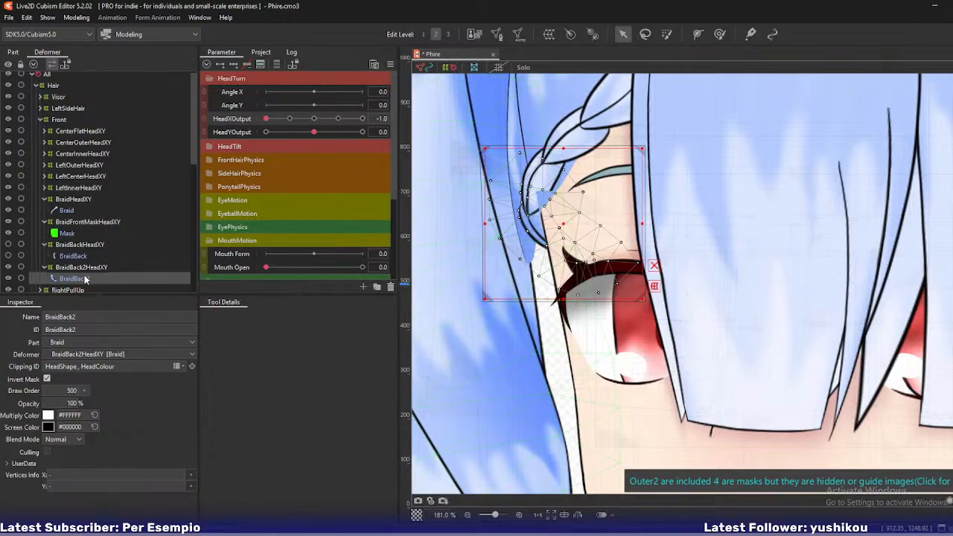
{"action": "scroll", "coordinate": [84, 279], "scroll_direction": "down", "scroll_amount": 3}
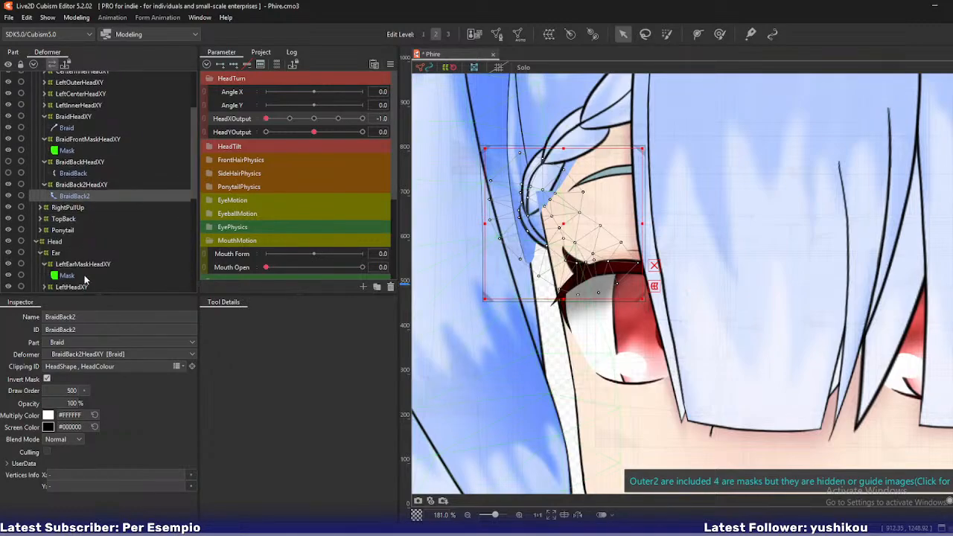
{"action": "double_click", "coordinate": [84, 329]}
{"action": "key", "text": "ctrl+c"}
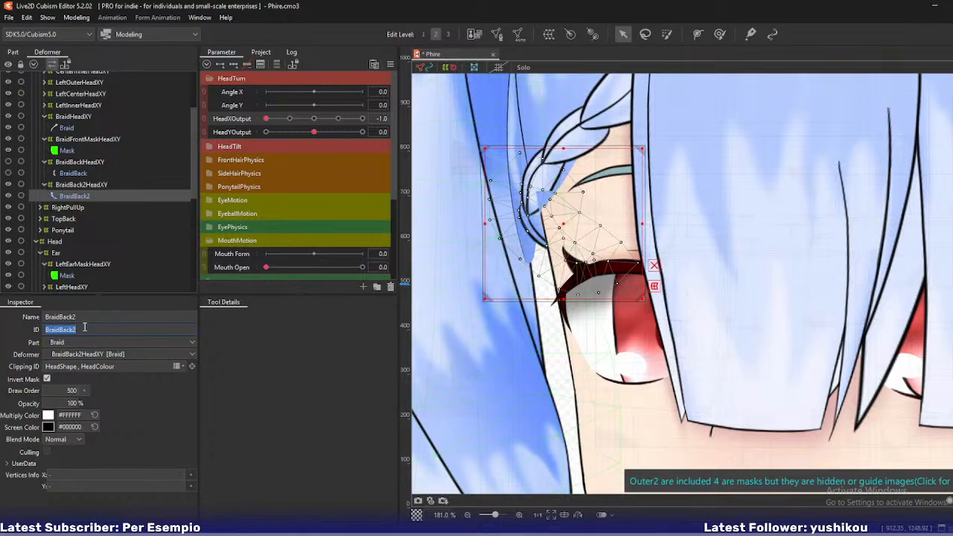
Set RightBackBot's clipping ID to BraidBack2 and compare the clipping with Invert Mask on and off
{"action": "left_click", "coordinate": [44, 208]}
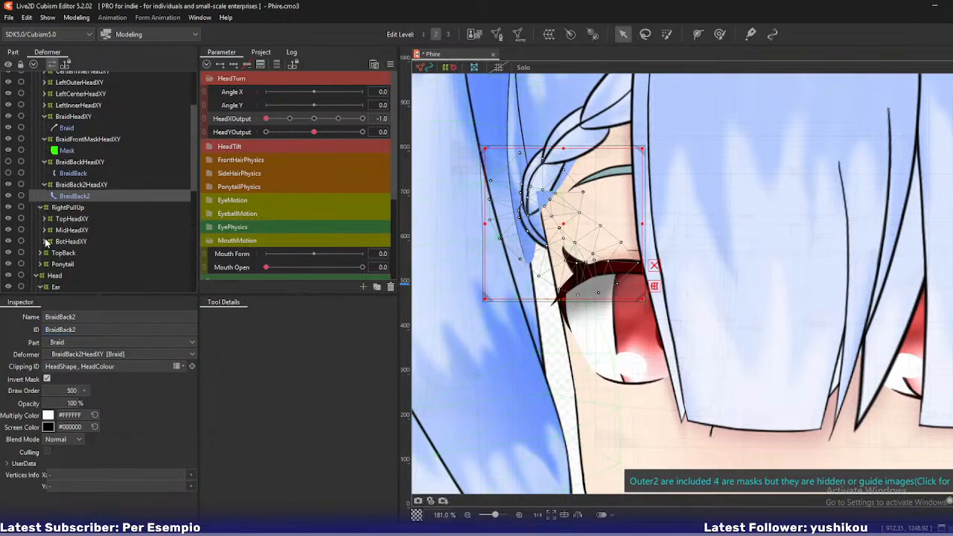
{"action": "left_click", "coordinate": [44, 242]}
{"action": "left_click", "coordinate": [70, 252]}
{"action": "key", "text": "ctrl+v"}
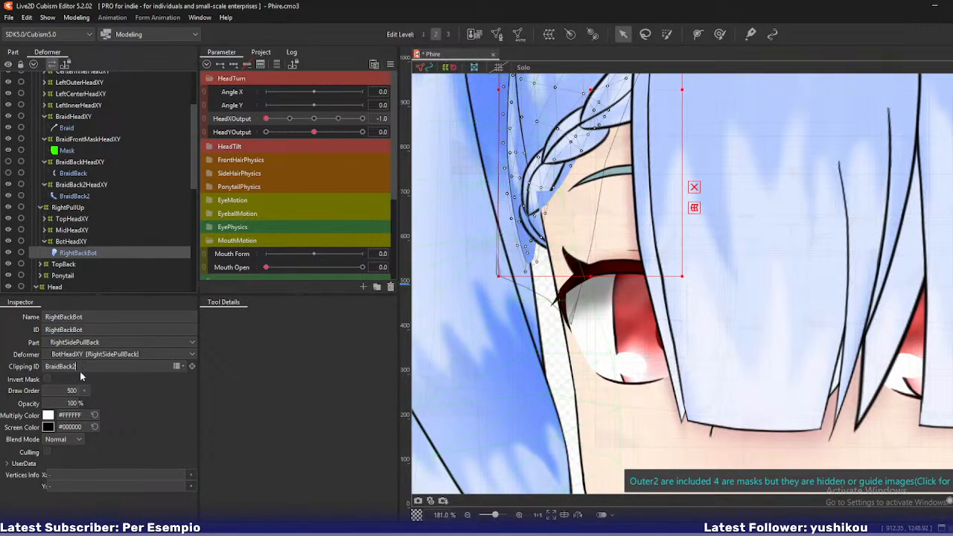
{"action": "key", "text": "Return"}
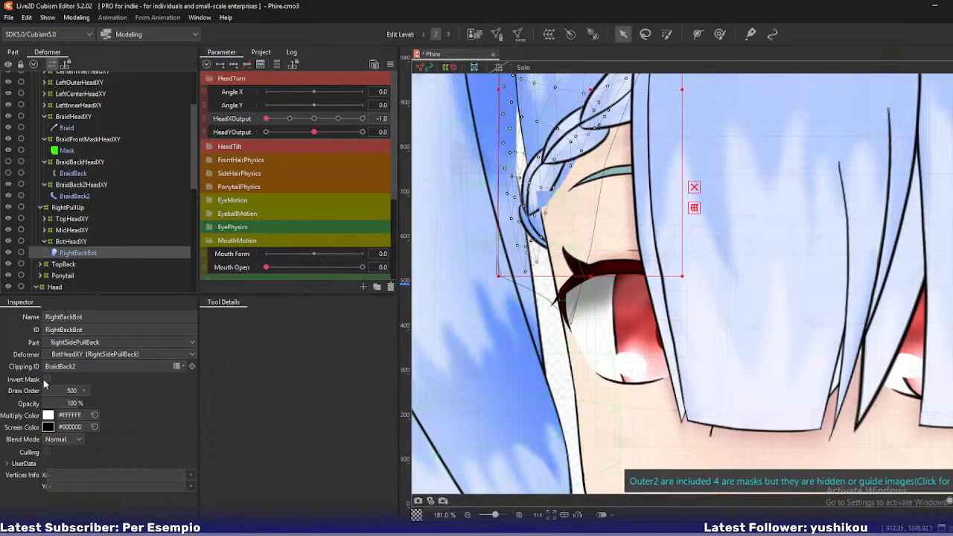
{"action": "left_click", "coordinate": [47, 379]}
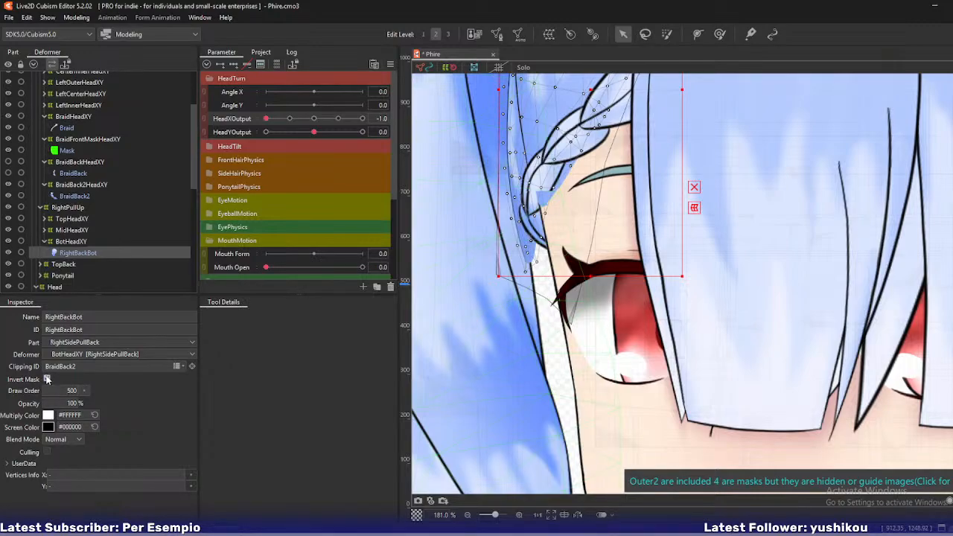
{"action": "left_click", "coordinate": [47, 379]}
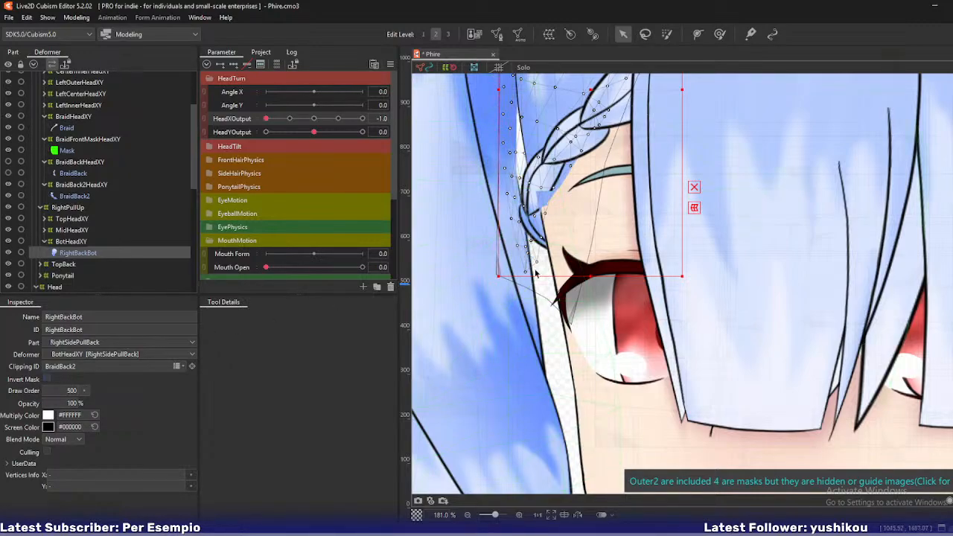
Enable Invert Mask on RightBackBot and inspect the hair around the braid's lower end up close
{"action": "scroll", "coordinate": [536, 274], "scroll_direction": "down", "scroll_amount": 5}
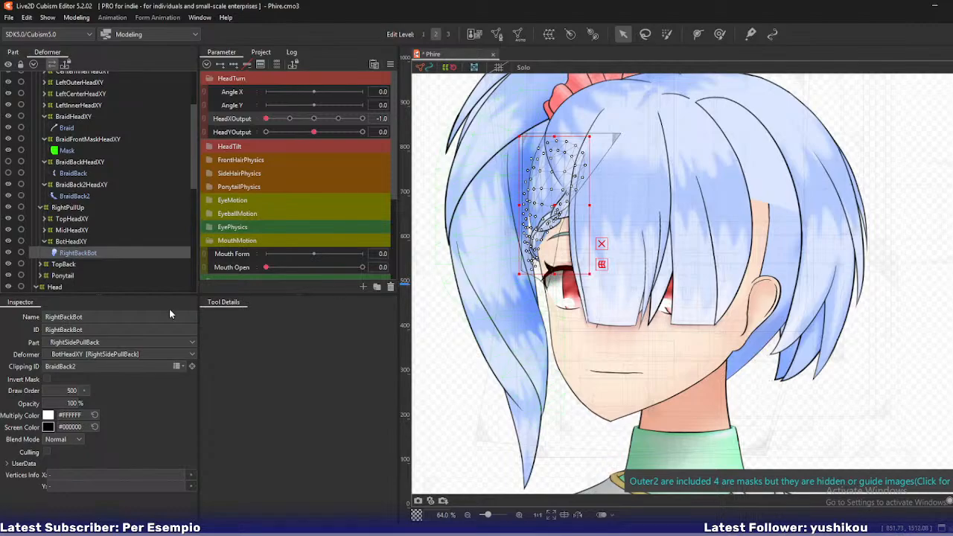
{"action": "left_click", "coordinate": [47, 379]}
{"action": "scroll", "coordinate": [549, 220], "scroll_direction": "up", "scroll_amount": 5}
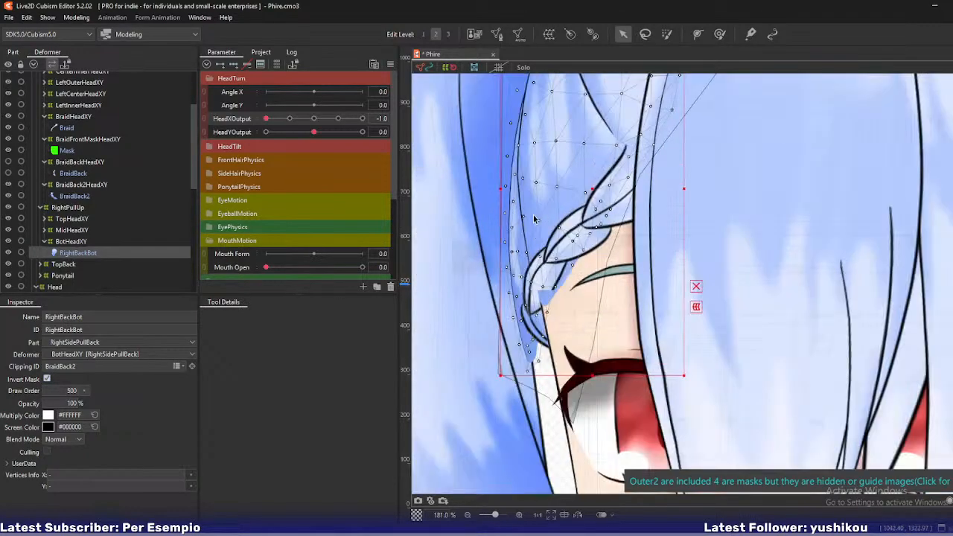
Set RightBackMid's clipping ID to BraidBack2 and enable Invert Mask on it
{"action": "left_click", "coordinate": [47, 230]}
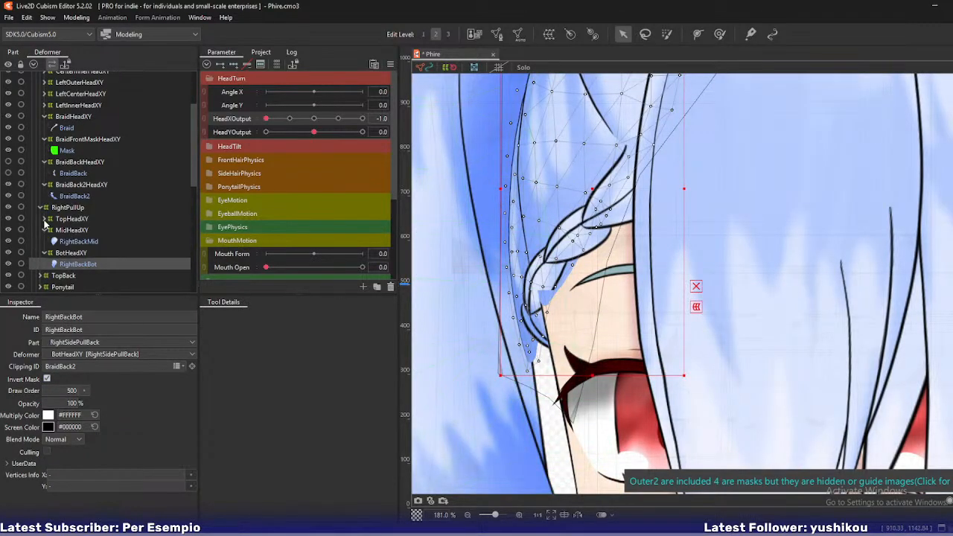
{"action": "left_click", "coordinate": [45, 218]}
{"action": "left_click", "coordinate": [78, 253]}
{"action": "key", "text": "ctrl+v"}
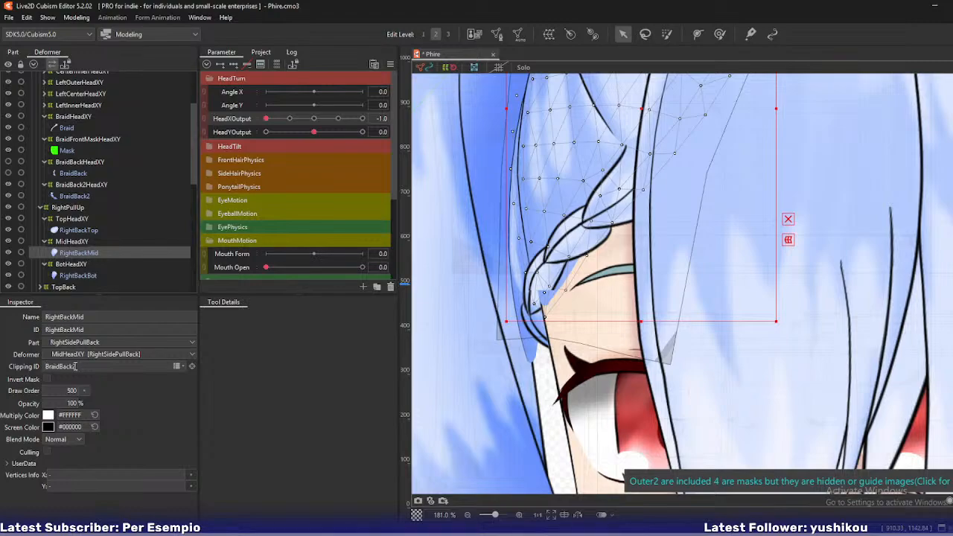
{"action": "key", "text": "Return"}
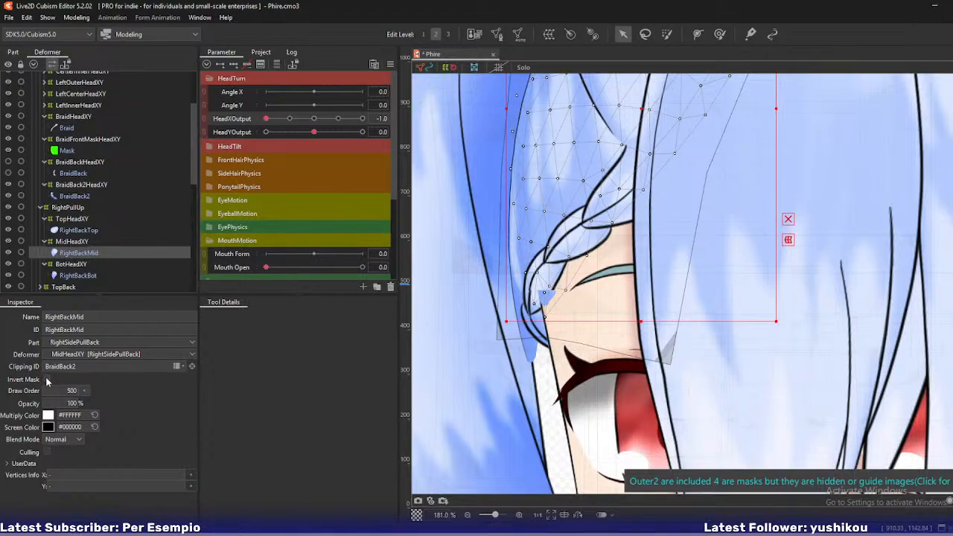
{"action": "left_click", "coordinate": [47, 379]}
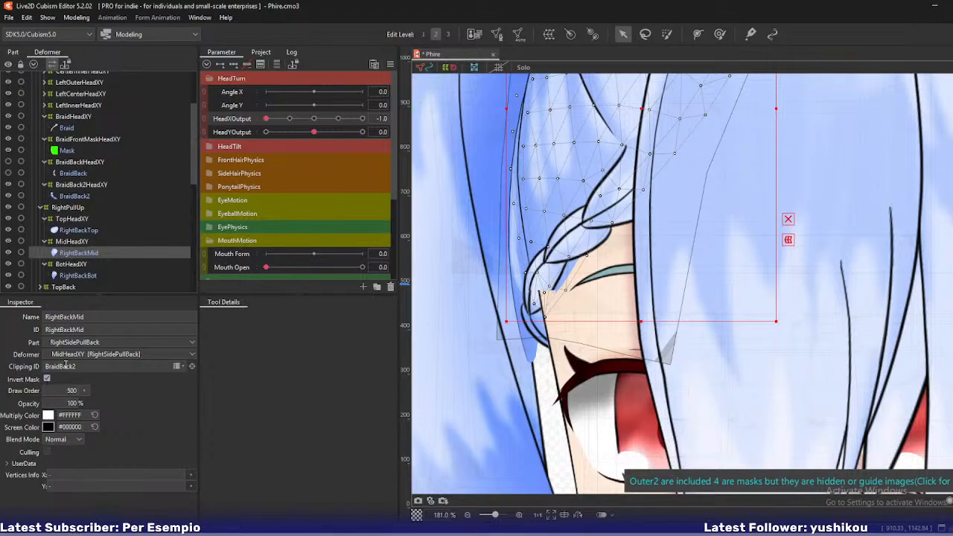
Preview HeadXOutput between -1.0 and 0.0, then lower BraidFrontMaskHeadXY's top edge slightly at -1.0
{"action": "left_click_drag", "start_coordinate": [266, 120], "coordinate": [248, 133]}
{"action": "left_click_drag", "start_coordinate": [267, 119], "coordinate": [315, 142]}
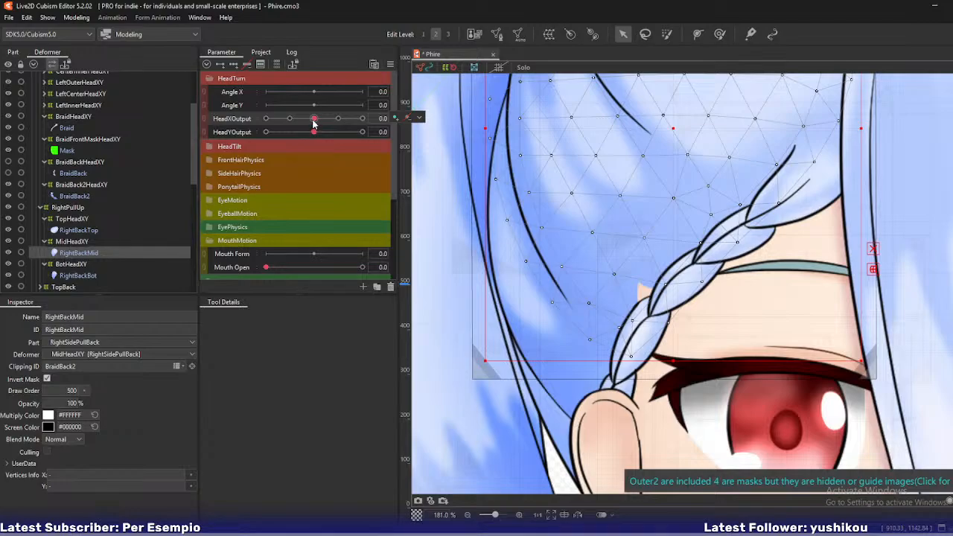
{"action": "left_click_drag", "start_coordinate": [314, 119], "coordinate": [261, 139]}
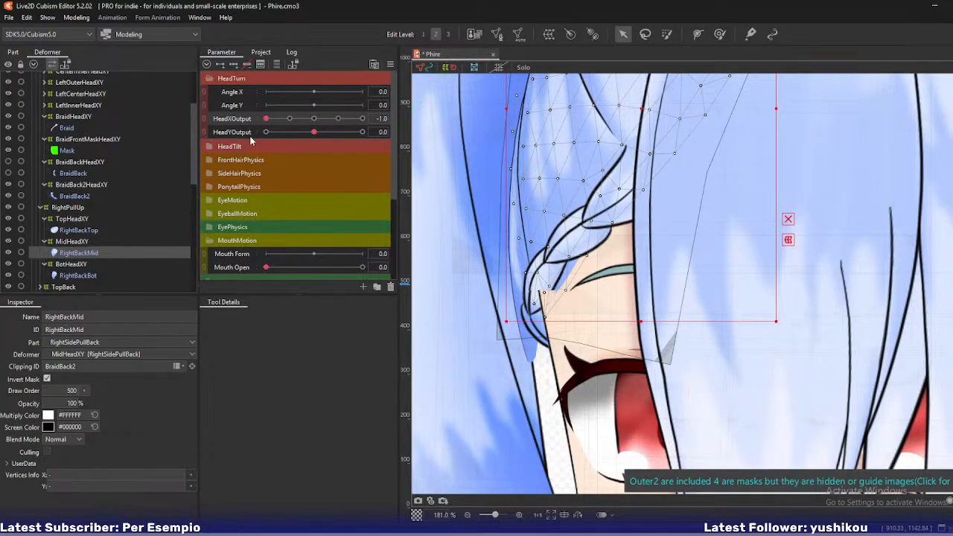
{"action": "left_click", "coordinate": [104, 139]}
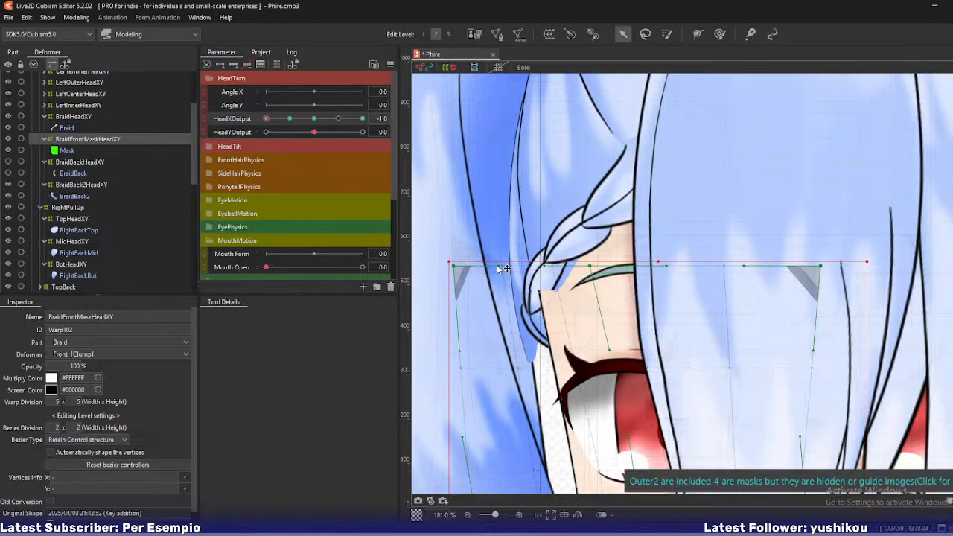
{"action": "left_click_drag", "start_coordinate": [453, 264], "coordinate": [455, 287]}
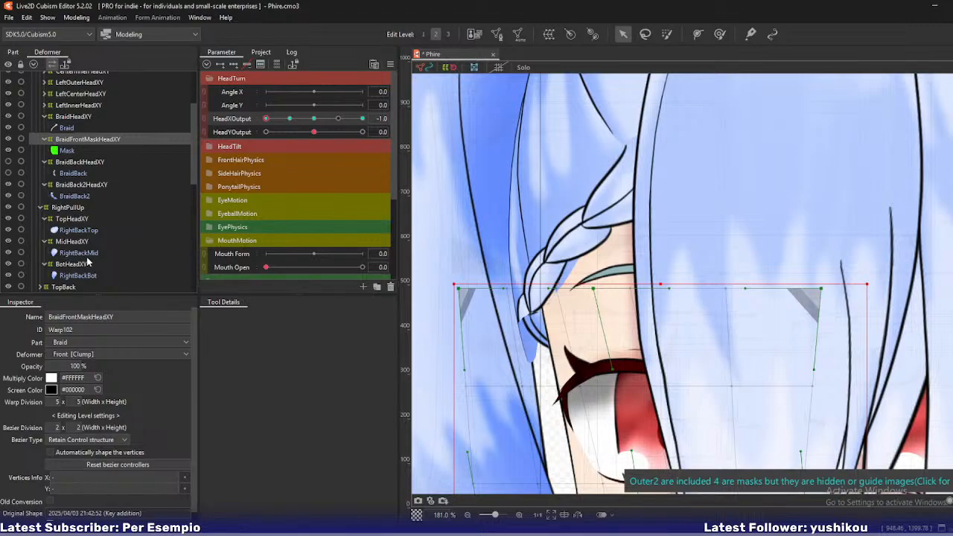
Shift BraidBack2HeadXY slightly, rotate it counterclockwise and nudge its upper-left corner inward at HeadXOutput -1.0 to line up with the braid's end
{"action": "scroll", "coordinate": [87, 259], "scroll_direction": "down", "scroll_amount": 1}
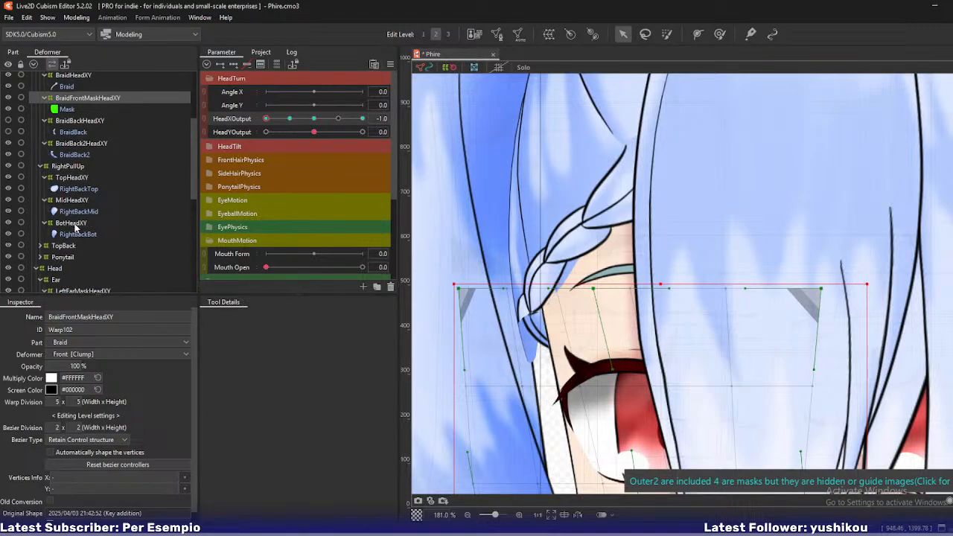
{"action": "scroll", "coordinate": [74, 227], "scroll_direction": "down", "scroll_amount": 3}
{"action": "scroll", "coordinate": [76, 224], "scroll_direction": "down", "scroll_amount": 1}
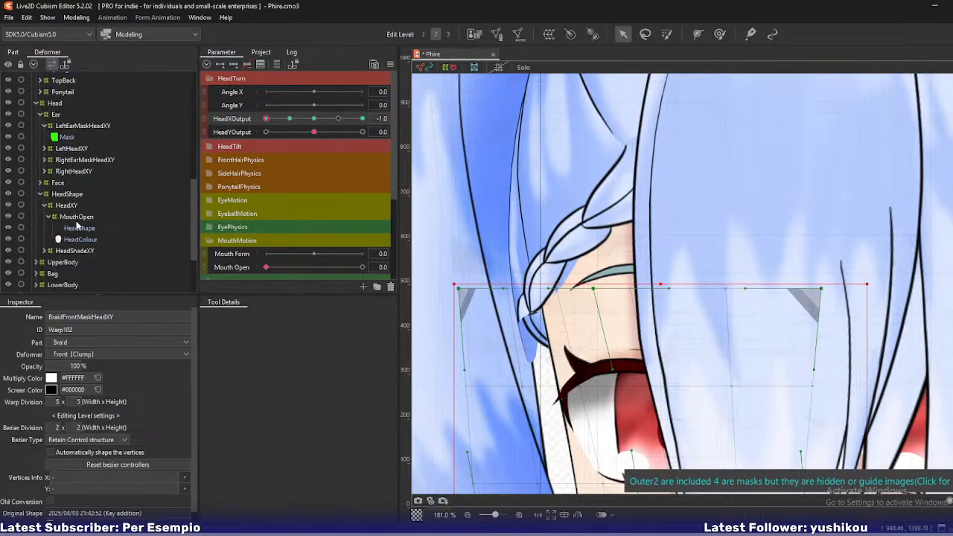
{"action": "scroll", "coordinate": [76, 223], "scroll_direction": "up", "scroll_amount": 5}
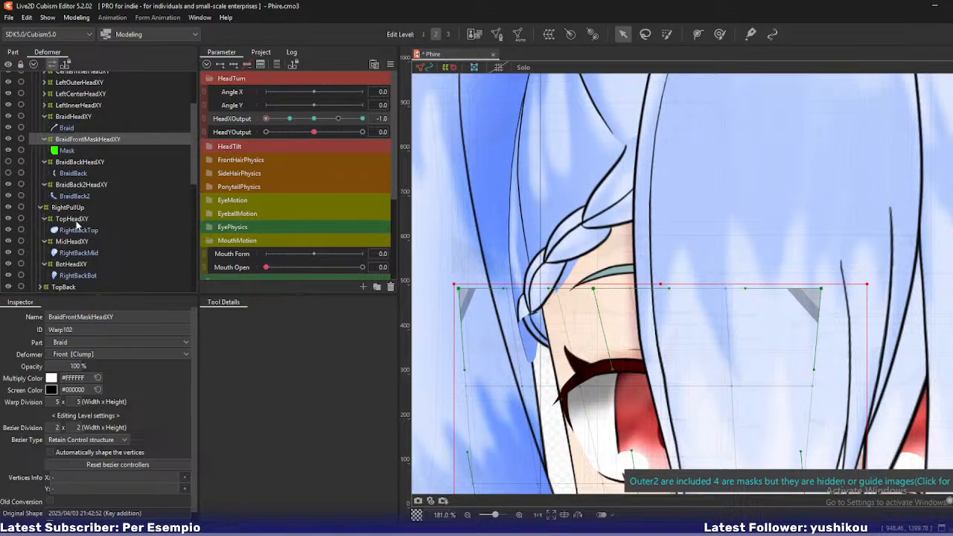
{"action": "left_click", "coordinate": [87, 185]}
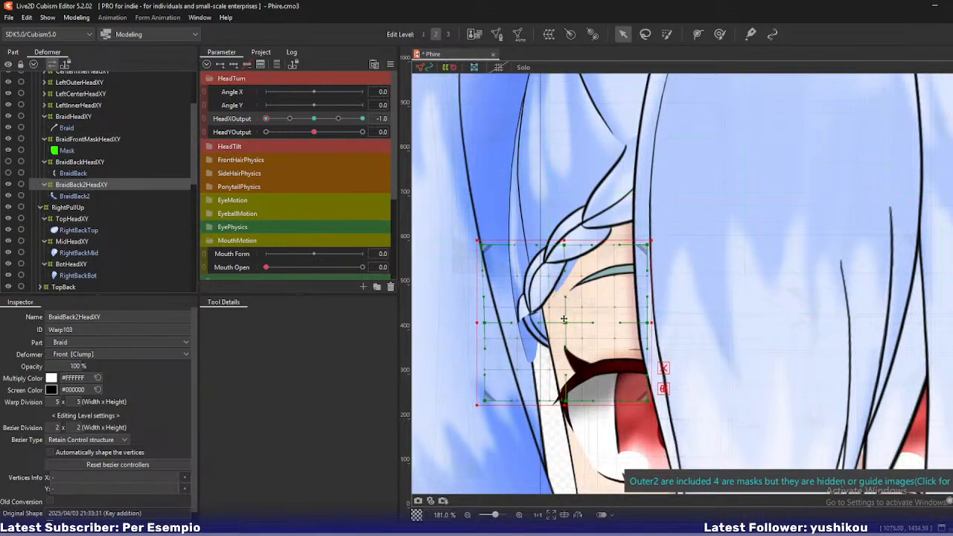
{"action": "left_click_drag", "start_coordinate": [563, 319], "coordinate": [567, 350]}
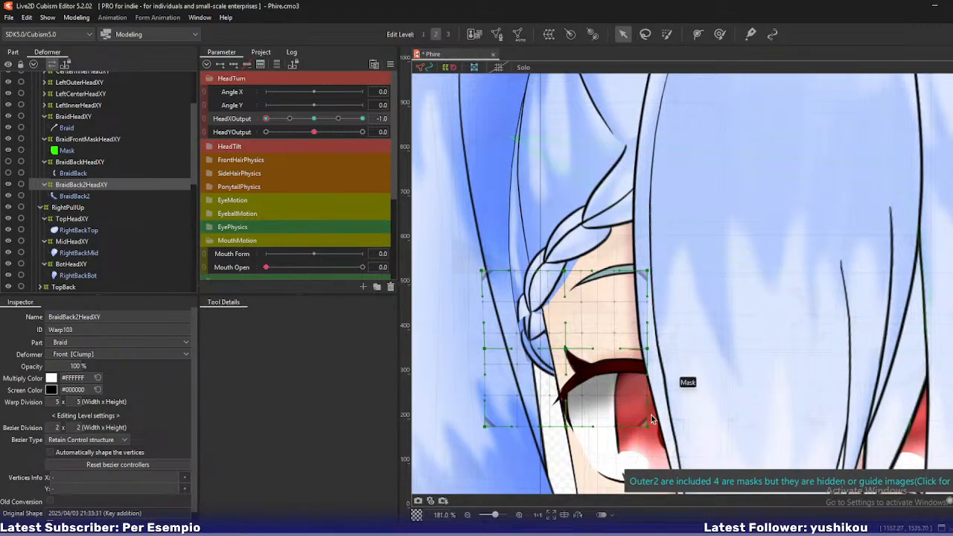
{"action": "left_click_drag", "start_coordinate": [656, 438], "coordinate": [680, 365]}
{"action": "left_click_drag", "start_coordinate": [572, 354], "coordinate": [574, 330]}
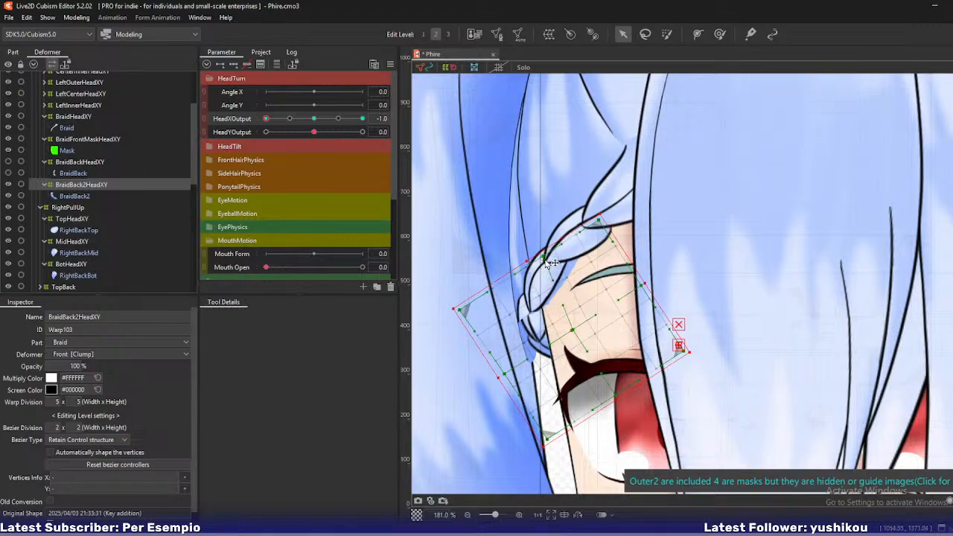
{"action": "left_click", "coordinate": [572, 333]}
{"action": "left_click_drag", "start_coordinate": [459, 309], "coordinate": [466, 303]}
{"action": "left_click_drag", "start_coordinate": [573, 330], "coordinate": [571, 327]}
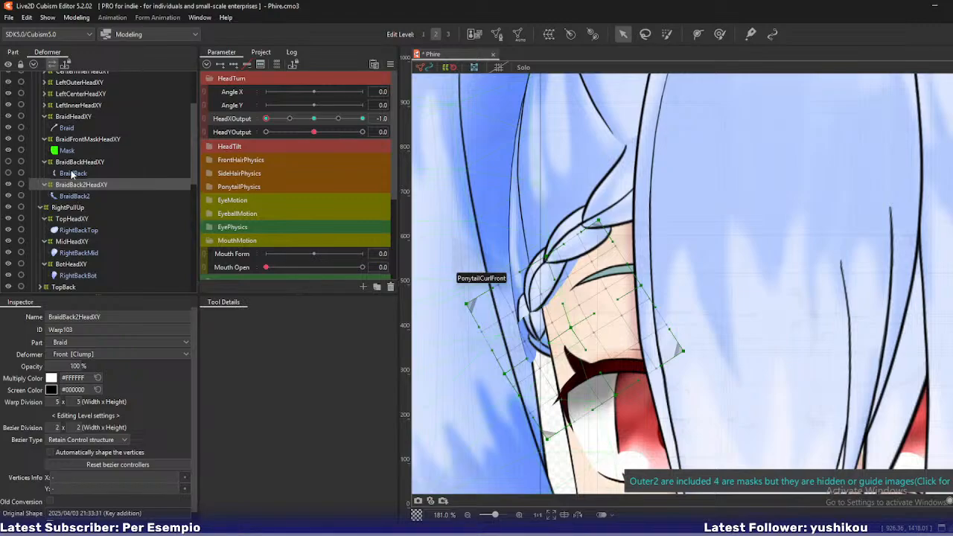
Bend BraidHeadXY's lower half with its bezier handles at HeadXOutput -1.0 to meet BraidBack2, undoing the last handle move
{"action": "left_click", "coordinate": [78, 120]}
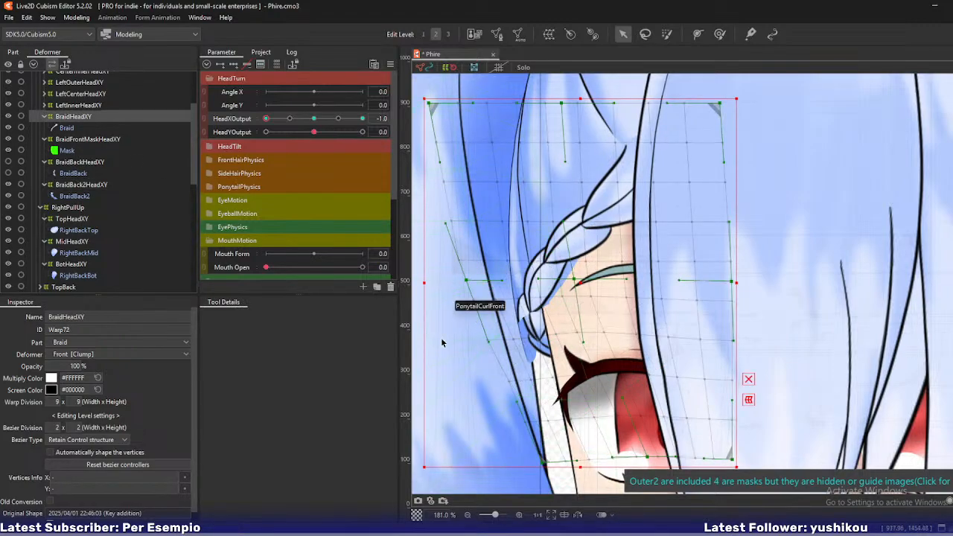
{"action": "left_click_drag", "start_coordinate": [513, 340], "coordinate": [516, 339]}
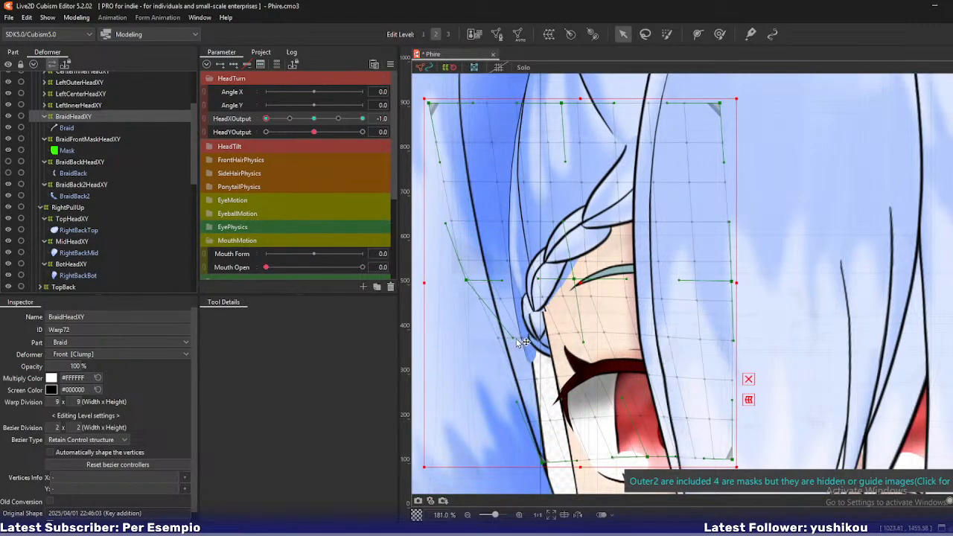
{"action": "left_click_drag", "start_coordinate": [585, 342], "coordinate": [572, 344]}
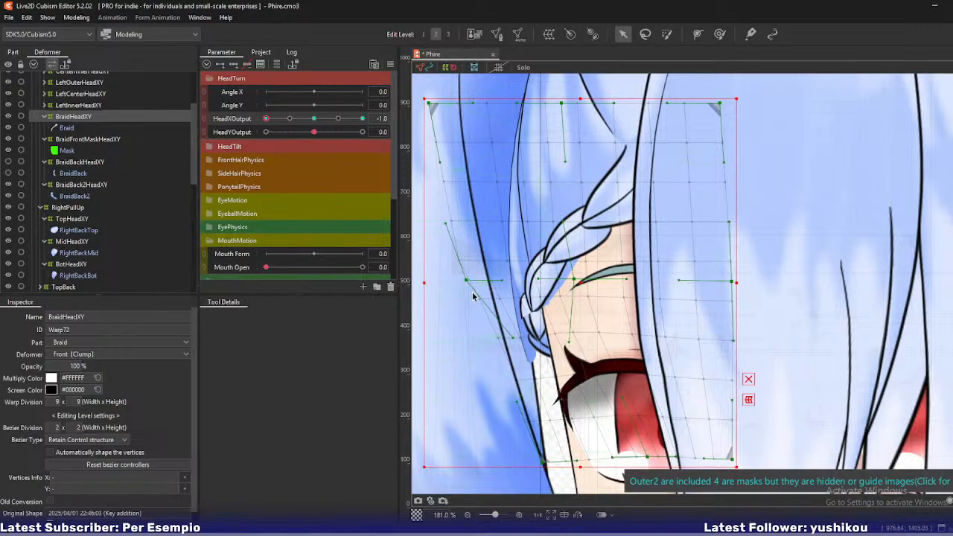
{"action": "left_click_drag", "start_coordinate": [466, 280], "coordinate": [470, 281]}
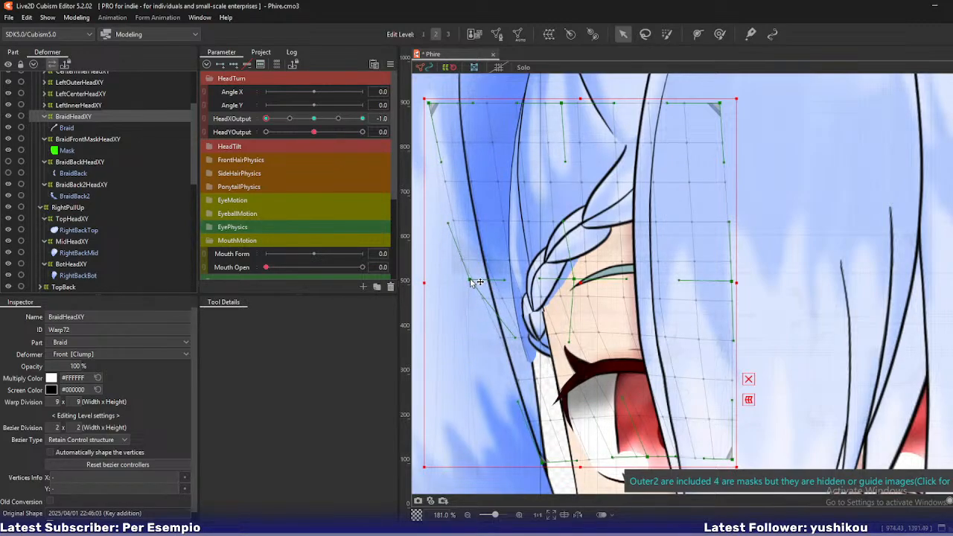
{"action": "scroll", "coordinate": [475, 282], "scroll_direction": "up", "scroll_amount": 5}
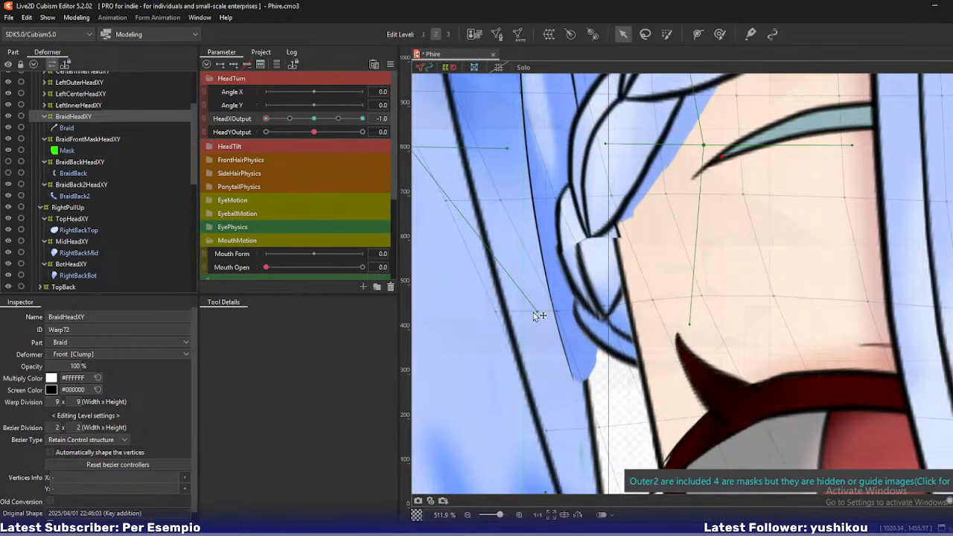
{"action": "left_click_drag", "start_coordinate": [535, 313], "coordinate": [528, 311]}
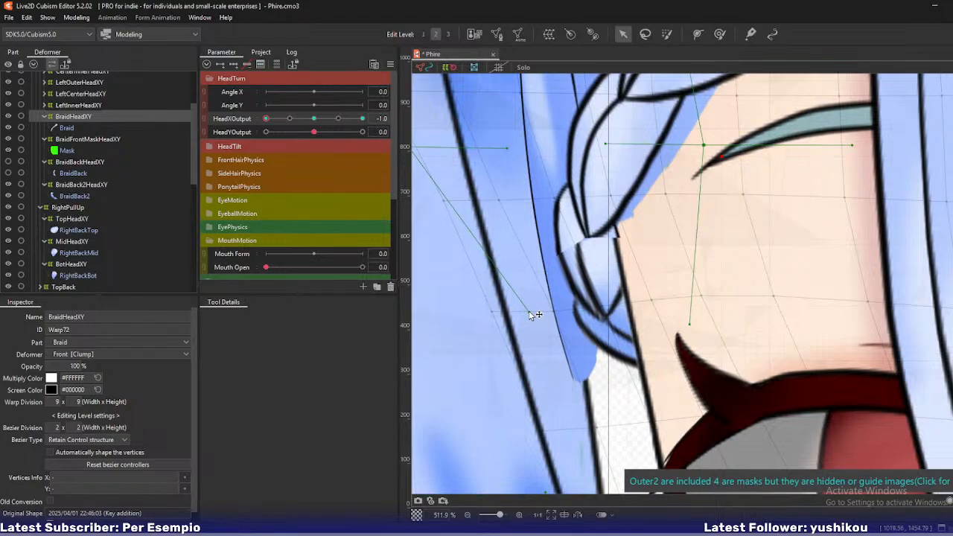
{"action": "left_click_drag", "start_coordinate": [690, 324], "coordinate": [662, 322]}
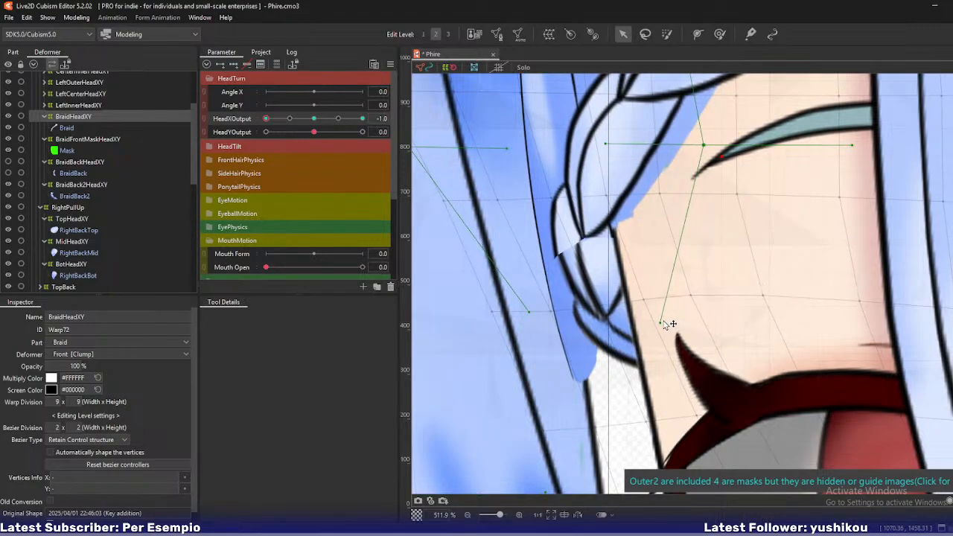
{"action": "key", "text": "ctrl+z"}
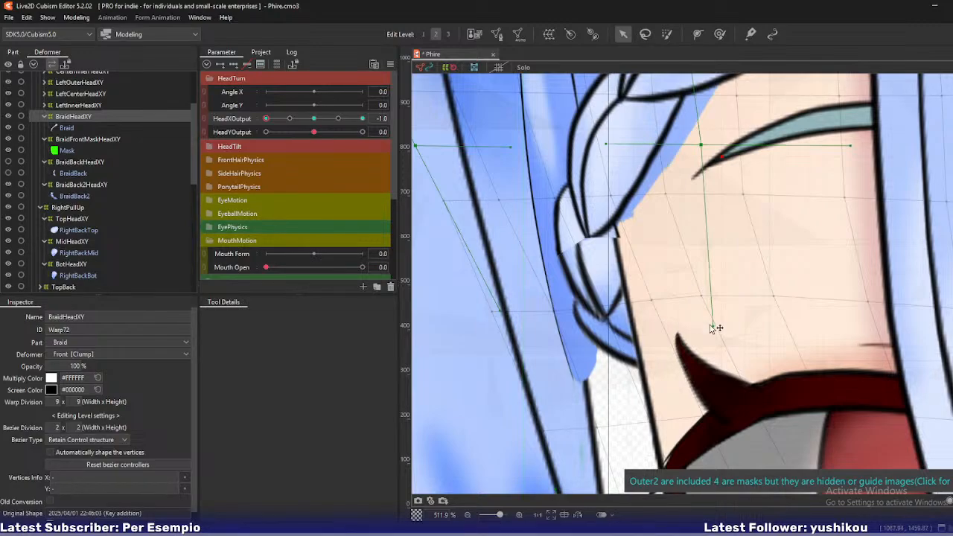
{"action": "scroll", "coordinate": [708, 325], "scroll_direction": "down", "scroll_amount": 3}
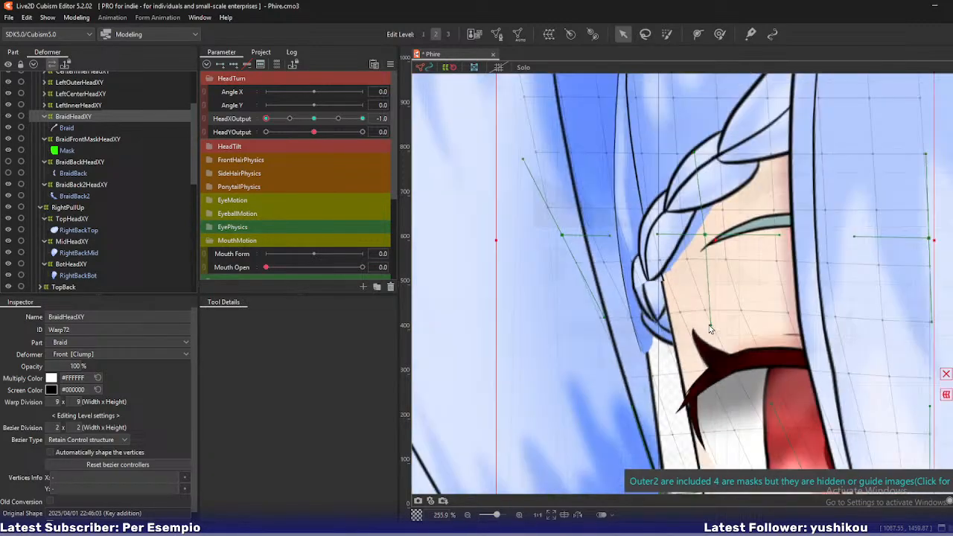
Open the Physics Settings preview and turn the head to examine the braid in motion
{"action": "left_click", "coordinate": [76, 18]}
{"action": "left_click", "coordinate": [105, 248]}
{"action": "scroll", "coordinate": [732, 139], "scroll_direction": "up", "scroll_amount": 5}
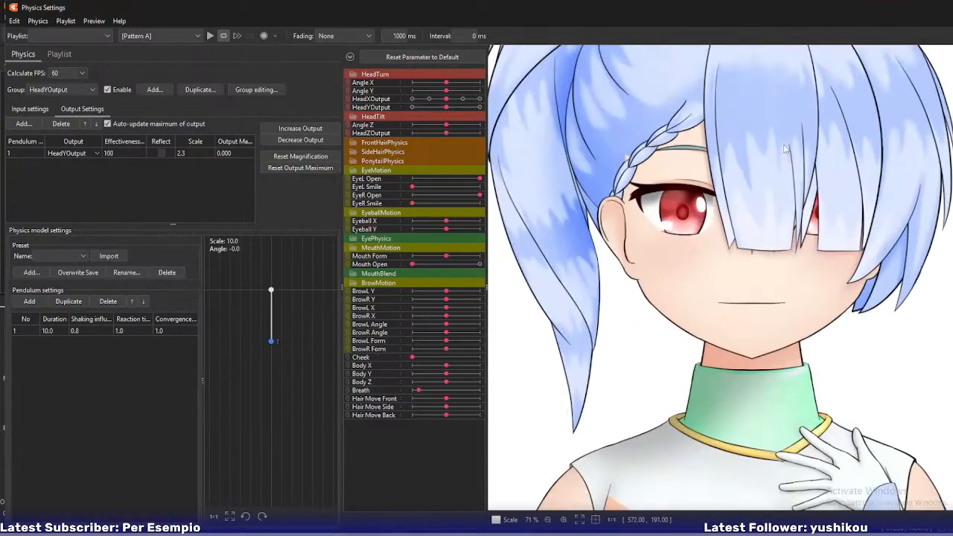
{"action": "left_click_drag", "start_coordinate": [749, 216], "coordinate": [670, 243]}
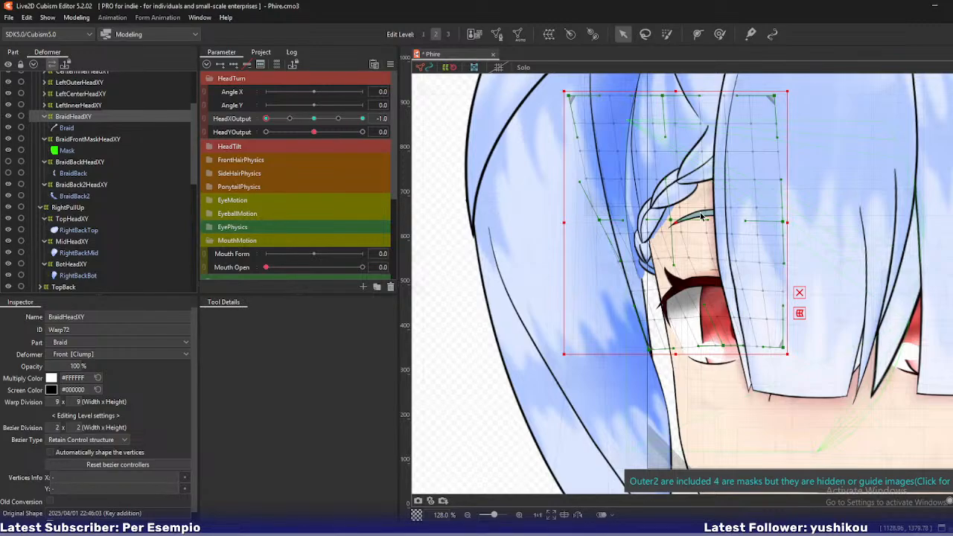
Hide the braid's front Mask and check BraidBack and BraidBack2's clipping settings at HeadXOutput 0.0
{"action": "key", "text": "ctrl+z"}
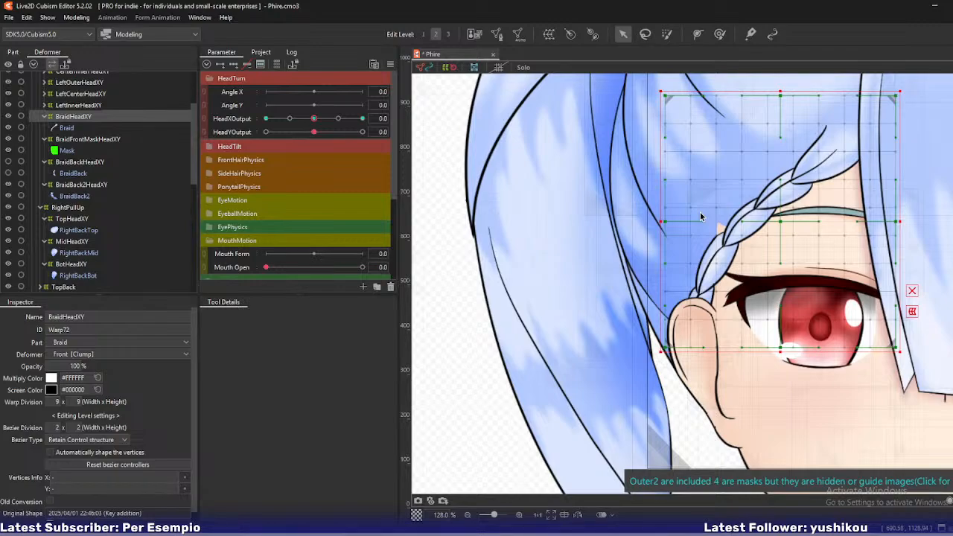
{"action": "left_click", "coordinate": [7, 151]}
{"action": "left_click", "coordinate": [85, 140]}
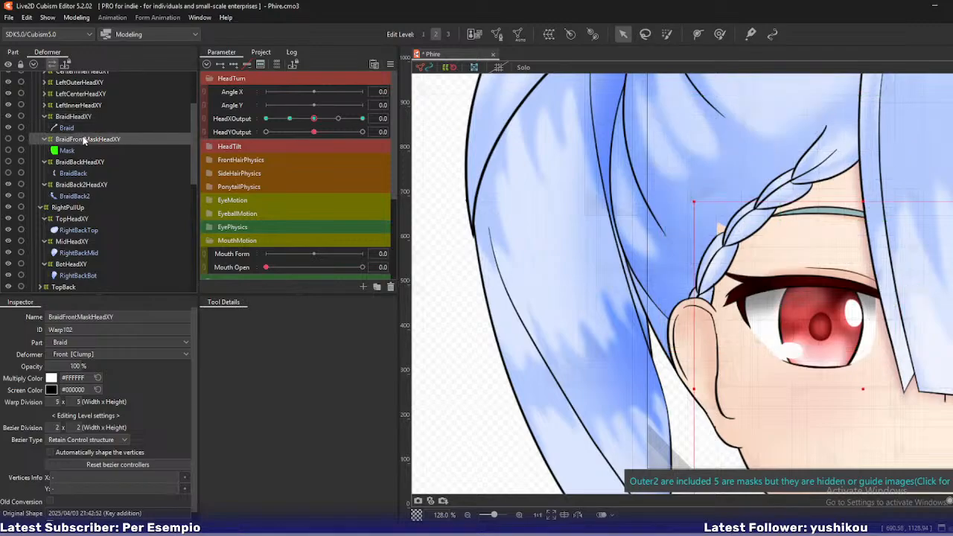
{"action": "scroll", "coordinate": [613, 146], "scroll_direction": "down", "scroll_amount": 2}
{"action": "left_click_drag", "start_coordinate": [628, 123], "coordinate": [561, 178]}
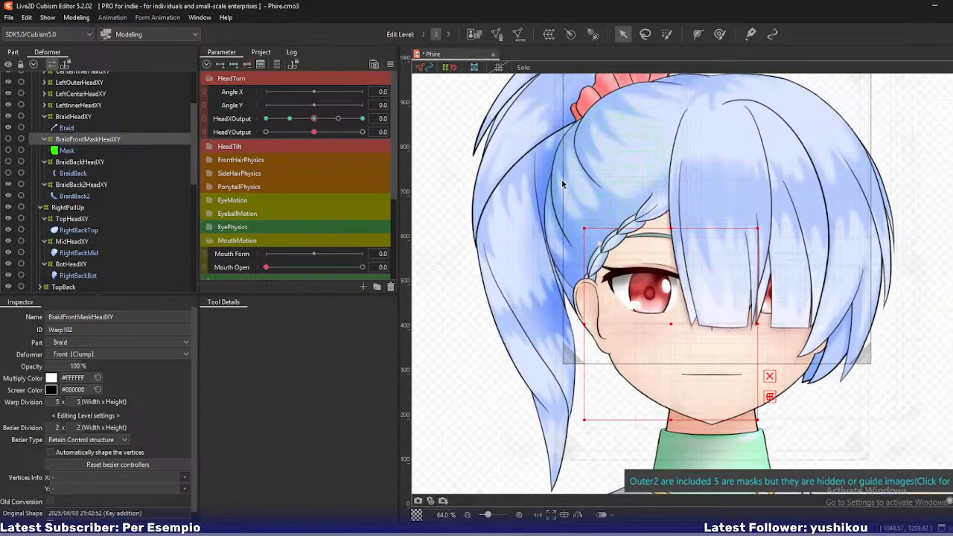
{"action": "left_click", "coordinate": [88, 173]}
{"action": "left_click", "coordinate": [82, 197]}
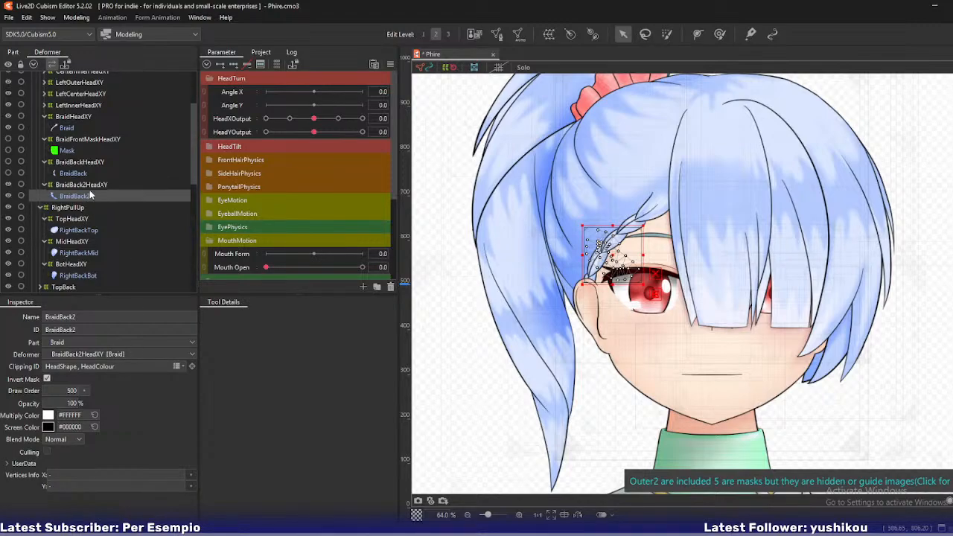
Clear the clipping IDs of RightBackMid and RightBackBot, and preview the head turn at HeadXOutput -1.0
{"action": "scroll", "coordinate": [90, 223], "scroll_direction": "down", "scroll_amount": 2}
{"action": "left_click", "coordinate": [86, 211]}
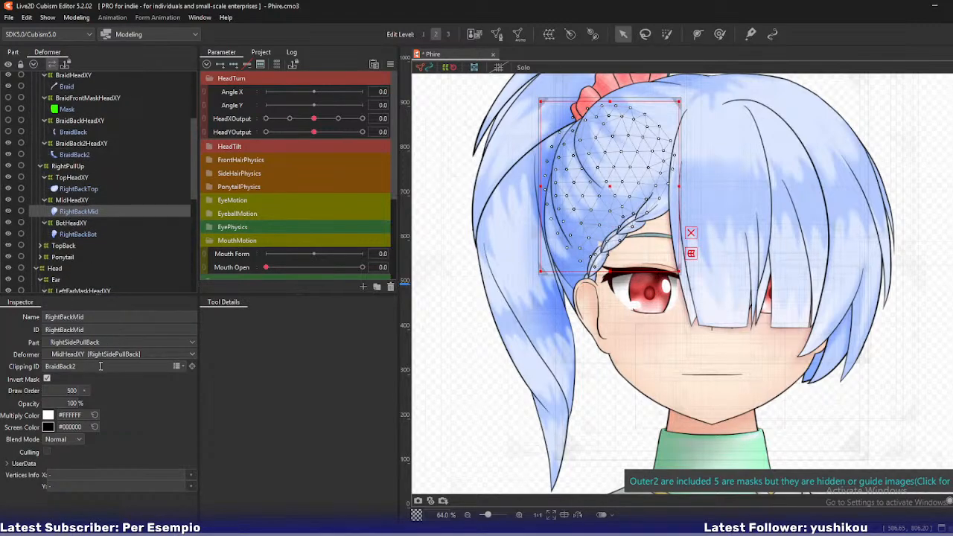
{"action": "left_click", "coordinate": [101, 366]}
{"action": "key", "text": "BackSpace"}
{"action": "left_click", "coordinate": [79, 234]}
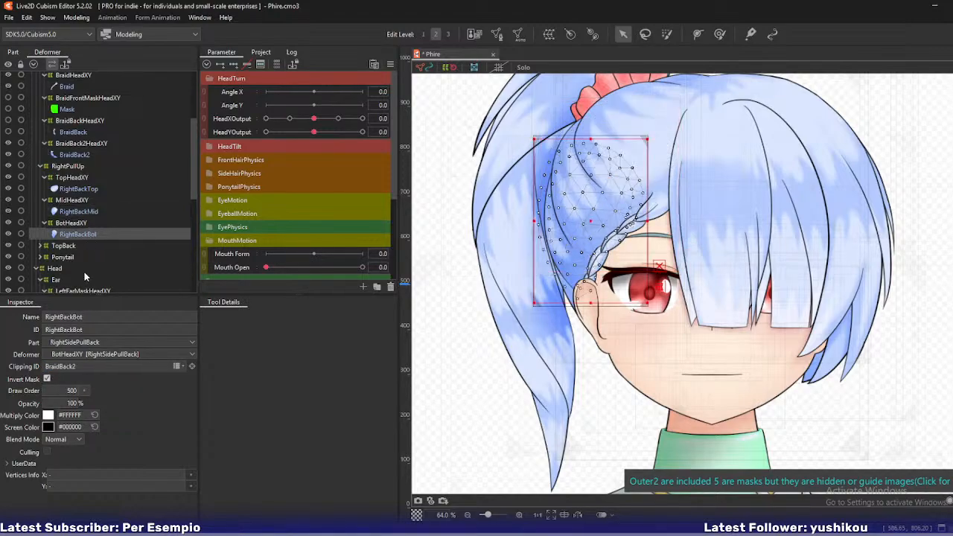
{"action": "left_click", "coordinate": [82, 365]}
{"action": "key", "text": "BackSpace"}
{"action": "left_click_drag", "start_coordinate": [312, 122], "coordinate": [256, 147]}
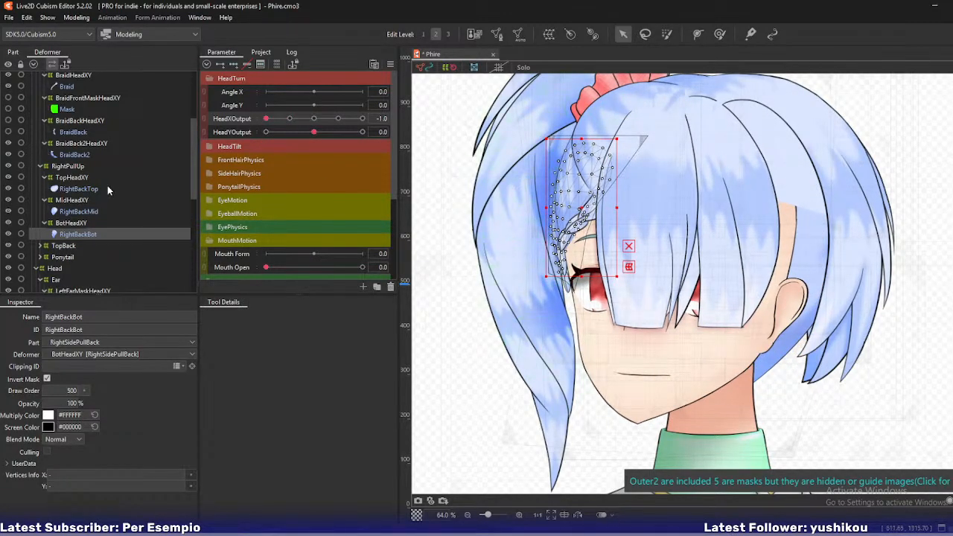
Reshape BraidHeadXY's middle and lower bezier points and handles at HeadXOutput -1.0 so the braid's lower end curves outward along the face
{"action": "left_click", "coordinate": [73, 75]}
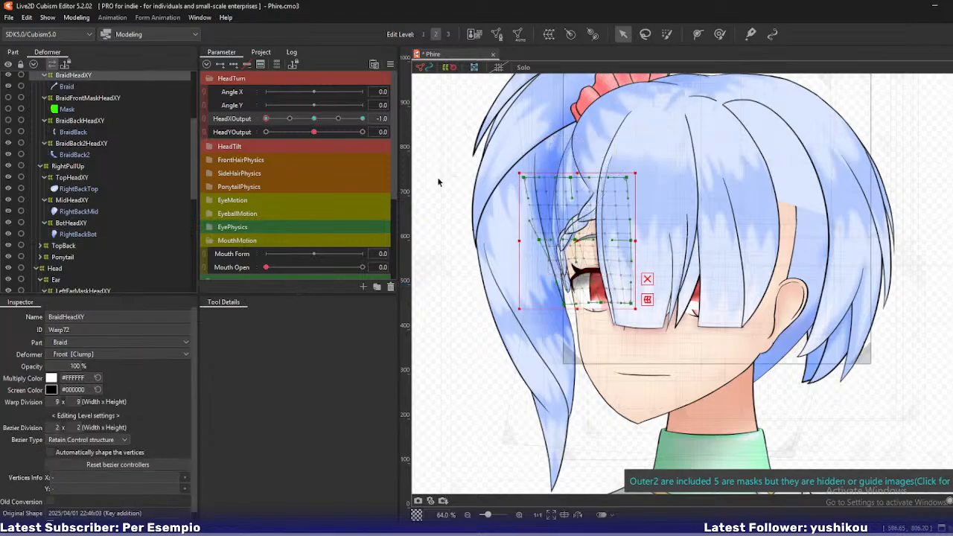
{"action": "scroll", "coordinate": [574, 245], "scroll_direction": "up", "scroll_amount": 5}
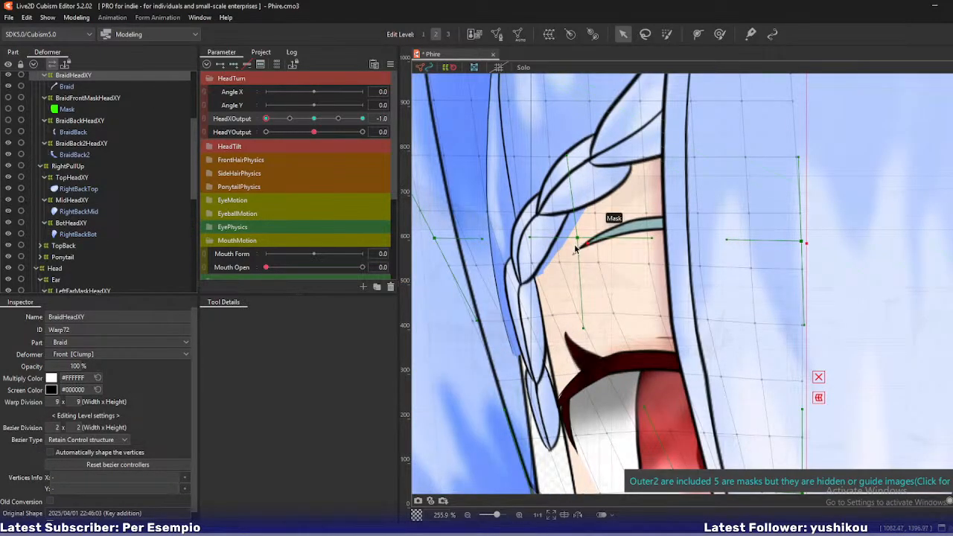
{"action": "left_click_drag", "start_coordinate": [578, 240], "coordinate": [586, 241]}
{"action": "scroll", "coordinate": [596, 327], "scroll_direction": "down", "scroll_amount": 2}
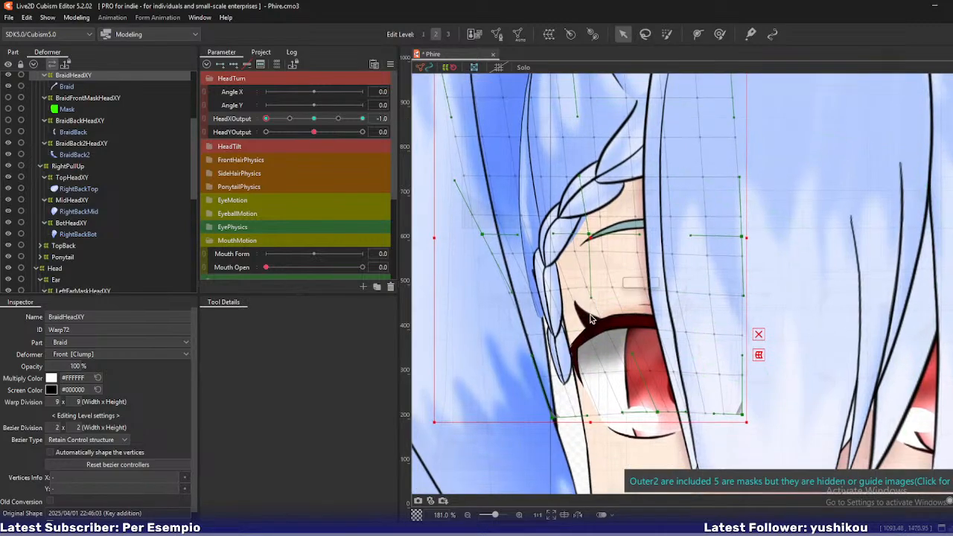
{"action": "left_click_drag", "start_coordinate": [554, 418], "coordinate": [530, 417]}
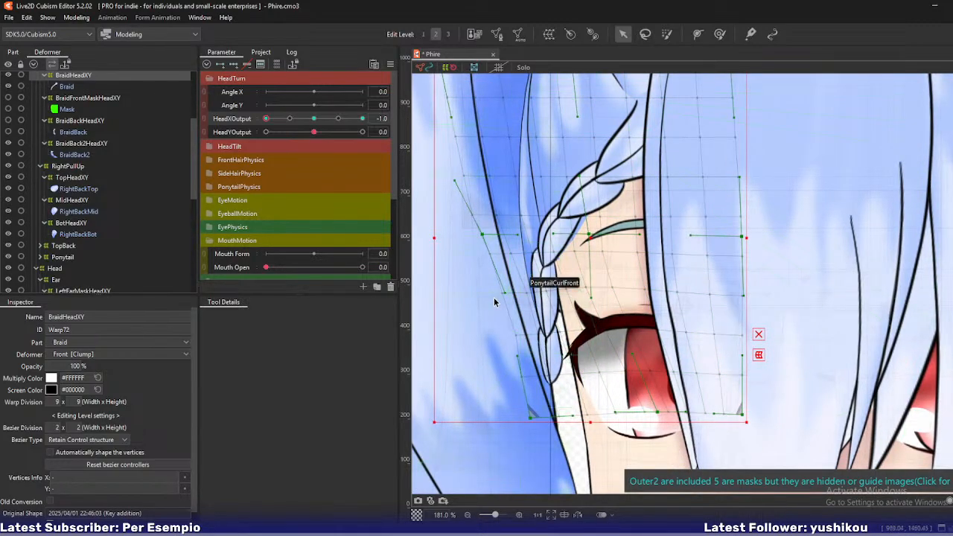
{"action": "left_click_drag", "start_coordinate": [509, 293], "coordinate": [477, 295]}
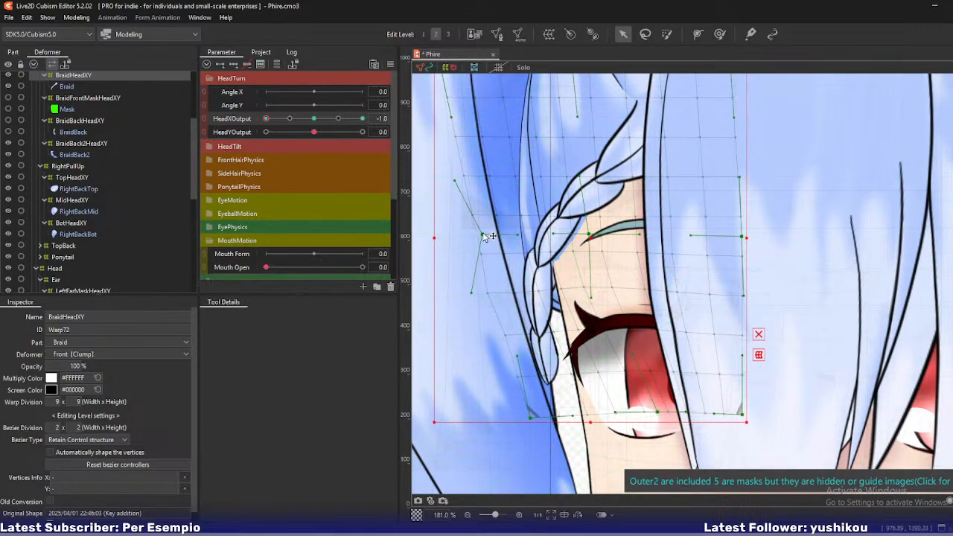
{"action": "left_click_drag", "start_coordinate": [482, 233], "coordinate": [488, 234]}
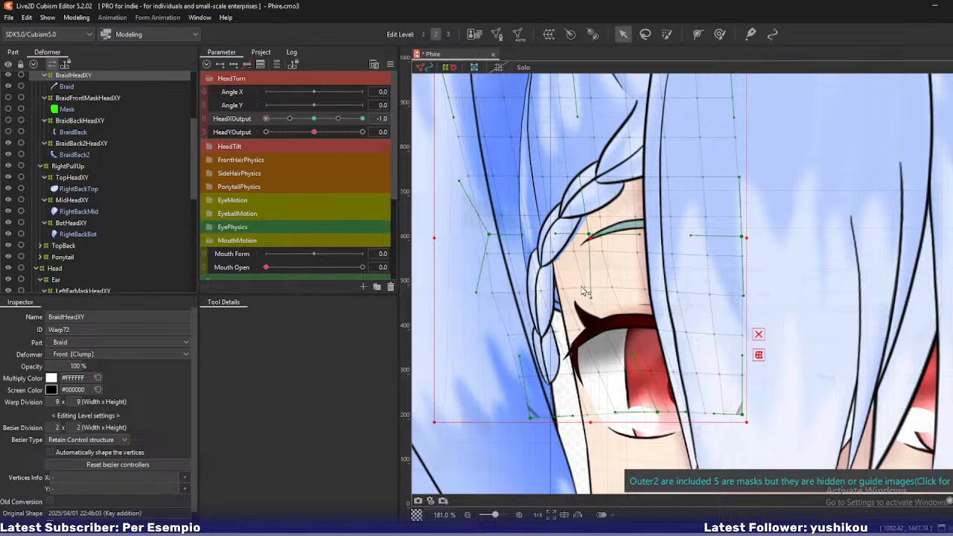
Save the model with HeadXOutput at 0.0, and switch to the Phire document in Clip Studio Paint
{"action": "key", "text": "ctrl+s"}
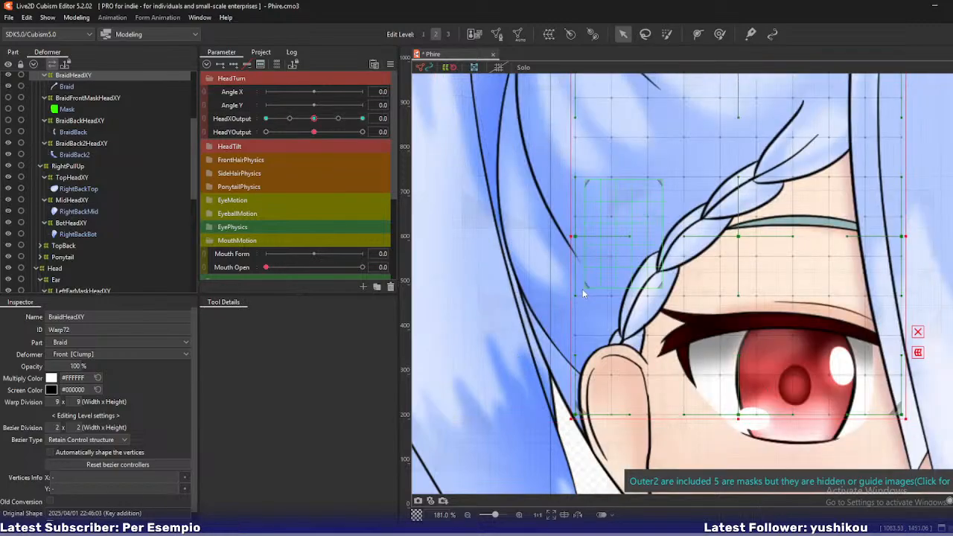
{"action": "left_click", "coordinate": [448, 294]}
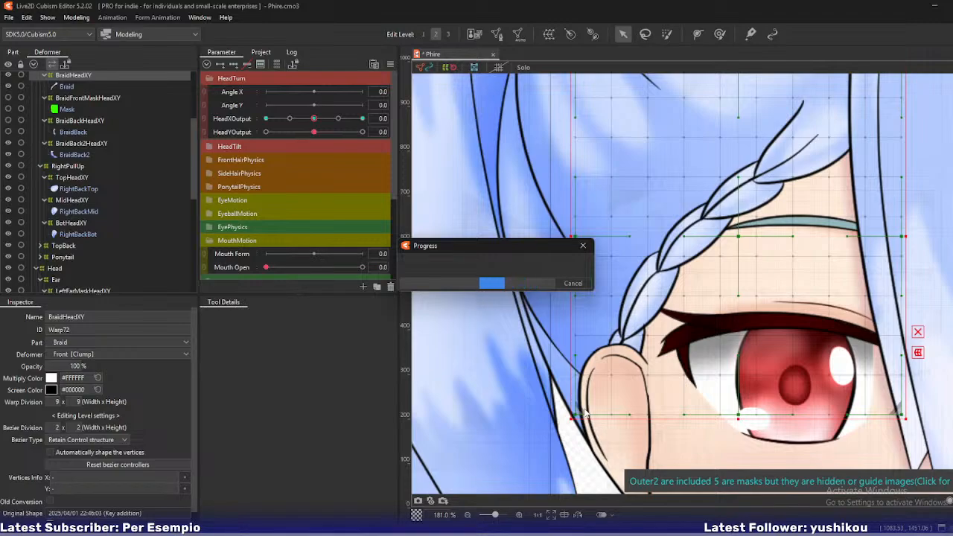
{"action": "left_click", "coordinate": [578, 529]}
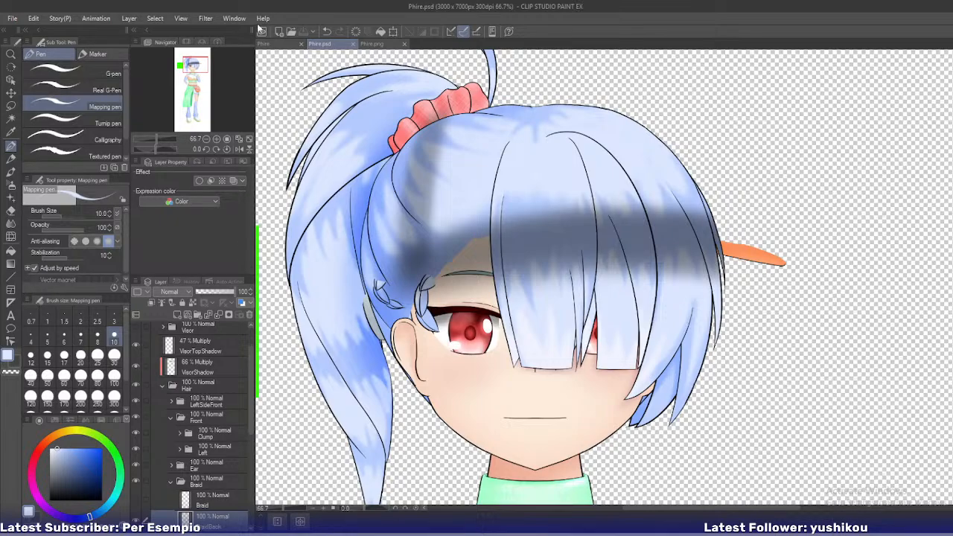
{"action": "left_click", "coordinate": [262, 43]}
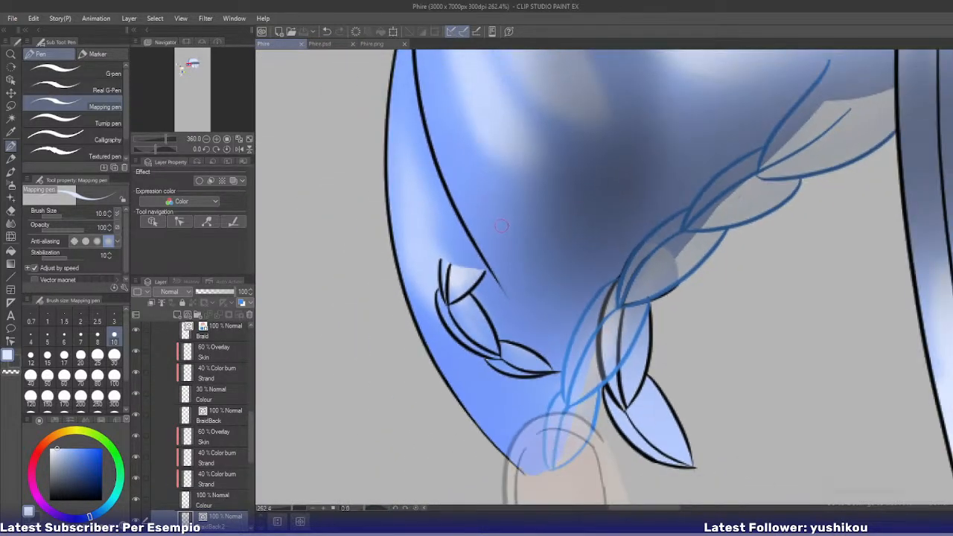
Select all layers from BraidBack down to the Colour layer beneath BraidBack2, and check the available layer commands
{"action": "scroll", "coordinate": [501, 225], "scroll_direction": "down", "scroll_amount": 1}
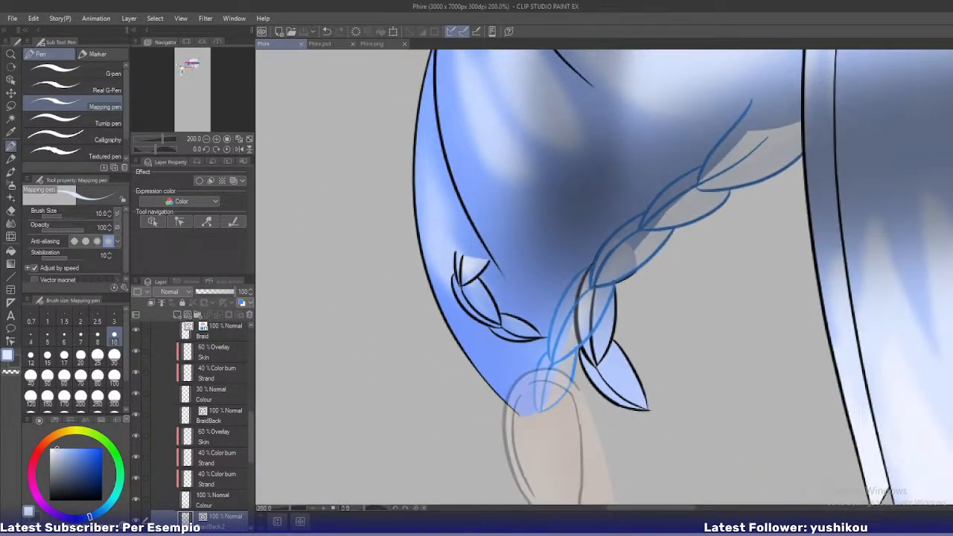
{"action": "left_click", "coordinate": [206, 416]}
{"action": "scroll", "coordinate": [209, 442], "scroll_direction": "down", "scroll_amount": 3}
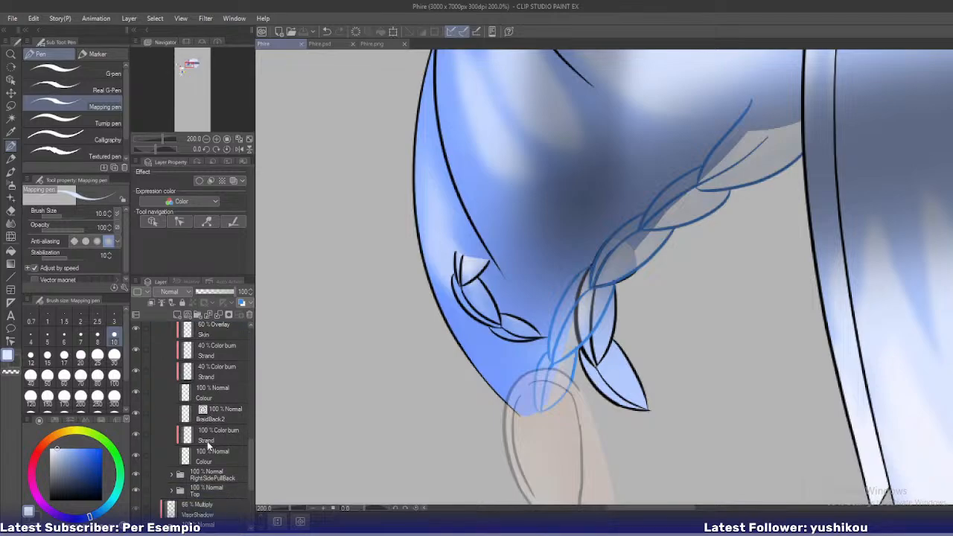
{"action": "left_click", "coordinate": [207, 451], "text": "shift"}
{"action": "right_click", "coordinate": [206, 452]}
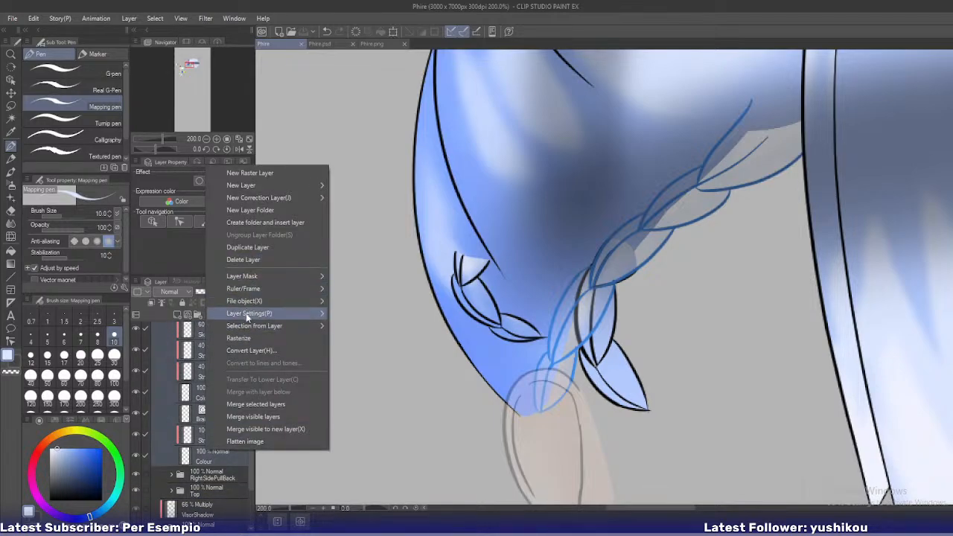
{"action": "mouse_move", "coordinate": [248, 325]}
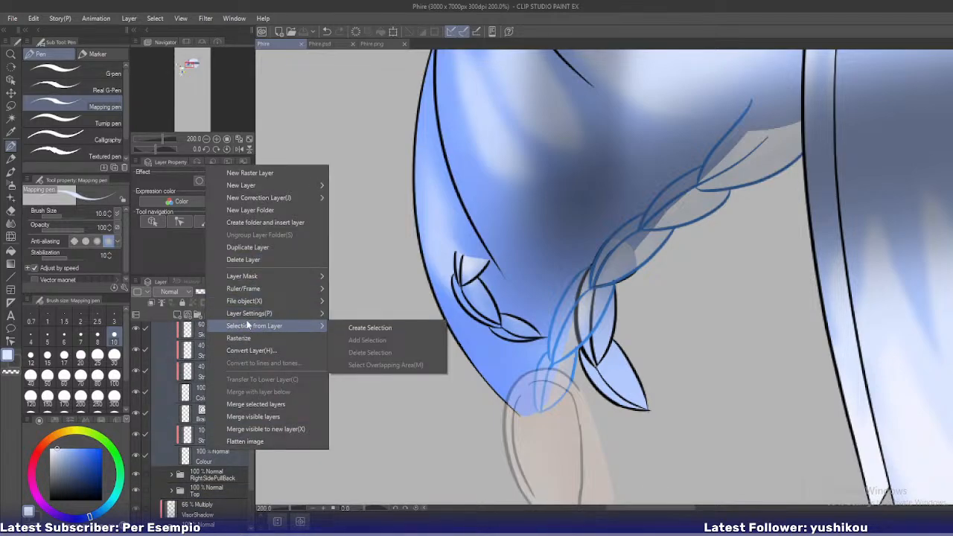
{"action": "left_click", "coordinate": [179, 413]}
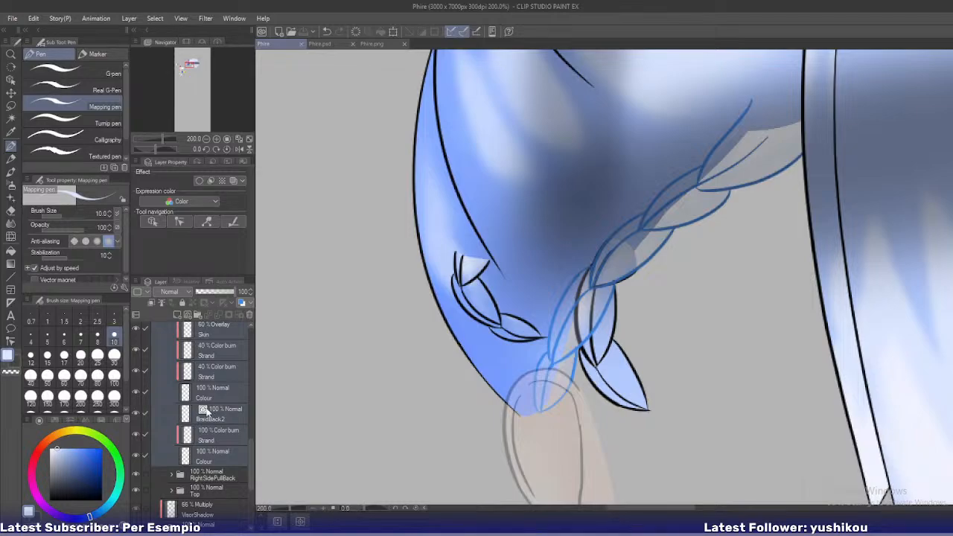
Group the BraidBack and BraidBack2 layers, together with their Skin, Strand and Colour layers, into a new folder
{"action": "left_click", "coordinate": [210, 414]}
{"action": "scroll", "coordinate": [209, 414], "scroll_direction": "up", "scroll_amount": 2}
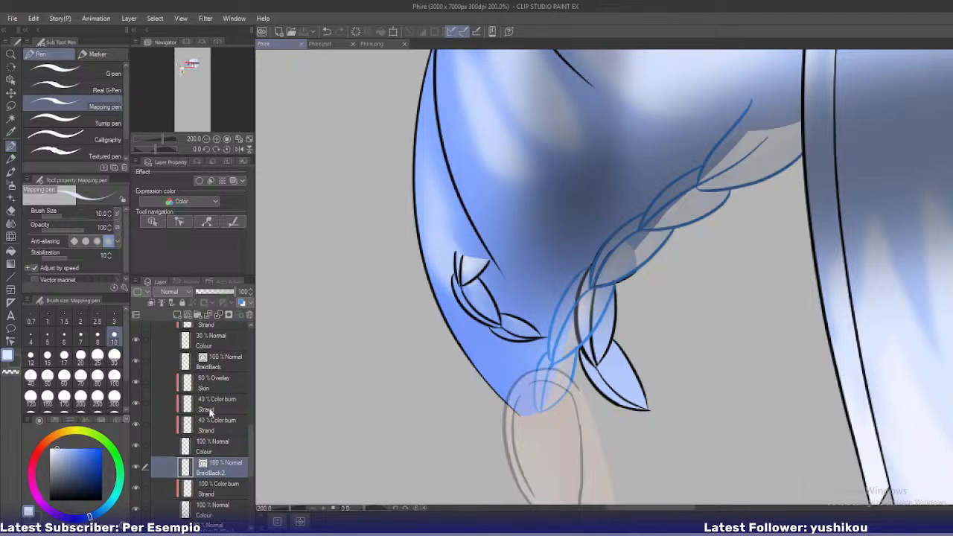
{"action": "left_click", "coordinate": [211, 364]}
{"action": "scroll", "coordinate": [219, 504], "scroll_direction": "down", "scroll_amount": 1}
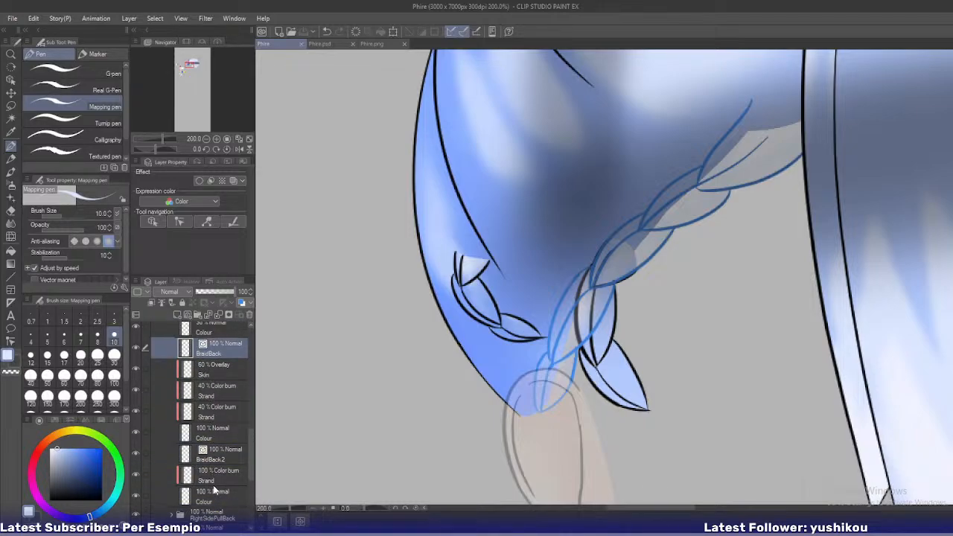
{"action": "right_click", "coordinate": [219, 348]}
{"action": "left_click", "coordinate": [272, 120]}
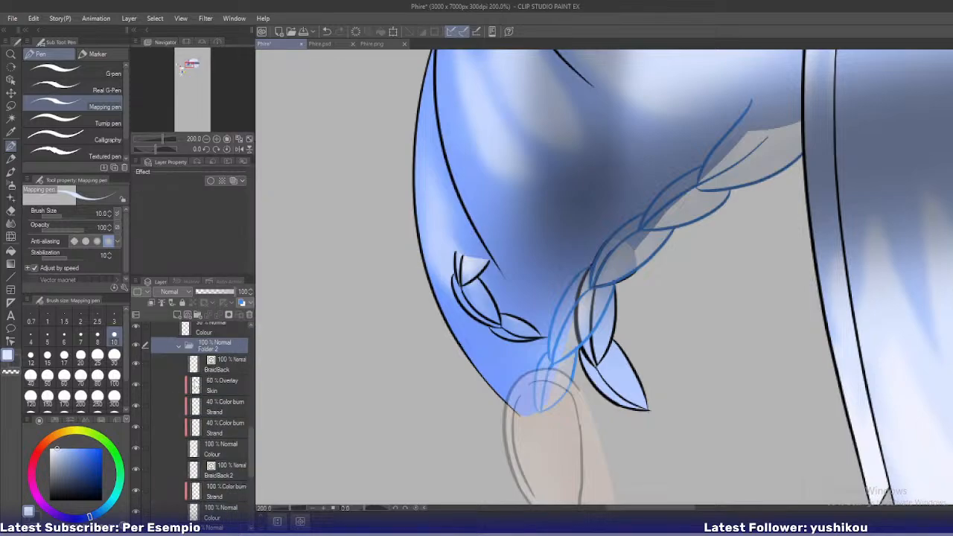
Hide the new folder of back braid layers and rename it Back
{"action": "left_click", "coordinate": [135, 346]}
{"action": "double_click", "coordinate": [206, 348]}
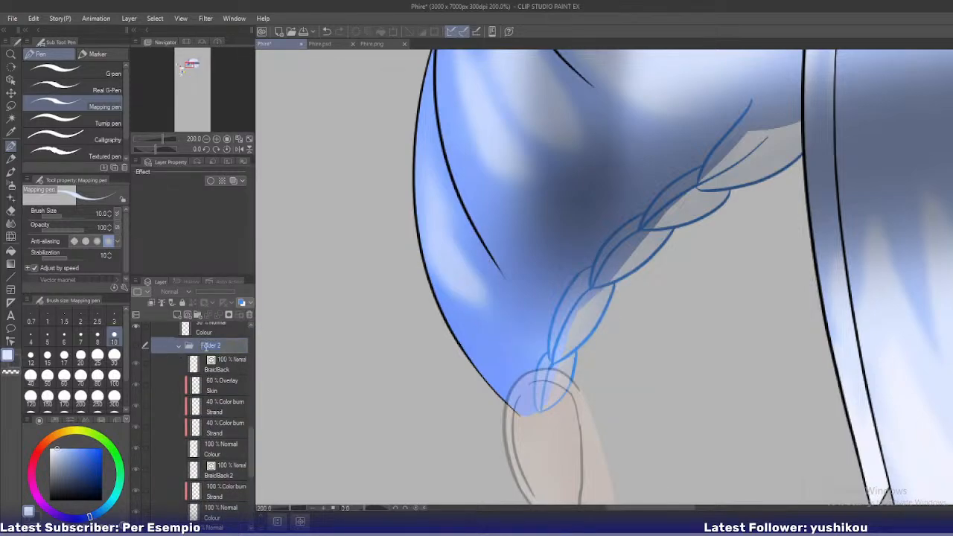
{"action": "type", "text": "Bra"}
{"action": "type", "text": "k"}
{"action": "key", "text": "Return"}
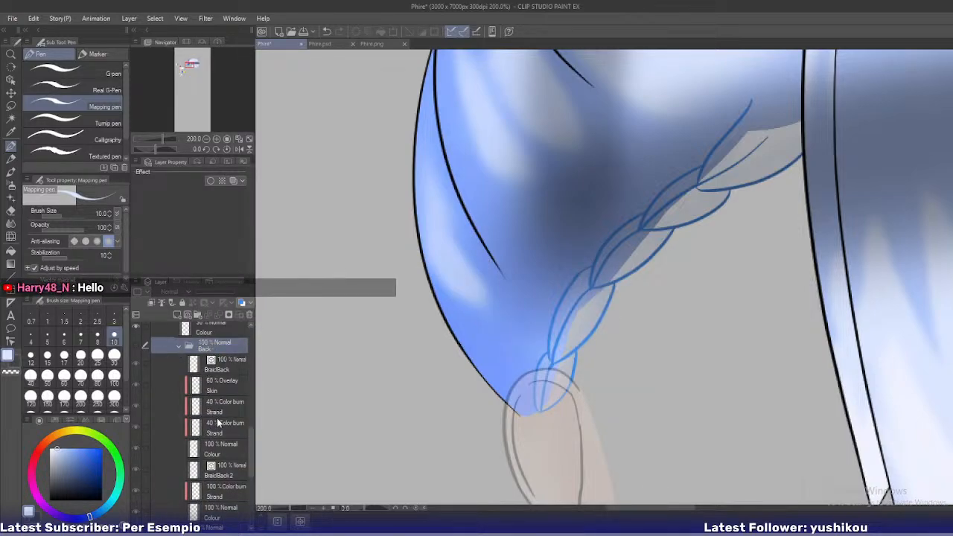
Set the opacity of the front braid's Colour layer to 100%
{"action": "scroll", "coordinate": [216, 417], "scroll_direction": "up", "scroll_amount": 4}
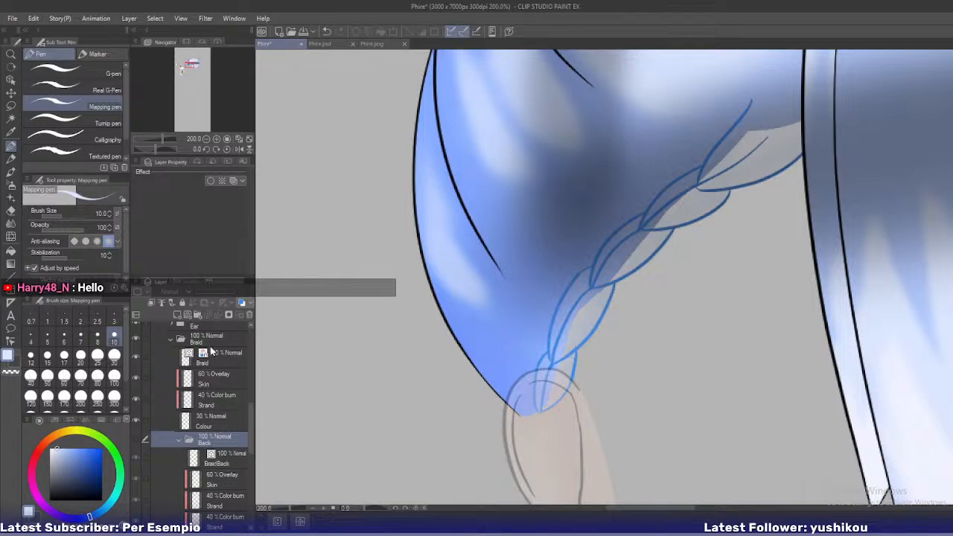
{"action": "left_click", "coordinate": [211, 359]}
{"action": "left_click", "coordinate": [218, 422]}
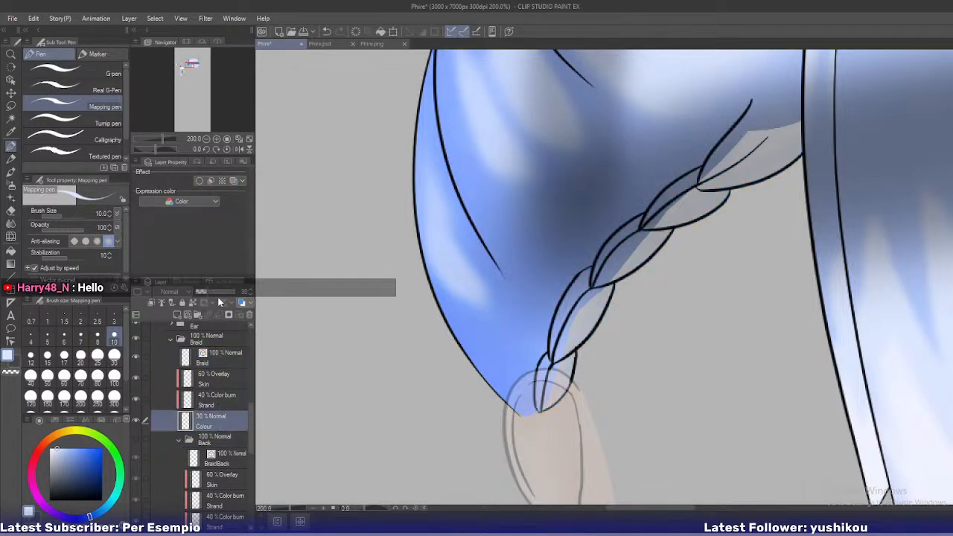
{"action": "left_click_drag", "start_coordinate": [221, 293], "coordinate": [237, 292]}
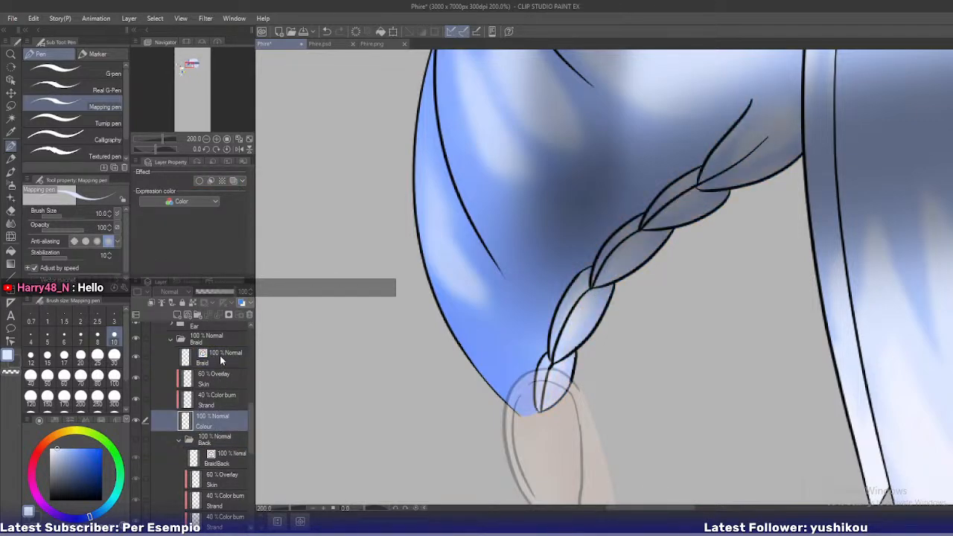
Duplicate the front braid's Braid, Skin, Strand and Colour layers
{"action": "left_click", "coordinate": [220, 355]}
{"action": "left_click", "coordinate": [215, 412], "text": "shift"}
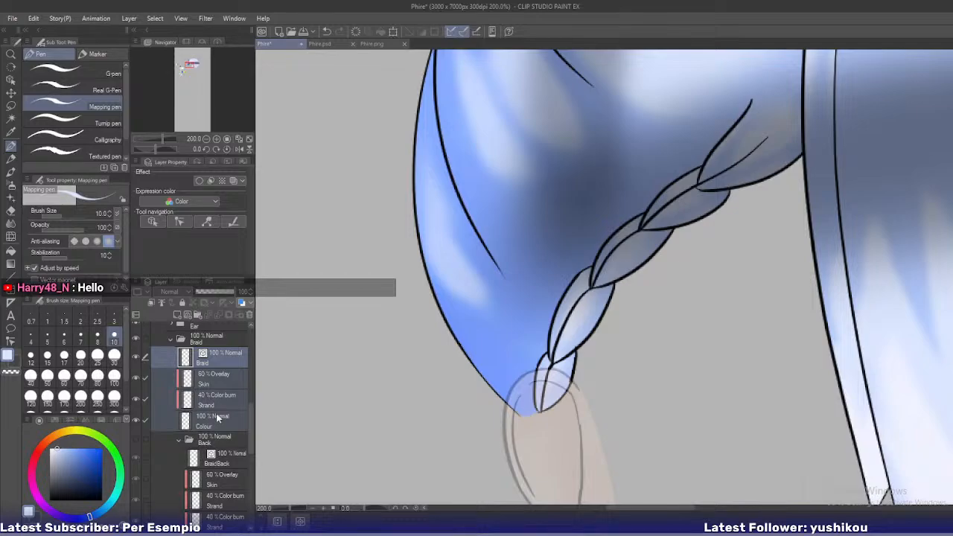
{"action": "key", "text": "ctrl+v"}
{"action": "left_click", "coordinate": [208, 438]}
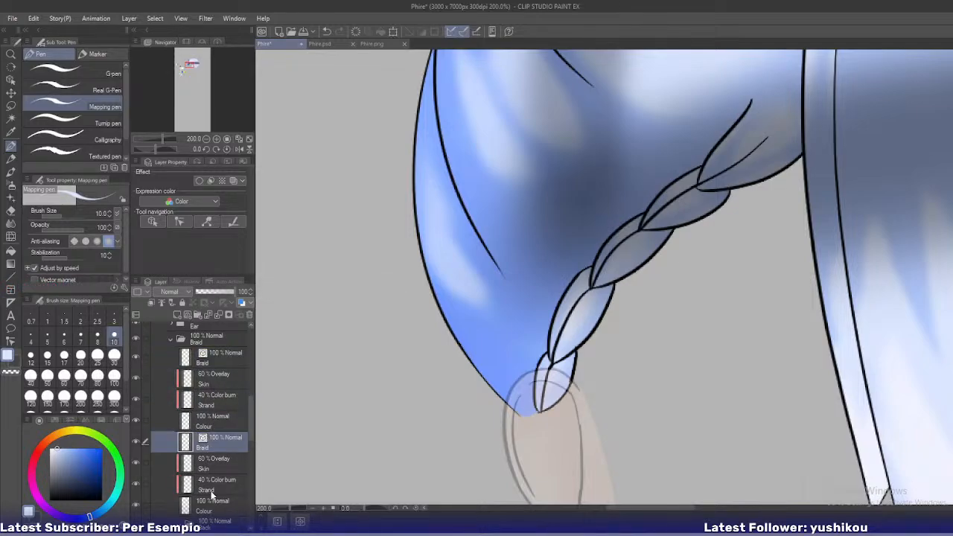
Group the duplicated braid layers into a folder named Backup and hide it
{"action": "left_click", "coordinate": [213, 495], "text": "shift"}
{"action": "right_click", "coordinate": [209, 454]}
{"action": "left_click", "coordinate": [253, 222]}
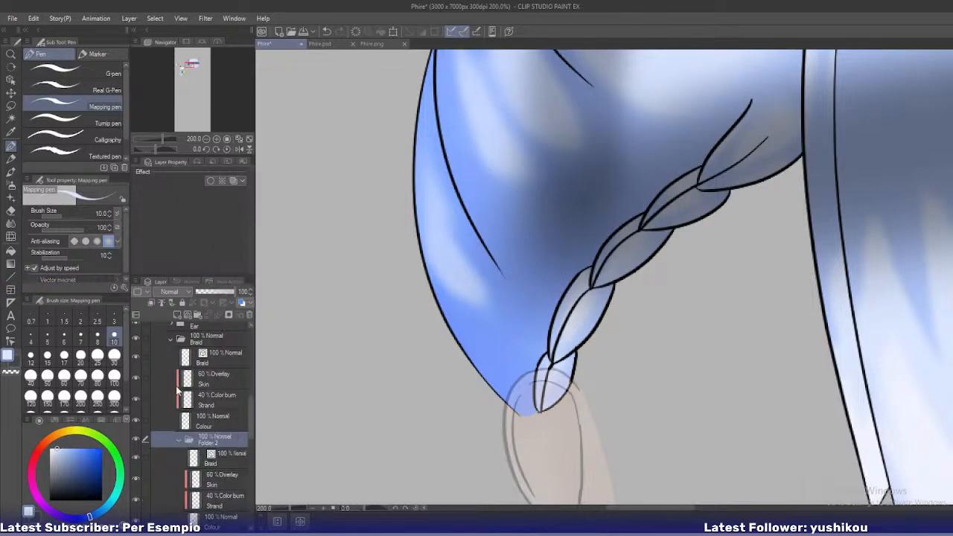
{"action": "double_click", "coordinate": [211, 440]}
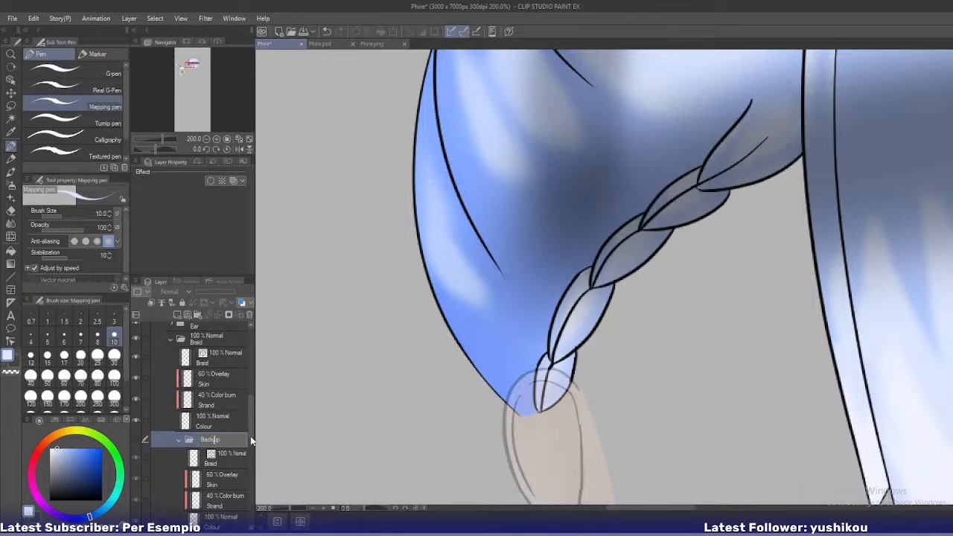
{"action": "key", "text": "Return"}
Hide the RightSidePullBack hair folder to isolate the braid
{"action": "scroll", "coordinate": [375, 355], "scroll_direction": "down", "scroll_amount": 3}
{"action": "scroll", "coordinate": [205, 389], "scroll_direction": "down", "scroll_amount": 2}
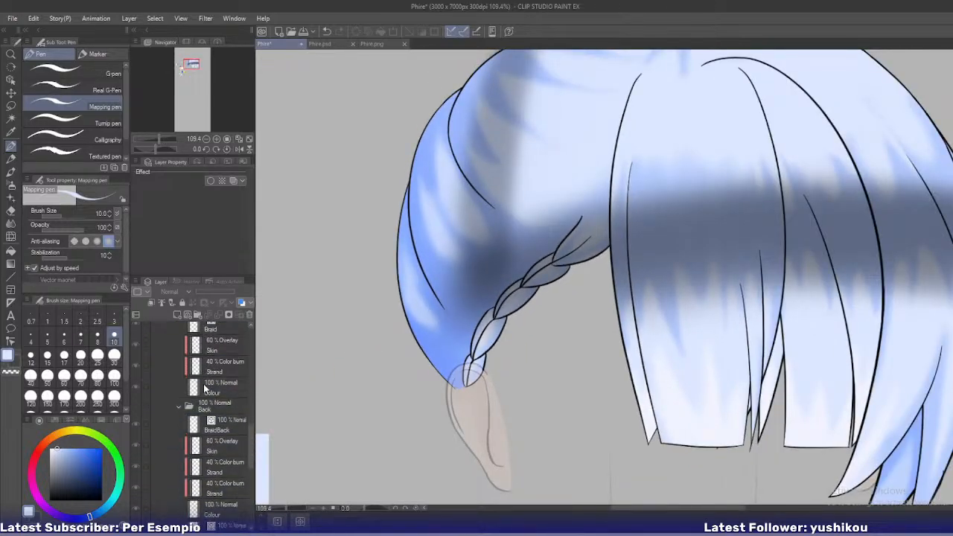
{"action": "scroll", "coordinate": [206, 391], "scroll_direction": "down", "scroll_amount": 3}
{"action": "left_click", "coordinate": [135, 456]}
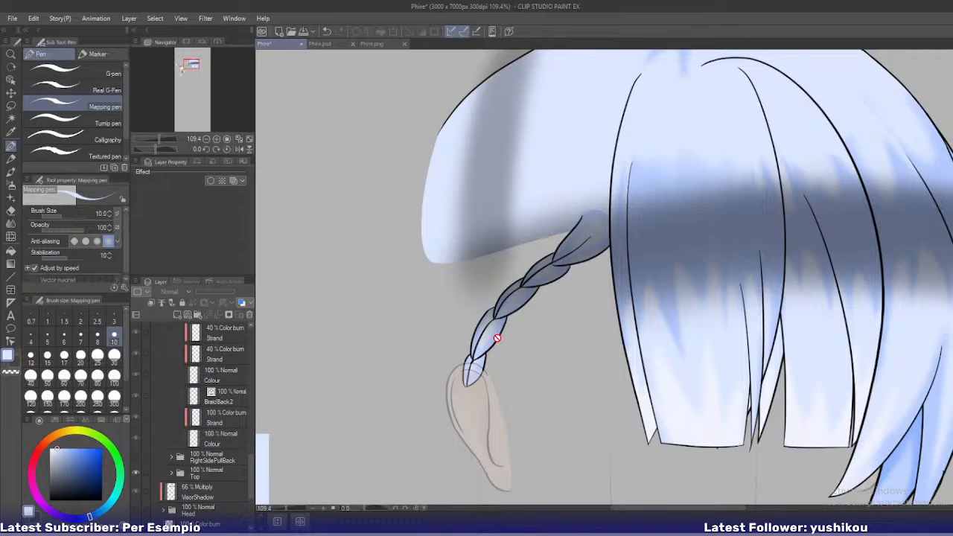
{"action": "scroll", "coordinate": [551, 335], "scroll_direction": "up", "scroll_amount": 1}
{"action": "scroll", "coordinate": [551, 335], "scroll_direction": "up", "scroll_amount": 1}
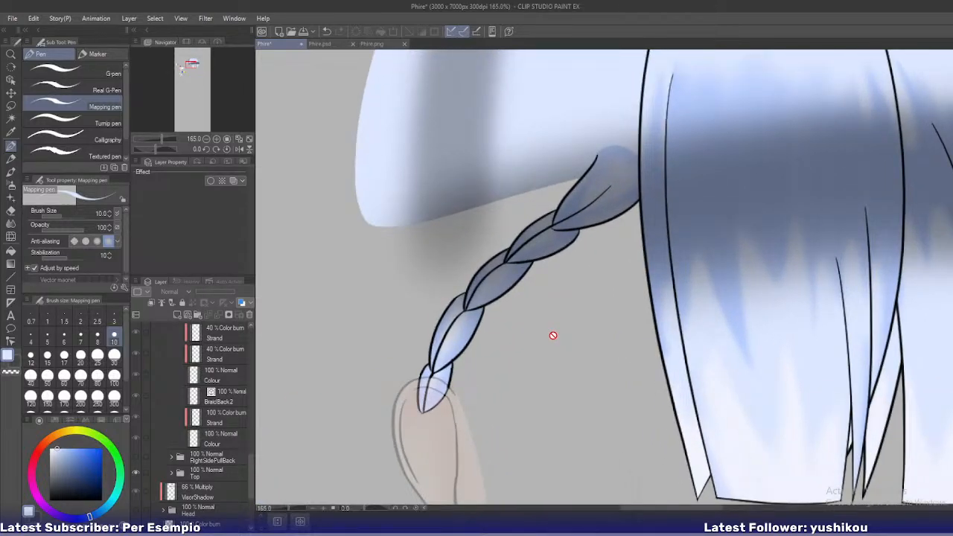
Hide the VisorTopShadow and VisorShadow layers
{"action": "scroll", "coordinate": [225, 390], "scroll_direction": "down", "scroll_amount": 5}
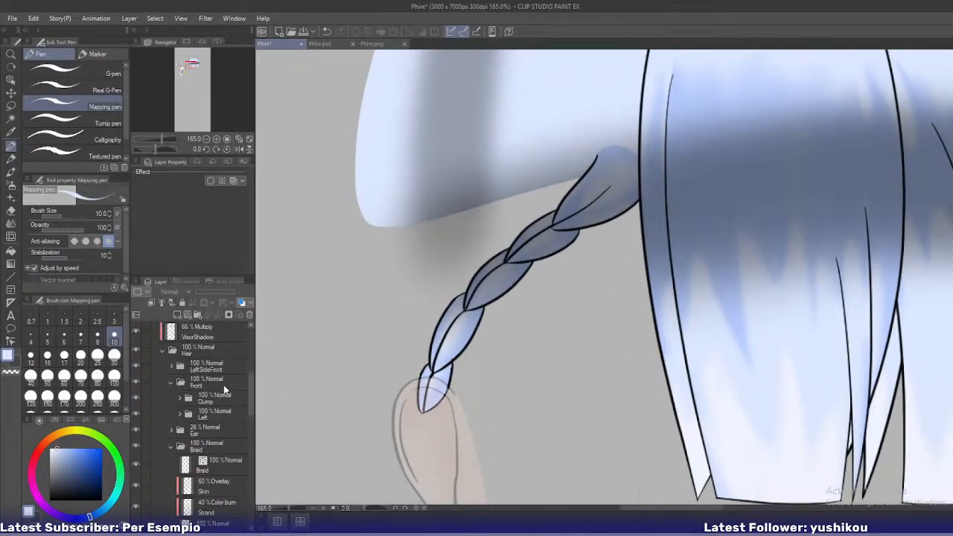
{"action": "scroll", "coordinate": [224, 385], "scroll_direction": "up", "scroll_amount": 3}
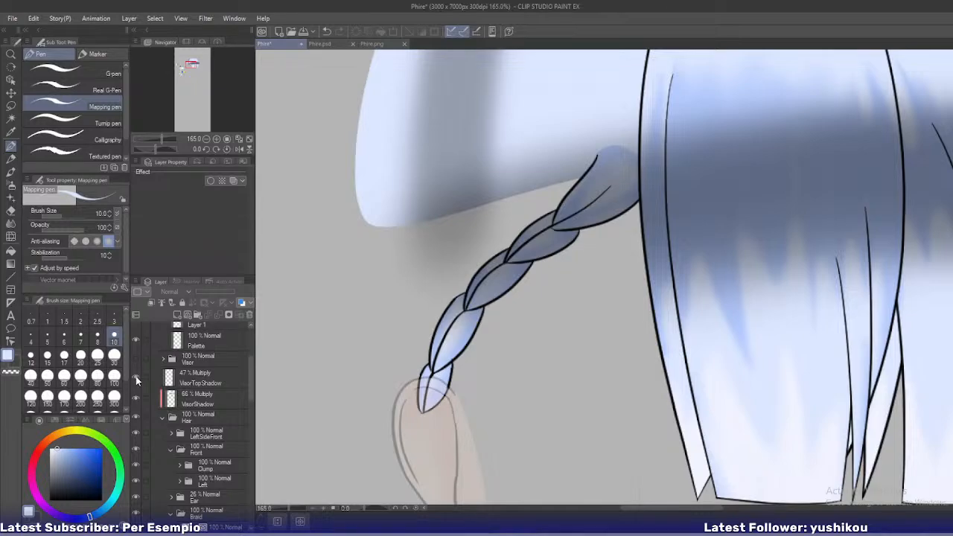
{"action": "left_click_drag", "start_coordinate": [135, 379], "coordinate": [135, 397]}
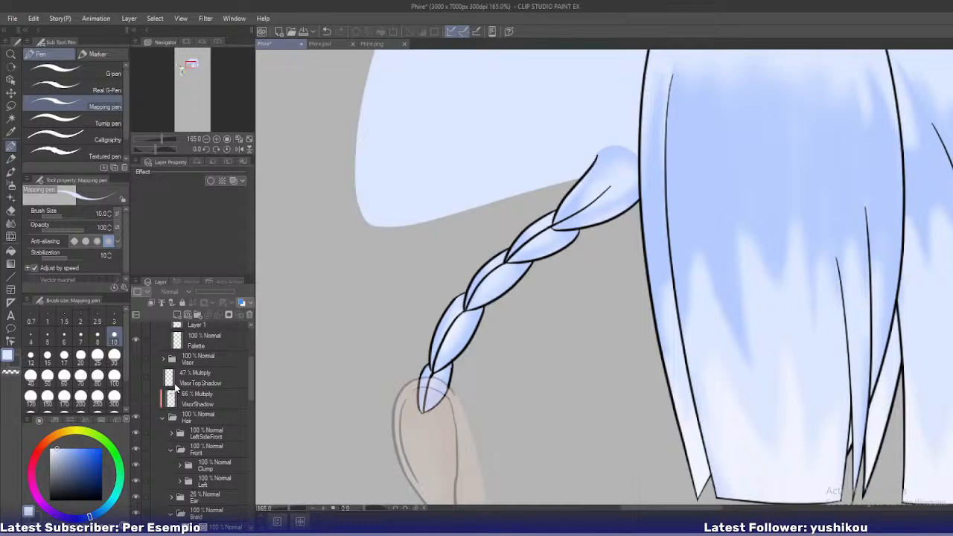
Rename the front braid's line layer outside the Backup folder as BraidInner
{"action": "scroll", "coordinate": [174, 387], "scroll_direction": "down", "scroll_amount": 6}
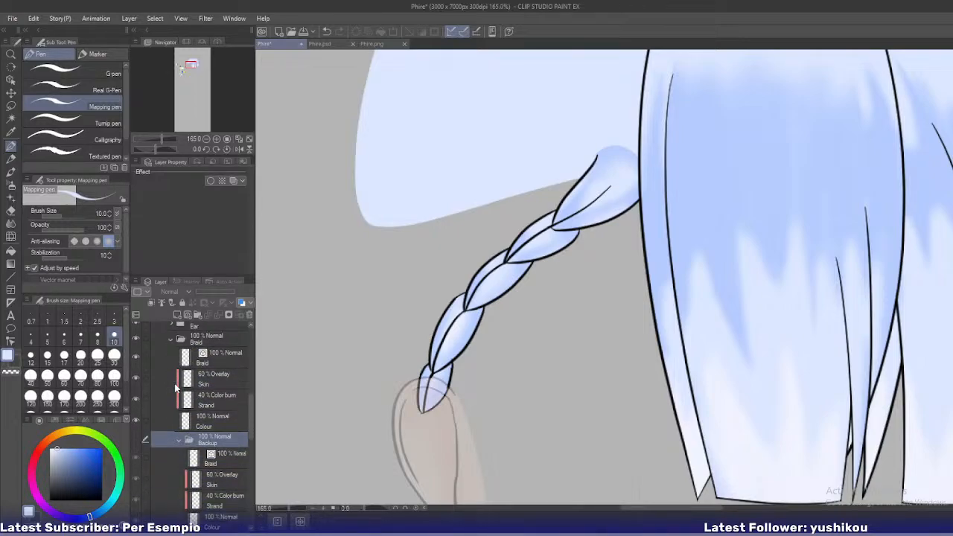
{"action": "left_click", "coordinate": [219, 356]}
{"action": "double_click", "coordinate": [219, 356]}
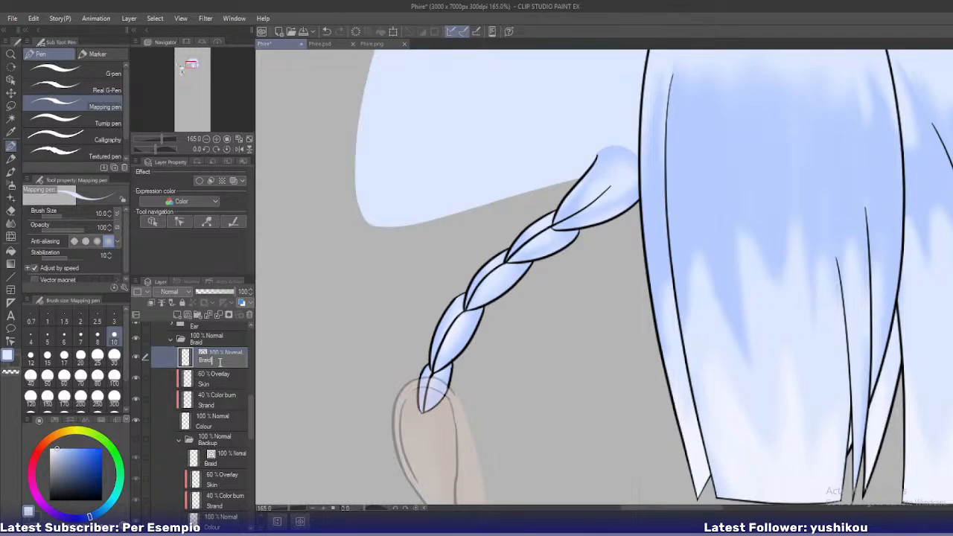
{"action": "key", "text": "Return"}
Duplicate BraidInner with its Skin, Strand and Colour layers, and rename the copied line layer BraidOuter
{"action": "left_click", "coordinate": [225, 420], "text": "shift"}
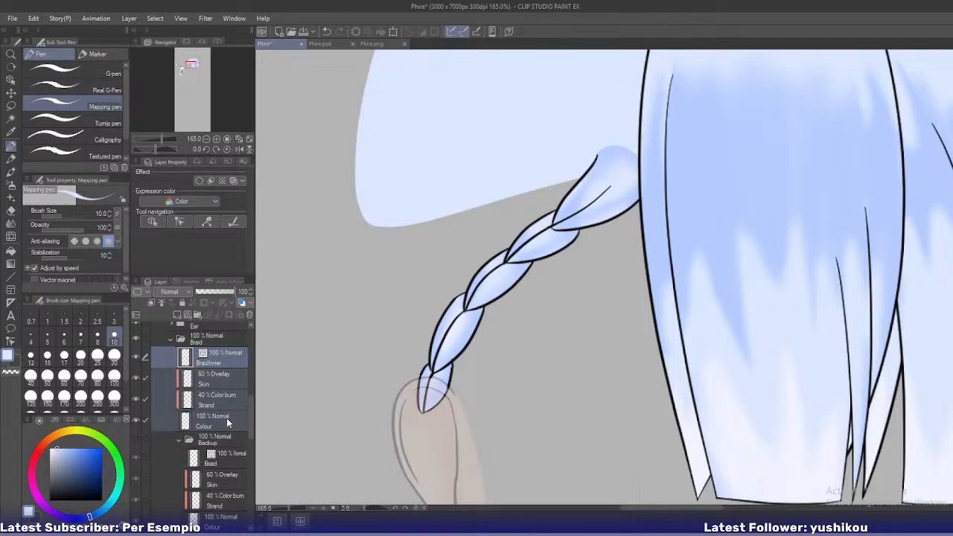
{"action": "key", "text": "ctrl+v"}
{"action": "double_click", "coordinate": [216, 445]}
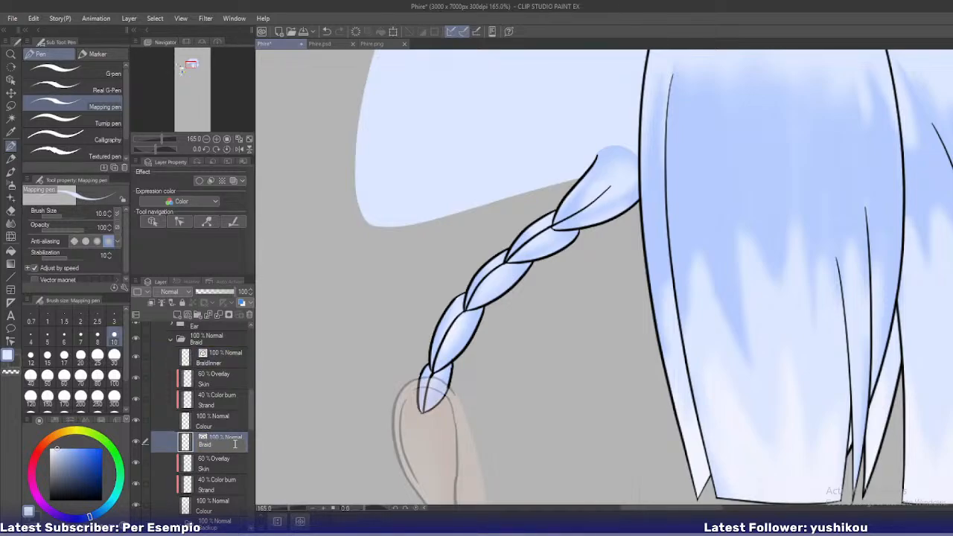
{"action": "type", "text": "BraidOuter"}
{"action": "key", "text": "Return"}
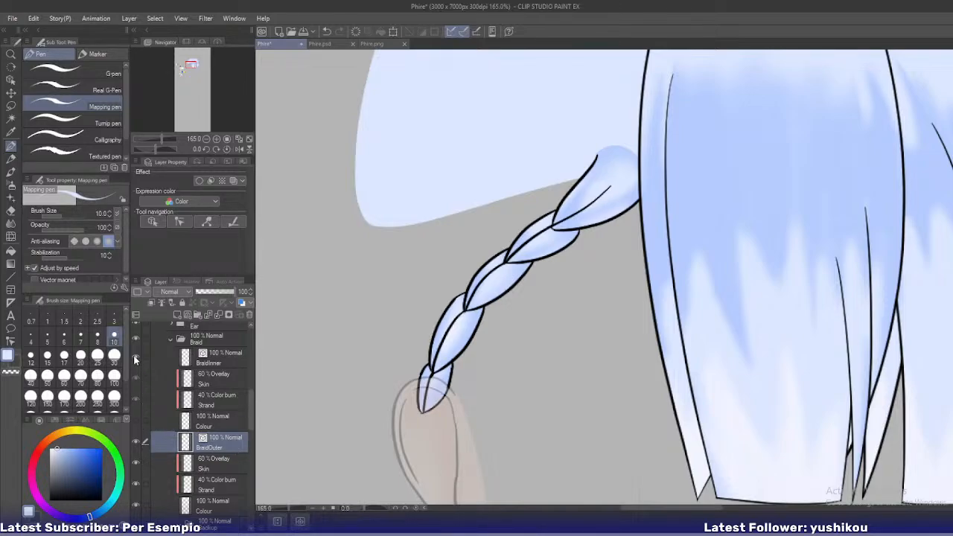
Hide the BraidInner layer set and erase the upper braid line art on BraidOuter with the Hard eraser at size 50
{"action": "scroll", "coordinate": [220, 422], "scroll_direction": "down", "scroll_amount": 2}
{"action": "key", "text": "e"}
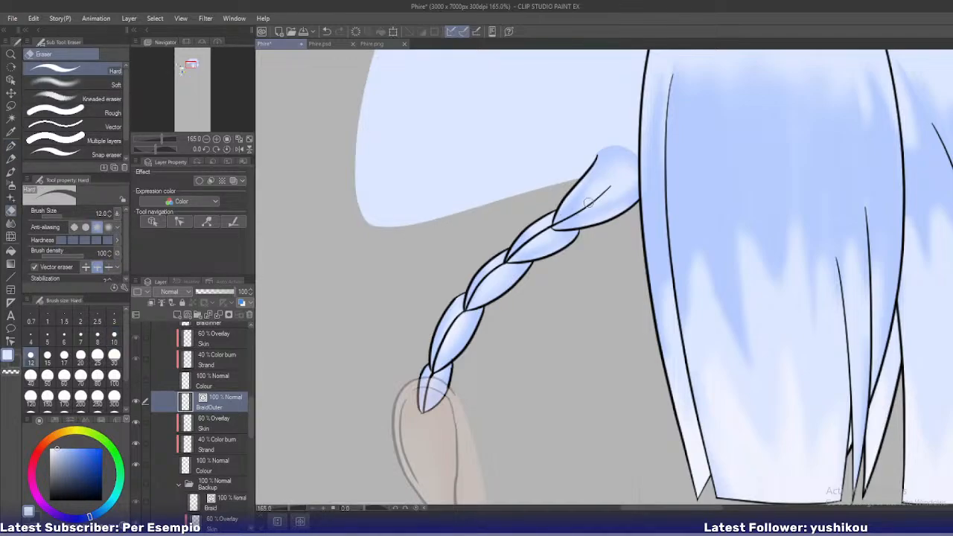
{"action": "key", "text": "]"}
{"action": "key", "text": "]"}
{"action": "key", "text": "]"}
{"action": "key", "text": "]"}
{"action": "key", "text": "]"}
{"action": "key", "text": "]"}
{"action": "key", "text": "]"}
{"action": "left_click_drag", "start_coordinate": [595, 176], "coordinate": [588, 238]}
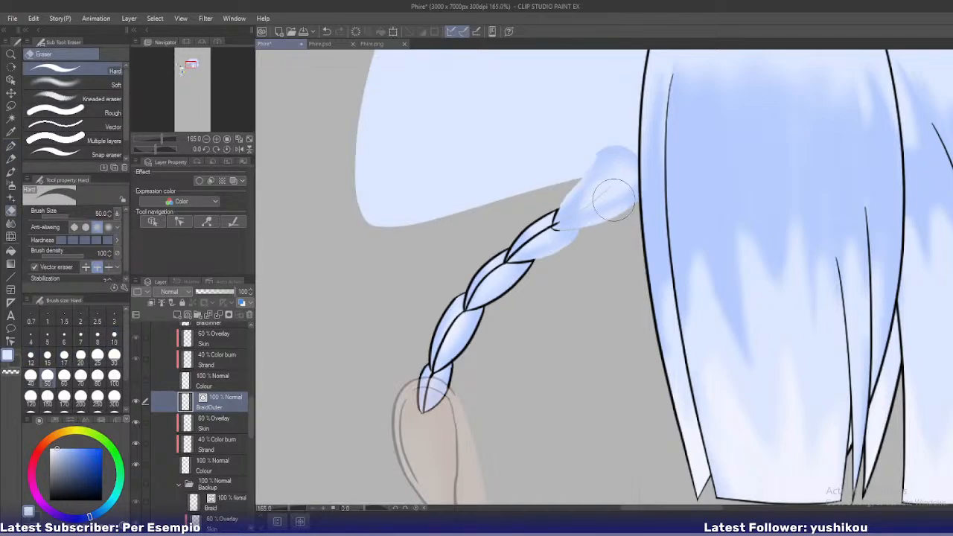
{"action": "mouse_move", "coordinate": [614, 199]}
{"action": "left_mouse_down"}
{"action": "mouse_move", "coordinate": [554, 194]}
{"action": "mouse_move", "coordinate": [553, 243]}
{"action": "mouse_move", "coordinate": [521, 233]}
{"action": "mouse_move", "coordinate": [512, 279]}
{"action": "left_mouse_up"}
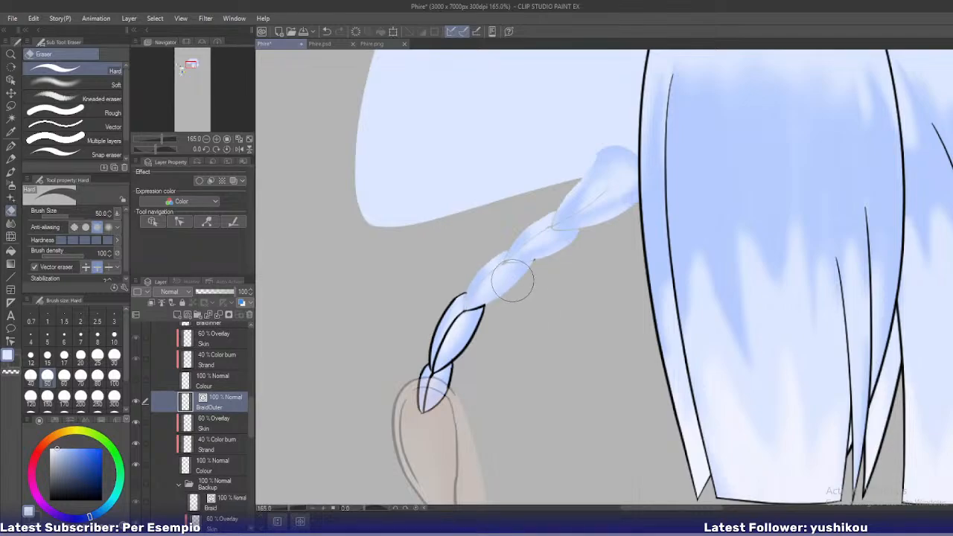
Reduce the Hard eraser to size 17 and clean up the line across the top of the remaining lower strands
{"action": "key", "text": "["}
{"action": "key", "text": "["}
{"action": "key", "text": "["}
{"action": "key", "text": "["}
{"action": "key", "text": "["}
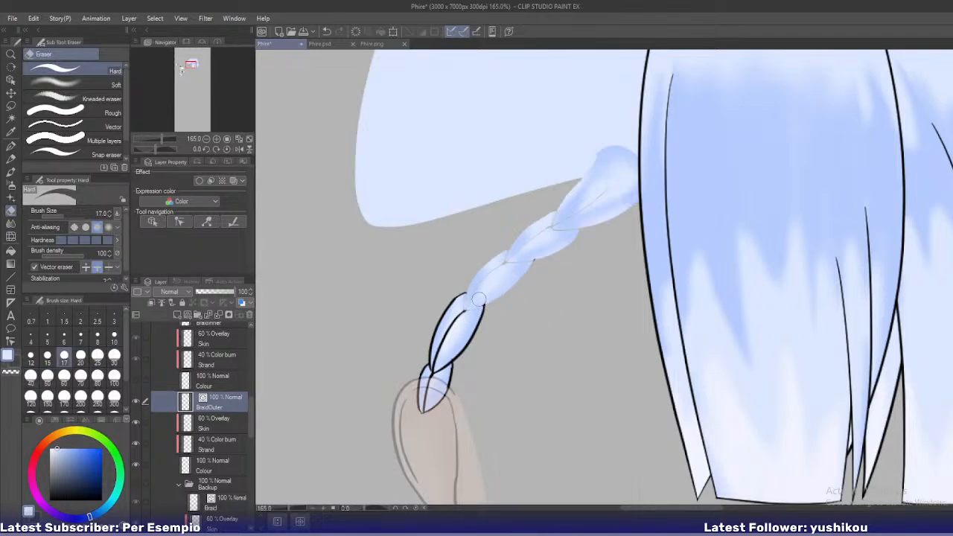
Switch to the Mapping pen with black as the drawing colour for redrawing the braid lines on BraidOuter
{"action": "scroll", "coordinate": [482, 302], "scroll_direction": "up", "scroll_amount": 1}
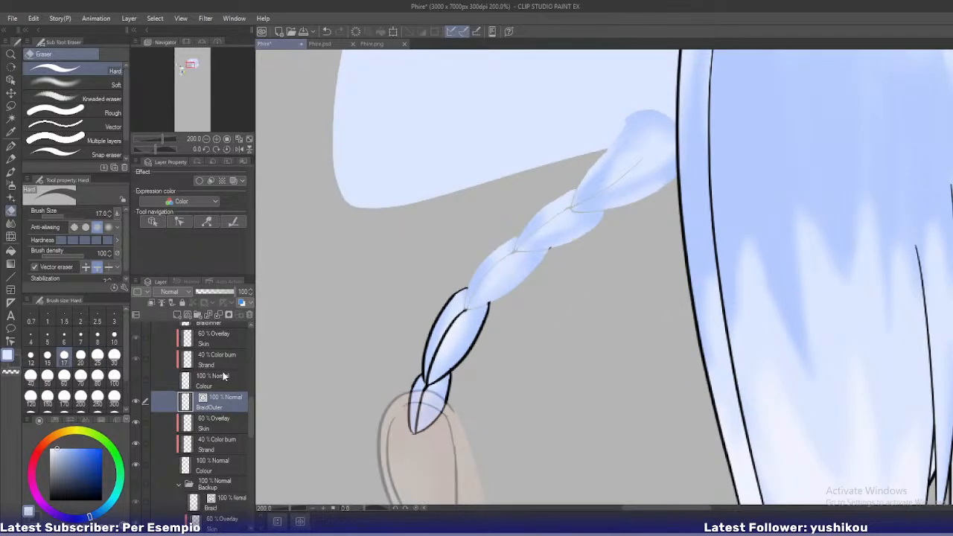
{"action": "scroll", "coordinate": [521, 281], "scroll_direction": "up", "scroll_amount": 4}
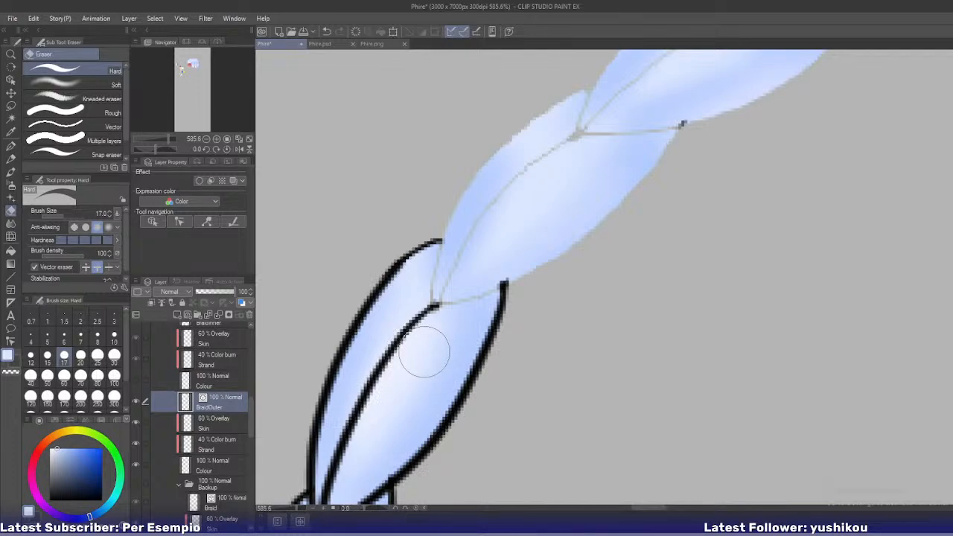
{"action": "key", "text": "x"}
{"action": "scroll", "coordinate": [485, 271], "scroll_direction": "up", "scroll_amount": 1}
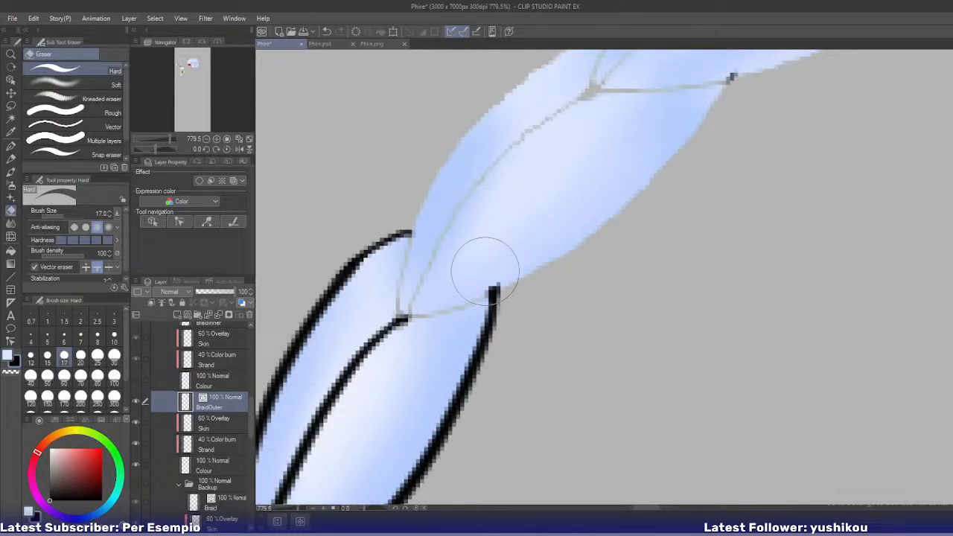
{"action": "key", "text": "p"}
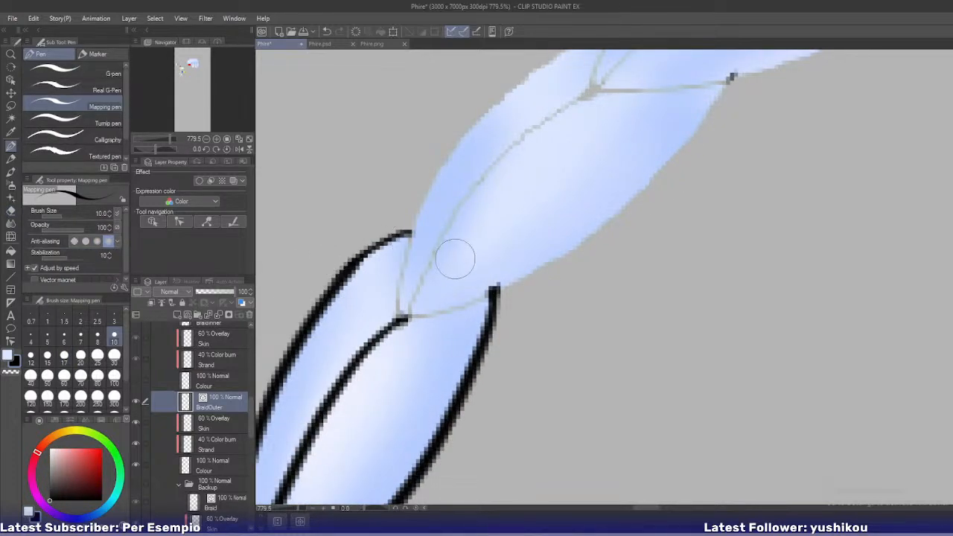
{"action": "mouse_move", "coordinate": [466, 252]}
{"action": "left_mouse_down"}
{"action": "mouse_move", "coordinate": [363, 386]}
{"action": "mouse_move", "coordinate": [445, 261]}
{"action": "mouse_move", "coordinate": [359, 392]}
{"action": "mouse_move", "coordinate": [341, 390]}
{"action": "left_mouse_up"}
{"action": "key", "text": "ctrl+z"}
{"action": "key", "text": "ctrl+z"}
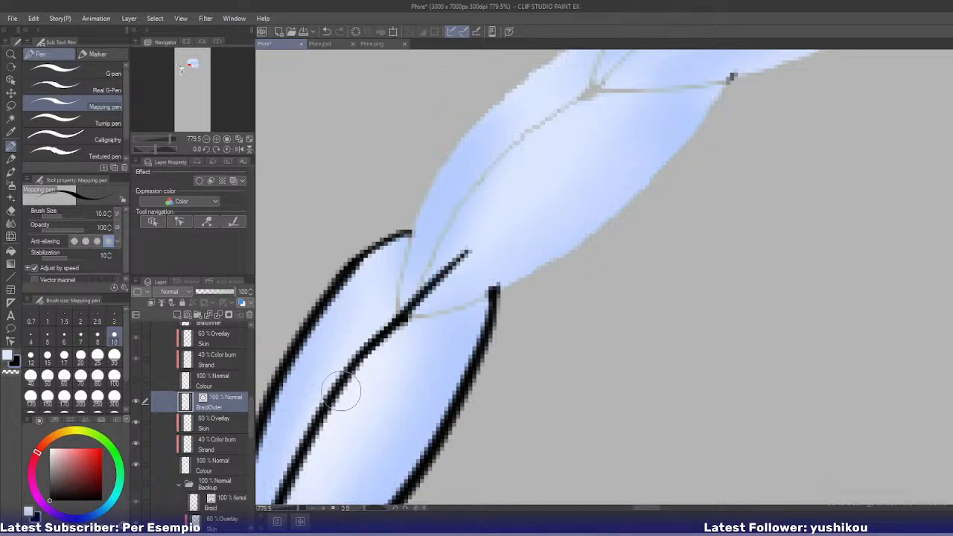
{"action": "key", "text": "ctrl+z"}
{"action": "mouse_move", "coordinate": [465, 257]}
{"action": "left_mouse_down"}
{"action": "mouse_move", "coordinate": [417, 291]}
{"action": "mouse_move", "coordinate": [356, 380]}
{"action": "left_mouse_up"}
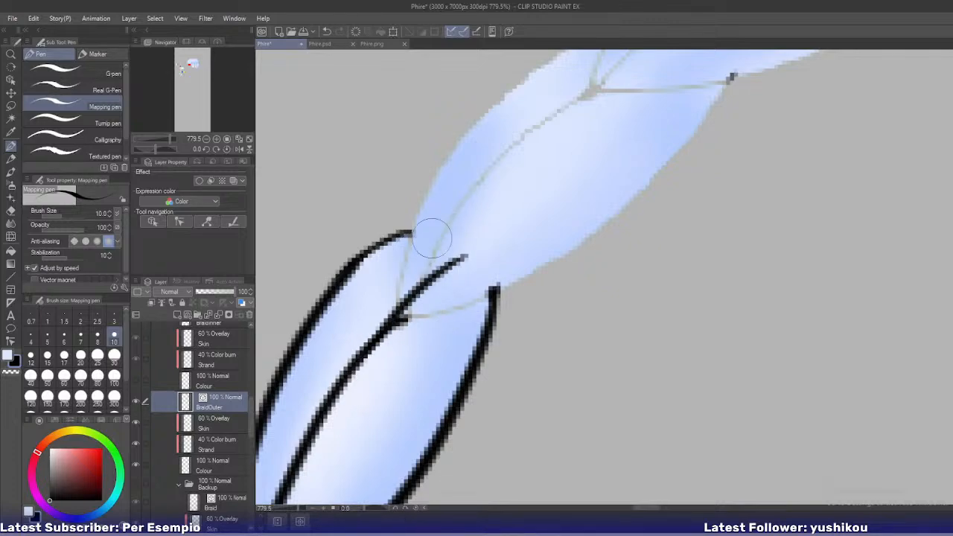
{"action": "key", "text": "ctrl+z"}
Extend the lower braid section's outline on BraidOuter over its top and down to its outer edge, closing the tip
{"action": "left_click_drag", "start_coordinate": [368, 250], "coordinate": [473, 229]}
{"action": "key", "text": "ctrl+z"}
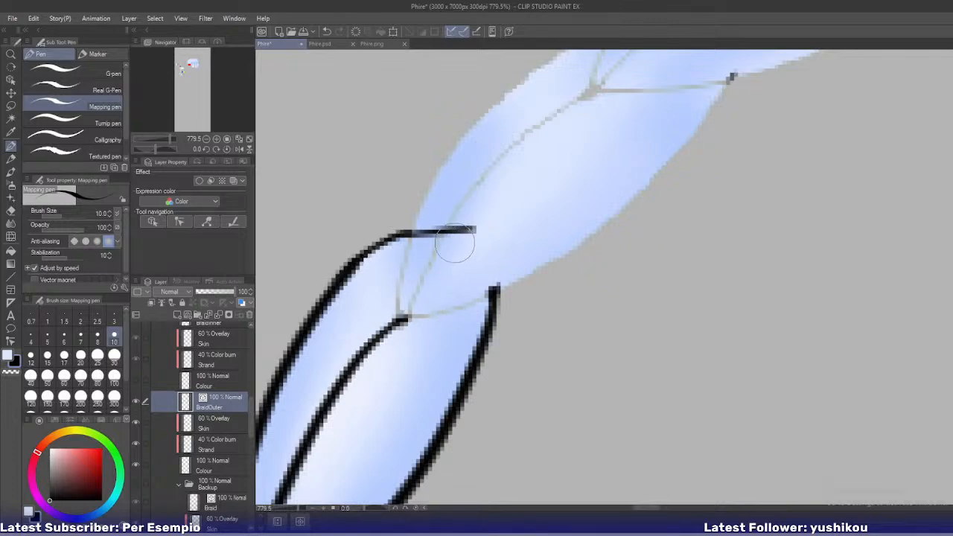
{"action": "key", "text": "ctrl+z"}
{"action": "mouse_move", "coordinate": [364, 252]}
{"action": "left_mouse_down"}
{"action": "mouse_move", "coordinate": [472, 225]}
{"action": "mouse_move", "coordinate": [501, 294]}
{"action": "left_mouse_up"}
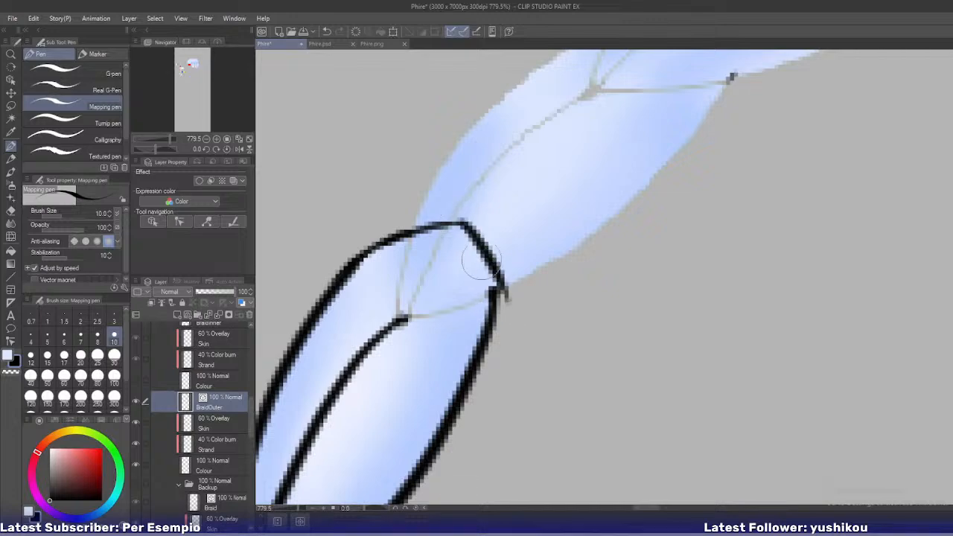
{"action": "left_click_drag", "start_coordinate": [455, 224], "coordinate": [494, 326]}
{"action": "key", "text": "ctrl+z"}
{"action": "key", "text": "ctrl+z"}
{"action": "left_click_drag", "start_coordinate": [459, 224], "coordinate": [492, 320]}
{"action": "key", "text": "ctrl+z"}
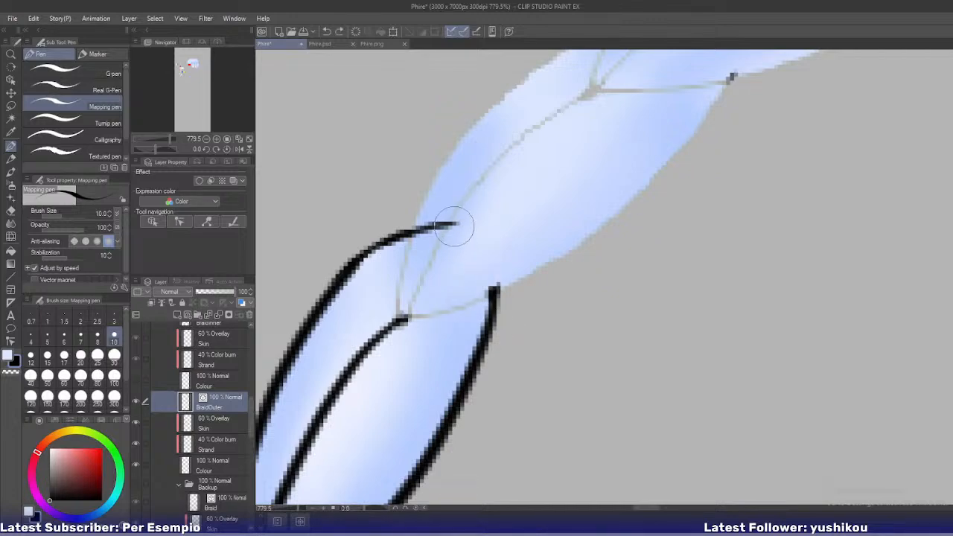
{"action": "mouse_move", "coordinate": [454, 225]}
{"action": "left_mouse_down"}
{"action": "mouse_move", "coordinate": [474, 239]}
{"action": "mouse_move", "coordinate": [485, 324]}
{"action": "left_mouse_up"}
Draw the upper part of the centre line from the section's new tip and erase the old centre line
{"action": "left_click_drag", "start_coordinate": [469, 225], "coordinate": [356, 376]}
{"action": "key", "text": "ctrl+z"}
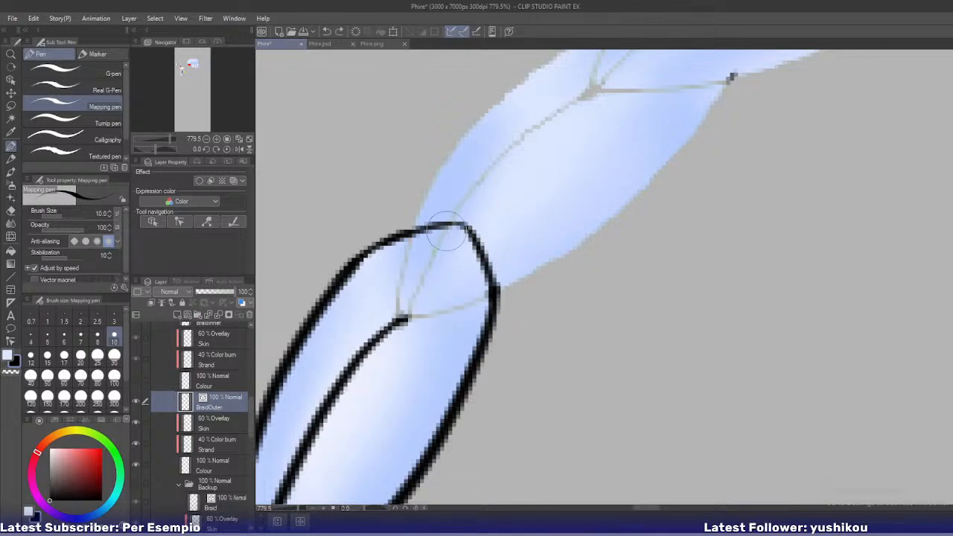
{"action": "left_click_drag", "start_coordinate": [461, 227], "coordinate": [343, 379]}
{"action": "key", "text": "e"}
{"action": "left_click_drag", "start_coordinate": [417, 305], "coordinate": [387, 373]}
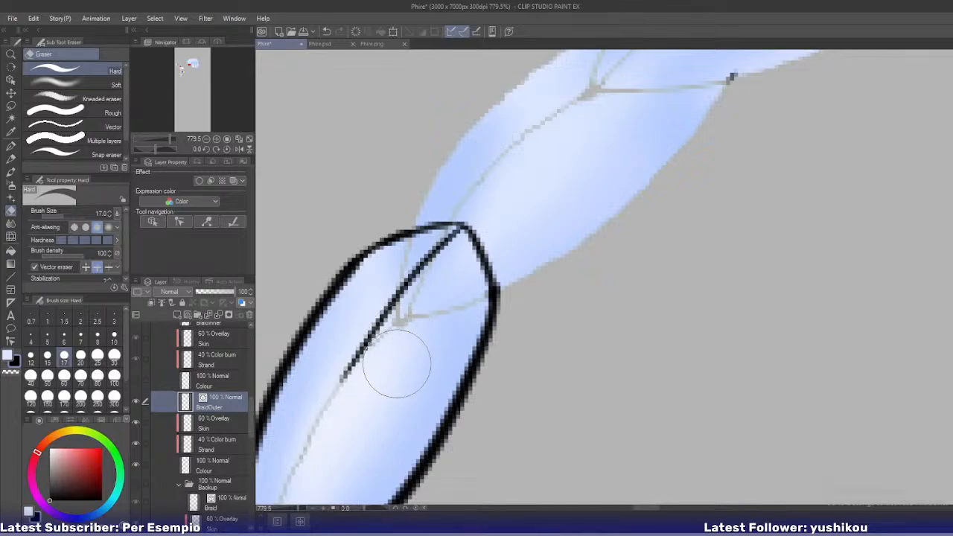
Continue the centre line down to the base of the section with the Mapping pen and trim its overshooting end
{"action": "scroll", "coordinate": [404, 334], "scroll_direction": "down", "scroll_amount": 5}
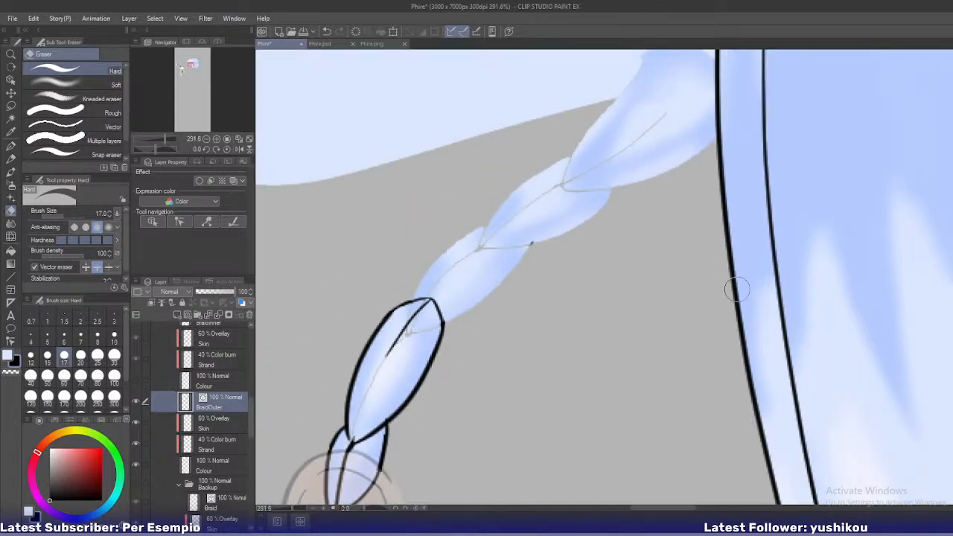
{"action": "left_click_drag", "start_coordinate": [952, 148], "coordinate": [952, 156]}
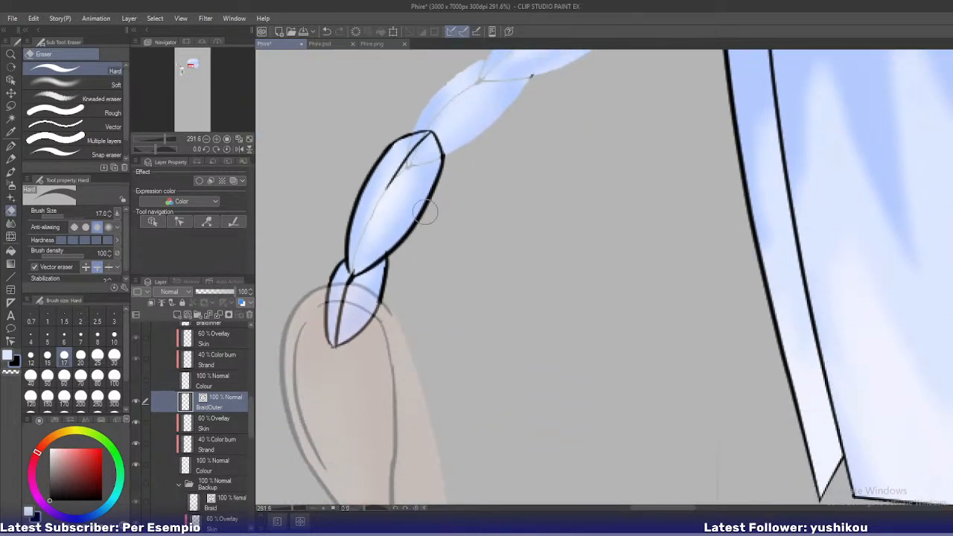
{"action": "scroll", "coordinate": [425, 212], "scroll_direction": "up", "scroll_amount": 2}
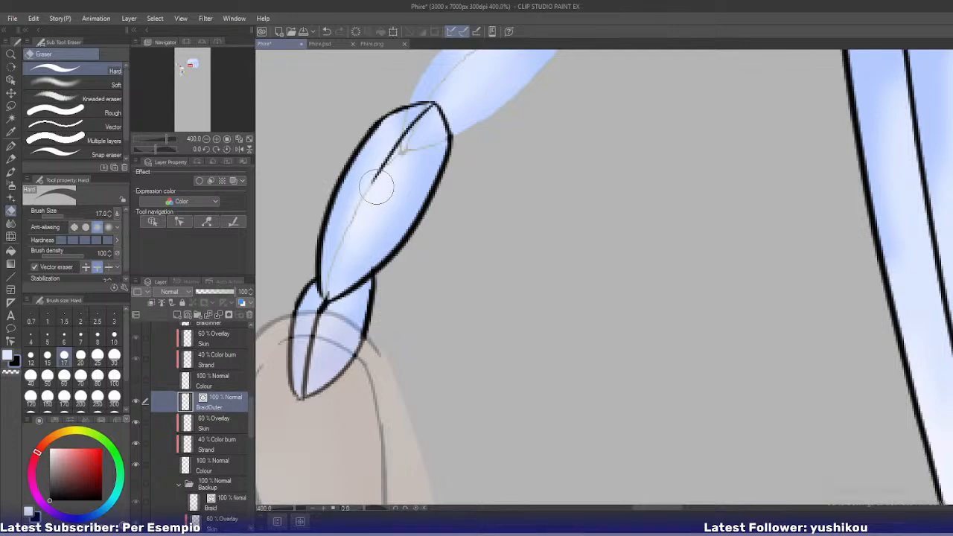
{"action": "key", "text": "p"}
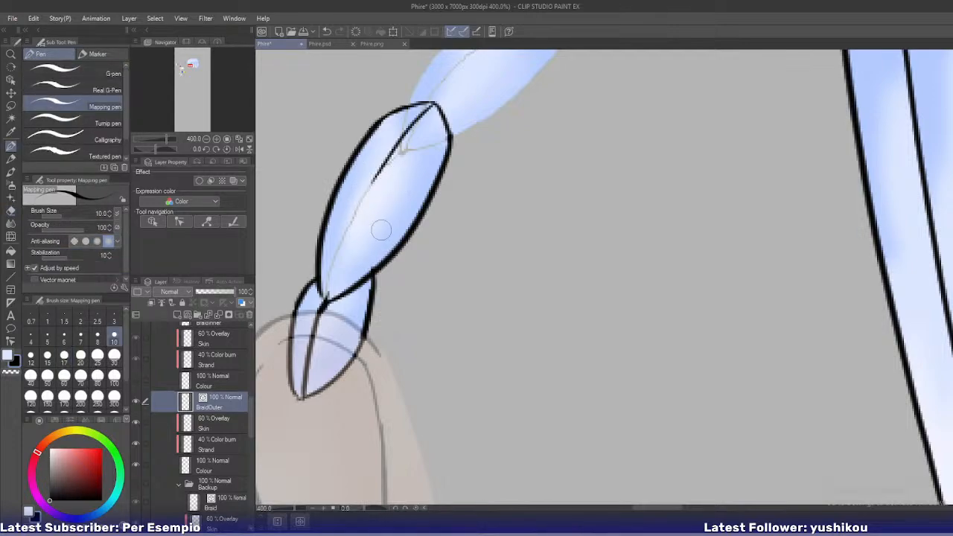
{"action": "left_click_drag", "start_coordinate": [378, 168], "coordinate": [335, 278]}
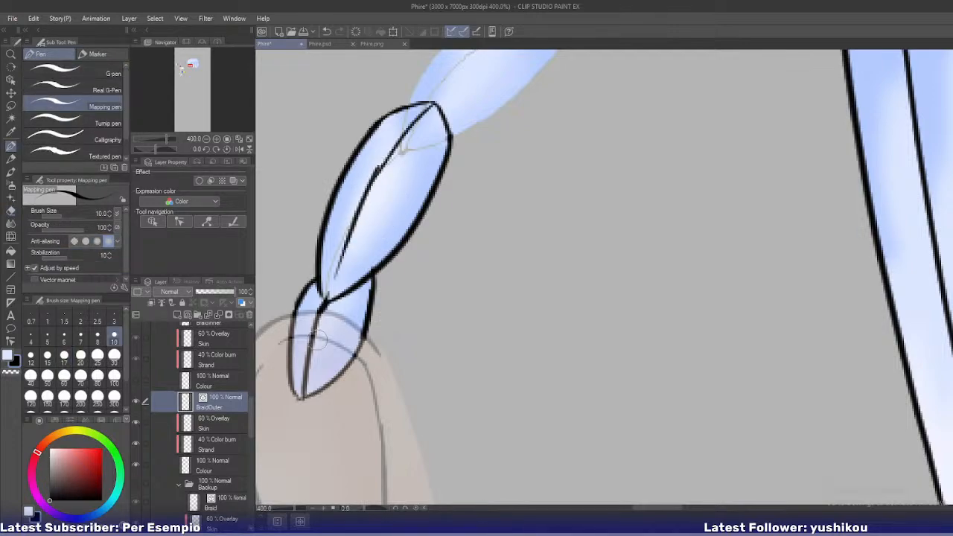
{"action": "key", "text": "ctrl+z"}
{"action": "mouse_move", "coordinate": [377, 173]}
{"action": "left_mouse_down"}
{"action": "mouse_move", "coordinate": [340, 238]}
{"action": "mouse_move", "coordinate": [319, 306]}
{"action": "left_mouse_up"}
{"action": "key", "text": "ctrl+z"}
{"action": "left_click_drag", "start_coordinate": [378, 168], "coordinate": [325, 295]}
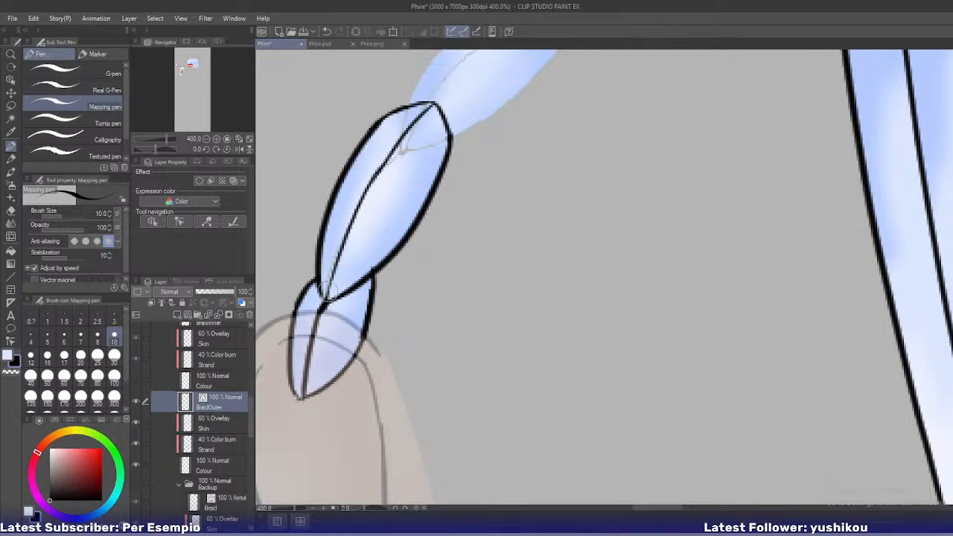
{"action": "key", "text": "e"}
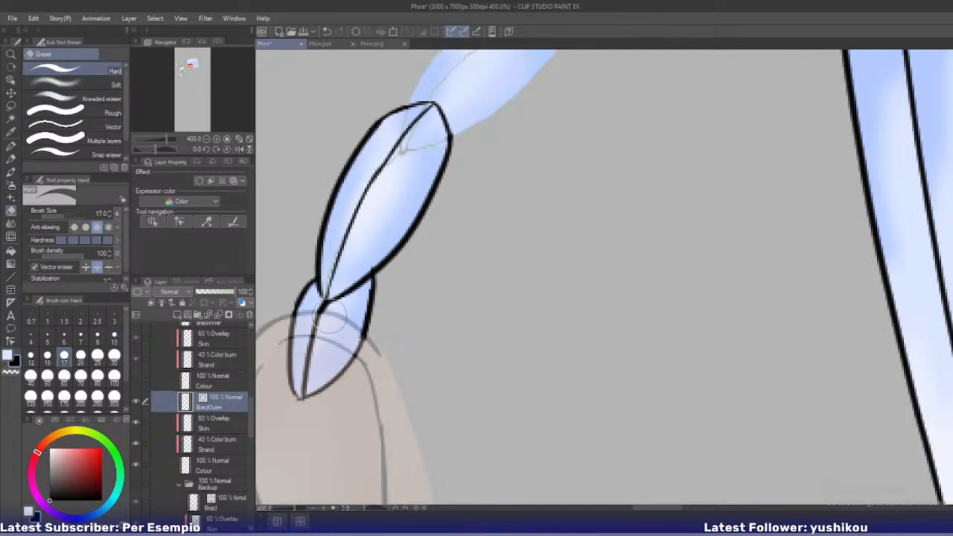
{"action": "left_click", "coordinate": [329, 317]}
Lasso the upper braid above the redrawn section and delete it from the outer Colour, Strand and Skin layers
{"action": "scroll", "coordinate": [410, 276], "scroll_direction": "down", "scroll_amount": 3}
{"action": "left_click", "coordinate": [223, 461]}
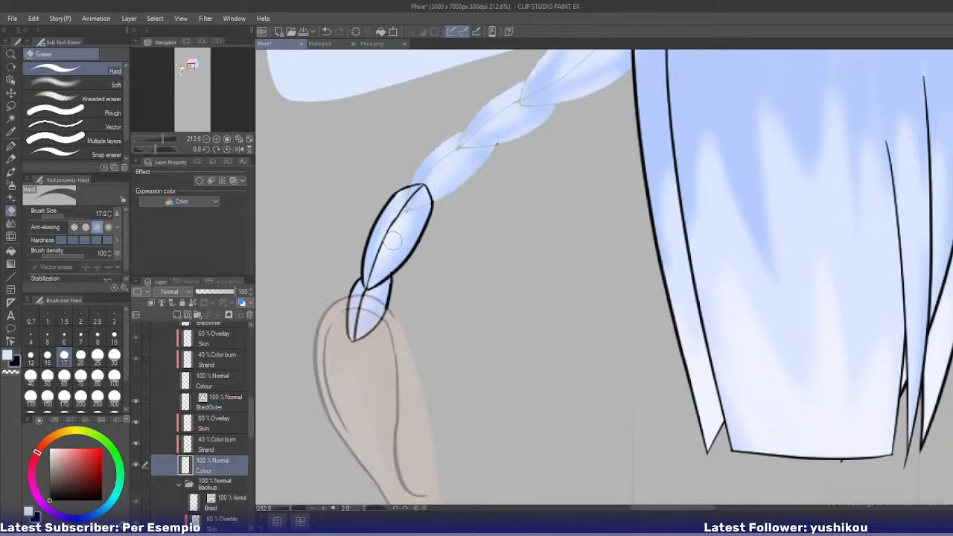
{"action": "left_click_drag", "start_coordinate": [191, 66], "coordinate": [191, 64]}
{"action": "key", "text": "m"}
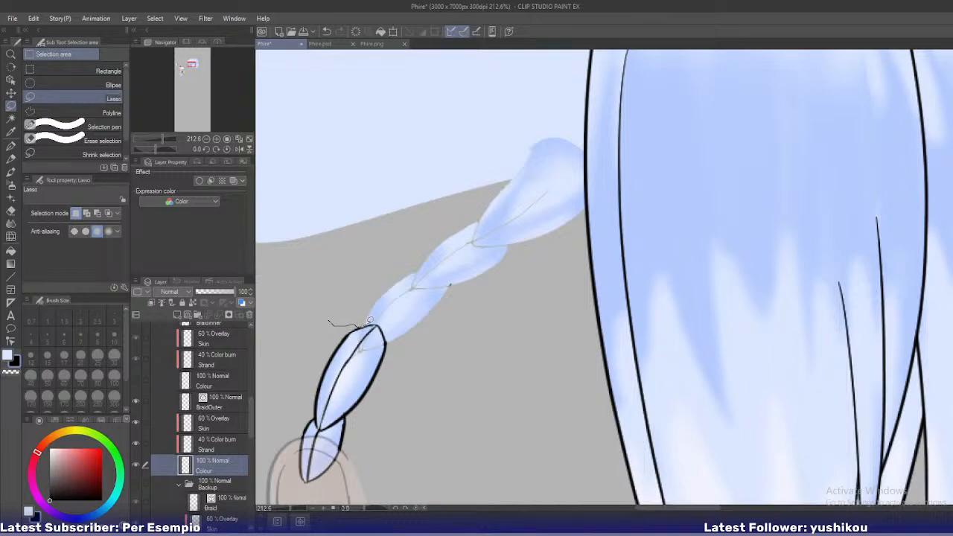
{"action": "mouse_move", "coordinate": [384, 332]}
{"action": "left_mouse_down"}
{"action": "mouse_move", "coordinate": [536, 297]}
{"action": "mouse_move", "coordinate": [638, 195]}
{"action": "mouse_move", "coordinate": [587, 88]}
{"action": "mouse_move", "coordinate": [344, 219]}
{"action": "left_mouse_up"}
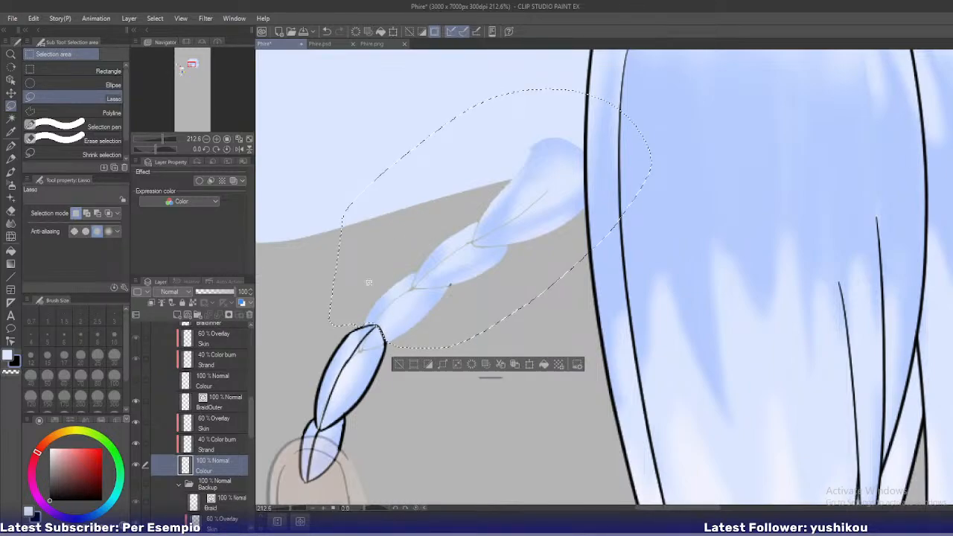
{"action": "left_click", "coordinate": [215, 425], "text": "shift"}
{"action": "key", "text": "Delete"}
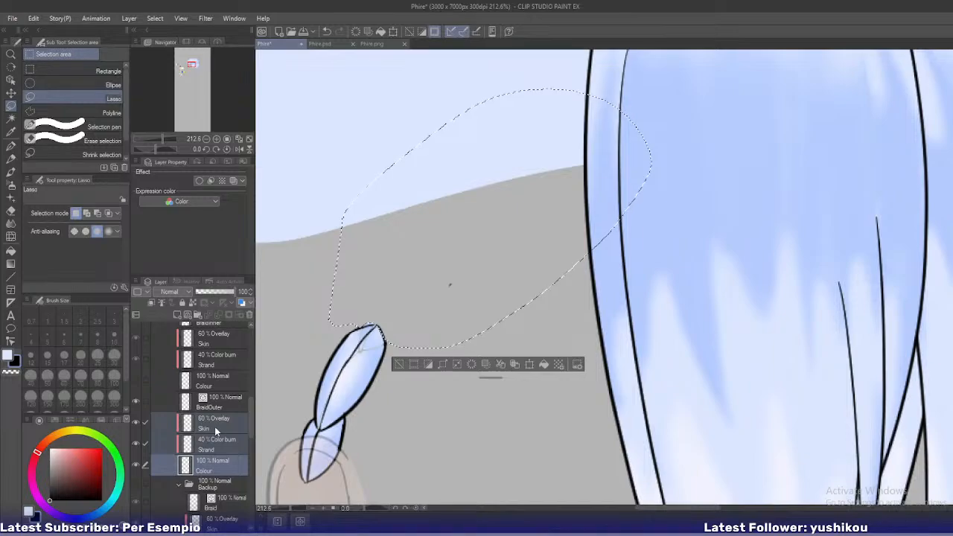
{"action": "left_click", "coordinate": [399, 365]}
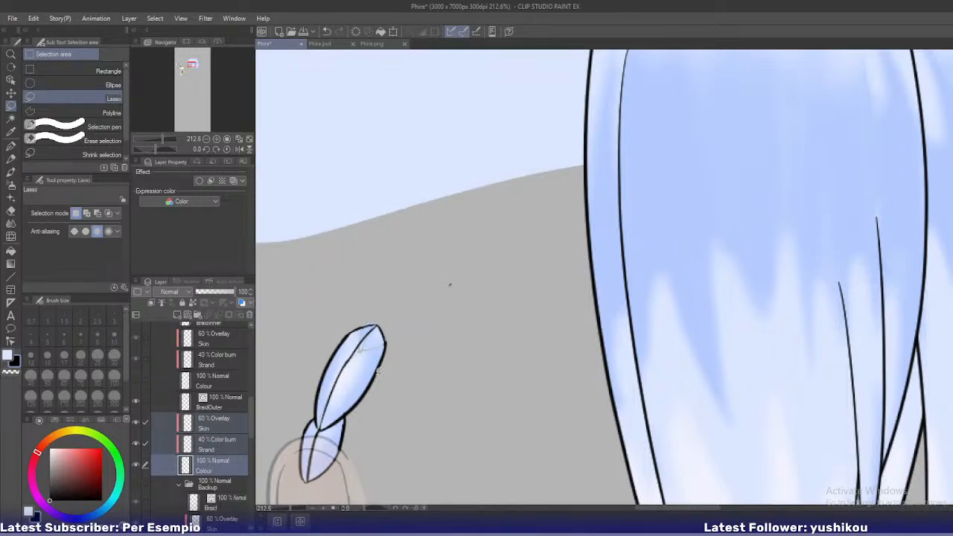
Lasso the colour spilling past the redrawn tip and delete it from the outer Colour, Strand and Skin layers
{"action": "scroll", "coordinate": [405, 361], "scroll_direction": "up", "scroll_amount": 6}
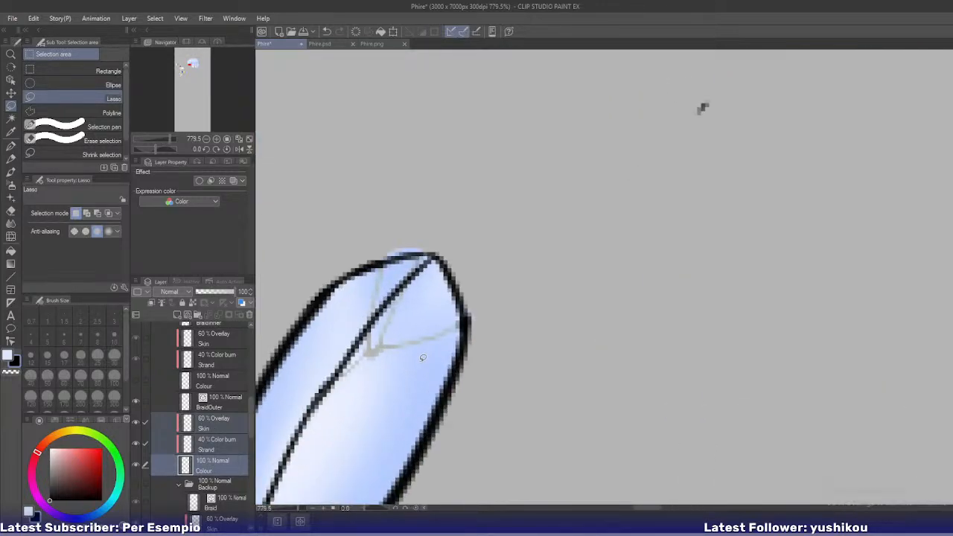
{"action": "left_click_drag", "start_coordinate": [362, 232], "coordinate": [359, 262]}
{"action": "left_click_drag", "start_coordinate": [447, 265], "coordinate": [458, 288]}
{"action": "left_click_drag", "start_coordinate": [527, 282], "coordinate": [298, 191]}
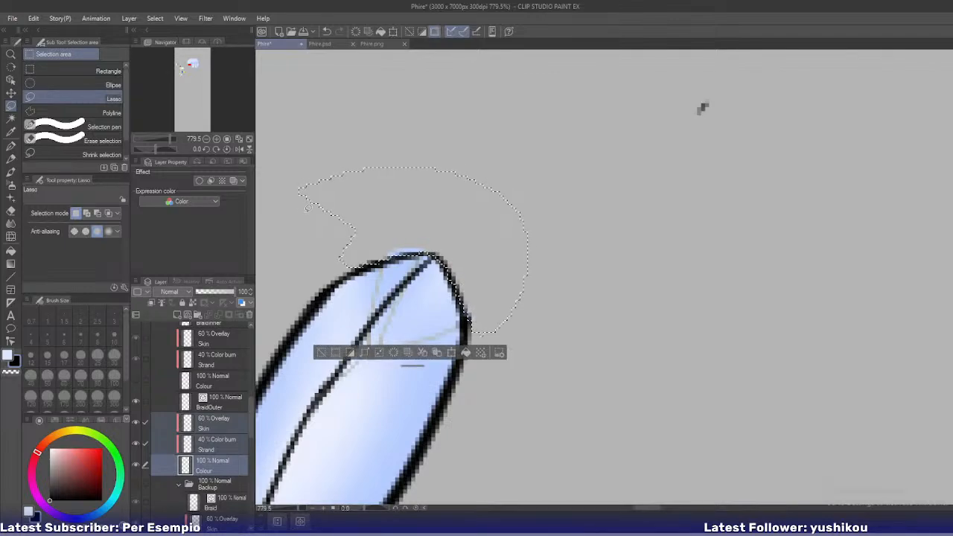
Clear the selection and erase the stray line mark left above the section on BraidOuter
{"action": "left_click", "coordinate": [219, 402]}
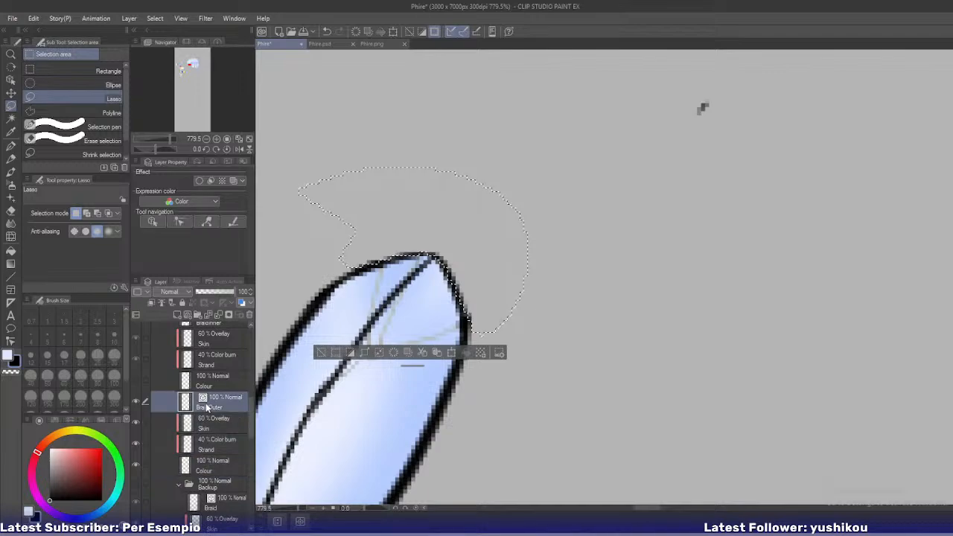
{"action": "left_click", "coordinate": [320, 356]}
{"action": "scroll", "coordinate": [666, 171], "scroll_direction": "down", "scroll_amount": 5}
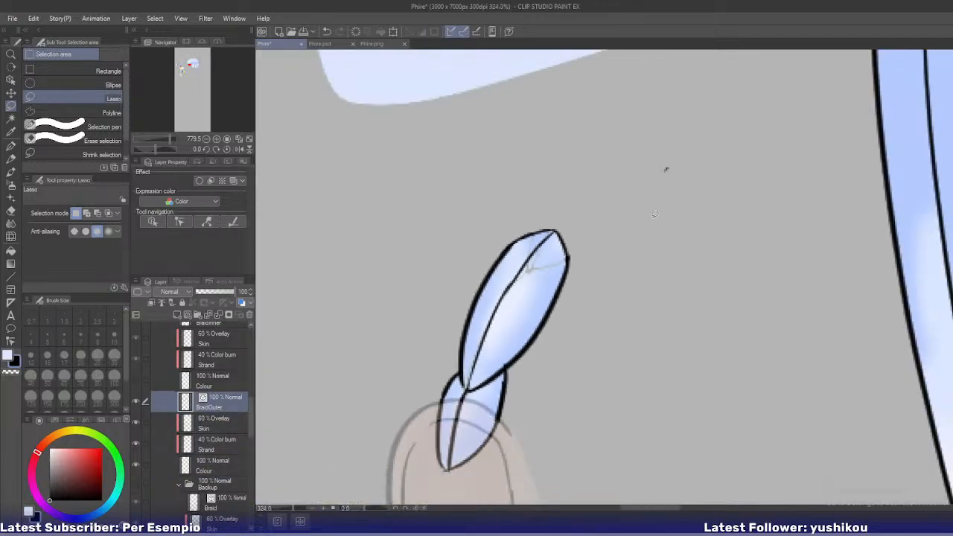
{"action": "key", "text": "e"}
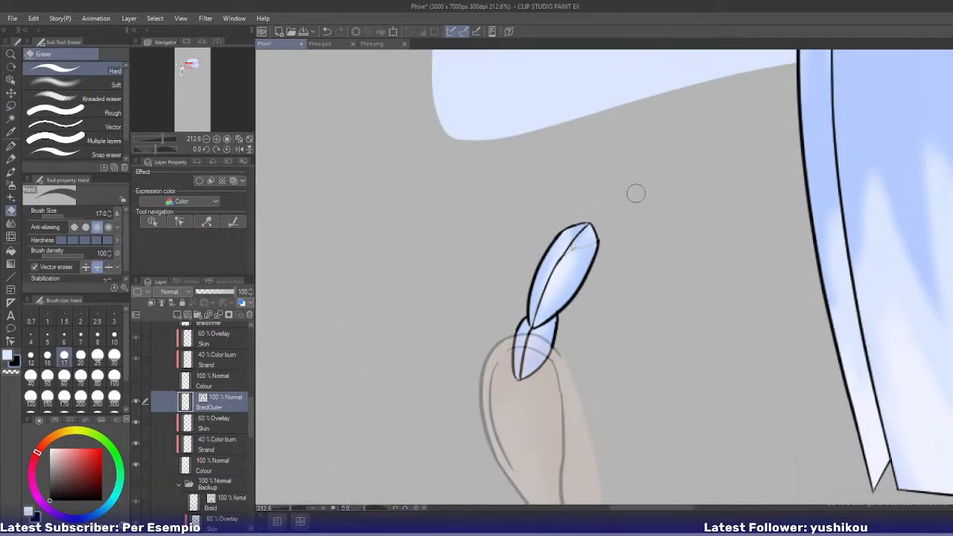
Paint over the old faint lines near the tip on the outer Colour layer with the sampled light blue, using the Mapping pen
{"action": "scroll", "coordinate": [608, 191], "scroll_direction": "up", "scroll_amount": 3}
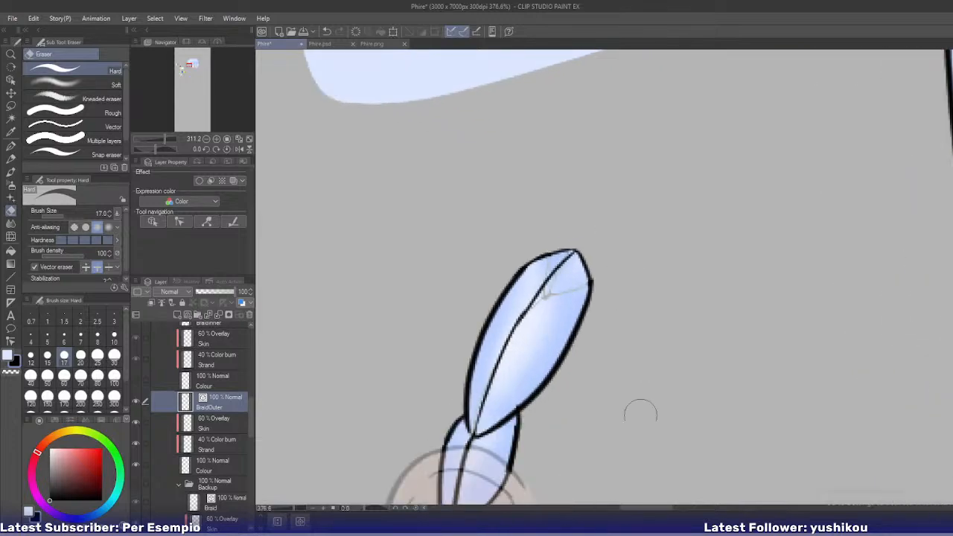
{"action": "left_click", "coordinate": [382, 414], "text": "ctrl"}
{"action": "left_click", "coordinate": [503, 416], "text": "alt"}
{"action": "scroll", "coordinate": [573, 365], "scroll_direction": "up", "scroll_amount": 1}
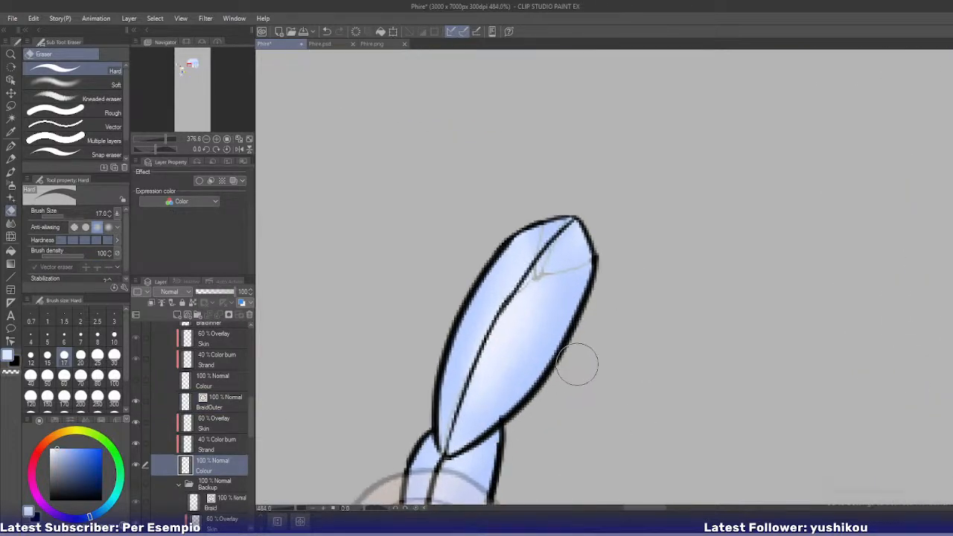
{"action": "key", "text": "p"}
{"action": "mouse_move", "coordinate": [561, 263]}
{"action": "left_mouse_down"}
{"action": "mouse_move", "coordinate": [526, 282]}
{"action": "mouse_move", "coordinate": [543, 236]}
{"action": "left_mouse_up"}
{"action": "mouse_move", "coordinate": [563, 270]}
{"action": "left_mouse_down"}
{"action": "mouse_move", "coordinate": [574, 255]}
{"action": "mouse_move", "coordinate": [579, 268]}
{"action": "mouse_move", "coordinate": [553, 246]}
{"action": "mouse_move", "coordinate": [525, 260]}
{"action": "mouse_move", "coordinate": [573, 287]}
{"action": "left_mouse_up"}
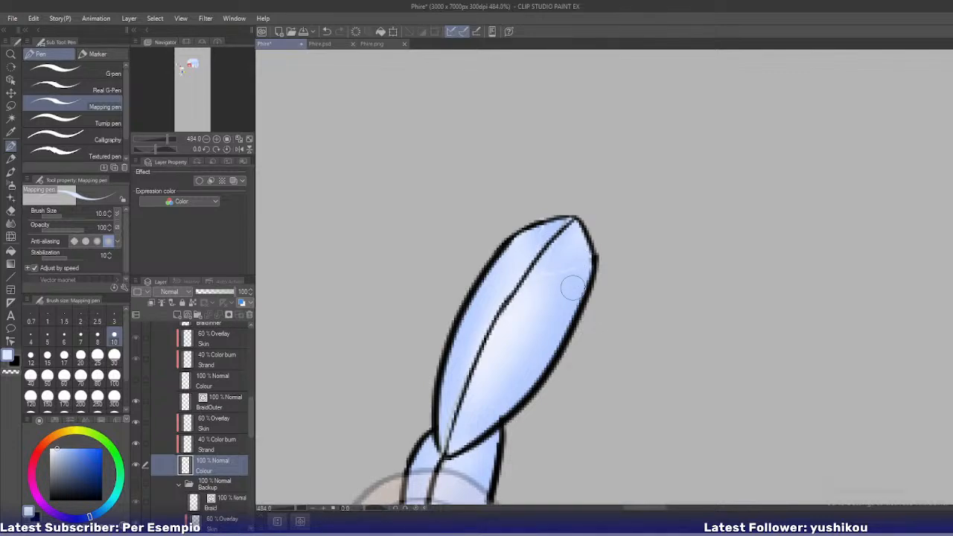
Sample the shading on the outer Strand layer and blend over the light streaks near the tip with the Soft airbrush at size 10
{"action": "key", "text": "x"}
{"action": "left_click", "coordinate": [217, 441]}
{"action": "key", "text": "i"}
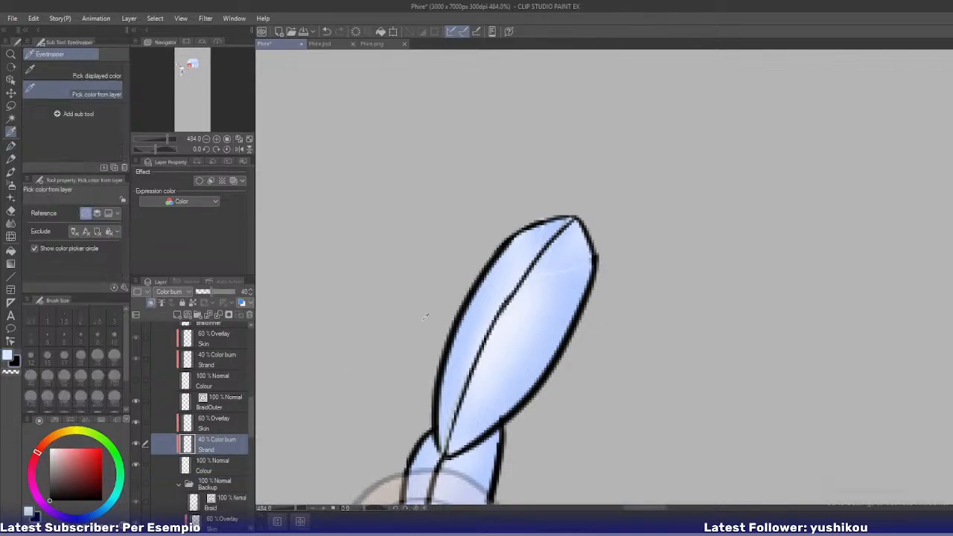
{"action": "scroll", "coordinate": [595, 314], "scroll_direction": "up", "scroll_amount": 3}
{"action": "scroll", "coordinate": [581, 305], "scroll_direction": "up", "scroll_amount": 1}
{"action": "left_click", "coordinate": [567, 278]}
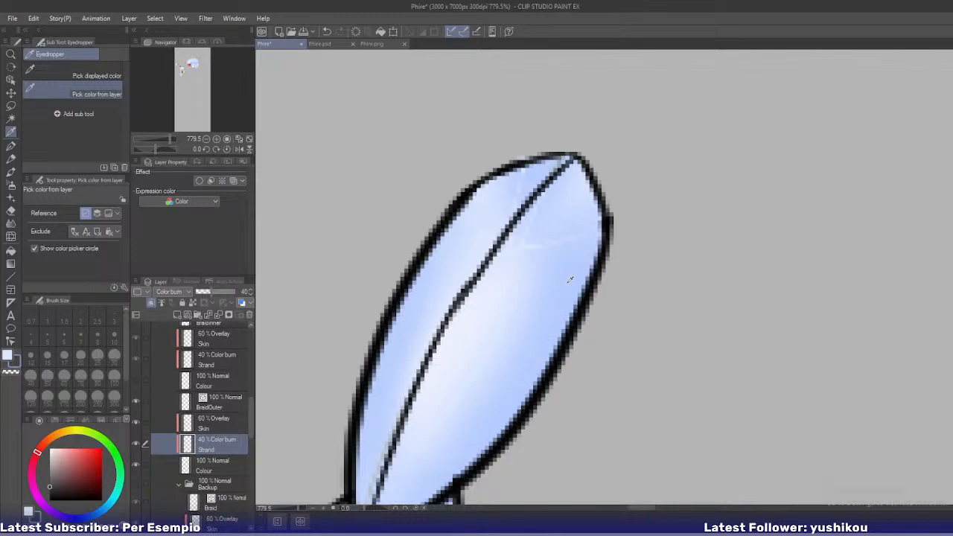
{"action": "key", "text": "b"}
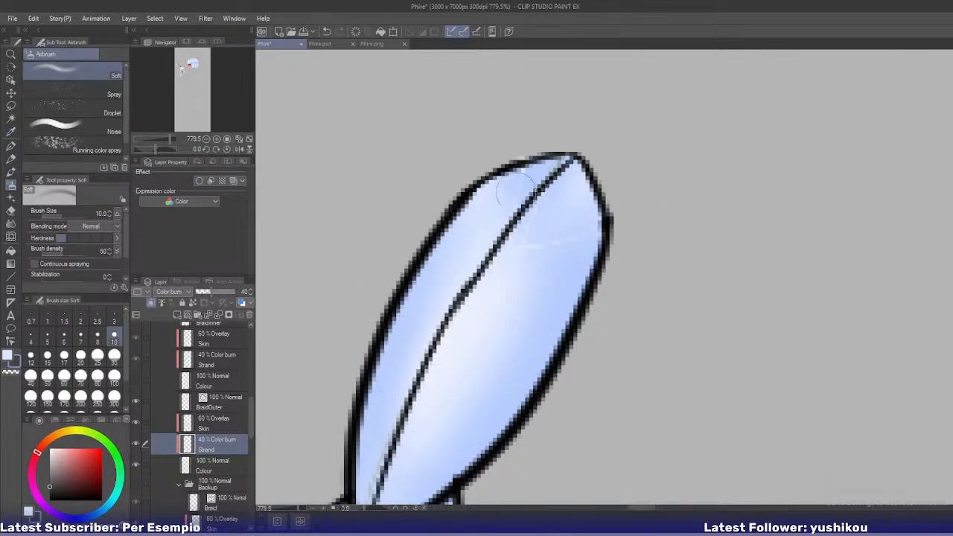
{"action": "mouse_move", "coordinate": [519, 231]}
{"action": "left_mouse_down"}
{"action": "mouse_move", "coordinate": [564, 245]}
{"action": "mouse_move", "coordinate": [575, 233]}
{"action": "mouse_move", "coordinate": [540, 237]}
{"action": "left_mouse_up"}
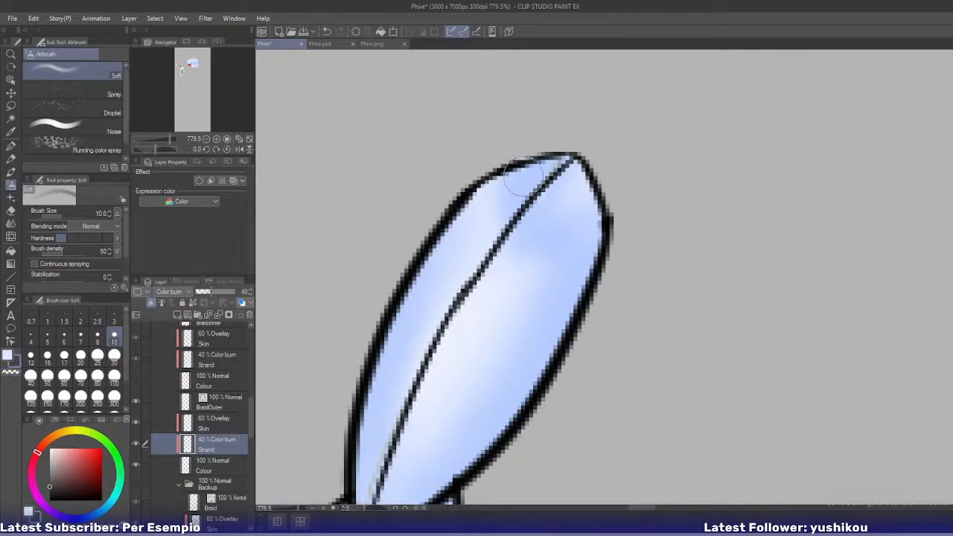
Hide the BraidOuter line and Colour layers and show the BraidInner line and Colour layers instead
{"action": "scroll", "coordinate": [595, 265], "scroll_direction": "down", "scroll_amount": 2}
{"action": "scroll", "coordinate": [593, 269], "scroll_direction": "down", "scroll_amount": 2}
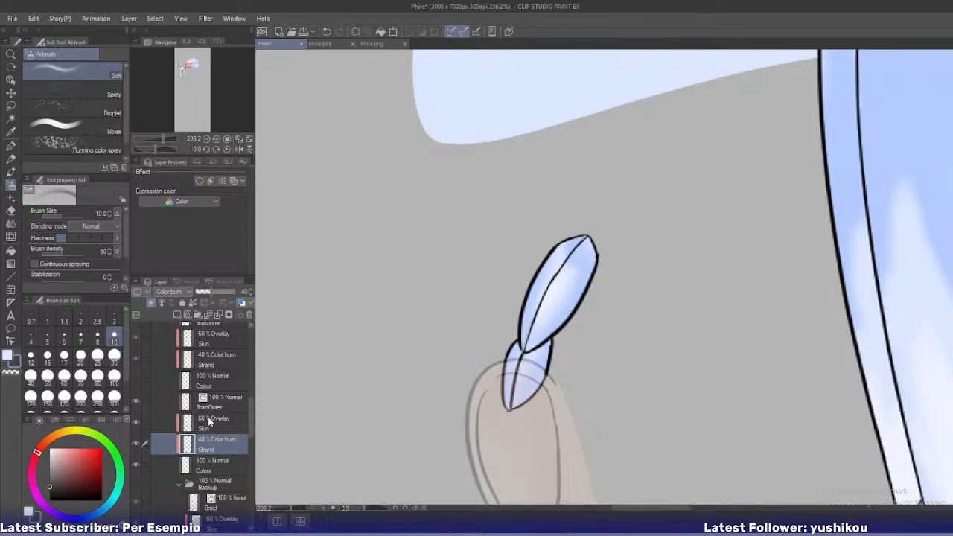
{"action": "scroll", "coordinate": [208, 419], "scroll_direction": "up", "scroll_amount": 1}
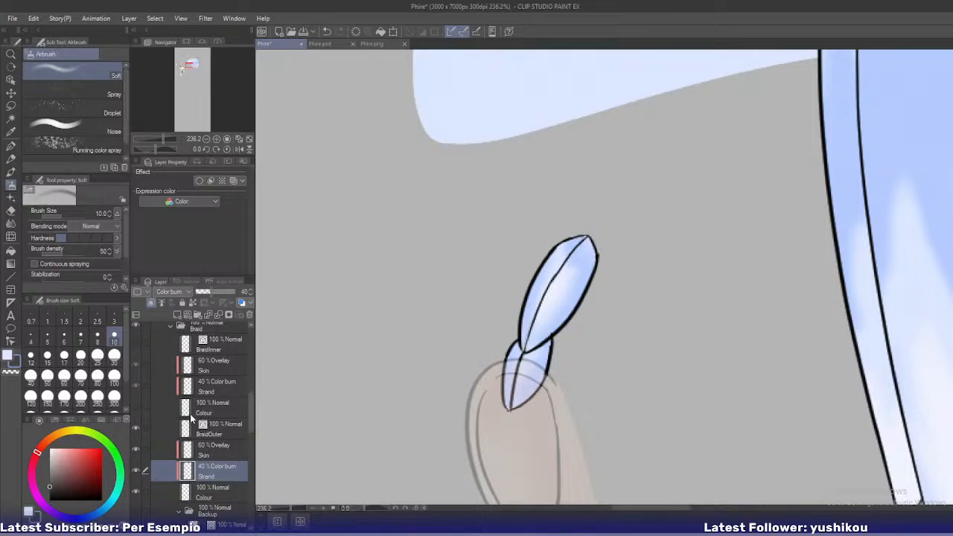
{"action": "left_click", "coordinate": [136, 428]}
{"action": "left_click", "coordinate": [134, 492]}
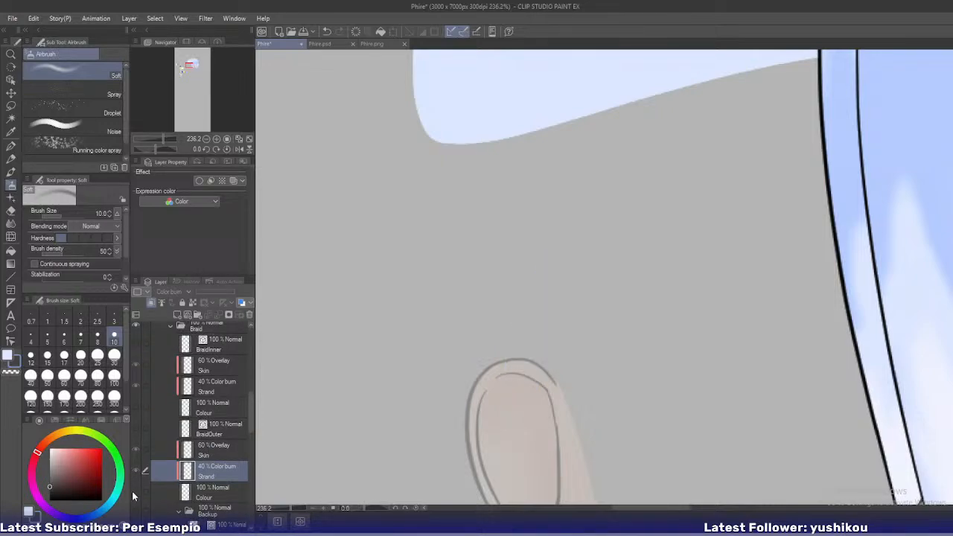
{"action": "left_click", "coordinate": [136, 407]}
{"action": "left_click", "coordinate": [137, 343]}
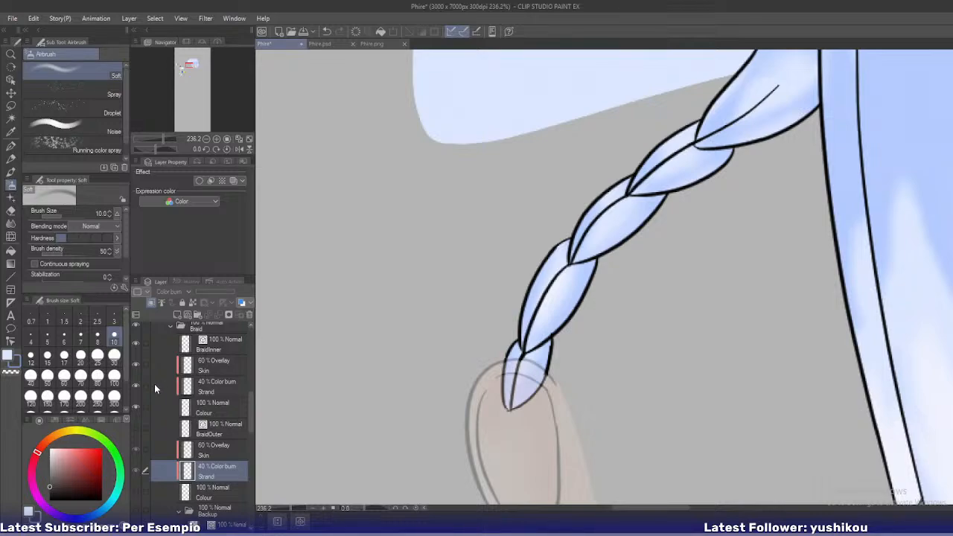
Erase the line art of the two lowest braid sections on BraidInner with the Hard eraser at size 17
{"action": "left_click", "coordinate": [212, 347]}
{"action": "key", "text": "e"}
{"action": "mouse_move", "coordinate": [540, 250]}
{"action": "left_mouse_down"}
{"action": "mouse_move", "coordinate": [505, 320]}
{"action": "mouse_move", "coordinate": [541, 347]}
{"action": "mouse_move", "coordinate": [553, 325]}
{"action": "mouse_move", "coordinate": [561, 358]}
{"action": "mouse_move", "coordinate": [541, 373]}
{"action": "mouse_move", "coordinate": [545, 246]}
{"action": "mouse_move", "coordinate": [558, 232]}
{"action": "mouse_move", "coordinate": [529, 326]}
{"action": "mouse_move", "coordinate": [516, 326]}
{"action": "mouse_move", "coordinate": [525, 406]}
{"action": "mouse_move", "coordinate": [556, 355]}
{"action": "mouse_move", "coordinate": [563, 373]}
{"action": "mouse_move", "coordinate": [530, 423]}
{"action": "mouse_move", "coordinate": [516, 382]}
{"action": "mouse_move", "coordinate": [527, 349]}
{"action": "mouse_move", "coordinate": [603, 333]}
{"action": "mouse_move", "coordinate": [549, 279]}
{"action": "left_mouse_up"}
Erase the leftover colour past the inner braid's last section on the BraidInner Colour layer with the Hard eraser at sizes 17 and 10
{"action": "left_click", "coordinate": [214, 410]}
{"action": "scroll", "coordinate": [586, 287], "scroll_direction": "up", "scroll_amount": 4}
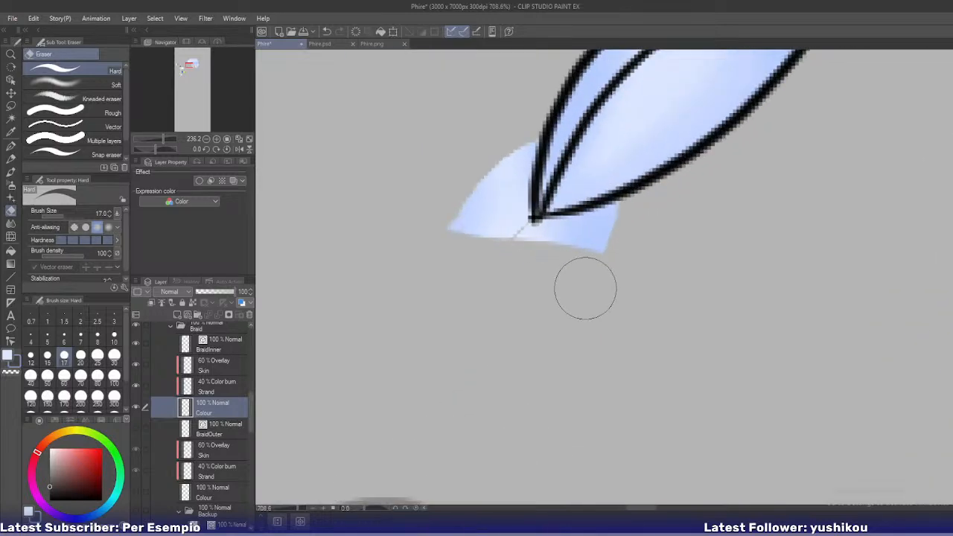
{"action": "mouse_move", "coordinate": [477, 132]}
{"action": "left_mouse_down"}
{"action": "mouse_move", "coordinate": [448, 228]}
{"action": "mouse_move", "coordinate": [473, 226]}
{"action": "left_mouse_up"}
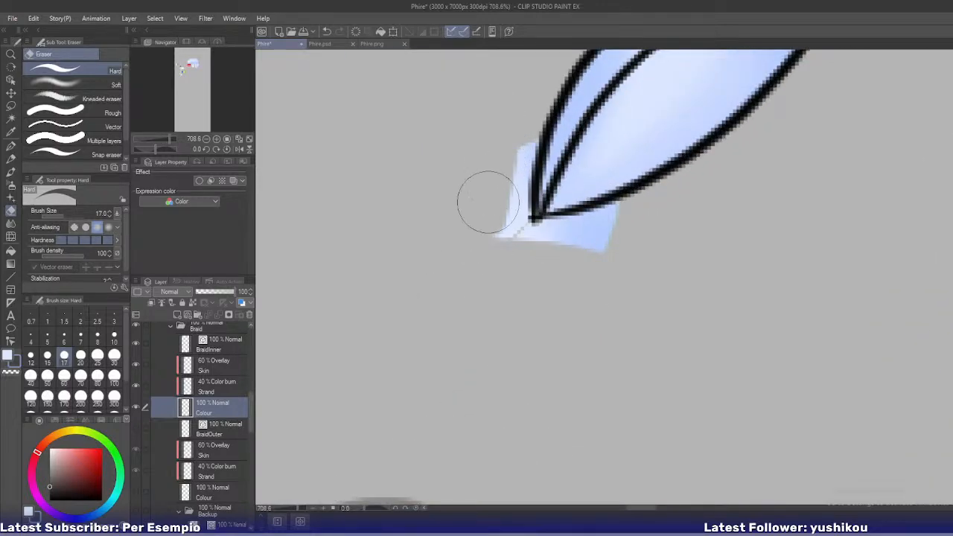
{"action": "key", "text": "bracketleft"}
{"action": "key", "text": "bracketleft"}
{"action": "key", "text": "bracketleft"}
{"action": "mouse_move", "coordinate": [516, 140]}
{"action": "left_mouse_down"}
{"action": "mouse_move", "coordinate": [519, 165]}
{"action": "mouse_move", "coordinate": [533, 244]}
{"action": "mouse_move", "coordinate": [516, 177]}
{"action": "mouse_move", "coordinate": [521, 244]}
{"action": "mouse_move", "coordinate": [578, 261]}
{"action": "mouse_move", "coordinate": [580, 232]}
{"action": "mouse_move", "coordinate": [621, 215]}
{"action": "mouse_move", "coordinate": [523, 236]}
{"action": "left_mouse_up"}
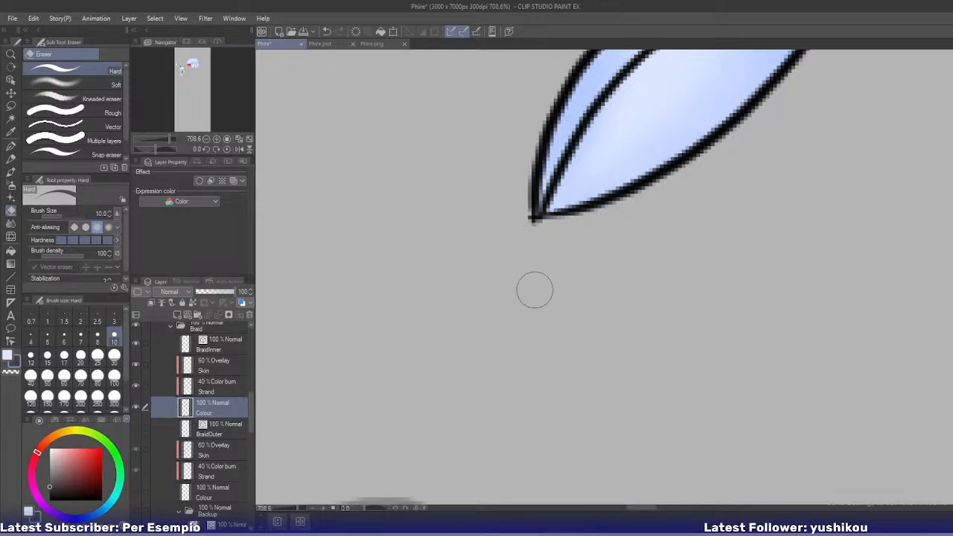
{"action": "scroll", "coordinate": [506, 290], "scroll_direction": "down", "scroll_amount": 2}
{"action": "scroll", "coordinate": [506, 290], "scroll_direction": "down", "scroll_amount": 5}
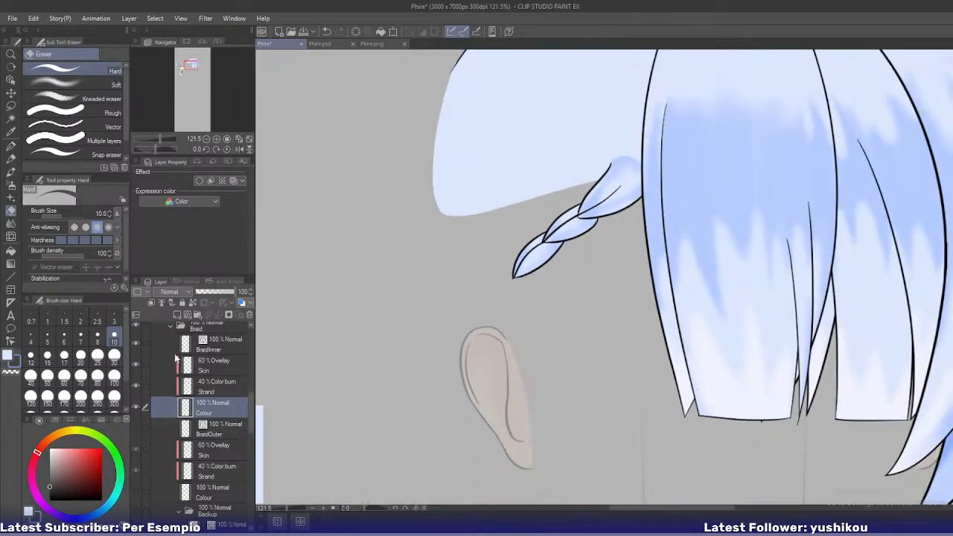
Check the Scale/Rotate bounds of the BraidInner line and Colour layers, then show the BraidOuter pair and check its bounds too
{"action": "left_click", "coordinate": [208, 350], "text": "ctrl"}
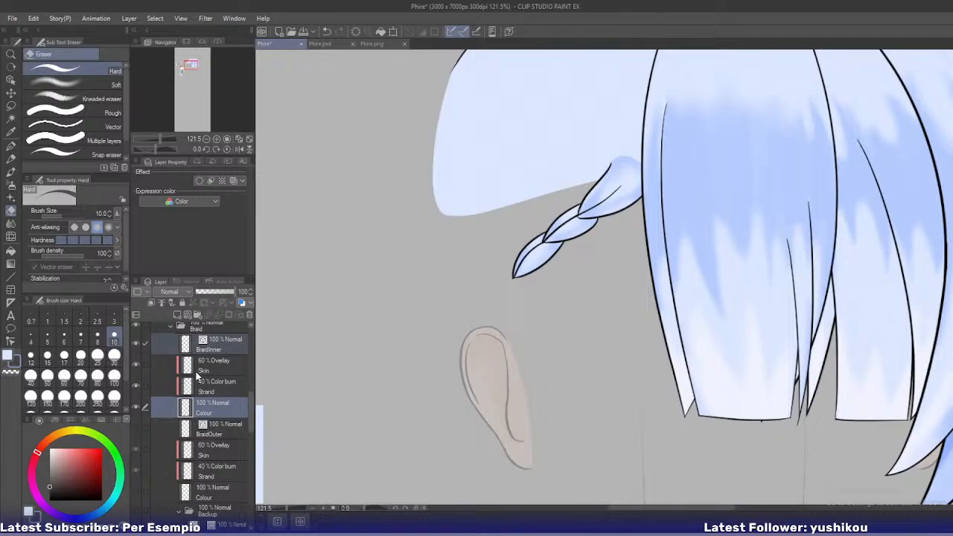
{"action": "key", "text": "ctrl+t"}
{"action": "left_click", "coordinate": [593, 301]}
{"action": "left_click", "coordinate": [205, 429]}
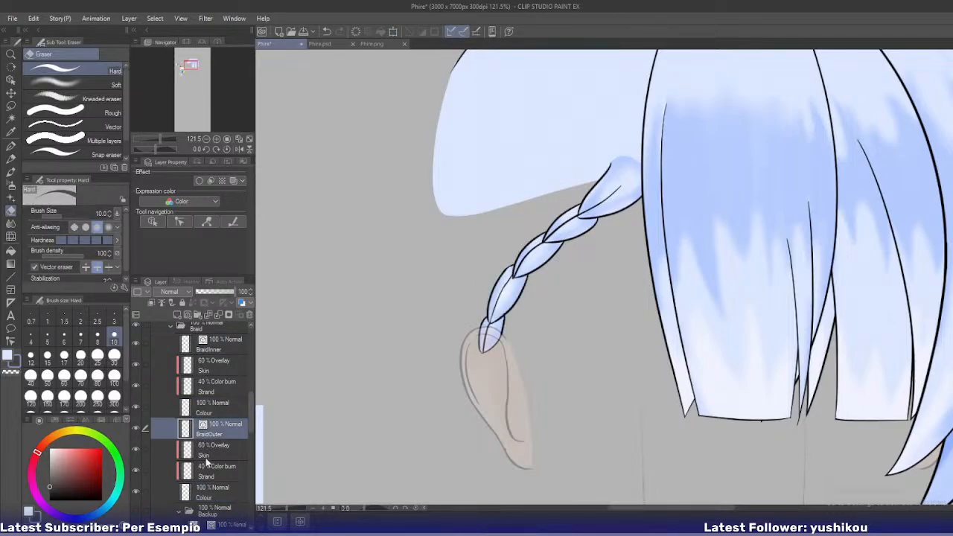
{"action": "left_click", "coordinate": [205, 494], "text": "ctrl"}
{"action": "key", "text": "ctrl+t"}
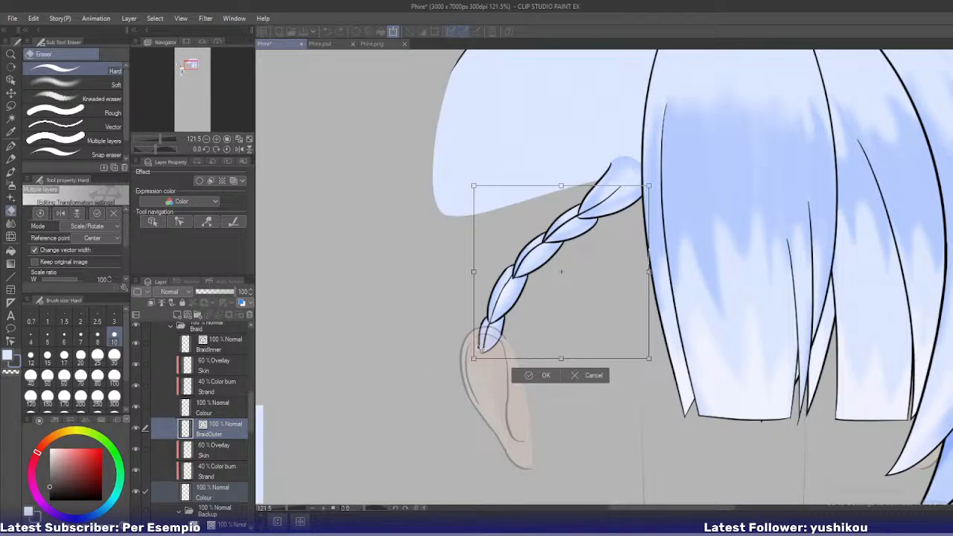
{"action": "left_click", "coordinate": [523, 372]}
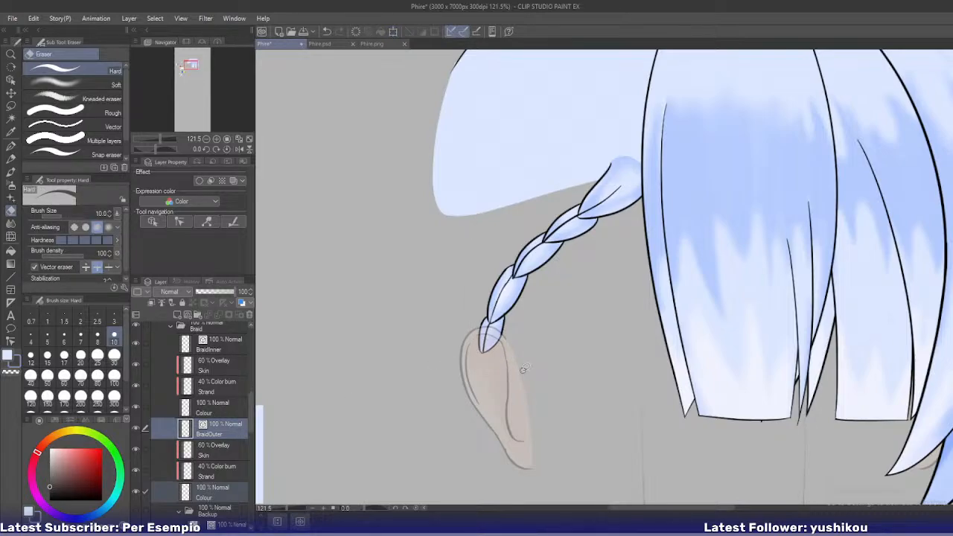
Lasso the outer braid tip, invert the selection, clear stray marks on the BraidOuter and Colour layers, and recheck their transform bounds
{"action": "key", "text": "m"}
{"action": "mouse_move", "coordinate": [468, 294]}
{"action": "left_mouse_down"}
{"action": "mouse_move", "coordinate": [557, 314]}
{"action": "mouse_move", "coordinate": [554, 282]}
{"action": "mouse_move", "coordinate": [517, 255]}
{"action": "left_mouse_up"}
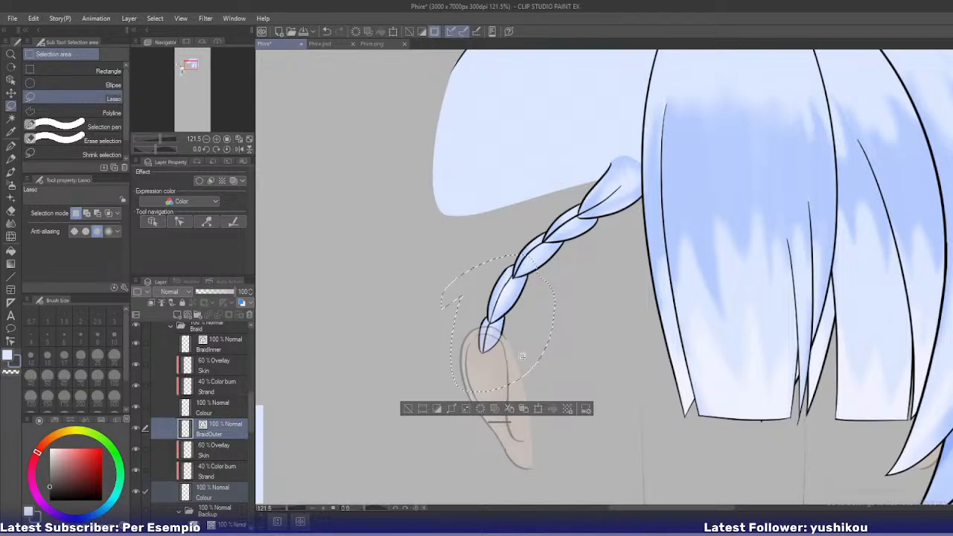
{"action": "left_click", "coordinate": [437, 410]}
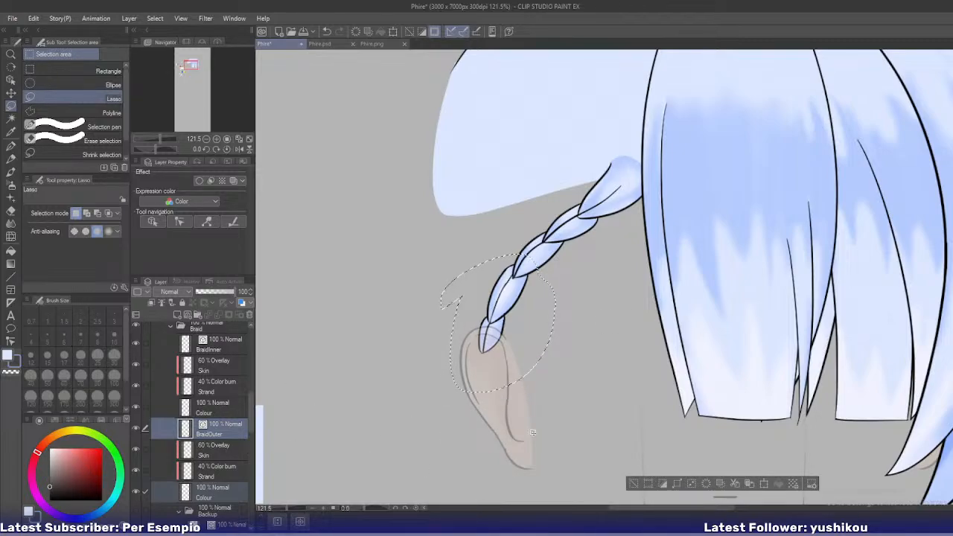
{"action": "key", "text": "ctrl+d"}
{"action": "key", "text": "ctrl+t"}
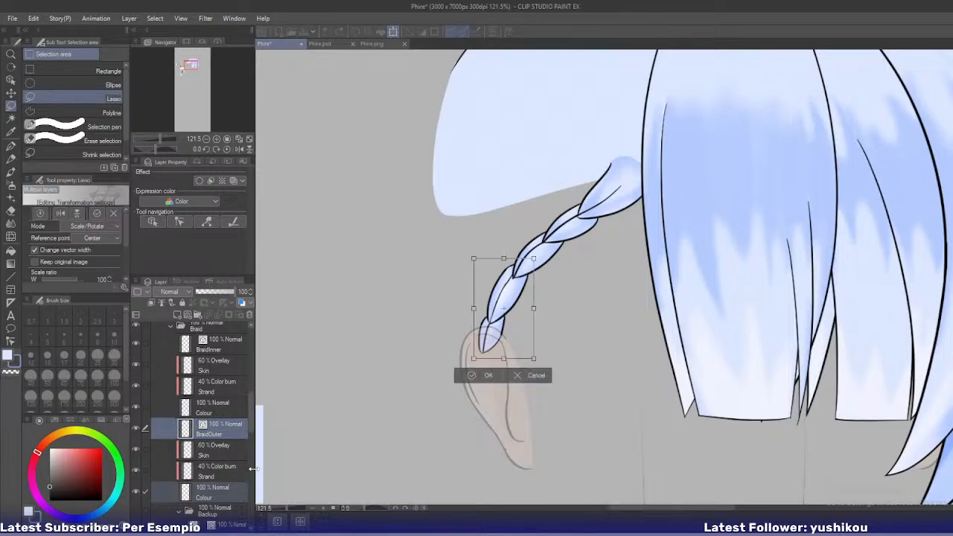
{"action": "left_click", "coordinate": [471, 375]}
Select the outer Colour layer and switch to the Mapping pen with the light blue drawing colour
{"action": "scroll", "coordinate": [529, 301], "scroll_direction": "up", "scroll_amount": 5}
{"action": "scroll", "coordinate": [532, 291], "scroll_direction": "up", "scroll_amount": 1}
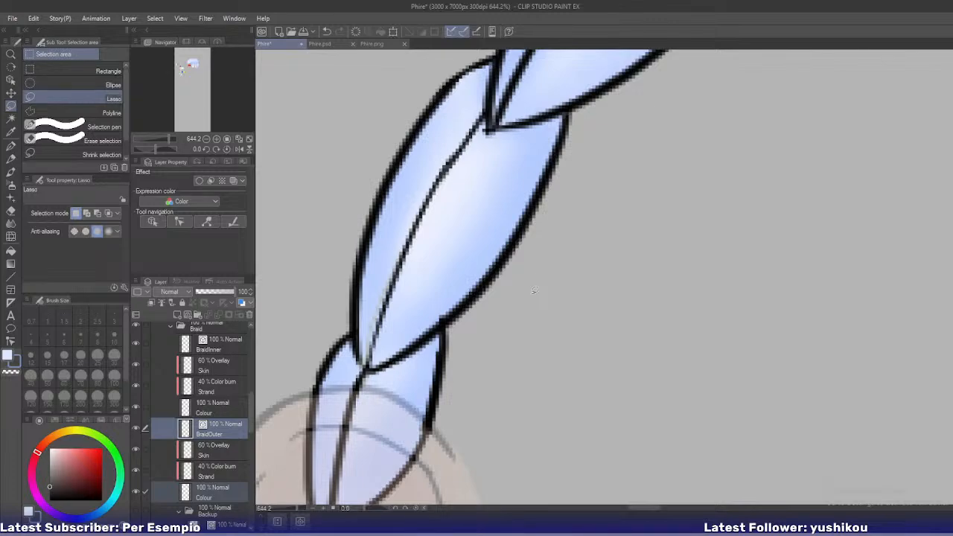
{"action": "left_click", "coordinate": [210, 498]}
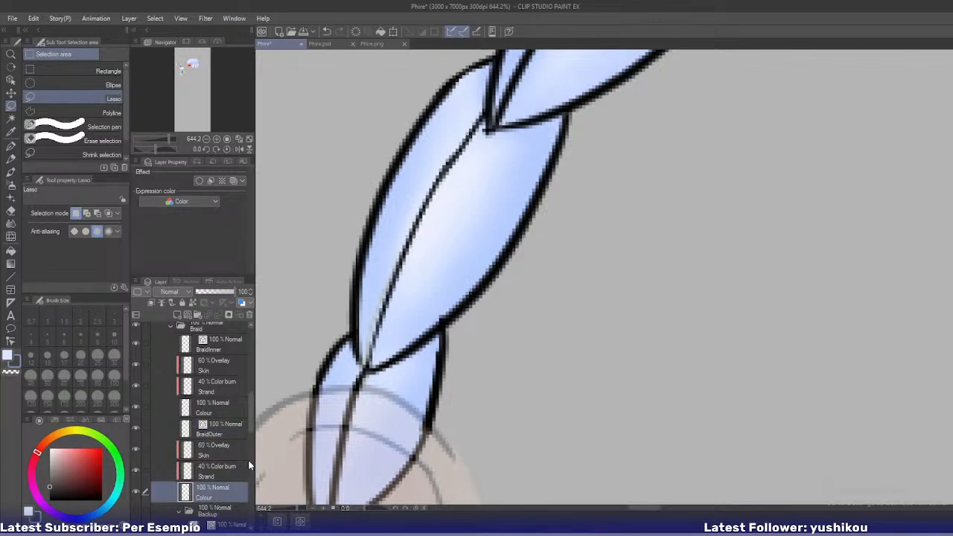
{"action": "key", "text": "x"}
{"action": "key", "text": "p"}
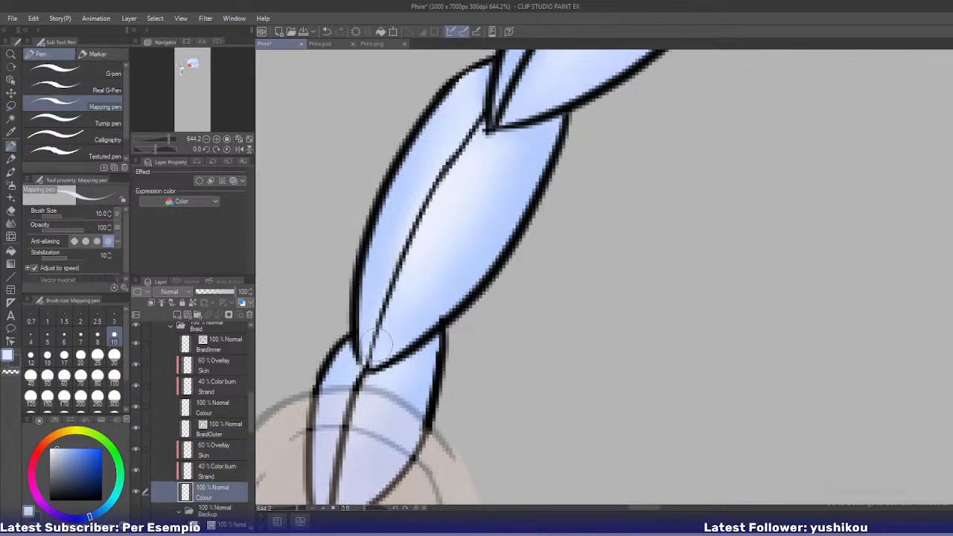
{"action": "scroll", "coordinate": [447, 236], "scroll_direction": "down", "scroll_amount": 4}
Check the combined transform bounds of the BraidOuter, Skin, Strand and Colour layers
{"action": "left_click", "coordinate": [216, 433]}
{"action": "left_click", "coordinate": [216, 489], "text": "shift"}
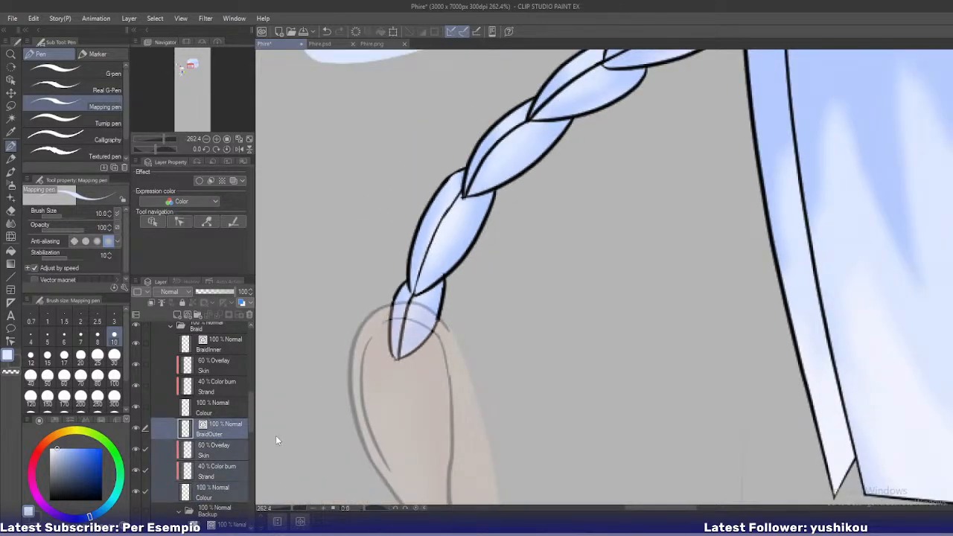
{"action": "key", "text": "ctrl+t"}
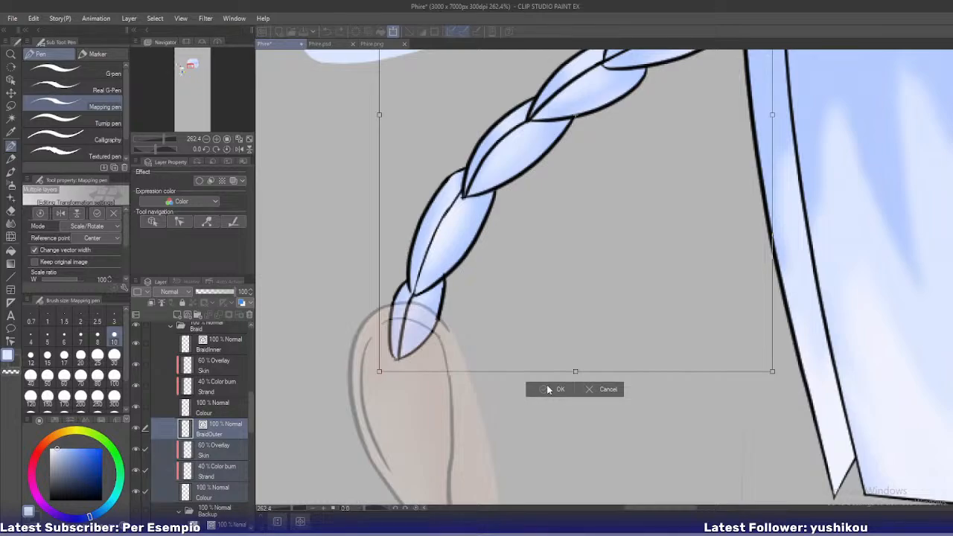
{"action": "scroll", "coordinate": [640, 300], "scroll_direction": "down", "scroll_amount": 2}
{"action": "left_click", "coordinate": [625, 360]}
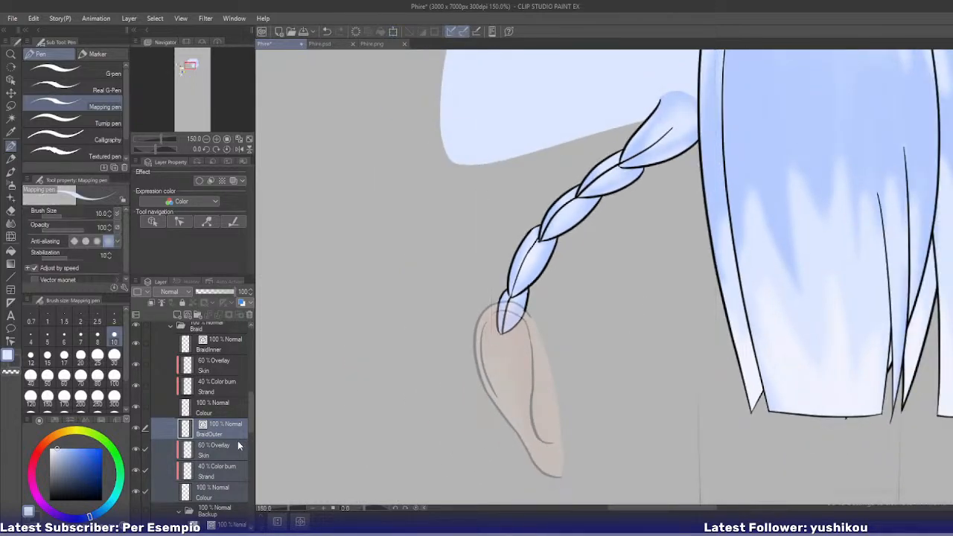
Create a selection from the outer Colour layer, clear everything outside it on the outer Skin and Strand layers, and deselect
{"action": "left_click", "coordinate": [215, 433]}
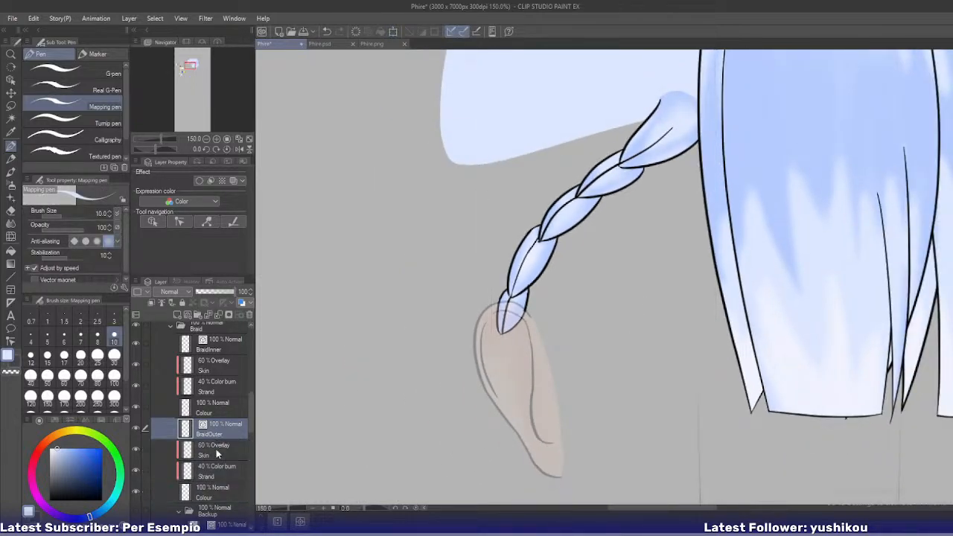
{"action": "right_click", "coordinate": [211, 492]}
{"action": "mouse_move", "coordinate": [273, 369]}
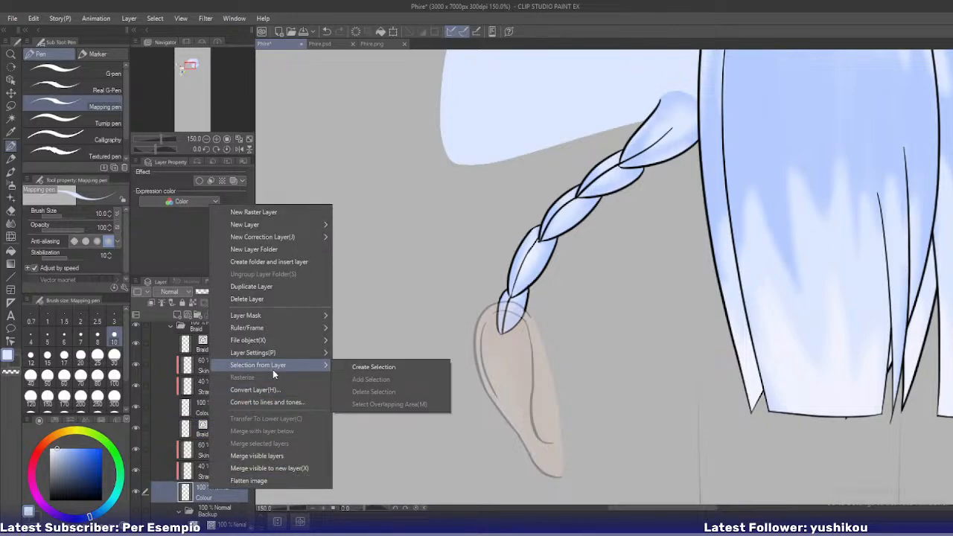
{"action": "left_click", "coordinate": [356, 366]}
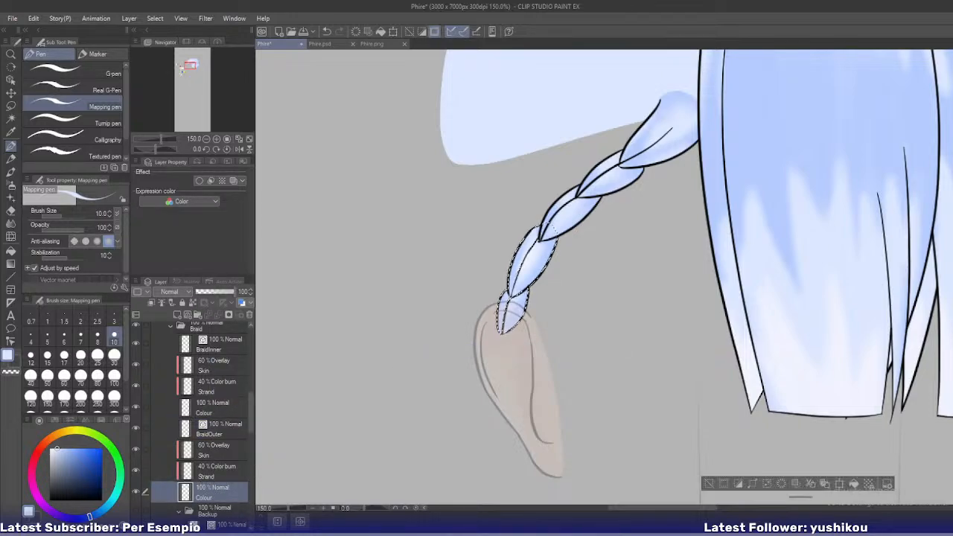
{"action": "left_click", "coordinate": [216, 470]}
{"action": "left_click", "coordinate": [224, 450], "text": "ctrl"}
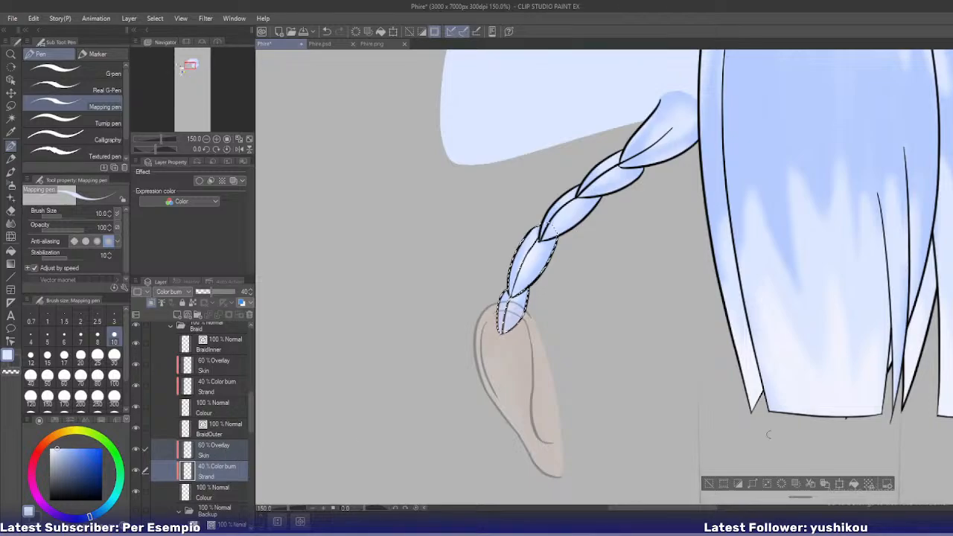
{"action": "key", "text": "ctrl+d"}
Rotate the four outer braid layers slightly and nudge them sideways to line up with the inner braid, then save the file
{"action": "left_click", "coordinate": [222, 429]}
{"action": "left_click", "coordinate": [213, 490], "text": "shift"}
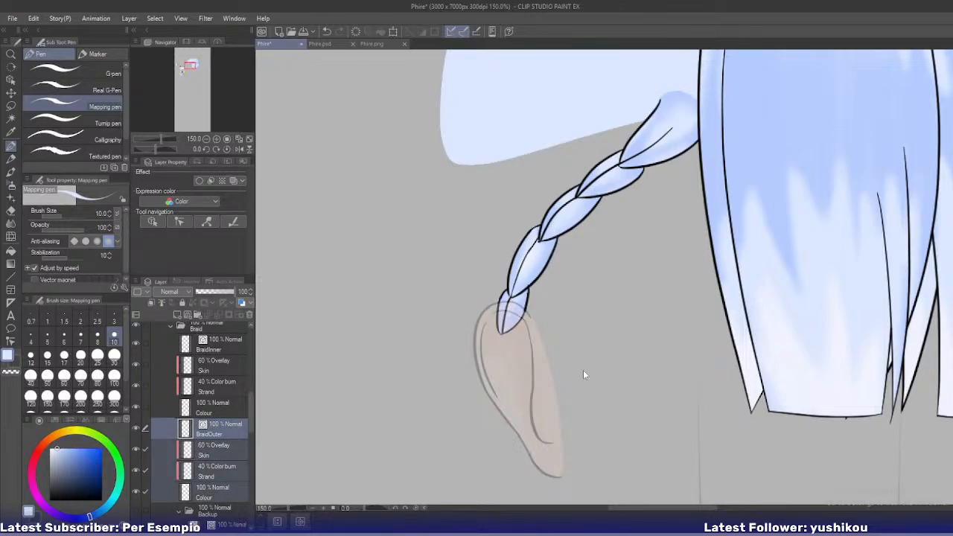
{"action": "key", "text": "ctrl+t"}
{"action": "scroll", "coordinate": [514, 323], "scroll_direction": "up", "scroll_amount": 2}
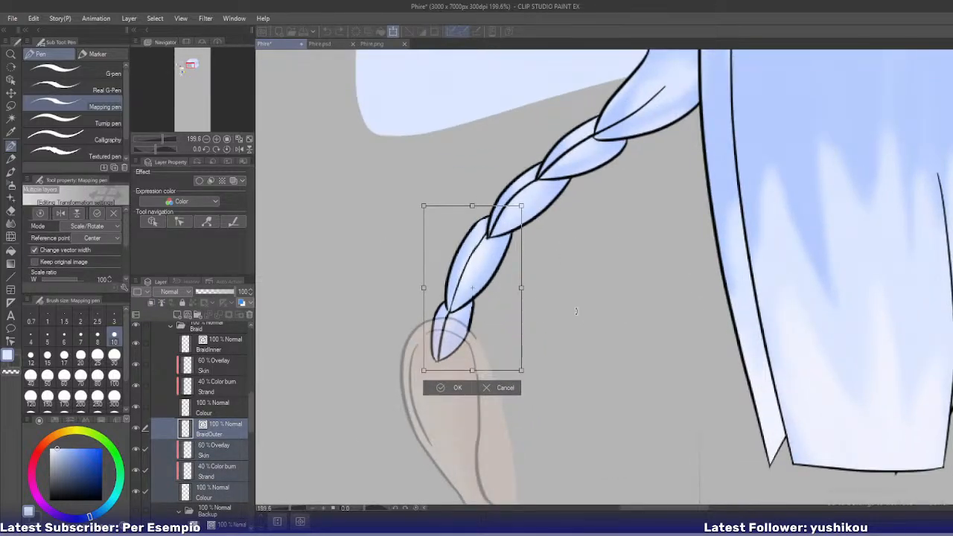
{"action": "left_click_drag", "start_coordinate": [548, 311], "coordinate": [546, 307]}
{"action": "left_click_drag", "start_coordinate": [496, 327], "coordinate": [502, 327]}
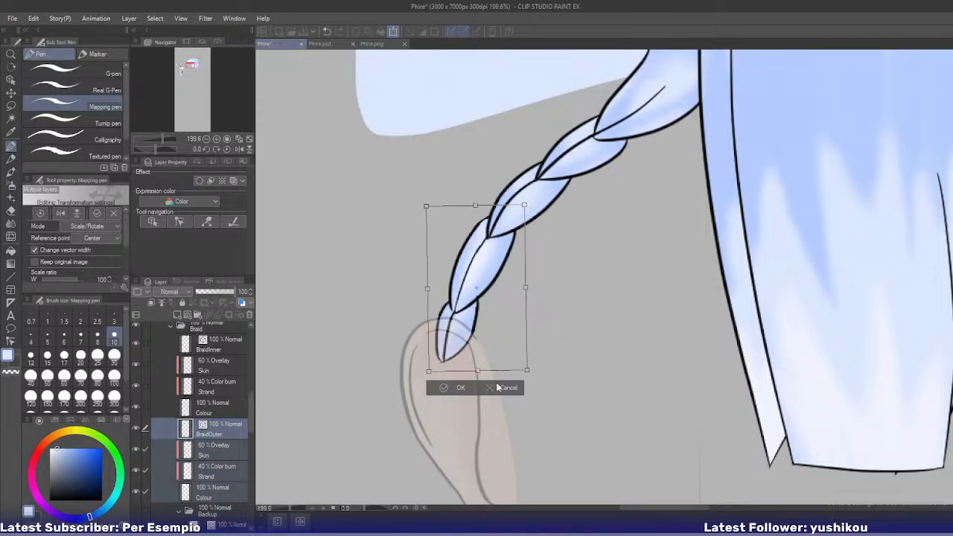
{"action": "left_click", "coordinate": [460, 387]}
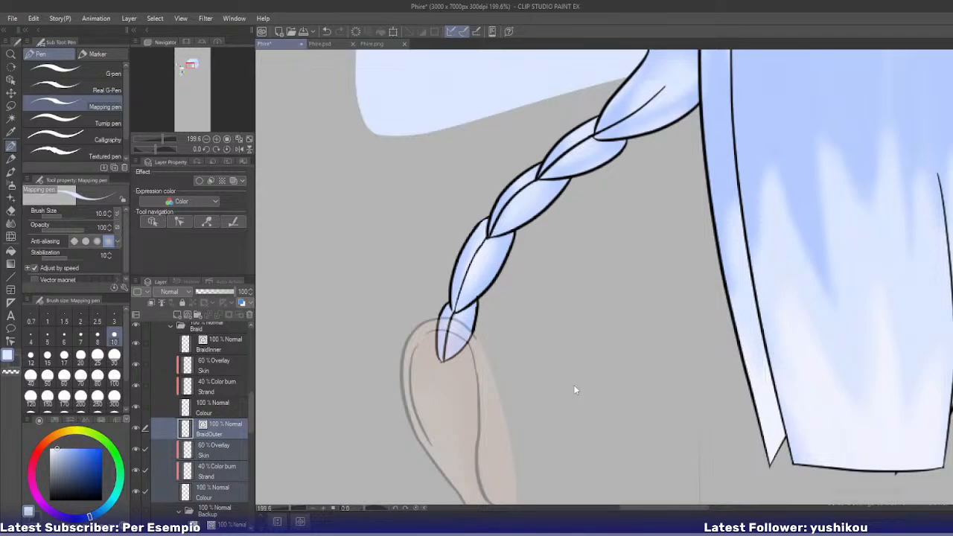
{"action": "key", "text": "ctrl+s"}
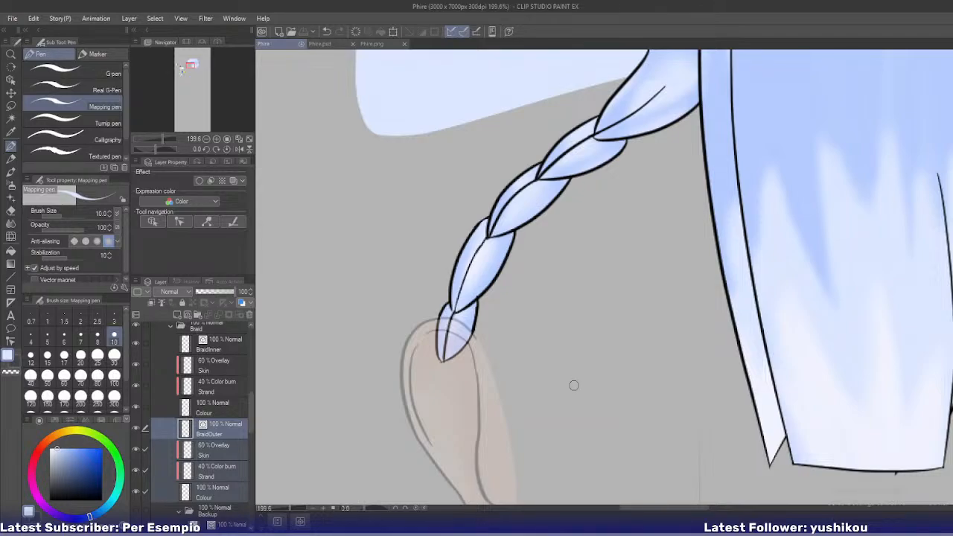
Copy all BraidInner and BraidOuter layers and paste them above BraidBack in the Braid folder of Phire.psd
{"action": "left_click", "coordinate": [215, 350]}
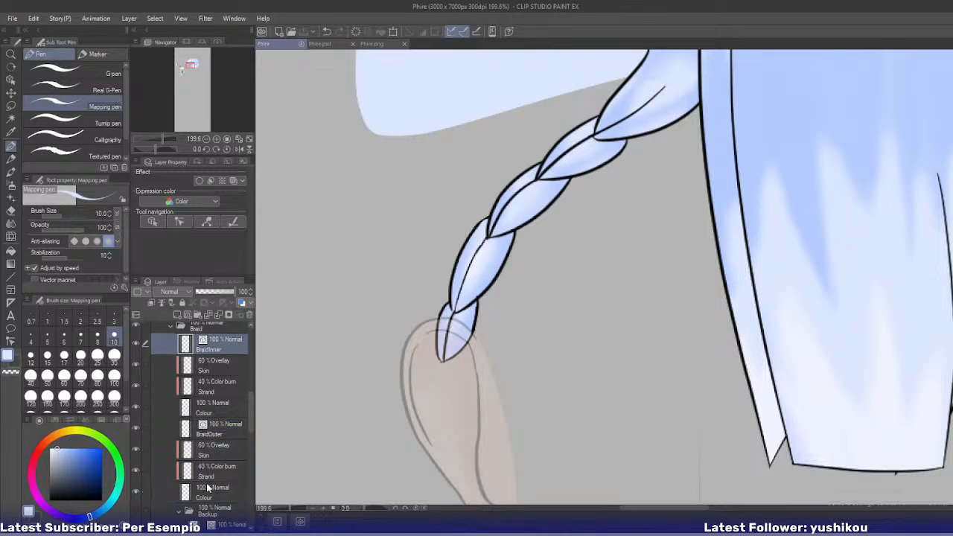
{"action": "left_click", "coordinate": [227, 497], "text": "shift"}
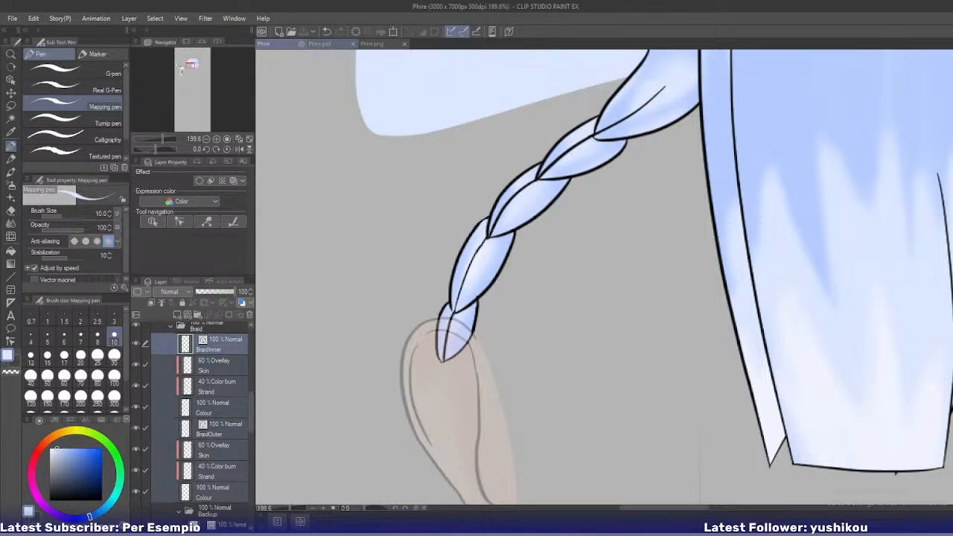
{"action": "left_click", "coordinate": [320, 44]}
{"action": "scroll", "coordinate": [239, 451], "scroll_direction": "up", "scroll_amount": 3}
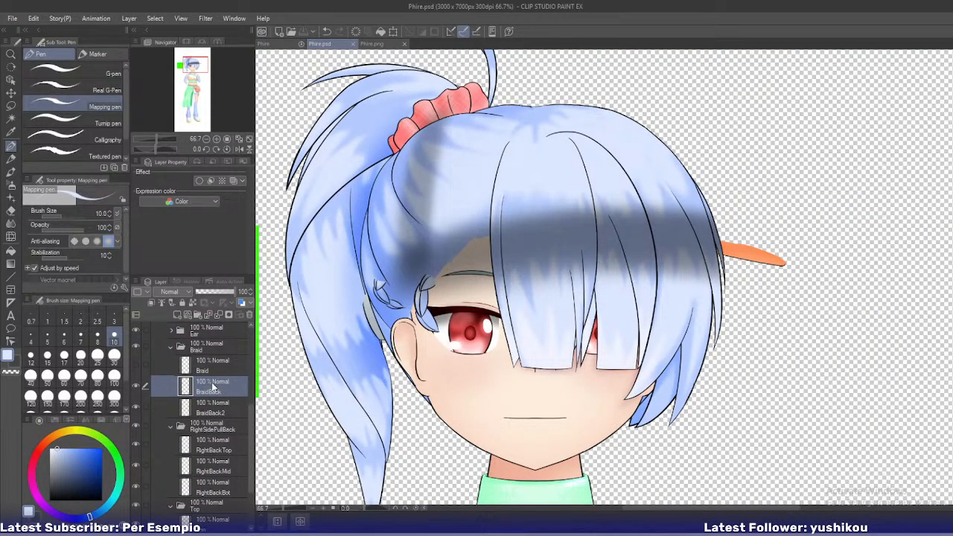
{"action": "key", "text": "ctrl+v"}
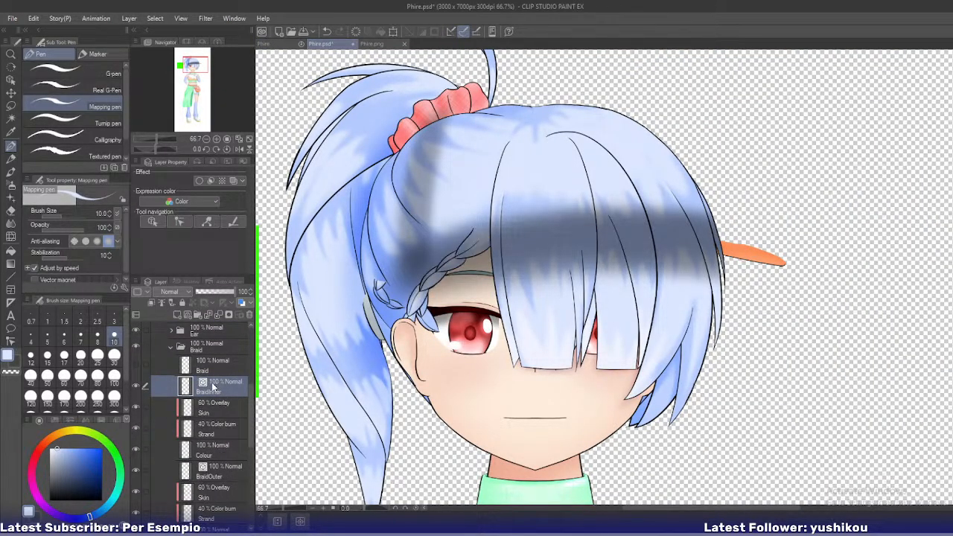
Merge the pasted inner braid layers into one layer and the outer ones into another, and save Phire.psd despite the folder-depth warning
{"action": "left_click", "coordinate": [208, 449], "text": "shift"}
{"action": "key", "text": "shift+alt+e"}
{"action": "left_click", "coordinate": [211, 405]}
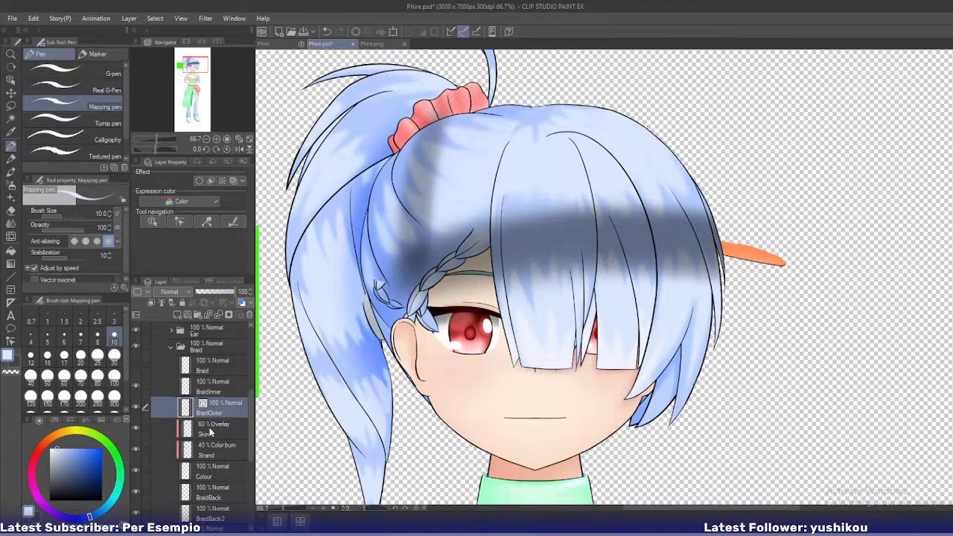
{"action": "left_click", "coordinate": [209, 474], "text": "shift"}
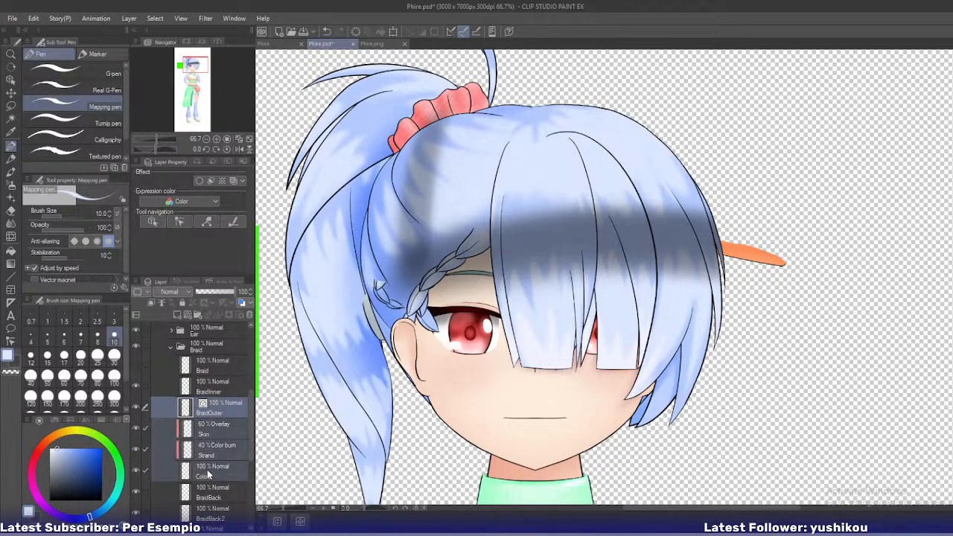
{"action": "key", "text": "shift+alt+e"}
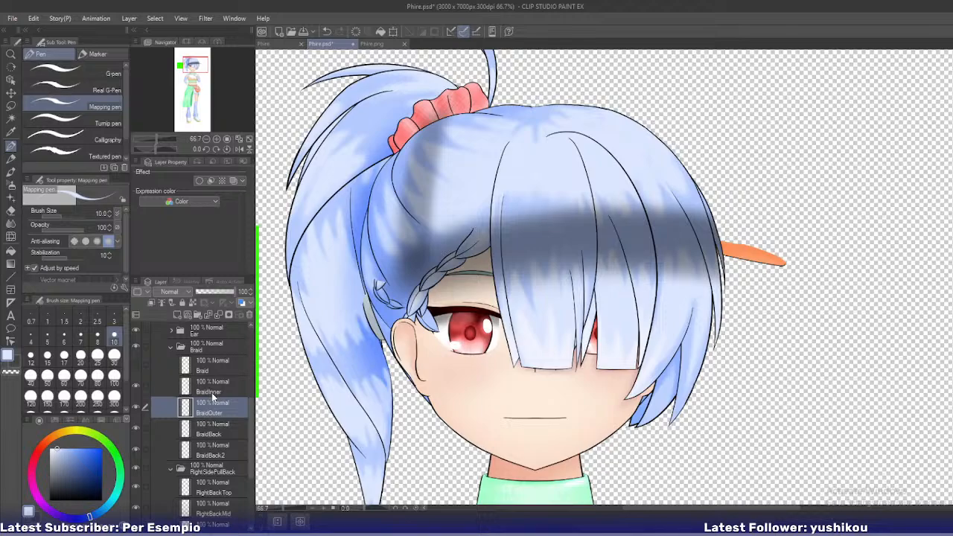
{"action": "key", "text": "ctrl+s"}
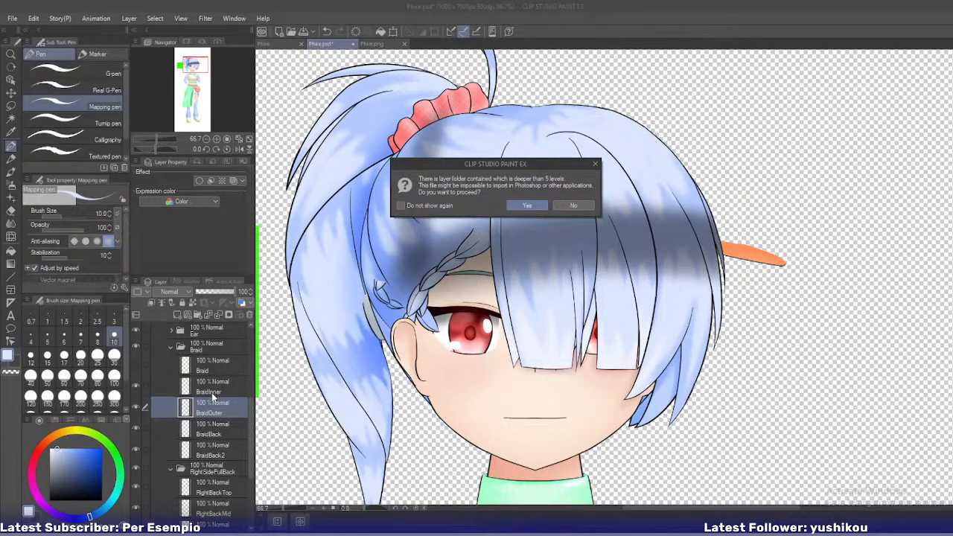
{"action": "left_click", "coordinate": [524, 207]}
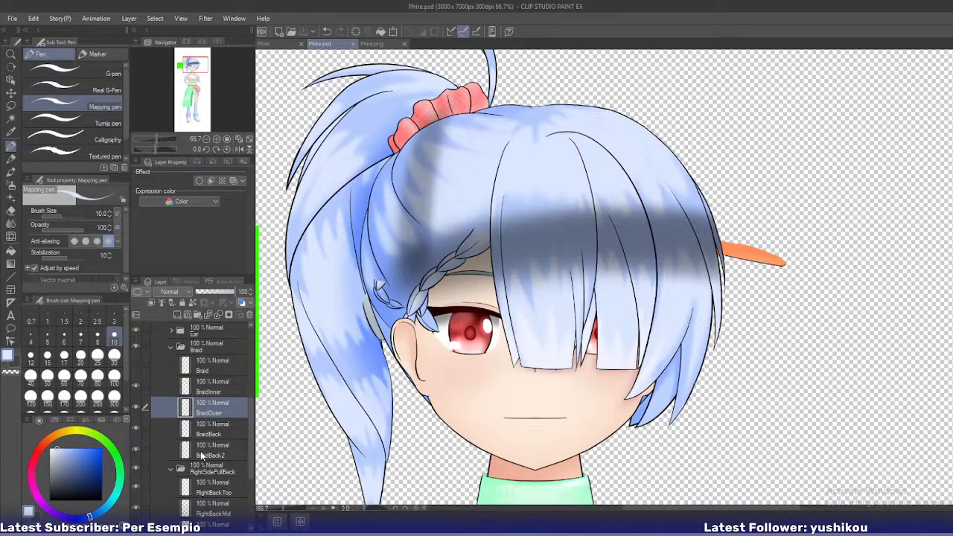
Switch to Live2D Cubism Editor and re-import Phire.psd, replacing the existing Phire.psd dated 2025/04/03 21:29
{"action": "left_click", "coordinate": [678, 527]}
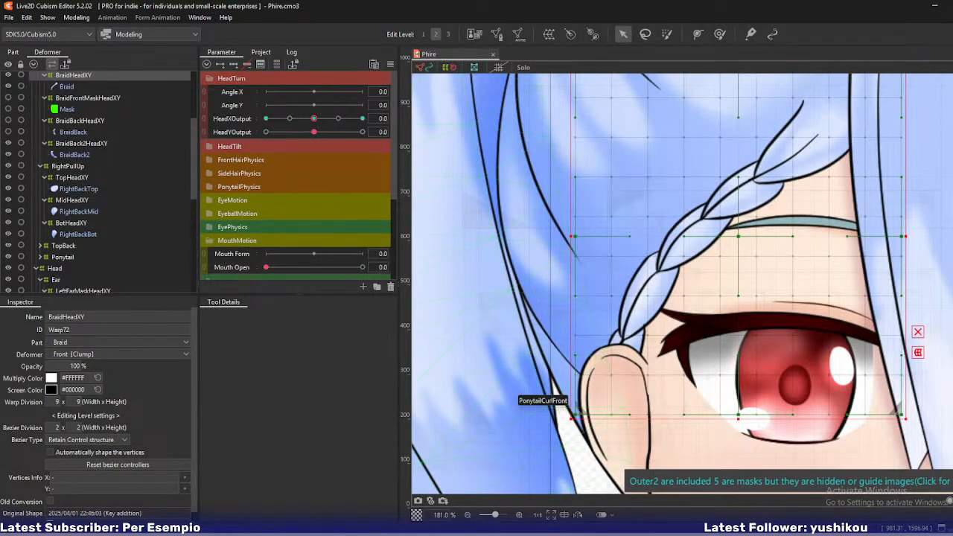
{"action": "left_click_drag", "start_coordinate": [0, 223], "coordinate": [534, 236]}
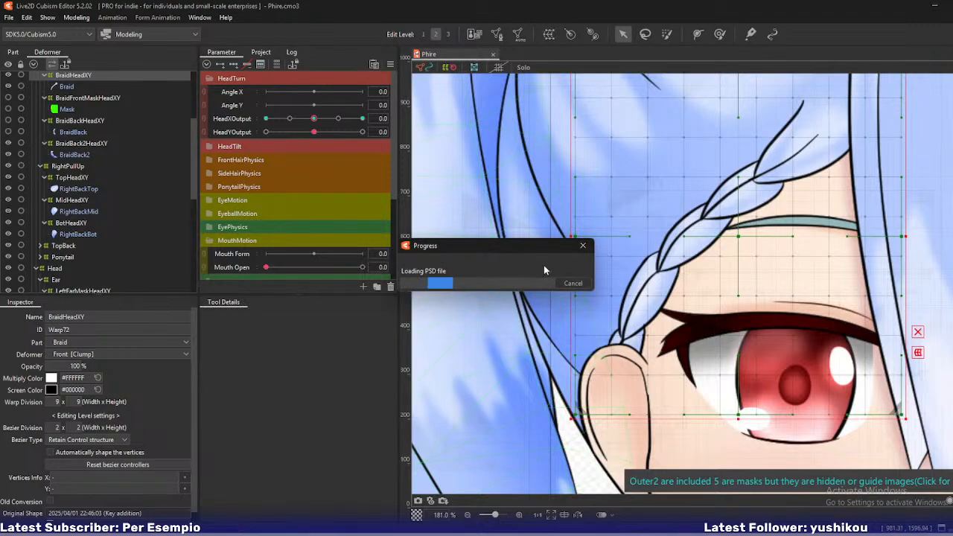
{"action": "left_click", "coordinate": [456, 234]}
{"action": "left_click", "coordinate": [474, 349]}
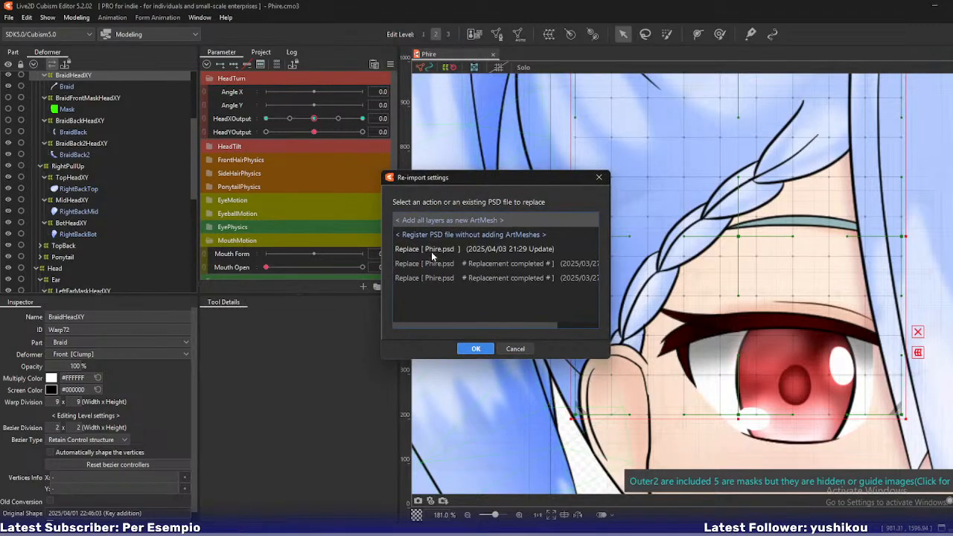
{"action": "left_click", "coordinate": [431, 250]}
{"action": "left_click", "coordinate": [474, 349]}
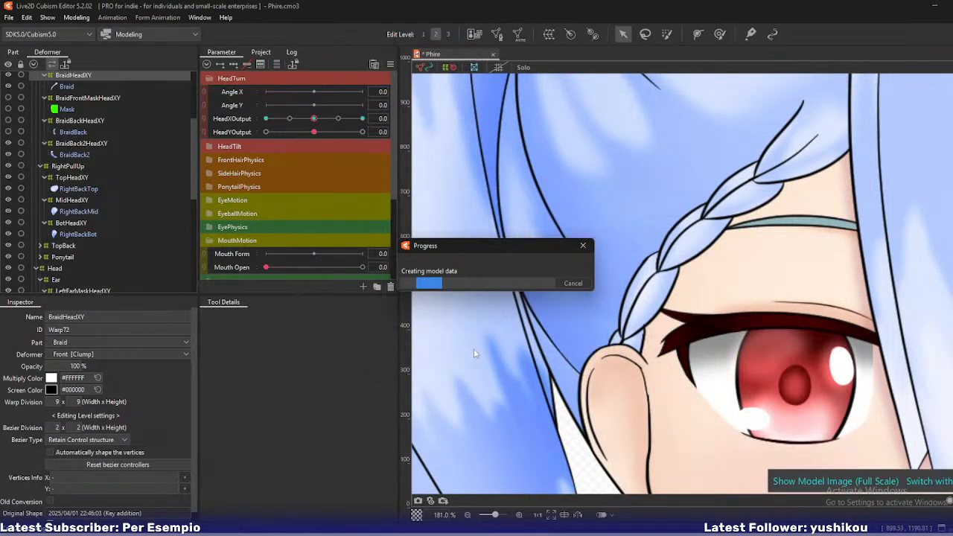
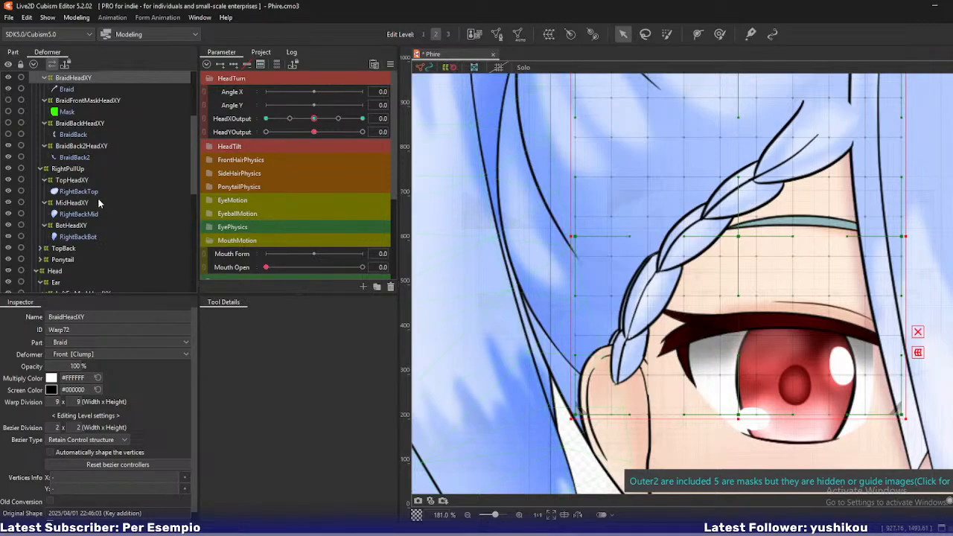
Move the new BraidInner and BraidOuter meshes under the BraidHeadXY deformer, above the Braid mesh
{"action": "scroll", "coordinate": [99, 192], "scroll_direction": "up", "scroll_amount": 4}
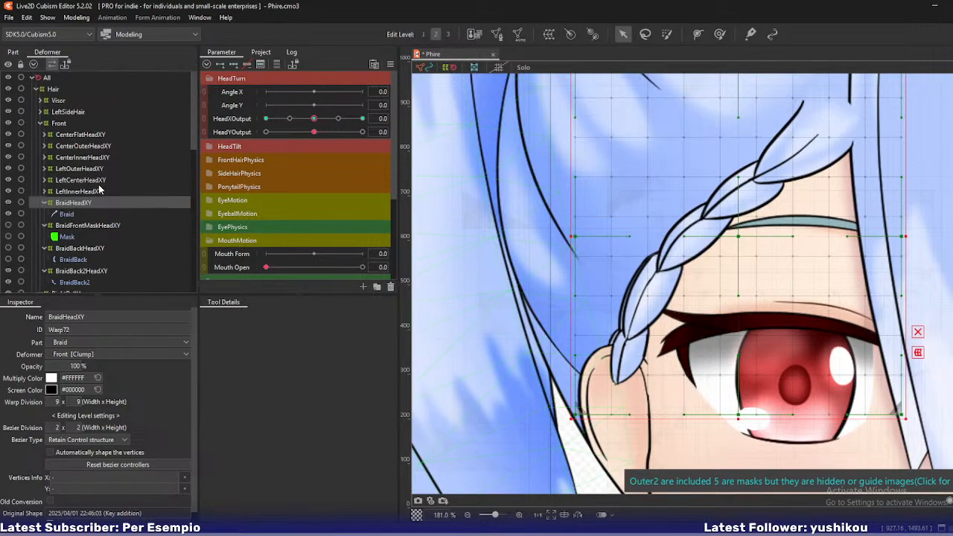
{"action": "left_click", "coordinate": [66, 214]}
{"action": "scroll", "coordinate": [81, 215], "scroll_direction": "down", "scroll_amount": 5}
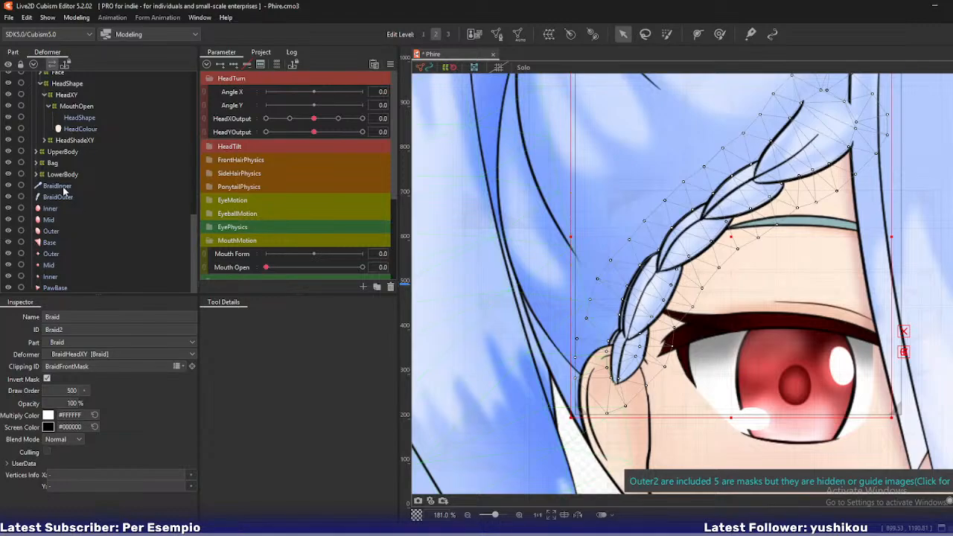
{"action": "scroll", "coordinate": [69, 201], "scroll_direction": "up", "scroll_amount": 5}
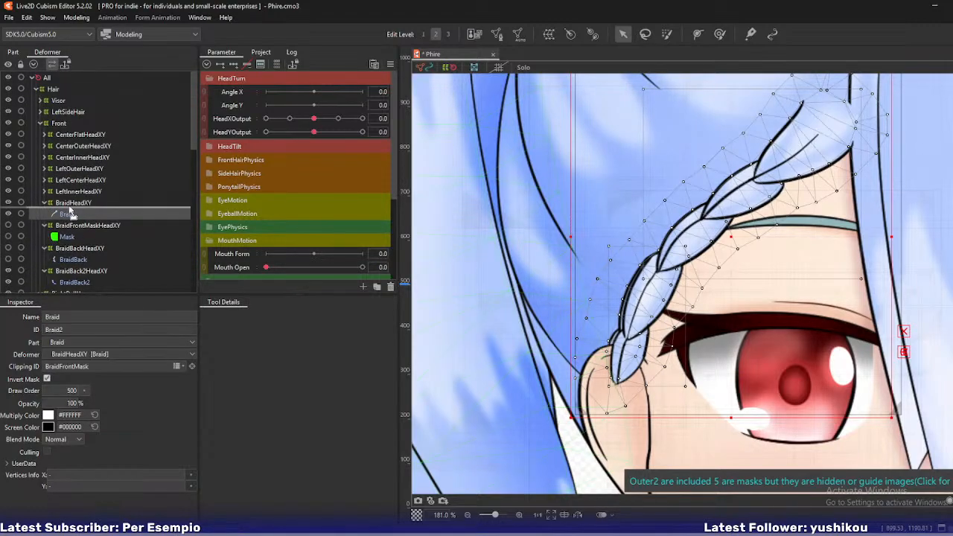
{"action": "left_click_drag", "start_coordinate": [69, 207], "coordinate": [70, 204]}
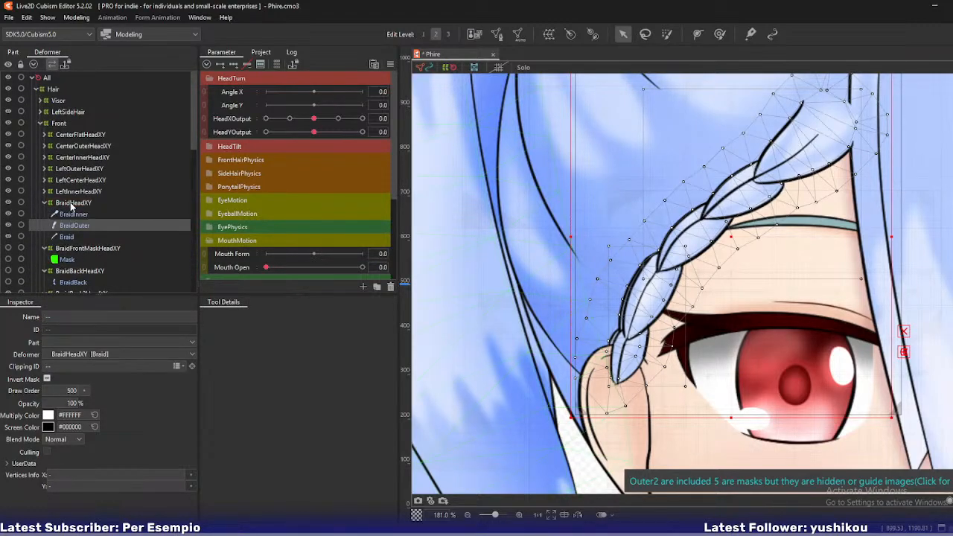
Move BraidInner and BraidOuter into the Braid part folder above the old Braid mesh, and select the old Braid mesh alone
{"action": "left_click", "coordinate": [13, 51]}
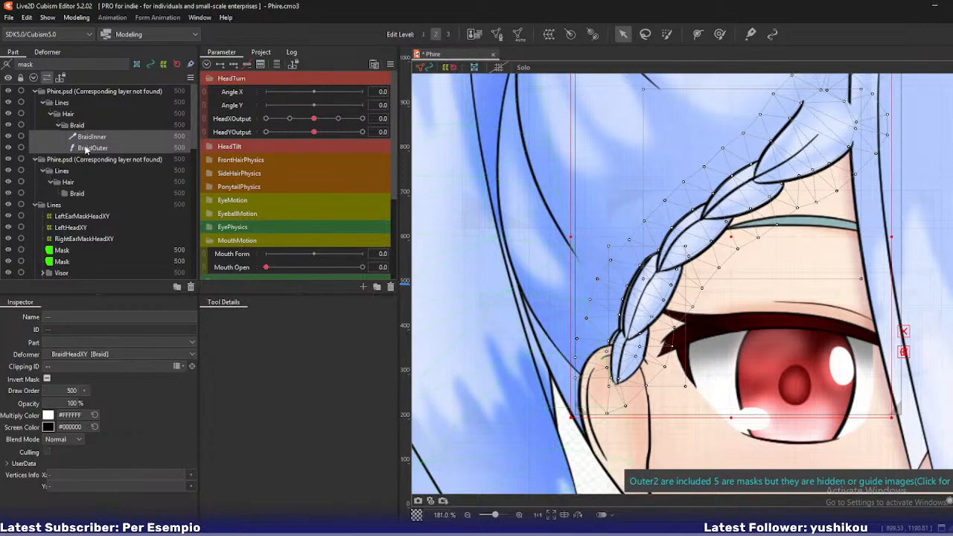
{"action": "scroll", "coordinate": [85, 151], "scroll_direction": "down", "scroll_amount": 5}
{"action": "mouse_move", "coordinate": [77, 167]}
{"action": "left_mouse_down"}
{"action": "mouse_move", "coordinate": [72, 149]}
{"action": "mouse_move", "coordinate": [79, 169]}
{"action": "left_mouse_up"}
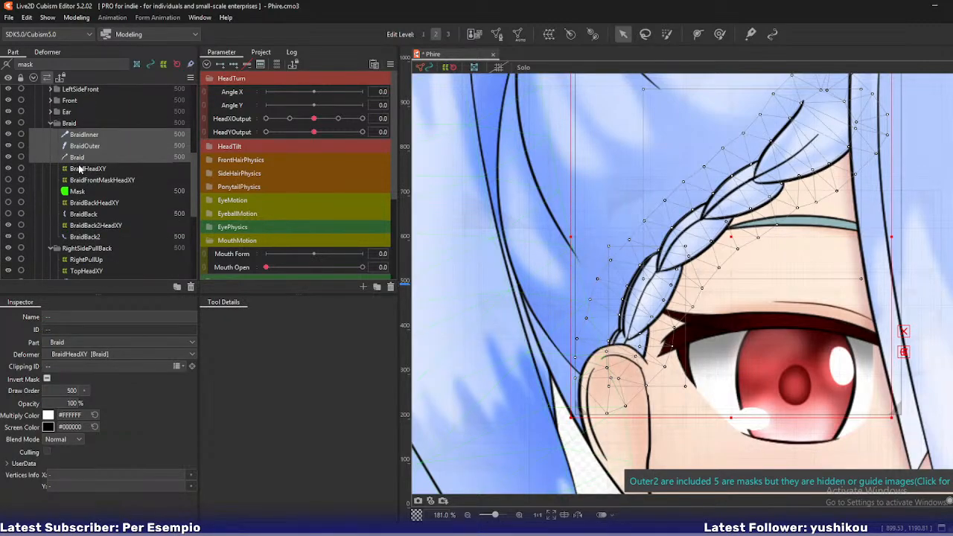
{"action": "scroll", "coordinate": [79, 170], "scroll_direction": "up", "scroll_amount": 3}
{"action": "scroll", "coordinate": [80, 169], "scroll_direction": "down", "scroll_amount": 2}
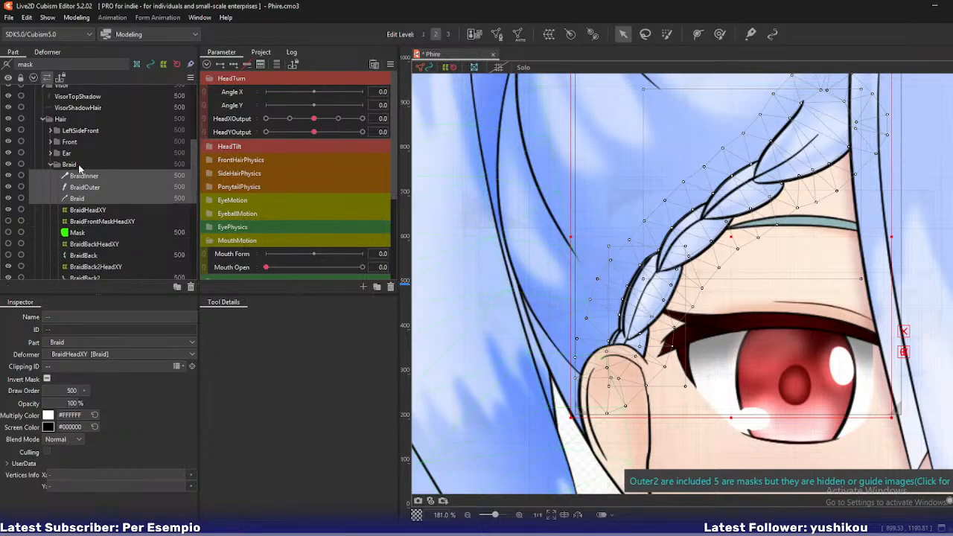
{"action": "left_click", "coordinate": [35, 199]}
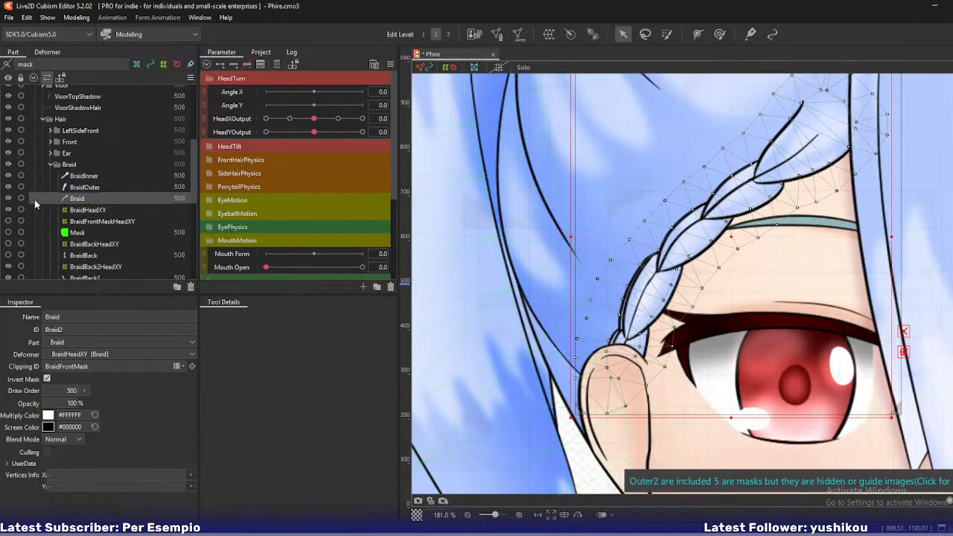
Preview the BraidHeadXY deformer with HeadXOutput at -1 and examine the braid up close
{"action": "left_click", "coordinate": [41, 52]}
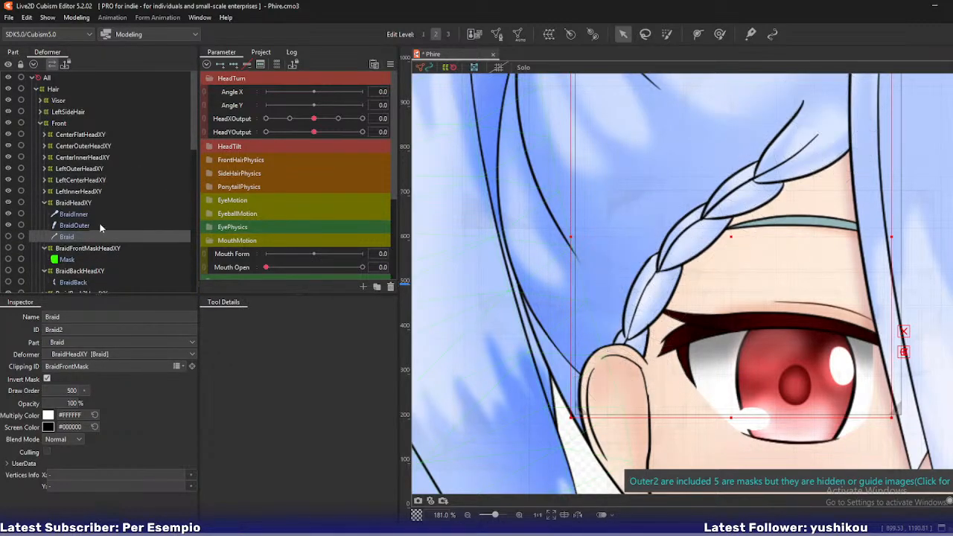
{"action": "scroll", "coordinate": [596, 232], "scroll_direction": "down", "scroll_amount": 2}
{"action": "left_click", "coordinate": [69, 201]}
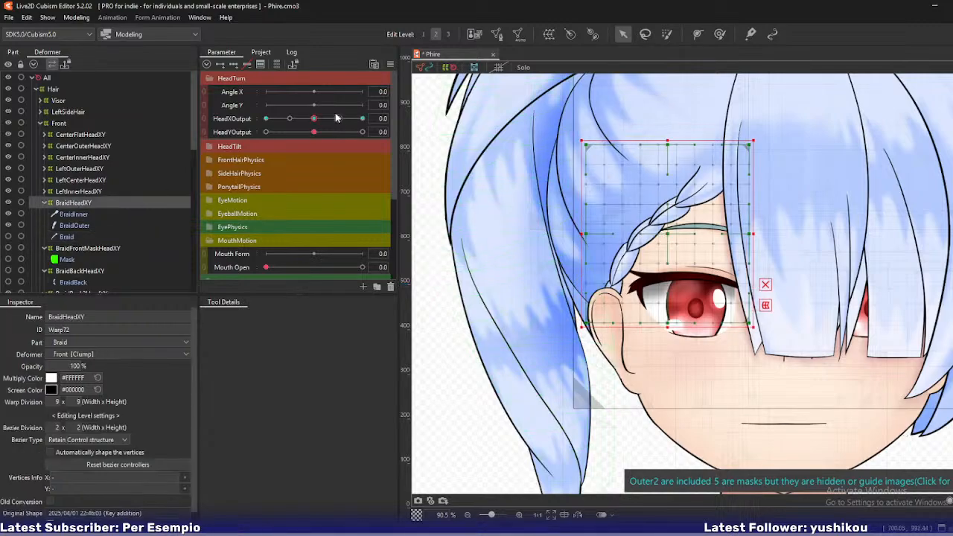
{"action": "left_click_drag", "start_coordinate": [314, 119], "coordinate": [253, 132]}
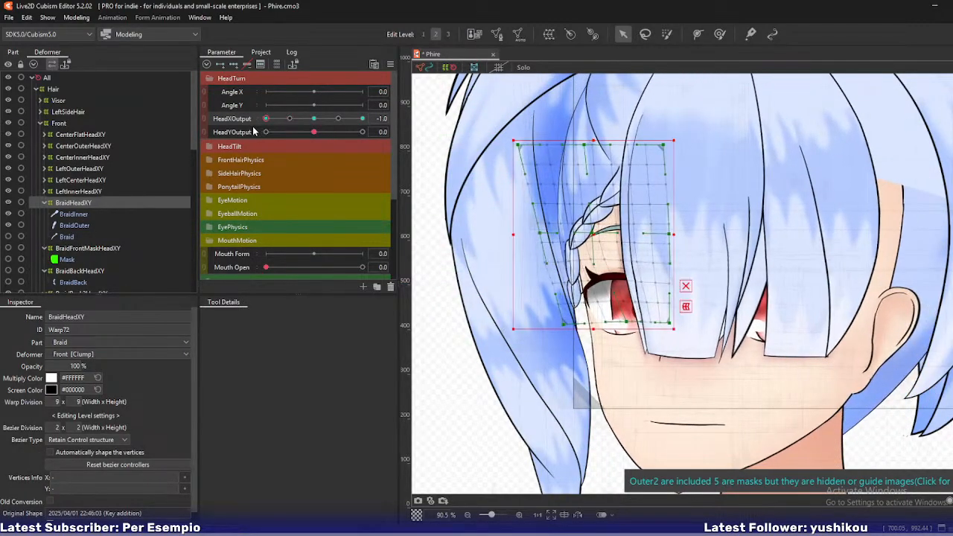
{"action": "scroll", "coordinate": [639, 270], "scroll_direction": "up", "scroll_amount": 2}
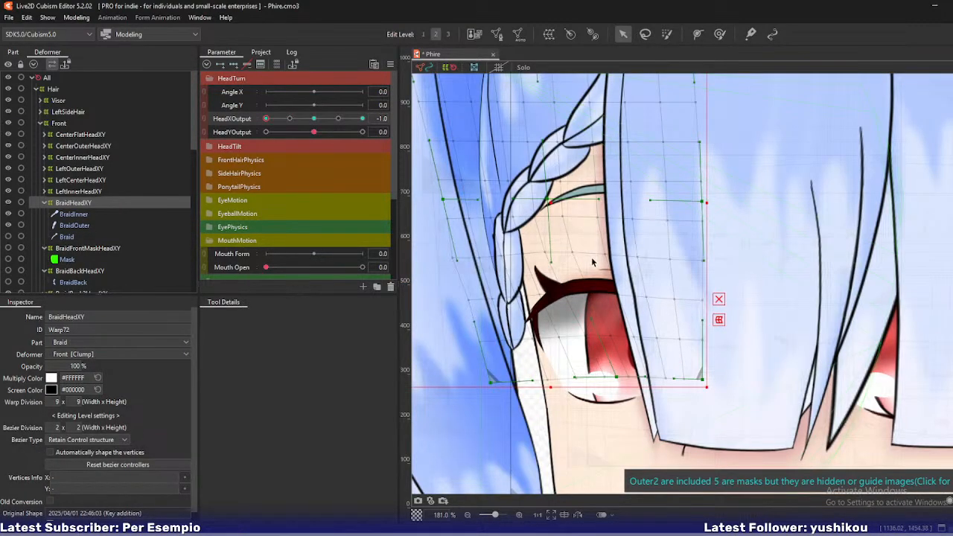
Return HeadXOutput to 0 and generate automatic meshes for BraidInner and BraidOuter with the Base preset
{"action": "left_click", "coordinate": [74, 226]}
{"action": "key", "text": "ctrl+z"}
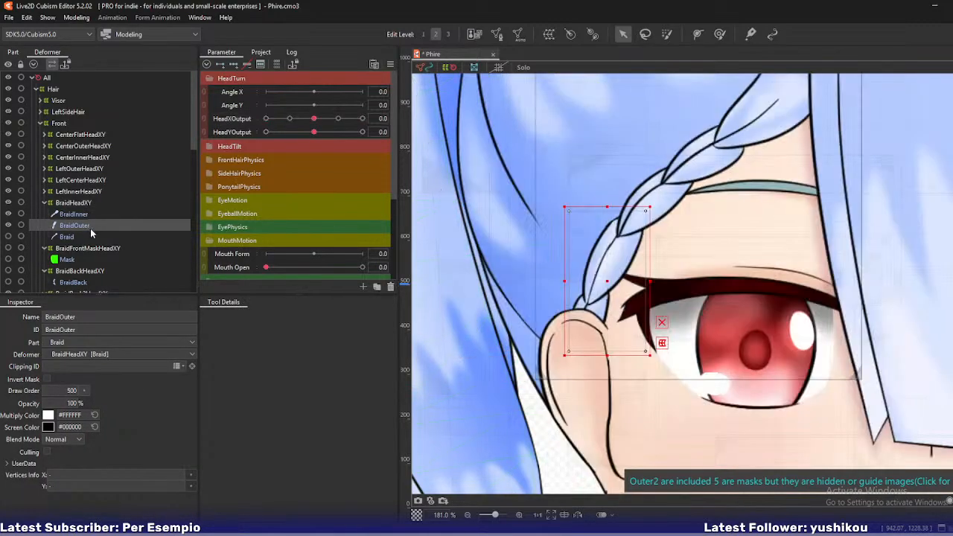
{"action": "left_click", "coordinate": [87, 216], "text": "ctrl"}
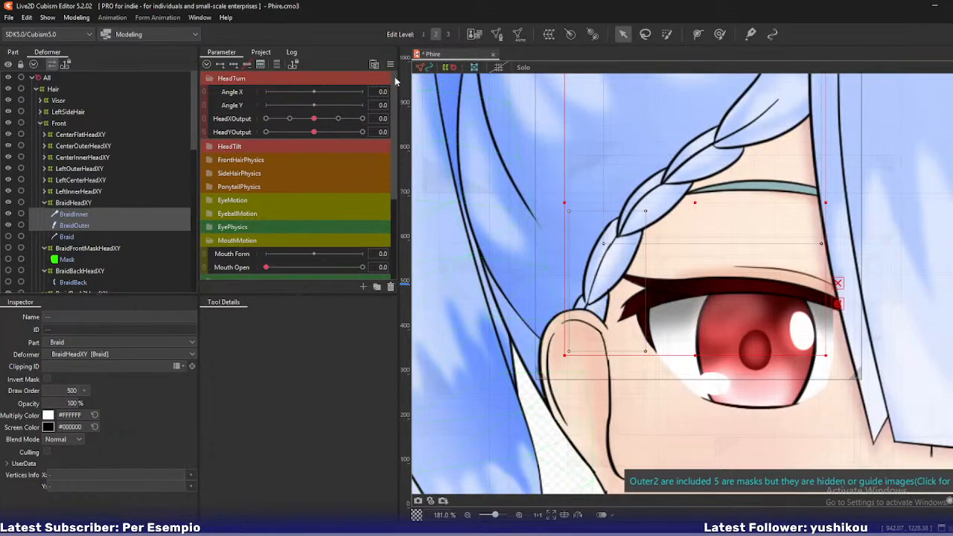
{"action": "left_click", "coordinate": [518, 33]}
{"action": "left_click", "coordinate": [495, 220]}
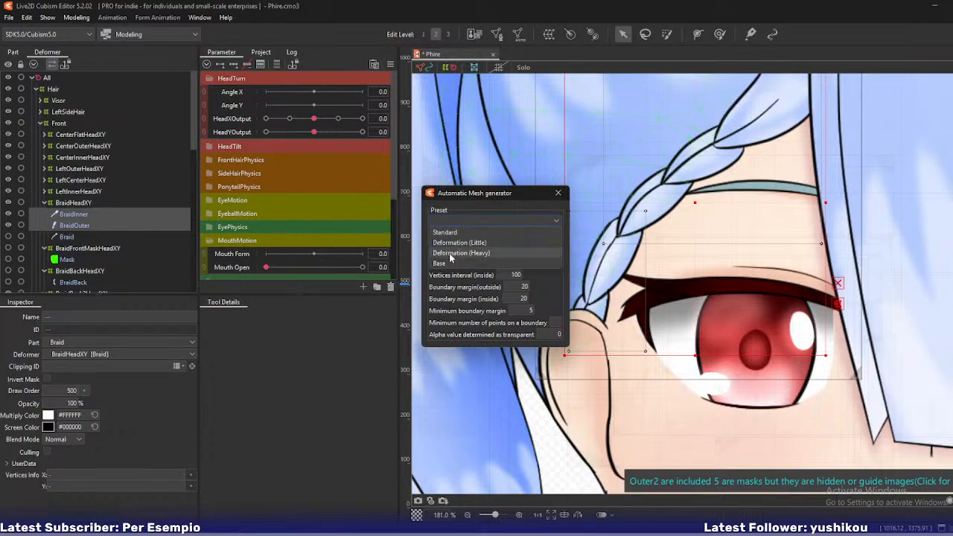
{"action": "left_click", "coordinate": [447, 263]}
{"action": "left_click", "coordinate": [558, 193]}
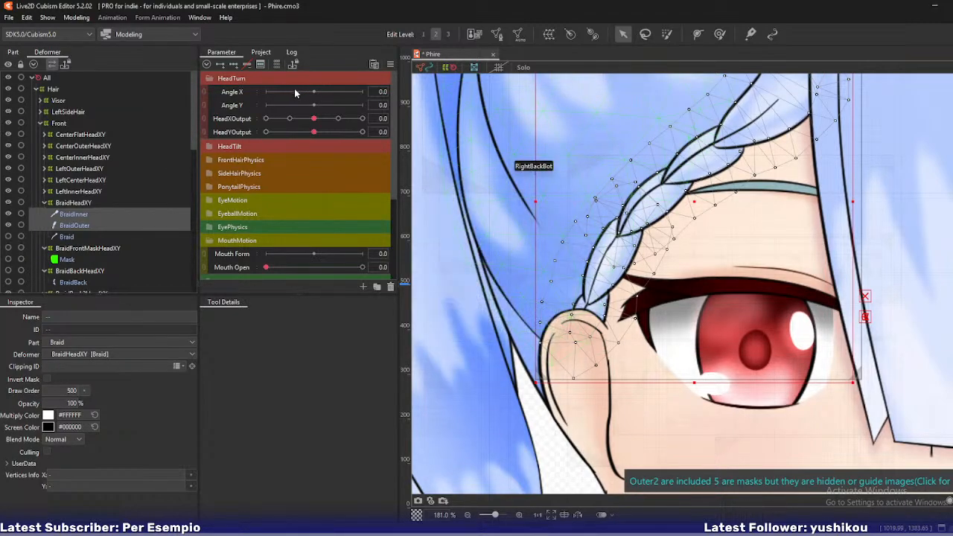
Set HeadXOutput to -1 and use the ID BraidFrontMask from the Mask mesh as BraidOuter's clipping ID
{"action": "left_click_drag", "start_coordinate": [313, 120], "coordinate": [237, 119]}
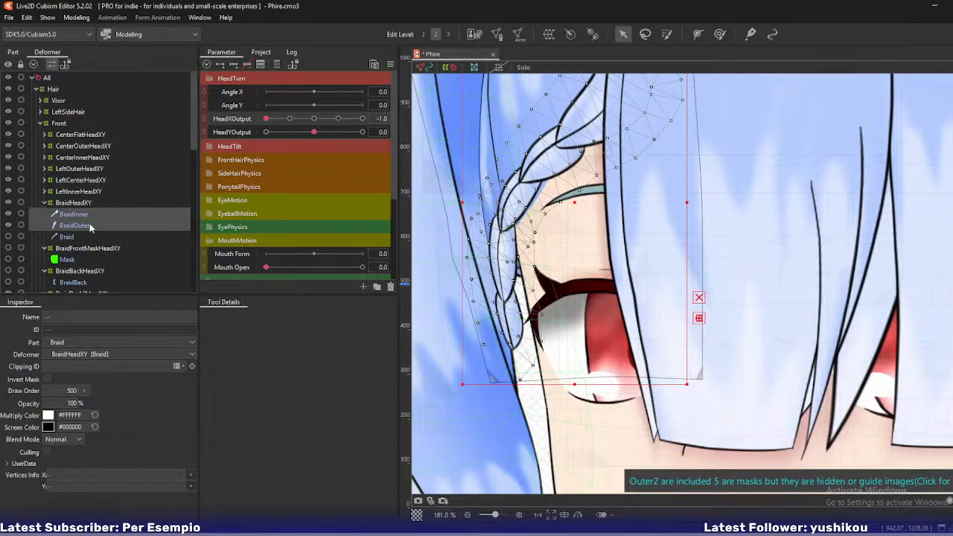
{"action": "left_click", "coordinate": [71, 248]}
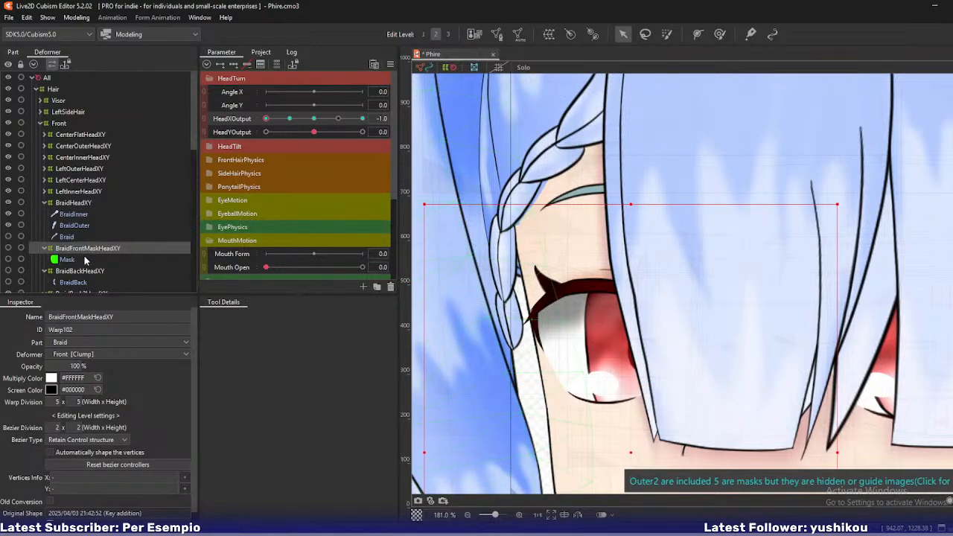
{"action": "left_click", "coordinate": [82, 257]}
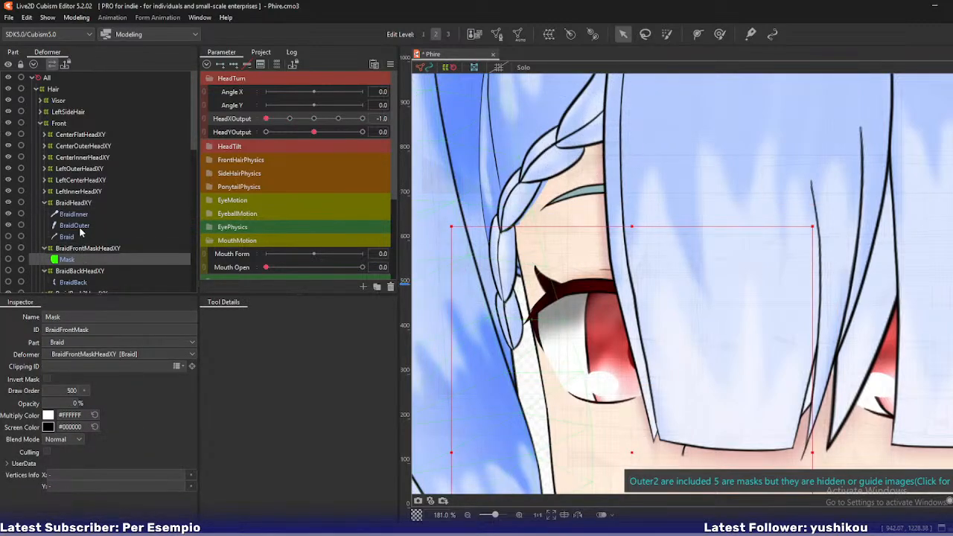
{"action": "double_click", "coordinate": [82, 329]}
{"action": "key", "text": "ctrl+c"}
{"action": "left_click", "coordinate": [87, 225]}
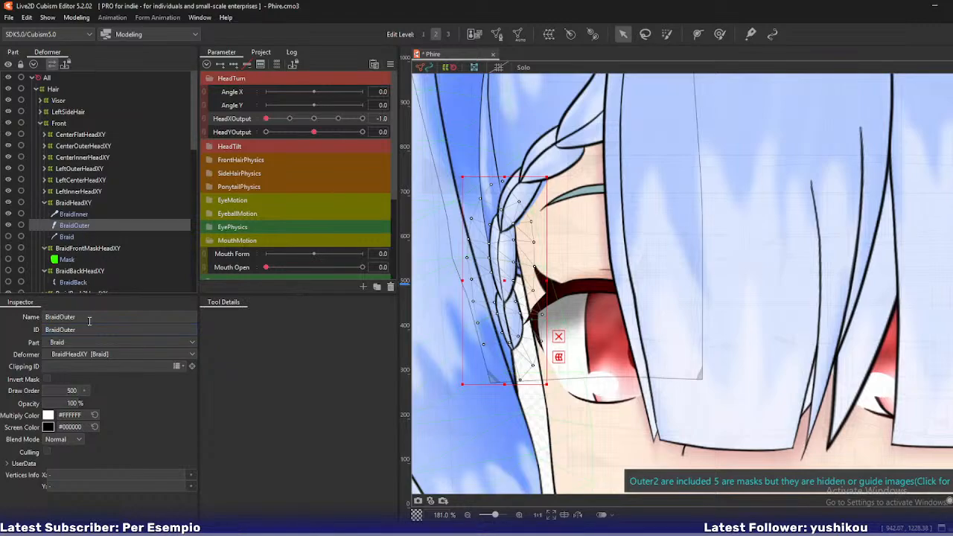
{"action": "left_click", "coordinate": [81, 365]}
{"action": "key", "text": "ctrl+v"}
Make the Mask mesh under BraidFrontMaskHeadXY visible and raise its opacity to about 35%
{"action": "left_click", "coordinate": [90, 250]}
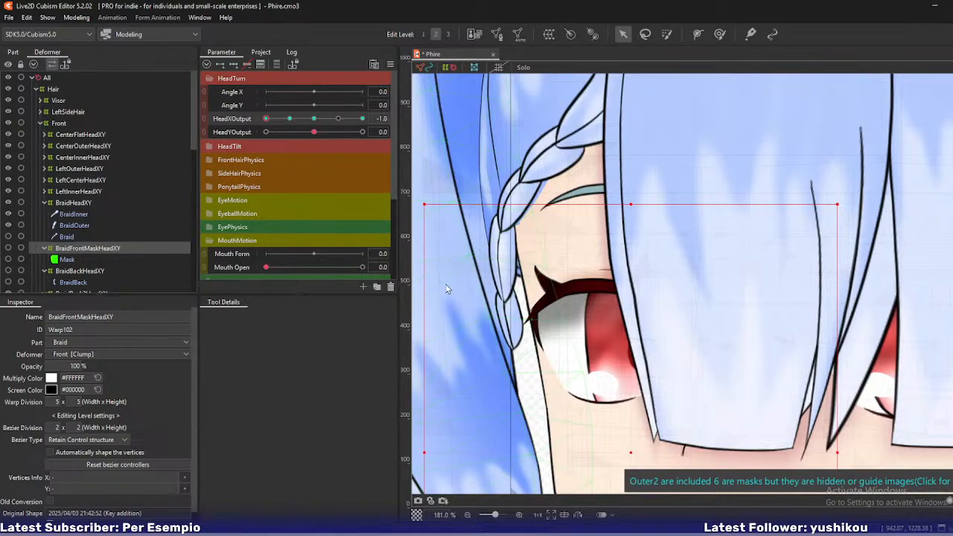
{"action": "scroll", "coordinate": [577, 275], "scroll_direction": "down", "scroll_amount": 5}
{"action": "left_click", "coordinate": [10, 259]}
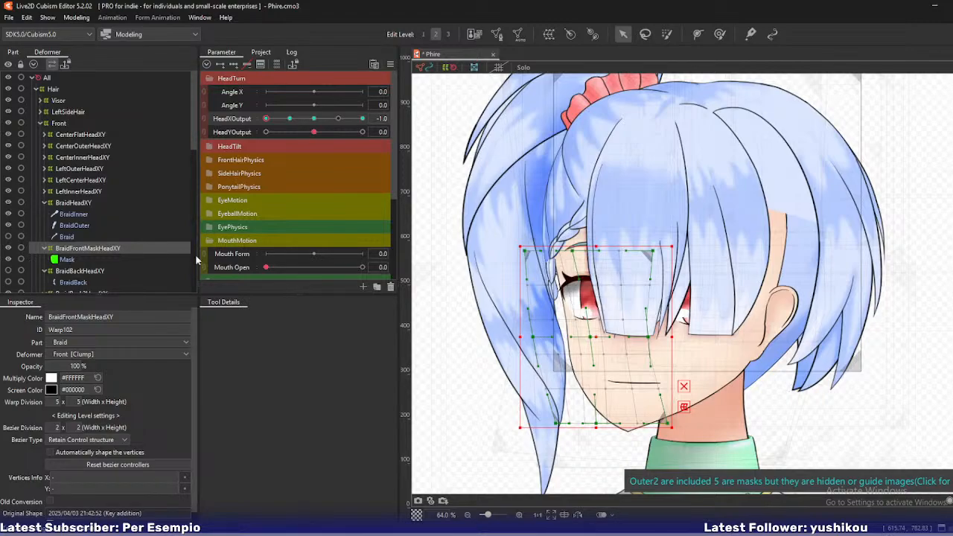
{"action": "scroll", "coordinate": [583, 281], "scroll_direction": "up", "scroll_amount": 3}
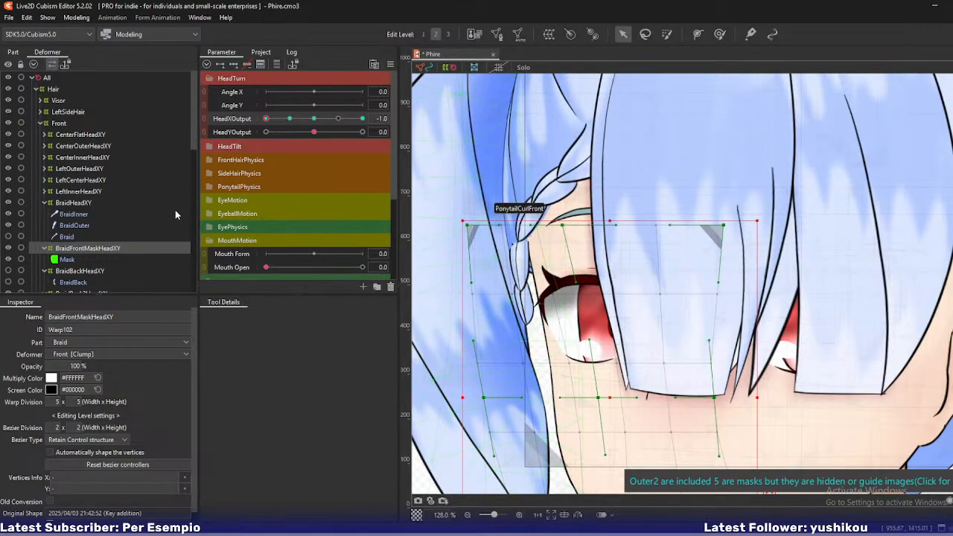
{"action": "left_click", "coordinate": [67, 260]}
{"action": "left_click_drag", "start_coordinate": [67, 402], "coordinate": [93, 403]}
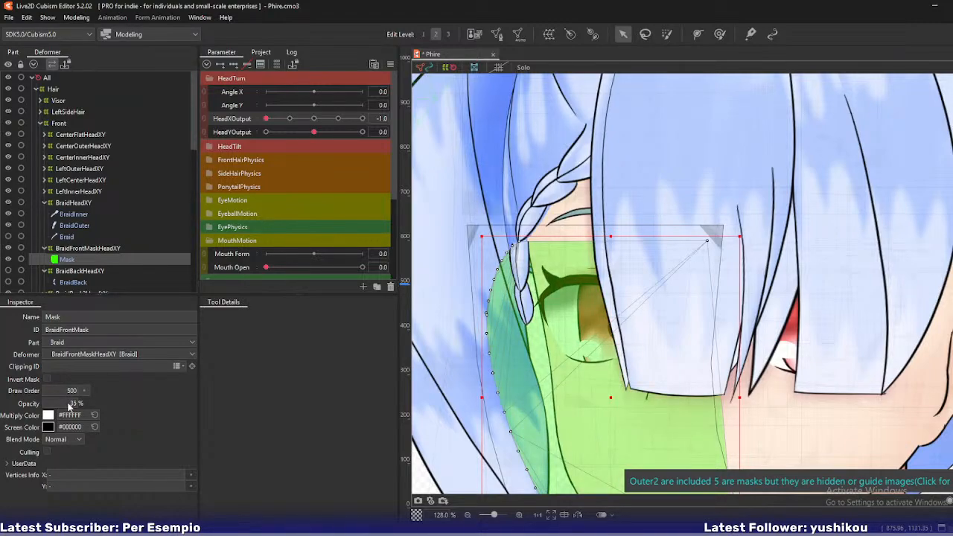
Invert the clipping mask on BraidOuter and check how the outer braid is cut at the mask edge
{"action": "left_click", "coordinate": [76, 226]}
{"action": "left_click", "coordinate": [48, 378]}
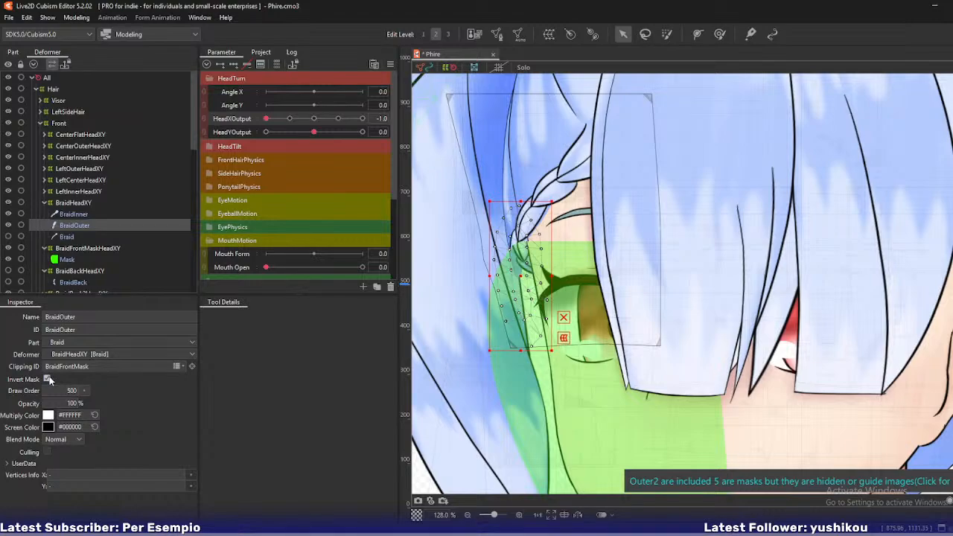
{"action": "scroll", "coordinate": [536, 280], "scroll_direction": "up", "scroll_amount": 2}
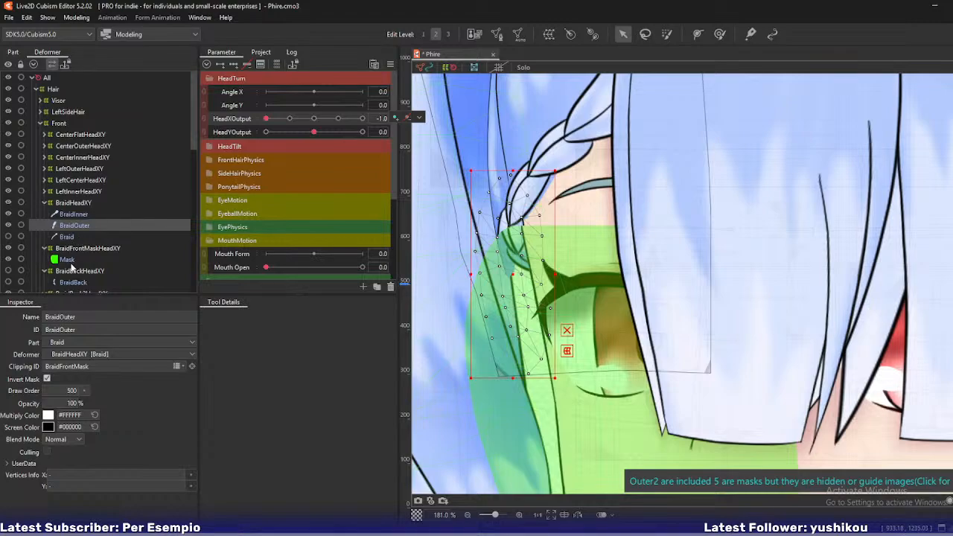
{"action": "scroll", "coordinate": [477, 239], "scroll_direction": "up", "scroll_amount": 2}
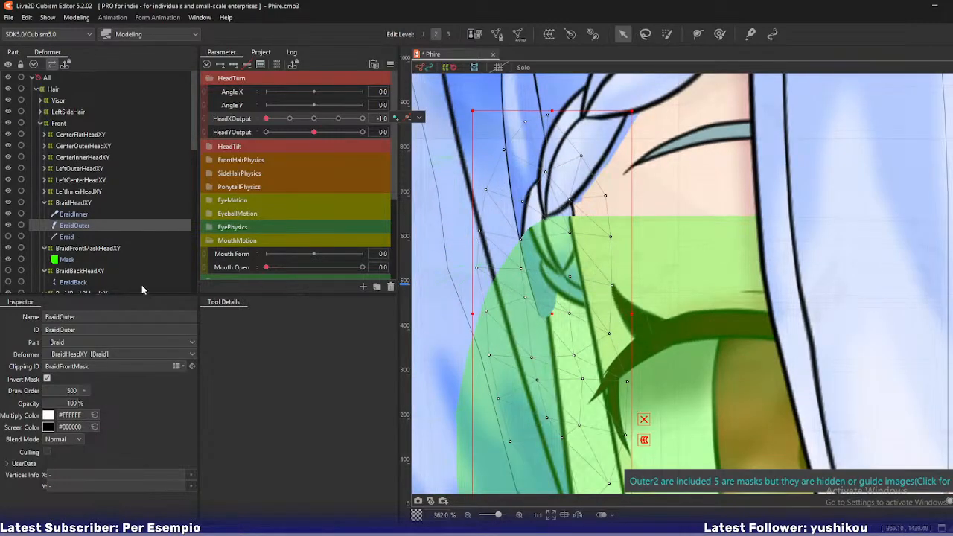
{"action": "scroll", "coordinate": [95, 272], "scroll_direction": "down", "scroll_amount": 1}
{"action": "scroll", "coordinate": [95, 276], "scroll_direction": "down", "scroll_amount": 1}
Try to reshape the lower outer edge of the BraidBack2HeadXY warp deformer at HeadXOutput -1, and undo the change
{"action": "left_click", "coordinate": [82, 210]}
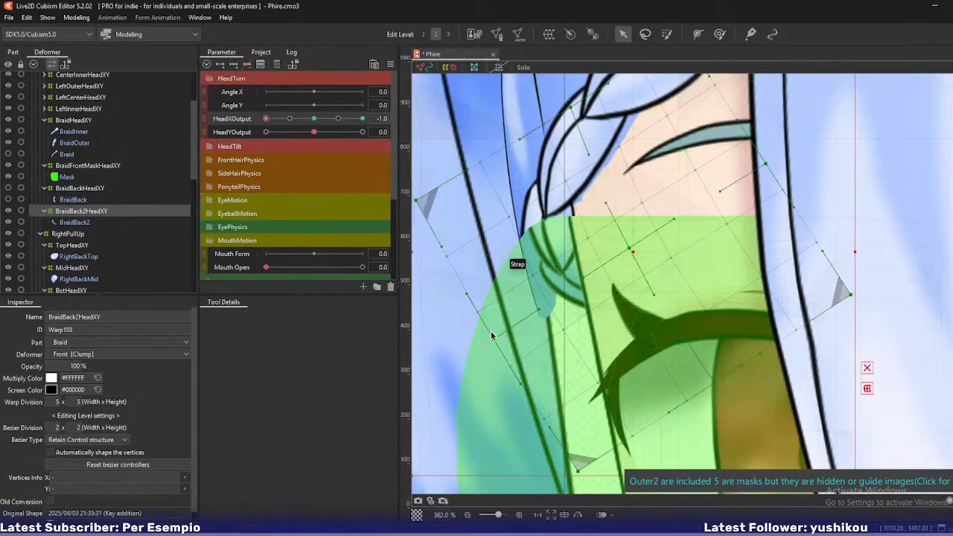
{"action": "left_click_drag", "start_coordinate": [494, 341], "coordinate": [487, 355]}
{"action": "key", "text": "ctrl+z"}
At HeadXOutput -1, reshape the outer edge and centre handles of the BraidHeadXY warp deformer to bend the lower braid inward
{"action": "left_click_drag", "start_coordinate": [572, 118], "coordinate": [559, 160]}
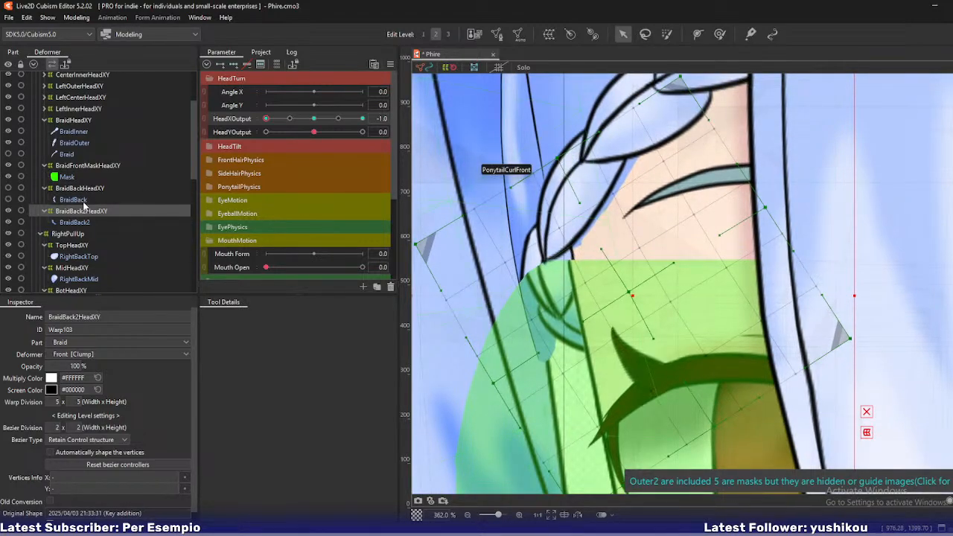
{"action": "scroll", "coordinate": [82, 198], "scroll_direction": "up", "scroll_amount": 2}
{"action": "left_click", "coordinate": [76, 163]}
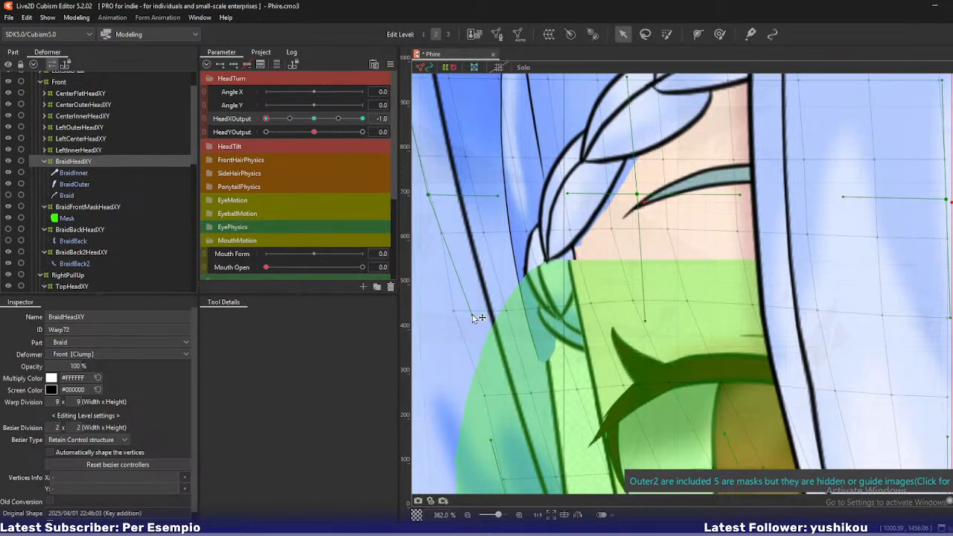
{"action": "left_click_drag", "start_coordinate": [647, 322], "coordinate": [610, 318]}
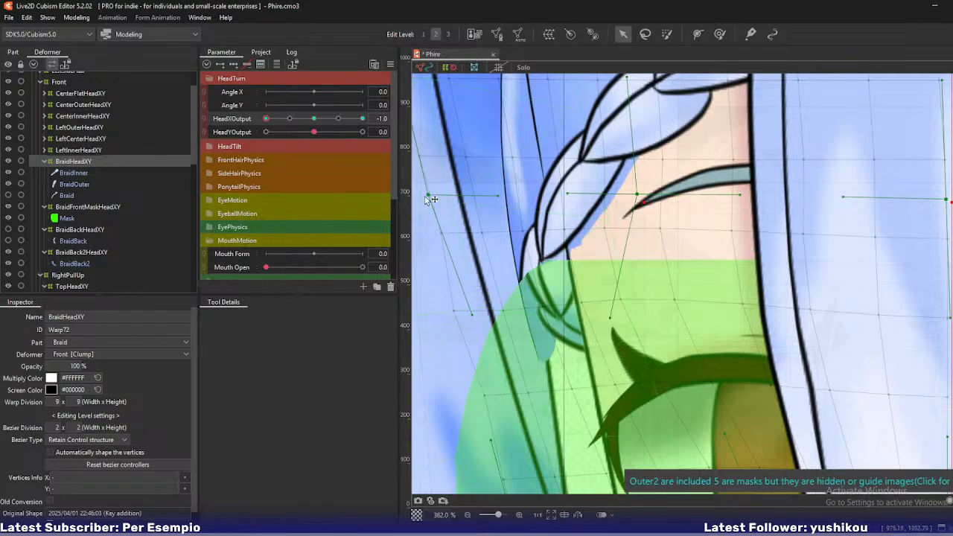
{"action": "left_click_drag", "start_coordinate": [428, 195], "coordinate": [435, 195]}
{"action": "key", "text": "ctrl+z"}
{"action": "key", "text": "ctrl+z"}
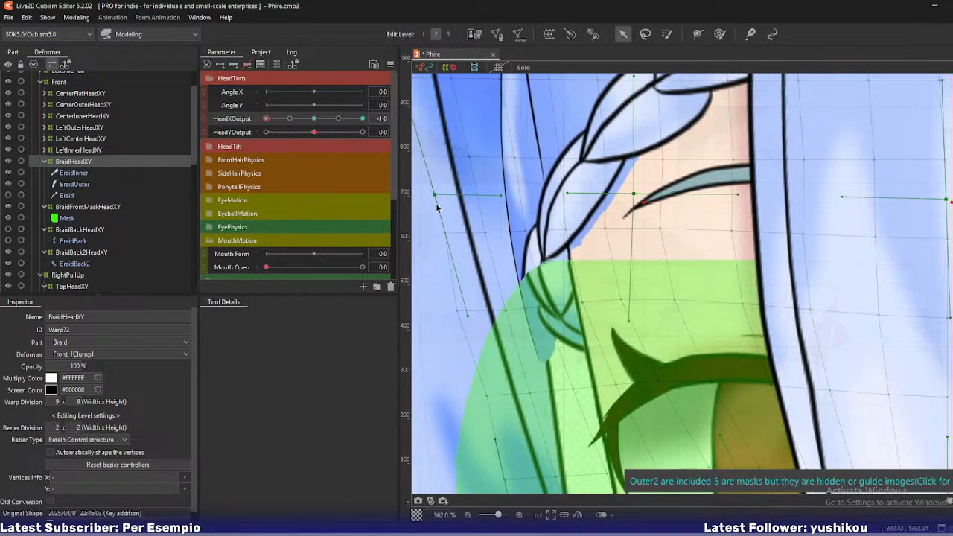
{"action": "left_click_drag", "start_coordinate": [627, 324], "coordinate": [623, 324]}
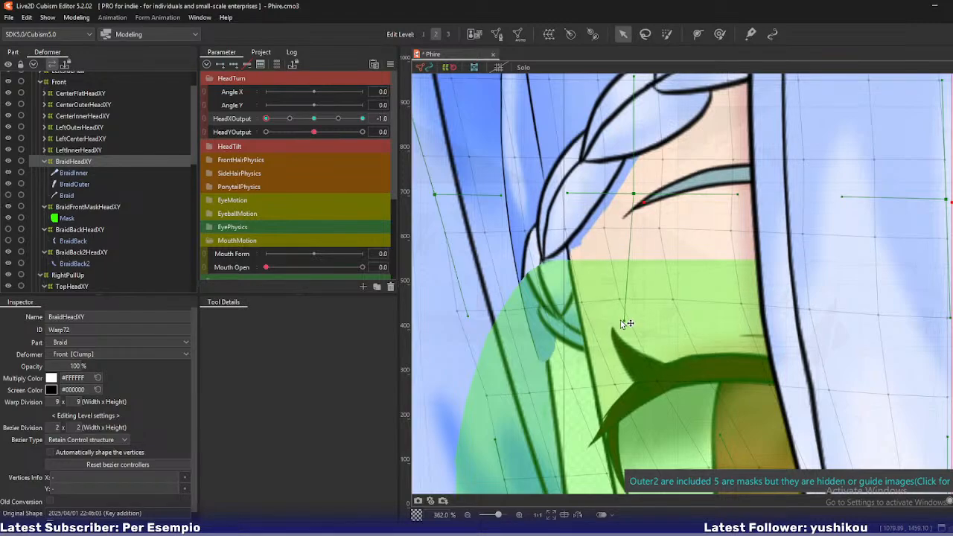
{"action": "left_click_drag", "start_coordinate": [462, 316], "coordinate": [468, 314]}
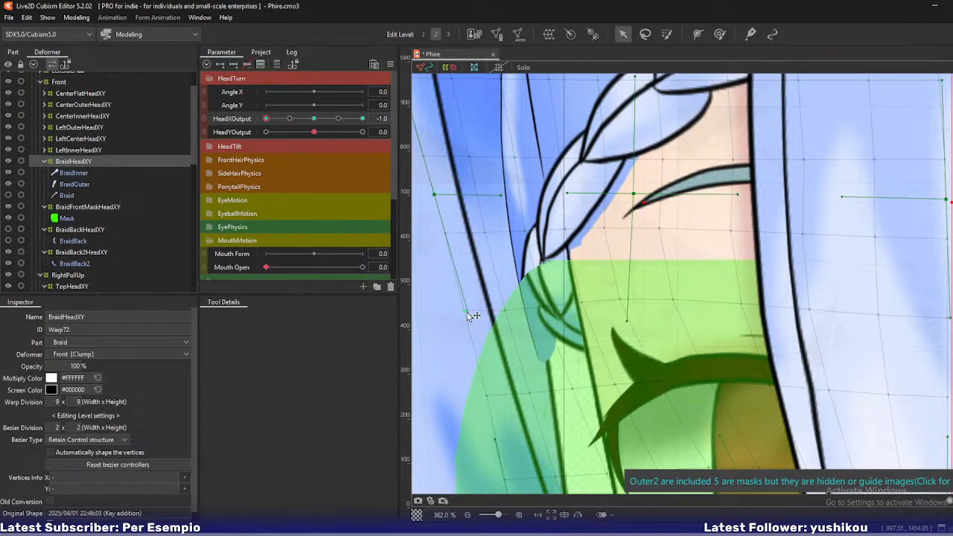
{"action": "left_click_drag", "start_coordinate": [544, 311], "coordinate": [552, 305]}
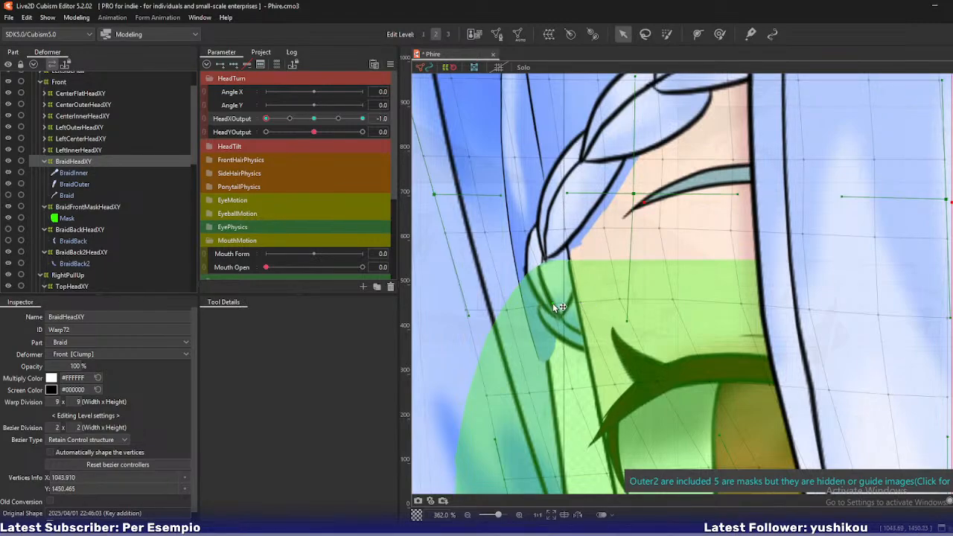
Set the opacity of the Mask mesh under BraidFrontMaskHeadXY to 0%
{"action": "scroll", "coordinate": [452, 286], "scroll_direction": "down", "scroll_amount": 3}
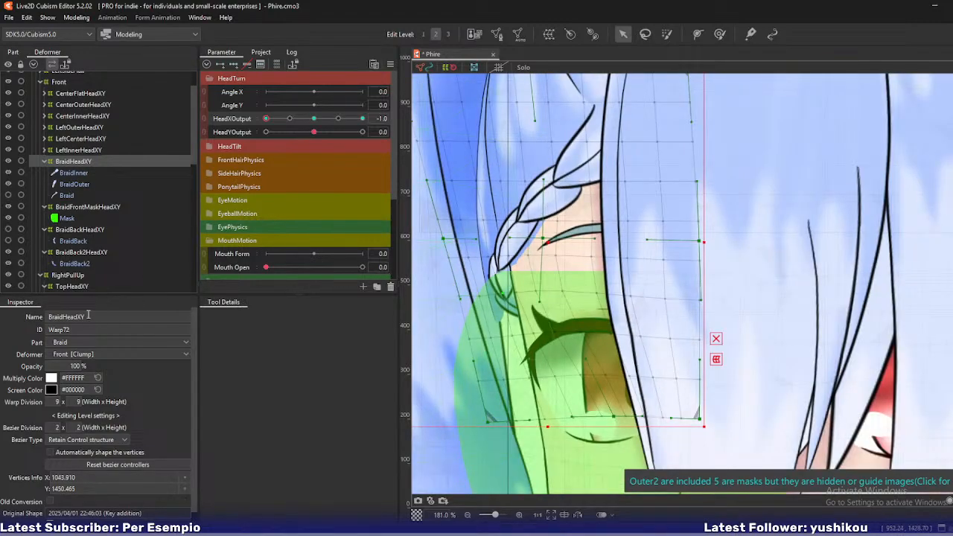
{"action": "left_click", "coordinate": [83, 209]}
{"action": "left_click", "coordinate": [69, 219]}
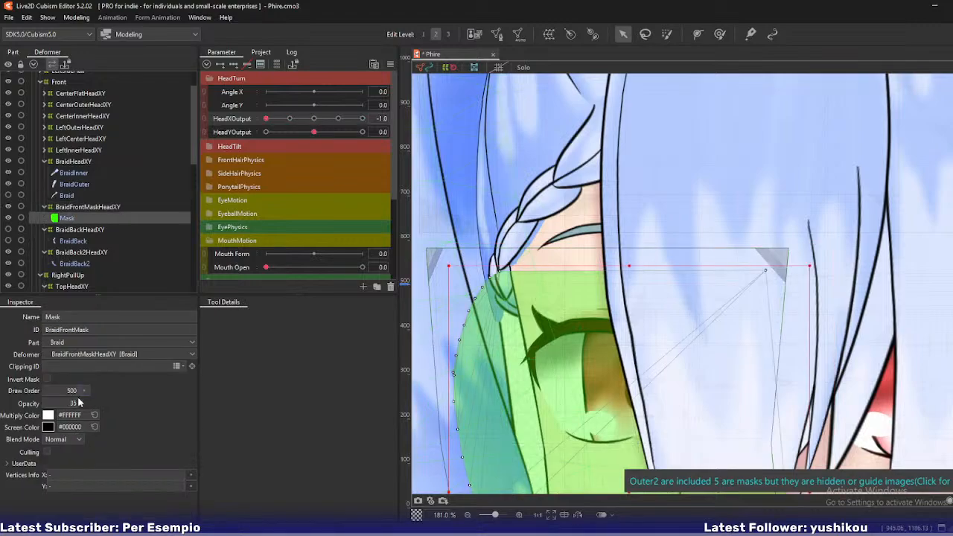
{"action": "left_click_drag", "start_coordinate": [70, 403], "coordinate": [43, 403]}
Nudge the upper edge point of the BraidBack2HeadXY warp deformer slightly upward and fine-tune its outer corner at HeadXOutput -1
{"action": "scroll", "coordinate": [547, 331], "scroll_direction": "up", "scroll_amount": 3}
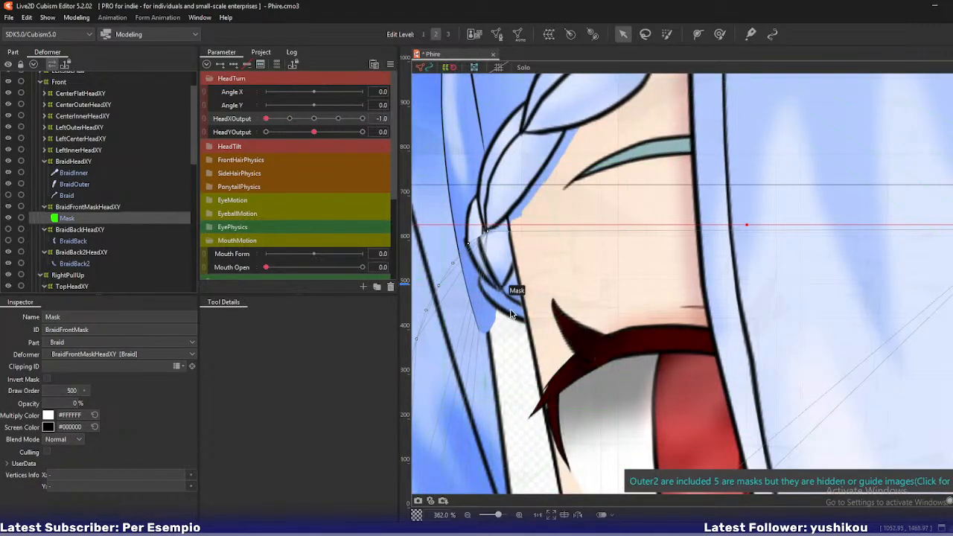
{"action": "left_click_drag", "start_coordinate": [517, 290], "coordinate": [553, 318]}
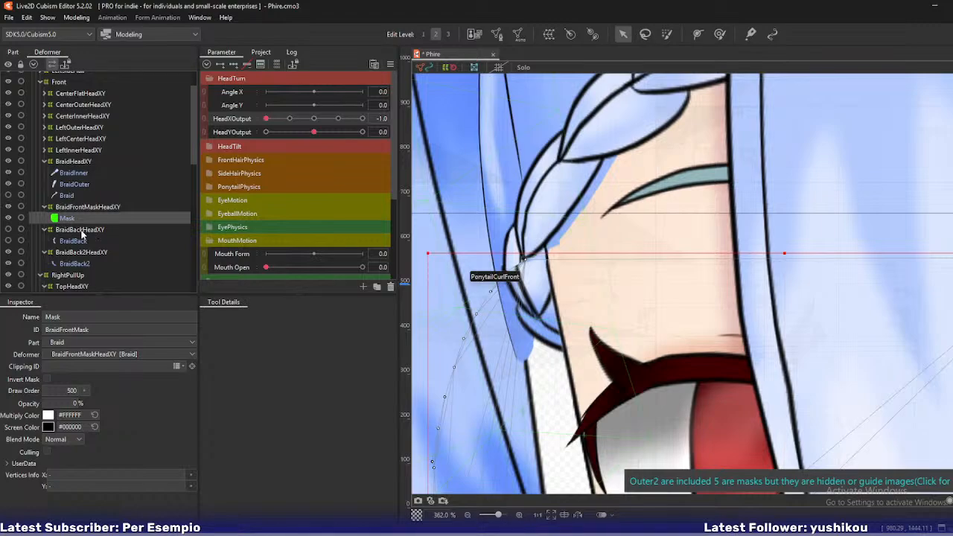
{"action": "left_click", "coordinate": [83, 253]}
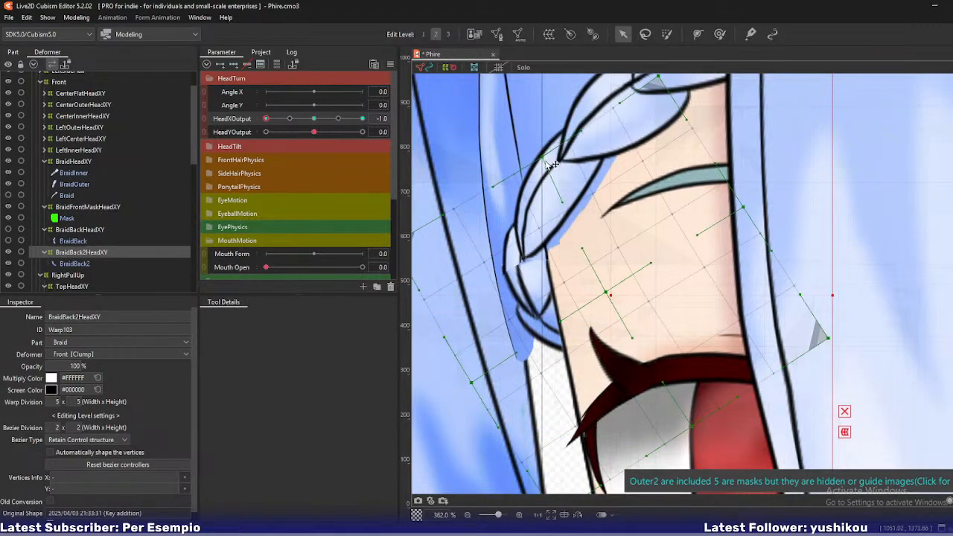
{"action": "mouse_move", "coordinate": [544, 163]}
{"action": "left_mouse_down"}
{"action": "mouse_move", "coordinate": [551, 189]}
{"action": "mouse_move", "coordinate": [545, 149]}
{"action": "left_mouse_up"}
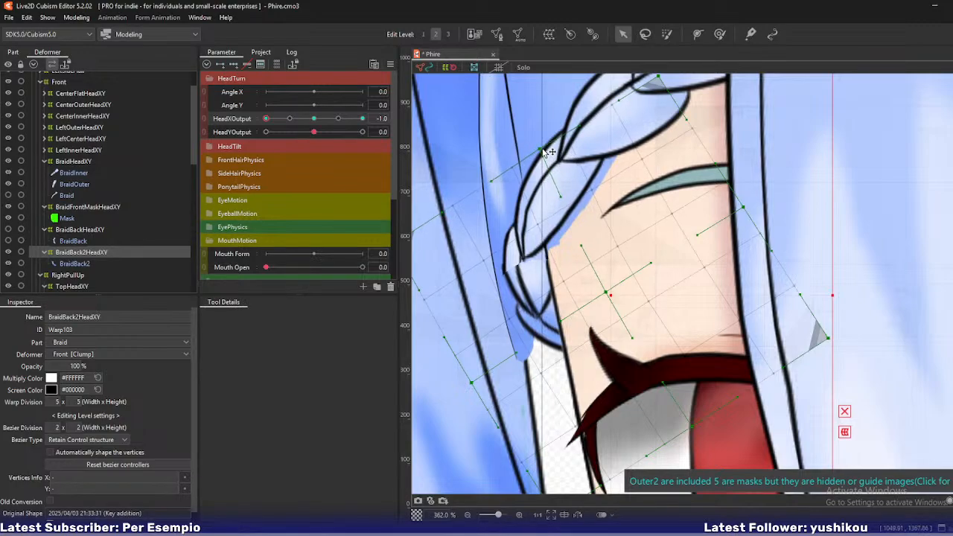
{"action": "scroll", "coordinate": [471, 219], "scroll_direction": "down", "scroll_amount": 2}
{"action": "left_click_drag", "start_coordinate": [471, 222], "coordinate": [491, 237]}
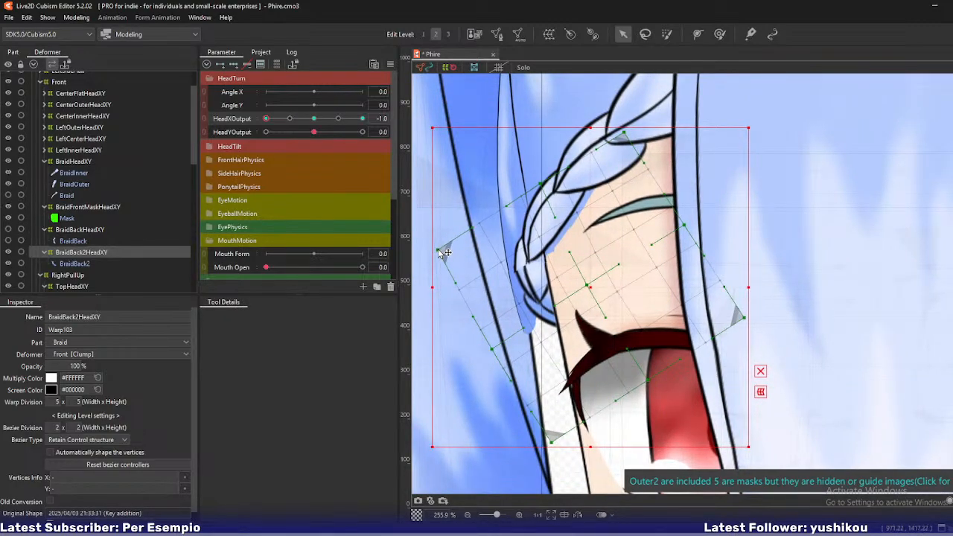
{"action": "left_click_drag", "start_coordinate": [439, 251], "coordinate": [440, 250]}
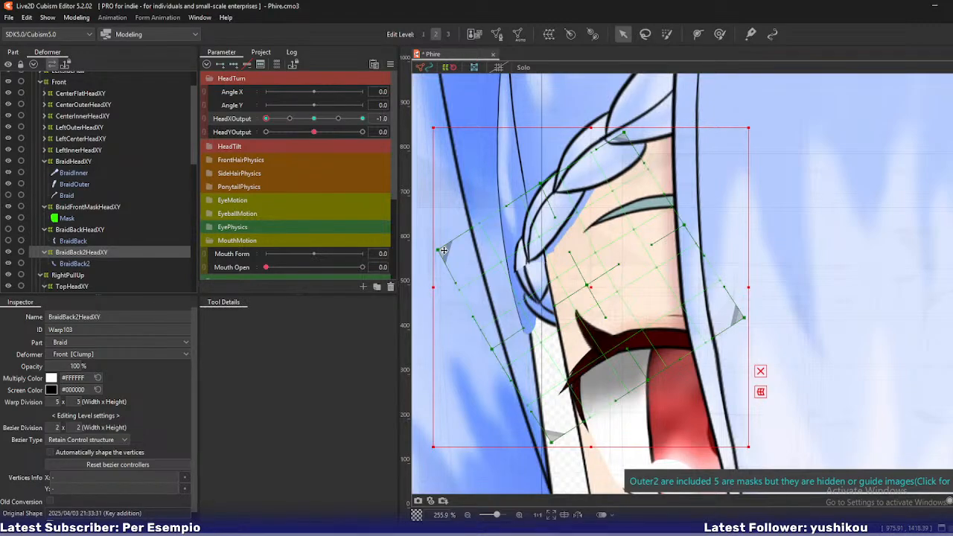
Return HeadXOutput to 0 and create a 9 × 9 warp deformer named BriadInnerHeadXY as the parent of BraidInner
{"action": "left_click", "coordinate": [68, 161]}
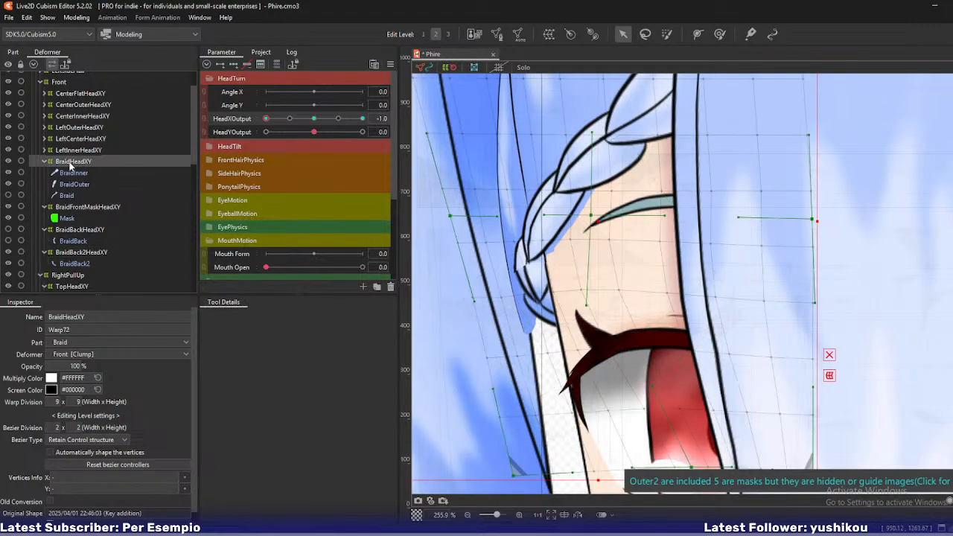
{"action": "scroll", "coordinate": [588, 262], "scroll_direction": "down", "scroll_amount": 6}
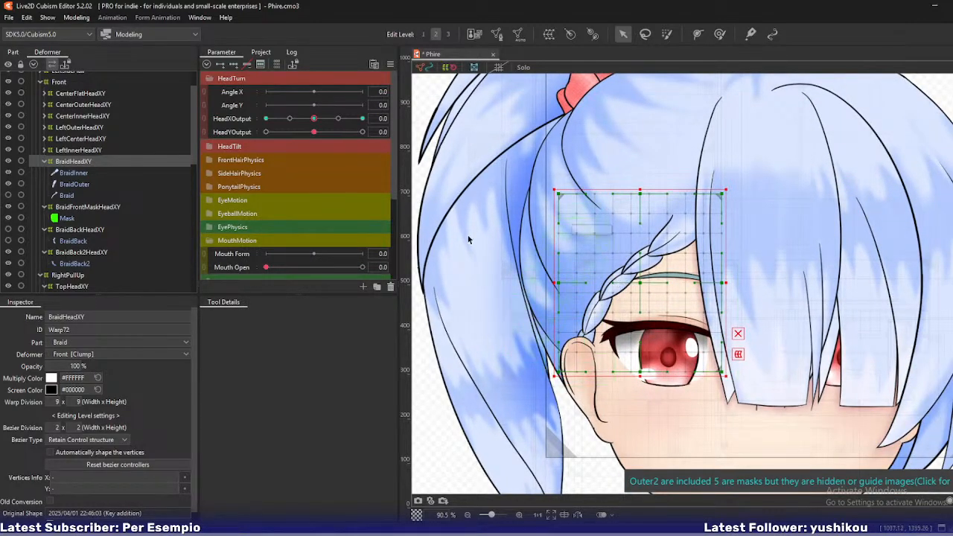
{"action": "scroll", "coordinate": [85, 167], "scroll_direction": "up", "scroll_amount": 2}
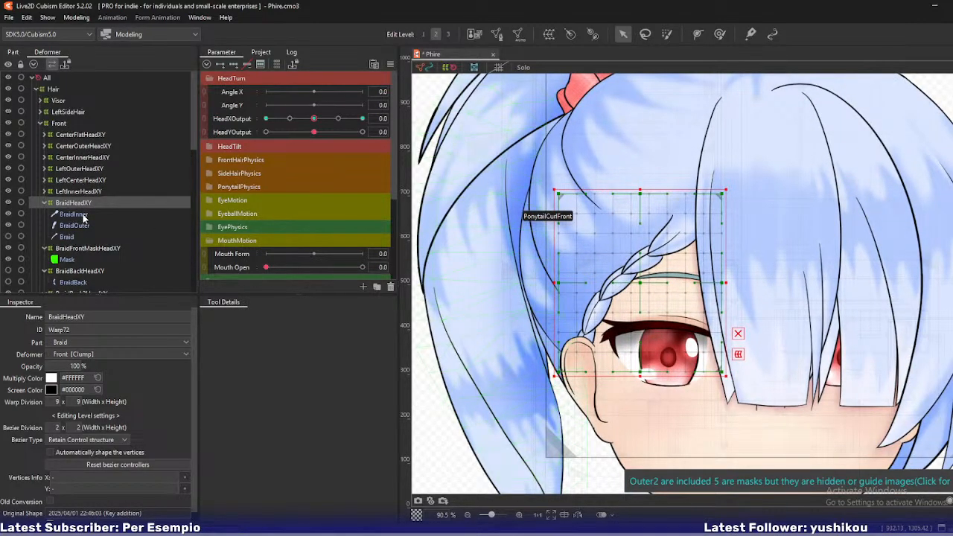
{"action": "left_click", "coordinate": [75, 214]}
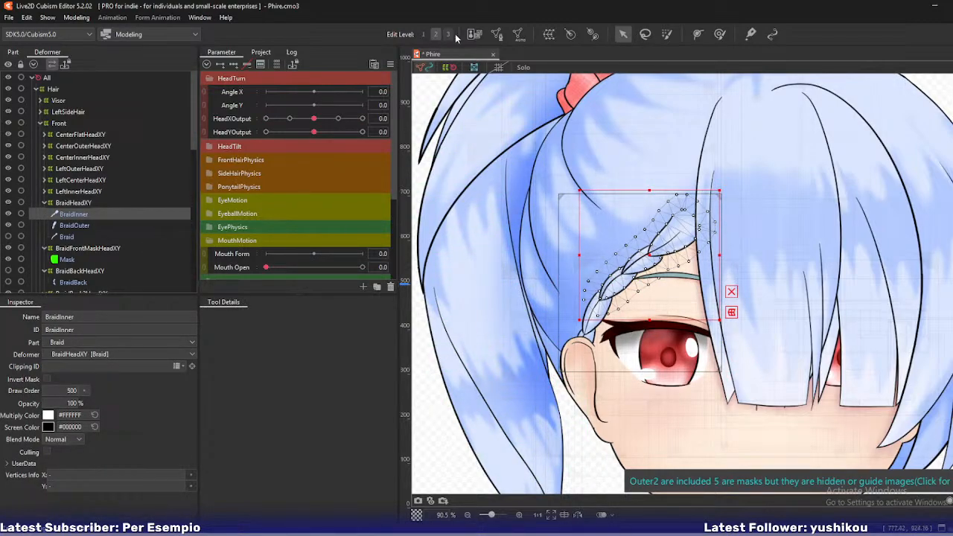
{"action": "left_click", "coordinate": [547, 33]}
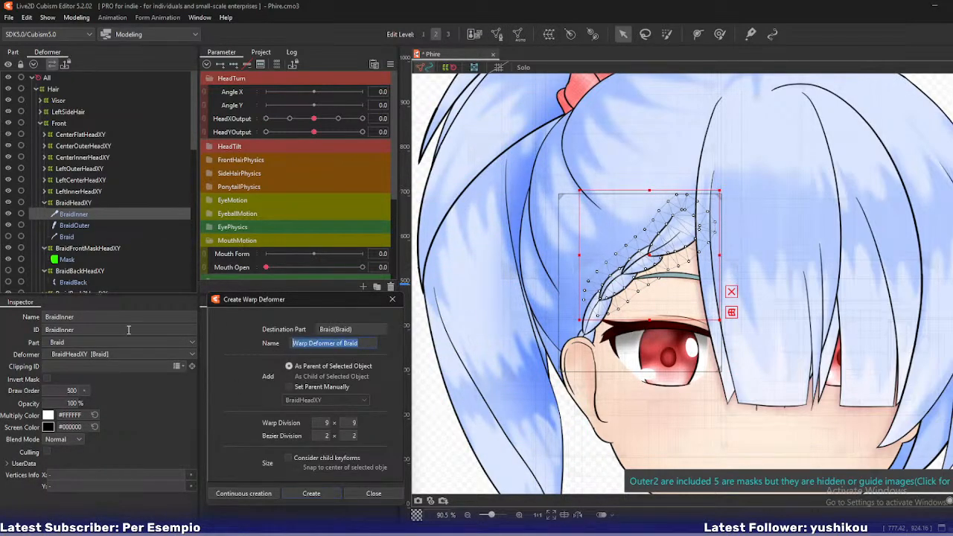
{"action": "type", "text": "Bria"}
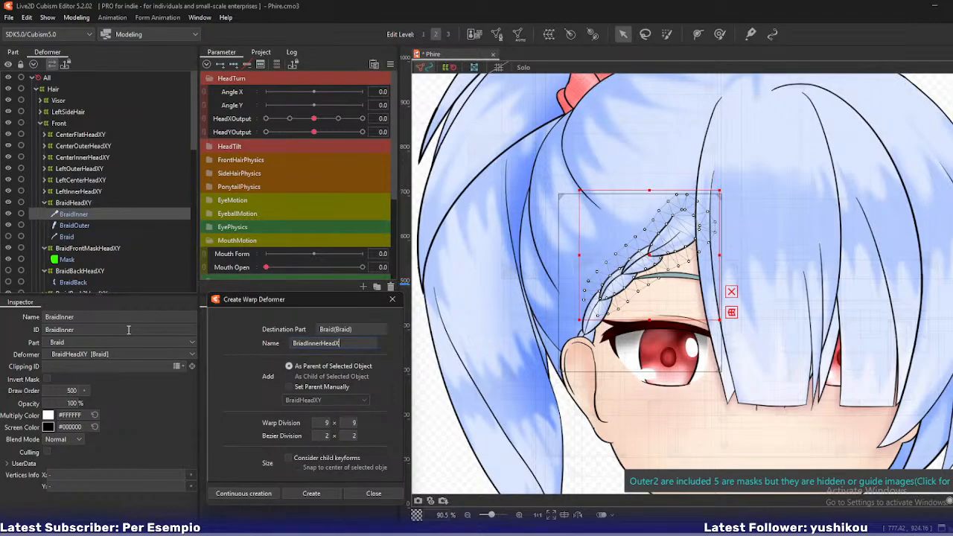
Create a 9 × 9 warp deformer named BriadOuterHeadXY as the parent of BraidOuter
{"action": "left_click", "coordinate": [77, 226]}
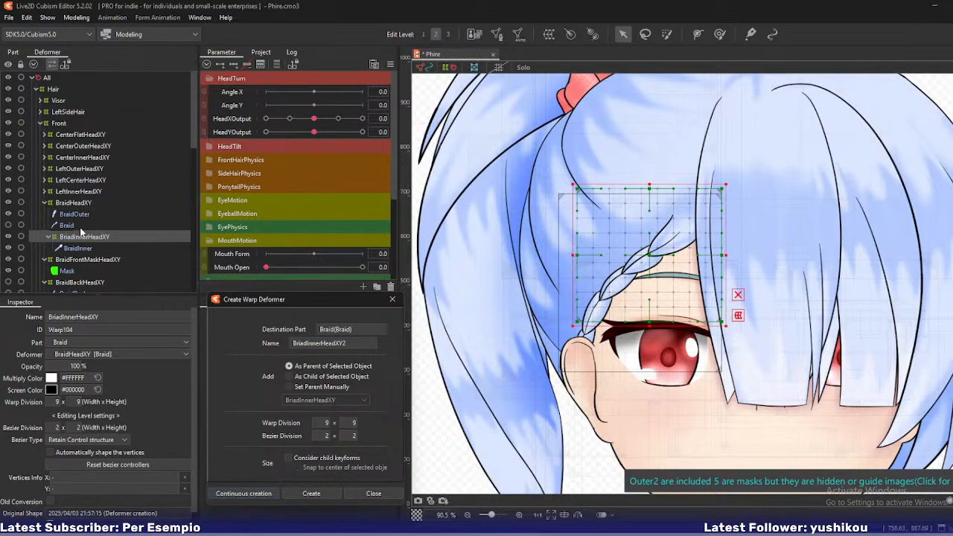
{"action": "left_click", "coordinate": [308, 342]}
{"action": "key", "text": "Delete"}
{"action": "key", "text": "Delete"}
{"action": "key", "text": "Delete"}
{"action": "key", "text": "Delete"}
{"action": "key", "text": "Delete"}
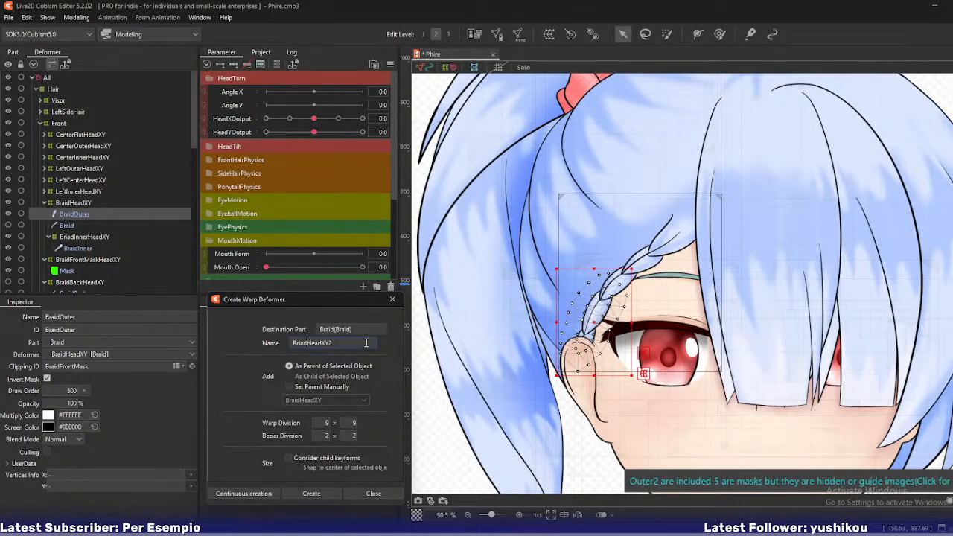
{"action": "type", "text": "Outer"}
{"action": "key", "text": "Return"}
Move BriadInnerHeadXY and BriadOuterHeadXY out of BraidHeadXY to sit directly under Front, and finish creating deformers
{"action": "left_click", "coordinate": [82, 227]}
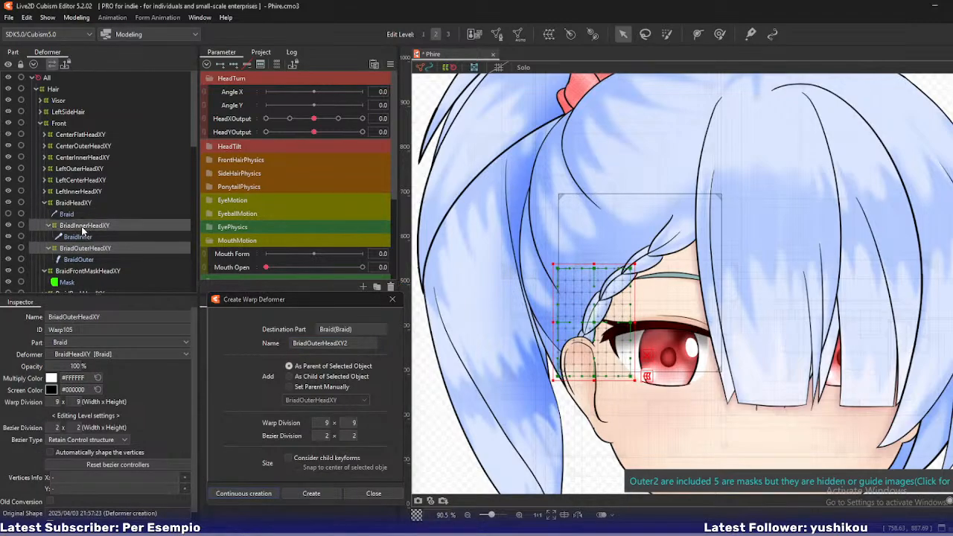
{"action": "left_click_drag", "start_coordinate": [72, 229], "coordinate": [64, 126]}
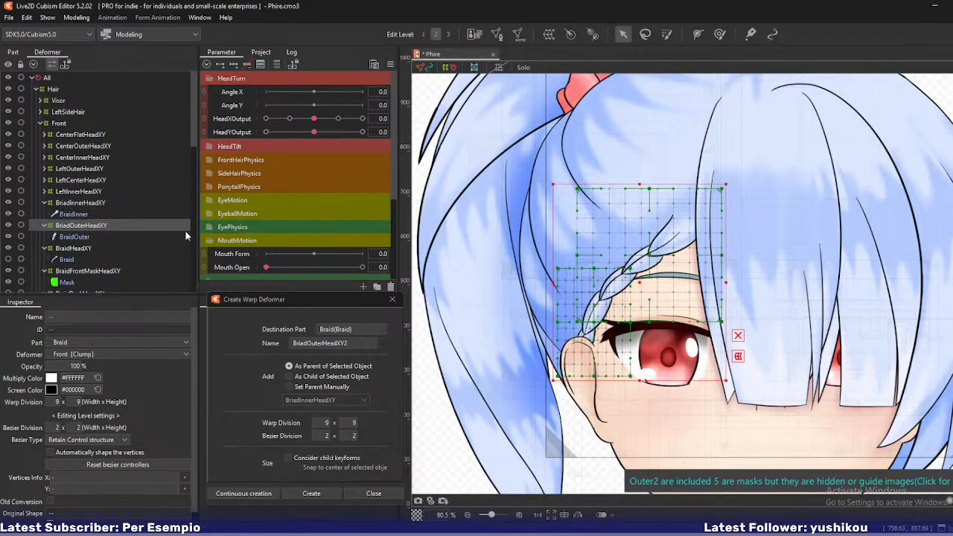
{"action": "left_click", "coordinate": [392, 299]}
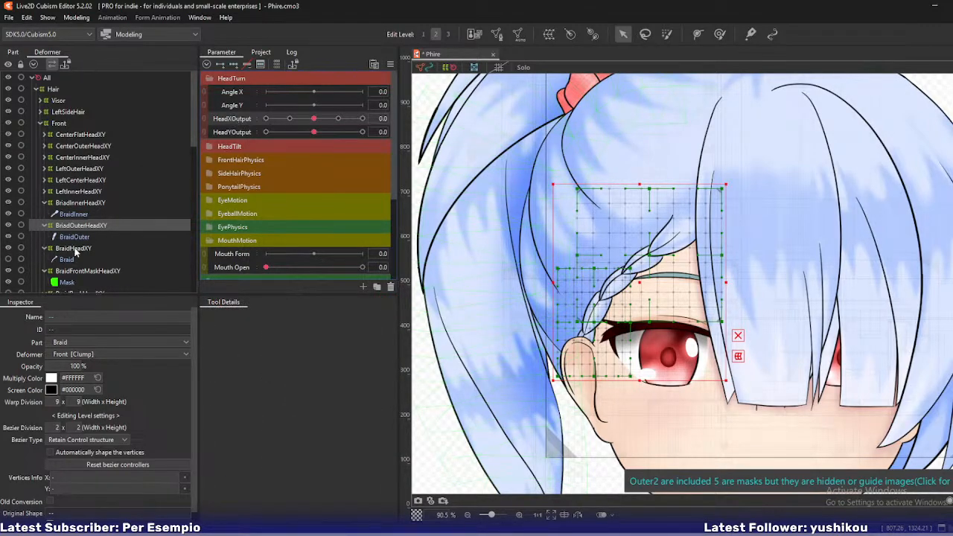
Add three HeadXOutput keys at -1, 0 and 1 to both BriadInnerHeadXY and BriadOuterHeadXY
{"action": "left_click", "coordinate": [75, 203], "text": "ctrl"}
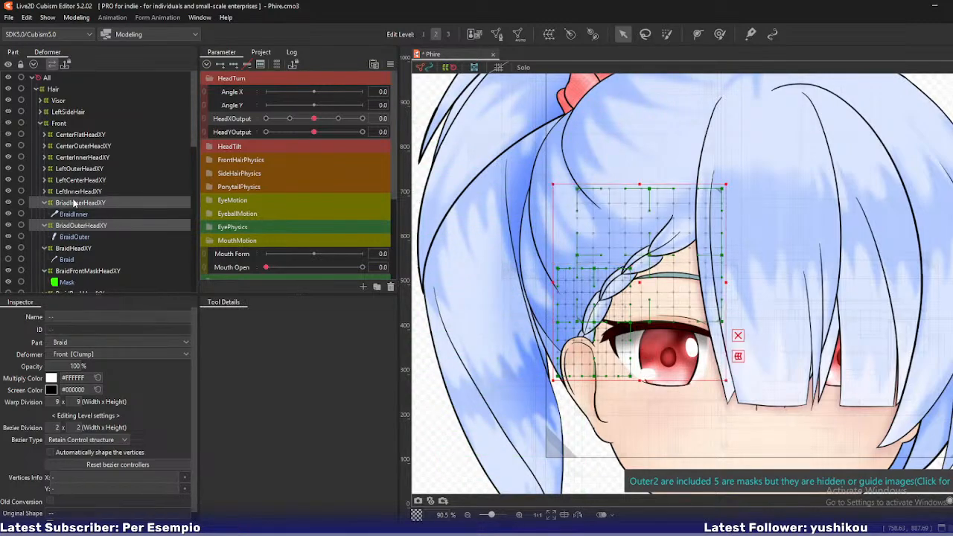
{"action": "left_click", "coordinate": [233, 64]}
{"action": "left_click", "coordinate": [362, 118]}
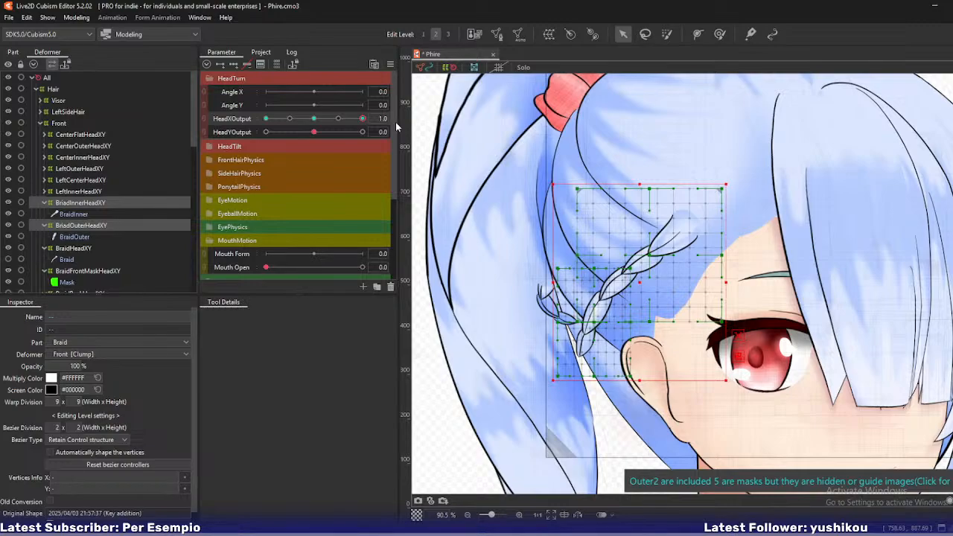
At HeadXOutput -1, shift BriadInnerHeadXY toward the outer side of the face and pull its lower edge inward to curve the braid
{"action": "left_click", "coordinate": [265, 118]}
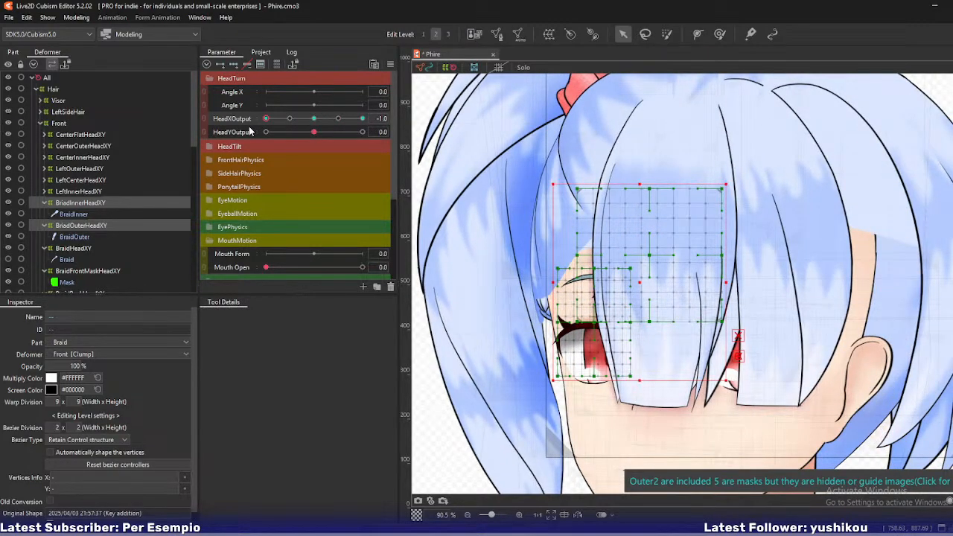
{"action": "left_click", "coordinate": [88, 202]}
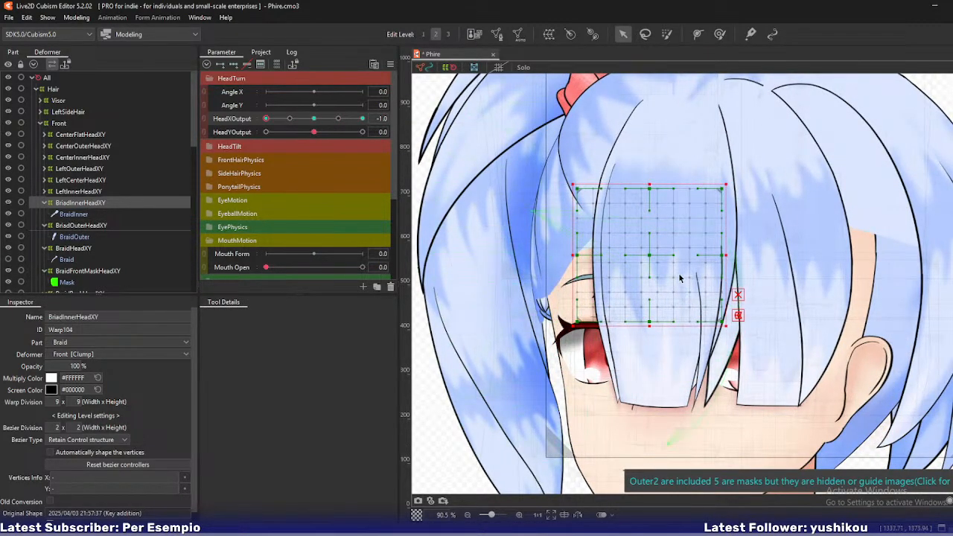
{"action": "left_click_drag", "start_coordinate": [646, 255], "coordinate": [572, 254]}
{"action": "scroll", "coordinate": [572, 254], "scroll_direction": "up", "scroll_amount": 3}
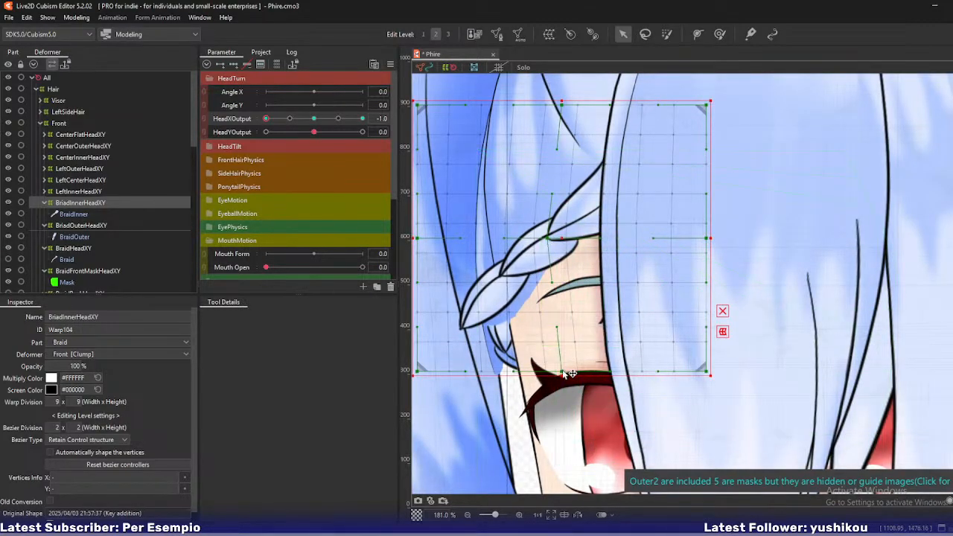
{"action": "left_click_drag", "start_coordinate": [562, 371], "coordinate": [575, 371]}
{"action": "left_click_drag", "start_coordinate": [429, 373], "coordinate": [480, 377]}
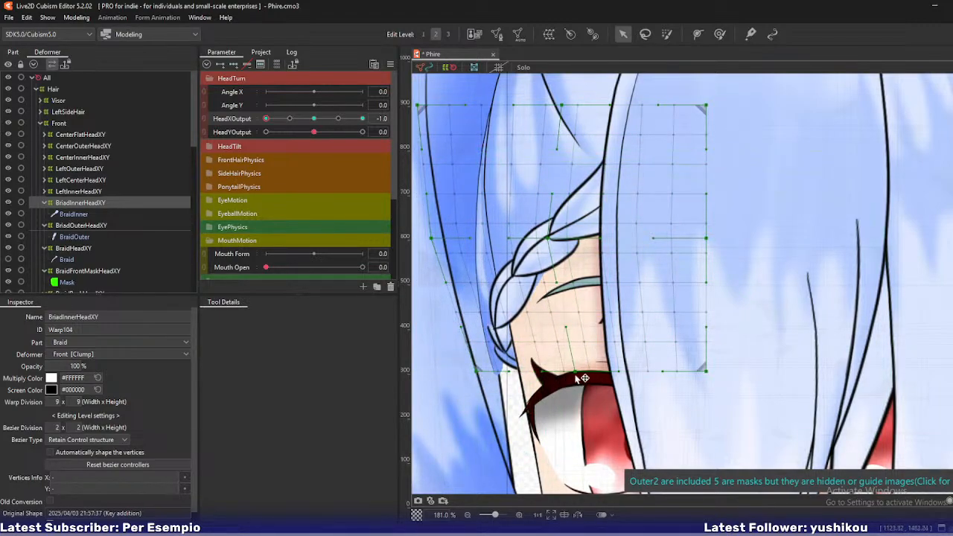
{"action": "left_click_drag", "start_coordinate": [575, 374], "coordinate": [573, 371]}
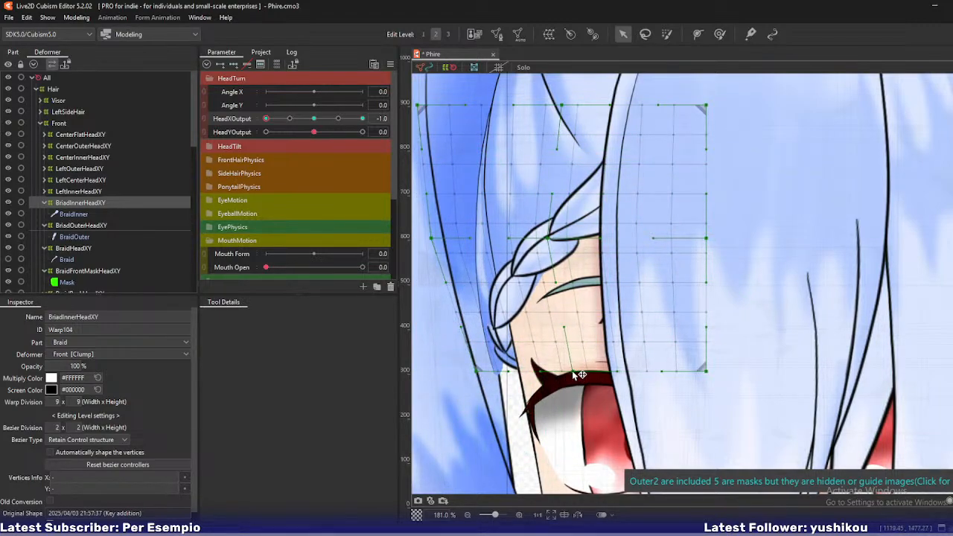
Hide the braid's front mask and, at HeadXOutput -1, move BriadOuterHeadXY toward the outer side of the face to meet the inner braid
{"action": "left_click", "coordinate": [95, 225]}
{"action": "left_click", "coordinate": [7, 282]}
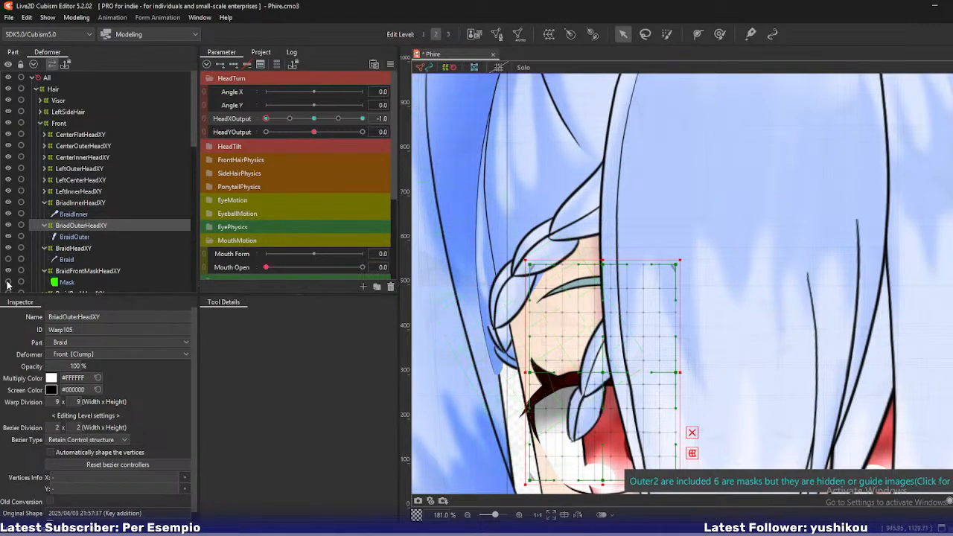
{"action": "left_click_drag", "start_coordinate": [603, 372], "coordinate": [488, 361]}
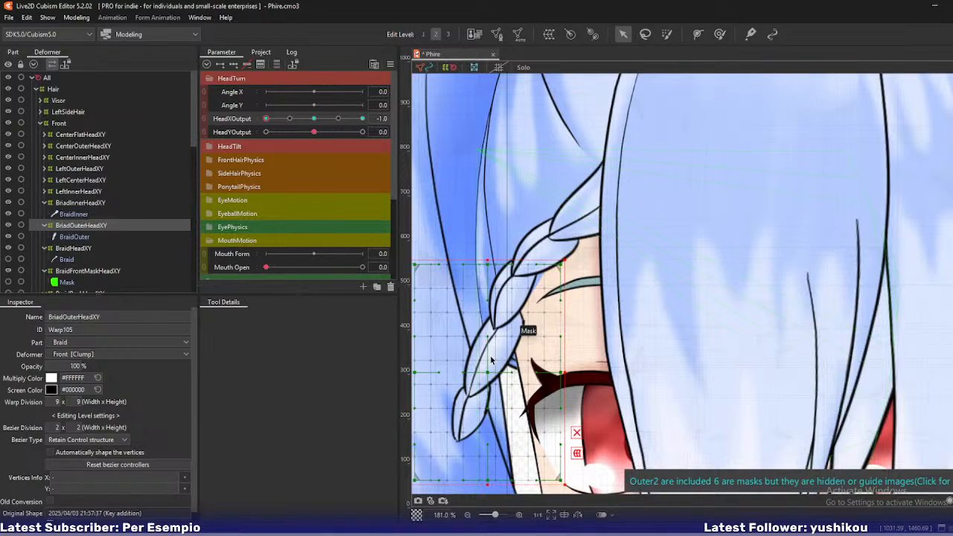
{"action": "left_click_drag", "start_coordinate": [500, 349], "coordinate": [534, 317]}
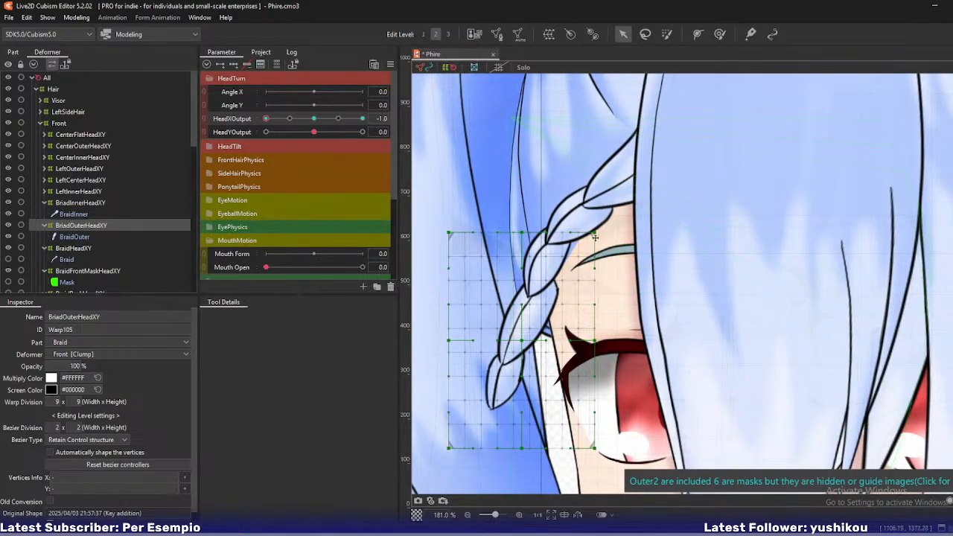
Bend BriadOuterHeadXY at HeadXOutput -1 by pulling its lower and middle control points inward and narrowing its upper inner edge
{"action": "left_click_drag", "start_coordinate": [523, 232], "coordinate": [517, 232]}
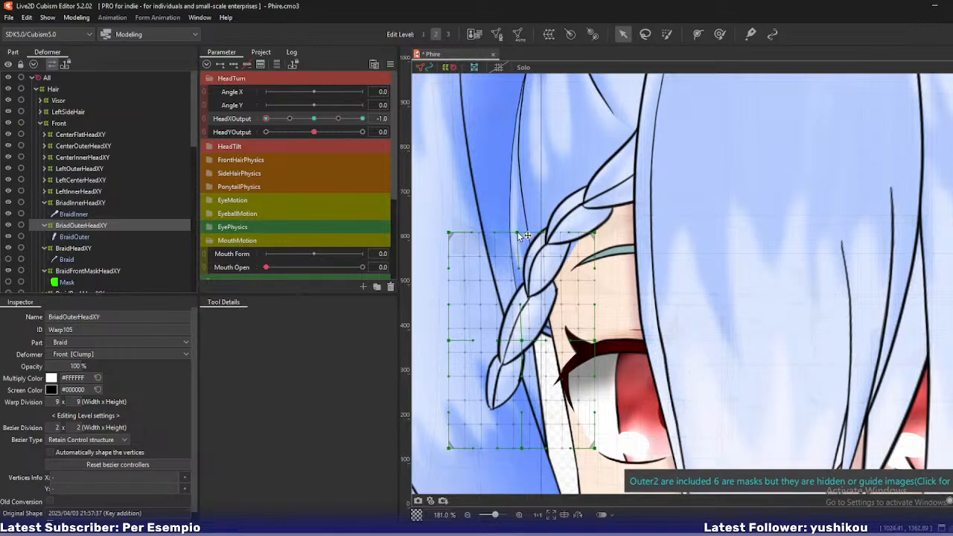
{"action": "left_click_drag", "start_coordinate": [521, 448], "coordinate": [570, 450]}
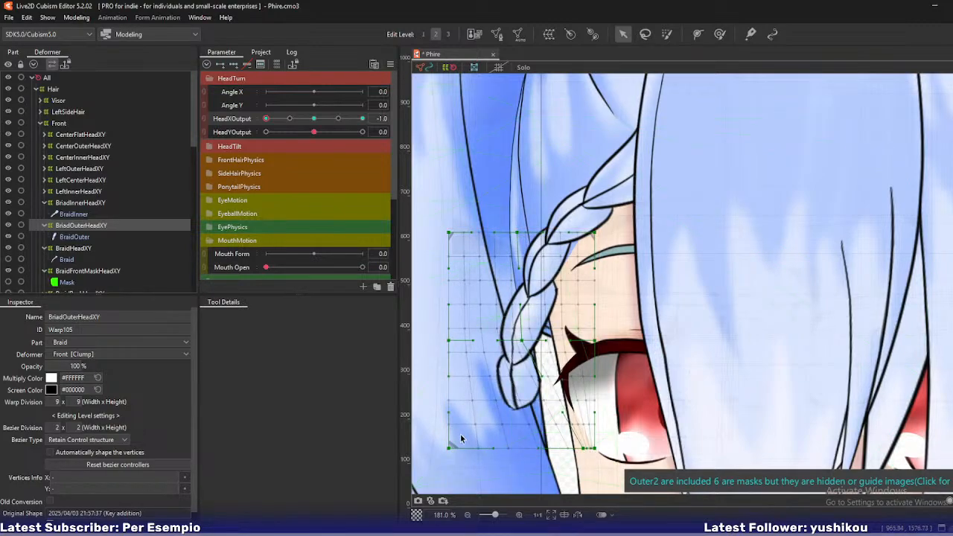
{"action": "left_click_drag", "start_coordinate": [449, 448], "coordinate": [517, 448]}
{"action": "left_click_drag", "start_coordinate": [520, 341], "coordinate": [536, 340]}
{"action": "left_click_drag", "start_coordinate": [593, 232], "coordinate": [568, 232]}
{"action": "left_click_drag", "start_coordinate": [594, 340], "coordinate": [579, 341]}
{"action": "left_click_drag", "start_coordinate": [593, 448], "coordinate": [618, 448]}
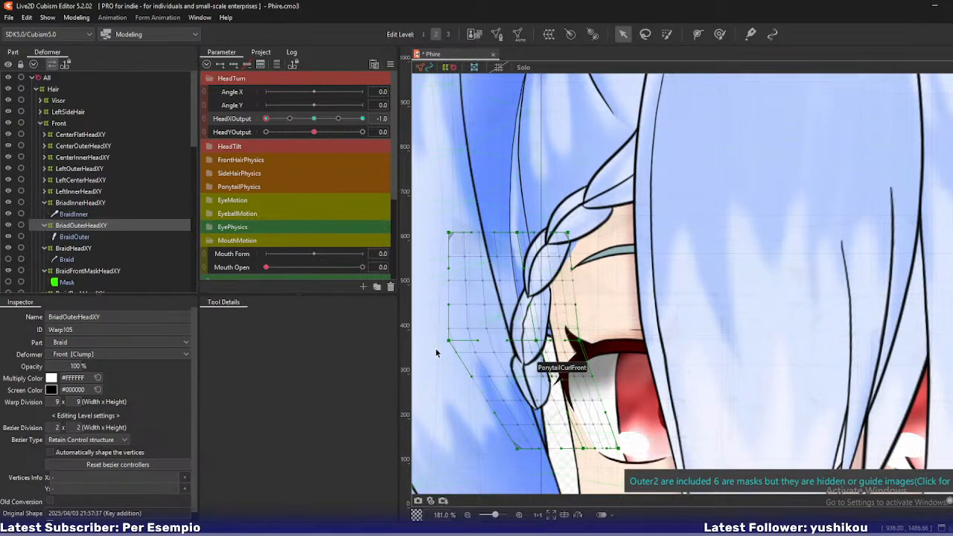
{"action": "left_click_drag", "start_coordinate": [450, 341], "coordinate": [469, 343]}
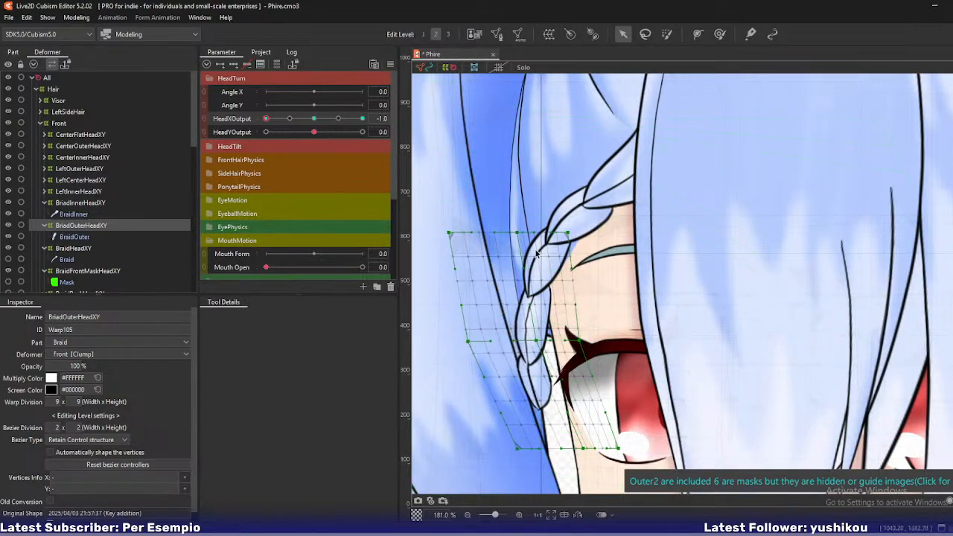
Fine-tune BriadOuterHeadXY's upper, centre and lower control points so the outer braid follows the curve of the inner braid
{"action": "left_click_drag", "start_coordinate": [517, 232], "coordinate": [509, 232]}
{"action": "left_click_drag", "start_coordinate": [567, 233], "coordinate": [562, 232]}
{"action": "left_click_drag", "start_coordinate": [538, 340], "coordinate": [541, 340]}
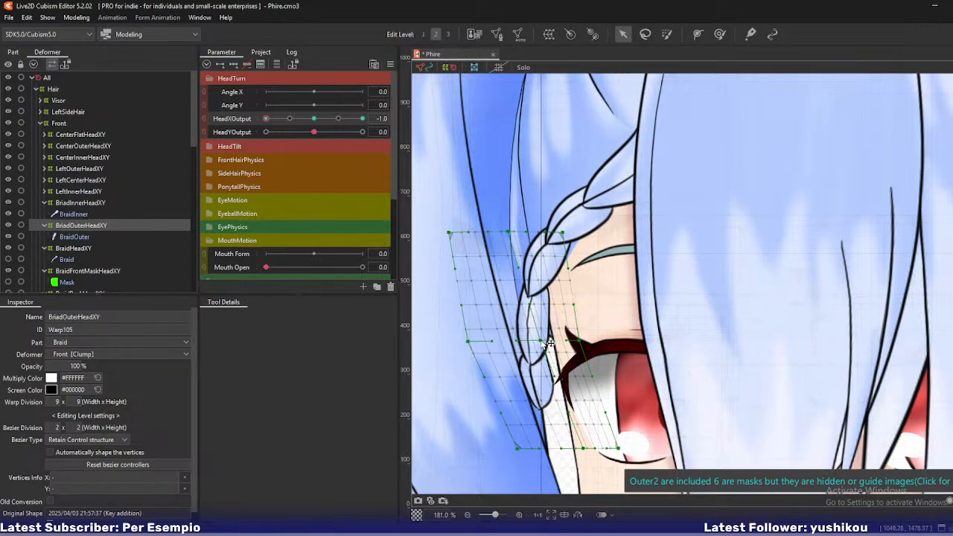
{"action": "left_click_drag", "start_coordinate": [583, 448], "coordinate": [593, 448]}
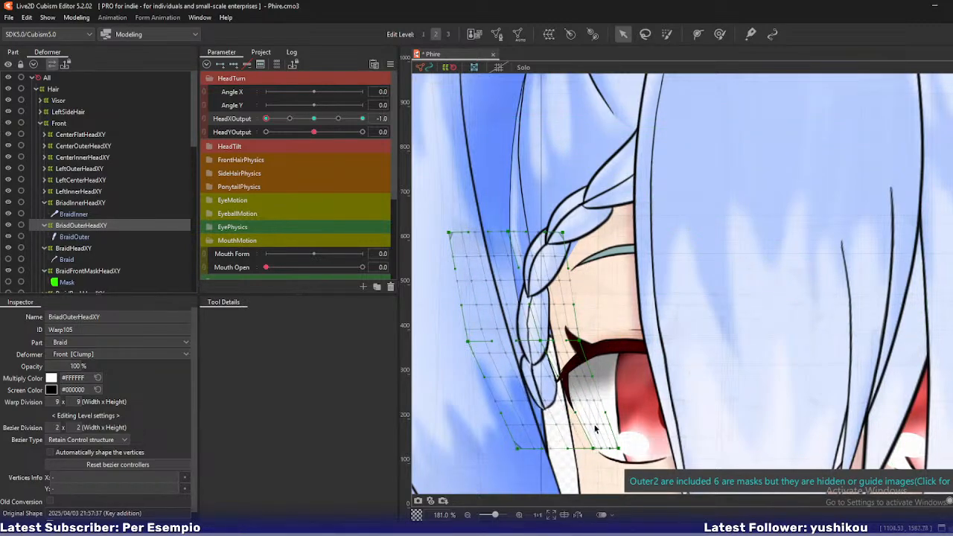
{"action": "left_click_drag", "start_coordinate": [579, 340], "coordinate": [577, 341]}
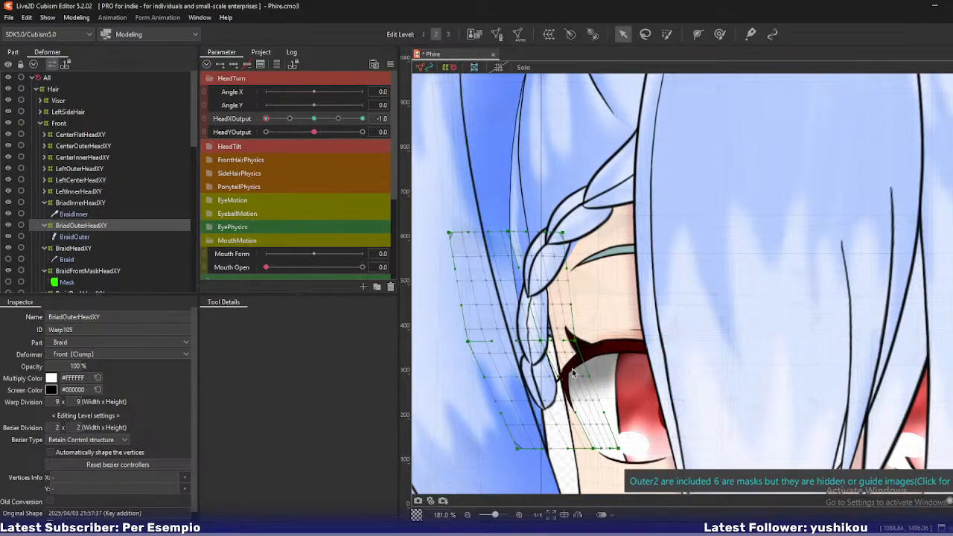
{"action": "left_click_drag", "start_coordinate": [593, 448], "coordinate": [584, 449]}
{"action": "left_click_drag", "start_coordinate": [539, 341], "coordinate": [543, 341]}
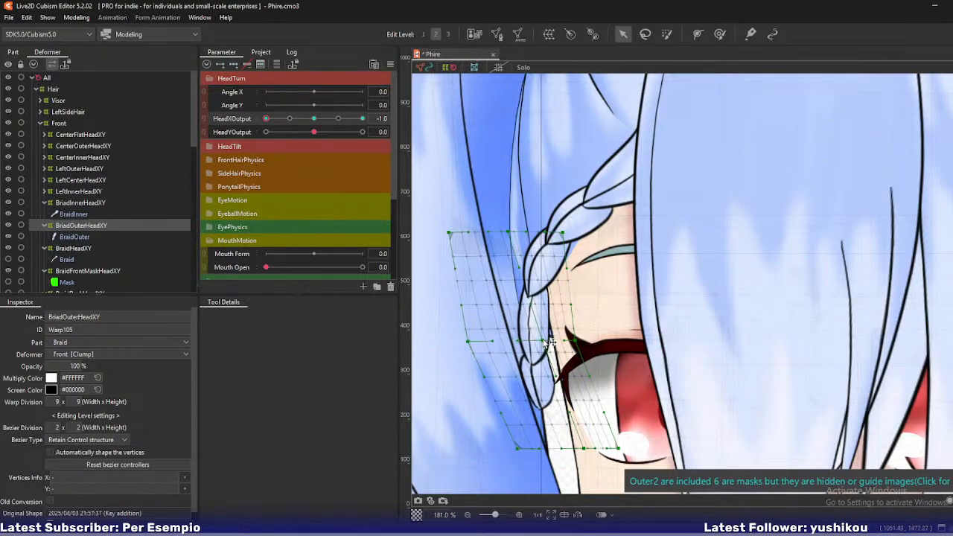
{"action": "left_click_drag", "start_coordinate": [584, 448], "coordinate": [594, 449]}
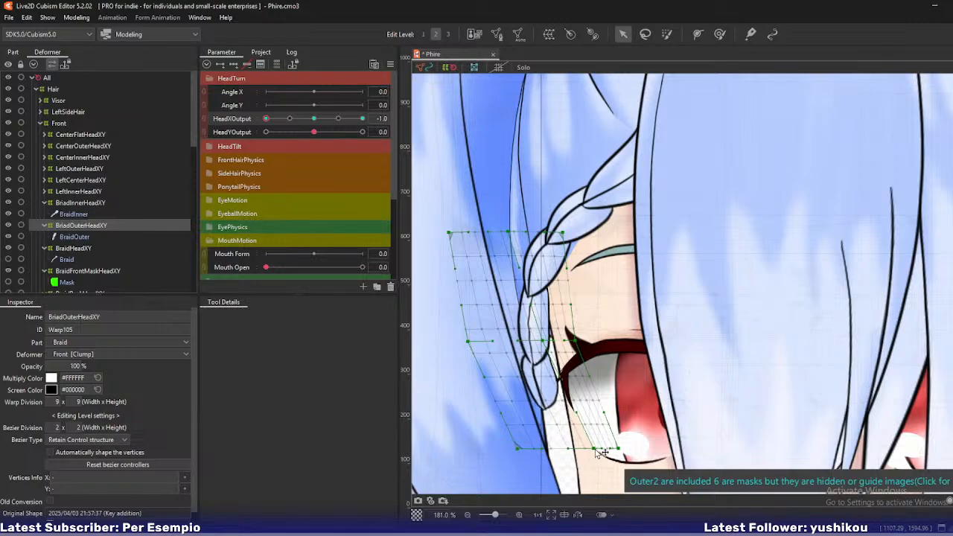
Show the braid's front mask again and set its opacity to 10%
{"action": "left_click", "coordinate": [8, 282]}
{"action": "left_click_drag", "start_coordinate": [506, 333], "coordinate": [507, 332]}
{"action": "scroll", "coordinate": [507, 333], "scroll_direction": "up", "scroll_amount": 5}
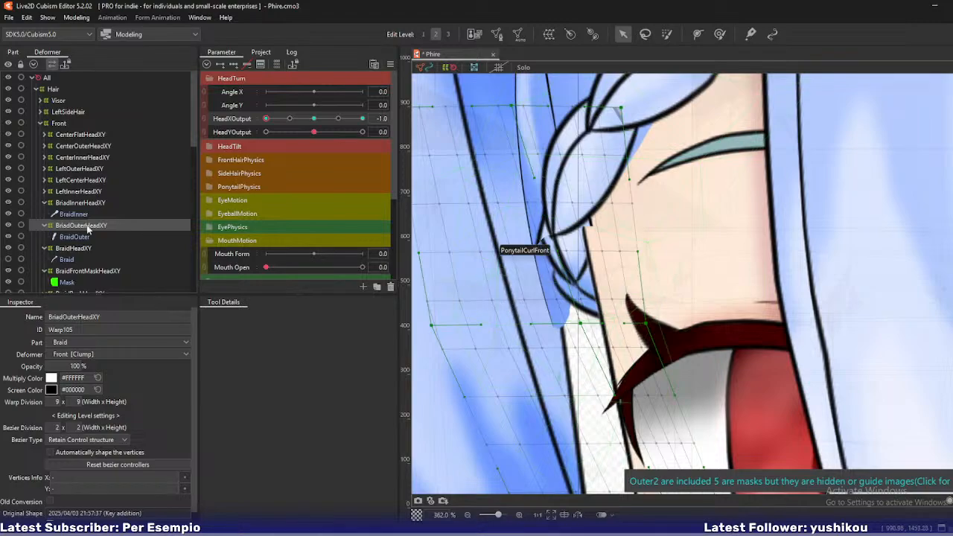
{"action": "left_click", "coordinate": [67, 282]}
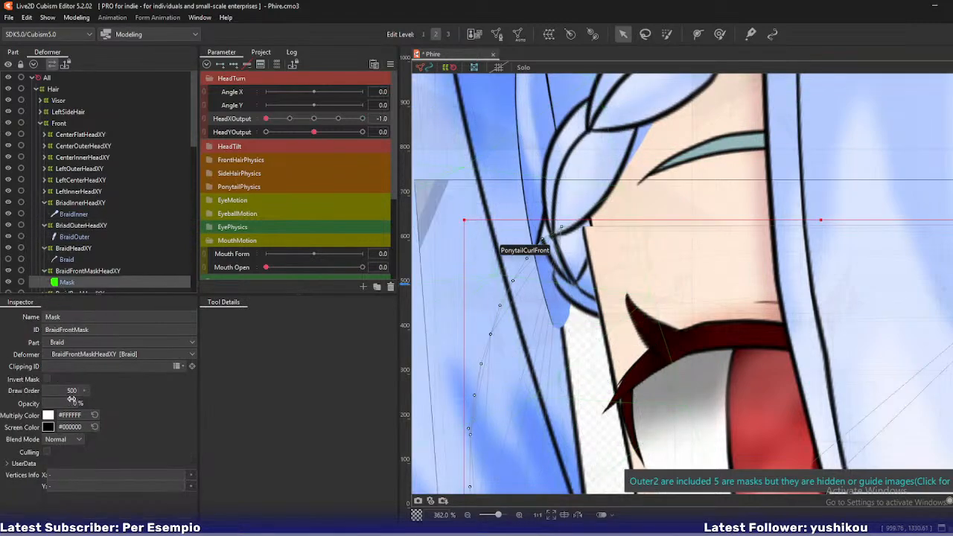
{"action": "key", "text": "Return"}
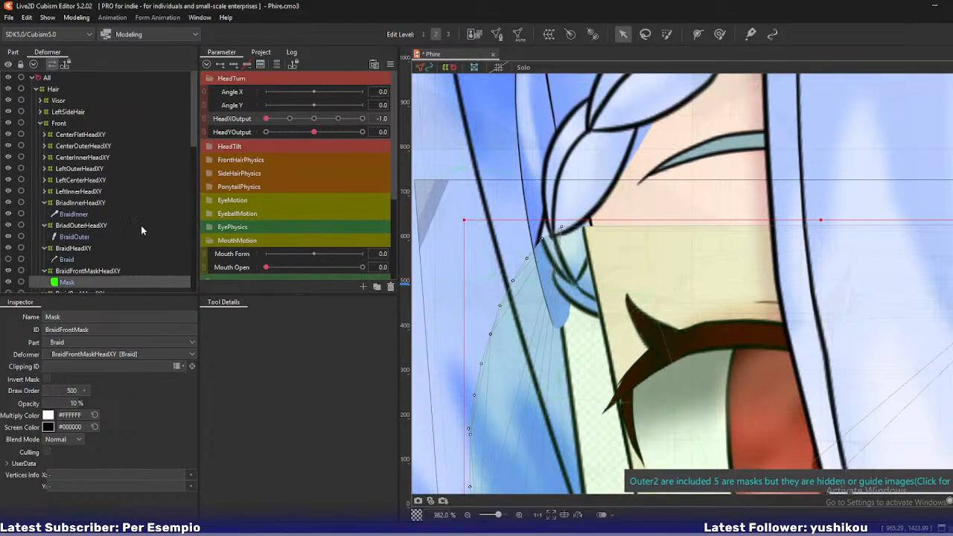
Nudge BraidFrontMaskHeadXY's upper outer corner outward, and pull BriadOuterHeadXY's upper inner corner outward with a slight centre adjustment
{"action": "left_click", "coordinate": [78, 271]}
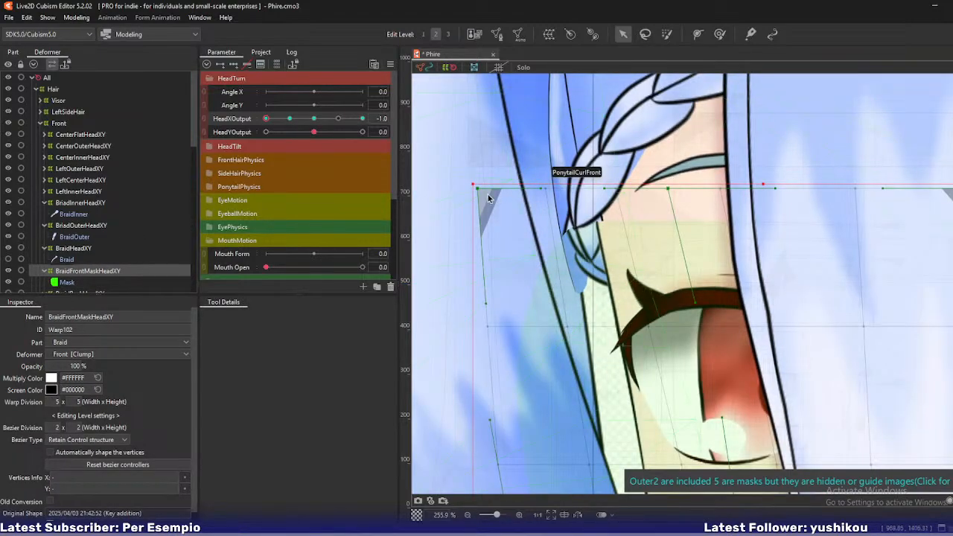
{"action": "left_click_drag", "start_coordinate": [476, 190], "coordinate": [470, 189]}
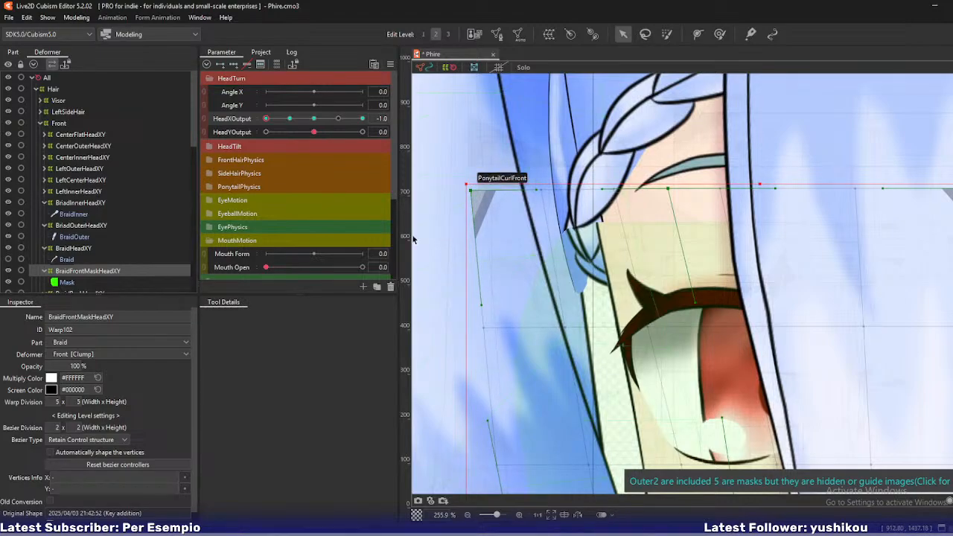
{"action": "left_click", "coordinate": [88, 224]}
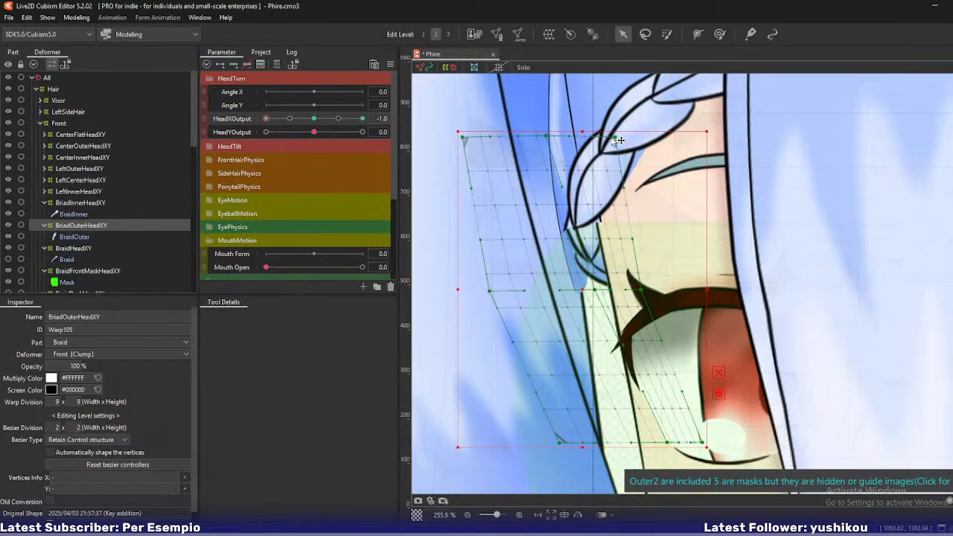
{"action": "left_click_drag", "start_coordinate": [618, 140], "coordinate": [600, 143]}
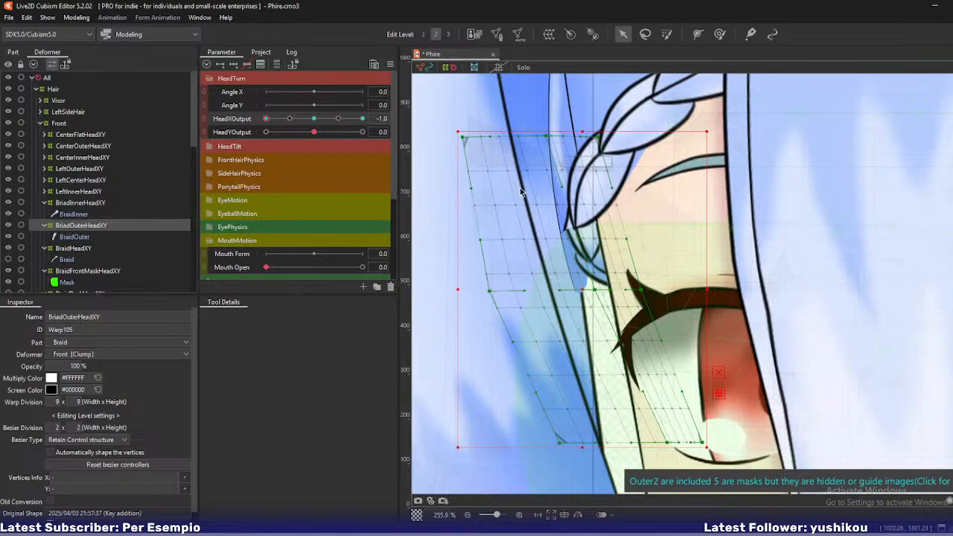
{"action": "left_click_drag", "start_coordinate": [595, 290], "coordinate": [594, 290]}
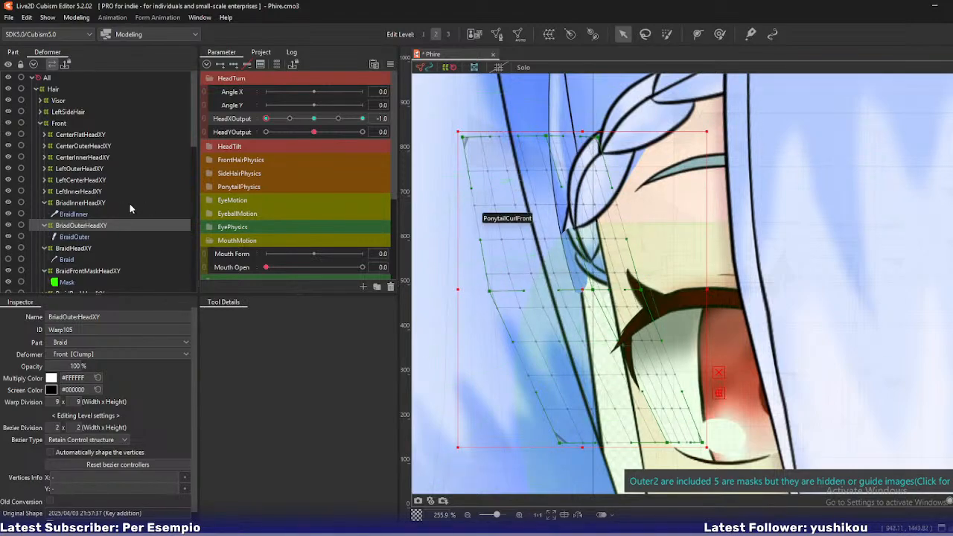
At HeadXOutput -1, shift BraidBack2HeadXY's centre control point slightly outward and down to realign the back braid
{"action": "scroll", "coordinate": [70, 253], "scroll_direction": "down", "scroll_amount": 1}
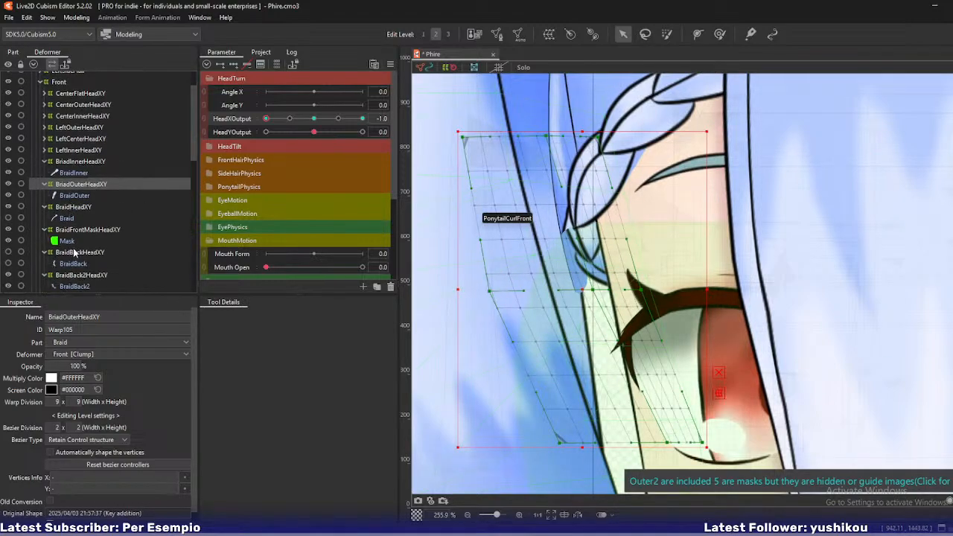
{"action": "left_click", "coordinate": [82, 275]}
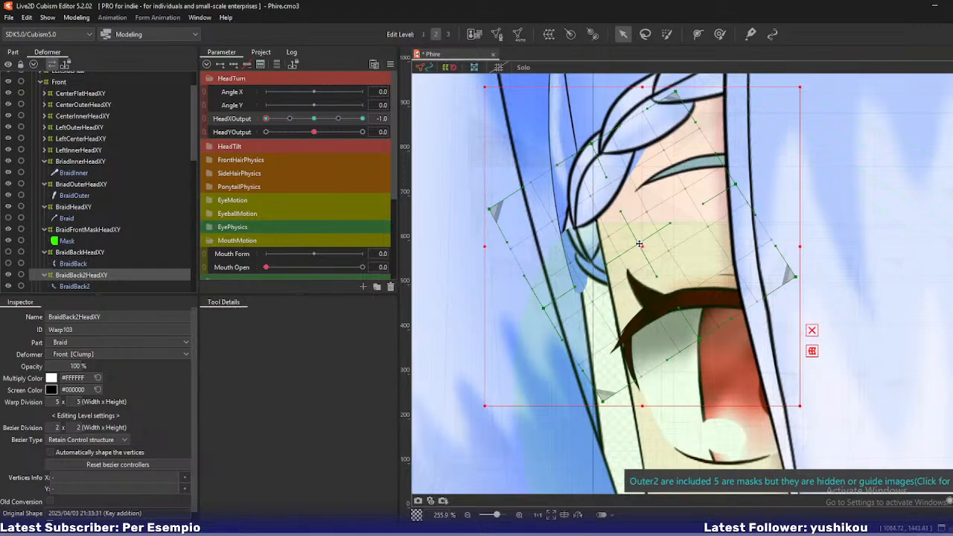
{"action": "left_click_drag", "start_coordinate": [640, 246], "coordinate": [641, 246]}
{"action": "left_click", "coordinate": [655, 294]}
{"action": "left_click_drag", "start_coordinate": [486, 208], "coordinate": [479, 217]}
{"action": "key", "text": "ctrl+z"}
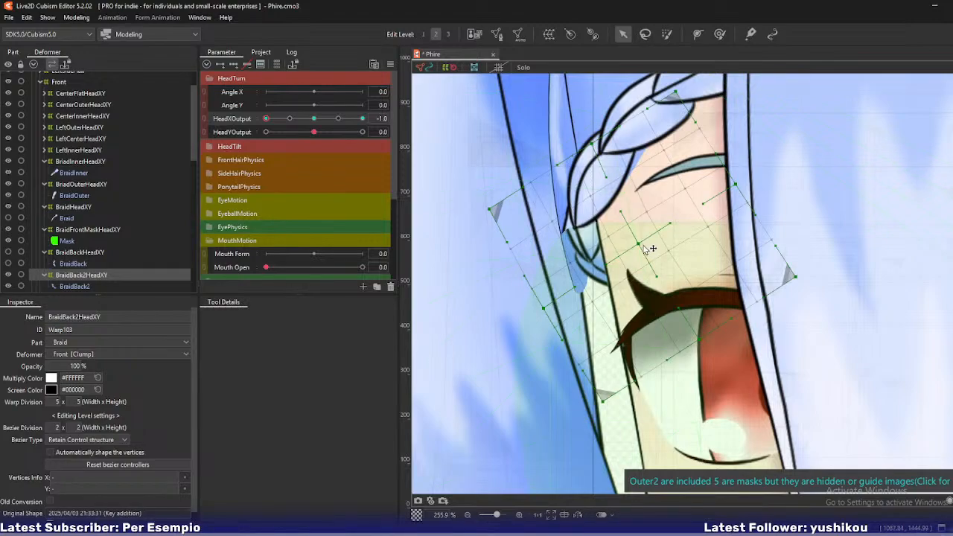
{"action": "left_click_drag", "start_coordinate": [644, 246], "coordinate": [631, 252]}
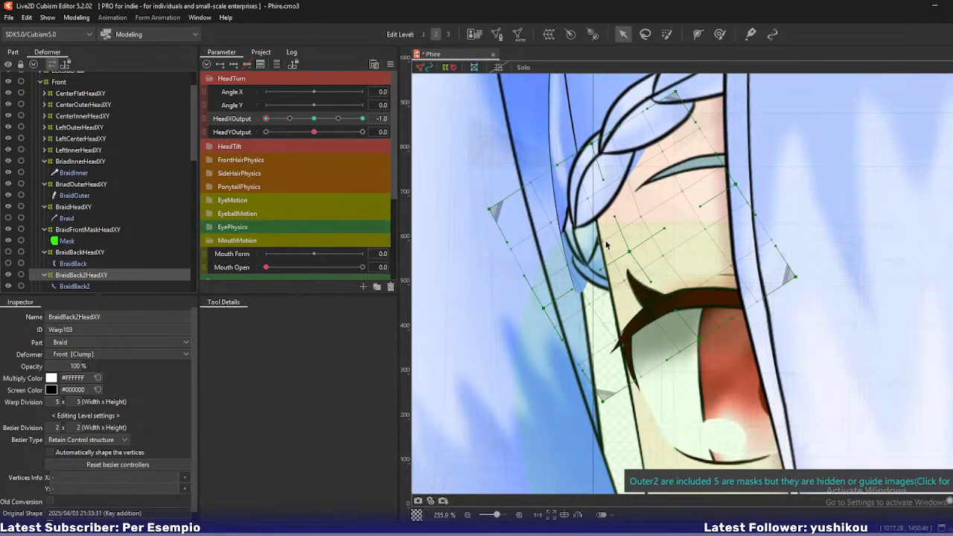
{"action": "left_click_drag", "start_coordinate": [602, 145], "coordinate": [598, 149]}
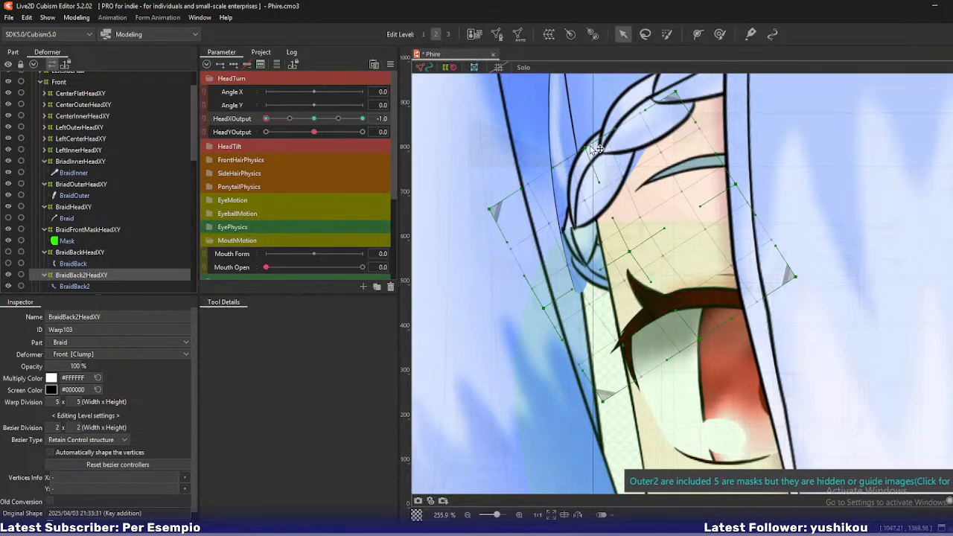
{"action": "key", "text": "ctrl+z"}
{"action": "key", "text": "ctrl+z"}
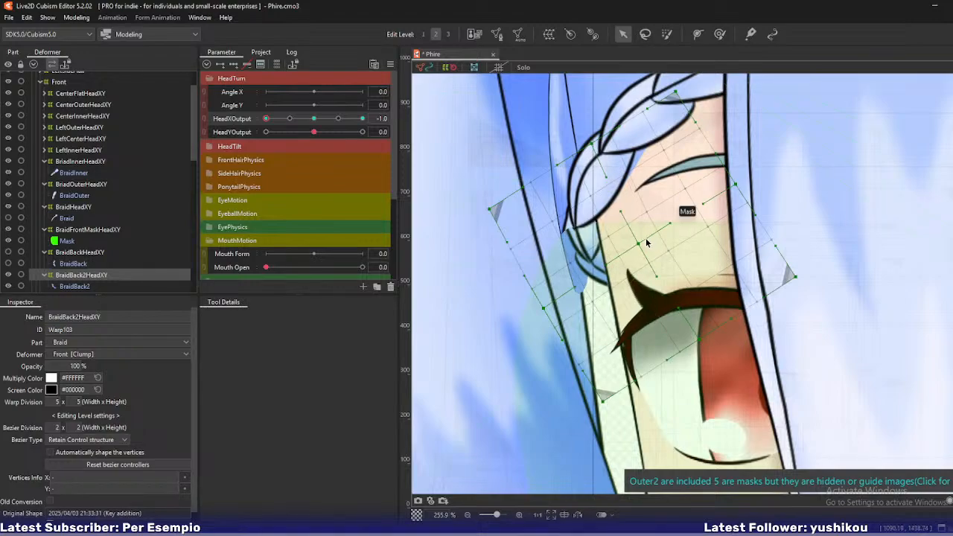
{"action": "left_click_drag", "start_coordinate": [641, 243], "coordinate": [635, 247]}
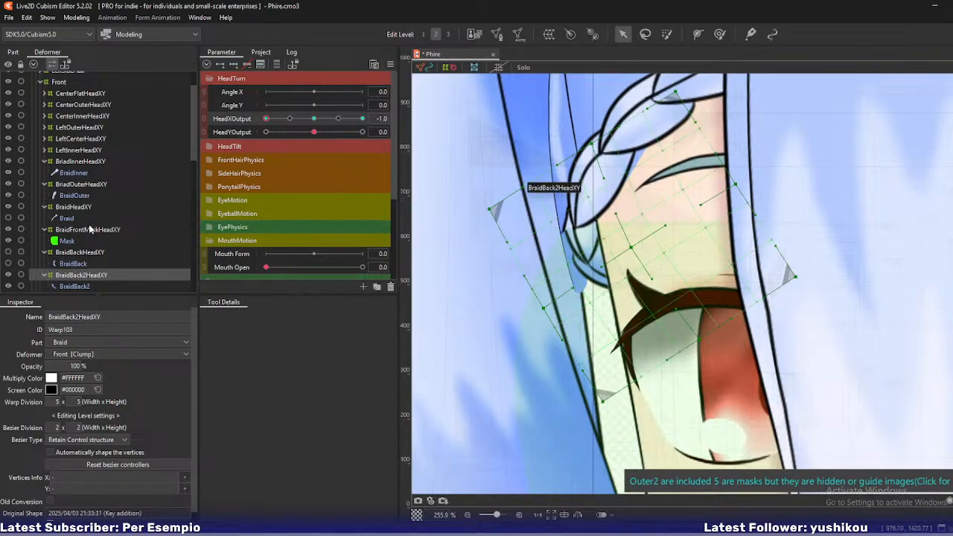
Refine BriadOuterHeadXY's centre control point and nearby upper handle to align the outer braid with the back braid piece
{"action": "left_click", "coordinate": [84, 185]}
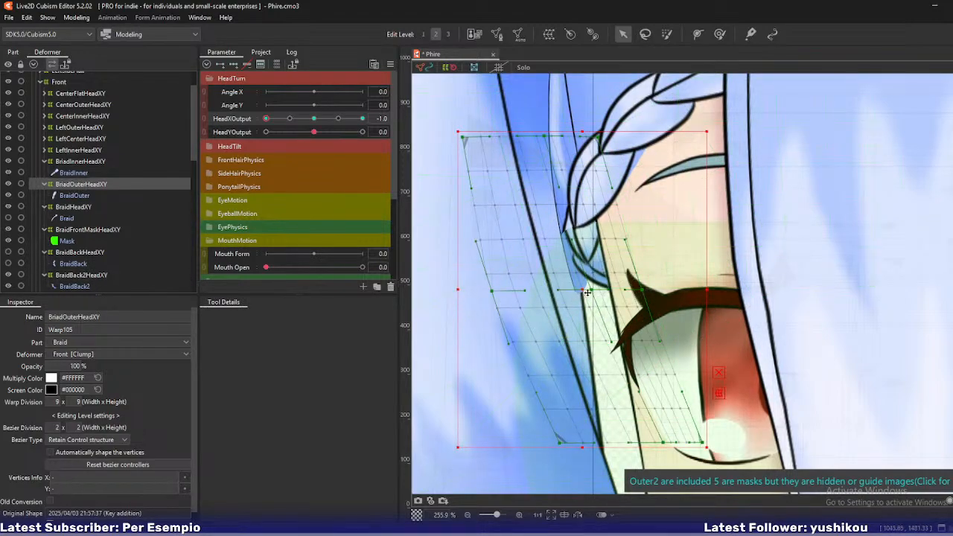
{"action": "left_click_drag", "start_coordinate": [592, 290], "coordinate": [597, 292]}
{"action": "scroll", "coordinate": [560, 214], "scroll_direction": "up", "scroll_amount": 5}
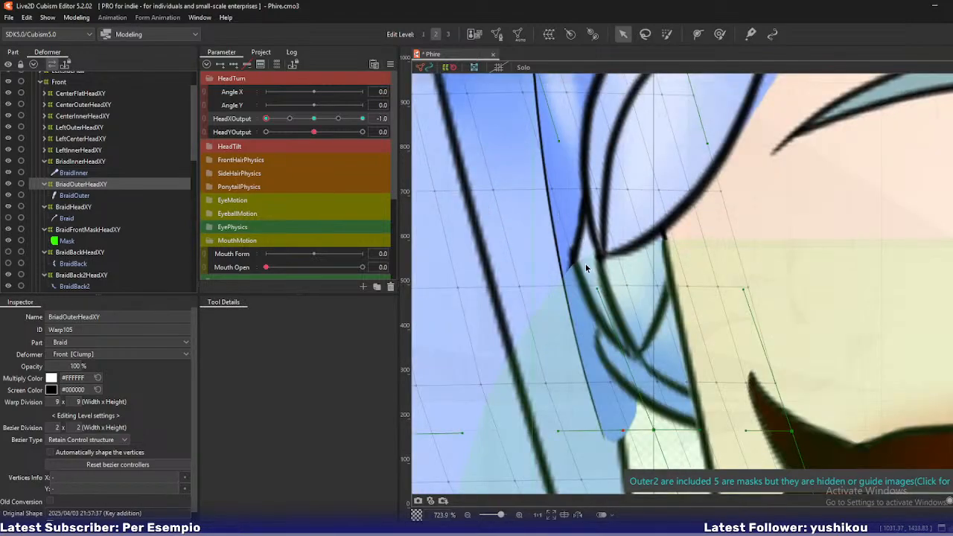
{"action": "left_click_drag", "start_coordinate": [551, 190], "coordinate": [549, 191]}
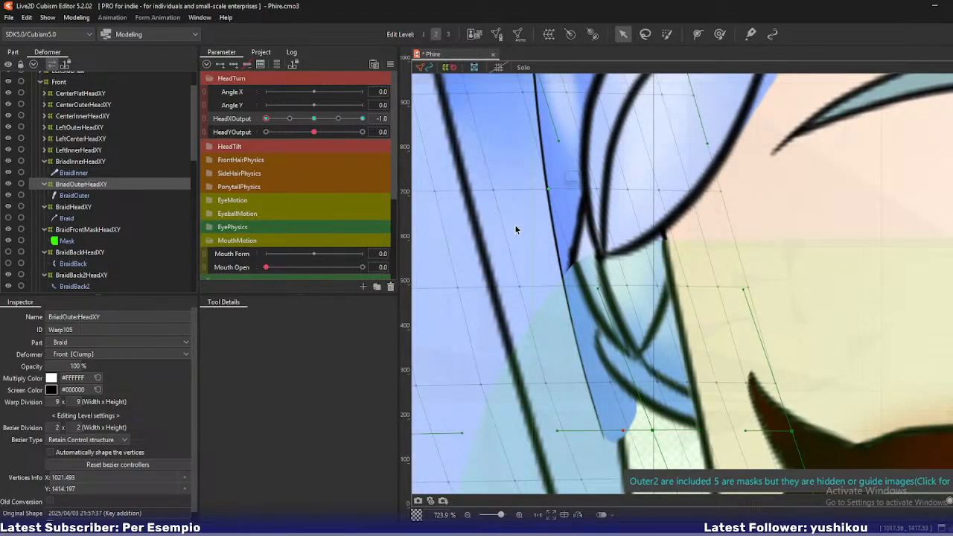
{"action": "left_click", "coordinate": [532, 290]}
{"action": "scroll", "coordinate": [527, 290], "scroll_direction": "down", "scroll_amount": 5}
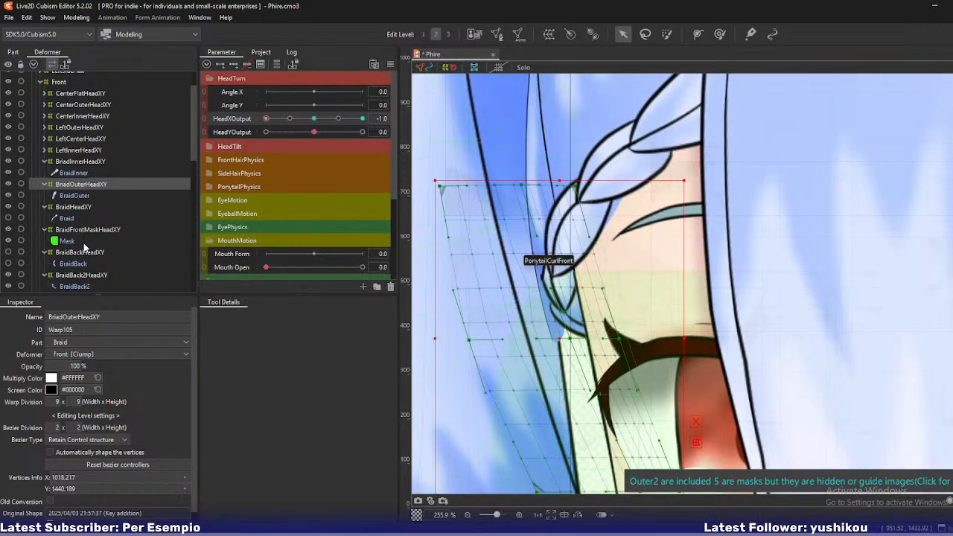
{"action": "left_click_drag", "start_coordinate": [268, 126], "coordinate": [251, 148]}
{"action": "scroll", "coordinate": [550, 308], "scroll_direction": "down", "scroll_amount": 2}
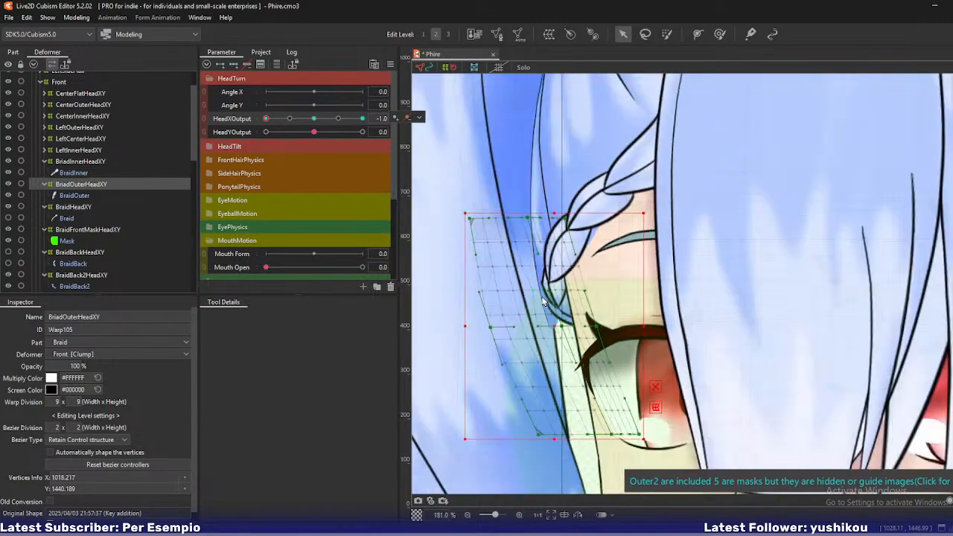
{"action": "left_click", "coordinate": [64, 230]}
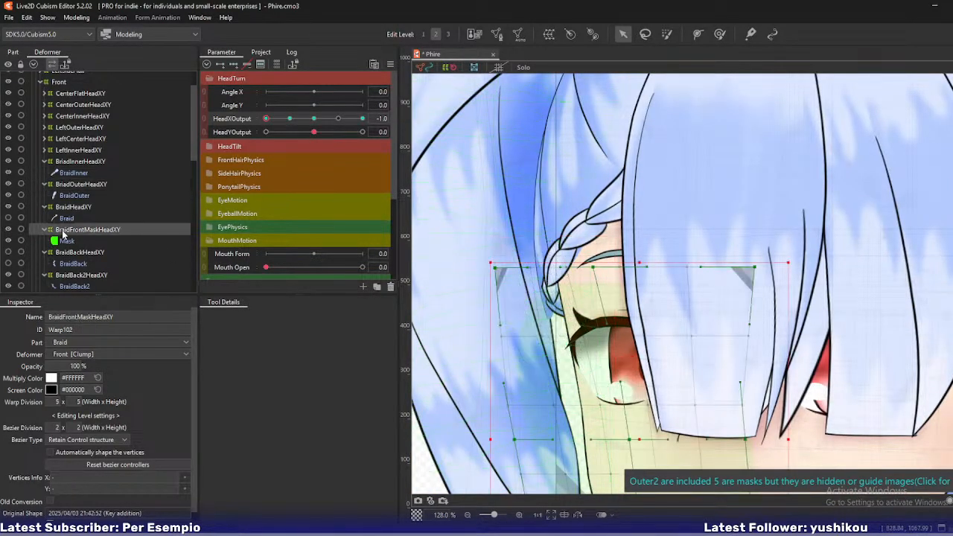
{"action": "left_click_drag", "start_coordinate": [267, 120], "coordinate": [251, 147]}
{"action": "mouse_move", "coordinate": [265, 145]}
{"action": "left_mouse_down"}
{"action": "mouse_move", "coordinate": [304, 153]}
{"action": "mouse_move", "coordinate": [259, 162]}
{"action": "left_mouse_up"}
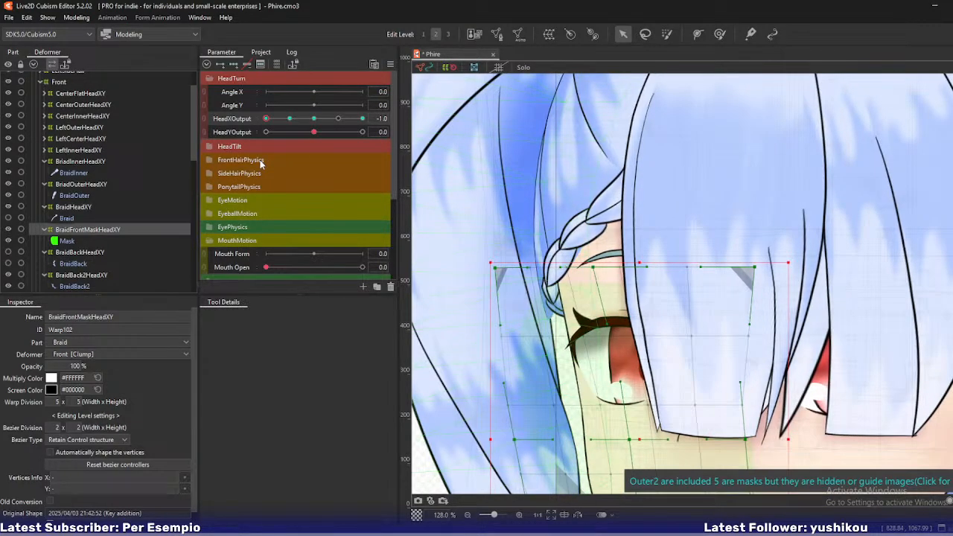
Hide the Mask art mesh under BraidFrontMaskHeadXY and select the BriadOuterHeadXY deformer
{"action": "left_click", "coordinate": [77, 162]}
{"action": "left_click", "coordinate": [81, 184]}
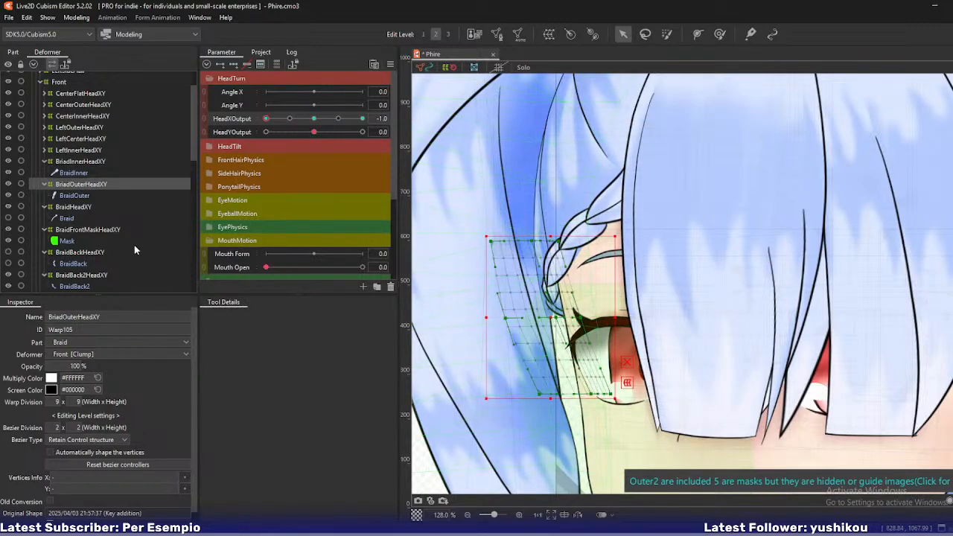
{"action": "left_click", "coordinate": [8, 241]}
{"action": "scroll", "coordinate": [502, 351], "scroll_direction": "up", "scroll_amount": 5}
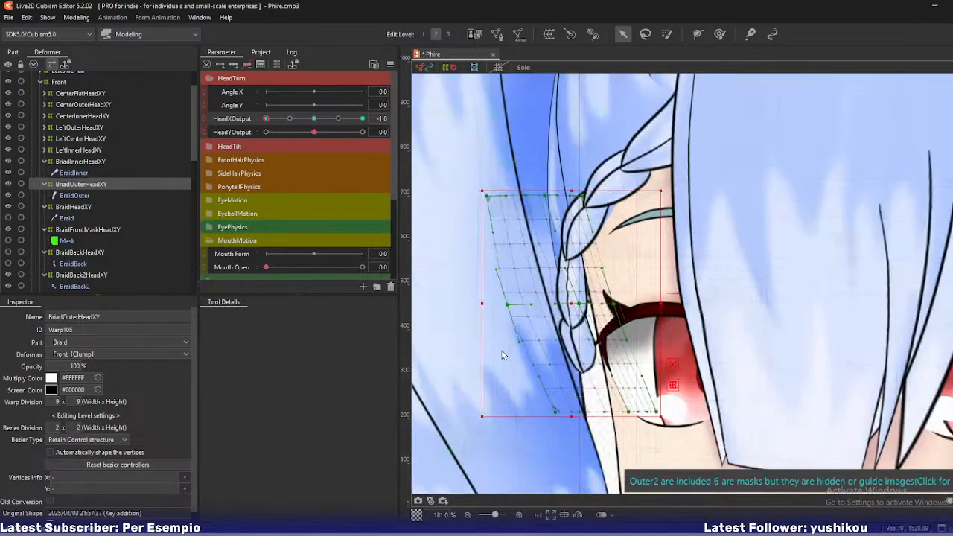
{"action": "left_click_drag", "start_coordinate": [646, 352], "coordinate": [619, 318]}
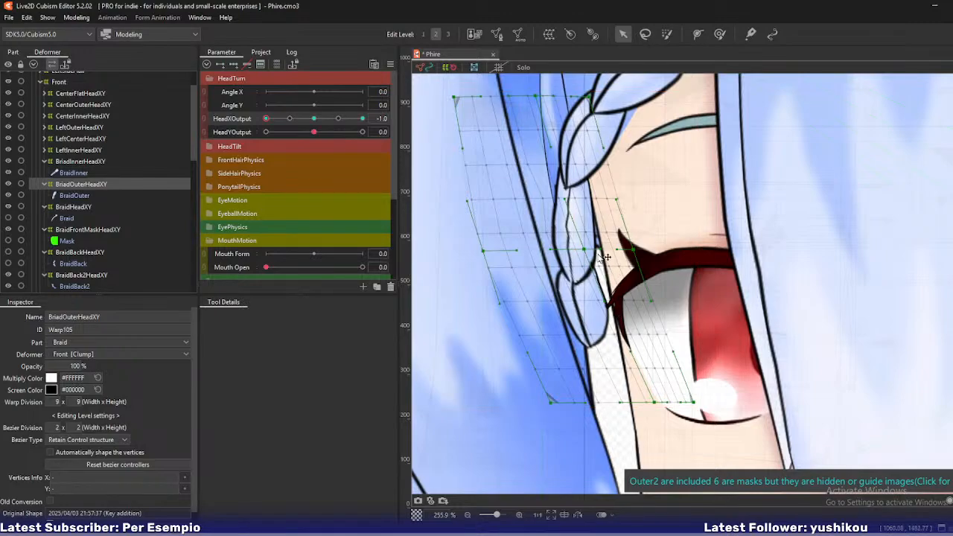
With HeadXOutput at 0, edit BraidOuter's mesh along the strand outlines and centre line
{"action": "key", "text": "ctrl+e"}
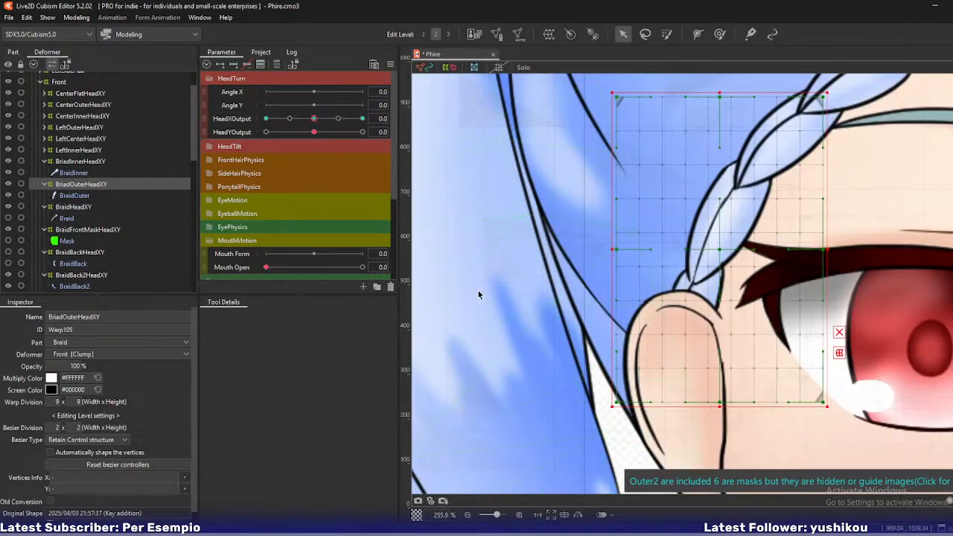
{"action": "left_click", "coordinate": [552, 284]}
{"action": "left_click", "coordinate": [75, 195]}
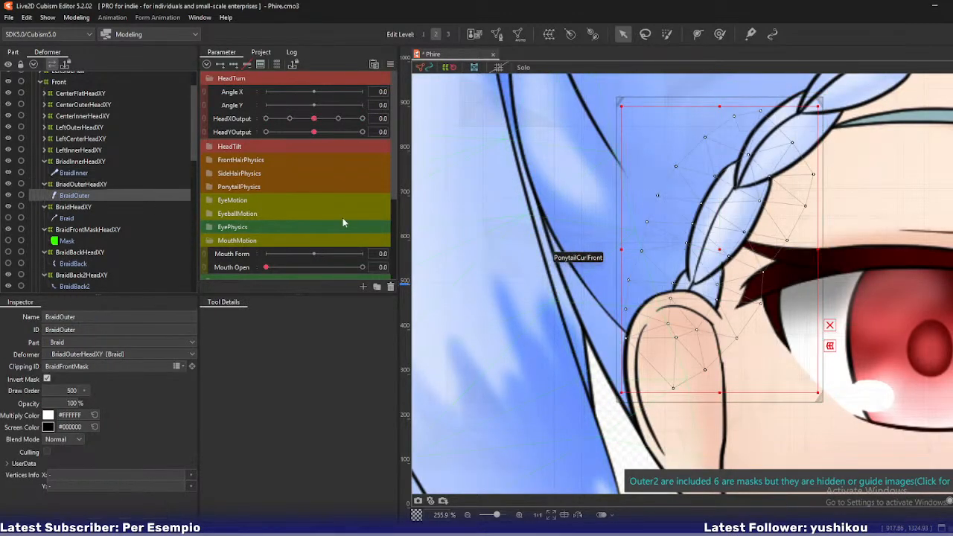
{"action": "key", "text": "ctrl+e"}
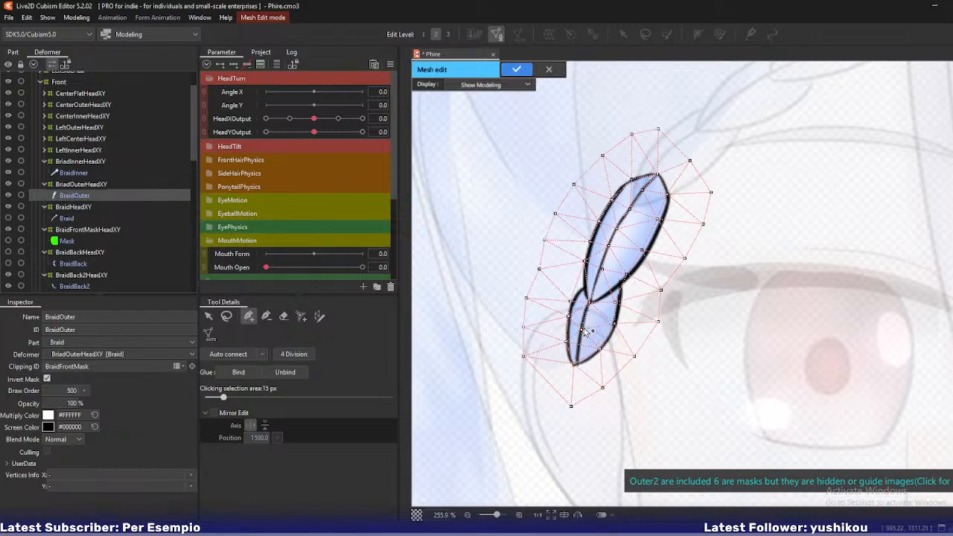
{"action": "key", "text": "ctrl+e"}
{"action": "scroll", "coordinate": [597, 329], "scroll_direction": "down", "scroll_amount": 2}
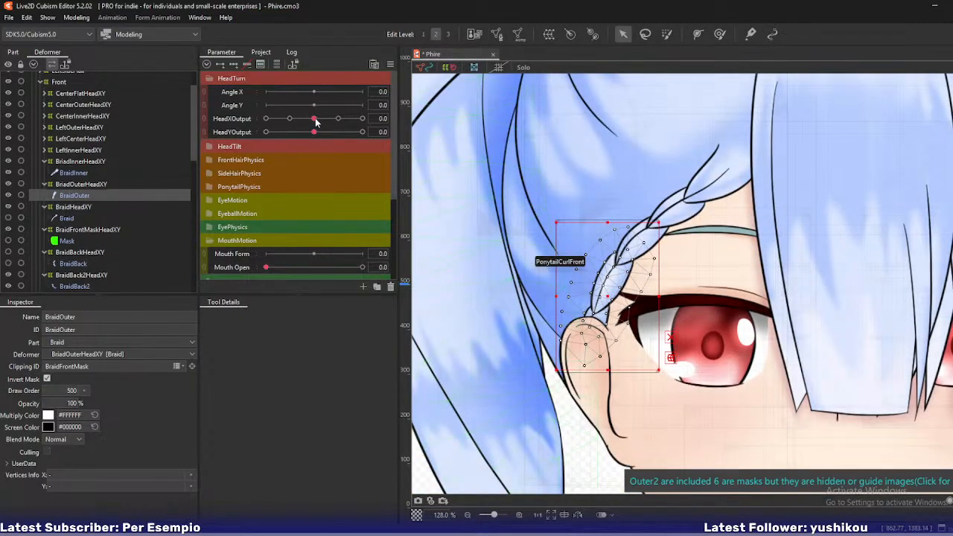
At HeadXOutput -1, swing BriadOuterHeadXY's lower edge inward toward the eye and nudge its inner middle control point
{"action": "left_click_drag", "start_coordinate": [316, 121], "coordinate": [257, 135]}
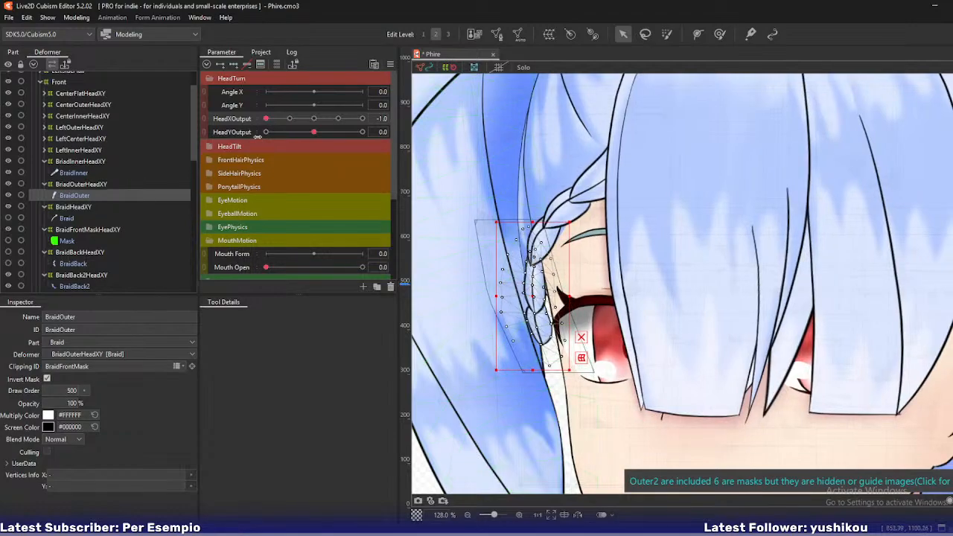
{"action": "left_click", "coordinate": [74, 185]}
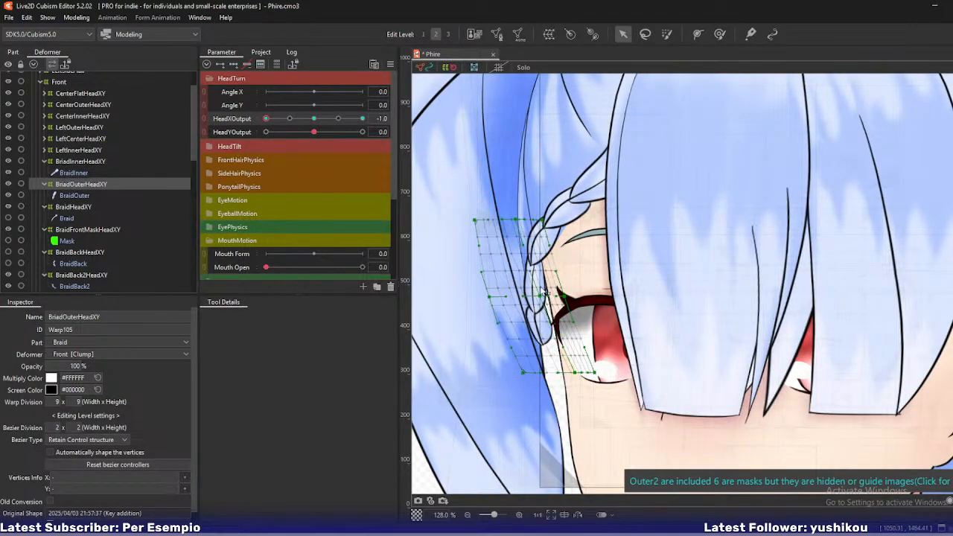
{"action": "scroll", "coordinate": [545, 309], "scroll_direction": "up", "scroll_amount": 2}
{"action": "scroll", "coordinate": [513, 261], "scroll_direction": "up", "scroll_amount": 2}
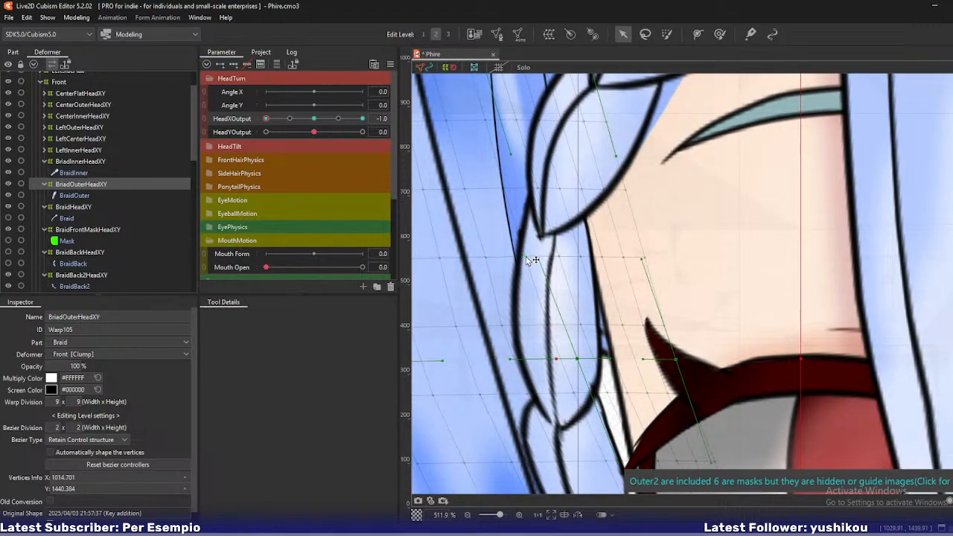
{"action": "scroll", "coordinate": [573, 379], "scroll_direction": "down", "scroll_amount": 2}
{"action": "left_click_drag", "start_coordinate": [578, 384], "coordinate": [573, 293]}
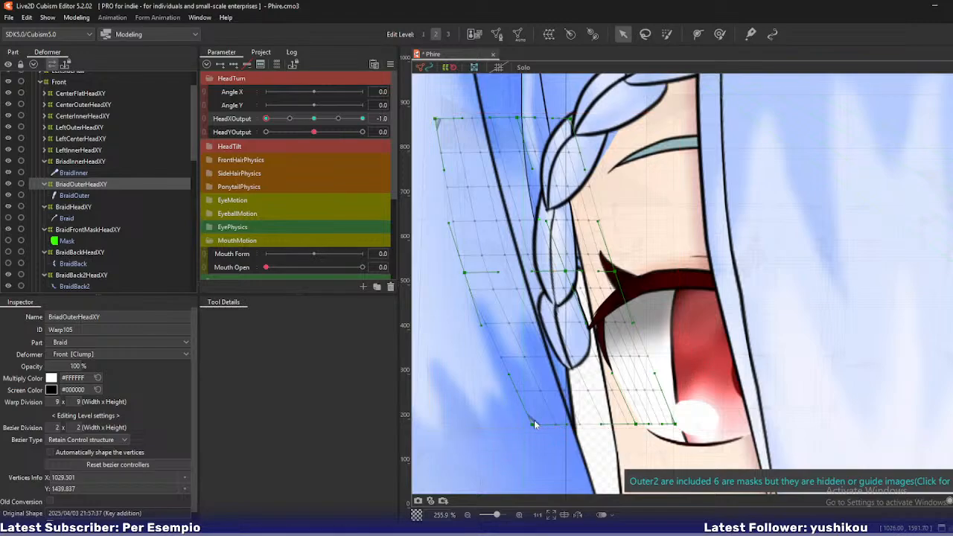
{"action": "left_click_drag", "start_coordinate": [533, 424], "coordinate": [578, 423]}
{"action": "left_click_drag", "start_coordinate": [638, 426], "coordinate": [730, 386]}
{"action": "left_click_drag", "start_coordinate": [615, 271], "coordinate": [619, 269]}
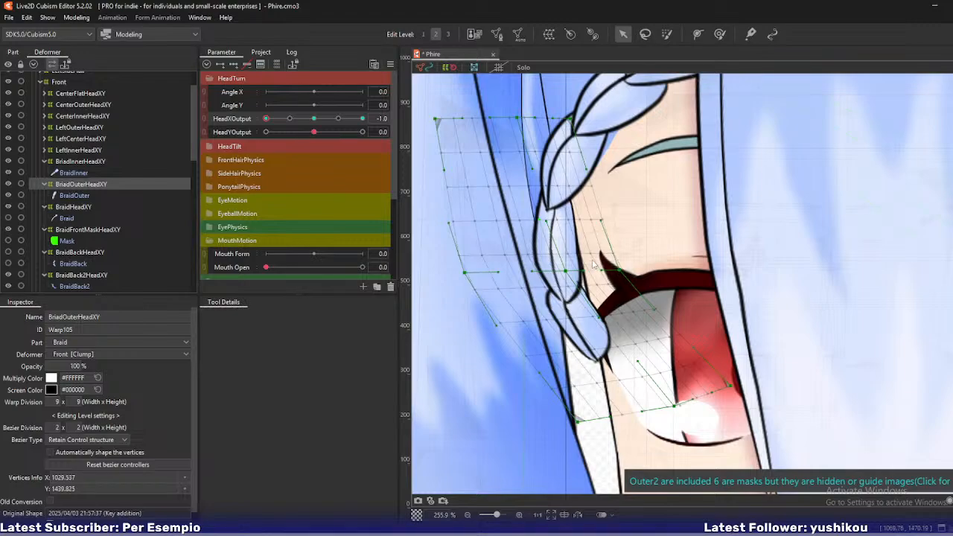
Adjust the inner middle point's upper handle and the centre point's nearby handles on BriadOuterHeadXY to smooth the outer braid
{"action": "scroll", "coordinate": [593, 264], "scroll_direction": "up", "scroll_amount": 2}
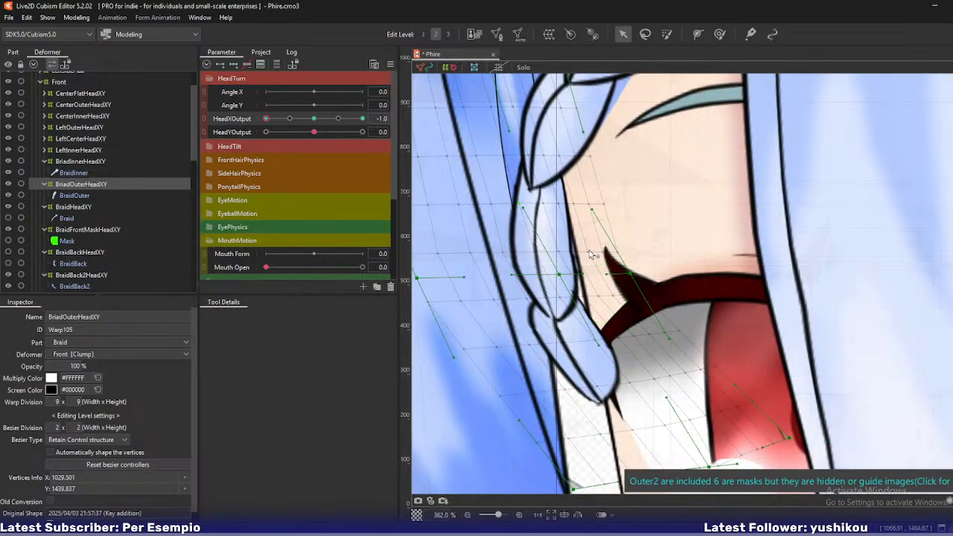
{"action": "left_click_drag", "start_coordinate": [593, 209], "coordinate": [614, 206]}
{"action": "left_click_drag", "start_coordinate": [578, 252], "coordinate": [572, 256]}
{"action": "scroll", "coordinate": [570, 276], "scroll_direction": "down", "scroll_amount": 2}
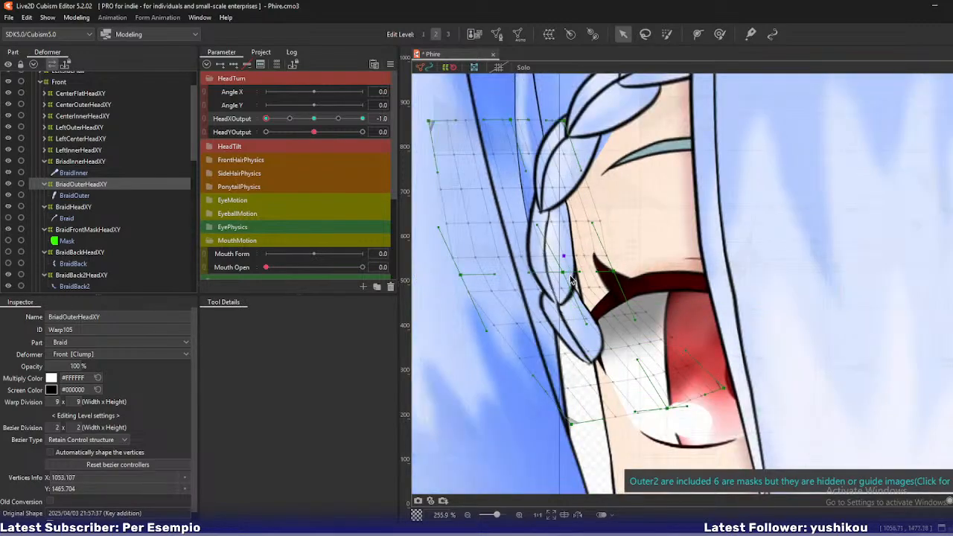
{"action": "scroll", "coordinate": [570, 277], "scroll_direction": "up", "scroll_amount": 2}
{"action": "scroll", "coordinate": [571, 278], "scroll_direction": "down", "scroll_amount": 2}
{"action": "left_click_drag", "start_coordinate": [587, 320], "coordinate": [599, 320]}
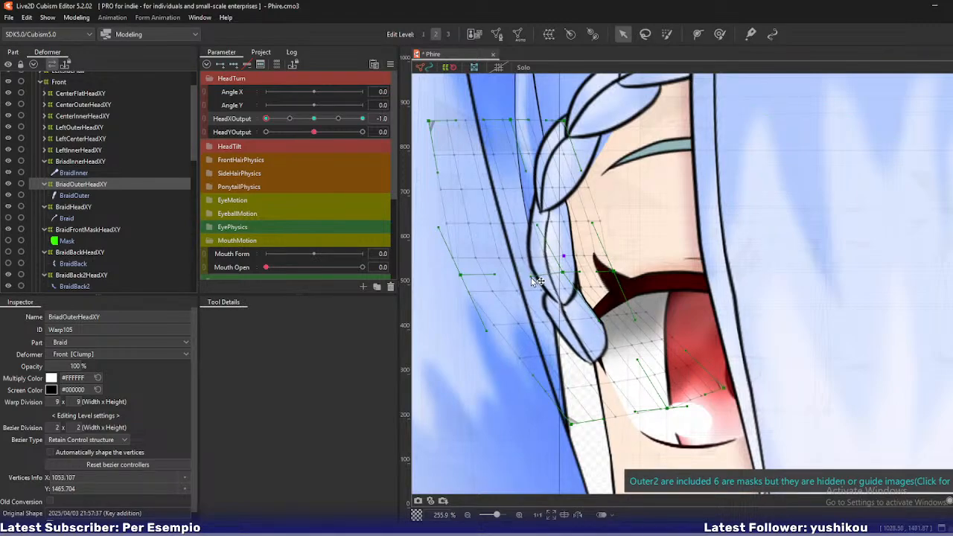
Move BriadOuterHeadXY's outer middle control point inward and down, lower its upper outer corner, and check the head turn
{"action": "left_click_drag", "start_coordinate": [462, 274], "coordinate": [483, 294]}
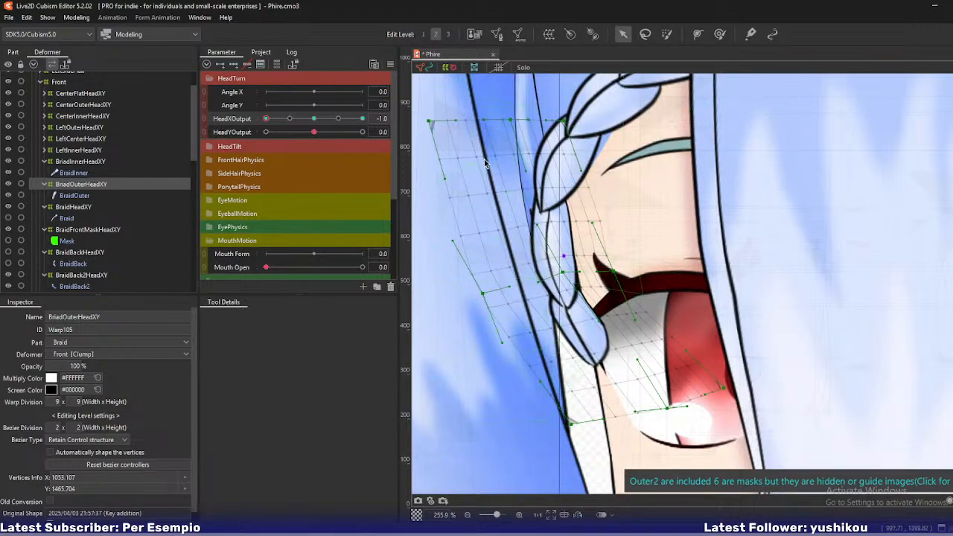
{"action": "left_click_drag", "start_coordinate": [421, 121], "coordinate": [422, 136]}
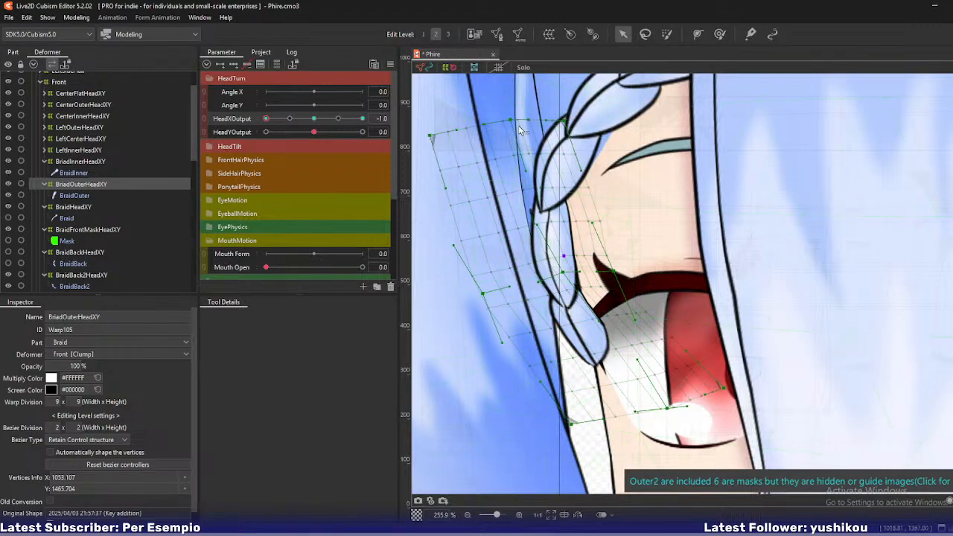
{"action": "left_click_drag", "start_coordinate": [280, 123], "coordinate": [260, 132]}
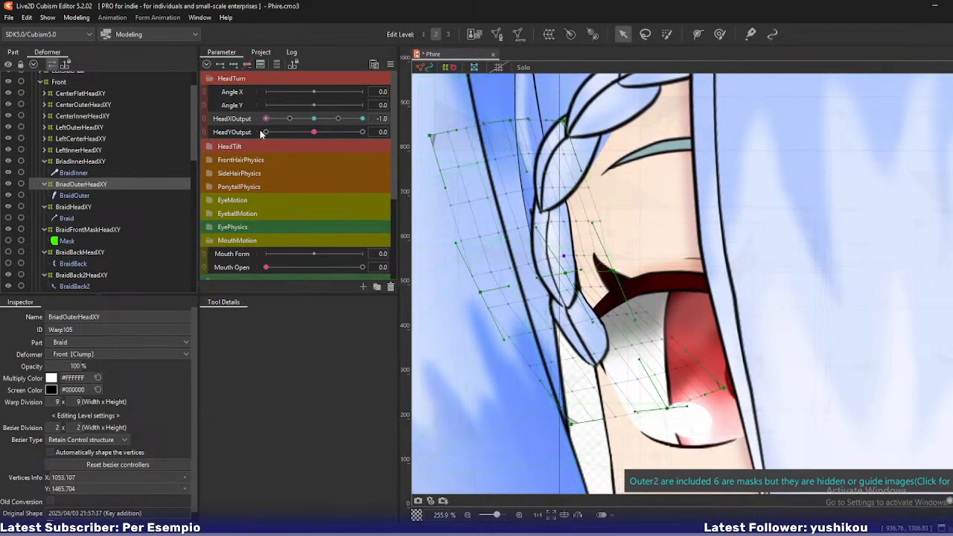
Try adding a HeadXOutput keyform at -0.5 to BraidBack2HeadXY and shifting its lower outer corner outward
{"action": "left_click", "coordinate": [87, 275]}
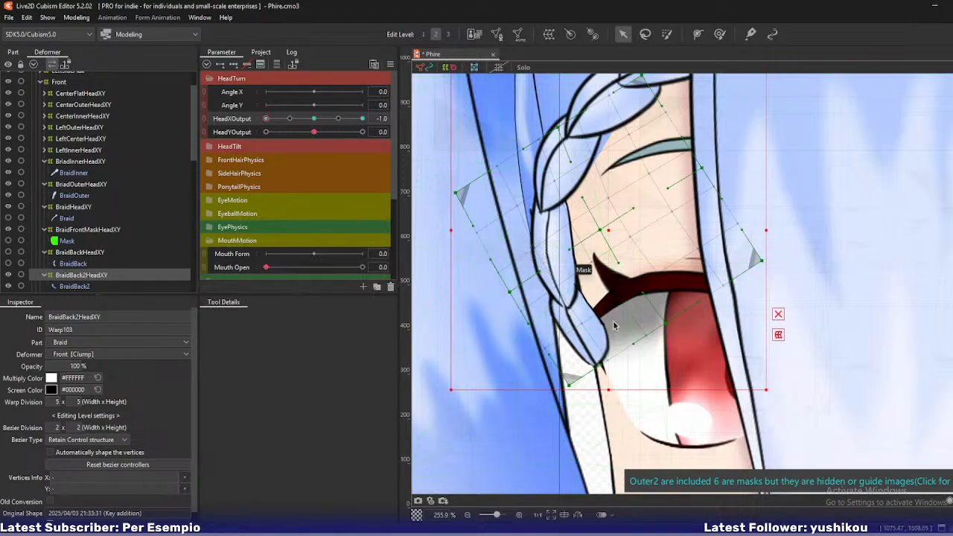
{"action": "left_click_drag", "start_coordinate": [266, 119], "coordinate": [291, 130]}
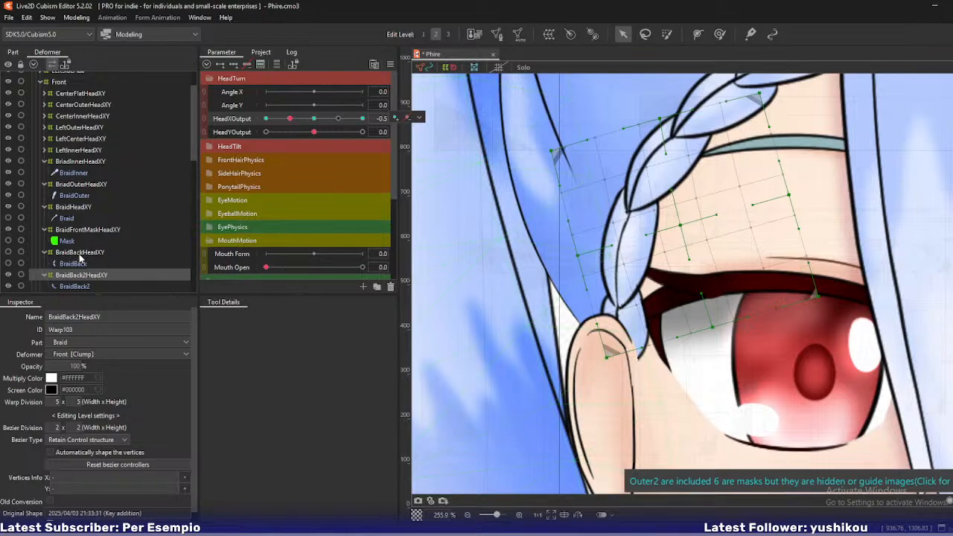
{"action": "left_click", "coordinate": [260, 64]}
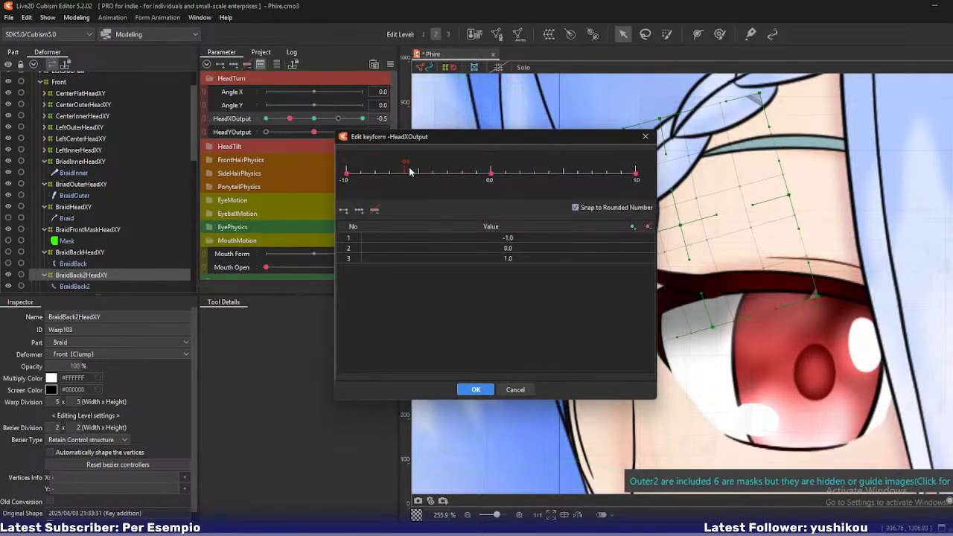
{"action": "left_click", "coordinate": [476, 389]}
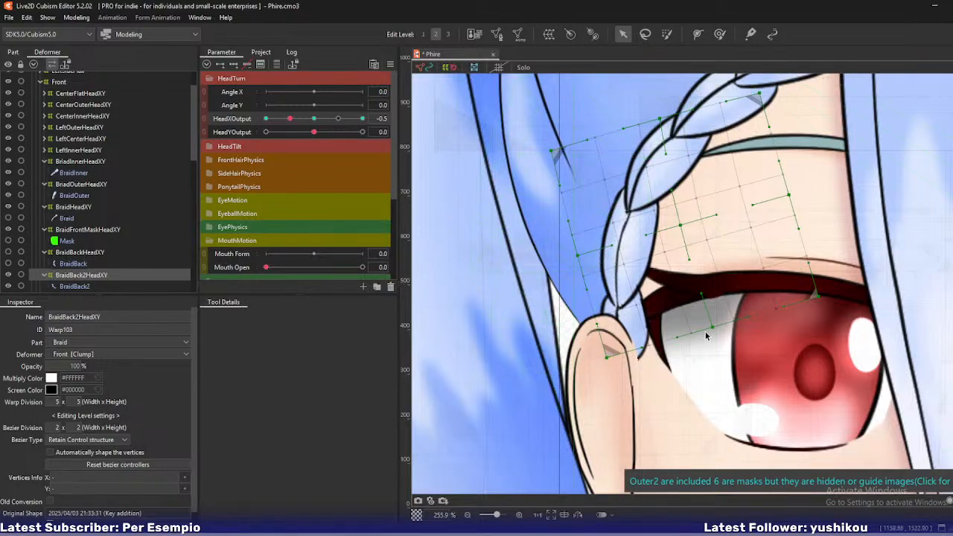
{"action": "left_click_drag", "start_coordinate": [607, 357], "coordinate": [583, 354]}
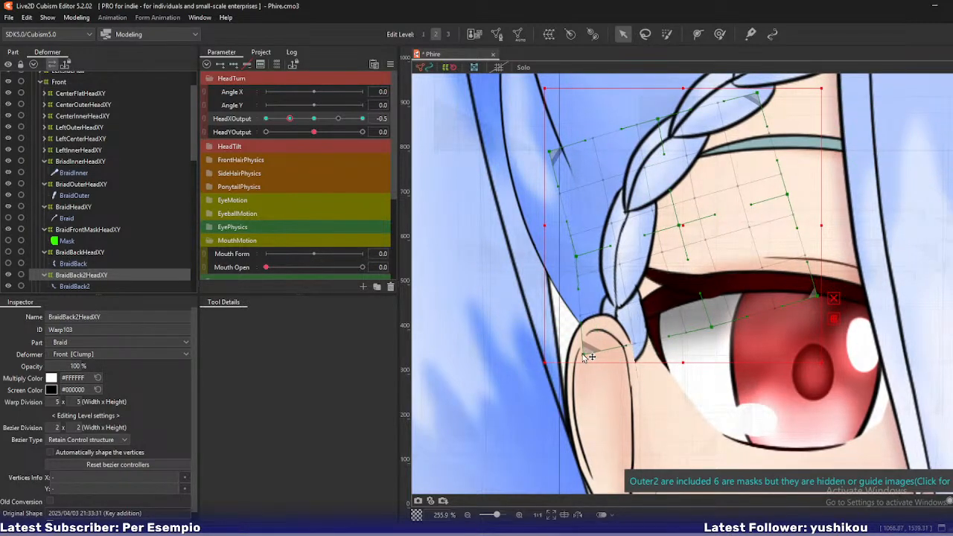
{"action": "key", "text": "ctrl+z"}
Compare BraidBack2HeadXY with BraidHeadXY and remove BraidBack2HeadXY's HeadXOutput keyform at -0.5
{"action": "left_click", "coordinate": [81, 208]}
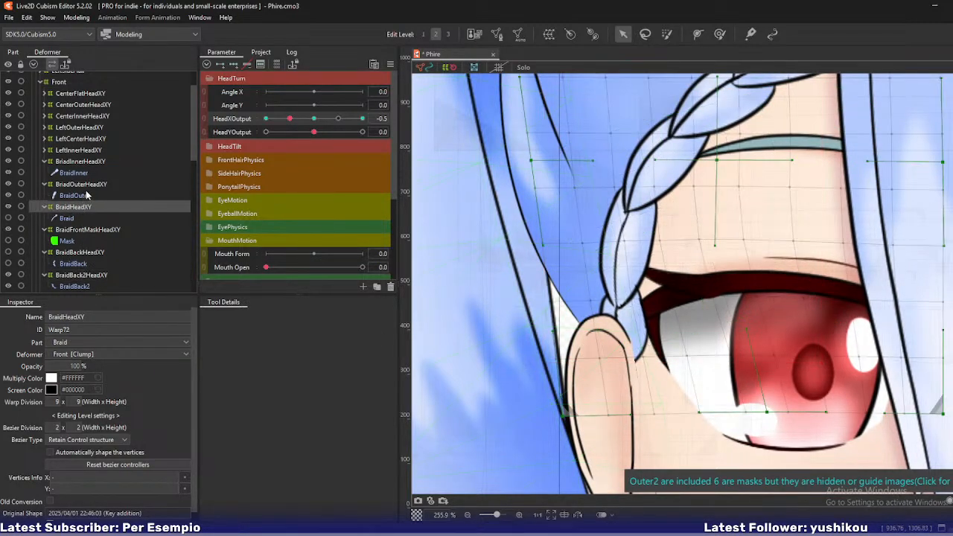
{"action": "left_click", "coordinate": [101, 278]}
{"action": "left_click", "coordinate": [104, 210]}
{"action": "left_click", "coordinate": [97, 275]}
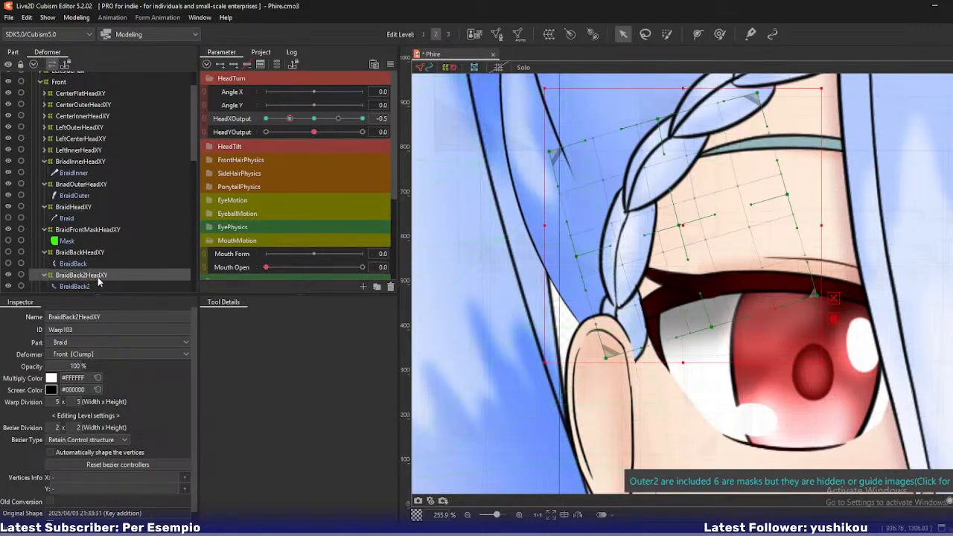
{"action": "left_click", "coordinate": [262, 64]}
{"action": "left_click", "coordinate": [475, 389]}
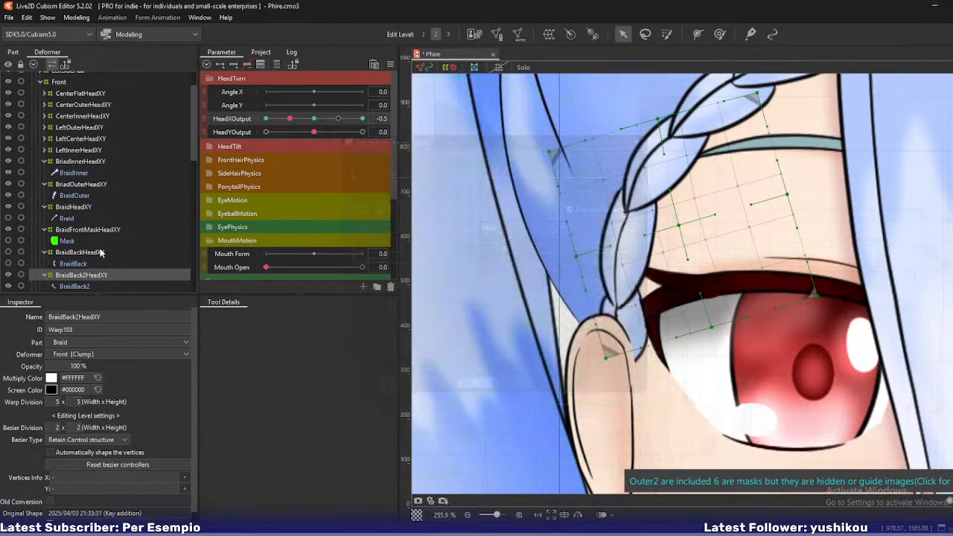
Add a HeadXOutput keyform at -0.5 to the BriadOuterHeadXY deformer
{"action": "left_click", "coordinate": [90, 184]}
{"action": "left_click", "coordinate": [261, 64]}
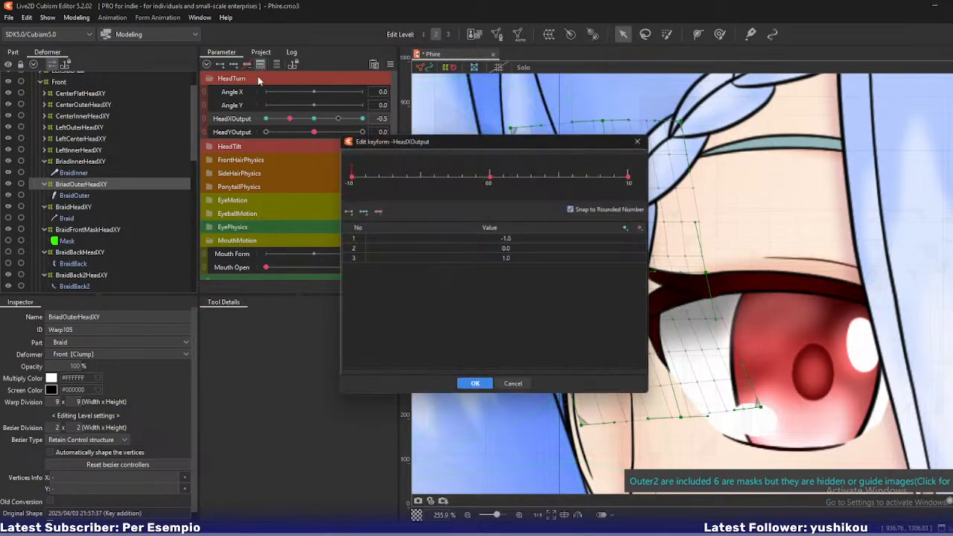
{"action": "left_click", "coordinate": [476, 389]}
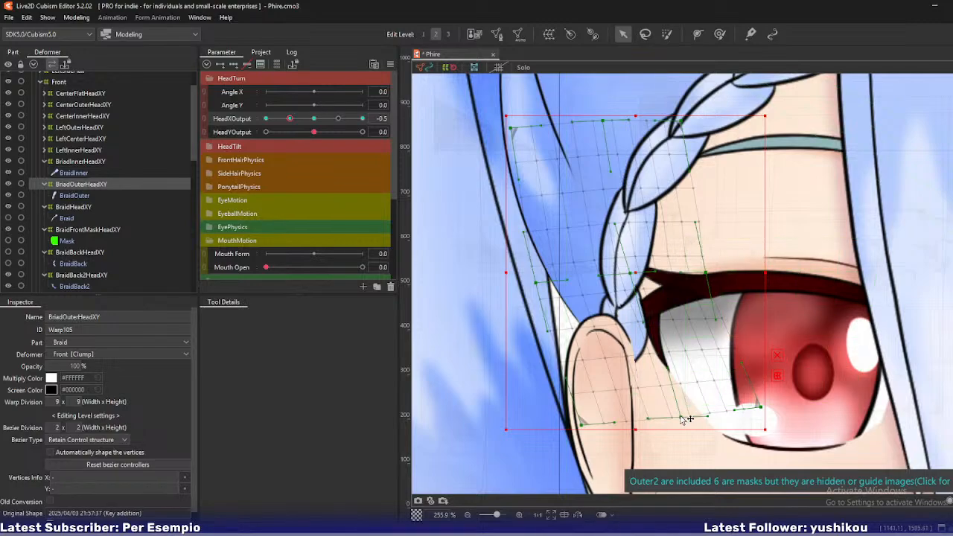
At HeadXOutput -0.5, shift BriadOuterHeadXY's bottom and centre points outward and pull its outer middle point and upper outer corner inward
{"action": "left_click_drag", "start_coordinate": [681, 417], "coordinate": [627, 409]}
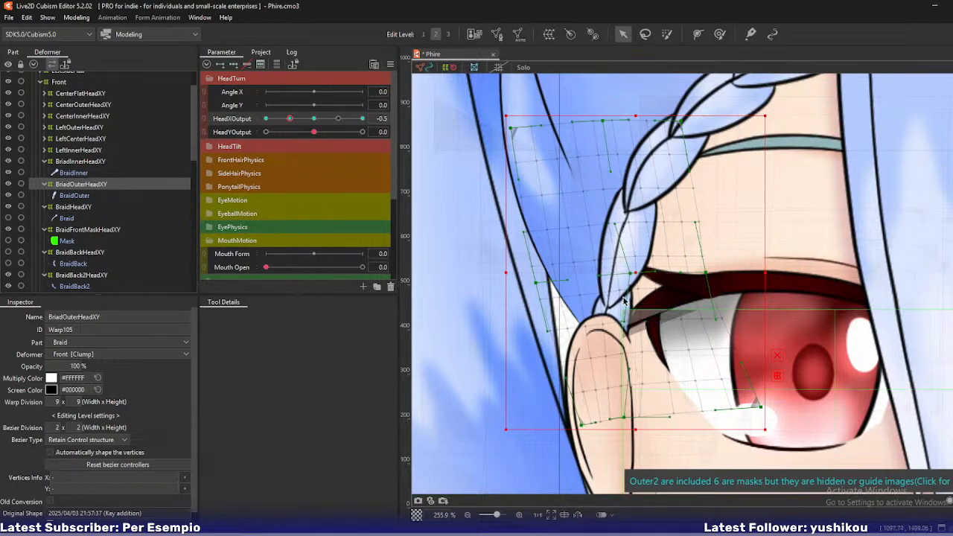
{"action": "left_click_drag", "start_coordinate": [630, 272], "coordinate": [615, 272]}
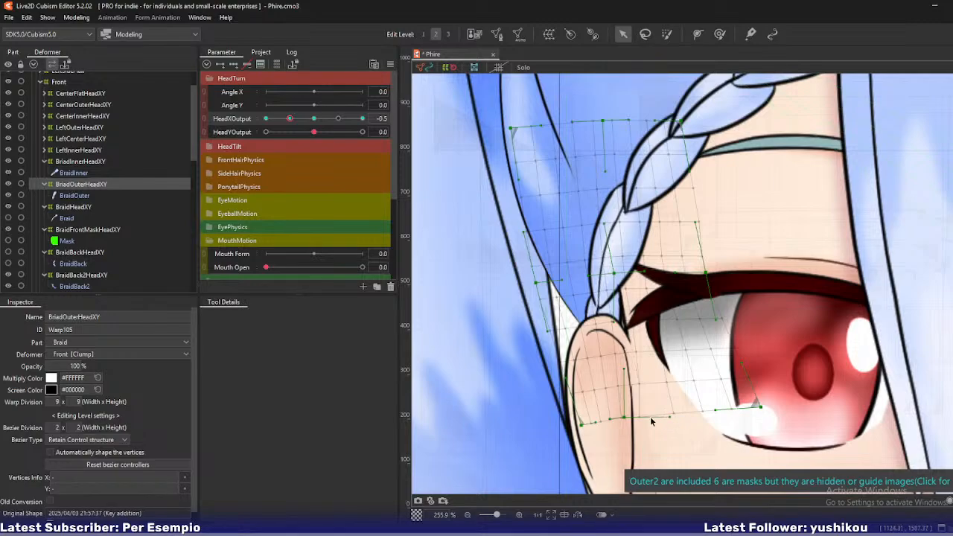
{"action": "left_click_drag", "start_coordinate": [624, 417], "coordinate": [569, 424]}
{"action": "left_click_drag", "start_coordinate": [537, 280], "coordinate": [548, 280]}
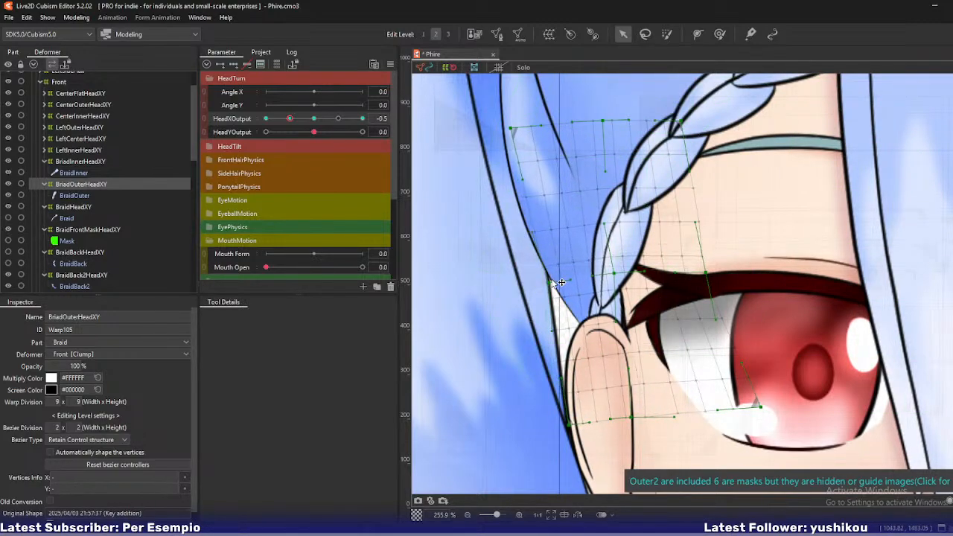
{"action": "left_click_drag", "start_coordinate": [511, 128], "coordinate": [530, 134]}
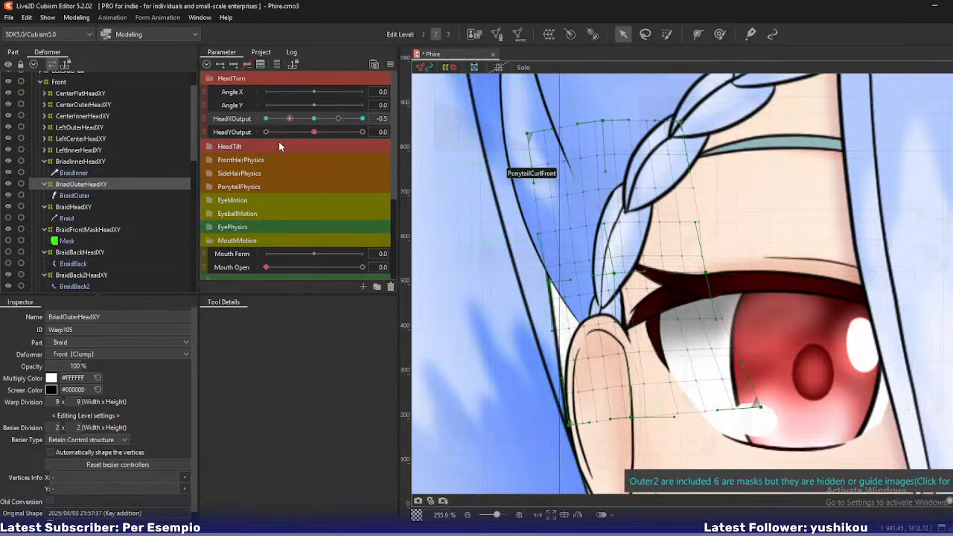
At HeadXOutput -1, move BriadOuterHeadXY's inner middle control point slightly inward and up, and recheck the head turn
{"action": "left_click_drag", "start_coordinate": [290, 118], "coordinate": [255, 122]}
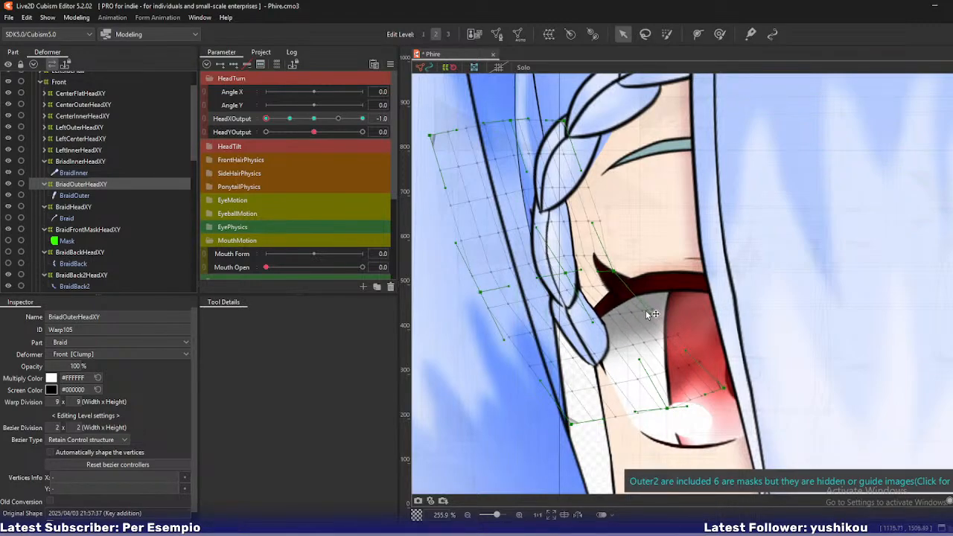
{"action": "left_click_drag", "start_coordinate": [615, 271], "coordinate": [627, 262]}
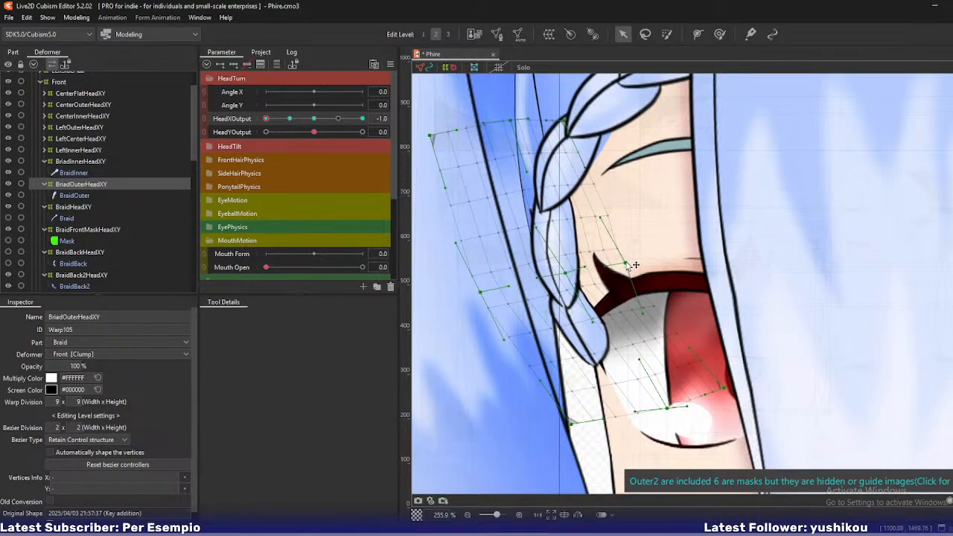
{"action": "mouse_move", "coordinate": [267, 121]}
{"action": "left_mouse_down"}
{"action": "mouse_move", "coordinate": [280, 121]}
{"action": "mouse_move", "coordinate": [256, 124]}
{"action": "left_mouse_up"}
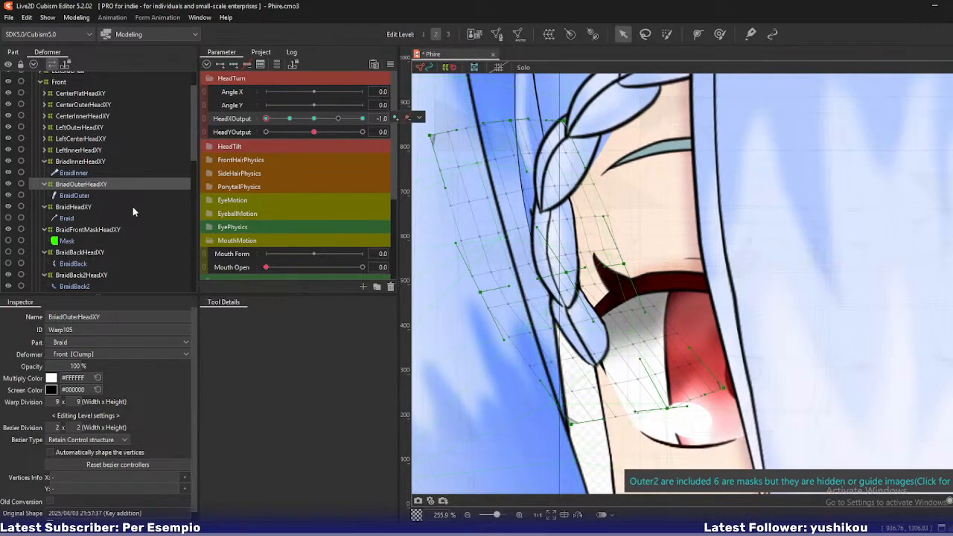
Show the Mask mesh and, at HeadXOutput -1, move BraidFrontMaskHeadXY's upper outer corner outward and up
{"action": "left_click", "coordinate": [9, 240]}
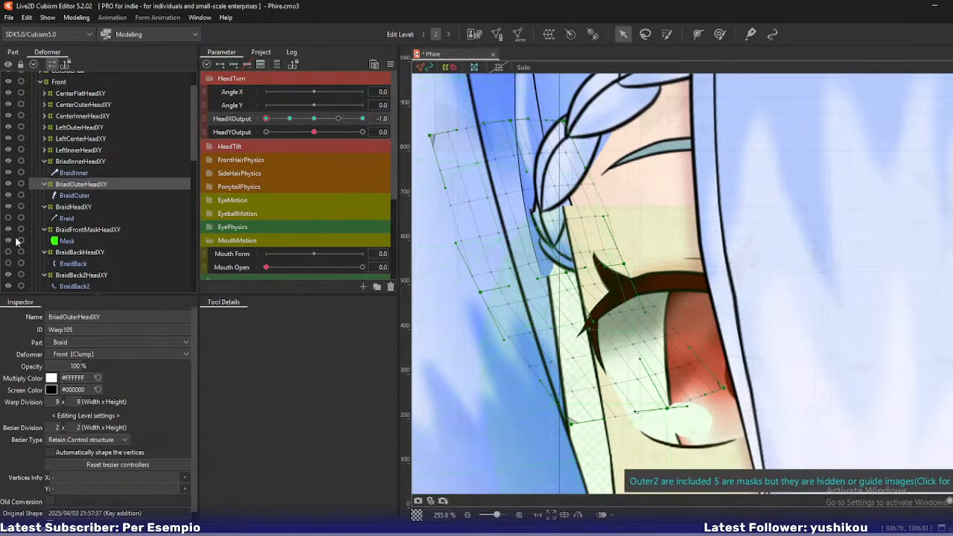
{"action": "mouse_move", "coordinate": [266, 120]}
{"action": "left_mouse_down"}
{"action": "mouse_move", "coordinate": [289, 127]}
{"action": "mouse_move", "coordinate": [264, 125]}
{"action": "left_mouse_up"}
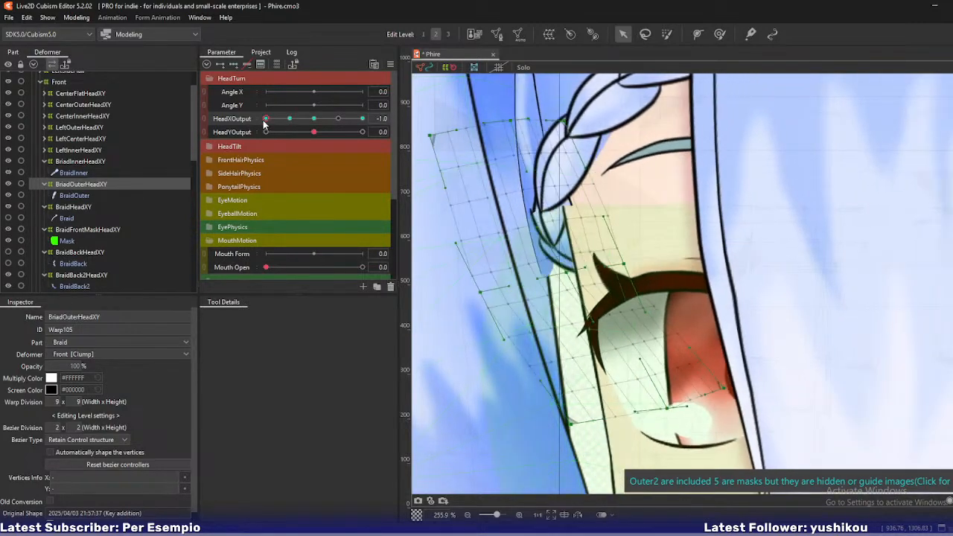
{"action": "left_click", "coordinate": [111, 231]}
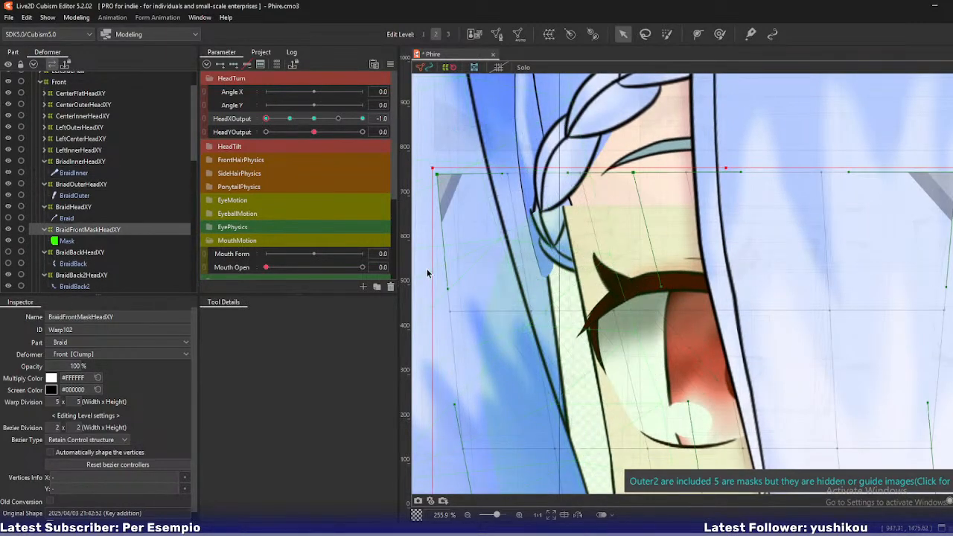
{"action": "left_click_drag", "start_coordinate": [449, 177], "coordinate": [408, 151]}
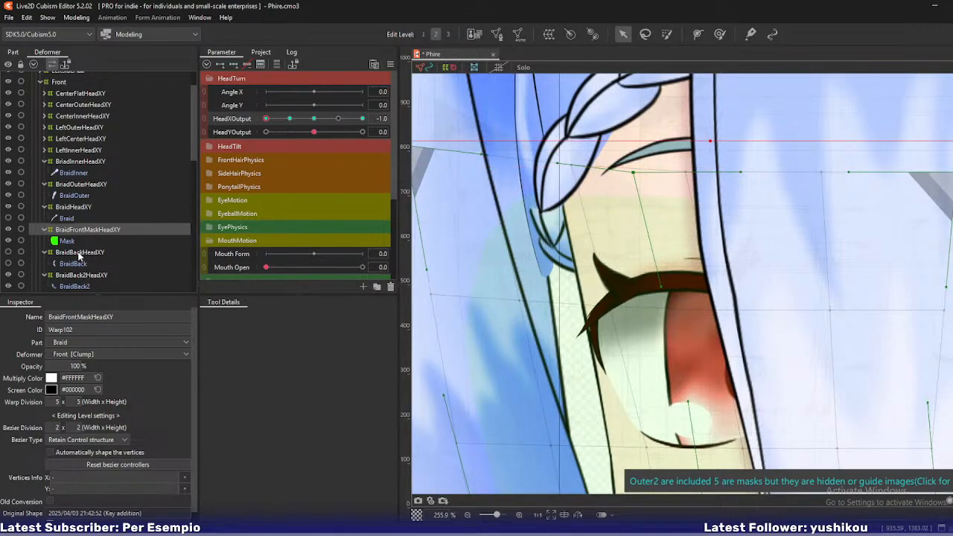
At HeadXOutput -1, raise BraidBack2HeadXY's upper outer corner and rotate the whole deformer slightly clockwise
{"action": "left_click", "coordinate": [80, 275]}
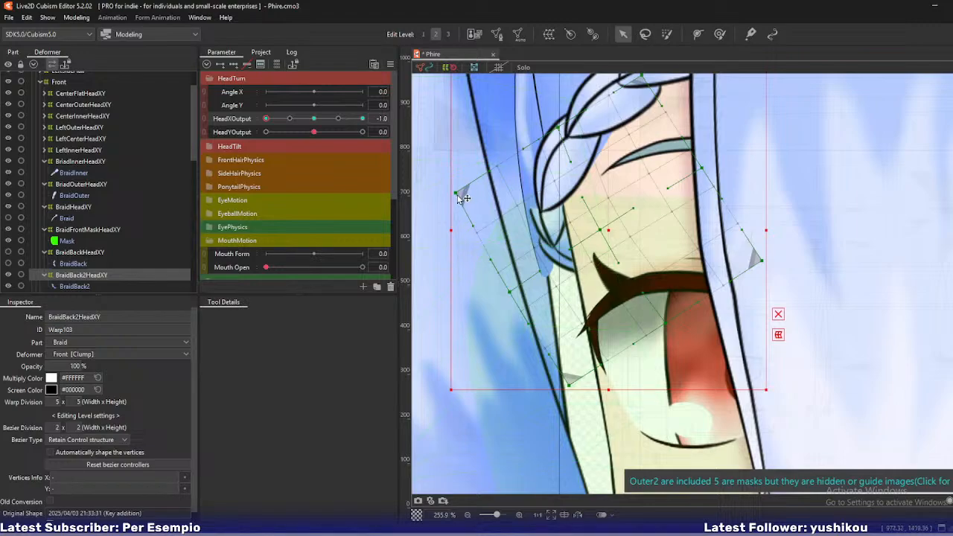
{"action": "left_click_drag", "start_coordinate": [457, 195], "coordinate": [467, 152]}
{"action": "left_click", "coordinate": [526, 140]}
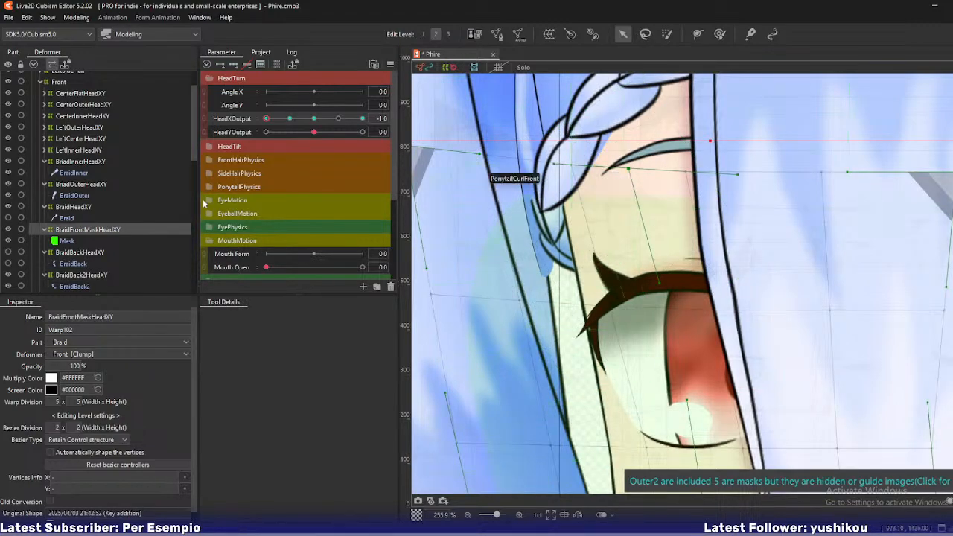
{"action": "left_click", "coordinate": [88, 276]}
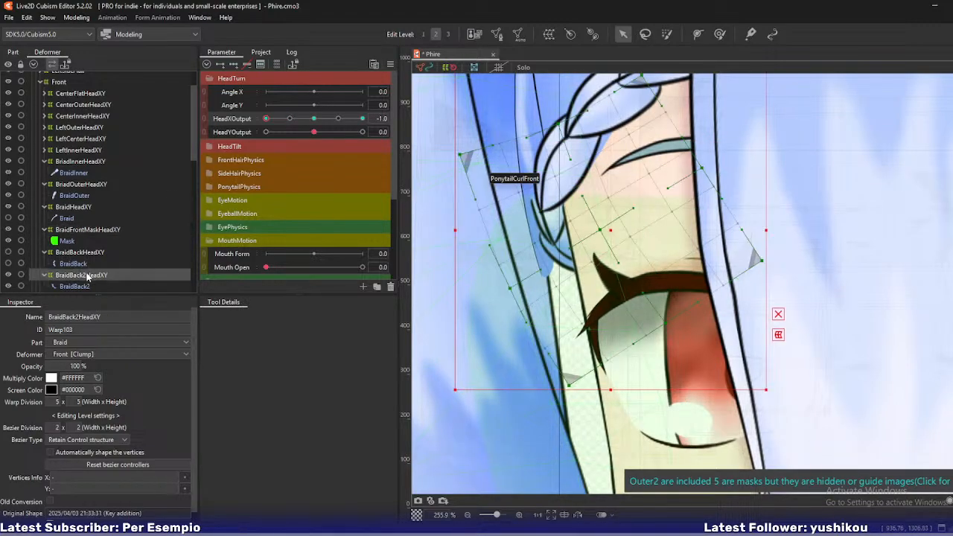
{"action": "mouse_move", "coordinate": [609, 230]}
{"action": "left_mouse_down"}
{"action": "mouse_move", "coordinate": [610, 219]}
{"action": "mouse_move", "coordinate": [610, 230]}
{"action": "left_mouse_up"}
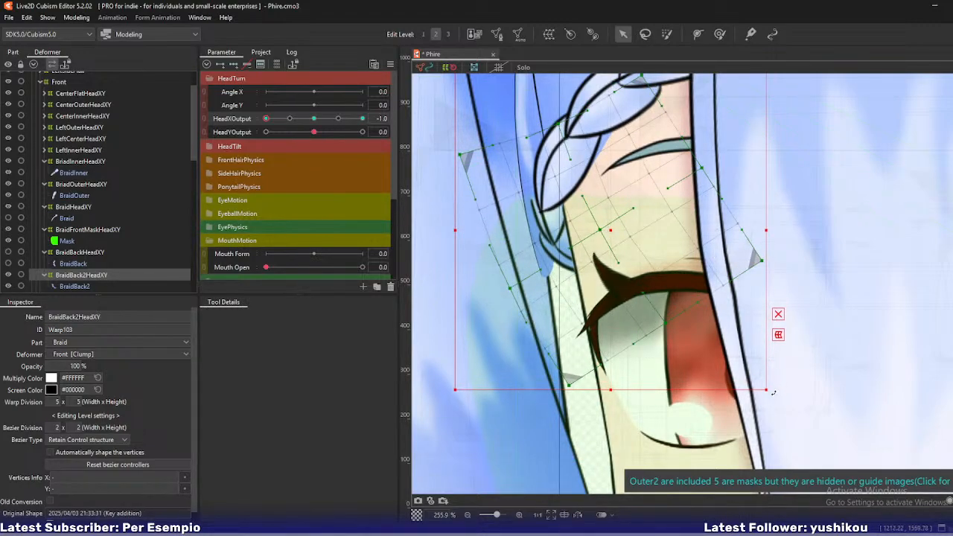
{"action": "left_click_drag", "start_coordinate": [778, 383], "coordinate": [738, 402]}
{"action": "mouse_move", "coordinate": [608, 228]}
{"action": "left_mouse_down"}
{"action": "mouse_move", "coordinate": [598, 237]}
{"action": "mouse_move", "coordinate": [604, 233]}
{"action": "left_mouse_up"}
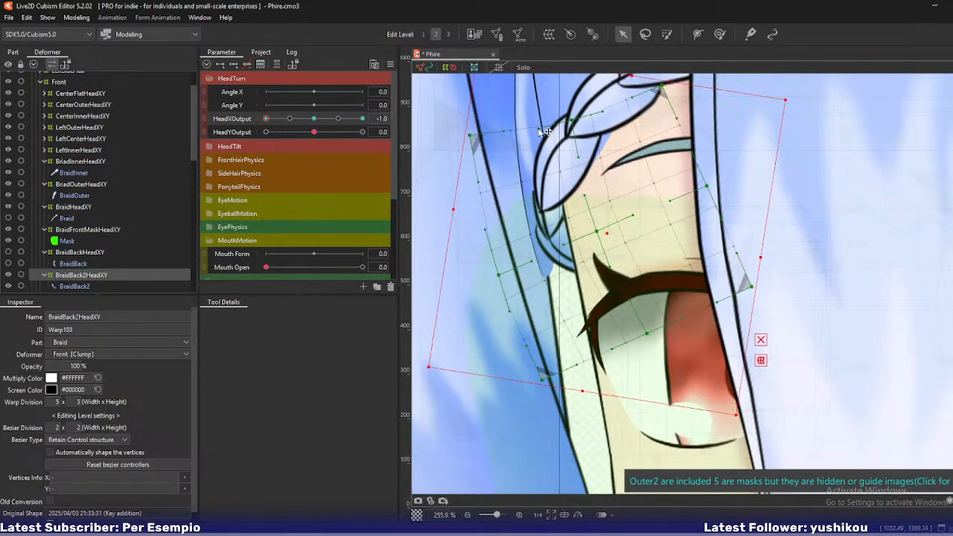
At HeadXOutput -1, pull BraidBack2HeadXY's outer middle point outward and upper middle point inward, and raise the whole deformer
{"action": "left_click_drag", "start_coordinate": [571, 119], "coordinate": [568, 121]}
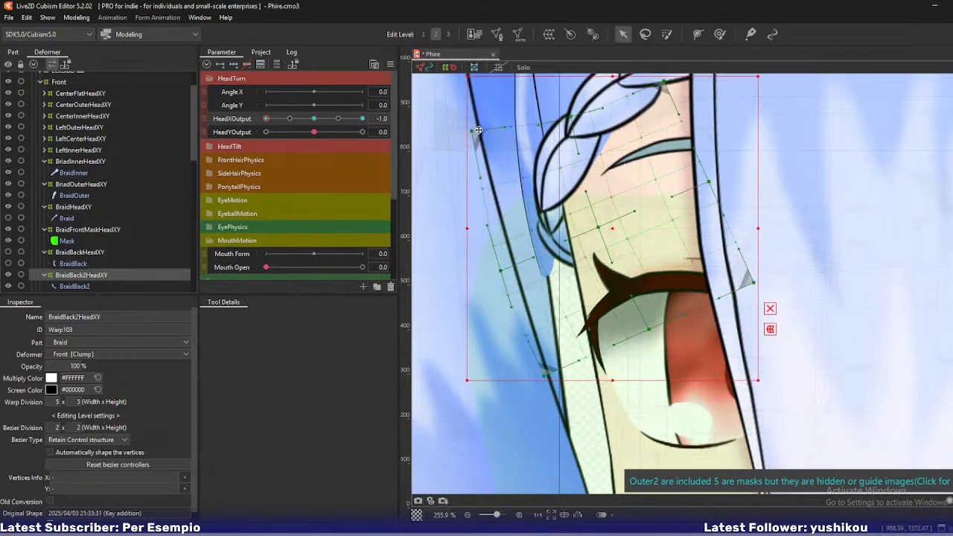
{"action": "left_click_drag", "start_coordinate": [469, 135], "coordinate": [469, 135]}
{"action": "left_click_drag", "start_coordinate": [499, 275], "coordinate": [482, 254]}
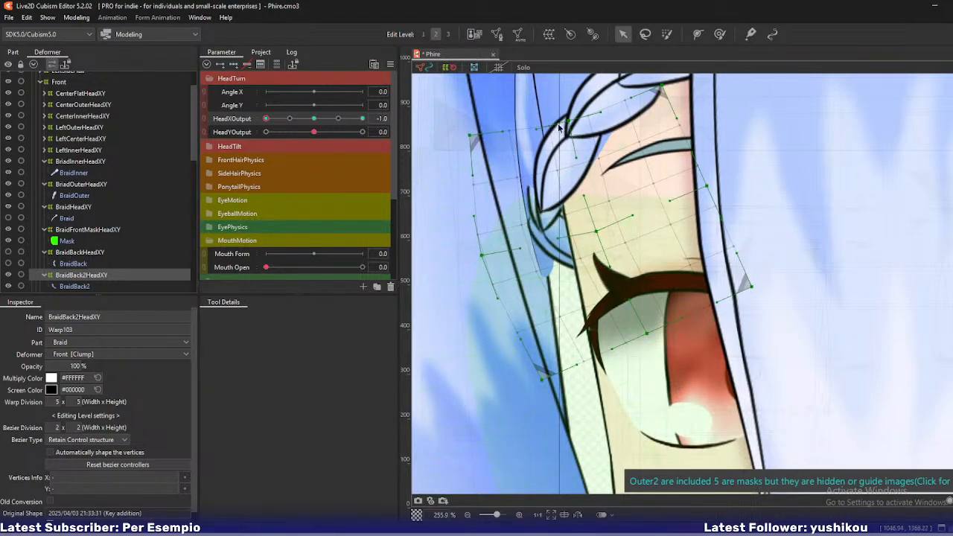
{"action": "left_click_drag", "start_coordinate": [568, 119], "coordinate": [592, 123]}
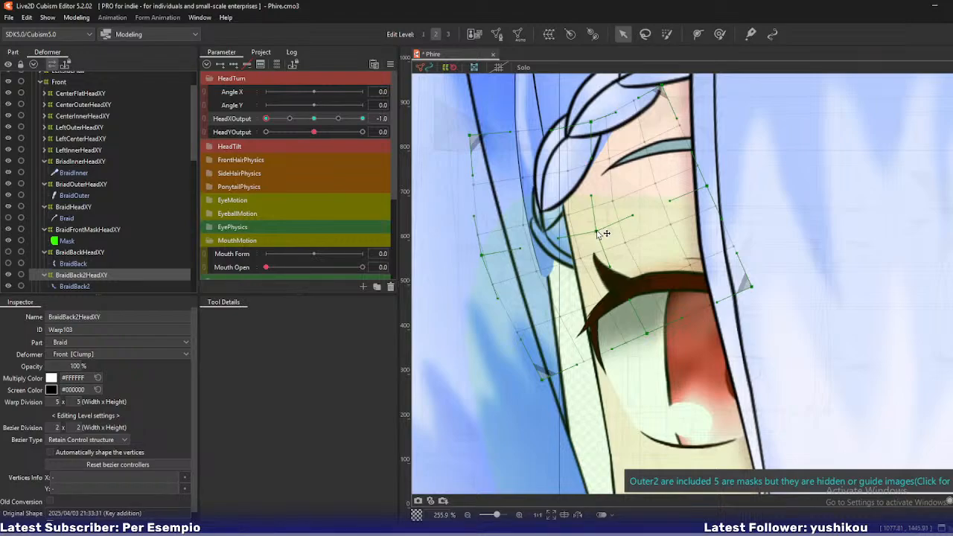
{"action": "left_click_drag", "start_coordinate": [600, 233], "coordinate": [603, 189]}
{"action": "key", "text": "ctrl+z"}
{"action": "key", "text": "ctrl+z"}
{"action": "key", "text": "ctrl+z"}
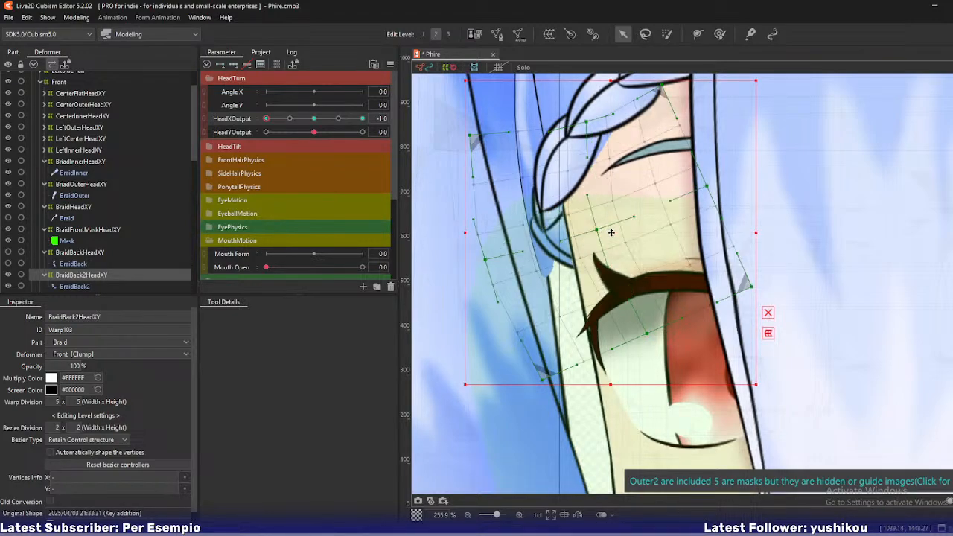
{"action": "left_click_drag", "start_coordinate": [611, 232], "coordinate": [618, 215]}
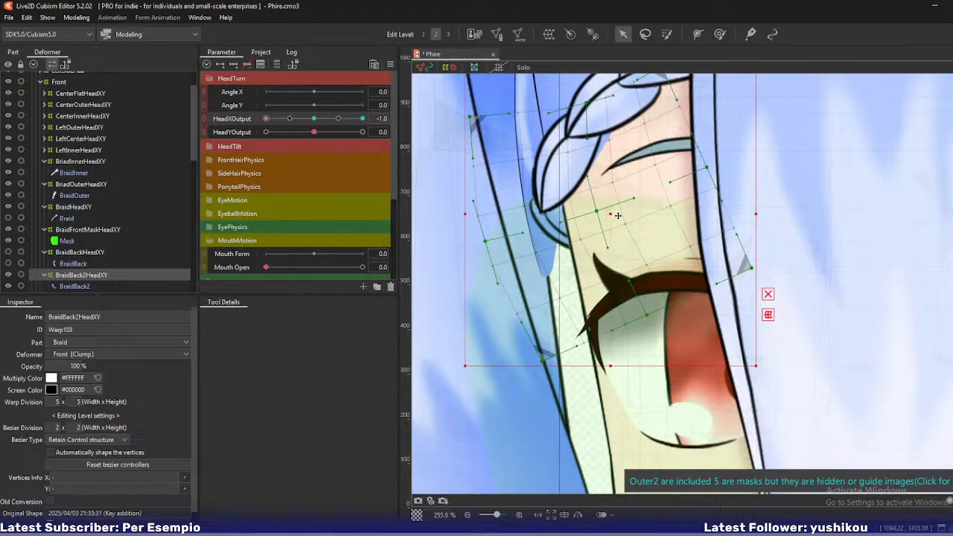
{"action": "left_click_drag", "start_coordinate": [470, 117], "coordinate": [472, 116]}
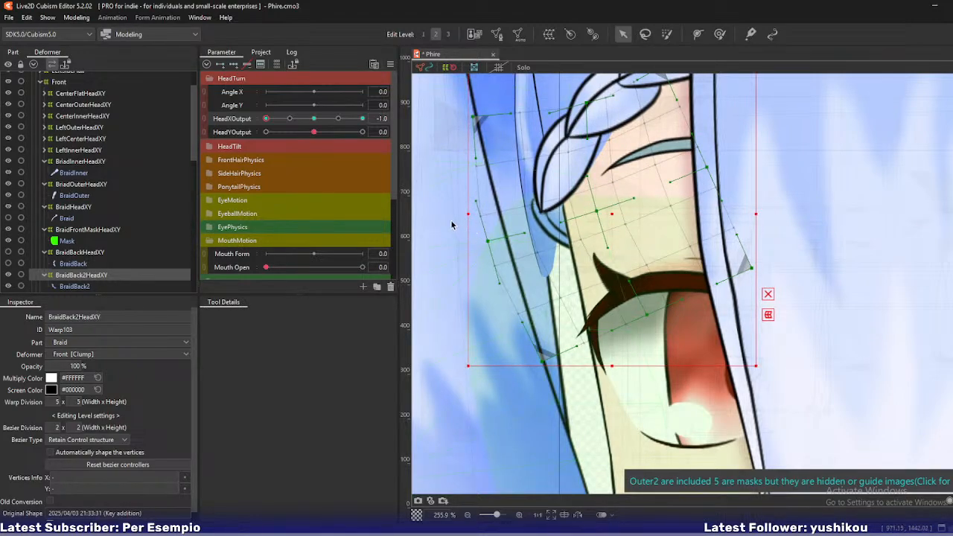
Add a HeadXOutput keyform at -0.7 to the BraidBack2HeadXY deformer
{"action": "mouse_move", "coordinate": [266, 119]}
{"action": "left_mouse_down"}
{"action": "mouse_move", "coordinate": [298, 131]}
{"action": "mouse_move", "coordinate": [280, 132]}
{"action": "left_mouse_up"}
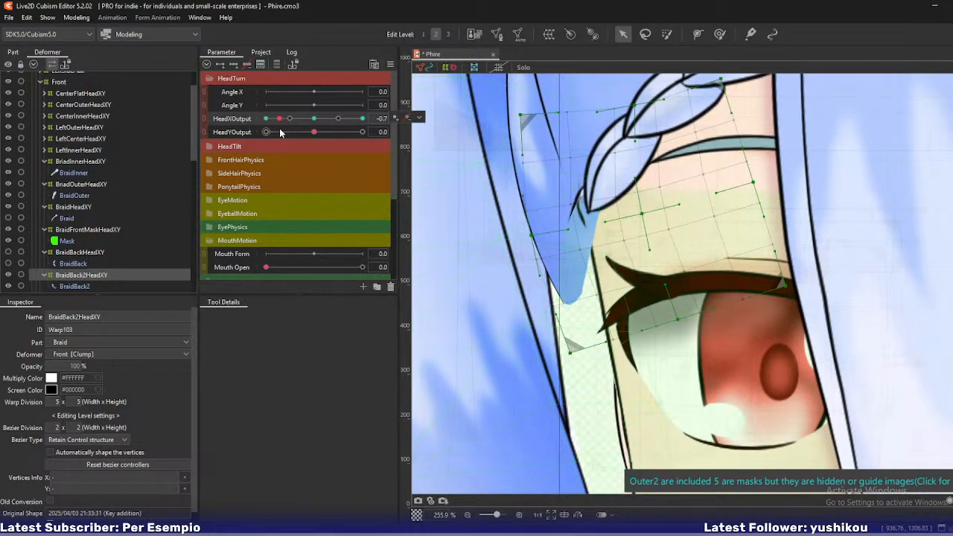
{"action": "left_click", "coordinate": [262, 65]}
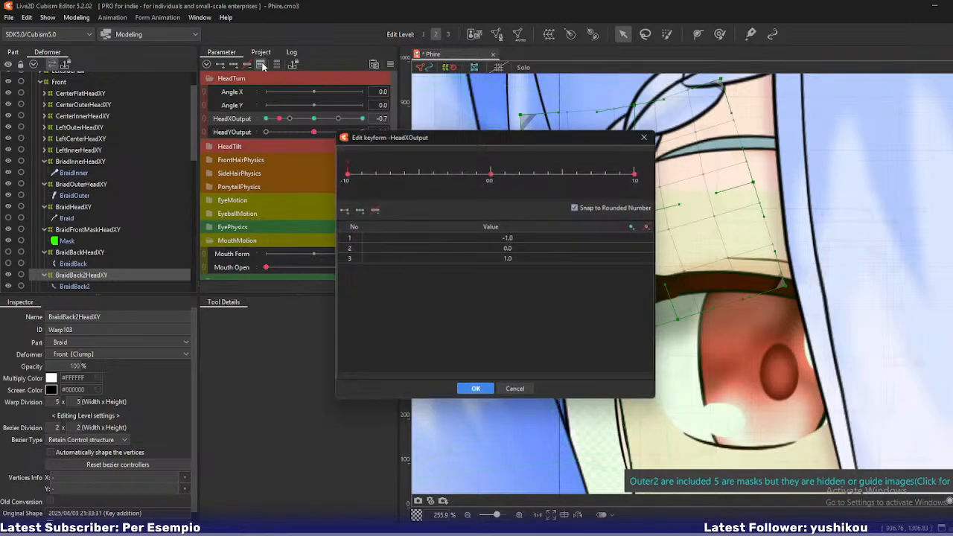
{"action": "left_click", "coordinate": [389, 172]}
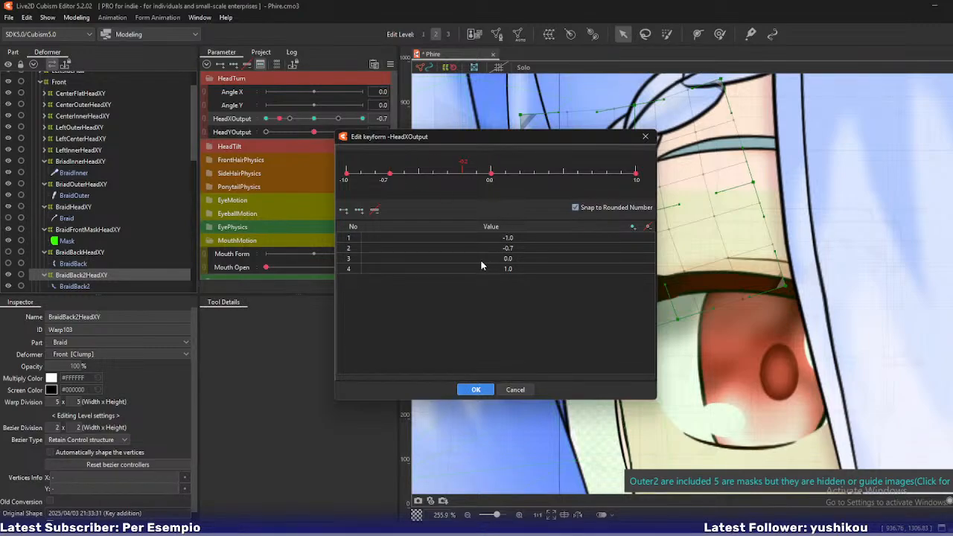
{"action": "left_click", "coordinate": [476, 390]}
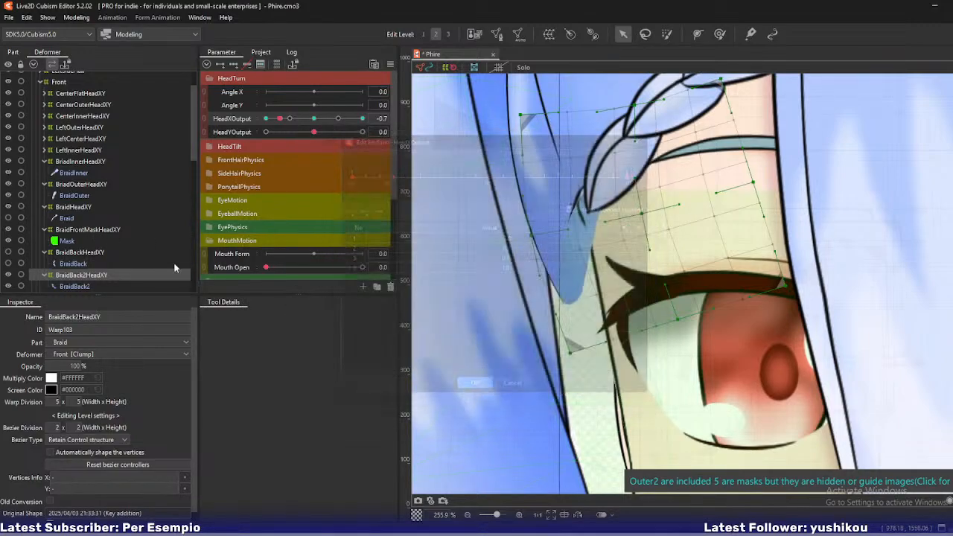
Add a HeadXOutput keyform at -0.7 to BraidFrontMaskHeadXY and remove its keyform at -0.5
{"action": "left_click", "coordinate": [102, 228]}
{"action": "left_click", "coordinate": [264, 64]}
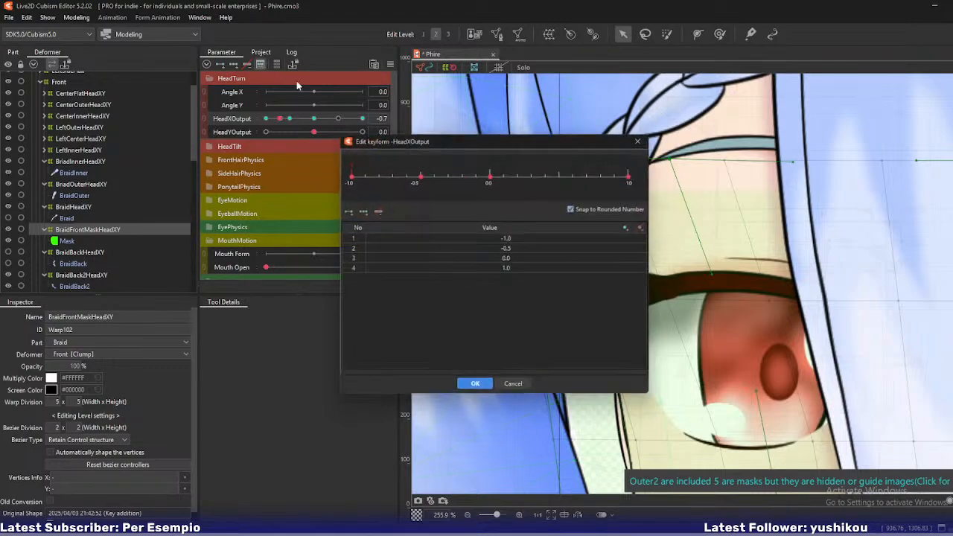
{"action": "left_click", "coordinate": [390, 173]}
{"action": "left_click", "coordinate": [475, 389]}
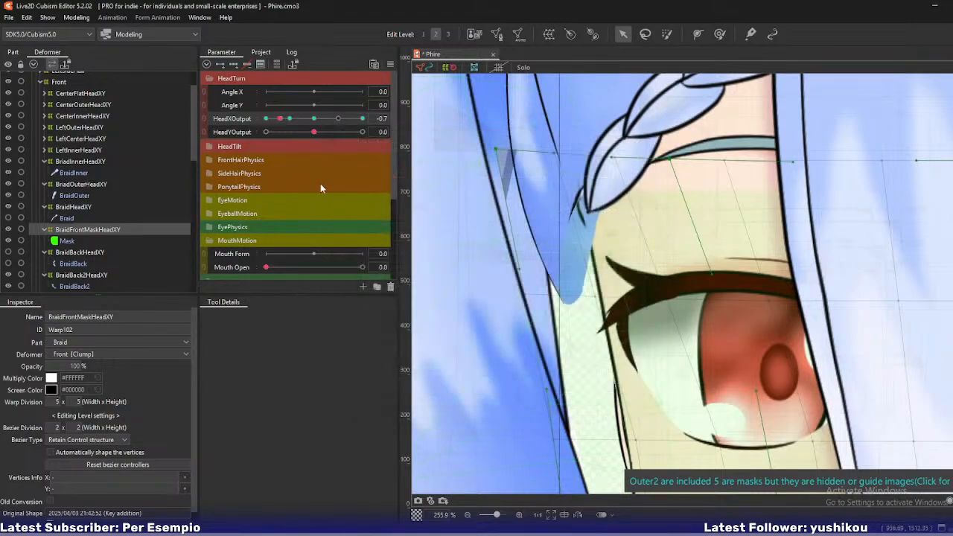
{"action": "left_click", "coordinate": [261, 66]}
{"action": "left_click", "coordinate": [473, 389]}
At HeadXOutput -0.7, pull BraidFrontMaskHeadXY's upper outer corner and outer middle point inward, and recheck the head turn
{"action": "left_click_drag", "start_coordinate": [496, 149], "coordinate": [549, 153]}
{"action": "scroll", "coordinate": [661, 303], "scroll_direction": "down", "scroll_amount": 1}
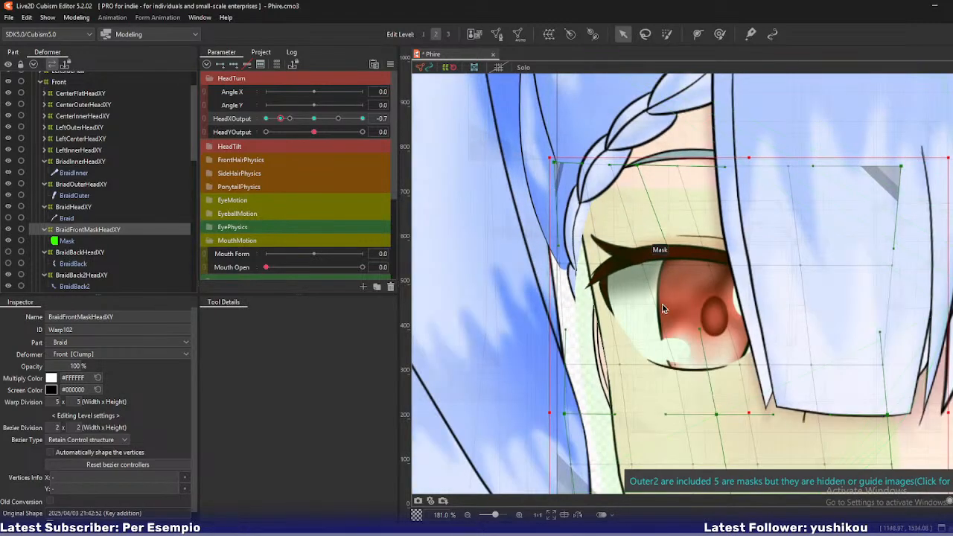
{"action": "scroll", "coordinate": [560, 376], "scroll_direction": "down", "scroll_amount": 1}
{"action": "left_click_drag", "start_coordinate": [560, 376], "coordinate": [577, 376]}
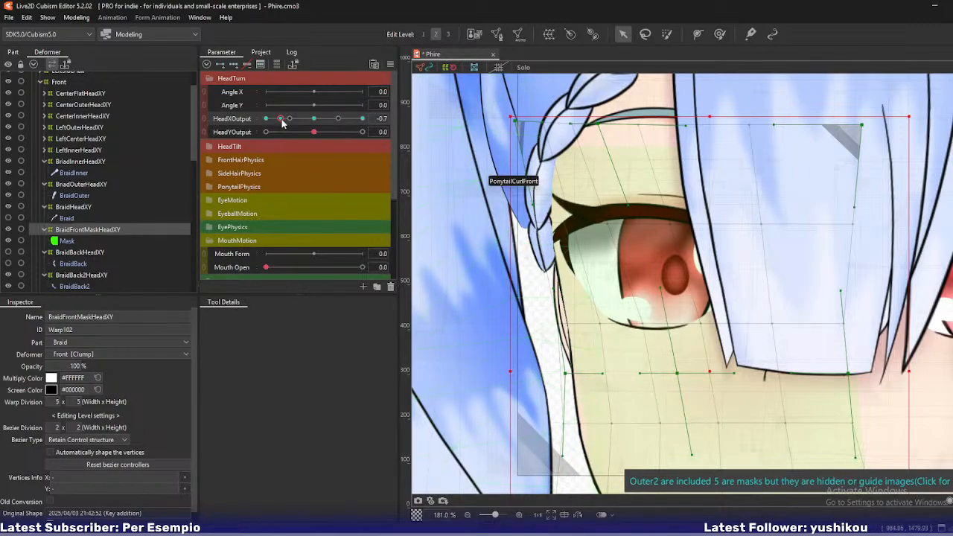
{"action": "left_click_drag", "start_coordinate": [281, 123], "coordinate": [262, 119]}
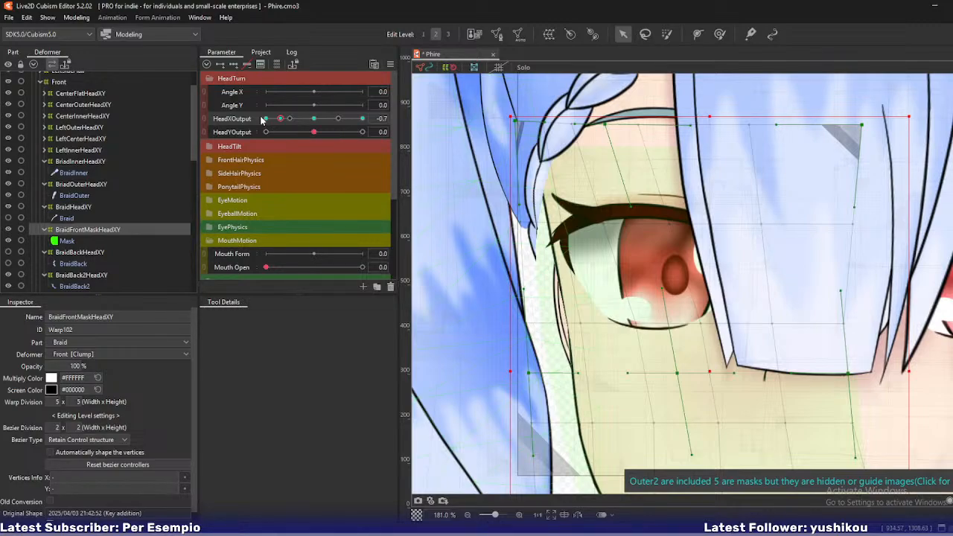
{"action": "mouse_move", "coordinate": [276, 121]}
{"action": "left_mouse_down"}
{"action": "mouse_move", "coordinate": [316, 120]}
{"action": "mouse_move", "coordinate": [280, 119]}
{"action": "mouse_move", "coordinate": [290, 119]}
{"action": "left_mouse_up"}
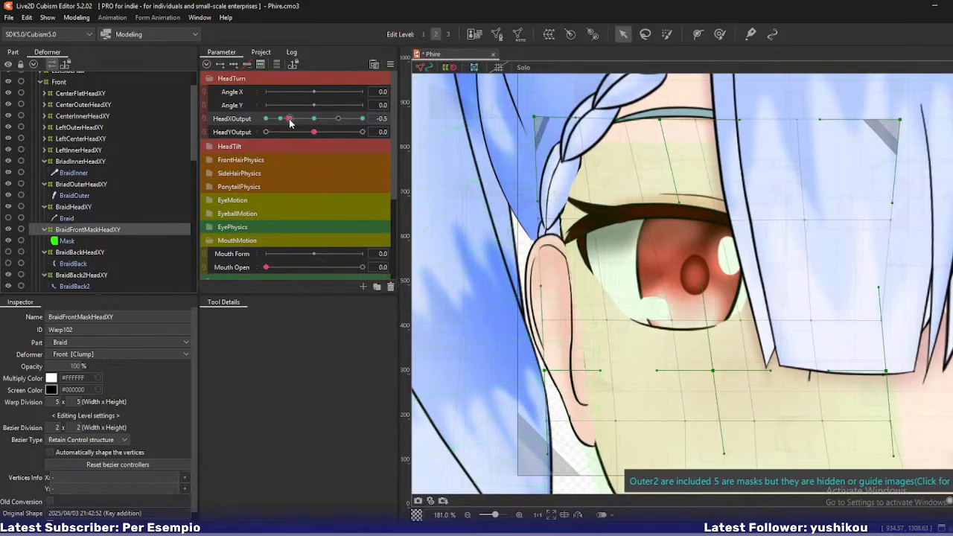
Rebuild BraidBack2HeadXY's HeadXOutput keyforms at -1, 0 and 1, and move the undeformed grid outward onto the braid at -1
{"action": "left_click", "coordinate": [90, 277]}
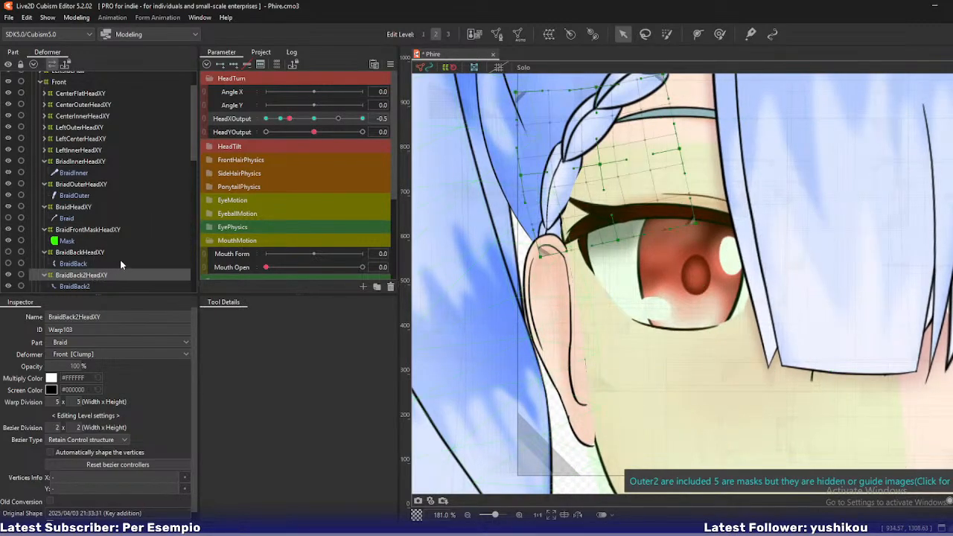
{"action": "left_click", "coordinate": [233, 122]}
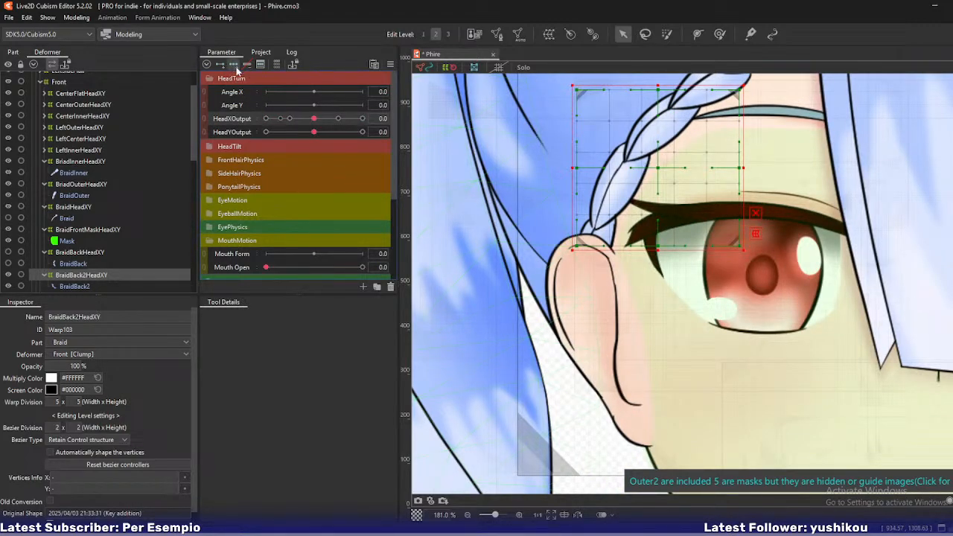
{"action": "left_click_drag", "start_coordinate": [314, 121], "coordinate": [250, 119]}
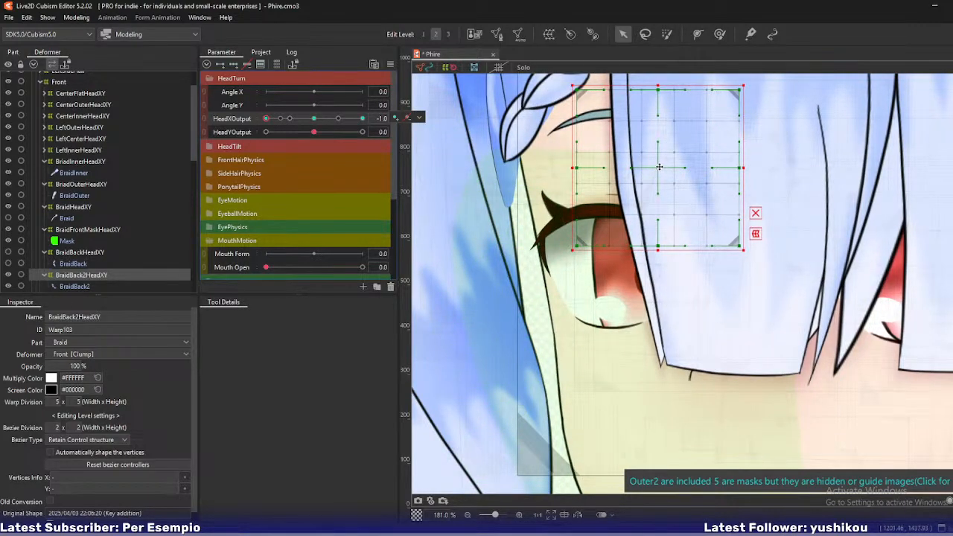
{"action": "left_click_drag", "start_coordinate": [659, 167], "coordinate": [542, 172]}
Isolate BraidBack2 in Solo view and give BraidBack2HeadXY a HeadXOutput keyform at -0.7
{"action": "left_click_drag", "start_coordinate": [266, 118], "coordinate": [281, 122]}
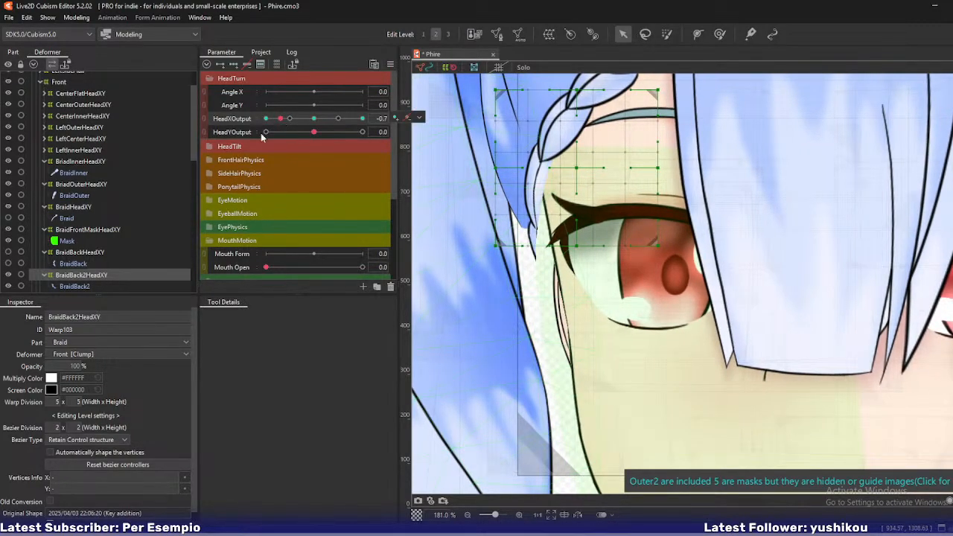
{"action": "left_click", "coordinate": [80, 287]}
{"action": "left_click", "coordinate": [88, 277]}
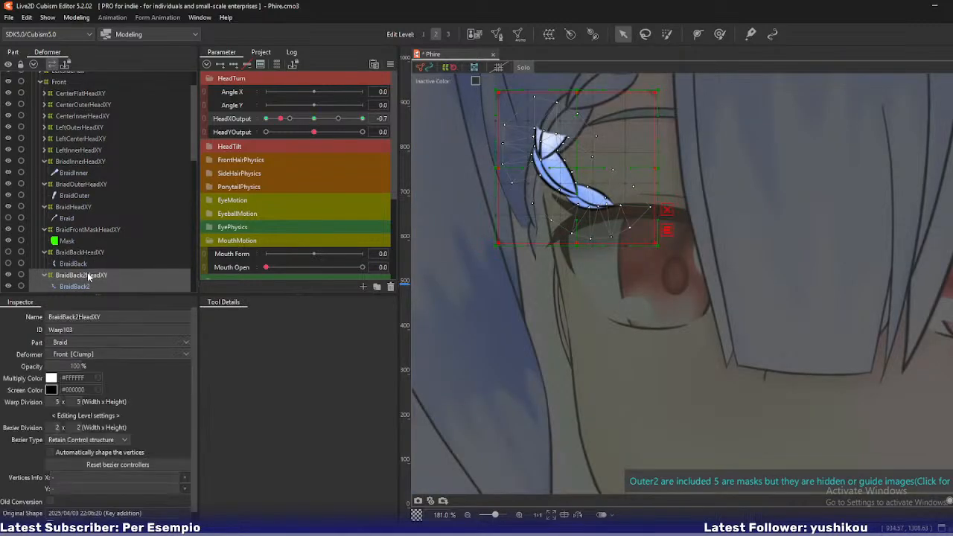
{"action": "left_click", "coordinate": [261, 64]}
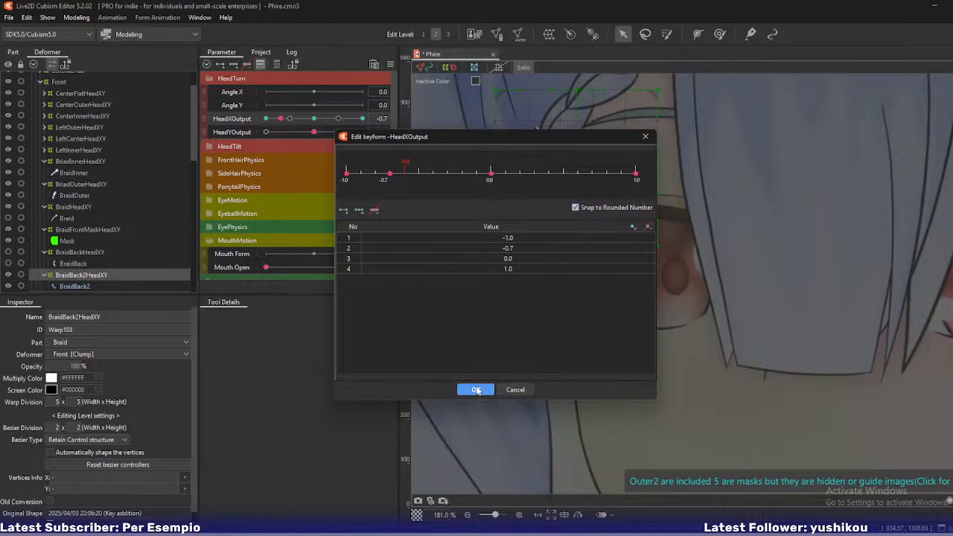
{"action": "left_click", "coordinate": [476, 390]}
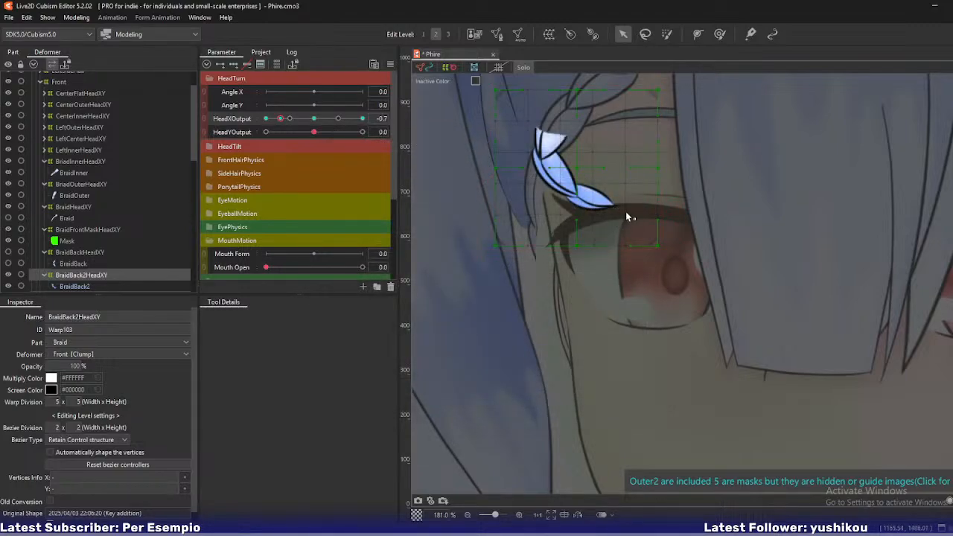
Try bending BraidBack2HeadXY's lower middle point and lower inner corner outward and down at HeadXOutput -0.7, and undo both moves
{"action": "left_click_drag", "start_coordinate": [575, 245], "coordinate": [543, 262]}
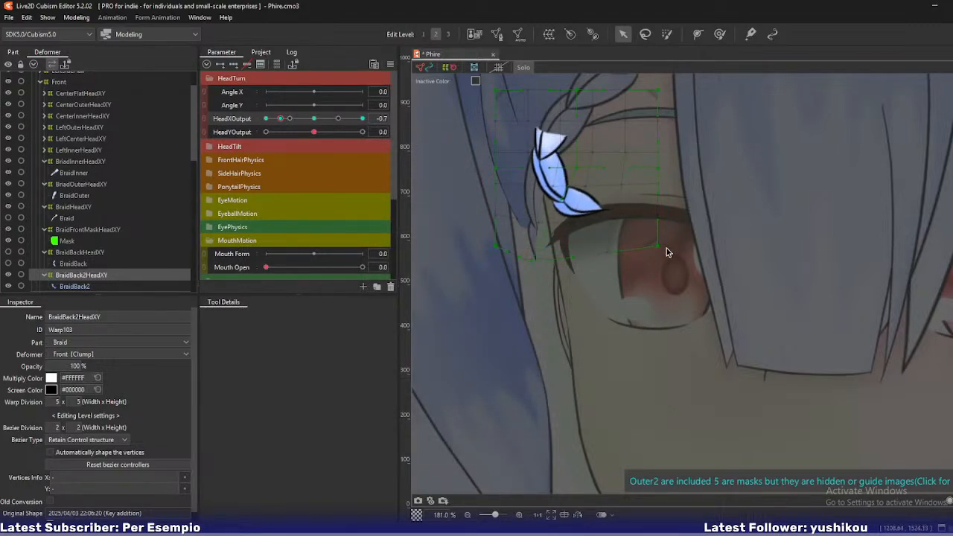
{"action": "left_click_drag", "start_coordinate": [666, 249], "coordinate": [555, 326]}
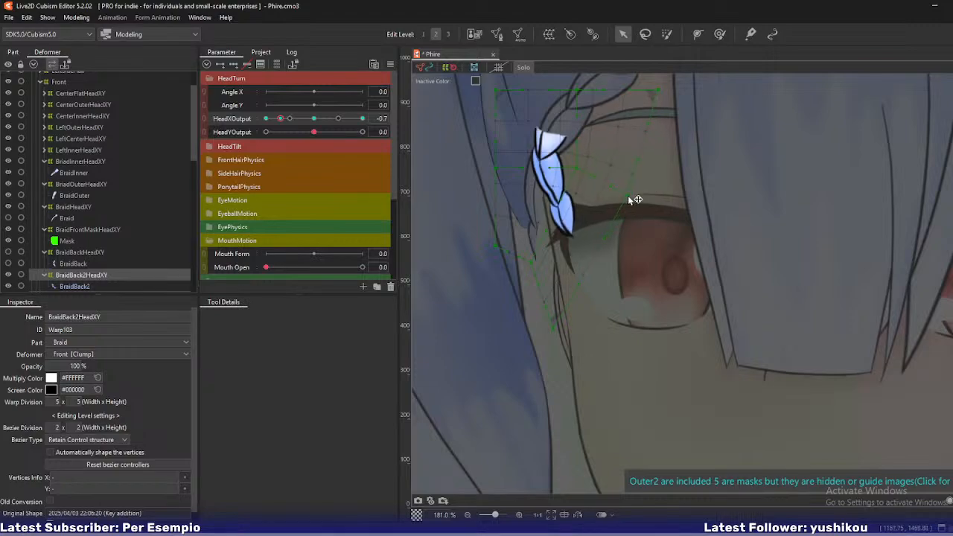
{"action": "scroll", "coordinate": [563, 200], "scroll_direction": "up", "scroll_amount": 2}
{"action": "key", "text": "ctrl+z"}
{"action": "key", "text": "ctrl+z"}
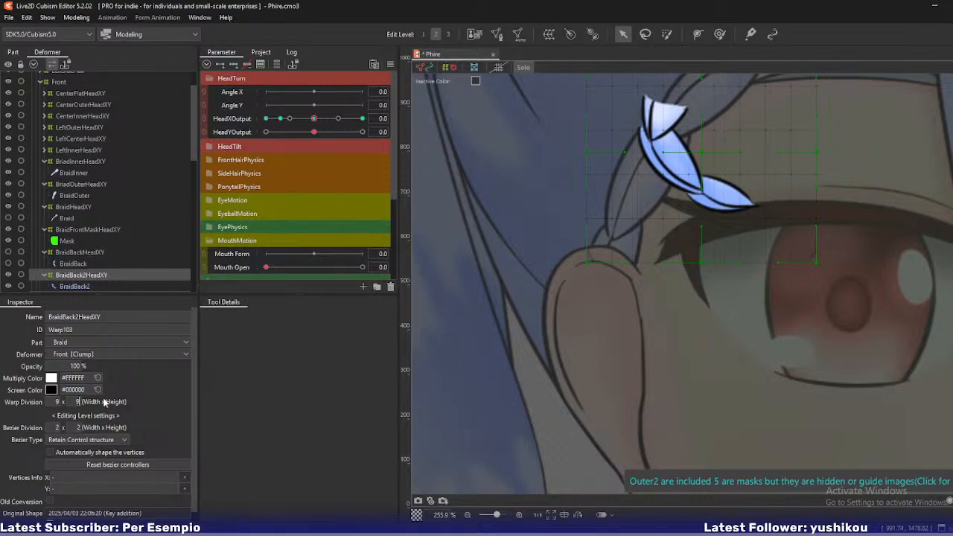
Set BraidBack2HeadXY's warp division to 9 x 9, and at HeadXOutput -0.7 pull its center, inner middle and lower points outward
{"action": "key", "text": "Return"}
{"action": "left_click_drag", "start_coordinate": [315, 119], "coordinate": [282, 123]}
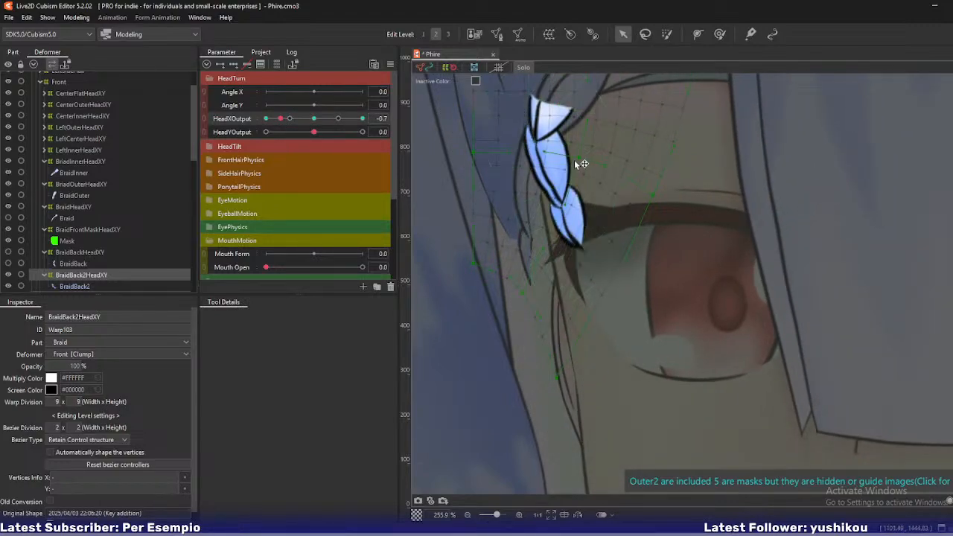
{"action": "left_click_drag", "start_coordinate": [577, 162], "coordinate": [562, 164]}
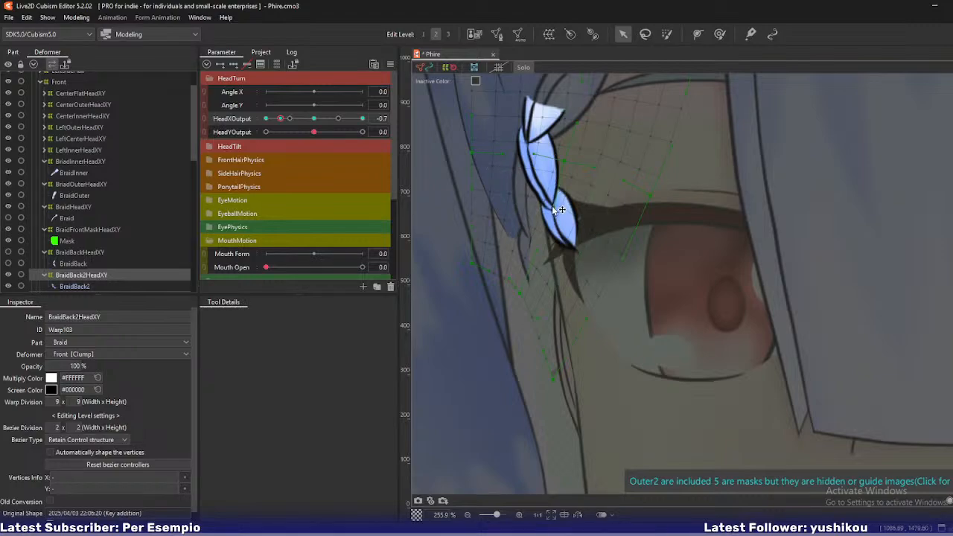
{"action": "left_click_drag", "start_coordinate": [553, 206], "coordinate": [525, 205]}
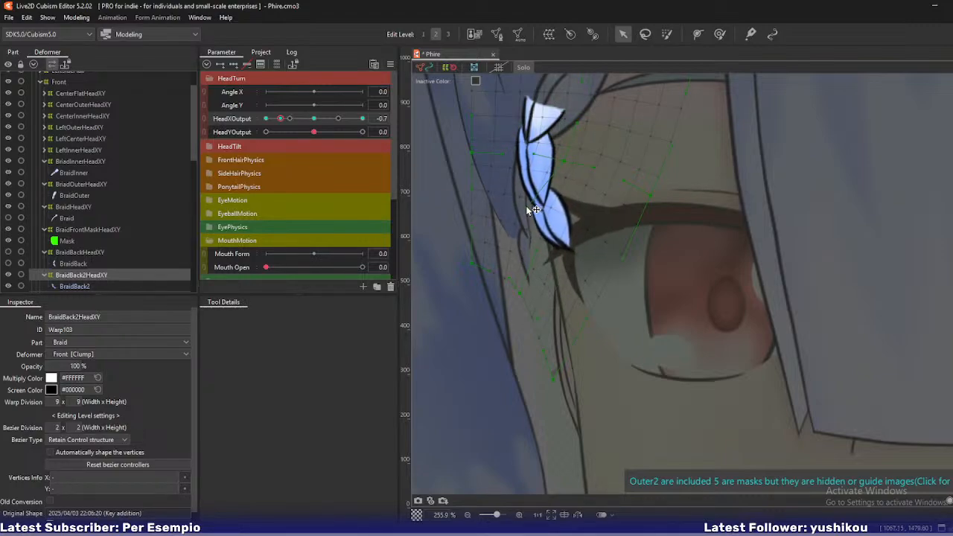
{"action": "left_click_drag", "start_coordinate": [652, 200], "coordinate": [628, 214]}
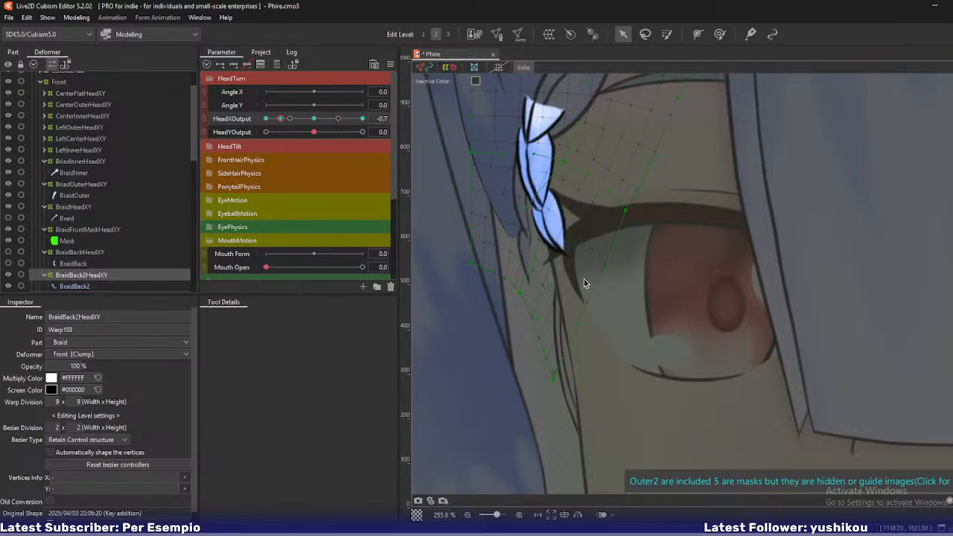
{"action": "left_click_drag", "start_coordinate": [504, 297], "coordinate": [456, 269]}
{"action": "left_click_drag", "start_coordinate": [553, 378], "coordinate": [523, 406]}
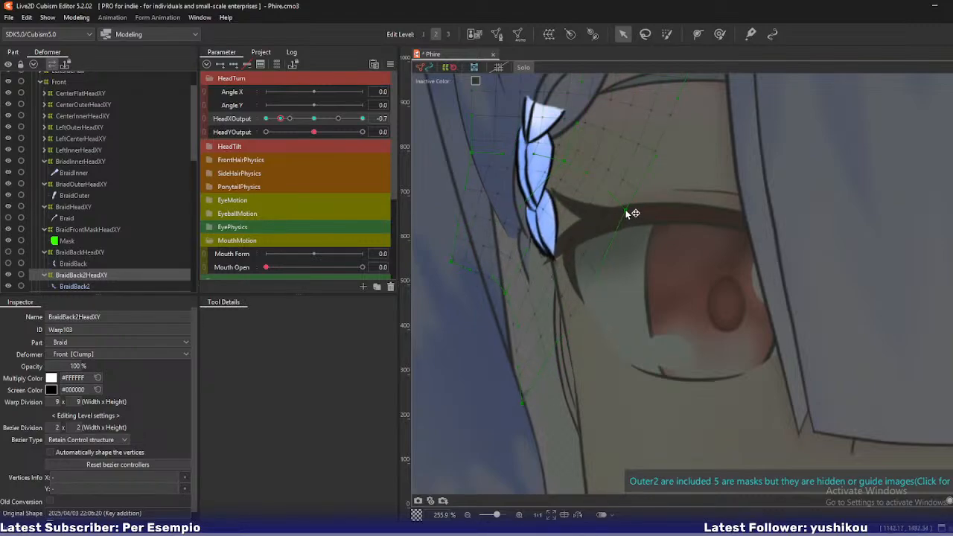
Lower BraidBack2HeadXY's inner middle and center points at HeadXOutput -0.7, refine the bend, and recheck the head turn outside Solo view
{"action": "left_click_drag", "start_coordinate": [627, 211], "coordinate": [623, 229]}
{"action": "left_click_drag", "start_coordinate": [566, 164], "coordinate": [563, 186]}
{"action": "left_click_drag", "start_coordinate": [471, 155], "coordinate": [473, 158]}
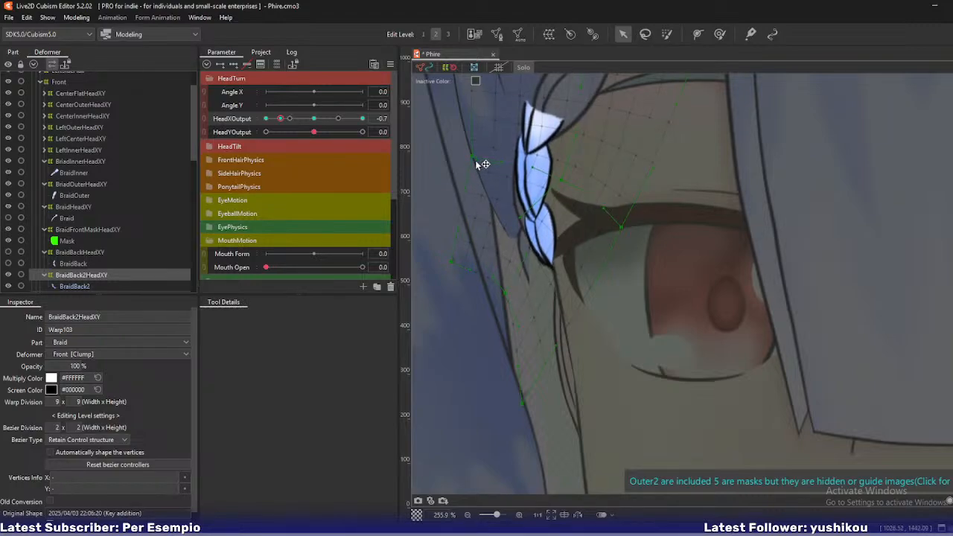
{"action": "left_click_drag", "start_coordinate": [520, 219], "coordinate": [508, 246]}
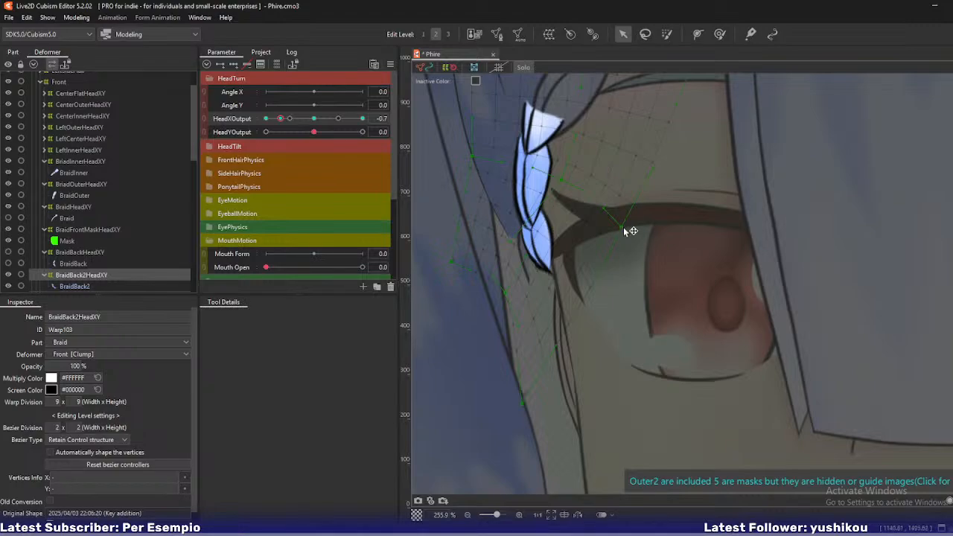
{"action": "left_click_drag", "start_coordinate": [624, 228], "coordinate": [633, 234]}
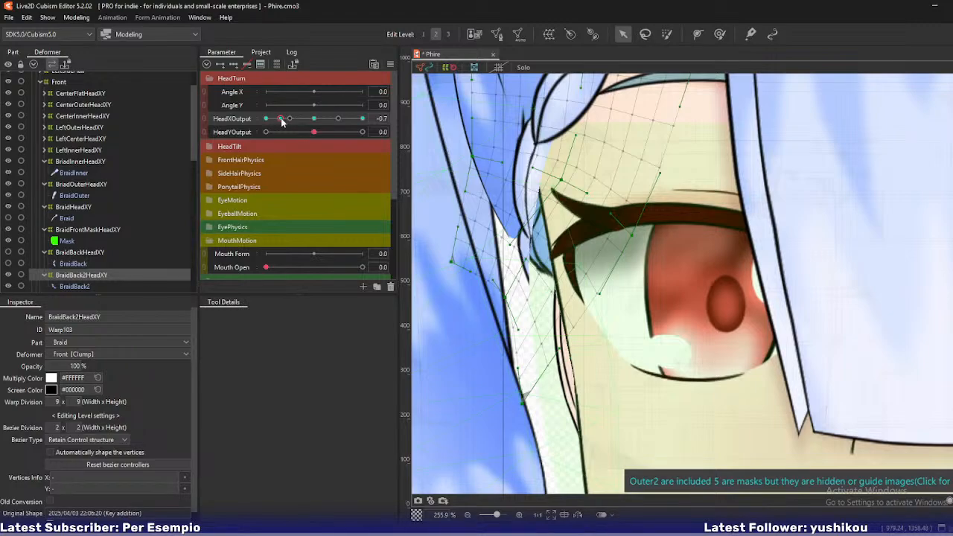
{"action": "left_click_drag", "start_coordinate": [281, 120], "coordinate": [282, 122]}
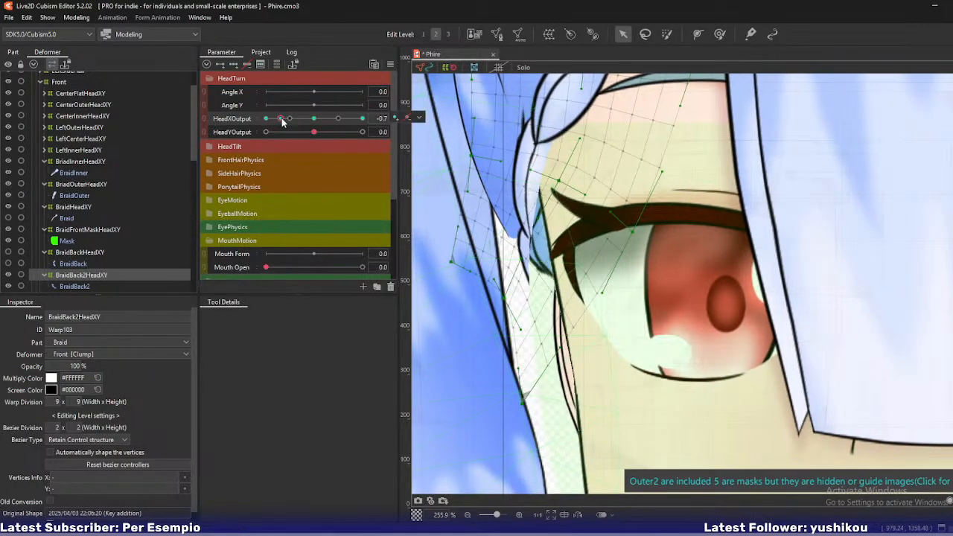
Replace BriadOuterHeadXY's HeadXOutput keyform at -0.5 with one at -0.7
{"action": "left_click", "coordinate": [73, 210]}
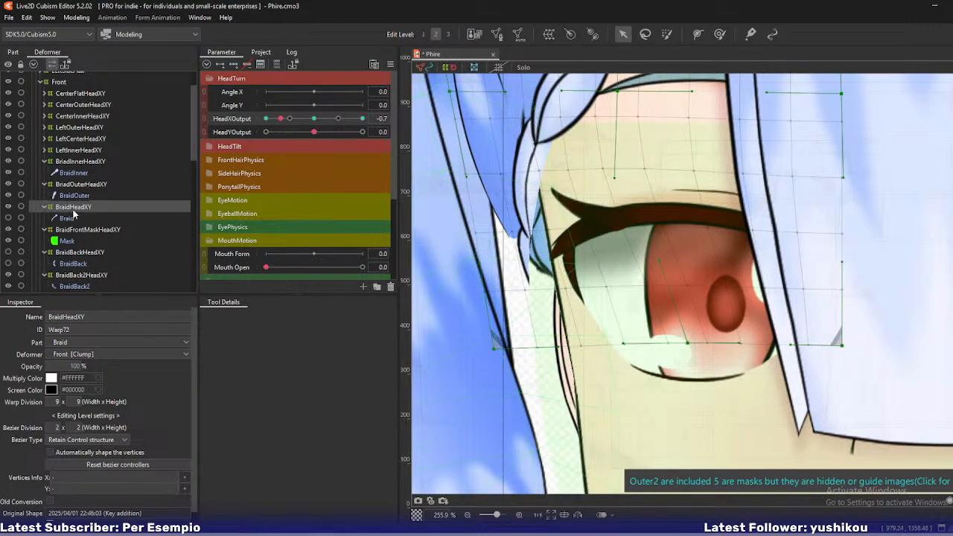
{"action": "left_click", "coordinate": [79, 186]}
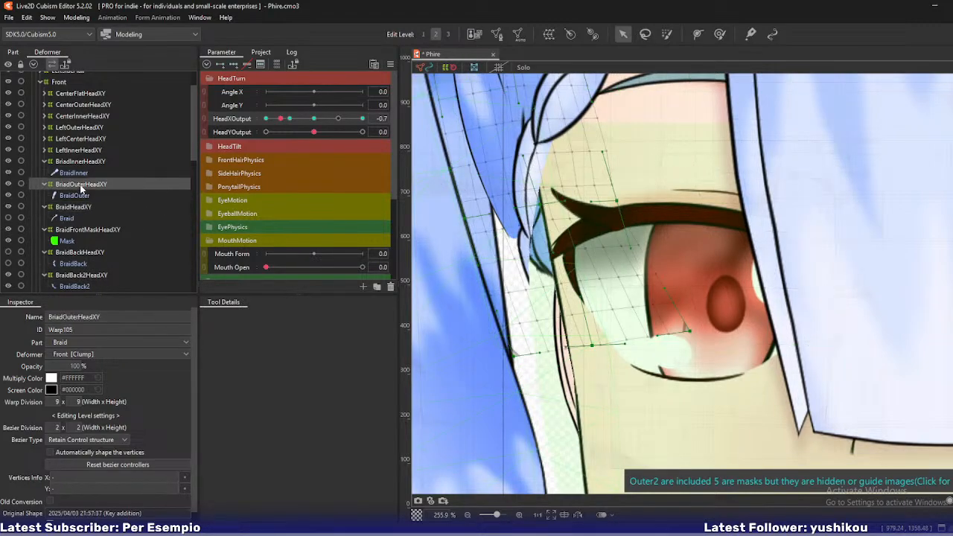
{"action": "left_click", "coordinate": [601, 342]}
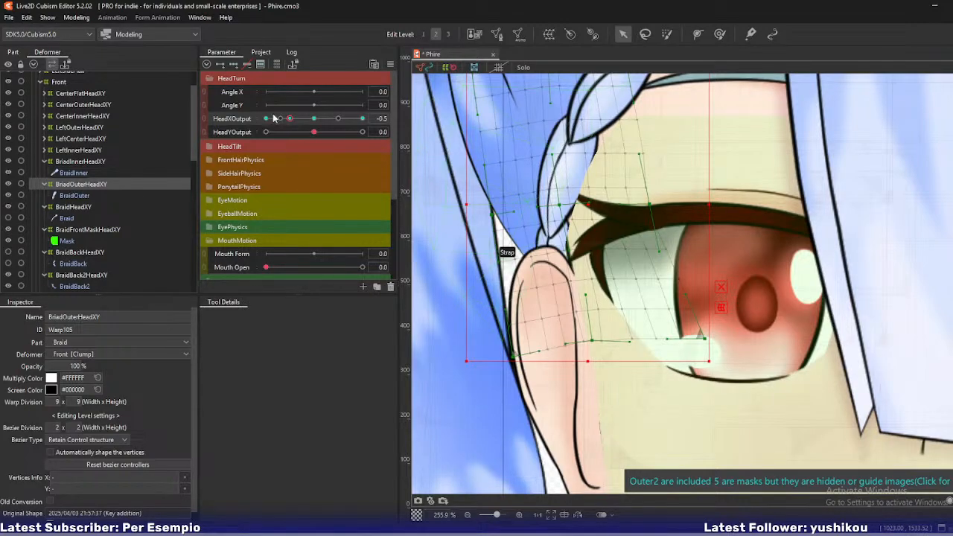
{"action": "left_click", "coordinate": [260, 66]}
{"action": "left_click", "coordinate": [388, 173]}
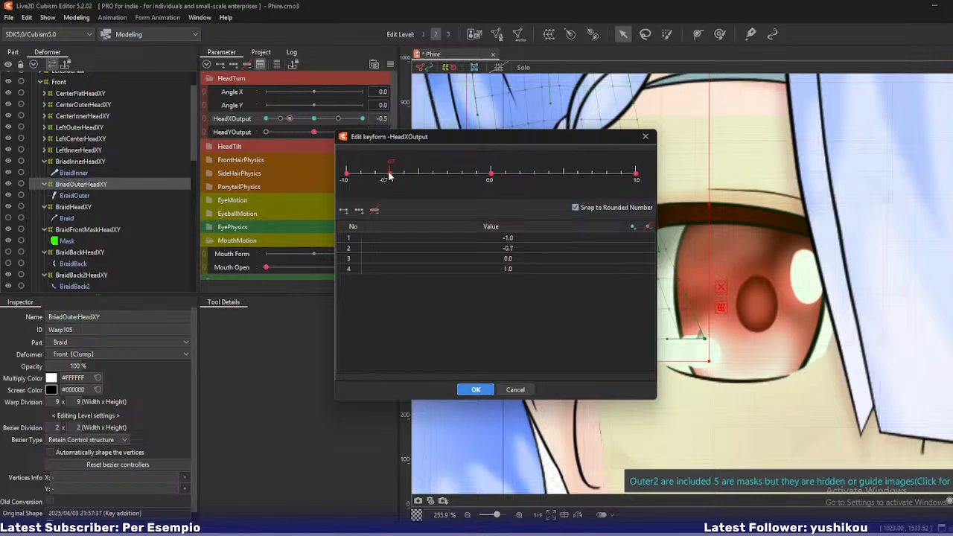
{"action": "left_click", "coordinate": [476, 389]}
{"action": "left_click", "coordinate": [280, 119]}
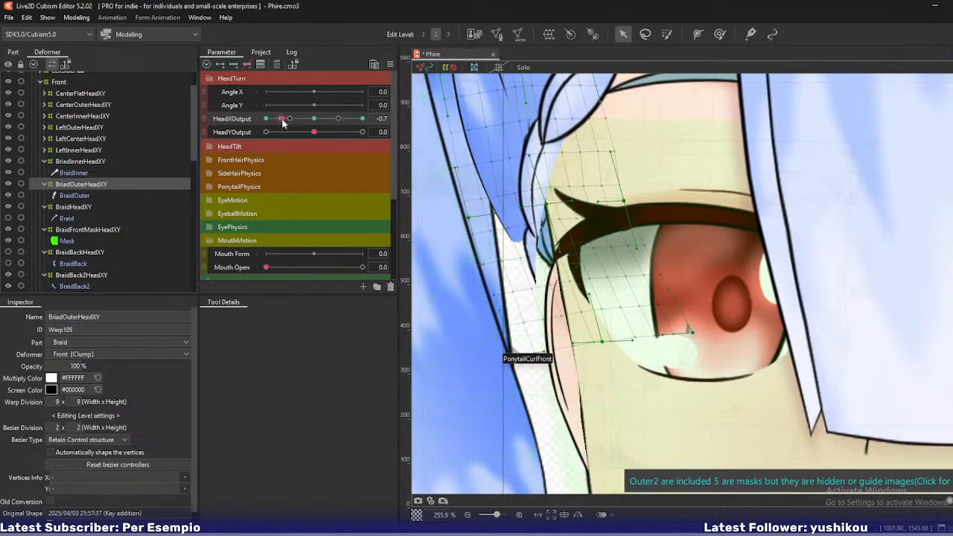
At HeadXOutput -0.7, pull BriadOuterHeadXY's lower middle point inward and nudge its center point slightly outward
{"action": "left_click_drag", "start_coordinate": [600, 342], "coordinate": [635, 340]}
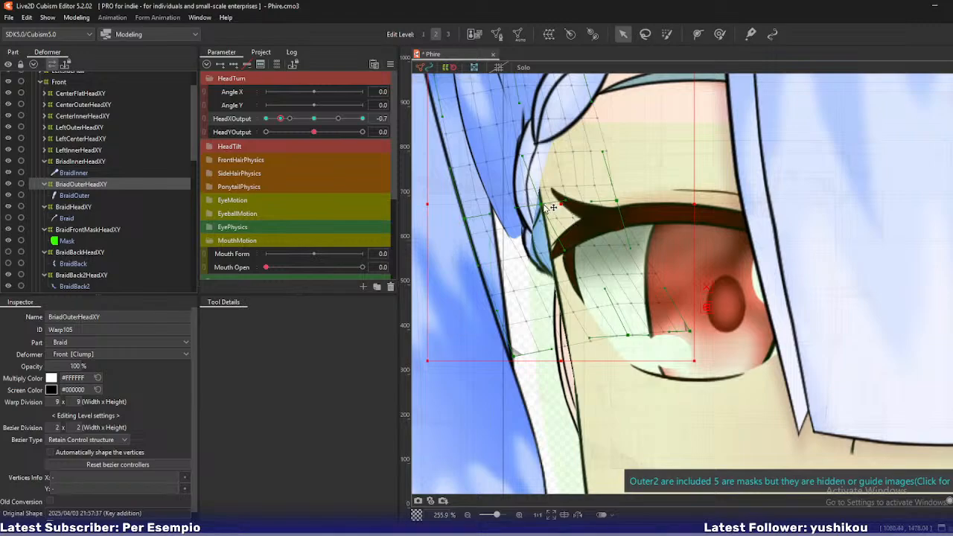
{"action": "left_click_drag", "start_coordinate": [543, 204], "coordinate": [541, 205]}
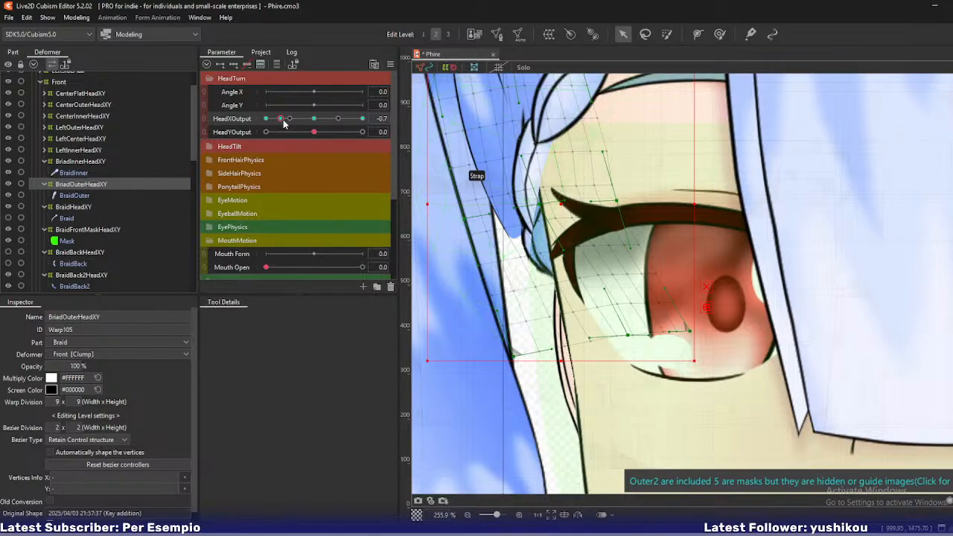
Hide Mask, and at HeadXOutput -1 shift BriadOuterHeadXY's center point outward, inner middle point upward and outer middle point inward
{"action": "left_click_drag", "start_coordinate": [284, 124], "coordinate": [261, 122]}
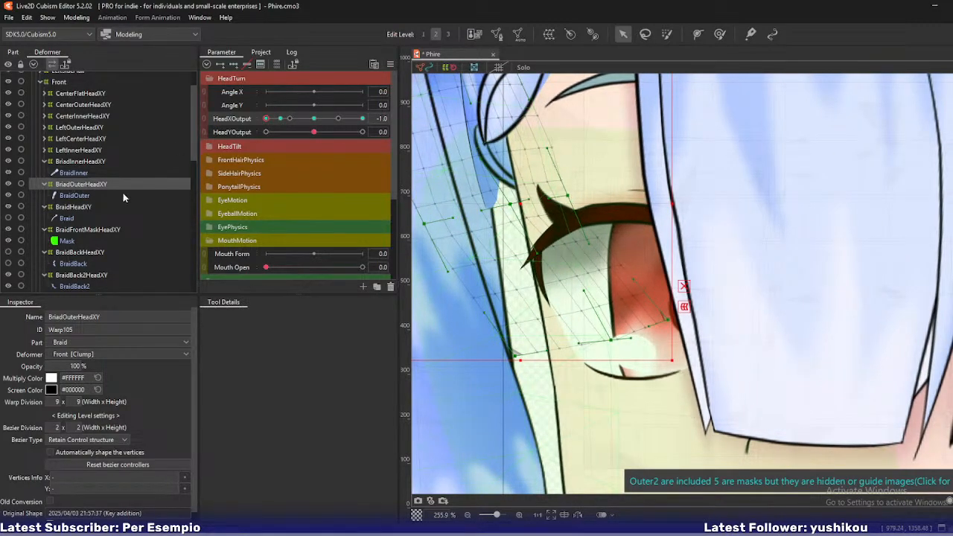
{"action": "left_click", "coordinate": [8, 240]}
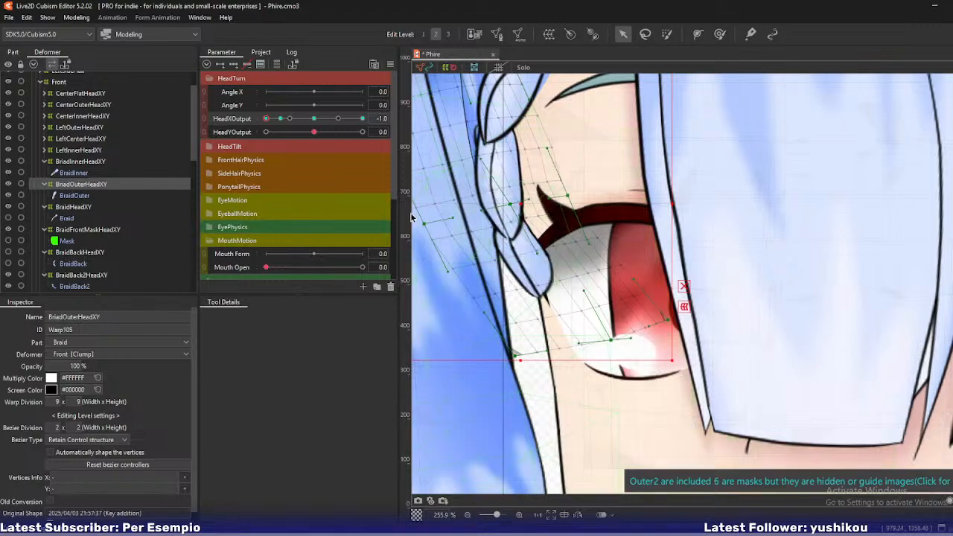
{"action": "left_click_drag", "start_coordinate": [534, 241], "coordinate": [564, 269]}
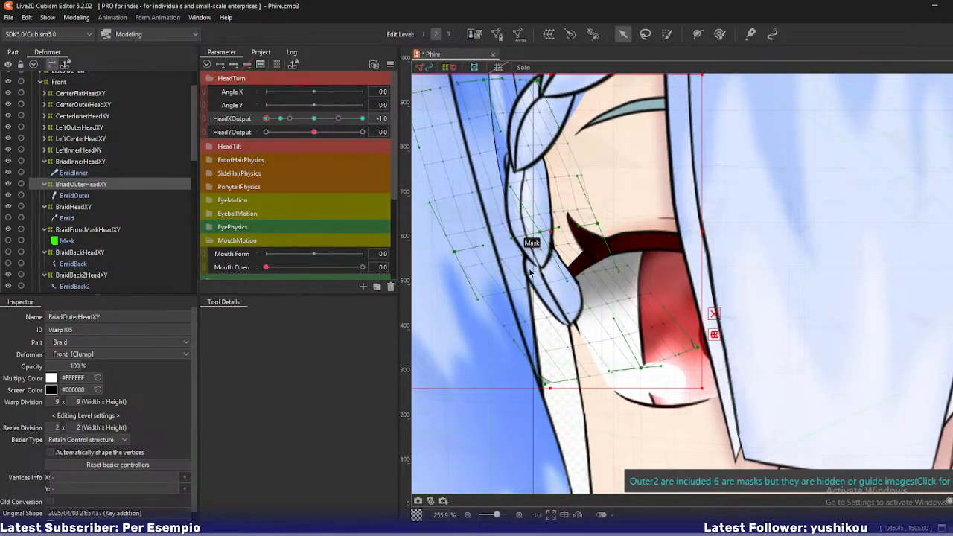
{"action": "scroll", "coordinate": [566, 272], "scroll_direction": "down", "scroll_amount": 5}
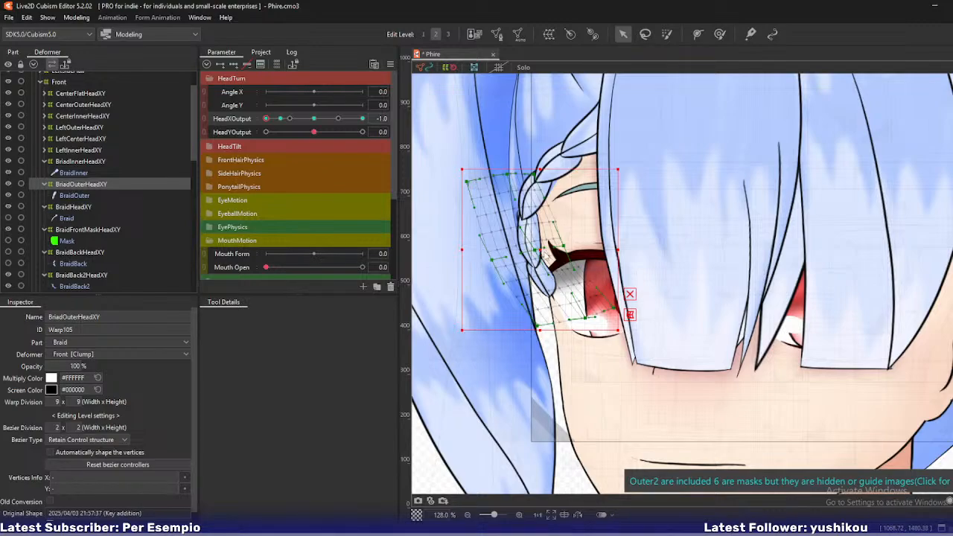
{"action": "left_click_drag", "start_coordinate": [538, 252], "coordinate": [573, 247]}
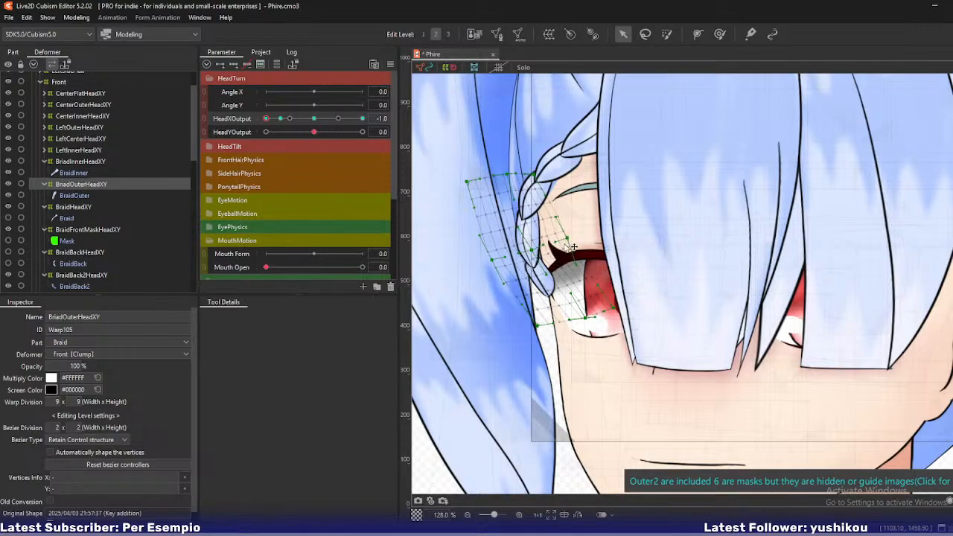
{"action": "left_click_drag", "start_coordinate": [491, 260], "coordinate": [501, 260]}
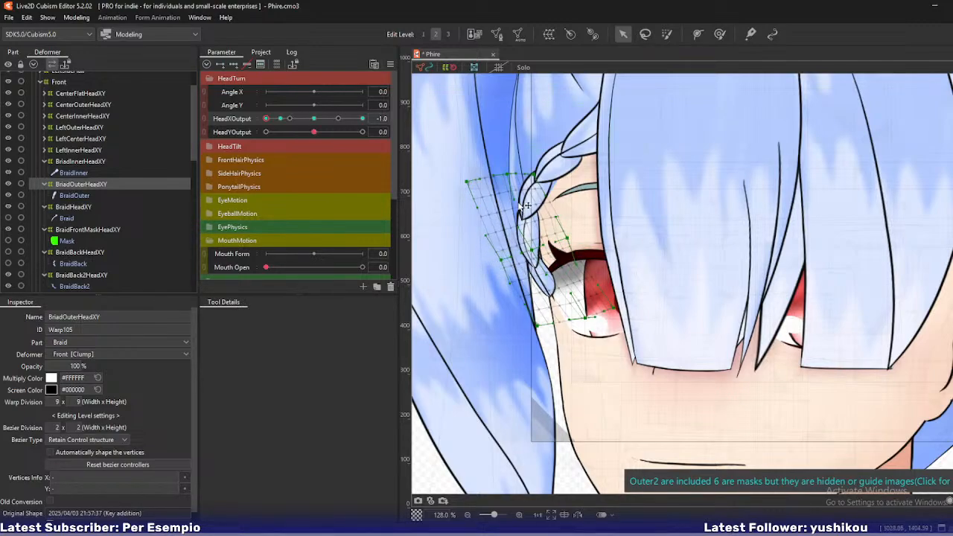
Swing BriadOuterHeadXY's lower edge inward and up at HeadXOutput -1, and raise its inner middle point to curve the braid tip
{"action": "scroll", "coordinate": [527, 204], "scroll_direction": "up", "scroll_amount": 3}
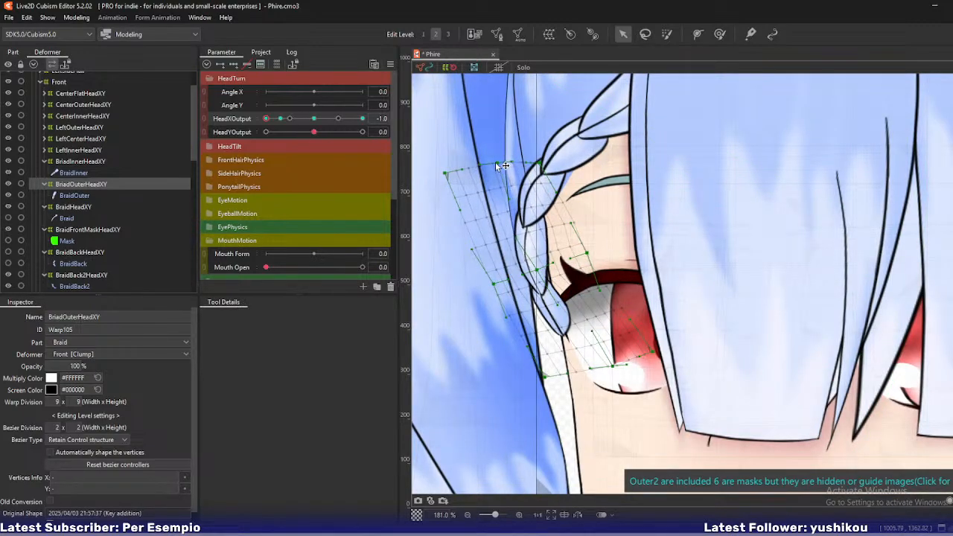
{"action": "left_click_drag", "start_coordinate": [654, 354], "coordinate": [647, 325]}
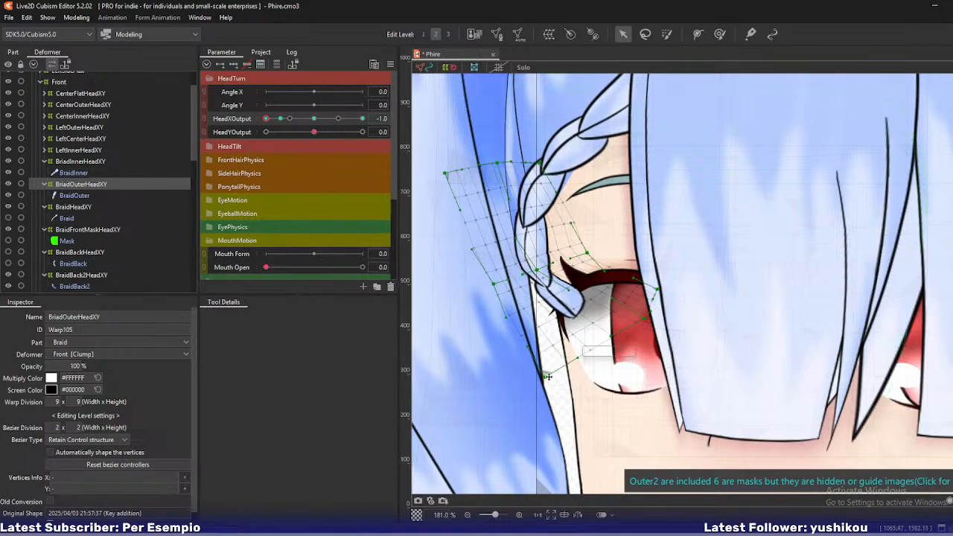
{"action": "left_click_drag", "start_coordinate": [544, 377], "coordinate": [585, 350]}
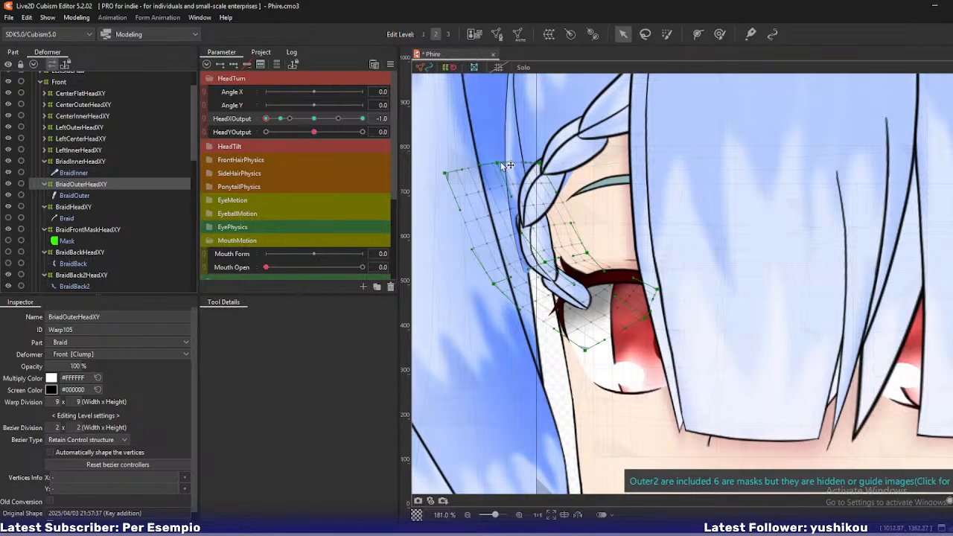
{"action": "left_click_drag", "start_coordinate": [497, 163], "coordinate": [492, 163]}
{"action": "left_click_drag", "start_coordinate": [567, 267], "coordinate": [585, 229]}
{"action": "left_click_drag", "start_coordinate": [644, 318], "coordinate": [633, 297]}
{"action": "left_click_drag", "start_coordinate": [585, 350], "coordinate": [595, 349]}
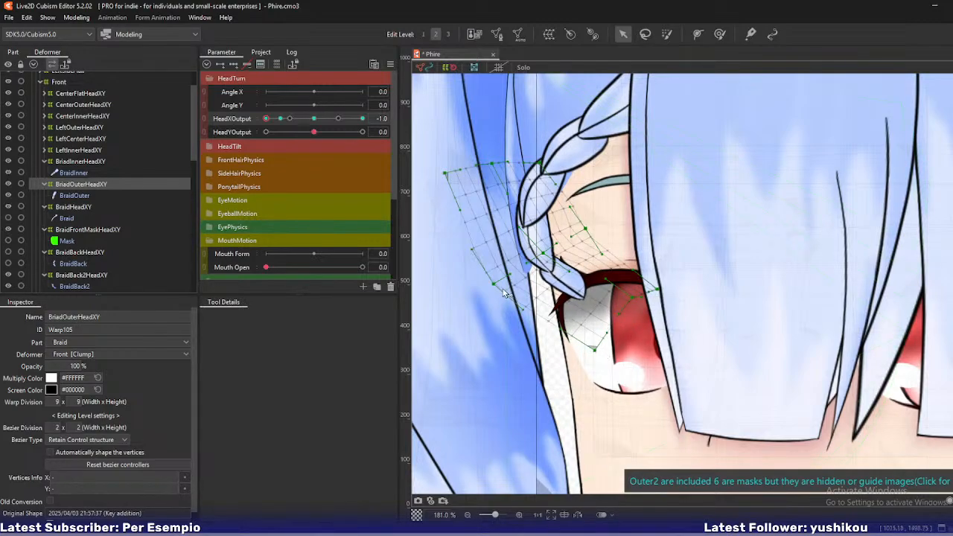
Pull BriadOuterHeadXY's outer middle point inward, nudge its center, show Mask again and recheck HeadXOutput between -1 and -0.7
{"action": "left_click_drag", "start_coordinate": [494, 284], "coordinate": [504, 286]}
{"action": "left_click_drag", "start_coordinate": [543, 253], "coordinate": [541, 255]}
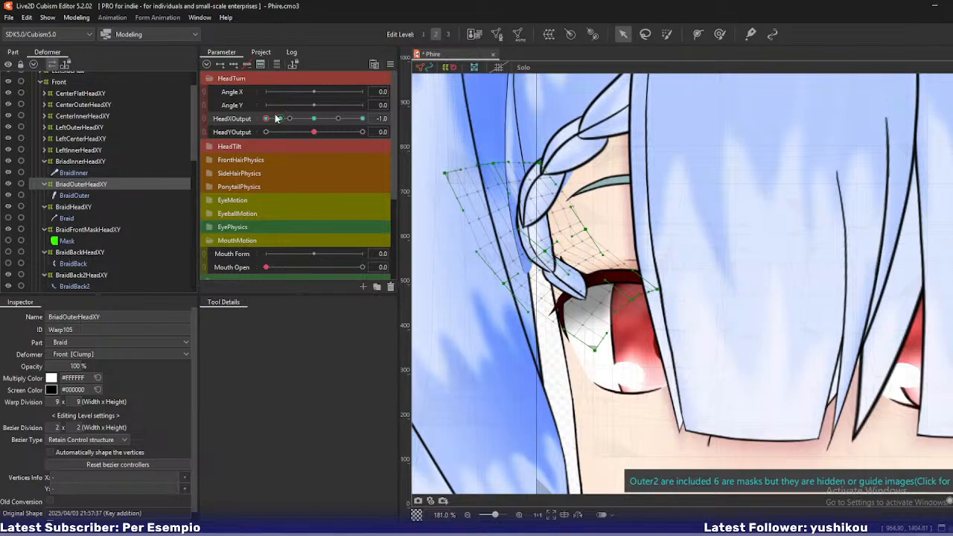
{"action": "mouse_move", "coordinate": [267, 119]}
{"action": "left_mouse_down"}
{"action": "mouse_move", "coordinate": [281, 122]}
{"action": "mouse_move", "coordinate": [266, 120]}
{"action": "left_mouse_up"}
{"action": "left_click", "coordinate": [9, 241]}
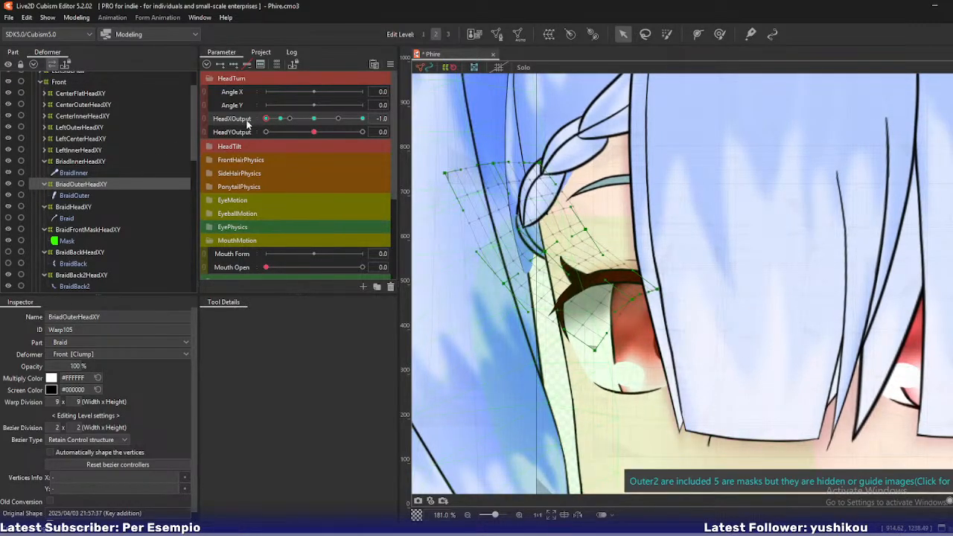
{"action": "left_click_drag", "start_coordinate": [266, 119], "coordinate": [280, 120]}
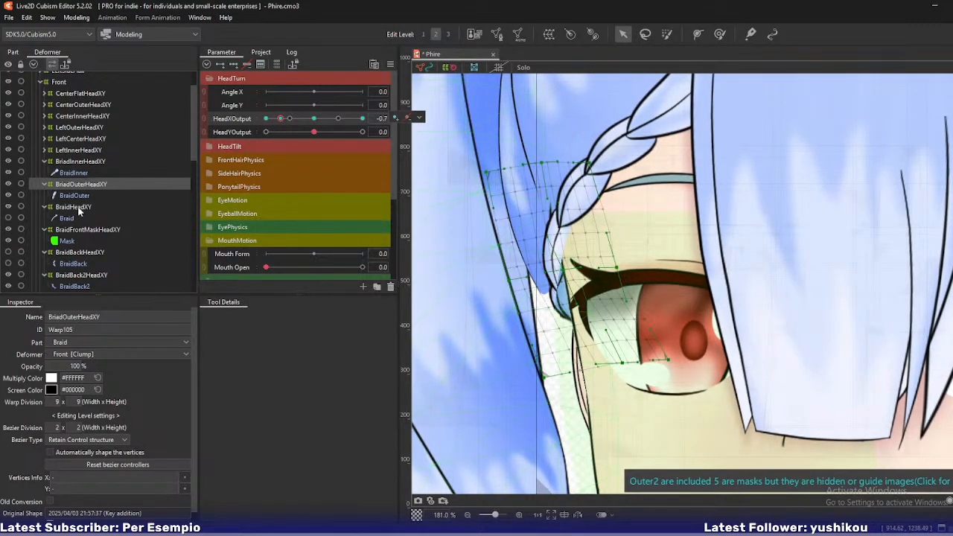
Check BraidBack2HeadXY at HeadXOutput -0.7 and -1, and preview the braid during a head turn in Physics Settings
{"action": "left_click", "coordinate": [79, 275]}
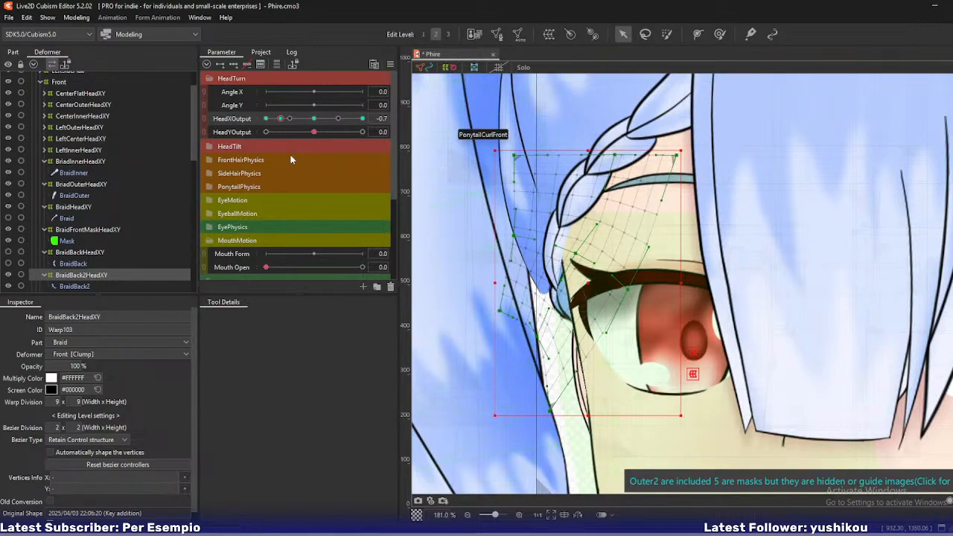
{"action": "left_click_drag", "start_coordinate": [279, 121], "coordinate": [258, 121]}
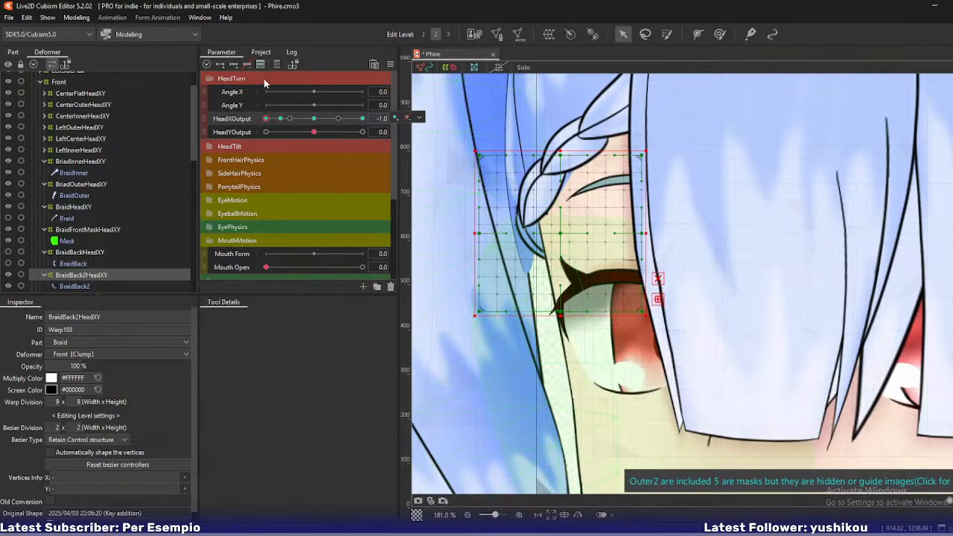
{"action": "left_click", "coordinate": [77, 18]}
{"action": "mouse_move", "coordinate": [96, 110]}
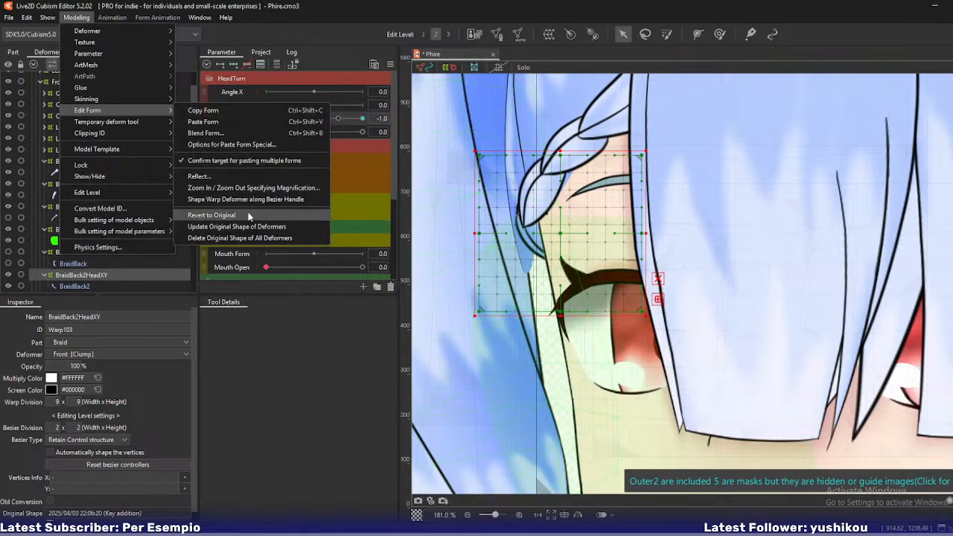
{"action": "left_click", "coordinate": [88, 248]}
{"action": "scroll", "coordinate": [724, 127], "scroll_direction": "up", "scroll_amount": 5}
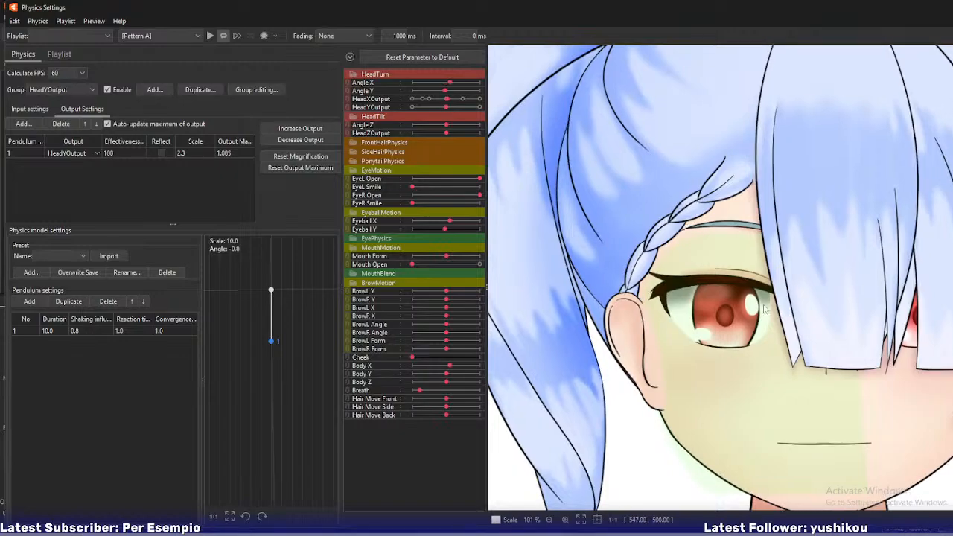
{"action": "left_click_drag", "start_coordinate": [613, 313], "coordinate": [559, 287]}
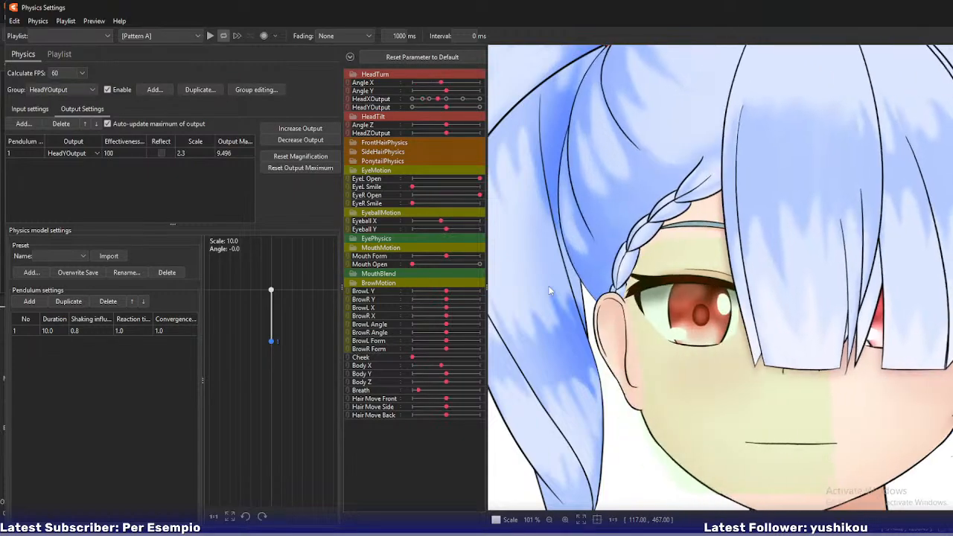
{"action": "key", "text": "alt+F4"}
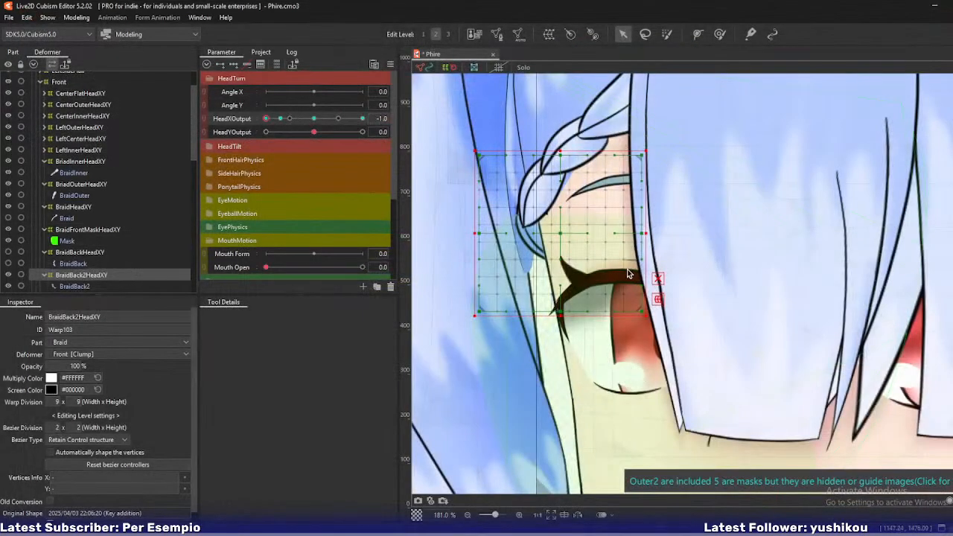
Save the Live2D model and switch to the layered Phire source document in Clip Studio Paint
{"action": "key", "text": "ctrl+s"}
{"action": "left_click", "coordinate": [452, 295]}
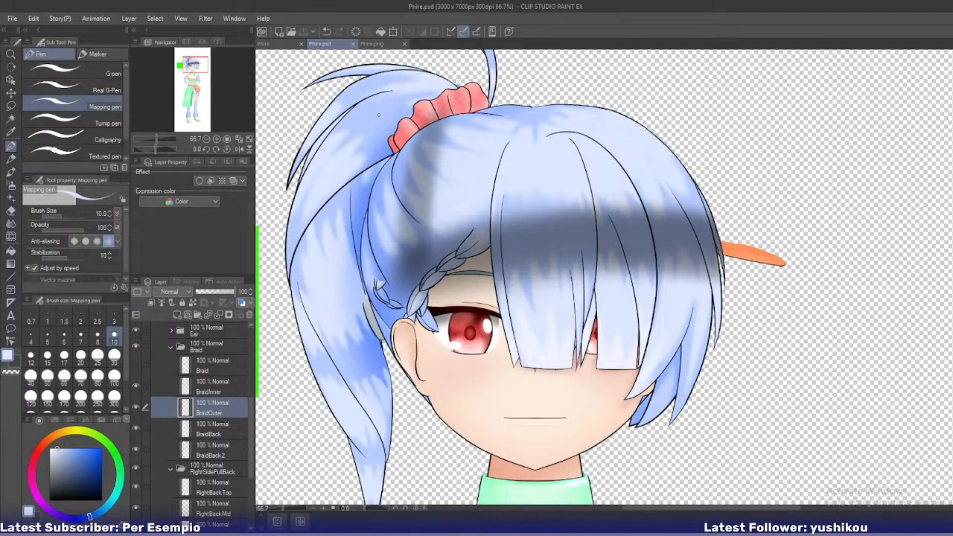
{"action": "left_click", "coordinate": [273, 44]}
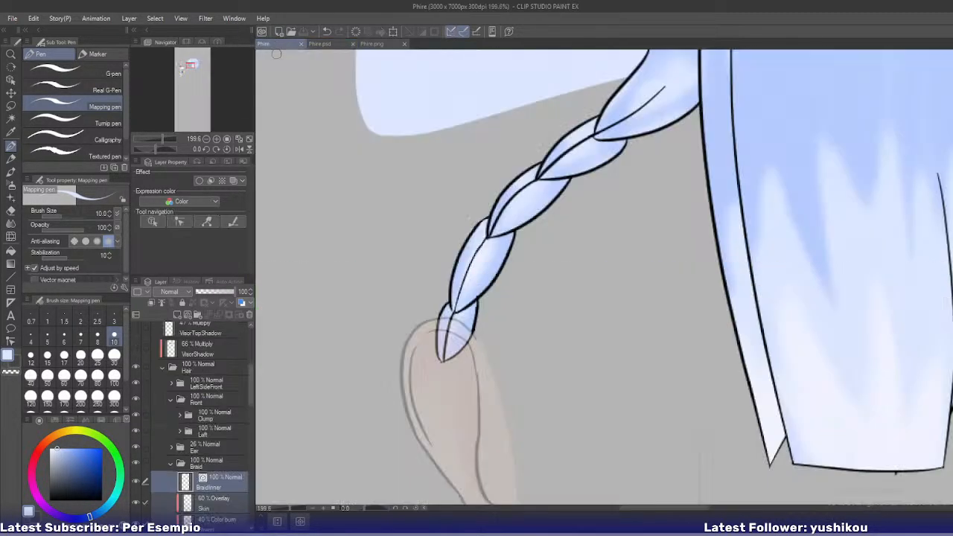
Show the Braid group's Back folder and hide the BraidBack line, shading and colour layers, leaving only the BraidBack2 layers displayed
{"action": "scroll", "coordinate": [203, 393], "scroll_direction": "down", "scroll_amount": 5}
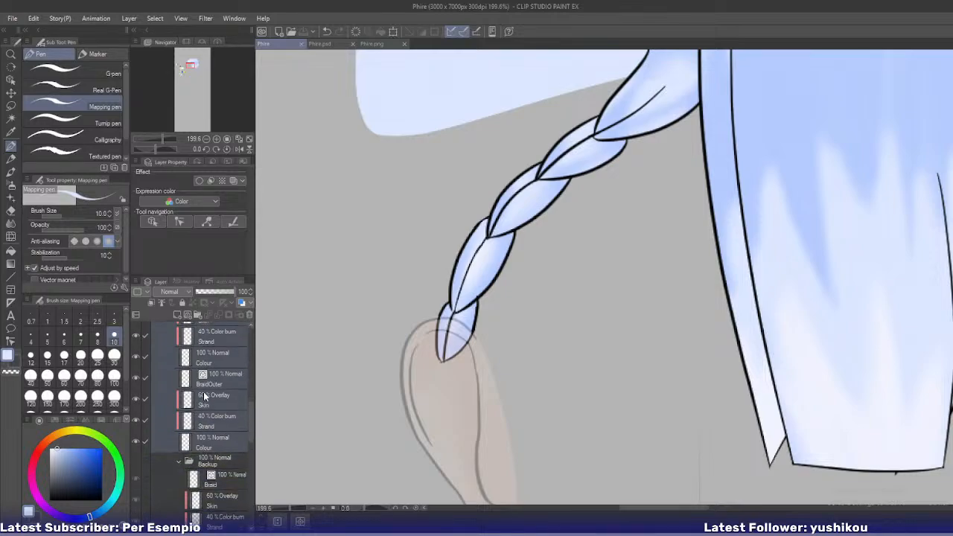
{"action": "scroll", "coordinate": [203, 394], "scroll_direction": "up", "scroll_amount": 2}
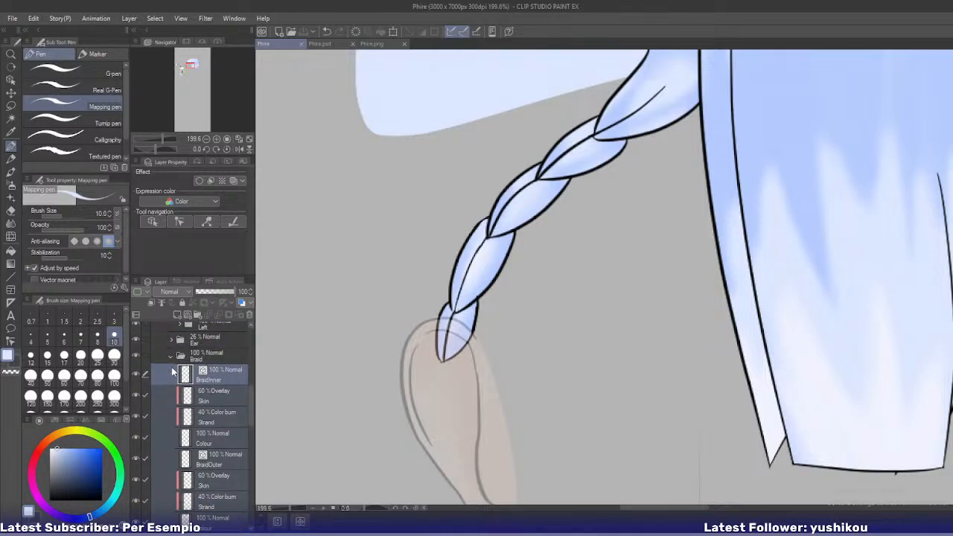
{"action": "scroll", "coordinate": [173, 380], "scroll_direction": "down", "scroll_amount": 3}
{"action": "scroll", "coordinate": [146, 423], "scroll_direction": "down", "scroll_amount": 4}
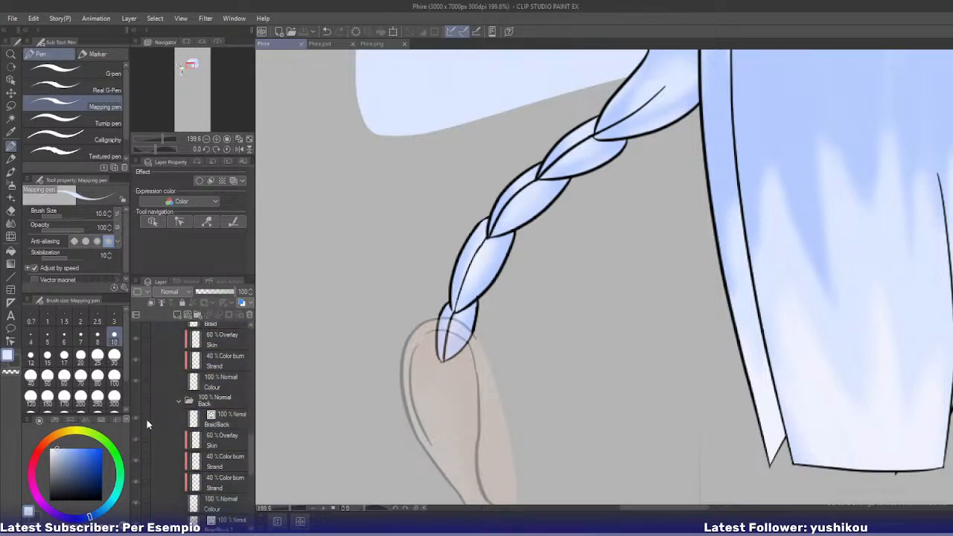
{"action": "left_click", "coordinate": [136, 397]}
{"action": "scroll", "coordinate": [169, 416], "scroll_direction": "down", "scroll_amount": 2}
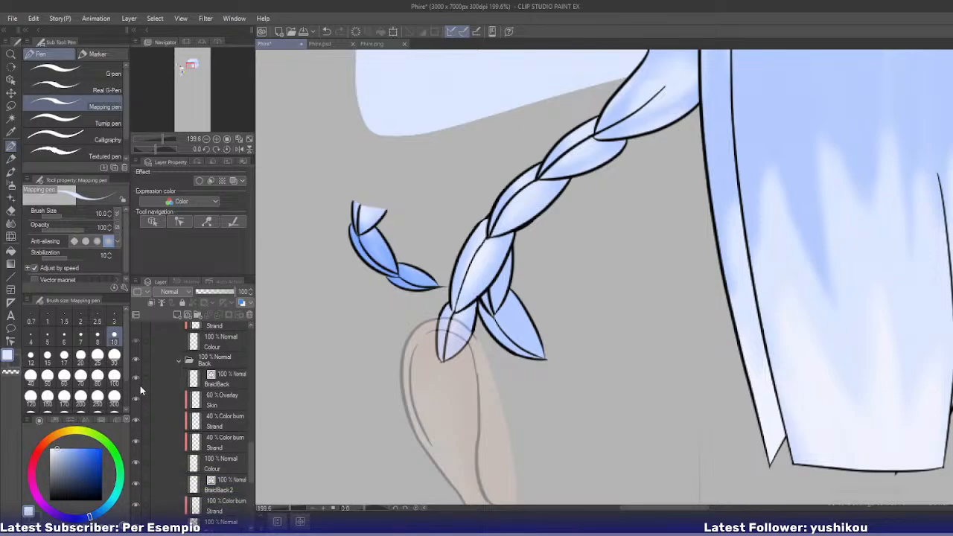
{"action": "left_click", "coordinate": [135, 397]}
{"action": "left_click", "coordinate": [136, 443]}
{"action": "left_click", "coordinate": [136, 463]}
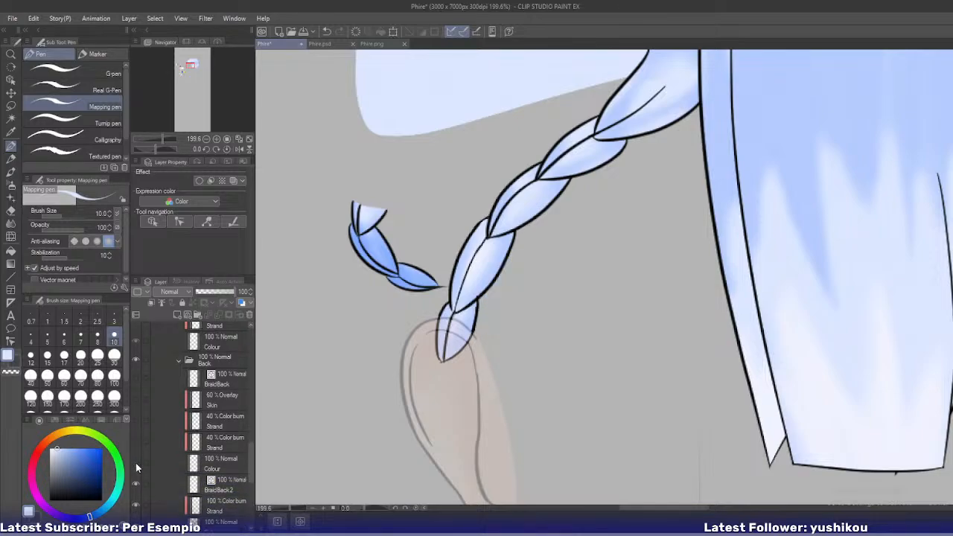
{"action": "scroll", "coordinate": [138, 461], "scroll_direction": "down", "scroll_amount": 2}
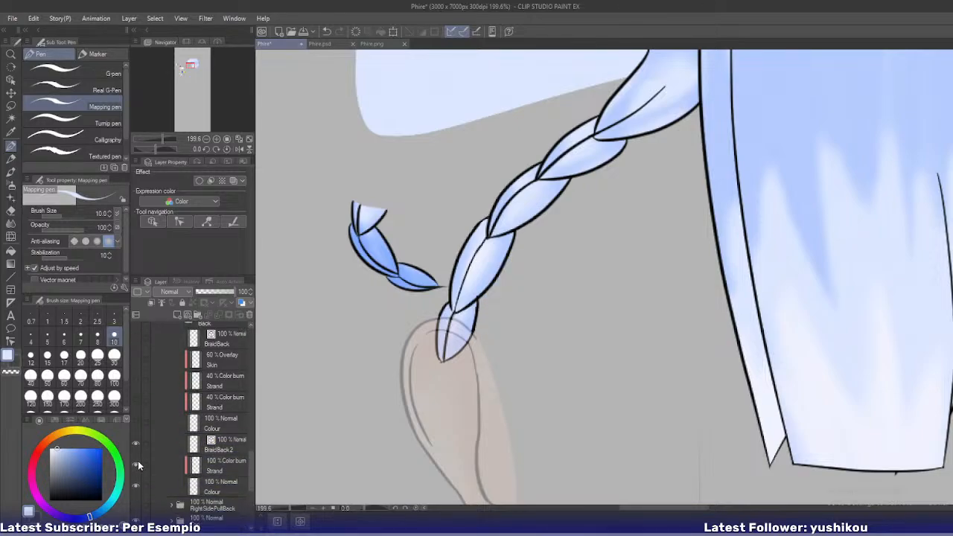
Compare BraidBack2 with and without its Color burn Strand layer, and lighten that shading along the strands with the Soft airbrush at size 20
{"action": "left_click", "coordinate": [136, 466]}
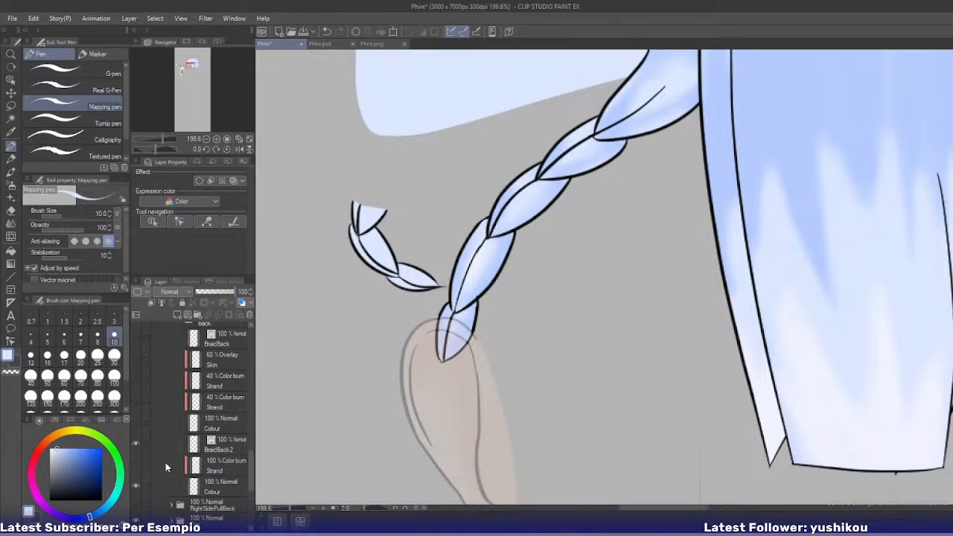
{"action": "left_click", "coordinate": [135, 466]}
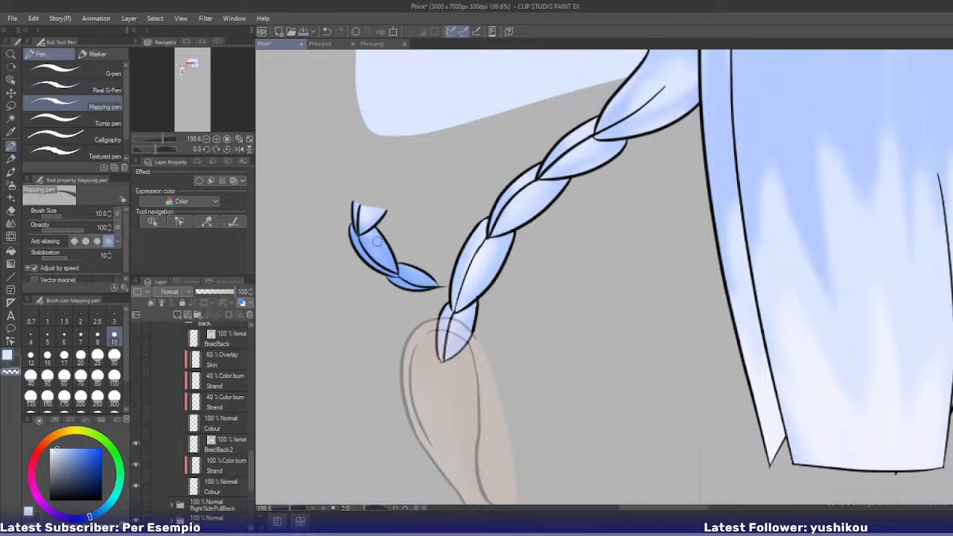
{"action": "key", "text": "b"}
{"action": "key", "text": "bracketright"}
{"action": "key", "text": "bracketright"}
{"action": "key", "text": "bracketright"}
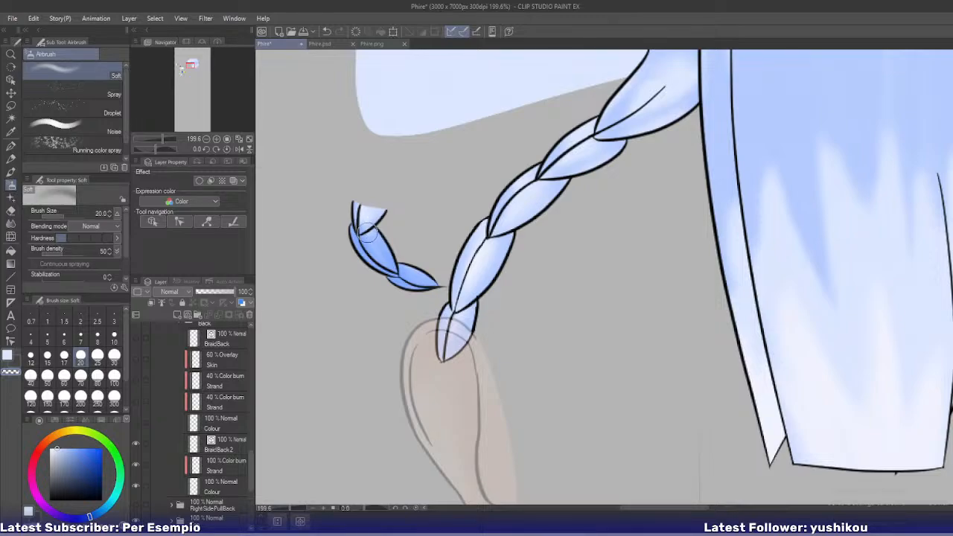
{"action": "left_click", "coordinate": [238, 466]}
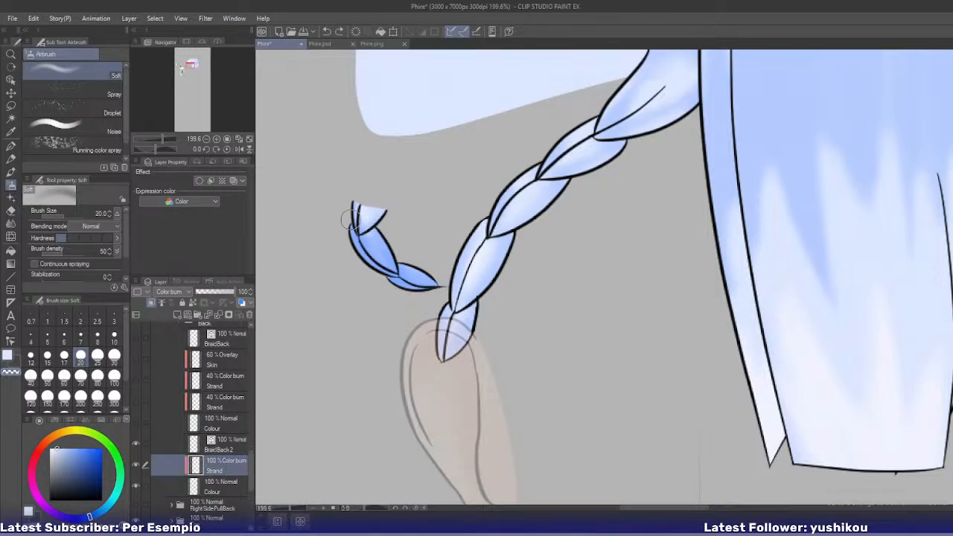
{"action": "left_click_drag", "start_coordinate": [359, 227], "coordinate": [385, 265]}
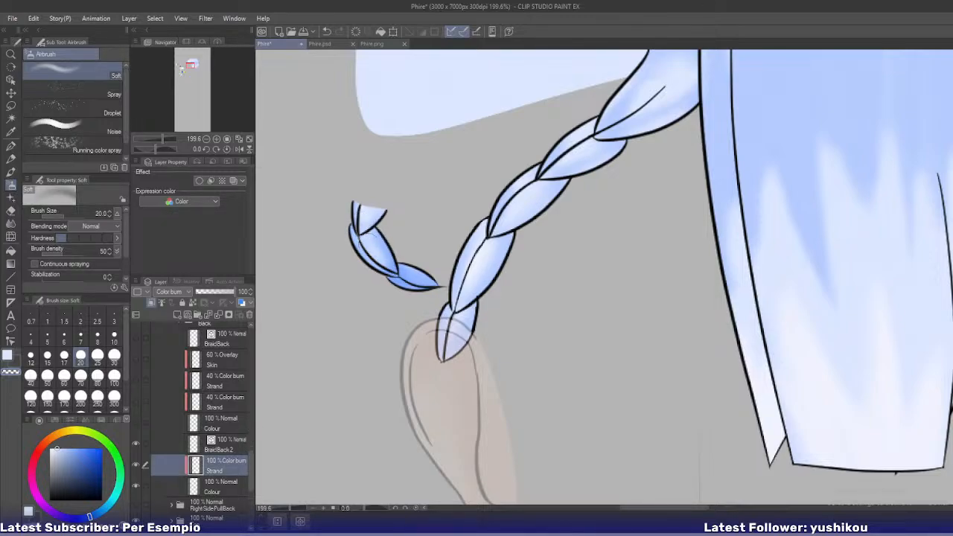
{"action": "mouse_move", "coordinate": [366, 236]}
{"action": "left_mouse_down"}
{"action": "mouse_move", "coordinate": [387, 274]}
{"action": "mouse_move", "coordinate": [365, 224]}
{"action": "mouse_move", "coordinate": [384, 265]}
{"action": "mouse_move", "coordinate": [378, 249]}
{"action": "mouse_move", "coordinate": [408, 278]}
{"action": "mouse_move", "coordinate": [390, 272]}
{"action": "mouse_move", "coordinate": [436, 295]}
{"action": "left_mouse_up"}
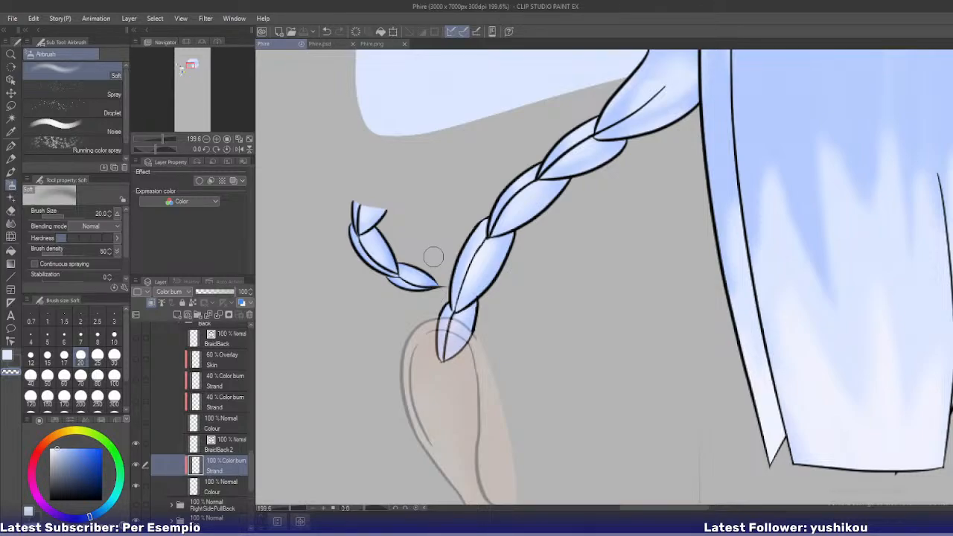
Copy BraidBack2 with its Strand and Colour layers and paste them into Phire.psd above the existing BraidBack2 layer
{"action": "left_click", "coordinate": [220, 443]}
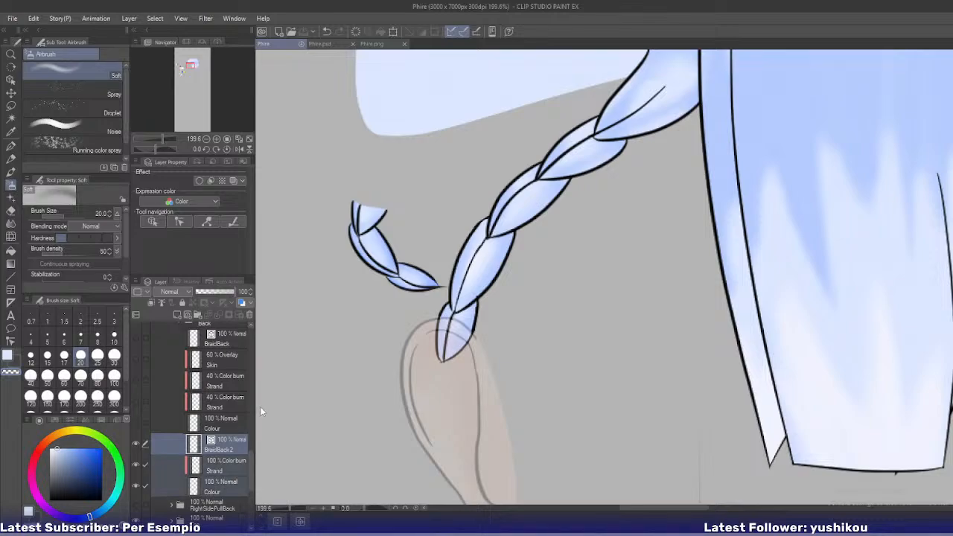
{"action": "left_click", "coordinate": [320, 43]}
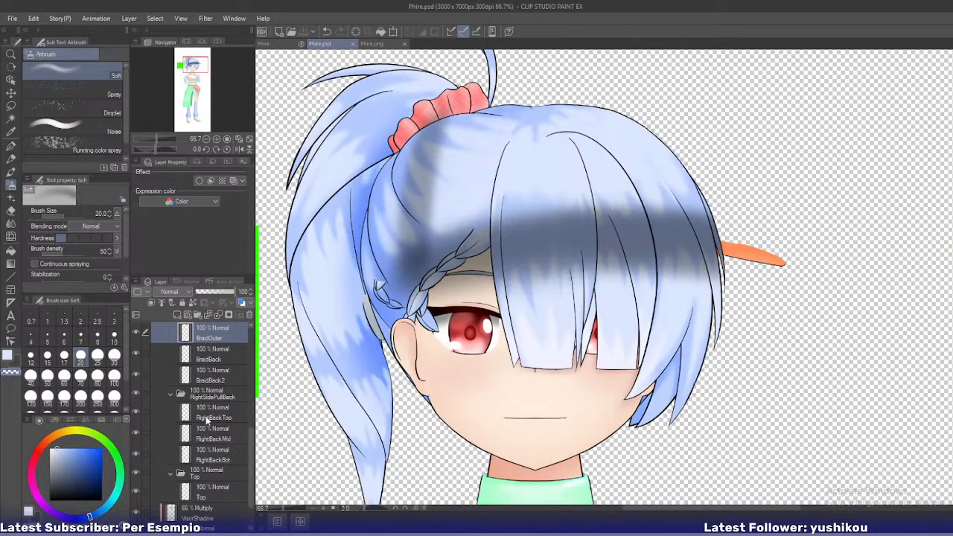
{"action": "left_click", "coordinate": [215, 376]}
{"action": "key", "text": "ctrl+v"}
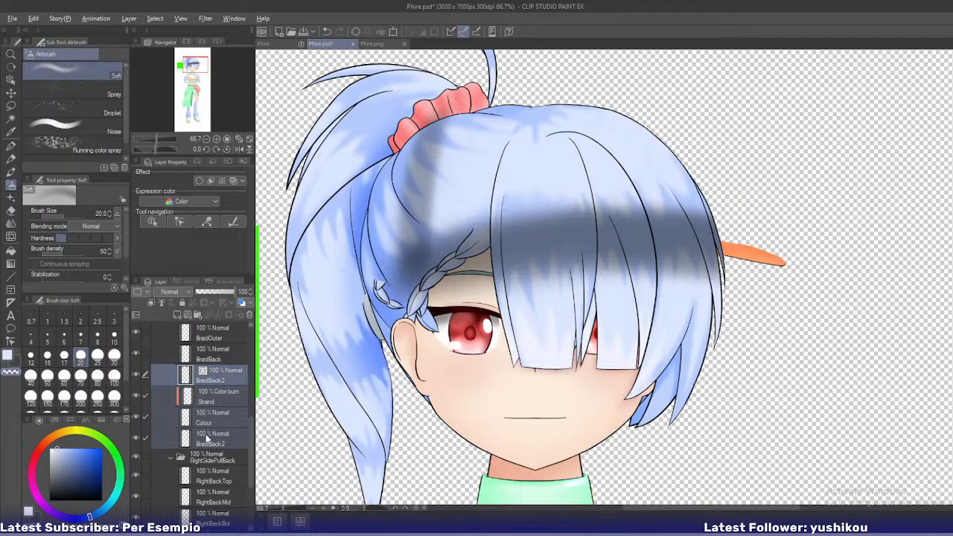
Combine the pasted layers with the old BraidBack2 into one layer and save Phire.psd
{"action": "key", "text": "ctrl+z"}
{"action": "key", "text": "ctrl+s"}
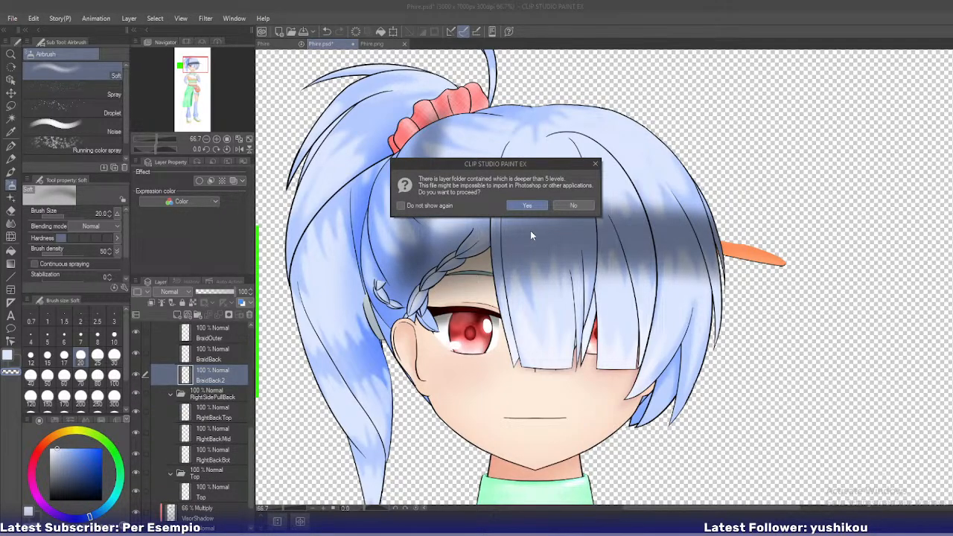
Save the PSD with its deep layer folders and re-import it in Live2D Cubism Editor, replacing the Phire.psd dated 2025/04/03 21:54
{"action": "left_click", "coordinate": [528, 206]}
{"action": "key", "text": "alt+Tab"}
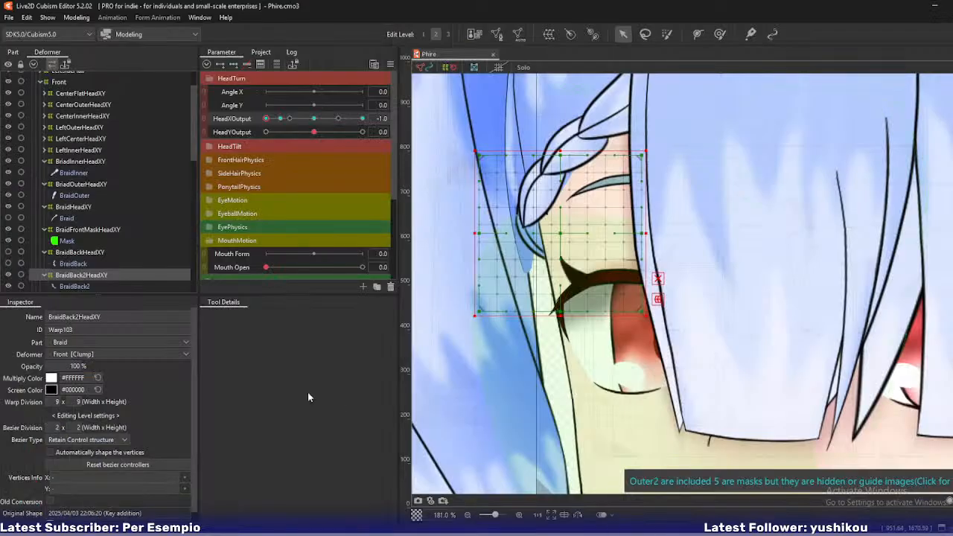
{"action": "left_click_drag", "start_coordinate": [477, 417], "coordinate": [532, 250]}
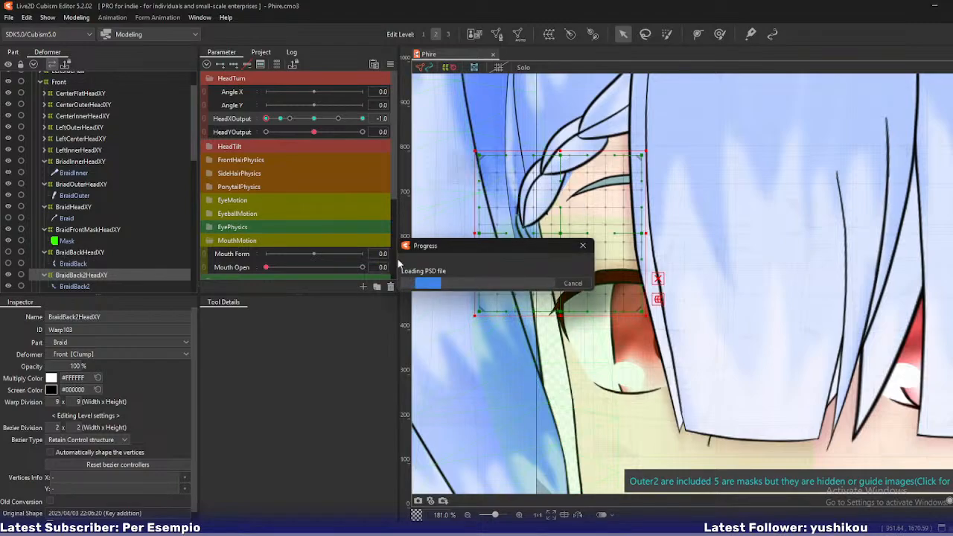
{"action": "left_click", "coordinate": [433, 239]}
{"action": "left_click", "coordinate": [476, 349]}
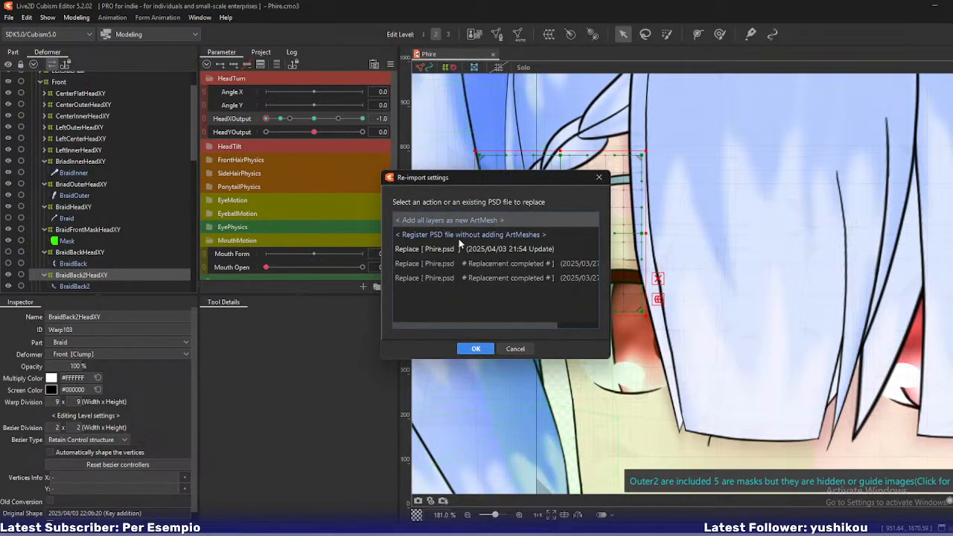
{"action": "left_click", "coordinate": [451, 250]}
{"action": "left_click", "coordinate": [473, 348]}
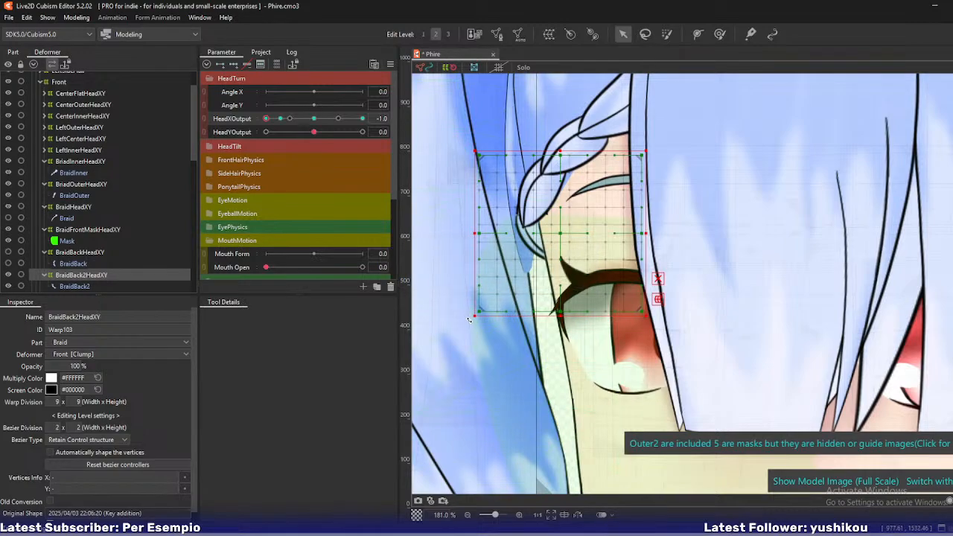
Isolate the BraidOuter and BraidBack2 meshes and compare how they deform at HeadXOutput -0.8 and -1.0, ending back in full view
{"action": "left_click_drag", "start_coordinate": [267, 118], "coordinate": [277, 122]}
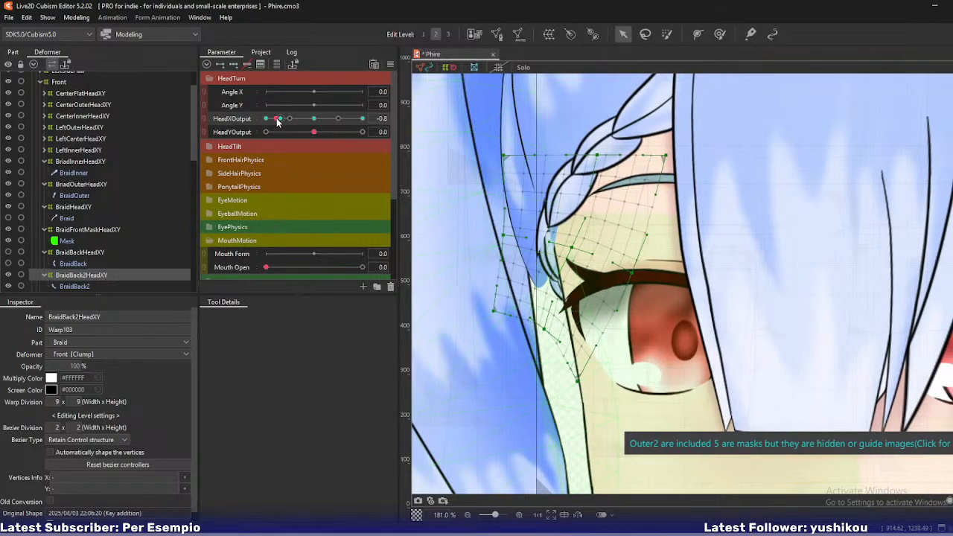
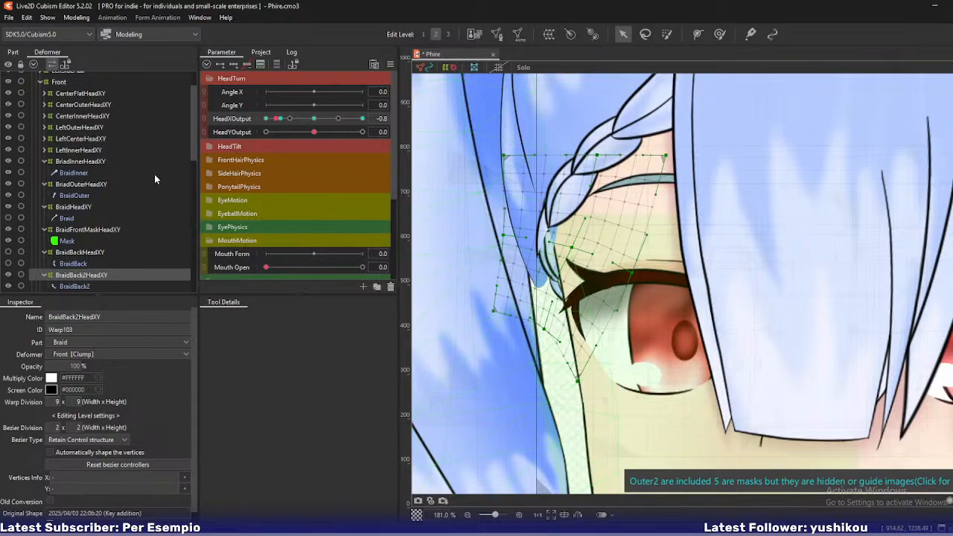
{"action": "scroll", "coordinate": [93, 213], "scroll_direction": "down", "scroll_amount": 2}
{"action": "left_click", "coordinate": [74, 245], "text": "ctrl"}
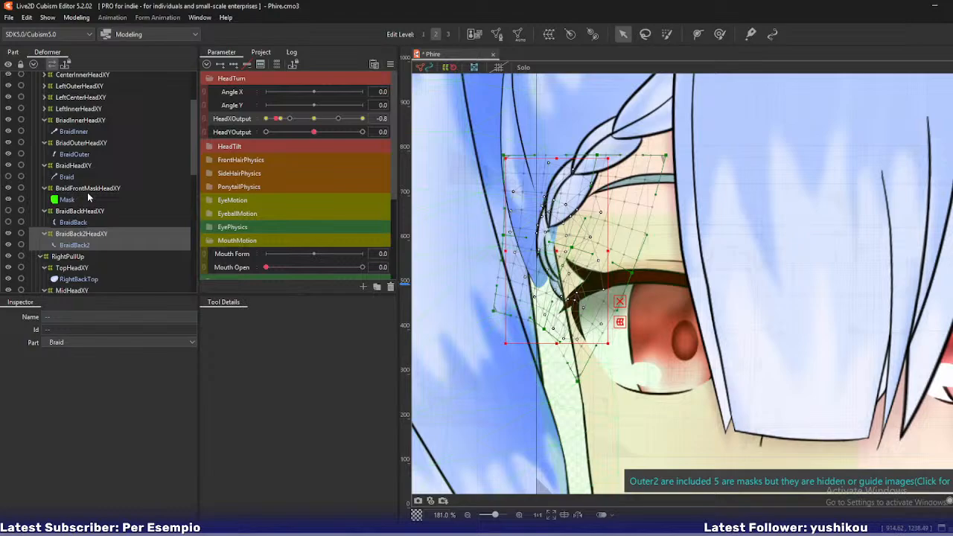
{"action": "left_click", "coordinate": [80, 154], "text": "ctrl"}
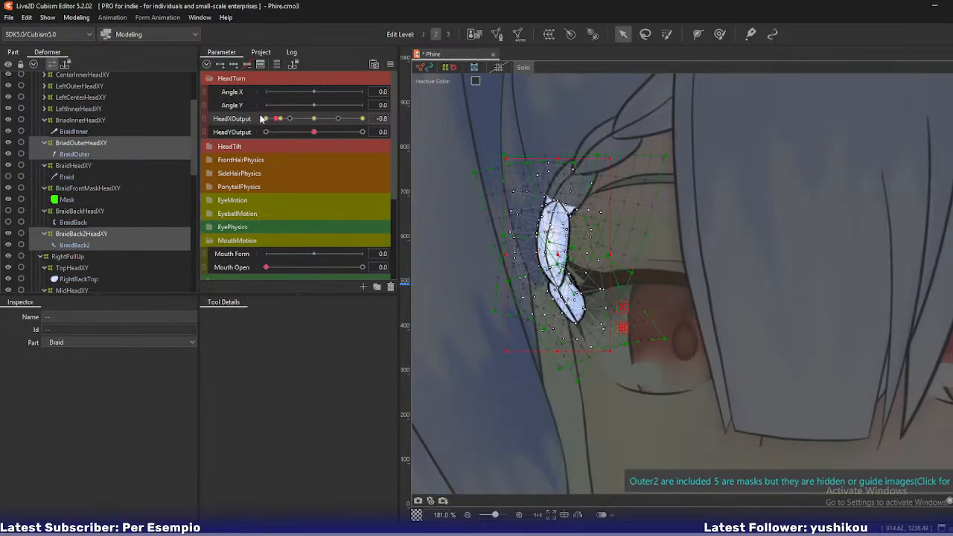
{"action": "mouse_move", "coordinate": [262, 119]}
{"action": "left_mouse_down"}
{"action": "mouse_move", "coordinate": [275, 122]}
{"action": "mouse_move", "coordinate": [258, 128]}
{"action": "left_mouse_up"}
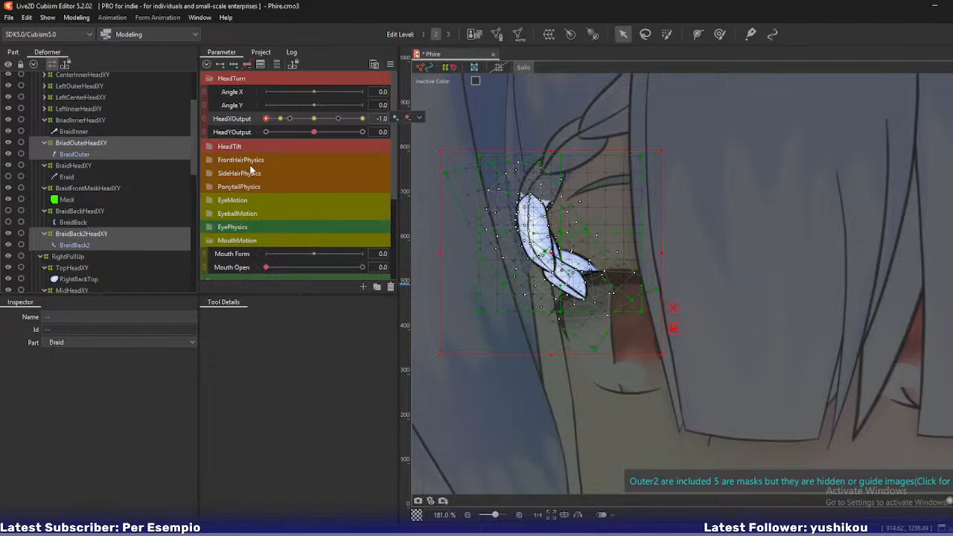
{"action": "left_click", "coordinate": [97, 154]}
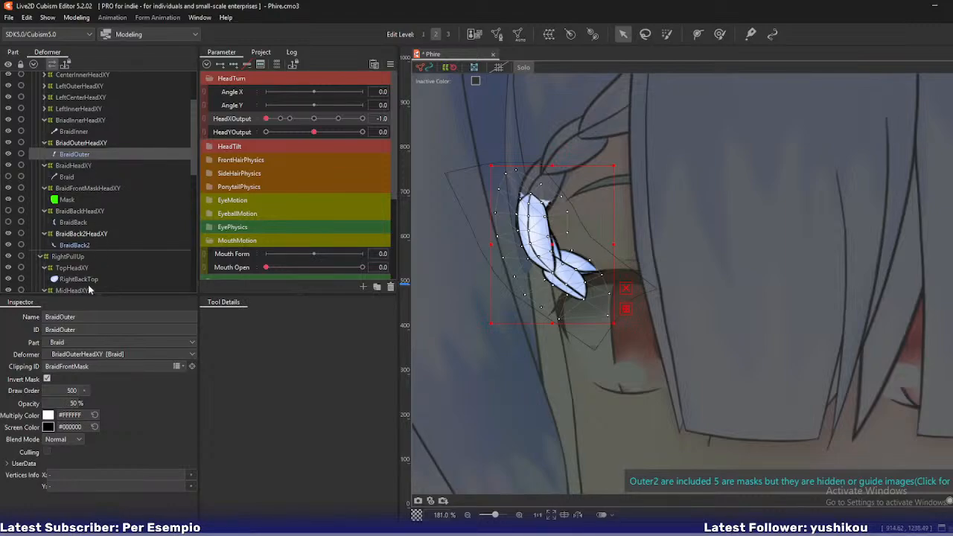
{"action": "left_click_drag", "start_coordinate": [269, 122], "coordinate": [254, 126]}
{"action": "key", "text": "shift+s"}
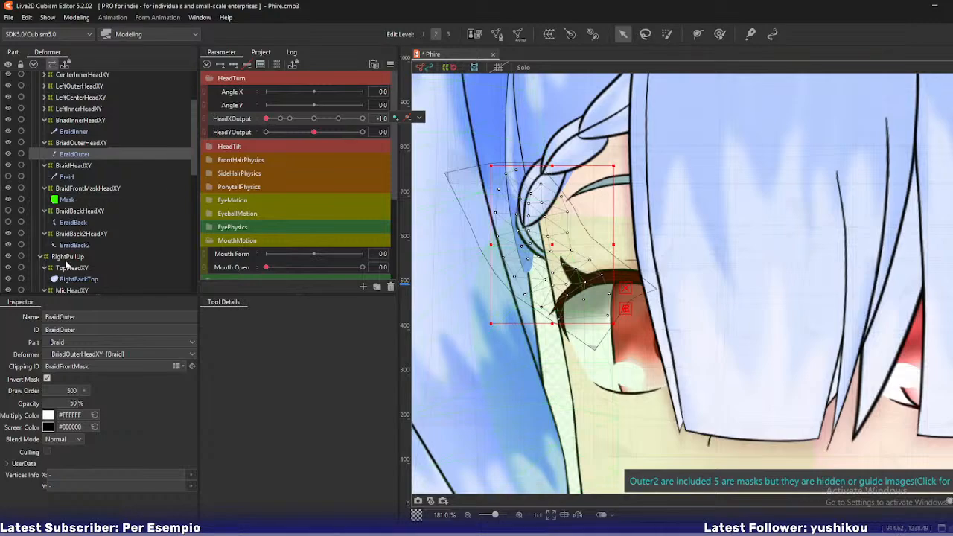
Hide the Mask mesh under BraidFrontMaskHeadXY and select the BriadOuterHeadXY warp deformer for a close-up edit
{"action": "left_click", "coordinate": [11, 200]}
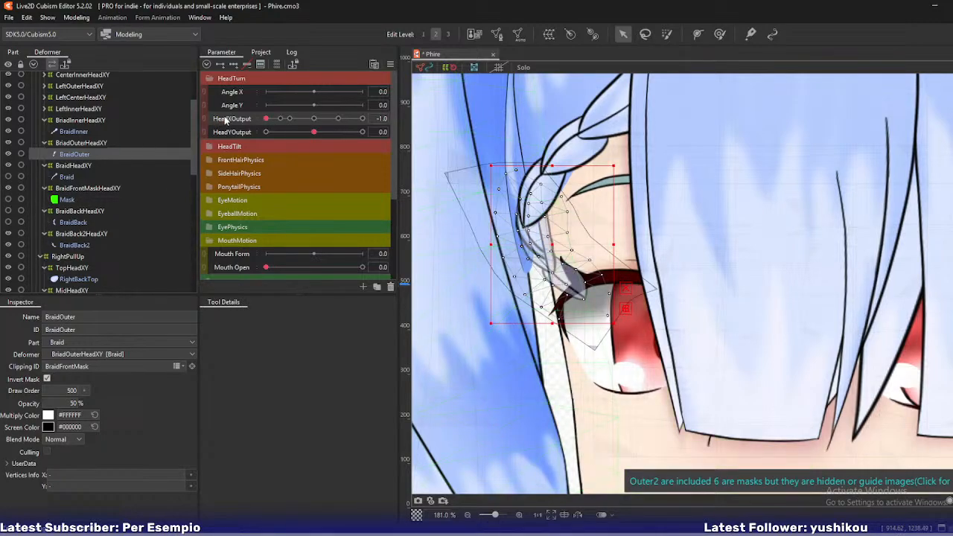
{"action": "left_click", "coordinate": [78, 144], "text": "ctrl"}
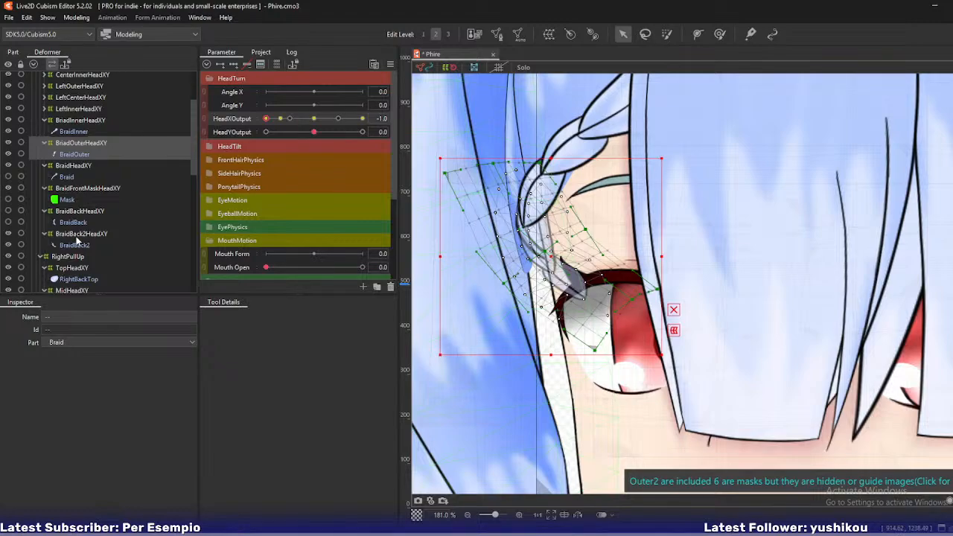
{"action": "left_click", "coordinate": [77, 242], "text": "ctrl"}
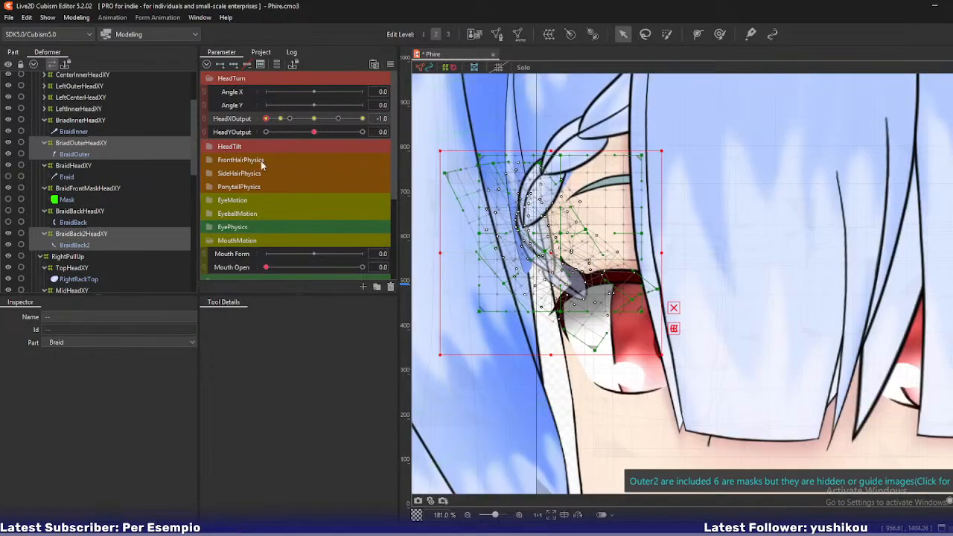
{"action": "left_click", "coordinate": [74, 144]}
{"action": "scroll", "coordinate": [521, 204], "scroll_direction": "up", "scroll_amount": 3}
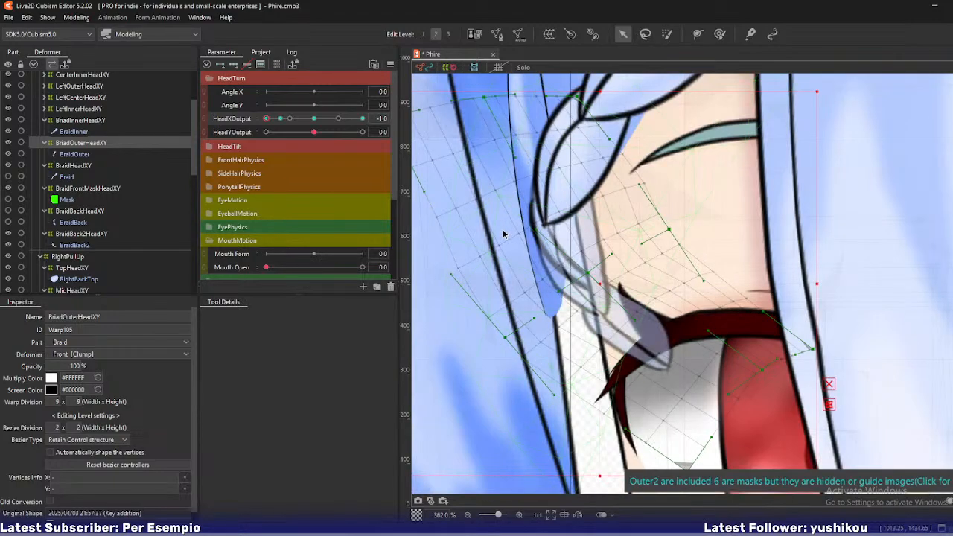
Try to nudge the central control point of the BriadOuterHeadXY warp up and to the right at HeadXOutput -1.0
{"action": "mouse_move", "coordinate": [266, 123]}
{"action": "left_mouse_down"}
{"action": "mouse_move", "coordinate": [275, 122]}
{"action": "mouse_move", "coordinate": [263, 123]}
{"action": "left_mouse_up"}
{"action": "left_click_drag", "start_coordinate": [587, 273], "coordinate": [591, 269]}
{"action": "left_click", "coordinate": [586, 276], "text": "shift"}
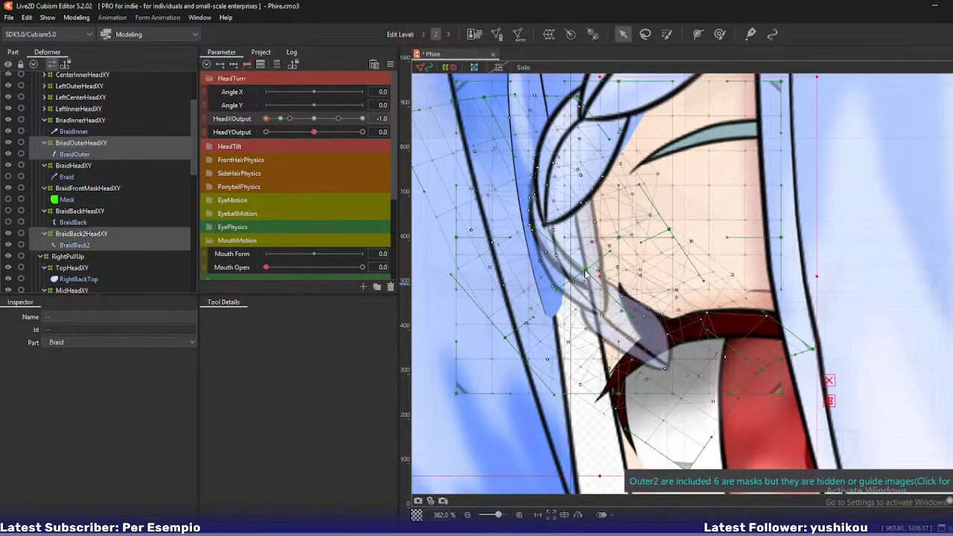
{"action": "left_click", "coordinate": [79, 145]}
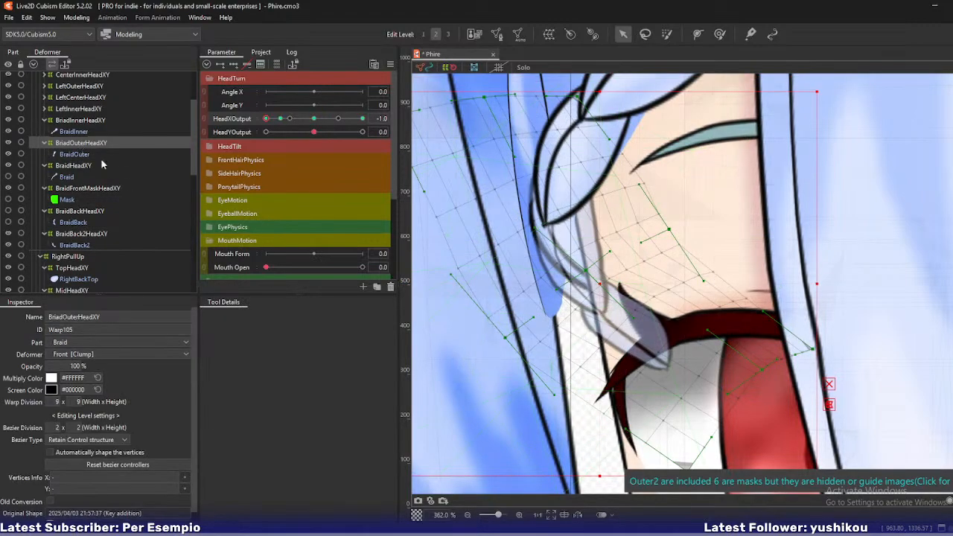
{"action": "key", "text": "ctrl+z"}
{"action": "key", "text": "ctrl+y"}
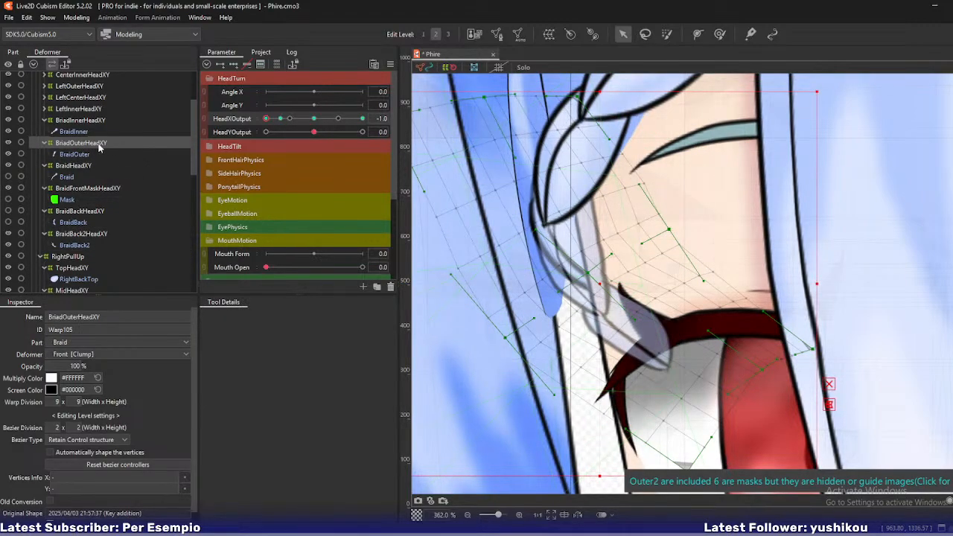
Reshape the BriadOuterHeadXY warp around the outer braid with a 50.3 px deform brush at HeadXOutput -1.0
{"action": "key", "text": "b"}
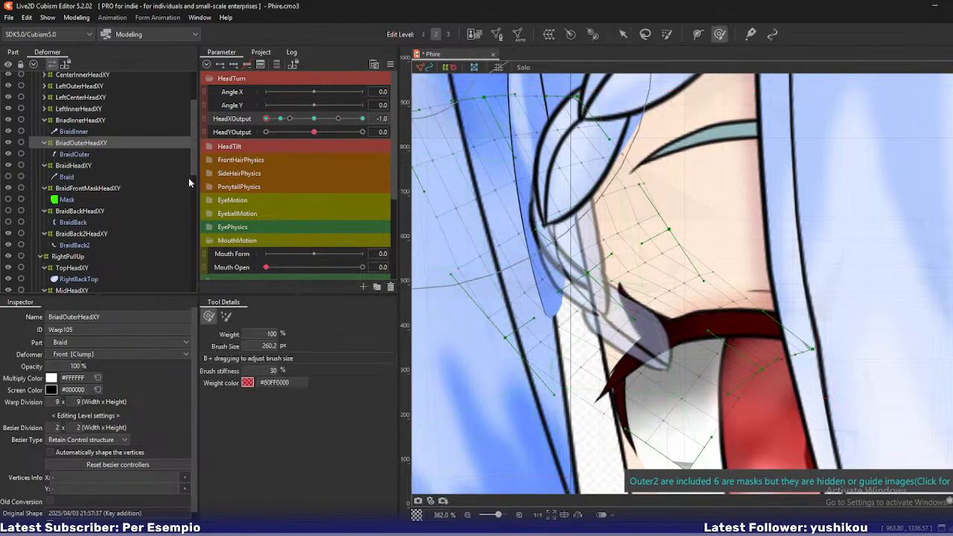
{"action": "left_click_drag", "start_coordinate": [566, 292], "coordinate": [574, 241]}
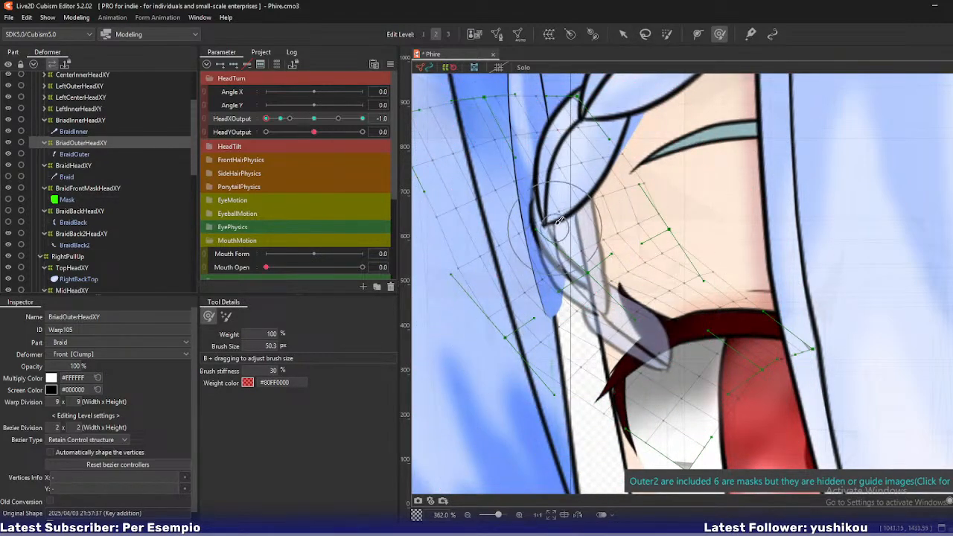
{"action": "left_click_drag", "start_coordinate": [548, 200], "coordinate": [554, 195]}
{"action": "mouse_move", "coordinate": [561, 265]}
{"action": "left_mouse_down"}
{"action": "mouse_move", "coordinate": [605, 276]}
{"action": "mouse_move", "coordinate": [604, 284]}
{"action": "left_mouse_up"}
{"action": "mouse_move", "coordinate": [619, 324]}
{"action": "left_mouse_down"}
{"action": "mouse_move", "coordinate": [570, 299]}
{"action": "mouse_move", "coordinate": [585, 286]}
{"action": "left_mouse_up"}
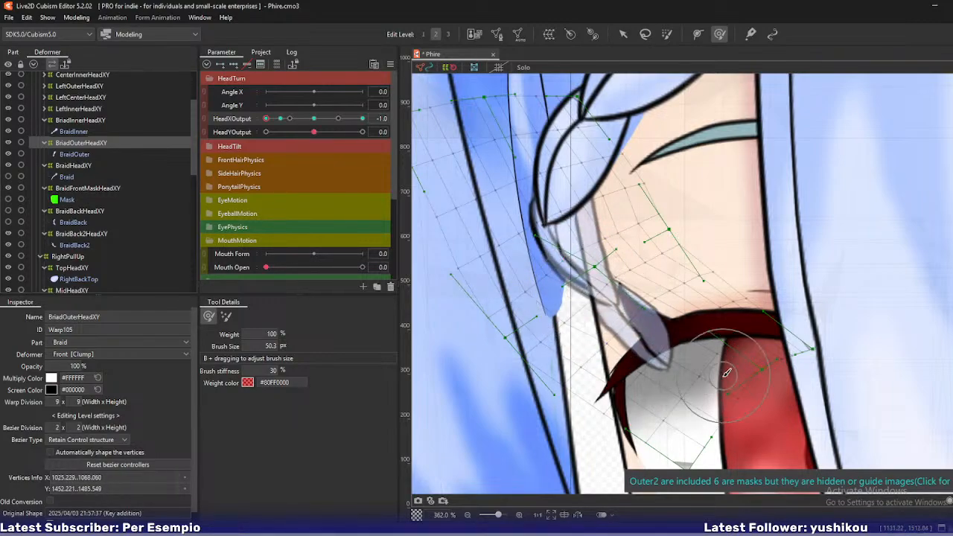
{"action": "mouse_move", "coordinate": [719, 374]}
{"action": "left_mouse_down"}
{"action": "mouse_move", "coordinate": [735, 349]}
{"action": "mouse_move", "coordinate": [710, 357]}
{"action": "mouse_move", "coordinate": [662, 343]}
{"action": "mouse_move", "coordinate": [679, 339]}
{"action": "left_mouse_up"}
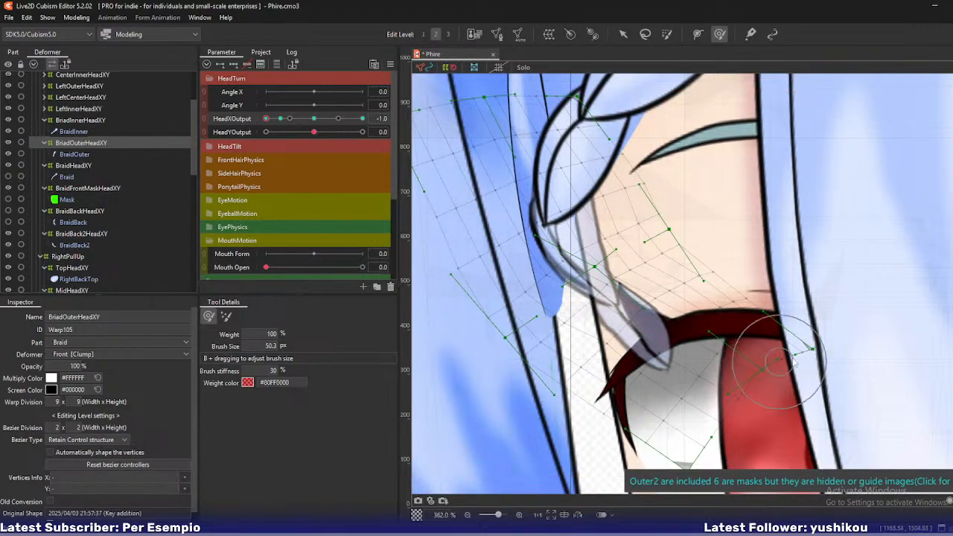
Raise the two corner control points of the BriadOuterHeadXY warp that lie over the eye
{"action": "key", "text": "v"}
{"action": "left_click_drag", "start_coordinate": [819, 350], "coordinate": [812, 326]}
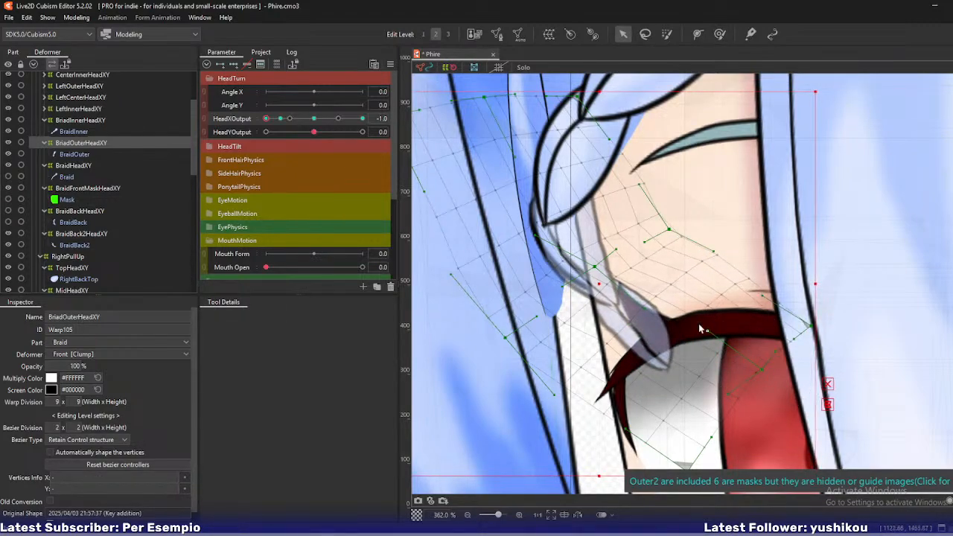
{"action": "scroll", "coordinate": [692, 403], "scroll_direction": "down", "scroll_amount": 3}
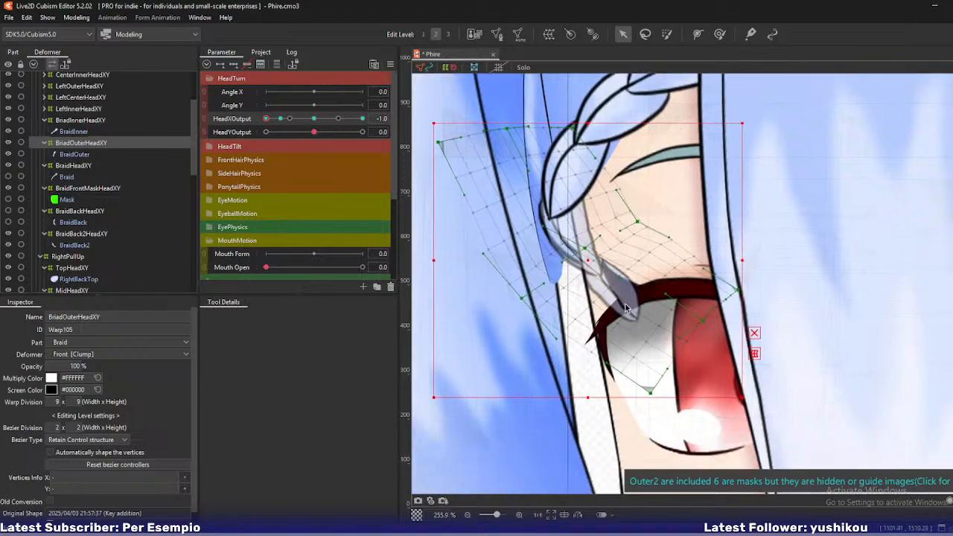
{"action": "left_click_drag", "start_coordinate": [643, 380], "coordinate": [670, 344]}
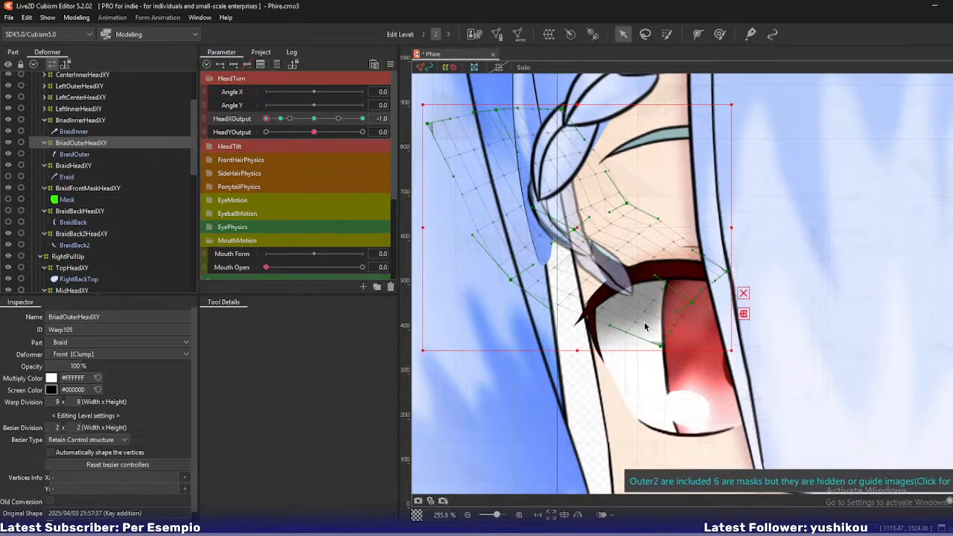
Push the outer braid's tip up and to the right along the upper eyelash line with the deform brush
{"action": "scroll", "coordinate": [645, 326], "scroll_direction": "up", "scroll_amount": 3}
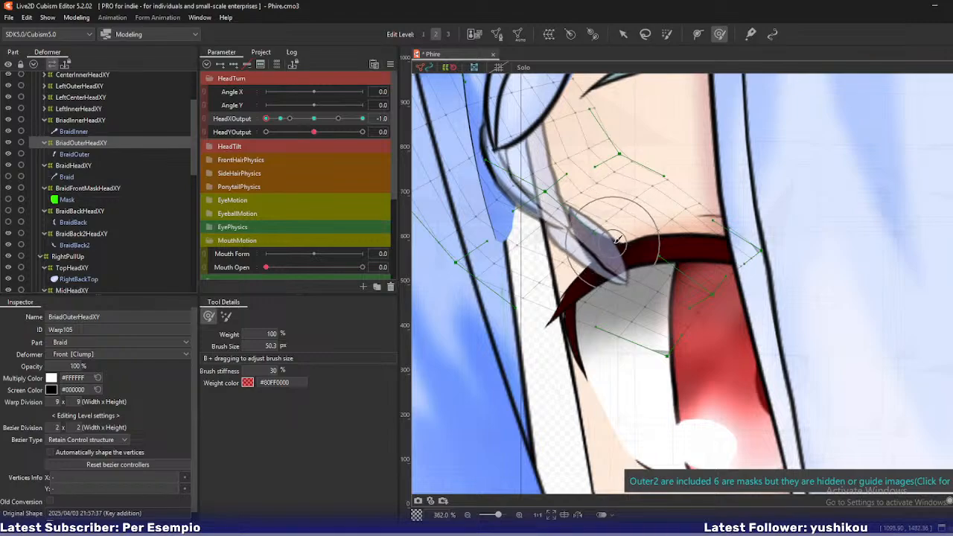
{"action": "left_click_drag", "start_coordinate": [617, 238], "coordinate": [623, 241]}
{"action": "mouse_move", "coordinate": [630, 286]}
{"action": "left_mouse_down"}
{"action": "mouse_move", "coordinate": [652, 271]}
{"action": "mouse_move", "coordinate": [653, 245]}
{"action": "left_mouse_up"}
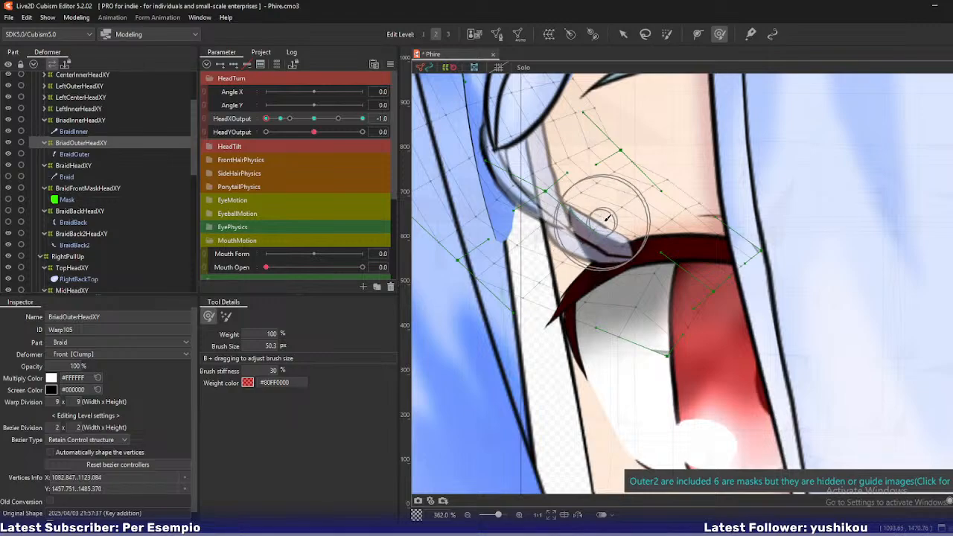
{"action": "left_click_drag", "start_coordinate": [617, 221], "coordinate": [676, 287]}
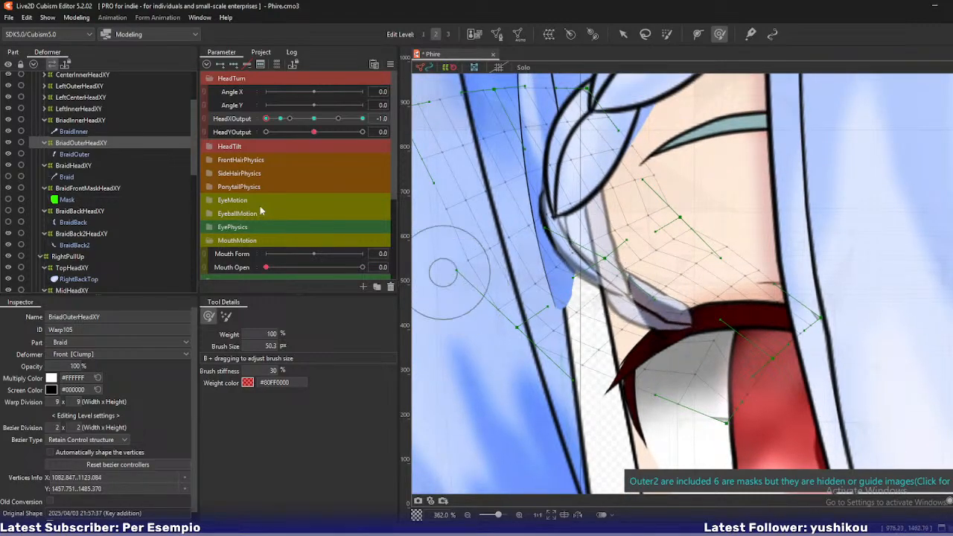
At HeadXOutput -0.7, stretch the lowest corner of the BraidBack2HeadXY warp downward and undo the last handle tweak beside the eye
{"action": "left_click_drag", "start_coordinate": [271, 121], "coordinate": [282, 120]}
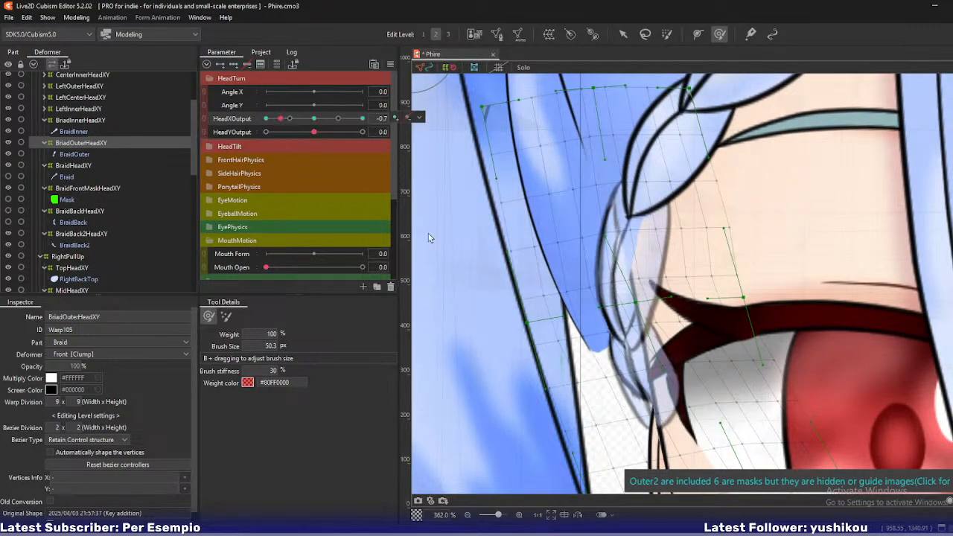
{"action": "left_click_drag", "start_coordinate": [592, 279], "coordinate": [559, 247]}
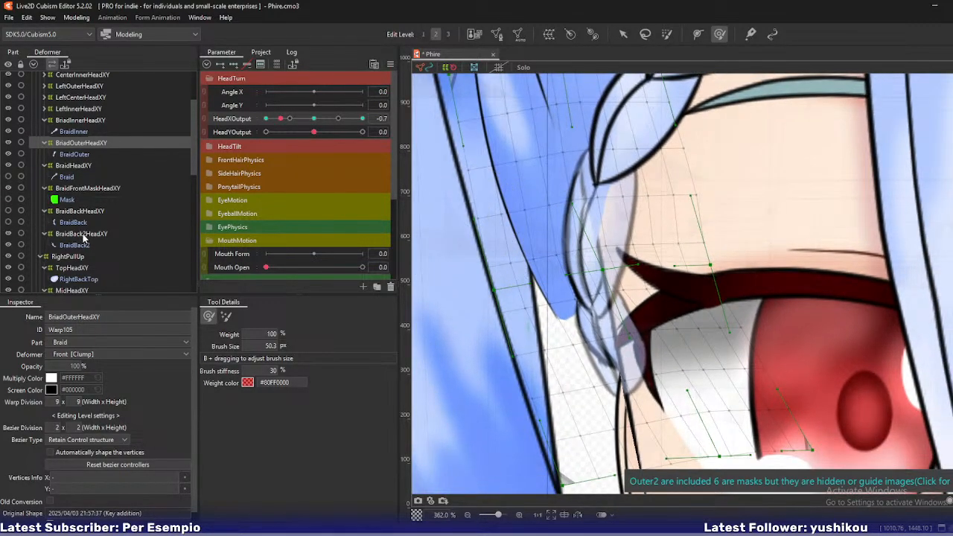
{"action": "left_click", "coordinate": [82, 235]}
{"action": "key", "text": "v"}
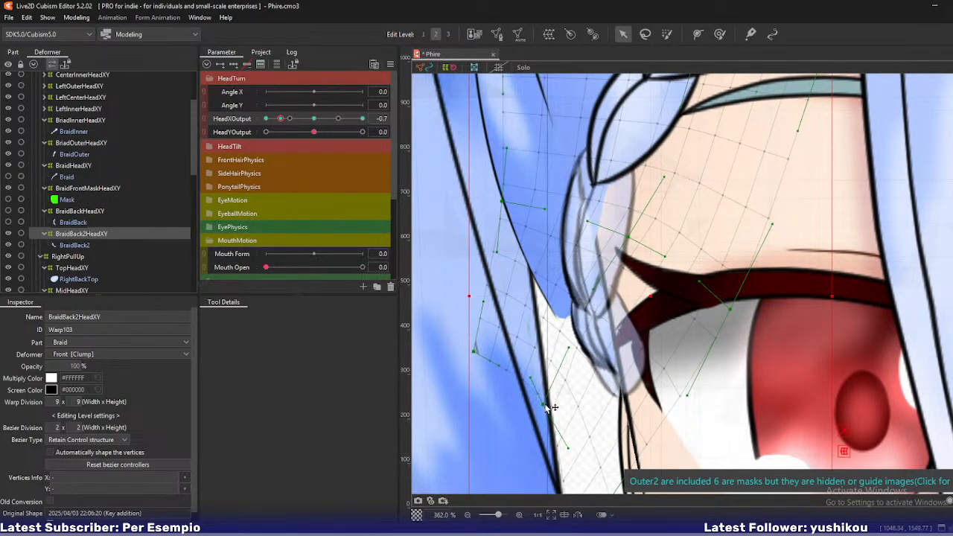
{"action": "scroll", "coordinate": [558, 341], "scroll_direction": "down", "scroll_amount": 3}
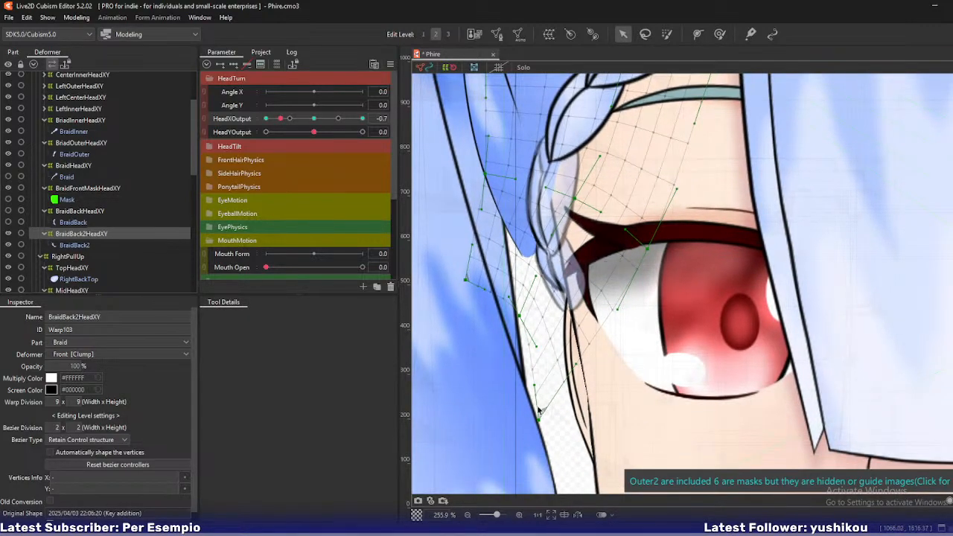
{"action": "left_click", "coordinate": [542, 421]}
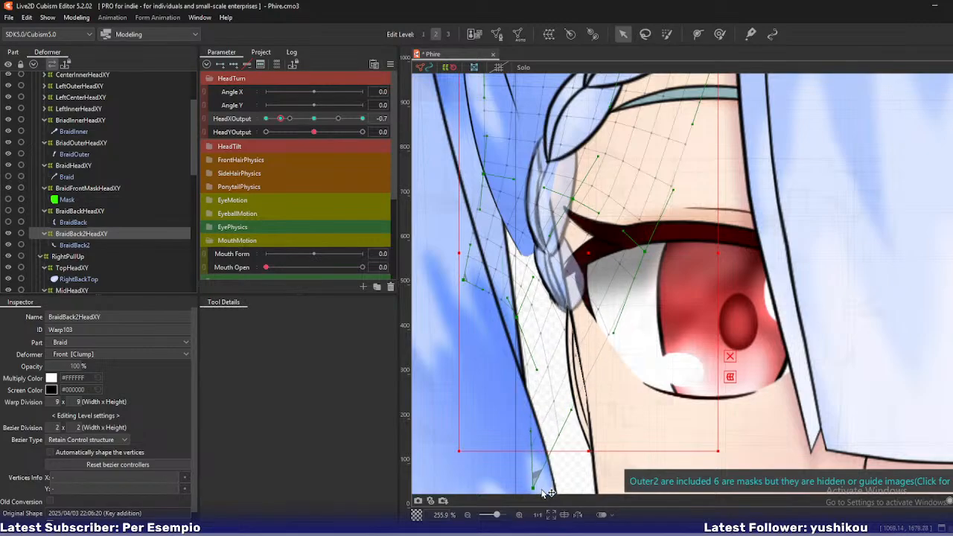
{"action": "left_click_drag", "start_coordinate": [542, 489], "coordinate": [546, 494]}
{"action": "left_click_drag", "start_coordinate": [615, 336], "coordinate": [627, 336]}
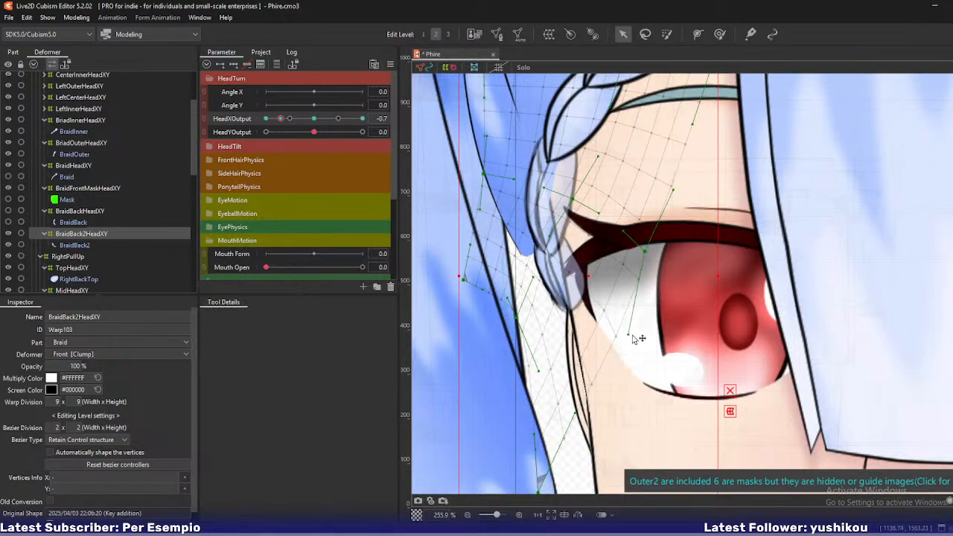
{"action": "key", "text": "ctrl+z"}
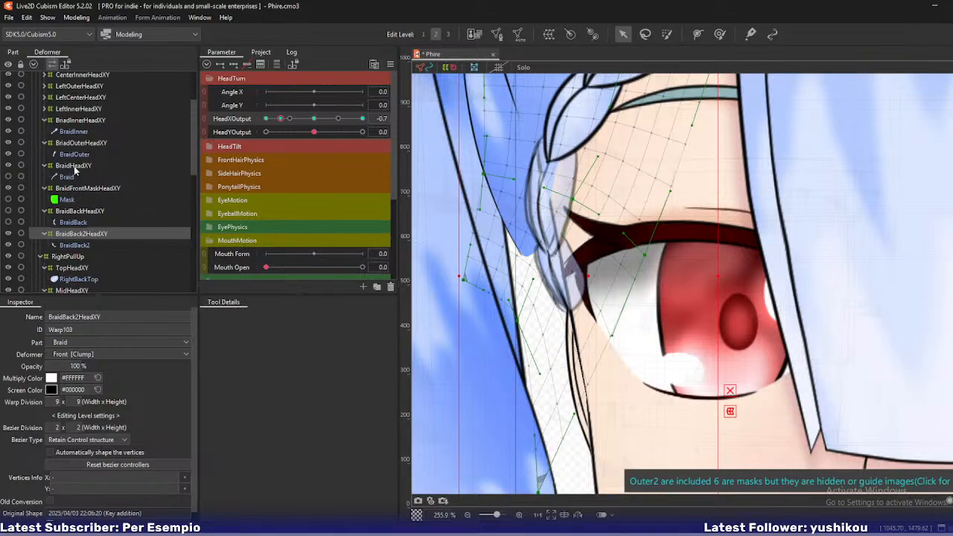
Set the BraidOuter art mesh's opacity to 100 % and turn HeadXOutput to -1.0
{"action": "left_click", "coordinate": [77, 143]}
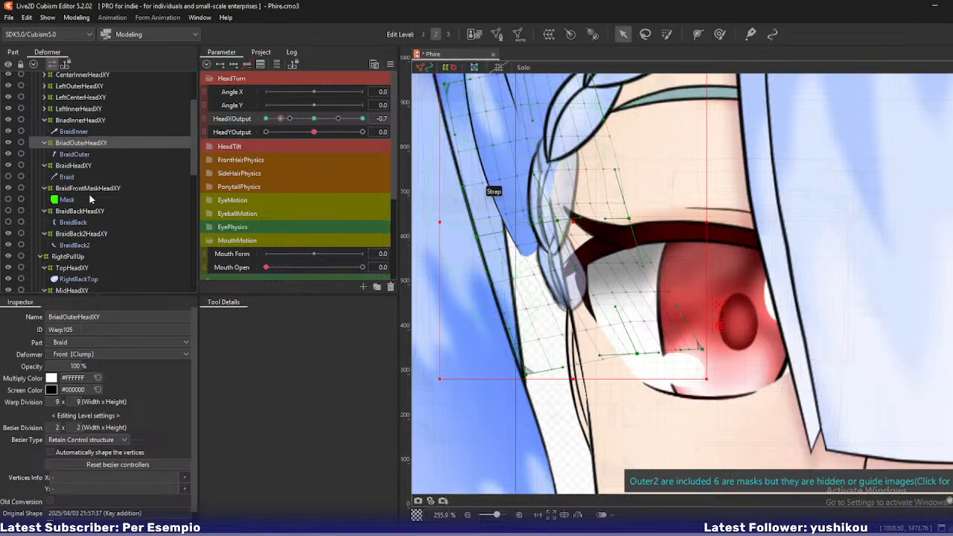
{"action": "left_click", "coordinate": [78, 155]}
{"action": "left_click_drag", "start_coordinate": [66, 404], "coordinate": [104, 404]}
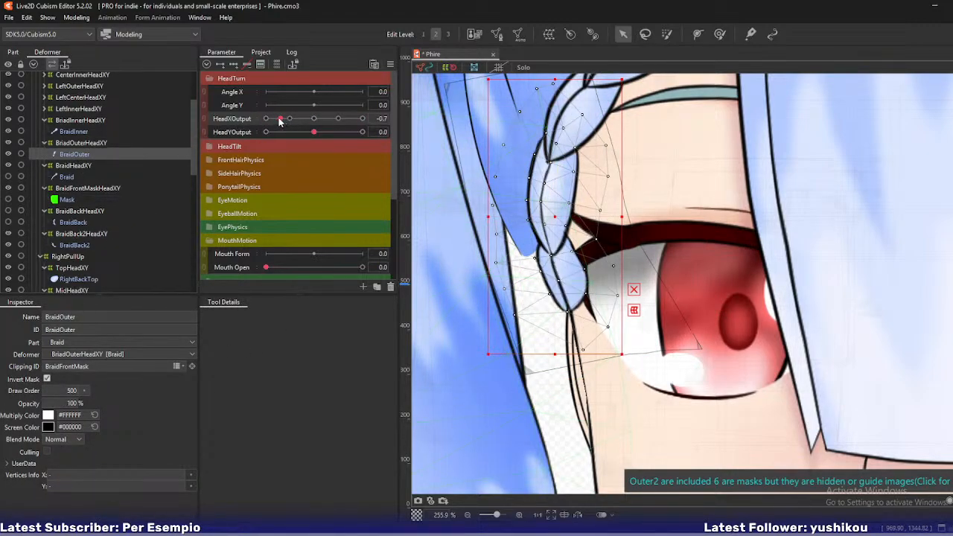
{"action": "left_click_drag", "start_coordinate": [277, 122], "coordinate": [265, 123]}
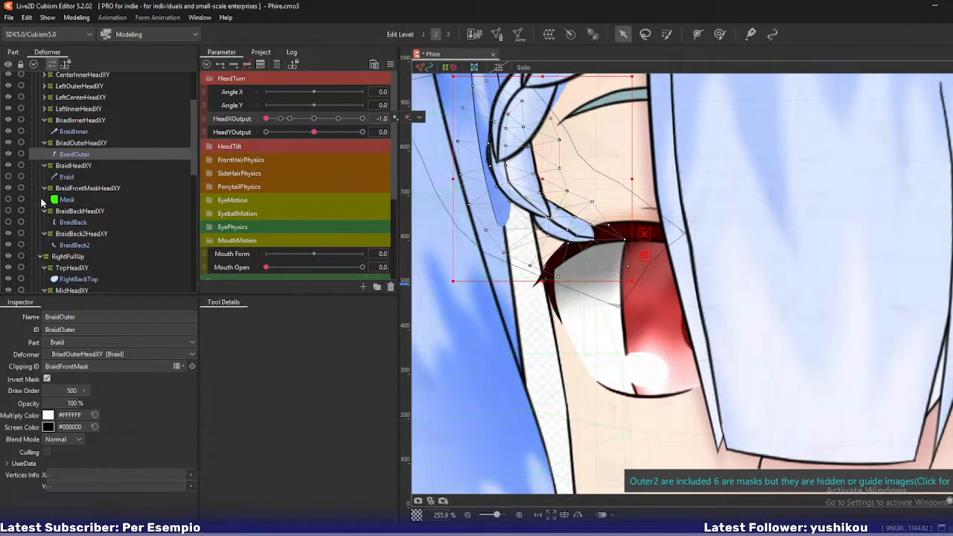
Make the braid front Mask visible and set its opacity to 16 %
{"action": "left_click", "coordinate": [10, 200]}
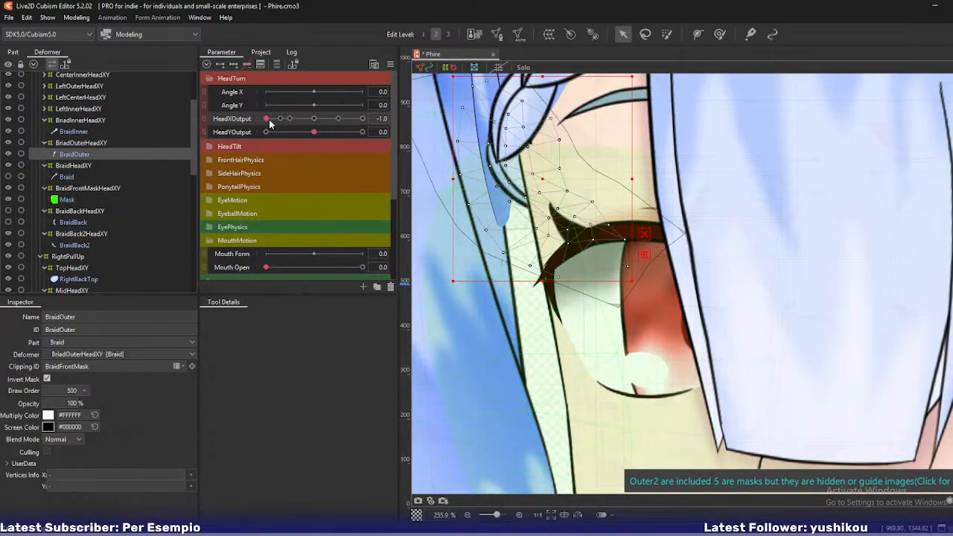
{"action": "left_click_drag", "start_coordinate": [270, 124], "coordinate": [281, 121]}
{"action": "left_click", "coordinate": [85, 188]}
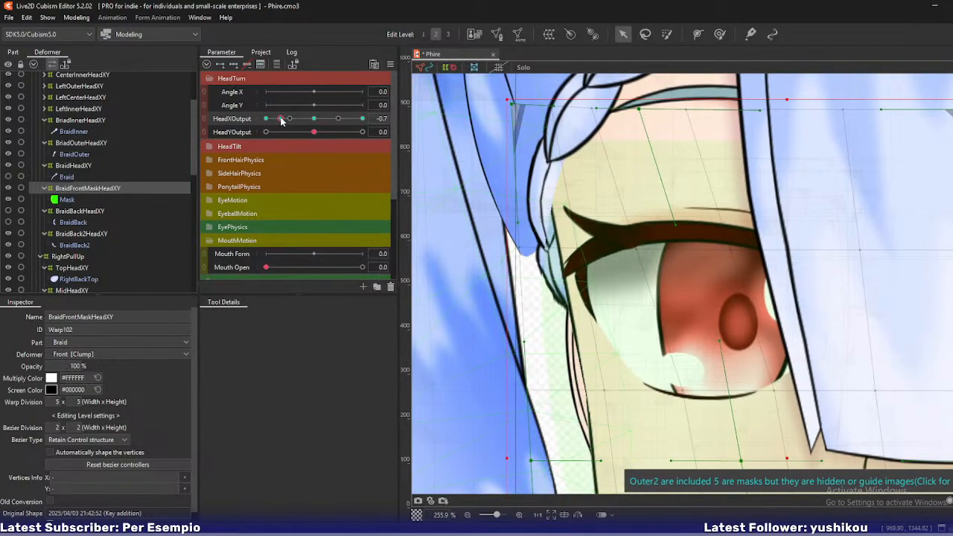
{"action": "left_click", "coordinate": [67, 199]}
{"action": "mouse_move", "coordinate": [67, 404]}
{"action": "left_mouse_down"}
{"action": "mouse_move", "coordinate": [96, 404]}
{"action": "mouse_move", "coordinate": [67, 405]}
{"action": "left_mouse_up"}
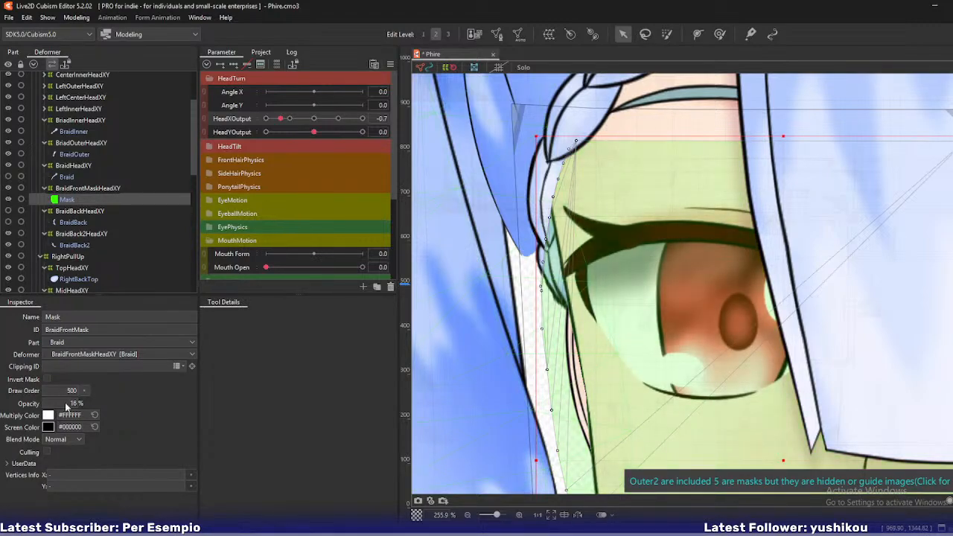
At HeadXOutput -1.0, move the BraidFrontMaskHeadXY warp's outer control points inward and adjust its central column so the mask follows the face edge
{"action": "left_click_drag", "start_coordinate": [286, 119], "coordinate": [256, 125]}
{"action": "left_click", "coordinate": [77, 189]}
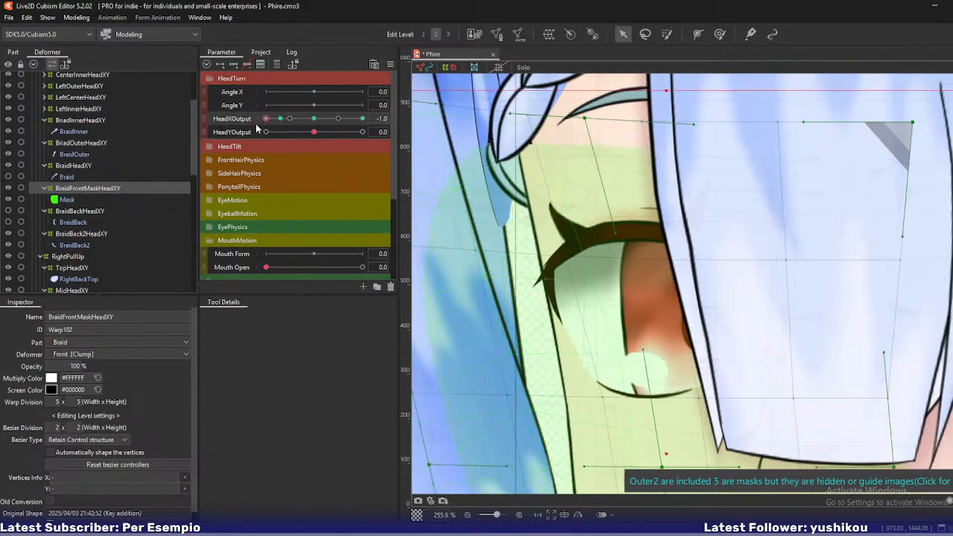
{"action": "scroll", "coordinate": [472, 132], "scroll_direction": "down", "scroll_amount": 5}
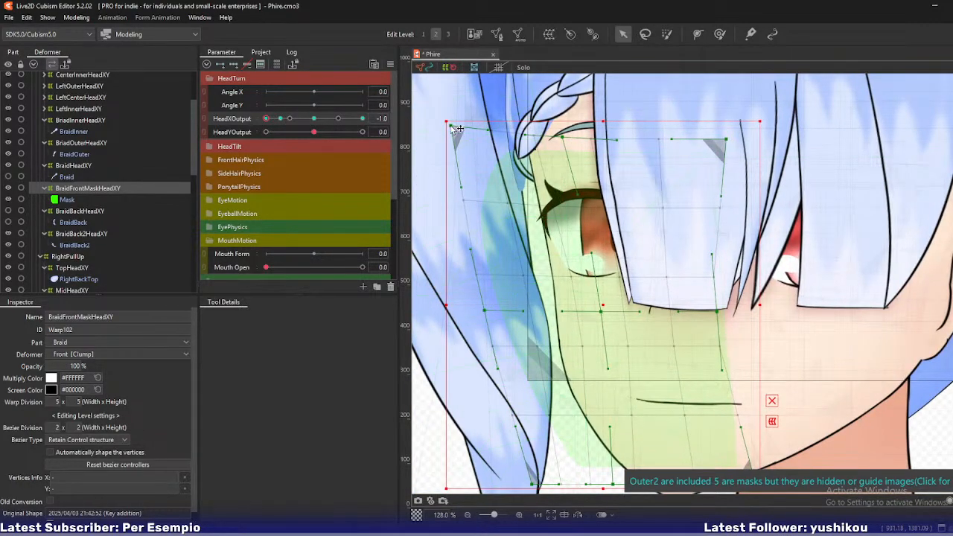
{"action": "left_click_drag", "start_coordinate": [462, 128], "coordinate": [507, 126]}
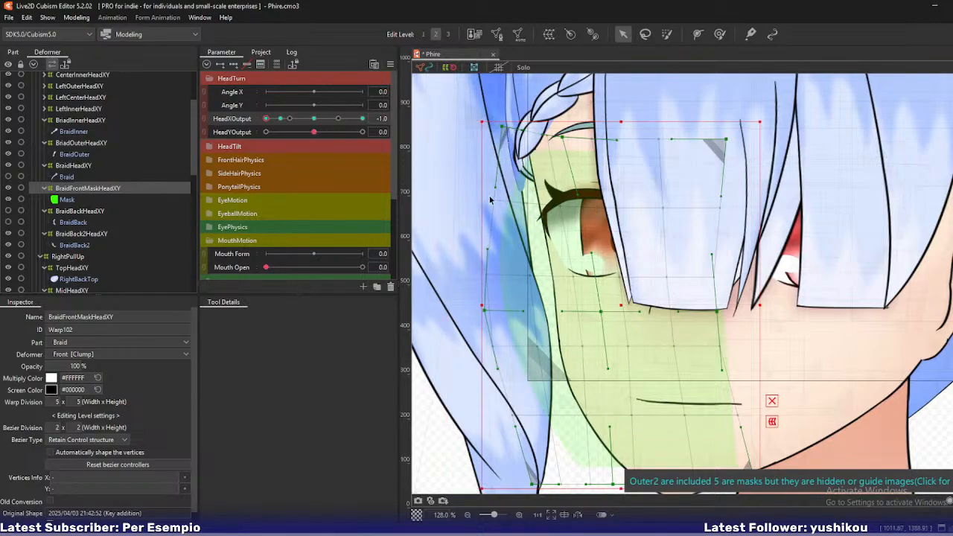
{"action": "left_click_drag", "start_coordinate": [488, 314], "coordinate": [497, 310]}
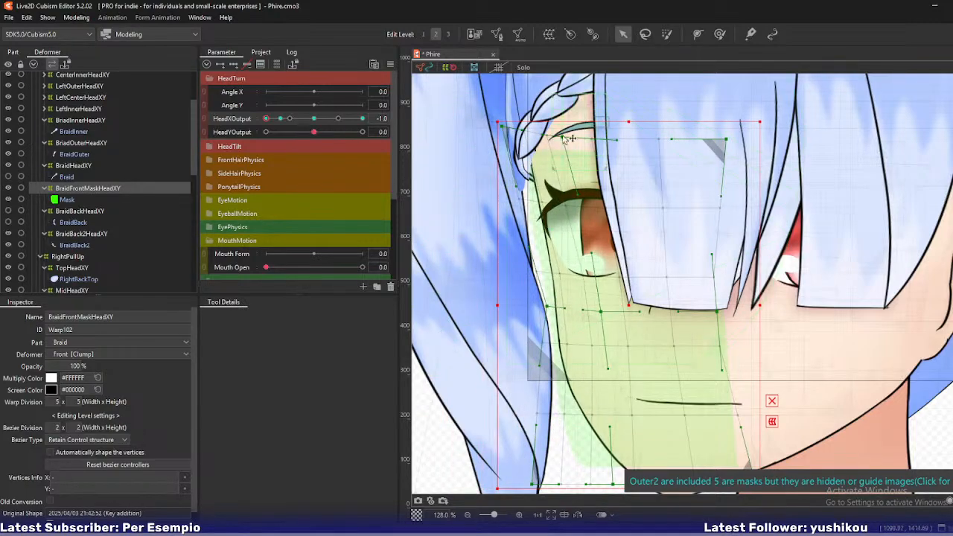
{"action": "left_click_drag", "start_coordinate": [573, 138], "coordinate": [562, 134]}
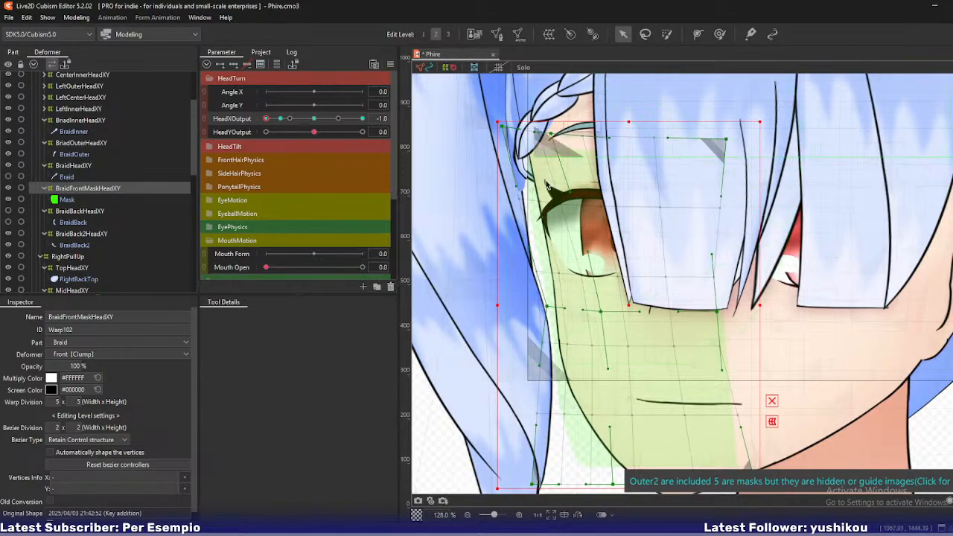
{"action": "left_click_drag", "start_coordinate": [535, 485], "coordinate": [576, 482]}
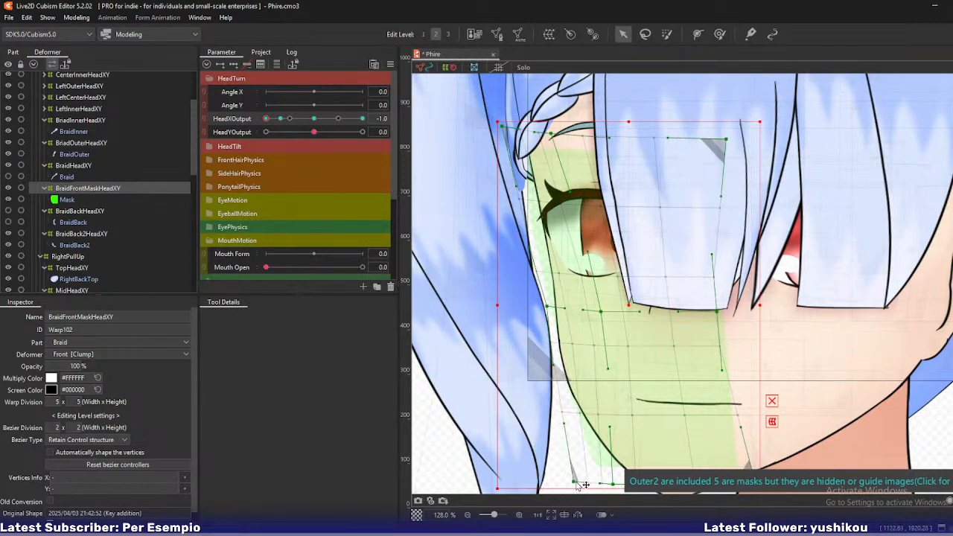
{"action": "left_click_drag", "start_coordinate": [601, 313], "coordinate": [605, 313]}
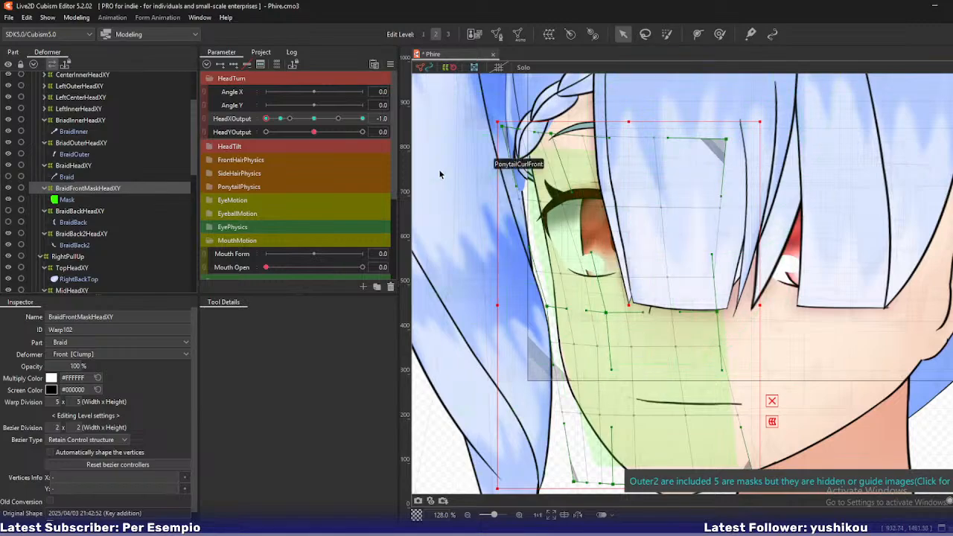
Nudge the central control point of the BriadOuterHeadXY warp at the lower end of the outer braid
{"action": "scroll", "coordinate": [494, 174], "scroll_direction": "up", "scroll_amount": 4}
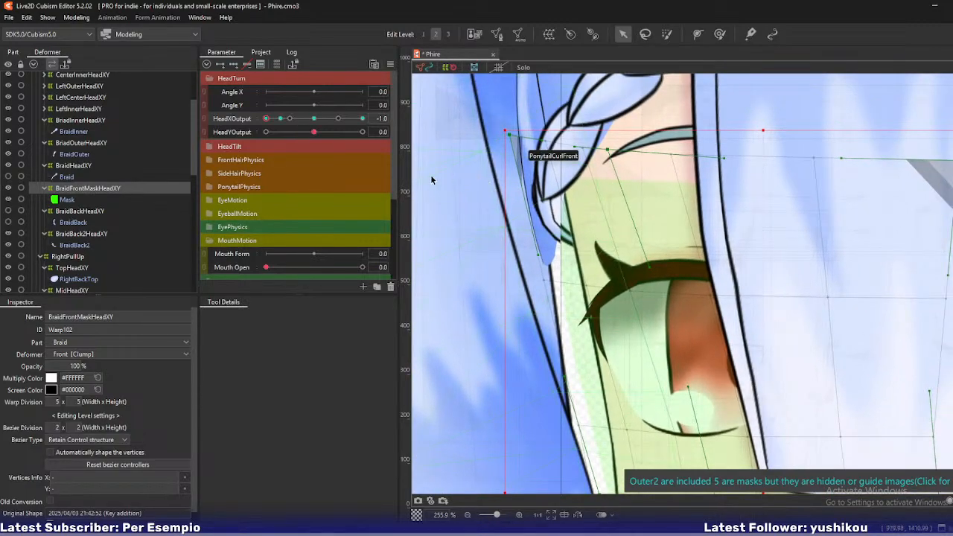
{"action": "left_click", "coordinate": [77, 166]}
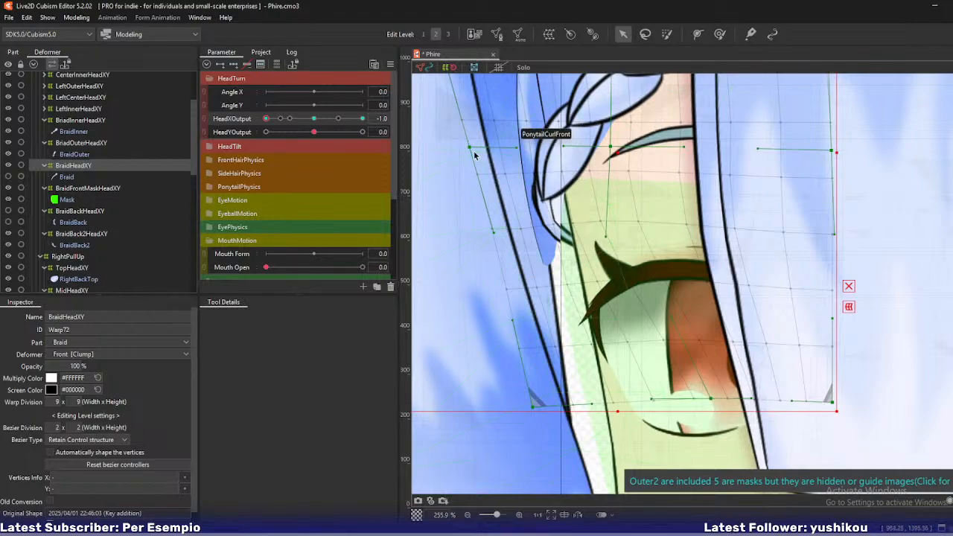
{"action": "left_click", "coordinate": [100, 143]}
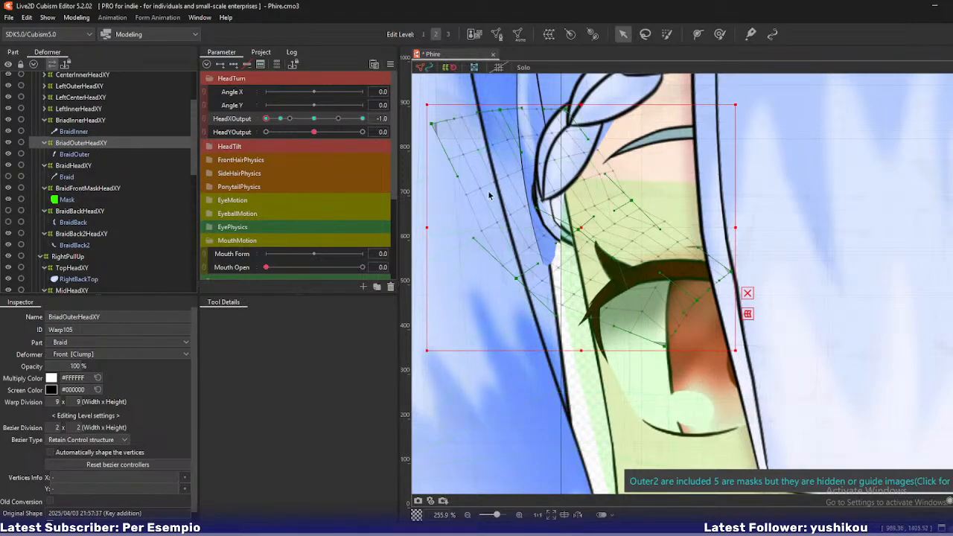
{"action": "left_click", "coordinate": [579, 232]}
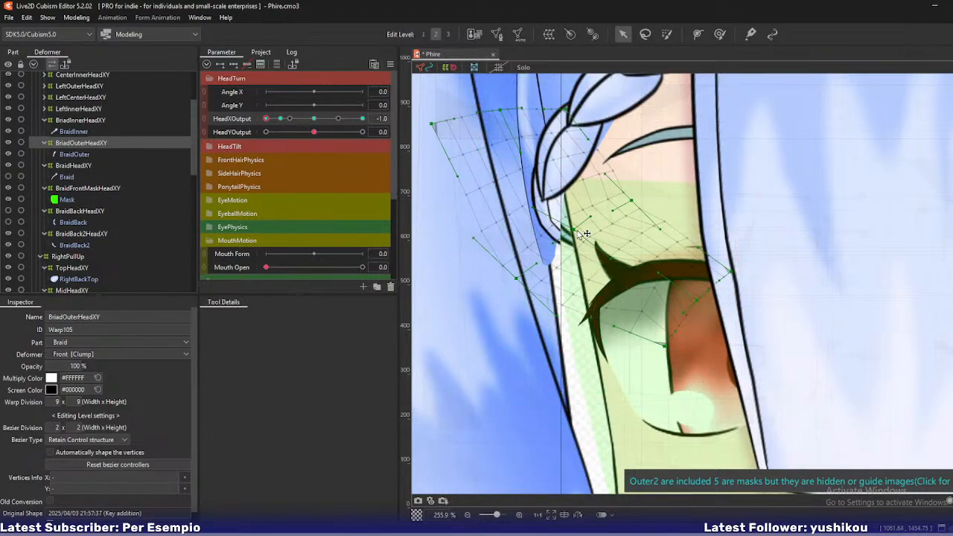
{"action": "left_click_drag", "start_coordinate": [579, 233], "coordinate": [574, 230]}
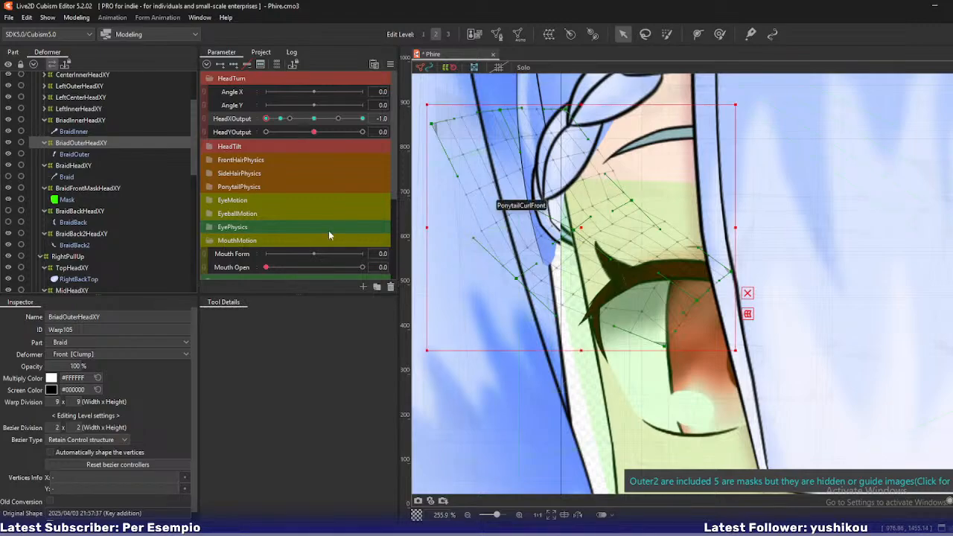
Shift the centre and lower middle control points of the BraidBack2HeadXY warp slightly downward at HeadXOutput -1.0
{"action": "left_click", "coordinate": [78, 234]}
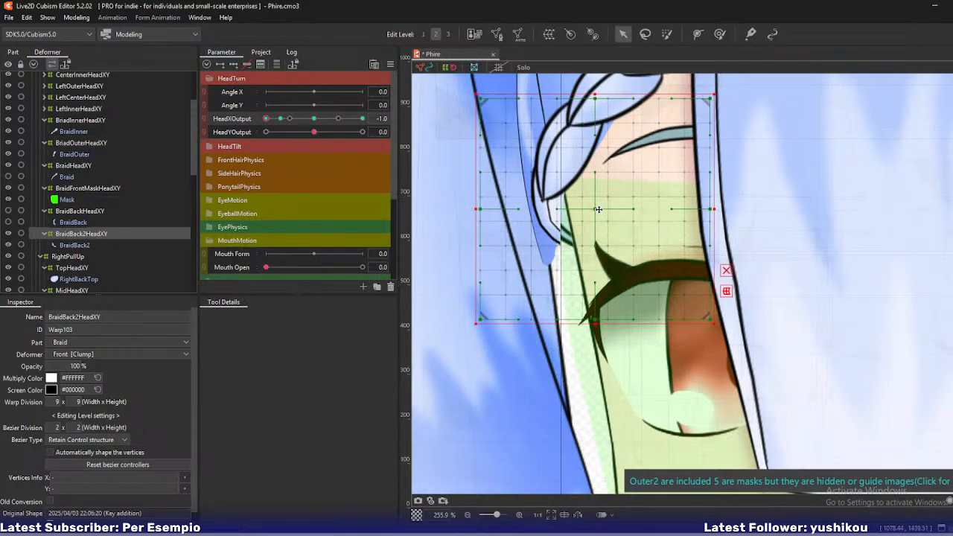
{"action": "left_click", "coordinate": [597, 209]}
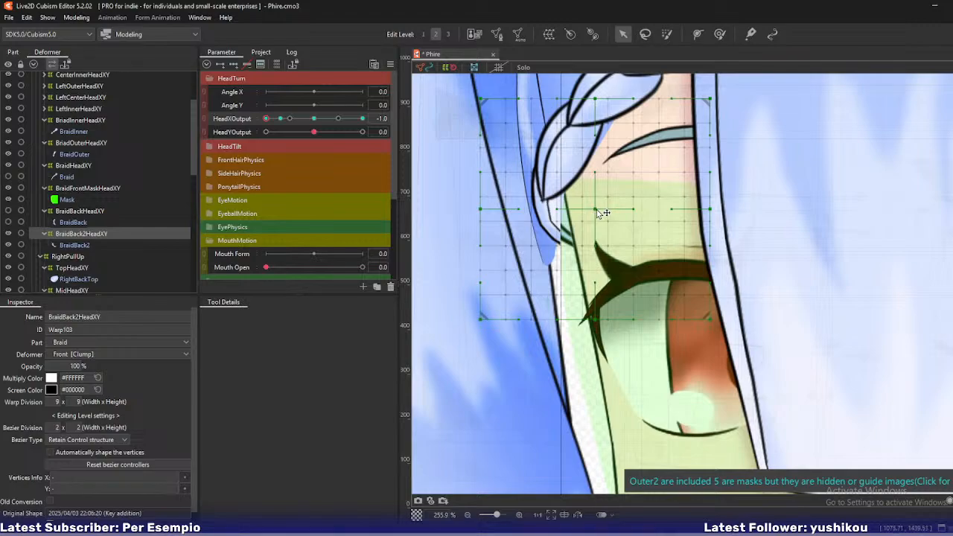
{"action": "left_click_drag", "start_coordinate": [593, 211], "coordinate": [594, 212]}
{"action": "left_click_drag", "start_coordinate": [598, 321], "coordinate": [595, 335]}
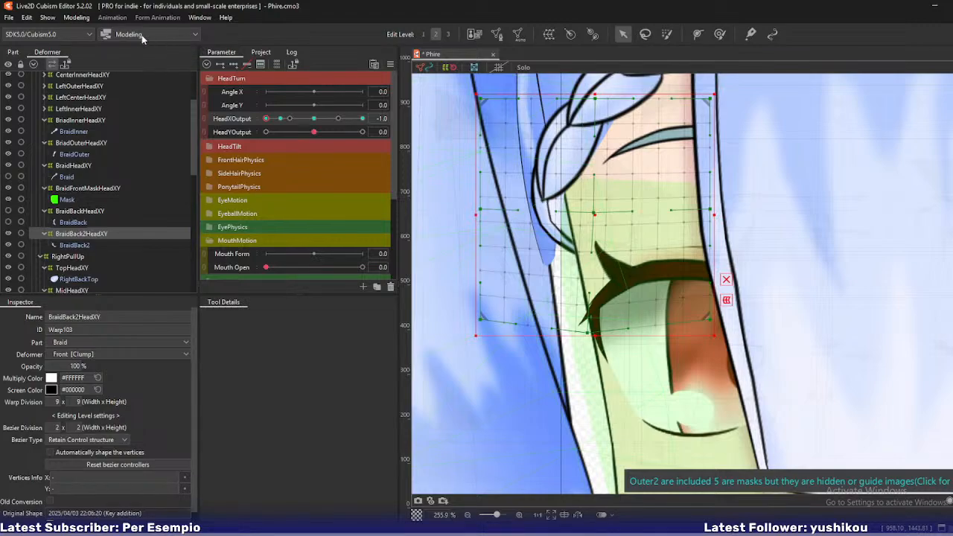
Open Physics Settings, disable the HeadYOutput group, and preview the braid while turning the head horizontally
{"action": "left_click", "coordinate": [76, 17]}
{"action": "left_click", "coordinate": [96, 251]}
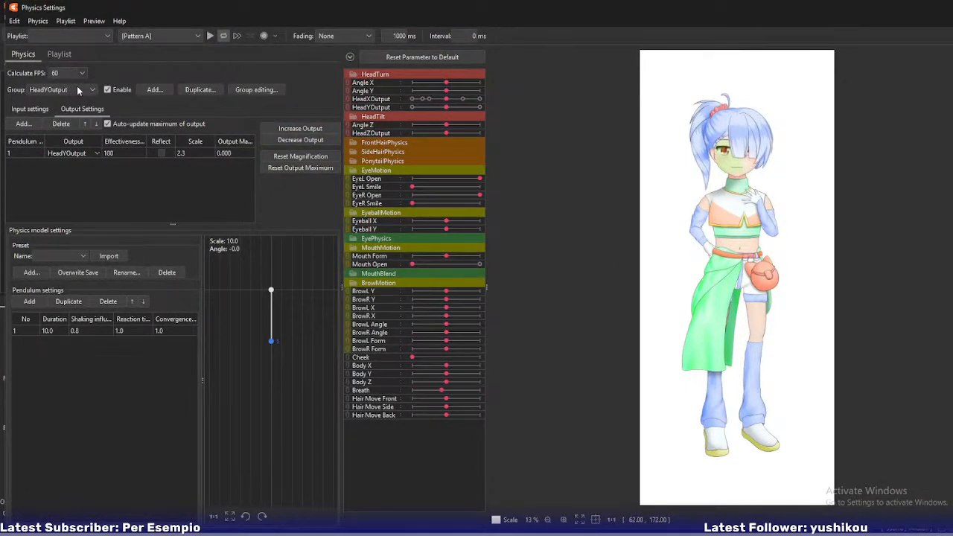
{"action": "left_click", "coordinate": [108, 90]}
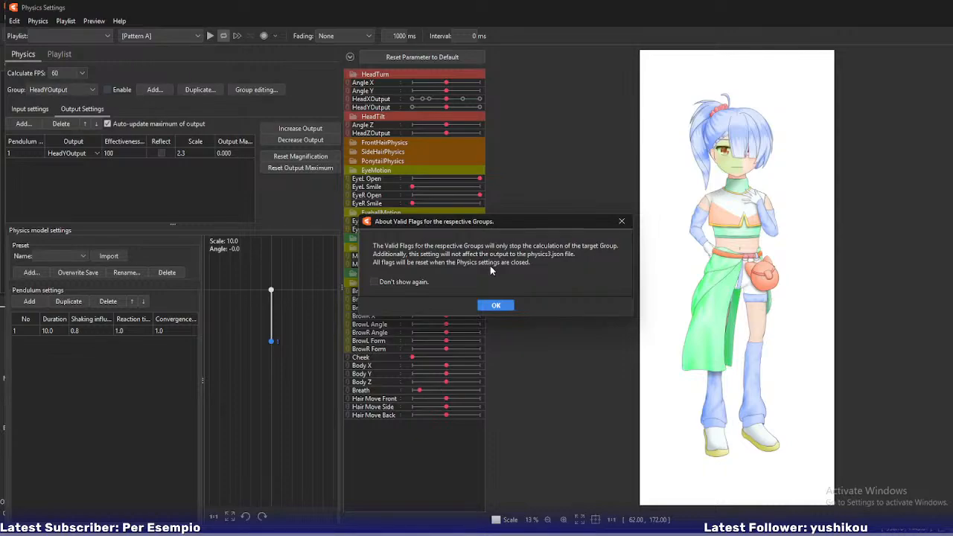
{"action": "left_click", "coordinate": [505, 306]}
{"action": "scroll", "coordinate": [734, 223], "scroll_direction": "up", "scroll_amount": 5}
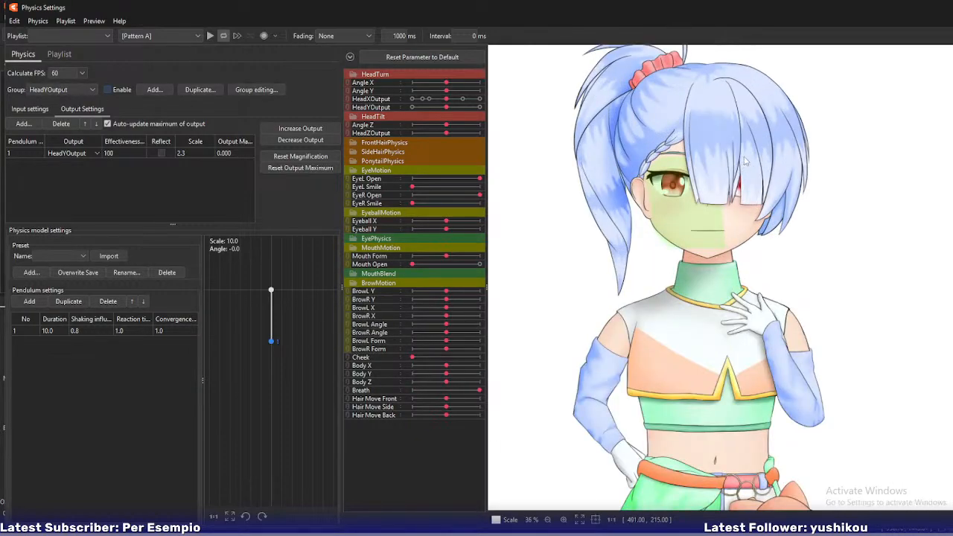
{"action": "left_click_drag", "start_coordinate": [729, 221], "coordinate": [580, 265]}
{"action": "scroll", "coordinate": [597, 153], "scroll_direction": "up", "scroll_amount": 5}
{"action": "left_click_drag", "start_coordinate": [726, 248], "coordinate": [576, 255]}
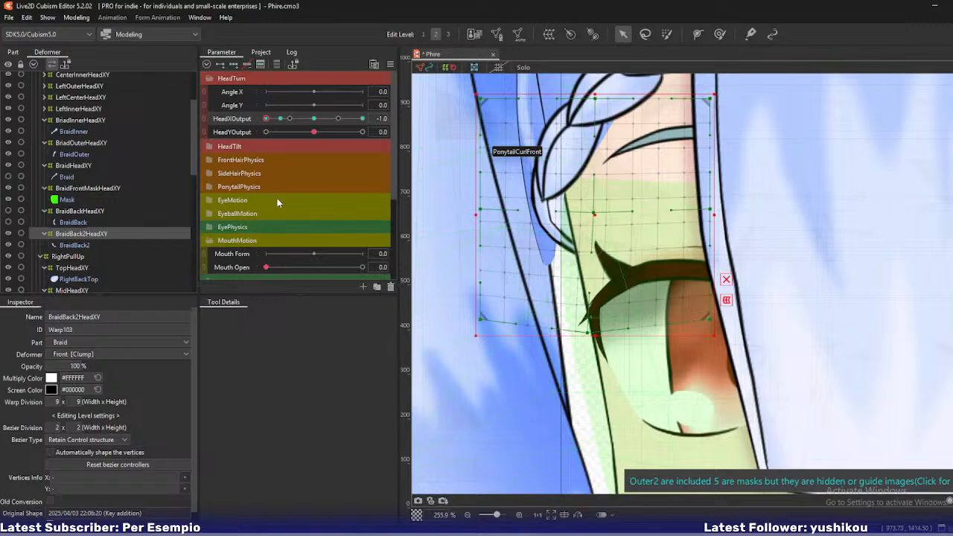
Isolate BraidOuter and BraidBack2 with their warp deformers in Solo view and sweep HeadXOutput from 0.0 to -1.0
{"action": "scroll", "coordinate": [552, 229], "scroll_direction": "down", "scroll_amount": 3}
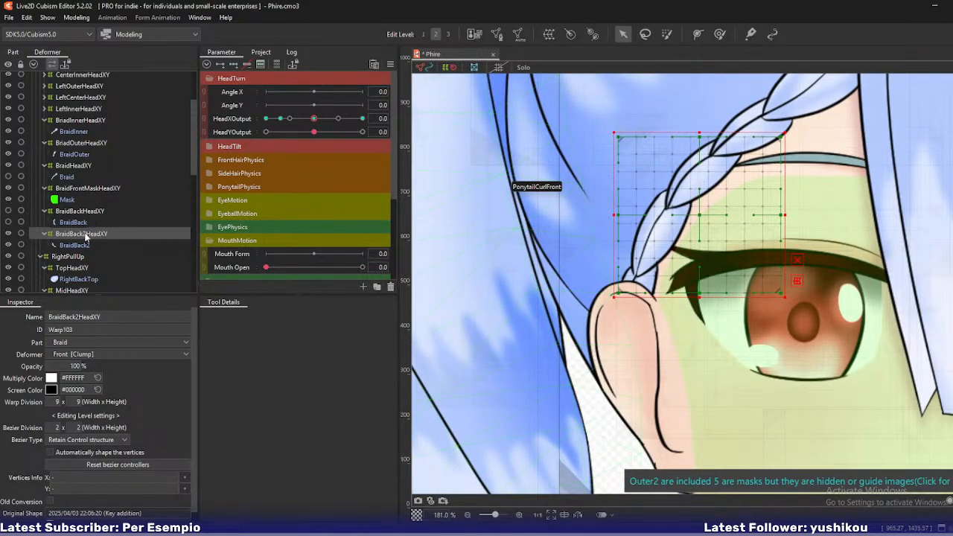
{"action": "left_click", "coordinate": [84, 245], "text": "ctrl"}
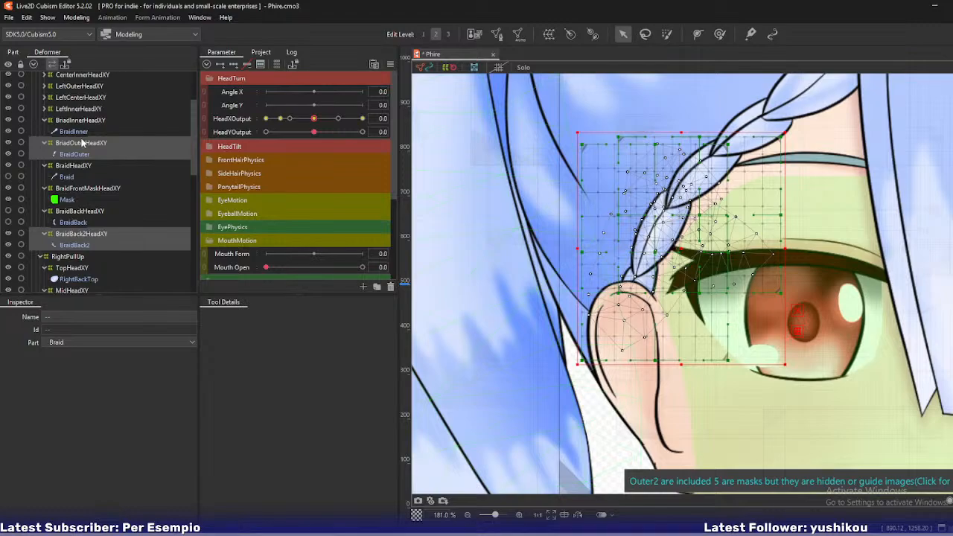
{"action": "left_click", "coordinate": [82, 142], "text": "ctrl"}
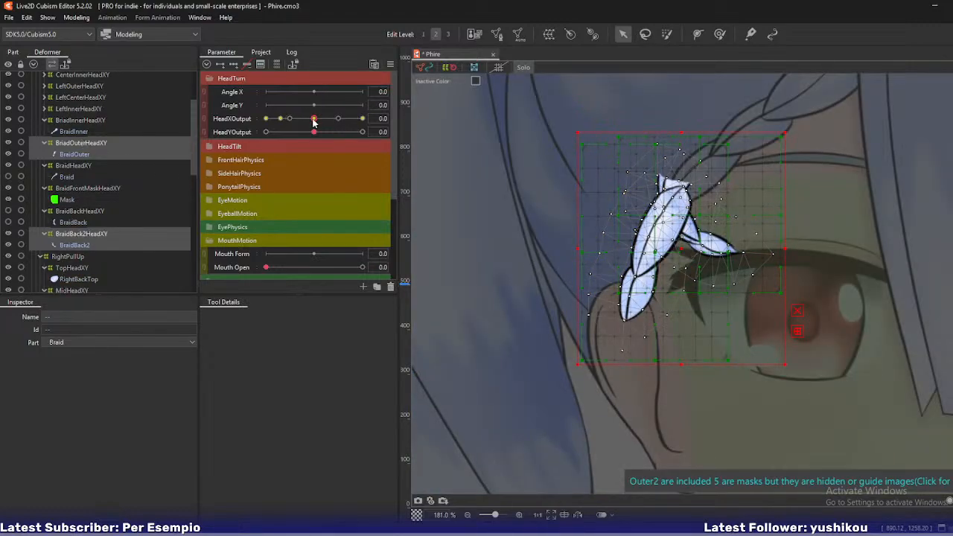
{"action": "left_click_drag", "start_coordinate": [313, 122], "coordinate": [258, 130]}
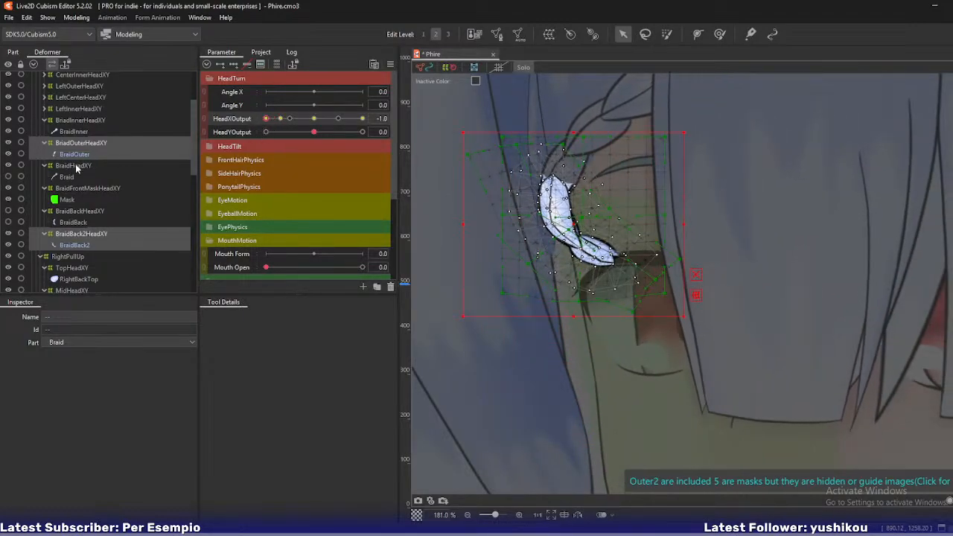
Pull the BraidBack2HeadXY warp's lower inner corner down toward the braid at HeadXOutput -1.0 and nudge its centre point at -0.7
{"action": "left_click", "coordinate": [84, 236]}
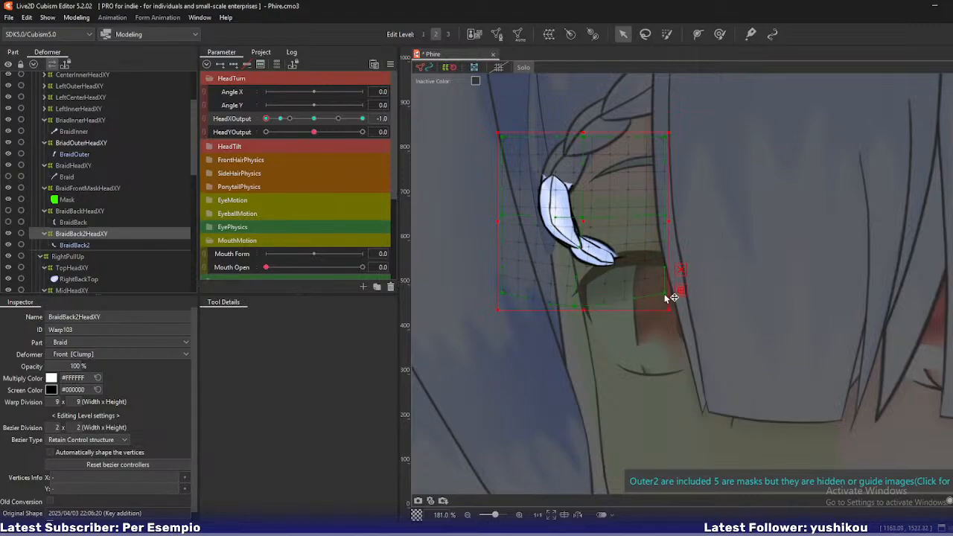
{"action": "key", "text": "ctrl+z"}
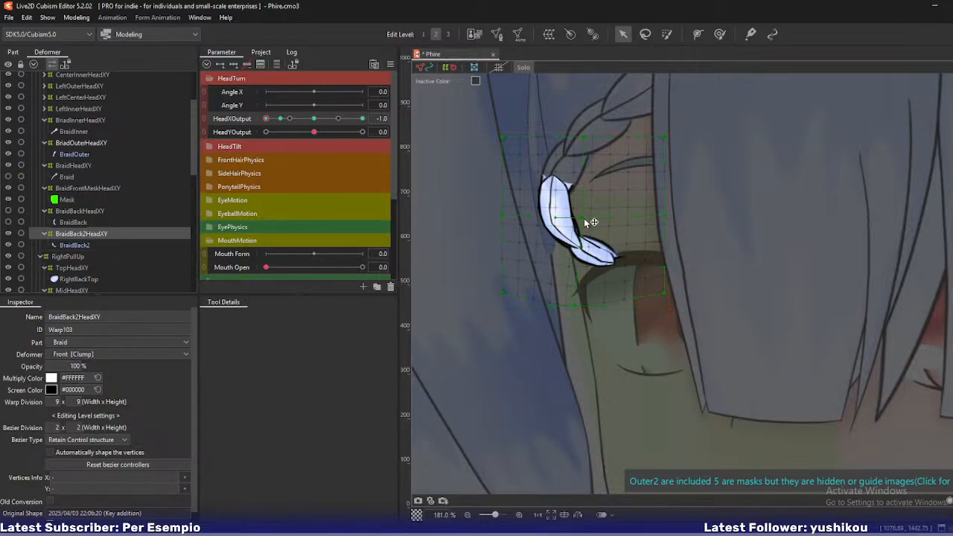
{"action": "left_click_drag", "start_coordinate": [666, 296], "coordinate": [652, 314]}
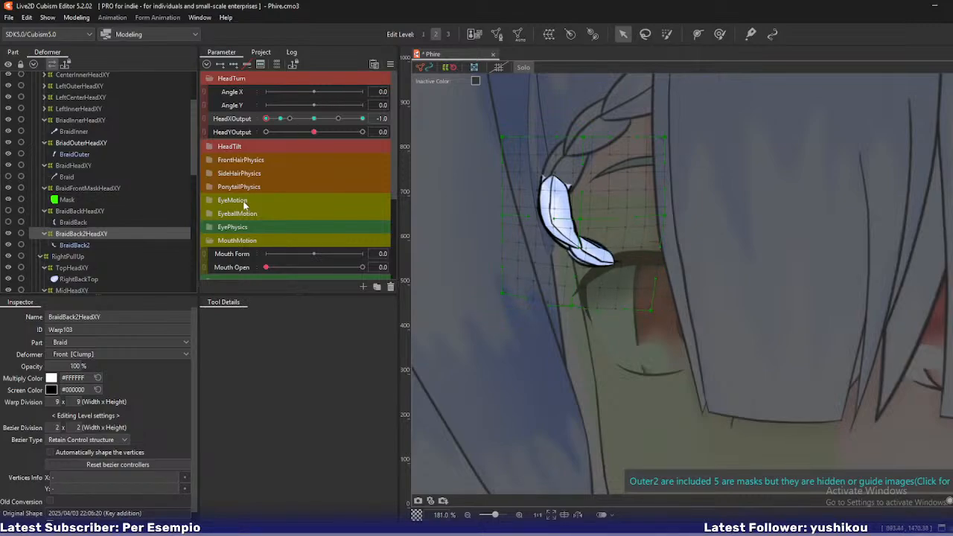
{"action": "left_click_drag", "start_coordinate": [268, 122], "coordinate": [280, 123]}
{"action": "left_click_drag", "start_coordinate": [603, 237], "coordinate": [602, 236]}
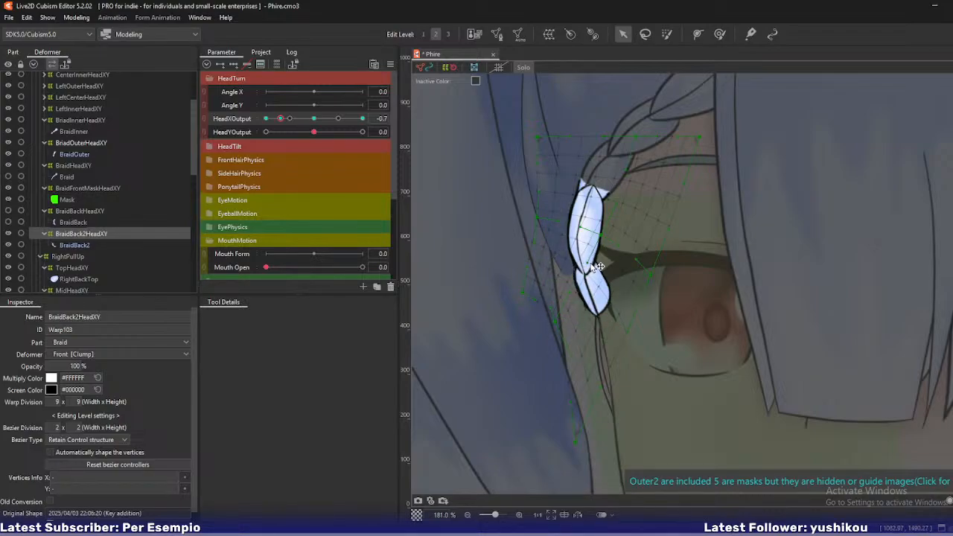
Open Physics Settings and preview the braid up close while turning the head, with the HeadYOutput group enabled
{"action": "left_click", "coordinate": [76, 17]}
{"action": "left_click", "coordinate": [82, 247]}
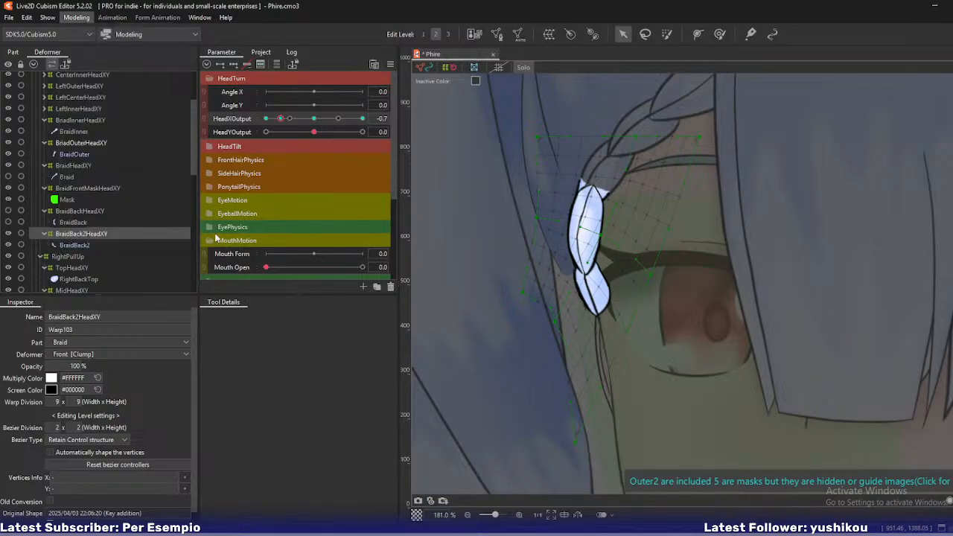
{"action": "scroll", "coordinate": [730, 170], "scroll_direction": "up", "scroll_amount": 10}
{"action": "scroll", "coordinate": [653, 194], "scroll_direction": "down", "scroll_amount": 3}
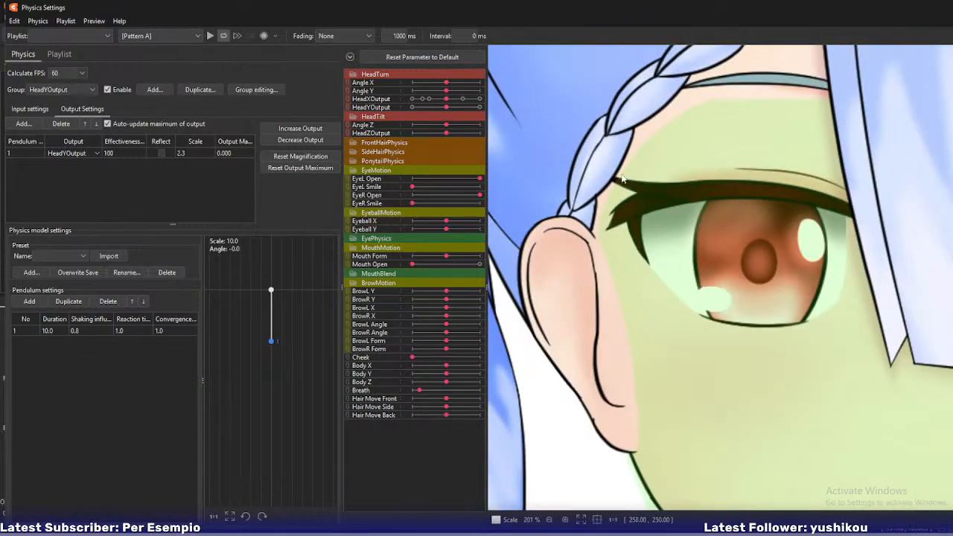
{"action": "left_click_drag", "start_coordinate": [652, 195], "coordinate": [590, 231]}
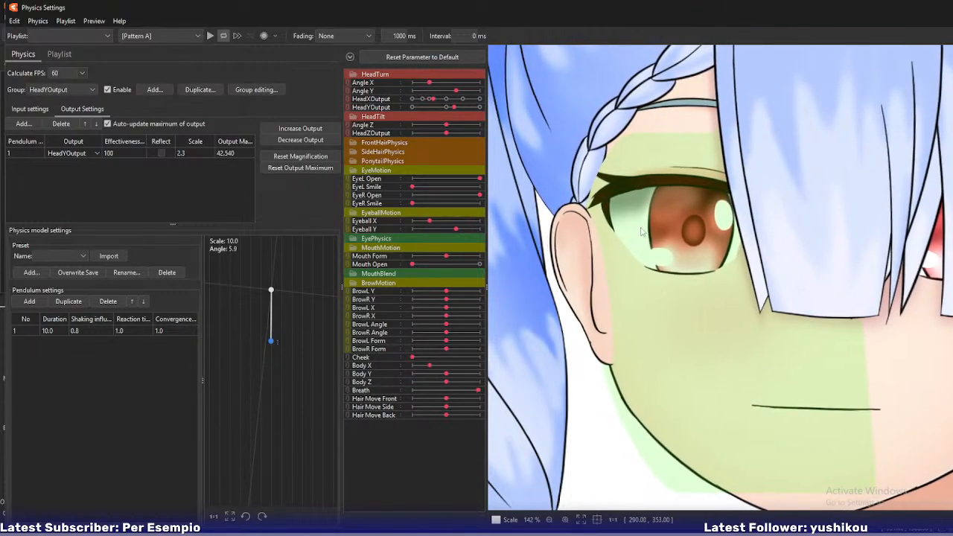
{"action": "left_click_drag", "start_coordinate": [637, 234], "coordinate": [446, 176]}
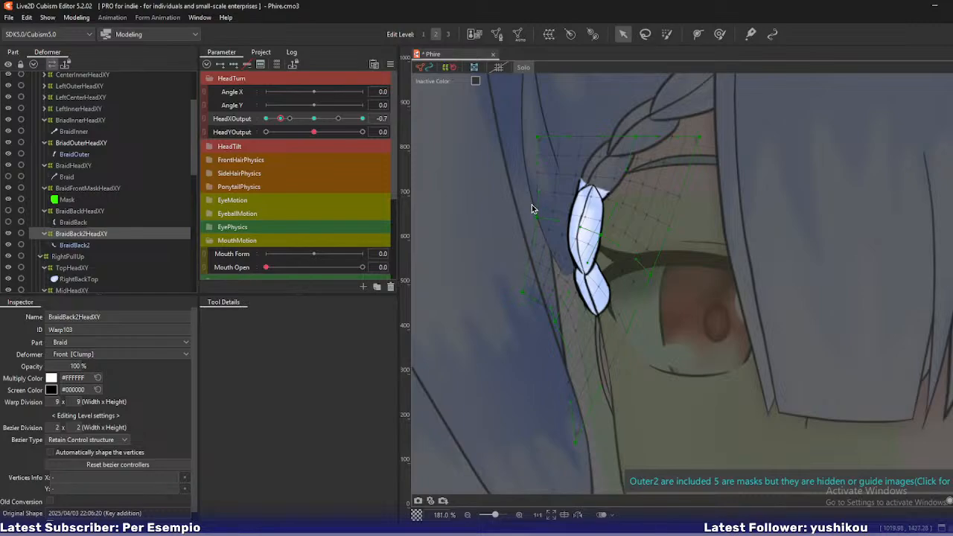
Leave Solo view and inspect the lower vertices of the BraidOuter mesh in mesh edit mode
{"action": "key", "text": "s"}
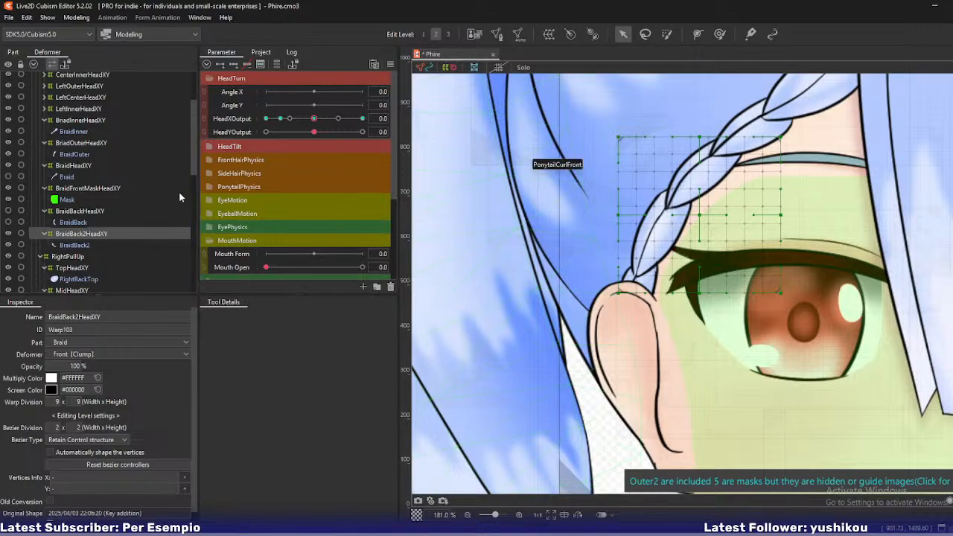
{"action": "left_click", "coordinate": [74, 154]}
{"action": "scroll", "coordinate": [779, 282], "scroll_direction": "up", "scroll_amount": 2}
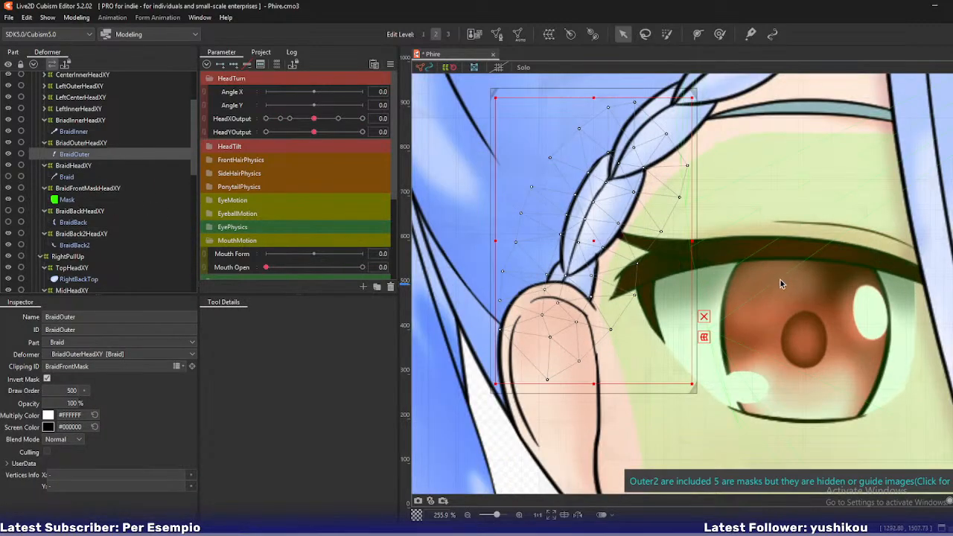
{"action": "key", "text": "ctrl+e"}
{"action": "left_click_drag", "start_coordinate": [766, 279], "coordinate": [746, 253]}
{"action": "scroll", "coordinate": [521, 243], "scroll_direction": "up", "scroll_amount": 2}
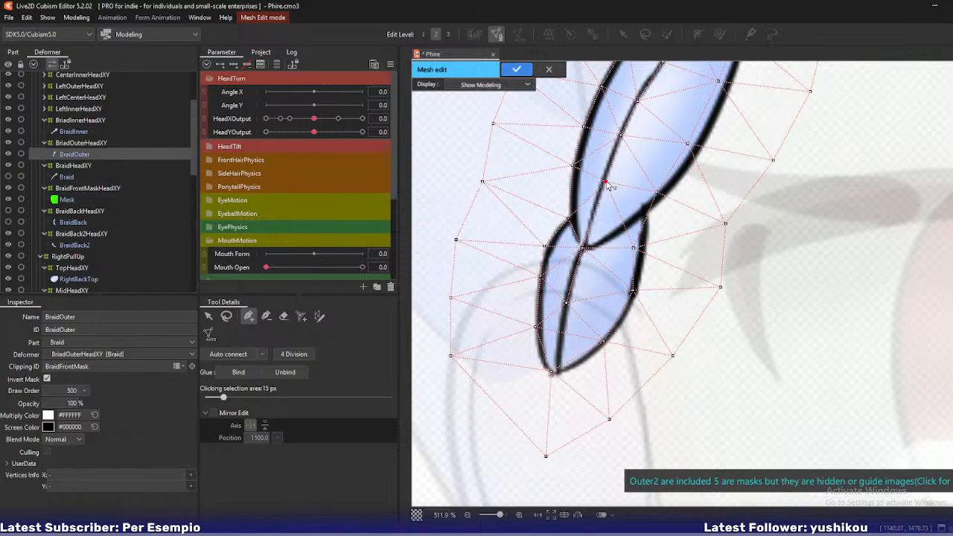
{"action": "left_click", "coordinate": [521, 71]}
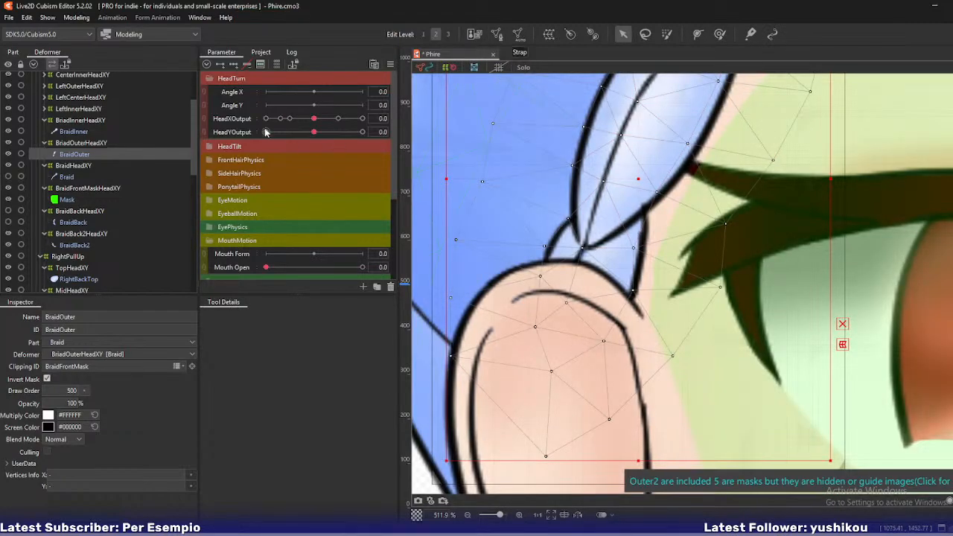
Move the lower outer corner of the BraidFrontMaskHeadXY warp inward toward the face at HeadXOutput -0.7
{"action": "left_click_drag", "start_coordinate": [313, 119], "coordinate": [291, 128]}
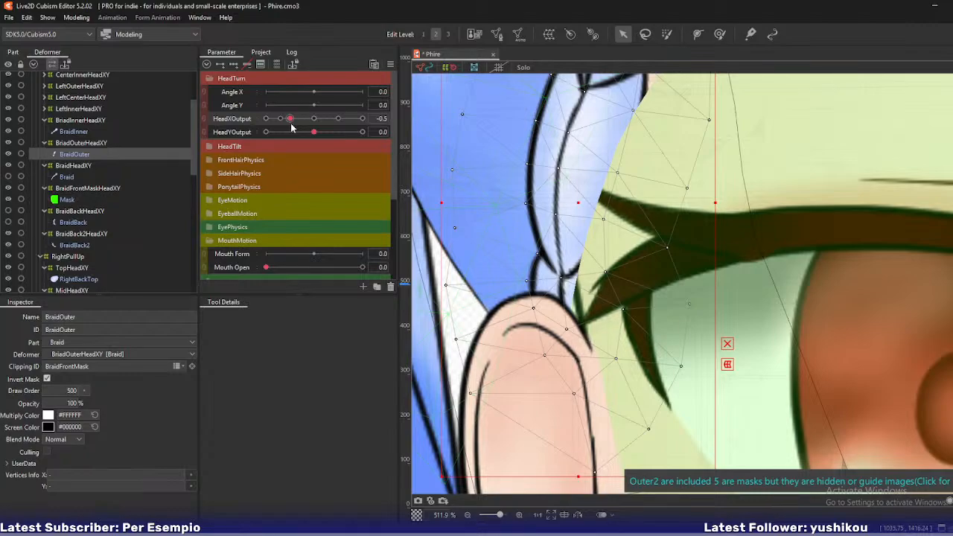
{"action": "scroll", "coordinate": [515, 241], "scroll_direction": "down", "scroll_amount": 4}
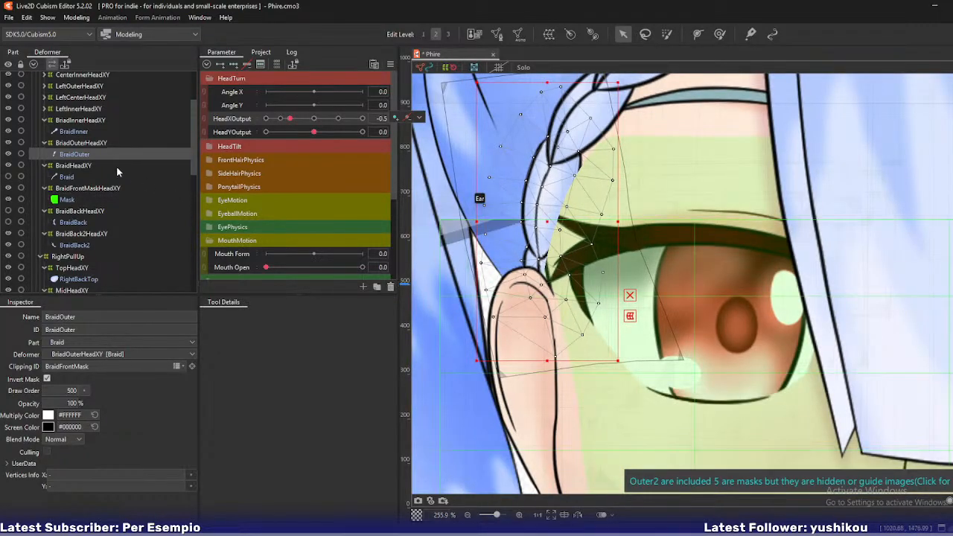
{"action": "left_click", "coordinate": [85, 189]}
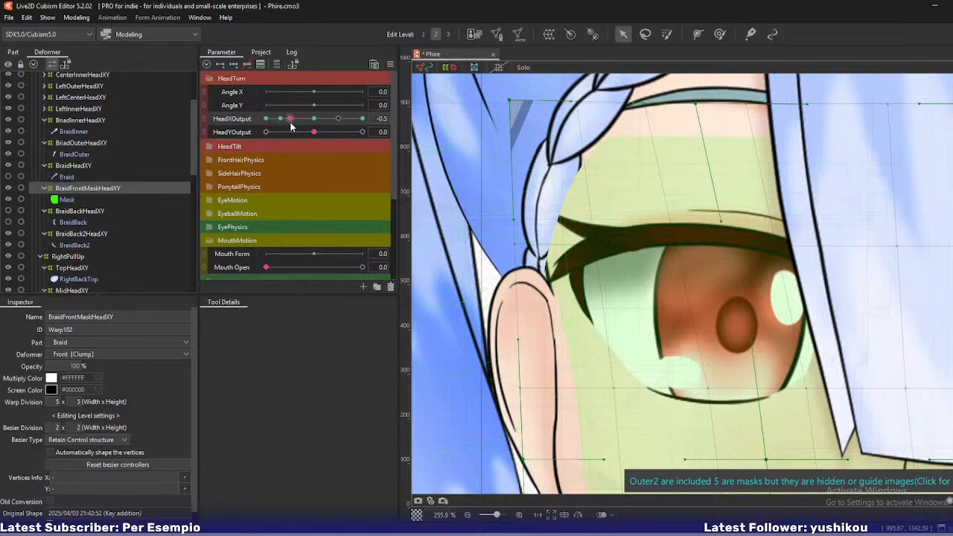
{"action": "left_click", "coordinate": [526, 461]}
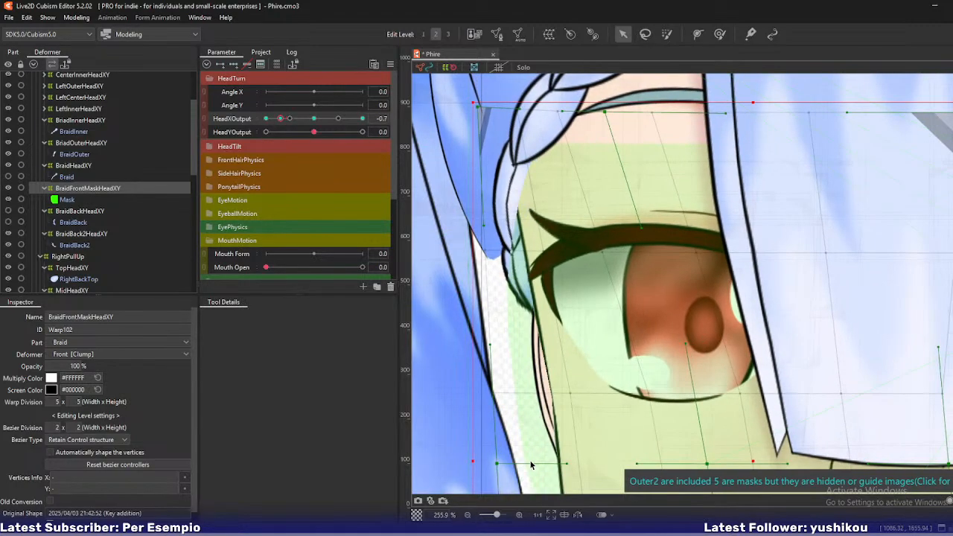
{"action": "left_click_drag", "start_coordinate": [497, 463], "coordinate": [530, 466]}
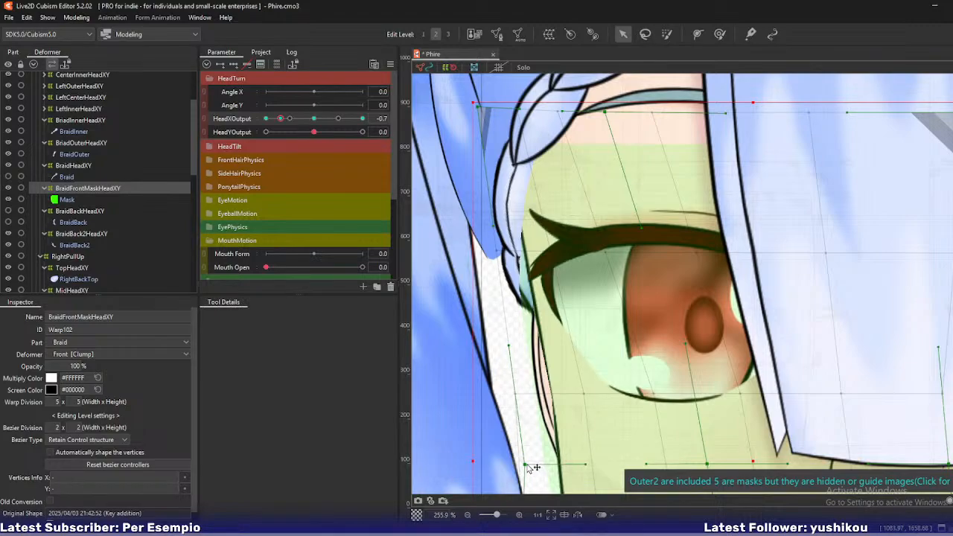
{"action": "left_click_drag", "start_coordinate": [278, 120], "coordinate": [257, 125]}
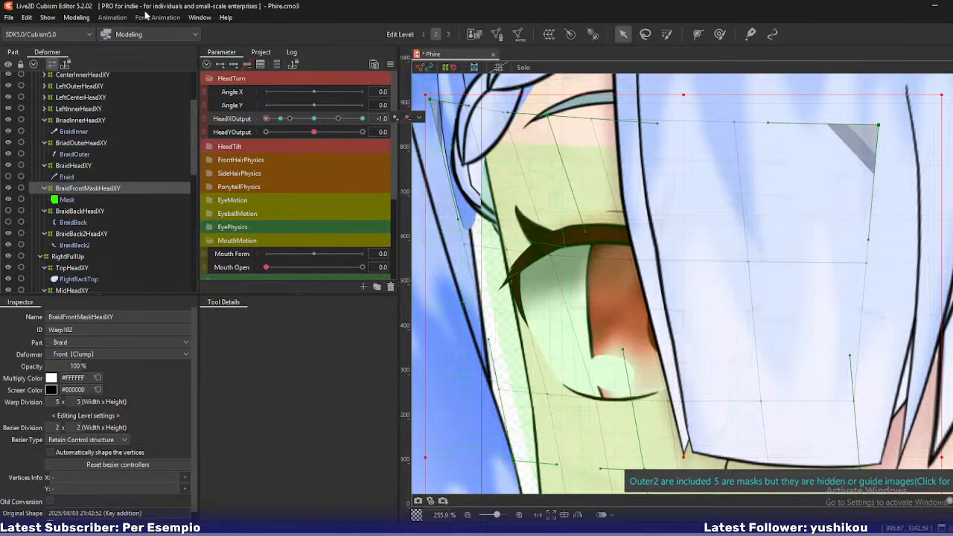
Set the Mask's opacity to 0% and preview the head turn in Physics Settings with the HeadYOutput group disabled
{"action": "left_click", "coordinate": [67, 199]}
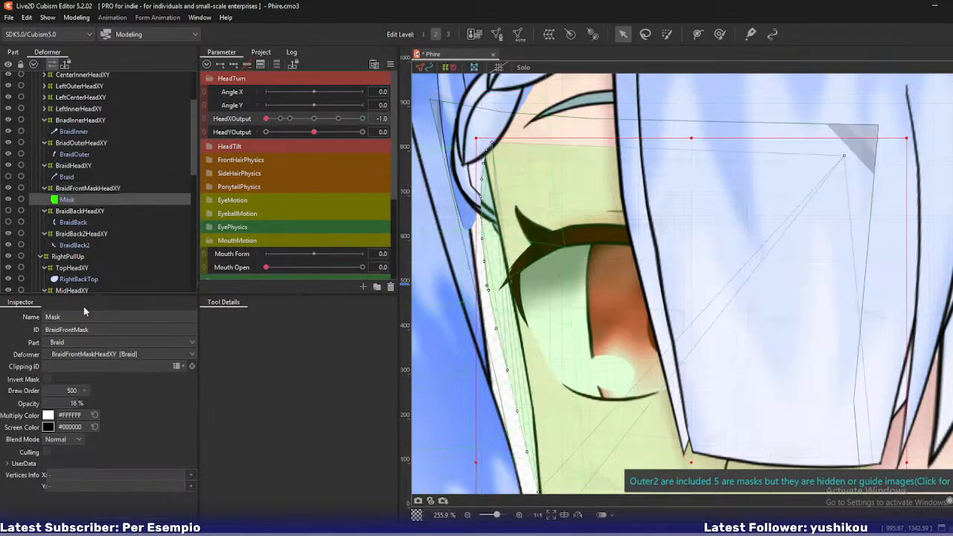
{"action": "left_click", "coordinate": [76, 17]}
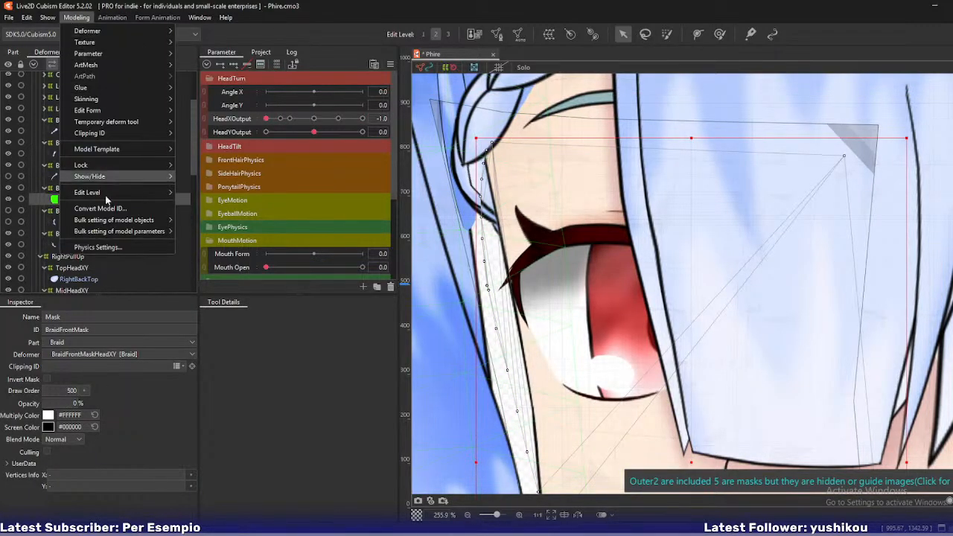
{"action": "left_click", "coordinate": [97, 247]}
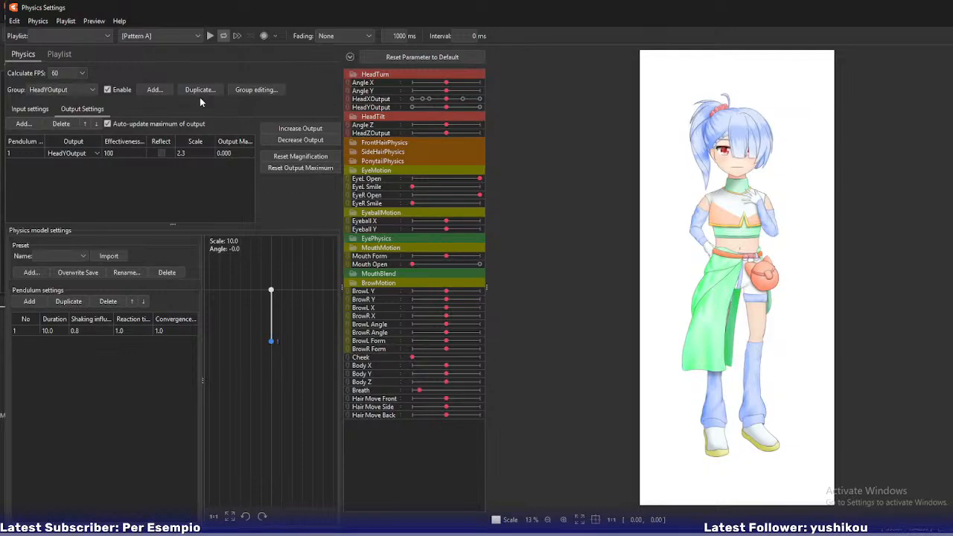
{"action": "left_click", "coordinate": [108, 90]}
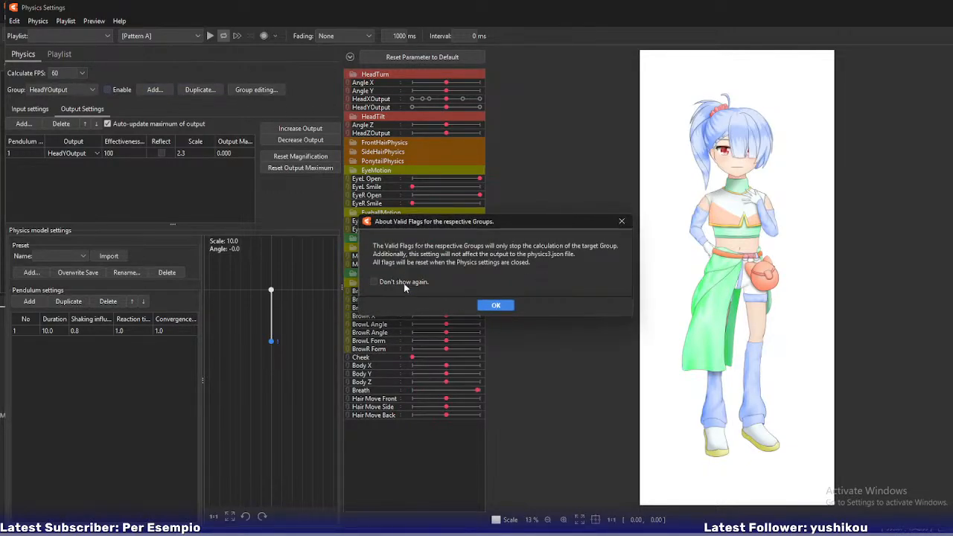
{"action": "left_click", "coordinate": [373, 281]}
{"action": "left_click", "coordinate": [495, 304]}
{"action": "scroll", "coordinate": [747, 136], "scroll_direction": "up", "scroll_amount": 4}
{"action": "left_click_drag", "start_coordinate": [711, 233], "coordinate": [473, 263]}
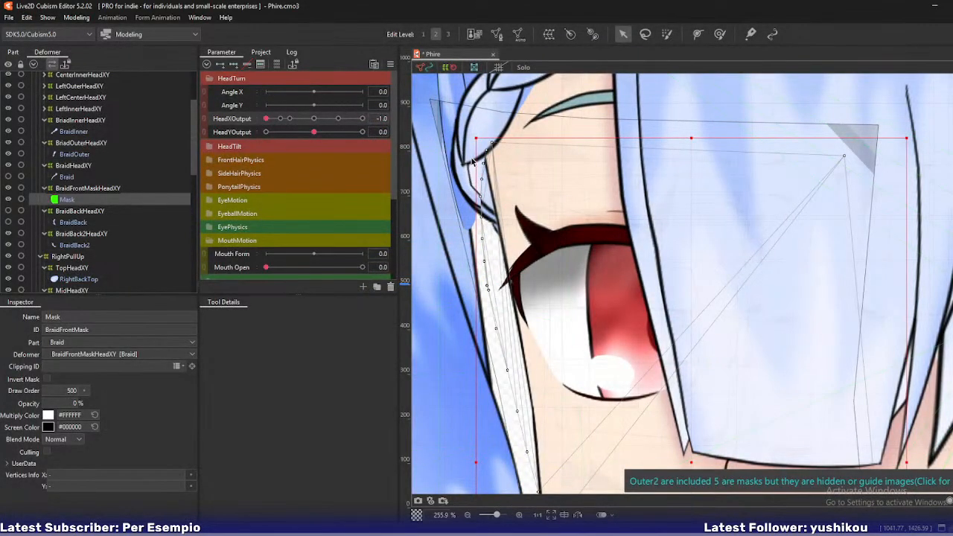
Shift the upper outer corner of the BraidFrontMaskHeadXY warp slightly inward toward the braid at HeadXOutput -1.0
{"action": "left_click", "coordinate": [70, 188]}
{"action": "scroll", "coordinate": [493, 147], "scroll_direction": "down", "scroll_amount": 2}
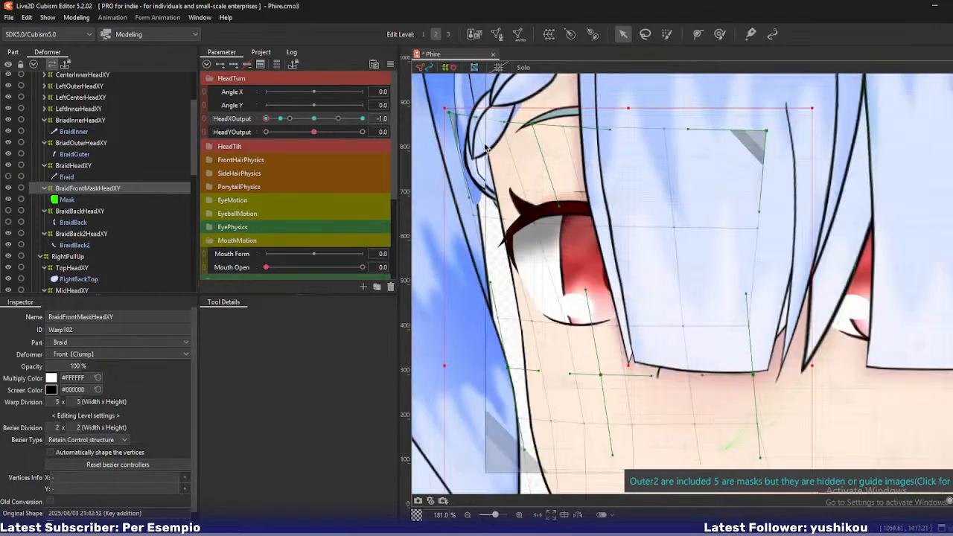
{"action": "left_click_drag", "start_coordinate": [450, 113], "coordinate": [460, 114]}
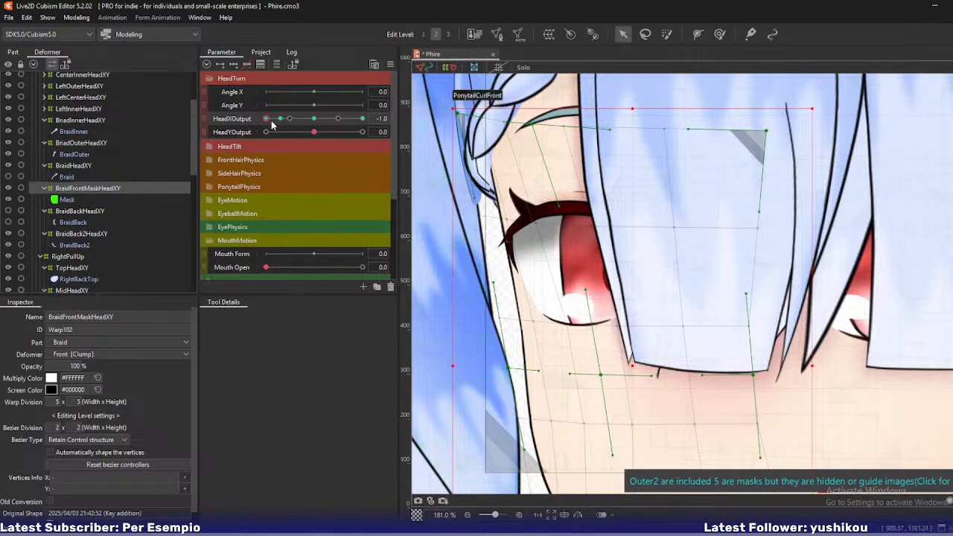
{"action": "left_click_drag", "start_coordinate": [270, 119], "coordinate": [260, 128]}
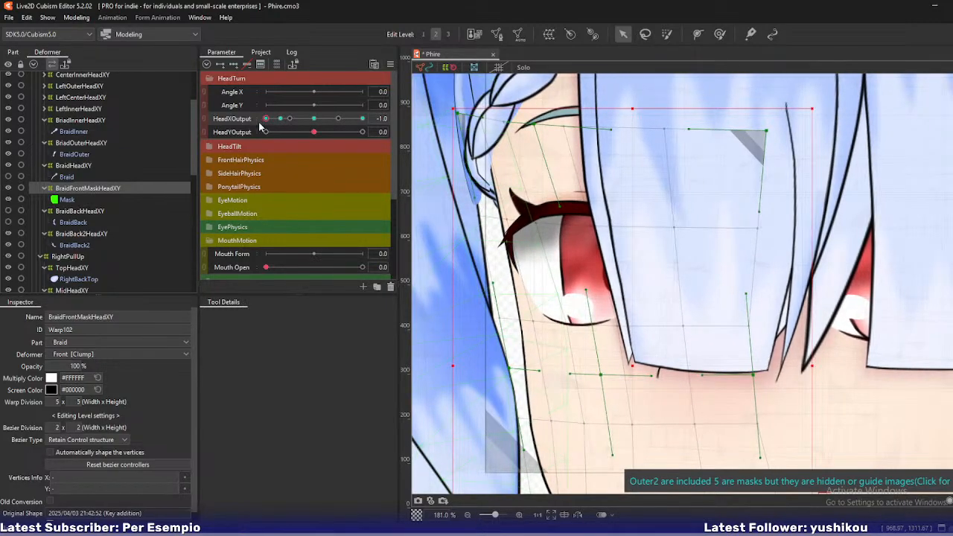
Preview the head turn in Physics Settings and nudge the BraidFrontMaskHeadXY warp's upper outer corner slightly down and outward at HeadXOutput -1.0
{"action": "left_click", "coordinate": [76, 17]}
{"action": "left_click", "coordinate": [109, 249]}
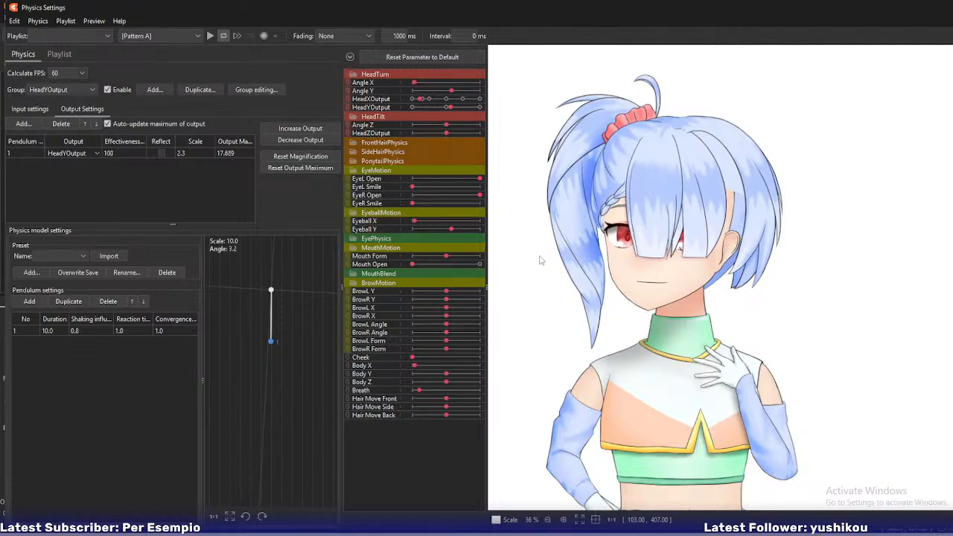
{"action": "left_click_drag", "start_coordinate": [529, 262], "coordinate": [564, 267]}
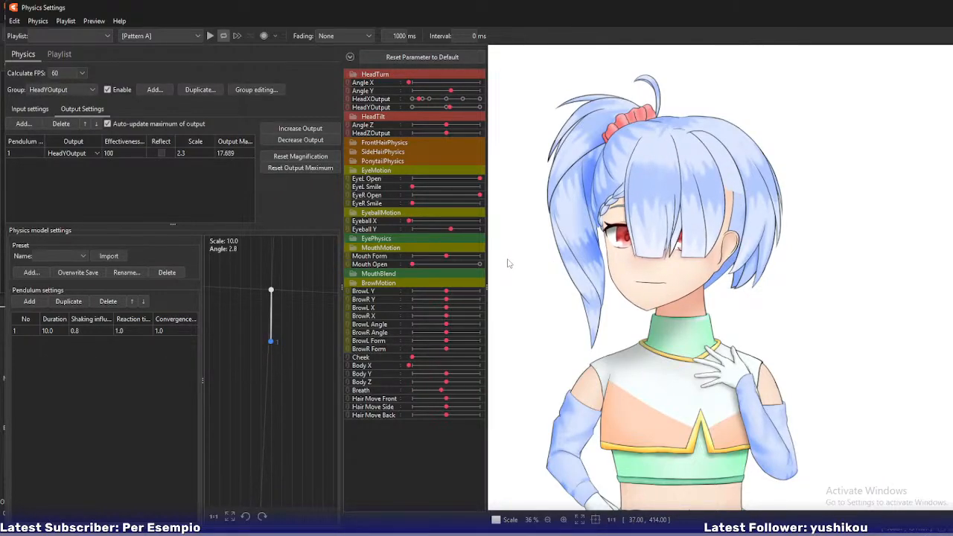
{"action": "scroll", "coordinate": [597, 223], "scroll_direction": "up", "scroll_amount": 5}
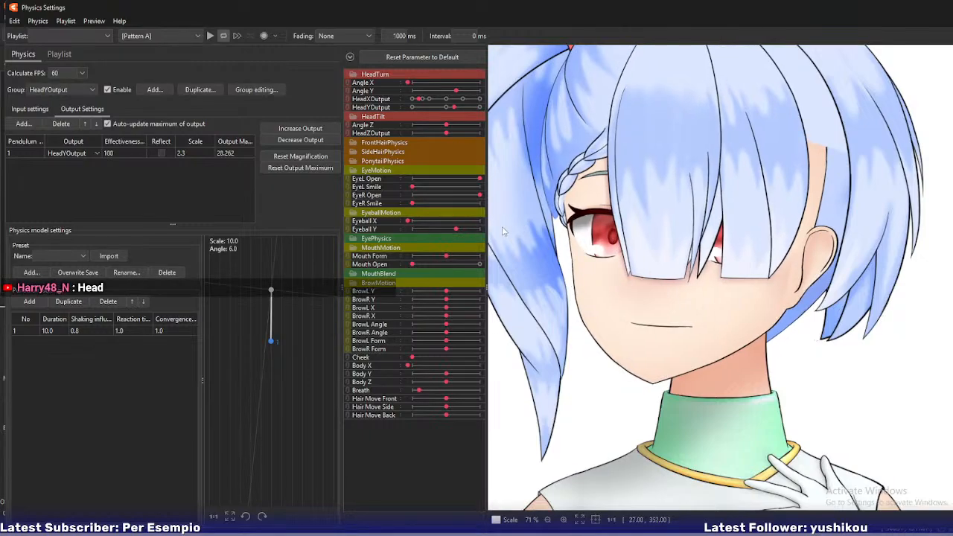
{"action": "left_click", "coordinate": [947, 8]}
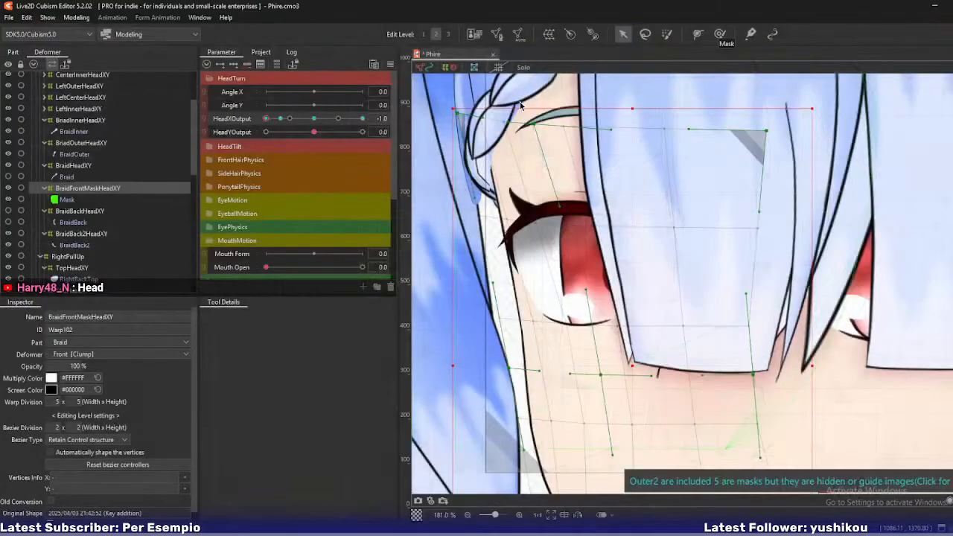
{"action": "mouse_move", "coordinate": [462, 123]}
{"action": "left_mouse_down"}
{"action": "mouse_move", "coordinate": [470, 117]}
{"action": "mouse_move", "coordinate": [461, 121]}
{"action": "left_mouse_up"}
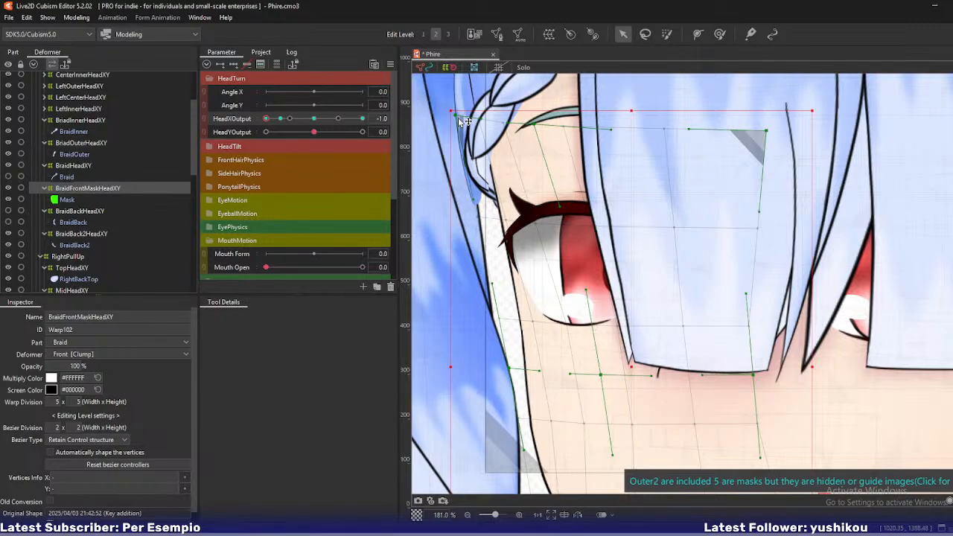
Isolate BraidOuter with its BriadOuterHeadXY warp in Solo view and switch to edit level 1
{"action": "left_click", "coordinate": [88, 156]}
{"action": "key", "text": "s"}
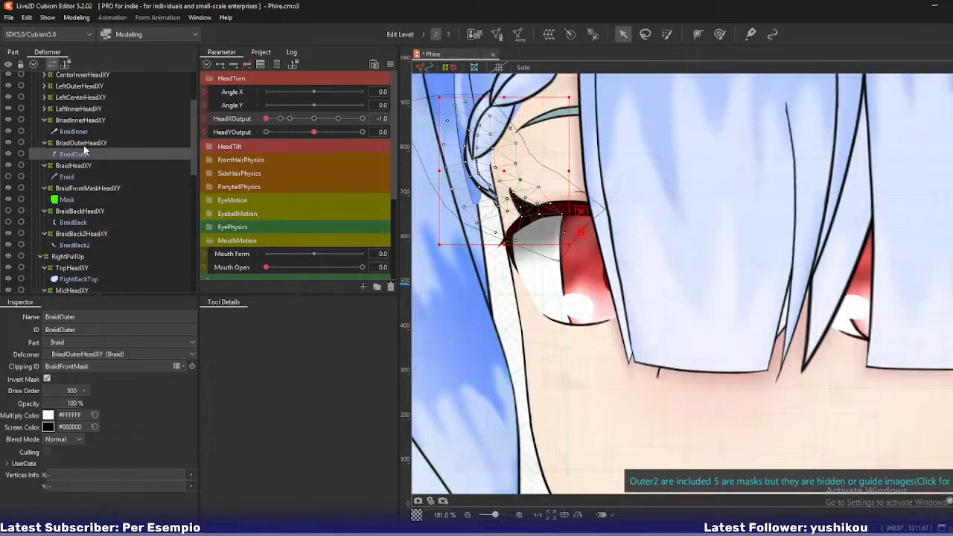
{"action": "left_click", "coordinate": [81, 142]}
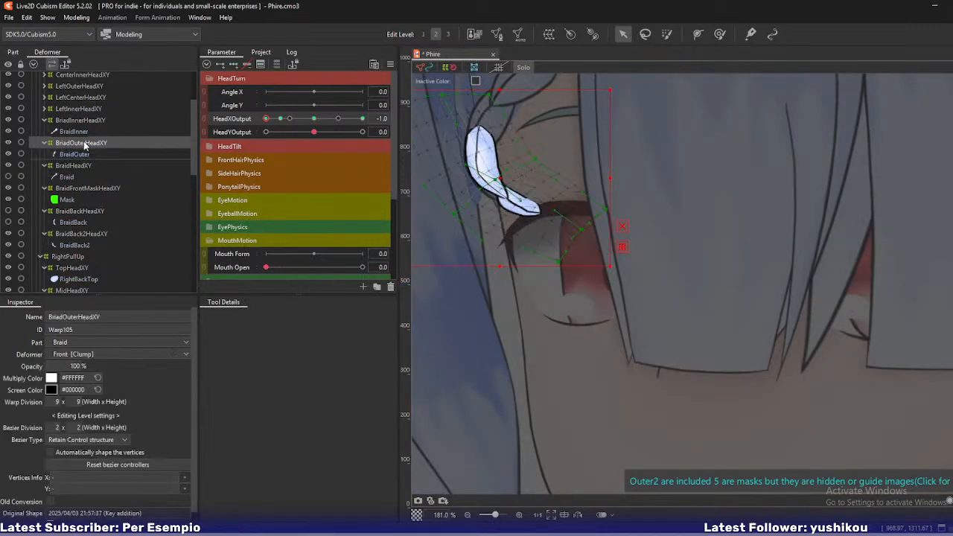
{"action": "scroll", "coordinate": [476, 130], "scroll_direction": "up", "scroll_amount": 4}
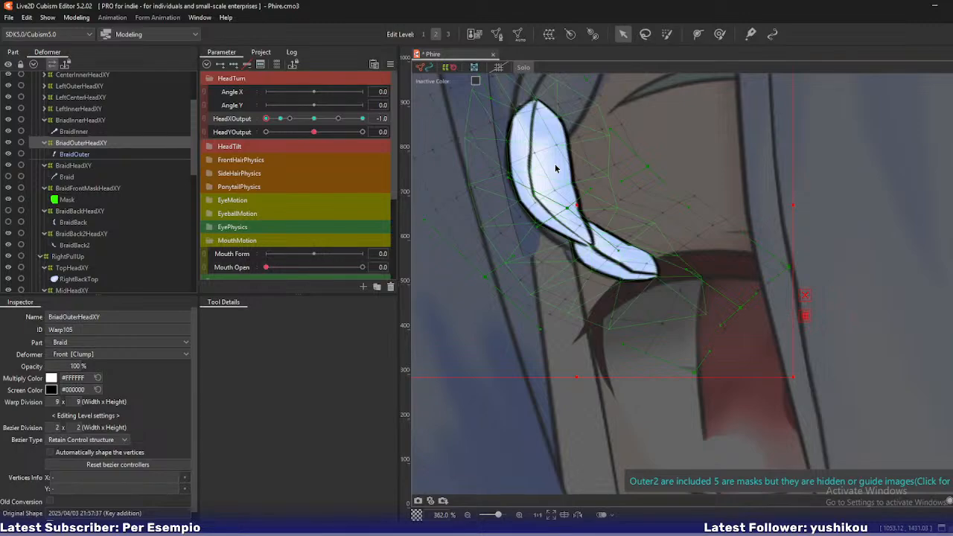
{"action": "key", "text": "1"}
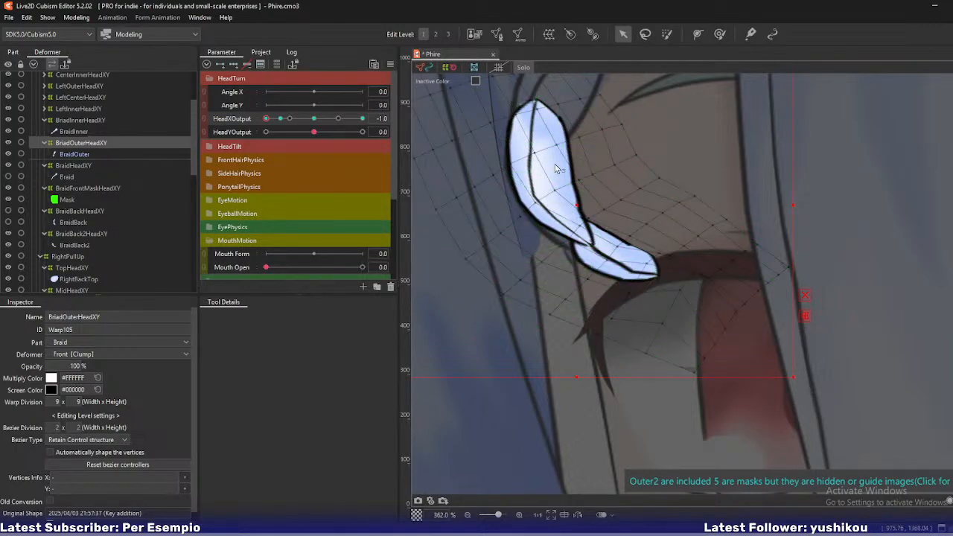
Adjust the BriadOuterHeadXY warp points along the upper braid segment's face-side edge at HeadXOutput -1.0, undoing the stray move
{"action": "left_click", "coordinate": [584, 181]}
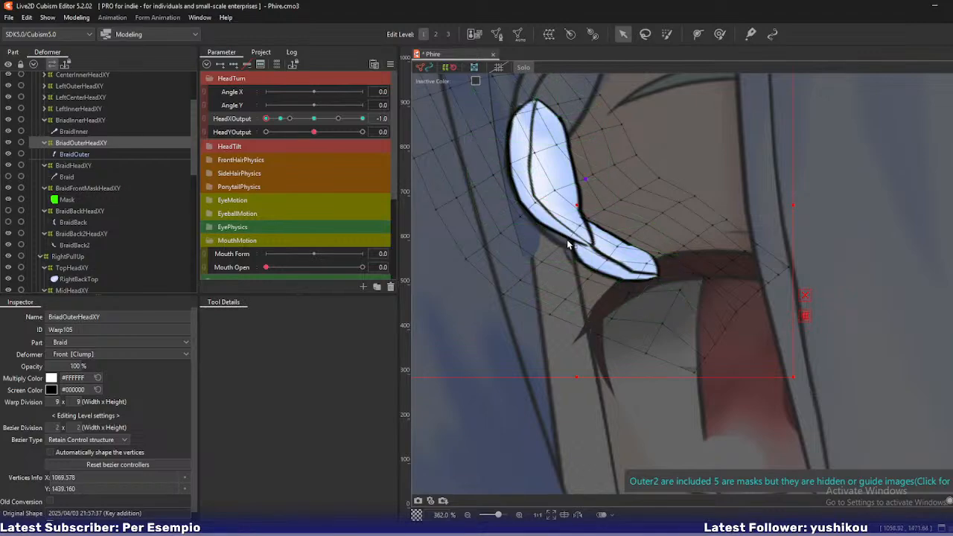
{"action": "left_click_drag", "start_coordinate": [578, 231], "coordinate": [606, 173]}
{"action": "left_click", "coordinate": [600, 175]}
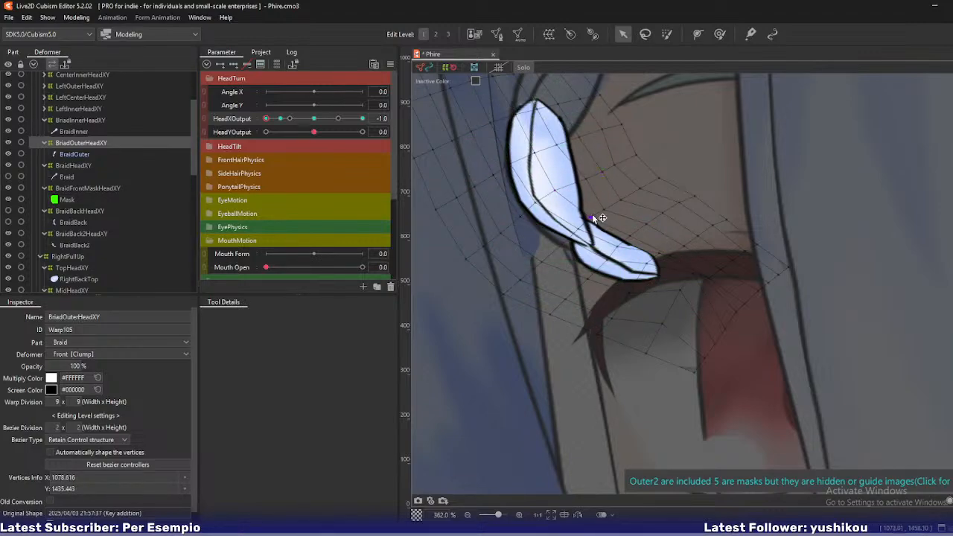
{"action": "left_click_drag", "start_coordinate": [593, 216], "coordinate": [565, 187]}
{"action": "key", "text": "ctrl+z"}
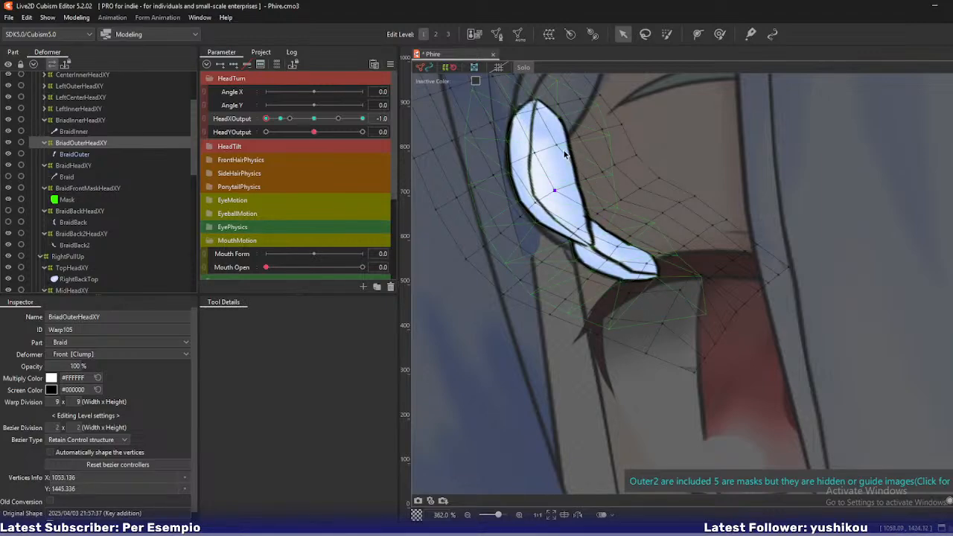
{"action": "left_click", "coordinate": [588, 180]}
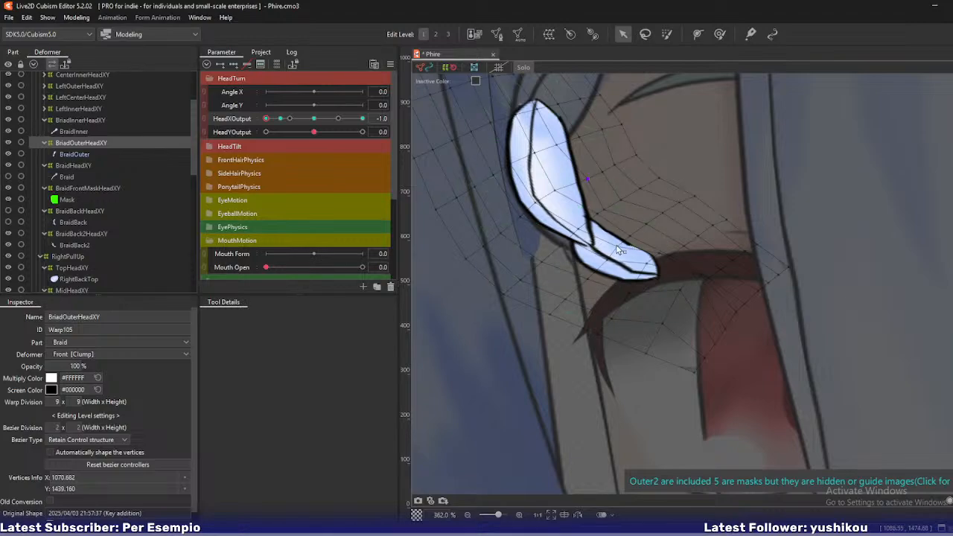
Reshape the BriadOuterHeadXY warp around the lower braid segment, pulling its tip slightly down and inward at HeadXOutput -1.0
{"action": "left_click_drag", "start_coordinate": [616, 247], "coordinate": [667, 274]}
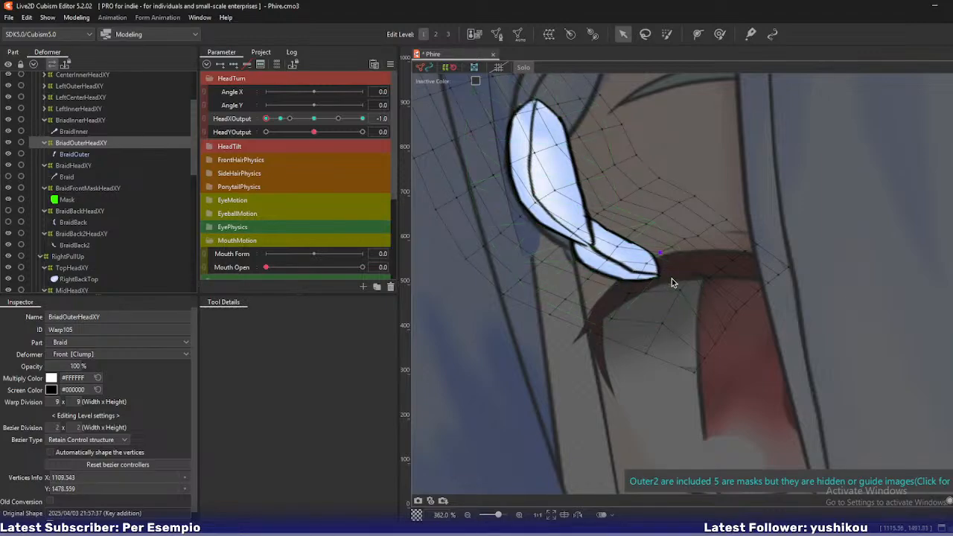
{"action": "left_click_drag", "start_coordinate": [693, 279], "coordinate": [642, 269]}
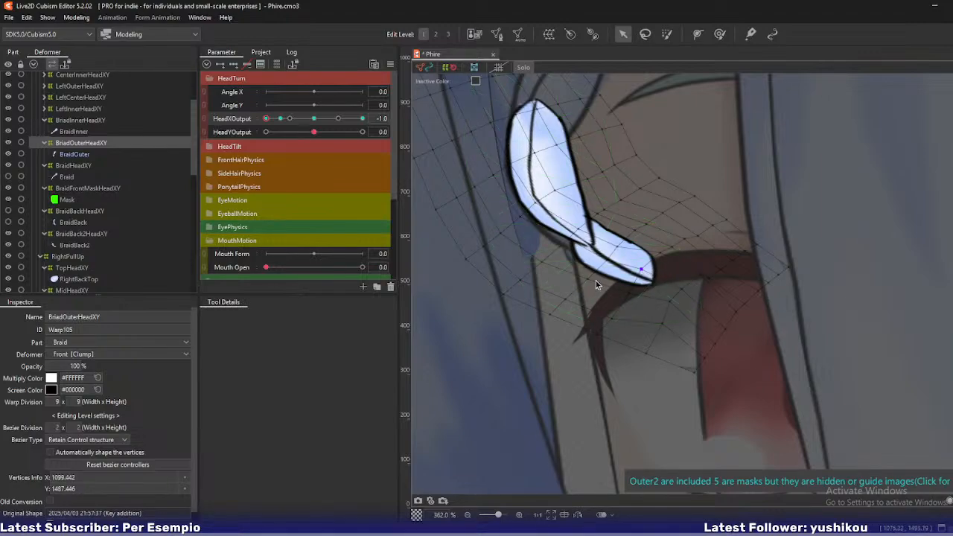
{"action": "left_click_drag", "start_coordinate": [632, 294], "coordinate": [621, 292]}
{"action": "left_click_drag", "start_coordinate": [661, 260], "coordinate": [655, 260]}
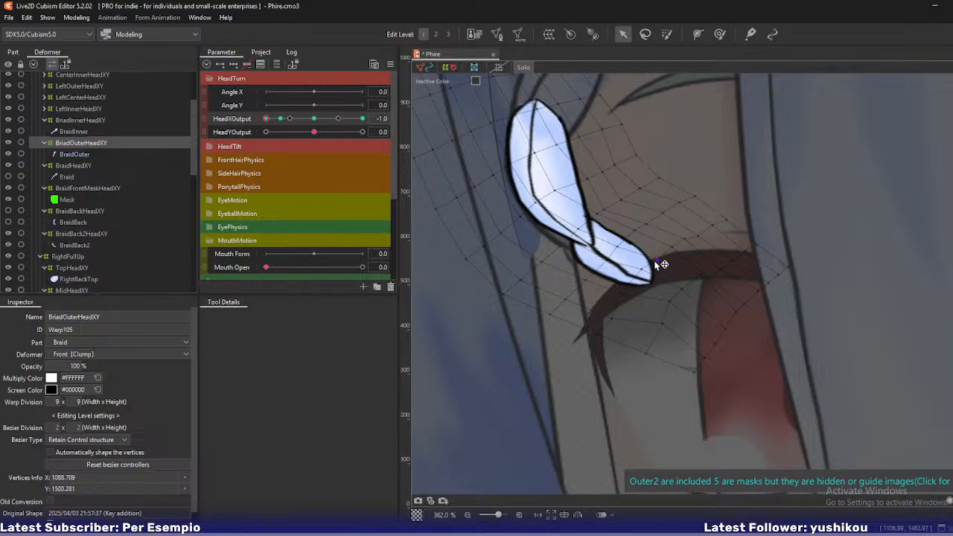
{"action": "left_click", "coordinate": [567, 242]}
{"action": "left_click_drag", "start_coordinate": [566, 244], "coordinate": [617, 247]}
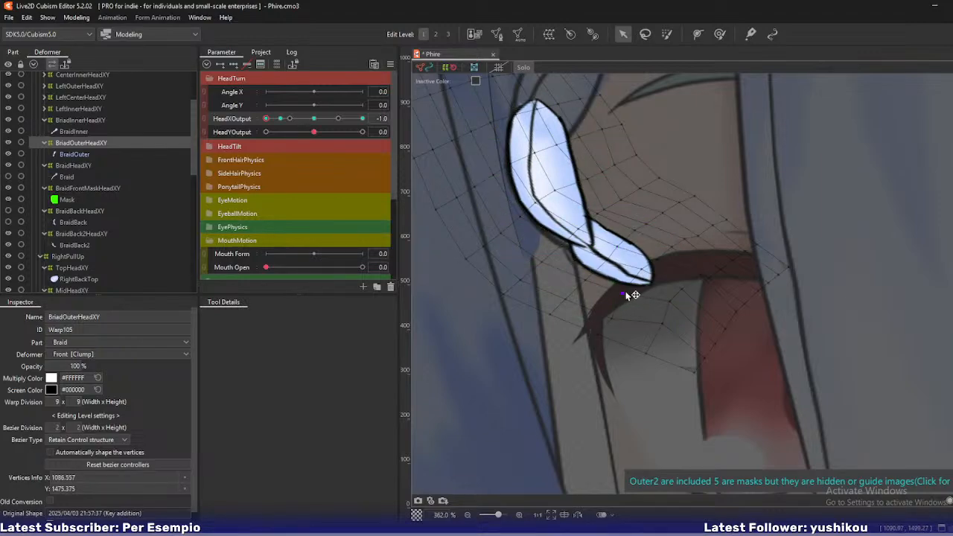
{"action": "left_click", "coordinate": [629, 285]}
Reset the pose to default and edit BraidOuter's mesh, aligning vertices with the lower segment's centre line and face-side outline
{"action": "key", "text": "ctrl+0"}
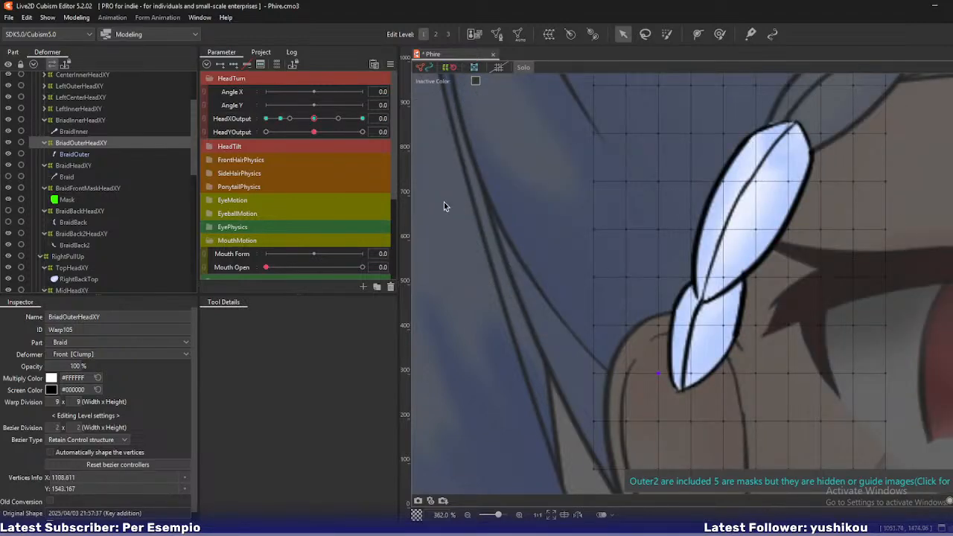
{"action": "left_click", "coordinate": [79, 154]}
{"action": "key", "text": "ctrl+e"}
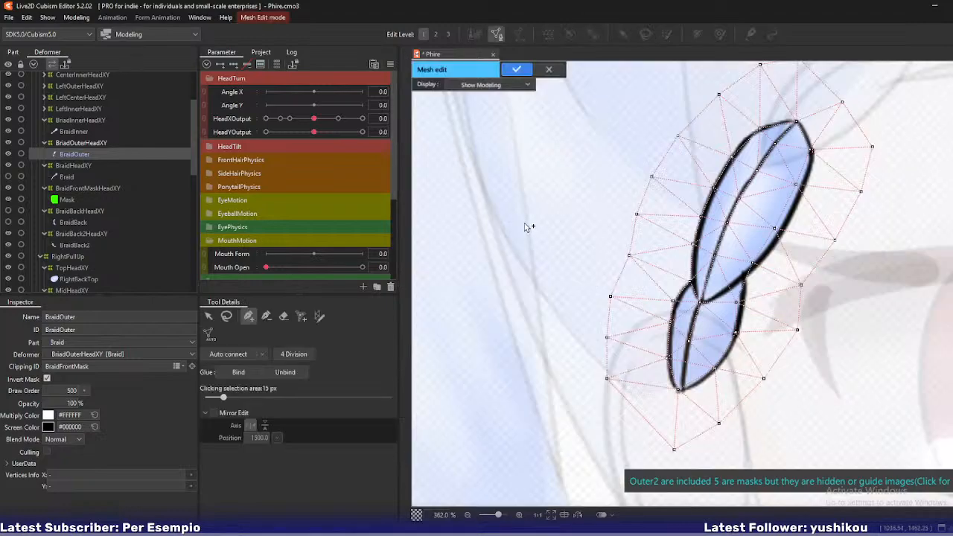
{"action": "left_click_drag", "start_coordinate": [480, 189], "coordinate": [452, 147]}
{"action": "left_click_drag", "start_coordinate": [543, 200], "coordinate": [461, 186]}
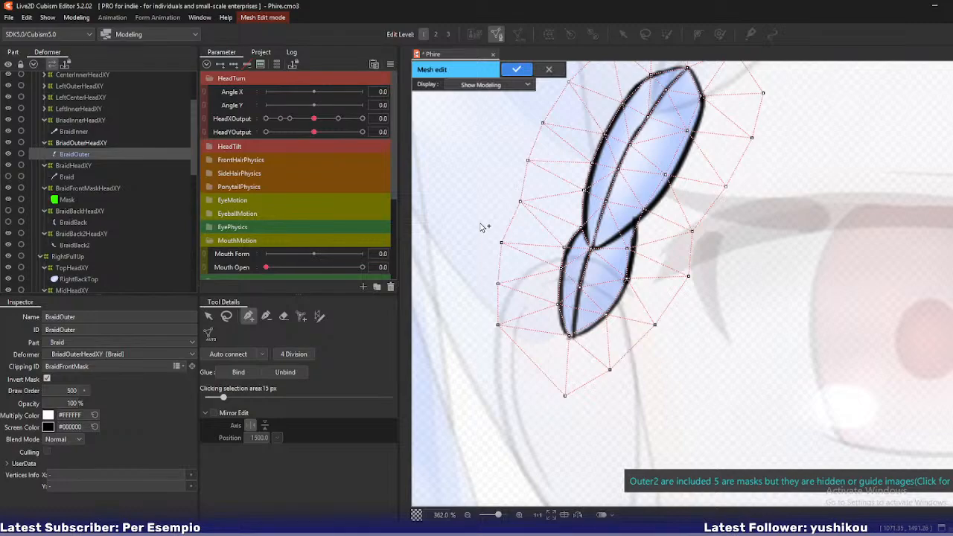
{"action": "left_click", "coordinate": [585, 270]}
{"action": "left_click", "coordinate": [578, 309]}
{"action": "left_click", "coordinate": [570, 335]}
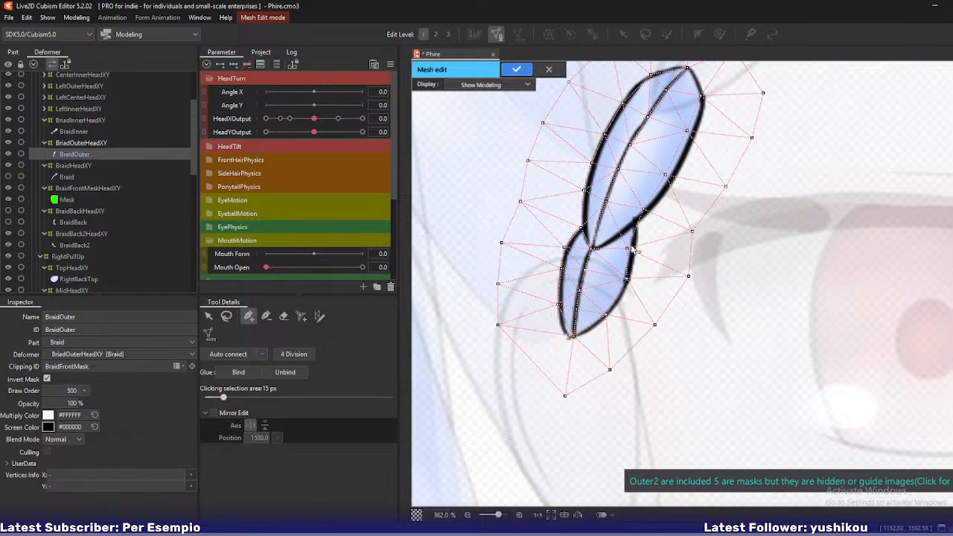
{"action": "left_click_drag", "start_coordinate": [628, 248], "coordinate": [636, 226]}
{"action": "left_click", "coordinate": [635, 258]}
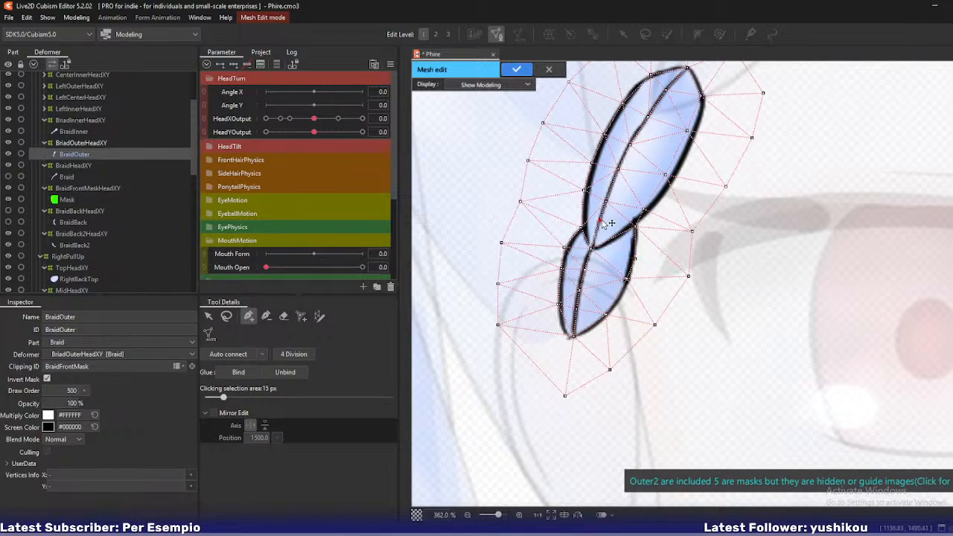
Reposition and add BraidOuter mesh vertices along the upper segment's centre line and face-side outline, and apply the mesh edit
{"action": "left_click", "coordinate": [598, 222]}
{"action": "left_click", "coordinate": [606, 198]}
{"action": "left_click_drag", "start_coordinate": [618, 171], "coordinate": [614, 180]}
{"action": "left_click_drag", "start_coordinate": [643, 209], "coordinate": [654, 209]}
{"action": "left_click_drag", "start_coordinate": [665, 174], "coordinate": [665, 192]}
{"action": "left_click", "coordinate": [681, 166]}
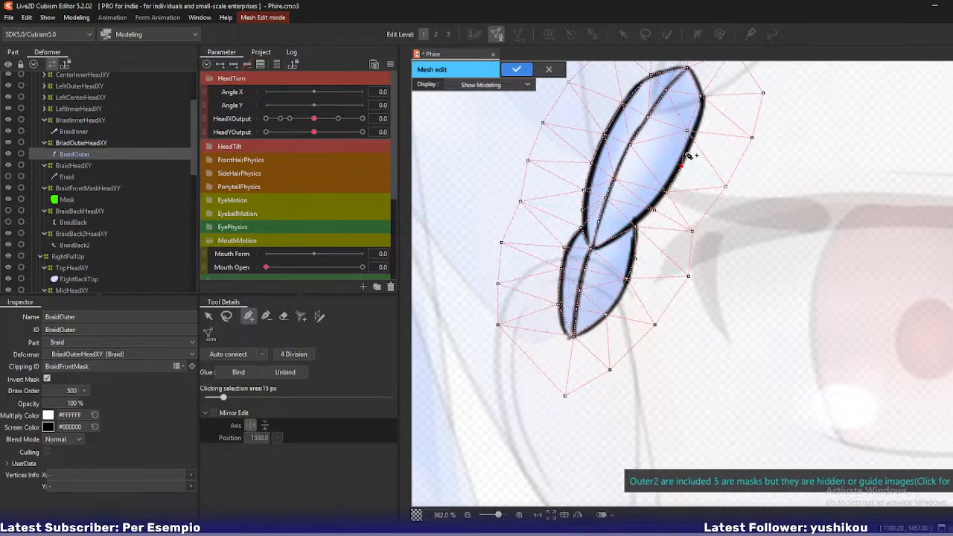
{"action": "left_click_drag", "start_coordinate": [687, 131], "coordinate": [701, 117]}
{"action": "left_click", "coordinate": [696, 119]}
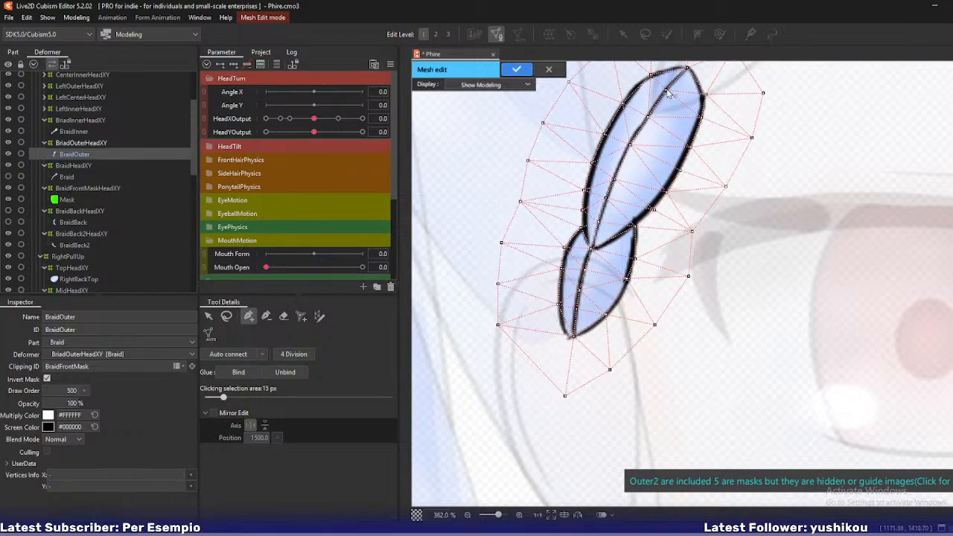
{"action": "left_click_drag", "start_coordinate": [665, 91], "coordinate": [632, 141]}
{"action": "left_click_drag", "start_coordinate": [614, 179], "coordinate": [629, 143]}
{"action": "key", "text": "Return"}
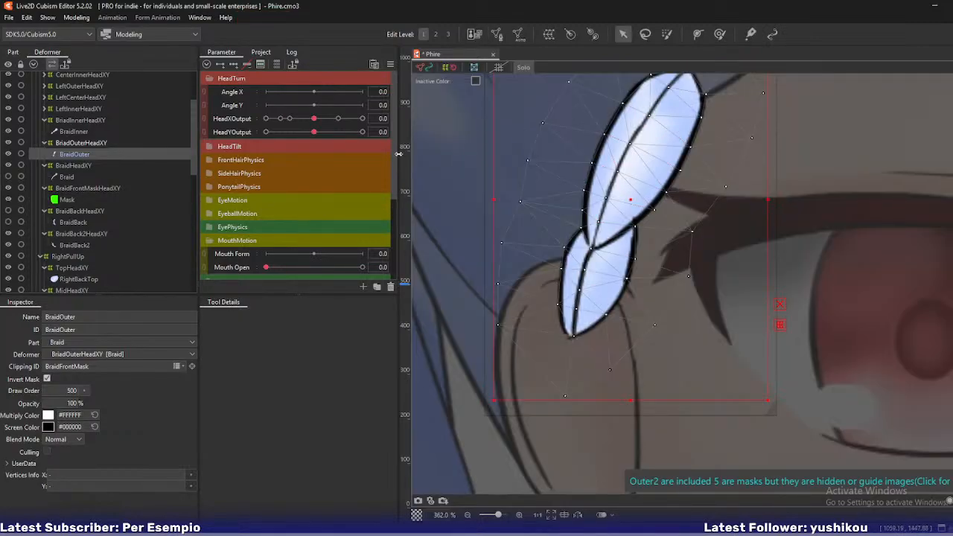
Pull the BriadOuterHeadXY warp's face side inward at HeadXOutput -1.0 using edit level 2, and refine individual points at level 1
{"action": "left_click_drag", "start_coordinate": [313, 118], "coordinate": [264, 123]}
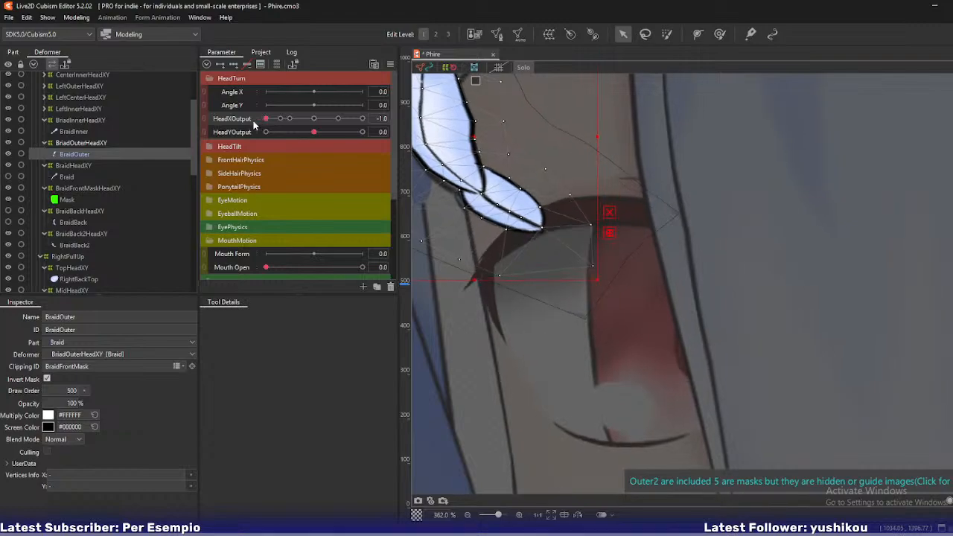
{"action": "left_click_drag", "start_coordinate": [467, 209], "coordinate": [513, 222]}
{"action": "left_click", "coordinate": [82, 143]}
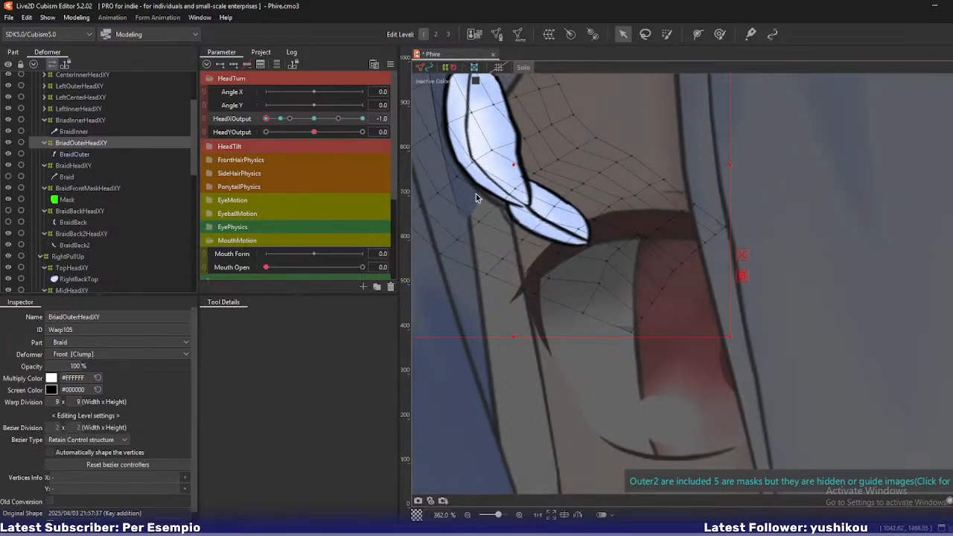
{"action": "left_click_drag", "start_coordinate": [473, 195], "coordinate": [500, 213]}
{"action": "key", "text": "2"}
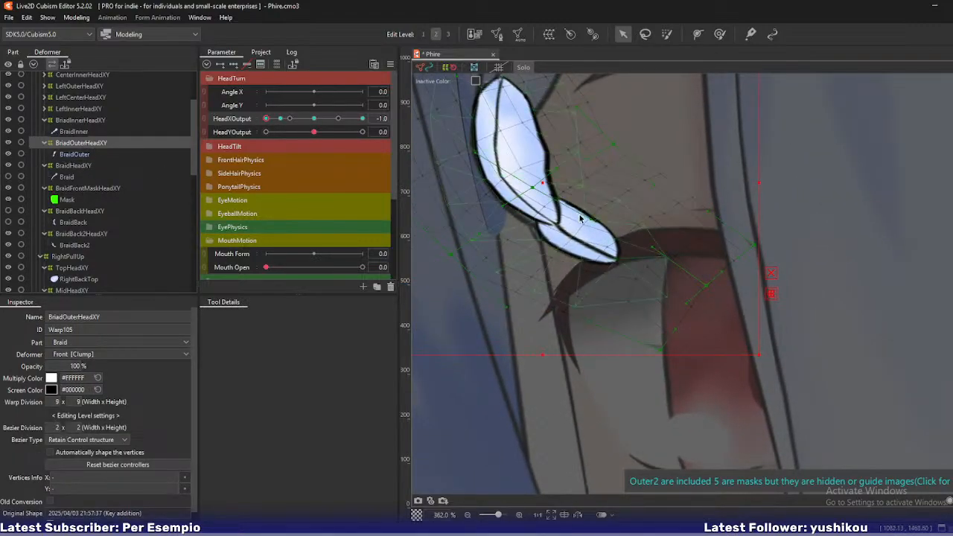
{"action": "left_click_drag", "start_coordinate": [596, 226], "coordinate": [575, 266]}
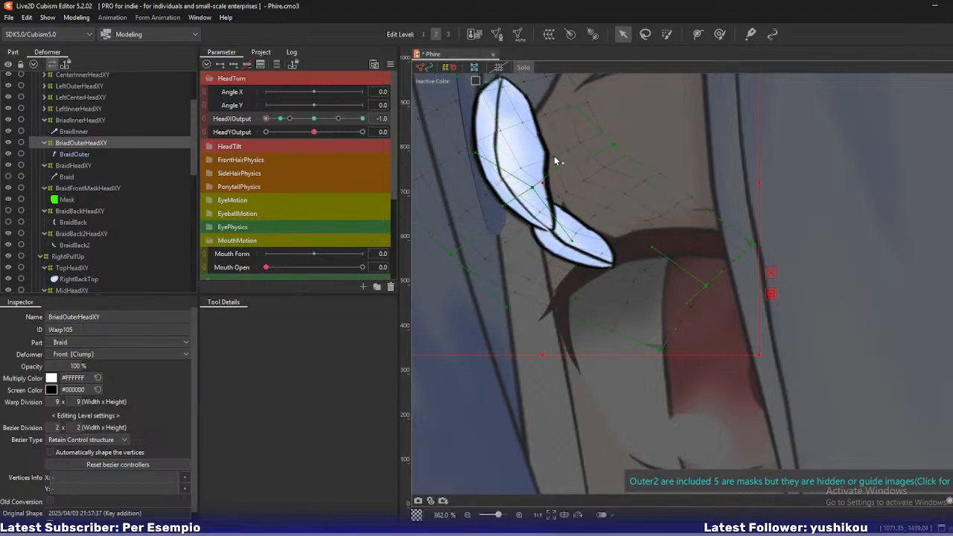
{"action": "left_click_drag", "start_coordinate": [553, 155], "coordinate": [532, 169]}
{"action": "key", "text": "1"}
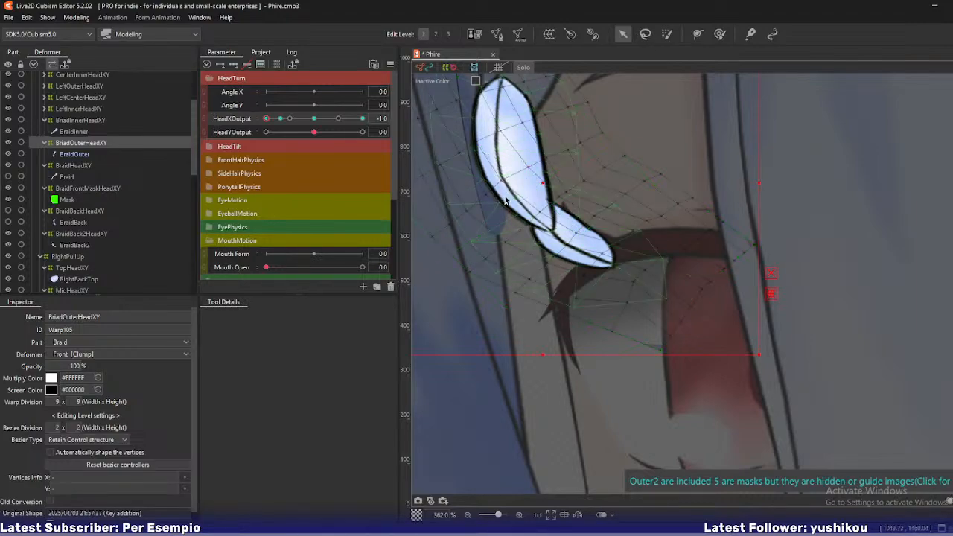
{"action": "left_click", "coordinate": [560, 196]}
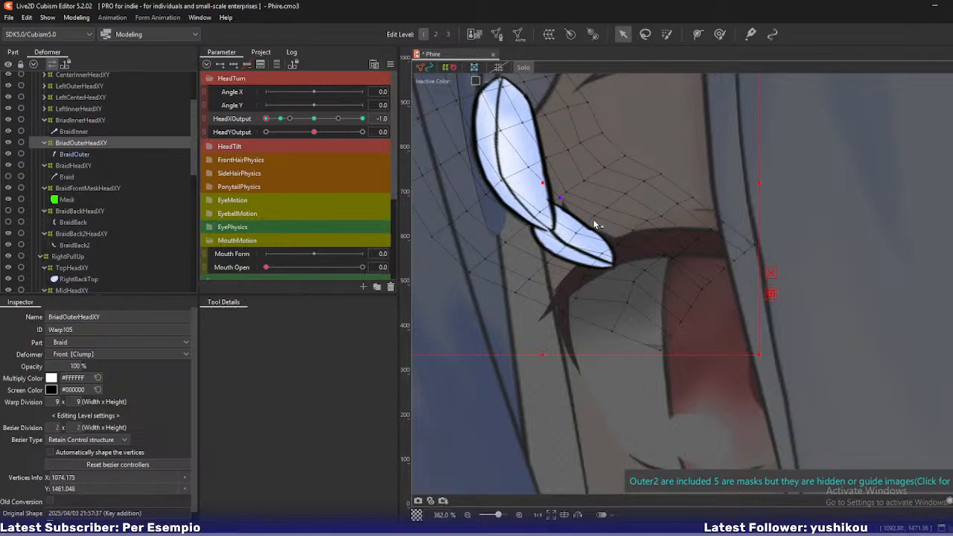
{"action": "left_click", "coordinate": [580, 231]}
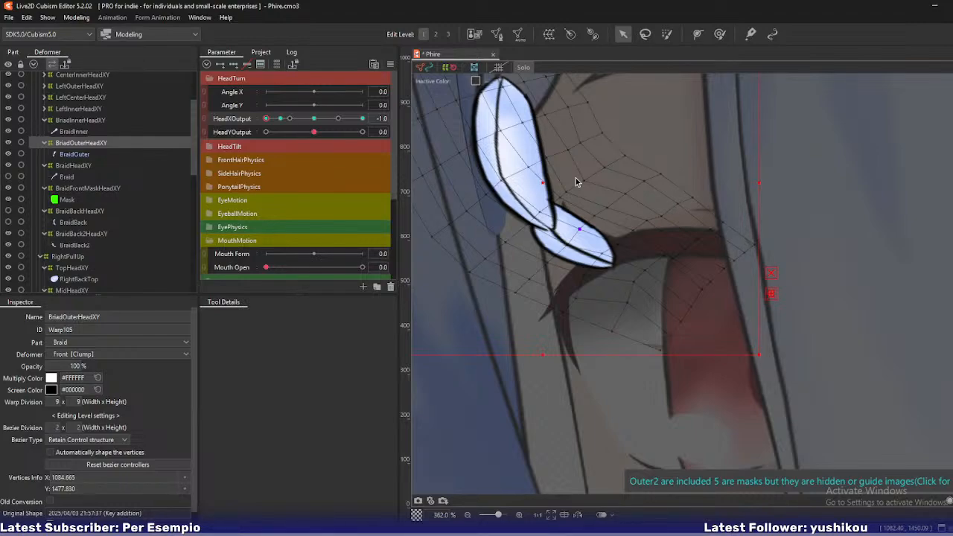
Reset the pose, leave Solo view and duplicate BraidOuter together with its BriadOuterHeadXY warp
{"action": "key", "text": "ctrl+0"}
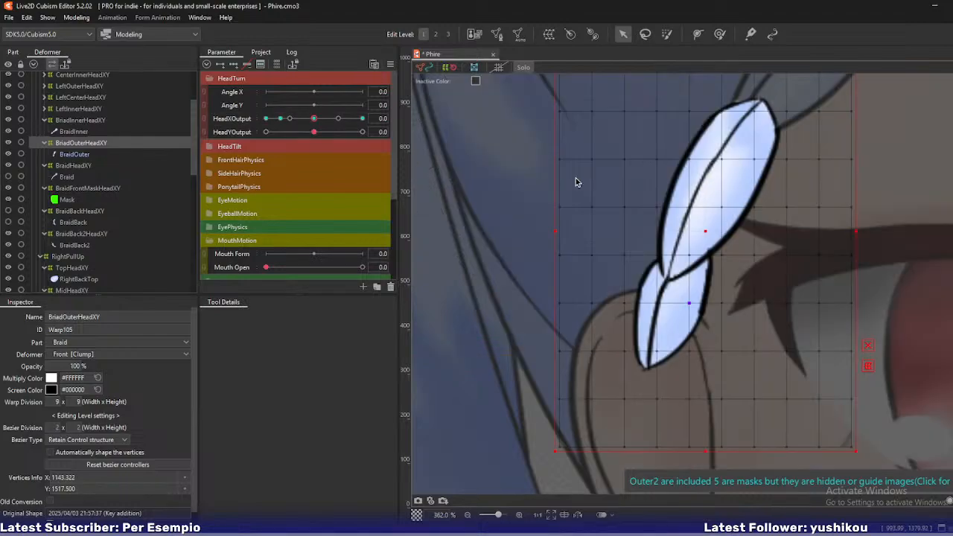
{"action": "key", "text": "shift+s"}
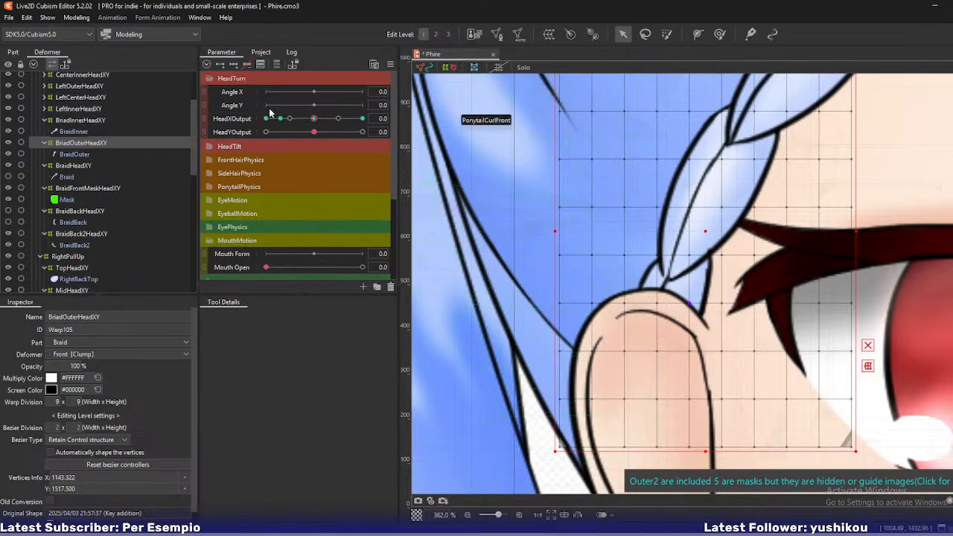
{"action": "left_click", "coordinate": [74, 154], "text": "ctrl"}
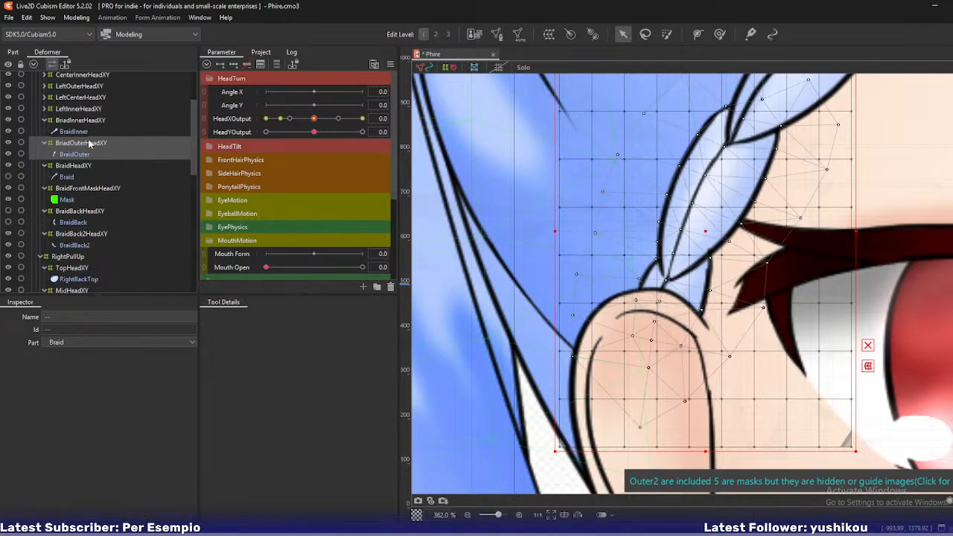
{"action": "key", "text": "ctrl+v"}
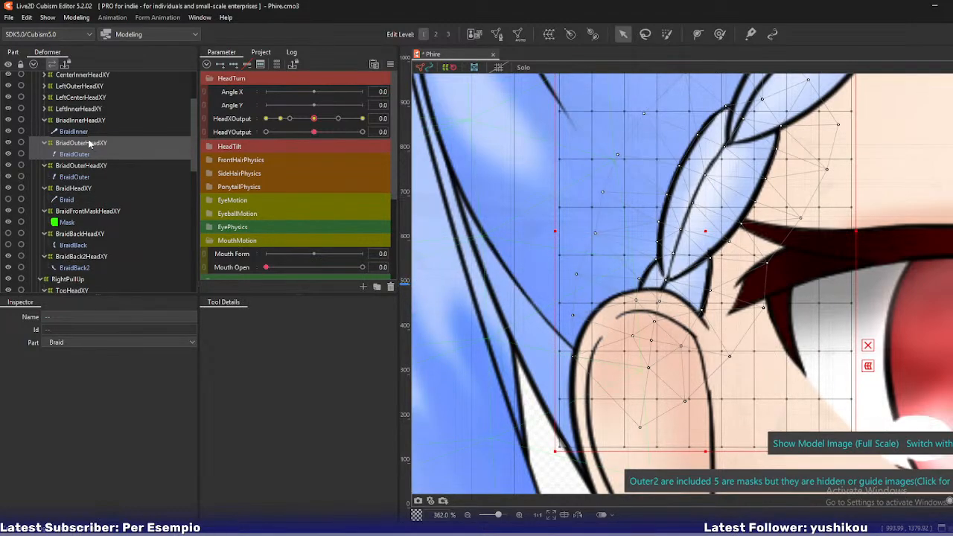
Check the duplicated deformer and art mesh in the hierarchy, and hide BraidHeadXY and BraidBack2HeadXY with BraidBack2
{"action": "left_click", "coordinate": [90, 166]}
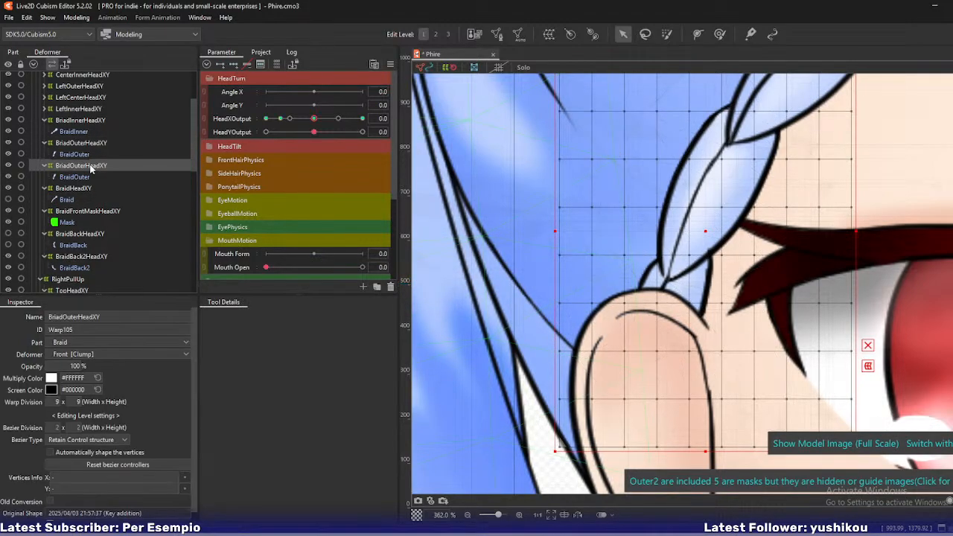
{"action": "left_click", "coordinate": [86, 177]}
{"action": "left_click", "coordinate": [87, 167]}
{"action": "left_click", "coordinate": [93, 145]}
{"action": "left_click", "coordinate": [94, 166]}
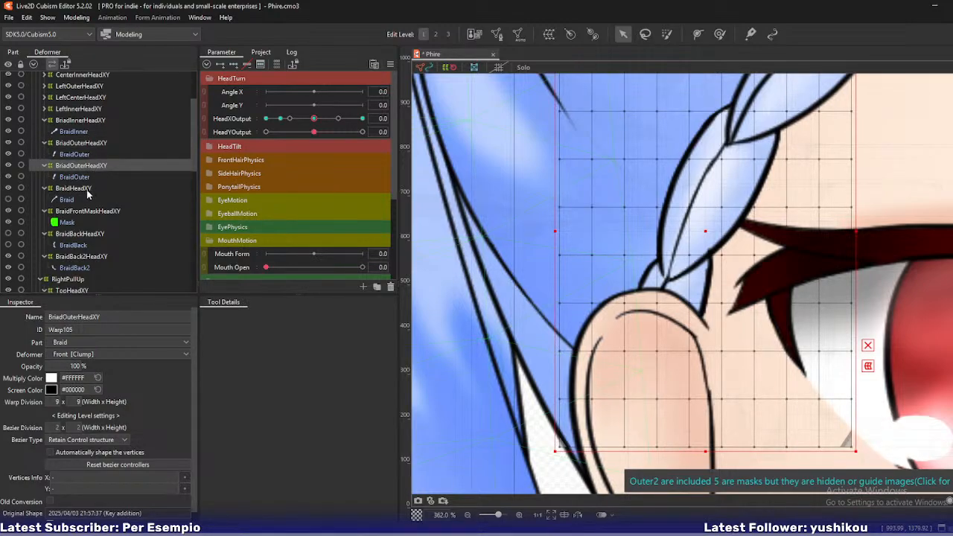
{"action": "left_click", "coordinate": [78, 188]}
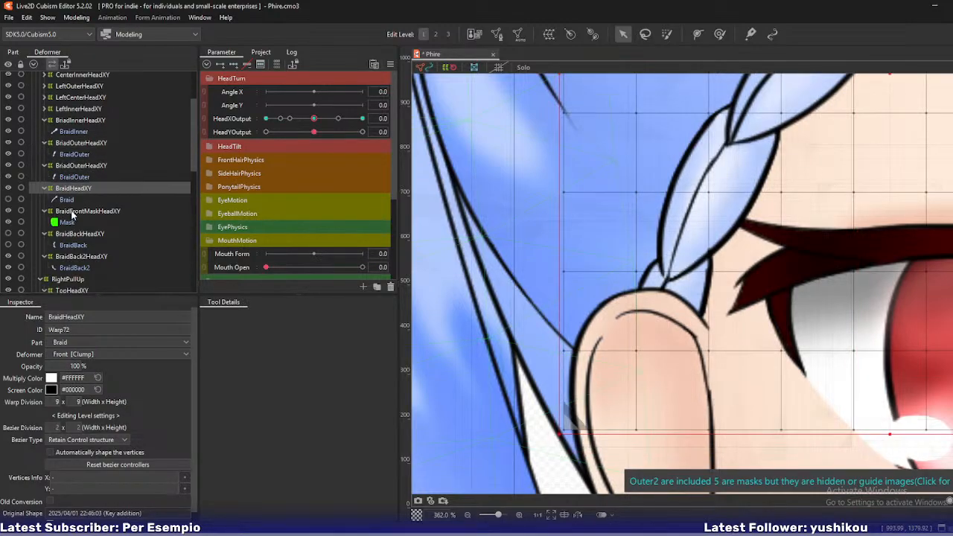
{"action": "left_click", "coordinate": [9, 190]}
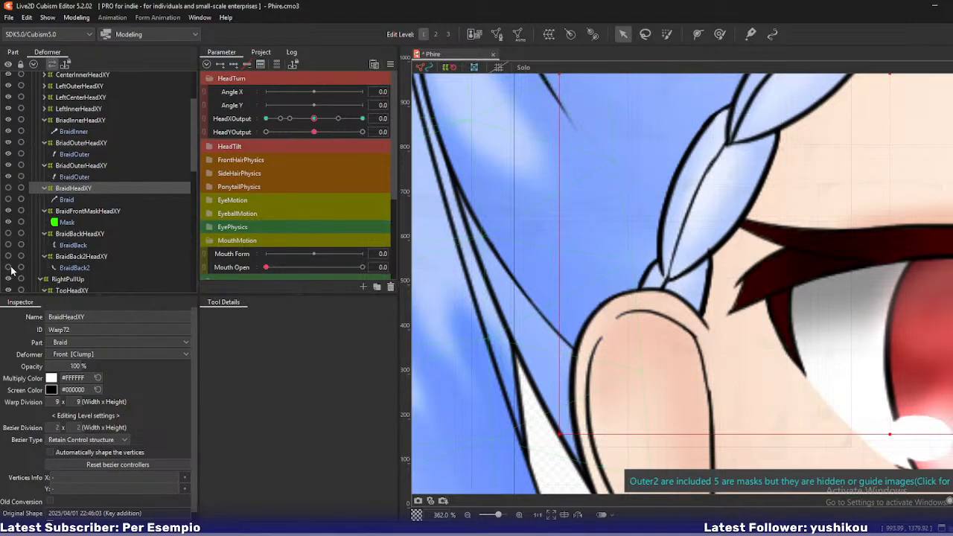
{"action": "scroll", "coordinate": [600, 228], "scroll_direction": "down", "scroll_amount": 5}
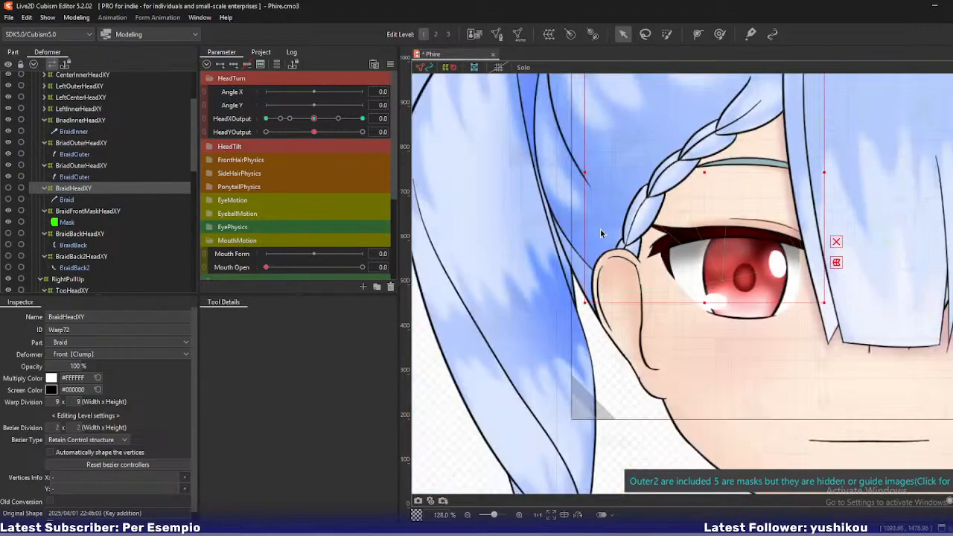
Rename the duplicated BriadOuterHeadXY warp to BriadOuterBackHeadXY
{"action": "left_click", "coordinate": [75, 178]}
{"action": "left_click", "coordinate": [78, 166]}
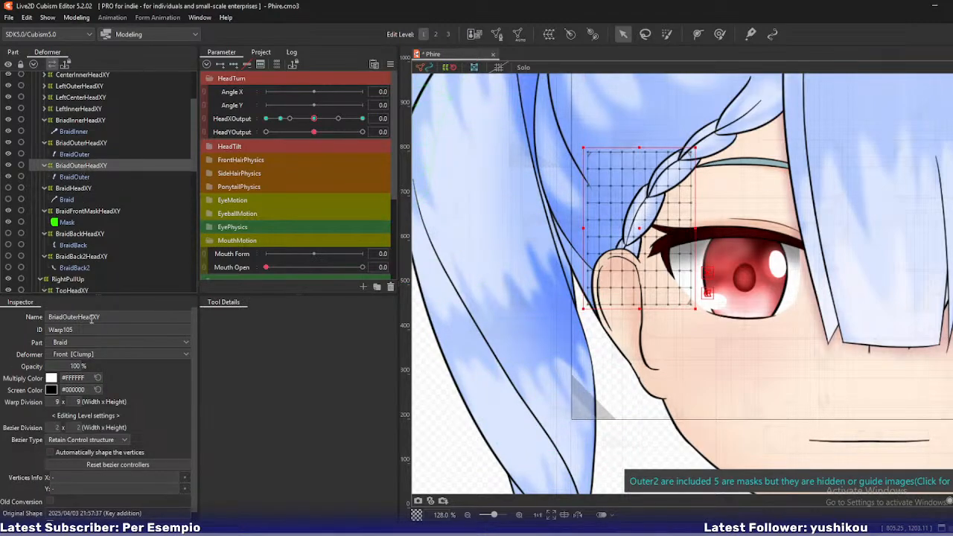
{"action": "double_click", "coordinate": [78, 316]}
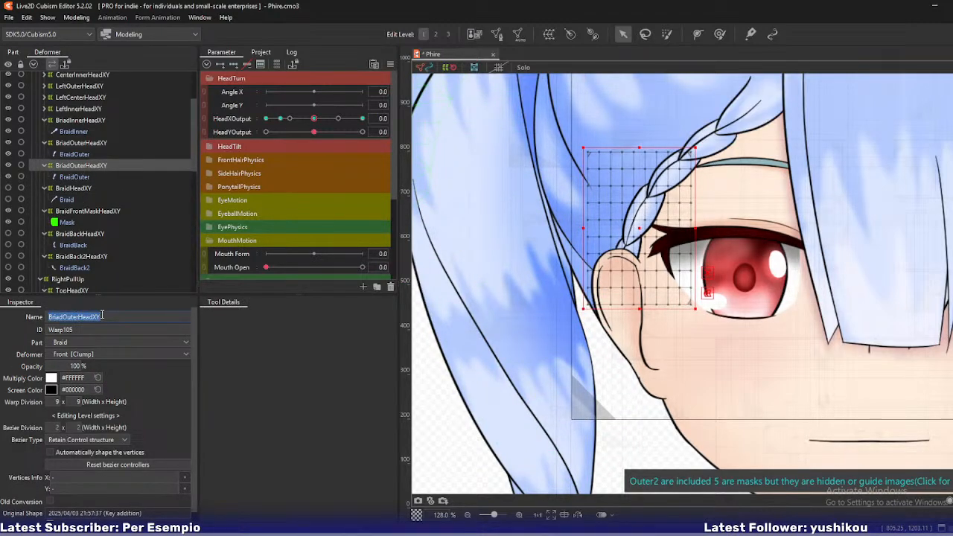
{"action": "left_click", "coordinate": [102, 316]}
{"action": "type", "text": "Back"}
{"action": "key", "text": "Return"}
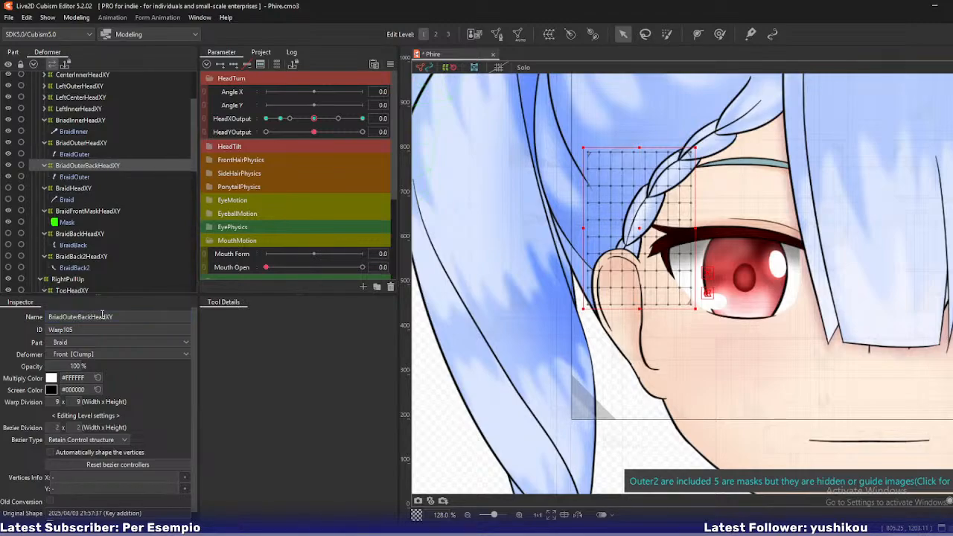
Copy BraidBack2's clipping IDs, HeadShape and HeadColour, to the BraidOuter mesh under BriadOuterBackHeadXY, and check the original BraidOuter's clipping
{"action": "left_click", "coordinate": [77, 177]}
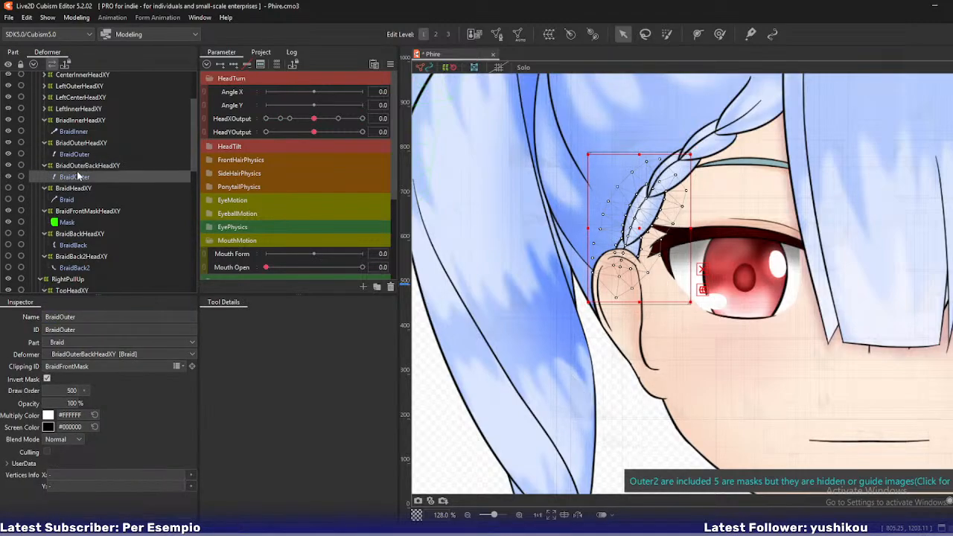
{"action": "left_click", "coordinate": [83, 270]}
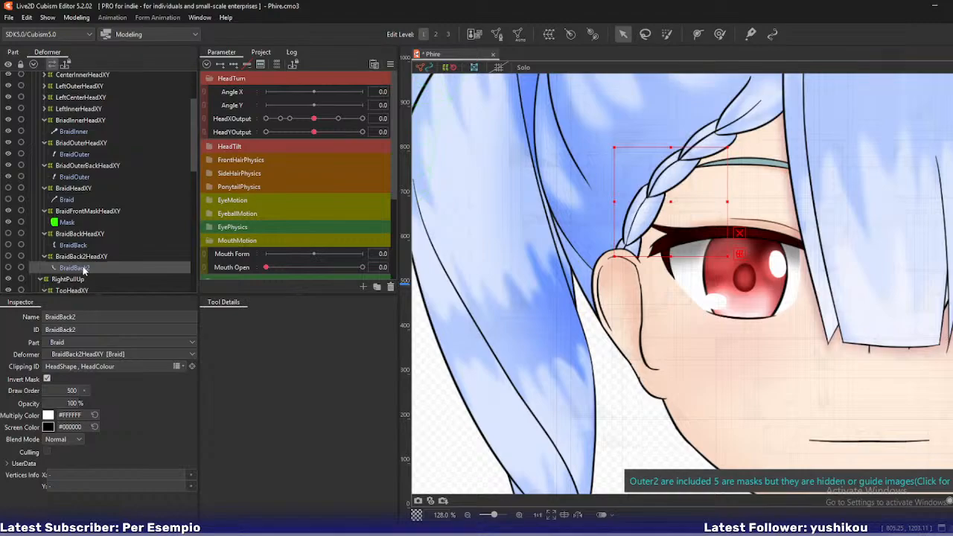
{"action": "left_click", "coordinate": [120, 366]}
{"action": "key", "text": "ctrl+c"}
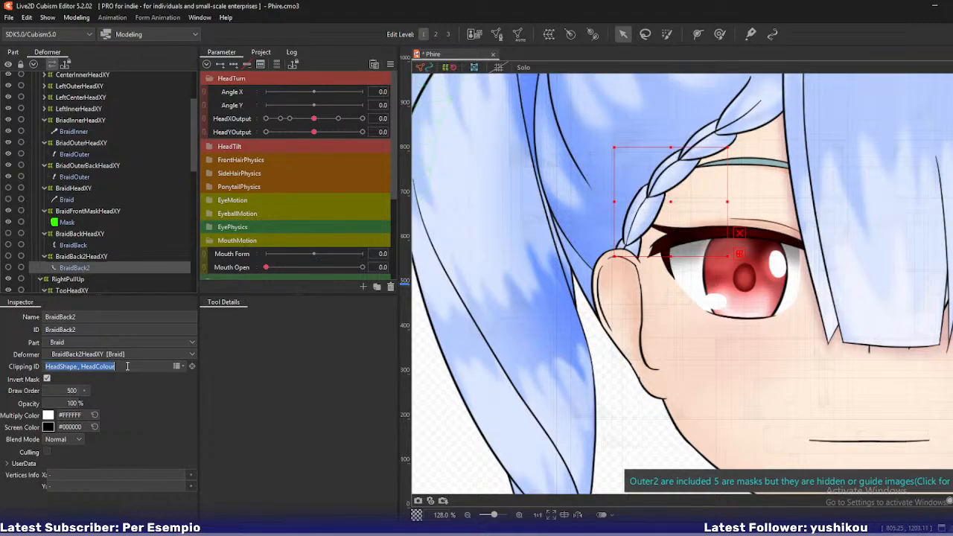
{"action": "left_click", "coordinate": [75, 178]}
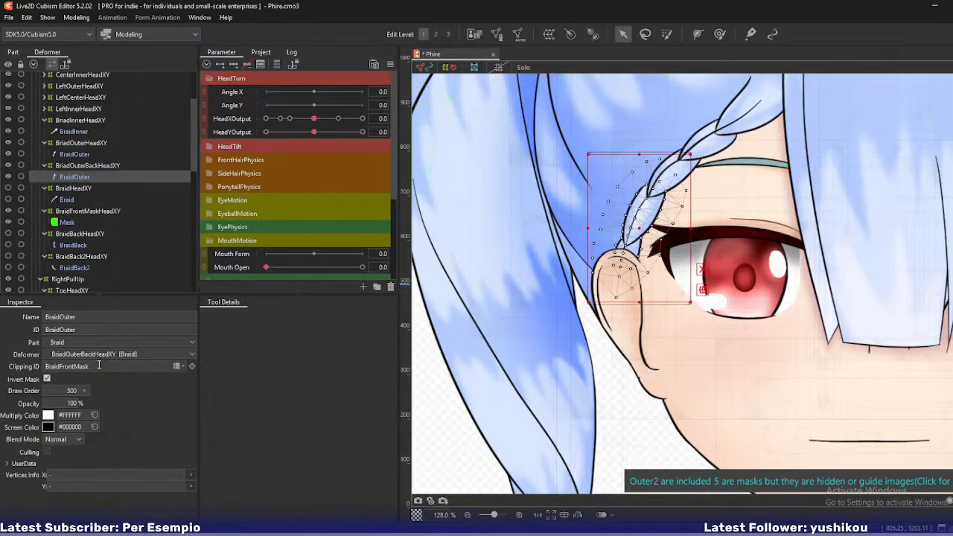
{"action": "left_click", "coordinate": [99, 366]}
{"action": "key", "text": "ctrl+v"}
{"action": "left_click", "coordinate": [73, 155]}
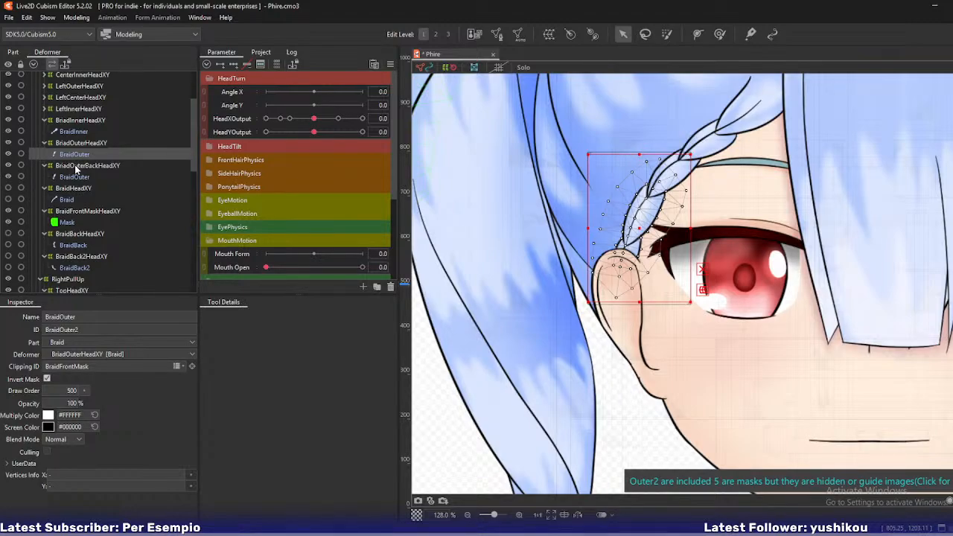
Check the braid at HeadXOutput -1.0, set the parameter to -0.7, and set the Mask mesh's opacity to 74%
{"action": "left_click", "coordinate": [74, 165]}
{"action": "left_click_drag", "start_coordinate": [313, 119], "coordinate": [265, 126]}
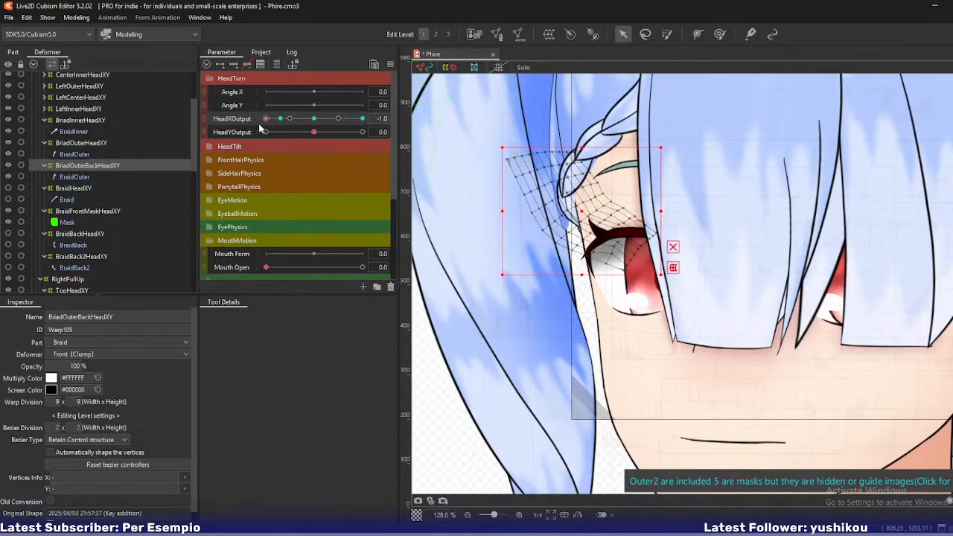
{"action": "left_click", "coordinate": [88, 211]}
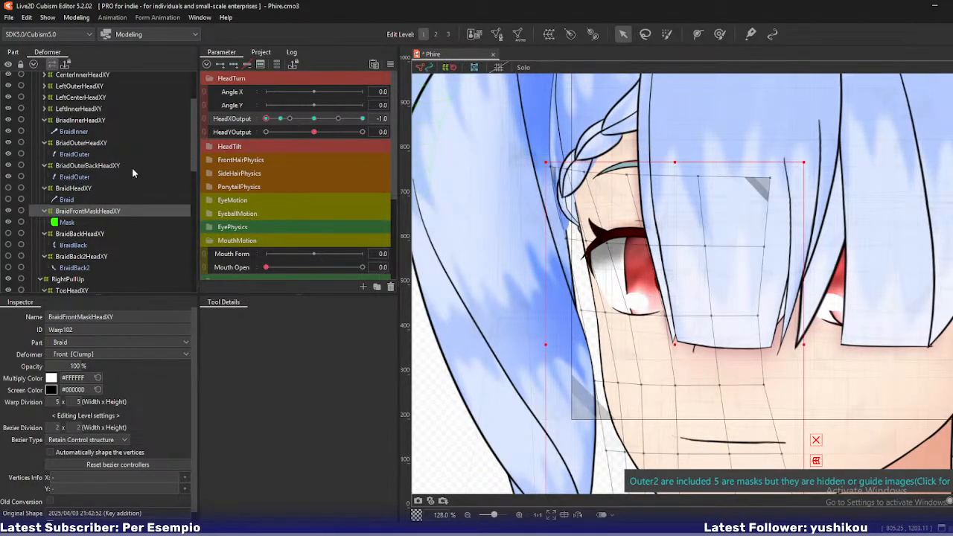
{"action": "left_click", "coordinate": [274, 120]}
{"action": "left_click_drag", "start_coordinate": [274, 124], "coordinate": [281, 124]}
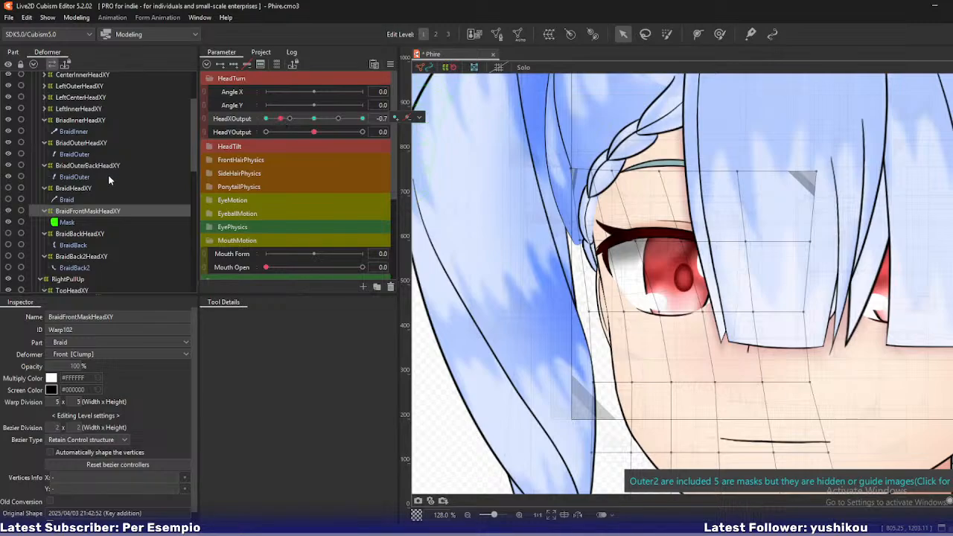
{"action": "left_click", "coordinate": [65, 222]}
{"action": "left_click_drag", "start_coordinate": [70, 399], "coordinate": [97, 399]}
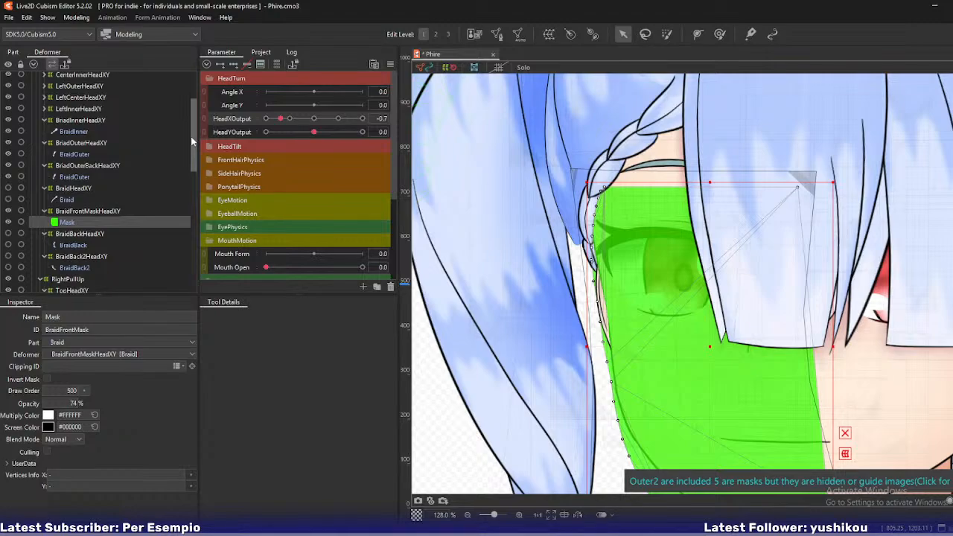
At HeadXOutput -0.7, pull BraidFrontMaskHeadXY's upper outer corner outward and down and its upper middle point inward, using edit level 2
{"action": "left_click", "coordinate": [64, 211]}
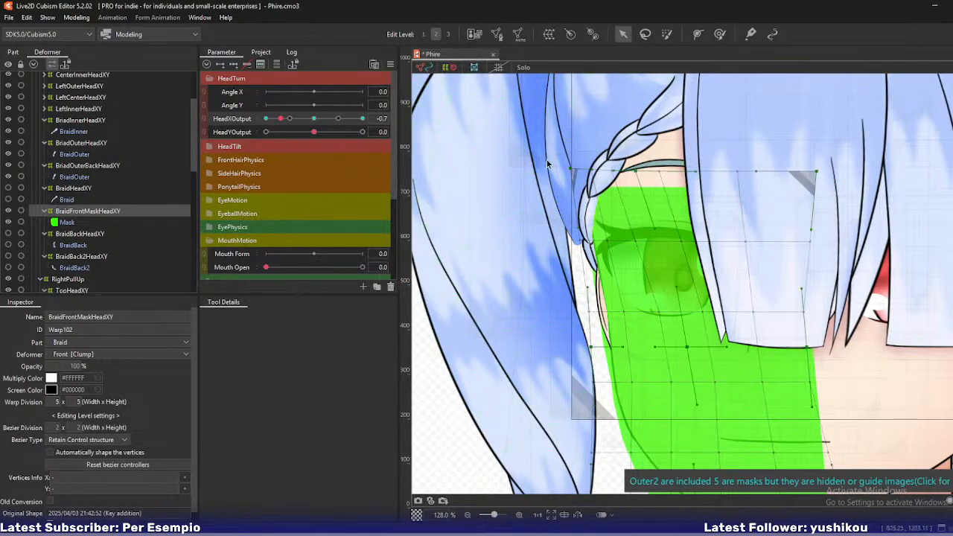
{"action": "left_click_drag", "start_coordinate": [571, 170], "coordinate": [512, 266]}
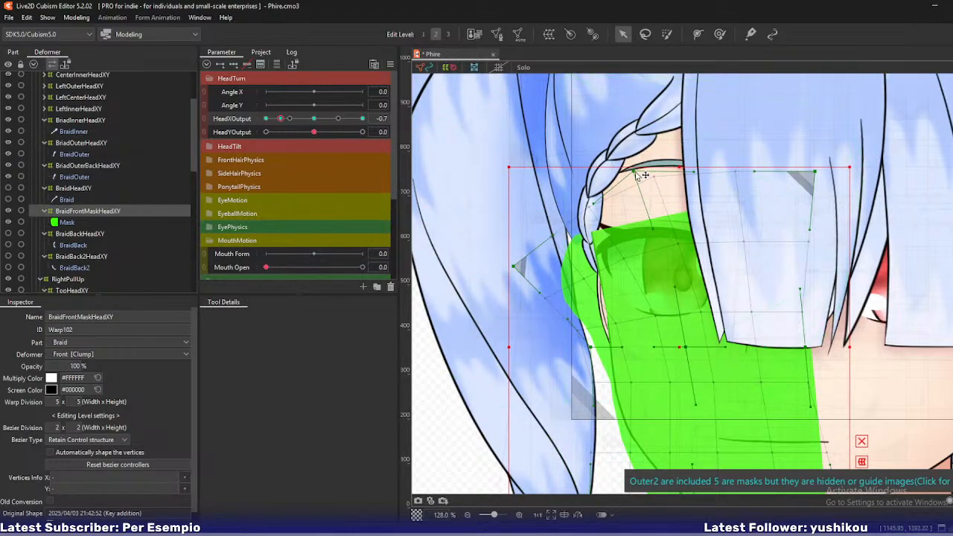
{"action": "left_click_drag", "start_coordinate": [633, 172], "coordinate": [664, 178]}
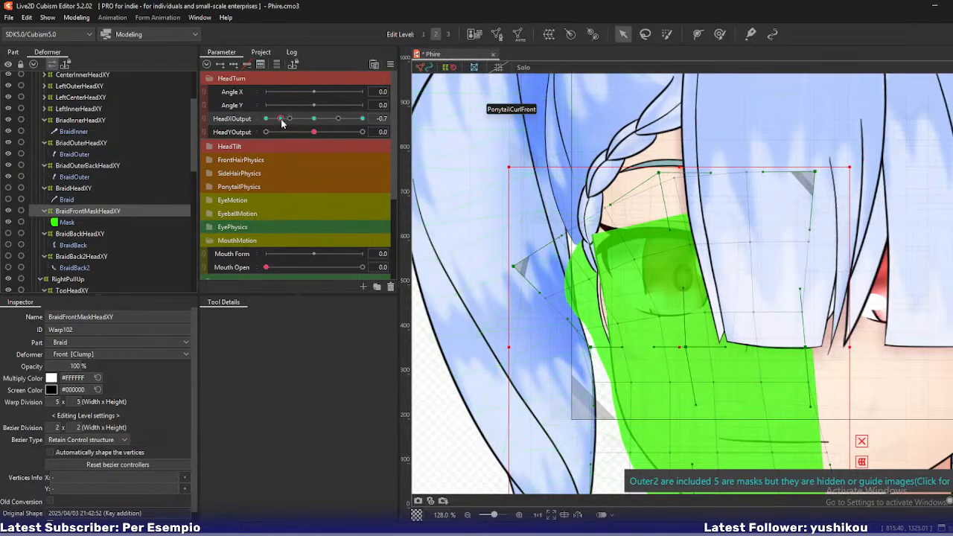
At HeadXOutput -1.0, lower the upper outer corner of the BraidFrontMaskHeadXY warp slightly and check the turn
{"action": "left_click_drag", "start_coordinate": [281, 124], "coordinate": [266, 124]}
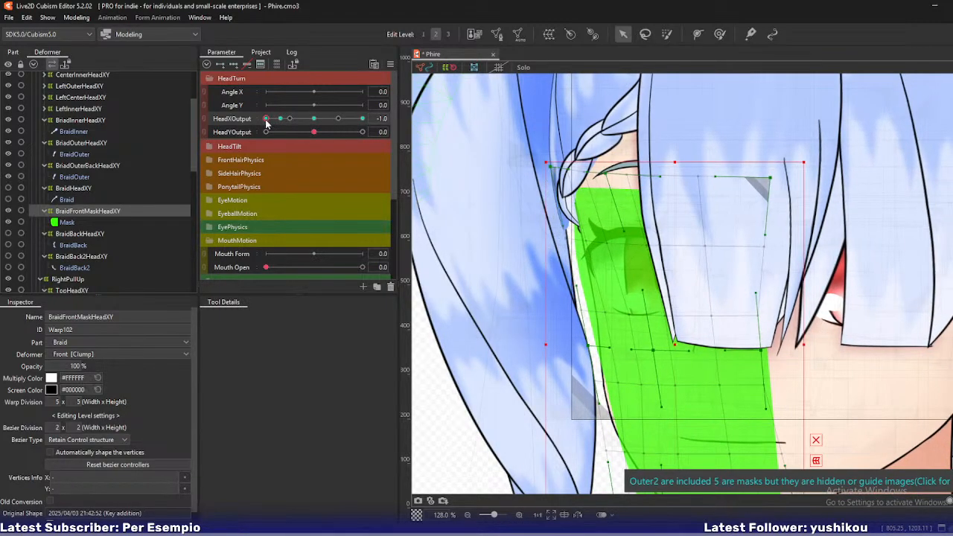
{"action": "left_click_drag", "start_coordinate": [549, 167], "coordinate": [557, 186]}
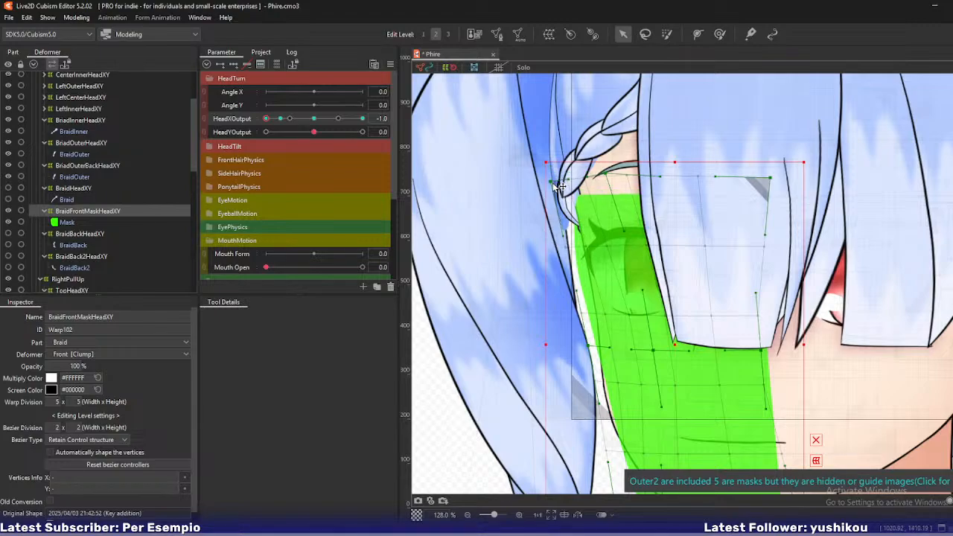
{"action": "mouse_move", "coordinate": [266, 119]}
{"action": "left_mouse_down"}
{"action": "mouse_move", "coordinate": [285, 132]}
{"action": "mouse_move", "coordinate": [267, 131]}
{"action": "left_mouse_up"}
Nudge BriadOuterHeadXY's centre and face-side control points outward at HeadXOutput -1.0 so the front braid lines up with the mask edge
{"action": "scroll", "coordinate": [588, 192], "scroll_direction": "up", "scroll_amount": 5}
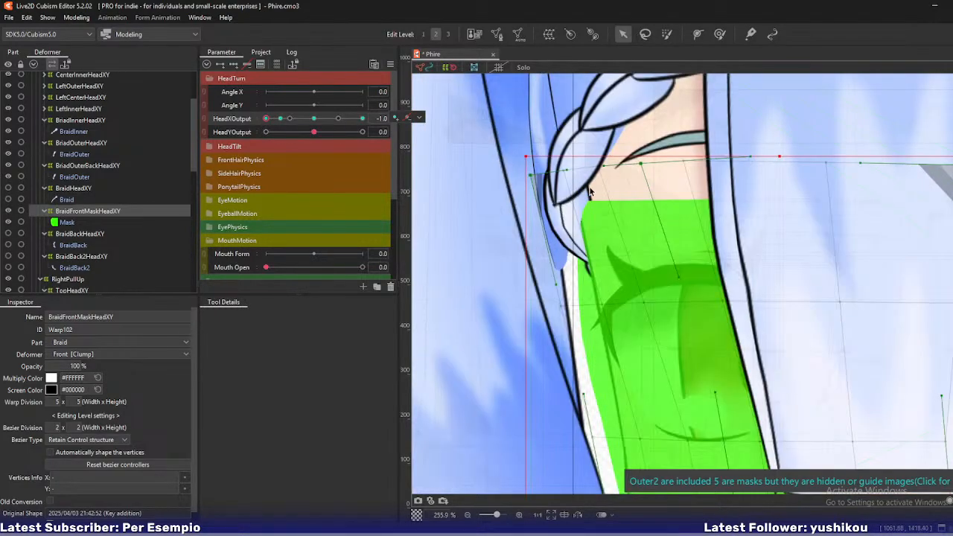
{"action": "scroll", "coordinate": [588, 192], "scroll_direction": "up", "scroll_amount": 2}
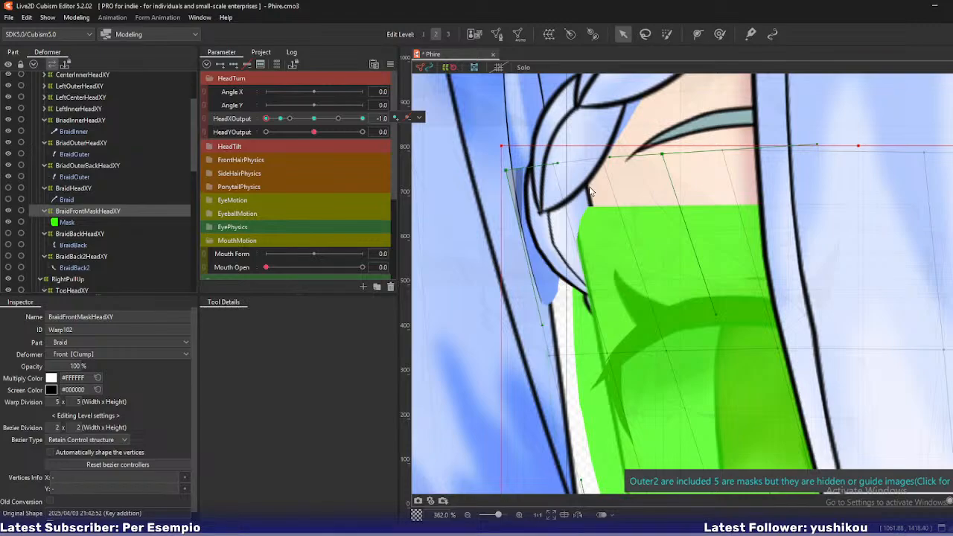
{"action": "left_click", "coordinate": [78, 167]}
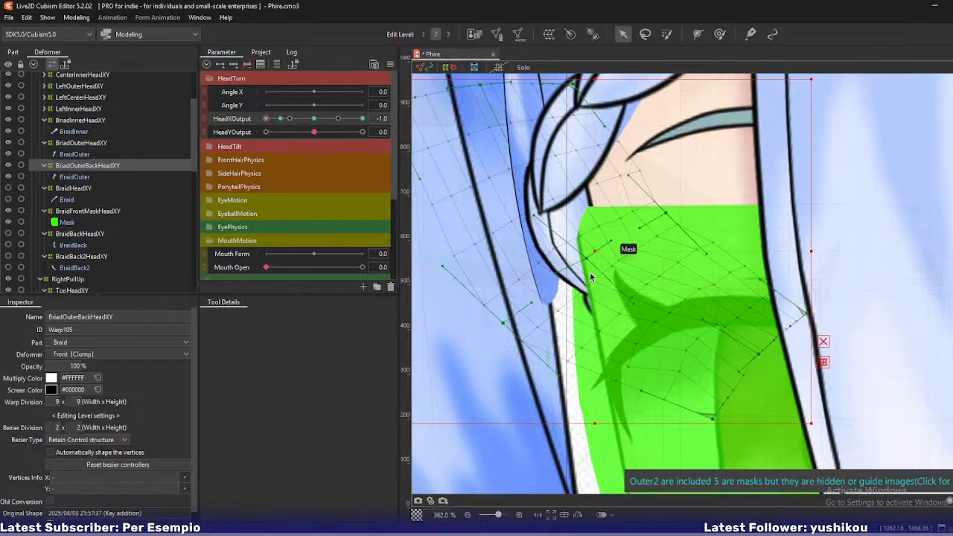
{"action": "left_click", "coordinate": [102, 143]}
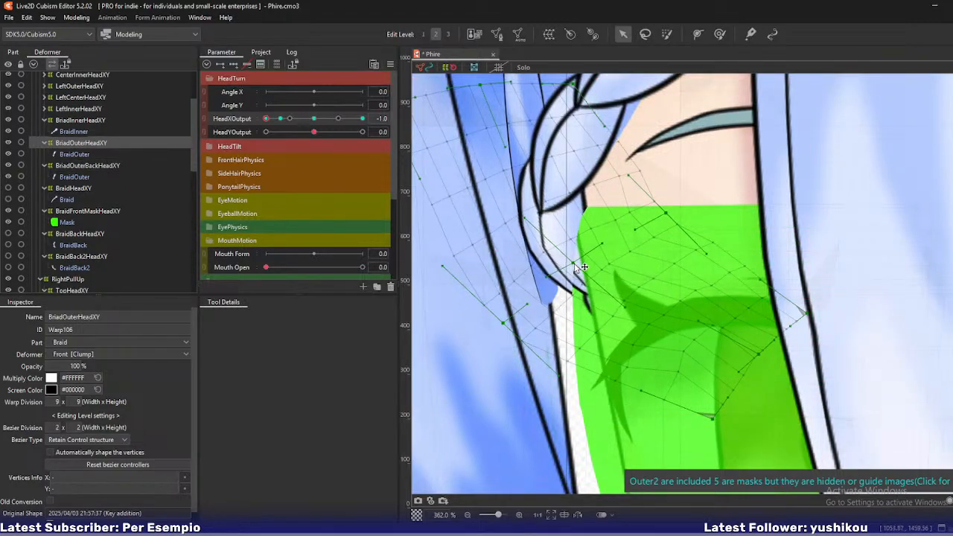
{"action": "left_click", "coordinate": [594, 253]}
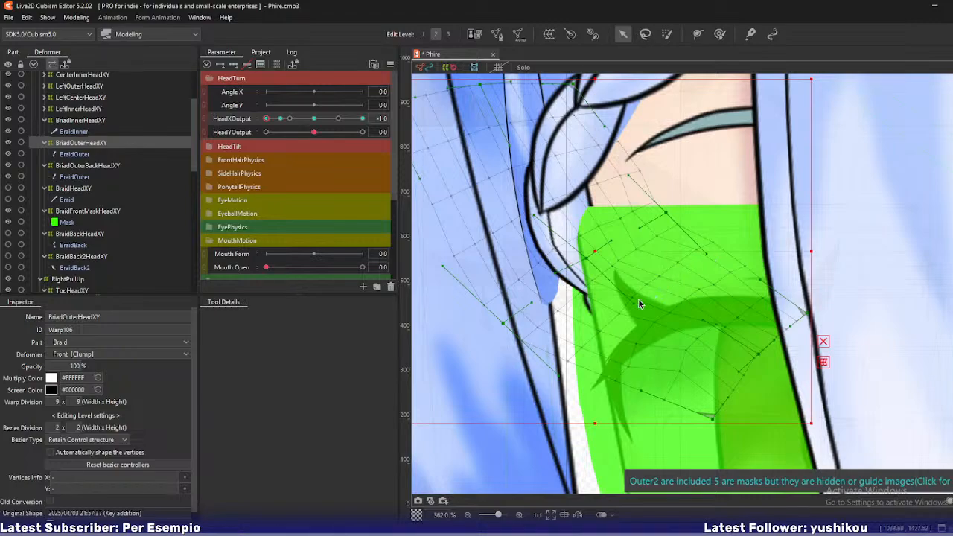
{"action": "mouse_move", "coordinate": [631, 313]}
{"action": "left_mouse_down"}
{"action": "mouse_move", "coordinate": [615, 317]}
{"action": "mouse_move", "coordinate": [630, 305]}
{"action": "left_mouse_up"}
{"action": "left_click_drag", "start_coordinate": [587, 259], "coordinate": [585, 260]}
{"action": "mouse_move", "coordinate": [665, 213]}
{"action": "left_mouse_down"}
{"action": "mouse_move", "coordinate": [631, 229]}
{"action": "mouse_move", "coordinate": [650, 217]}
{"action": "left_mouse_up"}
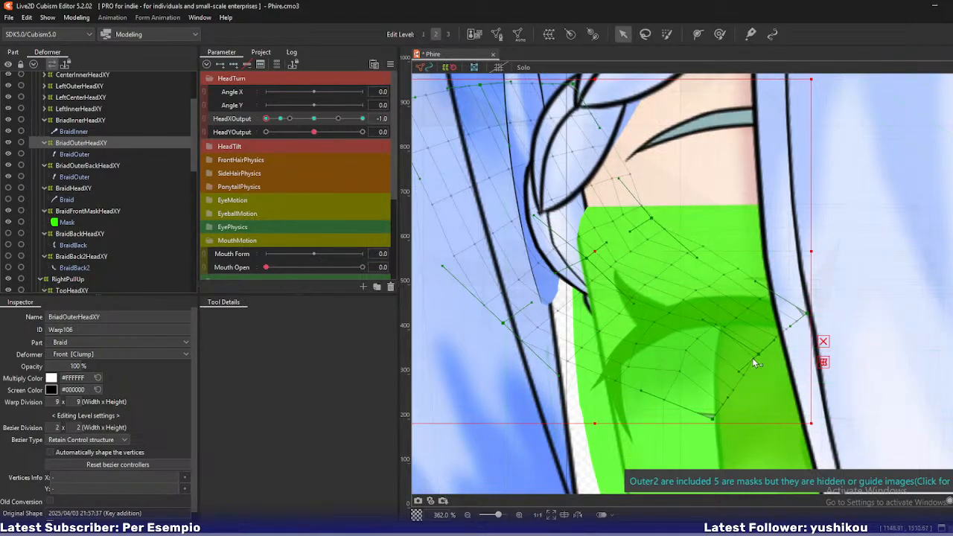
{"action": "left_click_drag", "start_coordinate": [762, 352], "coordinate": [745, 367]}
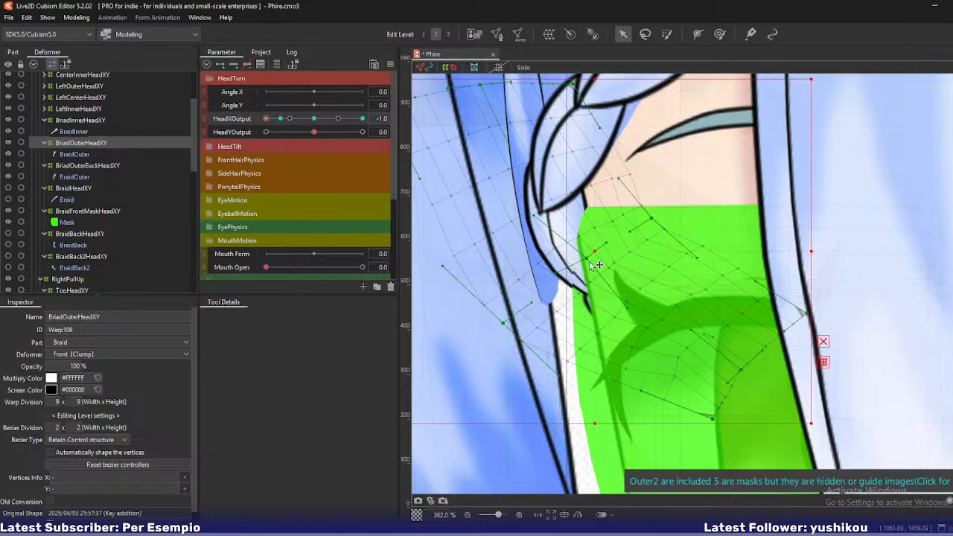
{"action": "left_click_drag", "start_coordinate": [593, 260], "coordinate": [587, 263]}
{"action": "key", "text": "ctrl+z"}
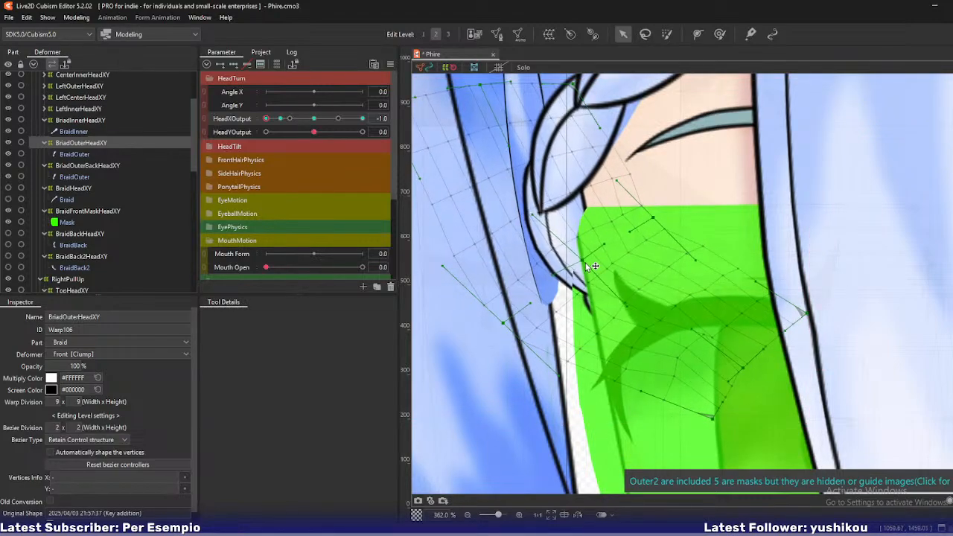
{"action": "left_click_drag", "start_coordinate": [653, 217], "coordinate": [646, 220]}
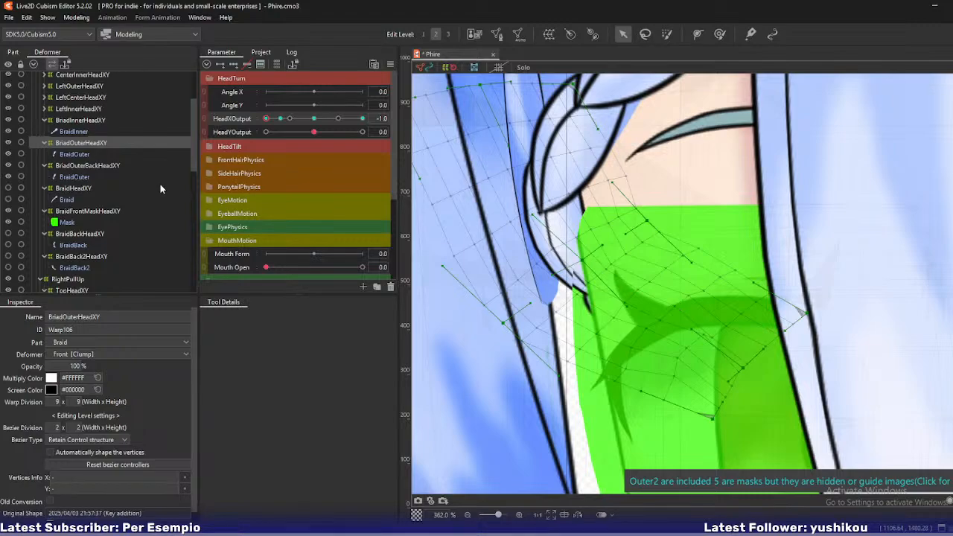
Move BraidFrontMaskHeadXY's upper outer corner slightly outward and down at HeadXOutput -1.0 to cover more of the braid
{"action": "left_click", "coordinate": [88, 211]}
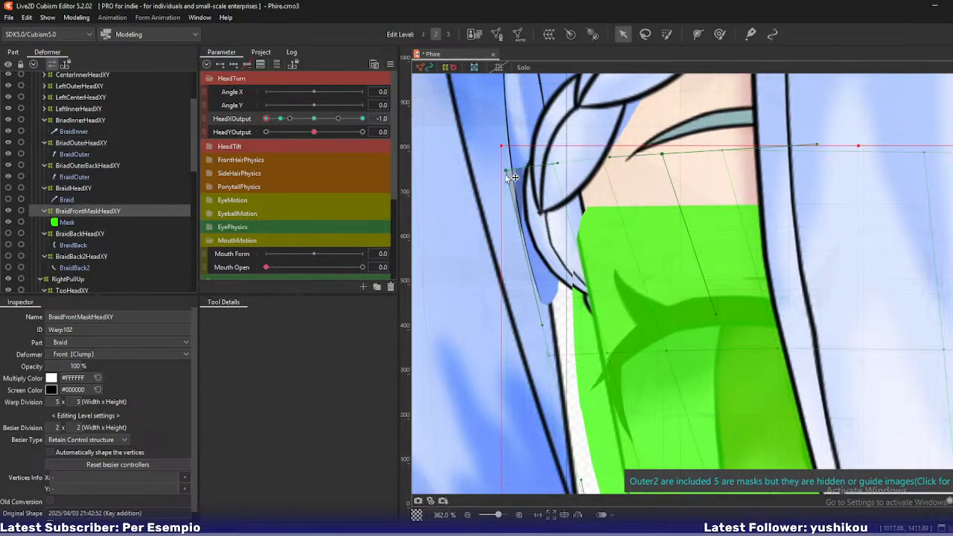
{"action": "mouse_move", "coordinate": [506, 173]}
{"action": "left_mouse_down"}
{"action": "mouse_move", "coordinate": [563, 187]}
{"action": "mouse_move", "coordinate": [495, 181]}
{"action": "left_mouse_up"}
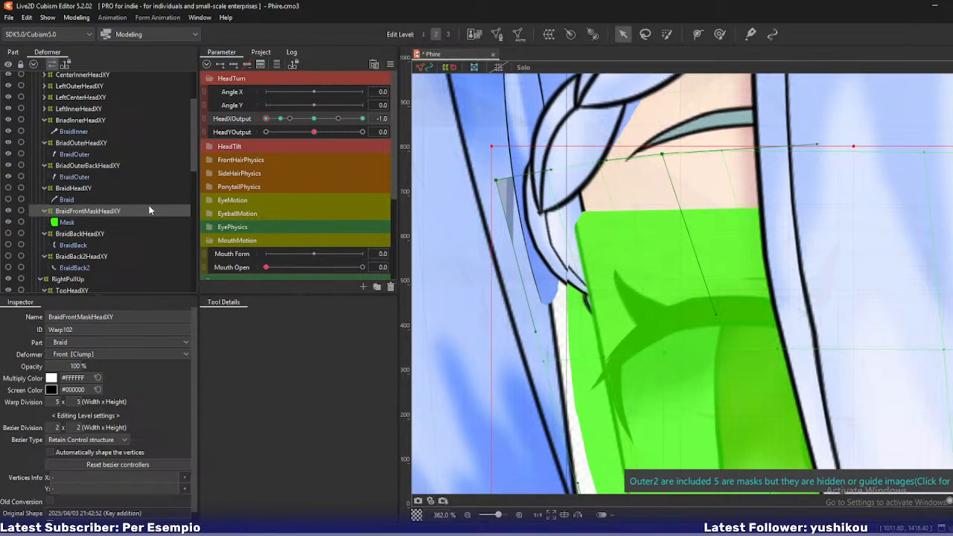
{"action": "left_click", "coordinate": [100, 167]}
Try rotating and shifting the BriadOuterHeadXY warp at HeadXOutput -1.0 and copying its form to BriadOuterBackHeadXY
{"action": "left_click", "coordinate": [100, 144]}
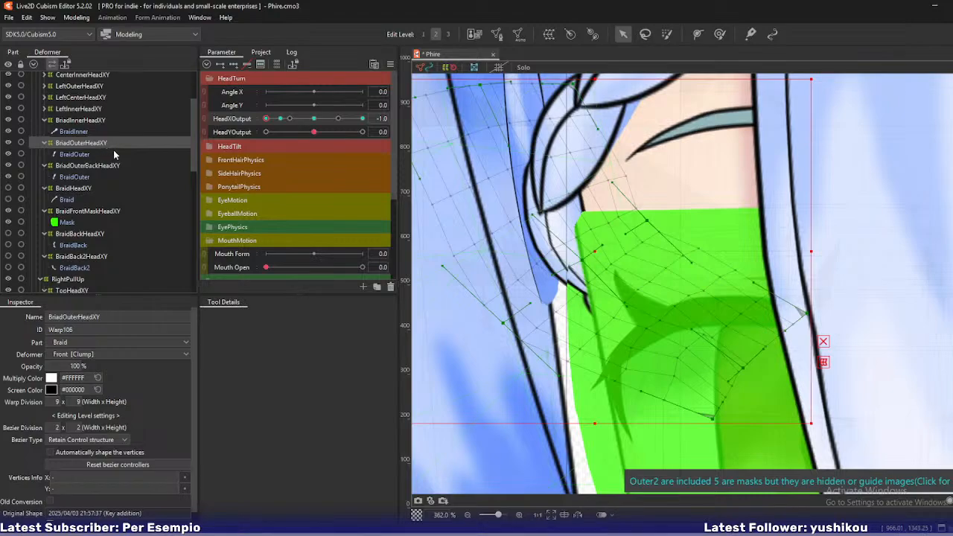
{"action": "left_click_drag", "start_coordinate": [815, 428], "coordinate": [750, 462]}
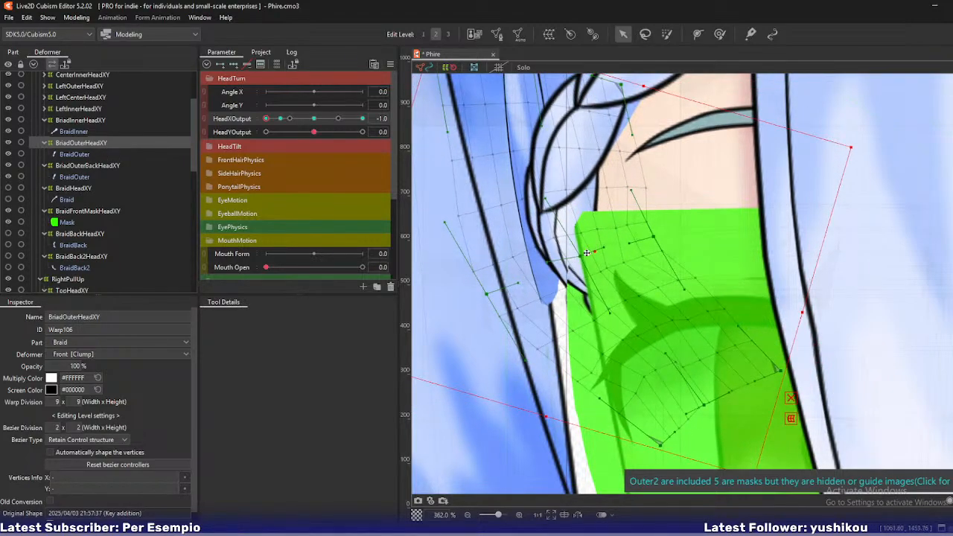
{"action": "left_click_drag", "start_coordinate": [587, 253], "coordinate": [576, 258]}
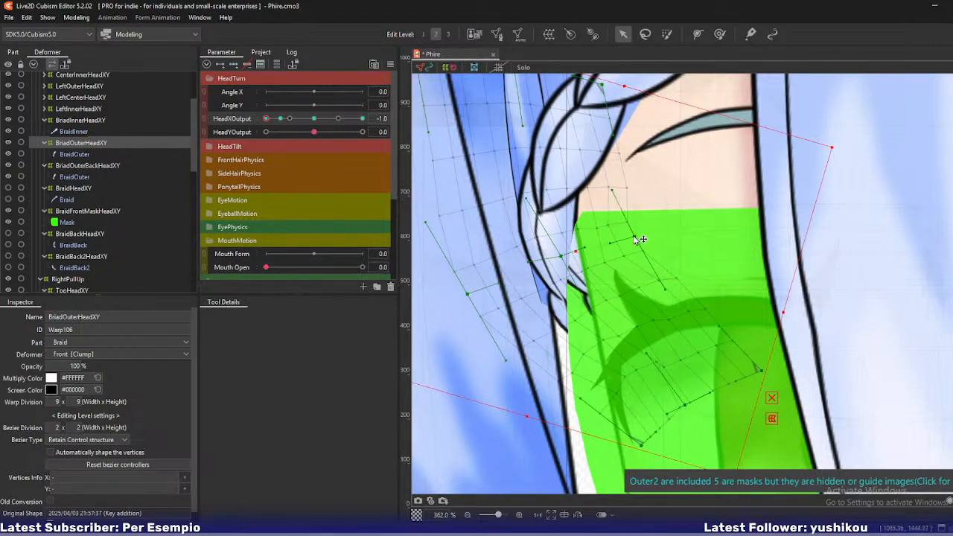
{"action": "left_click_drag", "start_coordinate": [637, 239], "coordinate": [636, 237]}
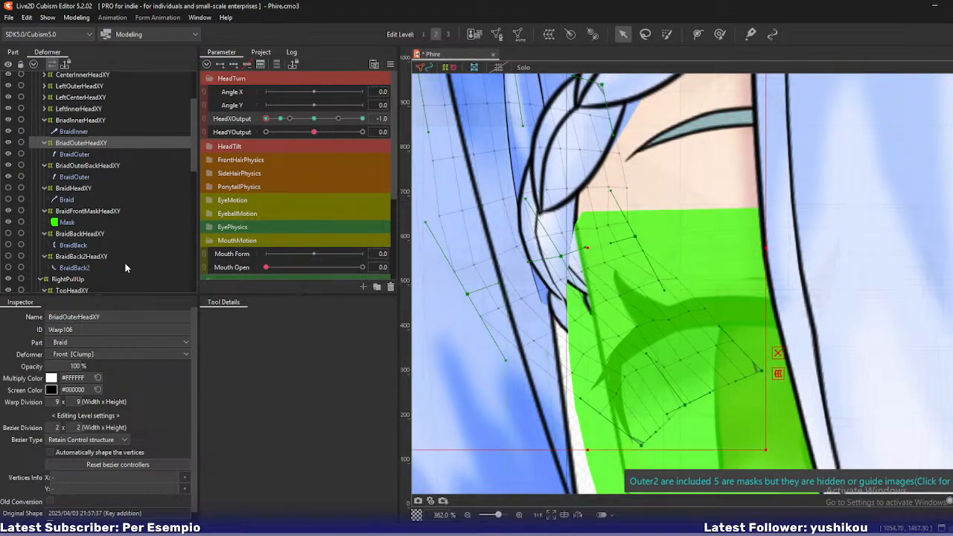
{"action": "left_click", "coordinate": [95, 166]}
{"action": "key", "text": "ctrl+v"}
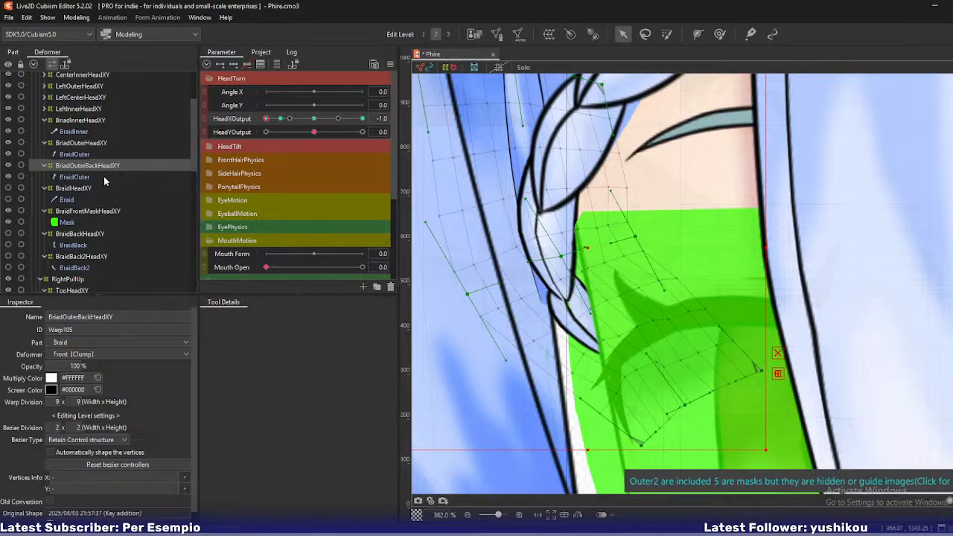
Undo the form copied to BriadOuterBackHeadXY and the shift and rotation of the BriadOuterHeadXY warp
{"action": "key", "text": "ctrl+z"}
{"action": "key", "text": "ctrl+z"}
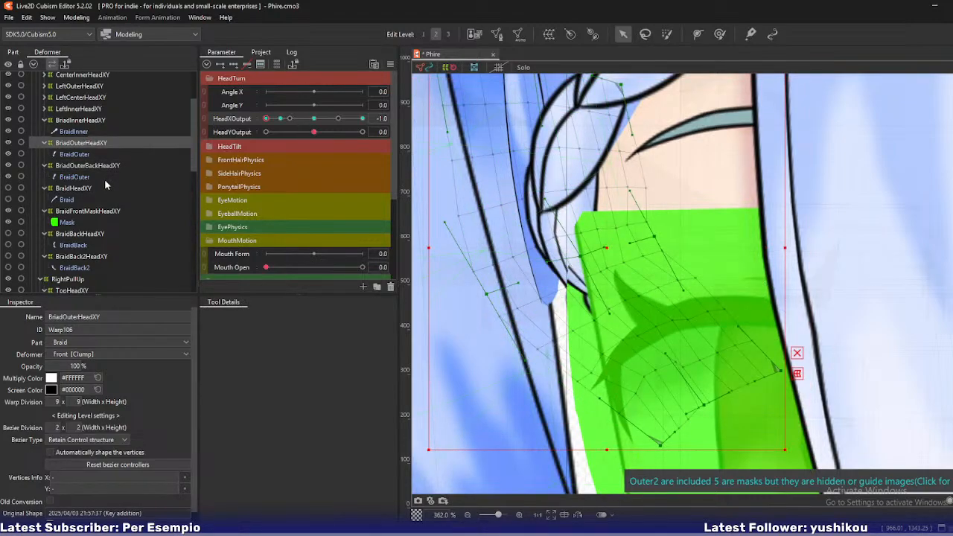
{"action": "key", "text": "ctrl+v"}
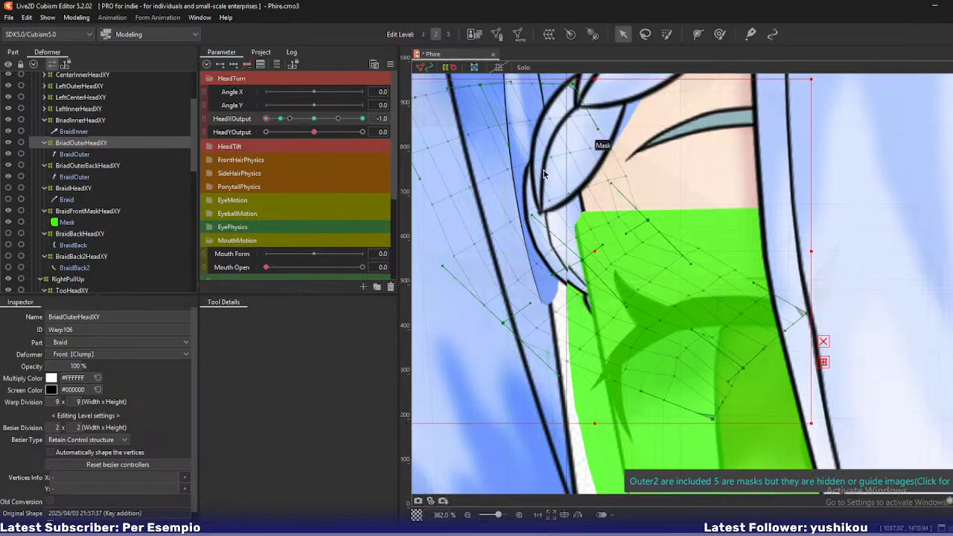
Isolate the outer braid and reshape BriadOuterHeadXY at HeadXOutput -1.0, shifting its centre and lower points outward and upper points toward the face
{"action": "left_click", "coordinate": [87, 155], "text": "ctrl"}
{"action": "key", "text": "s"}
{"action": "left_click", "coordinate": [94, 145]}
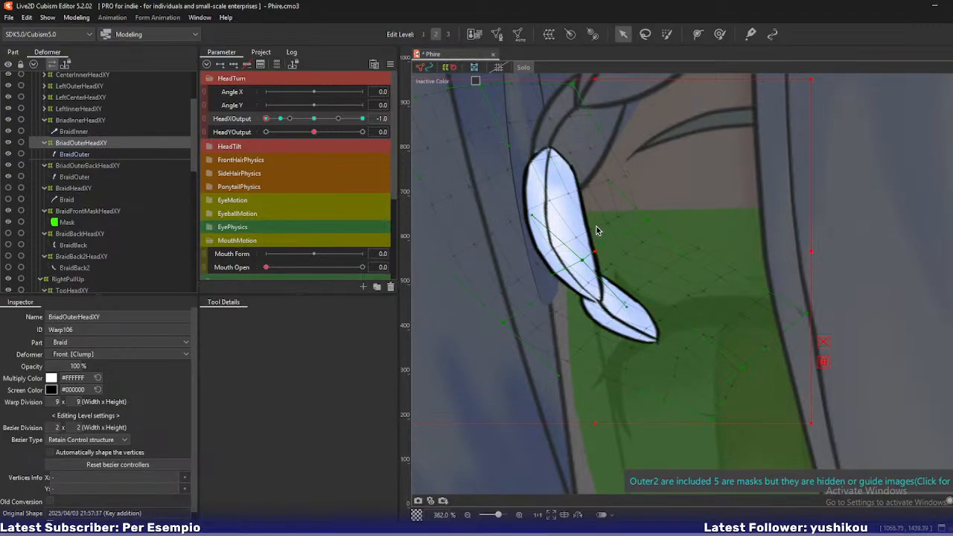
{"action": "mouse_move", "coordinate": [582, 260]}
{"action": "left_mouse_down"}
{"action": "mouse_move", "coordinate": [556, 266]}
{"action": "mouse_move", "coordinate": [566, 259]}
{"action": "left_mouse_up"}
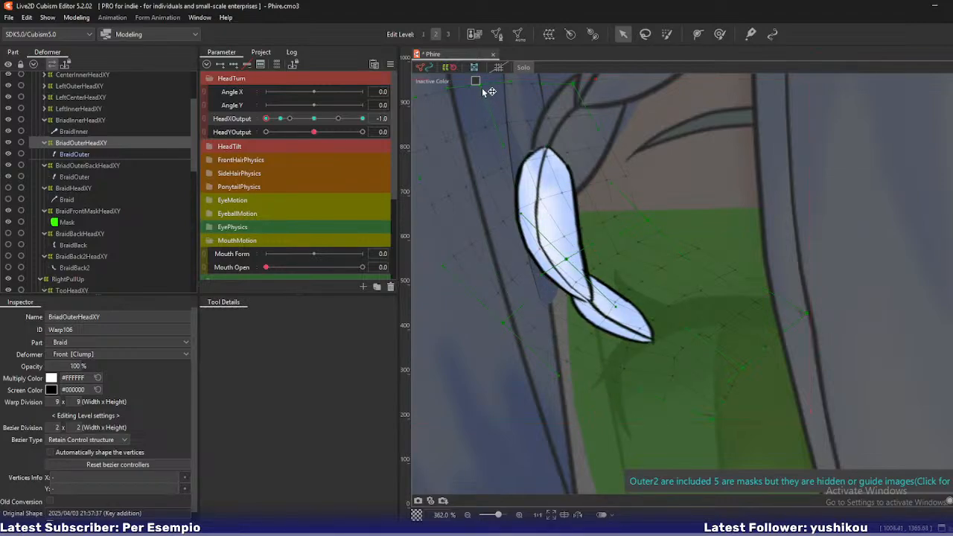
{"action": "left_click_drag", "start_coordinate": [480, 88], "coordinate": [496, 87]}
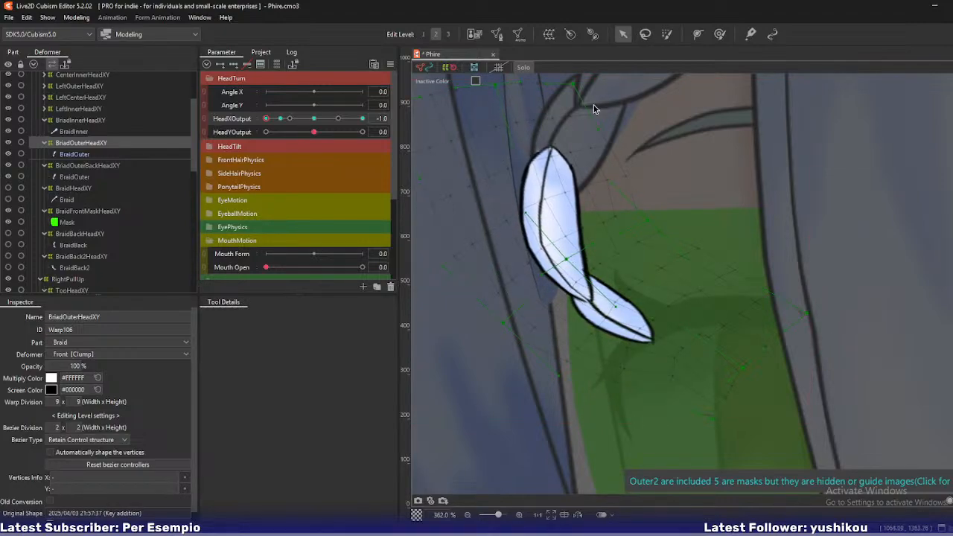
{"action": "left_click_drag", "start_coordinate": [580, 88], "coordinate": [595, 86]}
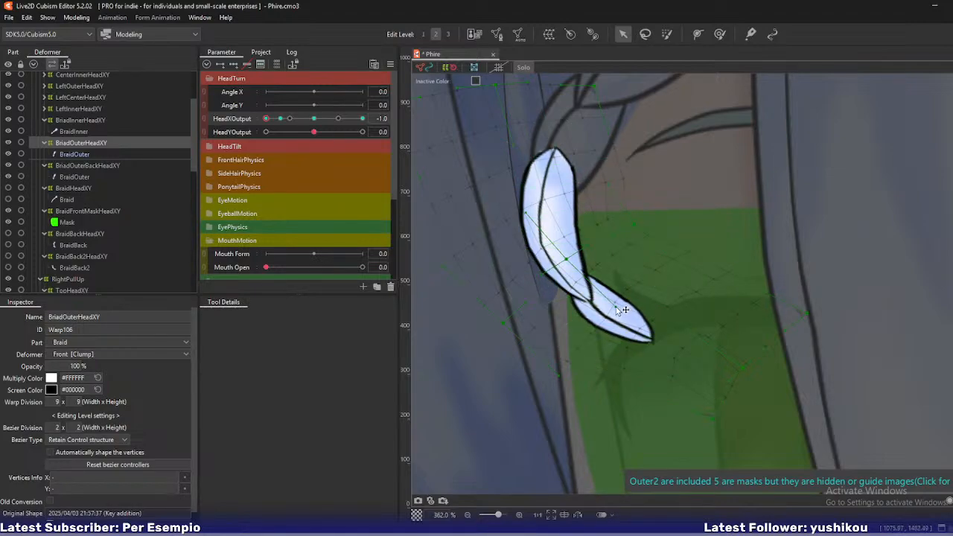
{"action": "left_click_drag", "start_coordinate": [616, 307], "coordinate": [592, 317]}
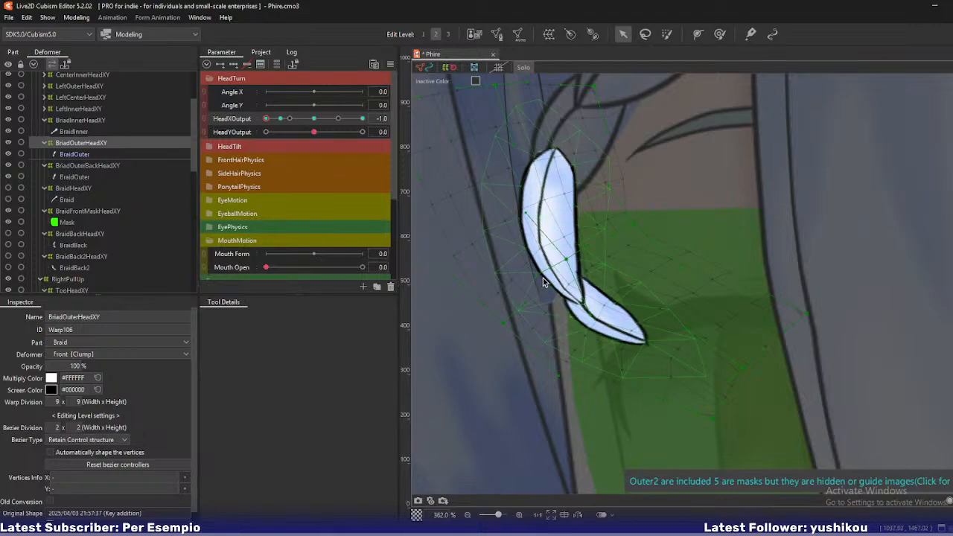
{"action": "key", "text": "s"}
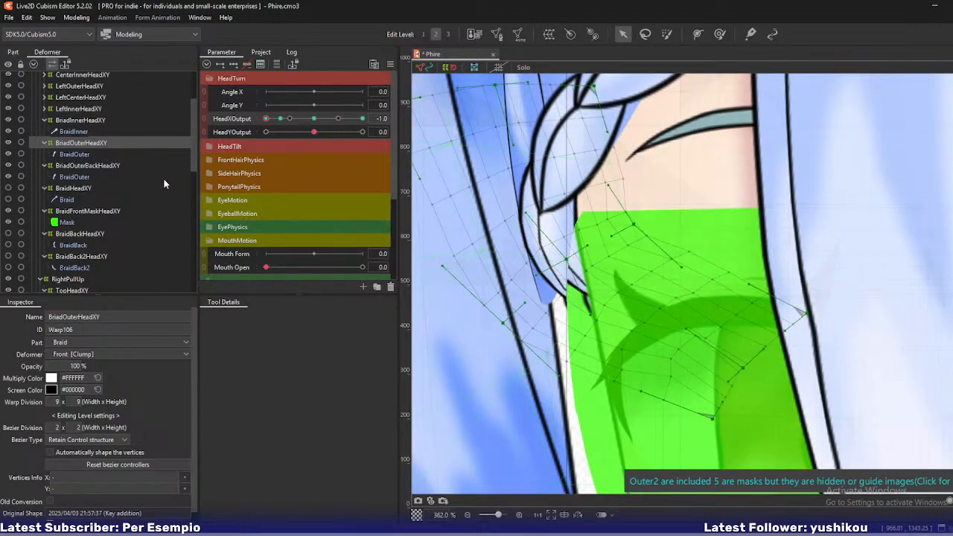
Pull BraidFrontMaskHeadXY's upper outer corner slightly inward and match BriadOuterBackHeadXY's form to the front outer braid warp
{"action": "left_click", "coordinate": [102, 211]}
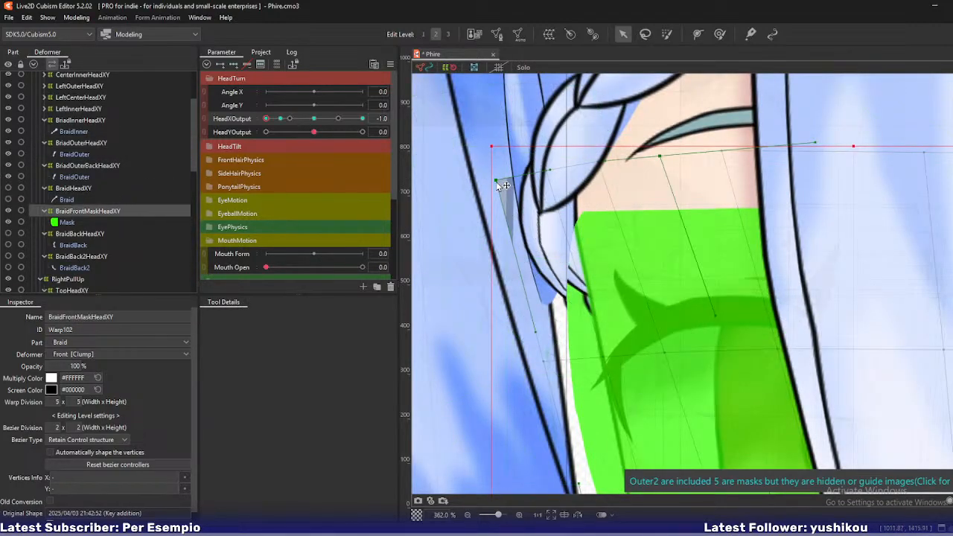
{"action": "left_click_drag", "start_coordinate": [496, 180], "coordinate": [505, 180]}
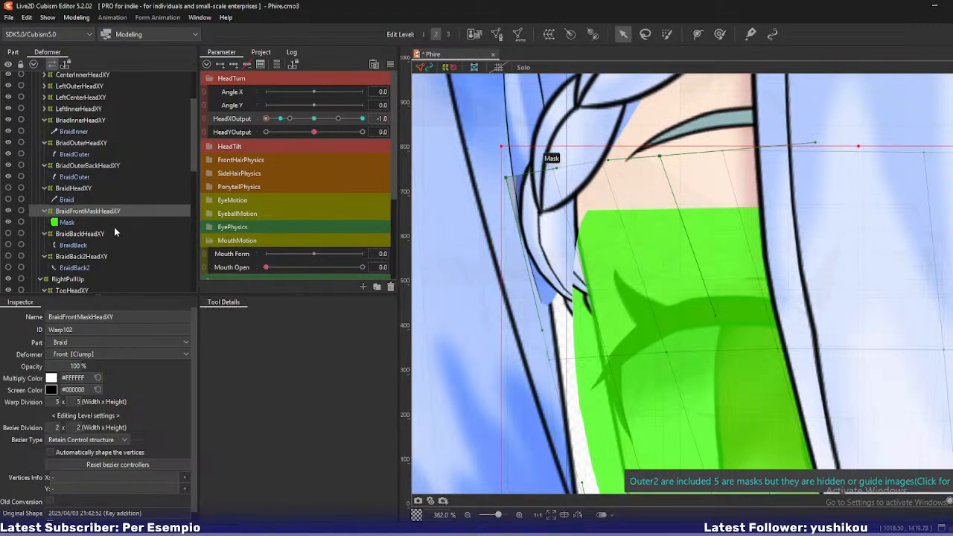
{"action": "left_click", "coordinate": [98, 144]}
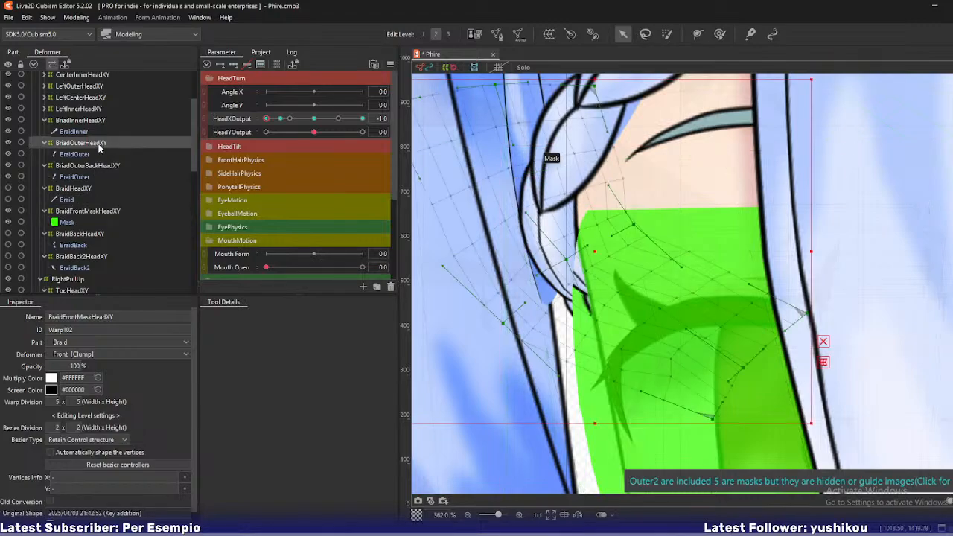
{"action": "left_click", "coordinate": [93, 166]}
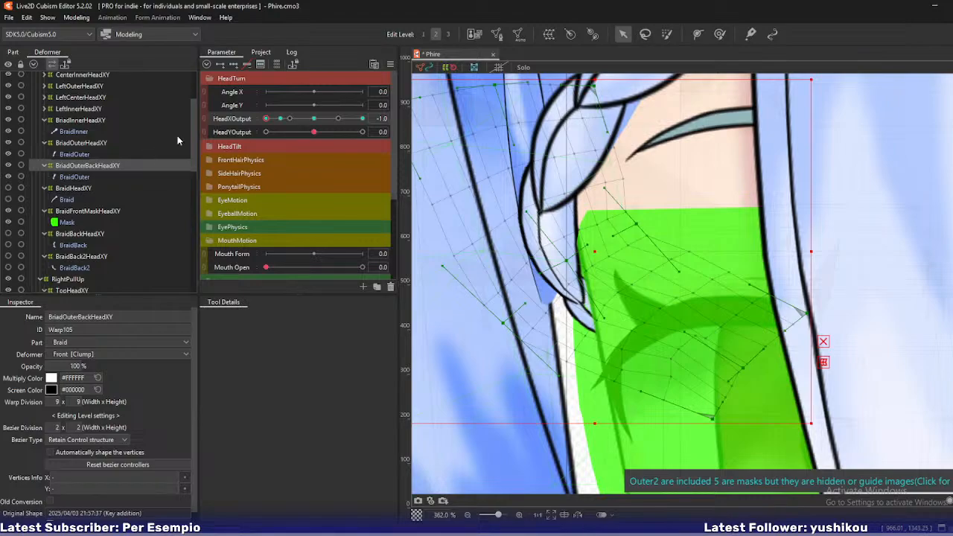
Set the opacity of the green braid front Mask to 0%
{"action": "left_click_drag", "start_coordinate": [265, 118], "coordinate": [265, 121]}
{"action": "left_click", "coordinate": [65, 222]}
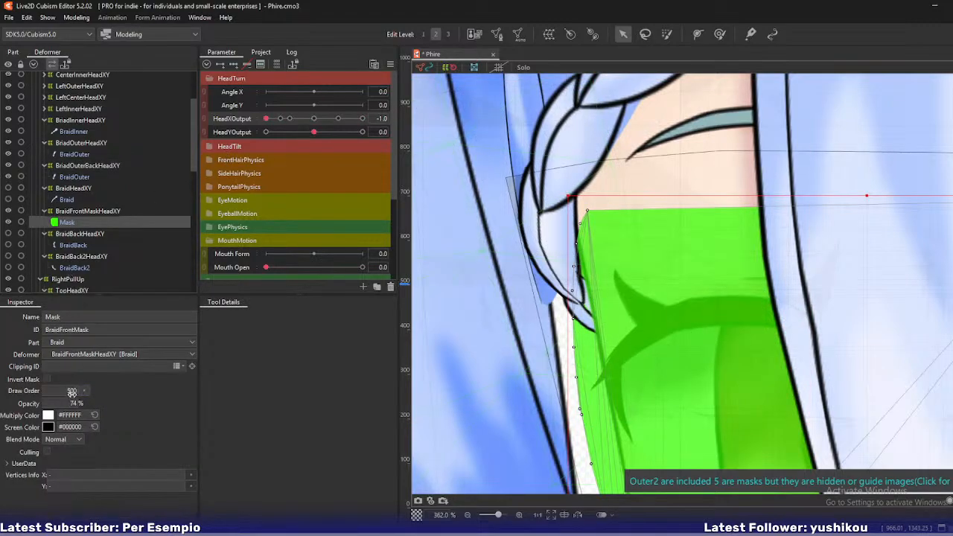
{"action": "left_click_drag", "start_coordinate": [73, 402], "coordinate": [18, 403]}
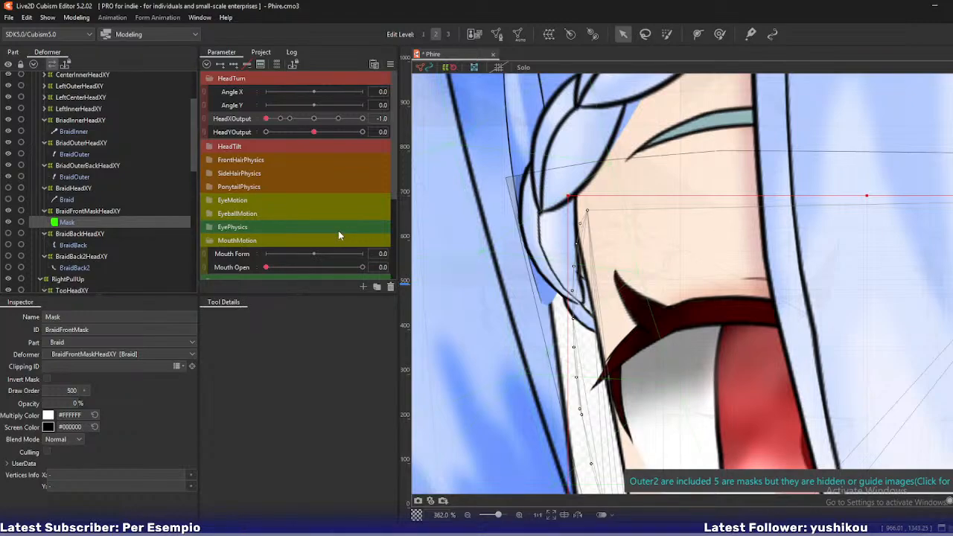
Fine-tune the centre of the front and back outer braid warps at HeadXOutput -1.0, and undo the last change
{"action": "left_click", "coordinate": [87, 166]}
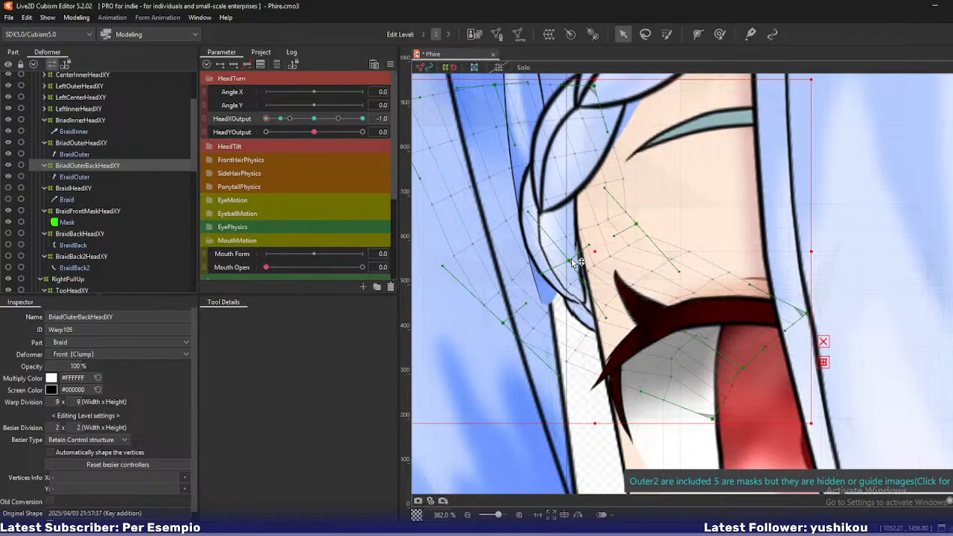
{"action": "left_click", "coordinate": [91, 143]}
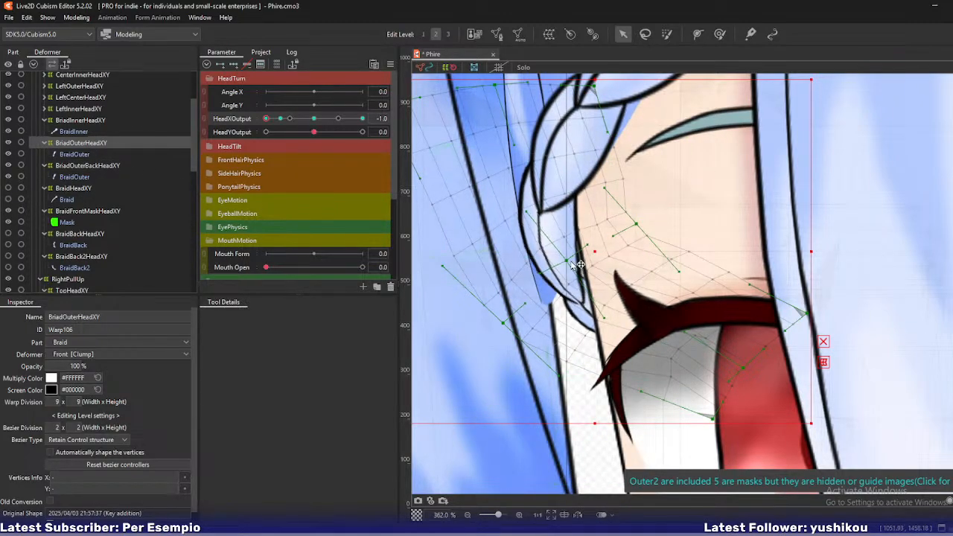
{"action": "left_click", "coordinate": [95, 166]}
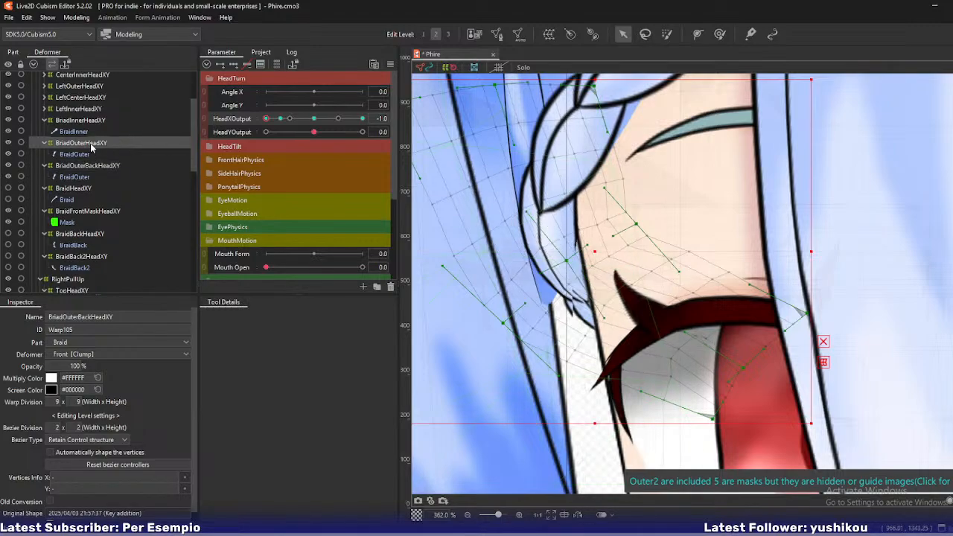
{"action": "key", "text": "ctrl+z"}
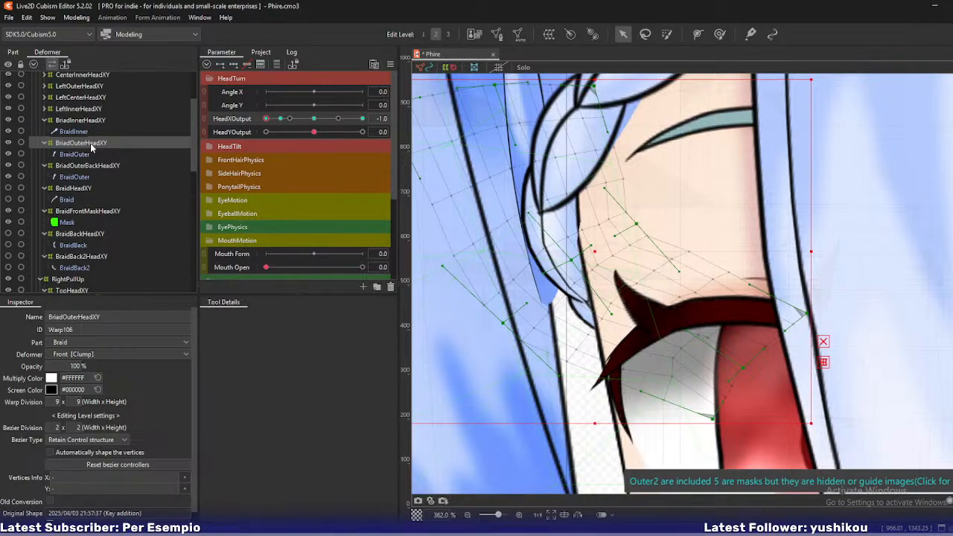
Save the model, deleting the unused Phire.psd source image
{"action": "key", "text": "ctrl+s"}
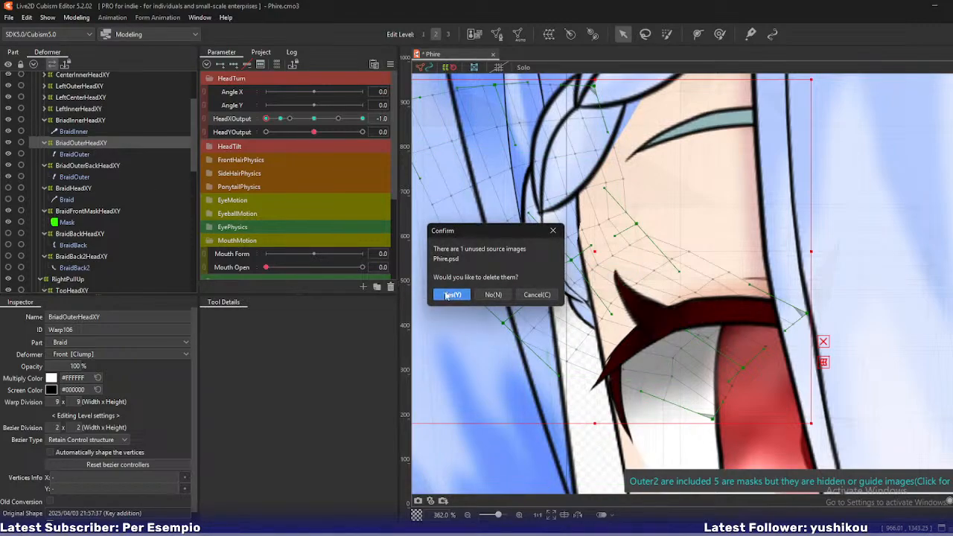
{"action": "left_click", "coordinate": [452, 295]}
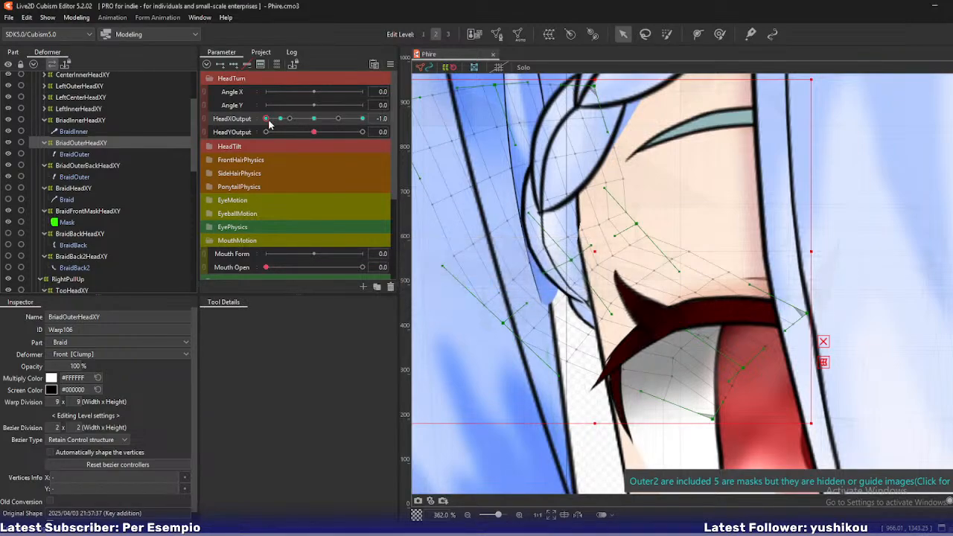
Reshape BraidFrontMaskHeadXY at HeadXOutput -0.7 by pulling its outer corner up and inward beside the braid and shifting its top centre point toward the face
{"action": "left_click_drag", "start_coordinate": [270, 120], "coordinate": [282, 131]}
{"action": "scroll", "coordinate": [567, 237], "scroll_direction": "down", "scroll_amount": 3}
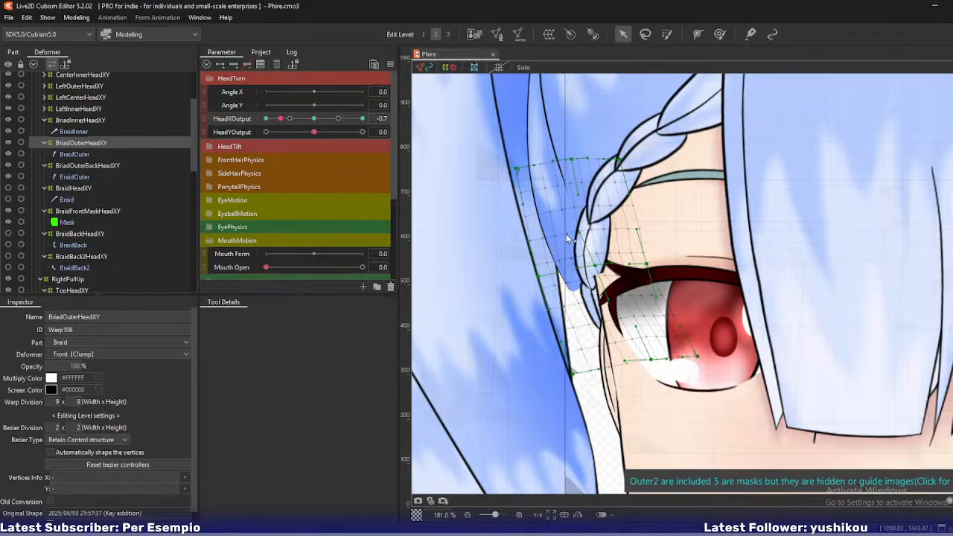
{"action": "left_click", "coordinate": [566, 234]}
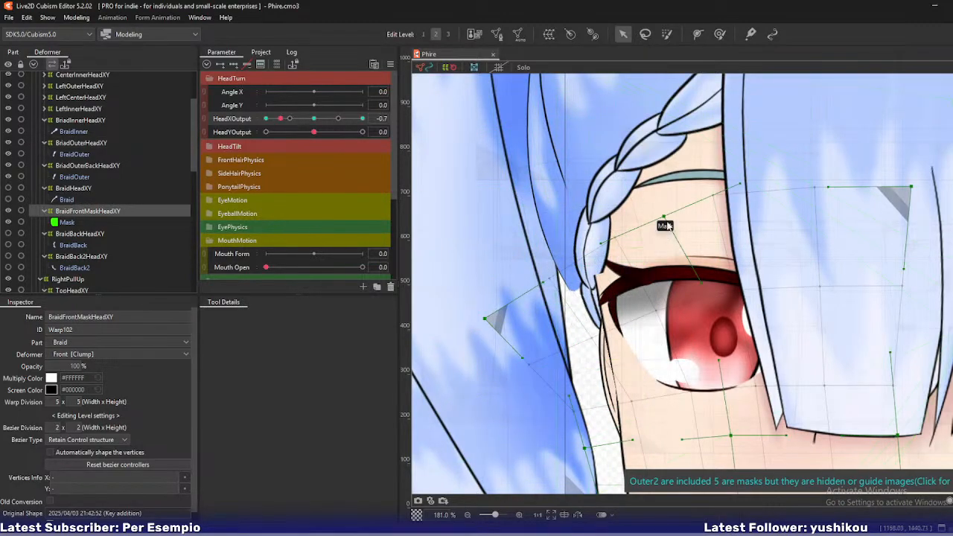
{"action": "left_click_drag", "start_coordinate": [664, 217], "coordinate": [684, 223]}
{"action": "left_click_drag", "start_coordinate": [483, 322], "coordinate": [516, 292]}
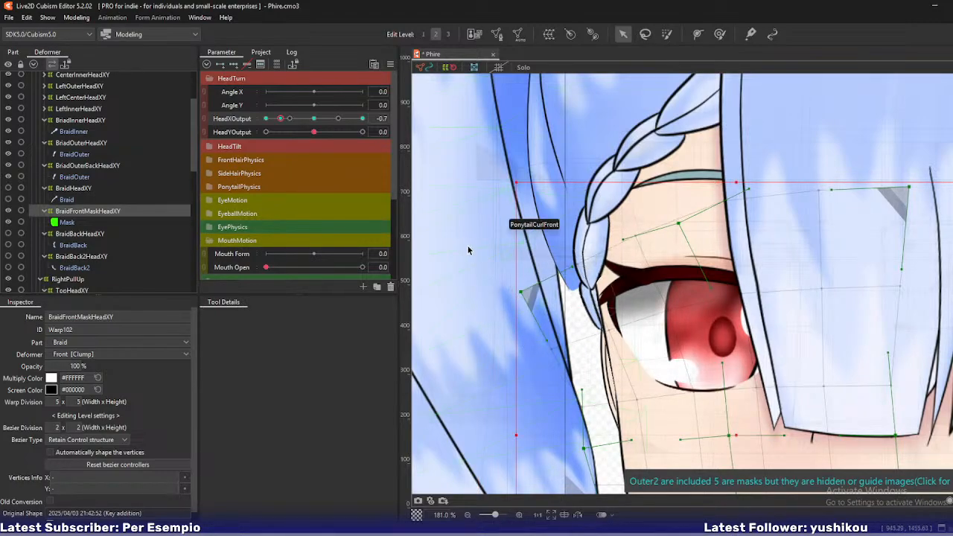
{"action": "mouse_move", "coordinate": [278, 128]}
{"action": "left_mouse_down"}
{"action": "mouse_move", "coordinate": [261, 125]}
{"action": "mouse_move", "coordinate": [280, 133]}
{"action": "left_mouse_up"}
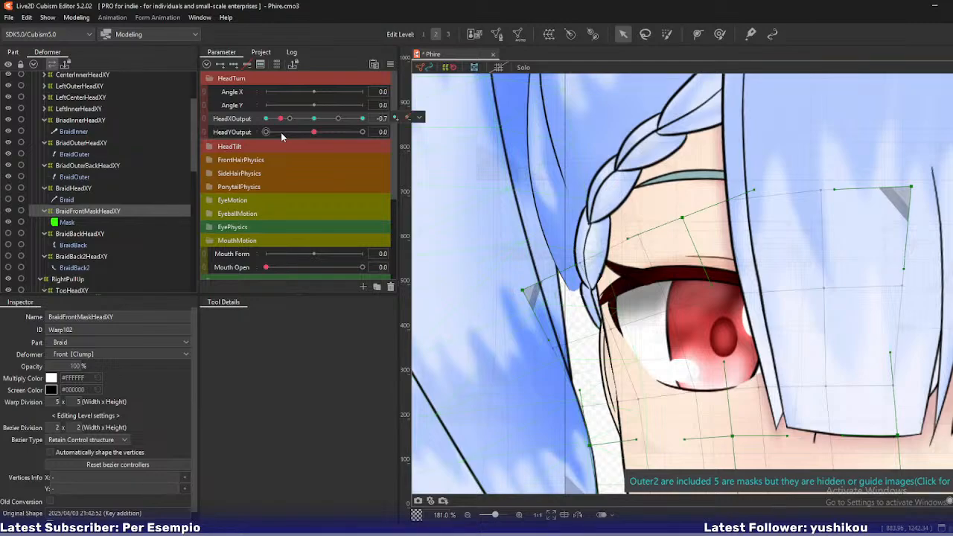
{"action": "left_click_drag", "start_coordinate": [520, 290], "coordinate": [554, 240]}
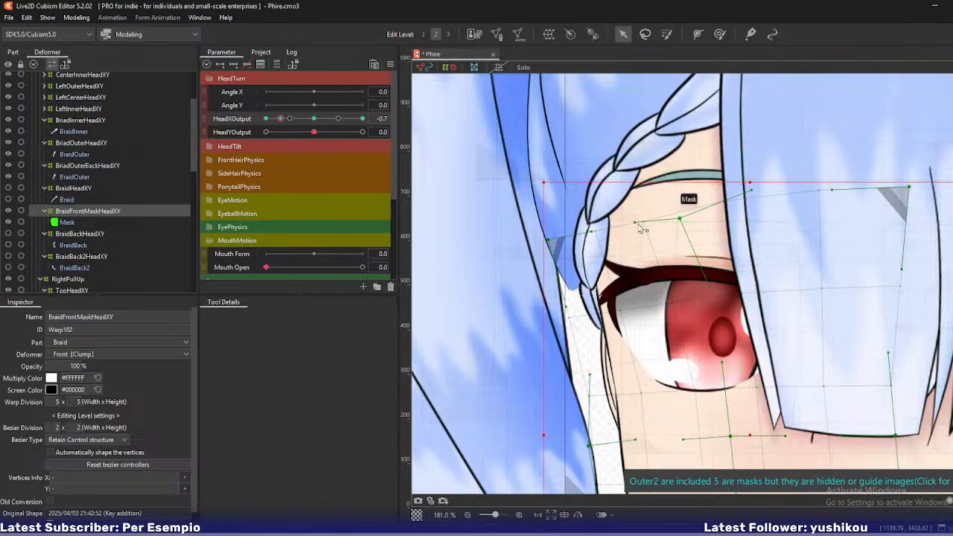
{"action": "mouse_move", "coordinate": [279, 122]}
{"action": "left_mouse_down"}
{"action": "mouse_move", "coordinate": [267, 128]}
{"action": "mouse_move", "coordinate": [283, 122]}
{"action": "left_mouse_up"}
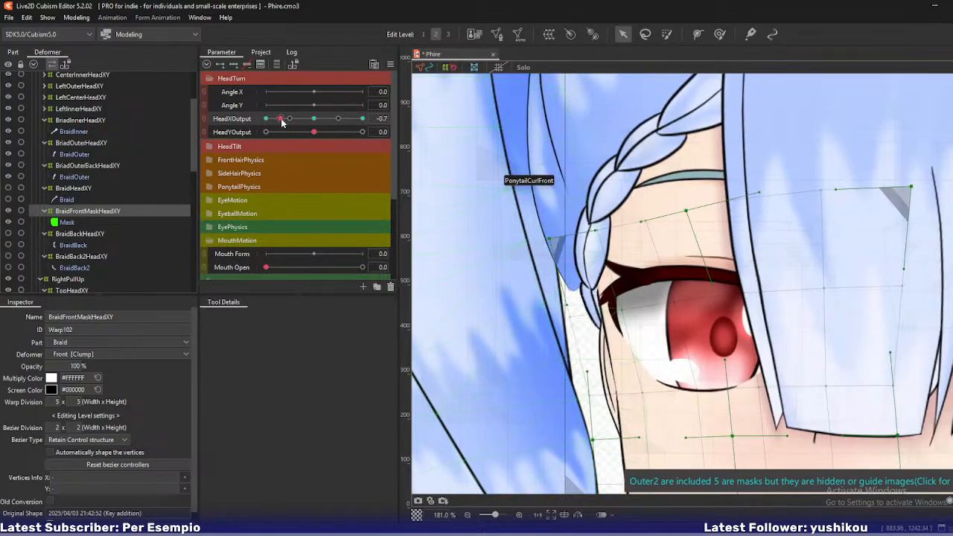
{"action": "left_click", "coordinate": [559, 234]}
{"action": "mouse_move", "coordinate": [550, 238]}
{"action": "left_mouse_down"}
{"action": "mouse_move", "coordinate": [560, 238]}
{"action": "mouse_move", "coordinate": [546, 240]}
{"action": "left_mouse_up"}
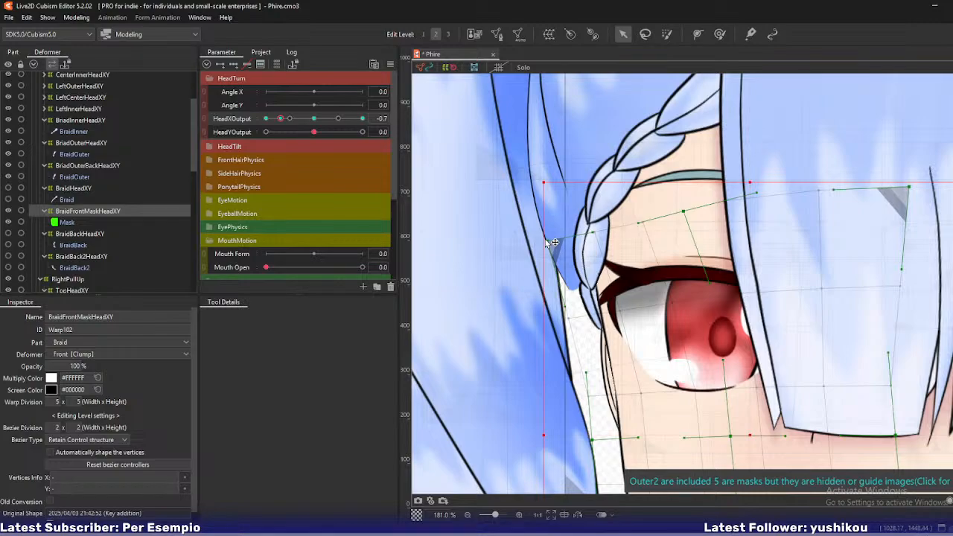
Add a HeadXOutput key at -0.5 to BraidFrontMaskHeadXY and adjust its upper outer corner beside the braid
{"action": "left_click", "coordinate": [290, 119]}
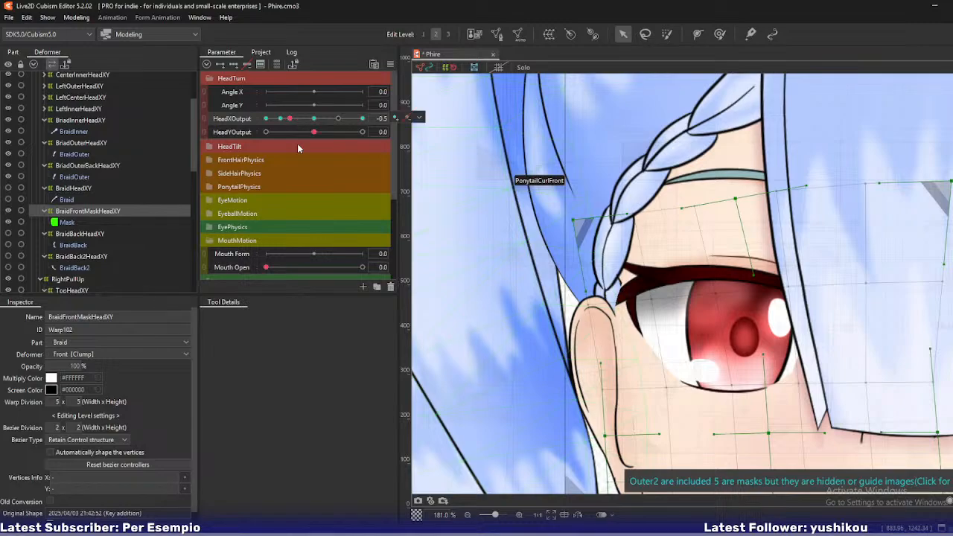
{"action": "left_click", "coordinate": [408, 117]}
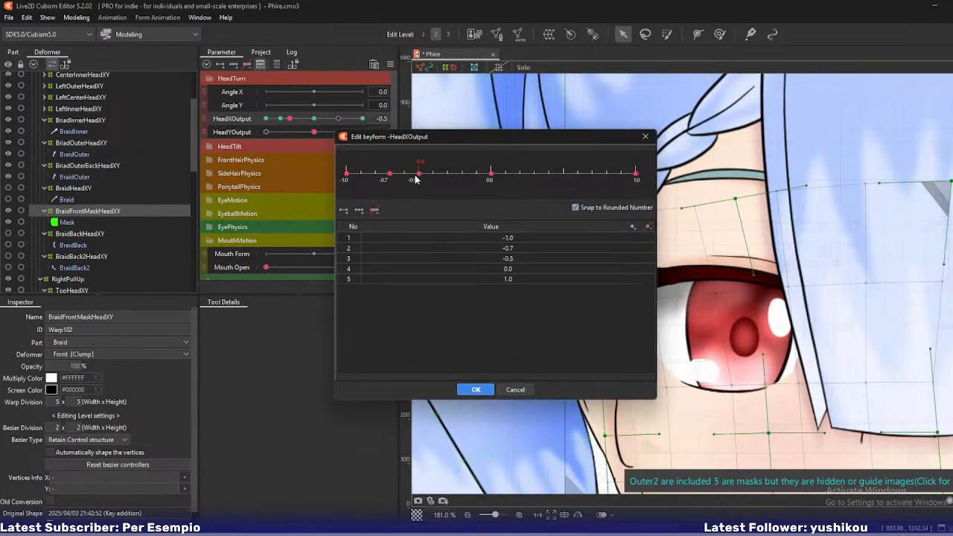
{"action": "left_click", "coordinate": [476, 389]}
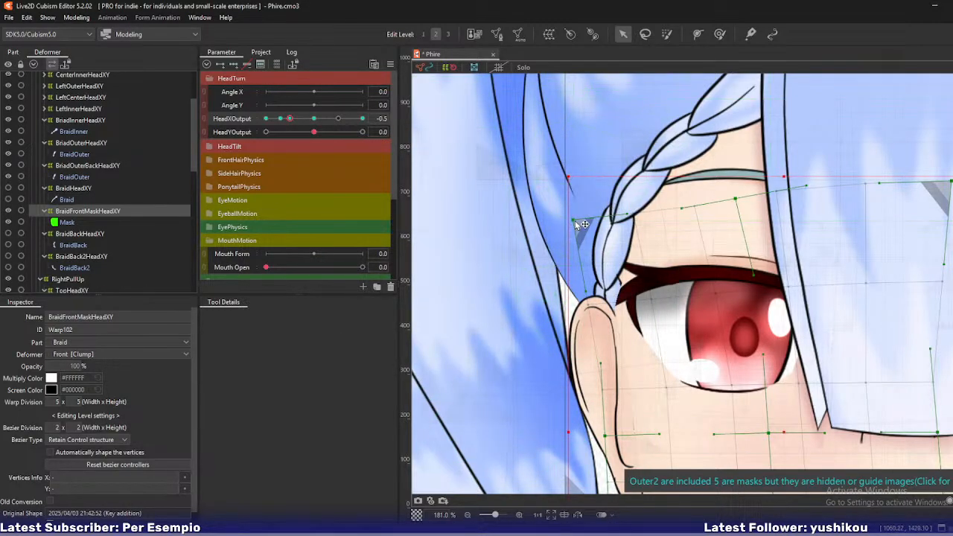
{"action": "left_click_drag", "start_coordinate": [571, 222], "coordinate": [603, 229]}
{"action": "left_click_drag", "start_coordinate": [609, 230], "coordinate": [575, 226]}
Return HeadXOutput to -1.0 and save the model
{"action": "left_click_drag", "start_coordinate": [295, 119], "coordinate": [264, 131]}
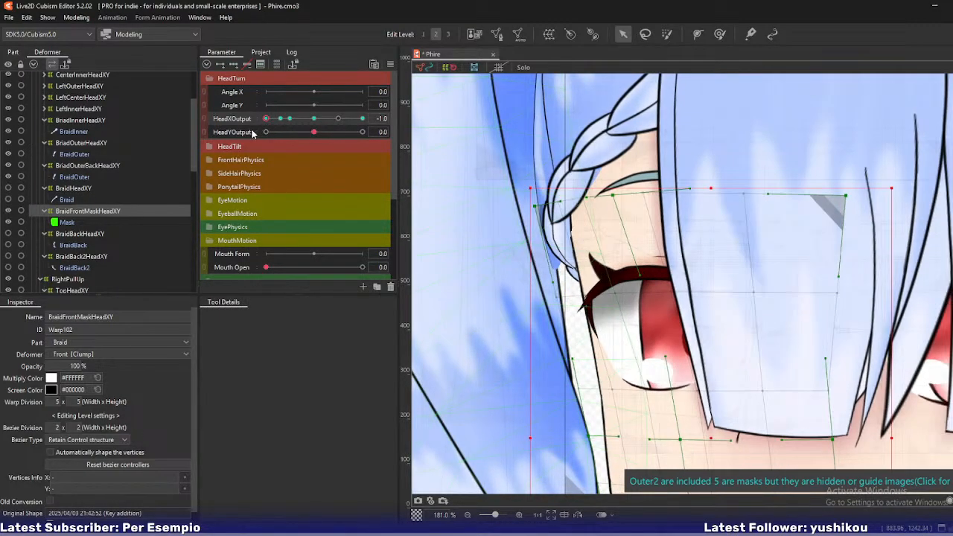
{"action": "key", "text": "ctrl+s"}
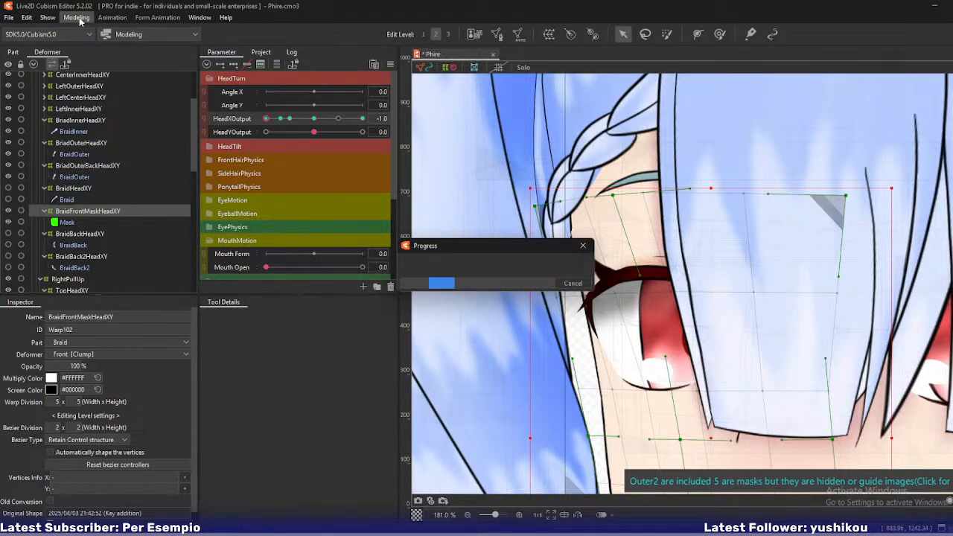
Preview the head turn in Physics Settings, checking how the braid and its mask follow, and return to the model
{"action": "left_click", "coordinate": [77, 18]}
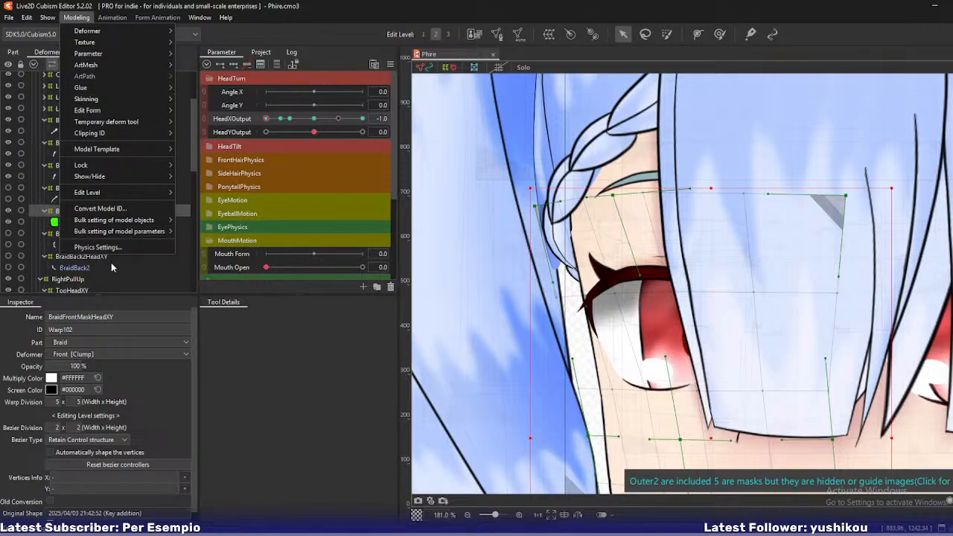
{"action": "left_click", "coordinate": [96, 247]}
{"action": "scroll", "coordinate": [710, 190], "scroll_direction": "up", "scroll_amount": 5}
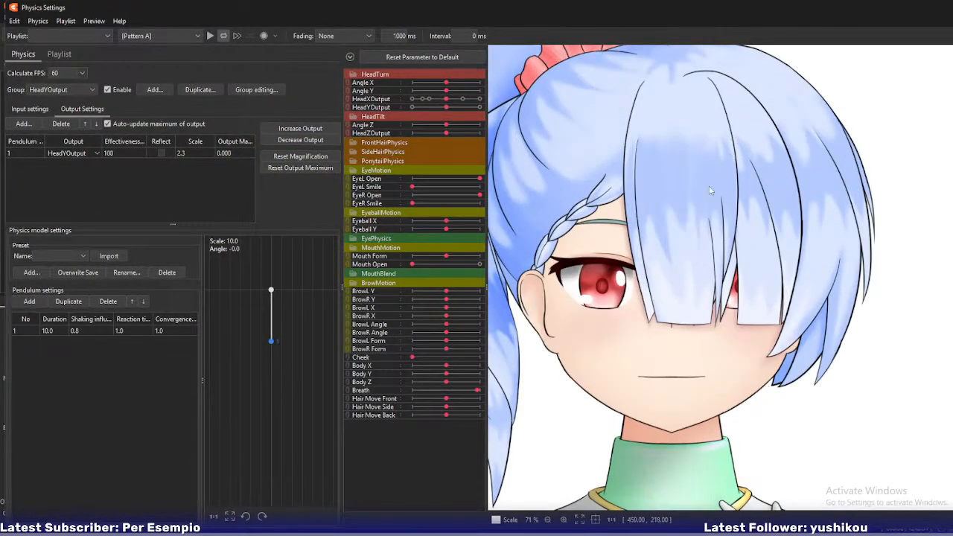
{"action": "left_click_drag", "start_coordinate": [710, 191], "coordinate": [486, 286]}
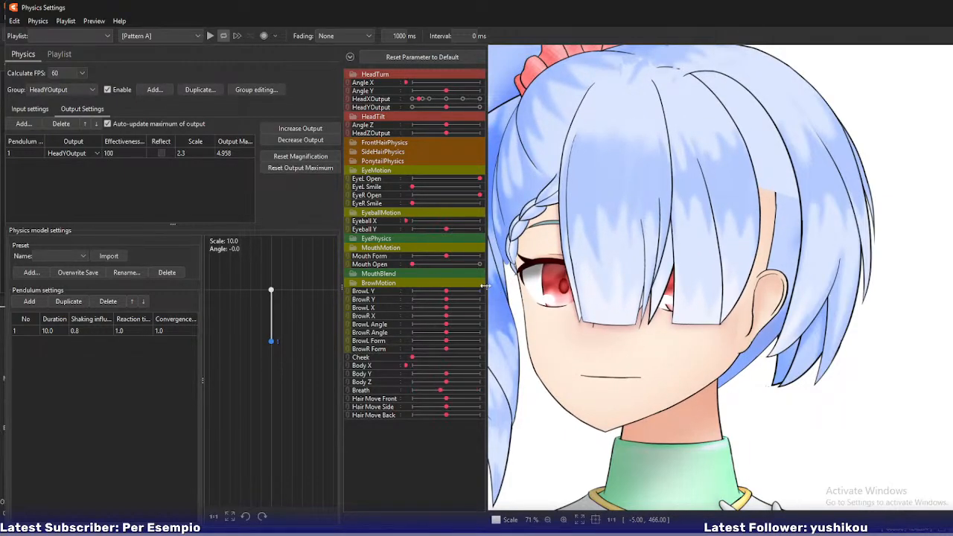
{"action": "left_click_drag", "start_coordinate": [484, 286], "coordinate": [488, 282]}
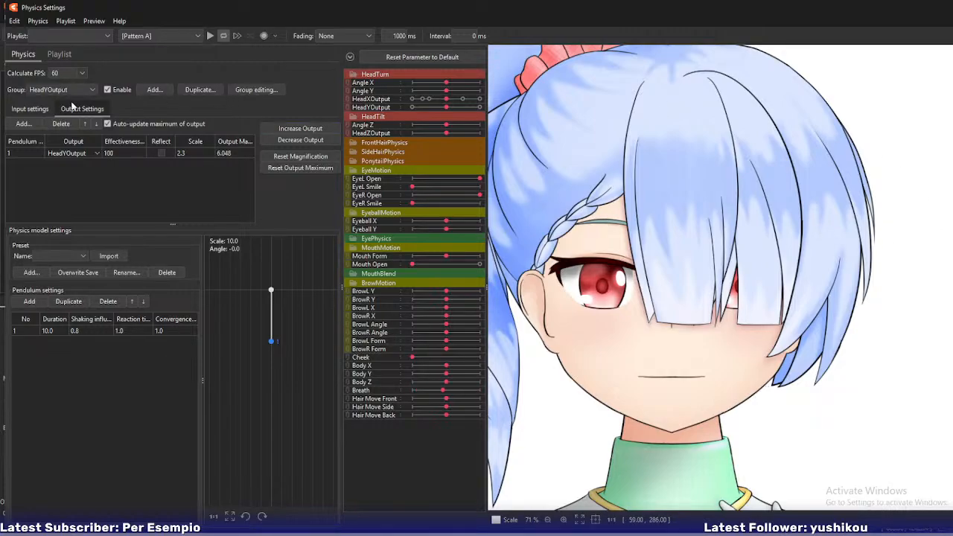
{"action": "left_click", "coordinate": [108, 89]}
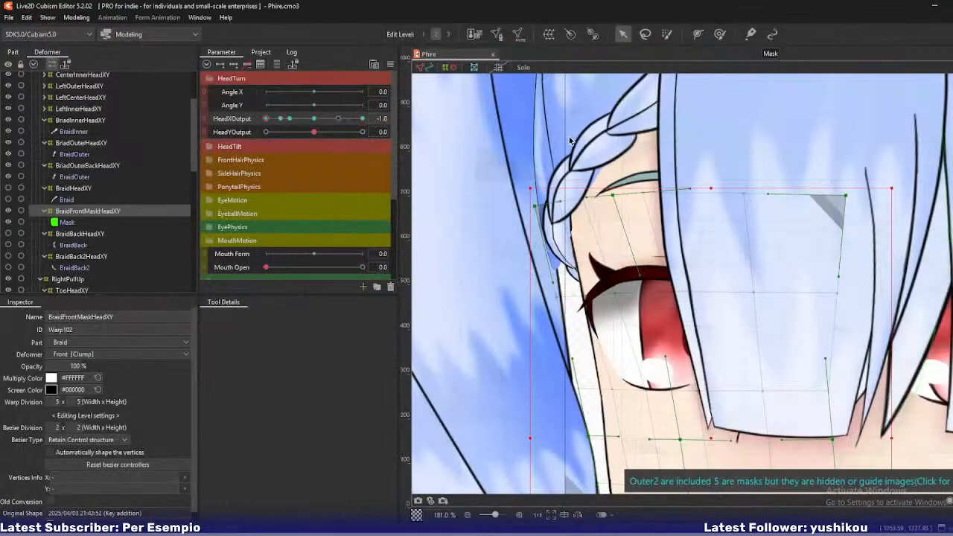
Set HeadXOutput to 1.0 and show the Braid art mesh
{"action": "scroll", "coordinate": [723, 224], "scroll_direction": "down", "scroll_amount": 4}
{"action": "left_click_drag", "start_coordinate": [724, 225], "coordinate": [580, 270]}
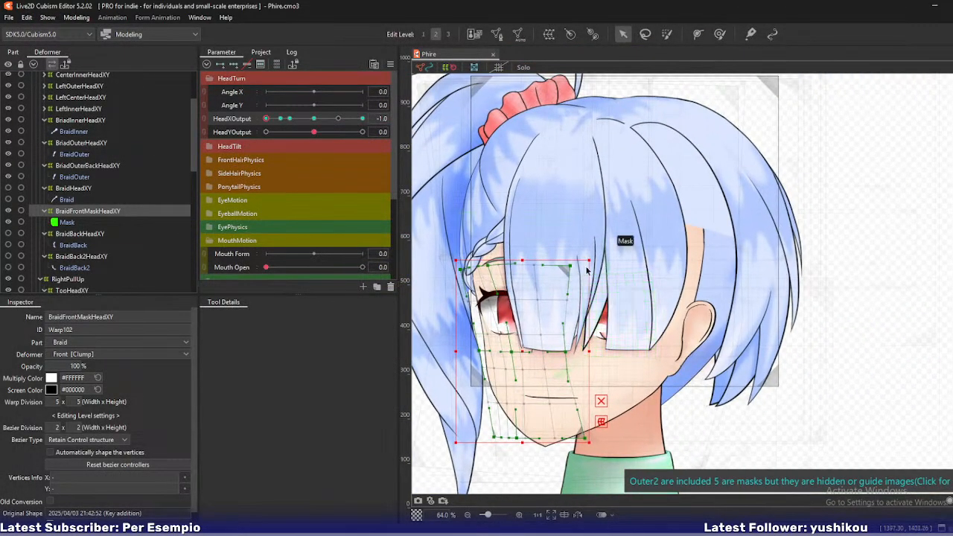
{"action": "left_click_drag", "start_coordinate": [267, 119], "coordinate": [402, 141]}
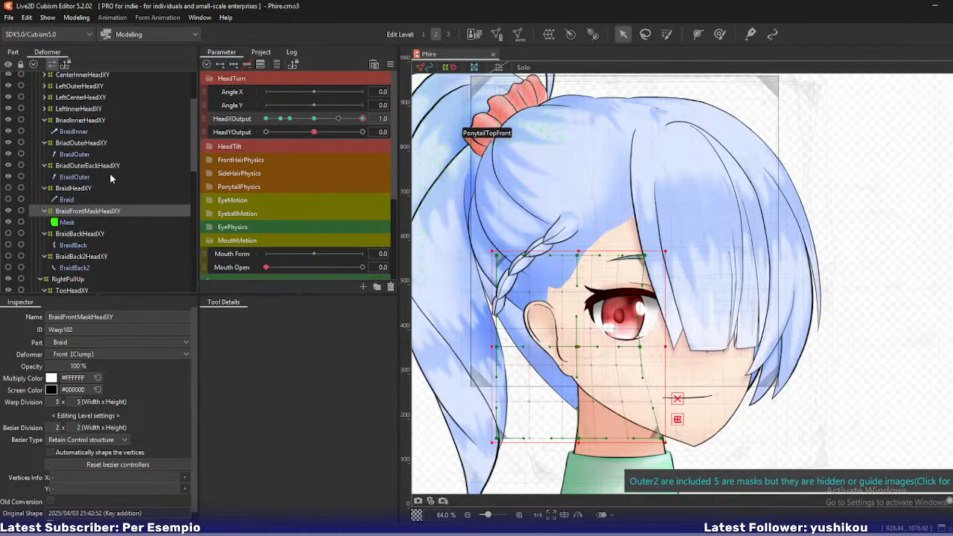
{"action": "left_click", "coordinate": [9, 200]}
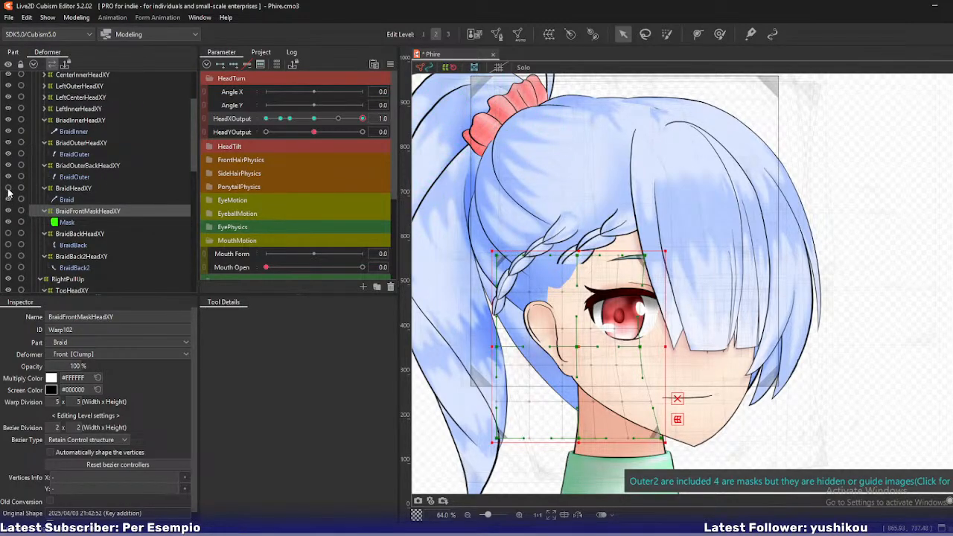
Remove the BraidFrontMask clipping from the Braid art mesh
{"action": "left_click", "coordinate": [47, 200]}
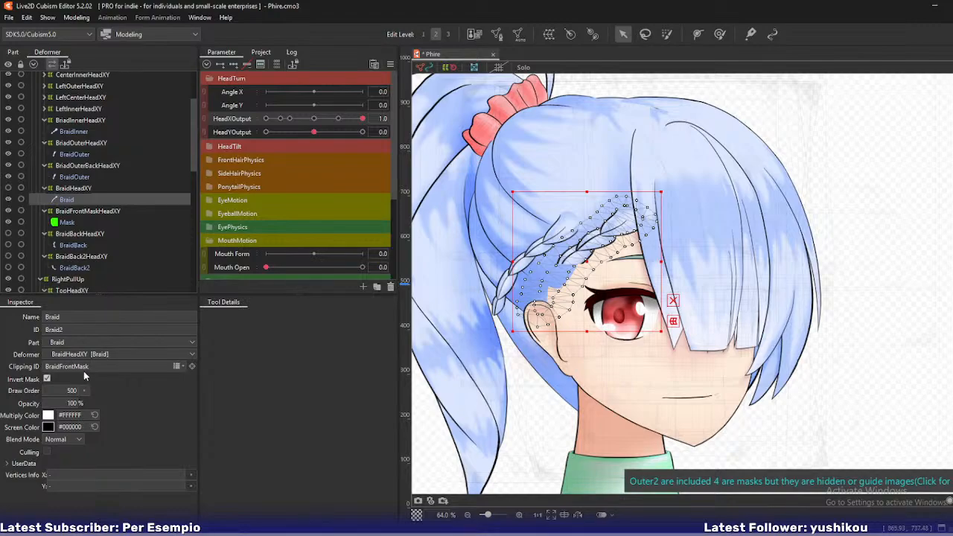
{"action": "double_click", "coordinate": [108, 366]}
{"action": "key", "text": "BackSpace"}
{"action": "key", "text": "Return"}
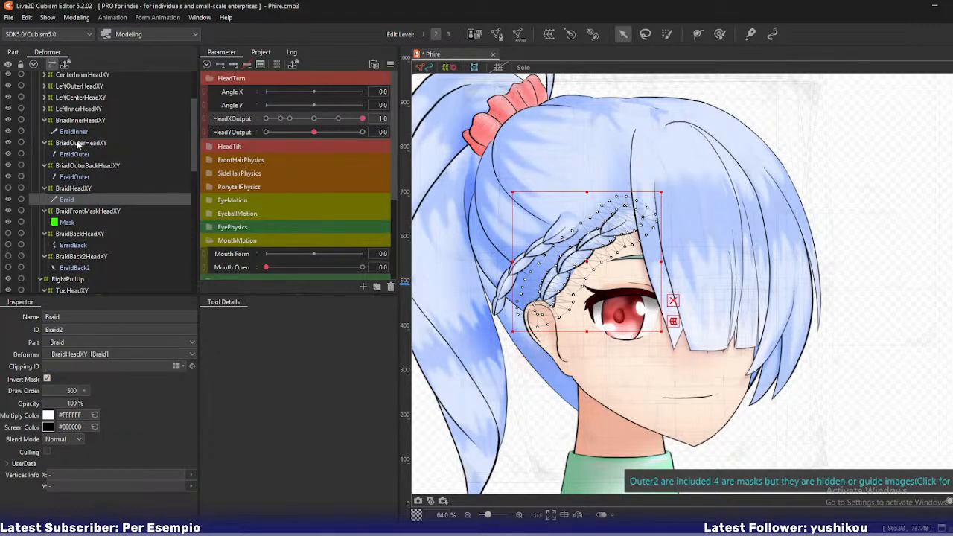
Move the BriadInnerHeadXY warp at HeadXOutput 1.0 toward the face, over the reference braid above the ear
{"action": "left_click", "coordinate": [81, 120]}
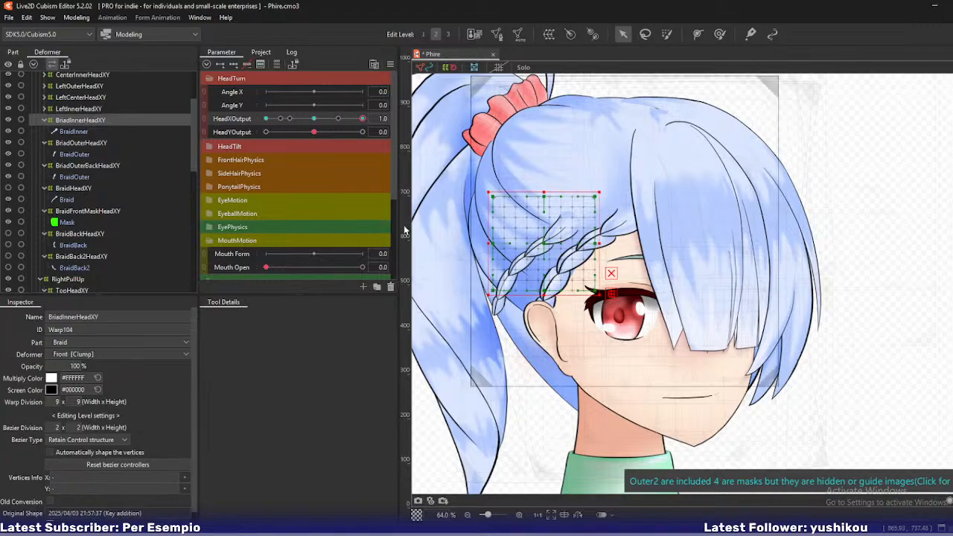
{"action": "scroll", "coordinate": [555, 242], "scroll_direction": "up", "scroll_amount": 4}
{"action": "left_click_drag", "start_coordinate": [553, 242], "coordinate": [647, 238]}
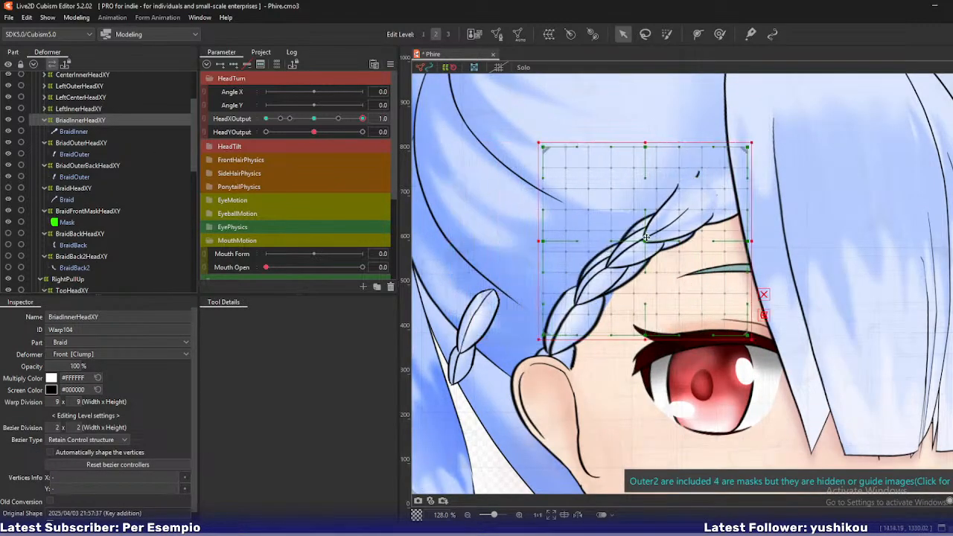
{"action": "left_click", "coordinate": [646, 237]}
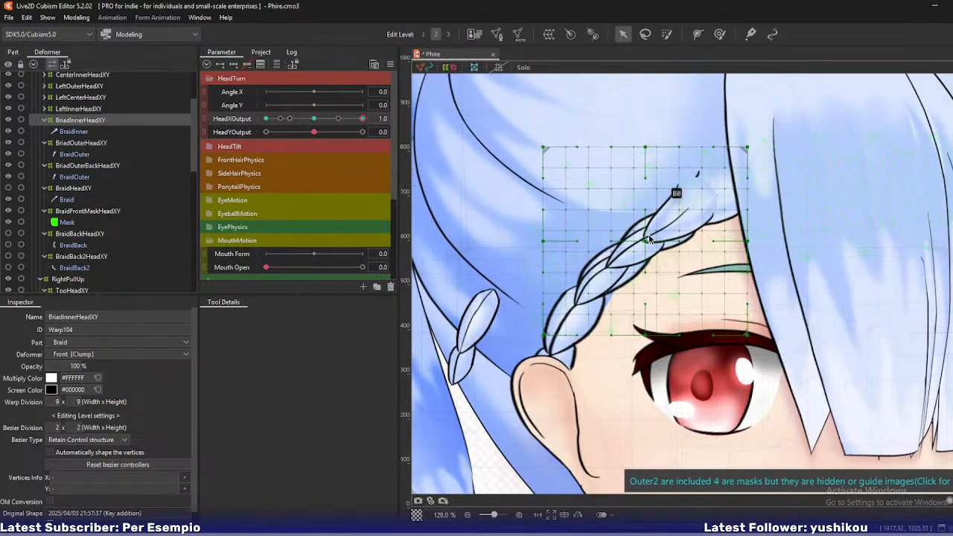
Reshape BriadInnerHeadXY by raising its centre and top centre points and pulling its face-side middle and lower corner points toward the eye
{"action": "left_click_drag", "start_coordinate": [646, 239], "coordinate": [648, 229]}
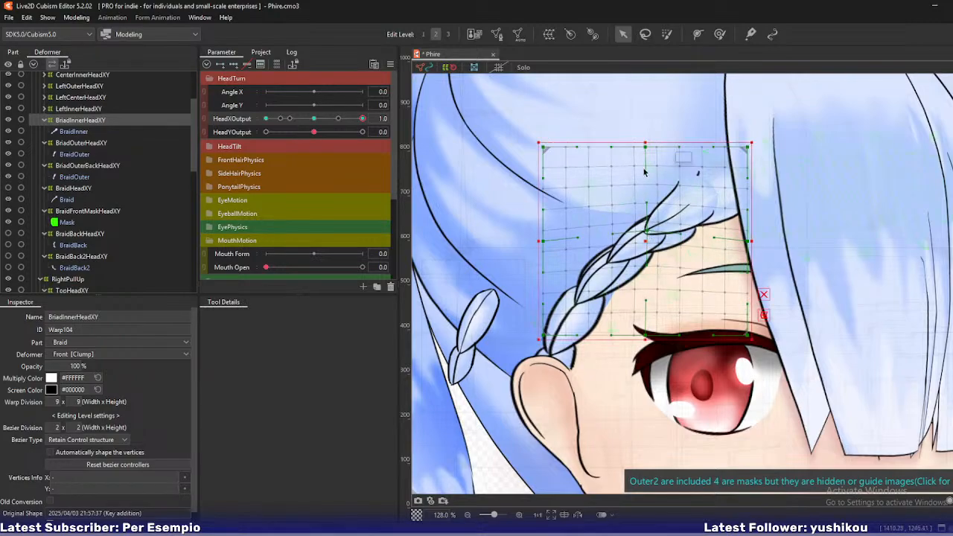
{"action": "left_click_drag", "start_coordinate": [646, 147], "coordinate": [680, 125]}
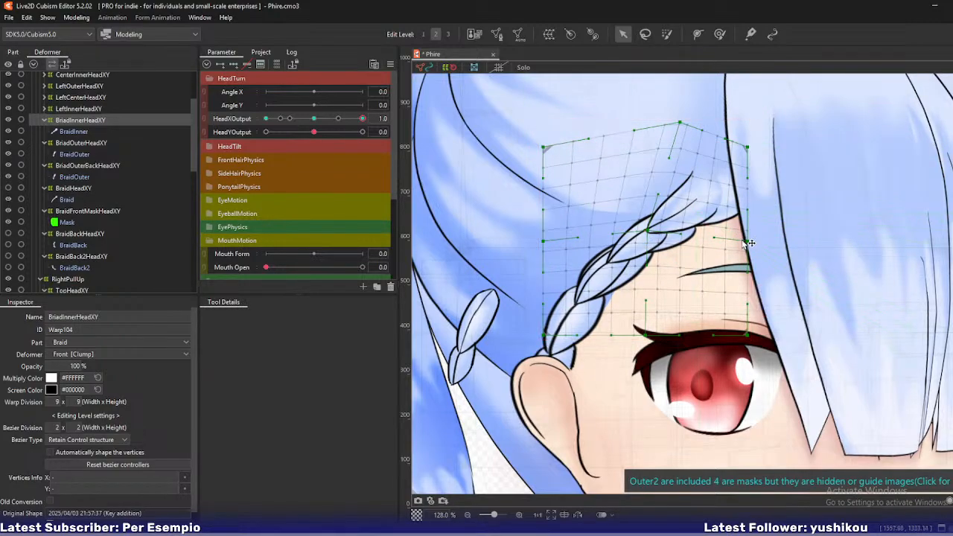
{"action": "left_click_drag", "start_coordinate": [751, 240], "coordinate": [805, 237]}
{"action": "left_click_drag", "start_coordinate": [747, 334], "coordinate": [812, 359]}
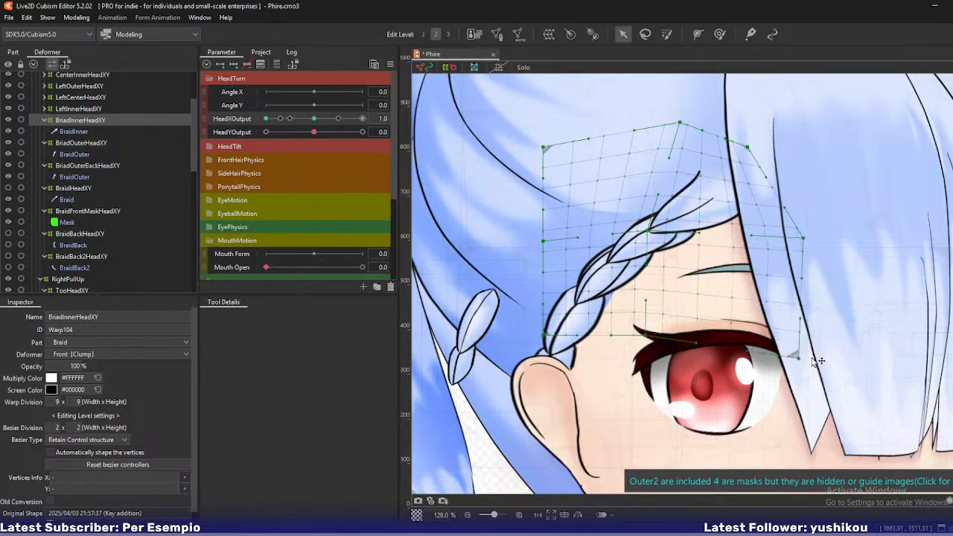
{"action": "left_click_drag", "start_coordinate": [645, 335], "coordinate": [660, 342]}
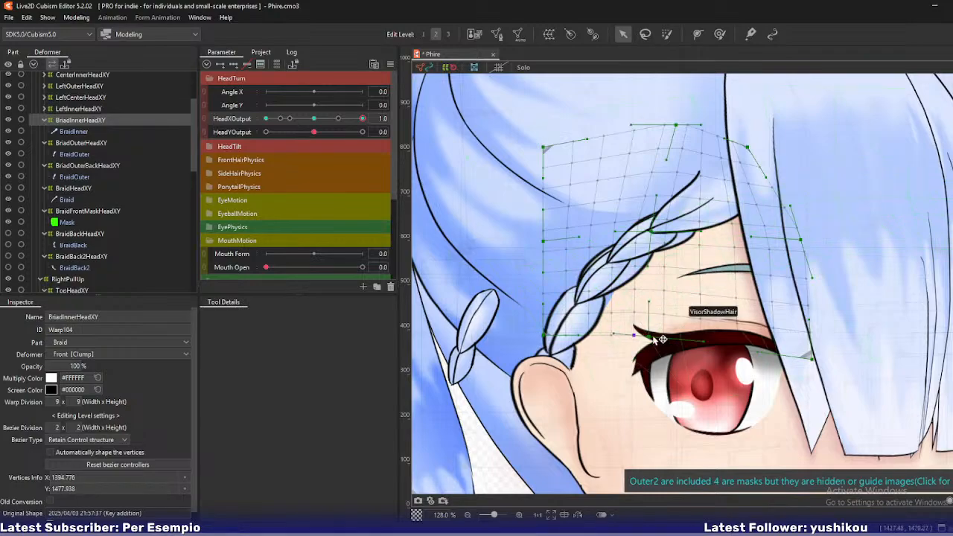
Shift BriadInnerHeadXY's centre point toward the face and its top centre point back to match the upper braid strands
{"action": "left_click", "coordinate": [655, 232]}
{"action": "left_click_drag", "start_coordinate": [655, 232], "coordinate": [675, 226]}
{"action": "left_click_drag", "start_coordinate": [675, 124], "coordinate": [650, 118]}
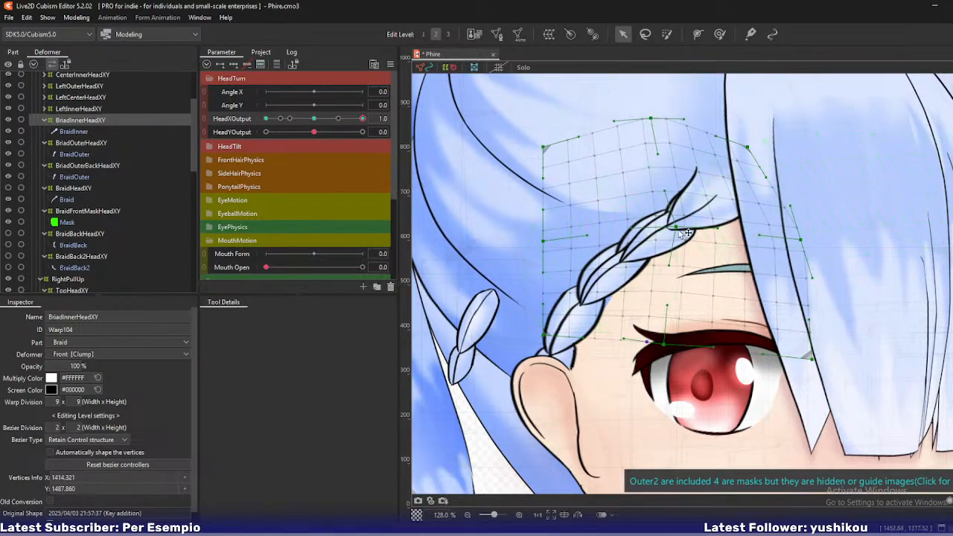
{"action": "mouse_move", "coordinate": [676, 227]}
{"action": "left_mouse_down"}
{"action": "mouse_move", "coordinate": [668, 222]}
{"action": "mouse_move", "coordinate": [675, 227]}
{"action": "left_mouse_up"}
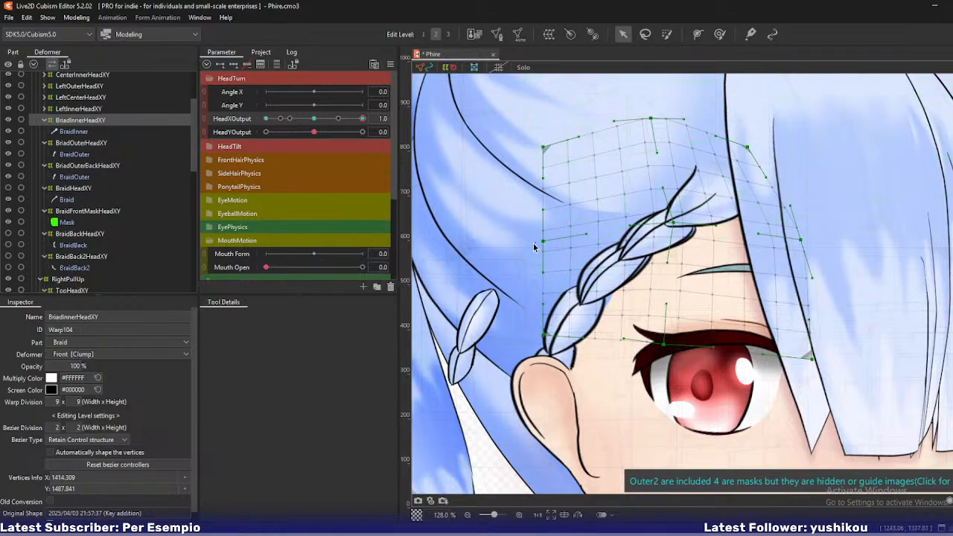
Pull BriadInnerHeadXY's rear edge points outward and lower its bottom points to fit the lower braid strands above the ear
{"action": "left_click_drag", "start_coordinate": [543, 241], "coordinate": [527, 227]}
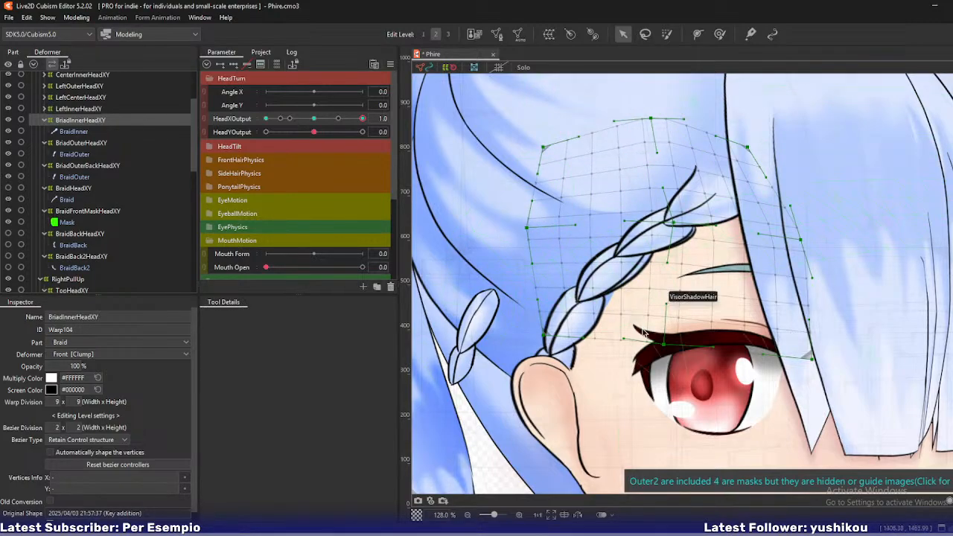
{"action": "left_click_drag", "start_coordinate": [663, 344], "coordinate": [684, 352]}
{"action": "left_click_drag", "start_coordinate": [549, 342], "coordinate": [549, 355]}
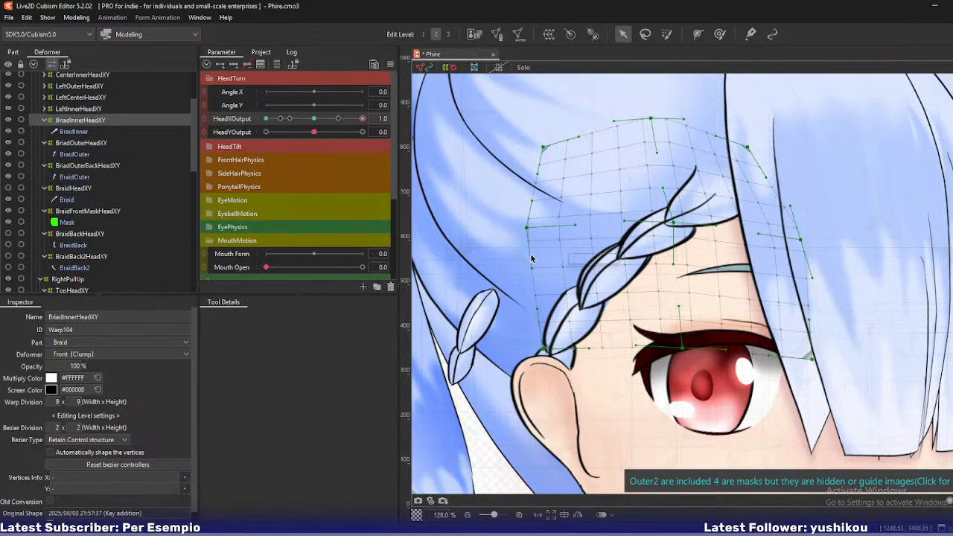
{"action": "left_click_drag", "start_coordinate": [526, 227], "coordinate": [523, 215]}
{"action": "left_click_drag", "start_coordinate": [548, 148], "coordinate": [539, 144]}
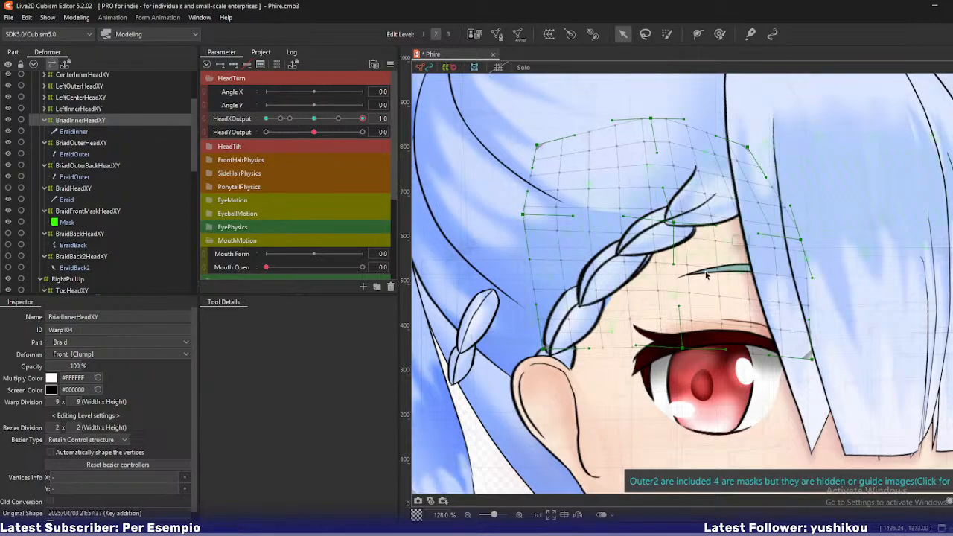
{"action": "left_click_drag", "start_coordinate": [682, 346], "coordinate": [692, 350]}
{"action": "key", "text": "ctrl+z"}
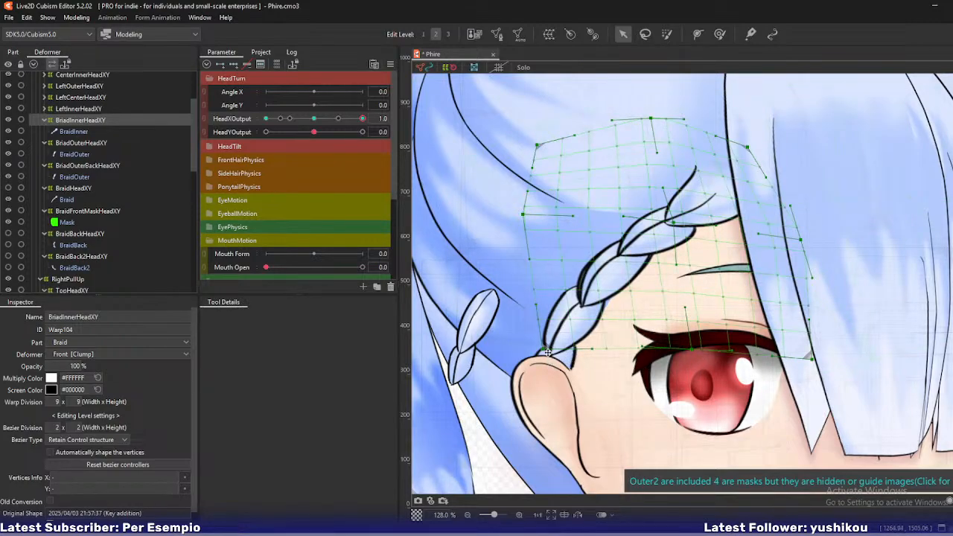
{"action": "key", "text": "ctrl+z"}
{"action": "left_click_drag", "start_coordinate": [544, 350], "coordinate": [540, 347]}
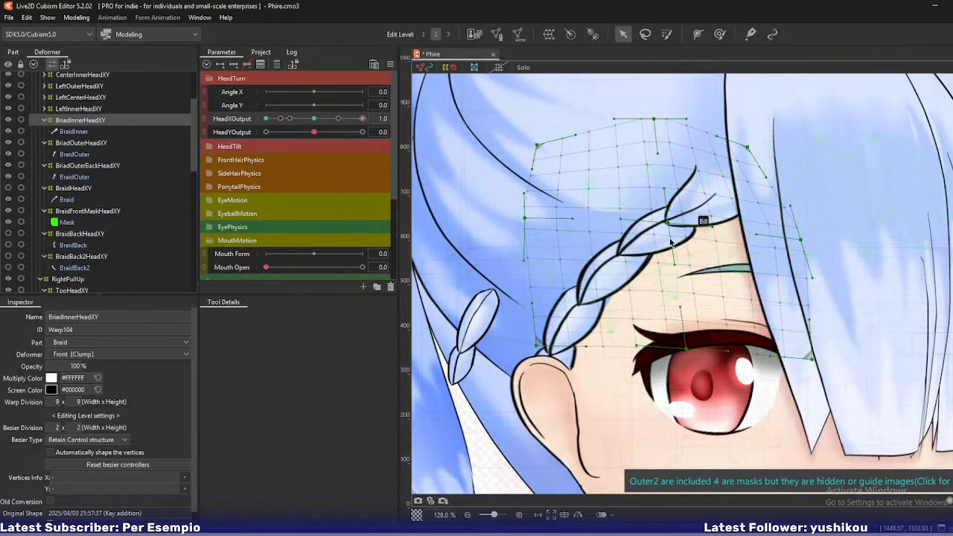
{"action": "left_click", "coordinate": [88, 143]}
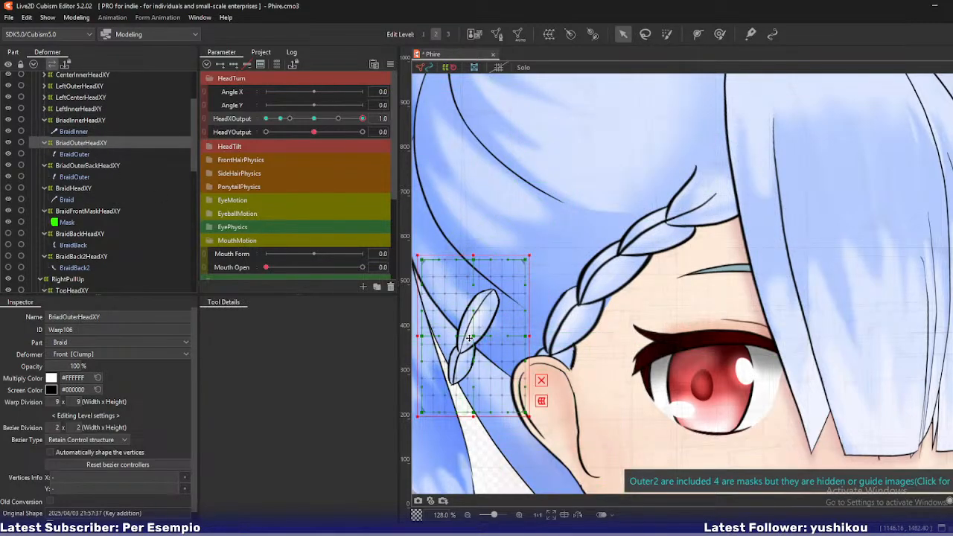
{"action": "left_click_drag", "start_coordinate": [471, 339], "coordinate": [559, 340]}
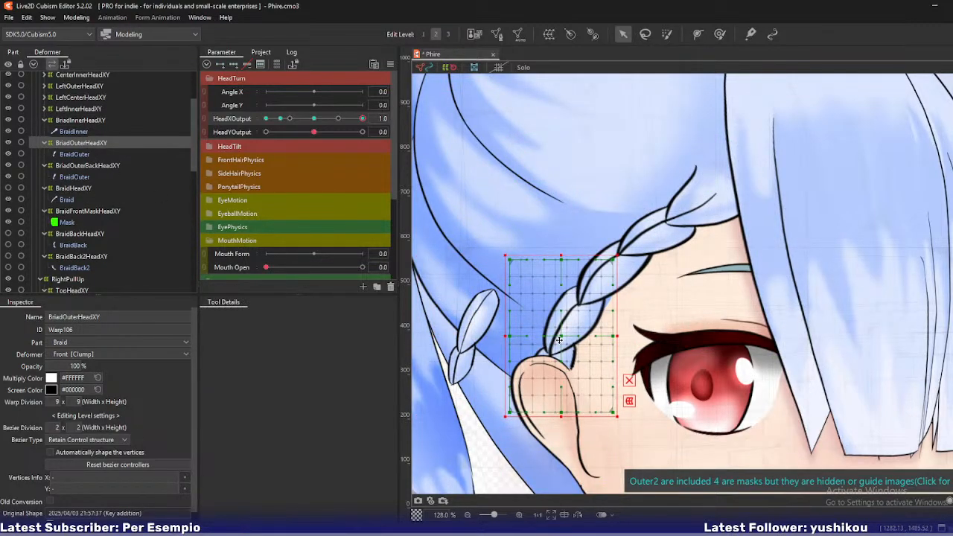
{"action": "key", "text": "ctrl+z"}
Move the BraidFrontMaskHeadXY warp at HeadXOutput 1.0 away from the braid to the far side of the face
{"action": "left_click", "coordinate": [63, 222]}
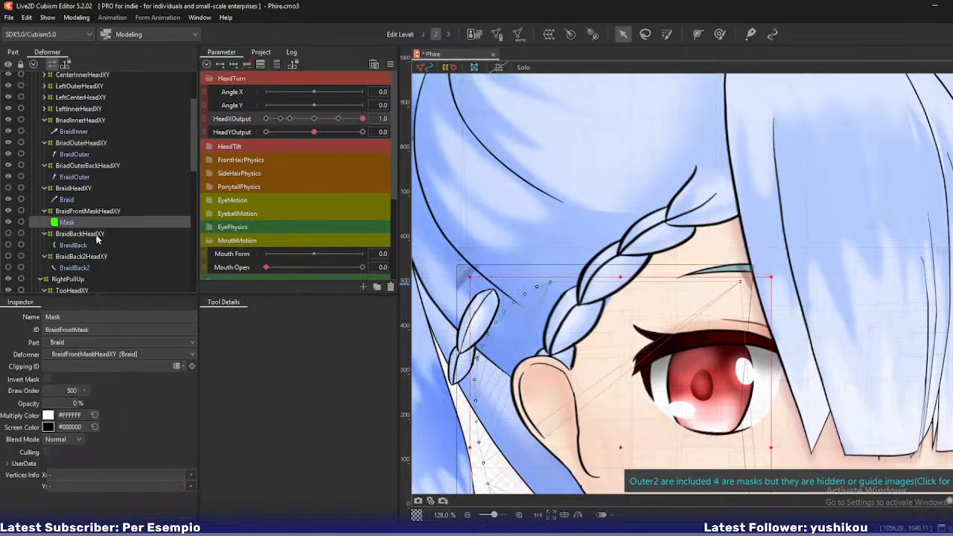
{"action": "scroll", "coordinate": [690, 301], "scroll_direction": "down", "scroll_amount": 3}
{"action": "left_click_drag", "start_coordinate": [689, 302], "coordinate": [615, 216]}
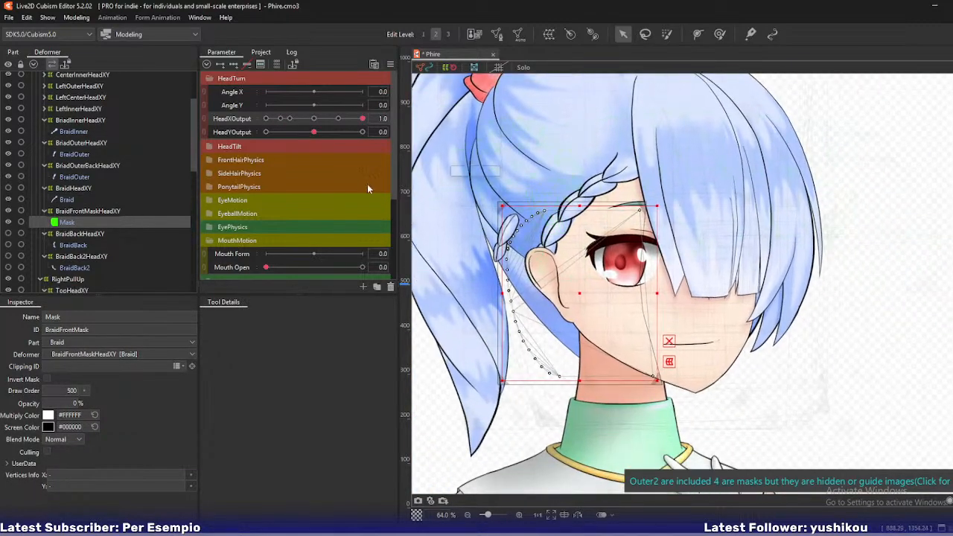
{"action": "left_click", "coordinate": [64, 212]}
{"action": "left_click_drag", "start_coordinate": [576, 292], "coordinate": [748, 293]}
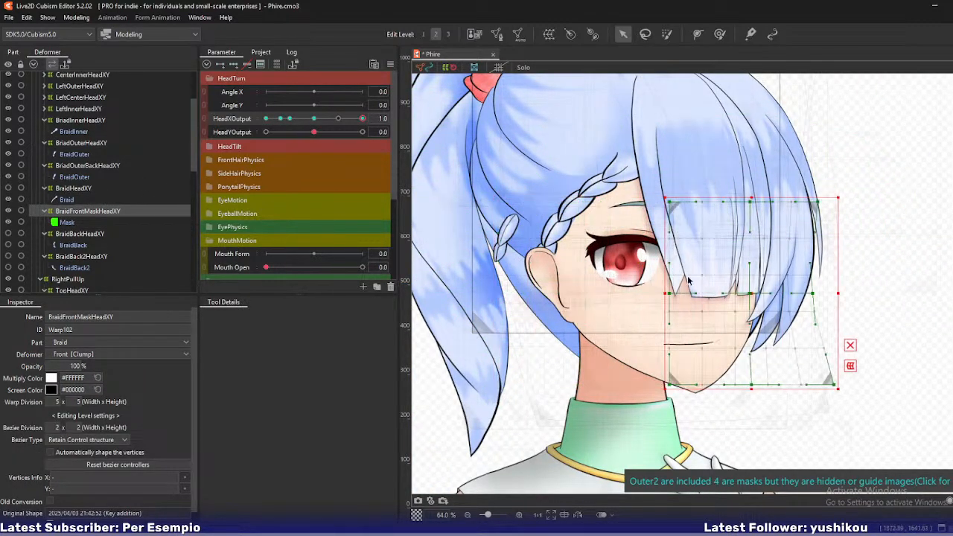
{"action": "mouse_move", "coordinate": [362, 118]}
{"action": "left_mouse_down"}
{"action": "mouse_move", "coordinate": [316, 121]}
{"action": "mouse_move", "coordinate": [362, 118]}
{"action": "left_mouse_up"}
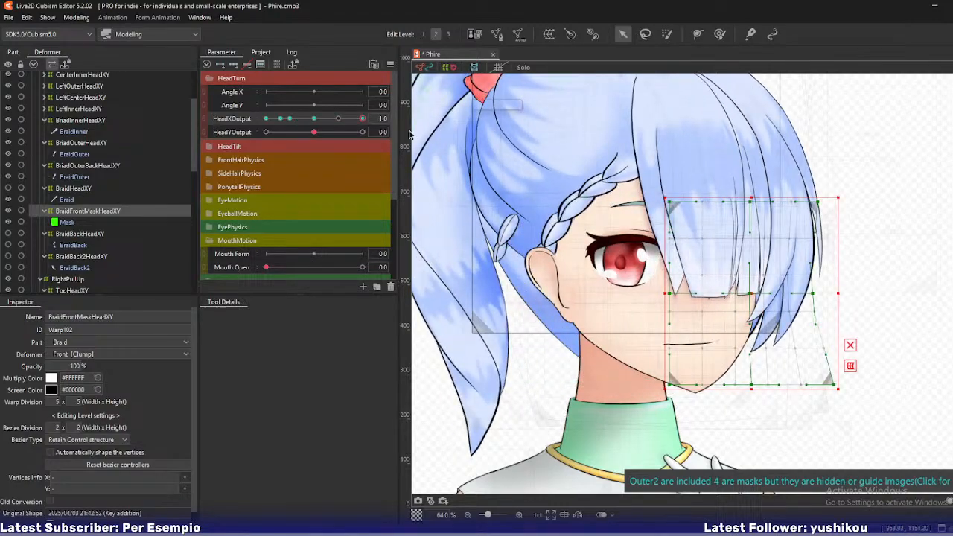
Move BriadOuterHeadXY onto the lower end of the reference braid and stretch its face-side corners toward the eye at edit level 3
{"action": "left_click", "coordinate": [81, 142]}
{"action": "scroll", "coordinate": [484, 216], "scroll_direction": "up", "scroll_amount": 4}
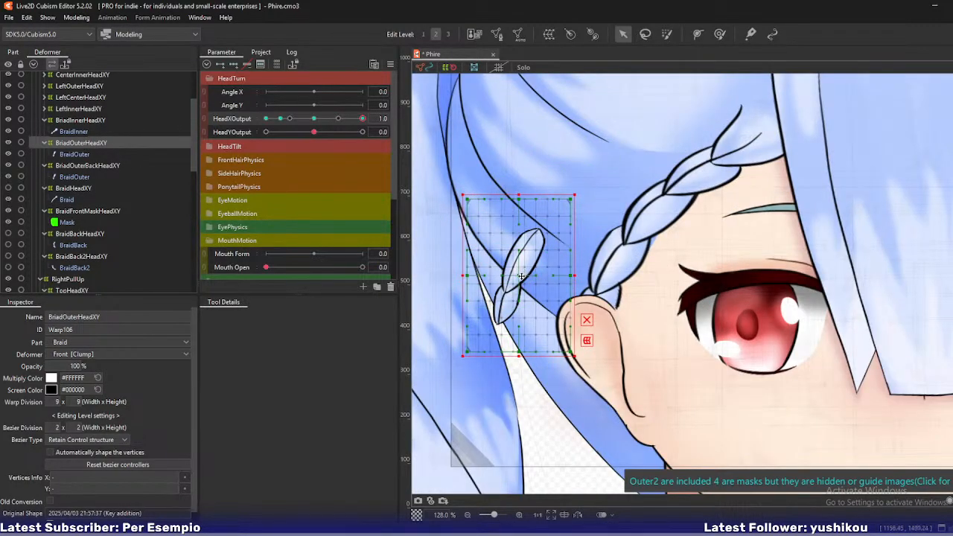
{"action": "left_click_drag", "start_coordinate": [522, 276], "coordinate": [600, 281]}
{"action": "left_click", "coordinate": [656, 212]}
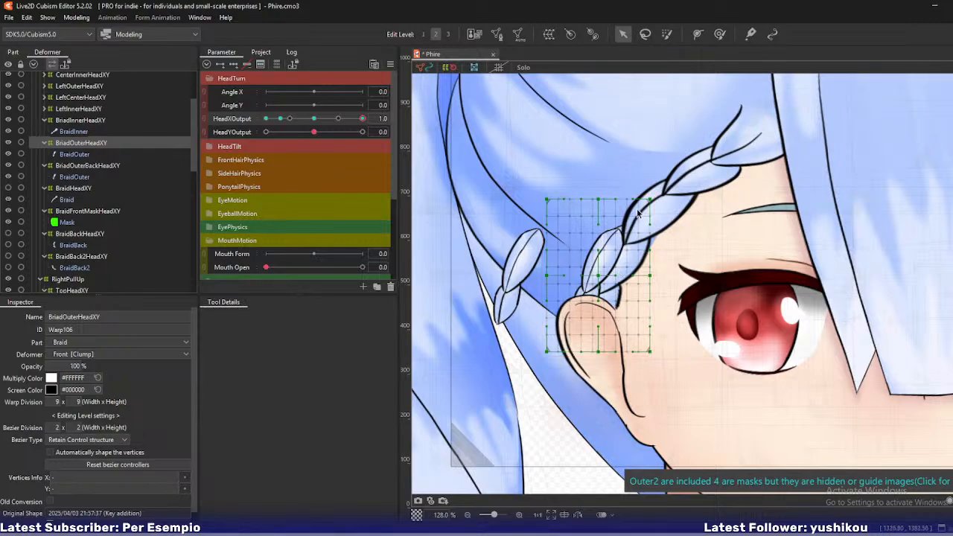
{"action": "key", "text": "3"}
{"action": "left_click_drag", "start_coordinate": [650, 199], "coordinate": [682, 189]}
{"action": "left_click_drag", "start_coordinate": [651, 353], "coordinate": [696, 362]}
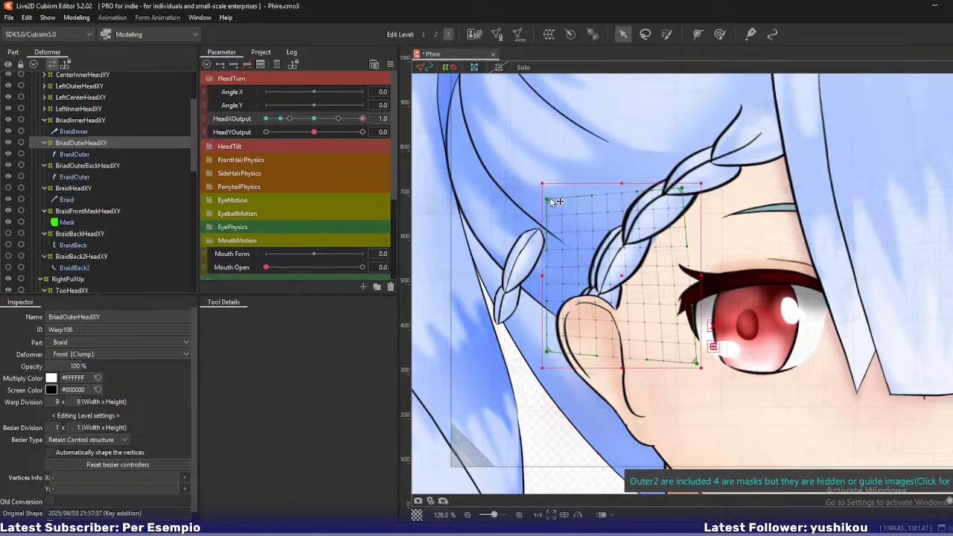
Adjust BriadOuterHeadXY at edit level 2, nudging its upper rear corner, centre, rear middle and top centre points to follow the braid
{"action": "key", "text": "2"}
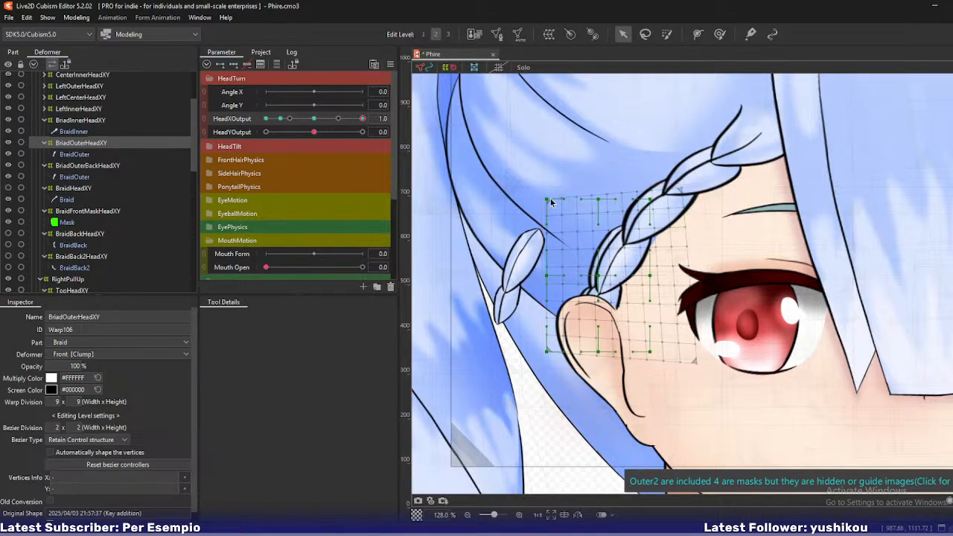
{"action": "left_click_drag", "start_coordinate": [546, 200], "coordinate": [540, 198]}
{"action": "key", "text": "ctrl+z"}
{"action": "left_click_drag", "start_coordinate": [618, 277], "coordinate": [614, 274]}
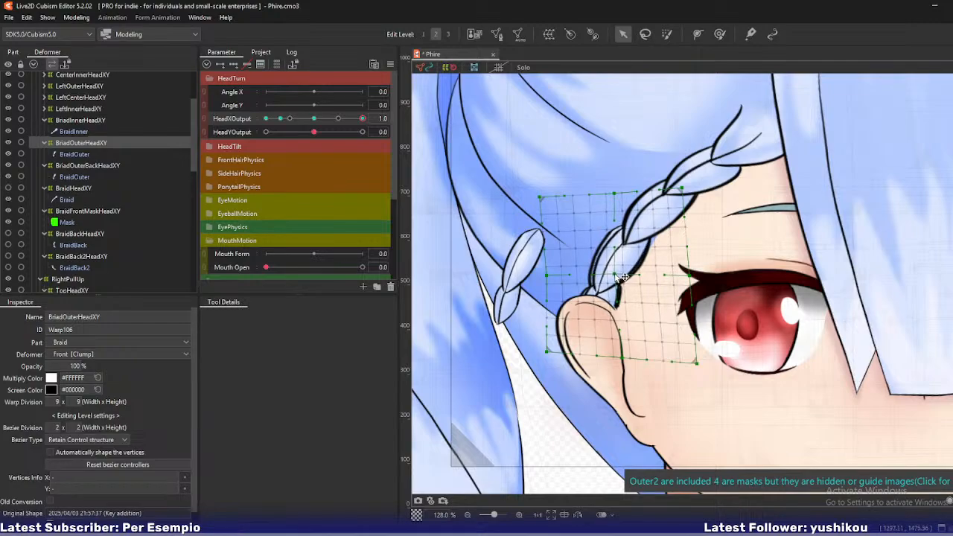
{"action": "left_click_drag", "start_coordinate": [546, 276], "coordinate": [538, 271]}
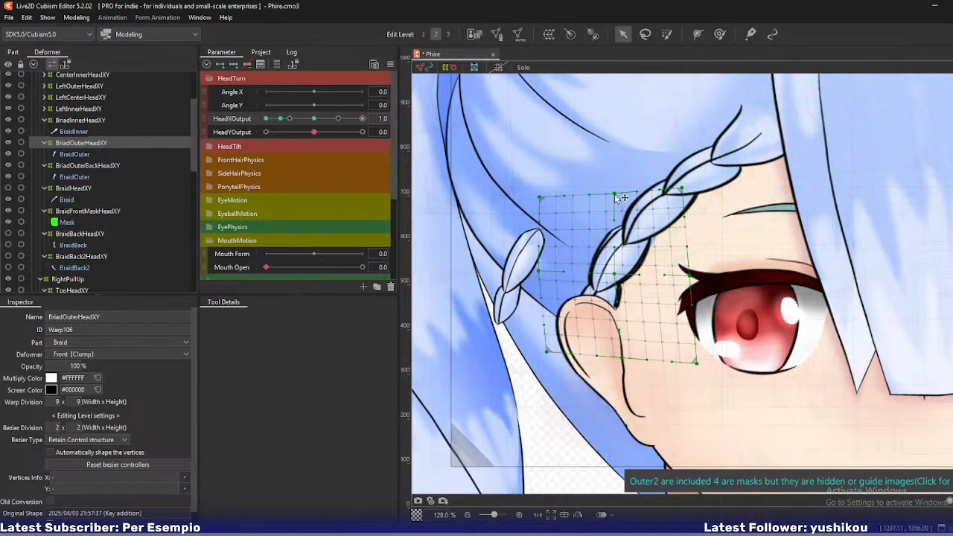
{"action": "left_click_drag", "start_coordinate": [614, 193], "coordinate": [607, 188]}
Pull BriadOuterHeadXY's face-side middle and lower points toward the eye and its lower rear corner and rear middle point outward
{"action": "left_click_drag", "start_coordinate": [688, 275], "coordinate": [700, 280]}
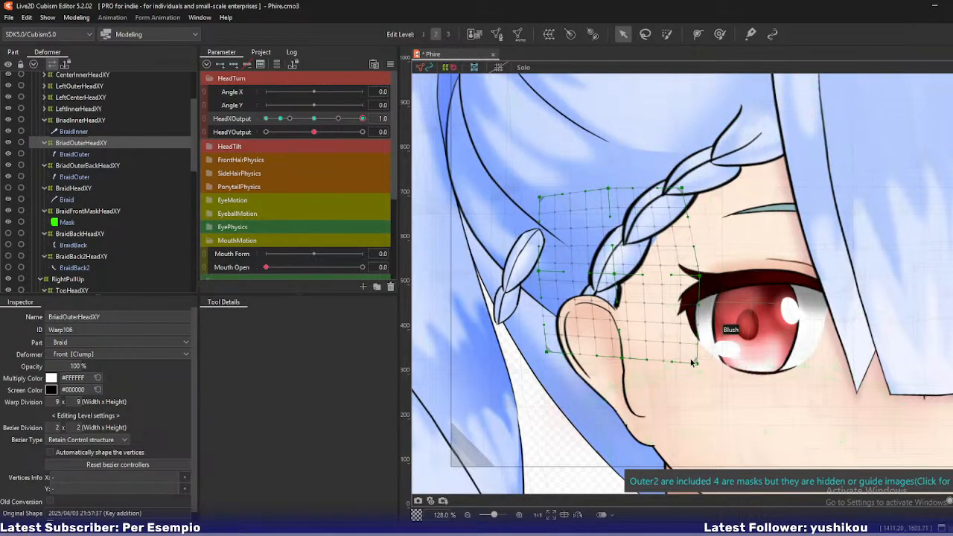
{"action": "left_click_drag", "start_coordinate": [702, 364], "coordinate": [716, 370]}
{"action": "left_click_drag", "start_coordinate": [628, 361], "coordinate": [630, 360]}
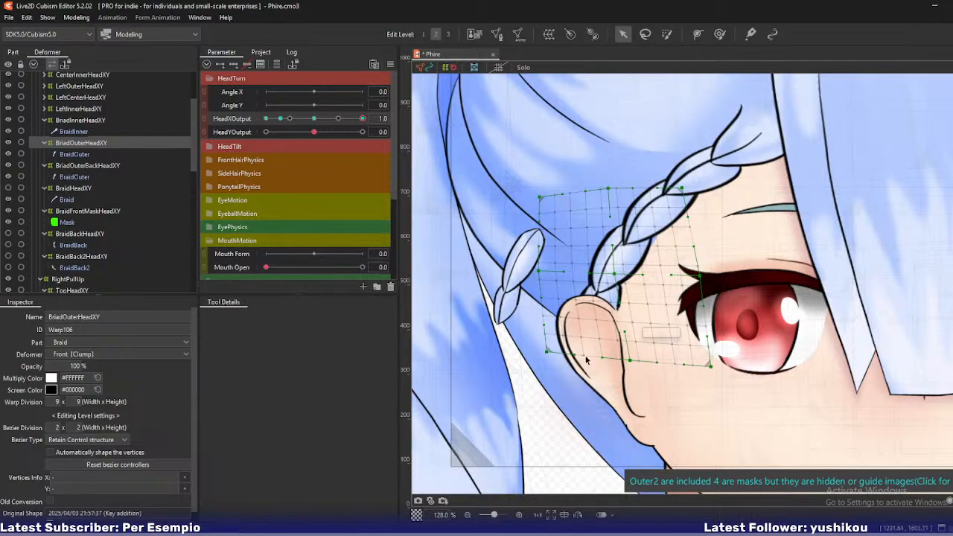
{"action": "left_click_drag", "start_coordinate": [547, 352], "coordinate": [534, 351]}
{"action": "left_click_drag", "start_coordinate": [542, 270], "coordinate": [535, 269]}
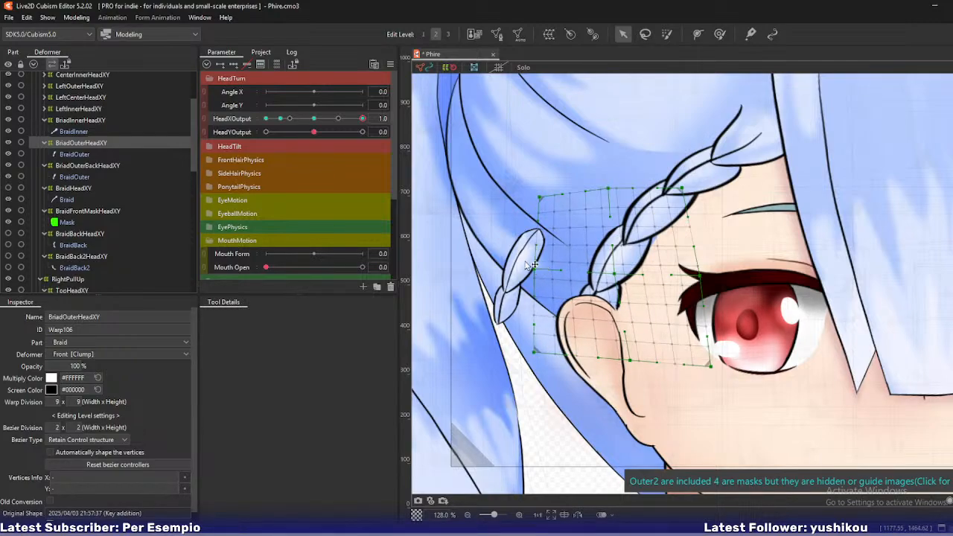
Paste the copied BriadOuterHeadXY shape onto BriadOuterBackHeadXY at HeadXOutput 1.0 and hide the reference Braid mesh
{"action": "left_click", "coordinate": [85, 166]}
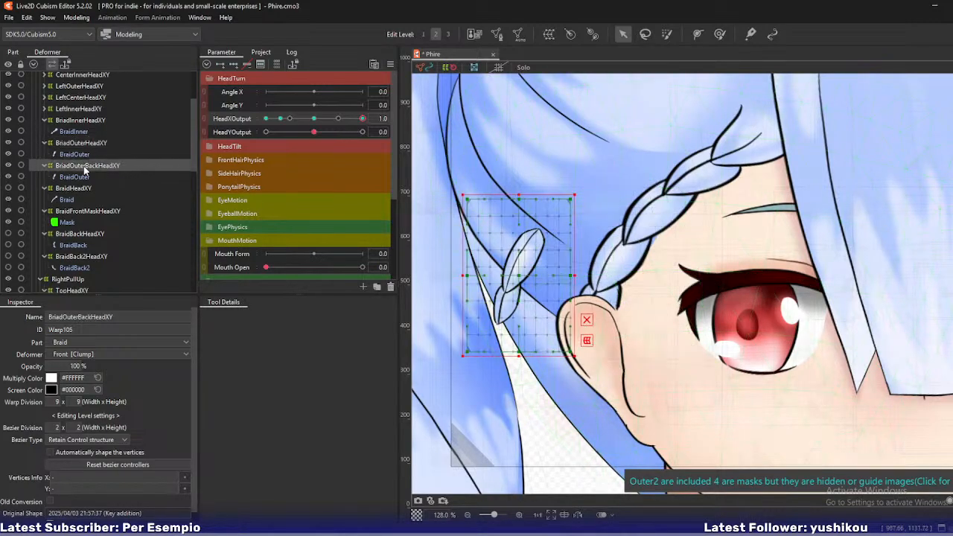
{"action": "key", "text": "ctrl+v"}
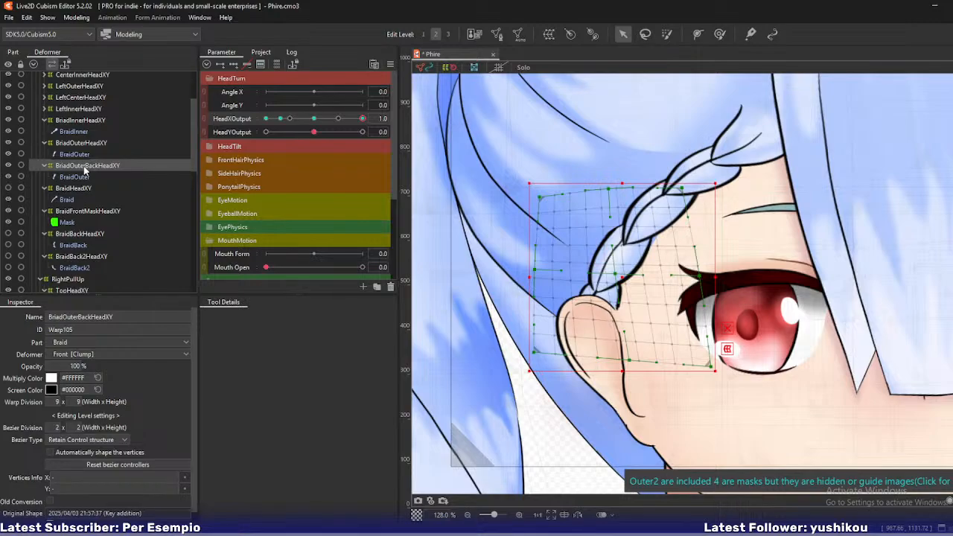
{"action": "left_click_drag", "start_coordinate": [363, 119], "coordinate": [337, 121]}
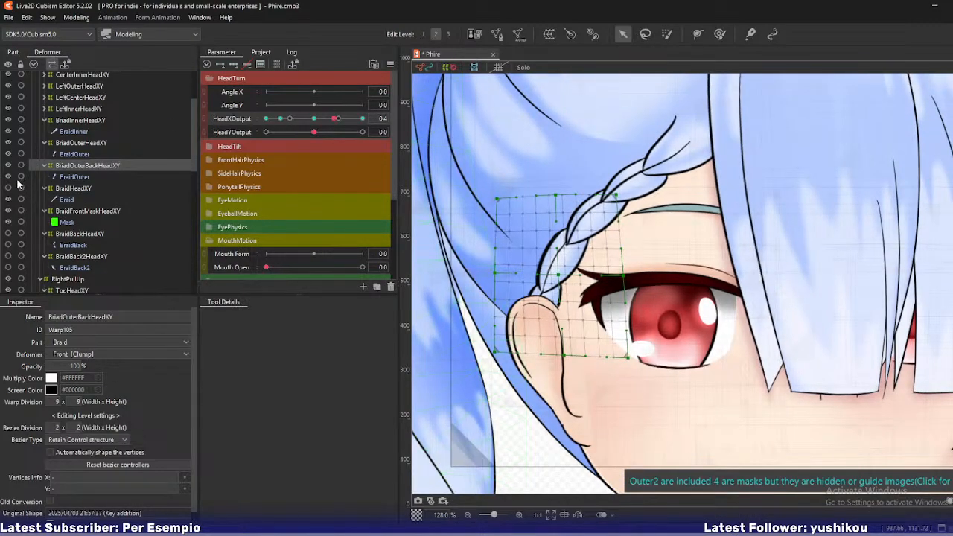
{"action": "left_click", "coordinate": [9, 200]}
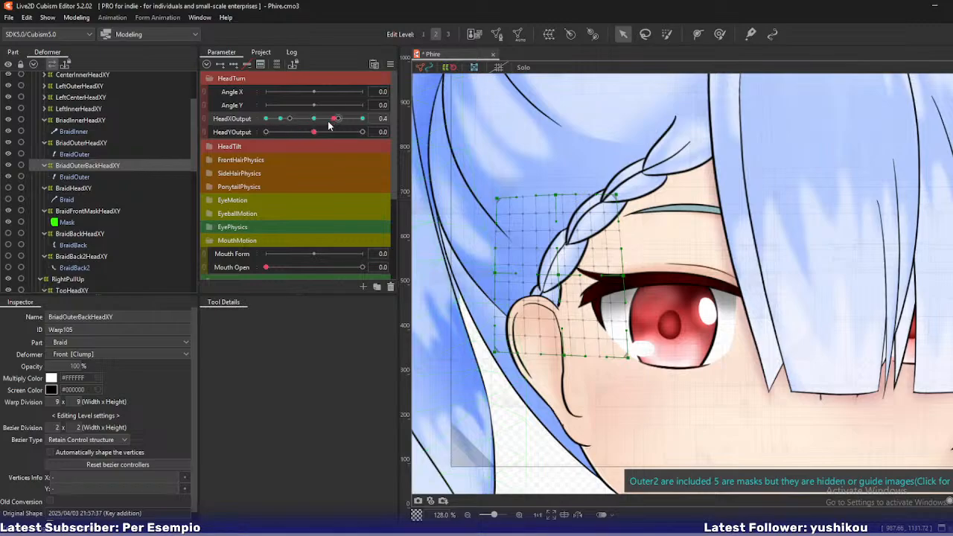
Sweep HeadXOutput between 1.0 and -1.0 and examine how the braid pieces follow the head turn
{"action": "left_click_drag", "start_coordinate": [335, 119], "coordinate": [363, 119]}
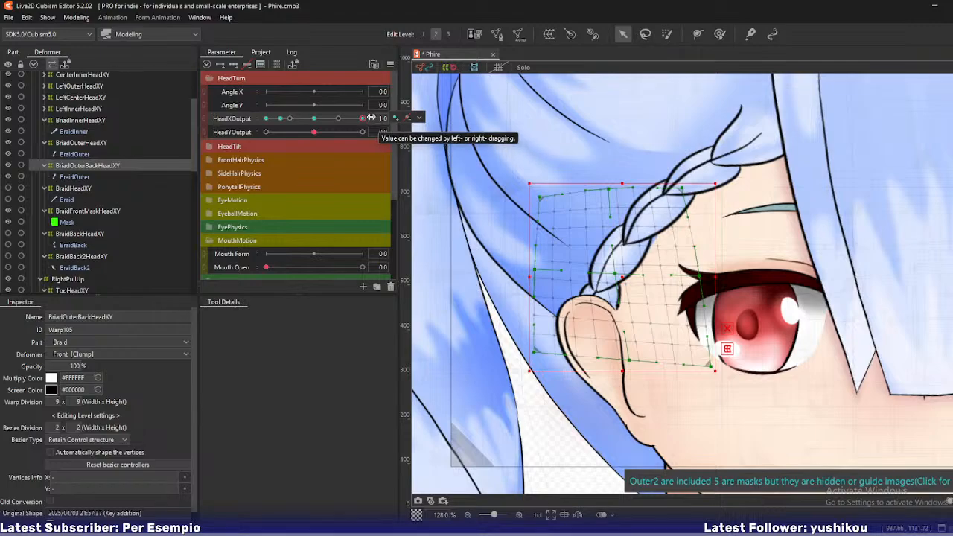
{"action": "left_click_drag", "start_coordinate": [387, 127], "coordinate": [243, 116]}
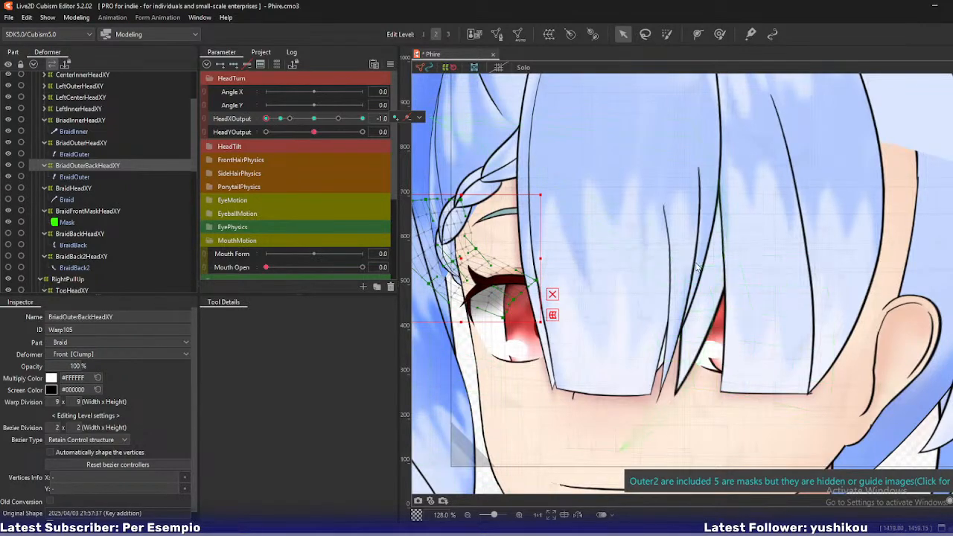
{"action": "scroll", "coordinate": [645, 268], "scroll_direction": "down", "scroll_amount": 5}
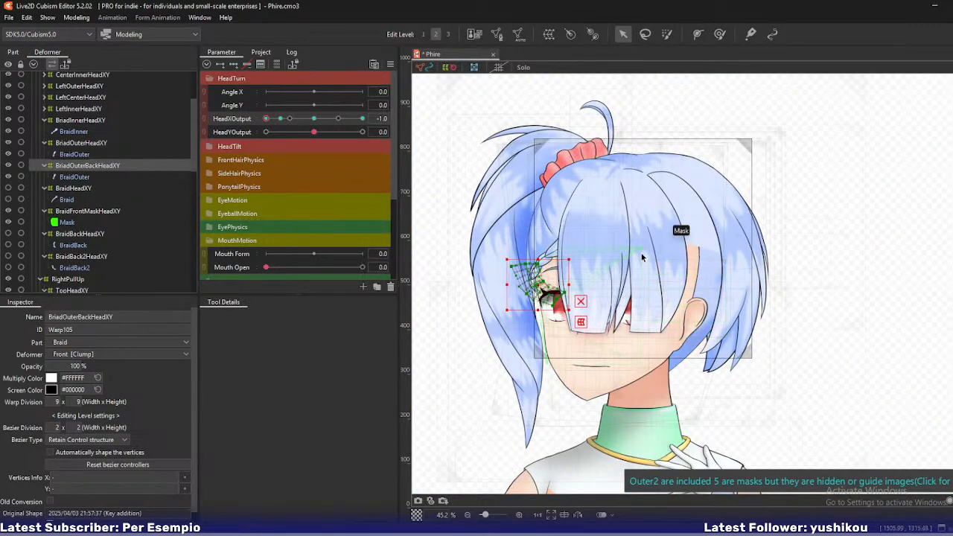
{"action": "left_click", "coordinate": [272, 119]}
{"action": "left_click_drag", "start_coordinate": [271, 119], "coordinate": [373, 125]}
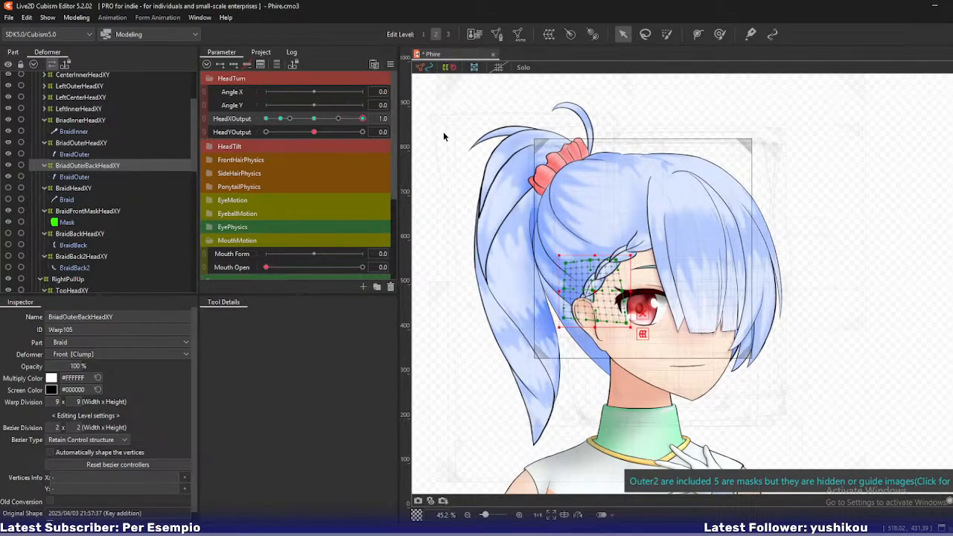
{"action": "mouse_move", "coordinate": [362, 119]}
{"action": "left_mouse_down"}
{"action": "mouse_move", "coordinate": [335, 119]}
{"action": "mouse_move", "coordinate": [365, 121]}
{"action": "left_mouse_up"}
{"action": "left_click_drag", "start_coordinate": [363, 119], "coordinate": [130, 127]}
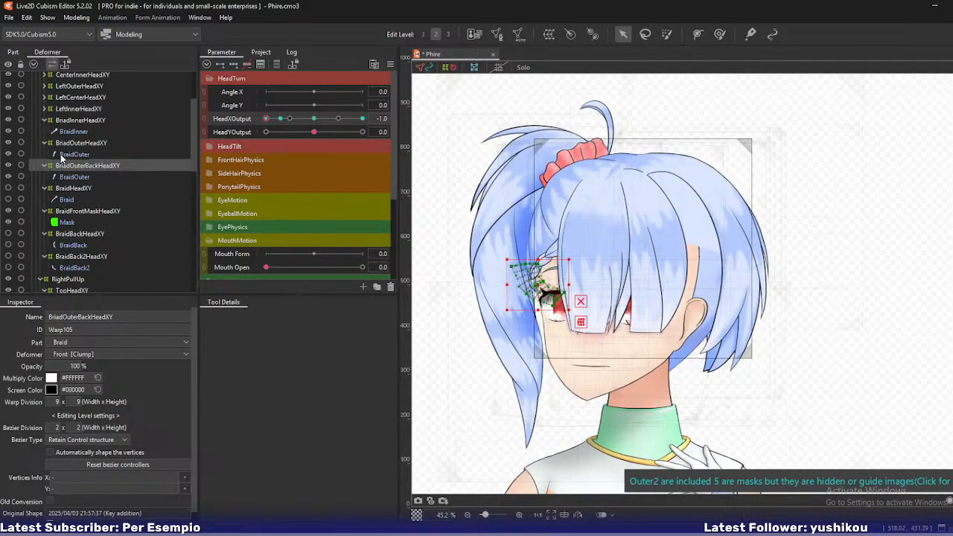
Nudge LeftCenterHeadXY's inner centre points toward the braid side at HeadXOutput -1.0, lower its bottom outer corner and shift its bottom centre point
{"action": "scroll", "coordinate": [61, 157], "scroll_direction": "up", "scroll_amount": 2}
{"action": "scroll", "coordinate": [89, 171], "scroll_direction": "up", "scroll_amount": 2}
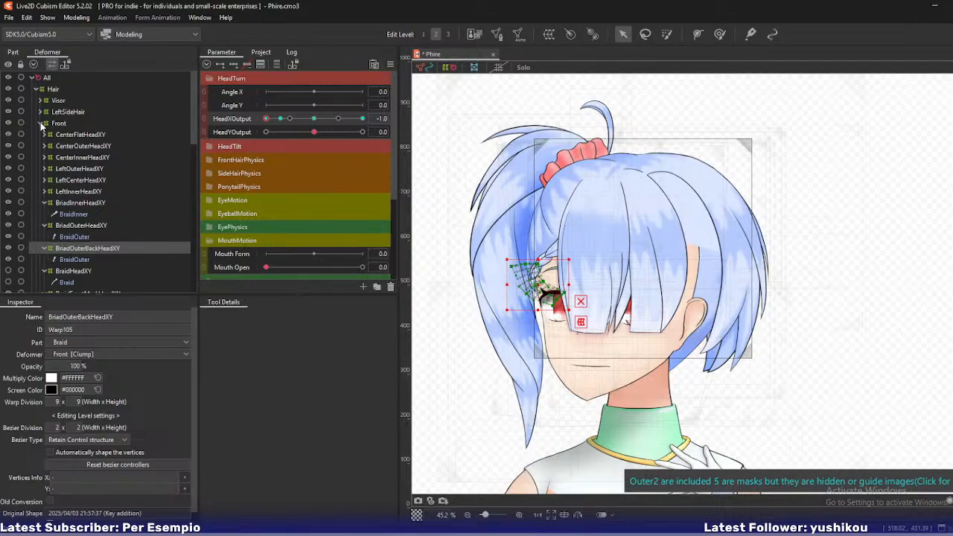
{"action": "left_click_drag", "start_coordinate": [267, 121], "coordinate": [244, 127]}
{"action": "left_click", "coordinate": [72, 181]}
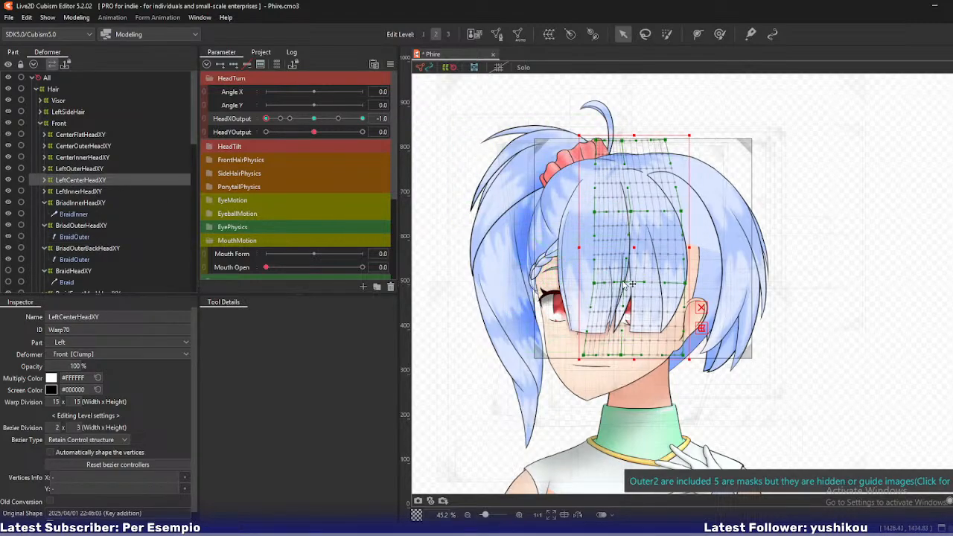
{"action": "left_click_drag", "start_coordinate": [631, 283], "coordinate": [630, 283]}
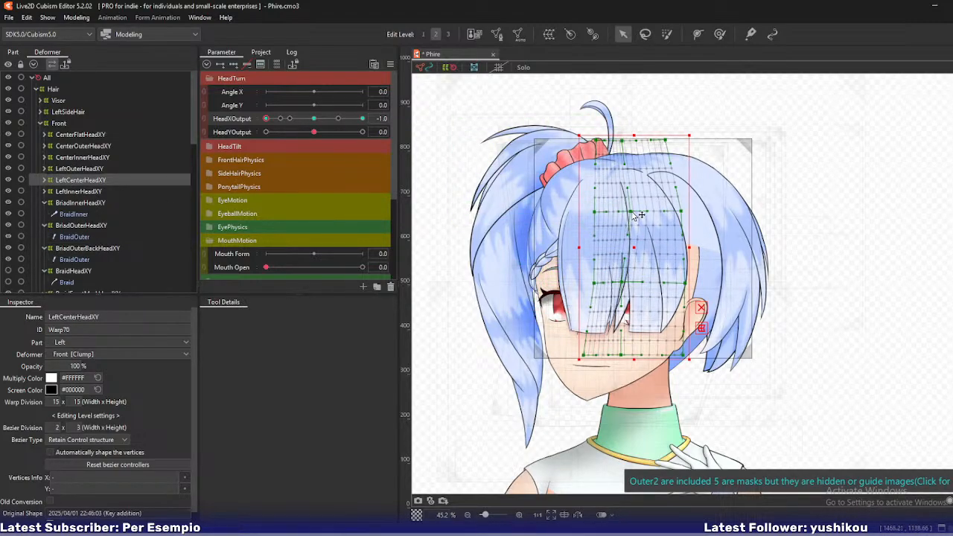
{"action": "left_click_drag", "start_coordinate": [632, 212], "coordinate": [630, 212]}
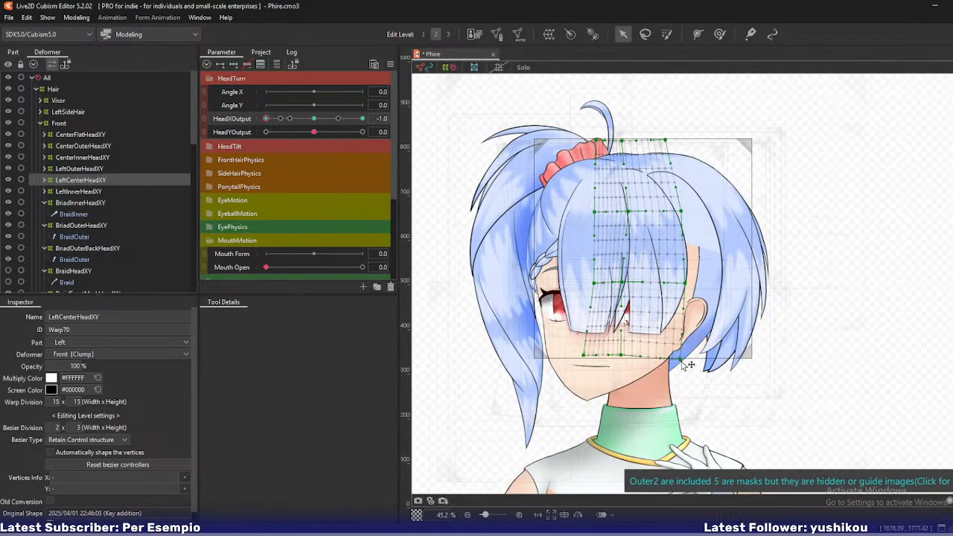
{"action": "left_click_drag", "start_coordinate": [624, 358], "coordinate": [619, 359]}
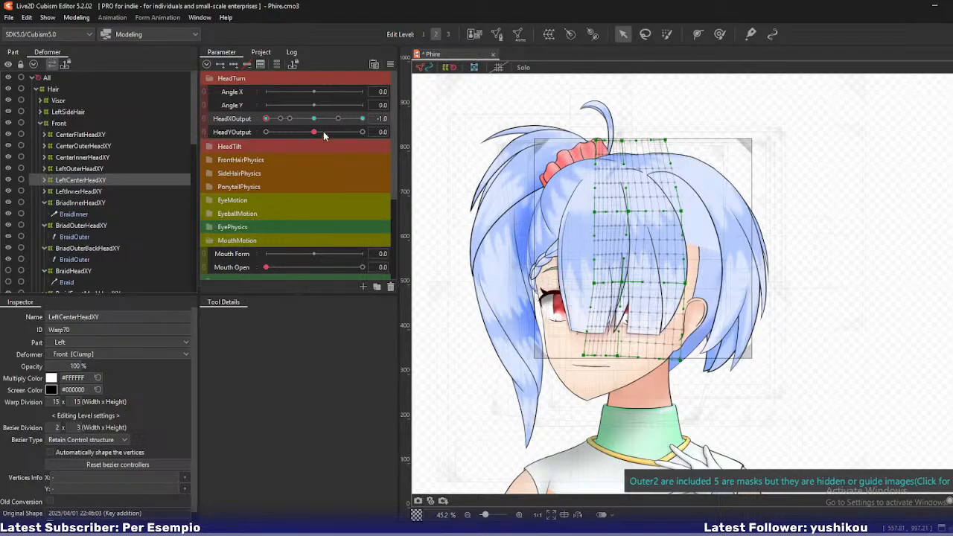
{"action": "mouse_move", "coordinate": [264, 123]}
{"action": "left_mouse_down"}
{"action": "mouse_move", "coordinate": [296, 130]}
{"action": "mouse_move", "coordinate": [254, 129]}
{"action": "left_mouse_up"}
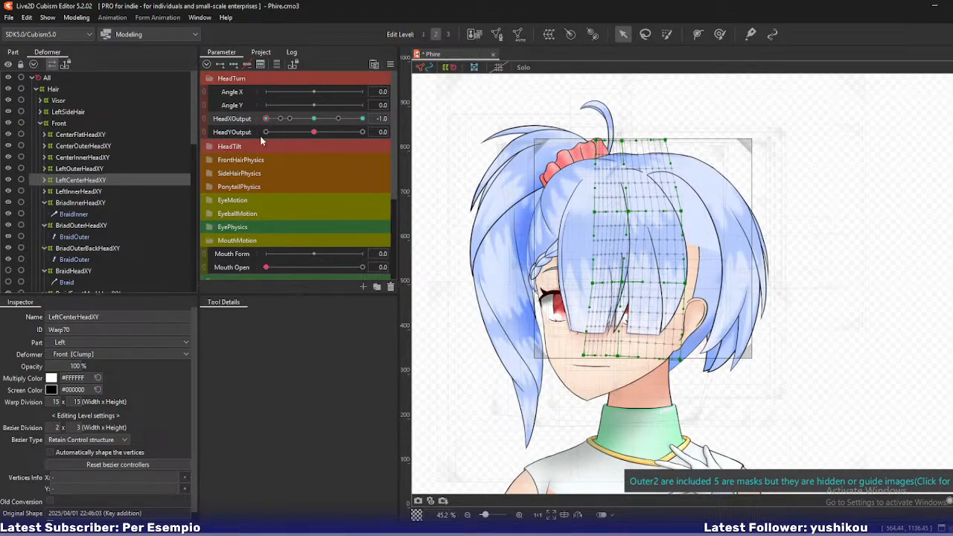
Move LeftSideHair's InnerHeadXY warp toward the face at HeadXOutput -1.0 and stretch its upper face-side corner toward the ponytail
{"action": "left_click", "coordinate": [41, 122]}
{"action": "left_click", "coordinate": [41, 112]}
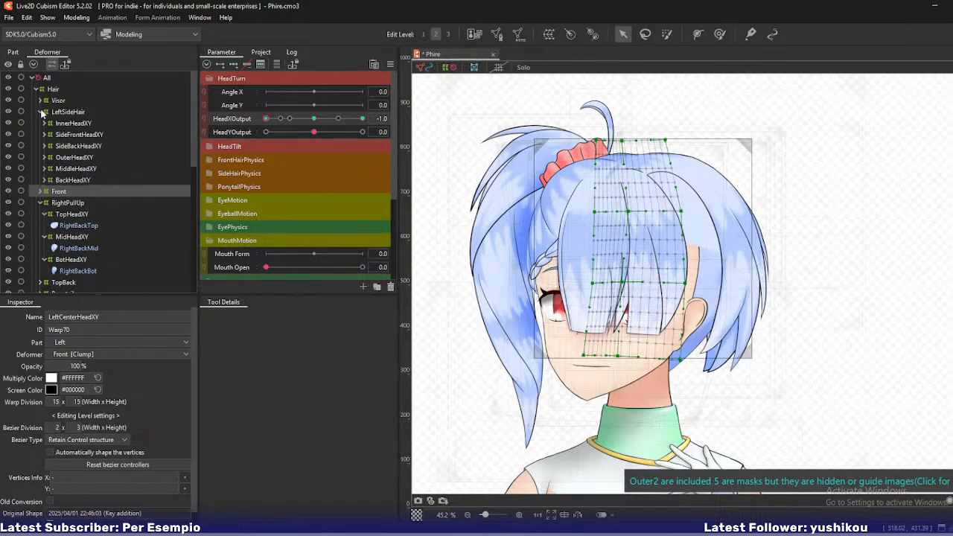
{"action": "left_click", "coordinate": [66, 124]}
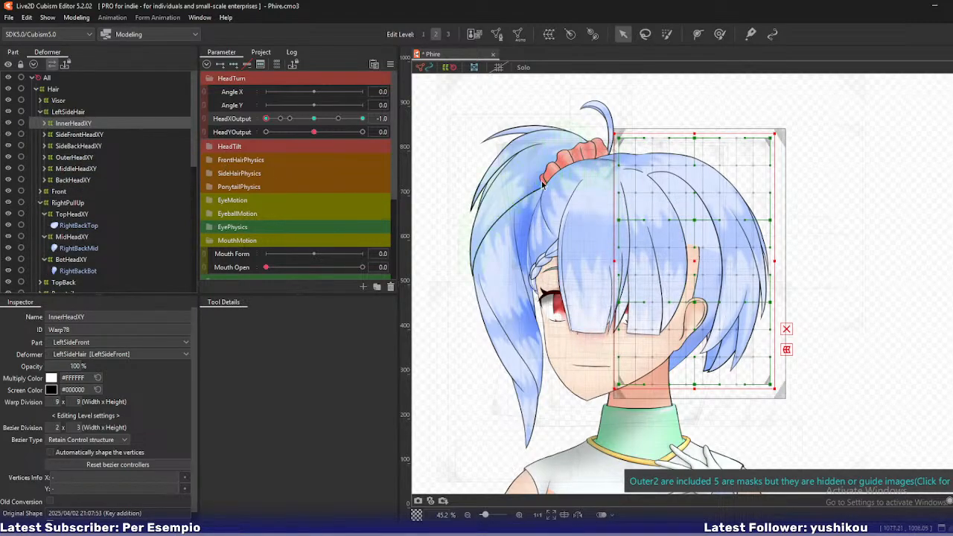
{"action": "left_click_drag", "start_coordinate": [692, 258], "coordinate": [661, 258]}
{"action": "left_click", "coordinate": [680, 260]}
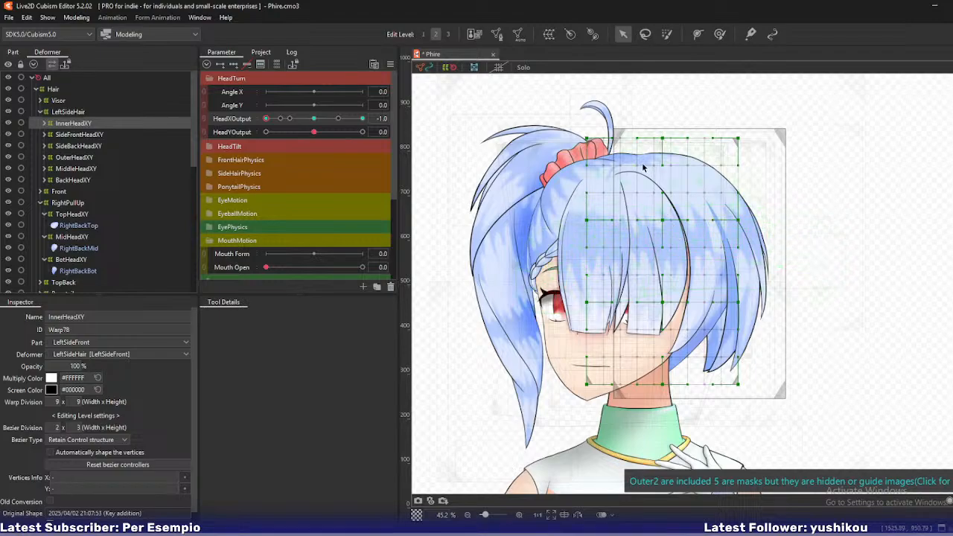
{"action": "left_click_drag", "start_coordinate": [588, 139], "coordinate": [578, 138]}
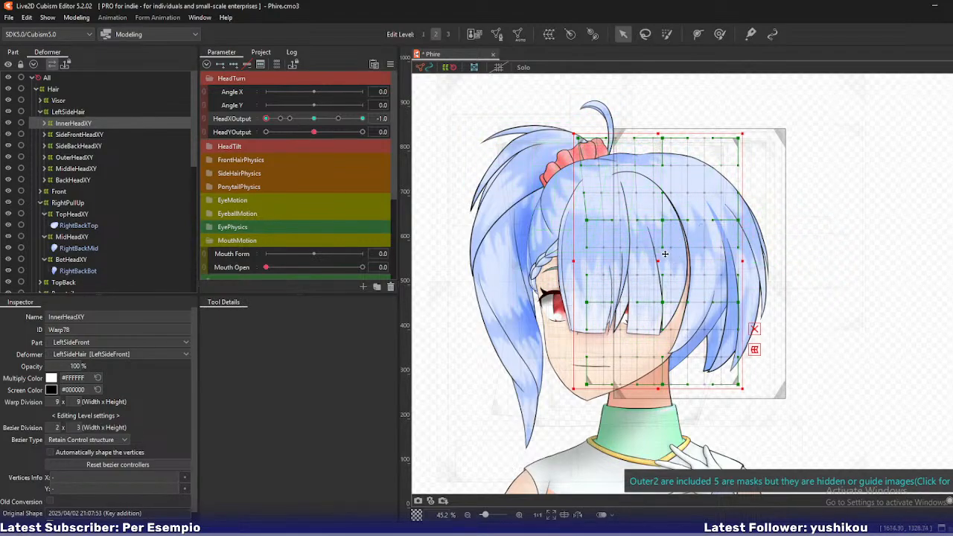
Pull InnerHeadXY's upper centre, lower centre and bottom centre points toward the face to curve the inner side strand
{"action": "left_click_drag", "start_coordinate": [663, 220], "coordinate": [656, 221]}
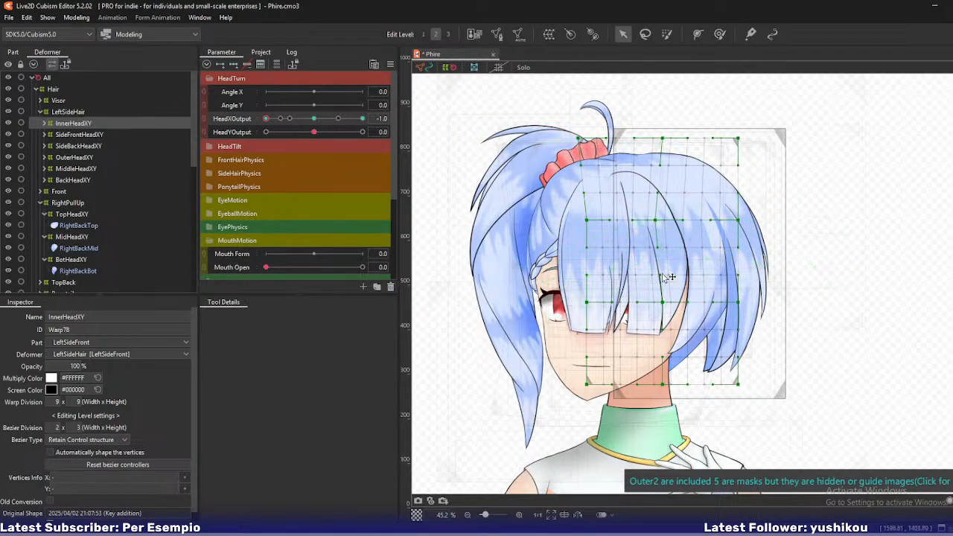
{"action": "left_click_drag", "start_coordinate": [662, 302], "coordinate": [647, 305]}
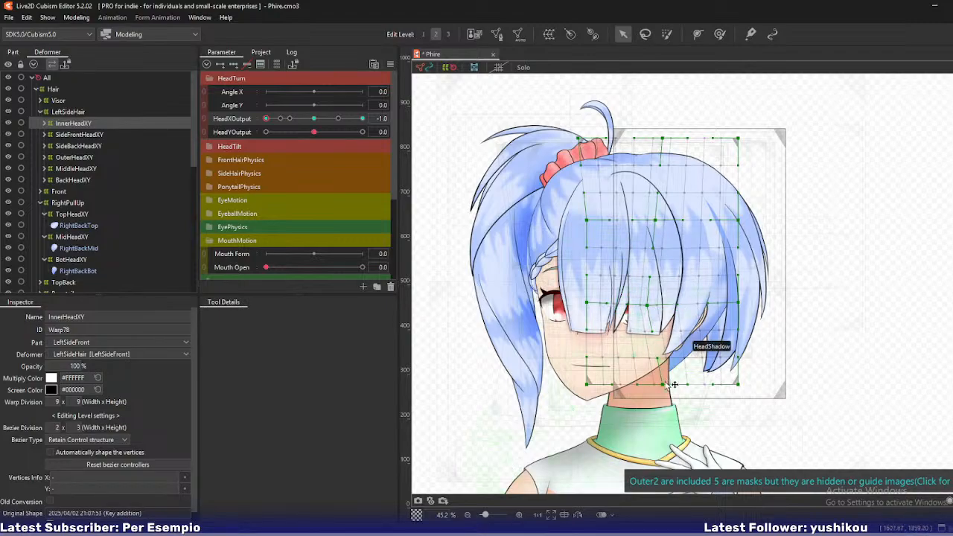
{"action": "left_click_drag", "start_coordinate": [674, 384], "coordinate": [643, 387]}
{"action": "left_click_drag", "start_coordinate": [653, 308], "coordinate": [641, 308]}
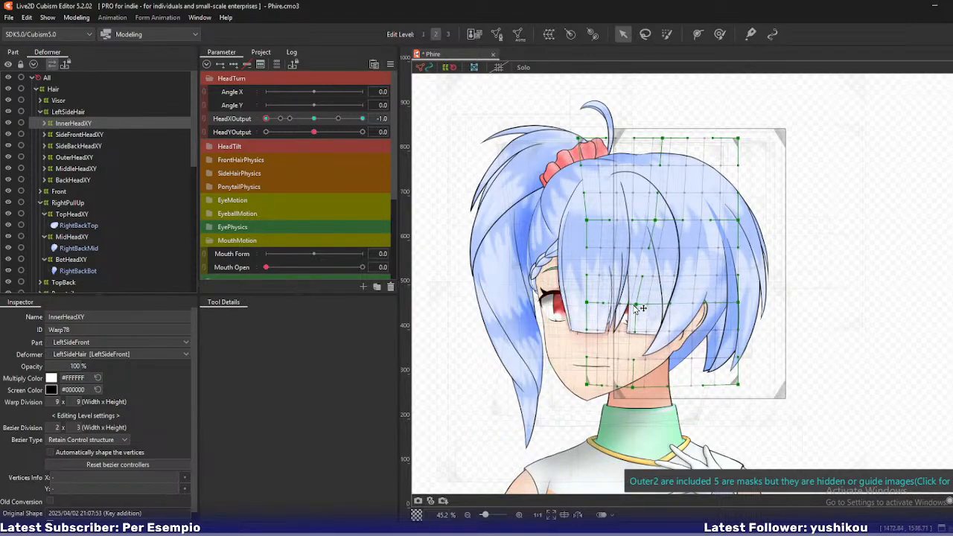
{"action": "left_click_drag", "start_coordinate": [659, 225], "coordinate": [643, 223]}
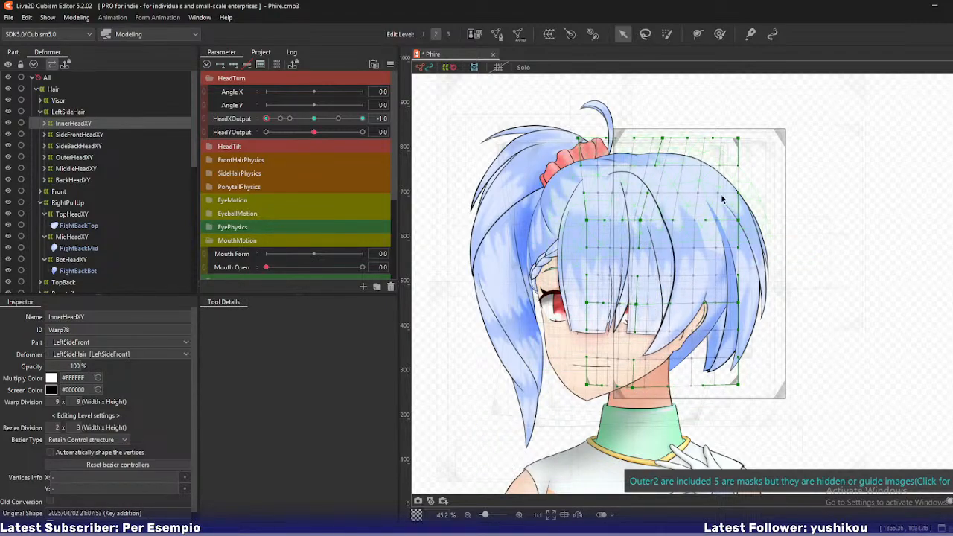
Ease InnerHeadXY's upper centre point back outward and extend its lower face-side corner toward the chin at HeadXOutput -1.0
{"action": "left_click_drag", "start_coordinate": [661, 140], "coordinate": [656, 139]}
{"action": "key", "text": "ctrl+z"}
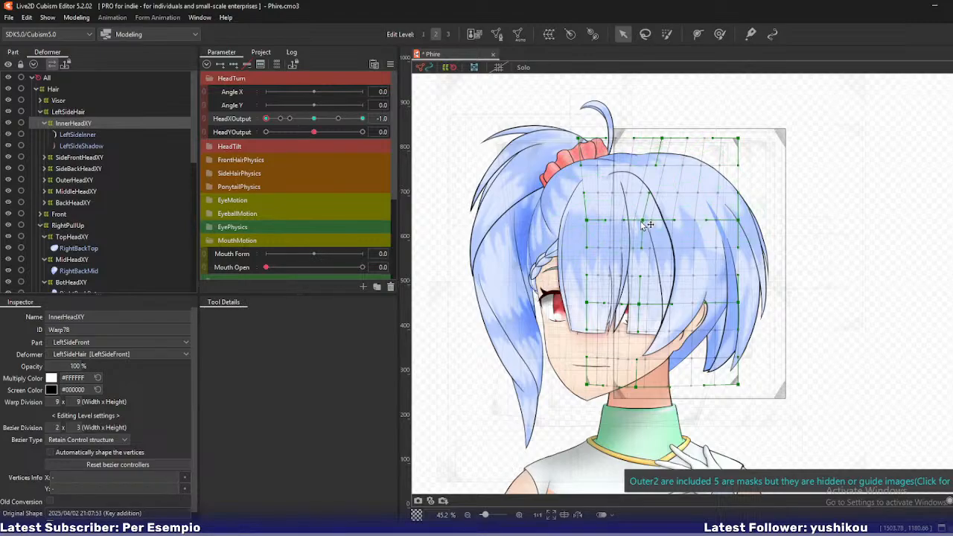
{"action": "left_click_drag", "start_coordinate": [641, 223], "coordinate": [651, 221]}
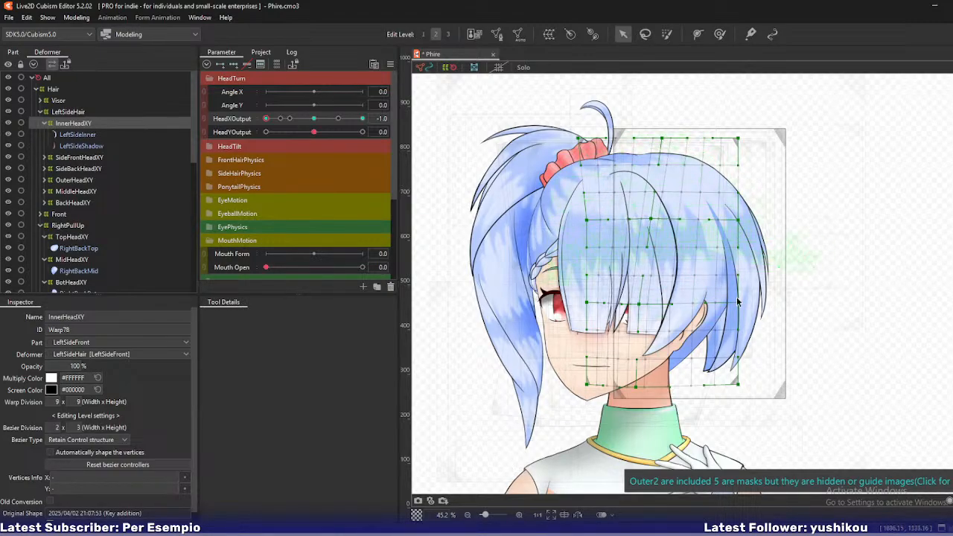
{"action": "left_click_drag", "start_coordinate": [587, 385], "coordinate": [568, 381]}
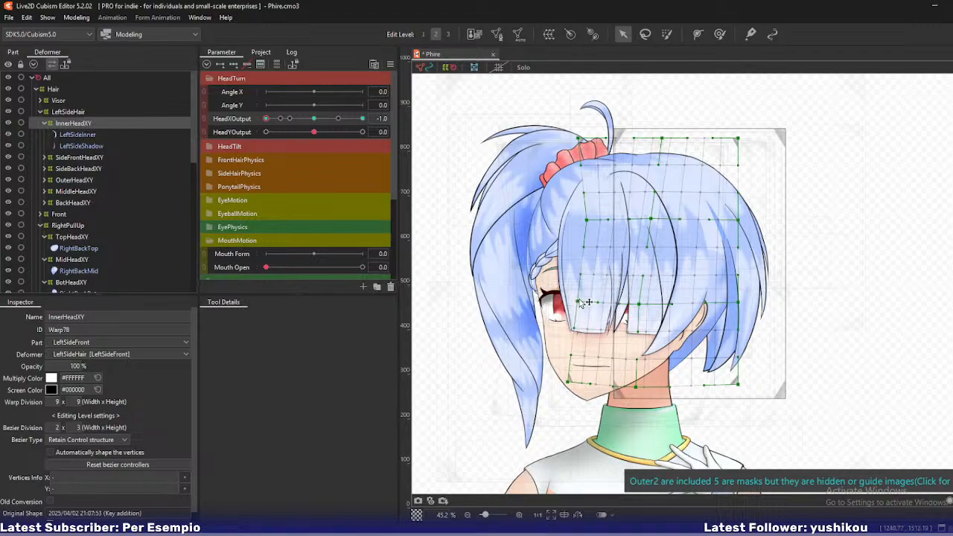
{"action": "left_click_drag", "start_coordinate": [270, 120], "coordinate": [240, 120]}
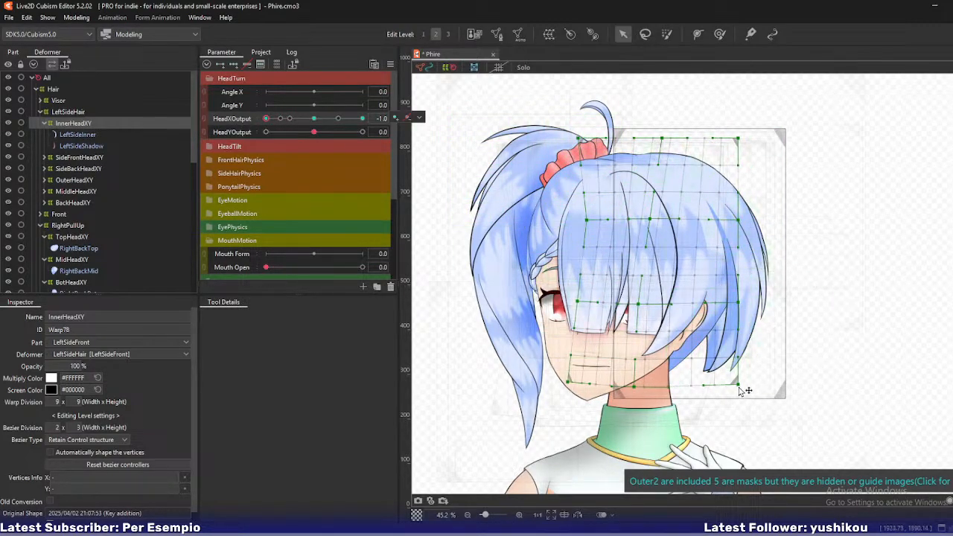
Lower InnerHeadXY's bottom outer corner and pull its lower centre and upper centre points toward the face
{"action": "left_click_drag", "start_coordinate": [737, 384], "coordinate": [730, 403]}
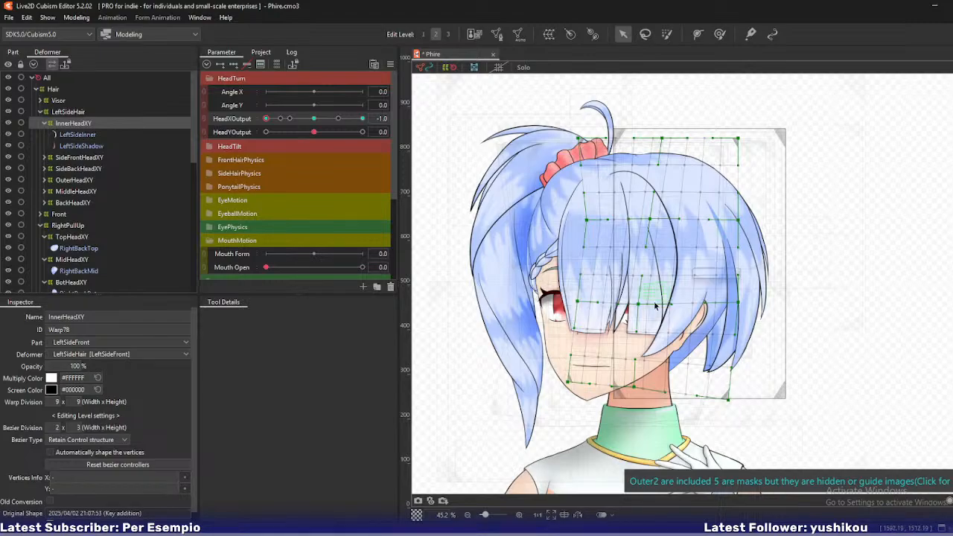
{"action": "left_click_drag", "start_coordinate": [638, 303], "coordinate": [626, 299]}
{"action": "left_click_drag", "start_coordinate": [650, 218], "coordinate": [642, 223]}
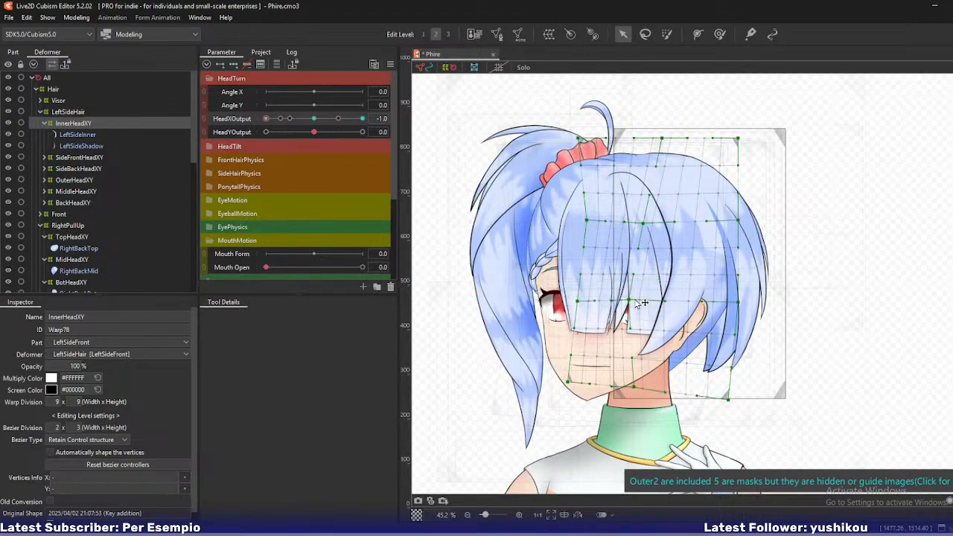
Set the warp division of all six LeftSideHair warps to 15 x 15 at HeadXOutput 0.0, then return to -1.0
{"action": "left_click", "coordinate": [313, 118]}
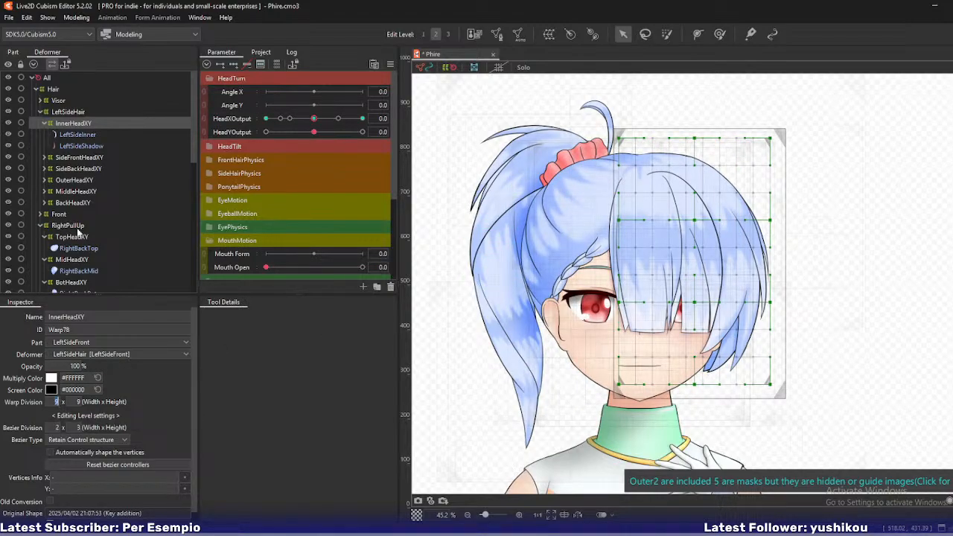
{"action": "left_click", "coordinate": [44, 123]}
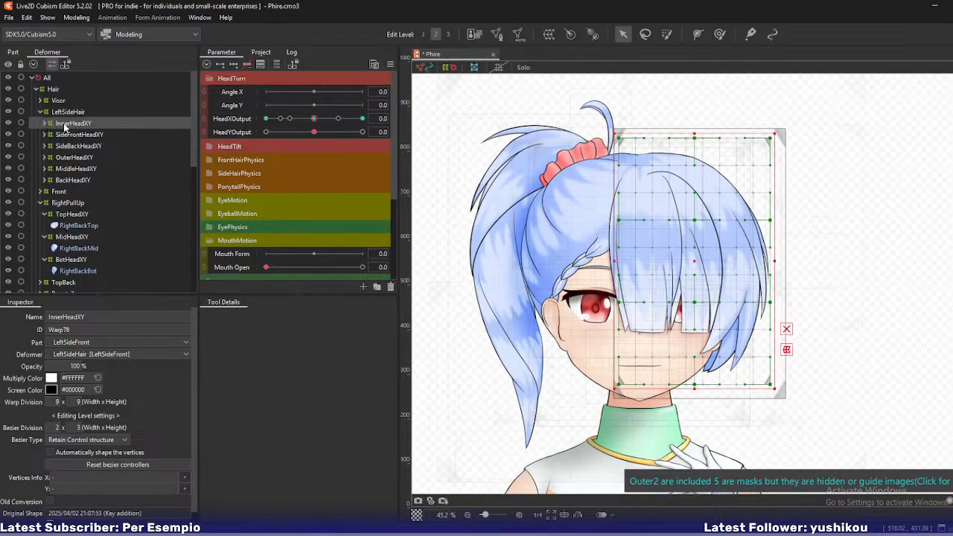
{"action": "left_click", "coordinate": [73, 179], "text": "shift"}
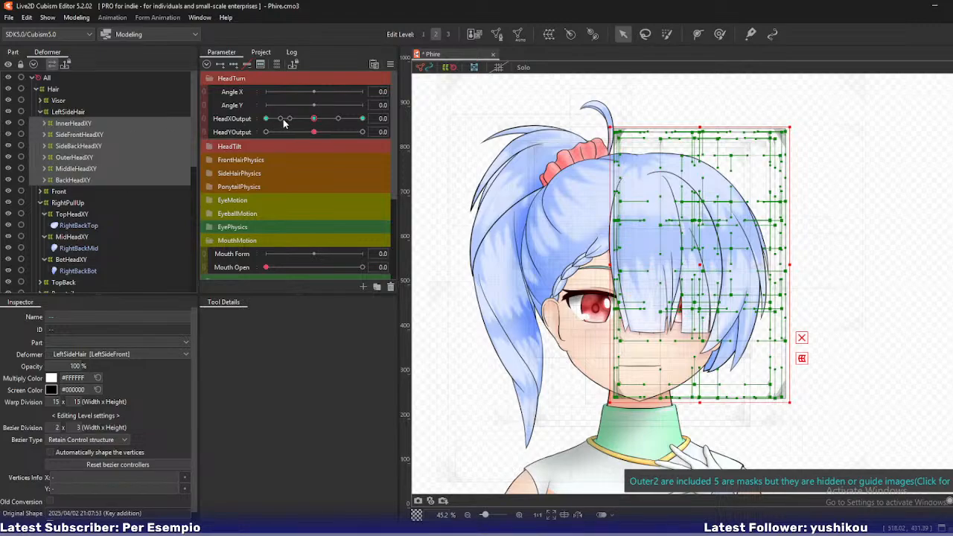
{"action": "left_click_drag", "start_coordinate": [313, 118], "coordinate": [266, 118]}
Refine InnerHeadXY at HeadXOutput -1.0 by adjusting its lower centre point and shifting its bottom centre point toward the face
{"action": "left_click", "coordinate": [96, 123]}
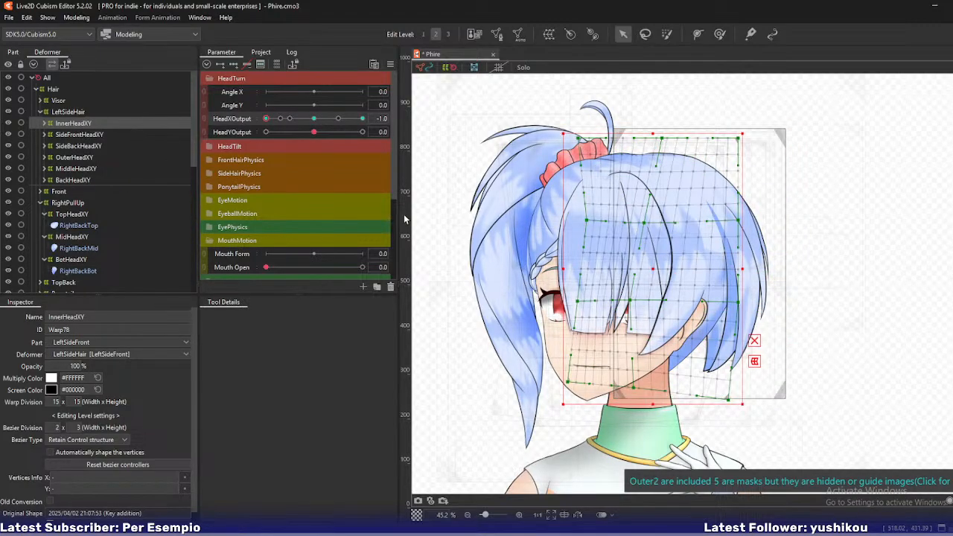
{"action": "scroll", "coordinate": [668, 326], "scroll_direction": "up", "scroll_amount": 2}
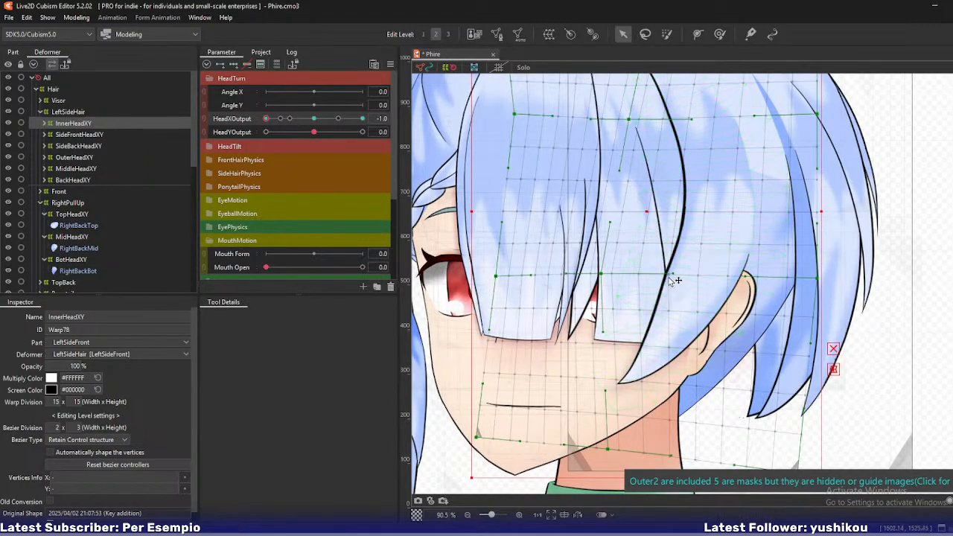
{"action": "left_click_drag", "start_coordinate": [669, 275], "coordinate": [617, 264]}
{"action": "scroll", "coordinate": [686, 262], "scroll_direction": "down", "scroll_amount": 2}
{"action": "left_click_drag", "start_coordinate": [612, 348], "coordinate": [603, 344]}
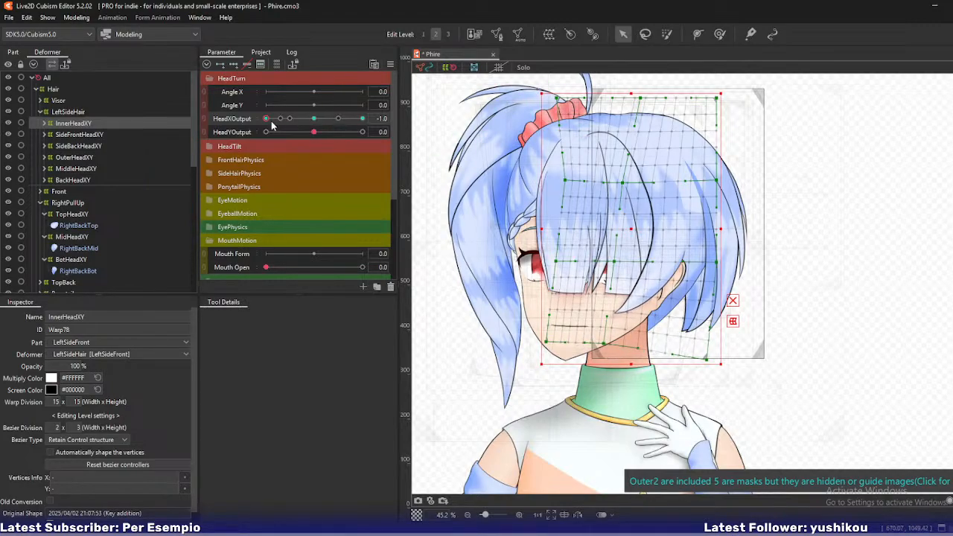
Show the canvas grid and shift InnerHeadXY's lower centre point slightly up and toward the face at HeadXOutput -1.0
{"action": "left_click_drag", "start_coordinate": [271, 122], "coordinate": [299, 129]}
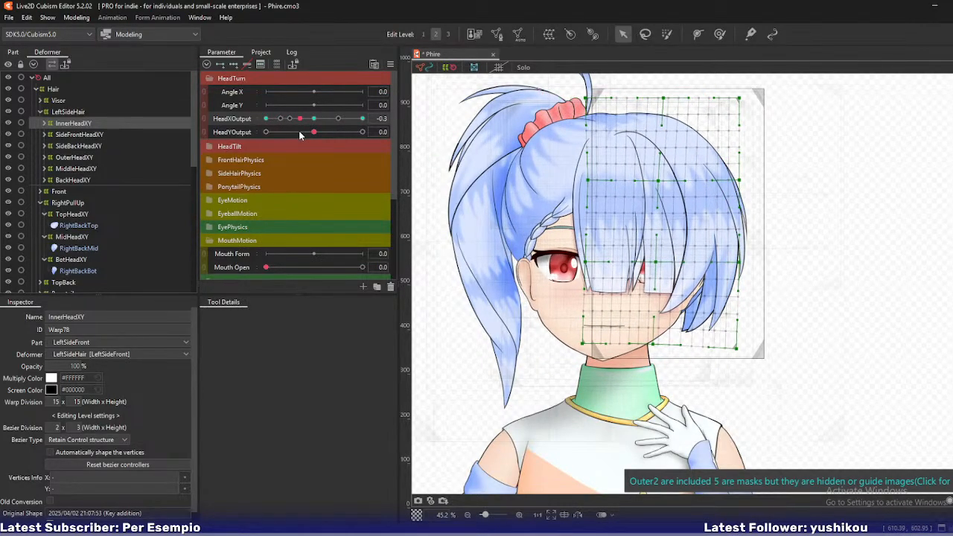
{"action": "left_click", "coordinate": [498, 68]}
{"action": "left_click_drag", "start_coordinate": [294, 119], "coordinate": [266, 120]}
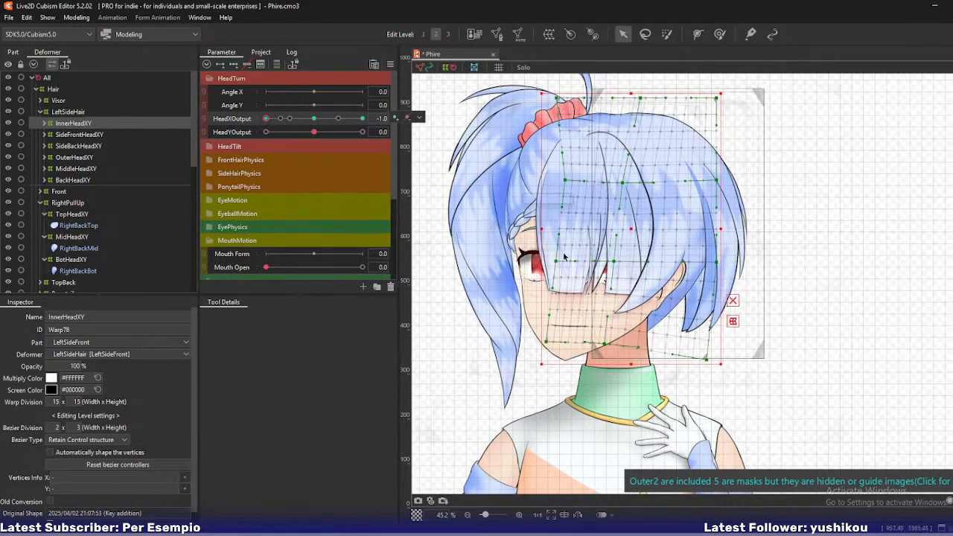
{"action": "scroll", "coordinate": [632, 320], "scroll_direction": "up", "scroll_amount": 2}
{"action": "left_click_drag", "start_coordinate": [589, 377], "coordinate": [591, 381]}
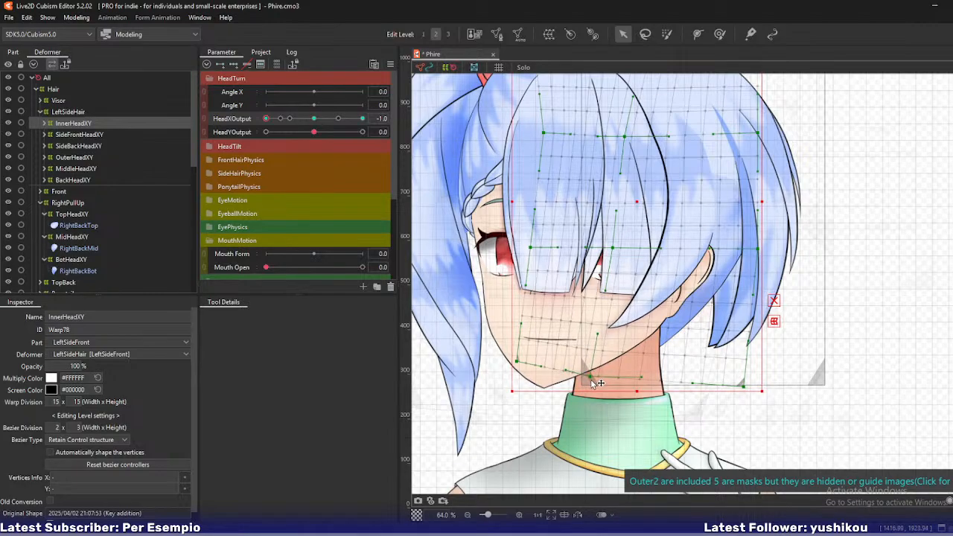
{"action": "left_click_drag", "start_coordinate": [615, 249], "coordinate": [608, 245]}
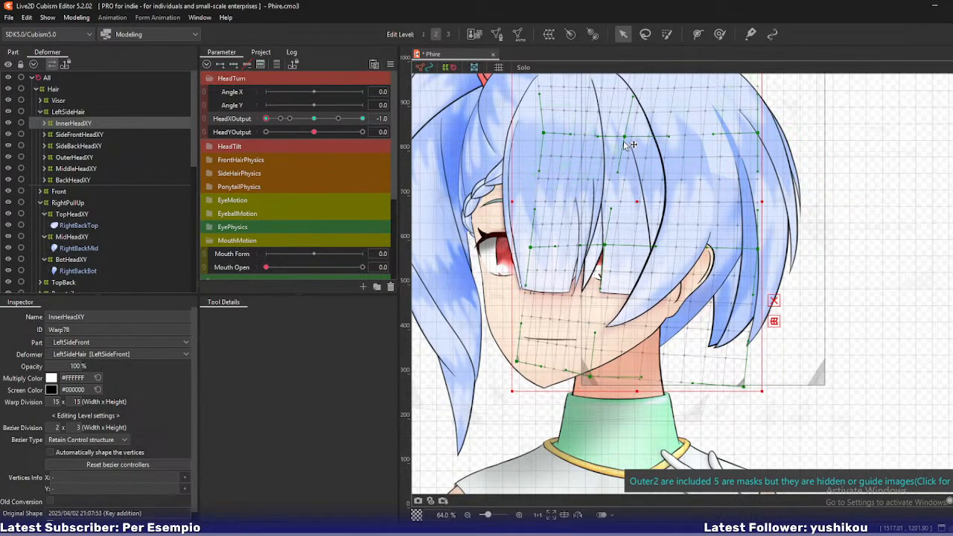
Try moving InnerHeadXY's upper centre point and tilting the outer handles of its upper and lower centre points
{"action": "left_click_drag", "start_coordinate": [625, 142], "coordinate": [650, 178]}
{"action": "key", "text": "ctrl+z"}
{"action": "left_click_drag", "start_coordinate": [641, 279], "coordinate": [636, 273]}
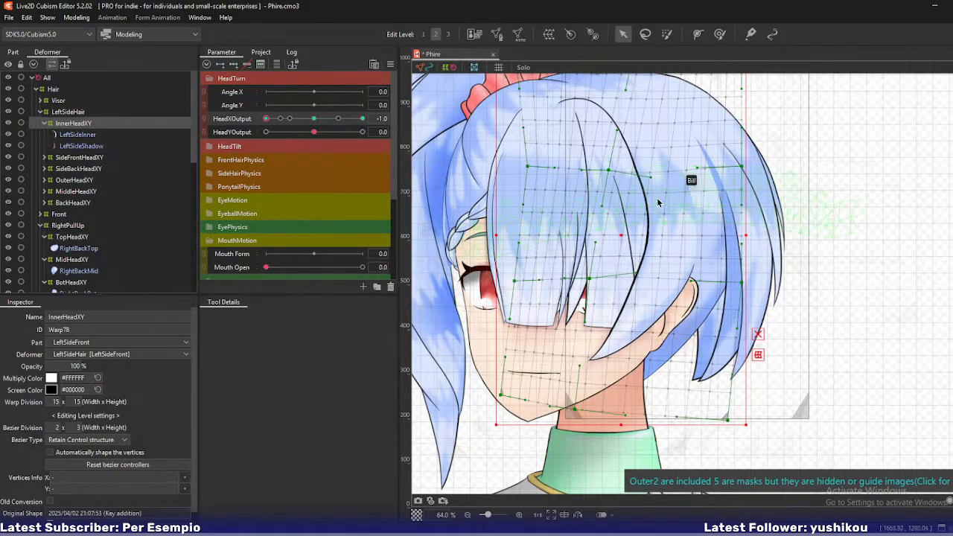
{"action": "left_click_drag", "start_coordinate": [652, 177], "coordinate": [644, 164]}
{"action": "left_click_drag", "start_coordinate": [645, 281], "coordinate": [640, 276]}
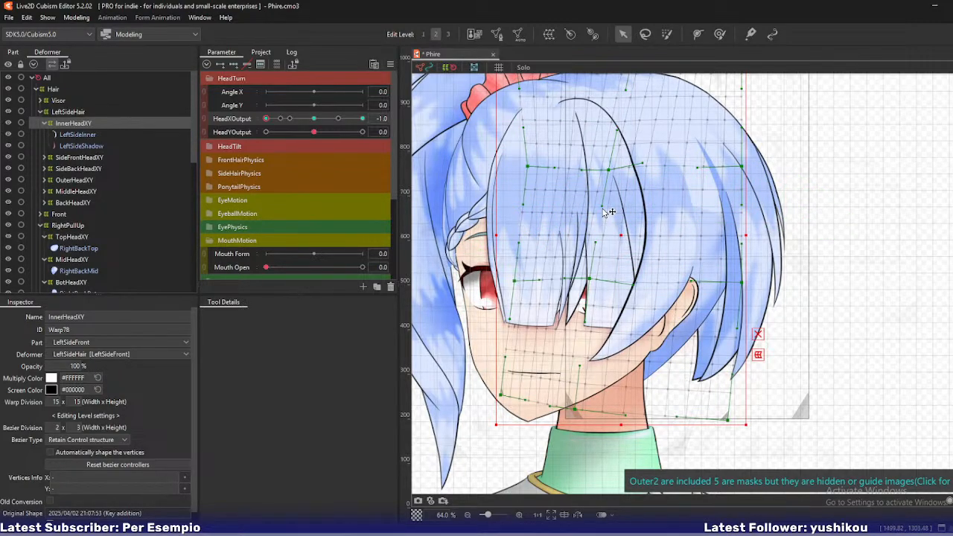
{"action": "key", "text": "ctrl+z"}
Angle InnerHeadXY's handles between the upper and lower centre points toward the face, and spread its outer edge points farther apart vertically
{"action": "left_click_drag", "start_coordinate": [603, 212], "coordinate": [599, 207]}
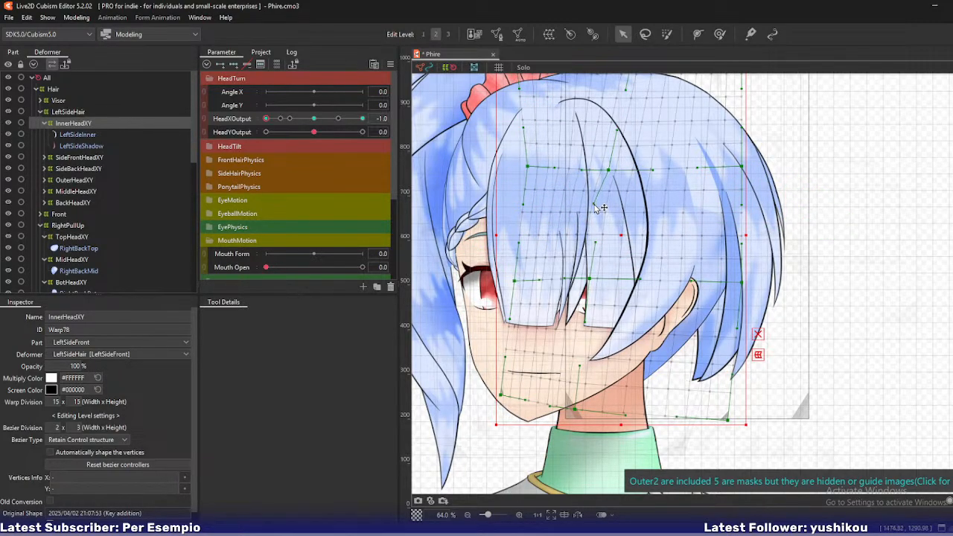
{"action": "left_click_drag", "start_coordinate": [599, 242], "coordinate": [588, 239]}
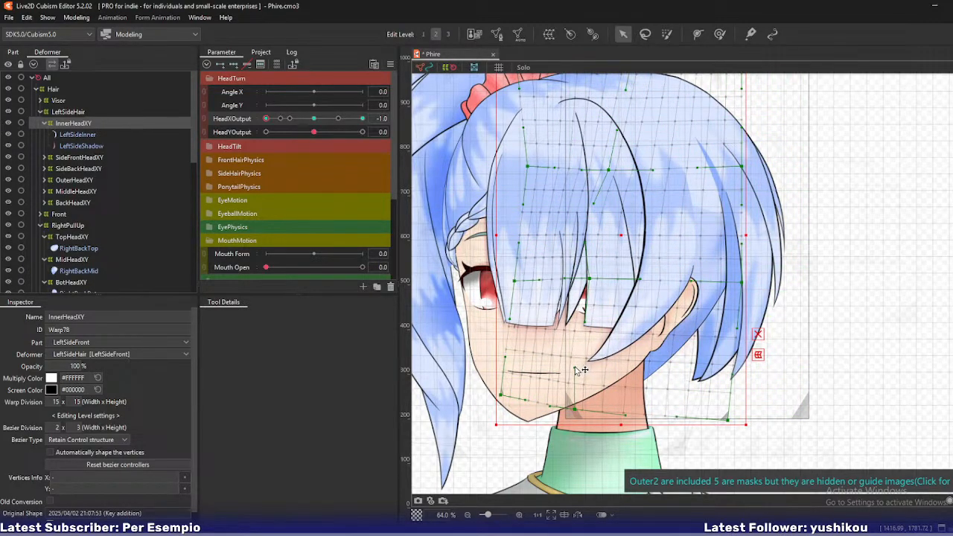
{"action": "left_click_drag", "start_coordinate": [727, 421], "coordinate": [728, 446]}
{"action": "left_click_drag", "start_coordinate": [741, 283], "coordinate": [742, 291]}
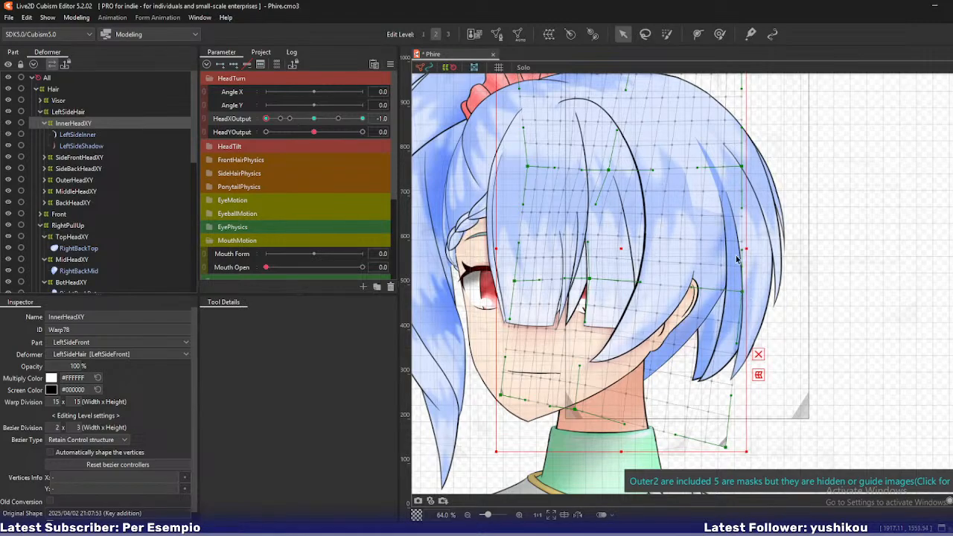
{"action": "left_click_drag", "start_coordinate": [743, 167], "coordinate": [746, 158]}
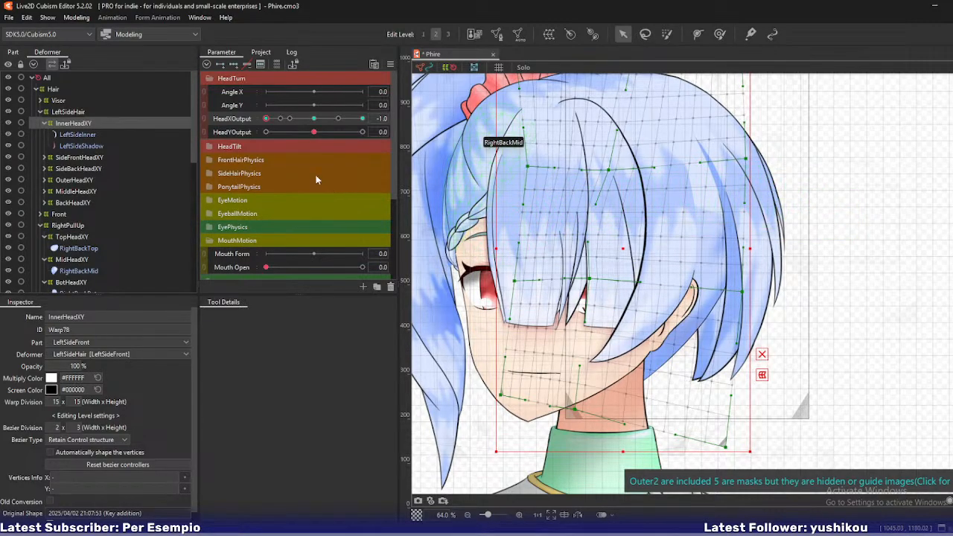
{"action": "left_click_drag", "start_coordinate": [272, 120], "coordinate": [248, 126]}
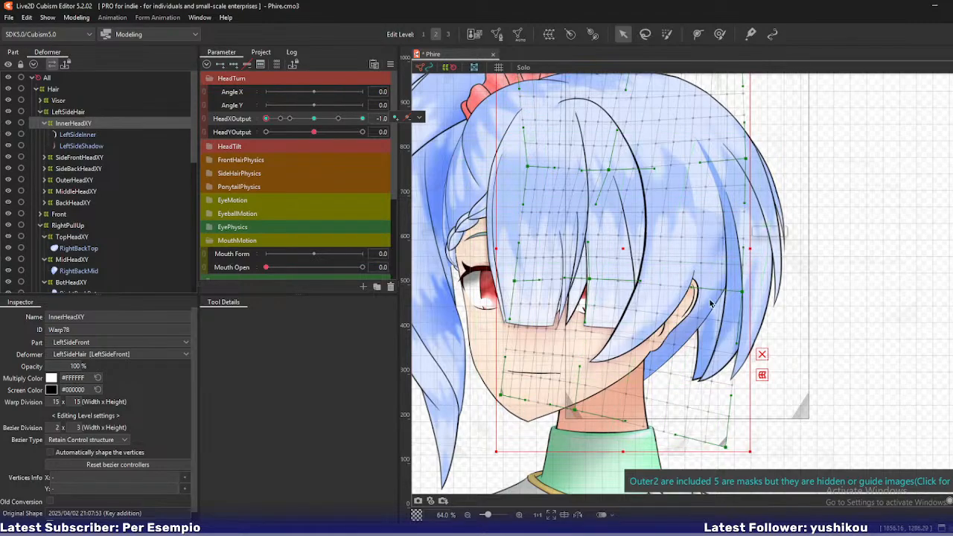
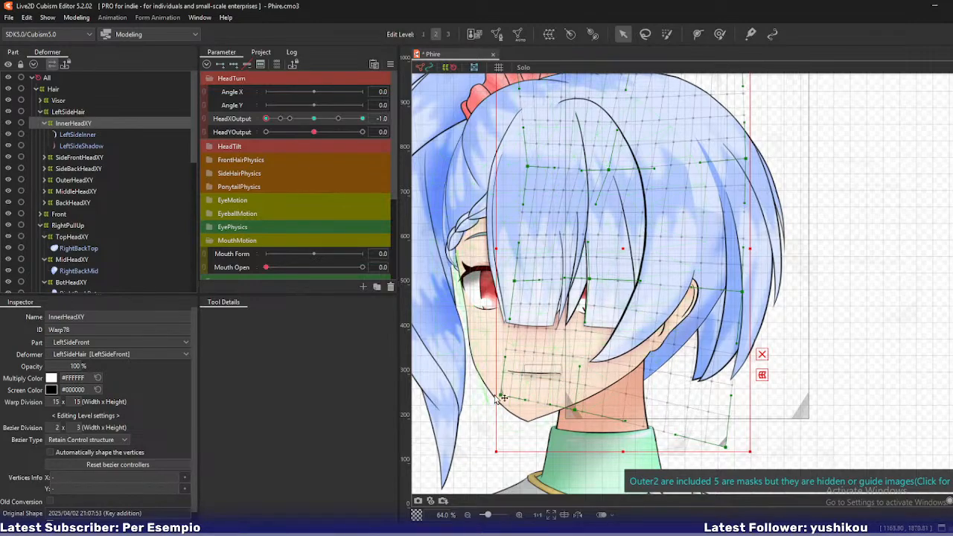
Turn on onion skin and raise InnerHeadXY's bottom centre point at HeadXOutput -1.0
{"action": "left_click_drag", "start_coordinate": [717, 361], "coordinate": [476, 445]}
{"action": "key", "text": "ctrl+z"}
{"action": "mouse_move", "coordinate": [279, 119]}
{"action": "left_mouse_down"}
{"action": "mouse_move", "coordinate": [291, 126]}
{"action": "mouse_move", "coordinate": [266, 129]}
{"action": "left_mouse_up"}
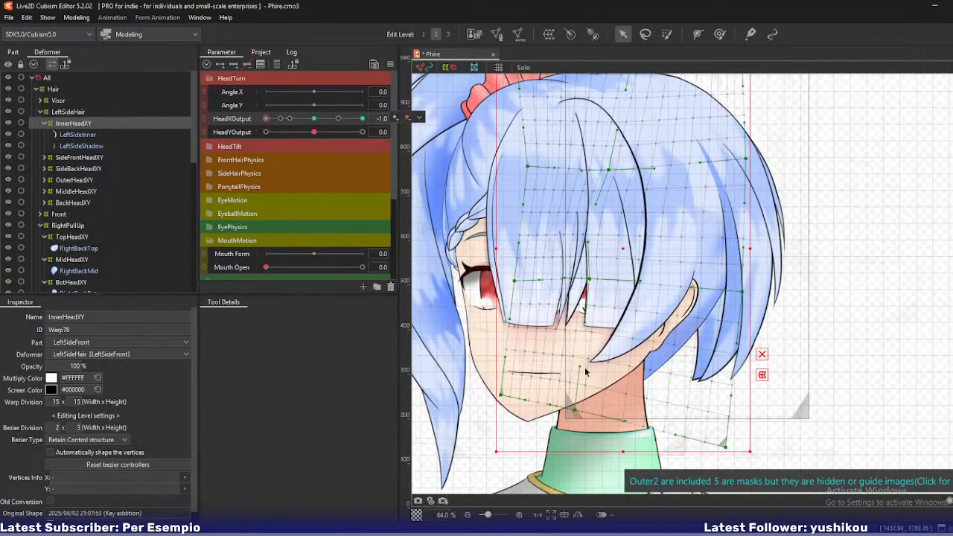
{"action": "right_click", "coordinate": [275, 120]}
{"action": "left_click_drag", "start_coordinate": [313, 123], "coordinate": [265, 120]}
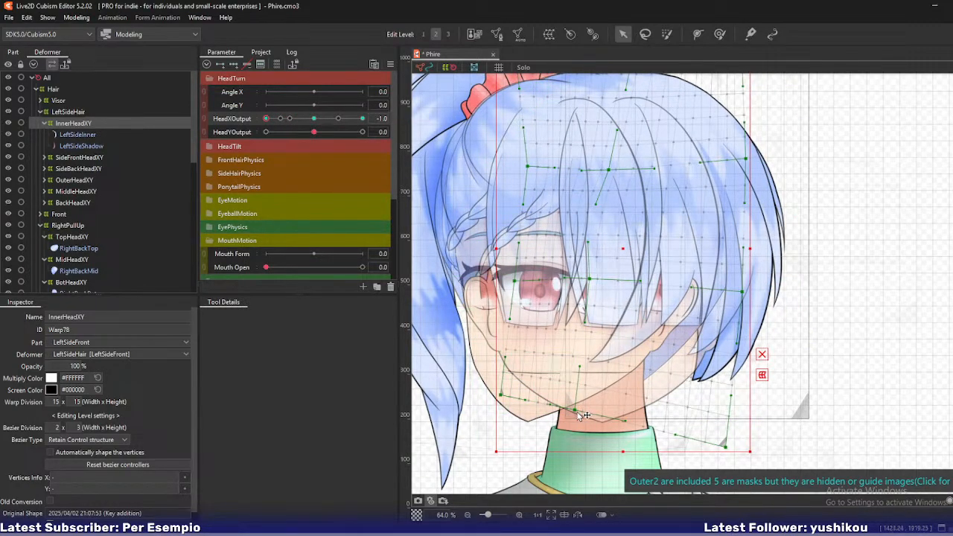
{"action": "left_click_drag", "start_coordinate": [584, 415], "coordinate": [590, 402]}
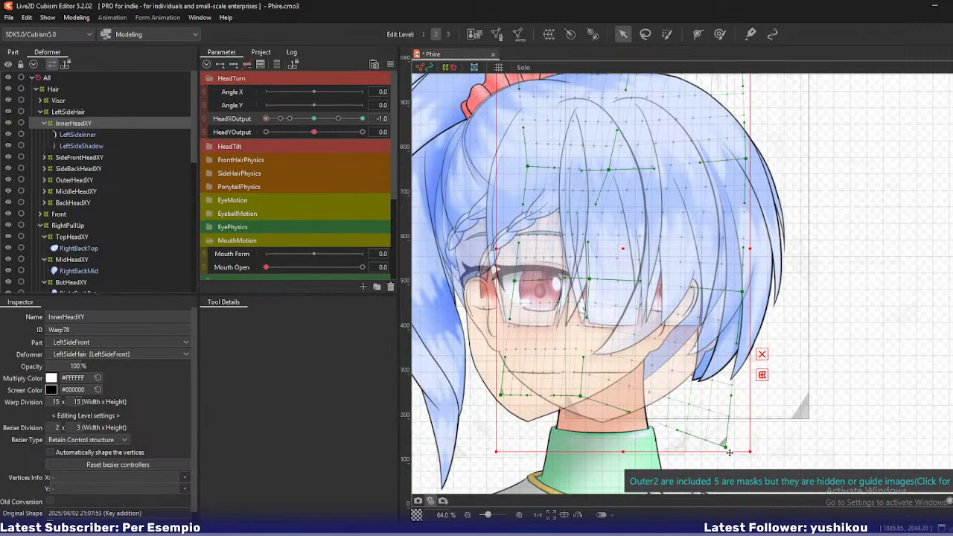
Lower InnerHeadXY's bottom edge handles between its bottom centre point and bottom outer corner, and turn off onion skin
{"action": "left_click_drag", "start_coordinate": [724, 446], "coordinate": [692, 451]}
{"action": "key", "text": "ctrl+z"}
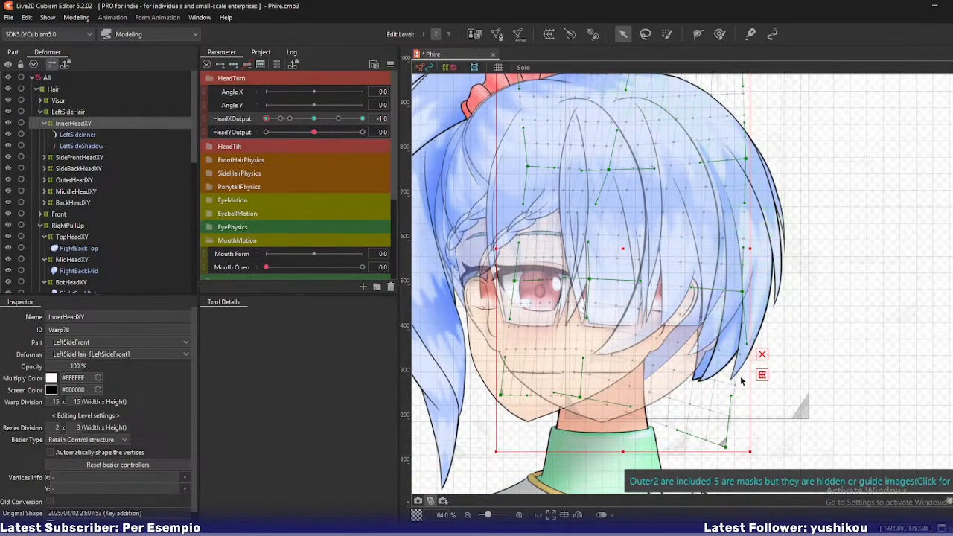
{"action": "left_click", "coordinate": [678, 431]}
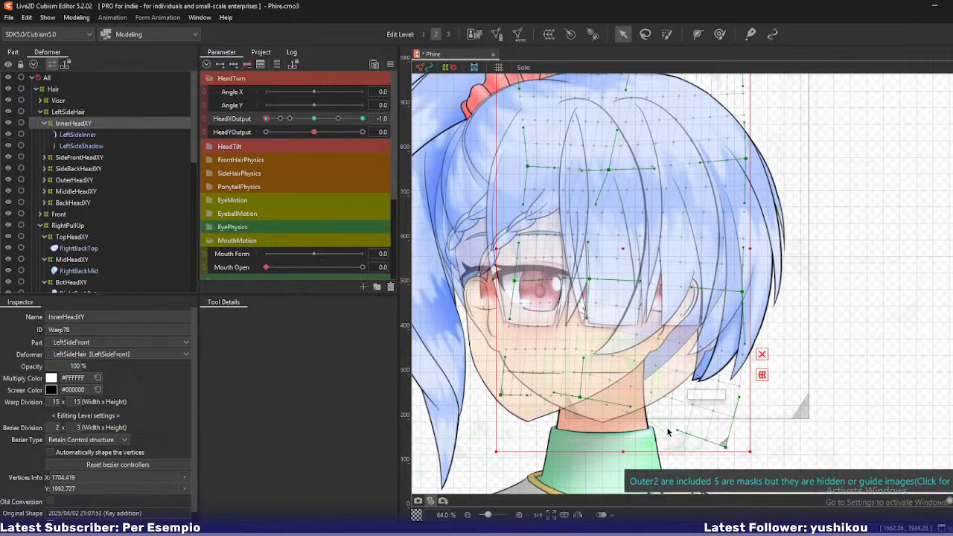
{"action": "left_click_drag", "start_coordinate": [678, 430], "coordinate": [676, 439]}
{"action": "left_click_drag", "start_coordinate": [630, 407], "coordinate": [617, 413]}
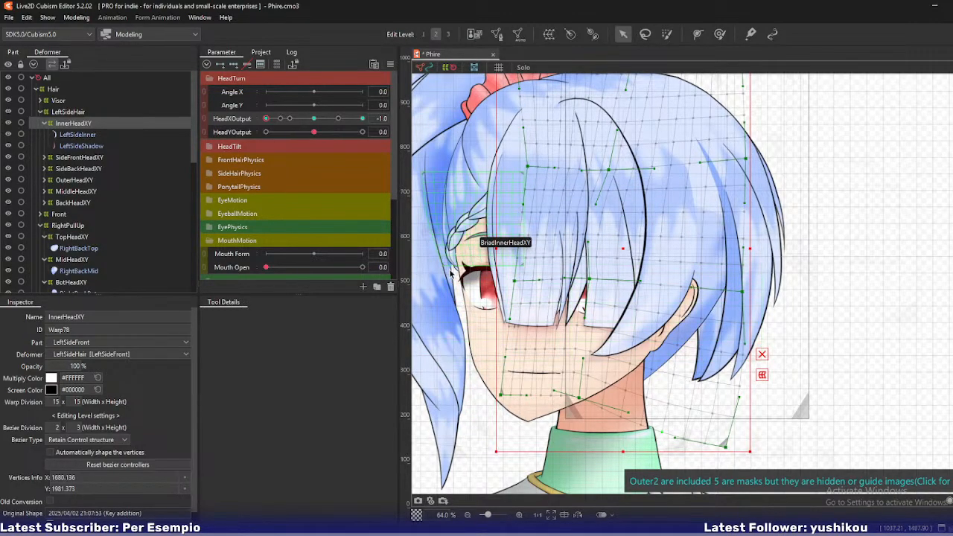
{"action": "key", "text": "o"}
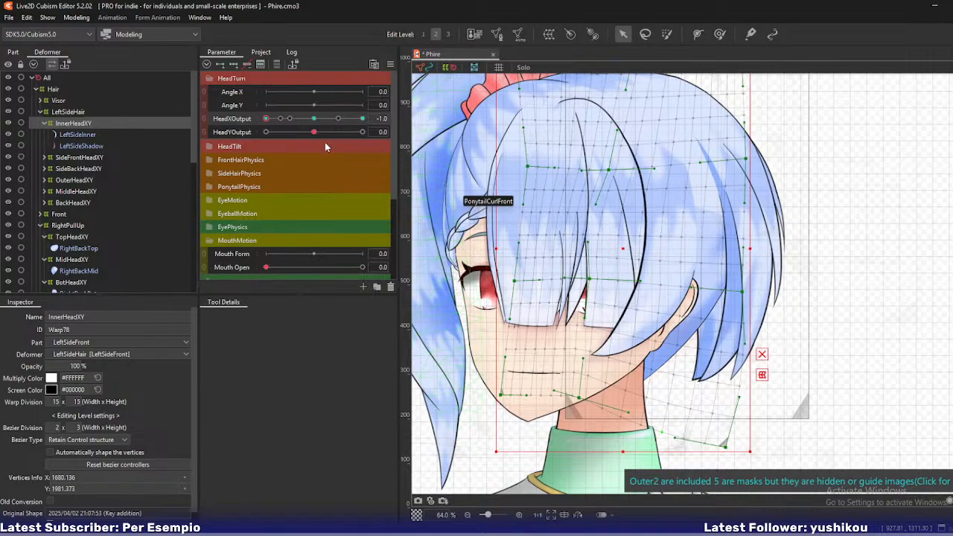
{"action": "mouse_move", "coordinate": [275, 117]}
{"action": "left_mouse_down"}
{"action": "mouse_move", "coordinate": [287, 124]}
{"action": "mouse_move", "coordinate": [263, 130]}
{"action": "left_mouse_up"}
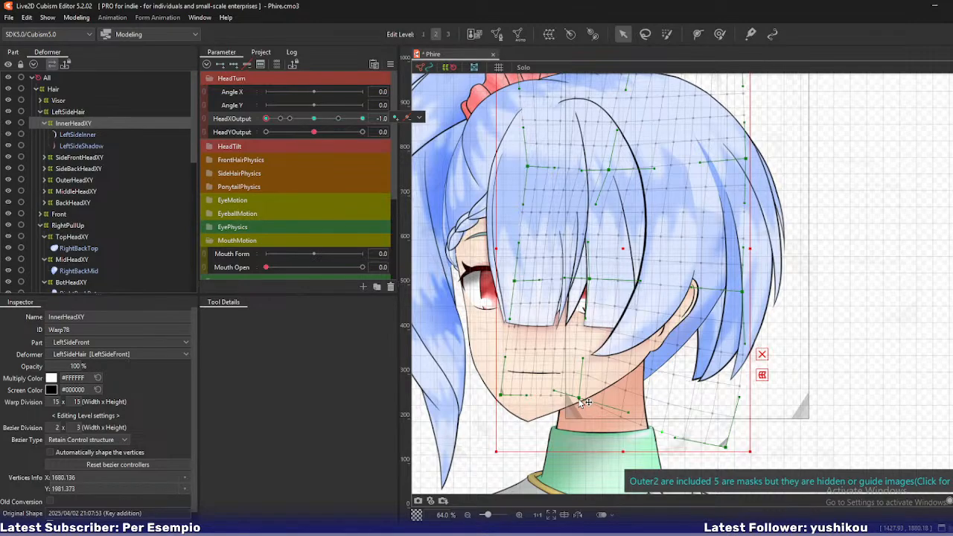
Shift the whole OuterHeadXY warp toward the face at HeadXOutput -1.0 and pull its upper, lower and bottom centre points farther in
{"action": "left_click", "coordinate": [82, 181]}
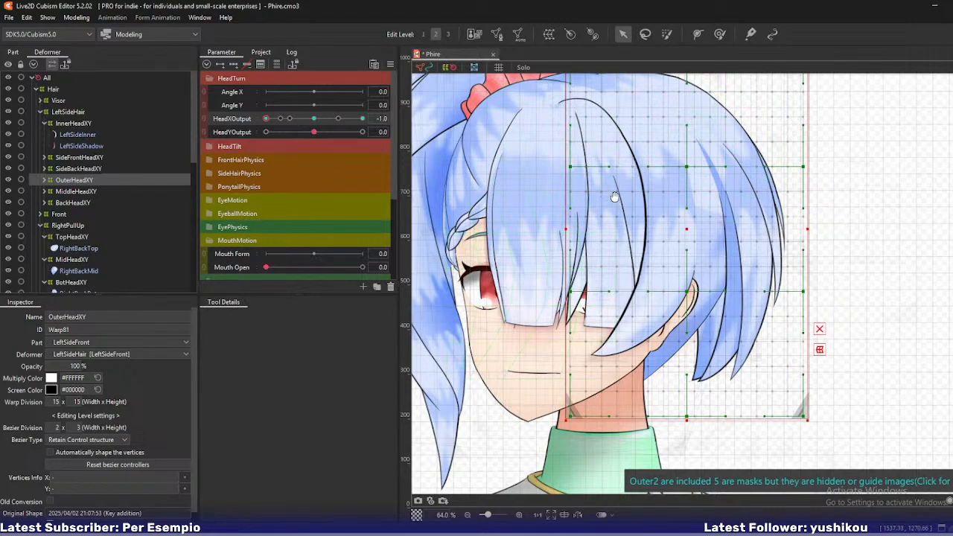
{"action": "left_click_drag", "start_coordinate": [614, 197], "coordinate": [579, 228]}
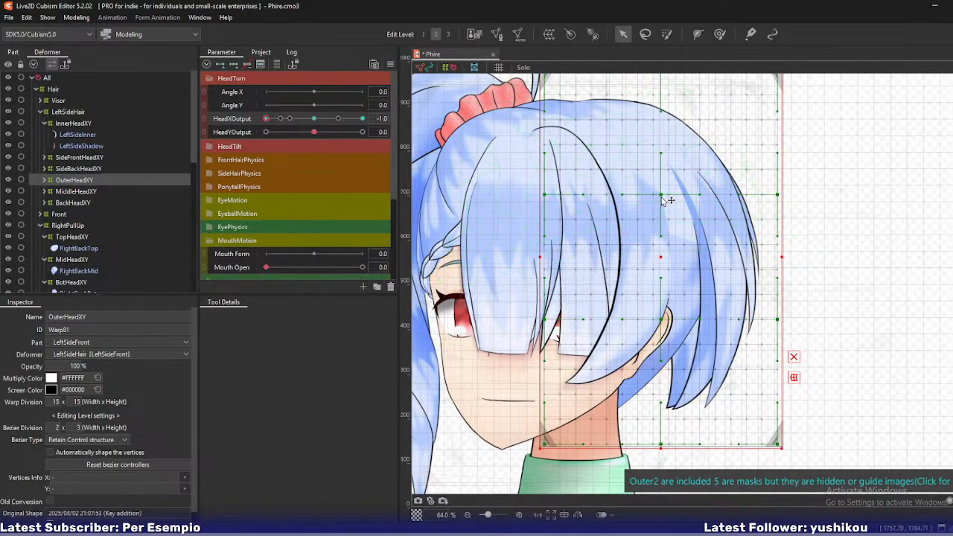
{"action": "left_click_drag", "start_coordinate": [662, 256], "coordinate": [635, 258]}
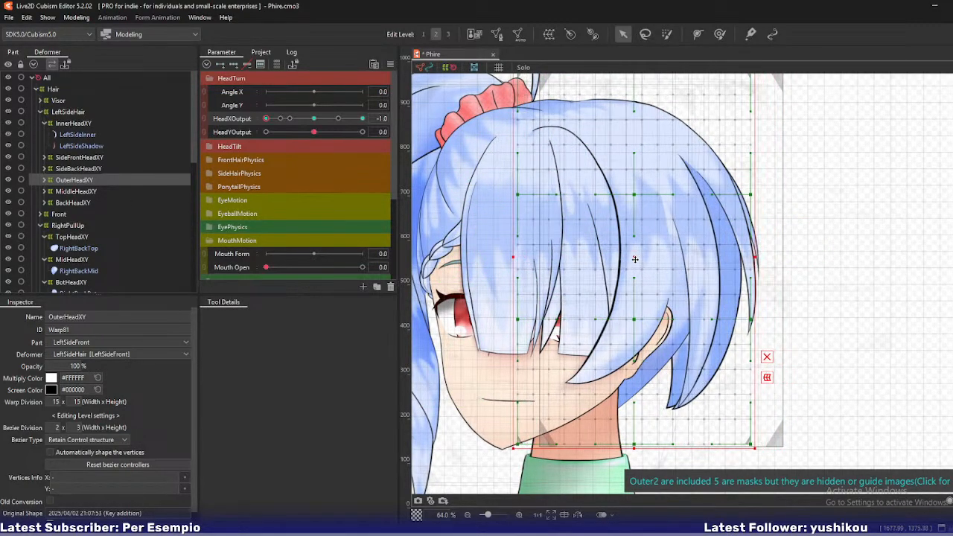
{"action": "left_click_drag", "start_coordinate": [634, 195], "coordinate": [618, 195]}
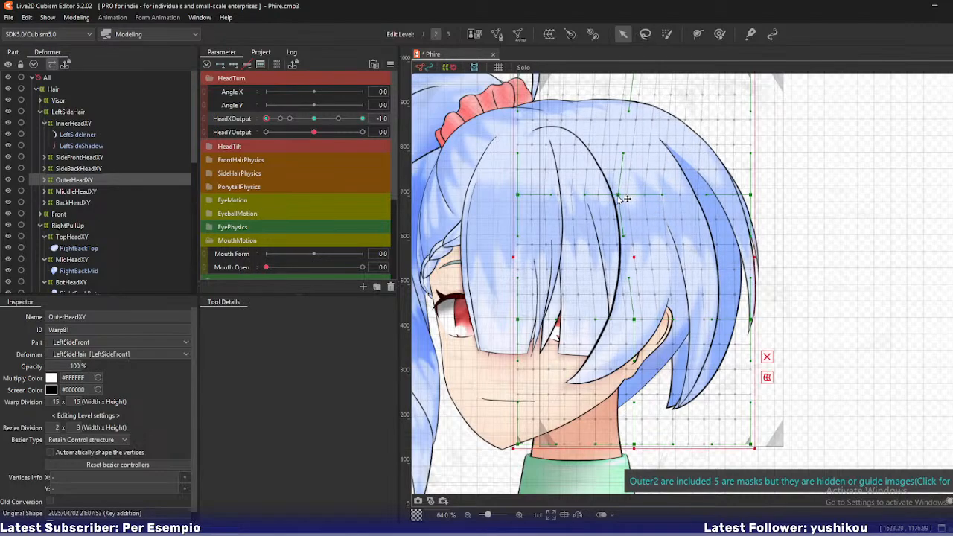
{"action": "left_click_drag", "start_coordinate": [634, 320], "coordinate": [600, 320]}
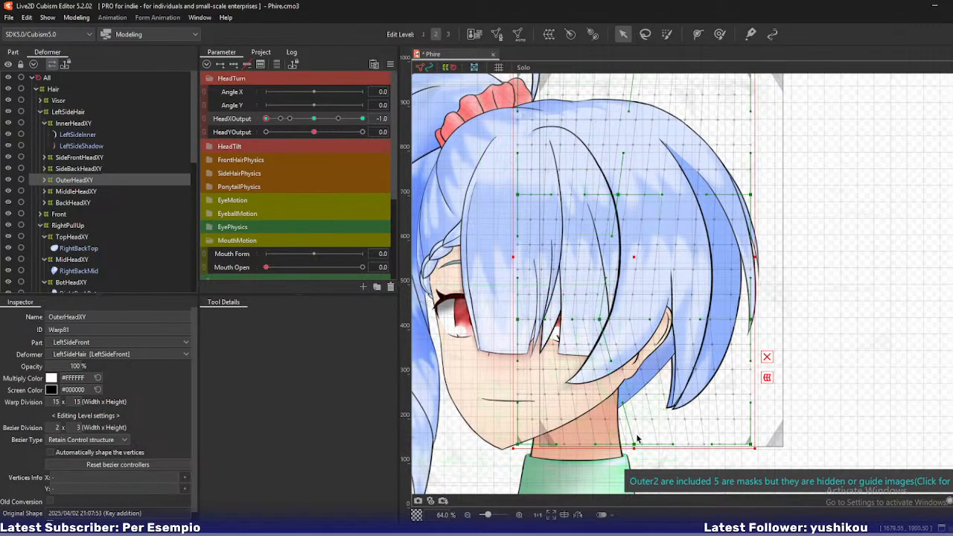
{"action": "left_click_drag", "start_coordinate": [633, 444], "coordinate": [601, 450]}
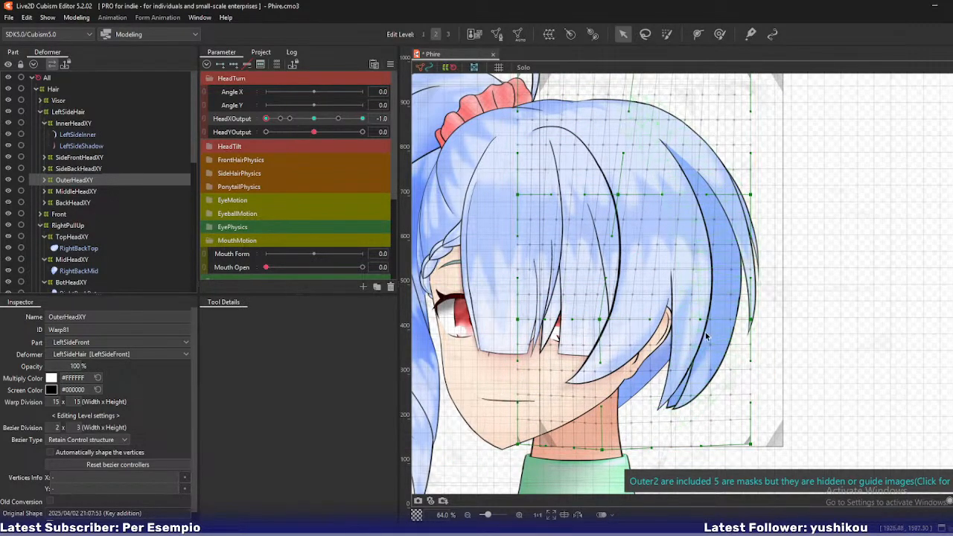
Expand OuterHeadXY to reach LeftSideOuter and isolate that hair piece in Solo view
{"action": "left_click_drag", "start_coordinate": [626, 196], "coordinate": [634, 282]}
{"action": "left_click", "coordinate": [44, 180]}
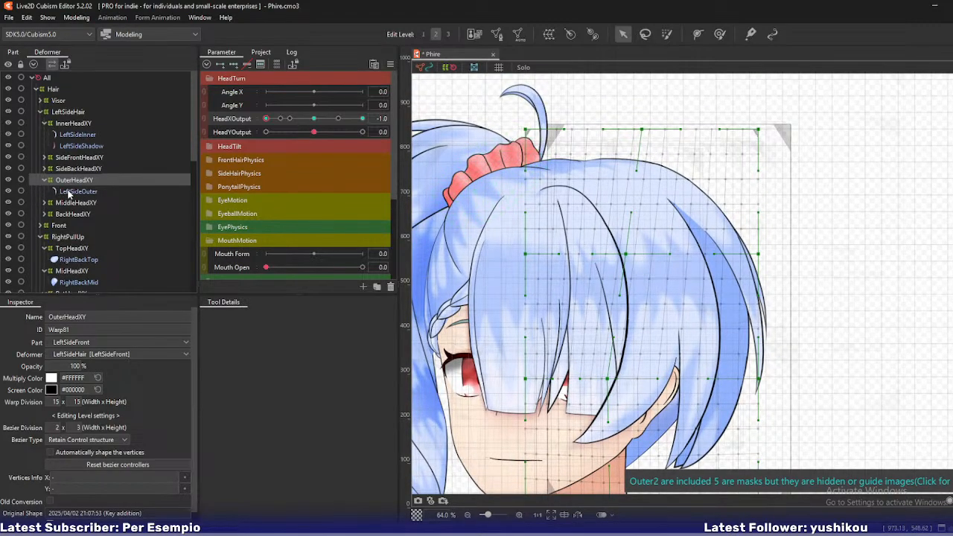
{"action": "left_click", "coordinate": [69, 192], "text": "ctrl"}
{"action": "left_click", "coordinate": [74, 181]}
{"action": "key", "text": "s"}
Pull OuterHeadXY's upper and bottom centre points toward the face and nudge its bottom outer corner inward
{"action": "left_click_drag", "start_coordinate": [626, 321], "coordinate": [608, 264]}
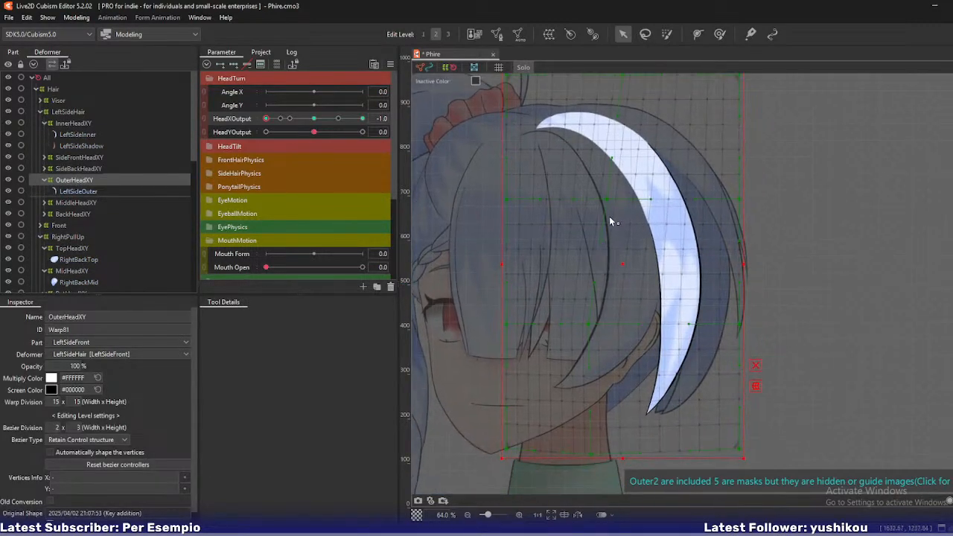
{"action": "left_click_drag", "start_coordinate": [609, 208], "coordinate": [610, 236]}
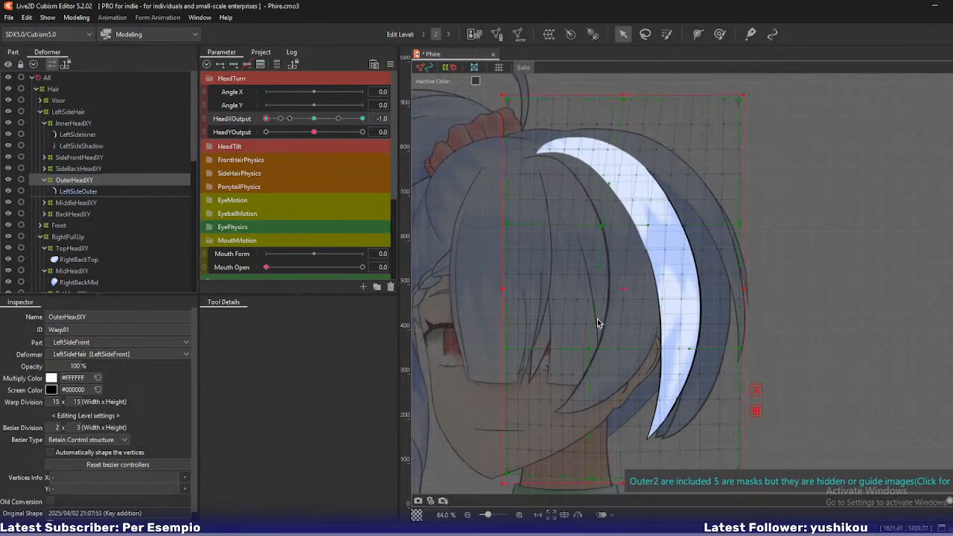
{"action": "left_click_drag", "start_coordinate": [597, 426], "coordinate": [581, 348]}
{"action": "left_click_drag", "start_coordinate": [577, 399], "coordinate": [560, 402]}
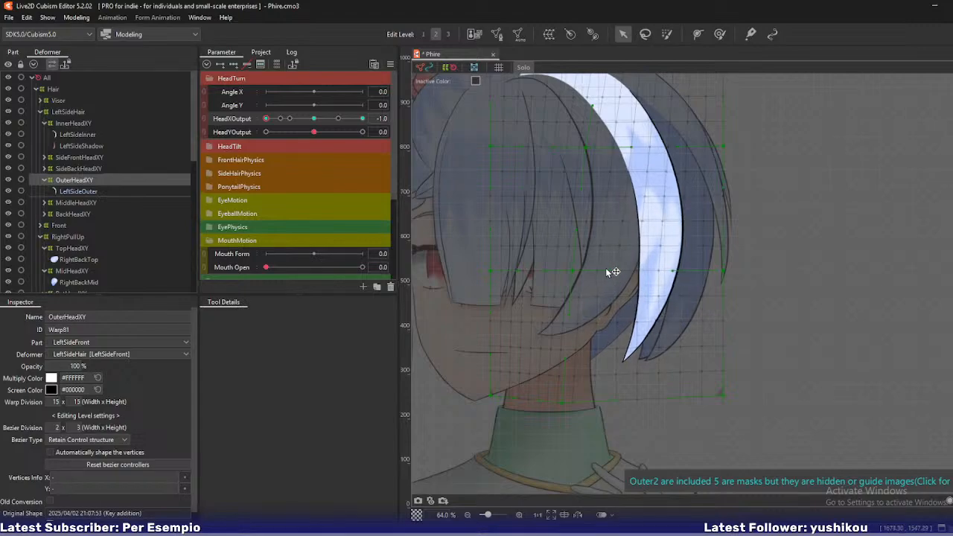
{"action": "mouse_move", "coordinate": [726, 399]}
{"action": "left_mouse_down"}
{"action": "mouse_move", "coordinate": [721, 408]}
{"action": "mouse_move", "coordinate": [721, 397]}
{"action": "left_mouse_up"}
{"action": "mouse_move", "coordinate": [267, 119]}
{"action": "left_mouse_down"}
{"action": "mouse_move", "coordinate": [304, 119]}
{"action": "mouse_move", "coordinate": [264, 118]}
{"action": "left_mouse_up"}
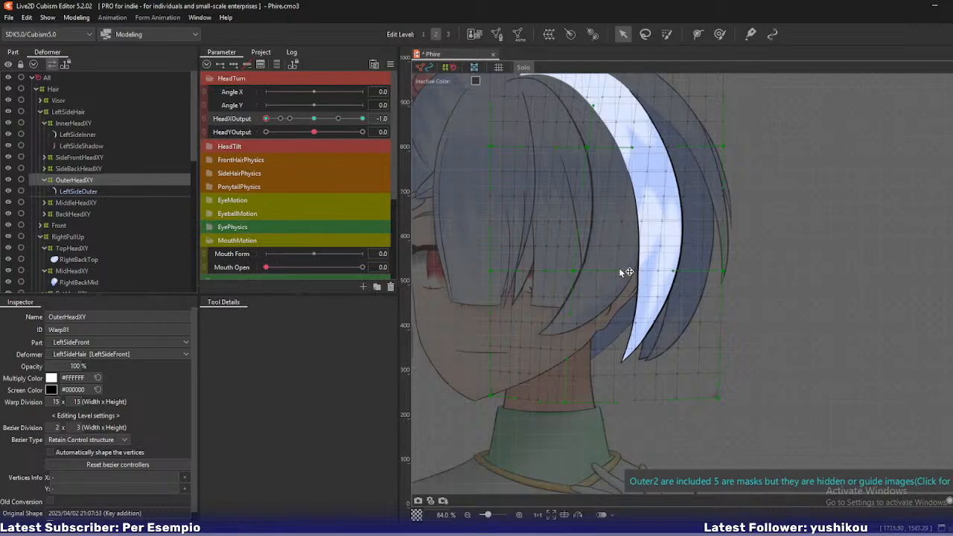
Push OuterHeadXY's upper and lower outer points outward and nudge its upper centre point toward the face at HeadXOutput -1.0
{"action": "left_click_drag", "start_coordinate": [631, 147], "coordinate": [605, 248]}
{"action": "left_click_drag", "start_coordinate": [684, 240], "coordinate": [704, 243]}
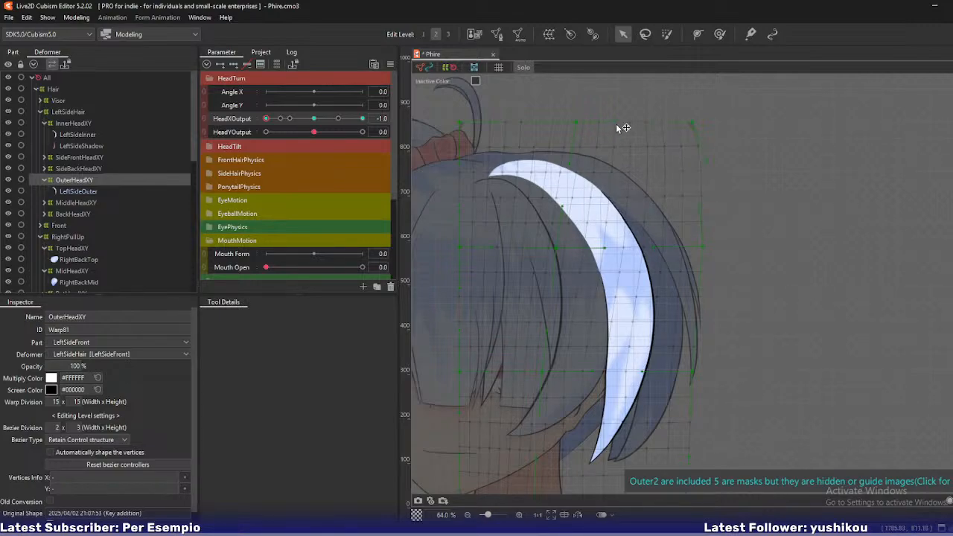
{"action": "left_click_drag", "start_coordinate": [705, 160], "coordinate": [685, 119]}
{"action": "left_click_drag", "start_coordinate": [268, 119], "coordinate": [230, 131]}
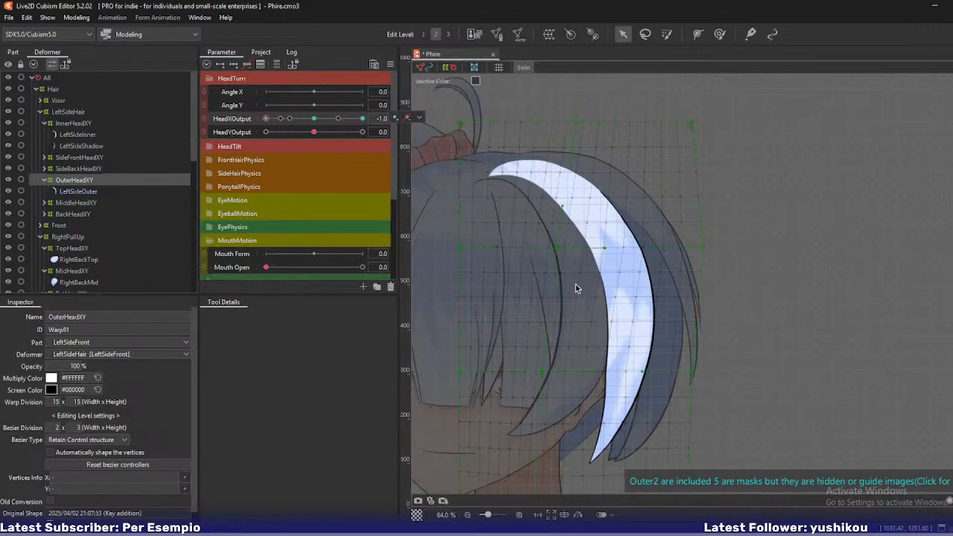
{"action": "left_click_drag", "start_coordinate": [557, 249], "coordinate": [554, 249]}
{"action": "left_click_drag", "start_coordinate": [590, 316], "coordinate": [598, 246]}
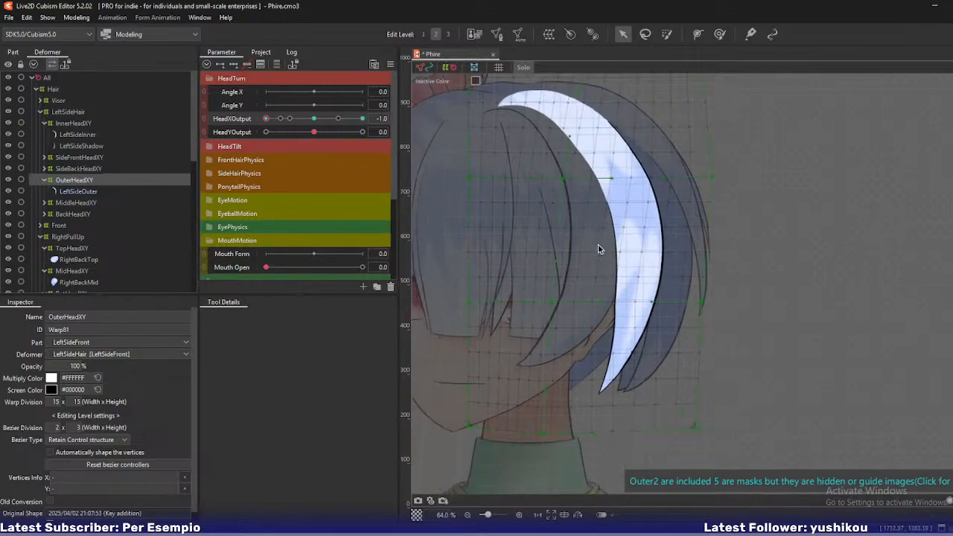
{"action": "left_click_drag", "start_coordinate": [266, 120], "coordinate": [246, 137]}
{"action": "left_click_drag", "start_coordinate": [700, 302], "coordinate": [657, 302]}
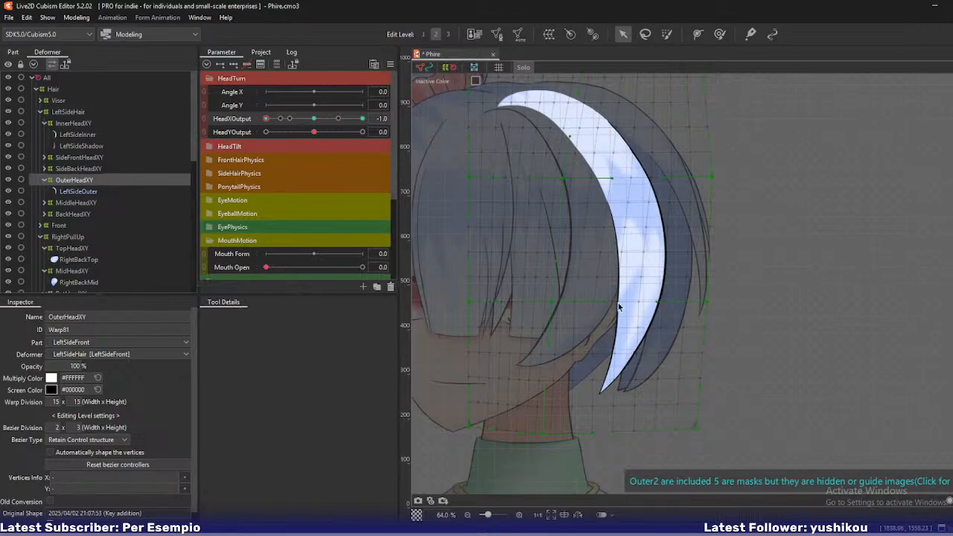
Nudge the upper handle of OuterHeadXY's lower centre point slightly toward the face and leave Solo view
{"action": "left_click_drag", "start_coordinate": [553, 259], "coordinate": [545, 259]}
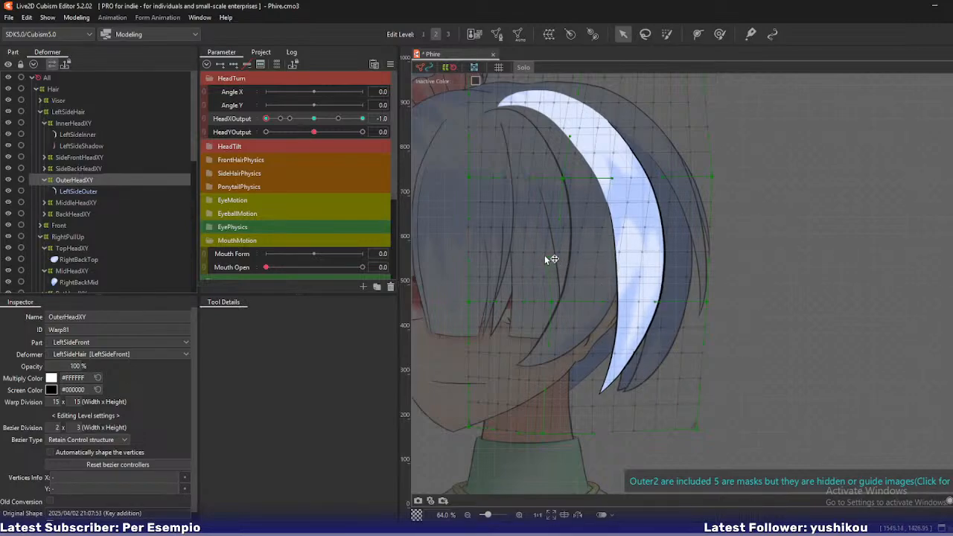
{"action": "key", "text": "ctrl+z"}
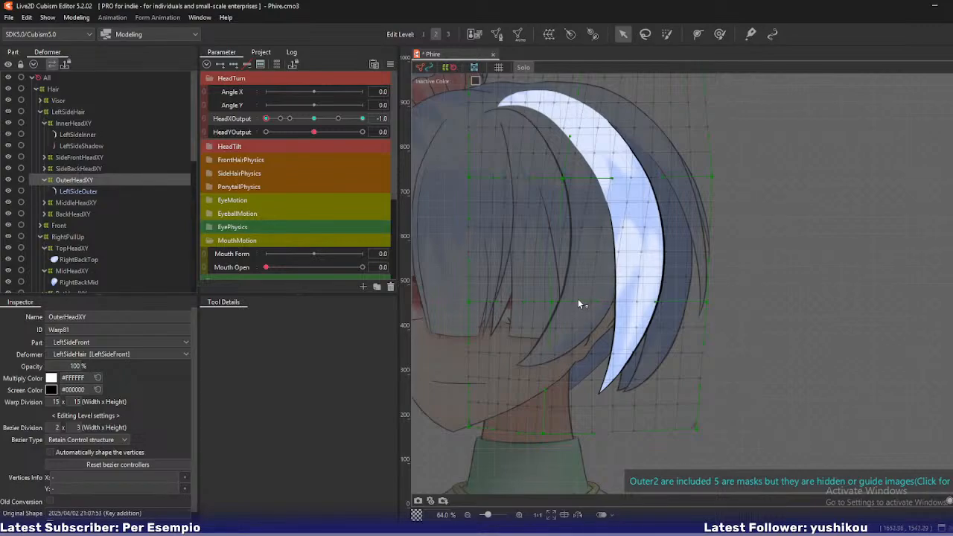
{"action": "left_click", "coordinate": [506, 278]}
{"action": "key", "text": "shift+s"}
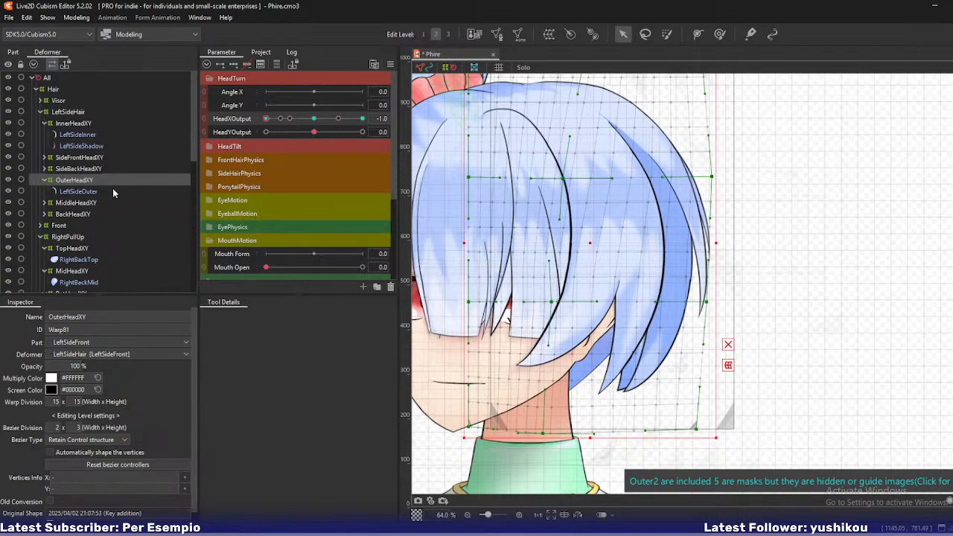
Shift the whole MiddleHeadXY warp toward the face at HeadXOutput -1.0 and pull its upper and top centre points farther in
{"action": "left_click", "coordinate": [75, 202]}
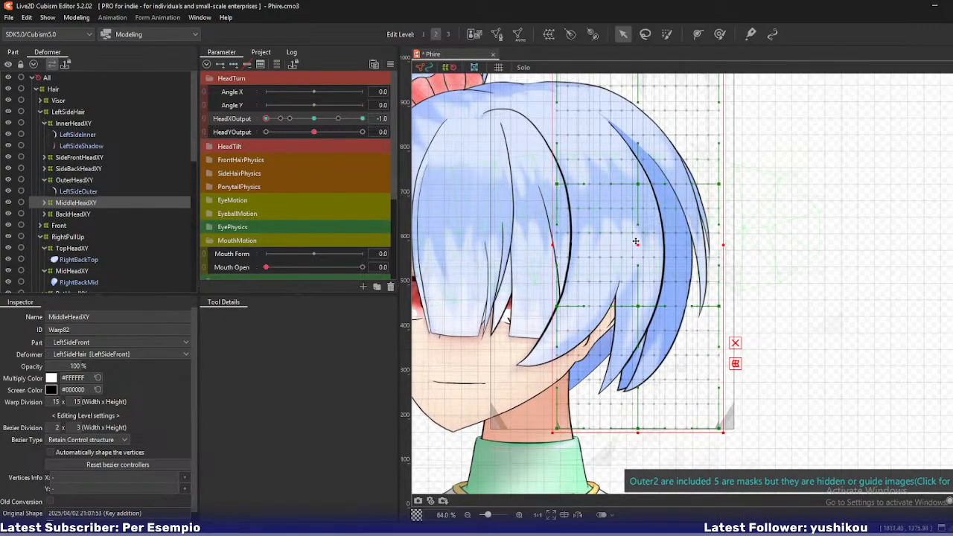
{"action": "left_click_drag", "start_coordinate": [636, 241], "coordinate": [597, 243]}
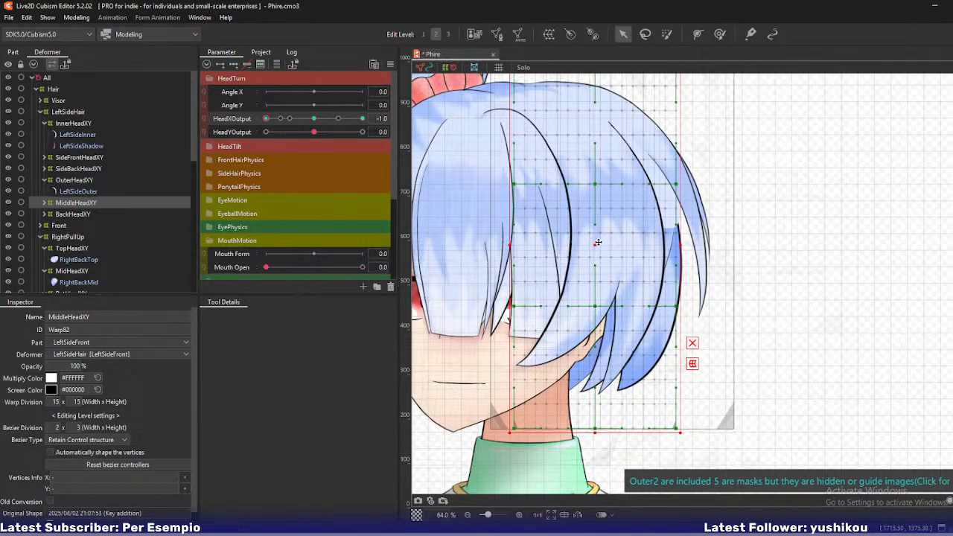
{"action": "left_click_drag", "start_coordinate": [596, 184], "coordinate": [604, 222]}
{"action": "left_click_drag", "start_coordinate": [613, 122], "coordinate": [585, 121]}
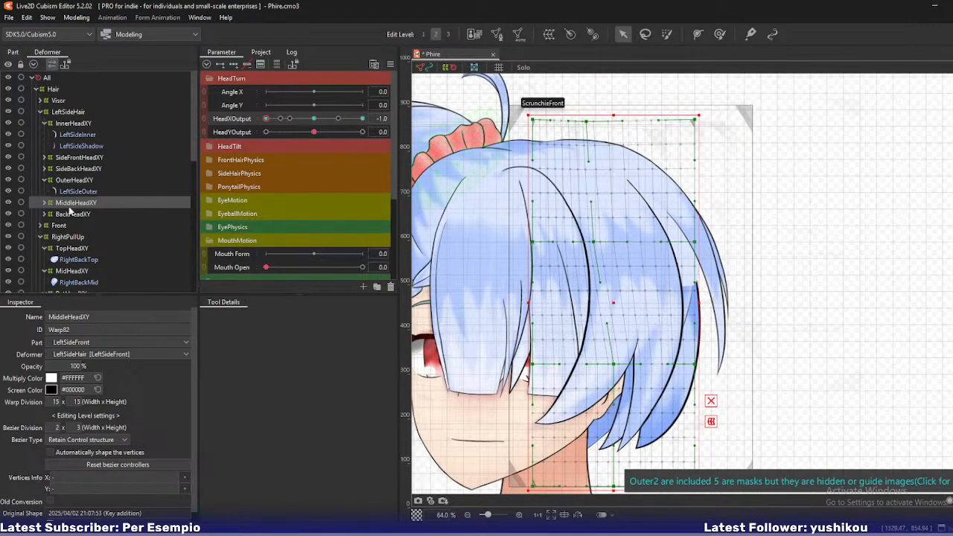
Expand MiddleHeadXY to reach LeftSideMiddle and isolate that hair piece in Solo view
{"action": "left_click", "coordinate": [44, 203]}
{"action": "left_click", "coordinate": [70, 214]}
{"action": "key", "text": "s"}
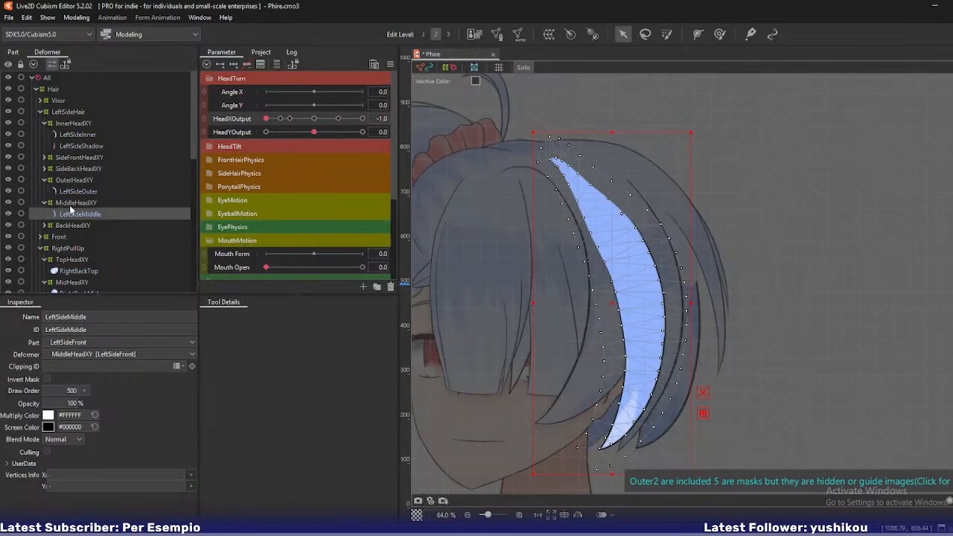
{"action": "left_click", "coordinate": [70, 206]}
{"action": "key", "text": "s"}
{"action": "left_click", "coordinate": [70, 214], "text": "ctrl"}
{"action": "key", "text": "s"}
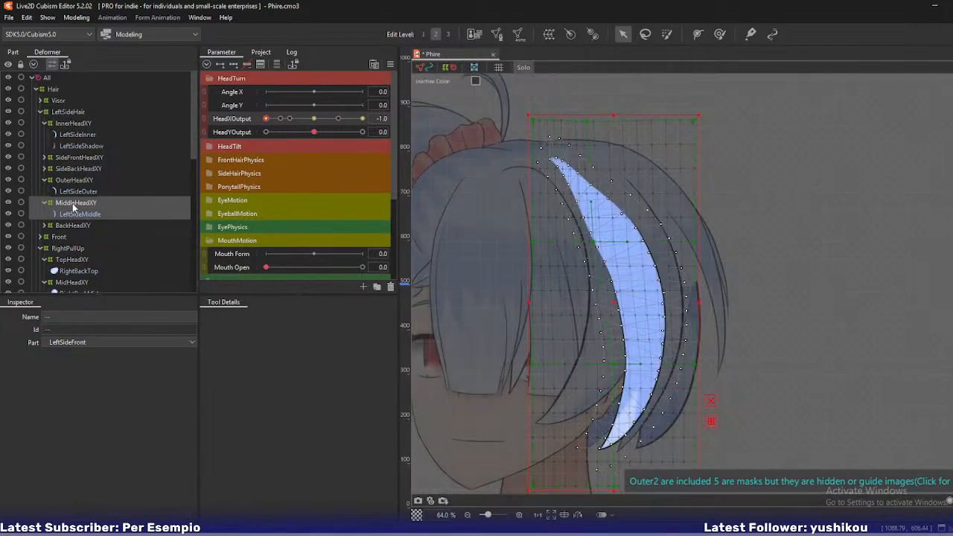
Move MiddleHeadXY's upper centre point outward and pull its lower and bottom centre points toward the face
{"action": "left_click", "coordinate": [72, 205]}
{"action": "left_click_drag", "start_coordinate": [593, 241], "coordinate": [605, 236]}
{"action": "left_click_drag", "start_coordinate": [621, 362], "coordinate": [585, 364]}
{"action": "left_click_drag", "start_coordinate": [602, 448], "coordinate": [602, 383]}
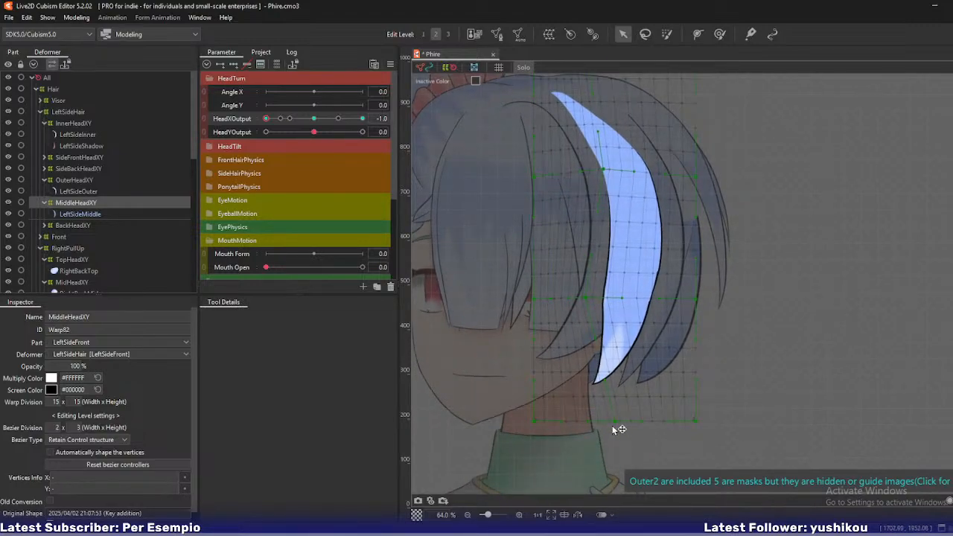
{"action": "left_click_drag", "start_coordinate": [613, 423], "coordinate": [592, 428]}
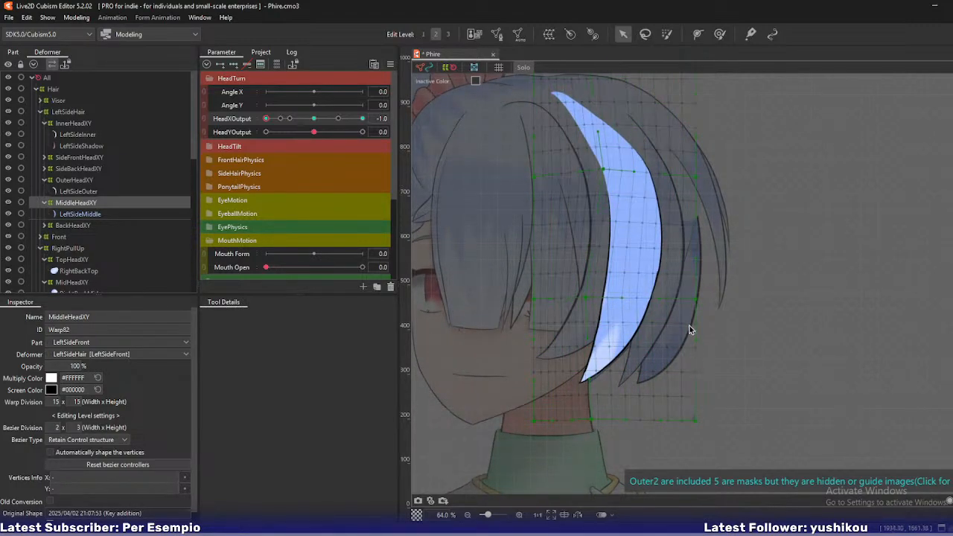
Push MiddleHeadXY's lower outer and top centre points outward, and its inner edge points and upper centre point slightly toward the face
{"action": "left_click_drag", "start_coordinate": [697, 299], "coordinate": [701, 298]}
{"action": "left_click_drag", "start_coordinate": [605, 201], "coordinate": [608, 262]}
{"action": "left_click_drag", "start_coordinate": [535, 117], "coordinate": [521, 119]}
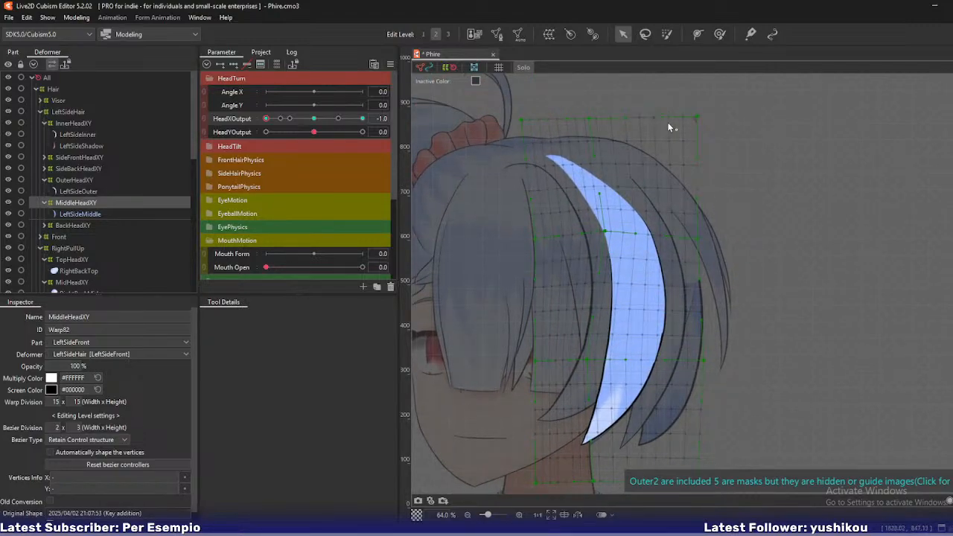
{"action": "left_click_drag", "start_coordinate": [593, 120], "coordinate": [603, 120]}
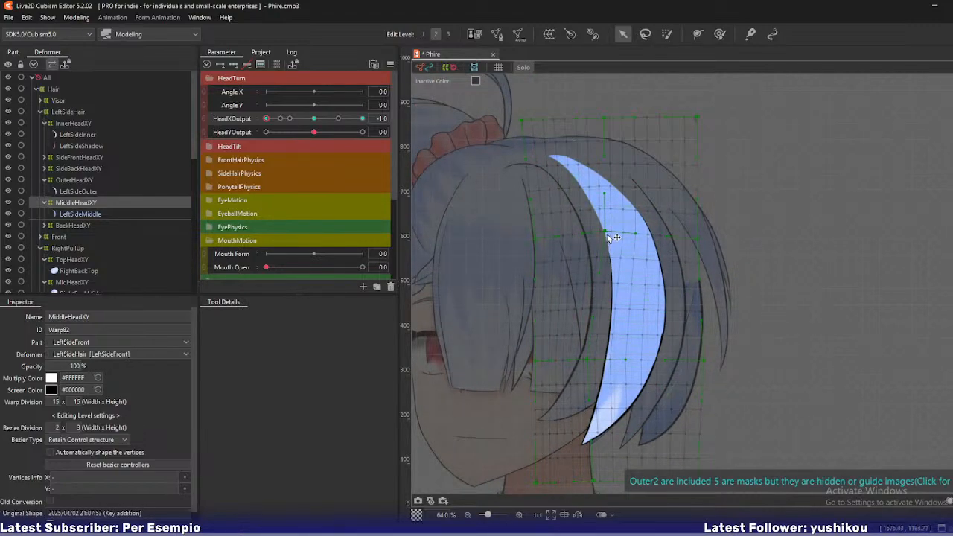
{"action": "left_click_drag", "start_coordinate": [607, 233], "coordinate": [604, 236]}
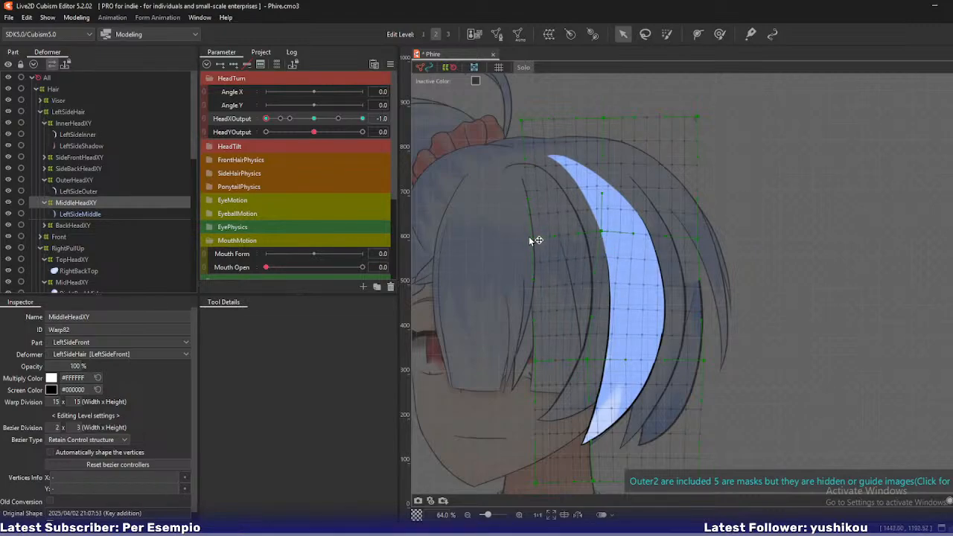
{"action": "left_click_drag", "start_coordinate": [598, 365], "coordinate": [595, 322]}
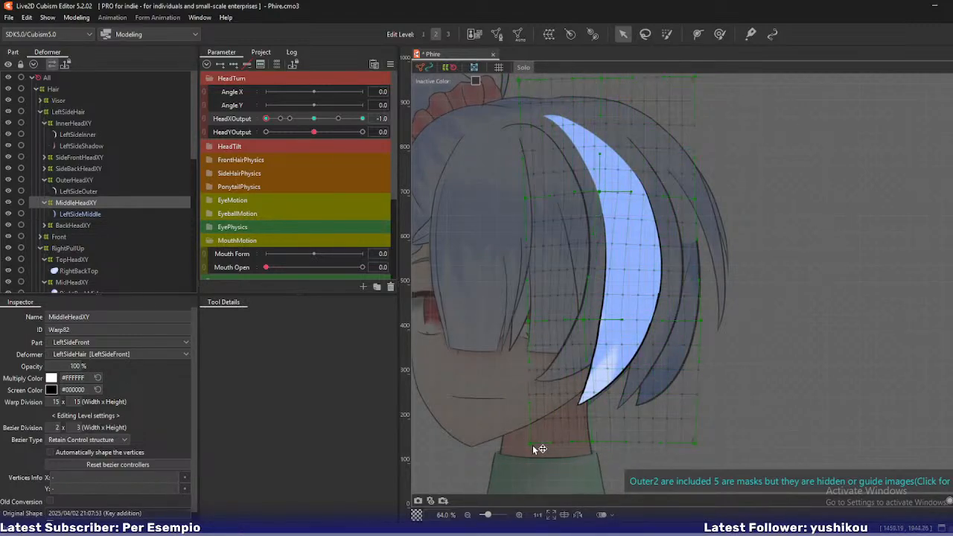
{"action": "left_click_drag", "start_coordinate": [594, 445], "coordinate": [586, 406]}
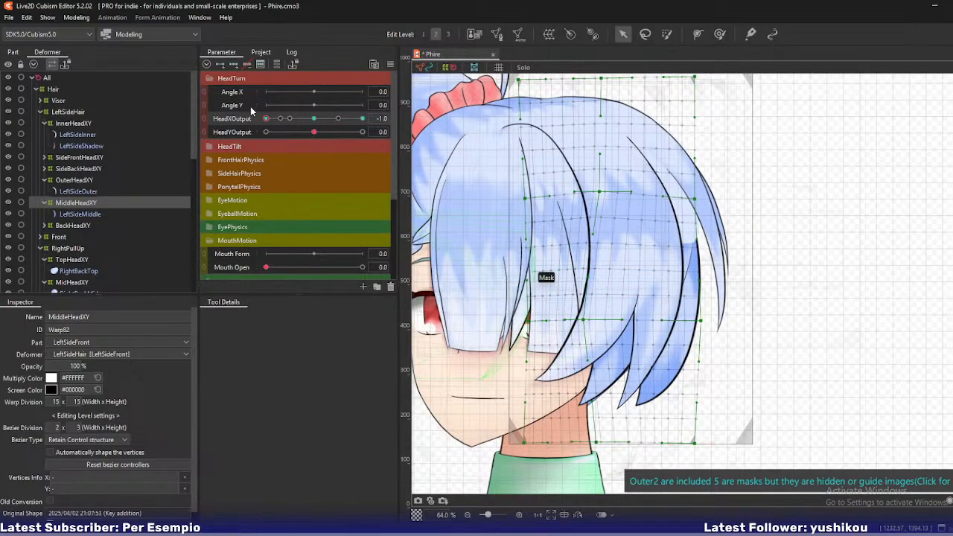
Nudge MiddleHeadXY's bottom centre point outward and its lower centre point toward the face at HeadXOutput -1.0
{"action": "mouse_move", "coordinate": [266, 118]}
{"action": "left_mouse_down"}
{"action": "mouse_move", "coordinate": [281, 120]}
{"action": "mouse_move", "coordinate": [262, 124]}
{"action": "left_mouse_up"}
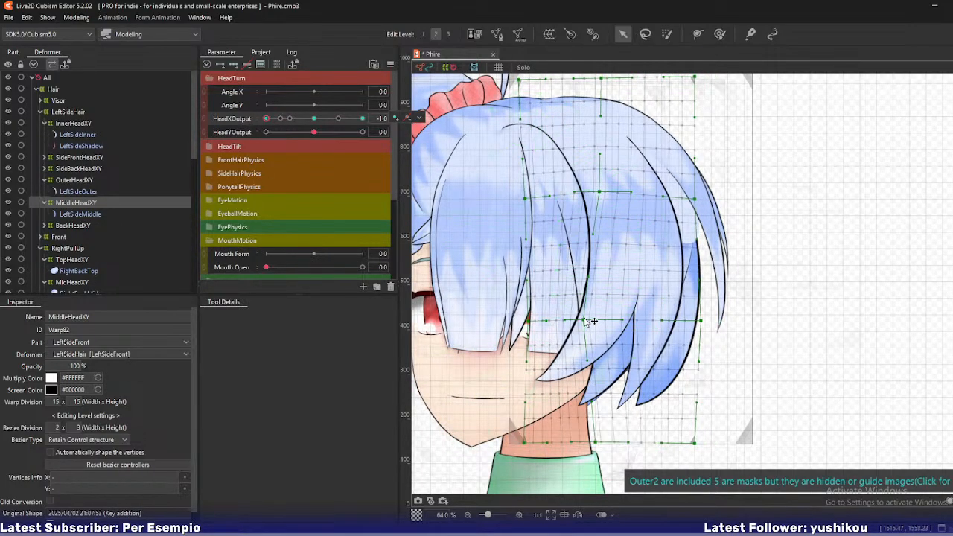
{"action": "left_click_drag", "start_coordinate": [584, 319], "coordinate": [588, 320]}
{"action": "left_click_drag", "start_coordinate": [597, 442], "coordinate": [602, 444]}
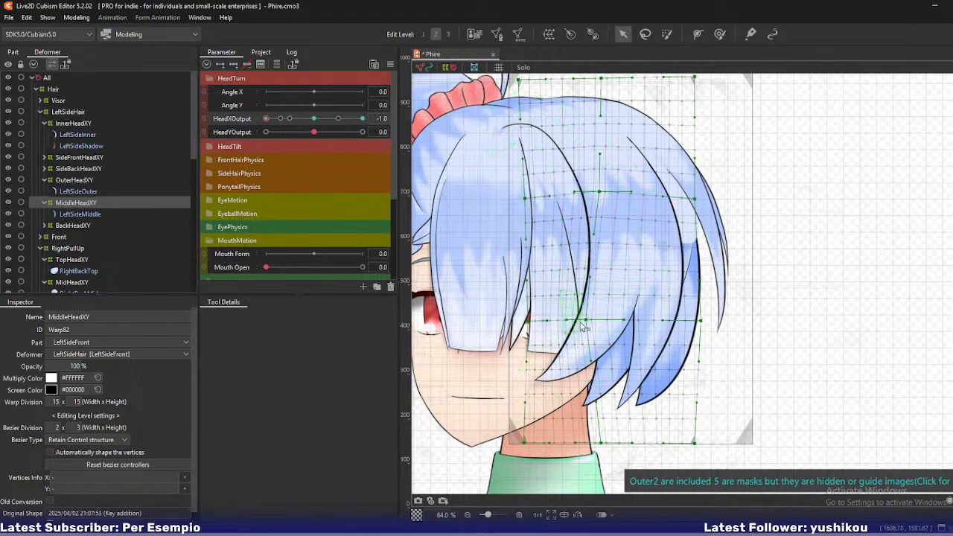
{"action": "left_click_drag", "start_coordinate": [586, 321], "coordinate": [577, 334]}
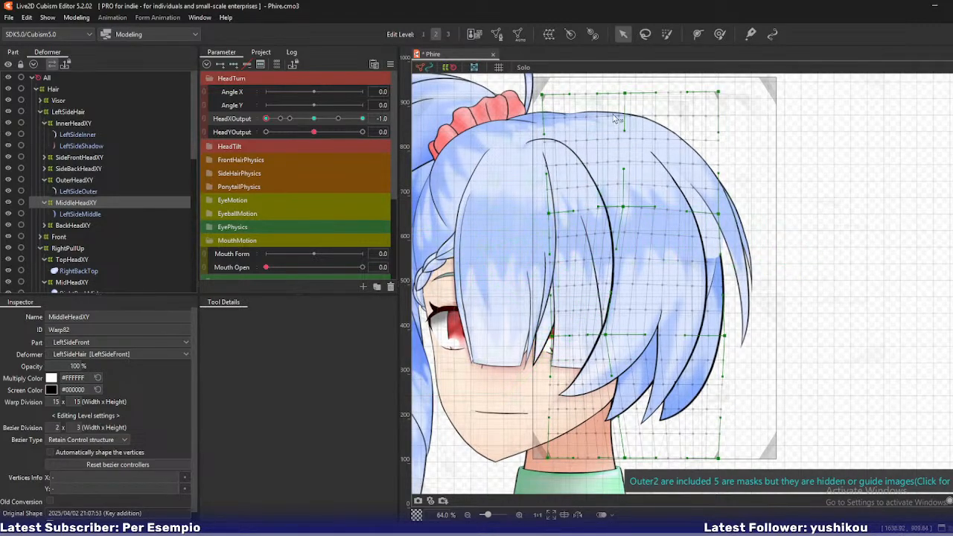
Shift the top middle control point of the MiddleHeadXY warp toward the face at HeadXOutput -1.0 and check the head turn
{"action": "left_click_drag", "start_coordinate": [625, 93], "coordinate": [601, 93]}
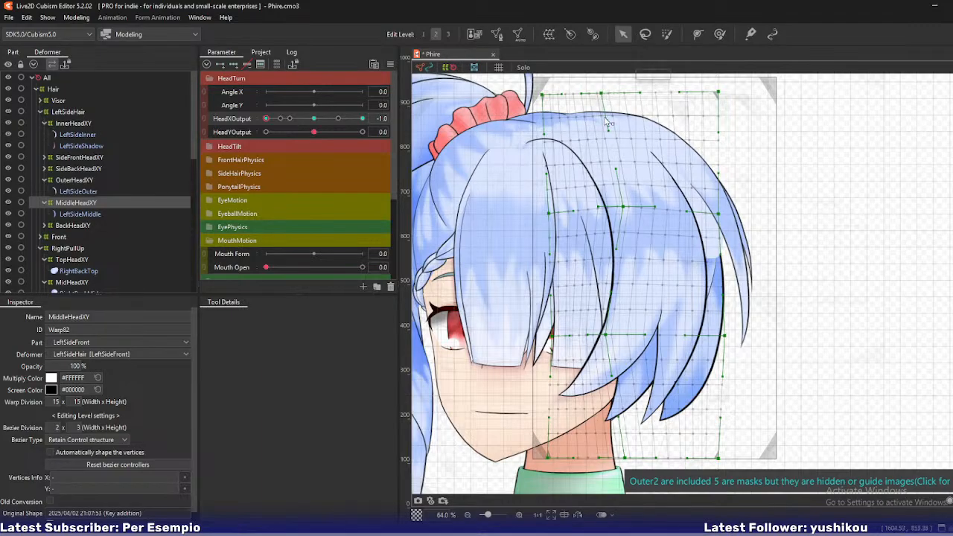
{"action": "mouse_move", "coordinate": [265, 119]}
{"action": "left_mouse_down"}
{"action": "mouse_move", "coordinate": [310, 127]}
{"action": "mouse_move", "coordinate": [248, 127]}
{"action": "left_mouse_up"}
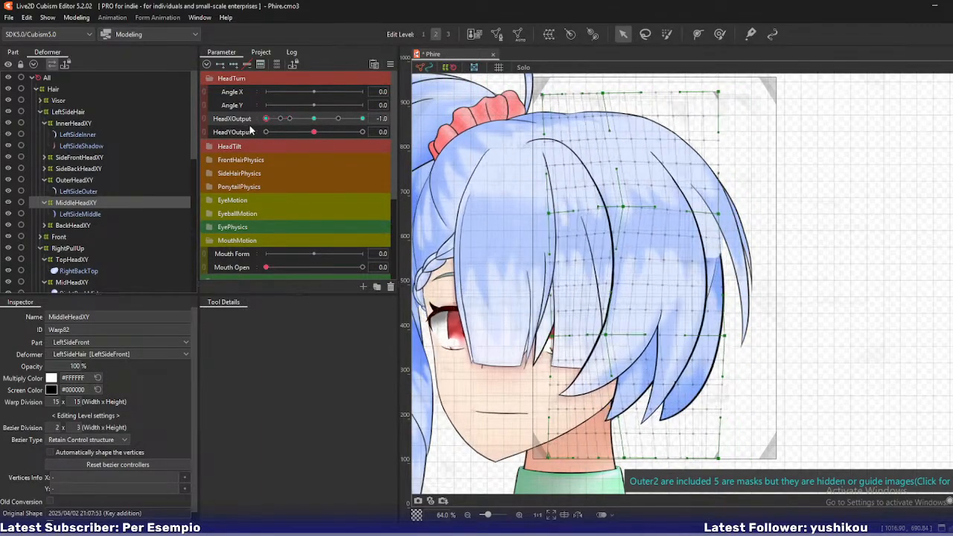
Reshape the OuterHeadXY warp at HeadXOutput -1.0 by bowing its lower right edge outward and nudging its bottom middle control point
{"action": "left_click", "coordinate": [75, 180]}
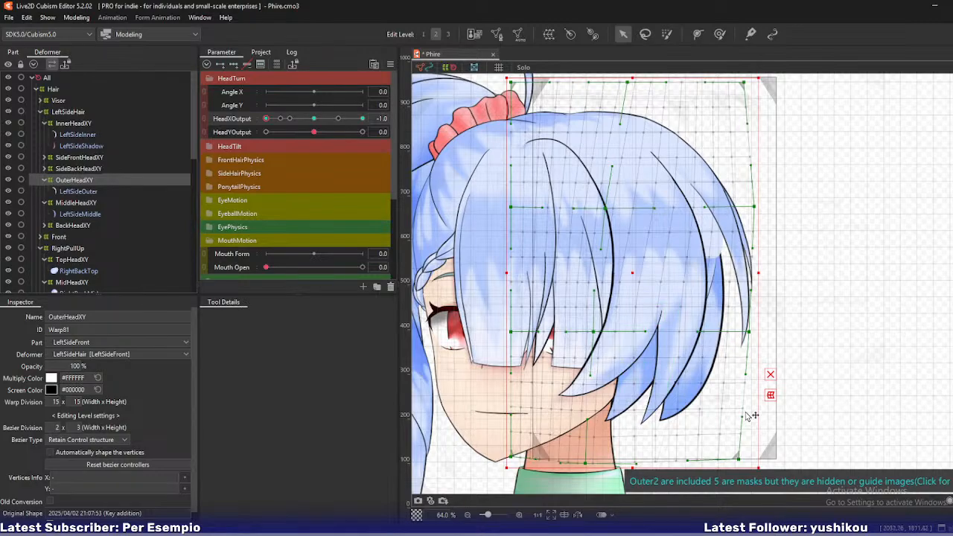
{"action": "left_click_drag", "start_coordinate": [750, 415], "coordinate": [738, 359]}
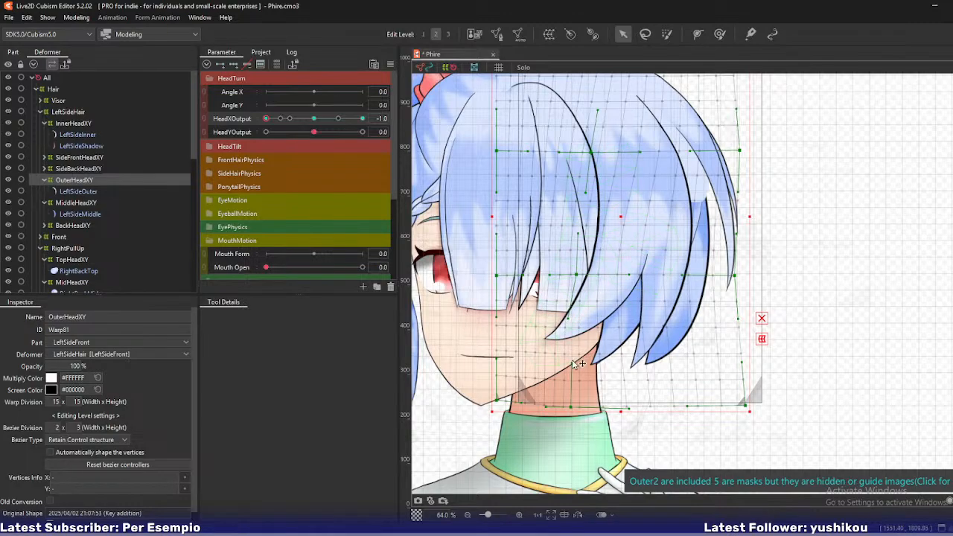
{"action": "left_click_drag", "start_coordinate": [742, 364], "coordinate": [751, 364]}
{"action": "left_click_drag", "start_coordinate": [738, 320], "coordinate": [745, 319]}
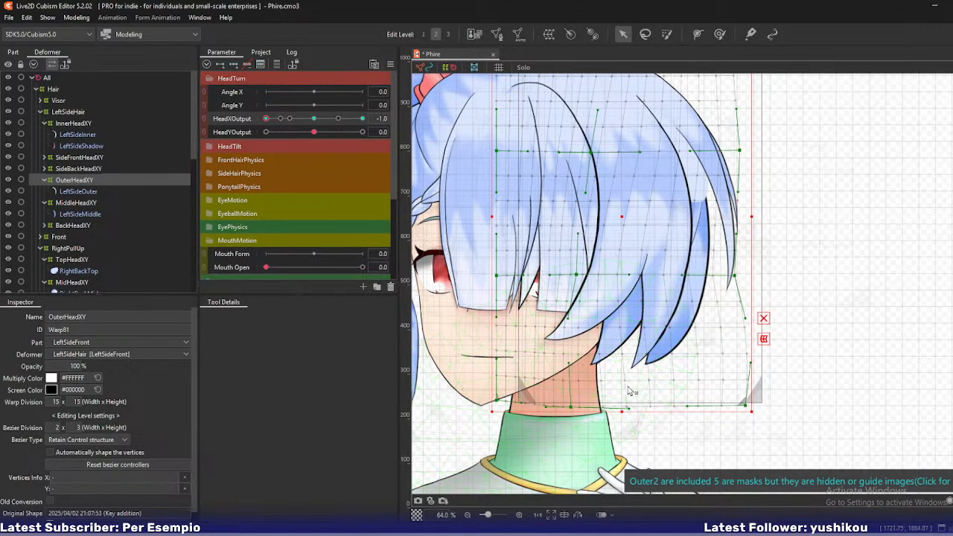
{"action": "left_click_drag", "start_coordinate": [570, 408], "coordinate": [569, 408]}
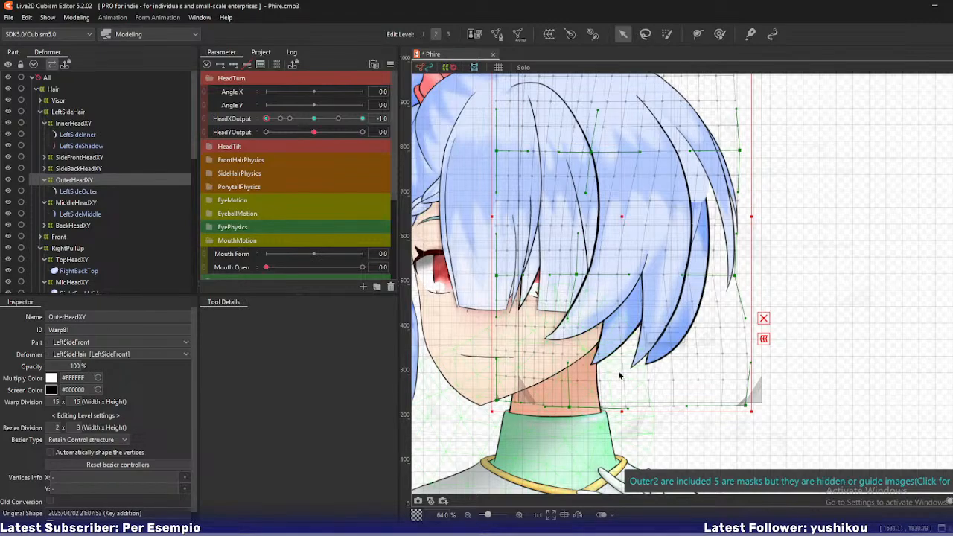
{"action": "left_click_drag", "start_coordinate": [618, 374], "coordinate": [617, 416]}
{"action": "left_click_drag", "start_coordinate": [673, 370], "coordinate": [669, 369]}
{"action": "left_click_drag", "start_coordinate": [741, 321], "coordinate": [687, 319]}
Examine the OuterHeadXY and MiddleHeadXY grids around the lower side hair strands at edit level 1
{"action": "key", "text": "ctrl+1"}
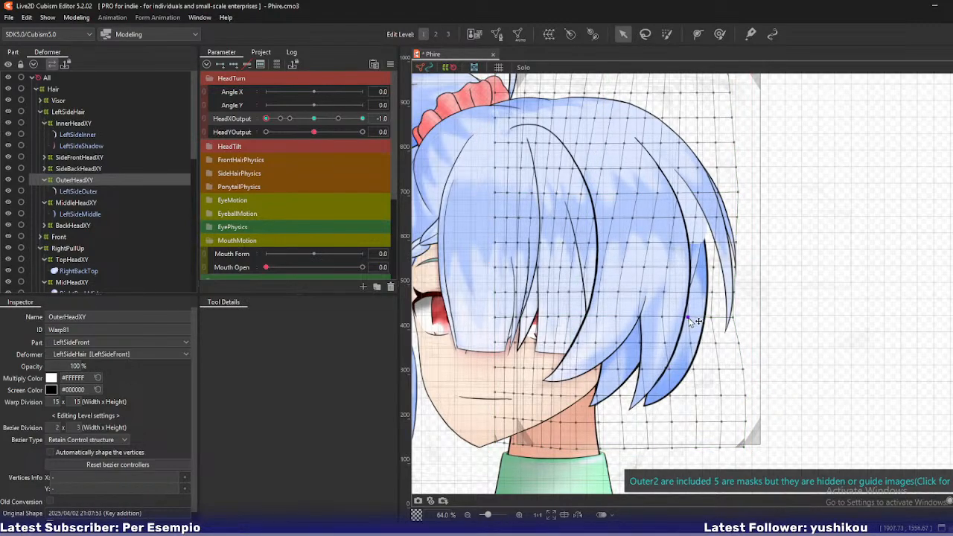
{"action": "left_click", "coordinate": [689, 317]}
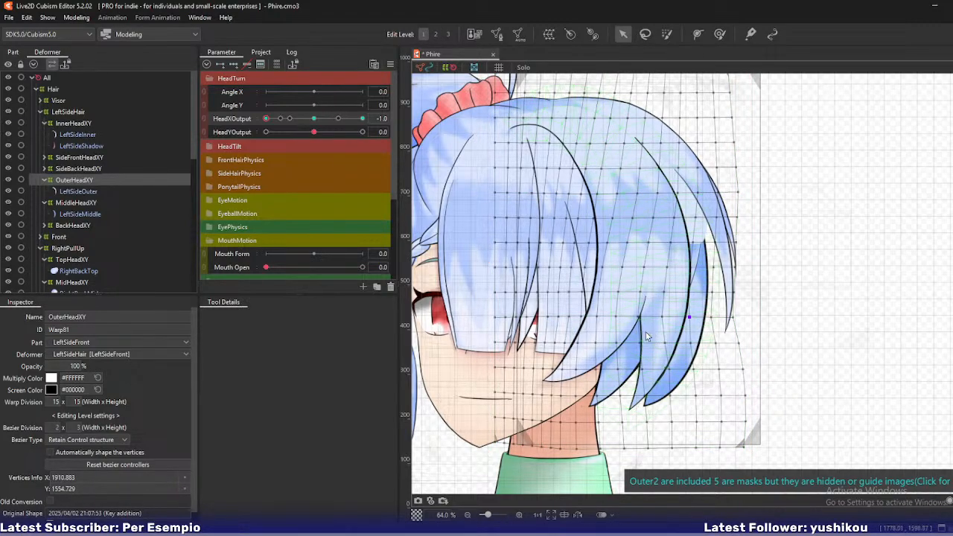
{"action": "scroll", "coordinate": [646, 336], "scroll_direction": "up", "scroll_amount": 3}
{"action": "scroll", "coordinate": [631, 324], "scroll_direction": "down", "scroll_amount": 2}
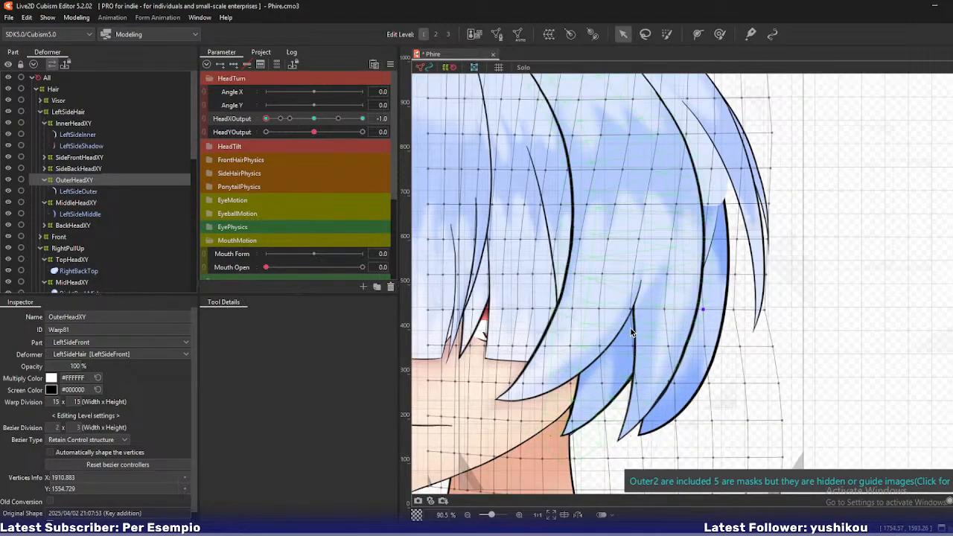
{"action": "left_click", "coordinate": [92, 202]}
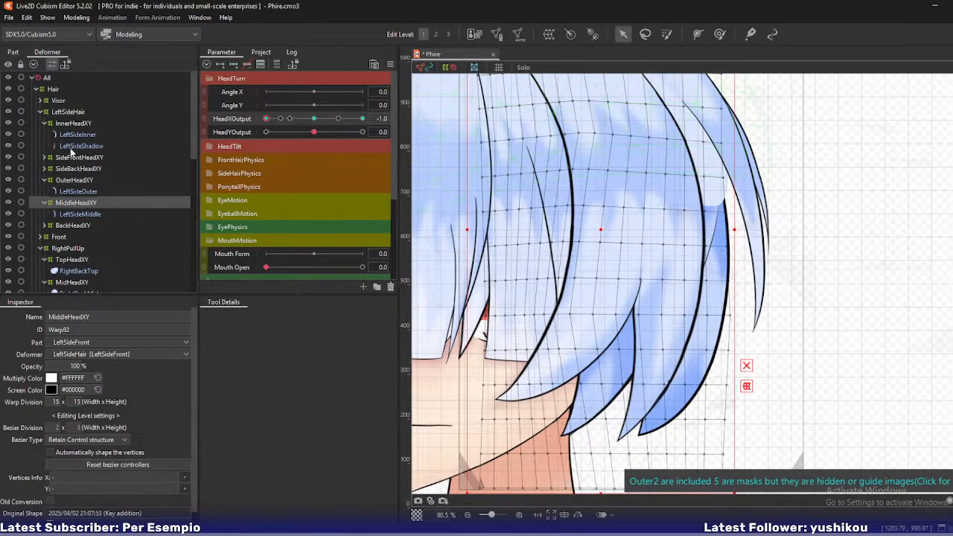
Select the InnerHeadXY warp deformer and switch to edit level 2
{"action": "left_click", "coordinate": [73, 123]}
{"action": "scroll", "coordinate": [596, 313], "scroll_direction": "down", "scroll_amount": 1}
{"action": "key", "text": "2"}
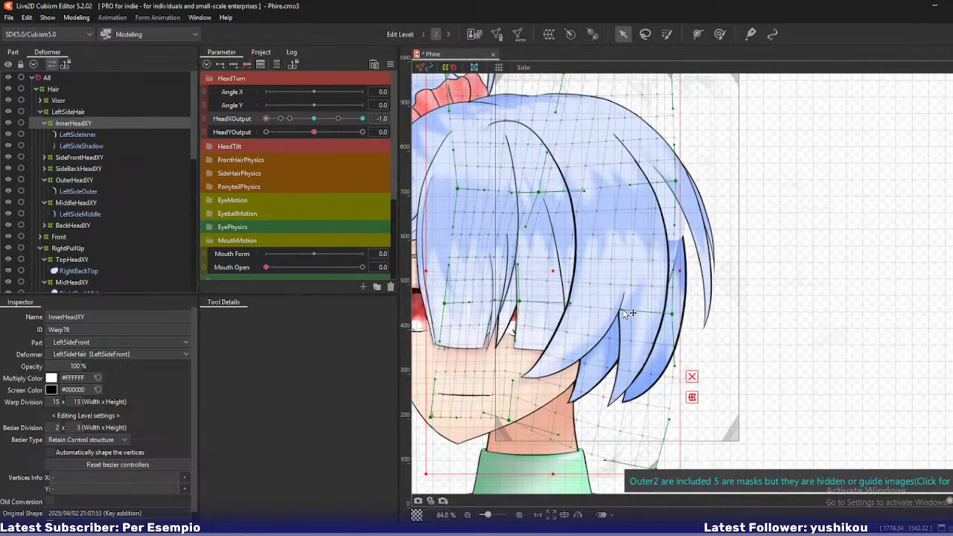
{"action": "left_click_drag", "start_coordinate": [509, 420], "coordinate": [512, 425]}
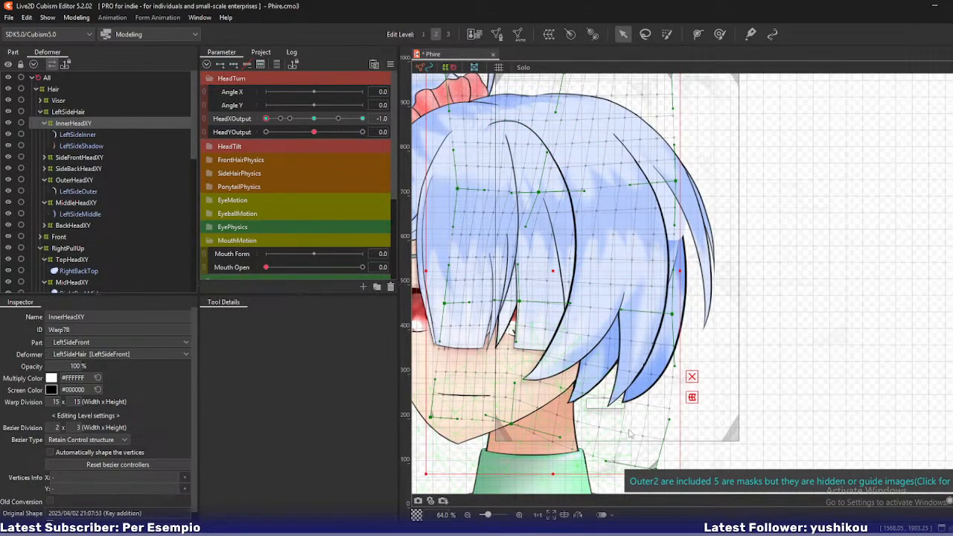
{"action": "key", "text": "Delete"}
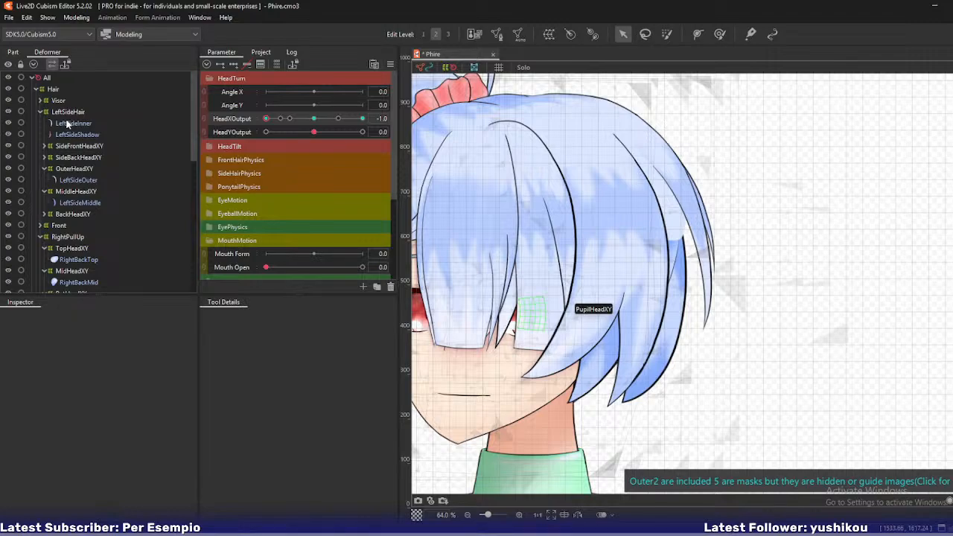
{"action": "key", "text": "ctrl+z"}
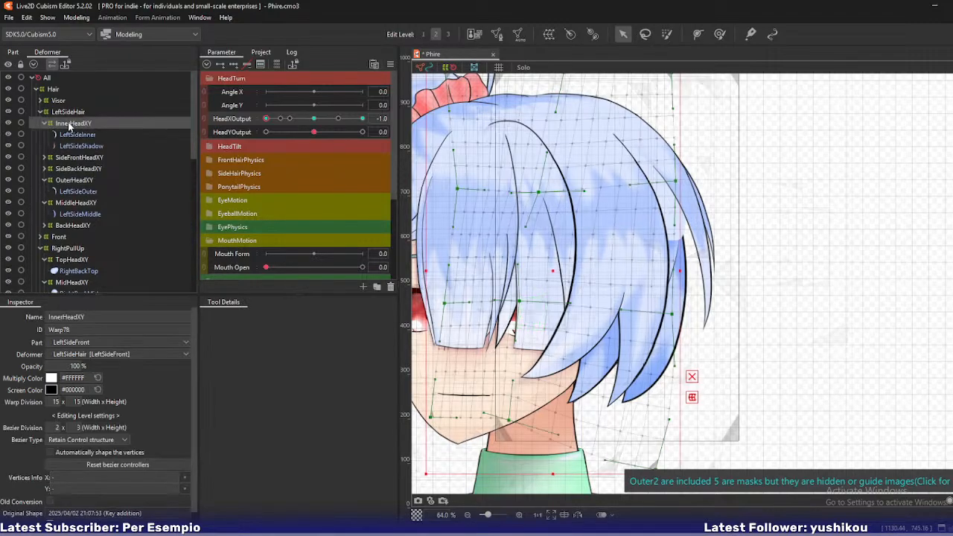
Nudge the bottom right control point of the InnerHeadXY warp slightly outward and save the model
{"action": "left_click_drag", "start_coordinate": [604, 334], "coordinate": [598, 283]}
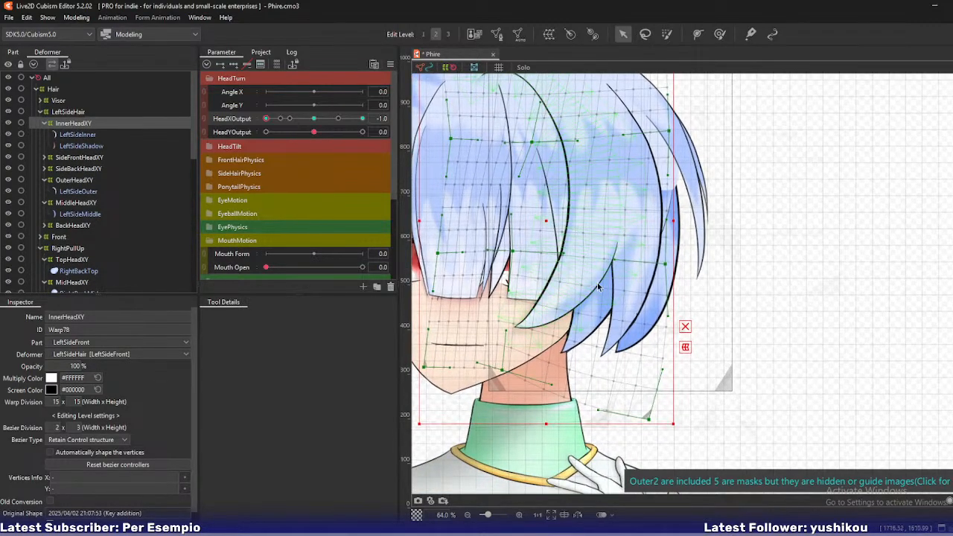
{"action": "left_click", "coordinate": [682, 326]}
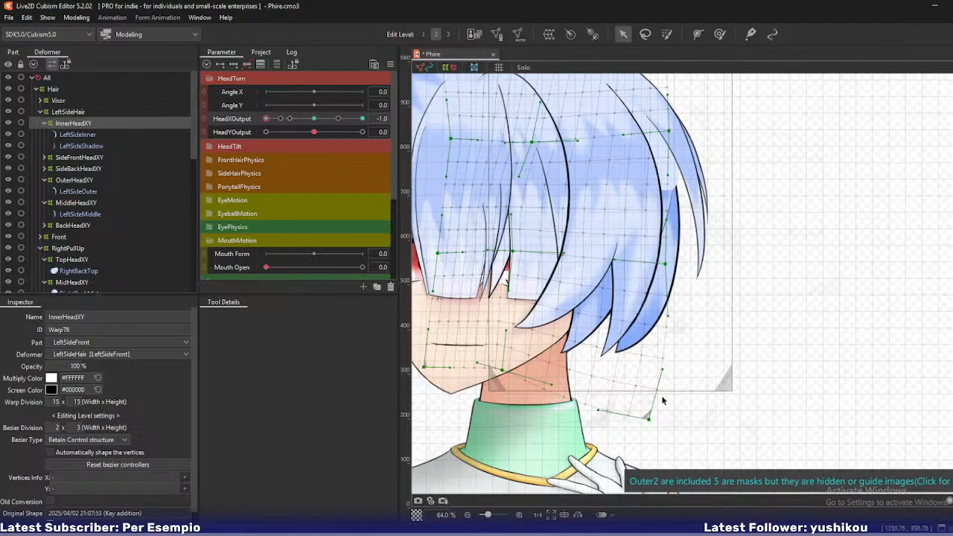
{"action": "left_click_drag", "start_coordinate": [651, 420], "coordinate": [655, 421]}
{"action": "key", "text": "ctrl+s"}
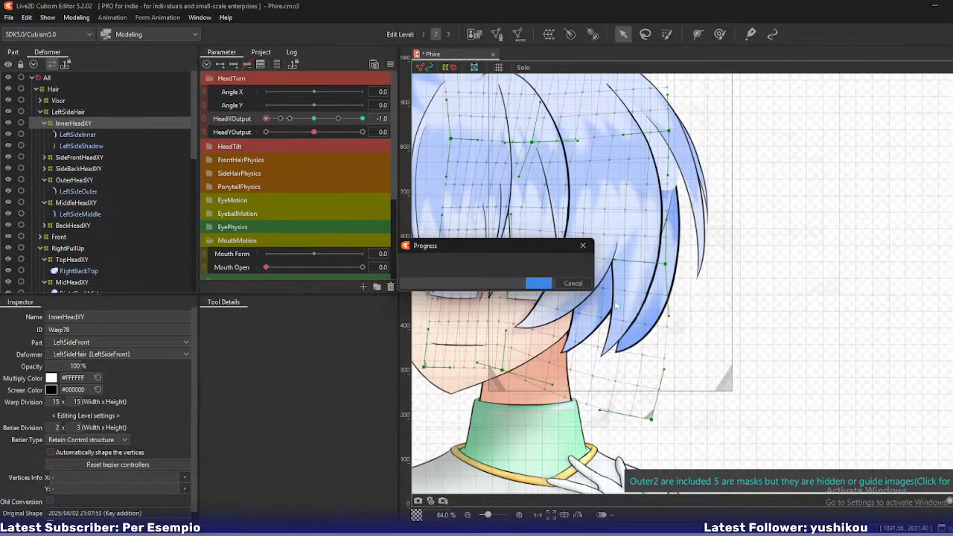
Search the keyboard shortcut settings for "cut" and remove the Ctrl+X shortcut from the Cut command
{"action": "left_click", "coordinate": [9, 18]}
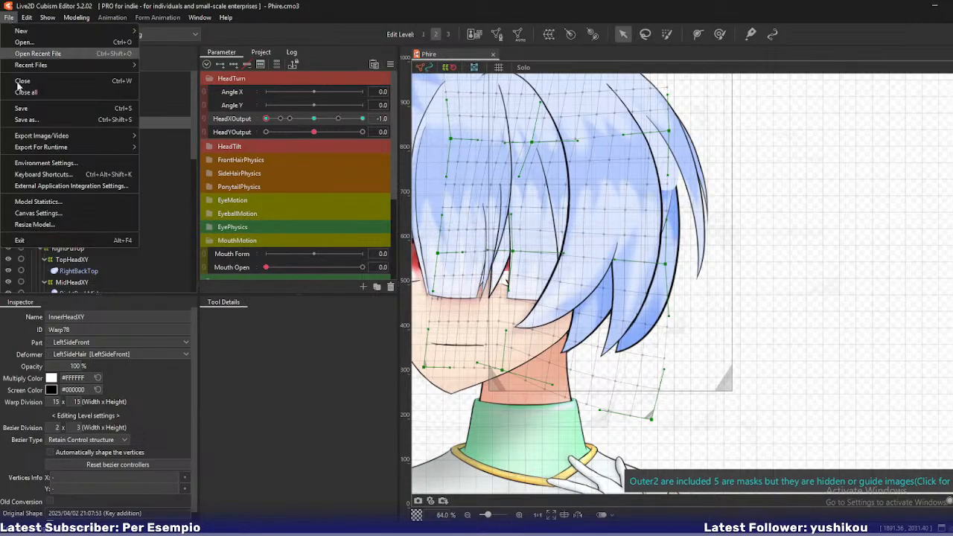
{"action": "left_click", "coordinate": [58, 172]}
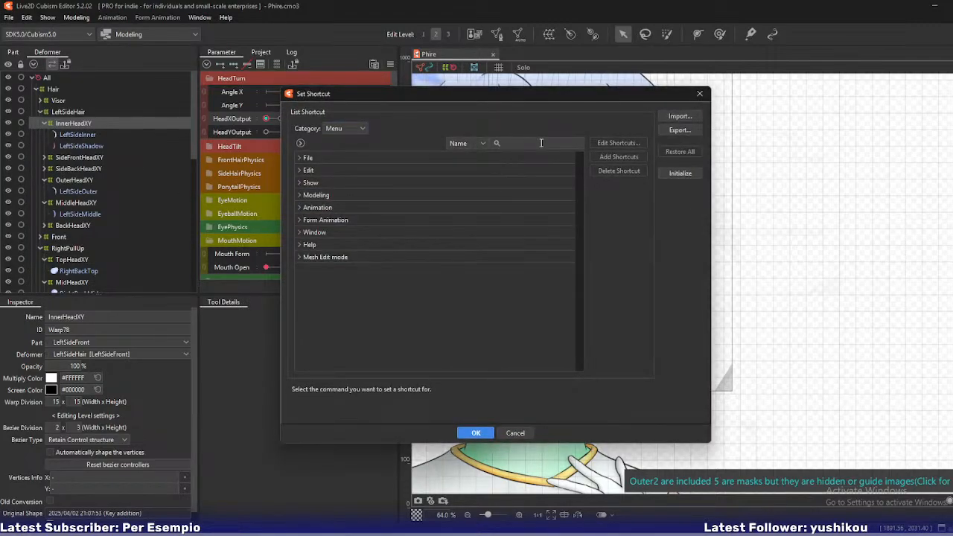
{"action": "left_click", "coordinate": [541, 143]}
{"action": "type", "text": "cut"}
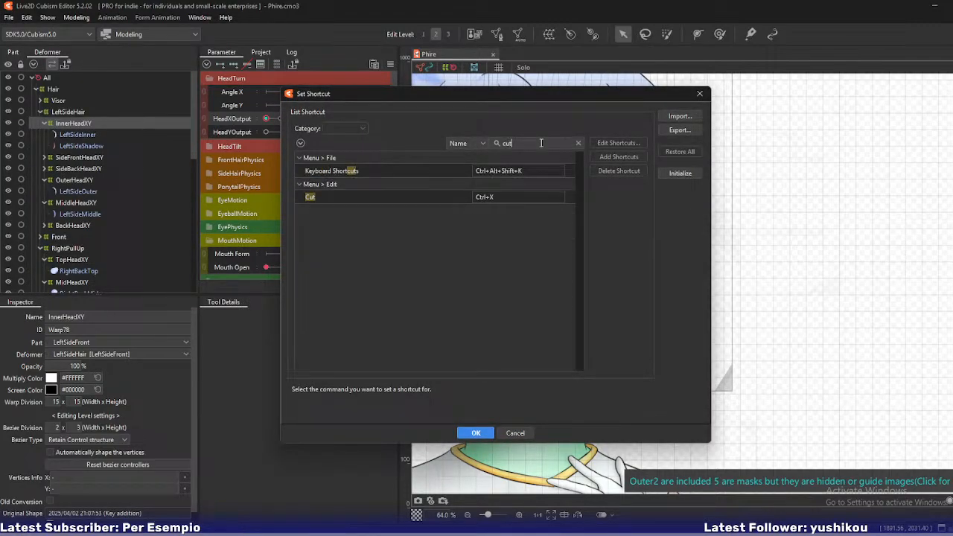
{"action": "double_click", "coordinate": [494, 195]}
{"action": "left_click", "coordinate": [508, 177]}
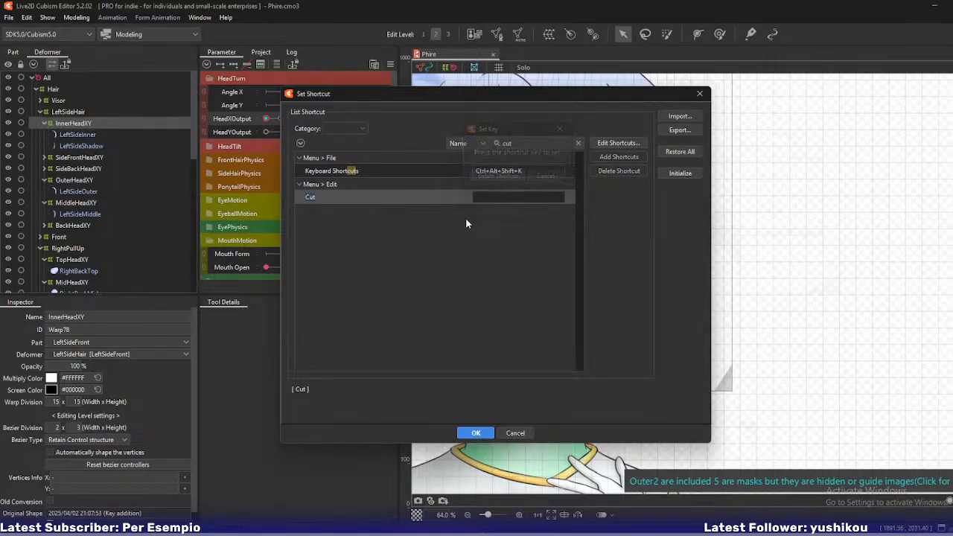
{"action": "left_click", "coordinate": [475, 433]}
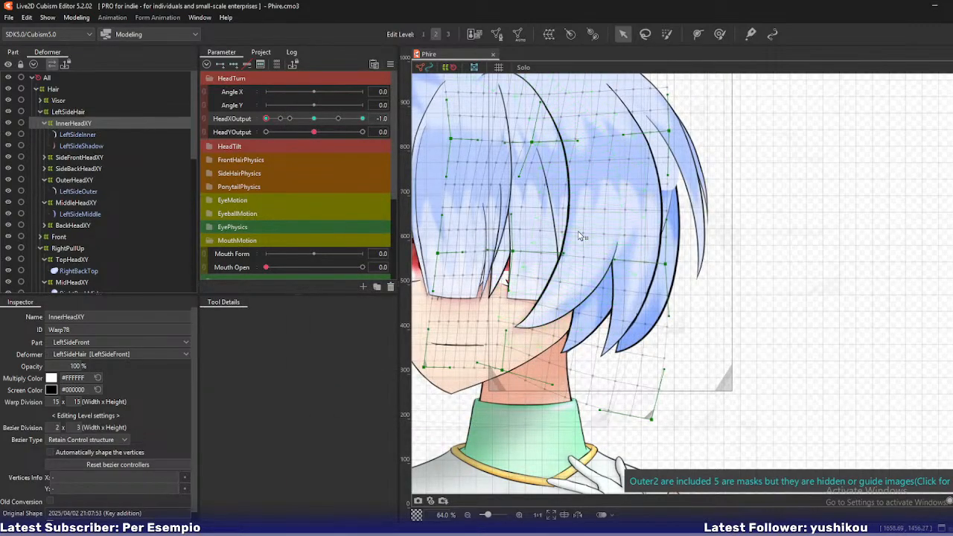
Shift the whole SideFrontHeadXY warp horizontally toward the face at HeadXOutput -1.0
{"action": "left_click_drag", "start_coordinate": [579, 231], "coordinate": [566, 290]}
{"action": "left_click_drag", "start_coordinate": [268, 119], "coordinate": [246, 122]}
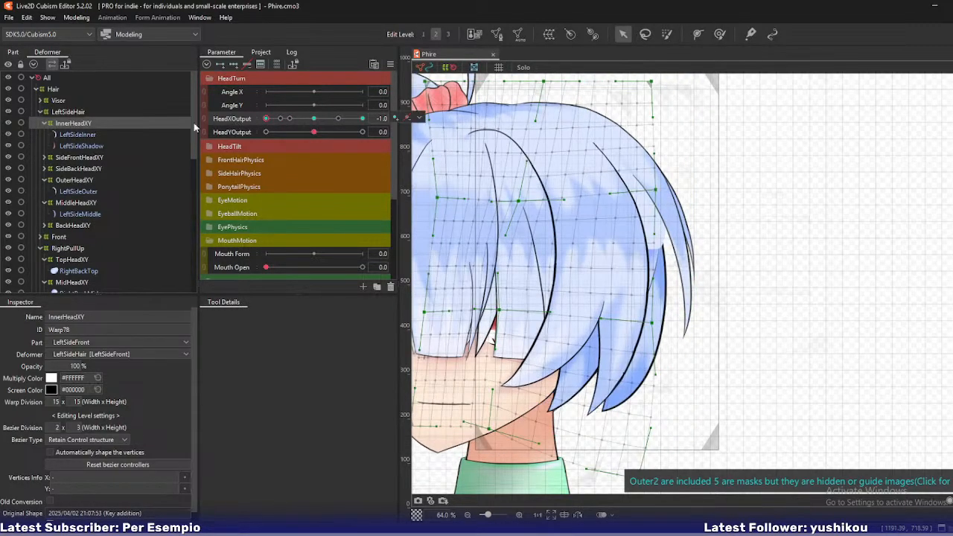
{"action": "left_click", "coordinate": [82, 157]}
{"action": "left_click_drag", "start_coordinate": [640, 182], "coordinate": [648, 203]}
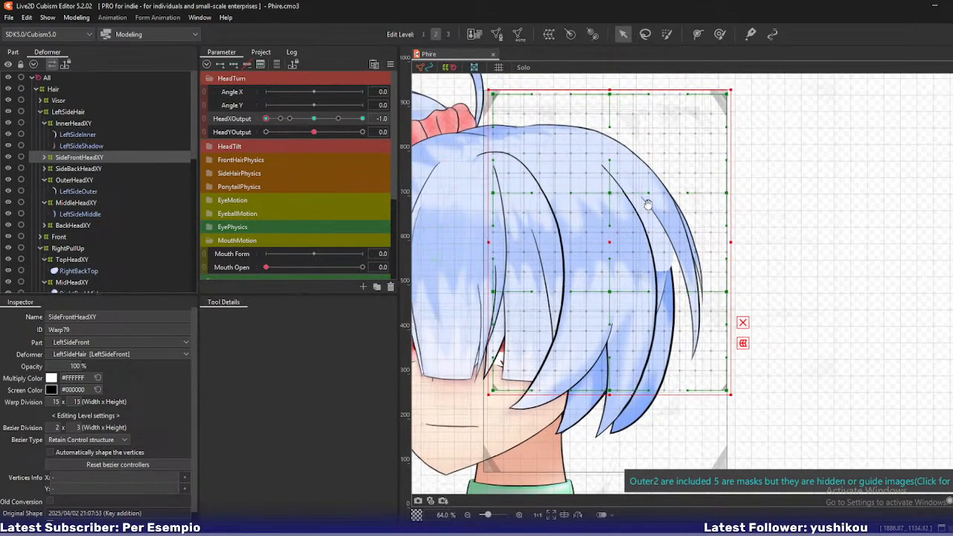
{"action": "left_click_drag", "start_coordinate": [608, 239], "coordinate": [560, 239]}
Isolate the SideFrontHeadXY strand in Solo view and shift the warp's top left and top middle control points to the right
{"action": "left_click", "coordinate": [43, 158]}
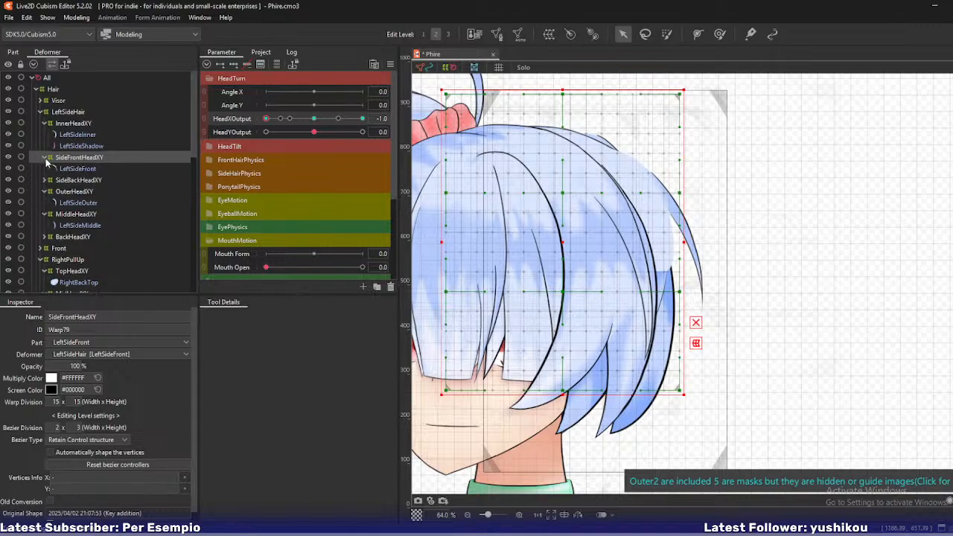
{"action": "left_click", "coordinate": [66, 168]}
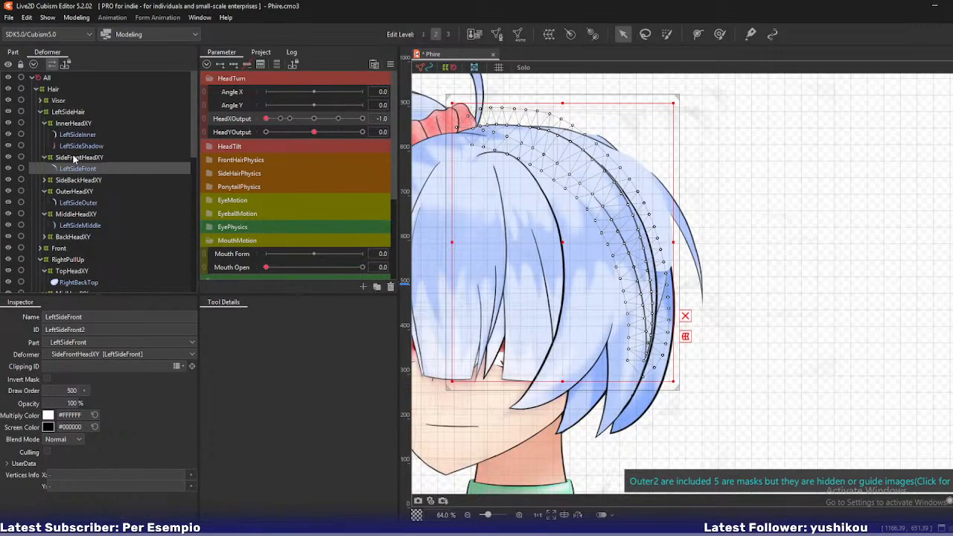
{"action": "left_click", "coordinate": [75, 158]}
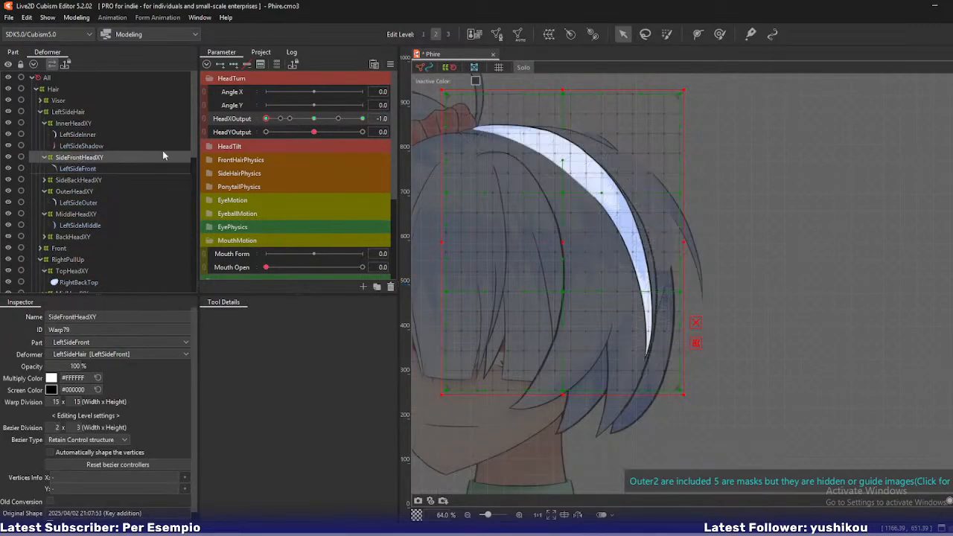
{"action": "left_click_drag", "start_coordinate": [454, 97], "coordinate": [495, 98]}
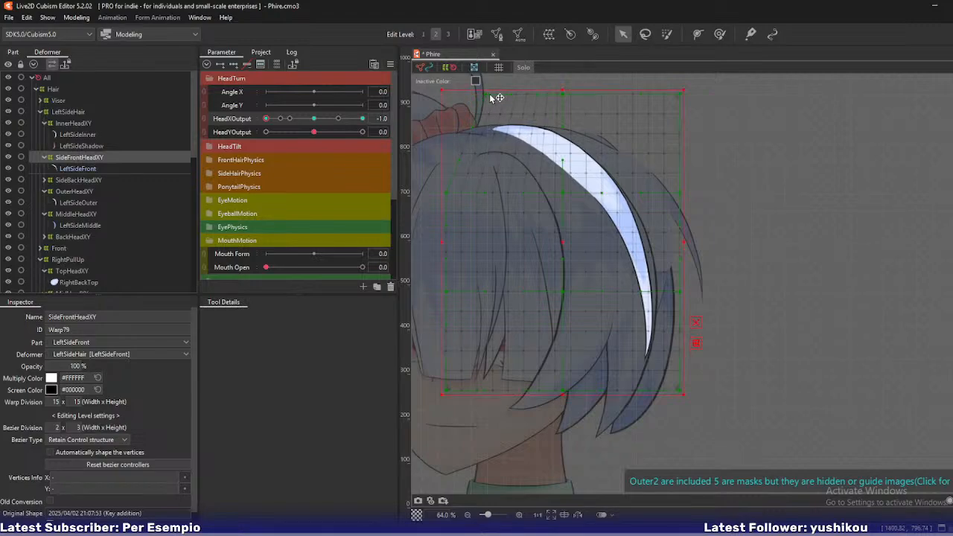
{"action": "left_click_drag", "start_coordinate": [565, 97], "coordinate": [584, 98]}
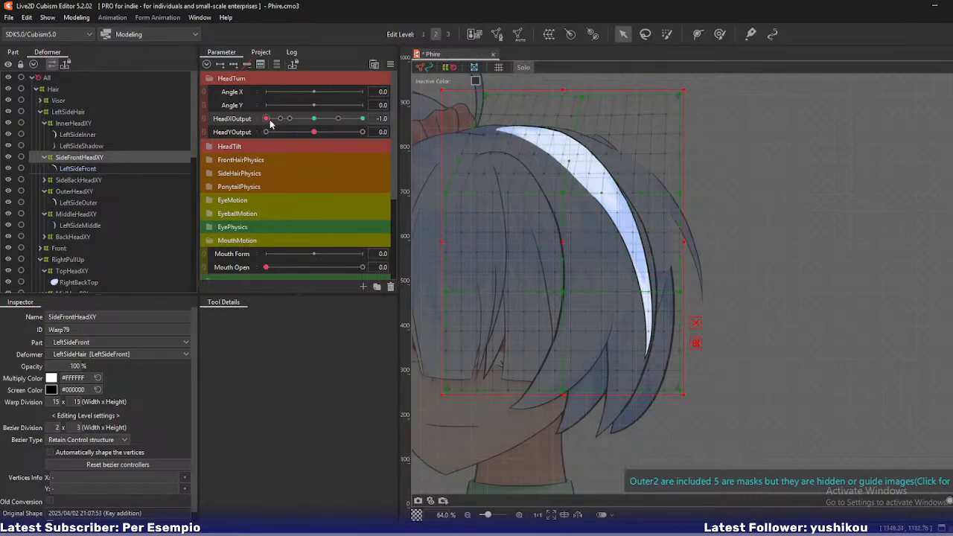
{"action": "mouse_move", "coordinate": [270, 123]}
{"action": "left_mouse_down"}
{"action": "mouse_move", "coordinate": [318, 125]}
{"action": "mouse_move", "coordinate": [257, 131]}
{"action": "left_mouse_up"}
Adjust the two inner middle control points of SideFrontHeadXY and curve its right edge inward toward the strand's tip
{"action": "left_click_drag", "start_coordinate": [562, 192], "coordinate": [566, 192]}
{"action": "left_click_drag", "start_coordinate": [562, 291], "coordinate": [557, 292]}
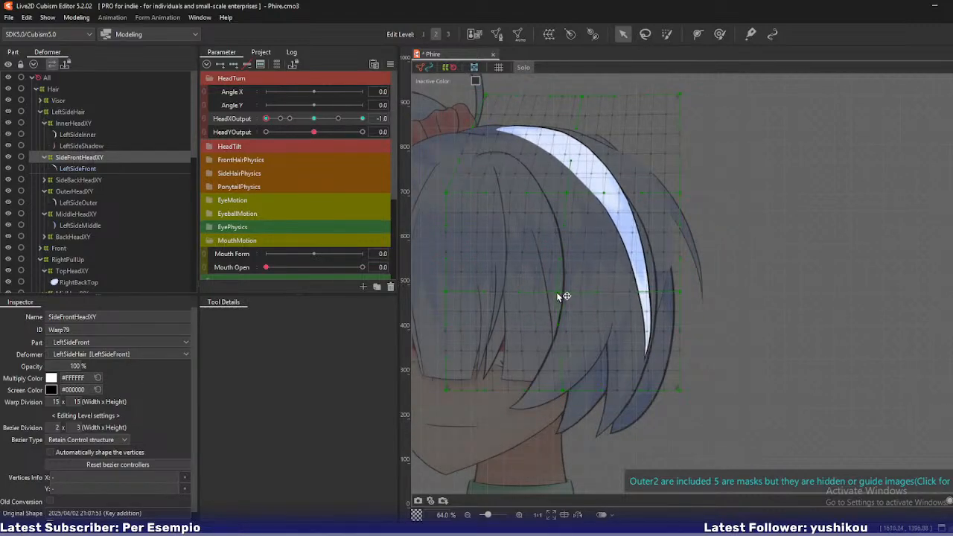
{"action": "left_click_drag", "start_coordinate": [681, 391], "coordinate": [624, 390]}
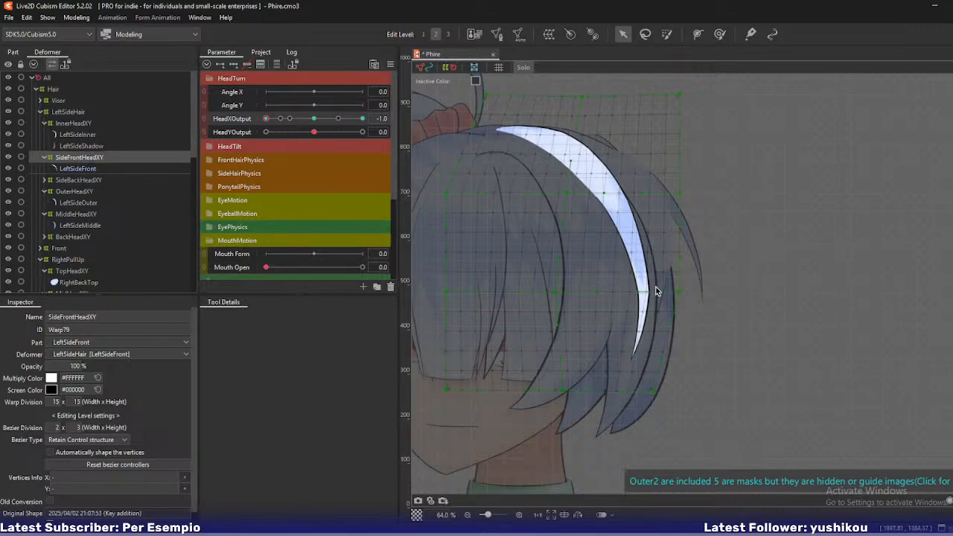
{"action": "left_click_drag", "start_coordinate": [682, 293], "coordinate": [670, 293]}
{"action": "left_click_drag", "start_coordinate": [679, 192], "coordinate": [684, 197]}
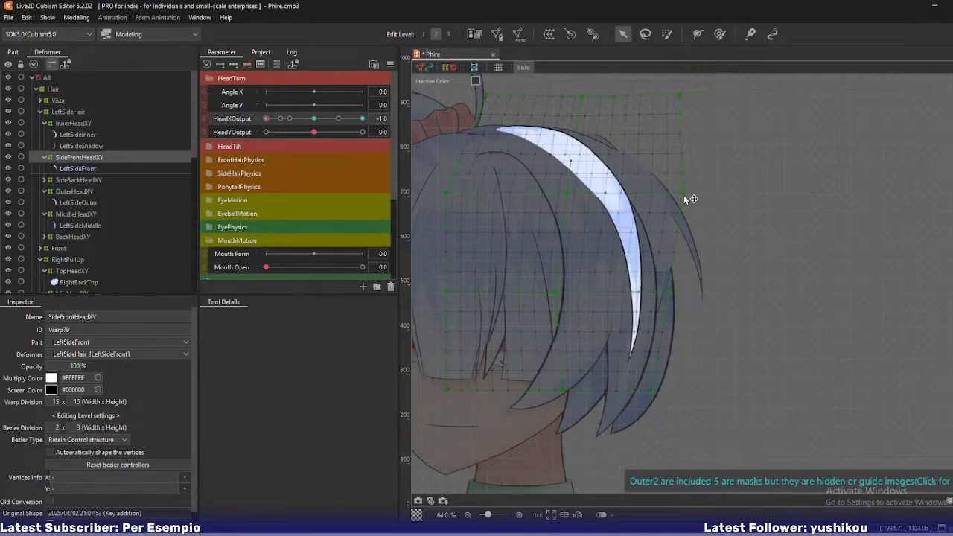
Shift SideFrontHeadXY's middle column control points left below the top edge and move its upper left edge point right
{"action": "left_click_drag", "start_coordinate": [577, 393], "coordinate": [559, 397]}
{"action": "left_click_drag", "start_coordinate": [554, 301], "coordinate": [546, 296]}
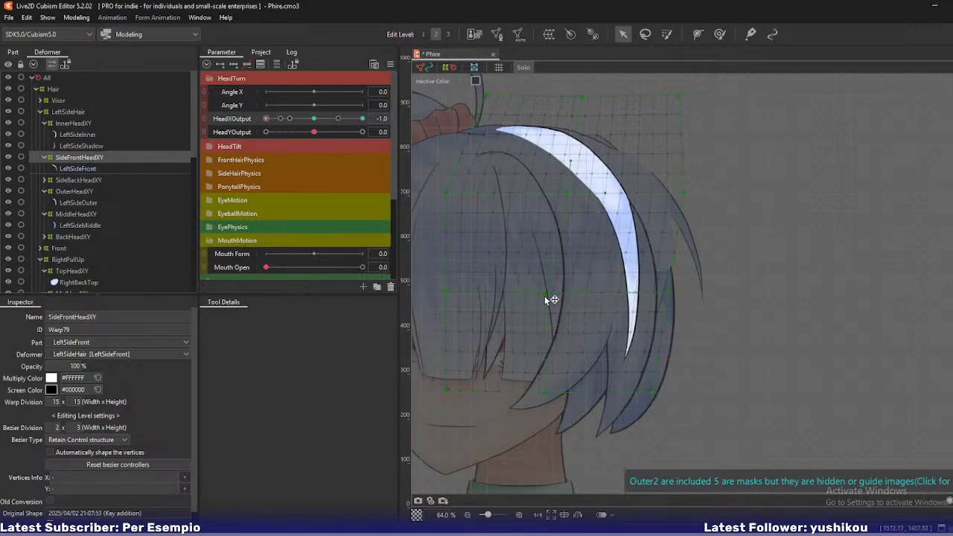
{"action": "left_click_drag", "start_coordinate": [570, 198], "coordinate": [566, 198]}
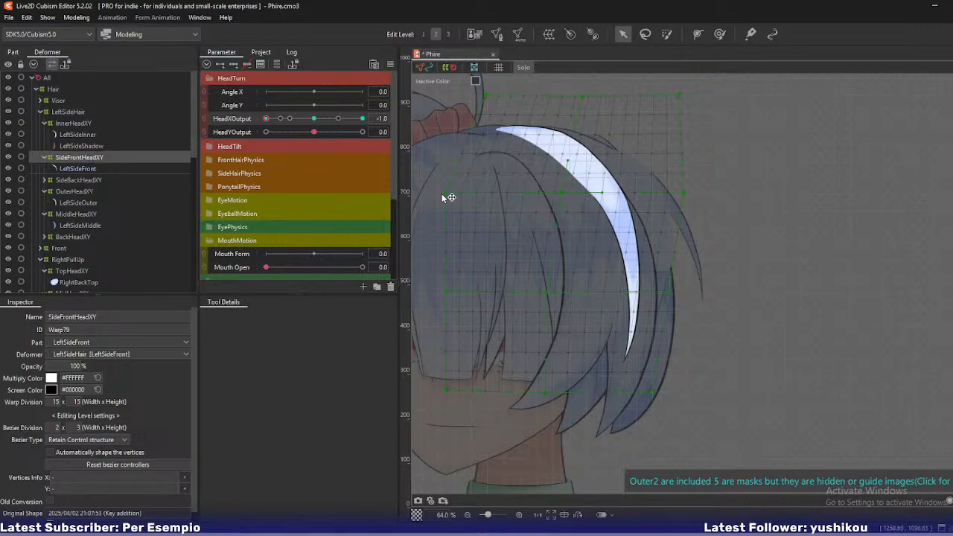
{"action": "left_click_drag", "start_coordinate": [447, 198], "coordinate": [471, 196]}
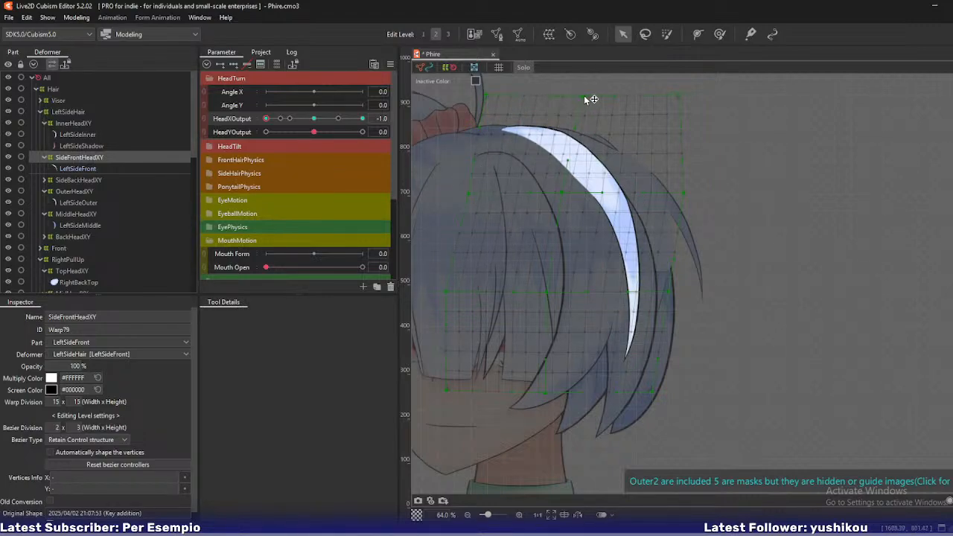
Nudge SideFrontHeadXY's top middle point left and its upper inner and upper right edge points right, and preview the strand across HeadXOutput
{"action": "mouse_move", "coordinate": [585, 96]}
{"action": "left_mouse_down"}
{"action": "mouse_move", "coordinate": [597, 97]}
{"action": "mouse_move", "coordinate": [583, 97]}
{"action": "left_mouse_up"}
{"action": "left_click_drag", "start_coordinate": [561, 191], "coordinate": [569, 191]}
{"action": "left_click_drag", "start_coordinate": [683, 192], "coordinate": [685, 193]}
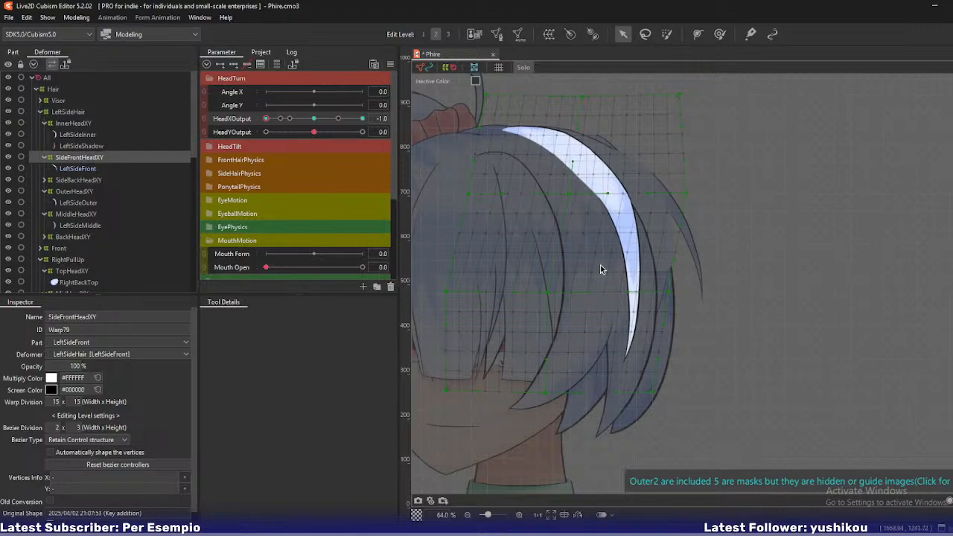
{"action": "left_click_drag", "start_coordinate": [268, 119], "coordinate": [245, 121]}
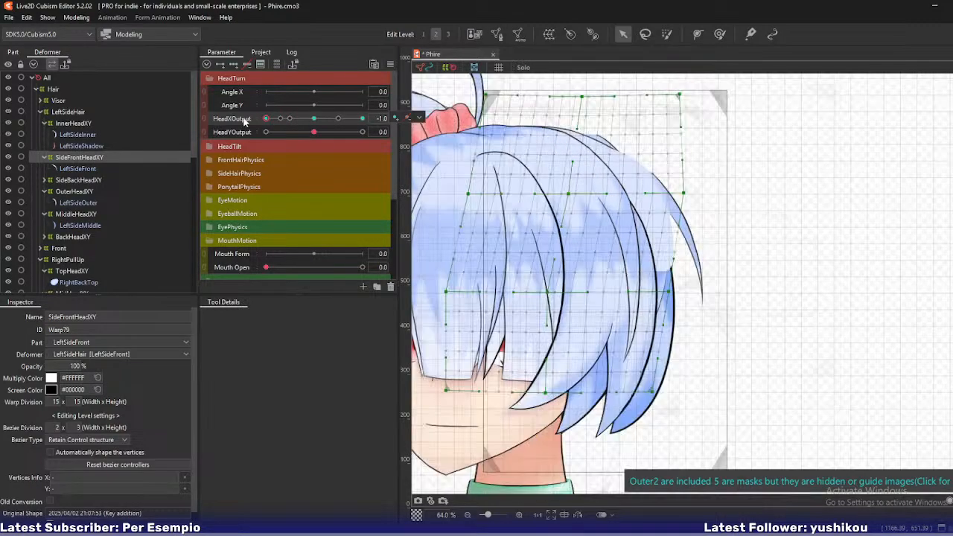
Move SideFrontHeadXY's upper right edge, upper inner and bottom middle control points left at HeadXOutput -1.0
{"action": "mouse_move", "coordinate": [267, 119]}
{"action": "left_mouse_down"}
{"action": "mouse_move", "coordinate": [289, 120]}
{"action": "mouse_move", "coordinate": [266, 120]}
{"action": "left_mouse_up"}
{"action": "left_click_drag", "start_coordinate": [683, 192], "coordinate": [674, 192]}
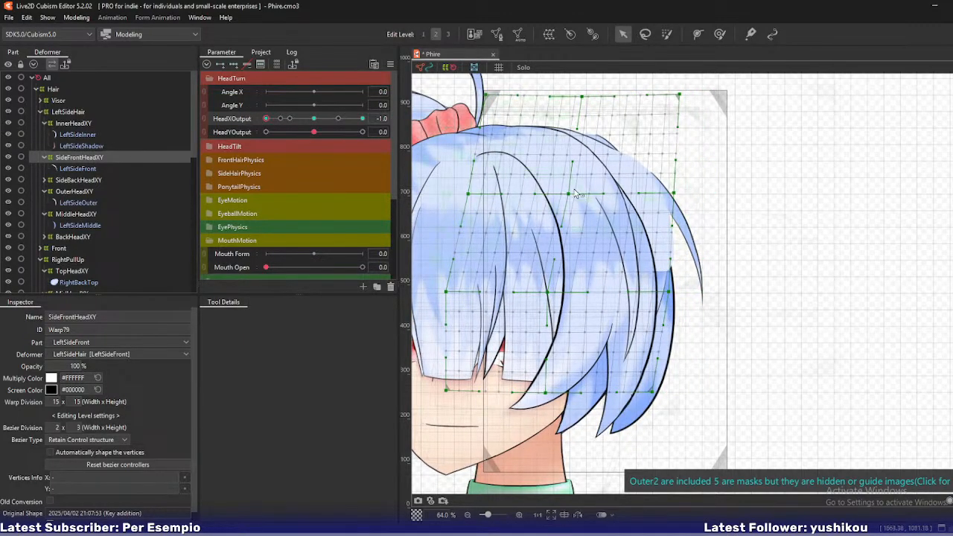
{"action": "left_click_drag", "start_coordinate": [568, 196], "coordinate": [565, 197]}
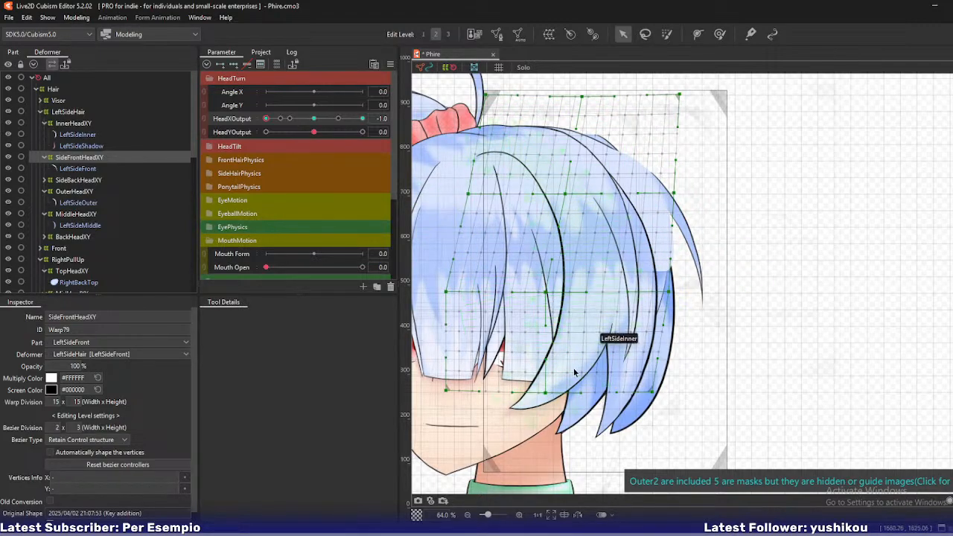
{"action": "left_click_drag", "start_coordinate": [546, 392], "coordinate": [538, 393]}
{"action": "mouse_move", "coordinate": [266, 119]}
{"action": "left_mouse_down"}
{"action": "mouse_move", "coordinate": [292, 127]}
{"action": "mouse_move", "coordinate": [266, 119]}
{"action": "left_mouse_up"}
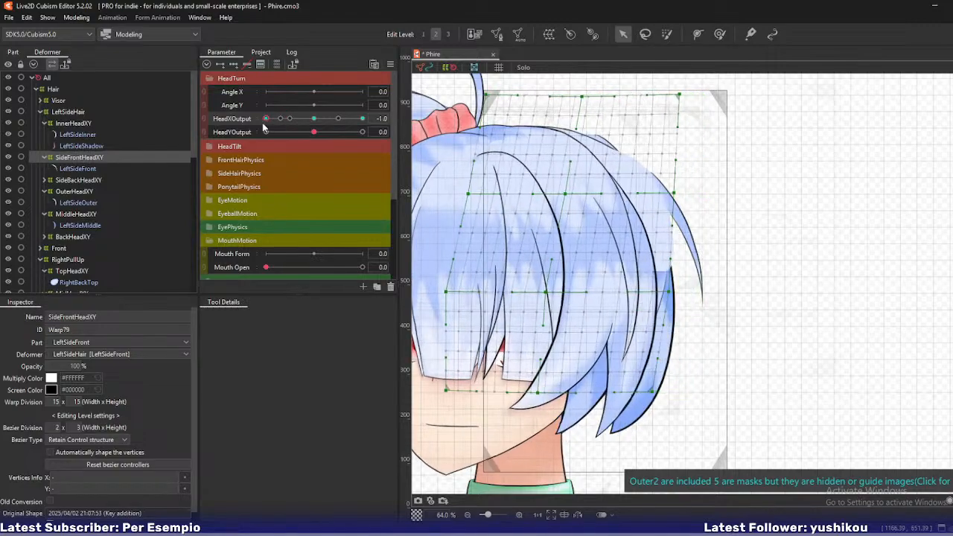
Shift SideFrontHeadXY's bottom right corner and two right edge control points outward, and preview the result across HeadXOutput
{"action": "left_click_drag", "start_coordinate": [653, 391], "coordinate": [660, 391]}
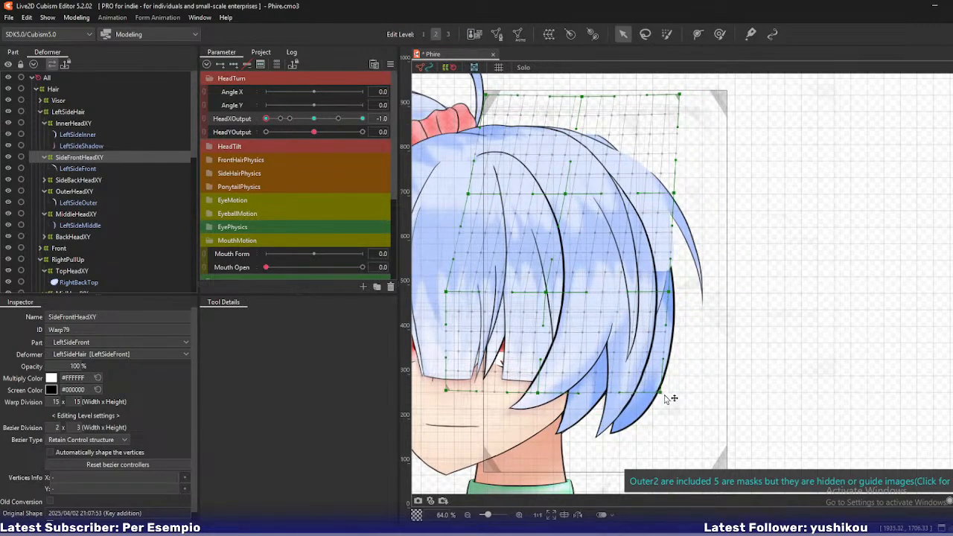
{"action": "left_click_drag", "start_coordinate": [673, 291], "coordinate": [675, 292]}
{"action": "left_click_drag", "start_coordinate": [673, 194], "coordinate": [675, 193]}
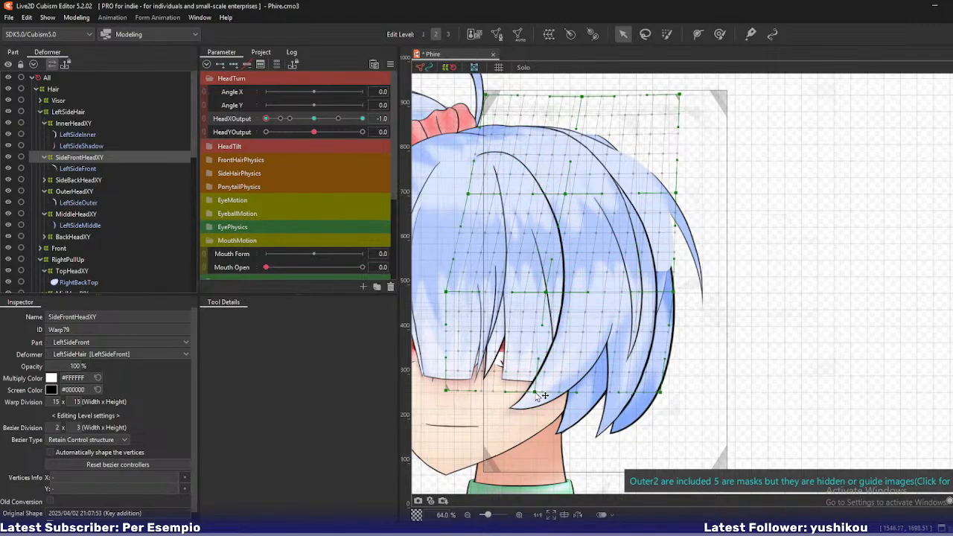
{"action": "left_click_drag", "start_coordinate": [267, 118], "coordinate": [248, 133]}
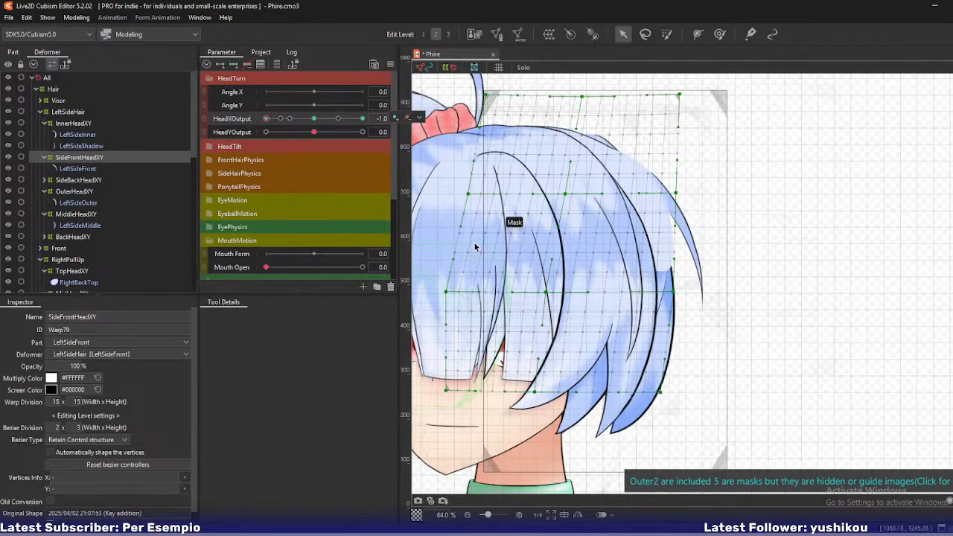
Try to pull the two middle control points on OuterHeadXY's right edge inward at HeadXOutput -1.0
{"action": "left_click", "coordinate": [79, 193]}
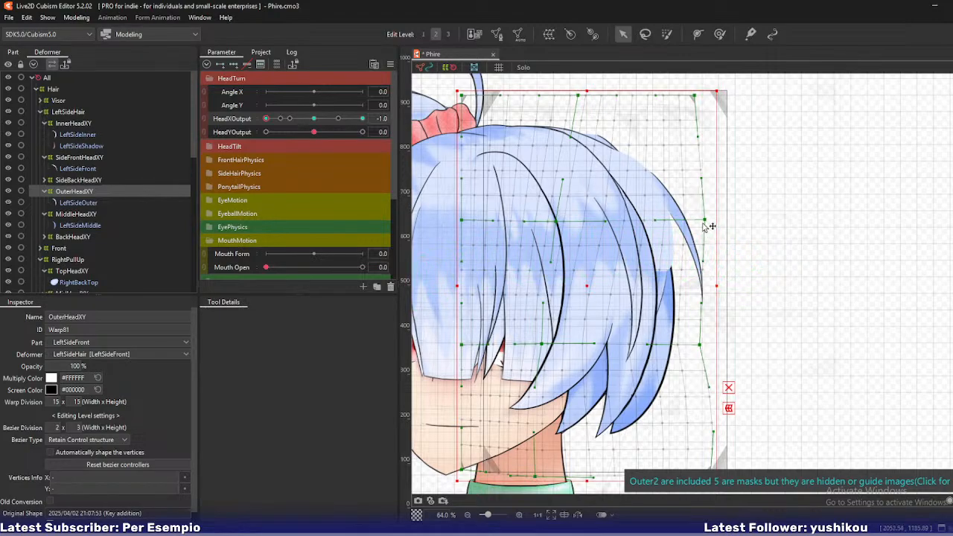
{"action": "left_click_drag", "start_coordinate": [704, 223], "coordinate": [699, 223]}
{"action": "left_click_drag", "start_coordinate": [700, 346], "coordinate": [694, 346]}
{"action": "key", "text": "ctrl+z"}
{"action": "key", "text": "ctrl+z"}
Narrow the whole OuterHeadXY warp slightly from its right side and nudge its upper inner control point right
{"action": "mouse_move", "coordinate": [718, 285]}
{"action": "left_mouse_down"}
{"action": "mouse_move", "coordinate": [701, 285]}
{"action": "mouse_move", "coordinate": [711, 285]}
{"action": "left_mouse_up"}
{"action": "left_click_drag", "start_coordinate": [554, 221], "coordinate": [558, 221]}
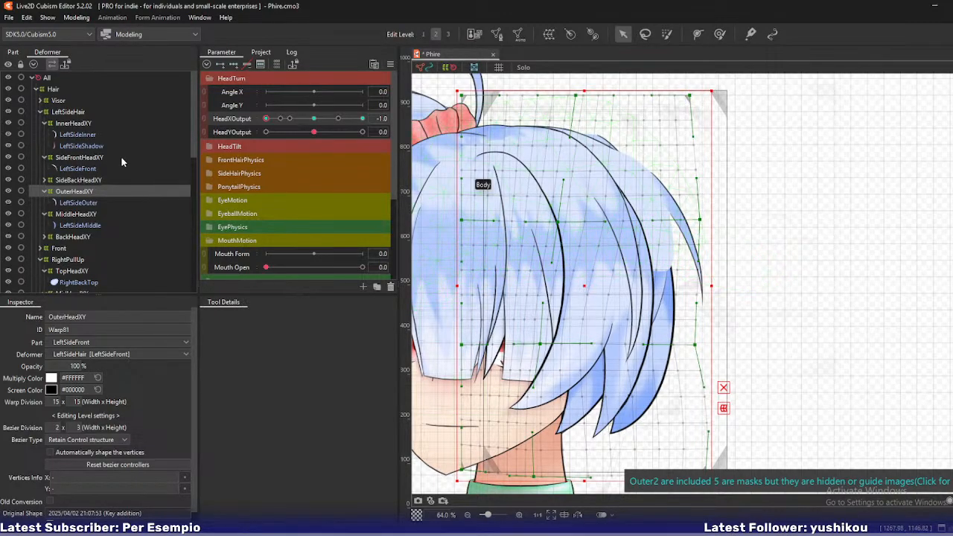
Move the whole SideBackHeadXY warp left toward the face and set its Bezier Division to 2 x 2
{"action": "left_click", "coordinate": [78, 180]}
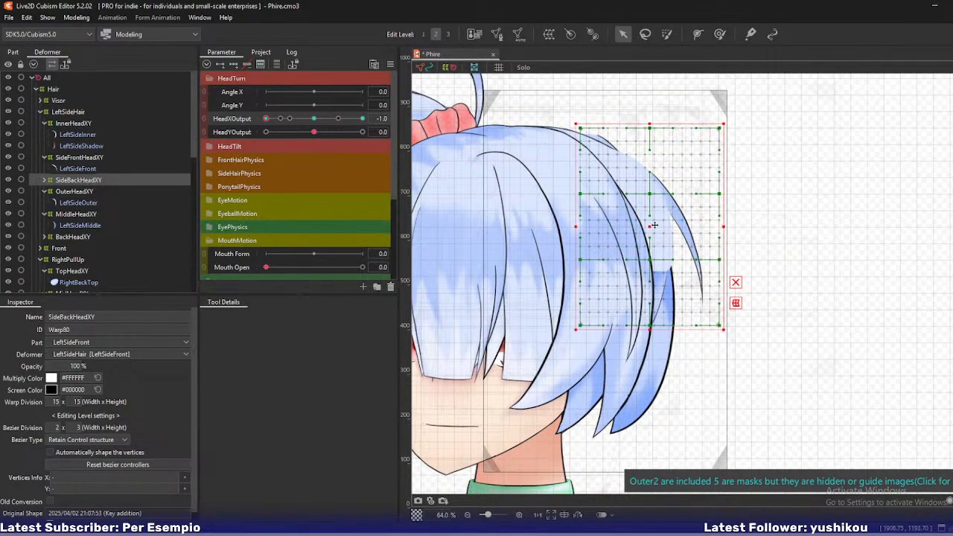
{"action": "left_click_drag", "start_coordinate": [653, 225], "coordinate": [618, 230]}
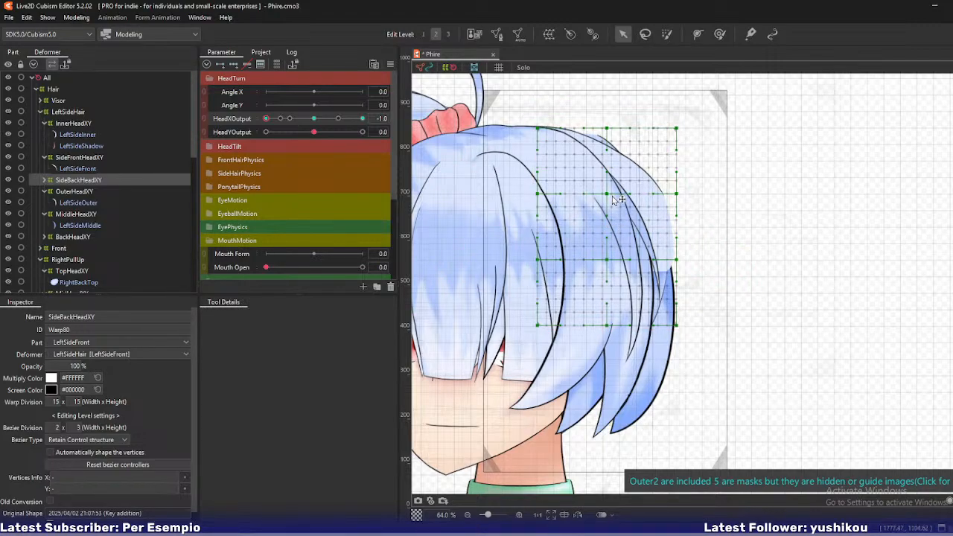
{"action": "left_click", "coordinate": [615, 240]}
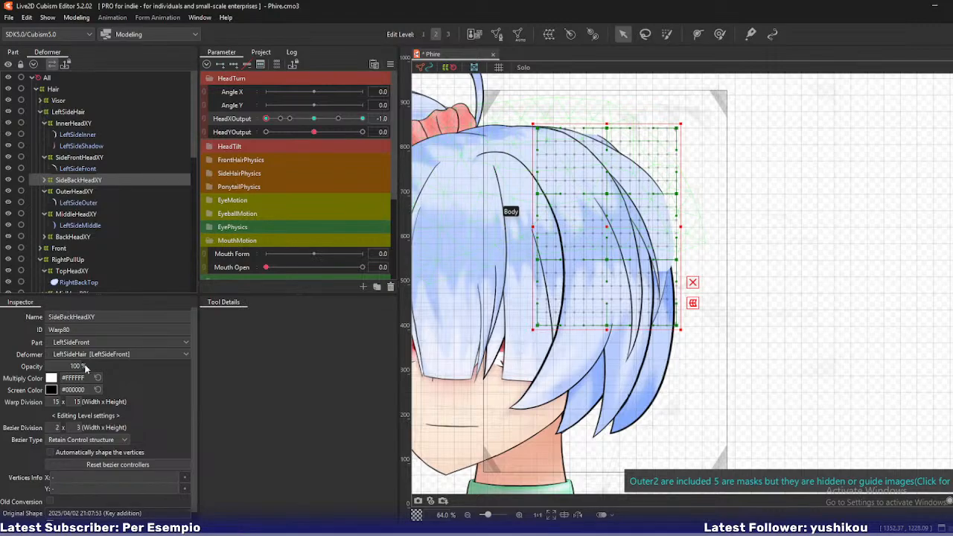
{"action": "type", "text": "2"}
{"action": "key", "text": "Return"}
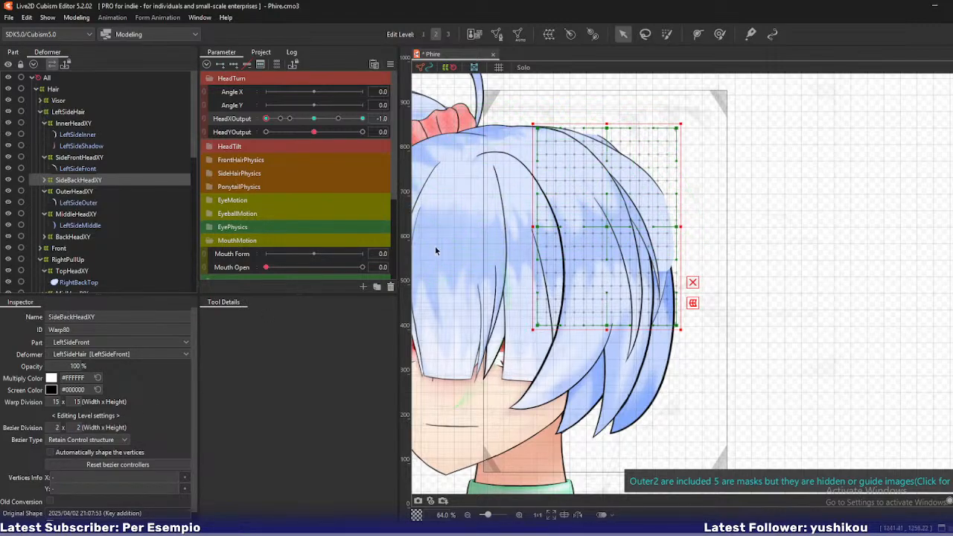
Bend SideBackHeadXY by moving its bottom middle, bottom right and right middle points left and its top middle and top left points right
{"action": "left_click", "coordinate": [606, 261]}
{"action": "left_click_drag", "start_coordinate": [606, 325], "coordinate": [599, 328]}
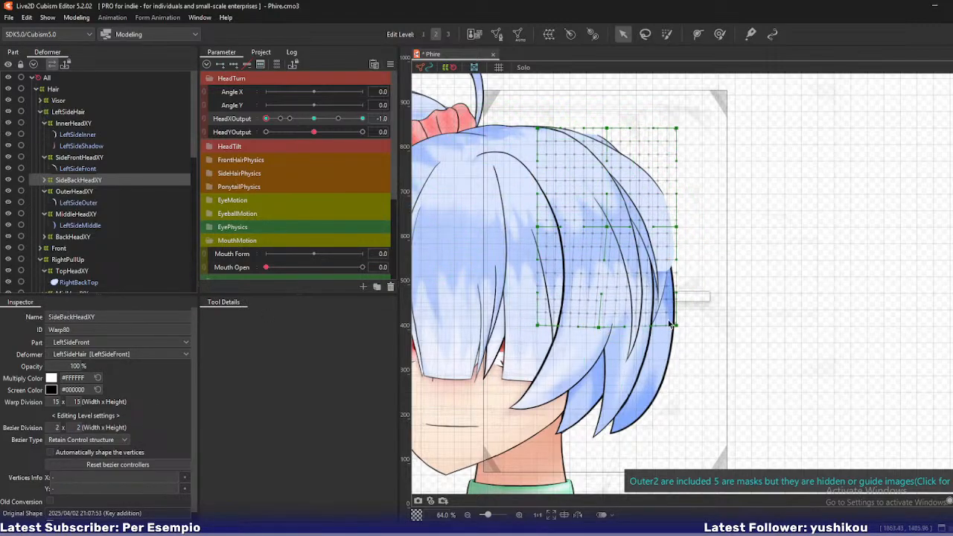
{"action": "left_click_drag", "start_coordinate": [676, 325], "coordinate": [667, 332]}
{"action": "left_click_drag", "start_coordinate": [679, 225], "coordinate": [677, 229]}
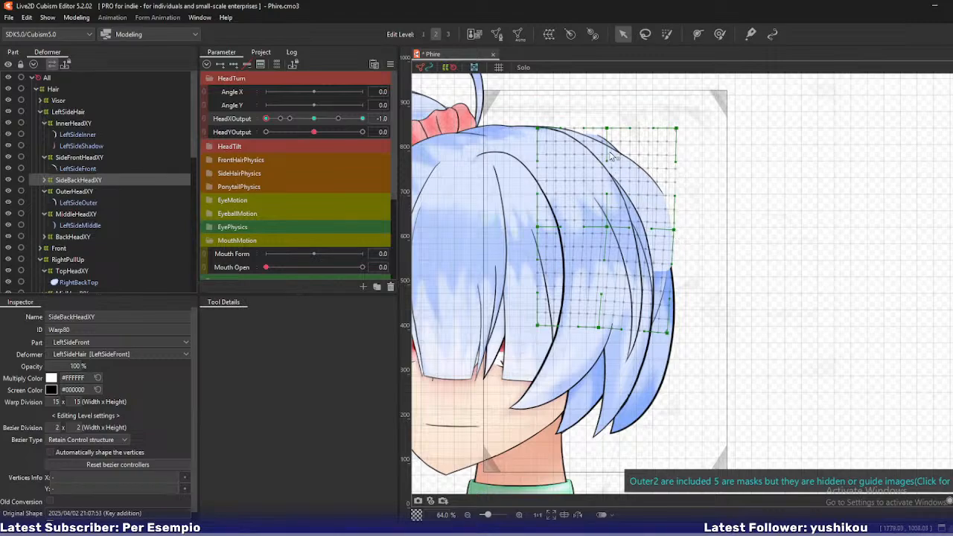
{"action": "left_click_drag", "start_coordinate": [607, 130], "coordinate": [618, 130]}
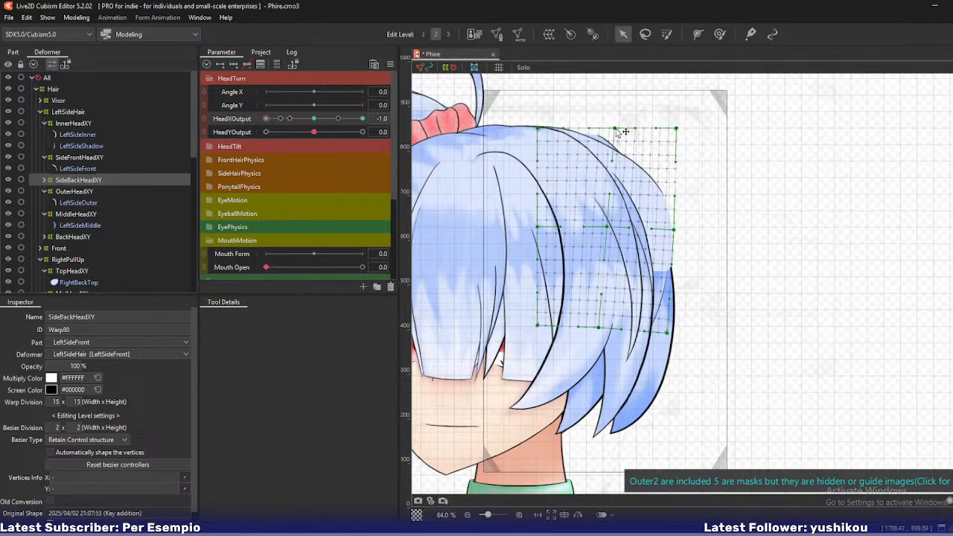
{"action": "left_click_drag", "start_coordinate": [546, 131], "coordinate": [557, 130]}
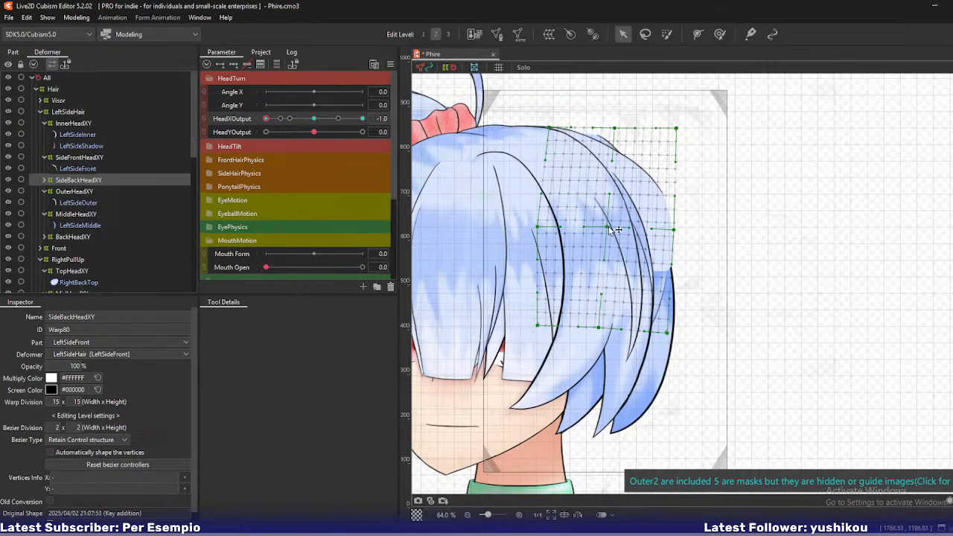
Shift SideBackHeadXY's bottom right corner, right middle and center control points slightly outward to the right
{"action": "left_click_drag", "start_coordinate": [609, 227], "coordinate": [617, 229]}
{"action": "key", "text": "ctrl+z"}
{"action": "left_click_drag", "start_coordinate": [671, 332], "coordinate": [678, 333]}
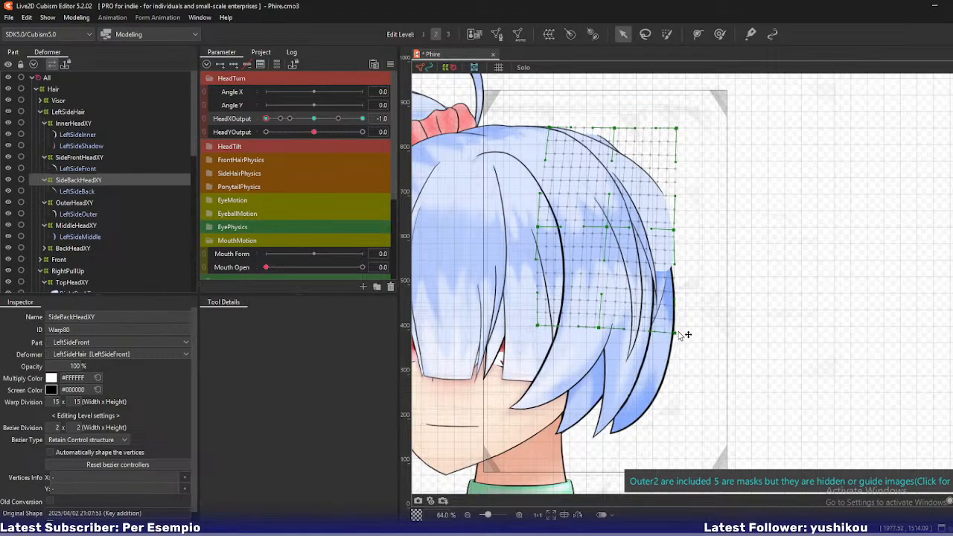
{"action": "left_click_drag", "start_coordinate": [673, 230], "coordinate": [678, 232]}
{"action": "left_click_drag", "start_coordinate": [609, 229], "coordinate": [612, 229]}
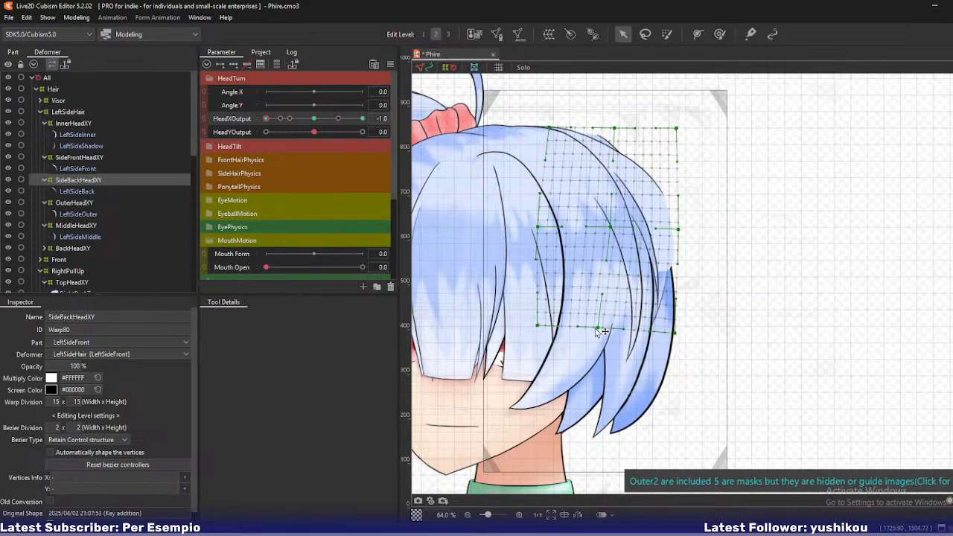
Try to shift OuterHeadXY's top middle and upper inner control points to the right
{"action": "left_click", "coordinate": [73, 202]}
{"action": "left_click_drag", "start_coordinate": [576, 95], "coordinate": [617, 96]}
{"action": "key", "text": "ctrl+z"}
{"action": "left_click_drag", "start_coordinate": [558, 221], "coordinate": [573, 219]}
{"action": "key", "text": "ctrl+z"}
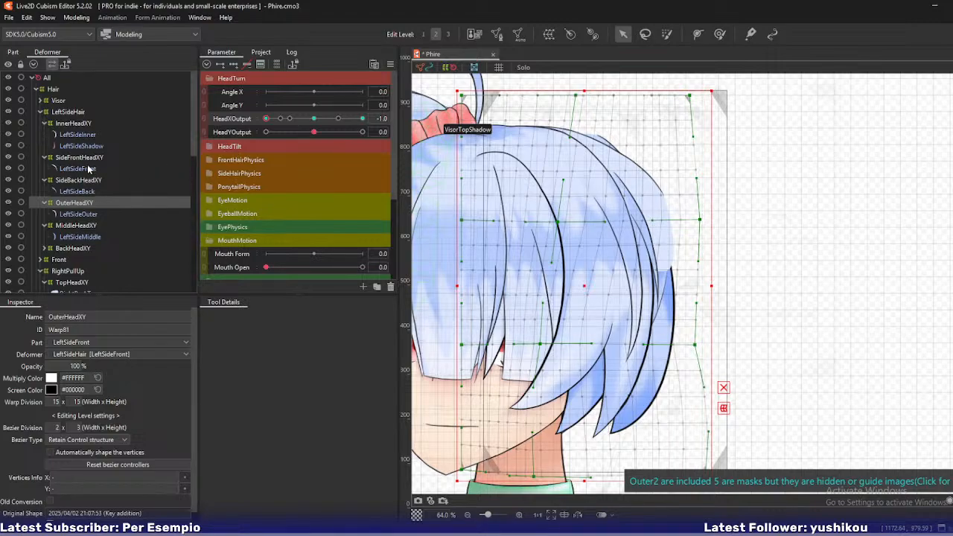
Preview the head turn, select SideFrontHeadXY together with OuterHeadXY, and widen both warps very slightly from their right side
{"action": "left_click_drag", "start_coordinate": [260, 122], "coordinate": [242, 128]}
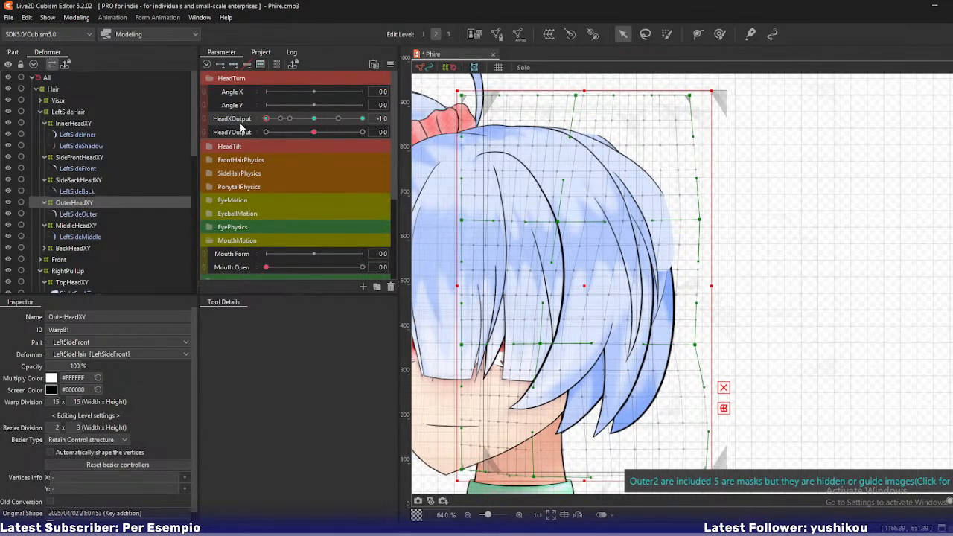
{"action": "left_click_drag", "start_coordinate": [262, 124], "coordinate": [159, 142]}
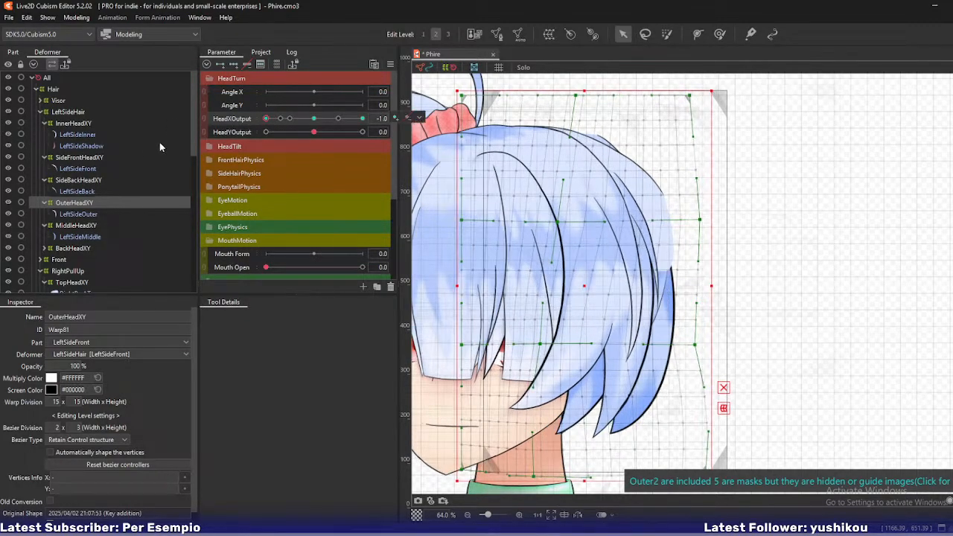
{"action": "left_click", "coordinate": [78, 157], "text": "ctrl"}
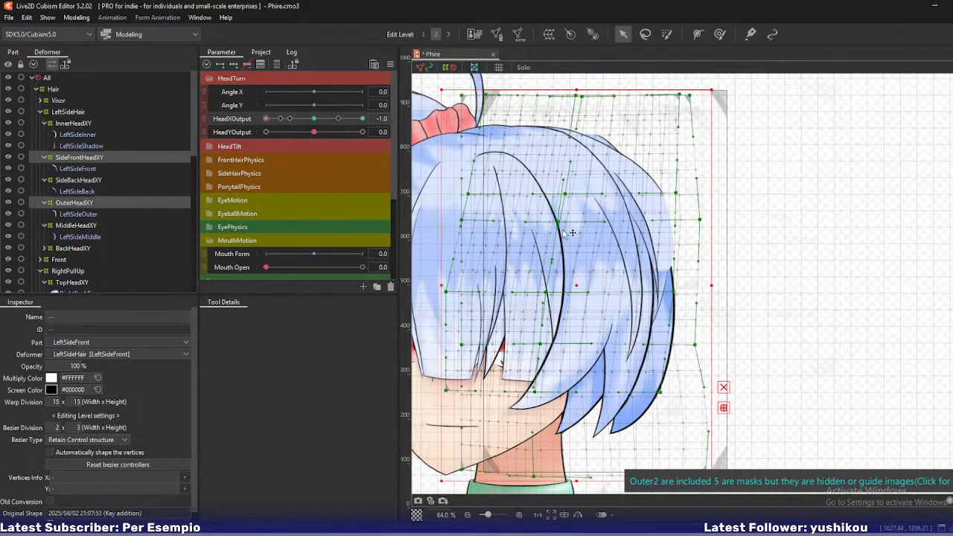
{"action": "mouse_move", "coordinate": [713, 284]}
{"action": "left_mouse_down"}
{"action": "mouse_move", "coordinate": [737, 284]}
{"action": "mouse_move", "coordinate": [713, 285]}
{"action": "left_mouse_up"}
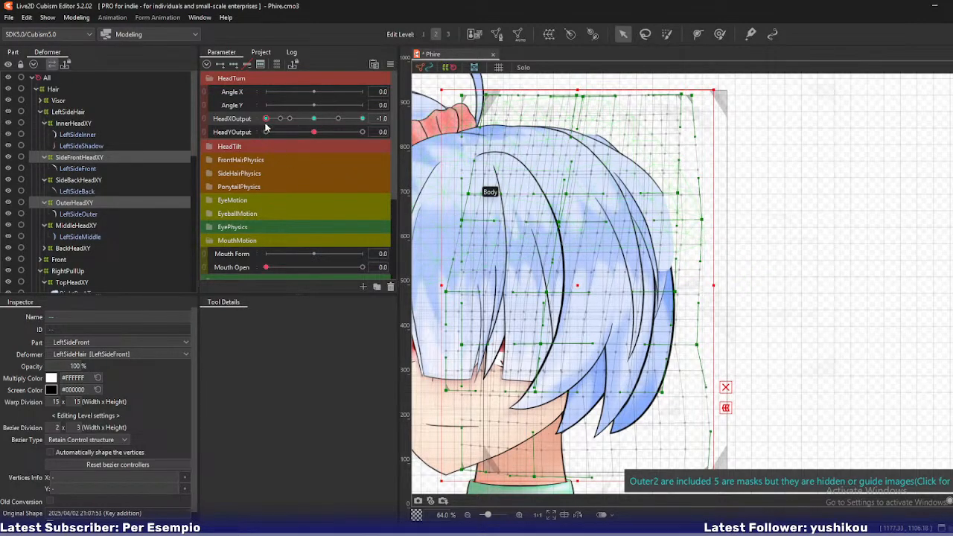
{"action": "mouse_move", "coordinate": [265, 122]}
{"action": "left_mouse_down"}
{"action": "mouse_move", "coordinate": [293, 125]}
{"action": "mouse_move", "coordinate": [247, 126]}
{"action": "left_mouse_up"}
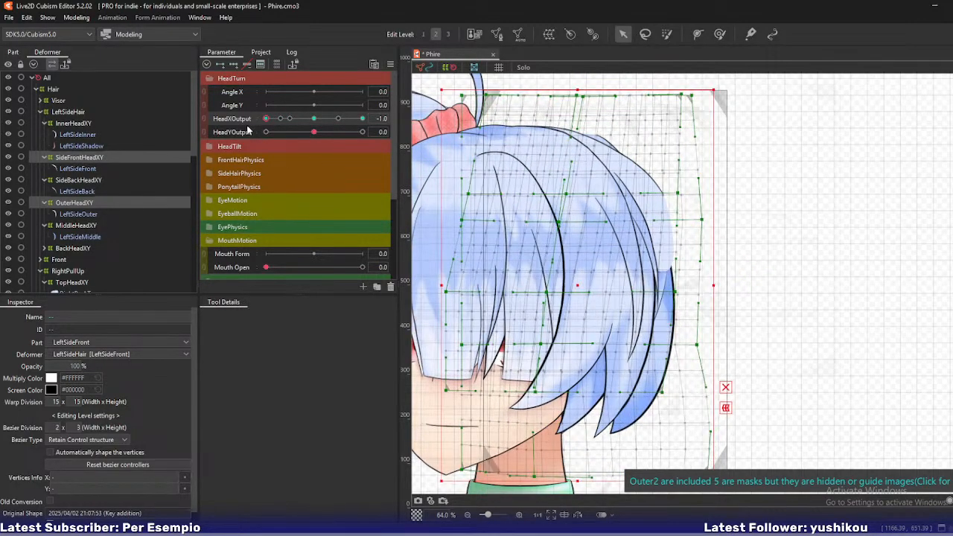
Move SideBackHeadXY's top middle, top left and center control points left and its bottom middle point right
{"action": "left_click", "coordinate": [80, 181]}
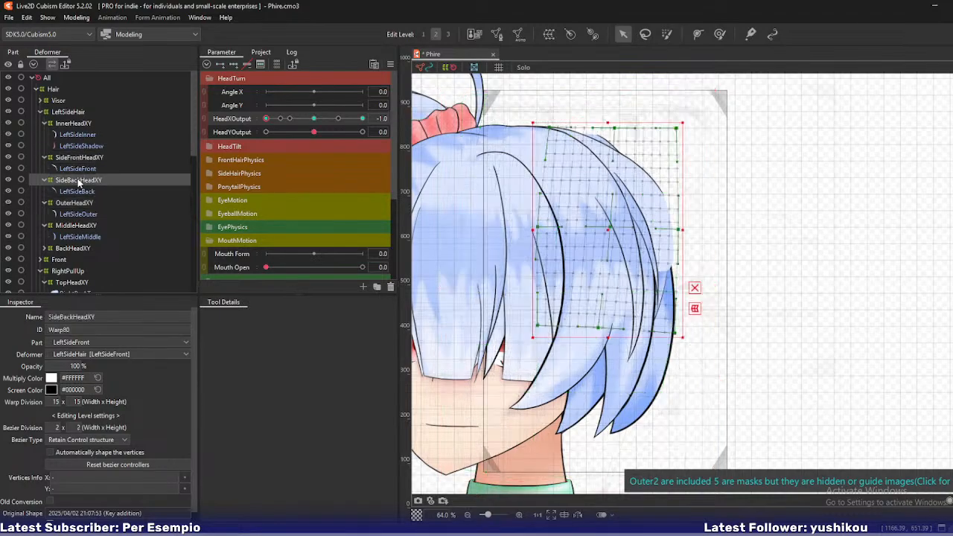
{"action": "key", "text": "3"}
{"action": "key", "text": "2"}
{"action": "left_click_drag", "start_coordinate": [613, 129], "coordinate": [526, 131]}
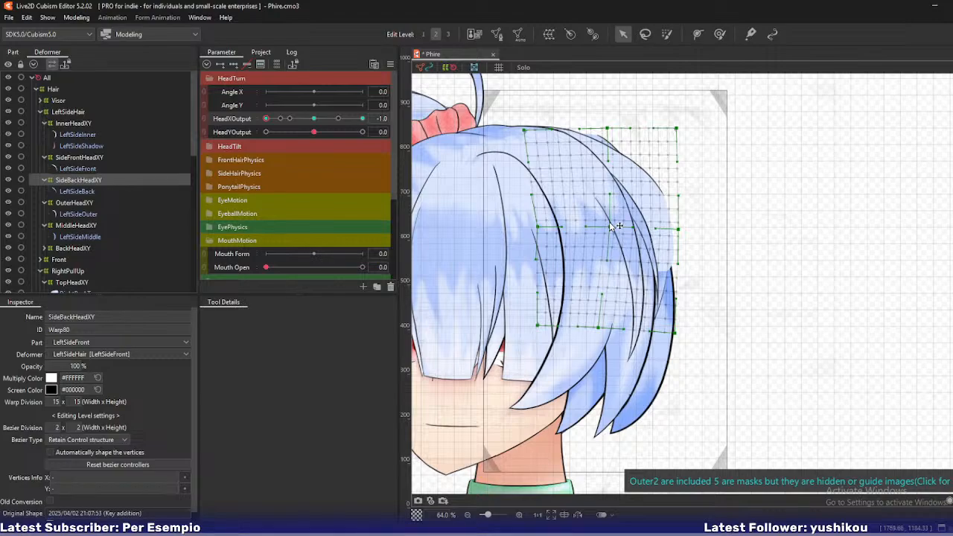
{"action": "left_click_drag", "start_coordinate": [609, 227], "coordinate": [599, 227]}
{"action": "left_click_drag", "start_coordinate": [598, 328], "coordinate": [606, 329]}
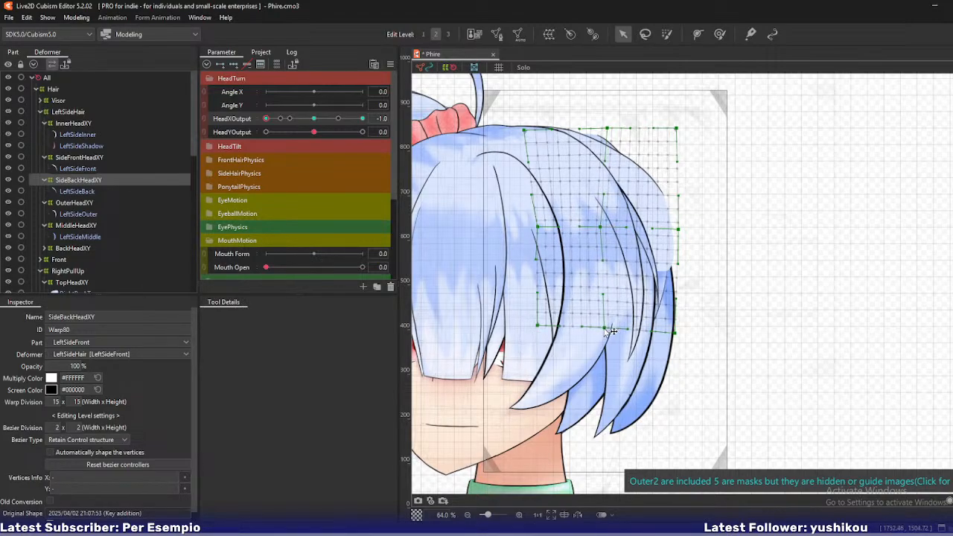
Fine-tune the horizontal position of SideBackHeadXY's right middle control point and preview the strand across HeadXOutput
{"action": "left_click_drag", "start_coordinate": [679, 229], "coordinate": [691, 238]}
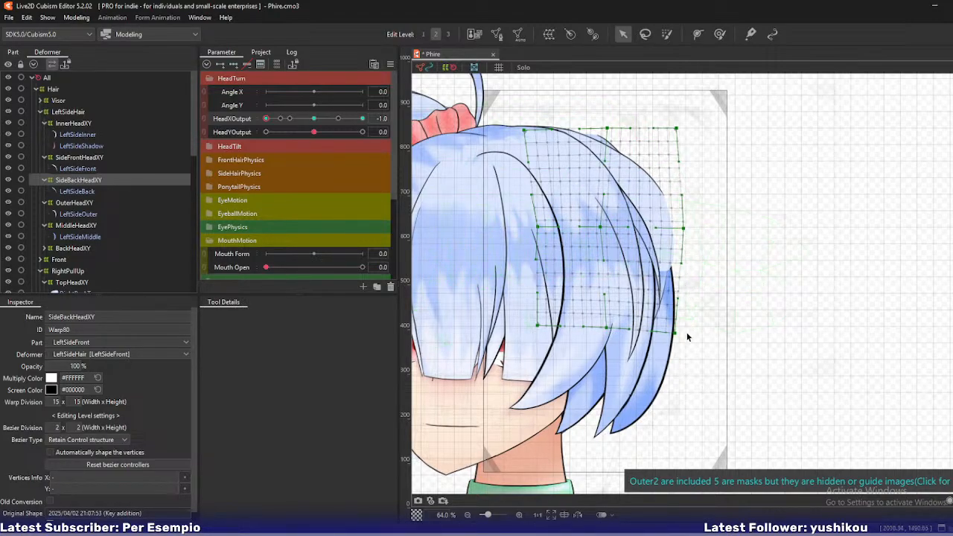
{"action": "left_click_drag", "start_coordinate": [676, 334], "coordinate": [684, 336]}
{"action": "key", "text": "ctrl+z"}
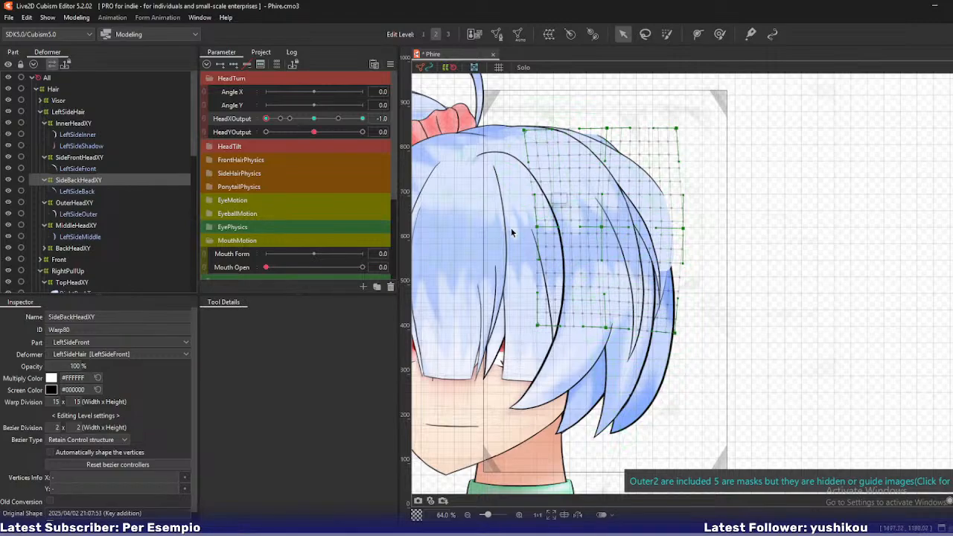
{"action": "left_click_drag", "start_coordinate": [686, 230], "coordinate": [682, 229]}
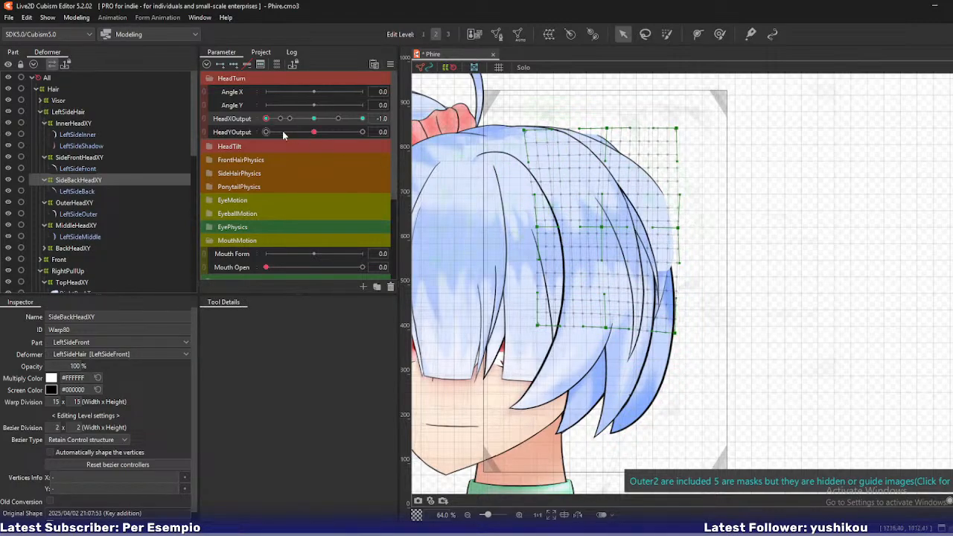
{"action": "mouse_move", "coordinate": [261, 125]}
{"action": "left_mouse_down"}
{"action": "mouse_move", "coordinate": [295, 127]}
{"action": "mouse_move", "coordinate": [257, 131]}
{"action": "left_mouse_up"}
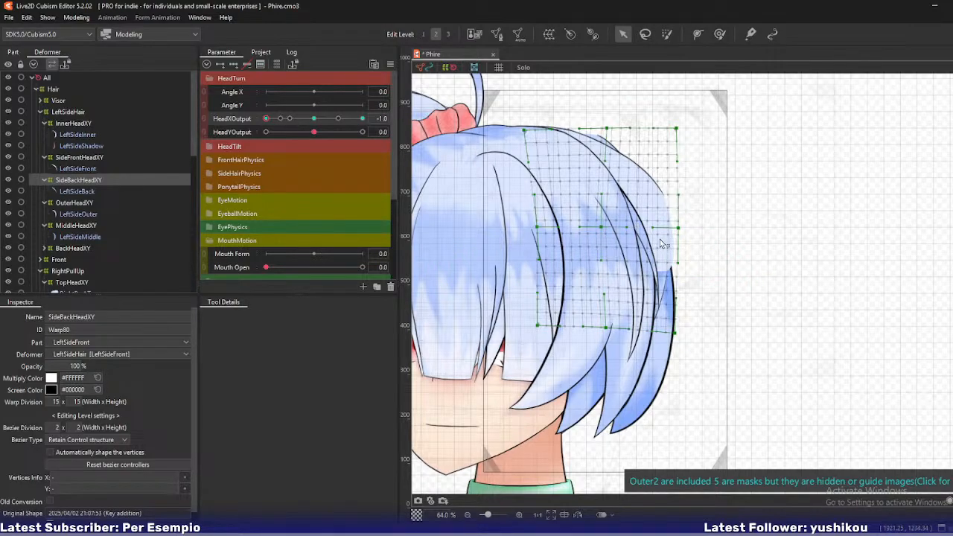
Select the BackHeadXY warp deformer and move its top middle and upper center control points to the right
{"action": "left_click", "coordinate": [73, 203]}
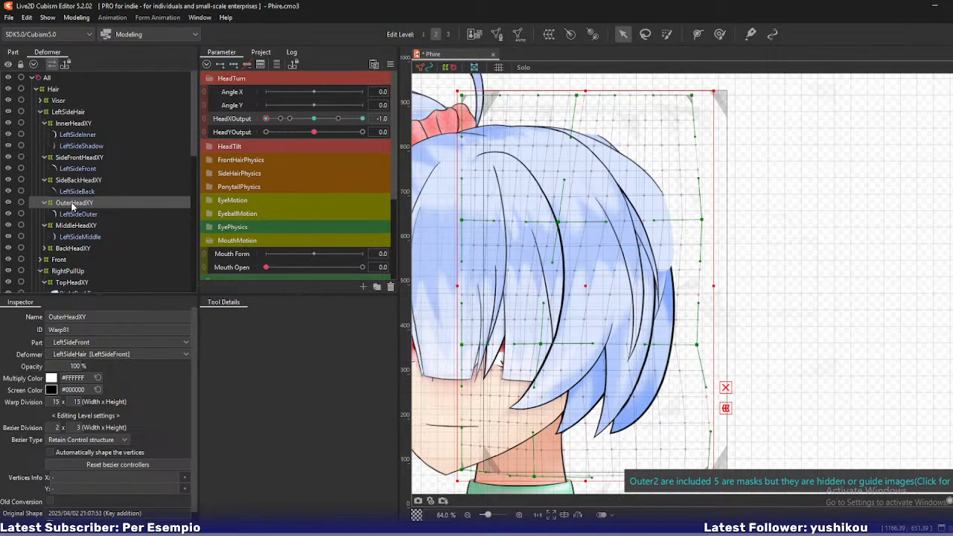
{"action": "left_click", "coordinate": [110, 246]}
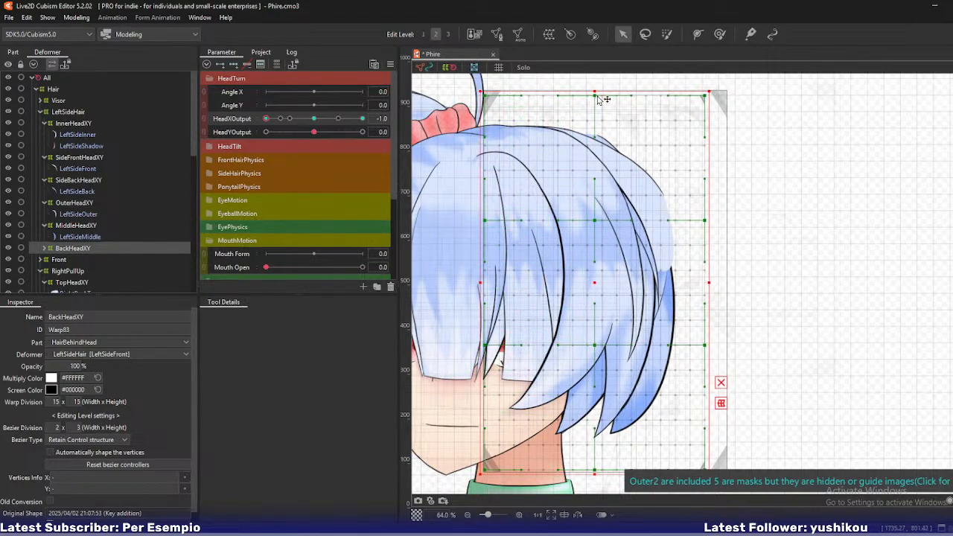
{"action": "left_click_drag", "start_coordinate": [597, 96], "coordinate": [624, 98]}
{"action": "left_click_drag", "start_coordinate": [596, 222], "coordinate": [624, 224]}
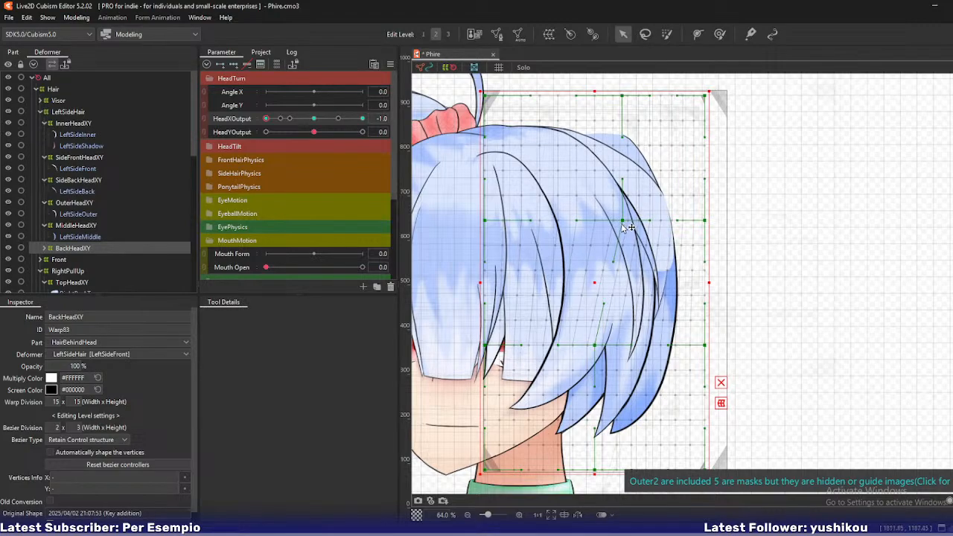
Pull BackHeadXY's lower right and bottom right control points outward and bend its bottom middle handle to the left
{"action": "left_click_drag", "start_coordinate": [598, 349], "coordinate": [603, 266]}
{"action": "left_click_drag", "start_coordinate": [700, 268], "coordinate": [711, 266]}
{"action": "left_click_drag", "start_coordinate": [699, 388], "coordinate": [711, 391]}
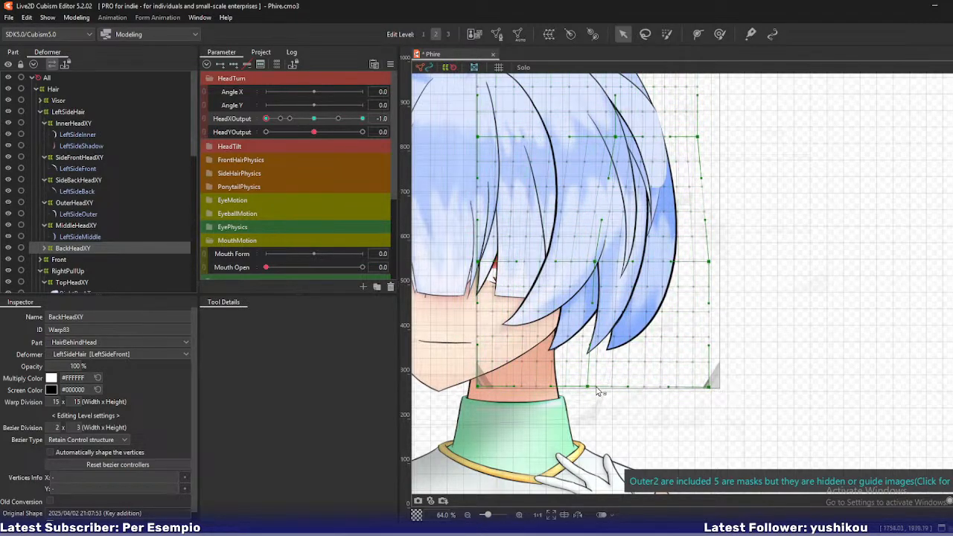
{"action": "left_click_drag", "start_coordinate": [592, 345], "coordinate": [580, 344]}
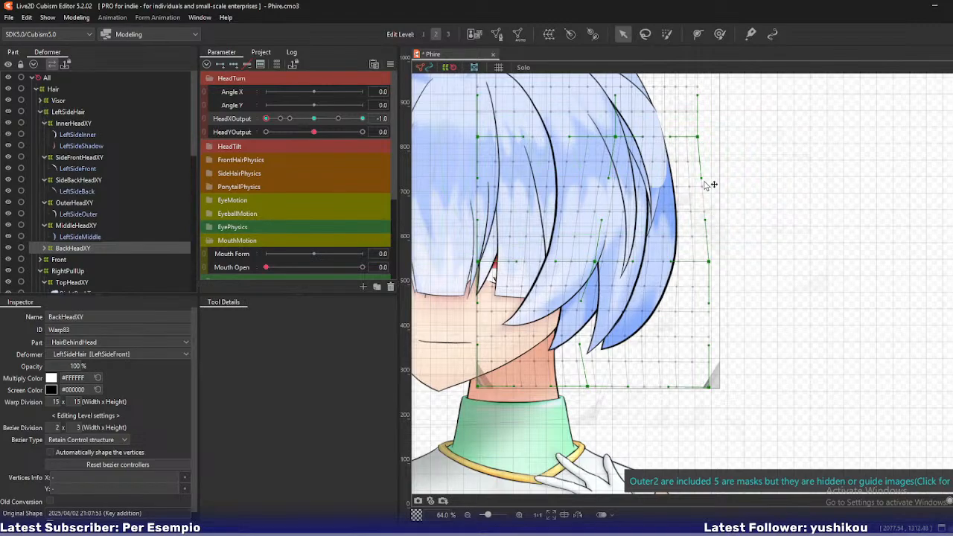
{"action": "left_click_drag", "start_coordinate": [711, 185], "coordinate": [719, 184]}
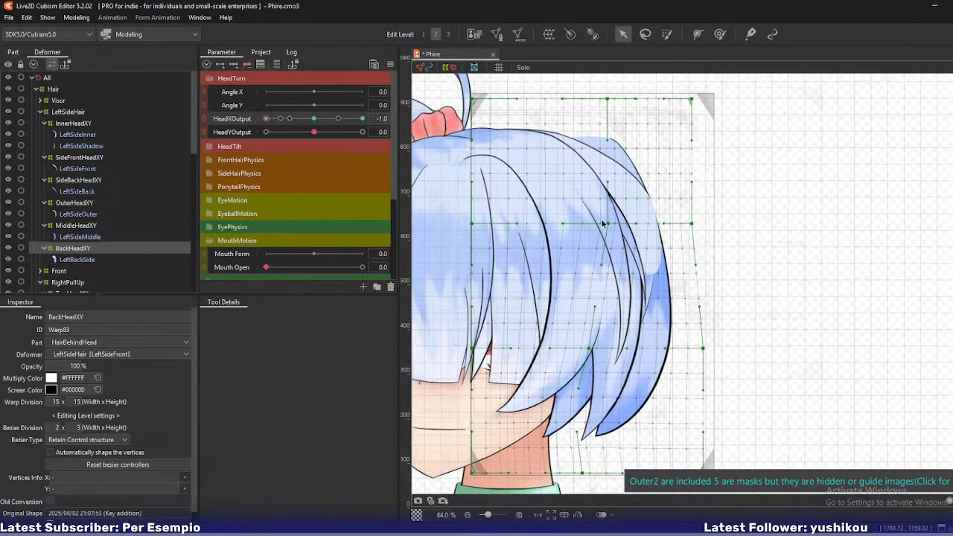
Shift BackHeadXY's top row and upper row control points slightly to the right to reshape the back hair's upper outline
{"action": "left_click_drag", "start_coordinate": [468, 225], "coordinate": [487, 224]}
{"action": "left_click_drag", "start_coordinate": [471, 99], "coordinate": [490, 99]}
{"action": "left_click_drag", "start_coordinate": [608, 99], "coordinate": [613, 102]}
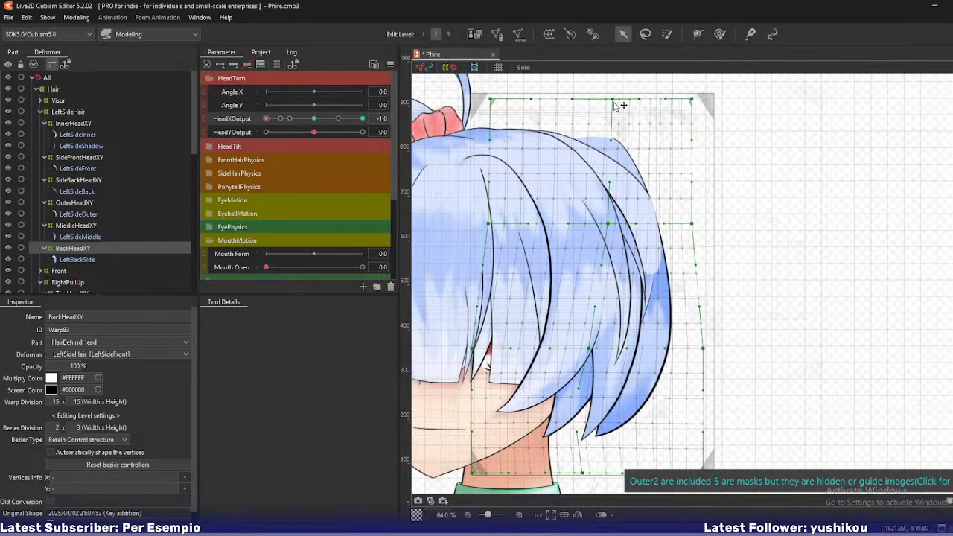
{"action": "left_click_drag", "start_coordinate": [610, 227], "coordinate": [622, 226]}
{"action": "left_click_drag", "start_coordinate": [692, 224], "coordinate": [700, 225]}
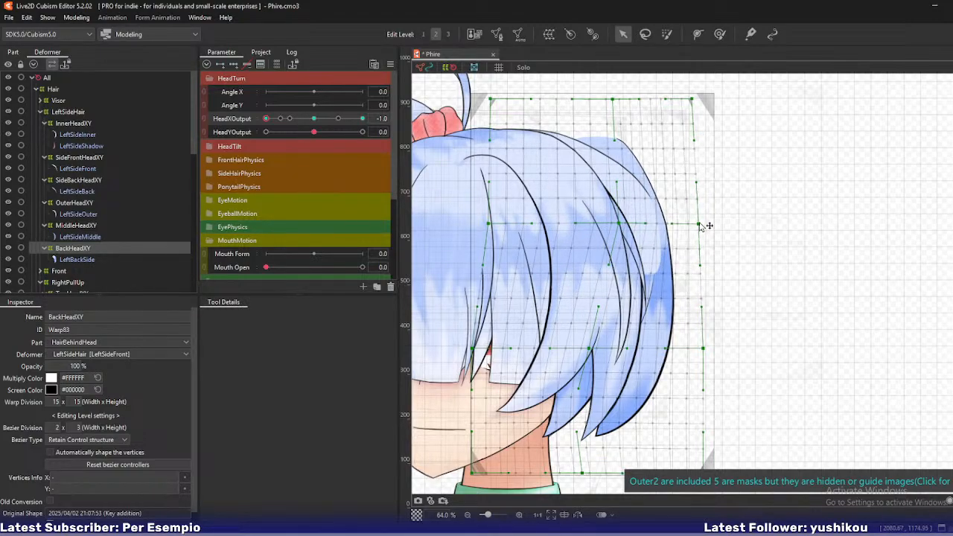
{"action": "left_click_drag", "start_coordinate": [697, 99], "coordinate": [697, 101]}
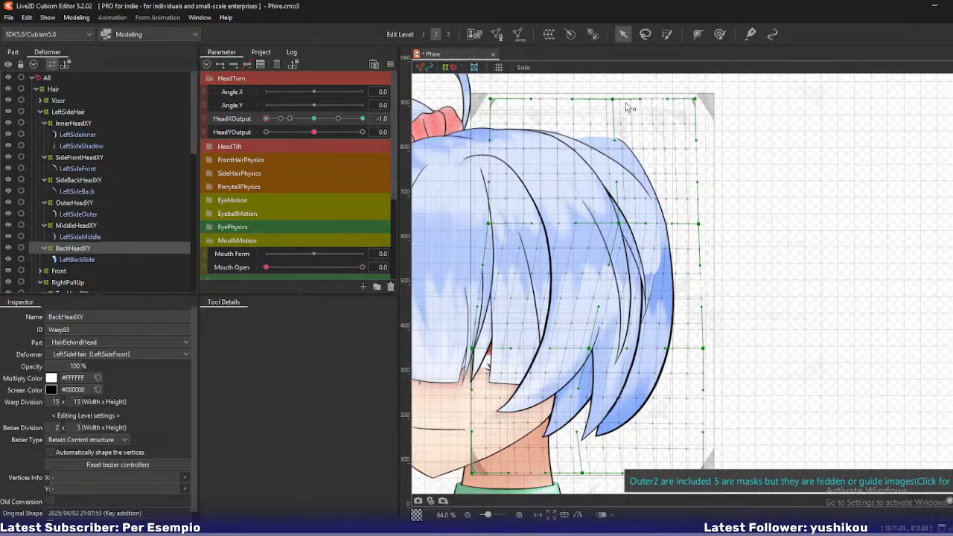
Move BackHeadXY's bottom middle control point right, nudge its lower center point right, and preview the strand across HeadXOutput
{"action": "left_click_drag", "start_coordinate": [577, 233], "coordinate": [601, 221]}
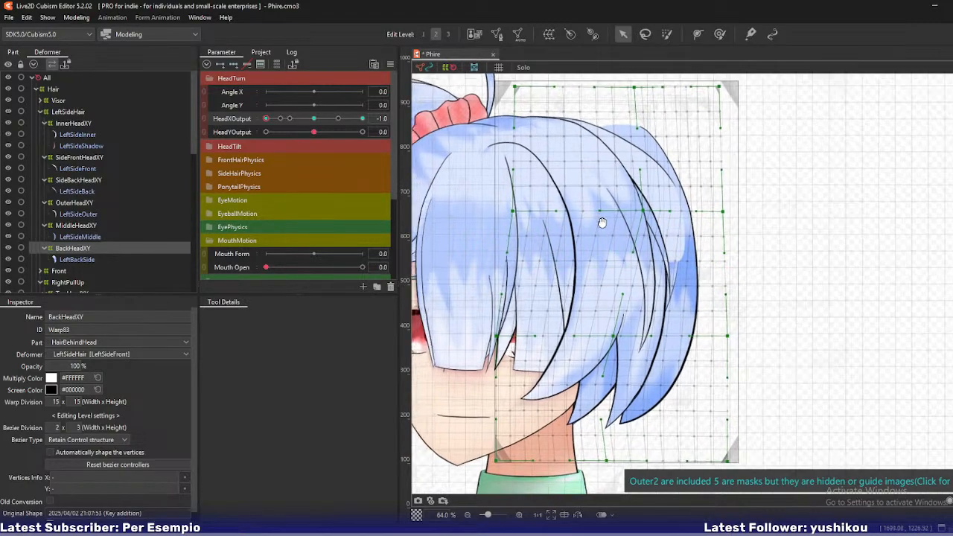
{"action": "scroll", "coordinate": [602, 221], "scroll_direction": "down", "scroll_amount": 2}
{"action": "mouse_move", "coordinate": [267, 120]}
{"action": "left_mouse_down"}
{"action": "mouse_move", "coordinate": [291, 124]}
{"action": "mouse_move", "coordinate": [265, 120]}
{"action": "left_mouse_up"}
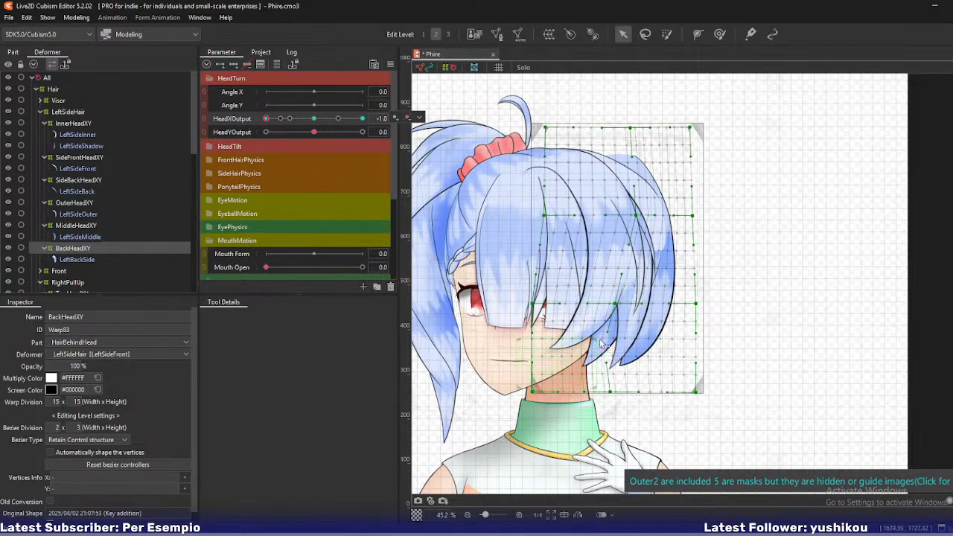
{"action": "mouse_move", "coordinate": [612, 394]}
{"action": "left_mouse_down"}
{"action": "mouse_move", "coordinate": [633, 395]}
{"action": "mouse_move", "coordinate": [622, 395]}
{"action": "left_mouse_up"}
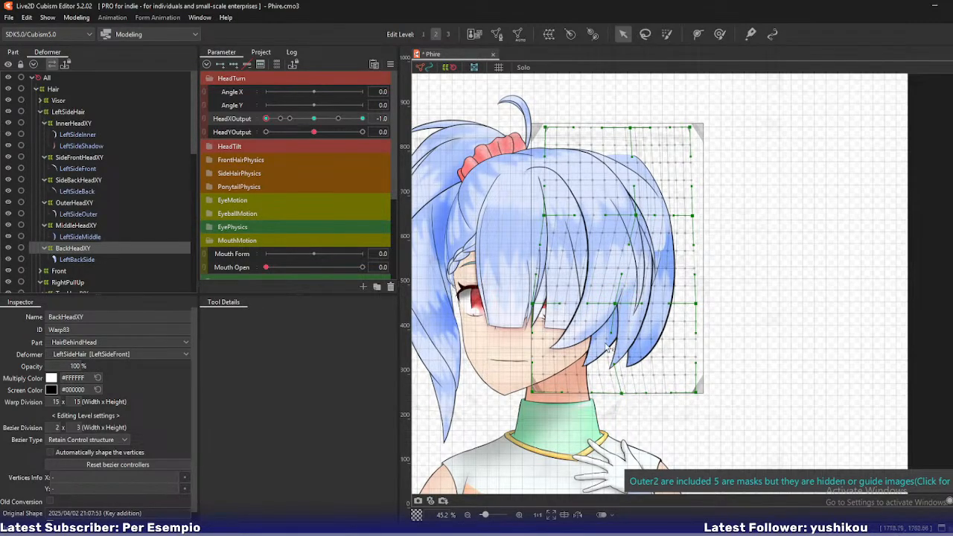
{"action": "left_click_drag", "start_coordinate": [617, 304], "coordinate": [619, 304]}
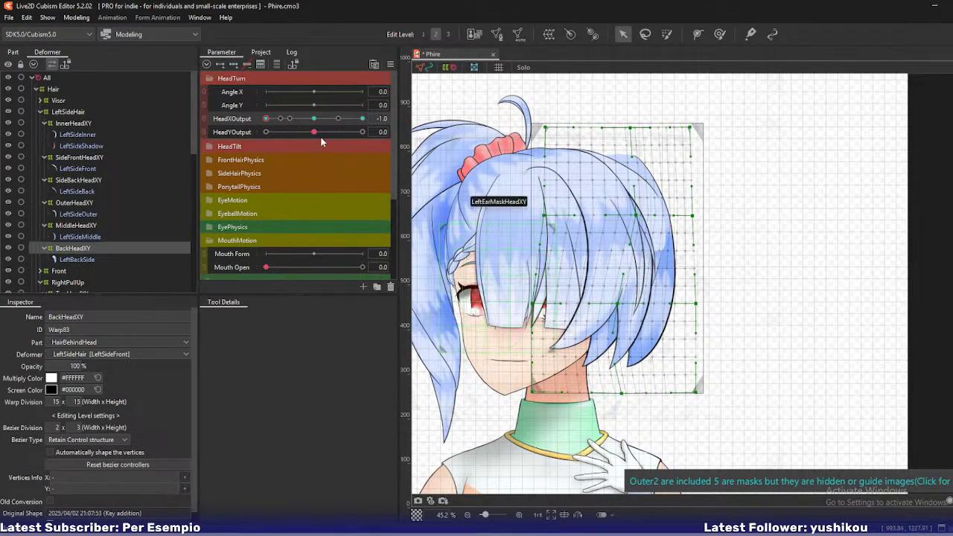
{"action": "mouse_move", "coordinate": [265, 118]}
{"action": "left_mouse_down"}
{"action": "mouse_move", "coordinate": [295, 120]}
{"action": "mouse_move", "coordinate": [261, 124]}
{"action": "left_mouse_up"}
Move BackHeadXY's bottom middle point further right, its lower center point left and its two lower right-edge points slightly outward, previewing the turn
{"action": "left_click_drag", "start_coordinate": [624, 394], "coordinate": [640, 396]}
{"action": "left_click_drag", "start_coordinate": [618, 304], "coordinate": [612, 305]}
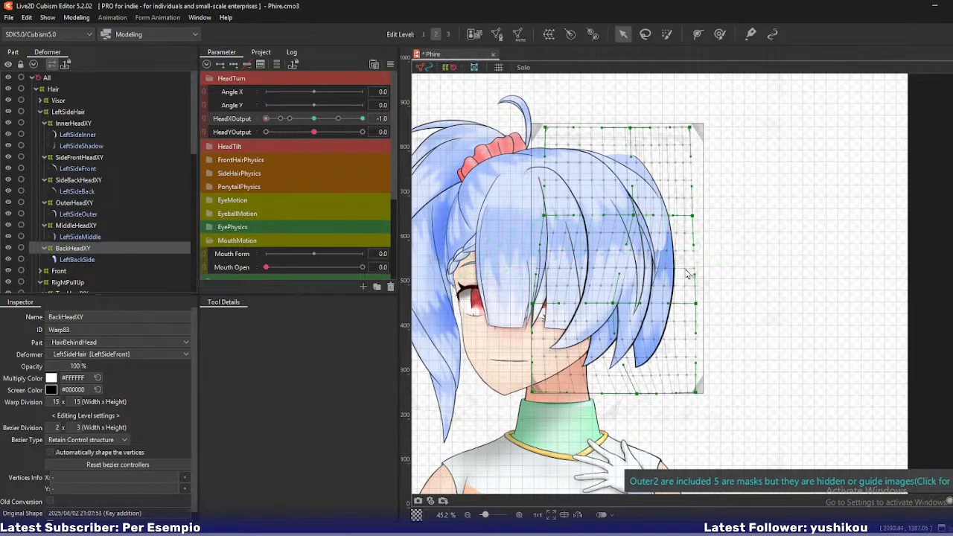
{"action": "left_click_drag", "start_coordinate": [696, 304], "coordinate": [699, 306]}
{"action": "left_click_drag", "start_coordinate": [697, 395], "coordinate": [699, 395]}
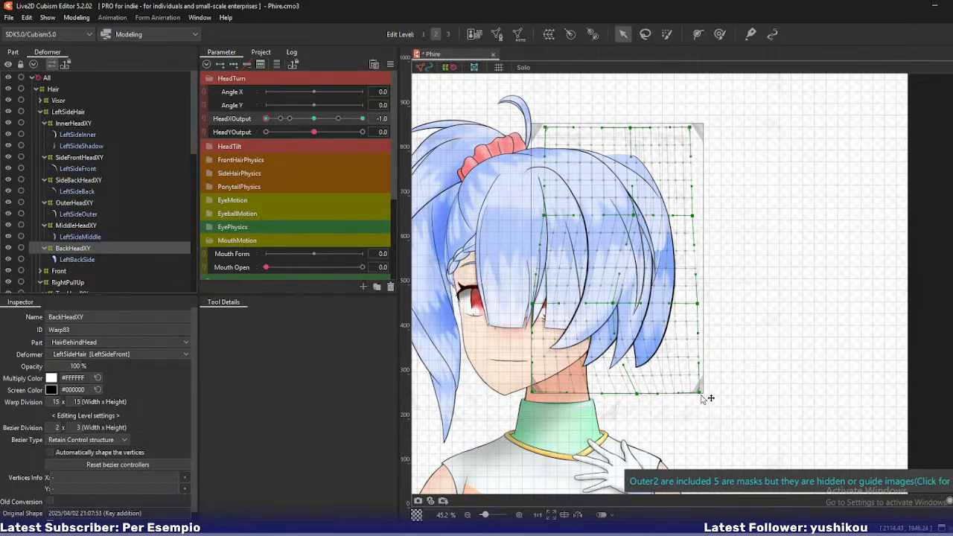
{"action": "left_click_drag", "start_coordinate": [637, 394], "coordinate": [639, 393]}
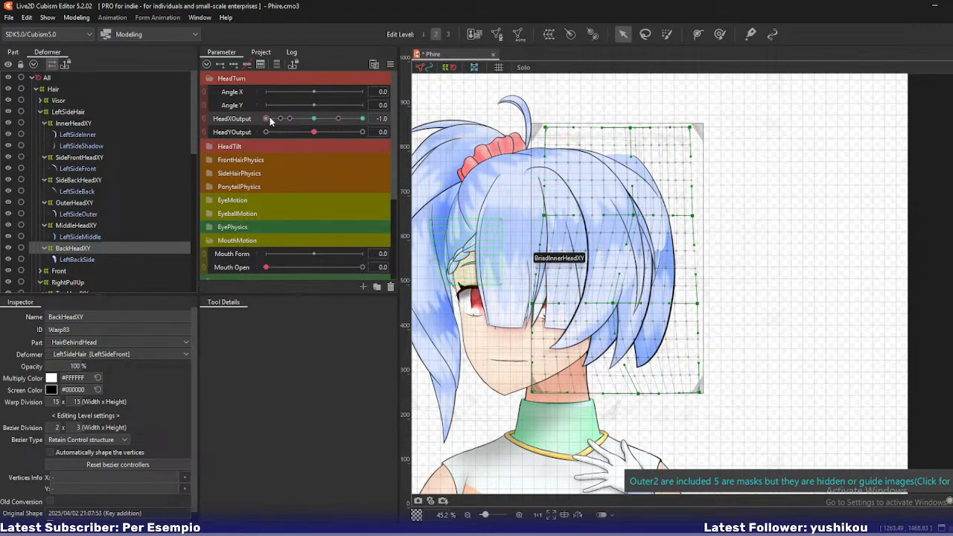
{"action": "mouse_move", "coordinate": [270, 120]}
{"action": "left_mouse_down"}
{"action": "mouse_move", "coordinate": [304, 122]}
{"action": "mouse_move", "coordinate": [266, 120]}
{"action": "left_mouse_up"}
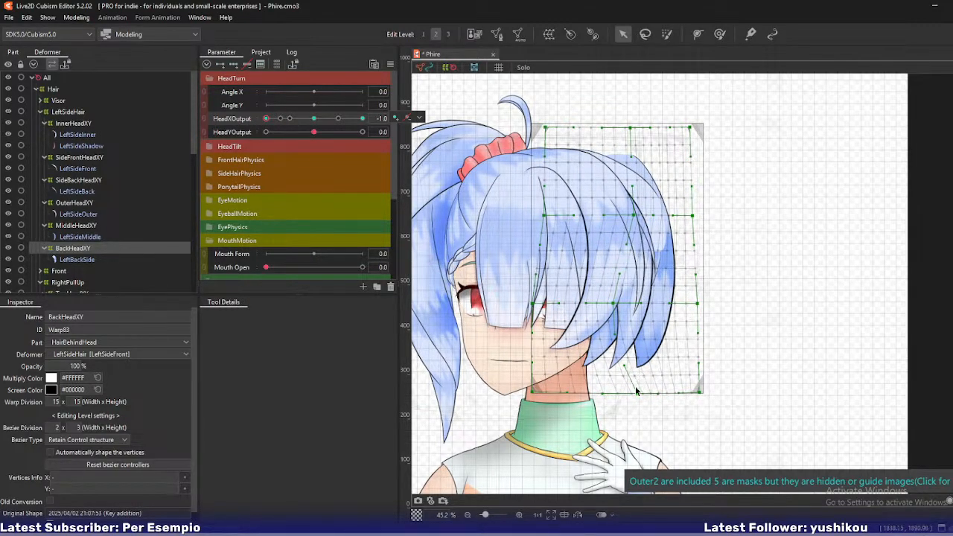
Try to shift BackHeadXY's bottom middle and lower center control points to the left
{"action": "left_click_drag", "start_coordinate": [638, 392], "coordinate": [622, 392]}
{"action": "key", "text": "ctrl+z"}
{"action": "left_click_drag", "start_coordinate": [614, 304], "coordinate": [608, 306]}
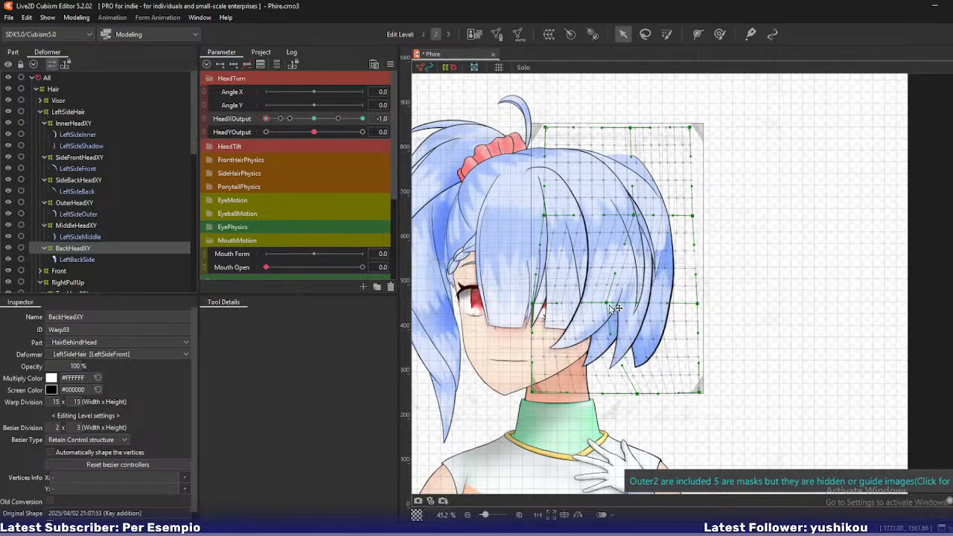
{"action": "key", "text": "ctrl+z"}
{"action": "left_click_drag", "start_coordinate": [638, 393], "coordinate": [612, 396]}
{"action": "key", "text": "ctrl+z"}
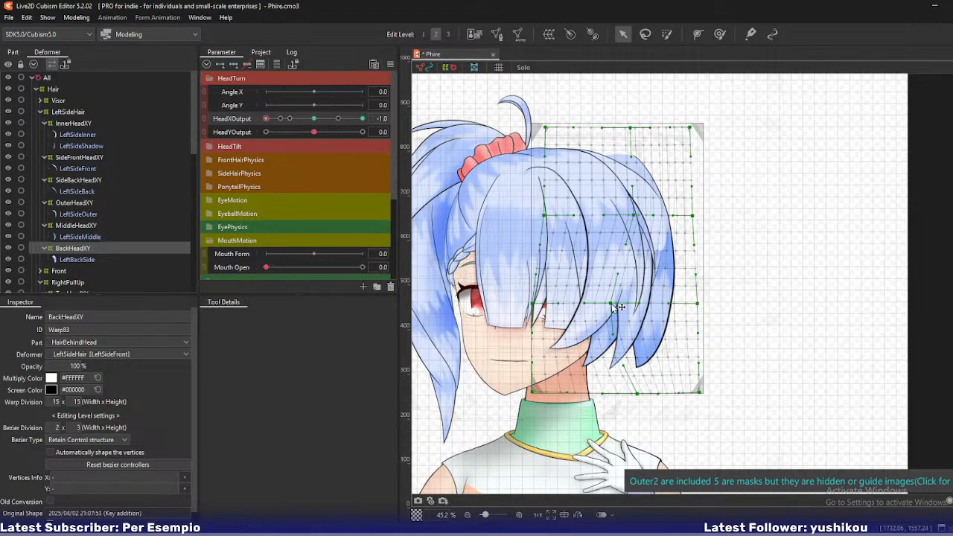
Nudge BackHeadXY's lower center point right, move its bottom middle control point well to the left, and preview the head turn
{"action": "left_click_drag", "start_coordinate": [611, 304], "coordinate": [614, 304]}
{"action": "left_click_drag", "start_coordinate": [637, 393], "coordinate": [608, 392]}
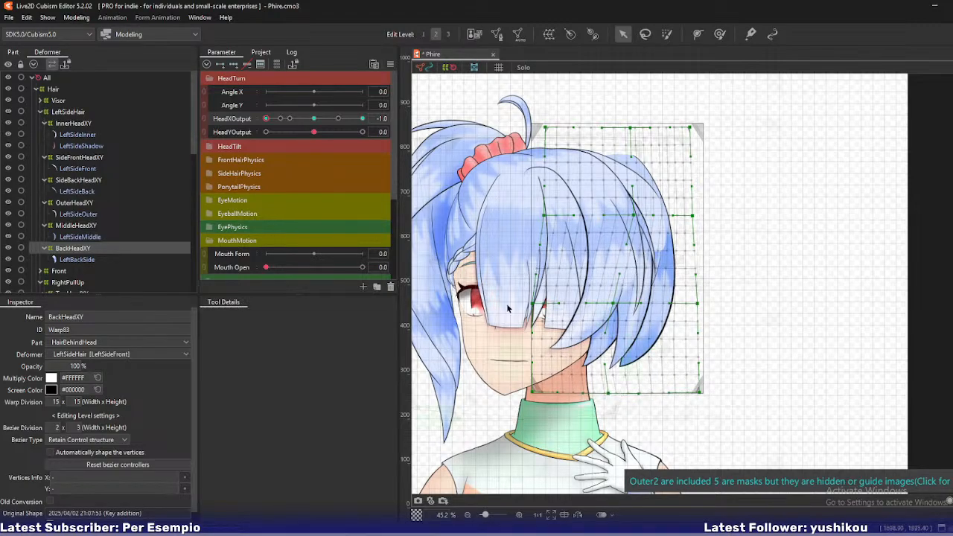
{"action": "mouse_move", "coordinate": [267, 121]}
{"action": "left_mouse_down"}
{"action": "mouse_move", "coordinate": [291, 131]}
{"action": "mouse_move", "coordinate": [263, 127]}
{"action": "left_mouse_up"}
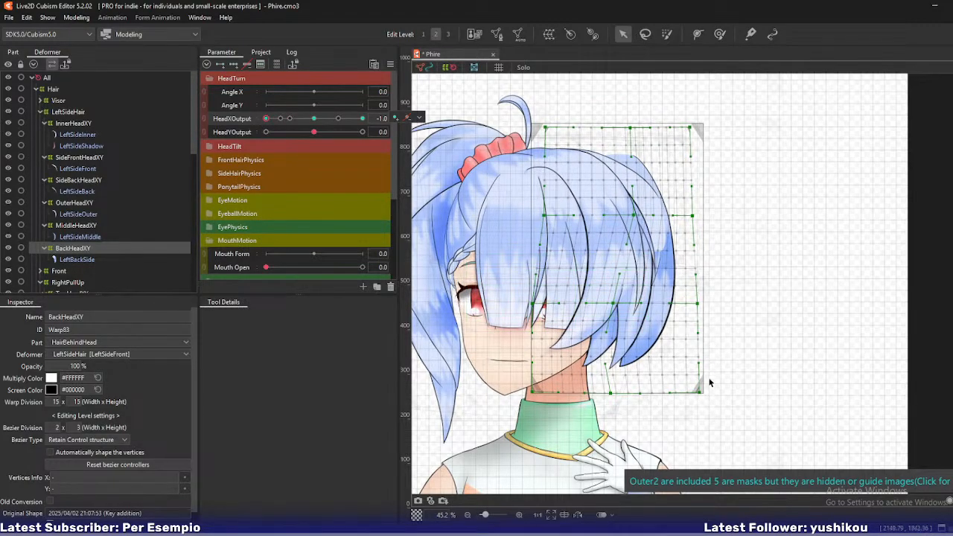
Nudge BackHeadXY's bottom right corner outward, move its bottom middle control point partway back right, and preview HeadXOutput
{"action": "left_click_drag", "start_coordinate": [698, 392], "coordinate": [701, 393]}
{"action": "left_click_drag", "start_coordinate": [611, 394], "coordinate": [596, 394]}
{"action": "key", "text": "ctrl+z"}
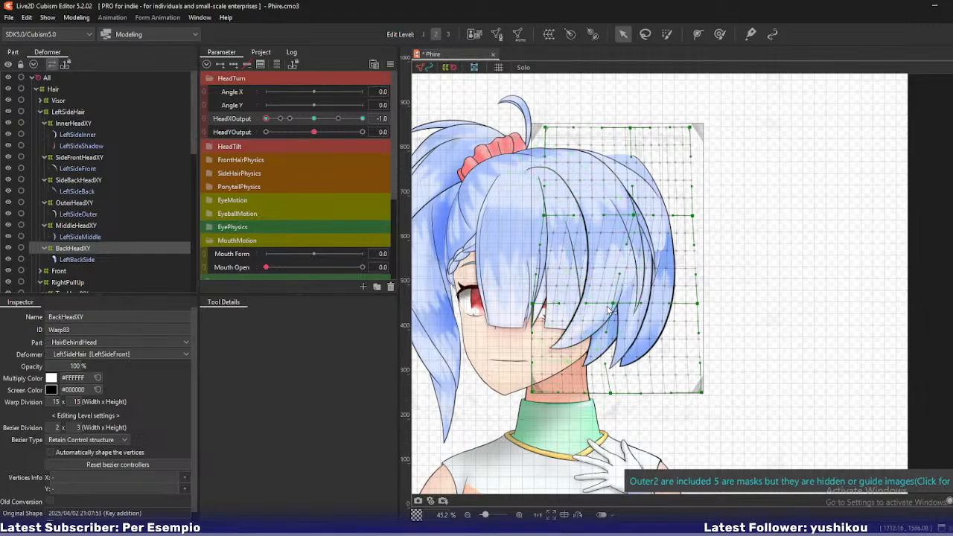
{"action": "left_click_drag", "start_coordinate": [613, 394], "coordinate": [627, 395]}
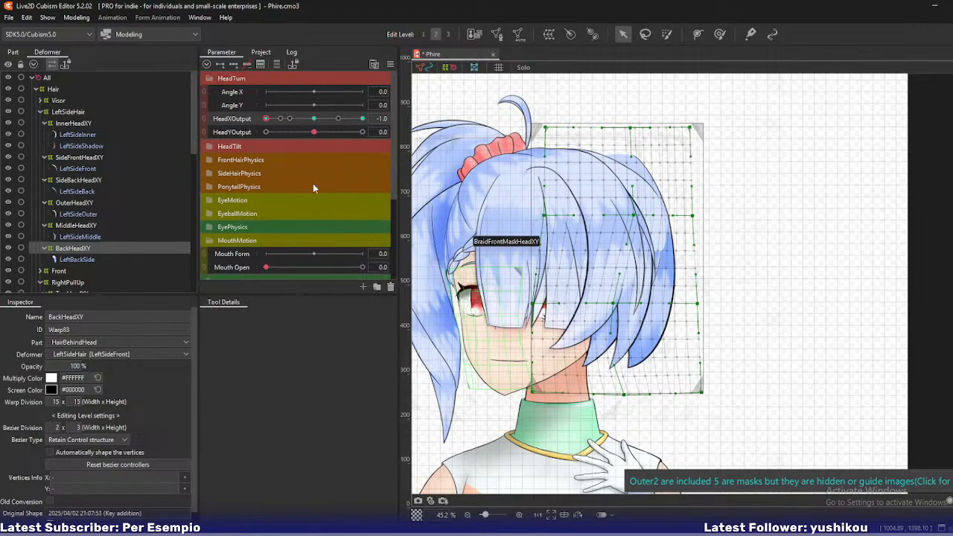
{"action": "left_click_drag", "start_coordinate": [267, 119], "coordinate": [224, 146]}
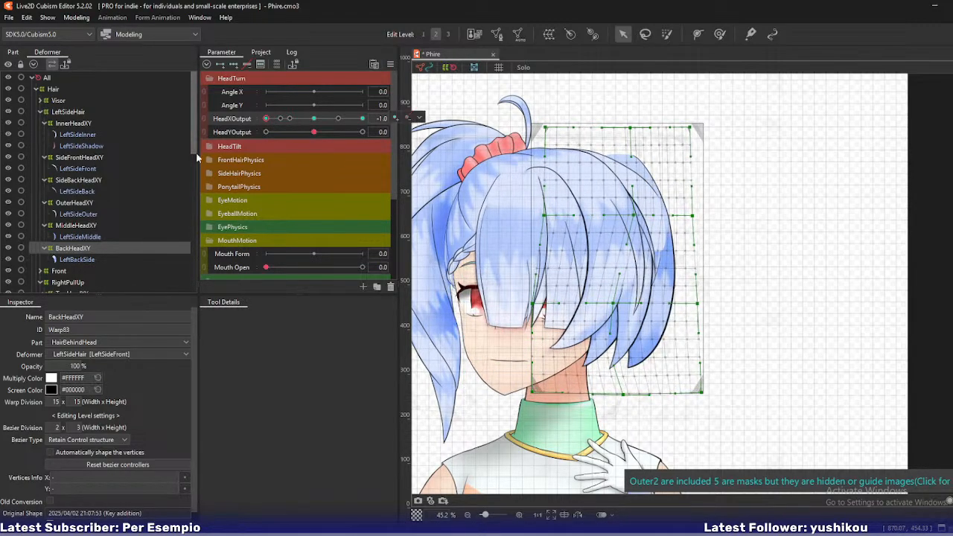
Select the InnerHeadXY warp deformer and move its bottom middle control point slightly right and down
{"action": "left_click", "coordinate": [69, 159]}
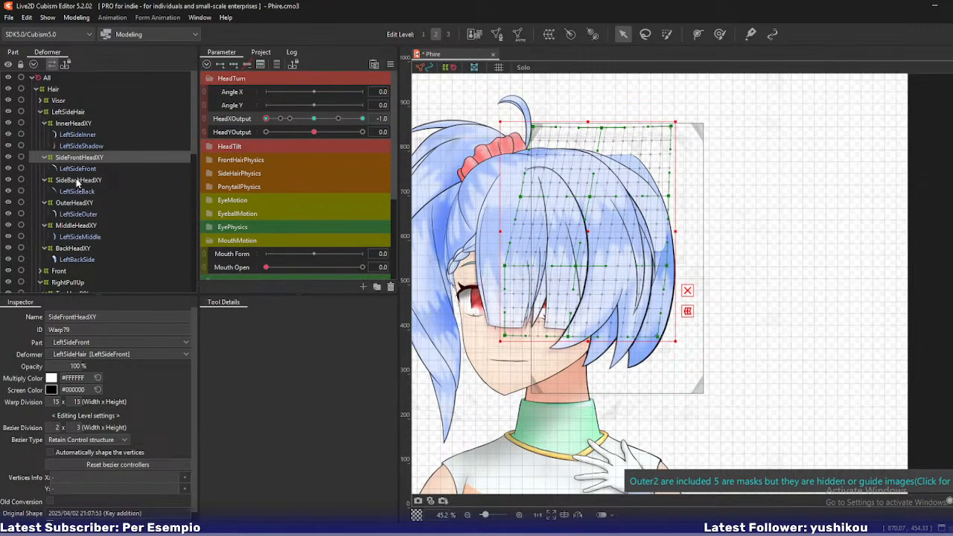
{"action": "left_click", "coordinate": [83, 226]}
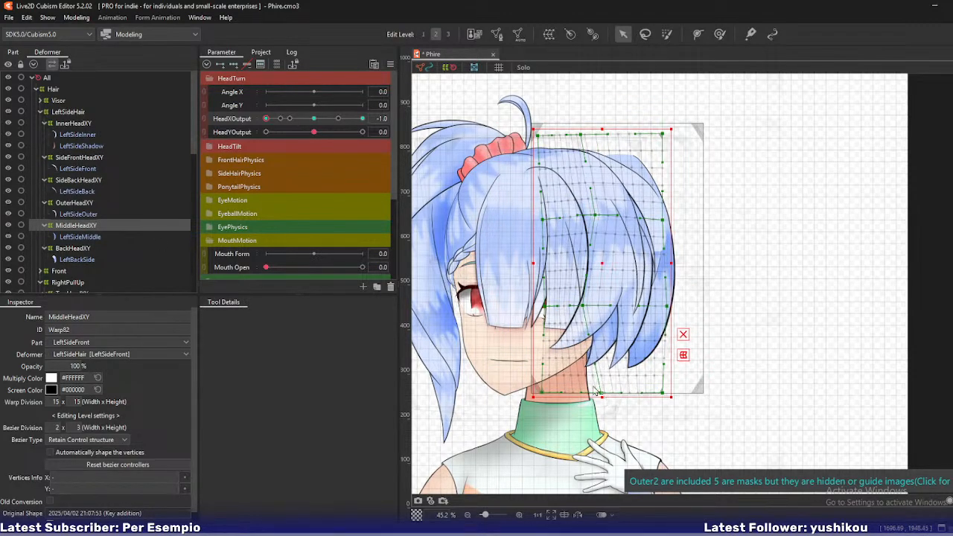
{"action": "left_click", "coordinate": [82, 124]}
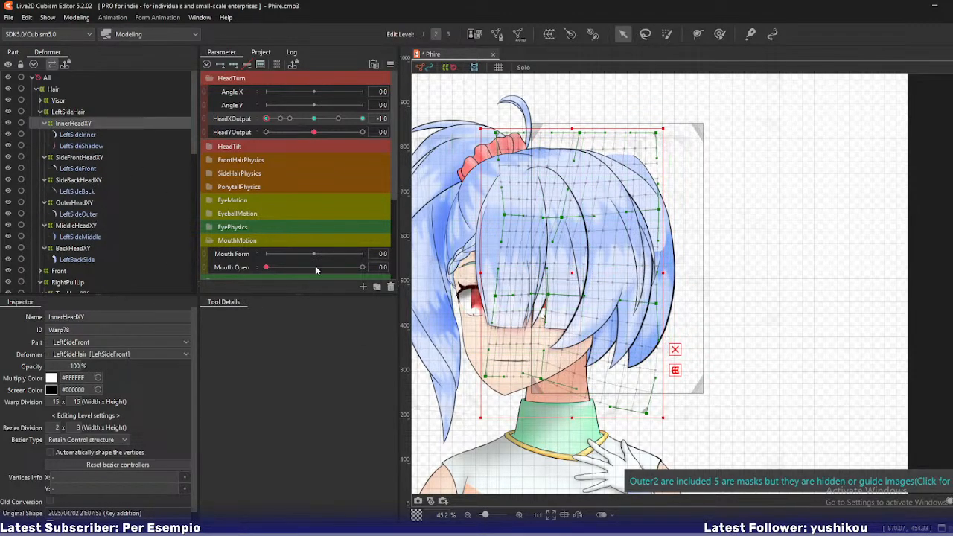
{"action": "left_click_drag", "start_coordinate": [544, 384], "coordinate": [553, 392]}
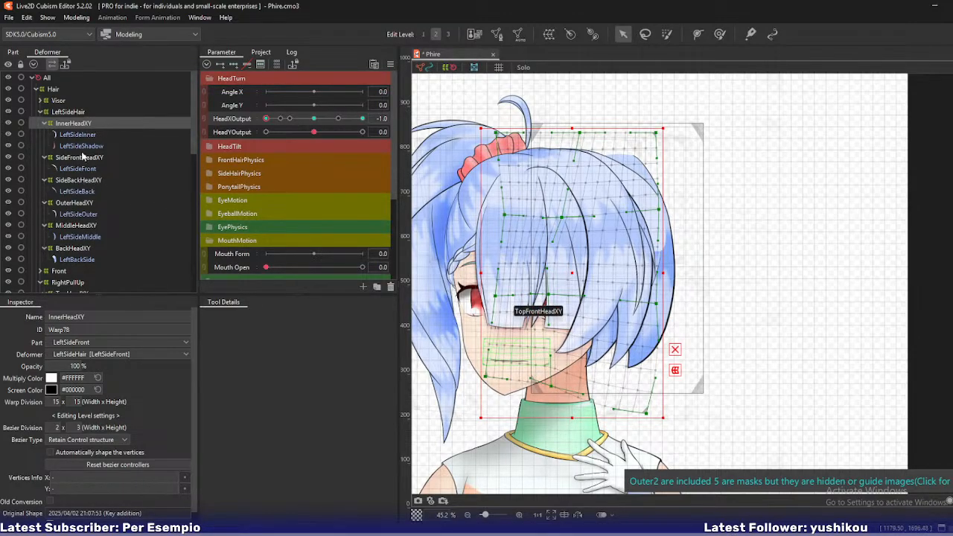
Move OuterHeadXY's bottom middle, bottom right and lower center control points slightly right and preview the strand across HeadXOutput
{"action": "left_click", "coordinate": [78, 204]}
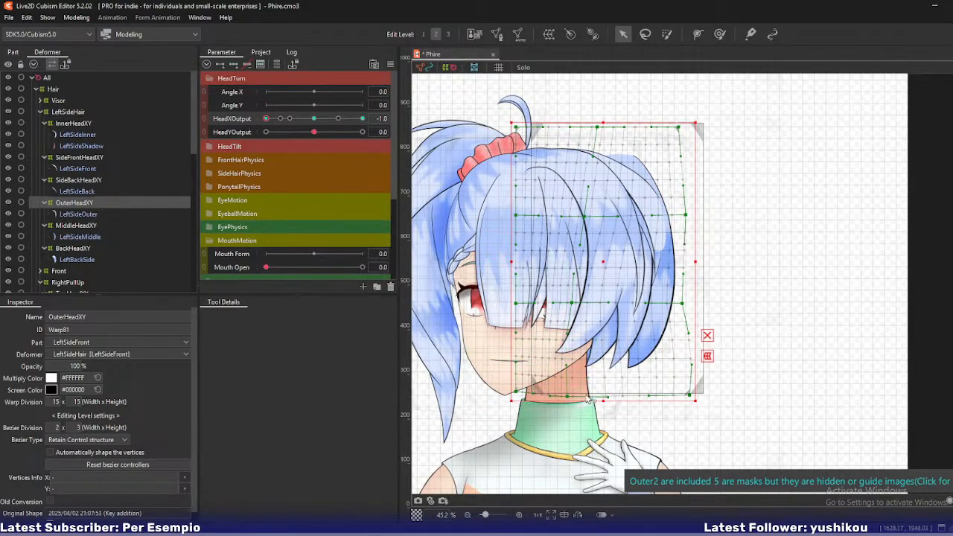
{"action": "left_click_drag", "start_coordinate": [577, 398], "coordinate": [579, 401]}
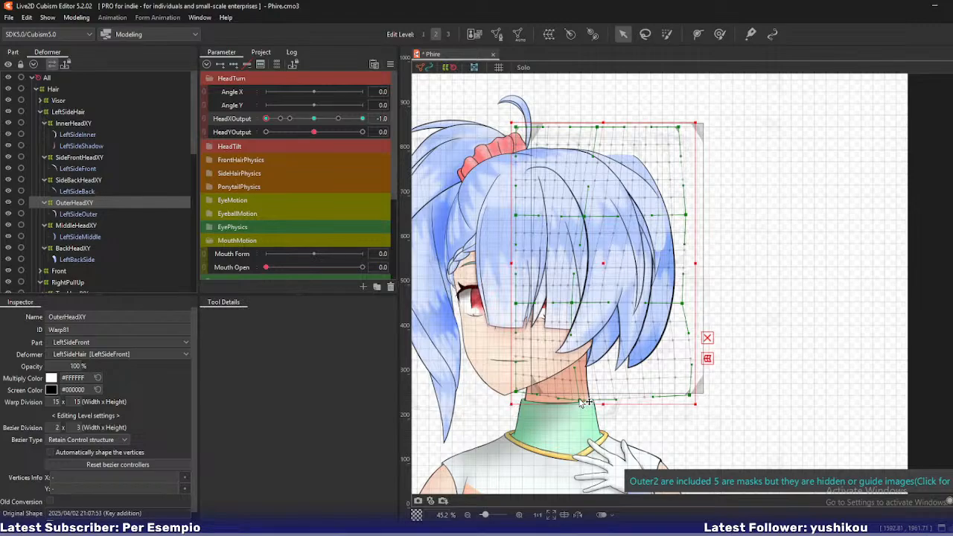
{"action": "left_click_drag", "start_coordinate": [689, 395], "coordinate": [691, 395]}
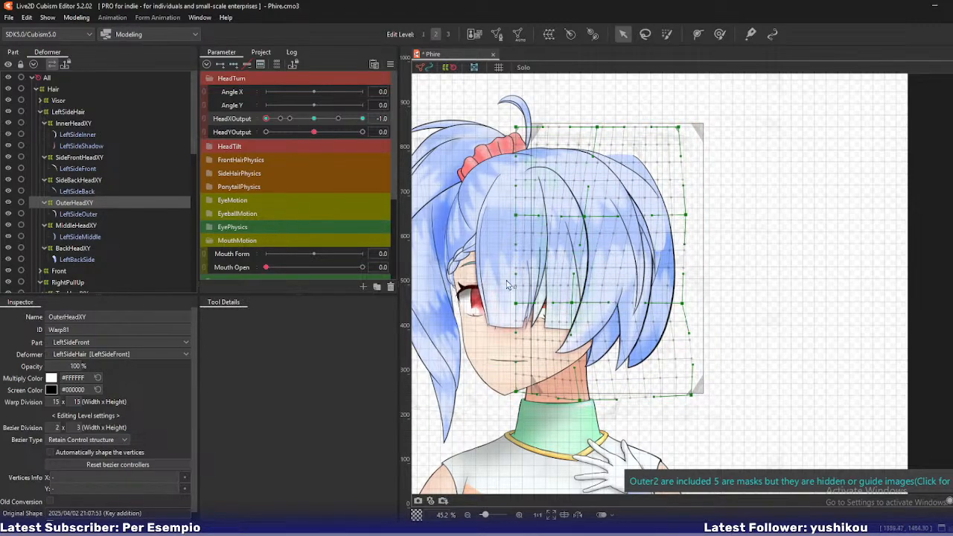
{"action": "left_click_drag", "start_coordinate": [569, 304], "coordinate": [576, 303]}
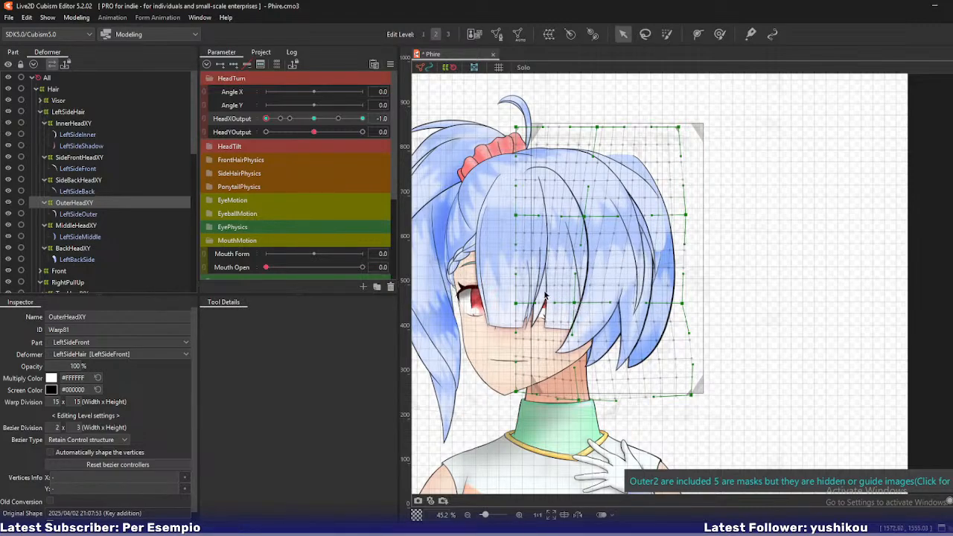
{"action": "left_click_drag", "start_coordinate": [267, 120], "coordinate": [247, 136]}
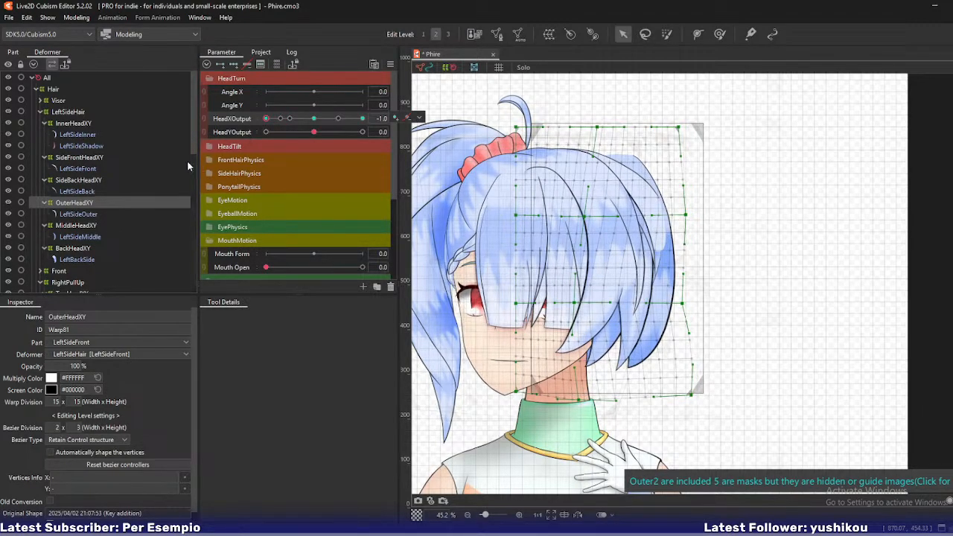
Reselect InnerHeadXY and move its lower center control point slightly to the right
{"action": "left_click", "coordinate": [536, 380]}
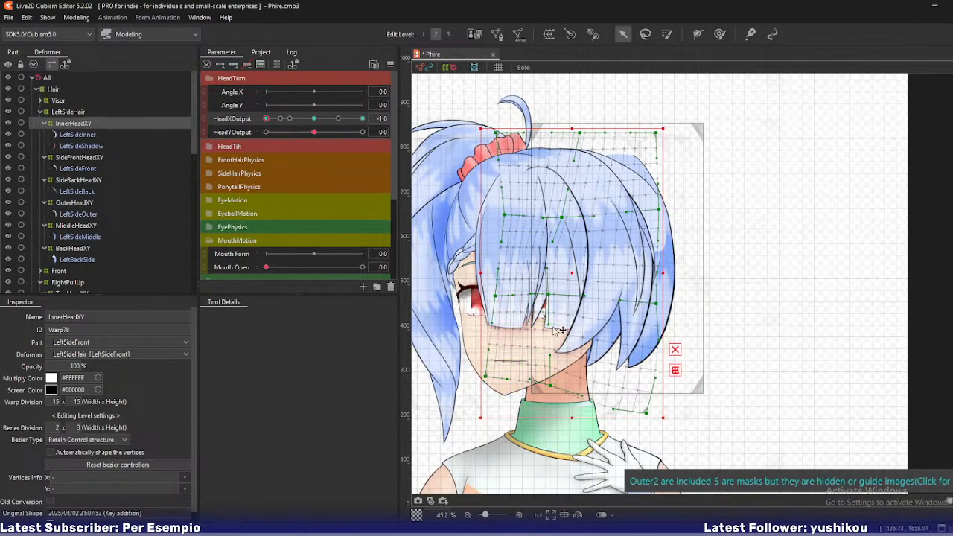
{"action": "left_click_drag", "start_coordinate": [546, 295], "coordinate": [551, 295]}
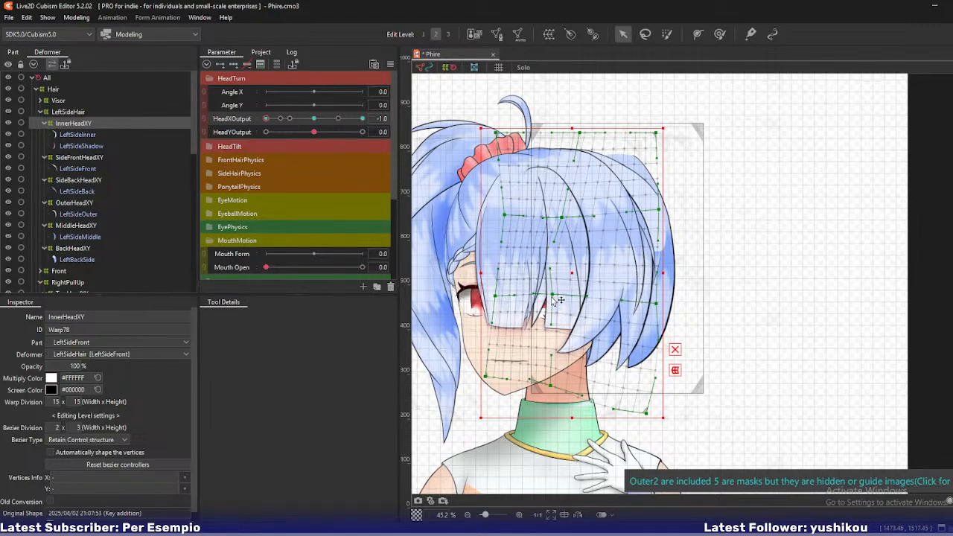
Try moving InnerHeadXY's bottom middle control point slightly right and down, comparing it with the previous shape, and undo the move
{"action": "left_click_drag", "start_coordinate": [550, 387], "coordinate": [559, 394]}
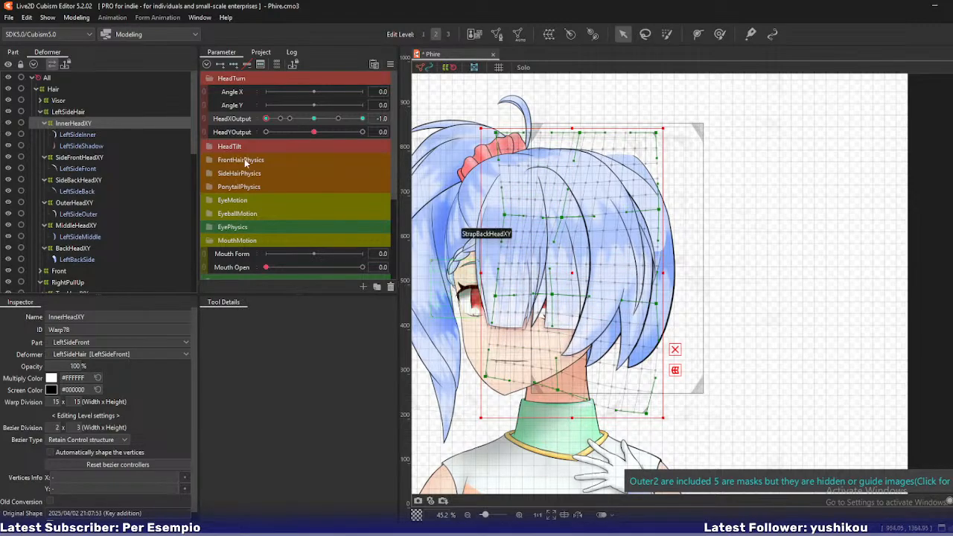
{"action": "mouse_move", "coordinate": [265, 127]}
{"action": "left_mouse_down"}
{"action": "mouse_move", "coordinate": [302, 128]}
{"action": "mouse_move", "coordinate": [266, 128]}
{"action": "left_mouse_up"}
{"action": "left_click_drag", "start_coordinate": [558, 390], "coordinate": [550, 386]}
{"action": "key", "text": "ctrl+z"}
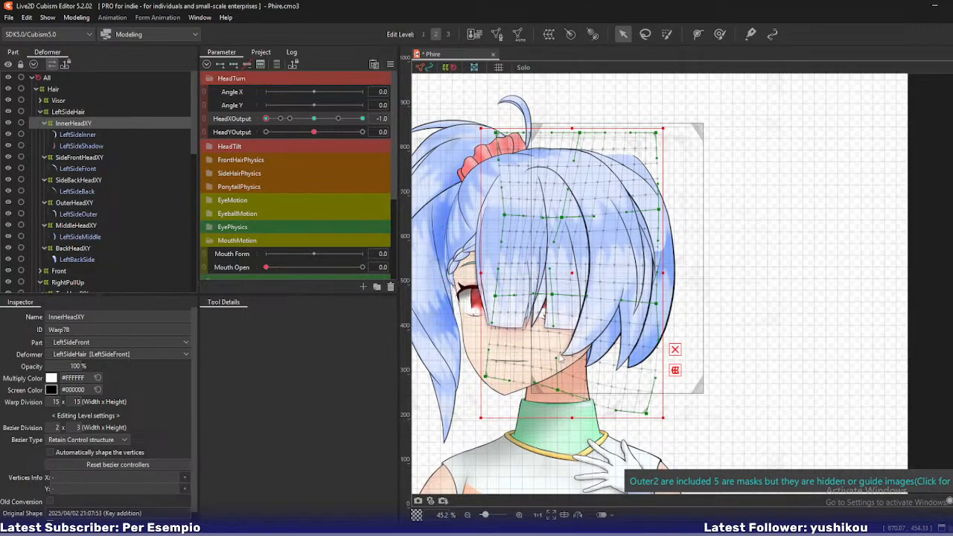
{"action": "key", "text": "ctrl+y"}
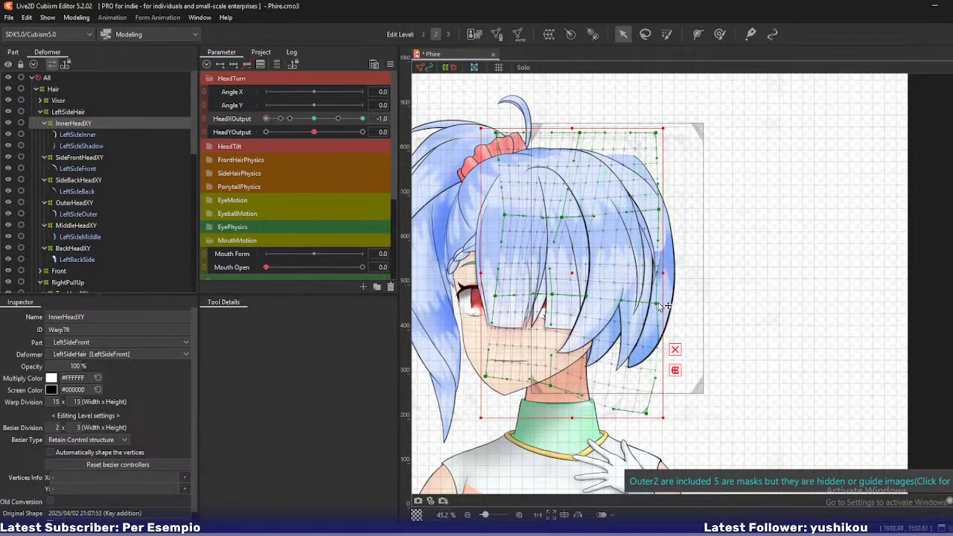
Move InnerHeadXY's lower right and bottom right corner control points slightly outward and preview the strand across HeadXOutput
{"action": "left_click_drag", "start_coordinate": [656, 303], "coordinate": [663, 303]}
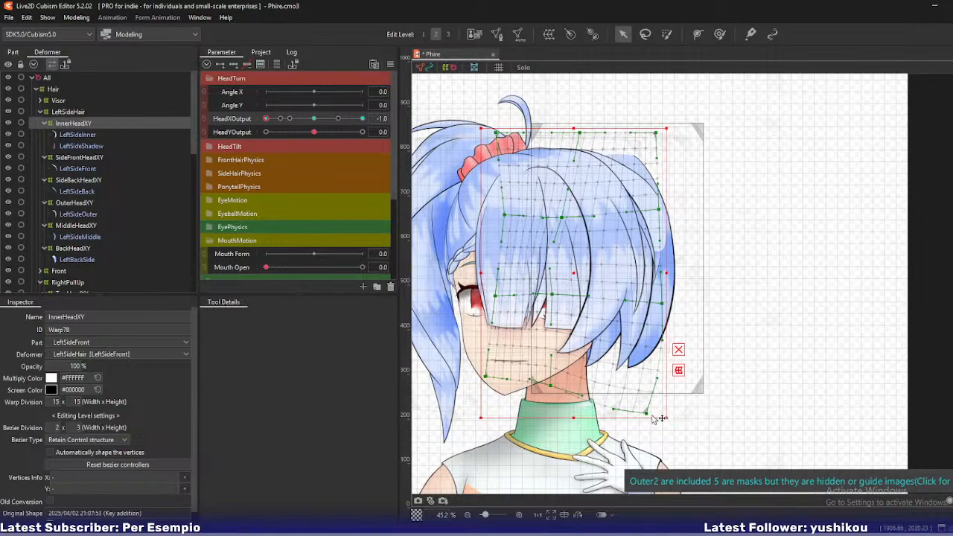
{"action": "left_click_drag", "start_coordinate": [646, 414], "coordinate": [659, 420]}
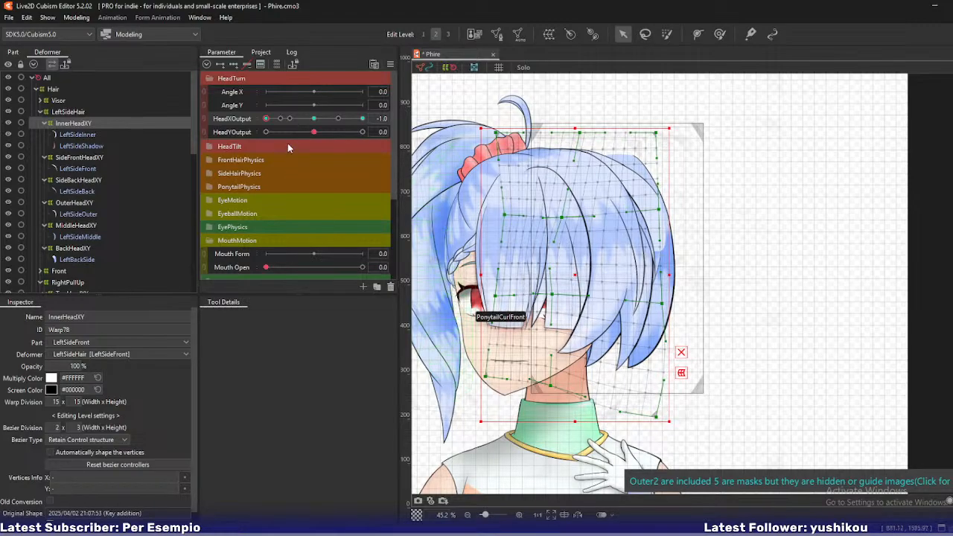
{"action": "left_click", "coordinate": [289, 118]}
{"action": "left_click_drag", "start_coordinate": [292, 126], "coordinate": [250, 144]}
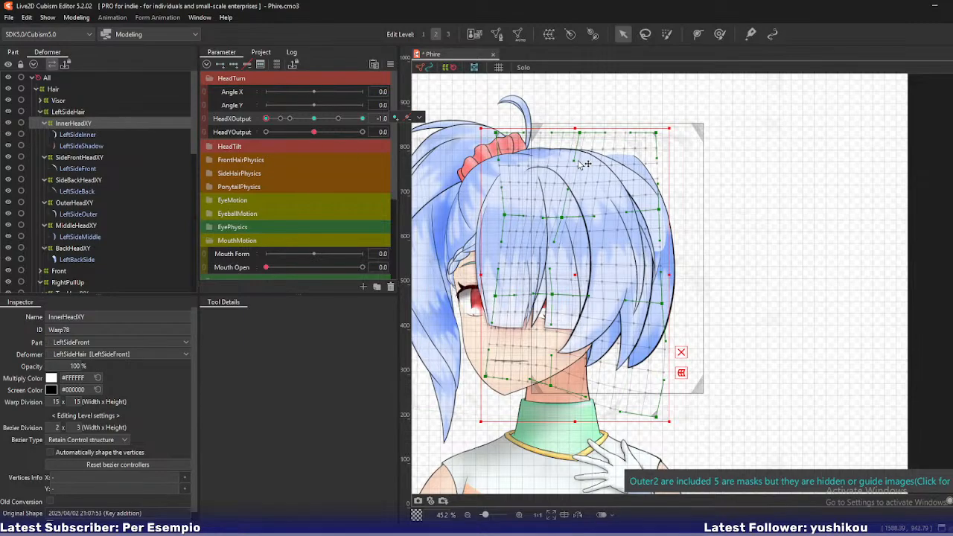
Select BackHeadXY and shift the whole deformer very slightly left at HeadXOutput -1.0, comparing the strand's position with HeadXOutput -0.5
{"action": "left_click", "coordinate": [84, 250]}
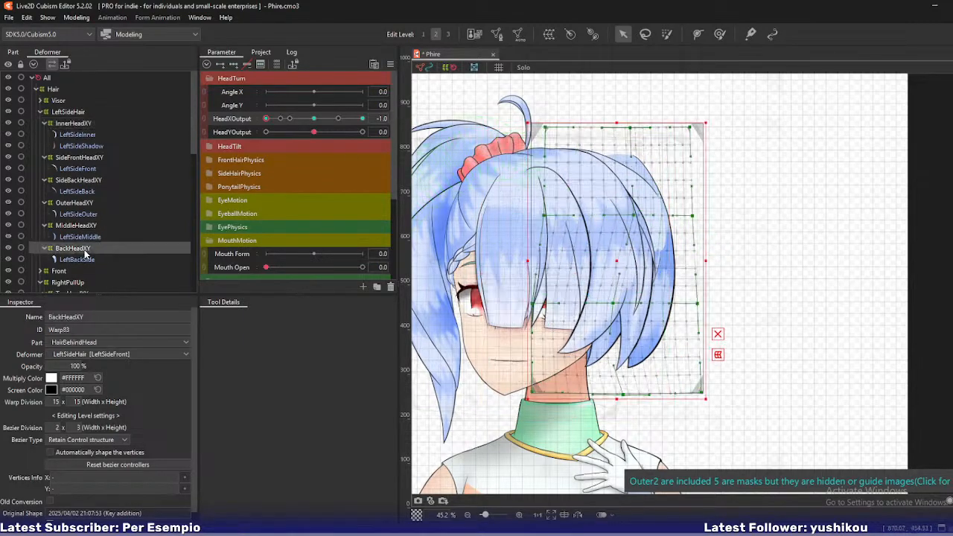
{"action": "left_click_drag", "start_coordinate": [617, 257], "coordinate": [610, 257]}
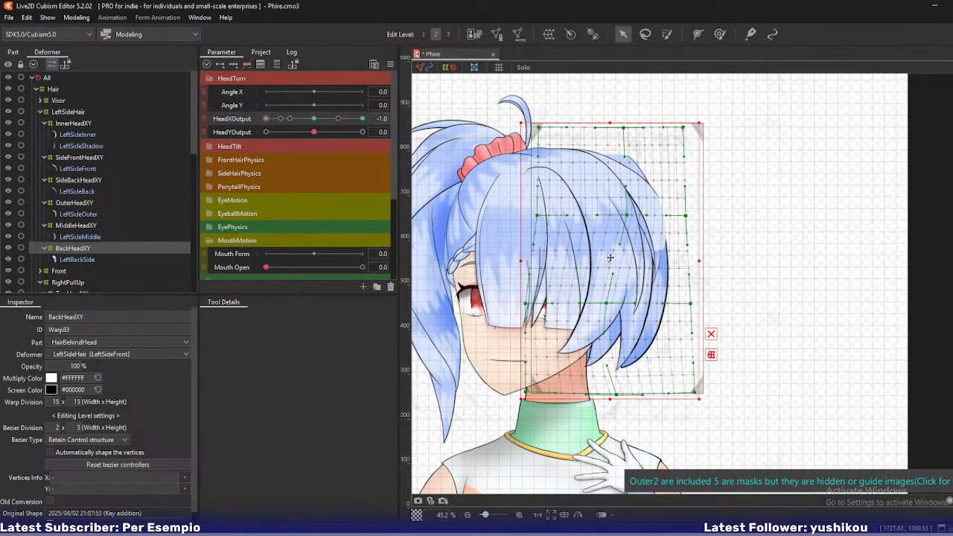
{"action": "left_click", "coordinate": [290, 119]}
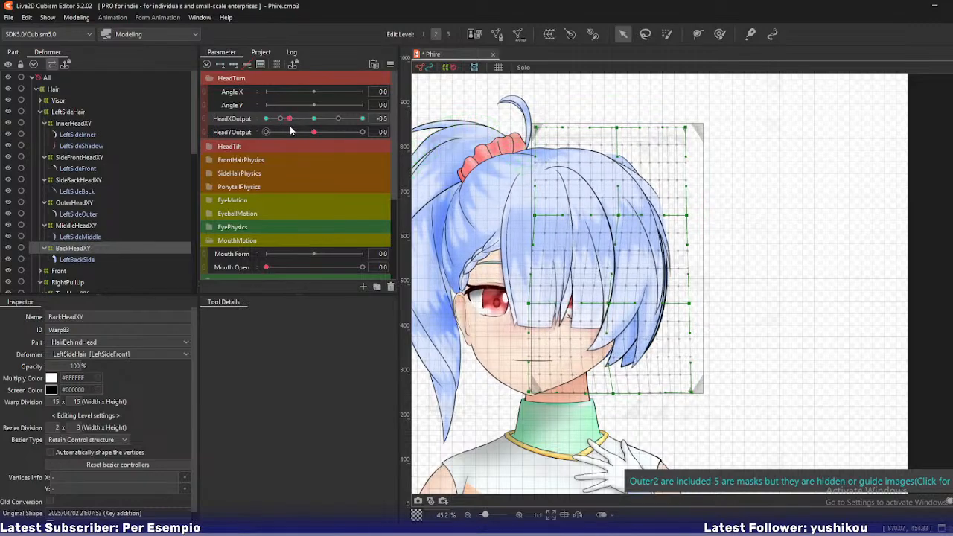
{"action": "left_click", "coordinate": [266, 118]}
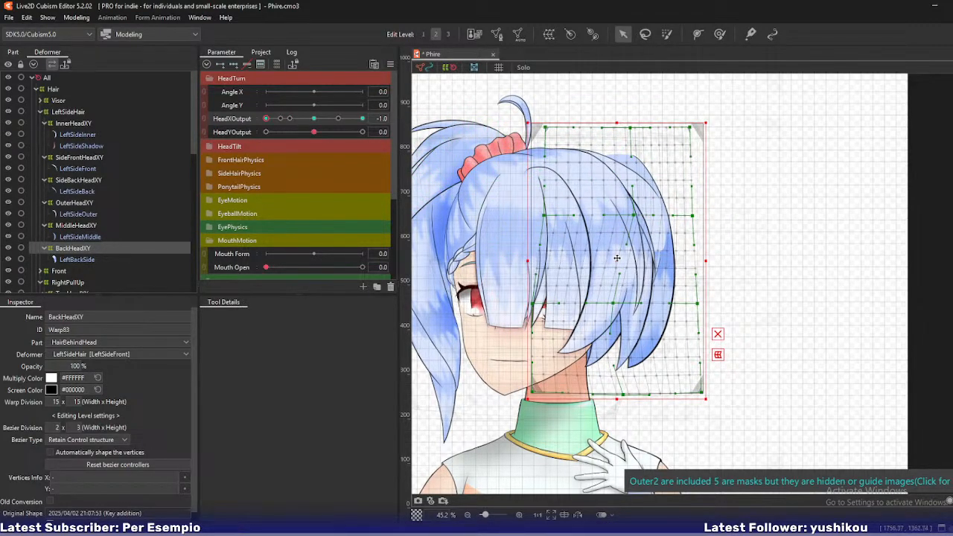
{"action": "left_click_drag", "start_coordinate": [610, 257], "coordinate": [616, 257]}
{"action": "left_click_drag", "start_coordinate": [266, 118], "coordinate": [248, 127]}
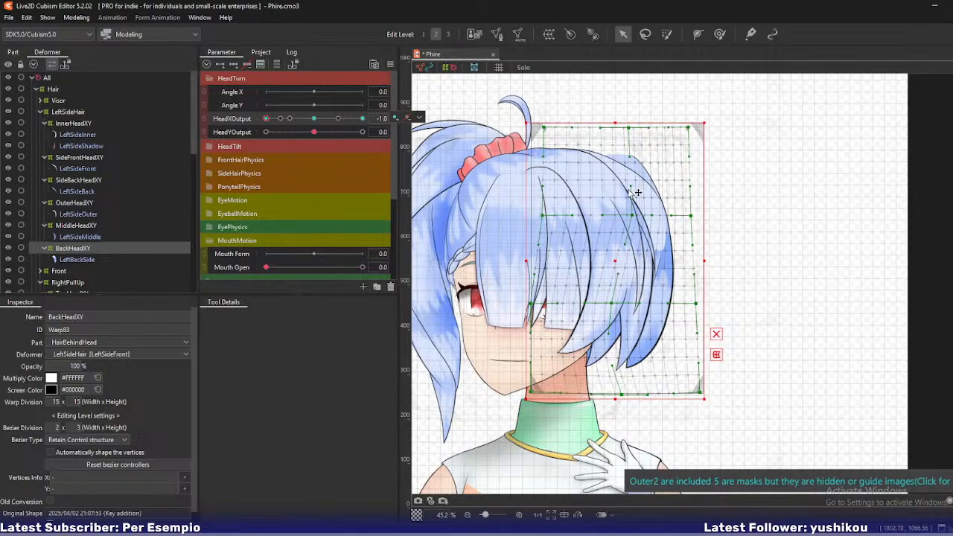
Move BackHeadXY's top middle and top right control points left, bow the upper right edge outward, and preview HeadXOutput
{"action": "left_click_drag", "start_coordinate": [628, 128], "coordinate": [615, 130]}
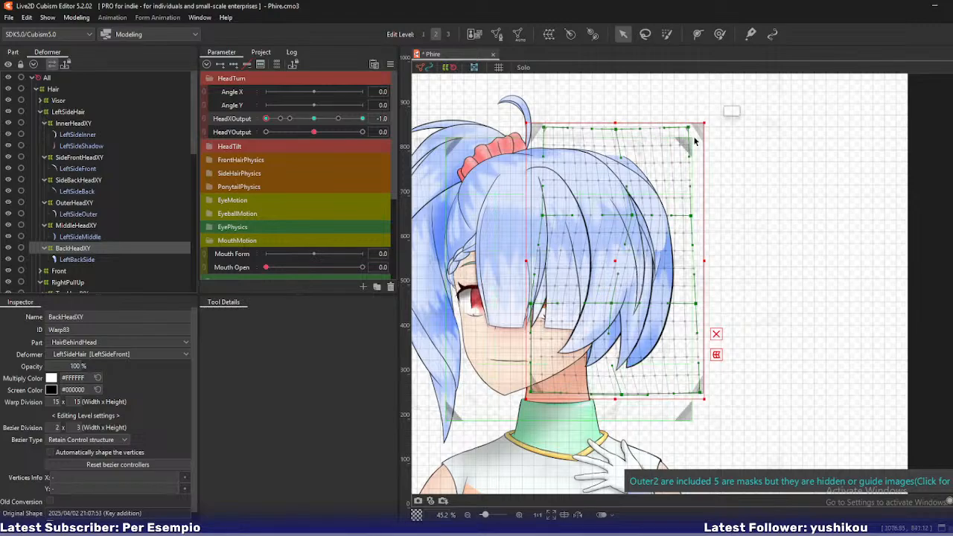
{"action": "left_click_drag", "start_coordinate": [692, 131], "coordinate": [675, 133]}
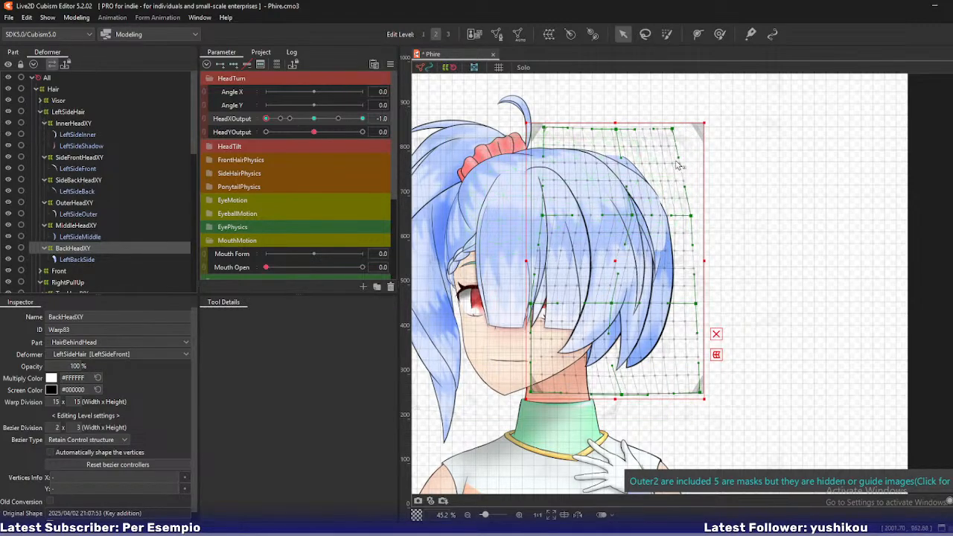
{"action": "left_click_drag", "start_coordinate": [675, 132], "coordinate": [692, 192]}
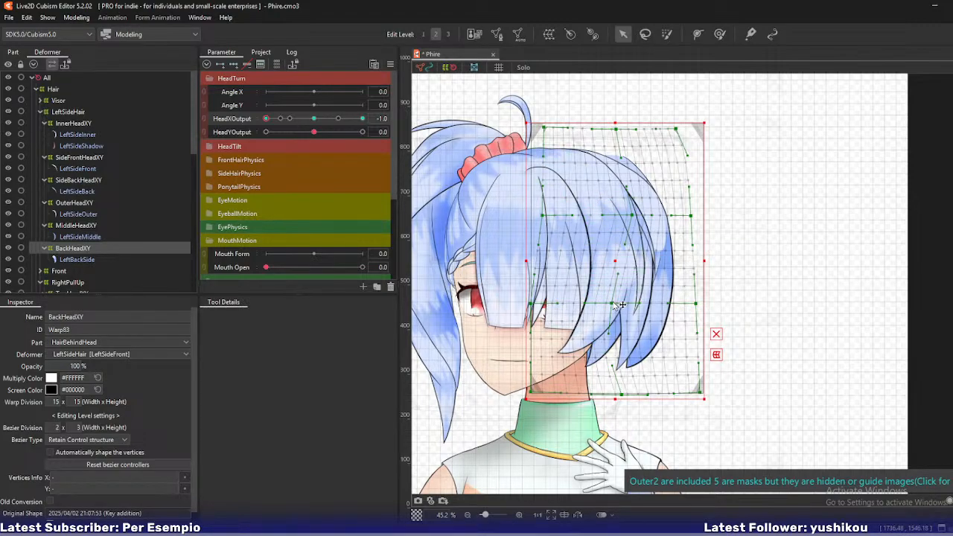
{"action": "mouse_move", "coordinate": [265, 118]}
{"action": "left_mouse_down"}
{"action": "mouse_move", "coordinate": [298, 120]}
{"action": "mouse_move", "coordinate": [265, 119]}
{"action": "left_mouse_up"}
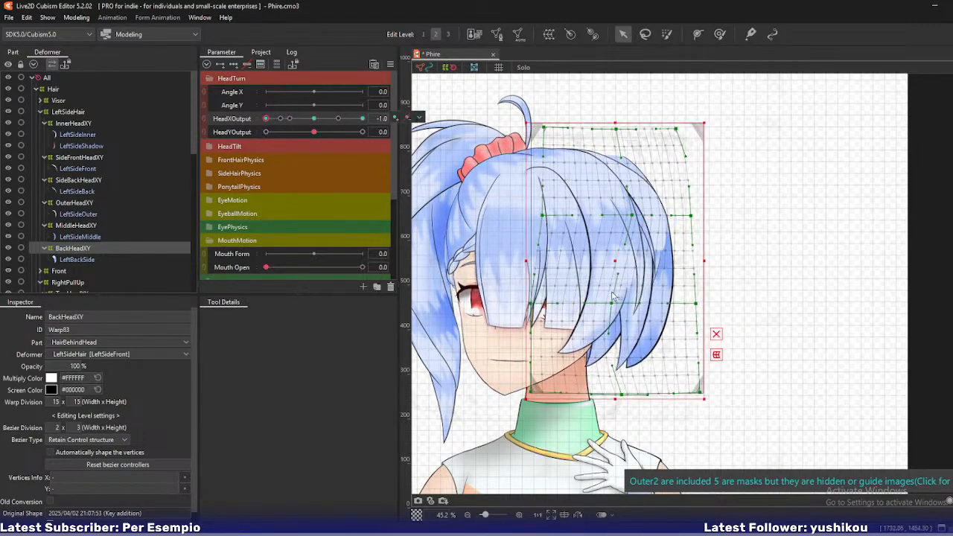
Isolate the LeftBackSide strand and move BackHeadXY's upper center point left and its upper right and bottom right points slightly outward
{"action": "left_click", "coordinate": [75, 260]}
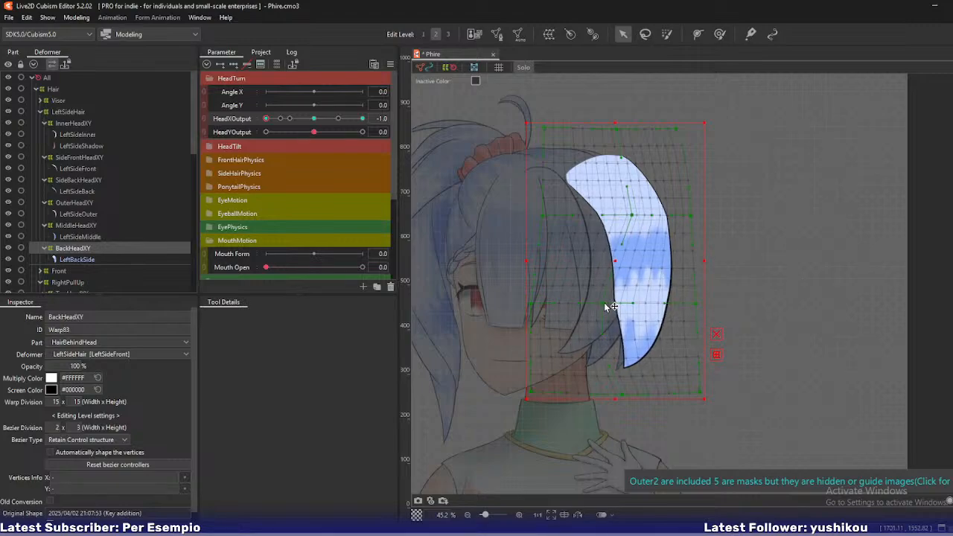
{"action": "left_click_drag", "start_coordinate": [633, 216], "coordinate": [622, 217]}
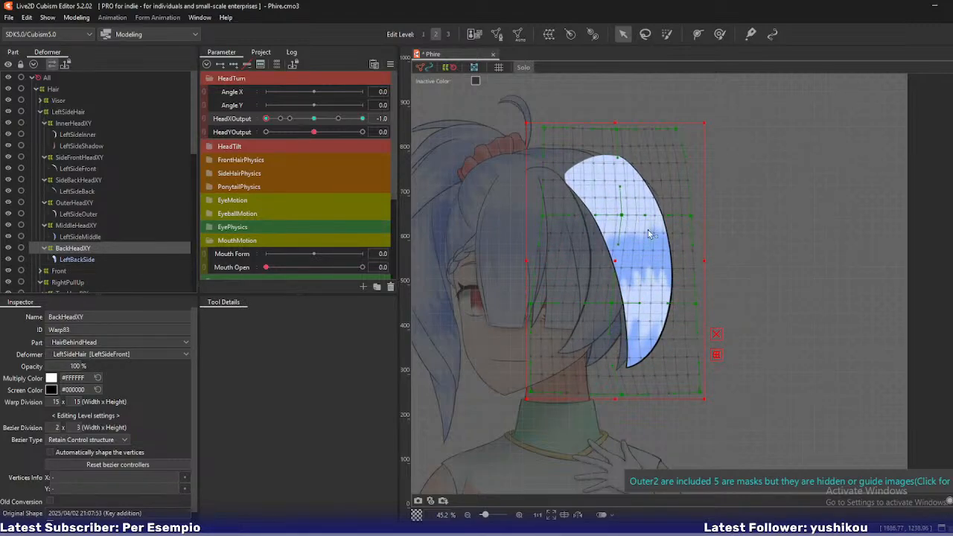
{"action": "left_click_drag", "start_coordinate": [697, 216], "coordinate": [707, 215]}
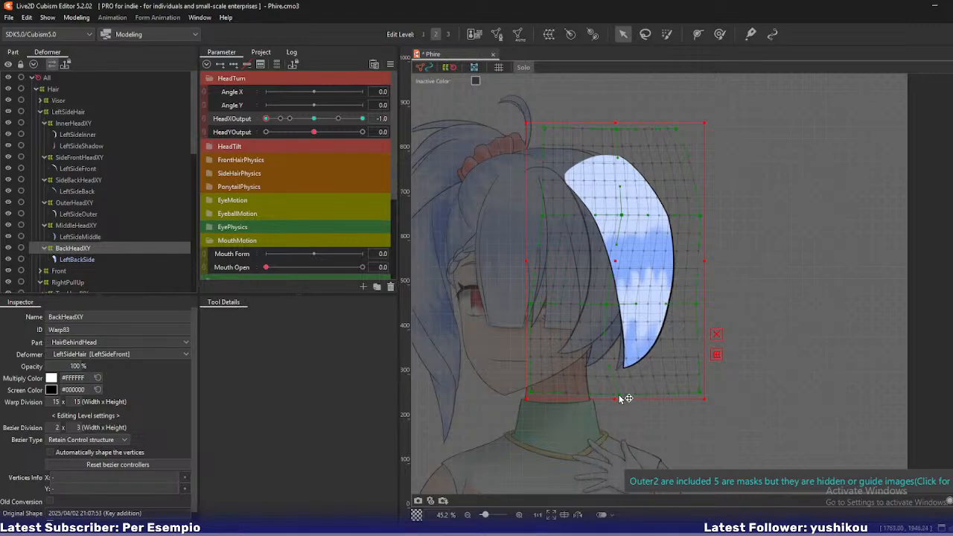
{"action": "left_click_drag", "start_coordinate": [620, 395], "coordinate": [620, 396]}
{"action": "left_click", "coordinate": [705, 320]}
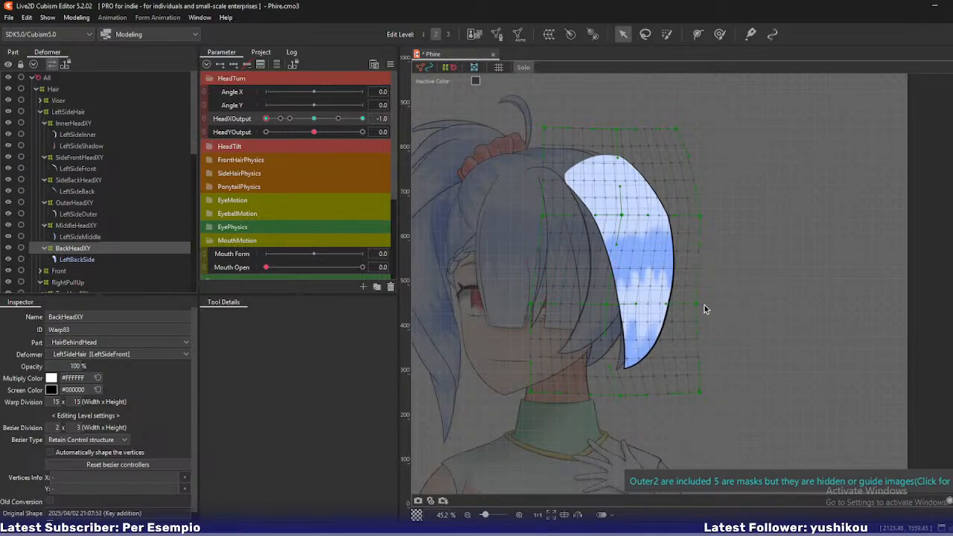
{"action": "left_click_drag", "start_coordinate": [700, 386], "coordinate": [705, 387]}
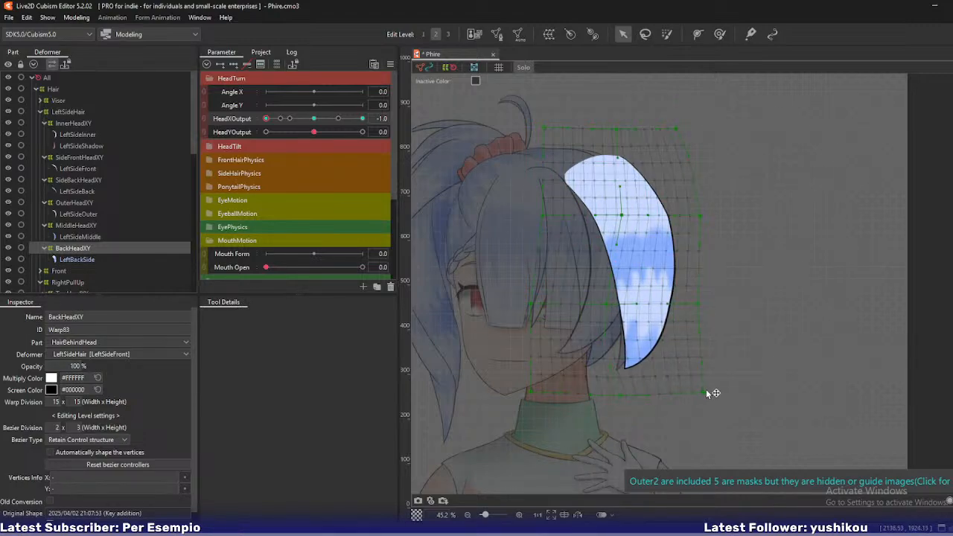
{"action": "left_click_drag", "start_coordinate": [617, 397], "coordinate": [619, 399]}
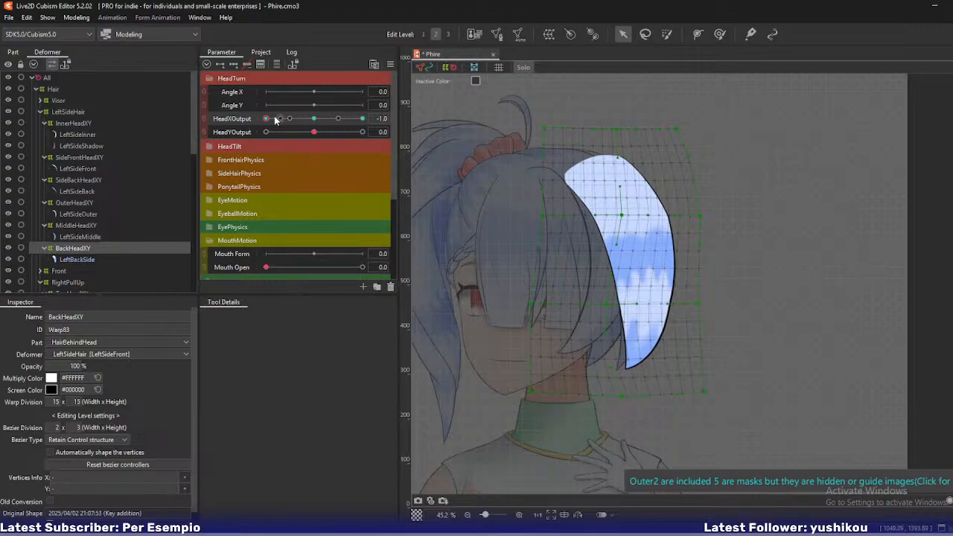
{"action": "left_click_drag", "start_coordinate": [269, 119], "coordinate": [227, 141]}
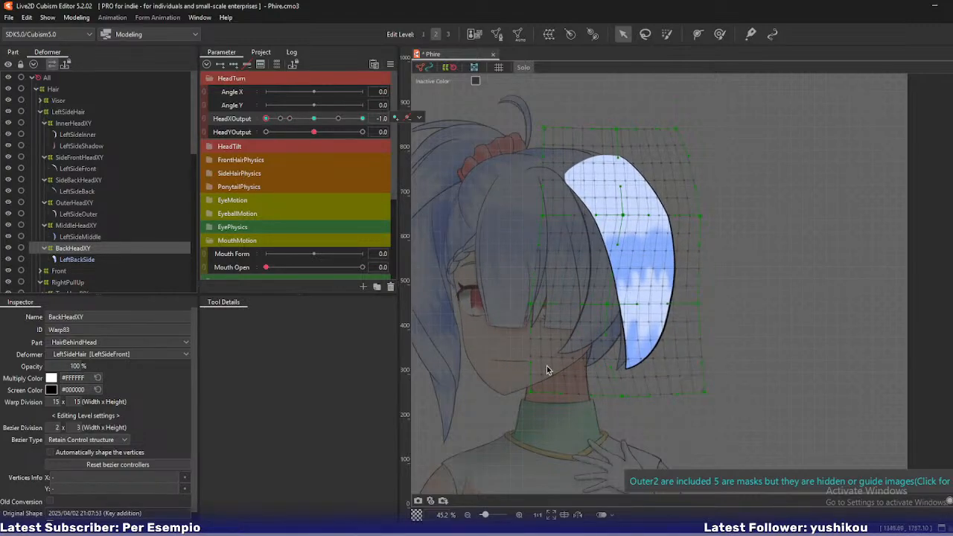
Lower BackHeadXY's bottom middle and bottom right control points, nudge the lower center point down, and pull the lower right handle outward
{"action": "left_click_drag", "start_coordinate": [619, 397], "coordinate": [623, 411]}
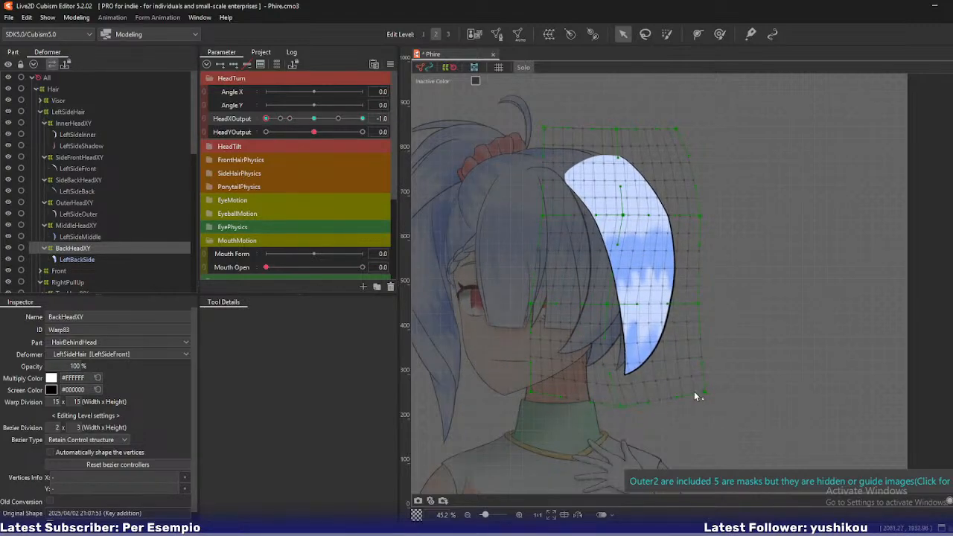
{"action": "left_click_drag", "start_coordinate": [703, 391], "coordinate": [708, 397]}
{"action": "left_click_drag", "start_coordinate": [608, 304], "coordinate": [607, 305]}
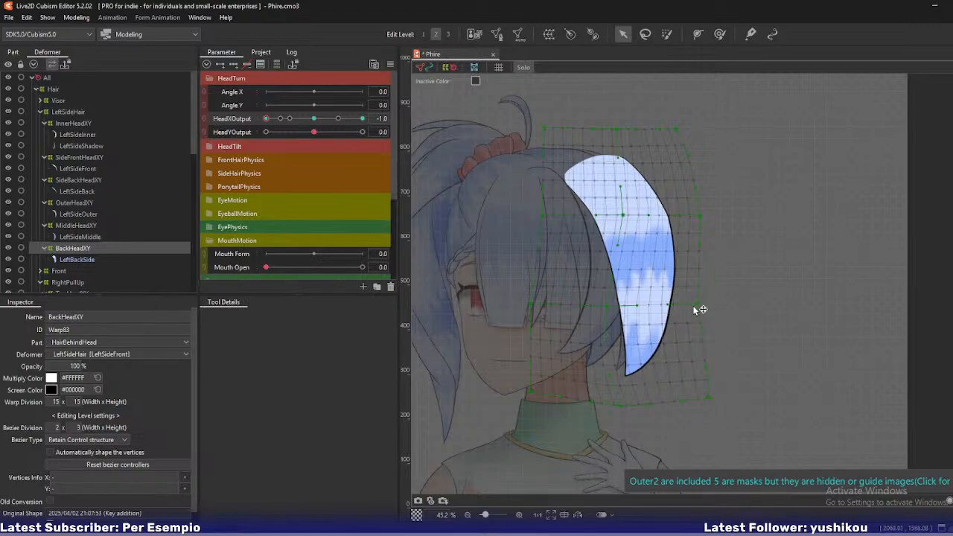
{"action": "left_click_drag", "start_coordinate": [669, 305], "coordinate": [676, 306]}
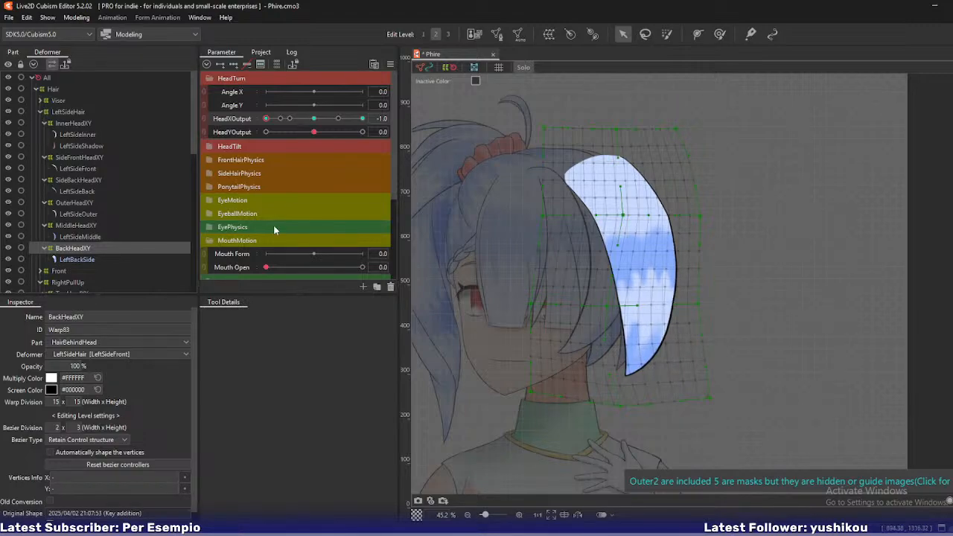
Return HeadXOutput to 0.0 and delete the interior vertices from LeftBackSide's mesh, applying the mesh edit
{"action": "left_click", "coordinate": [77, 251]}
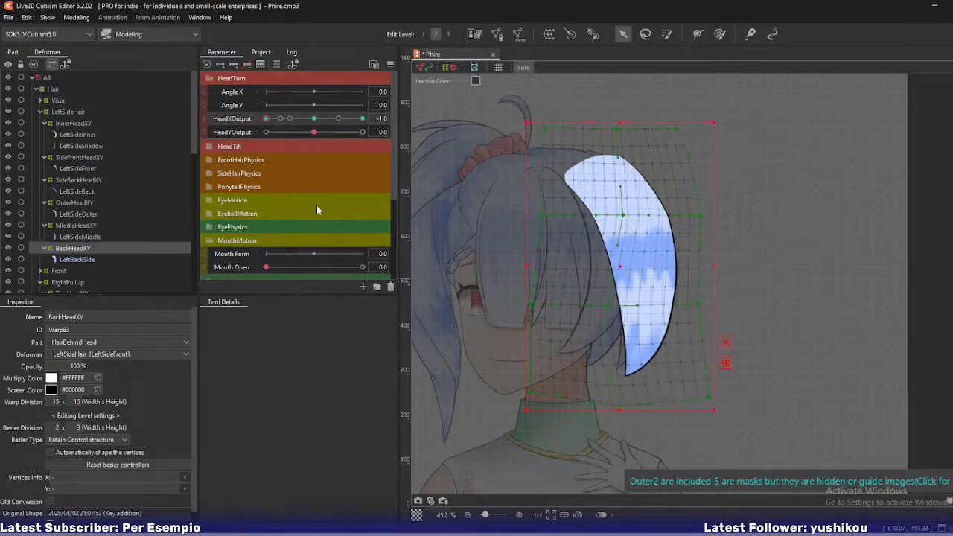
{"action": "key", "text": "ctrl+0"}
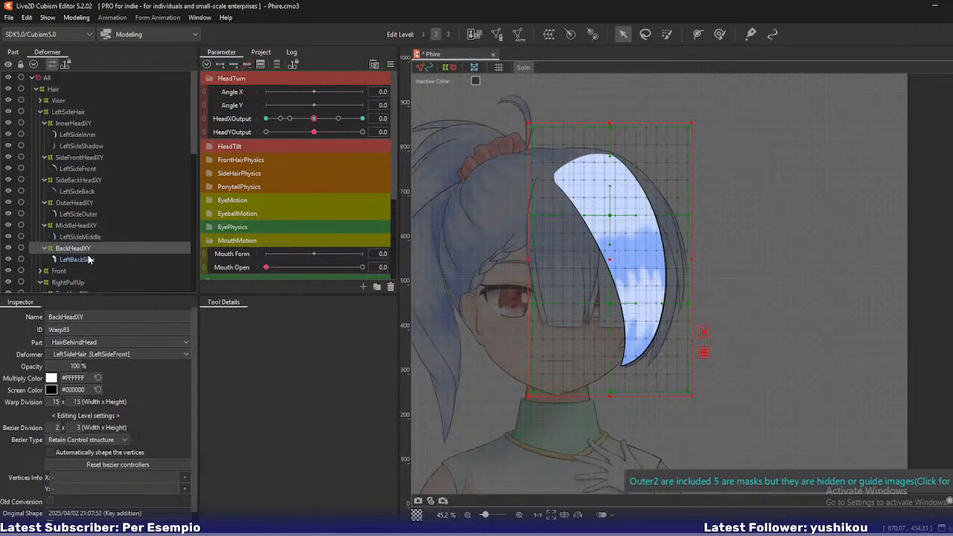
{"action": "left_click", "coordinate": [88, 259]}
{"action": "key", "text": "ctrl+m"}
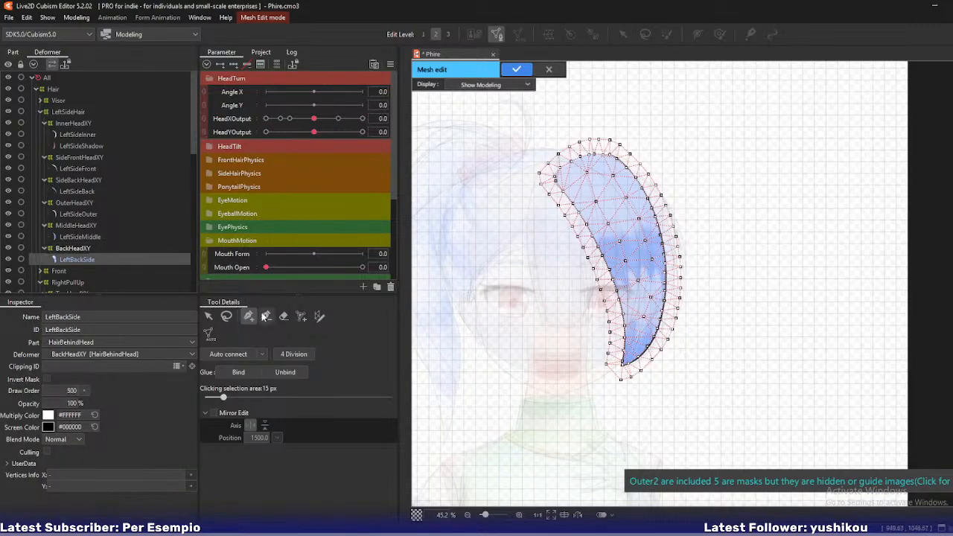
{"action": "left_click", "coordinate": [227, 317]}
{"action": "mouse_move", "coordinate": [585, 165]}
{"action": "left_mouse_down"}
{"action": "mouse_move", "coordinate": [594, 216]}
{"action": "mouse_move", "coordinate": [640, 324]}
{"action": "mouse_move", "coordinate": [648, 323]}
{"action": "mouse_move", "coordinate": [662, 296]}
{"action": "mouse_move", "coordinate": [649, 232]}
{"action": "mouse_move", "coordinate": [625, 181]}
{"action": "mouse_move", "coordinate": [595, 164]}
{"action": "left_mouse_up"}
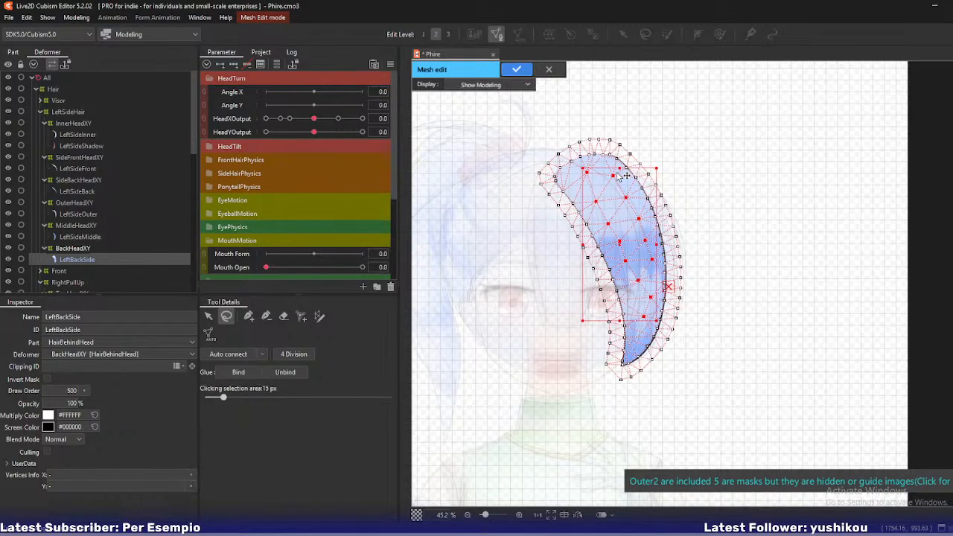
{"action": "key", "text": "Return"}
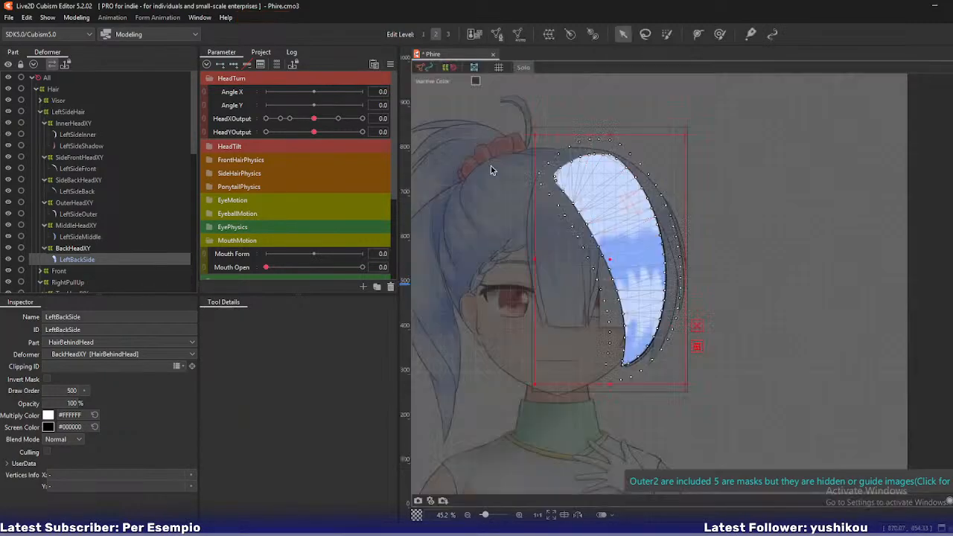
Reselect BackHeadXY at HeadXOutput -1.0, move its lower right control point slightly outward, and save the model
{"action": "left_click_drag", "start_coordinate": [311, 121], "coordinate": [233, 131]}
{"action": "left_click", "coordinate": [91, 249]}
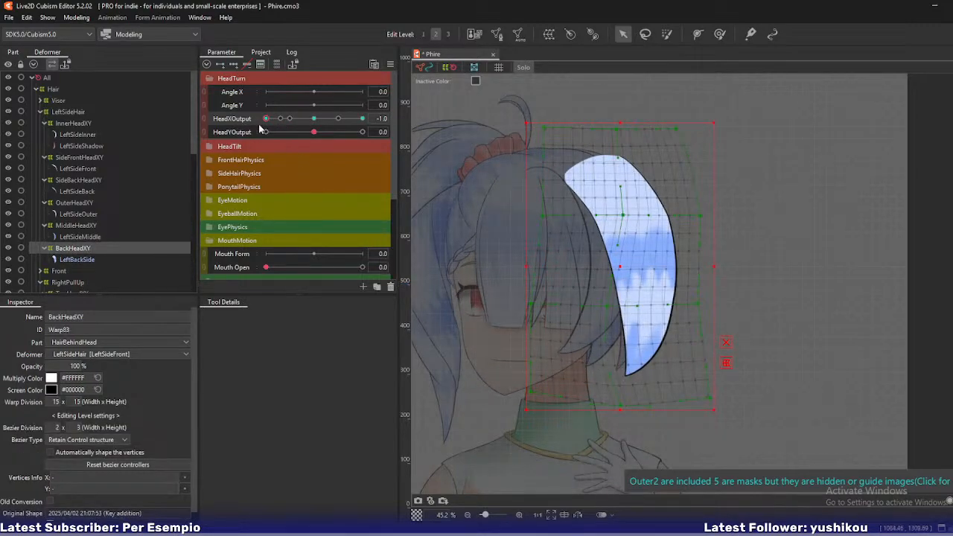
{"action": "mouse_move", "coordinate": [265, 120]}
{"action": "left_mouse_down"}
{"action": "mouse_move", "coordinate": [297, 123]}
{"action": "mouse_move", "coordinate": [258, 127]}
{"action": "left_mouse_up"}
{"action": "left_click_drag", "start_coordinate": [698, 306], "coordinate": [703, 307]}
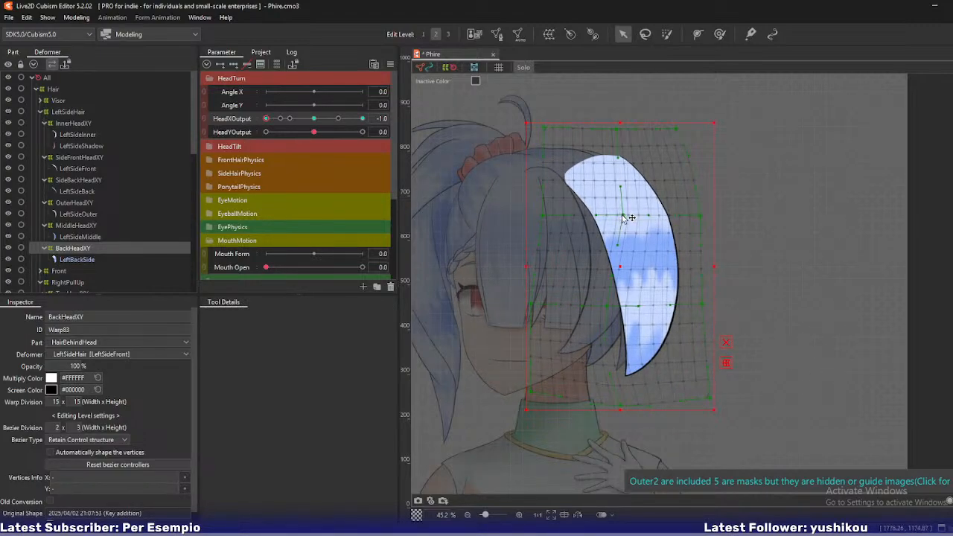
{"action": "key", "text": "ctrl+s"}
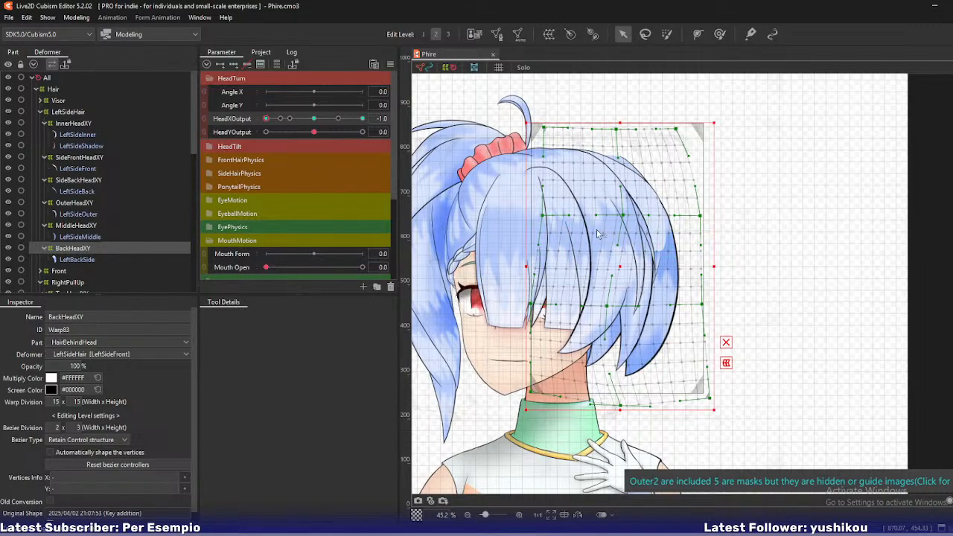
{"action": "left_click_drag", "start_coordinate": [268, 119], "coordinate": [243, 132]}
Show the Visor deformer at 100% opacity, preview it across HeadXOutput, and expand its child deformers
{"action": "left_click", "coordinate": [43, 101]}
{"action": "left_click_drag", "start_coordinate": [67, 366], "coordinate": [89, 366]}
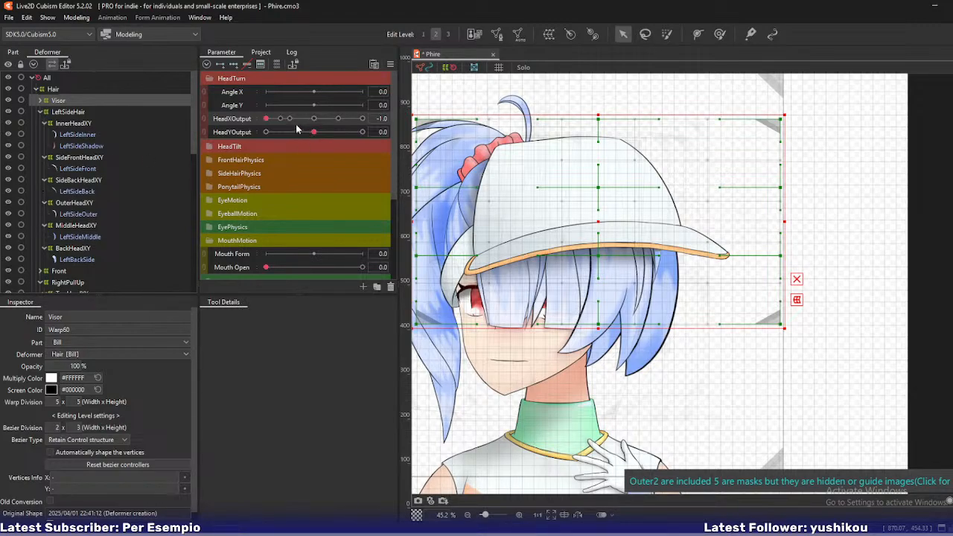
{"action": "left_click_drag", "start_coordinate": [266, 119], "coordinate": [238, 133]}
{"action": "mouse_move", "coordinate": [266, 119]}
{"action": "left_mouse_down"}
{"action": "mouse_move", "coordinate": [315, 119]}
{"action": "mouse_move", "coordinate": [249, 119]}
{"action": "left_mouse_up"}
{"action": "left_click", "coordinate": [41, 101]}
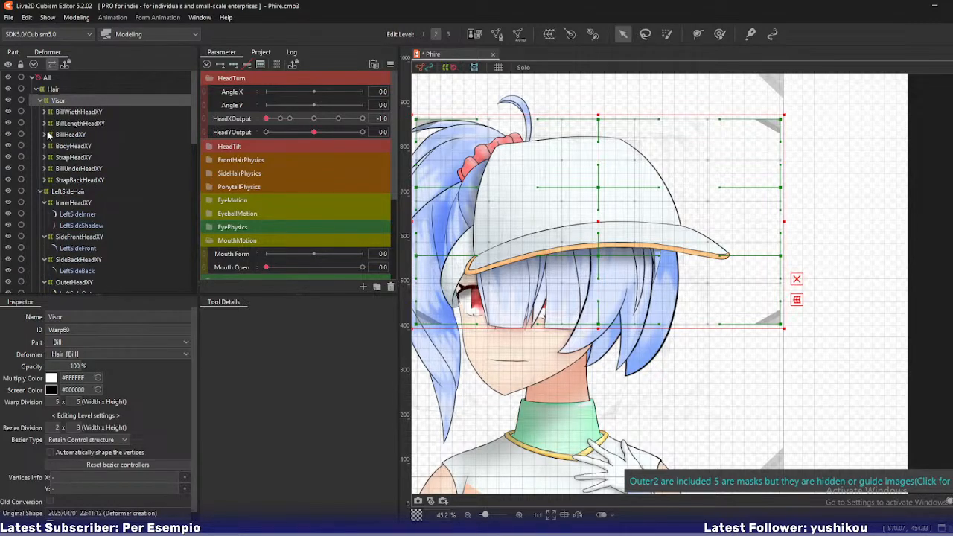
Select BillHeadXY and shift its center and bottom middle control points left, pulling the middle right and bottom right points inward
{"action": "left_click", "coordinate": [50, 134]}
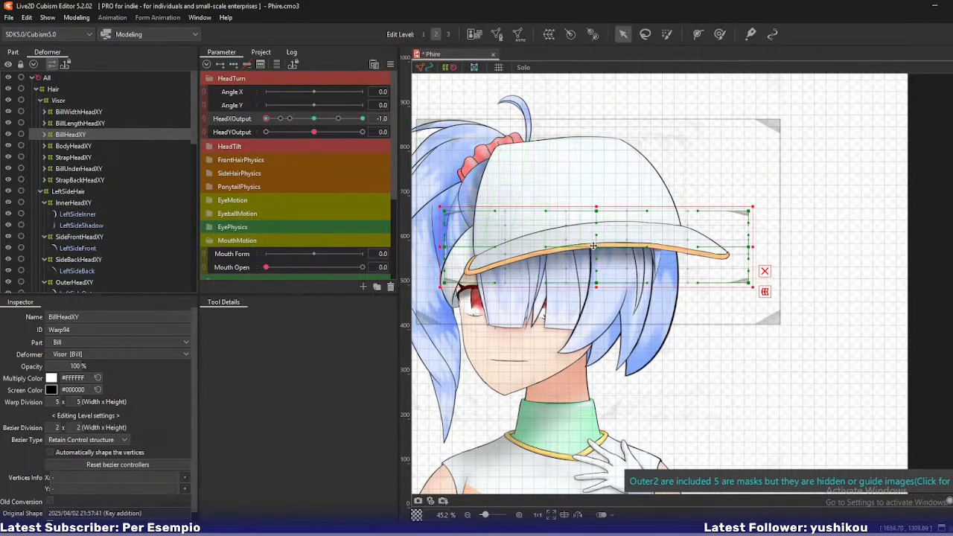
{"action": "left_click", "coordinate": [599, 251]}
{"action": "left_click_drag", "start_coordinate": [596, 247], "coordinate": [579, 246]}
{"action": "left_click_drag", "start_coordinate": [748, 284], "coordinate": [738, 287]}
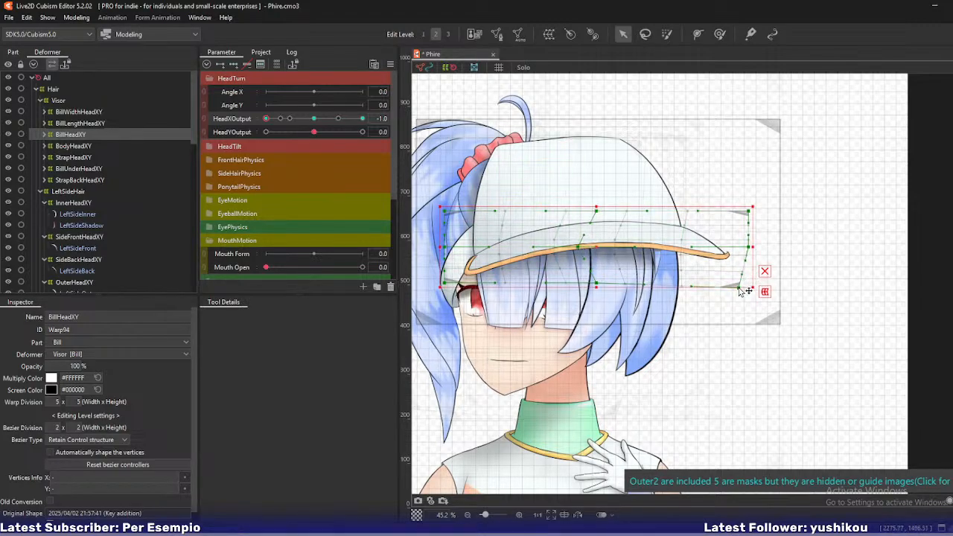
{"action": "left_click_drag", "start_coordinate": [748, 247], "coordinate": [741, 251]}
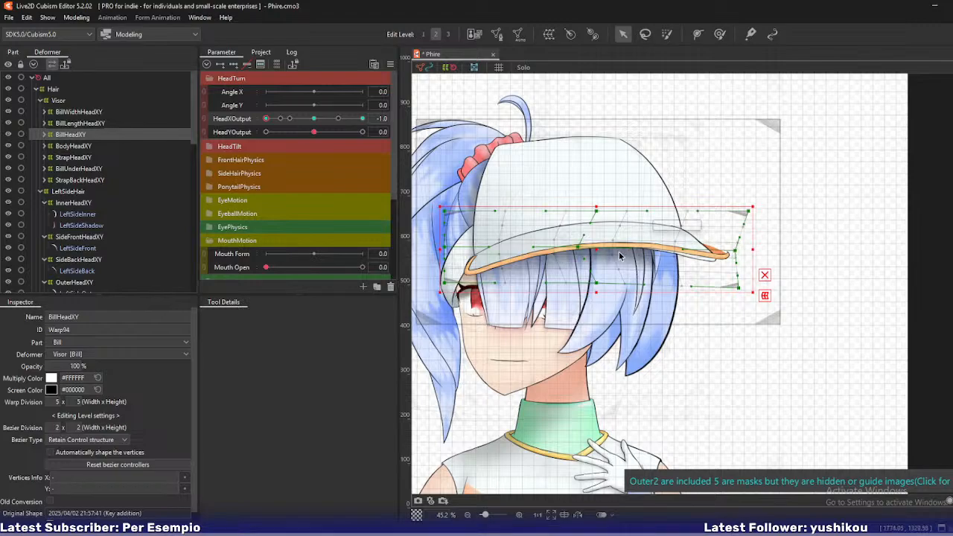
{"action": "left_click_drag", "start_coordinate": [588, 286], "coordinate": [544, 284]}
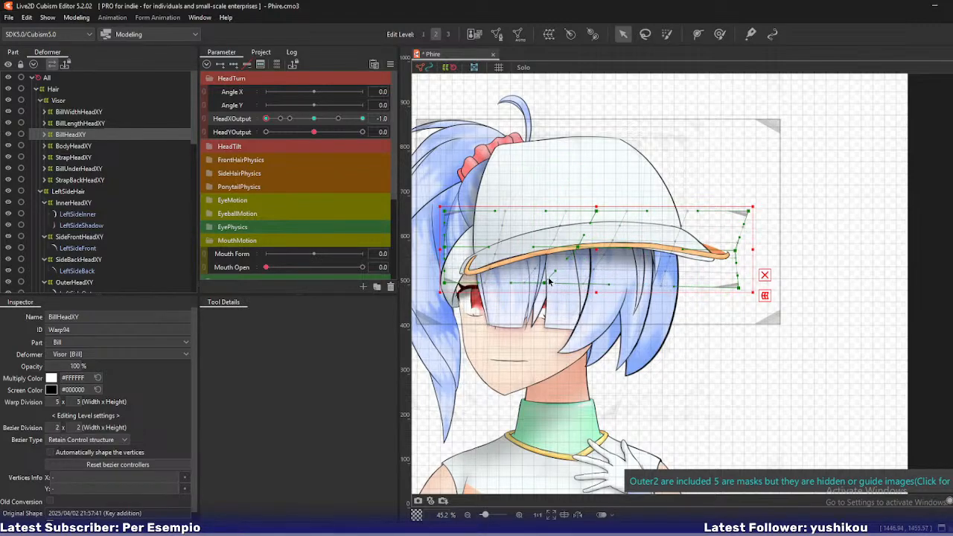
Shift BillHeadXY's top middle point left, push its top right corner outward, and pull the middle left and bottom left points outward
{"action": "left_click_drag", "start_coordinate": [577, 246], "coordinate": [574, 246]}
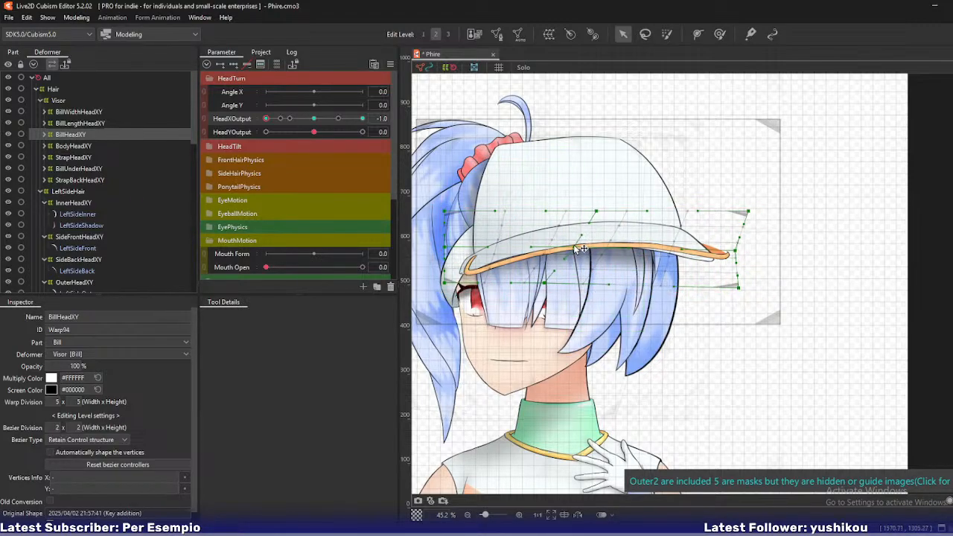
{"action": "left_click_drag", "start_coordinate": [596, 211], "coordinate": [572, 214]}
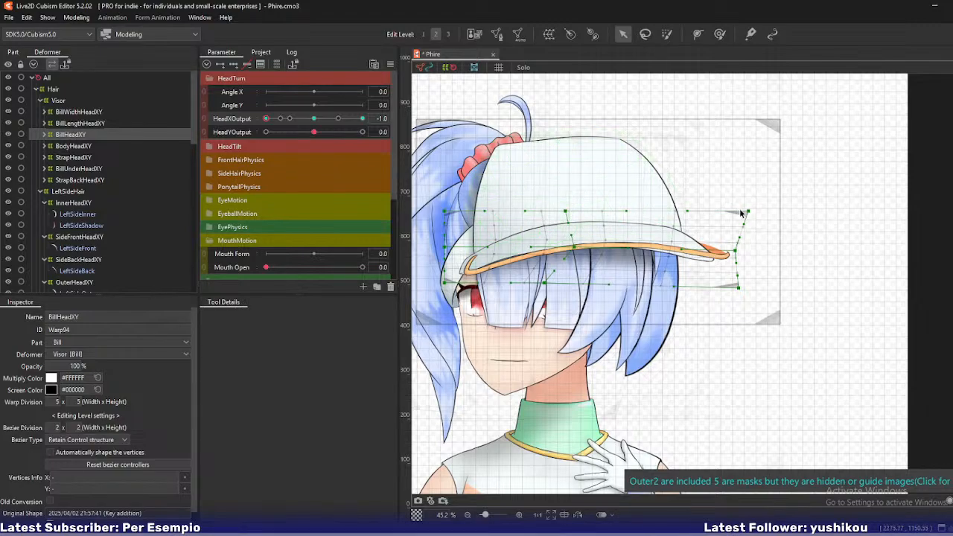
{"action": "left_click_drag", "start_coordinate": [755, 214], "coordinate": [768, 216]}
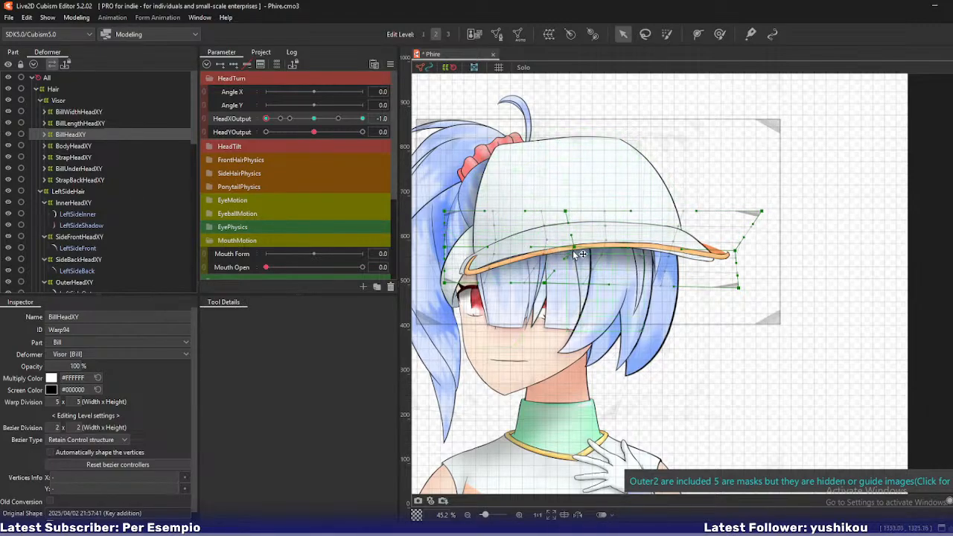
{"action": "left_click_drag", "start_coordinate": [575, 250], "coordinate": [573, 247]}
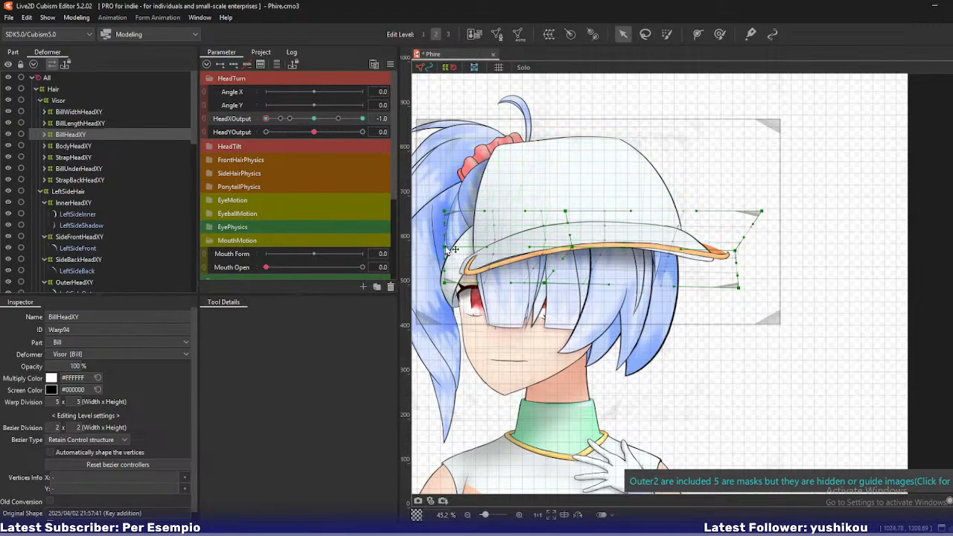
{"action": "left_click_drag", "start_coordinate": [451, 250], "coordinate": [440, 248]}
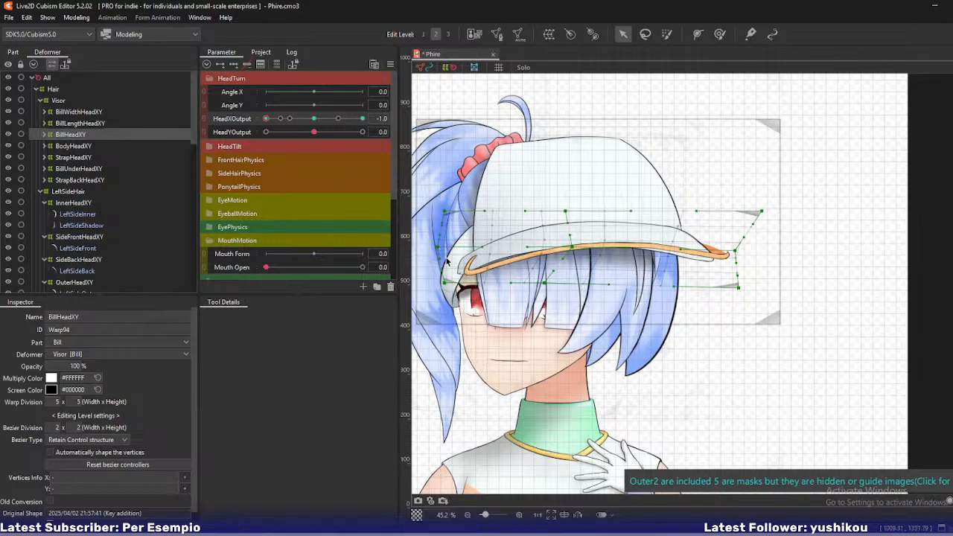
{"action": "left_click_drag", "start_coordinate": [451, 284], "coordinate": [428, 282]}
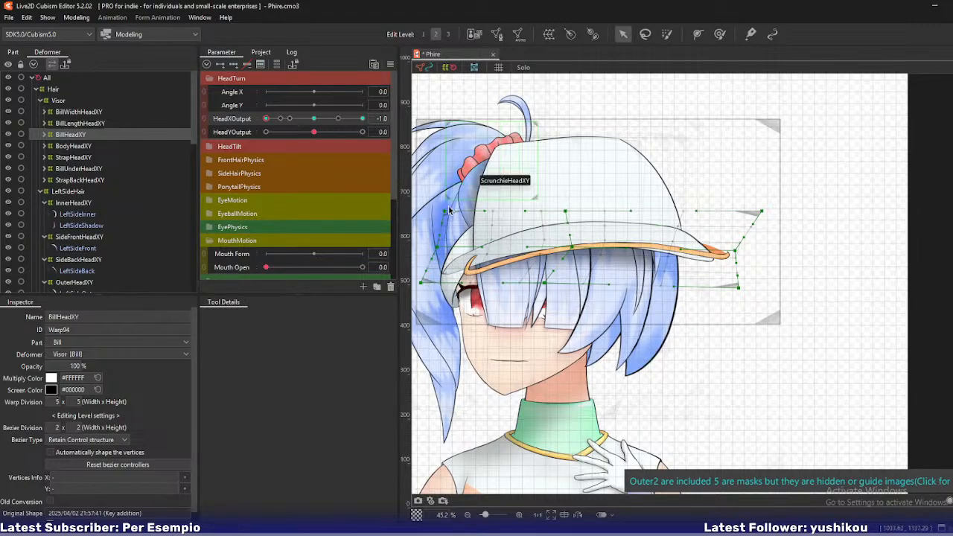
Move BillHeadXY's center point further left, its top middle point back right, and the top right and bottom right corners outward
{"action": "left_click_drag", "start_coordinate": [574, 248], "coordinate": [557, 247]}
{"action": "left_click_drag", "start_coordinate": [566, 211], "coordinate": [580, 211]}
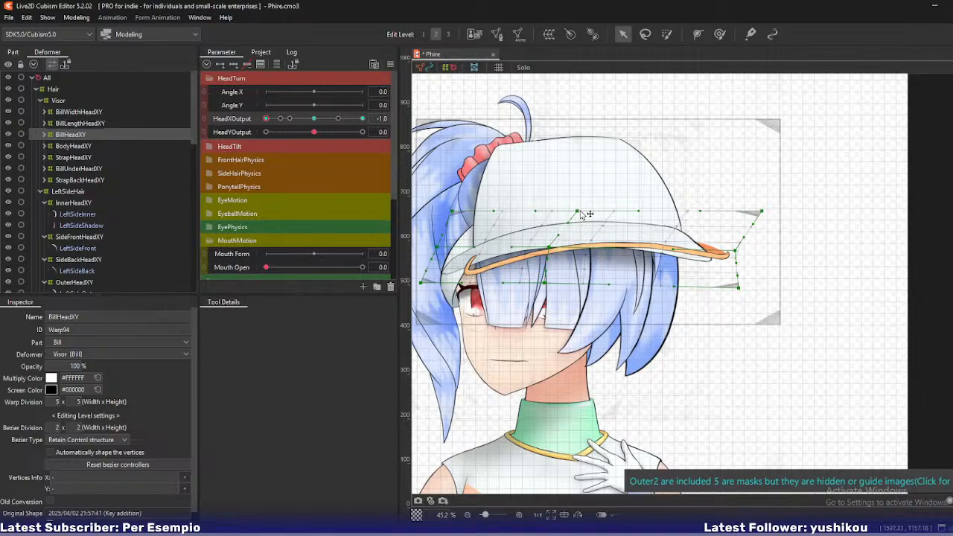
{"action": "left_click_drag", "start_coordinate": [762, 212], "coordinate": [777, 212]}
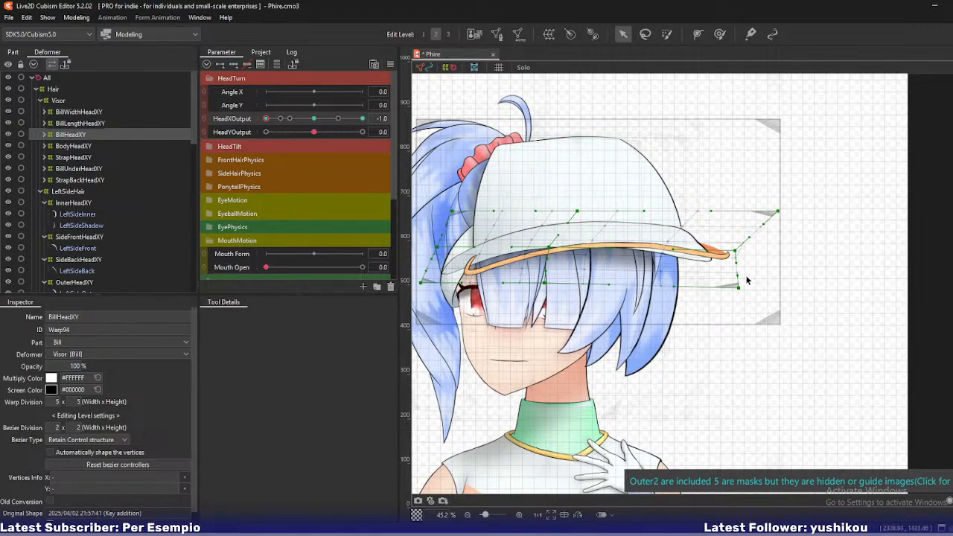
{"action": "left_click_drag", "start_coordinate": [675, 251], "coordinate": [719, 251]}
{"action": "left_click_drag", "start_coordinate": [739, 287], "coordinate": [744, 287]}
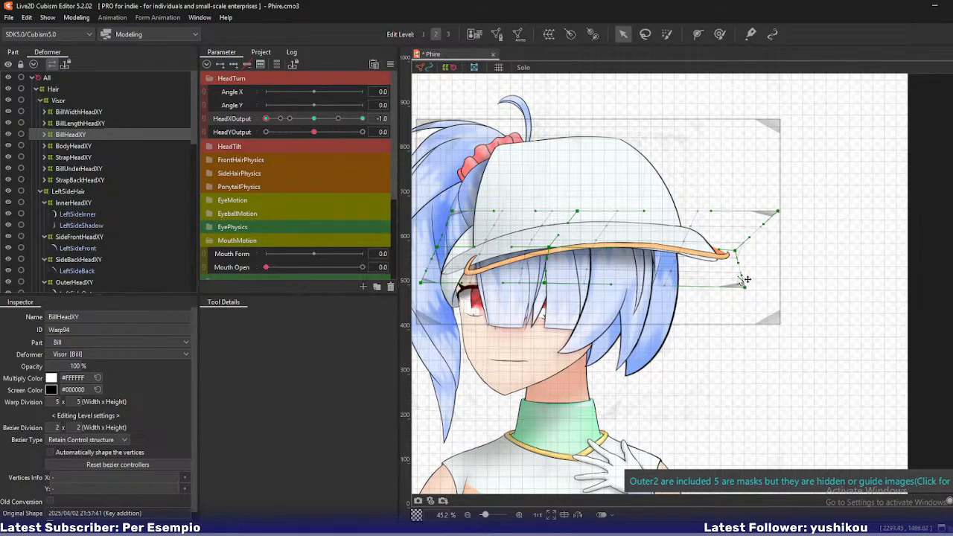
Open the Bill art mesh for mesh editing and align its outline vertices along the upper edge and right tip with the line art
{"action": "scroll", "coordinate": [705, 250], "scroll_direction": "up", "scroll_amount": 2}
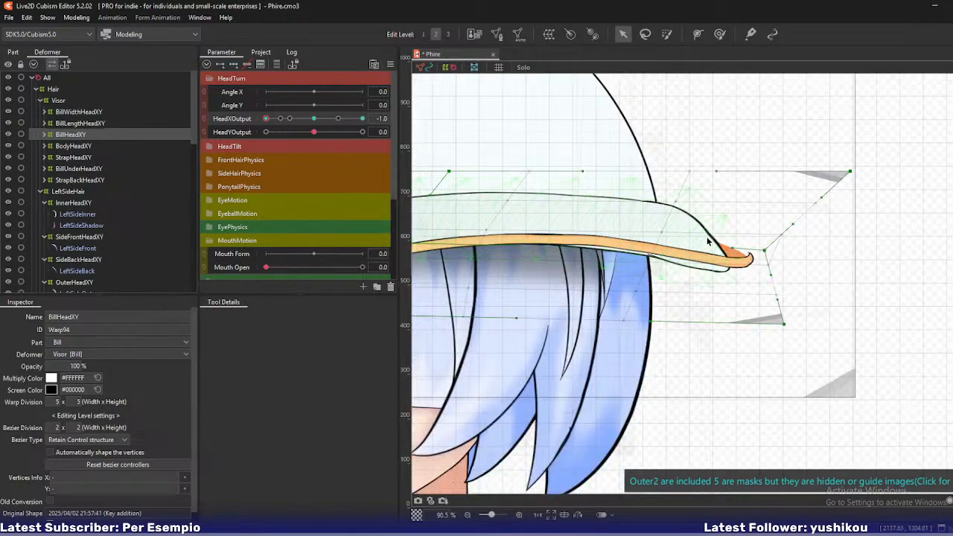
{"action": "left_click", "coordinate": [45, 134]}
{"action": "left_click", "coordinate": [64, 146]}
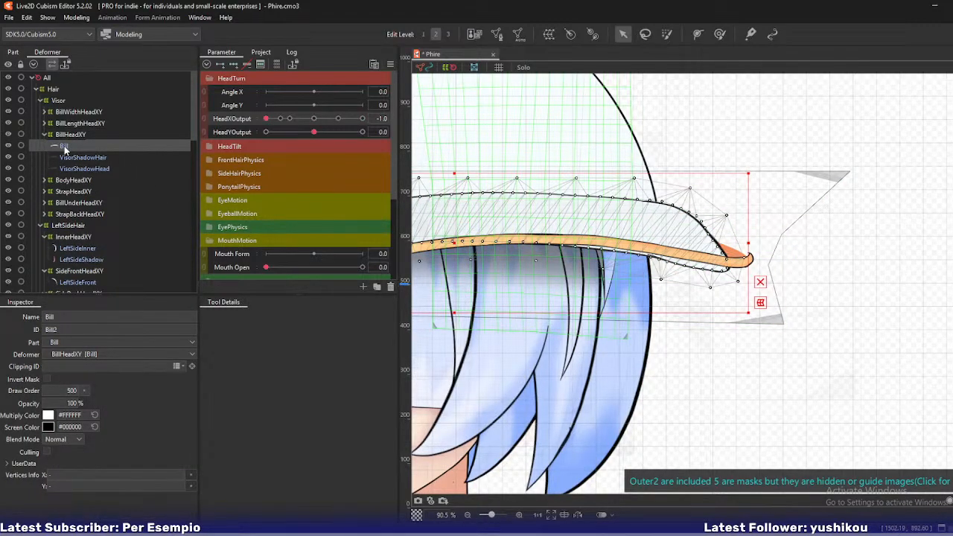
{"action": "key", "text": "ctrl+e"}
{"action": "key", "text": "ctrl+e"}
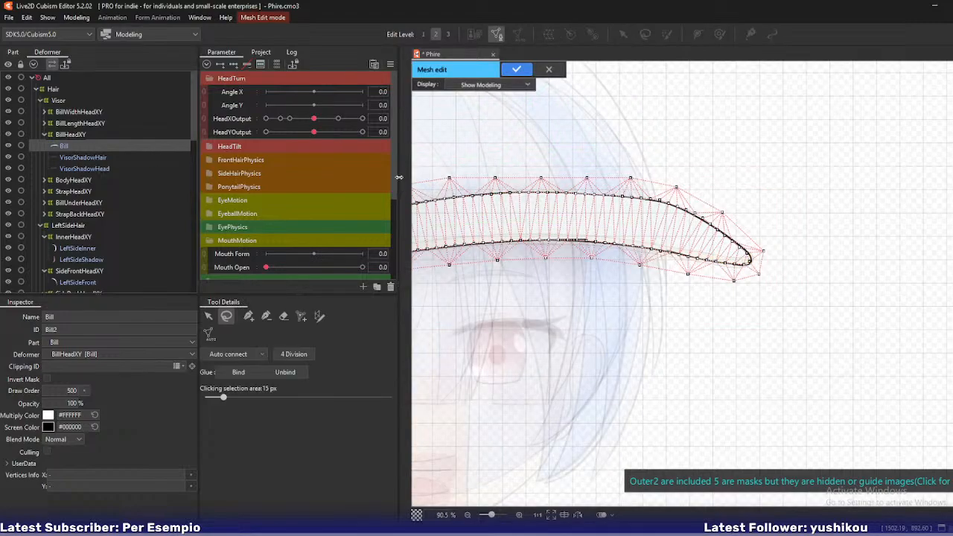
{"action": "scroll", "coordinate": [694, 202], "scroll_direction": "up", "scroll_amount": 4}
{"action": "left_click_drag", "start_coordinate": [700, 251], "coordinate": [701, 254]}
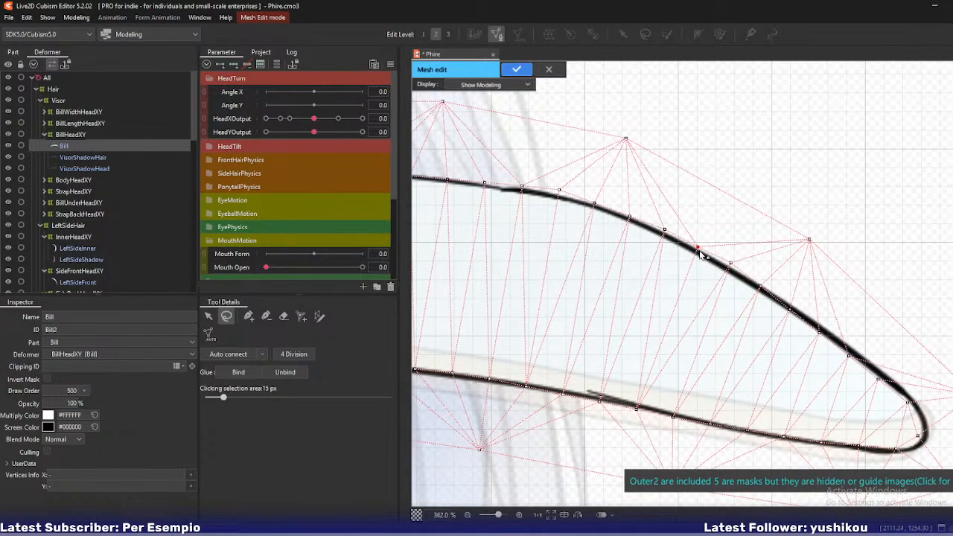
{"action": "left_click_drag", "start_coordinate": [792, 313], "coordinate": [793, 307]}
{"action": "left_click_drag", "start_coordinate": [849, 356], "coordinate": [854, 352]}
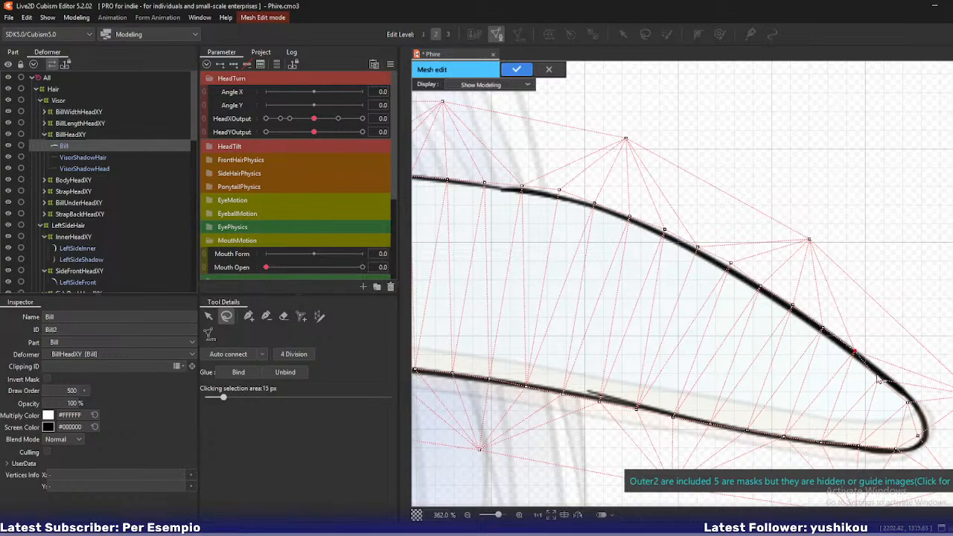
{"action": "left_click_drag", "start_coordinate": [883, 380], "coordinate": [884, 373]}
{"action": "left_click_drag", "start_coordinate": [908, 402], "coordinate": [915, 396]}
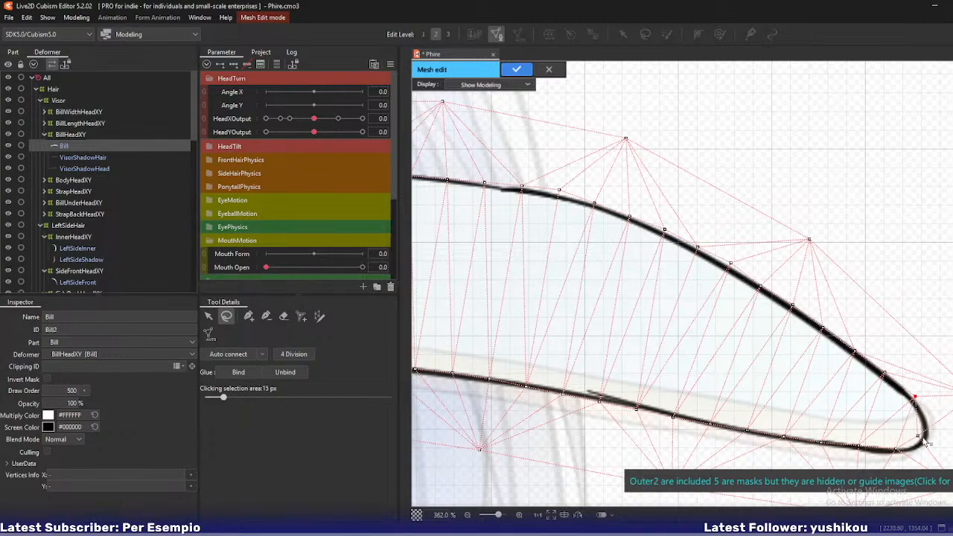
{"action": "left_click_drag", "start_coordinate": [918, 436], "coordinate": [927, 425]}
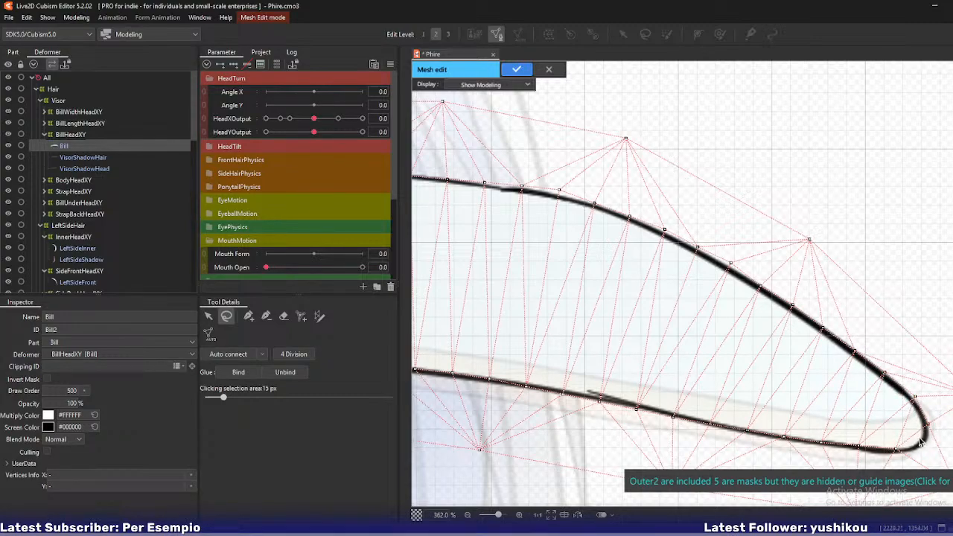
Add a mesh vertex at the lower curve of the bill's right tip, check the remaining outline, and apply the mesh edit
{"action": "left_click", "coordinate": [248, 316]}
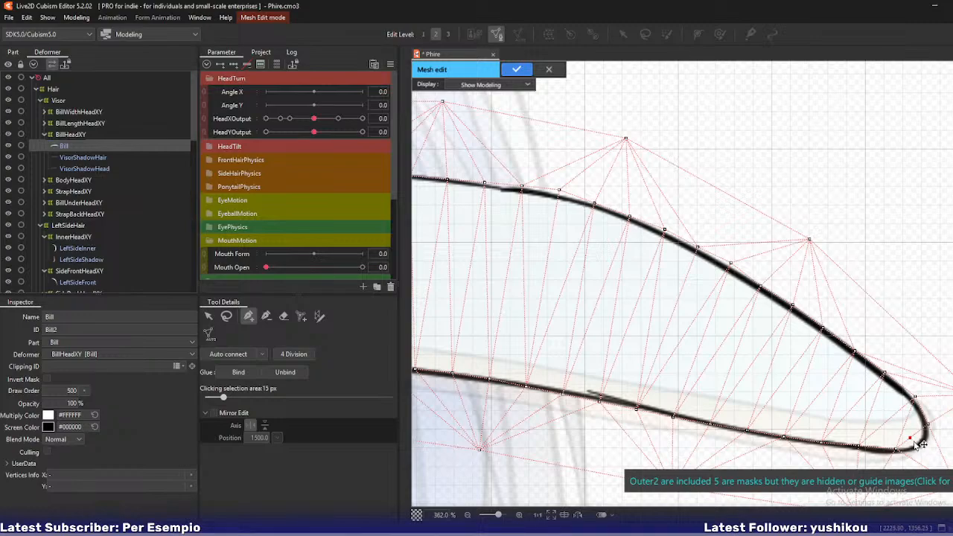
{"action": "left_click_drag", "start_coordinate": [914, 442], "coordinate": [926, 450]}
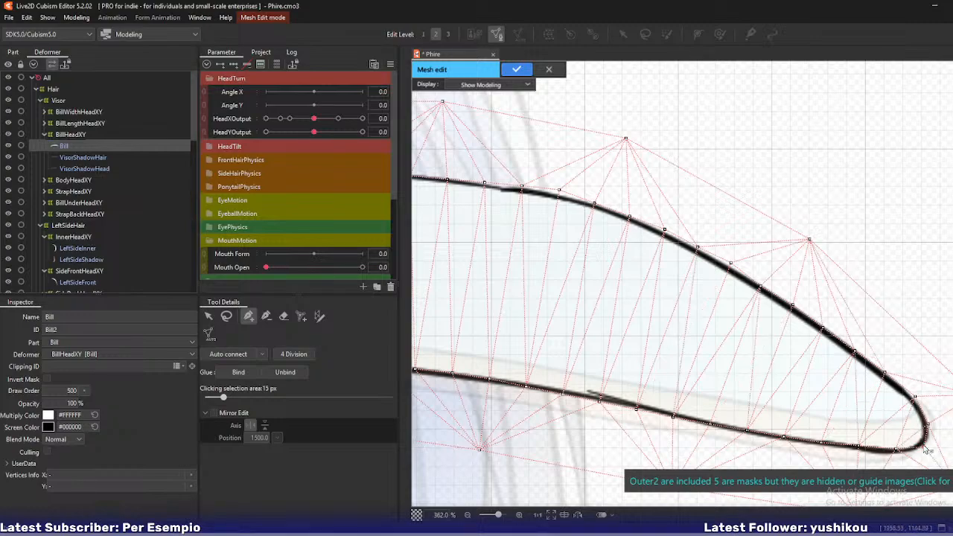
{"action": "left_click", "coordinate": [559, 192]}
{"action": "left_click_drag", "start_coordinate": [484, 200], "coordinate": [640, 259]}
{"action": "left_click_drag", "start_coordinate": [480, 279], "coordinate": [683, 299]}
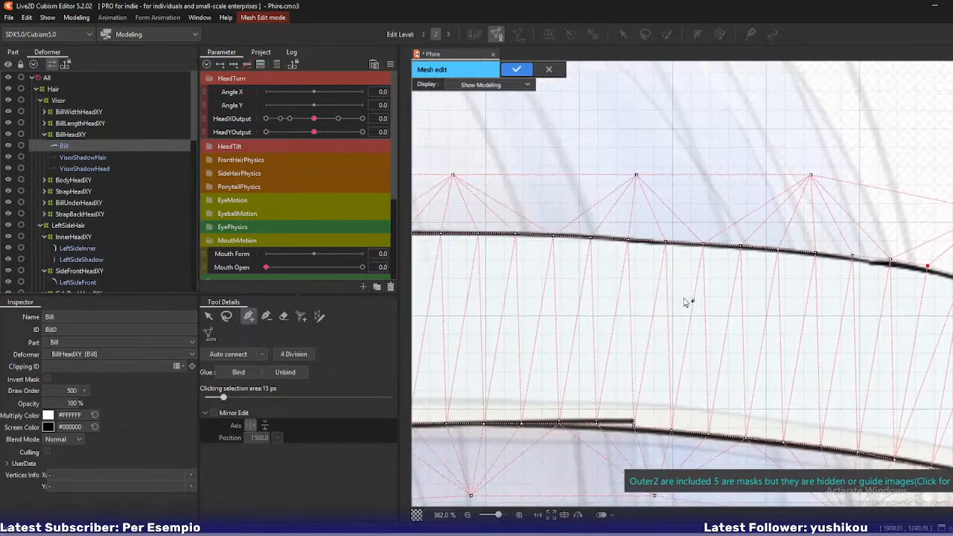
{"action": "left_click_drag", "start_coordinate": [540, 300], "coordinate": [745, 316]}
{"action": "left_click_drag", "start_coordinate": [604, 324], "coordinate": [817, 302]}
{"action": "left_click_drag", "start_coordinate": [573, 337], "coordinate": [774, 299]}
{"action": "left_click_drag", "start_coordinate": [558, 360], "coordinate": [745, 288]}
{"action": "scroll", "coordinate": [619, 370], "scroll_direction": "down", "scroll_amount": 2}
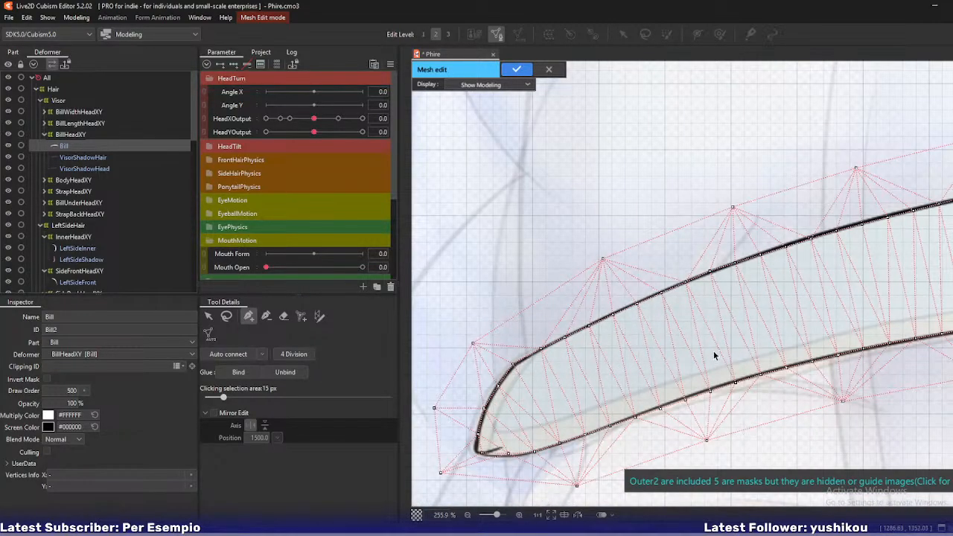
{"action": "key", "text": "Return"}
{"action": "scroll", "coordinate": [713, 351], "scroll_direction": "down", "scroll_amount": 8}
{"action": "left_click_drag", "start_coordinate": [884, 356], "coordinate": [654, 323]}
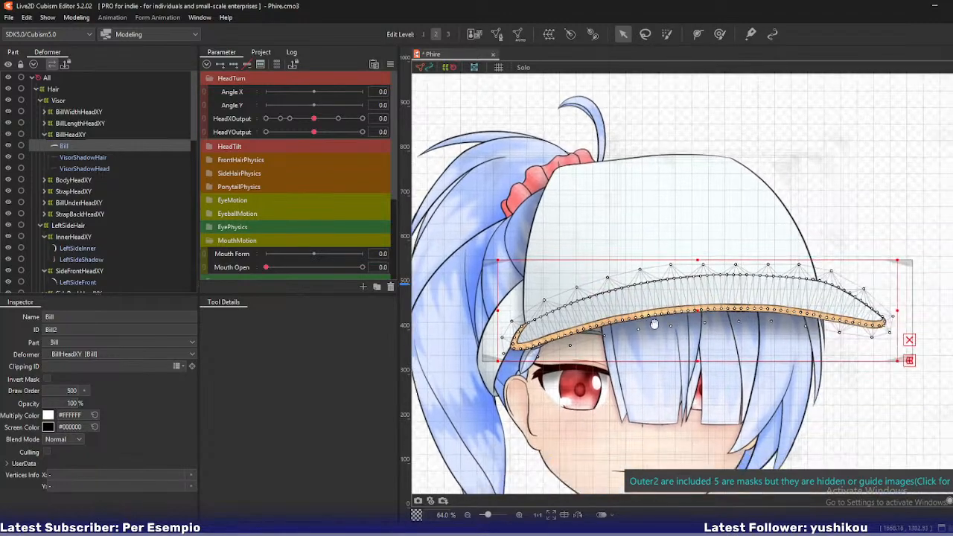
Select BillHeadXY at HeadXOutput 0.0 and set its warp division to 9 x 9
{"action": "left_click_drag", "start_coordinate": [292, 118], "coordinate": [260, 134]}
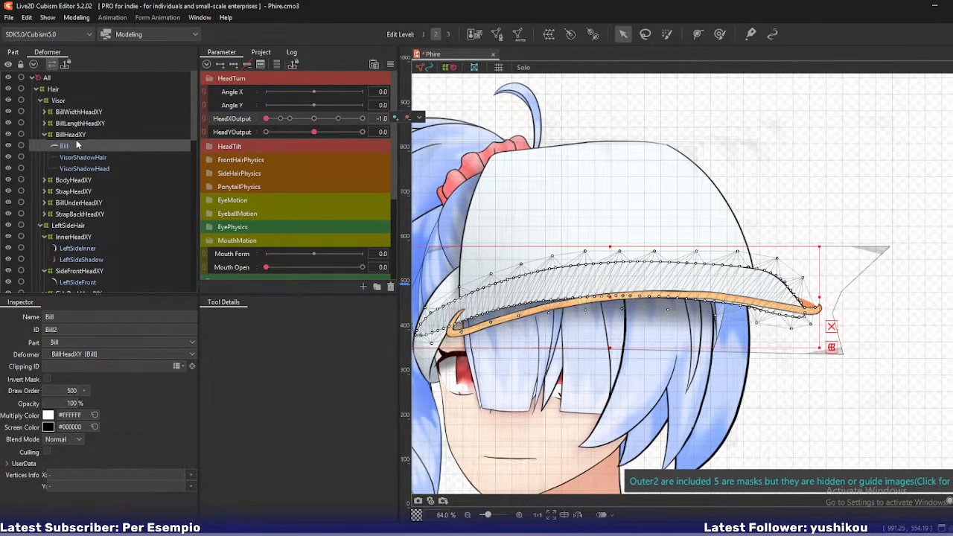
{"action": "left_click", "coordinate": [71, 135]}
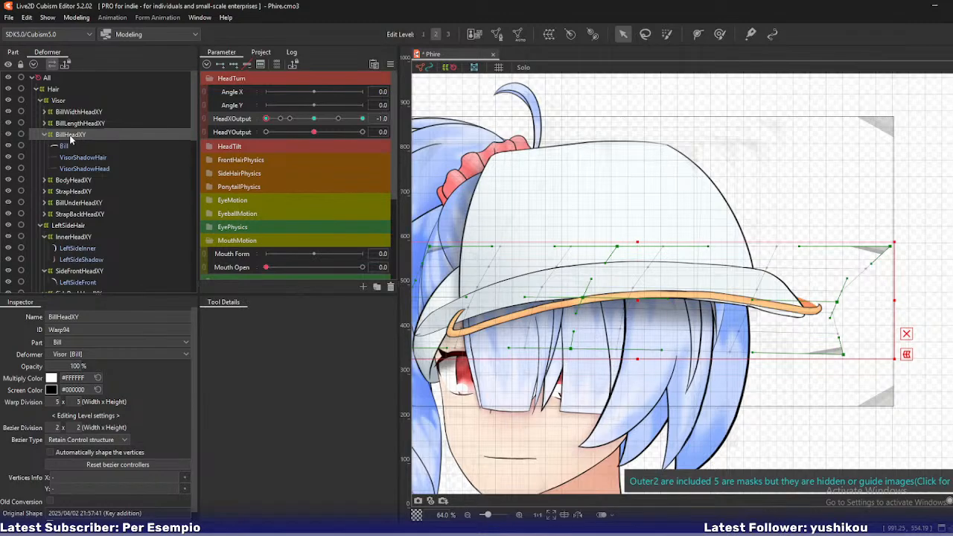
{"action": "key", "text": "ctrl+z"}
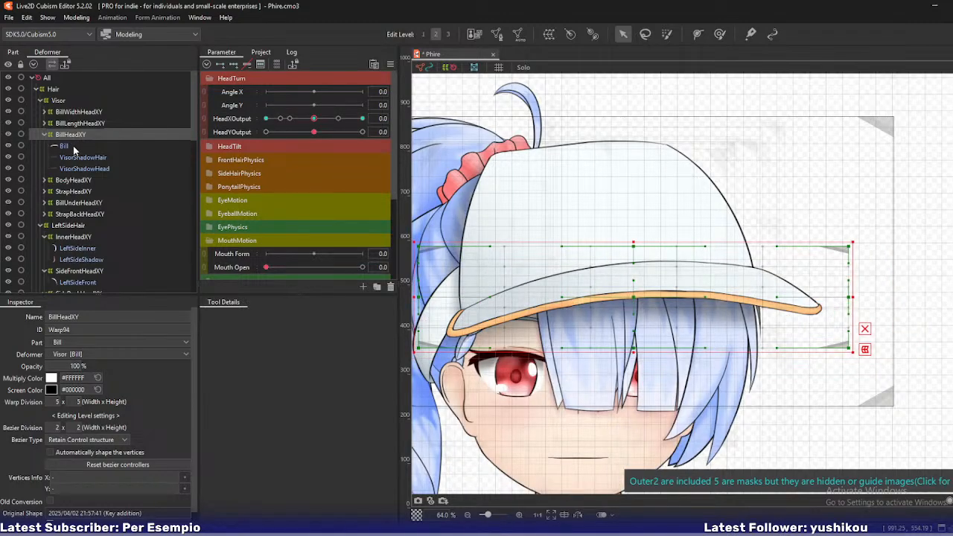
{"action": "double_click", "coordinate": [57, 402]}
{"action": "double_click", "coordinate": [79, 401]}
{"action": "type", "text": "9"}
{"action": "key", "text": "Return"}
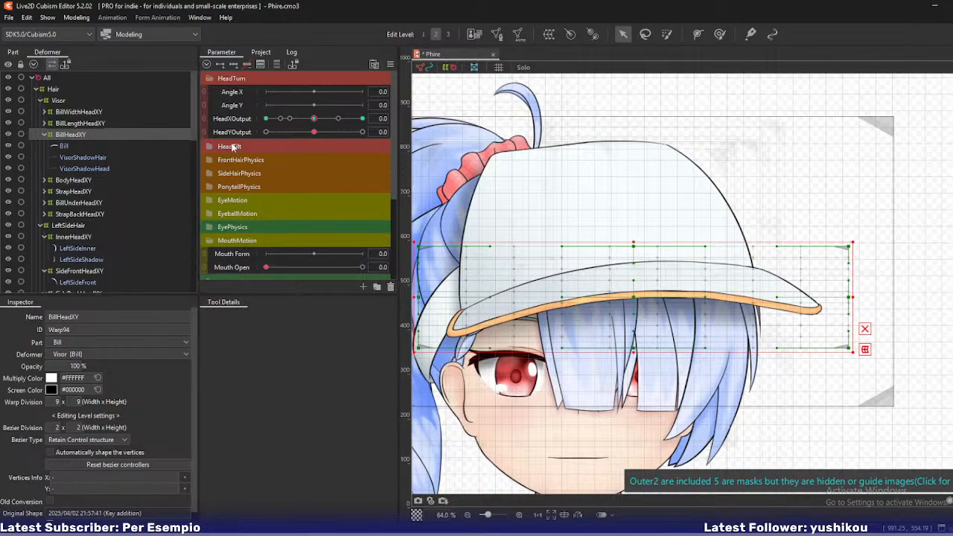
At HeadXOutput -1.0, move BillHeadXY's left middle point up and right, and its center point down and left
{"action": "left_click_drag", "start_coordinate": [314, 119], "coordinate": [265, 120]}
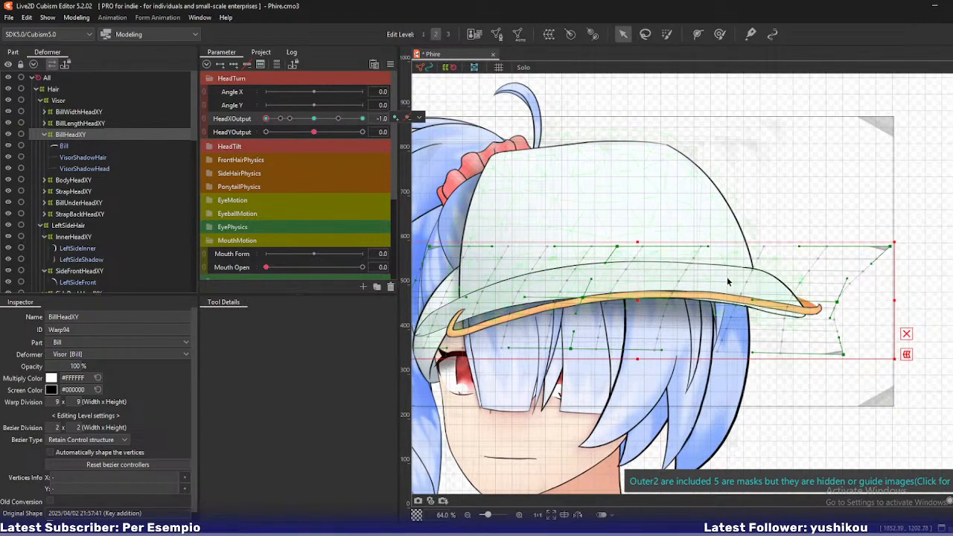
{"action": "left_click_drag", "start_coordinate": [752, 300], "coordinate": [779, 298]}
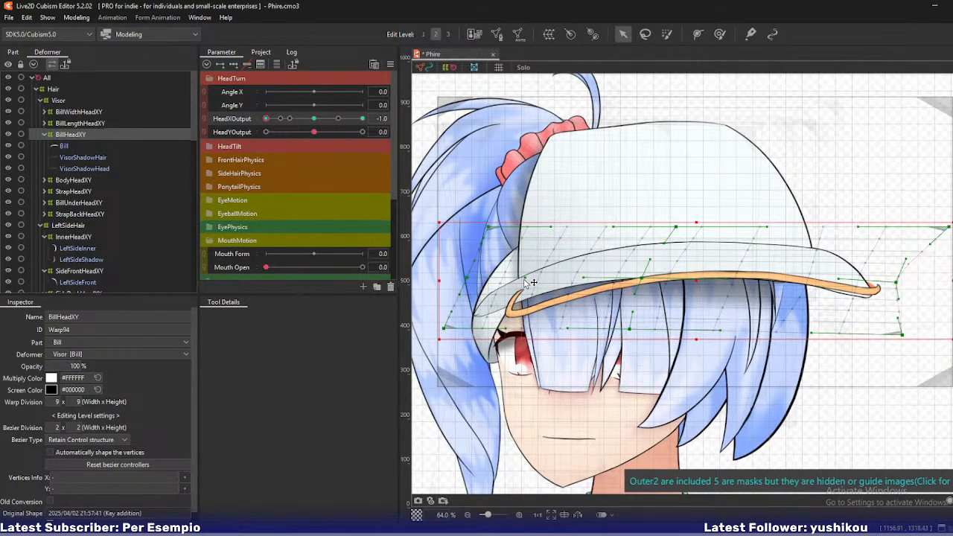
{"action": "left_click_drag", "start_coordinate": [467, 278], "coordinate": [480, 264]}
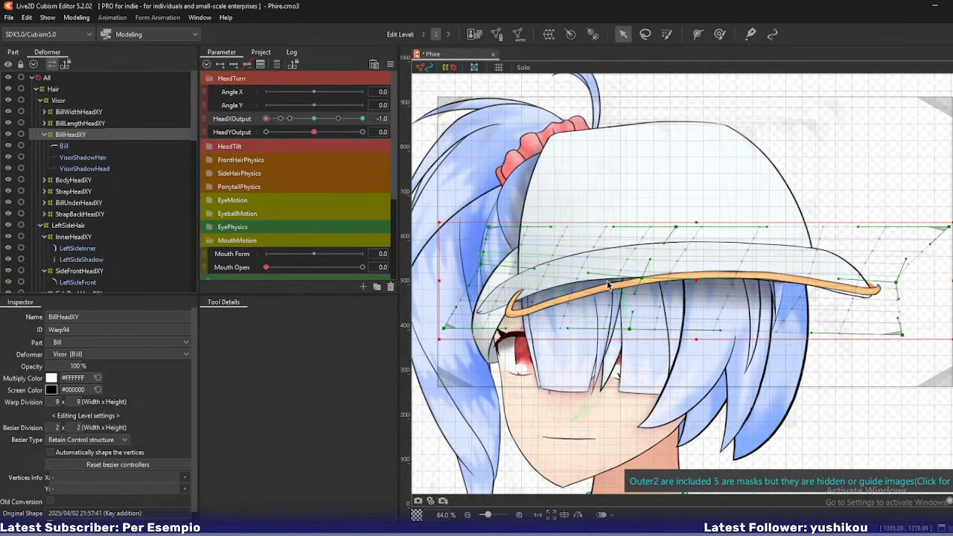
{"action": "left_click_drag", "start_coordinate": [645, 282], "coordinate": [632, 291]}
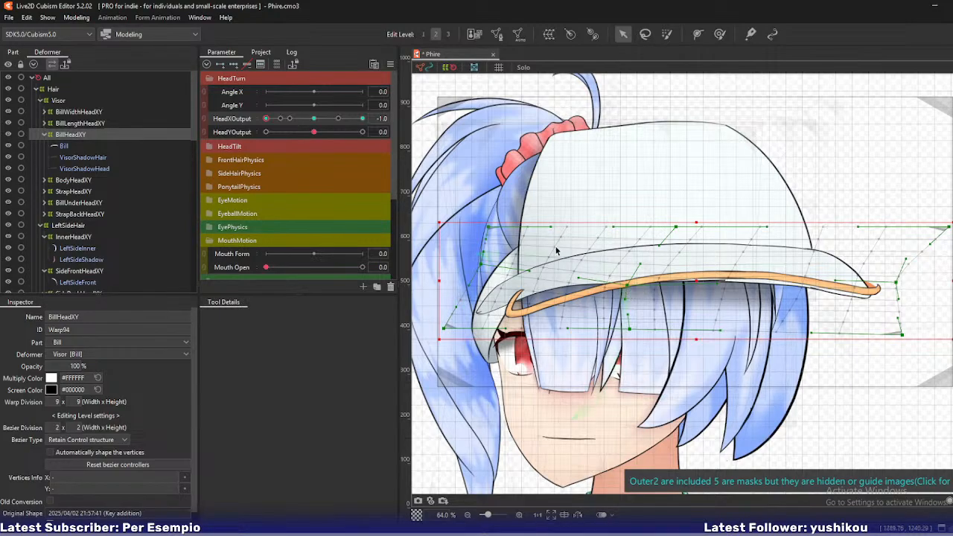
{"action": "left_click_drag", "start_coordinate": [488, 226], "coordinate": [523, 209]}
{"action": "key", "text": "ctrl+z"}
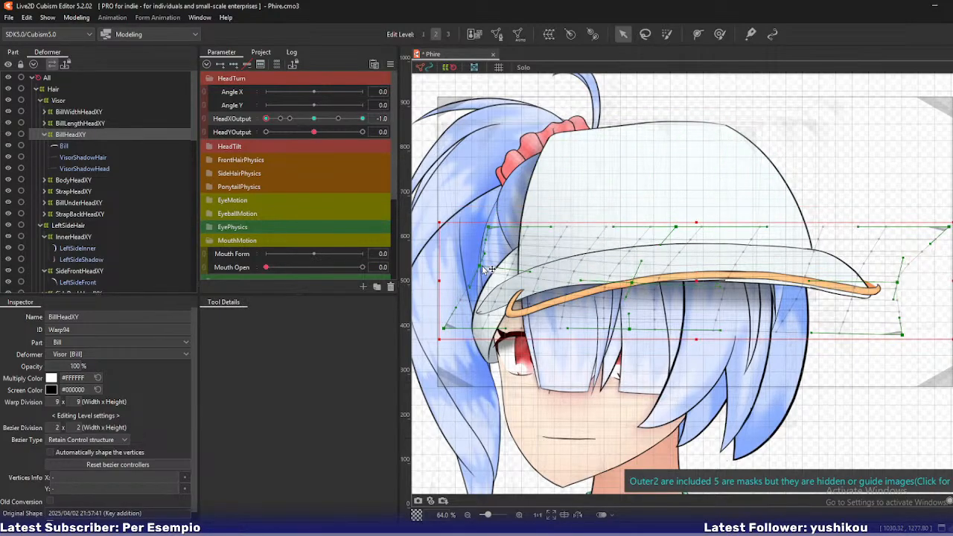
Fine-tune BillHeadXY's left middle point, shift its top middle point left, and check the deformation around HeadXOutput -1.0
{"action": "left_click_drag", "start_coordinate": [482, 267], "coordinate": [483, 256]}
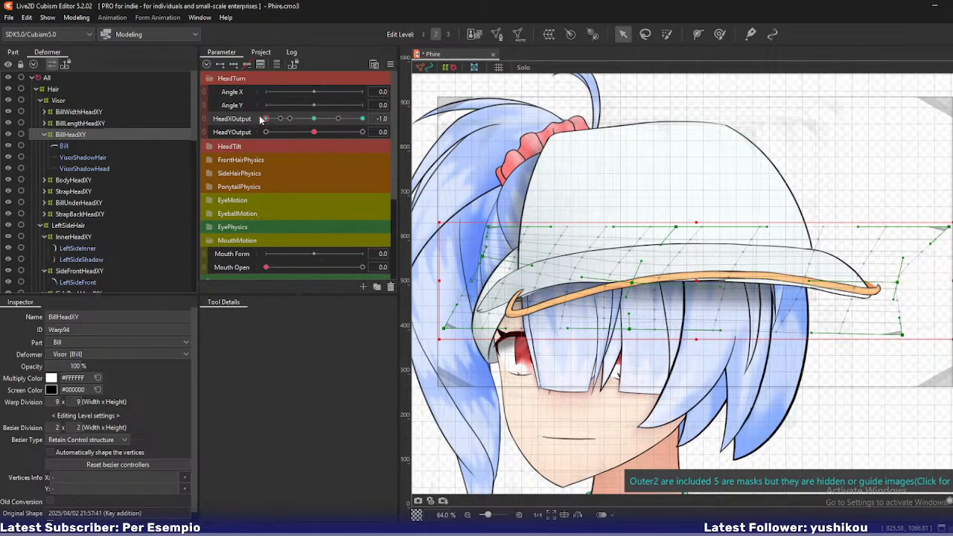
{"action": "left_click_drag", "start_coordinate": [262, 119], "coordinate": [257, 146]}
{"action": "left_click_drag", "start_coordinate": [483, 256], "coordinate": [481, 265]}
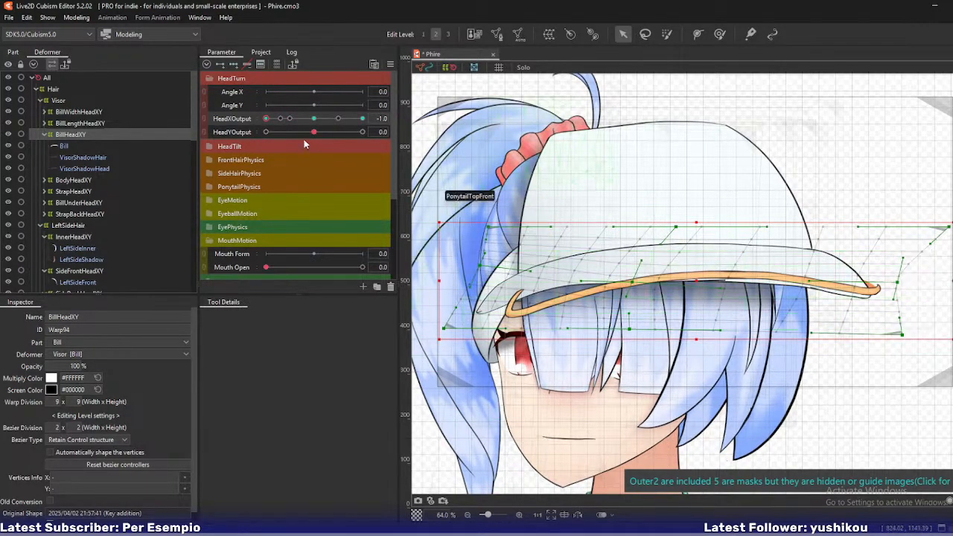
{"action": "left_click_drag", "start_coordinate": [275, 124], "coordinate": [262, 124]}
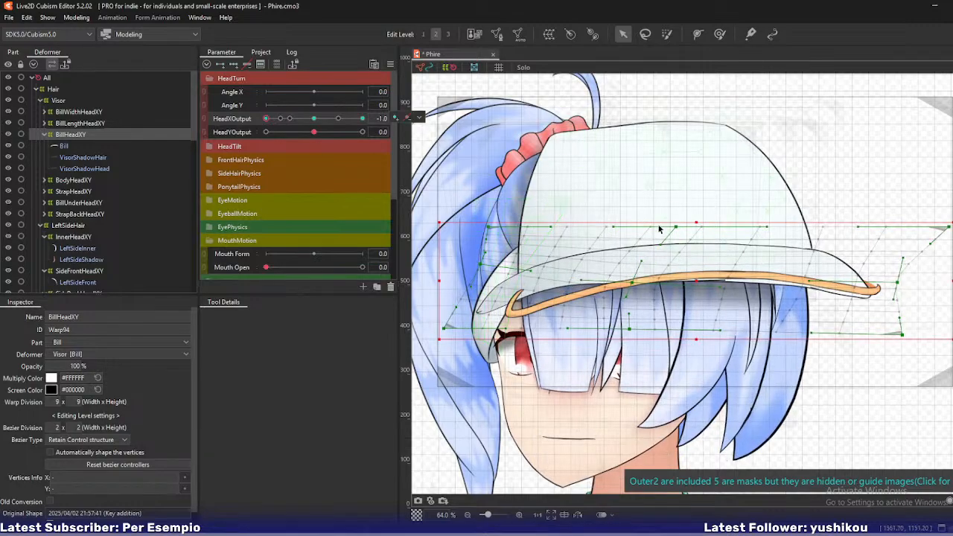
{"action": "left_click_drag", "start_coordinate": [674, 231], "coordinate": [645, 231]}
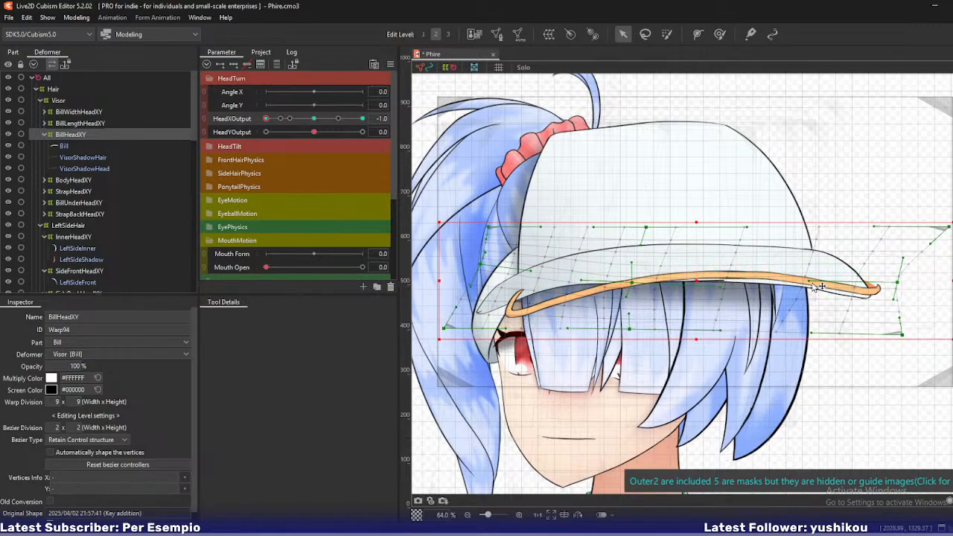
{"action": "key", "text": "ctrl+z"}
{"action": "key", "text": "ctrl+z"}
{"action": "key", "text": "ctrl+z"}
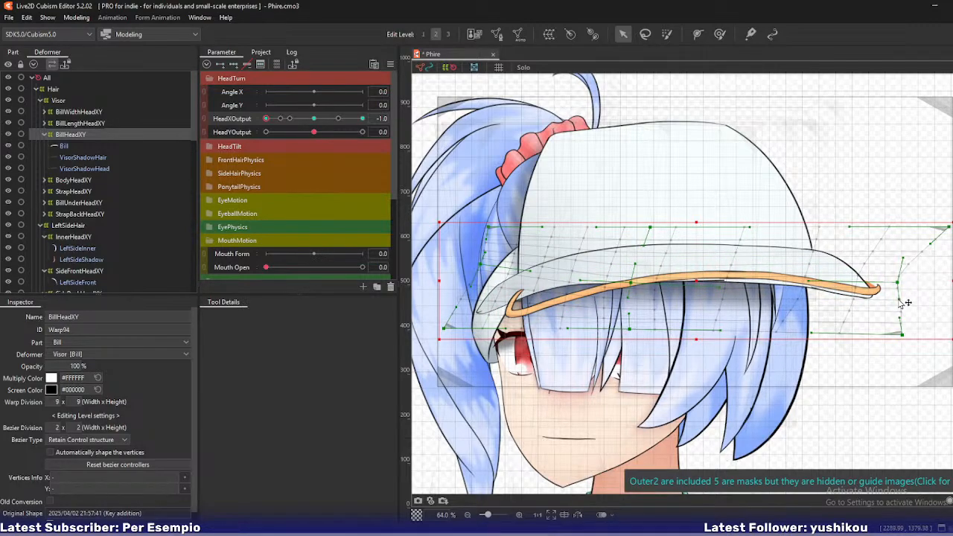
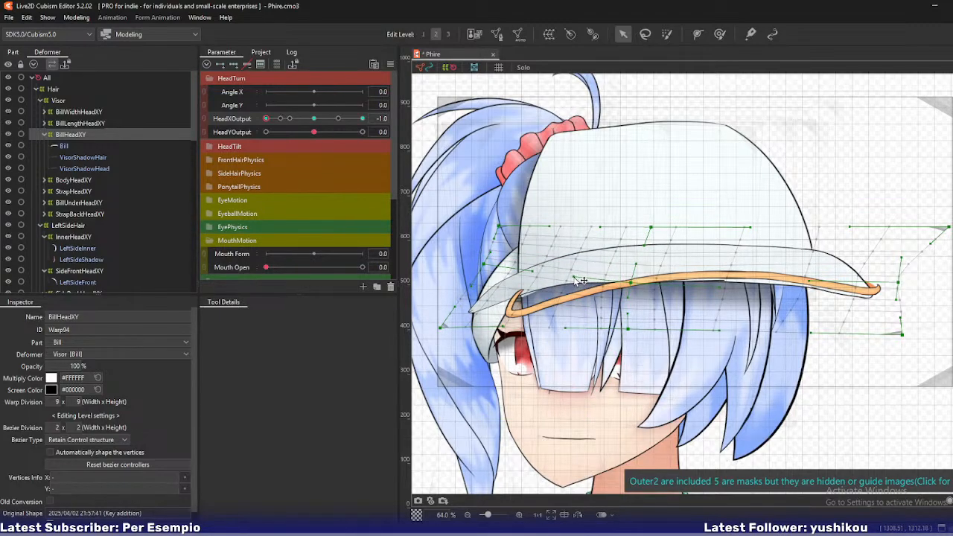
{"action": "mouse_move", "coordinate": [269, 119]}
{"action": "left_mouse_down"}
{"action": "mouse_move", "coordinate": [287, 124]}
{"action": "mouse_move", "coordinate": [256, 127]}
{"action": "left_mouse_up"}
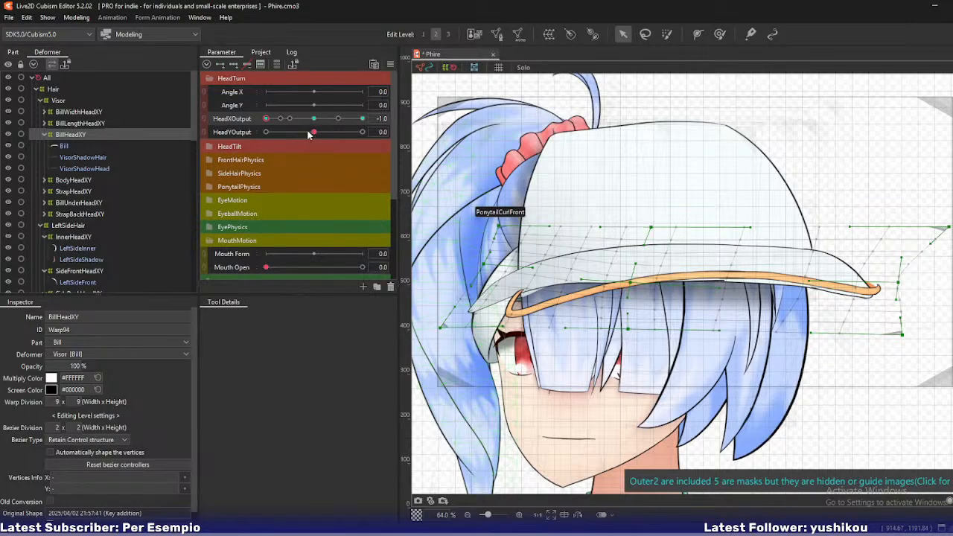
{"action": "left_click_drag", "start_coordinate": [267, 119], "coordinate": [250, 130]}
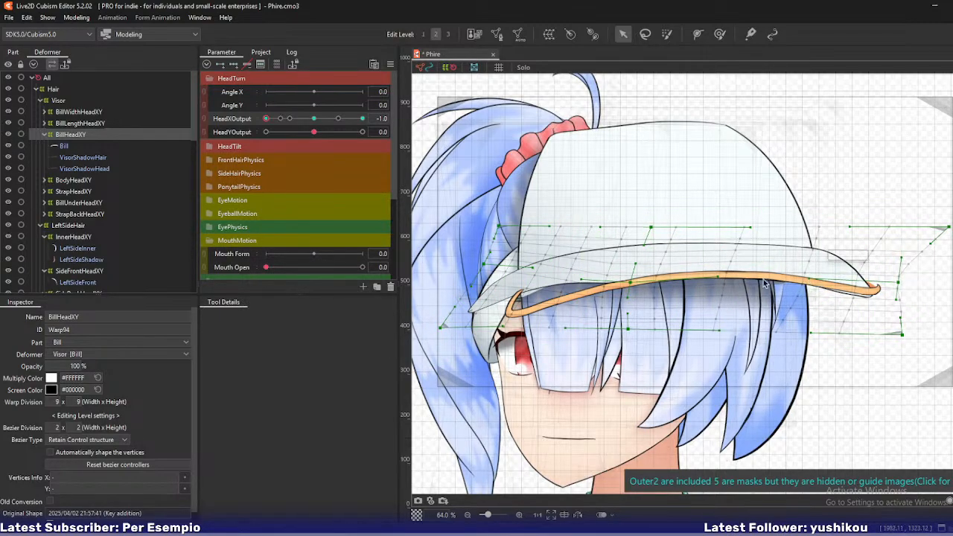
Isolate the bill in Solo view, raise BillHeadXY's center point slightly, and adjust its left handle to smooth the lower edge
{"action": "left_click", "coordinate": [65, 146]}
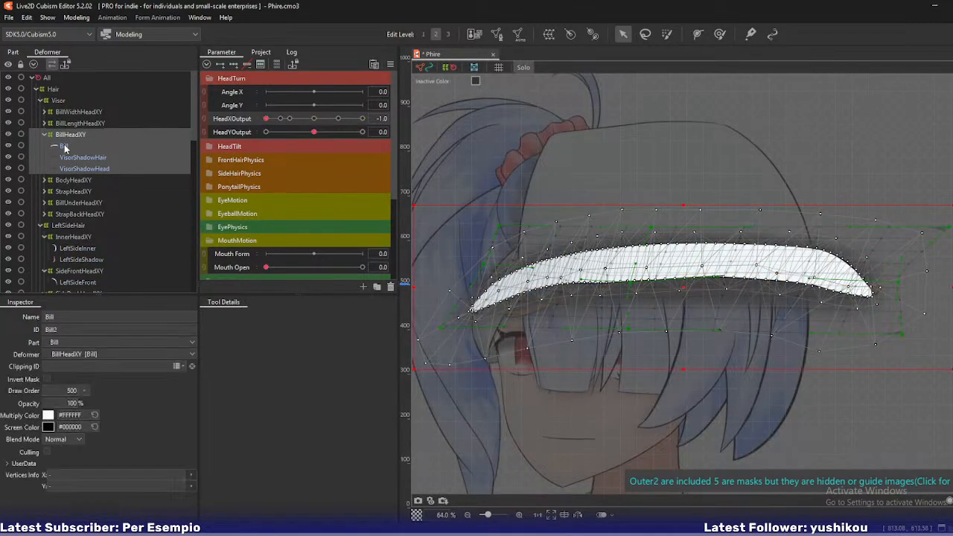
{"action": "left_click", "coordinate": [82, 134]}
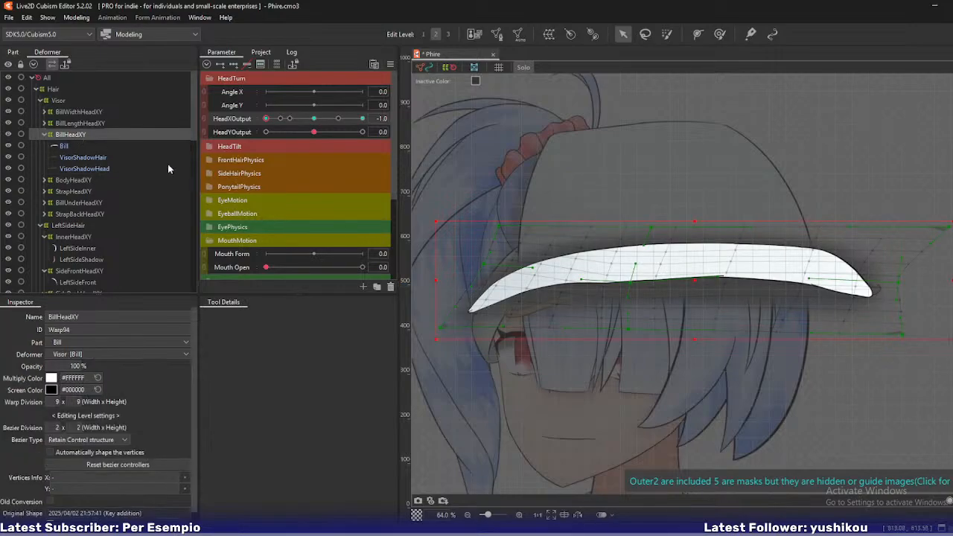
{"action": "scroll", "coordinate": [662, 292], "scroll_direction": "up", "scroll_amount": 3}
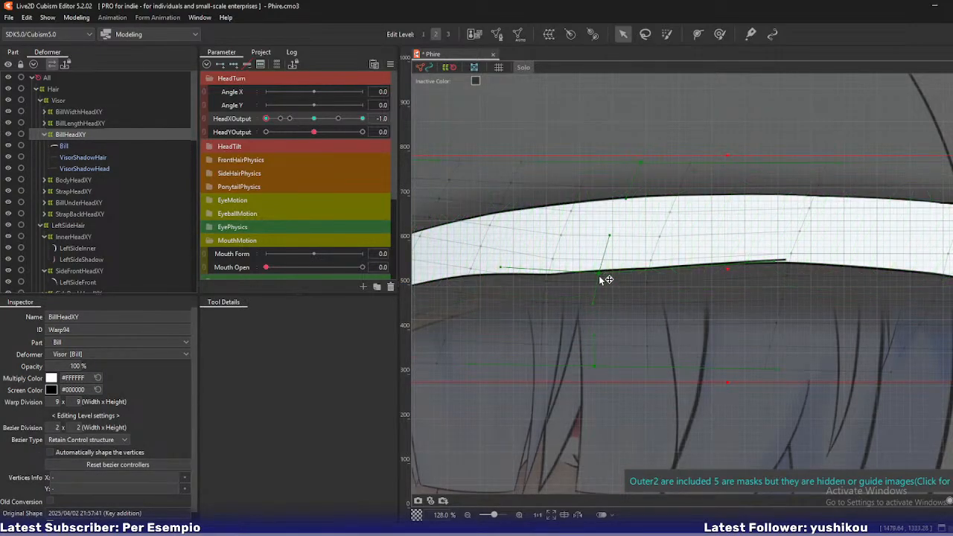
{"action": "left_click_drag", "start_coordinate": [600, 275], "coordinate": [597, 264]}
{"action": "left_click_drag", "start_coordinate": [510, 263], "coordinate": [504, 270]}
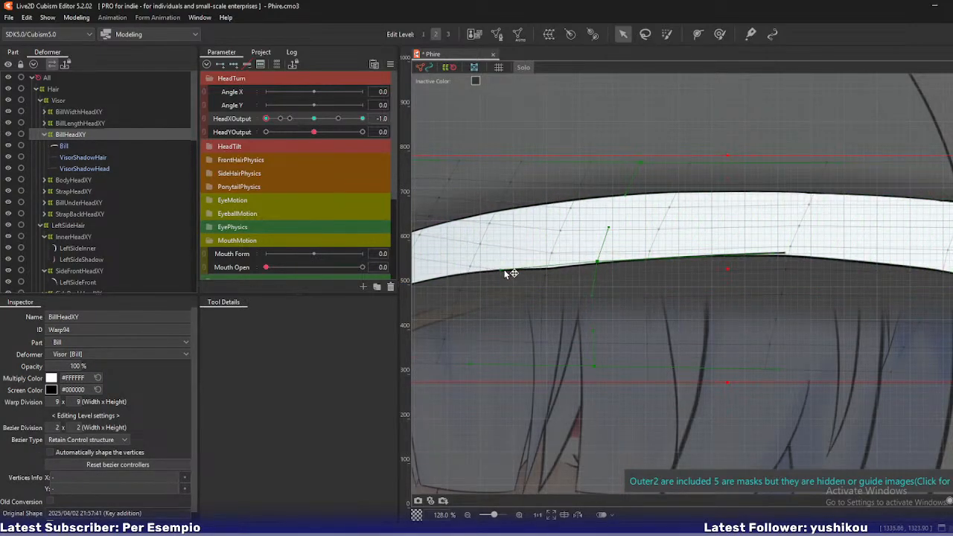
{"action": "scroll", "coordinate": [736, 300], "scroll_direction": "down", "scroll_amount": 3}
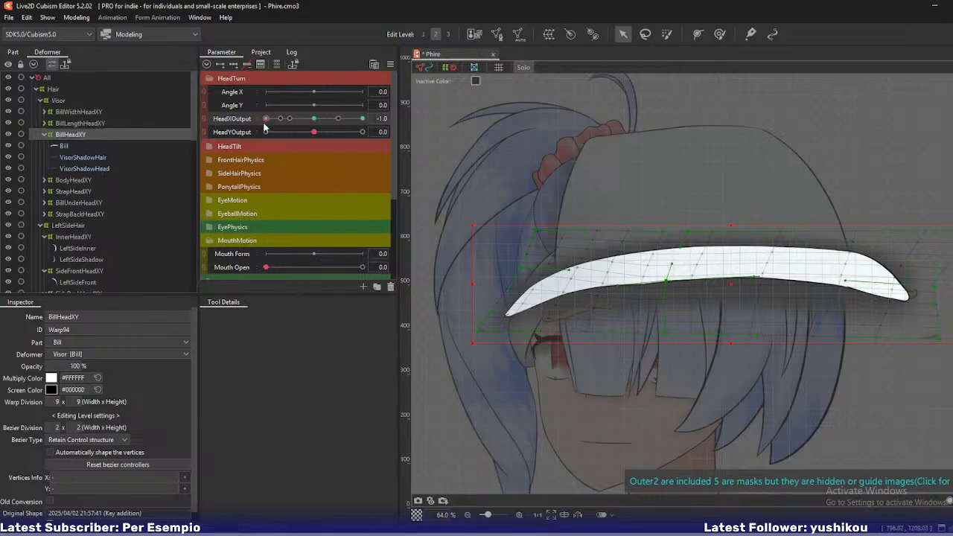
{"action": "mouse_move", "coordinate": [263, 123]}
{"action": "left_mouse_down"}
{"action": "mouse_move", "coordinate": [291, 124]}
{"action": "mouse_move", "coordinate": [253, 126]}
{"action": "left_mouse_up"}
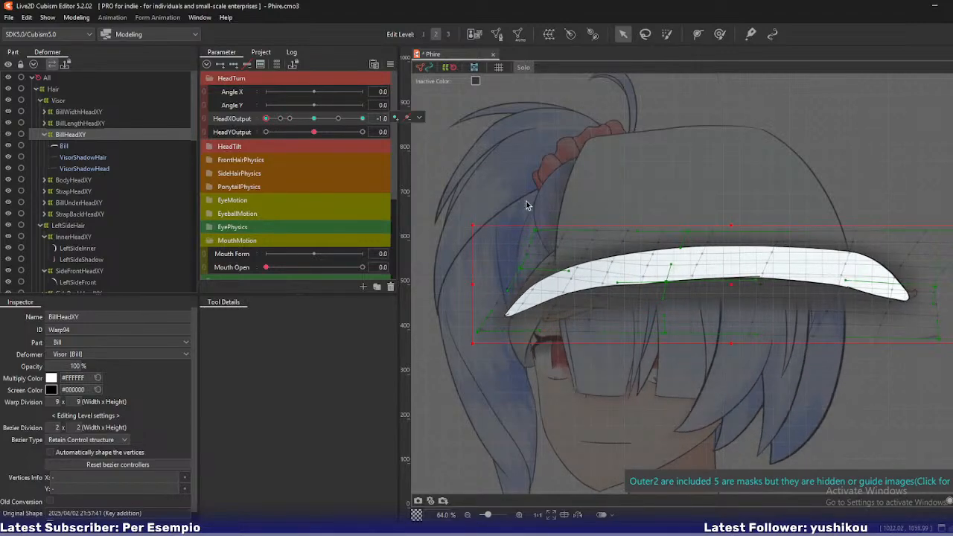
At edit level 1, nudge BillHeadXY's grid vertices along the bill's lower edge to smooth the outline, and leave Solo view
{"action": "mouse_move", "coordinate": [756, 280]}
{"action": "left_mouse_down"}
{"action": "mouse_move", "coordinate": [726, 282]}
{"action": "mouse_move", "coordinate": [745, 279]}
{"action": "left_mouse_up"}
{"action": "key", "text": "ctrl+z"}
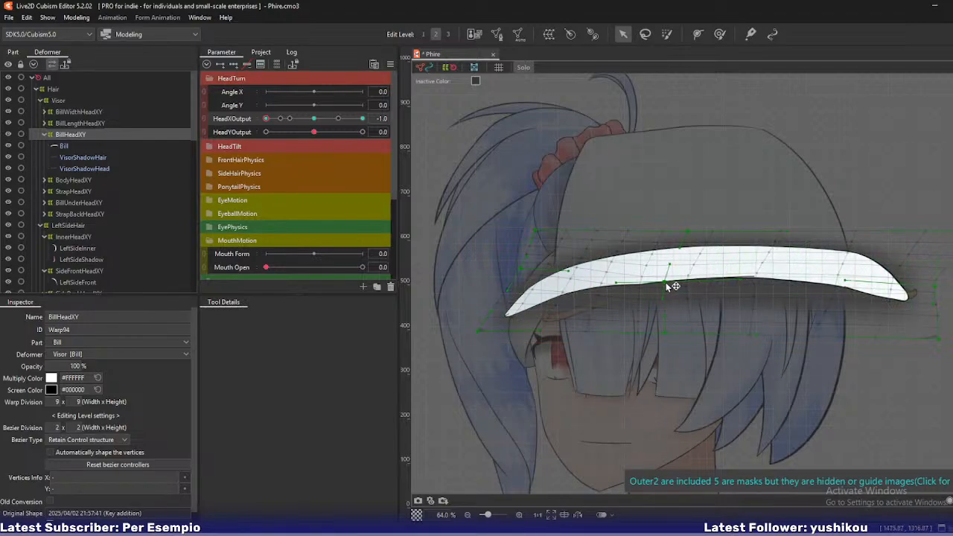
{"action": "scroll", "coordinate": [647, 288], "scroll_direction": "up", "scroll_amount": 2}
{"action": "key", "text": "1"}
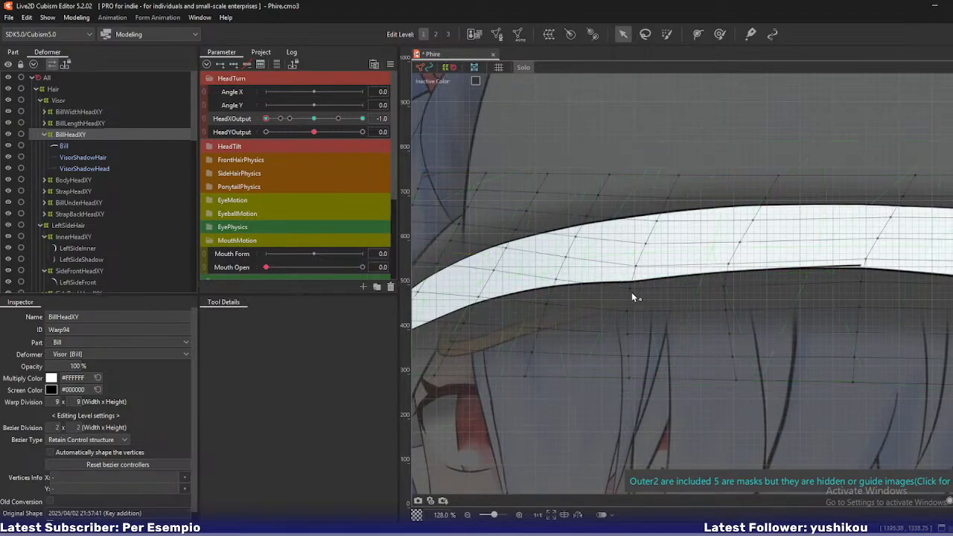
{"action": "left_click", "coordinate": [632, 289]}
{"action": "scroll", "coordinate": [769, 292], "scroll_direction": "right", "scroll_amount": 3}
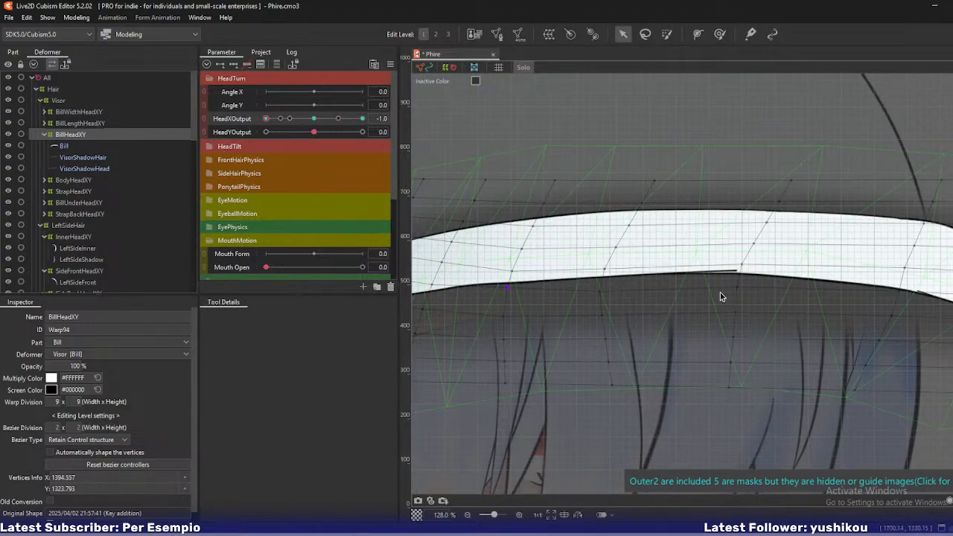
{"action": "left_click", "coordinate": [742, 267]}
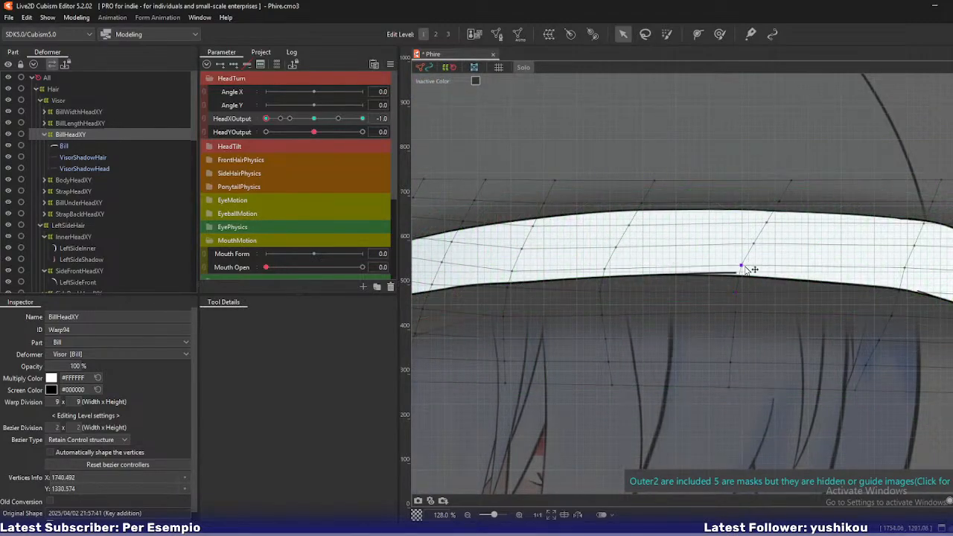
{"action": "scroll", "coordinate": [777, 311], "scroll_direction": "down", "scroll_amount": 2}
{"action": "scroll", "coordinate": [779, 305], "scroll_direction": "down", "scroll_amount": 2}
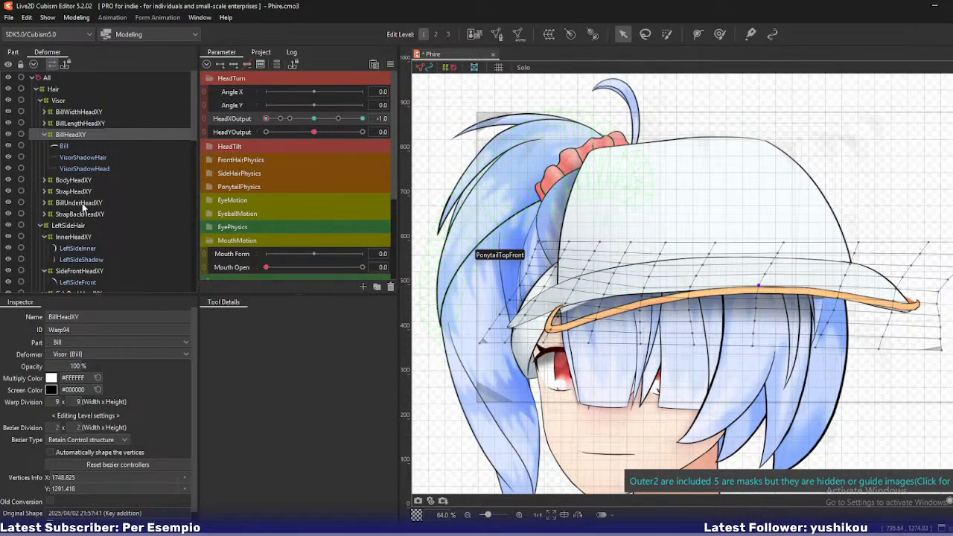
Move BillLengthHeadXY to the bill's left end and, at edit level 3, stretch its top right corner up along the edge and its bottom left outward
{"action": "left_click", "coordinate": [79, 123]}
{"action": "scroll", "coordinate": [632, 309], "scroll_direction": "up", "scroll_amount": 2}
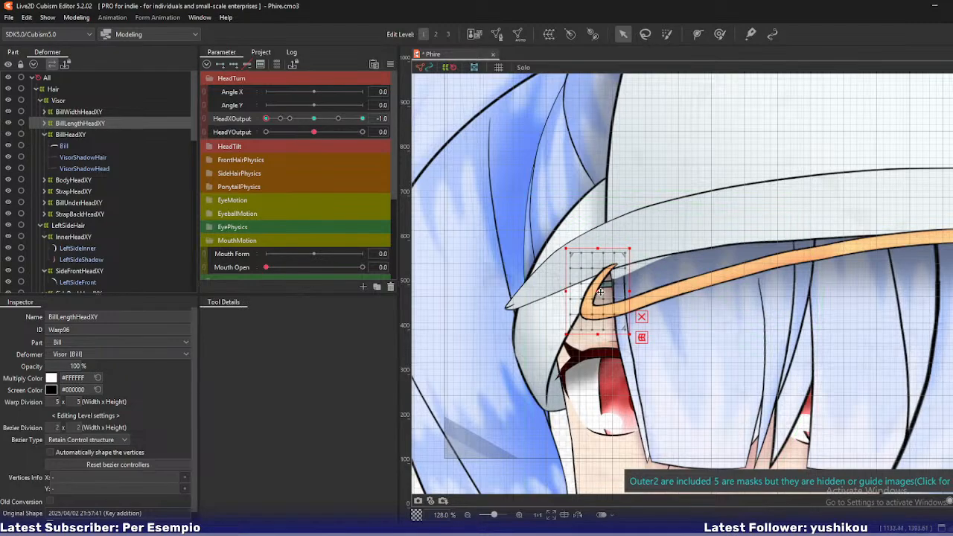
{"action": "left_click_drag", "start_coordinate": [600, 290], "coordinate": [523, 289]}
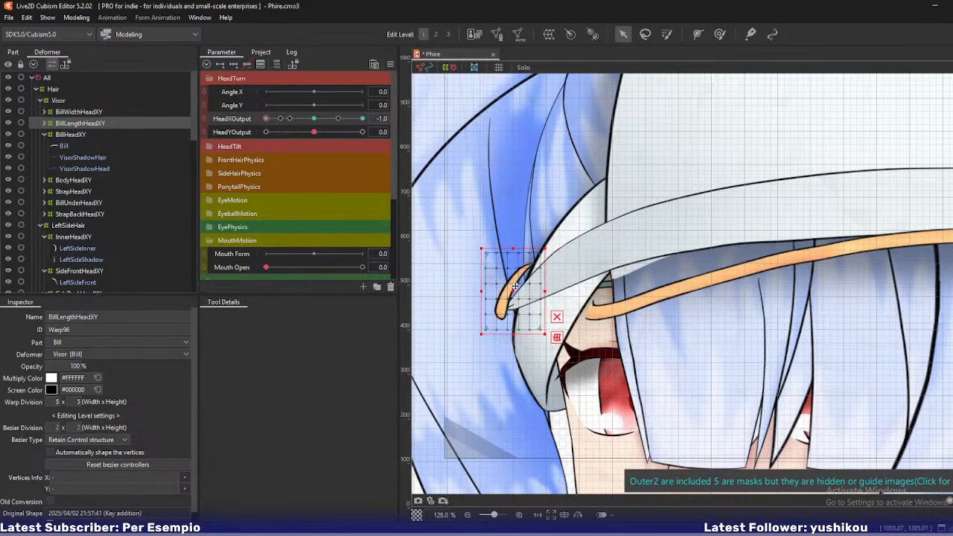
{"action": "key", "text": "3"}
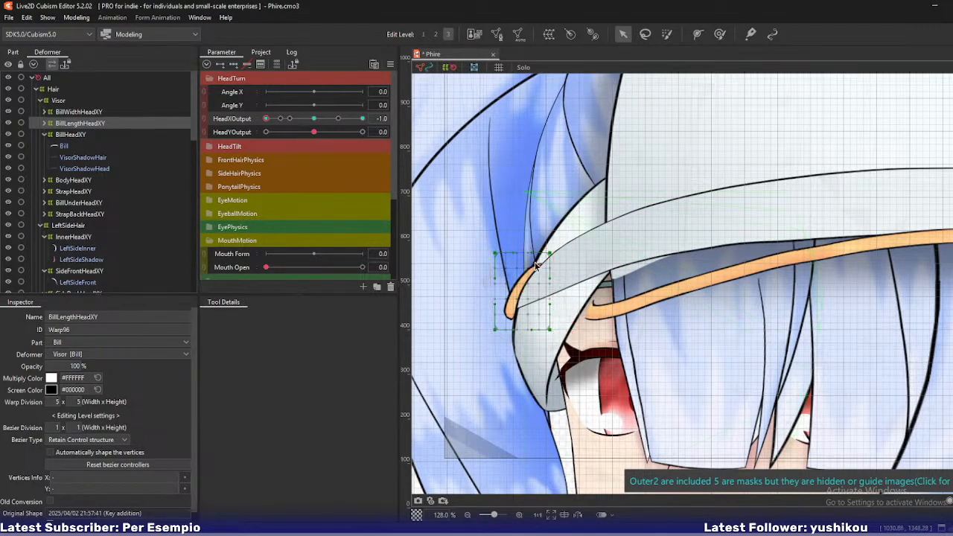
{"action": "left_click_drag", "start_coordinate": [550, 253], "coordinate": [627, 201]}
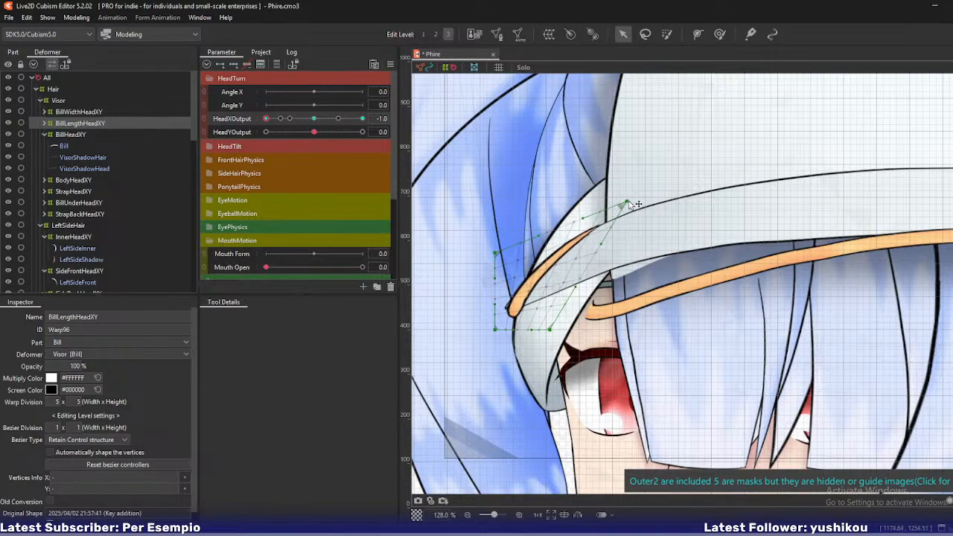
{"action": "left_click_drag", "start_coordinate": [492, 329], "coordinate": [489, 326]}
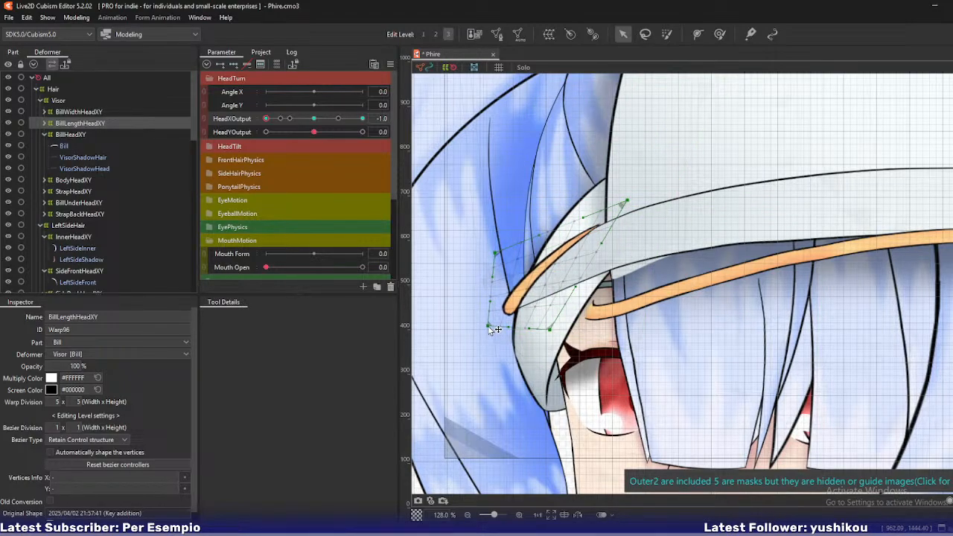
At edit level 2, move BillLengthHeadXY's top left and left middle points upward and slightly right
{"action": "key", "text": "s"}
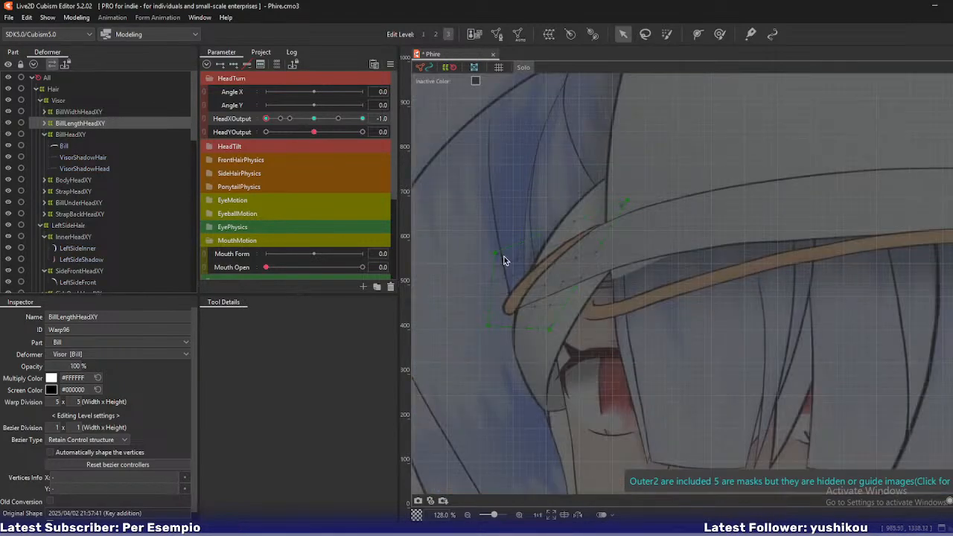
{"action": "key", "text": "2"}
{"action": "left_click", "coordinate": [530, 268]}
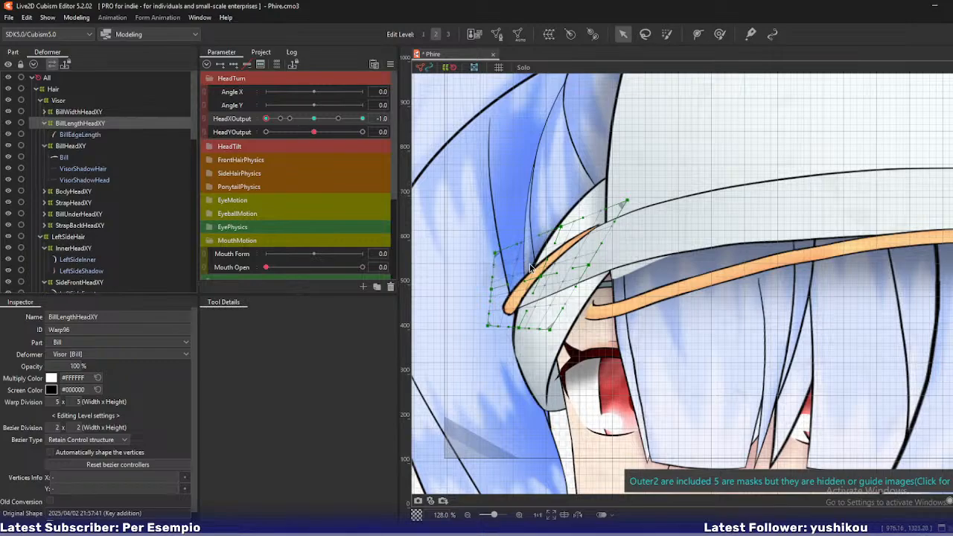
{"action": "left_click_drag", "start_coordinate": [493, 252], "coordinate": [503, 239]}
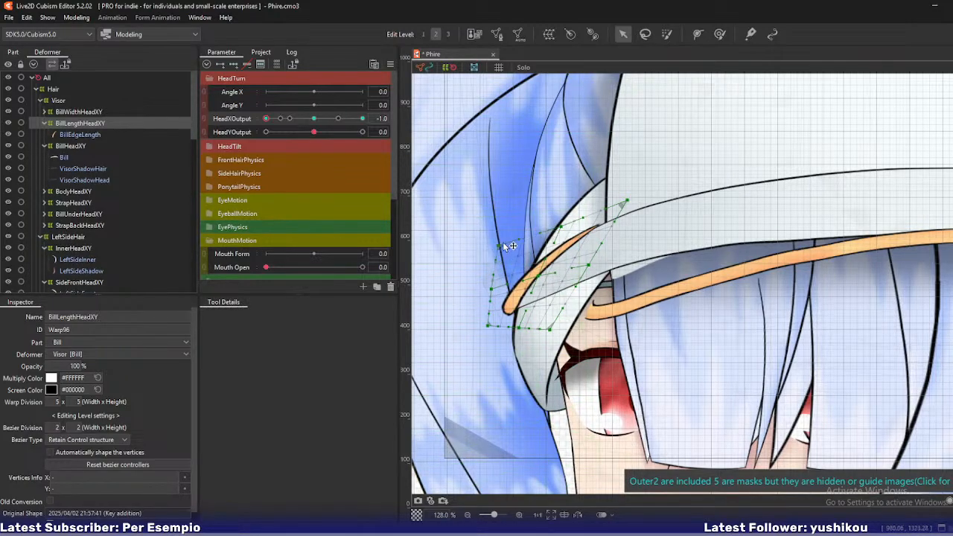
{"action": "left_click_drag", "start_coordinate": [491, 289], "coordinate": [494, 274]}
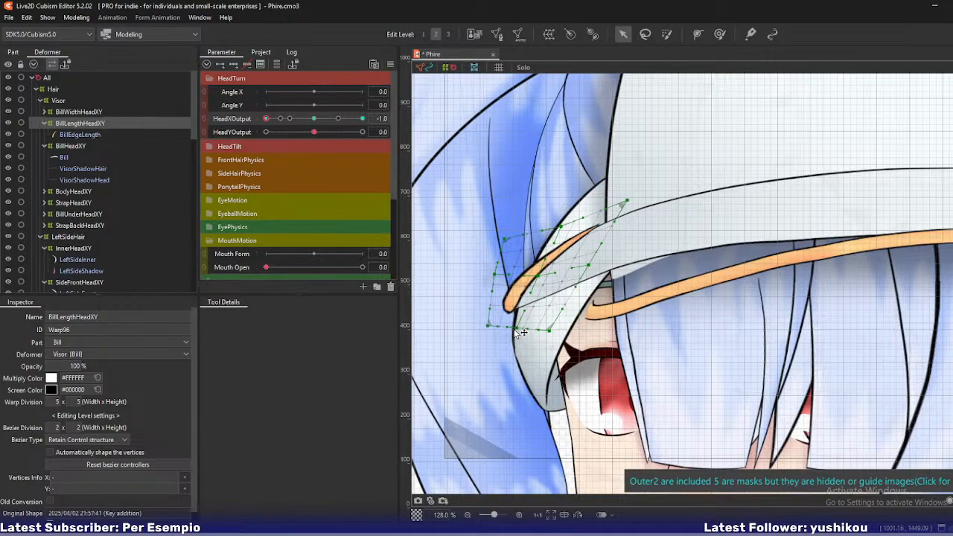
Raise BillLengthHeadXY's top middle point, lower its right middle point, and fine-tune its top right corner
{"action": "left_click_drag", "start_coordinate": [587, 265], "coordinate": [588, 266]}
{"action": "left_click_drag", "start_coordinate": [561, 226], "coordinate": [564, 217]}
{"action": "left_click_drag", "start_coordinate": [625, 201], "coordinate": [628, 205]}
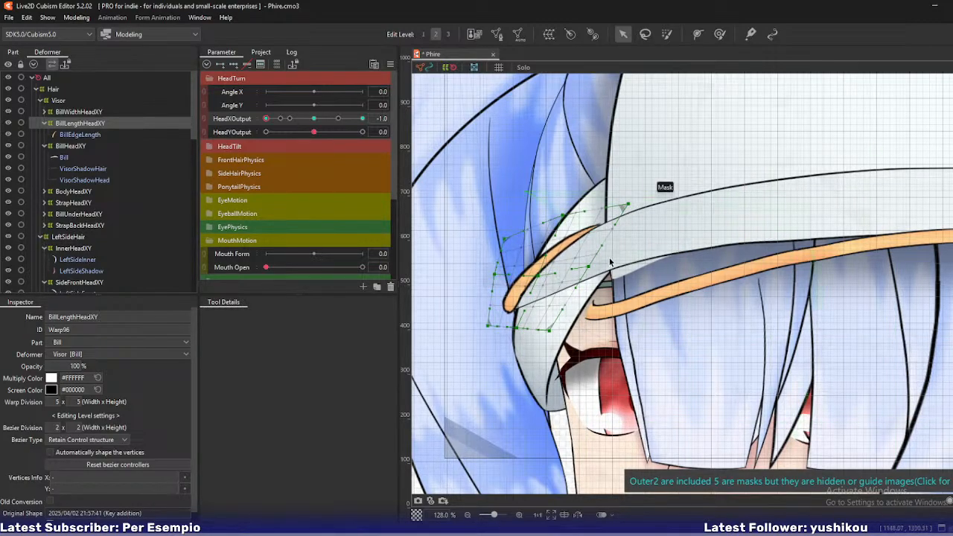
{"action": "left_click_drag", "start_coordinate": [588, 266], "coordinate": [586, 276]}
{"action": "left_click_drag", "start_coordinate": [627, 205], "coordinate": [627, 202]}
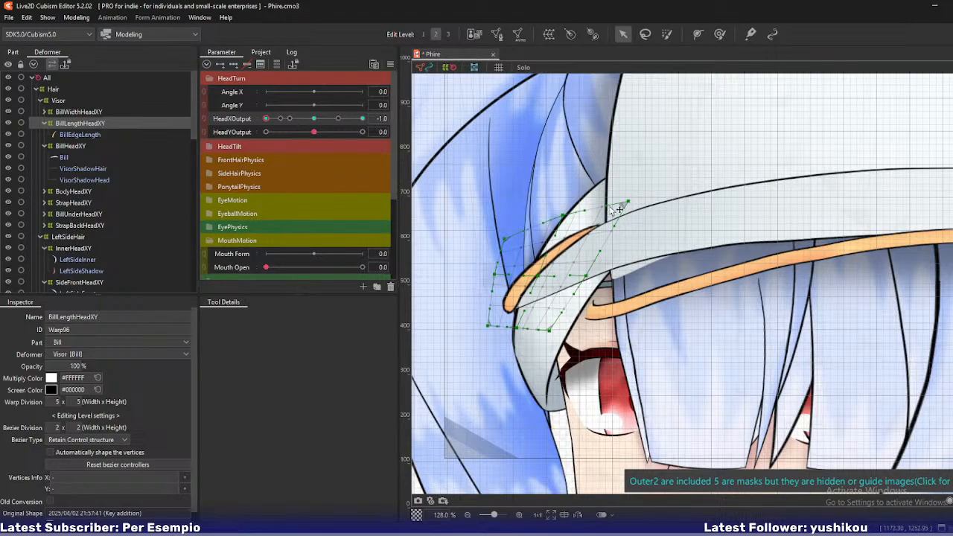
Bring BillLengthHeadXY's top middle point and top right corner down and to the left along the bill's edge, finishing at edit level 3
{"action": "left_click_drag", "start_coordinate": [562, 216], "coordinate": [561, 210]}
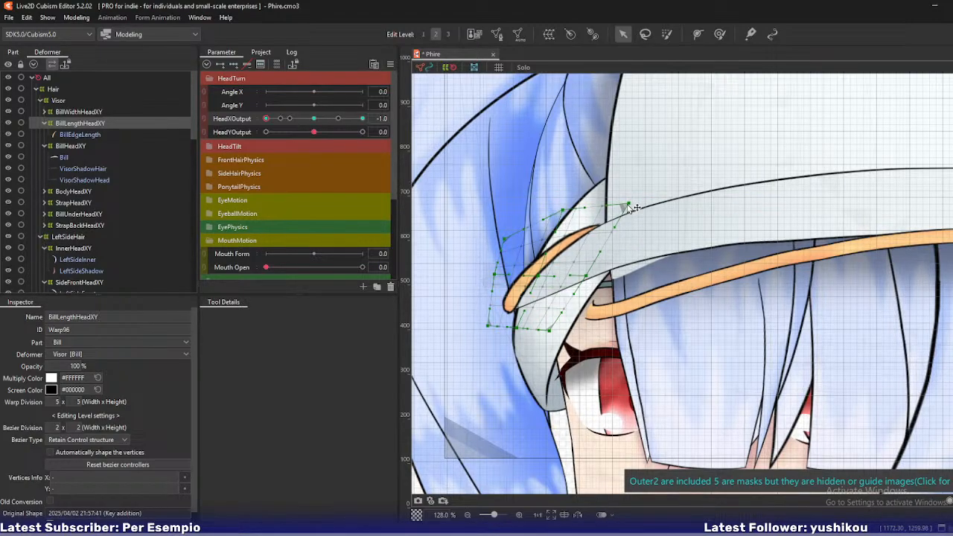
{"action": "mouse_move", "coordinate": [267, 120]}
{"action": "left_mouse_down"}
{"action": "mouse_move", "coordinate": [288, 125]}
{"action": "mouse_move", "coordinate": [259, 128]}
{"action": "mouse_move", "coordinate": [303, 135]}
{"action": "mouse_move", "coordinate": [267, 135]}
{"action": "left_mouse_up"}
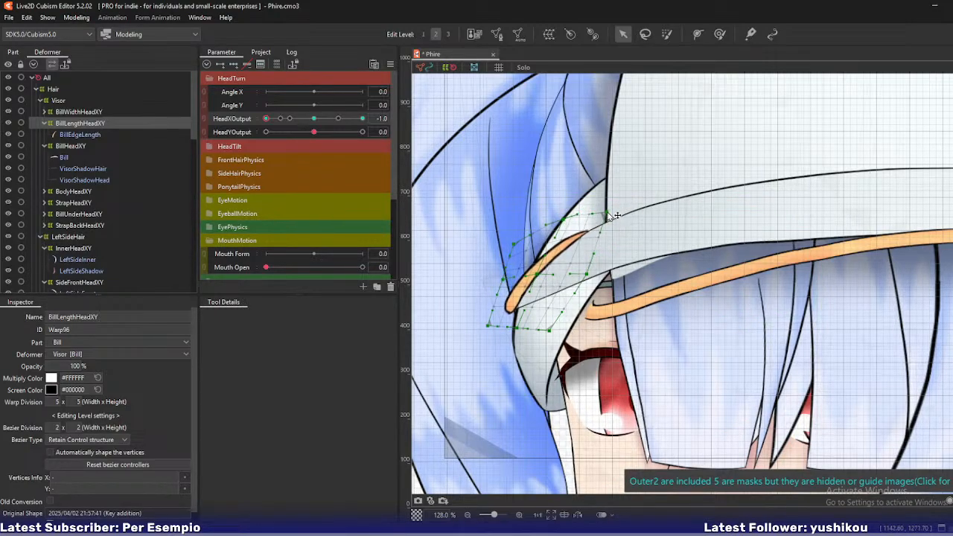
{"action": "mouse_move", "coordinate": [276, 121]}
{"action": "left_mouse_down"}
{"action": "mouse_move", "coordinate": [317, 127]}
{"action": "mouse_move", "coordinate": [265, 121]}
{"action": "left_mouse_up"}
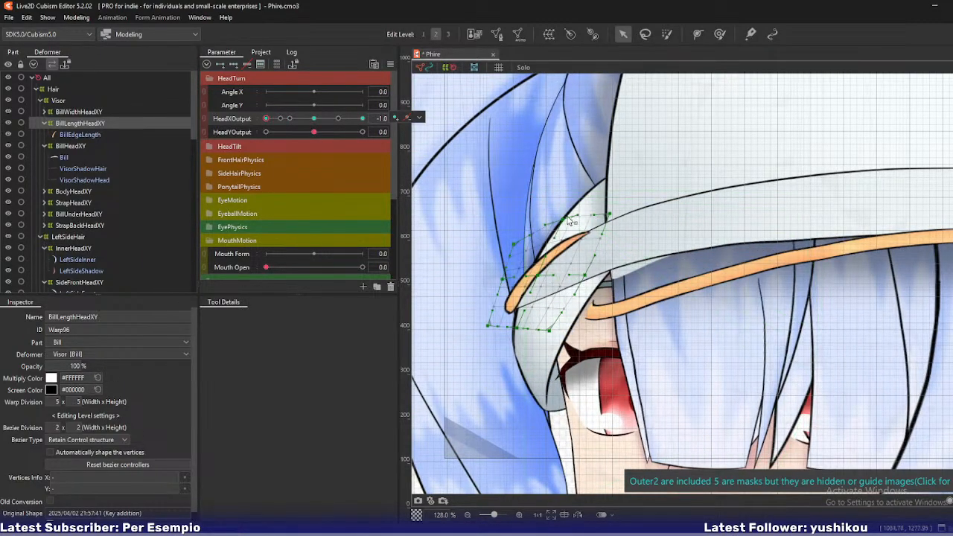
{"action": "left_click_drag", "start_coordinate": [569, 220], "coordinate": [554, 228]}
{"action": "key", "text": "3"}
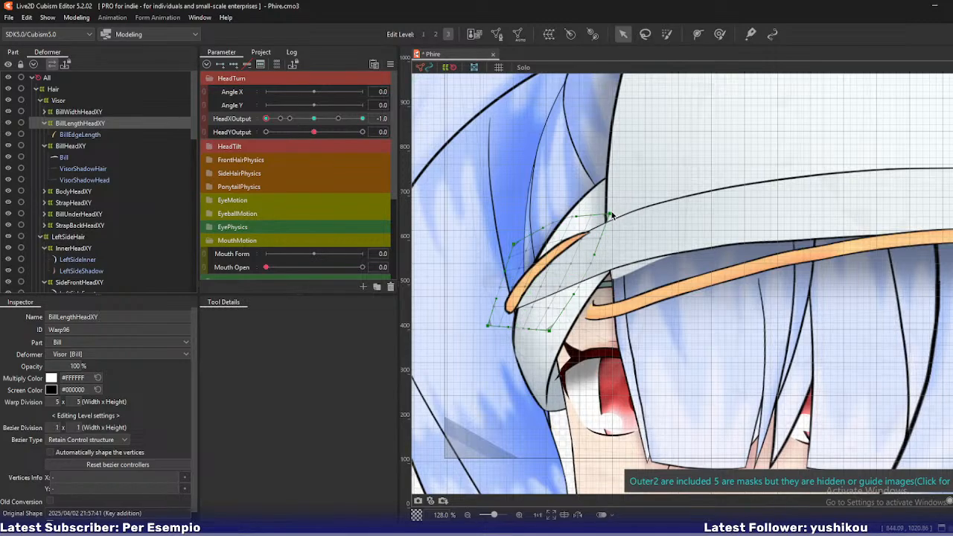
{"action": "left_click_drag", "start_coordinate": [609, 214], "coordinate": [581, 231]}
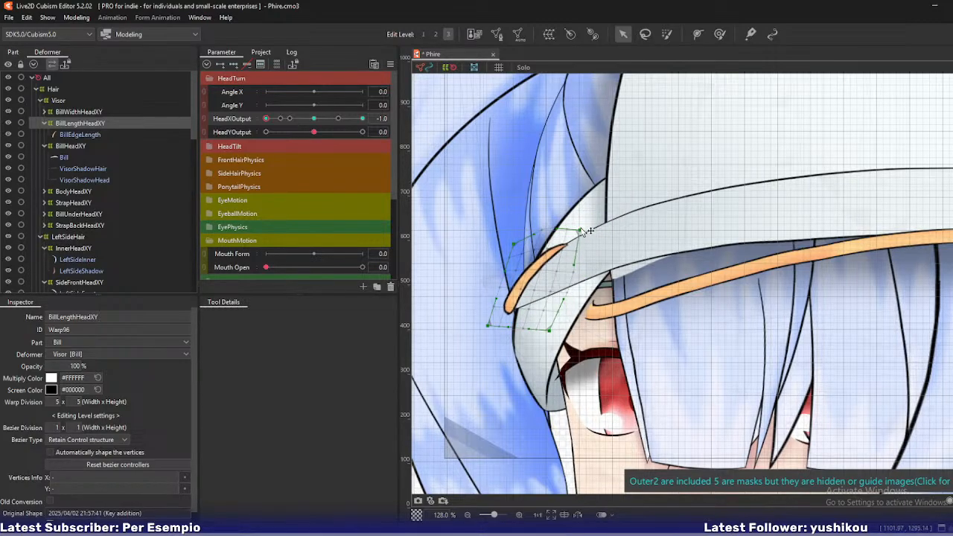
Compare HeadXOutput 0.0 with -1.0 using onion skin, and lower BillHeadXY's bottom left corner slightly at edit level 3
{"action": "left_click_drag", "start_coordinate": [266, 121], "coordinate": [246, 130]}
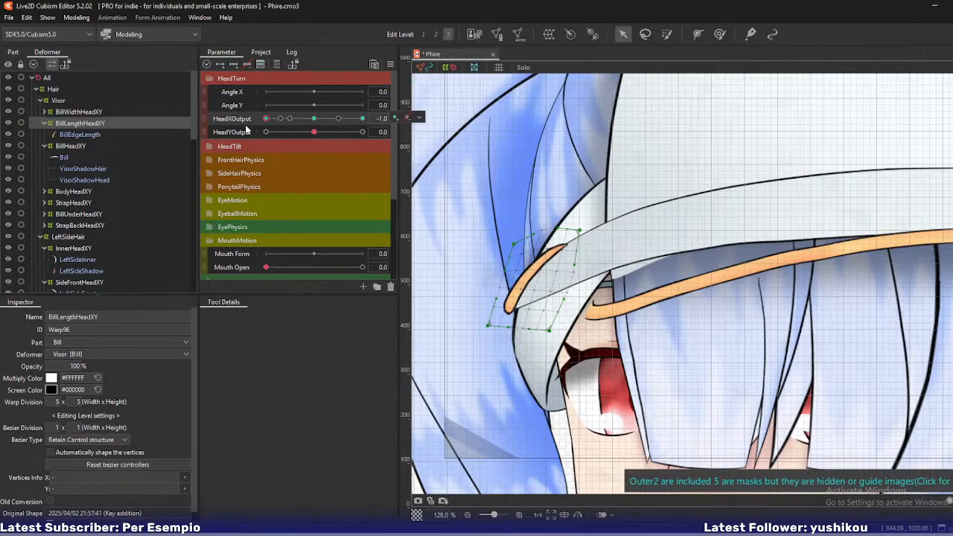
{"action": "key", "text": "o"}
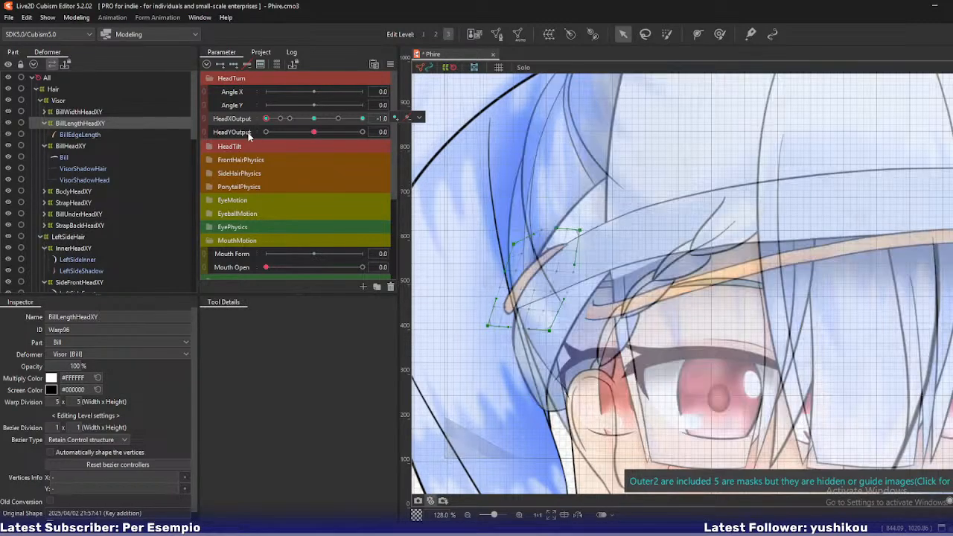
{"action": "key", "text": "o"}
{"action": "key", "text": "ctrl+0"}
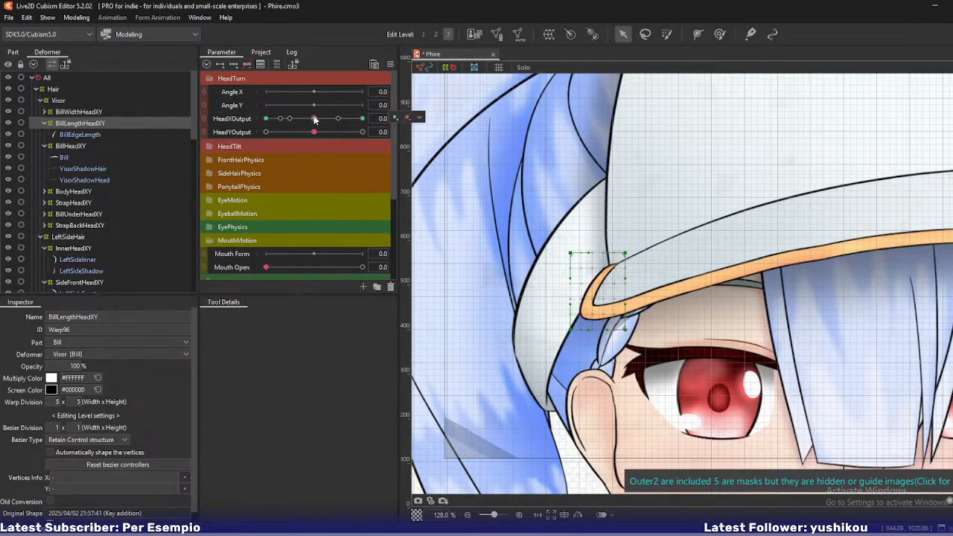
{"action": "left_click_drag", "start_coordinate": [314, 118], "coordinate": [233, 126]}
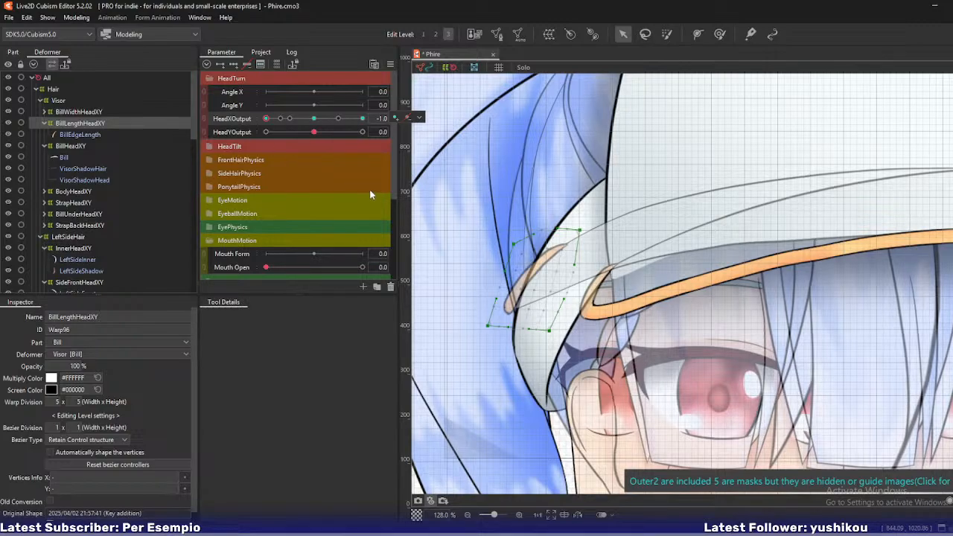
{"action": "left_click", "coordinate": [72, 146]}
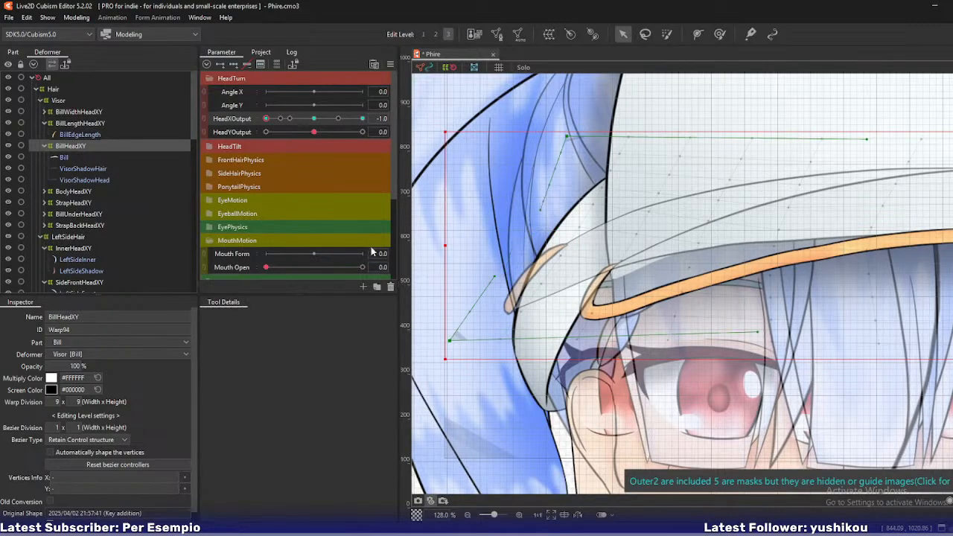
{"action": "mouse_move", "coordinate": [266, 120]}
{"action": "left_mouse_down"}
{"action": "mouse_move", "coordinate": [283, 122]}
{"action": "mouse_move", "coordinate": [253, 126]}
{"action": "left_mouse_up"}
{"action": "left_click_drag", "start_coordinate": [449, 341], "coordinate": [451, 353]}
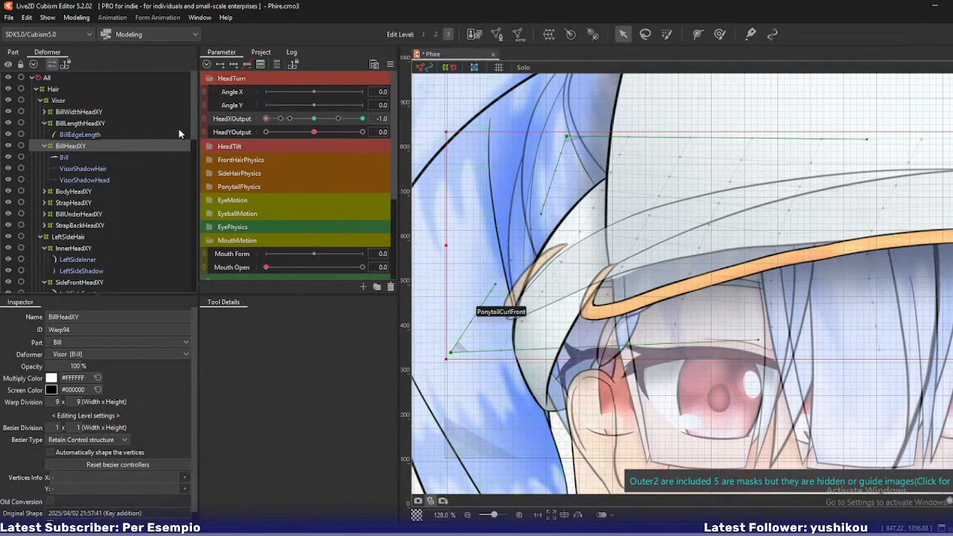
Shift BillLengthHeadXY slightly down to meet the bill and nudge its top right corner to the left
{"action": "left_click", "coordinate": [88, 123]}
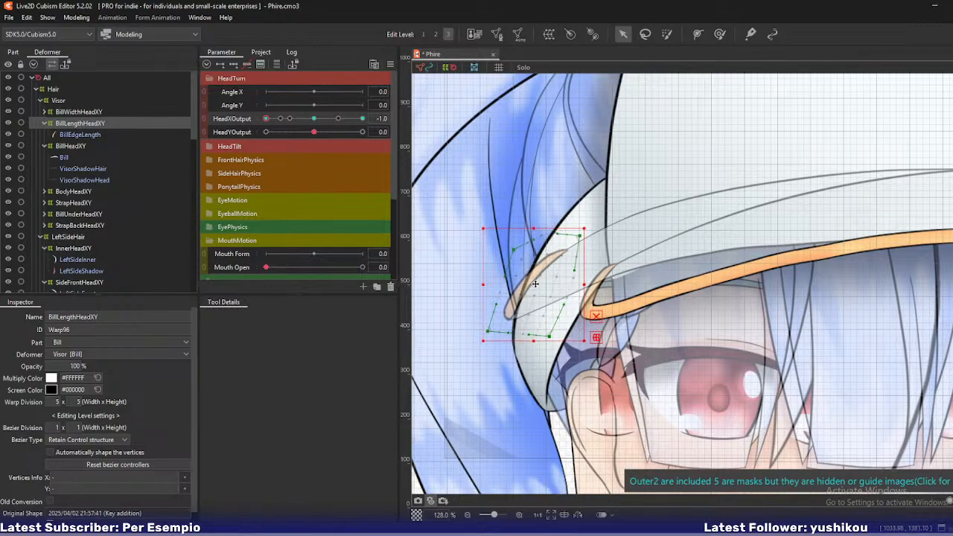
{"action": "left_click_drag", "start_coordinate": [534, 285], "coordinate": [535, 288]}
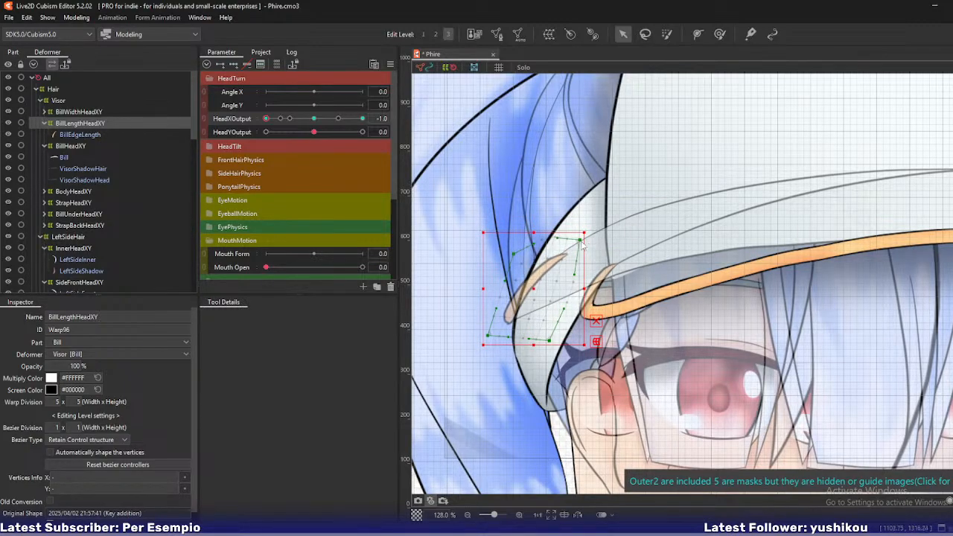
{"action": "left_click_drag", "start_coordinate": [582, 242], "coordinate": [582, 243]}
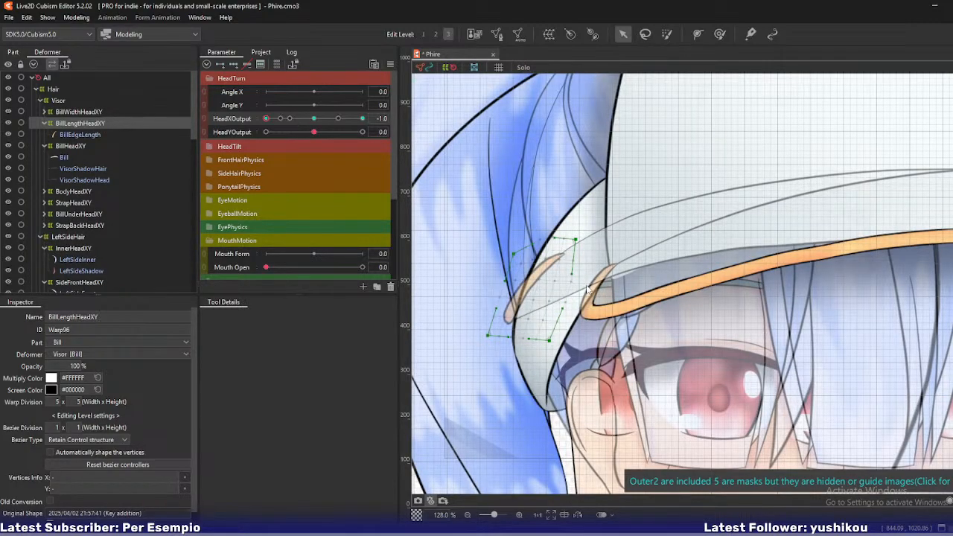
At edit level 2, shift BillWidthHeadXY's centre, bottom middle, bottom left and left middle points to the left
{"action": "scroll", "coordinate": [586, 284], "scroll_direction": "down", "scroll_amount": 3}
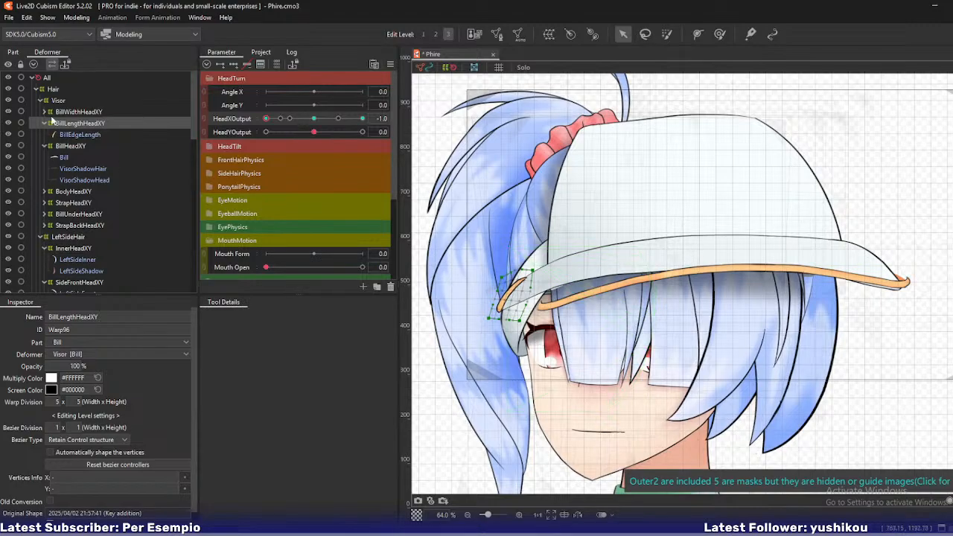
{"action": "left_click", "coordinate": [75, 112]}
{"action": "key", "text": "2"}
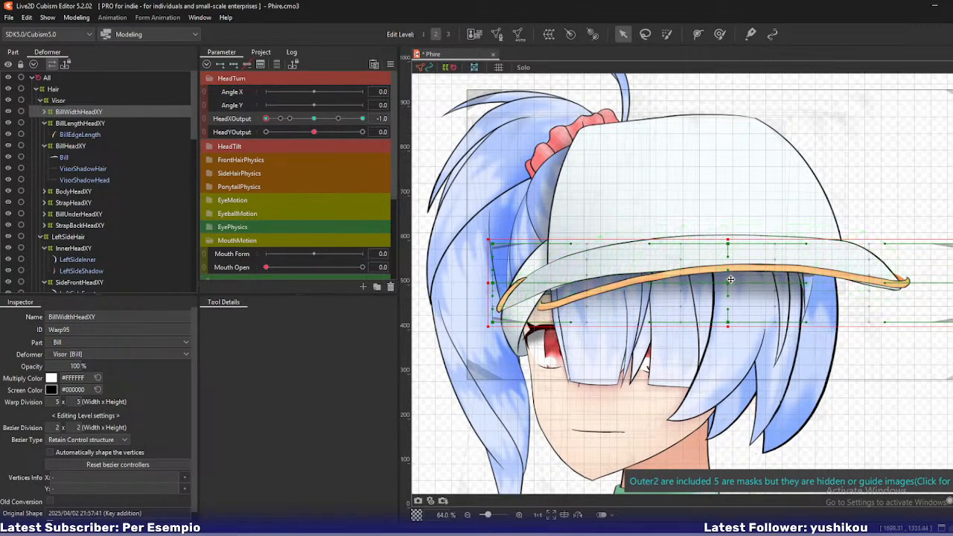
{"action": "left_click_drag", "start_coordinate": [731, 285], "coordinate": [697, 285]}
{"action": "left_click_drag", "start_coordinate": [728, 322], "coordinate": [682, 323]}
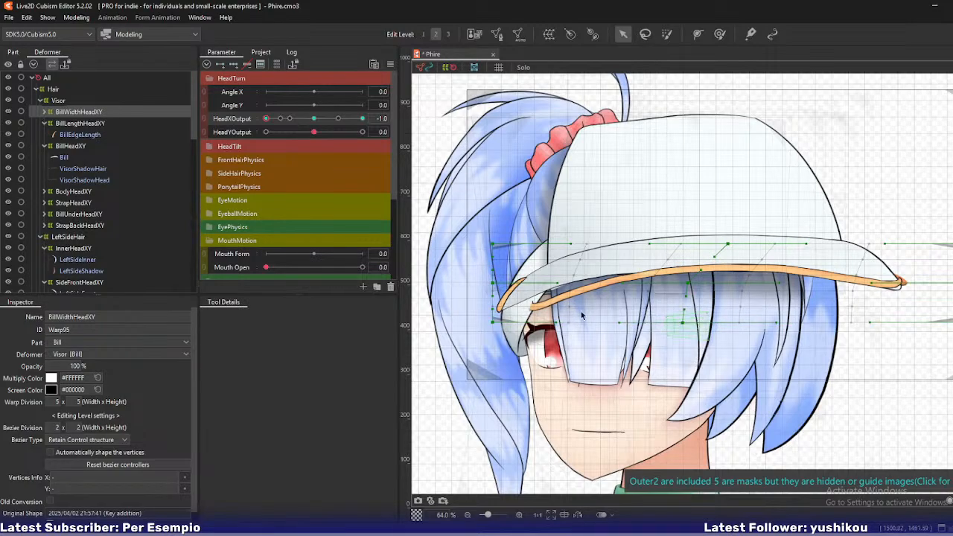
{"action": "left_click_drag", "start_coordinate": [493, 322], "coordinate": [443, 324]}
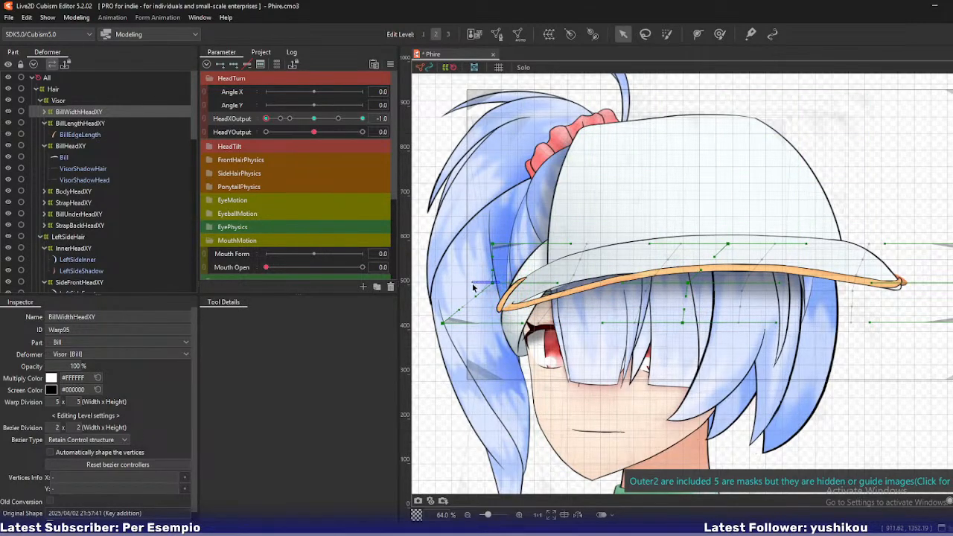
{"action": "left_click_drag", "start_coordinate": [493, 283], "coordinate": [472, 286]}
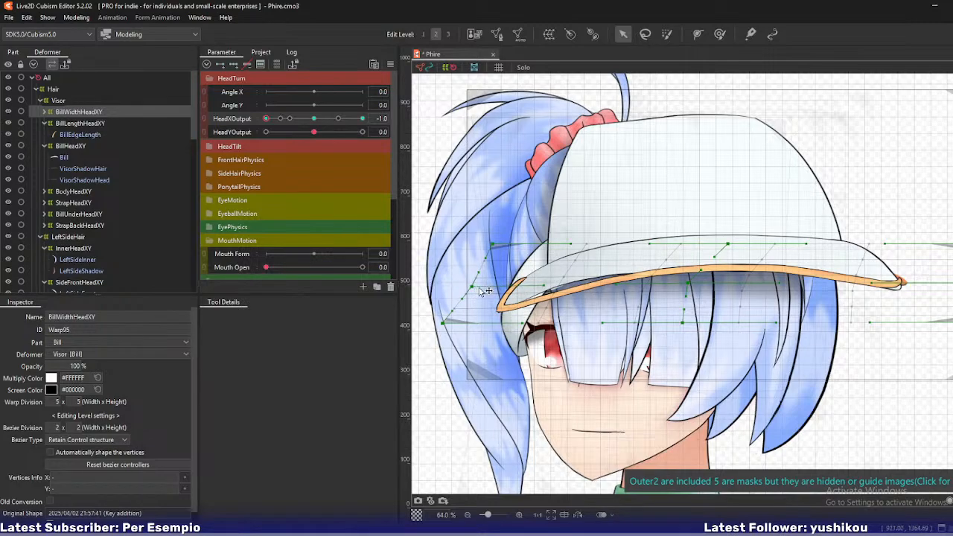
Move BillWidthHeadXY's top middle and centre points further left, and bring its bottom left corner slightly back inward
{"action": "left_click_drag", "start_coordinate": [727, 244], "coordinate": [667, 240]}
{"action": "left_click_drag", "start_coordinate": [692, 283], "coordinate": [658, 284]}
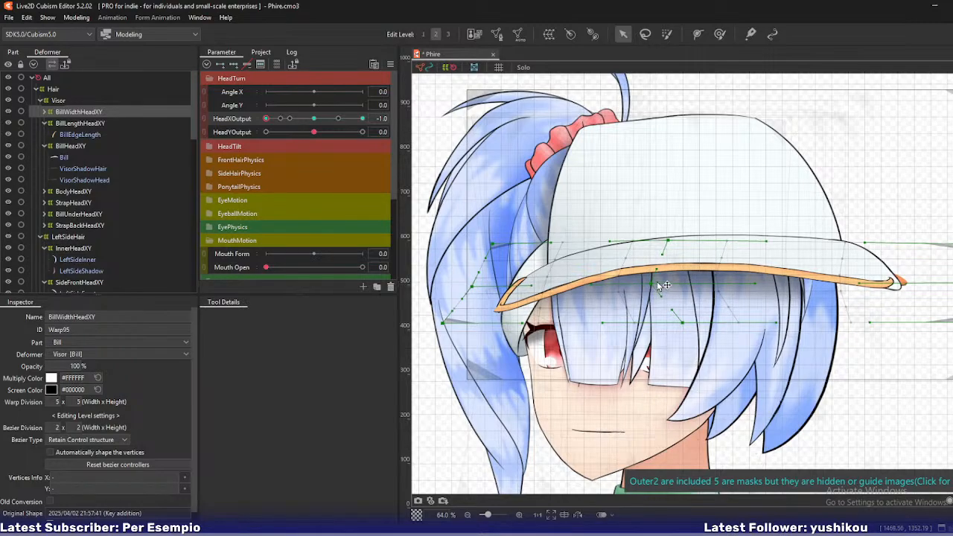
{"action": "left_click_drag", "start_coordinate": [674, 244], "coordinate": [694, 244]}
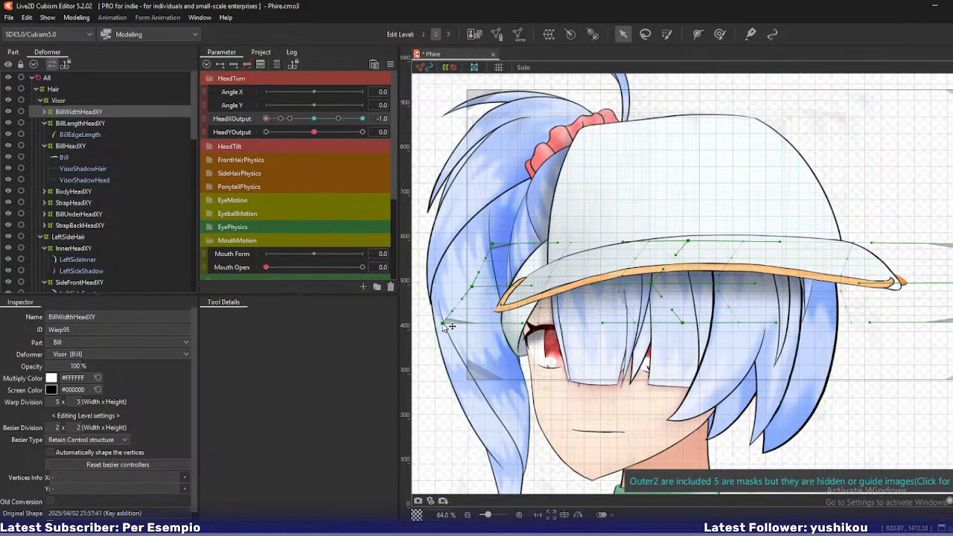
{"action": "mouse_move", "coordinate": [446, 327]}
{"action": "left_mouse_down"}
{"action": "mouse_move", "coordinate": [460, 329]}
{"action": "mouse_move", "coordinate": [452, 323]}
{"action": "left_mouse_up"}
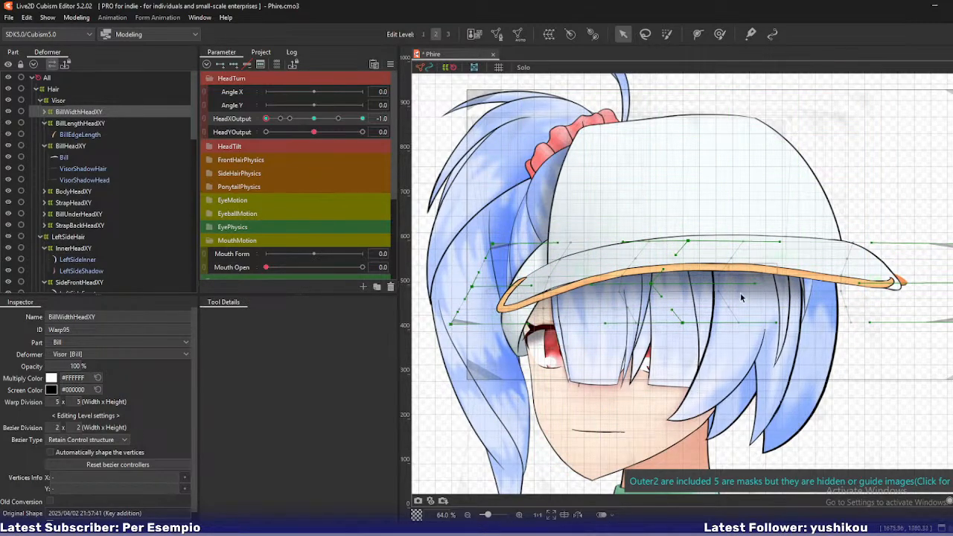
Pull BillWidthHeadXY's bottom right corner and right middle point outward, and raise its top middle point and top right corner
{"action": "left_click_drag", "start_coordinate": [874, 307], "coordinate": [747, 315]}
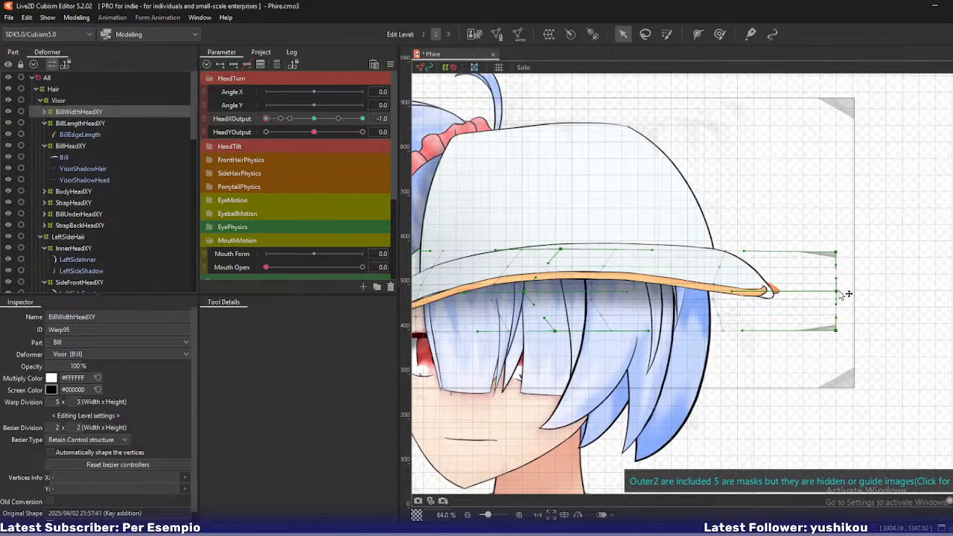
{"action": "mouse_move", "coordinate": [838, 290]}
{"action": "left_mouse_down"}
{"action": "mouse_move", "coordinate": [861, 298]}
{"action": "mouse_move", "coordinate": [847, 295]}
{"action": "left_mouse_up"}
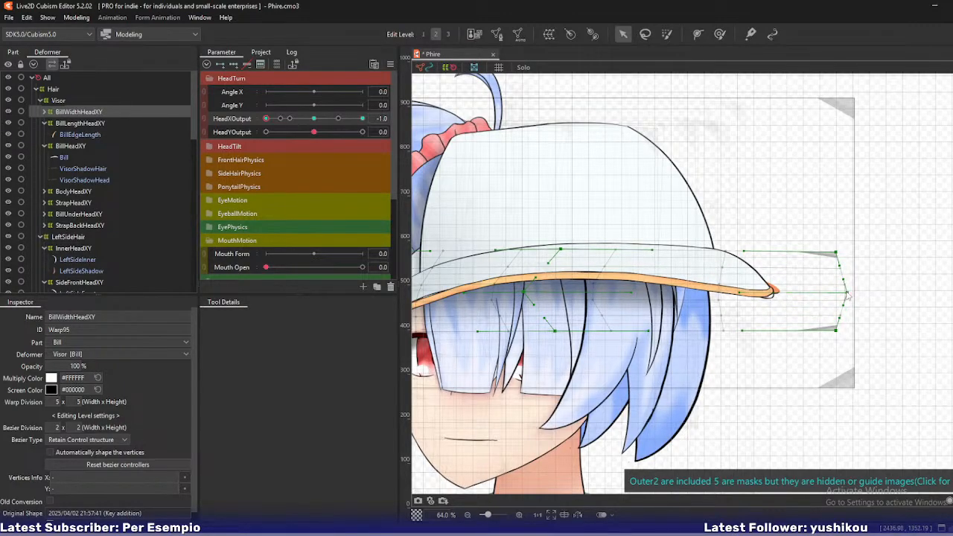
{"action": "key", "text": "ctrl+z"}
{"action": "left_click_drag", "start_coordinate": [836, 330], "coordinate": [861, 334]}
{"action": "left_click_drag", "start_coordinate": [838, 291], "coordinate": [849, 297]}
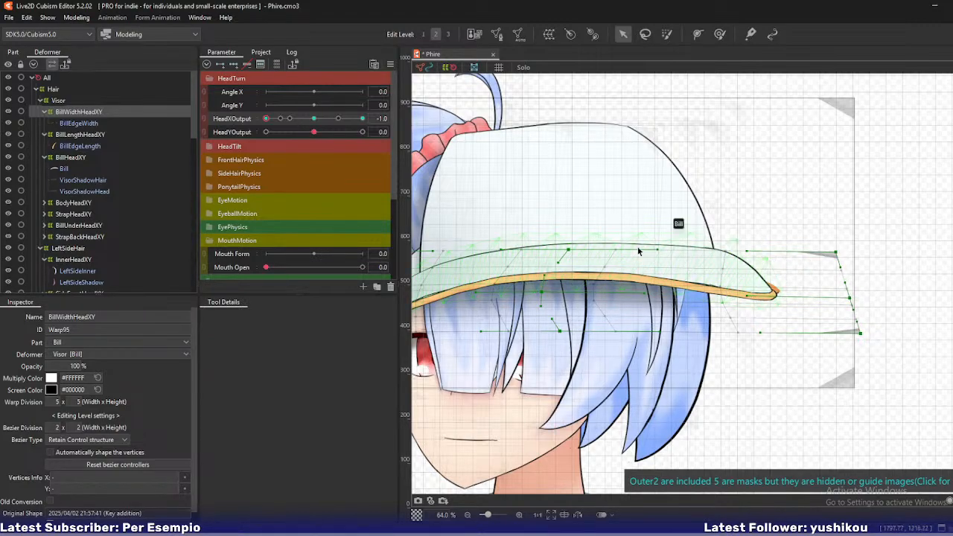
{"action": "left_click_drag", "start_coordinate": [571, 254], "coordinate": [571, 247]}
{"action": "left_click_drag", "start_coordinate": [840, 257], "coordinate": [836, 236]}
At edit level 3, pull BillUnderHeadXY's bottom right corner inward to the left and slightly down
{"action": "left_click_drag", "start_coordinate": [813, 298], "coordinate": [875, 278]}
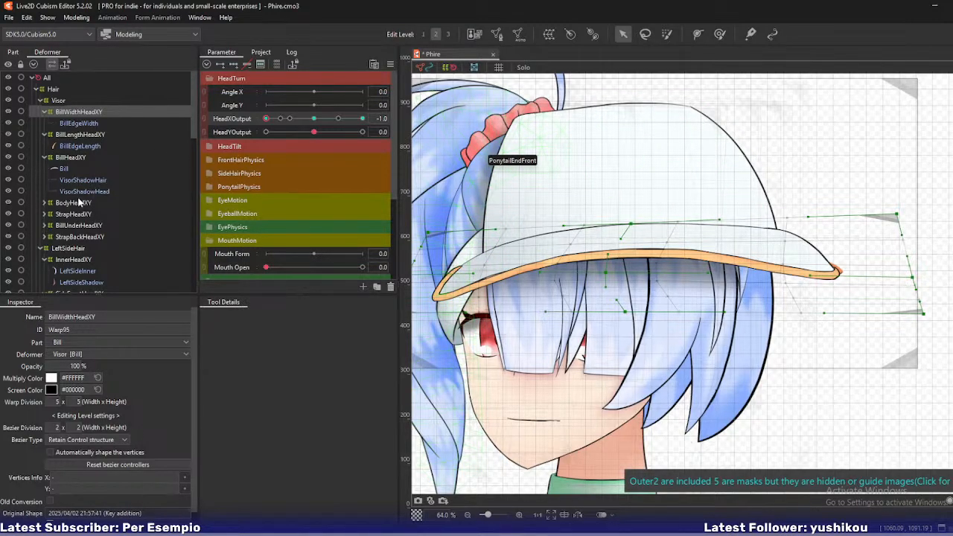
{"action": "left_click", "coordinate": [75, 225]}
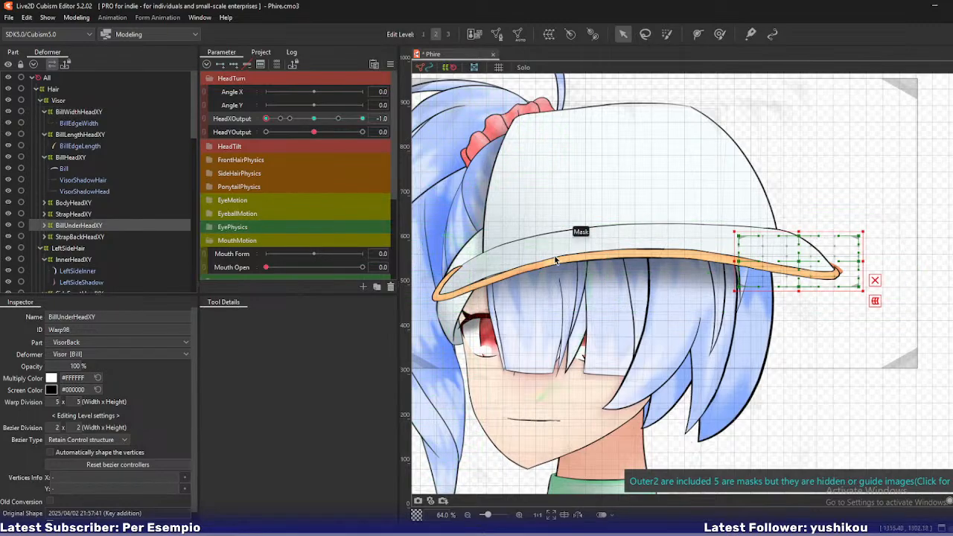
{"action": "scroll", "coordinate": [842, 294], "scroll_direction": "up", "scroll_amount": 2}
{"action": "key", "text": "3"}
{"action": "left_click_drag", "start_coordinate": [841, 295], "coordinate": [822, 301]}
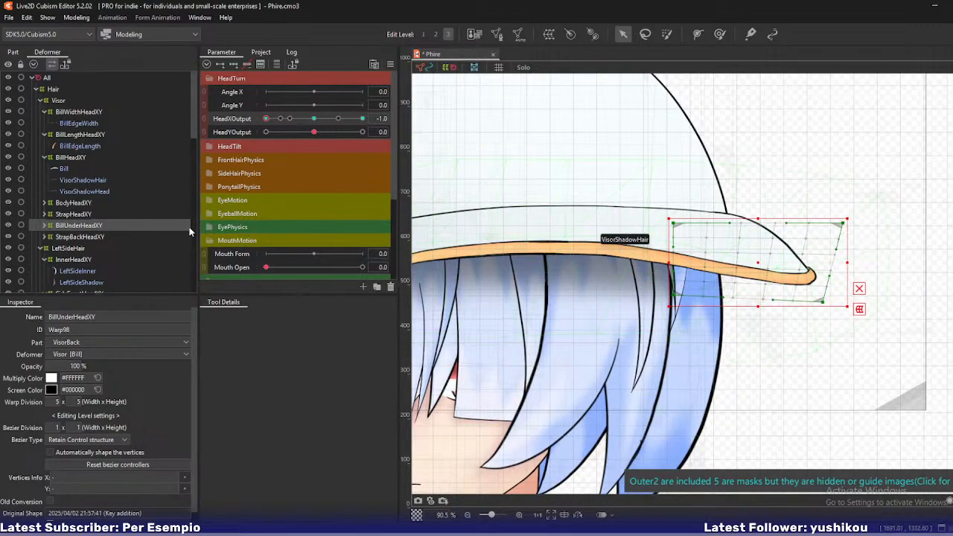
At edit level 2, shift BodyHeadXY's centre and bottom middle points to the left
{"action": "scroll", "coordinate": [574, 250], "scroll_direction": "down", "scroll_amount": 4}
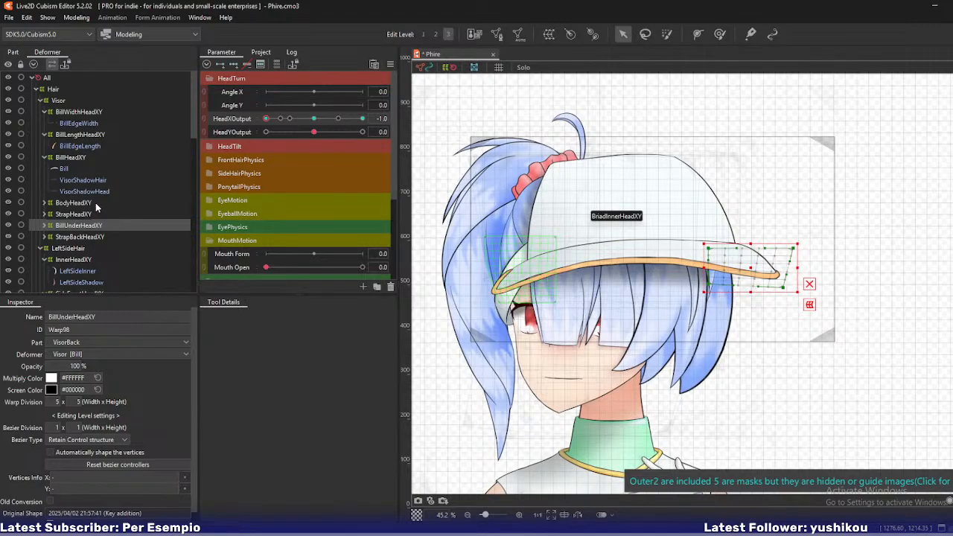
{"action": "left_click", "coordinate": [96, 203]}
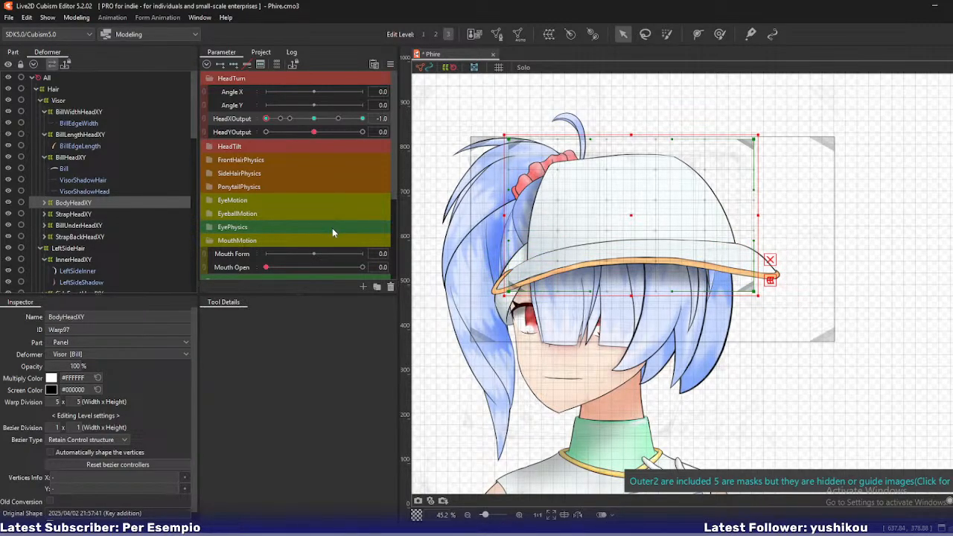
{"action": "key", "text": "2"}
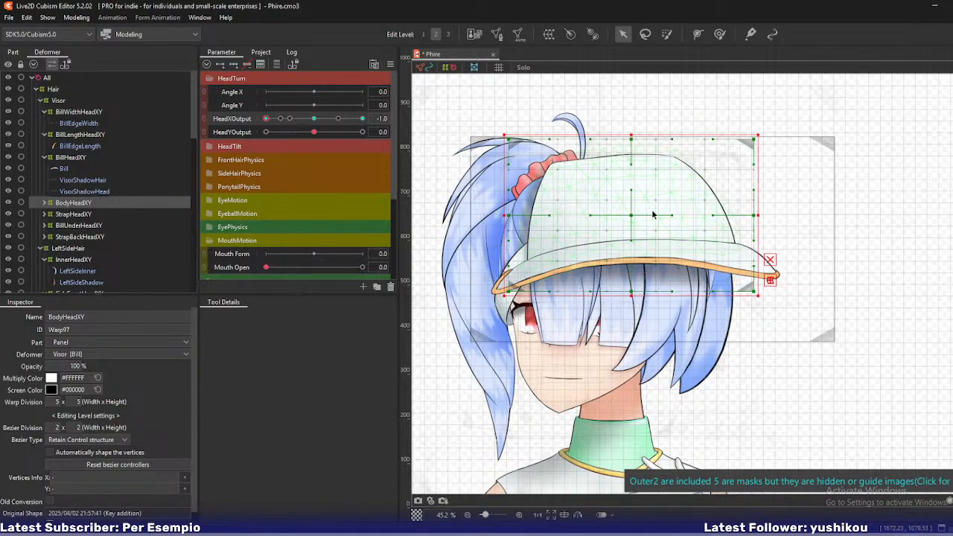
{"action": "left_click_drag", "start_coordinate": [656, 215], "coordinate": [638, 225]}
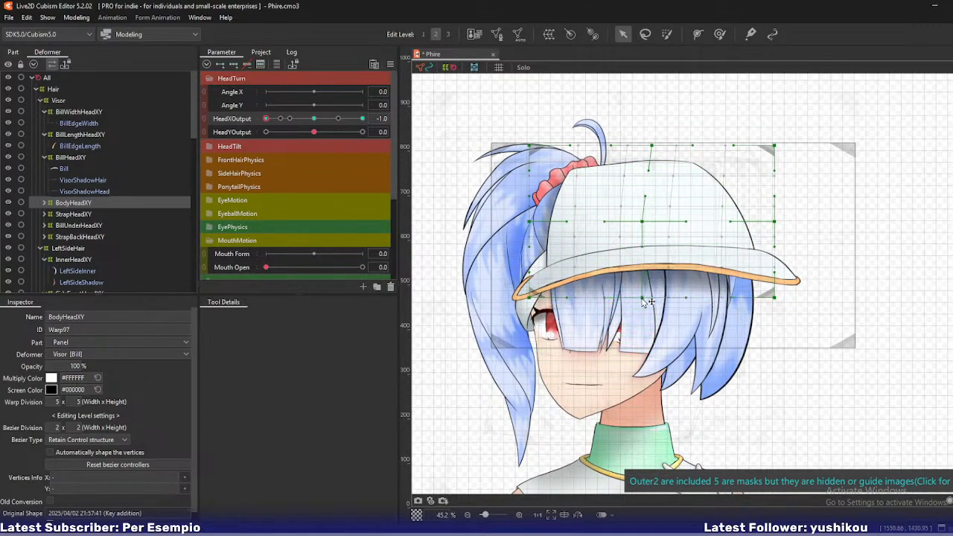
Pull BodyHeadXY's left middle, bottom left and top left points outward, and shift its top middle point slightly left
{"action": "left_click_drag", "start_coordinate": [529, 222], "coordinate": [510, 222]}
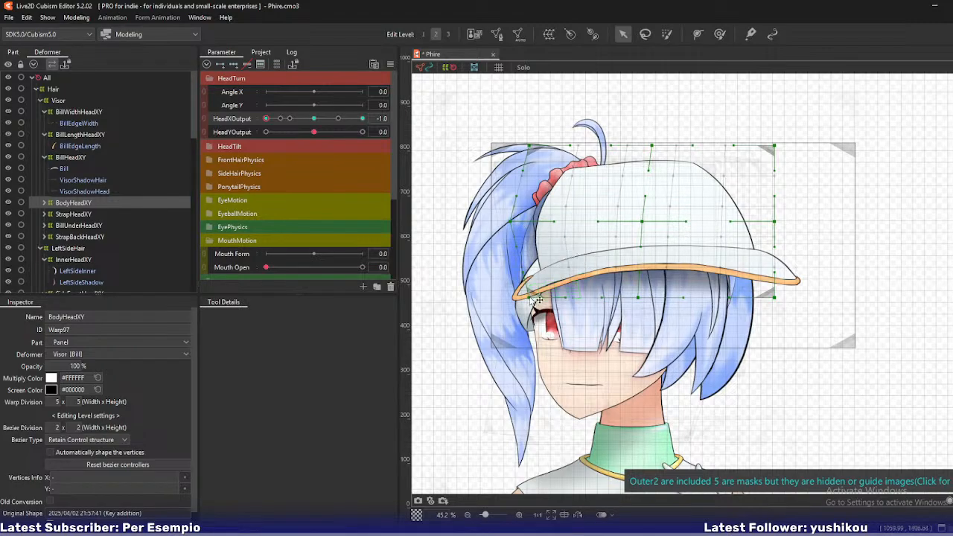
{"action": "left_click_drag", "start_coordinate": [536, 300], "coordinate": [517, 302]}
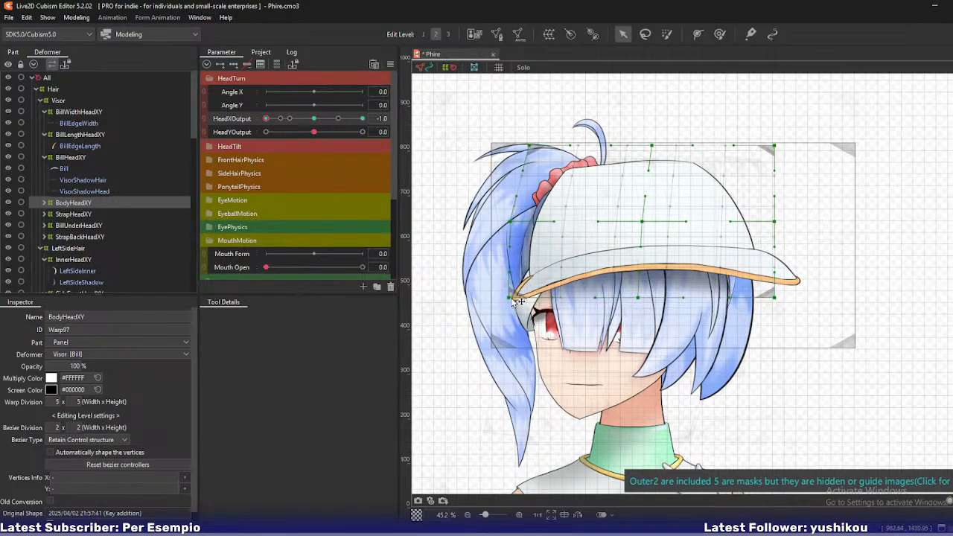
{"action": "left_click", "coordinate": [648, 146]}
{"action": "left_click_drag", "start_coordinate": [533, 147], "coordinate": [517, 145]}
{"action": "left_click_drag", "start_coordinate": [510, 221], "coordinate": [514, 221]}
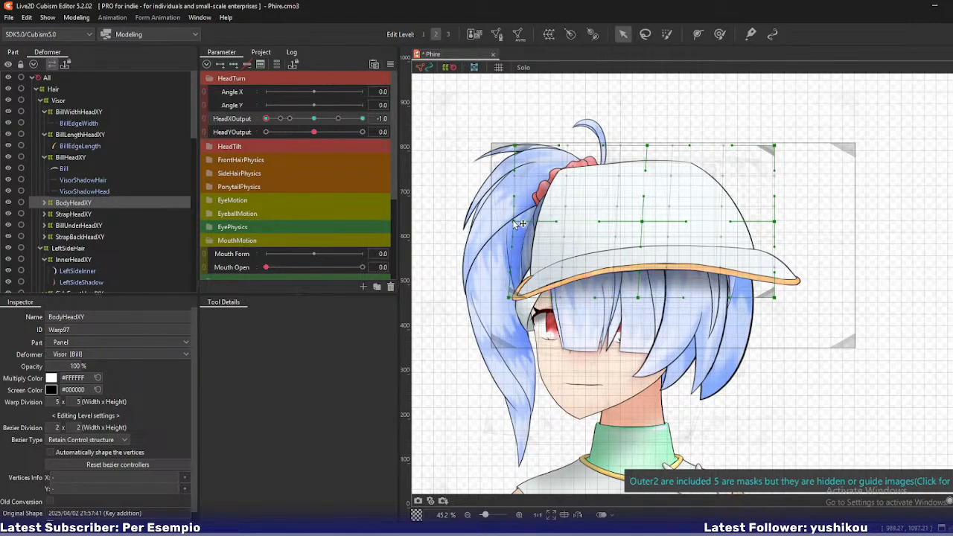
Shift BodyHeadXY's bottom middle point slightly left, nudge its bottom left corner outward, and check the turn along HeadXOutput
{"action": "left_click_drag", "start_coordinate": [637, 299], "coordinate": [631, 299]}
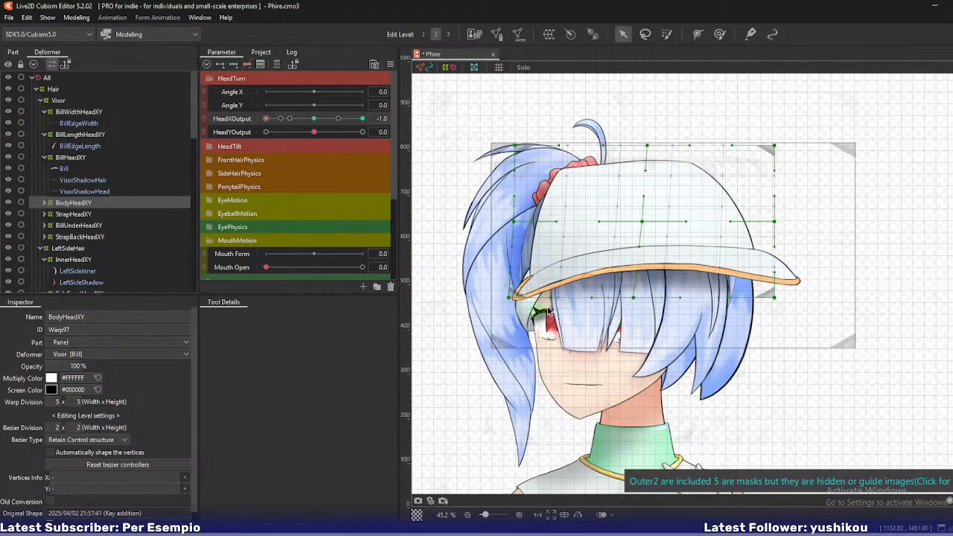
{"action": "left_click_drag", "start_coordinate": [509, 299], "coordinate": [507, 299]}
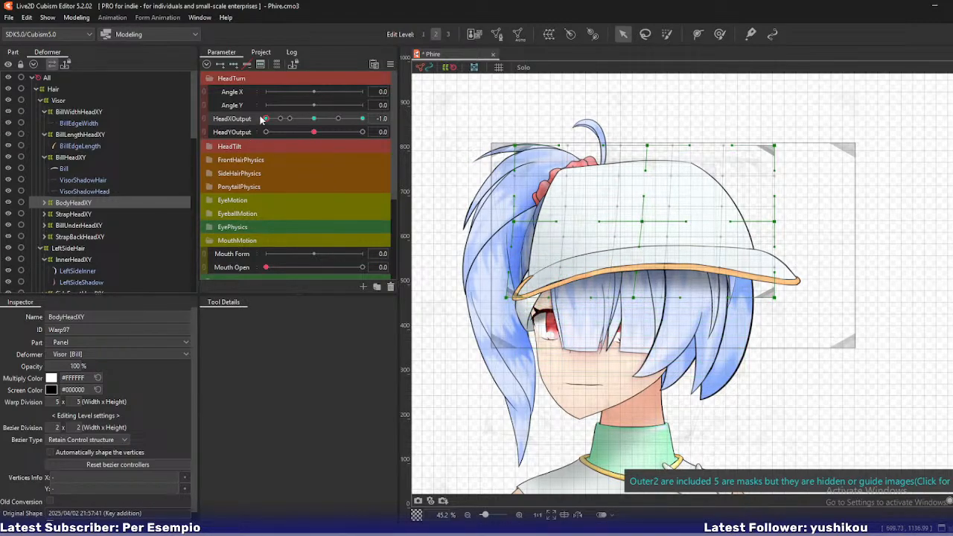
{"action": "mouse_move", "coordinate": [263, 119]}
{"action": "left_mouse_down"}
{"action": "mouse_move", "coordinate": [304, 127]}
{"action": "mouse_move", "coordinate": [266, 120]}
{"action": "left_mouse_up"}
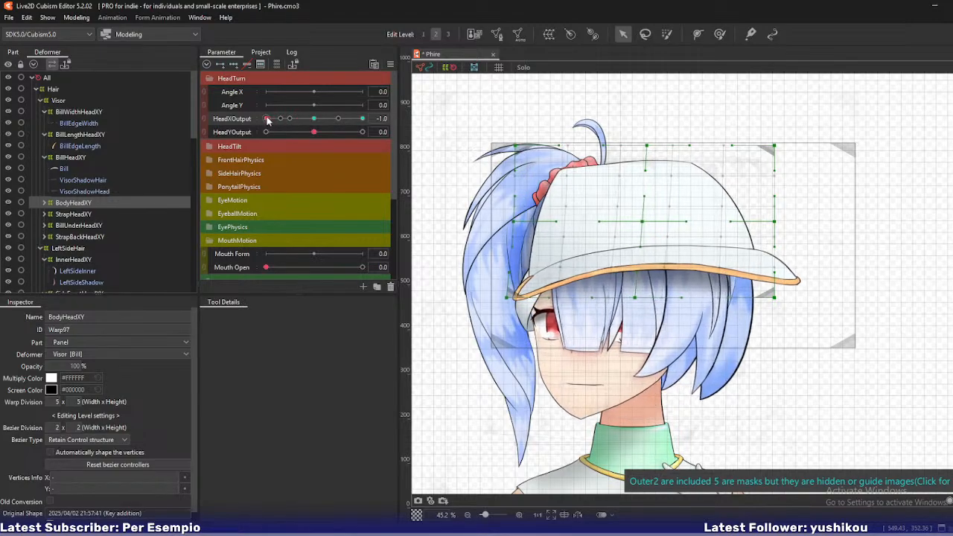
Shift BodyHeadXY's top middle and centre points left, and nudge its left middle point and top right corner slightly outward
{"action": "scroll", "coordinate": [599, 205], "scroll_direction": "up", "scroll_amount": 2}
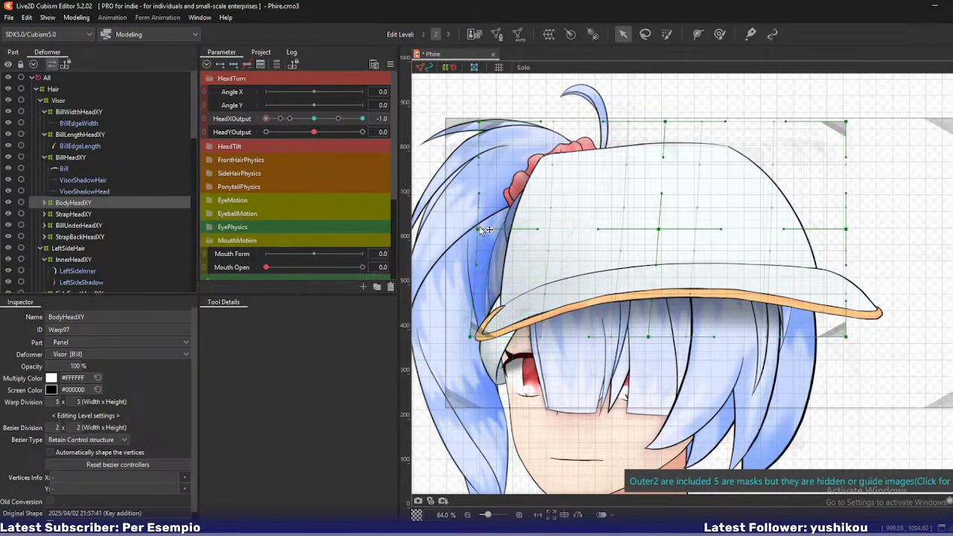
{"action": "left_click_drag", "start_coordinate": [479, 229], "coordinate": [476, 229]}
{"action": "left_click_drag", "start_coordinate": [666, 123], "coordinate": [656, 124]}
{"action": "left_click_drag", "start_coordinate": [847, 122], "coordinate": [850, 122]}
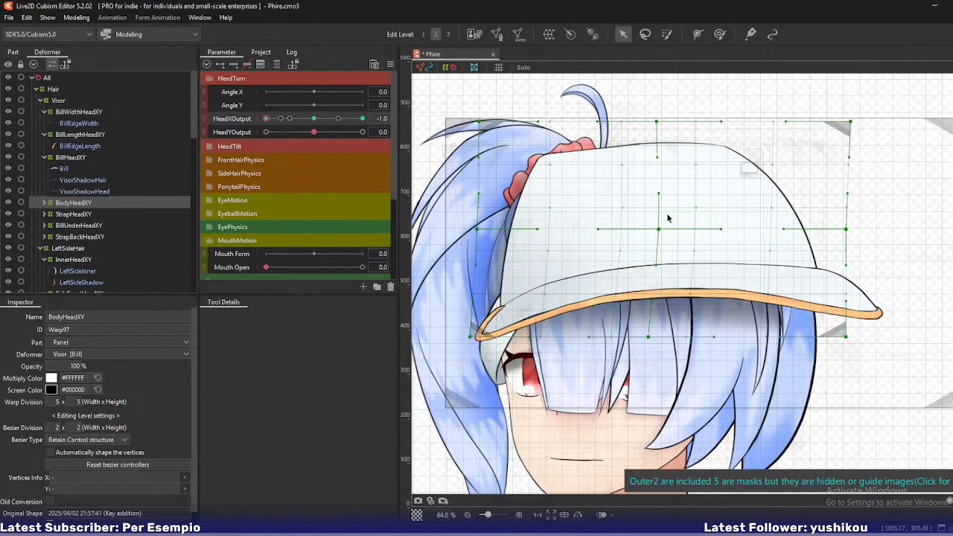
{"action": "left_click_drag", "start_coordinate": [659, 228], "coordinate": [645, 229]}
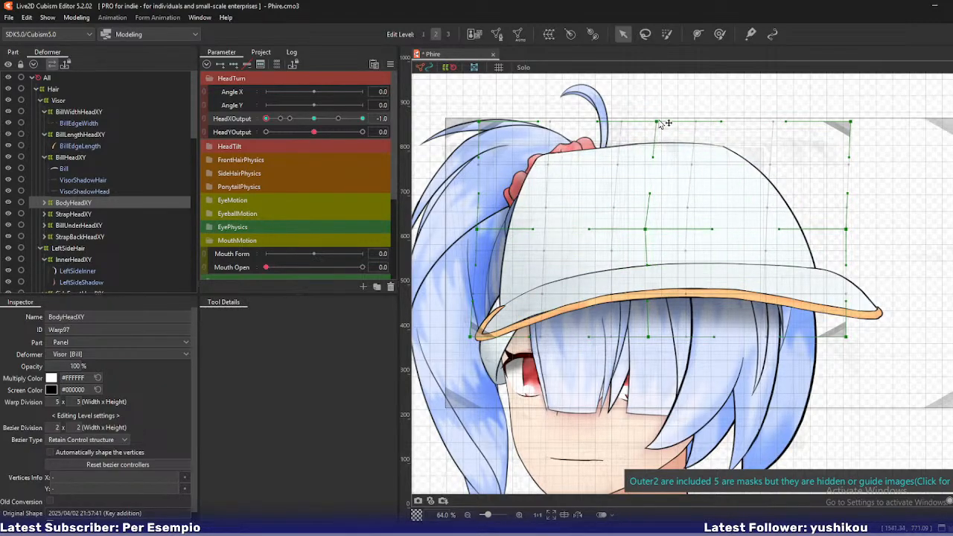
{"action": "left_click_drag", "start_coordinate": [659, 122], "coordinate": [661, 123]}
{"action": "left_click_drag", "start_coordinate": [269, 118], "coordinate": [250, 127]}
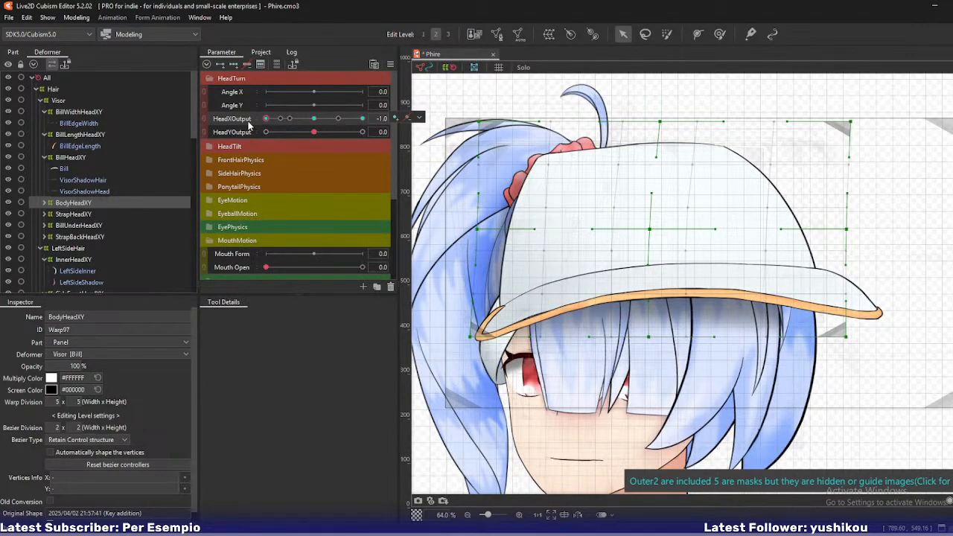
Pull BillHeadXY's top right corner inward to the left, and move its right middle point slightly left
{"action": "left_click", "coordinate": [74, 158]}
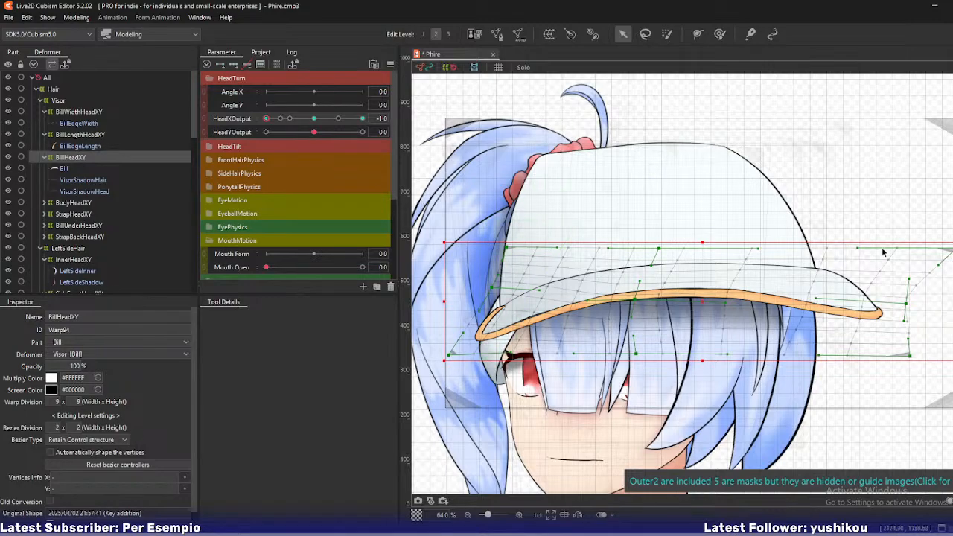
{"action": "left_click_drag", "start_coordinate": [941, 250], "coordinate": [929, 252]}
{"action": "left_click_drag", "start_coordinate": [906, 303], "coordinate": [914, 309]}
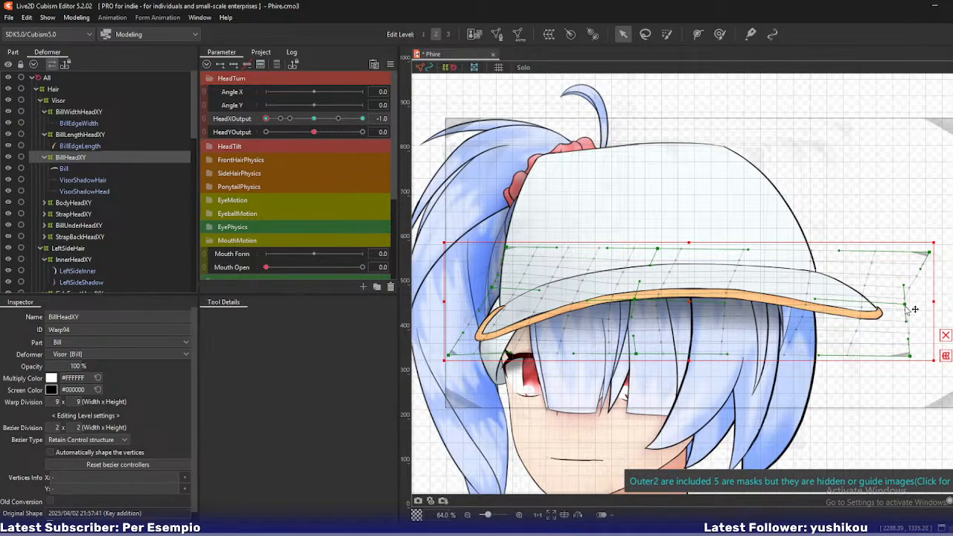
{"action": "mouse_move", "coordinate": [266, 120]}
{"action": "left_mouse_down"}
{"action": "mouse_move", "coordinate": [293, 127]}
{"action": "mouse_move", "coordinate": [266, 120]}
{"action": "left_mouse_up"}
{"action": "left_click_drag", "start_coordinate": [907, 306], "coordinate": [900, 304]}
Nudge BillWidthHeadXY's right middle point slightly left and up, and check the bill edge along HeadXOutput
{"action": "left_click", "coordinate": [102, 137]}
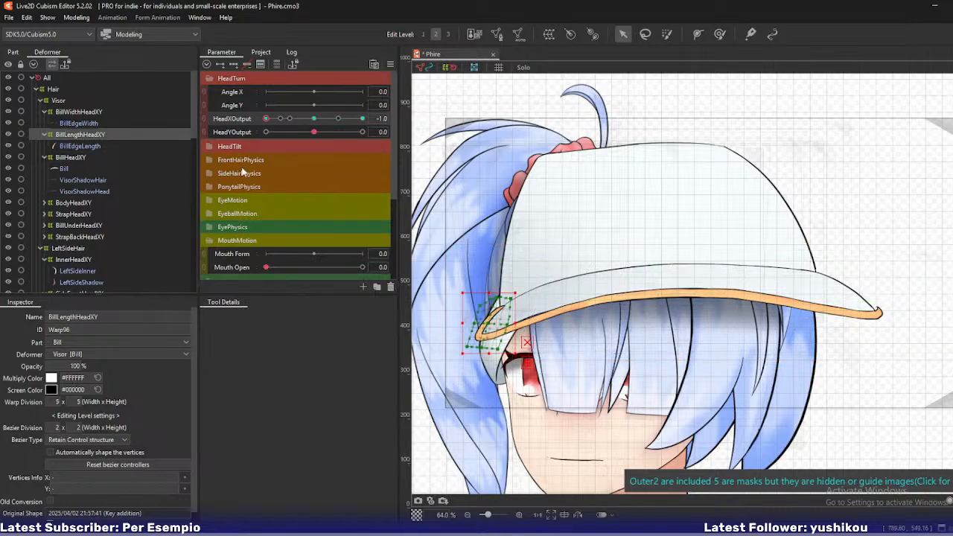
{"action": "left_click", "coordinate": [93, 113]}
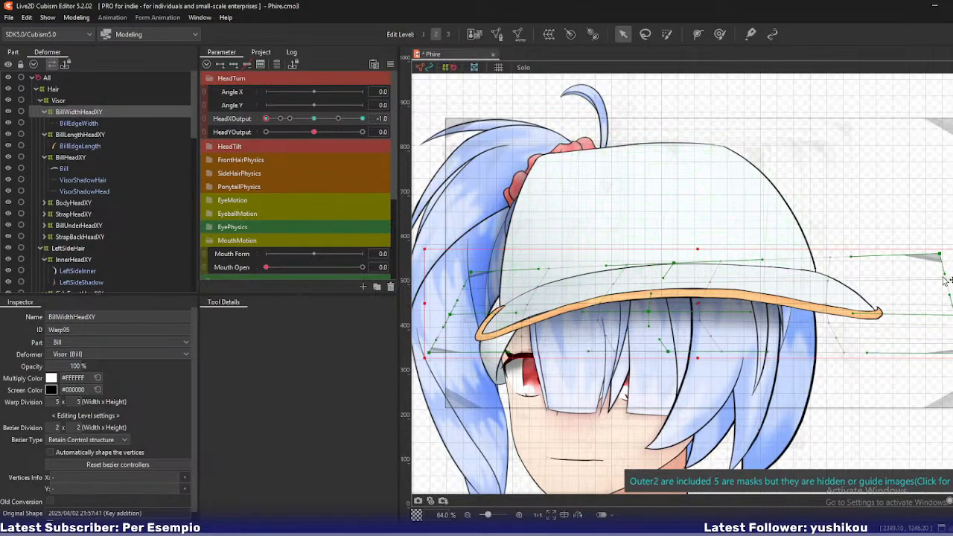
{"action": "left_click_drag", "start_coordinate": [952, 316], "coordinate": [948, 314]}
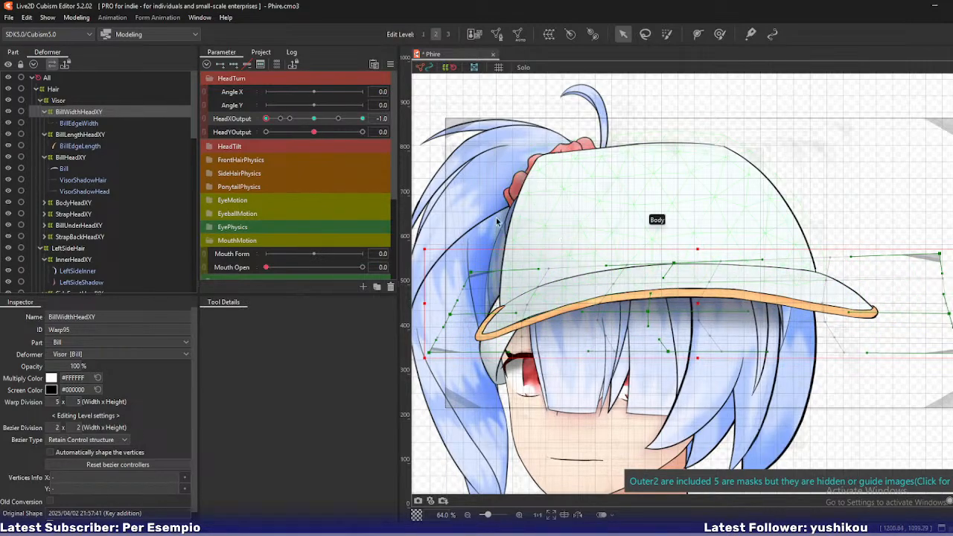
{"action": "left_click_drag", "start_coordinate": [267, 119], "coordinate": [247, 124]}
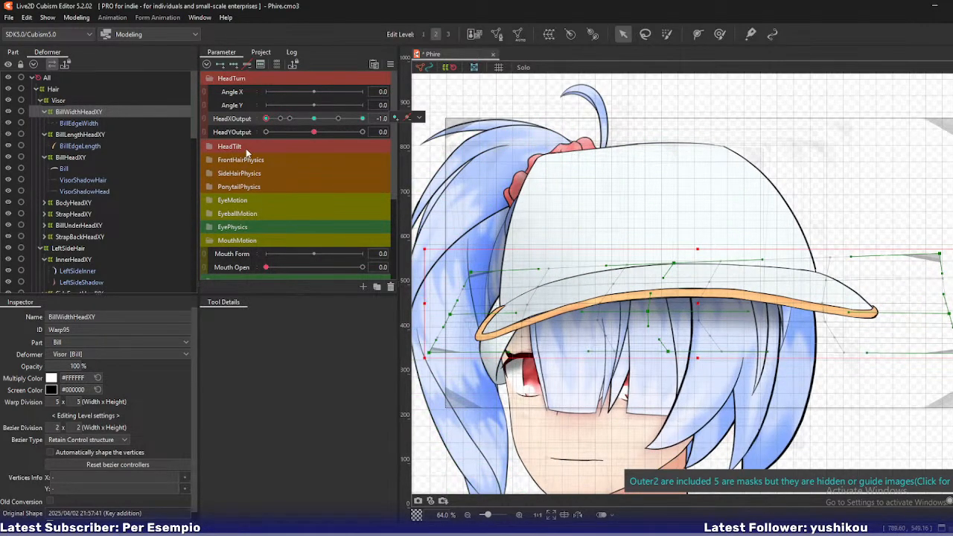
Lower the inner bezier handle of BillHeadXY's top right corner slightly, and undo the further changes to the upper edge's handles
{"action": "left_click", "coordinate": [71, 157]}
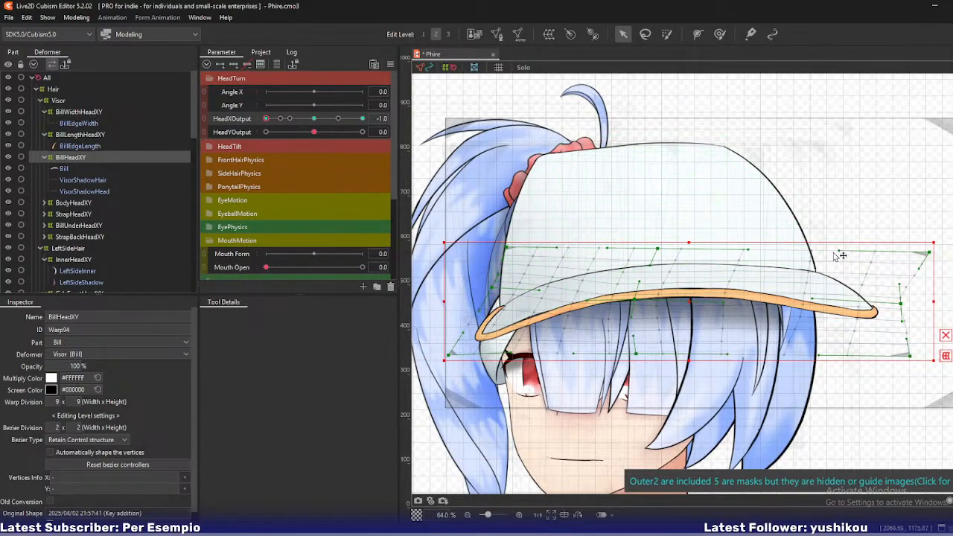
{"action": "left_click_drag", "start_coordinate": [832, 251], "coordinate": [837, 261]}
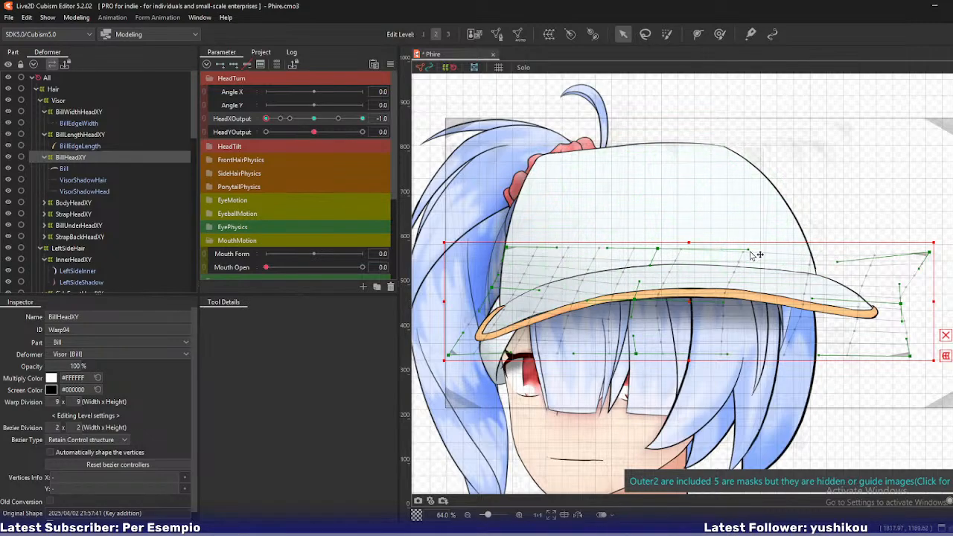
{"action": "left_click_drag", "start_coordinate": [748, 249], "coordinate": [735, 271]}
{"action": "key", "text": "ctrl+z"}
{"action": "key", "text": "ctrl+z"}
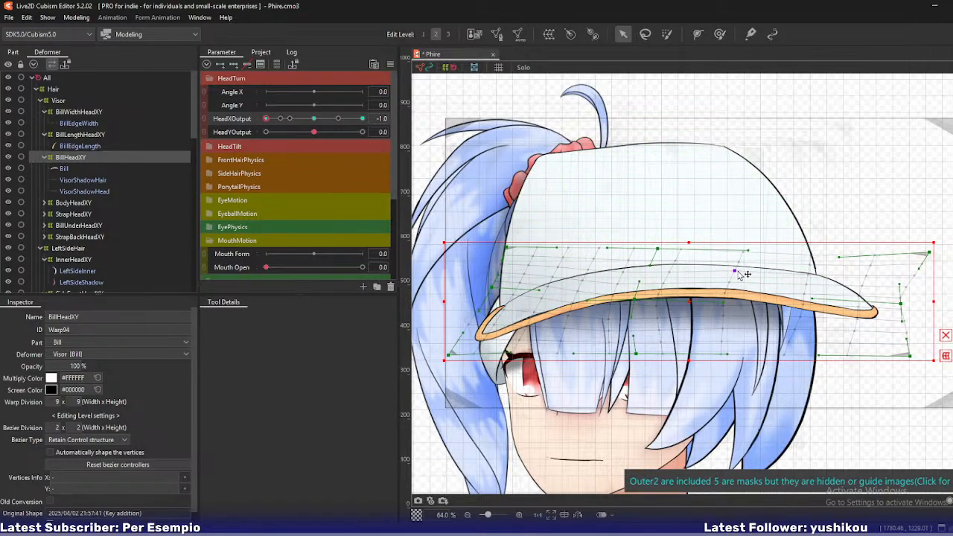
{"action": "left_click", "coordinate": [865, 278]}
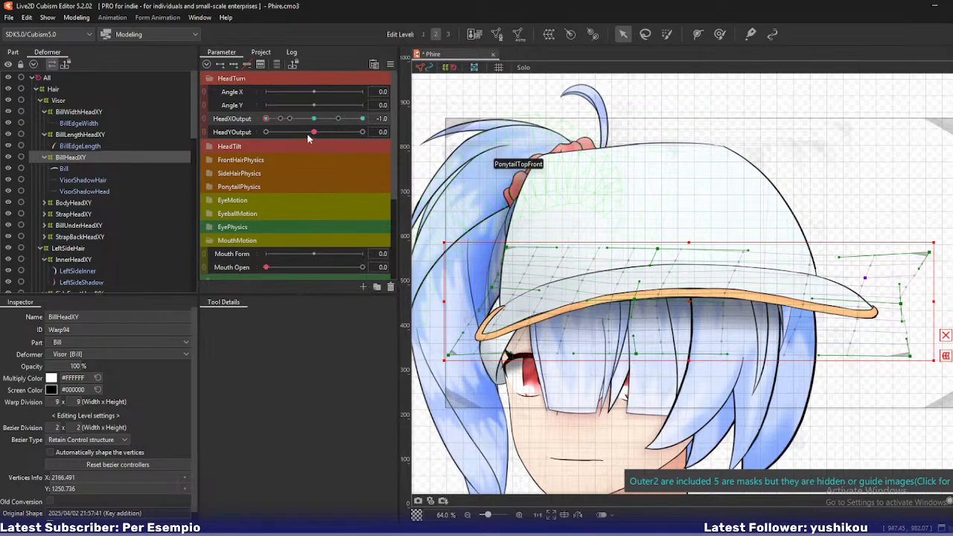
{"action": "mouse_move", "coordinate": [266, 119]}
{"action": "left_mouse_down"}
{"action": "mouse_move", "coordinate": [293, 120]}
{"action": "mouse_move", "coordinate": [255, 129]}
{"action": "left_mouse_up"}
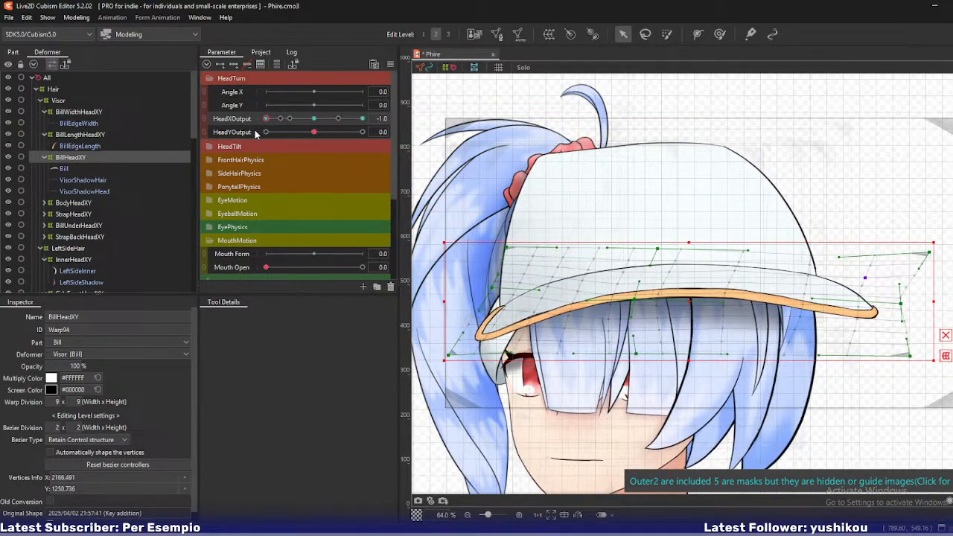
At edit level 3, raise StrapHeadXY's bottom left corner and pull its bottom right corner up and to the left
{"action": "left_click", "coordinate": [67, 217]}
{"action": "key", "text": "3"}
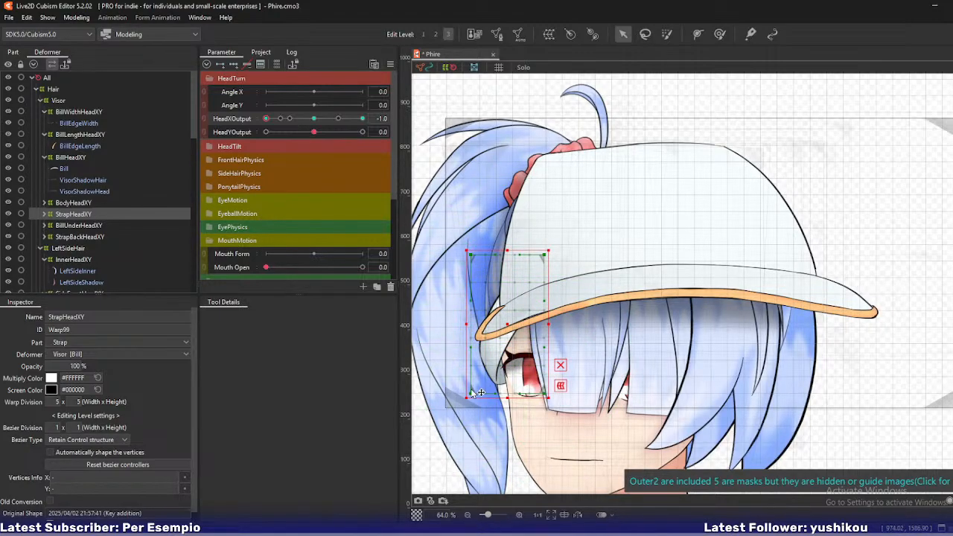
{"action": "scroll", "coordinate": [476, 392], "scroll_direction": "up", "scroll_amount": 2}
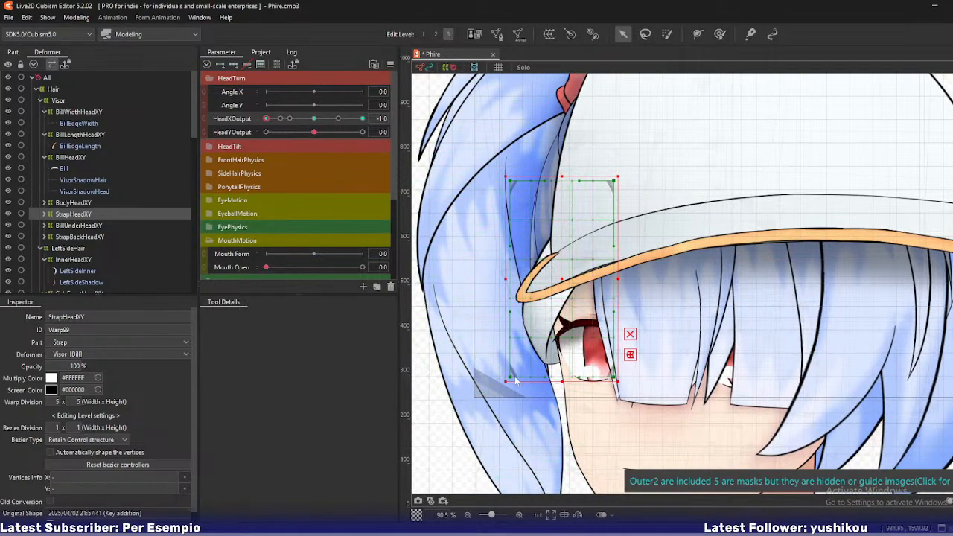
{"action": "left_click_drag", "start_coordinate": [510, 377], "coordinate": [508, 303]}
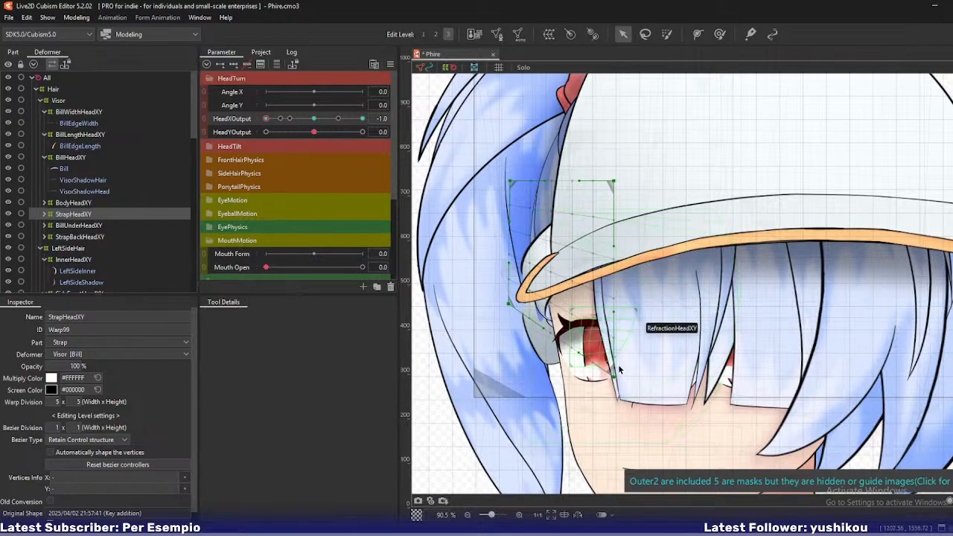
{"action": "left_click_drag", "start_coordinate": [617, 368], "coordinate": [579, 335]}
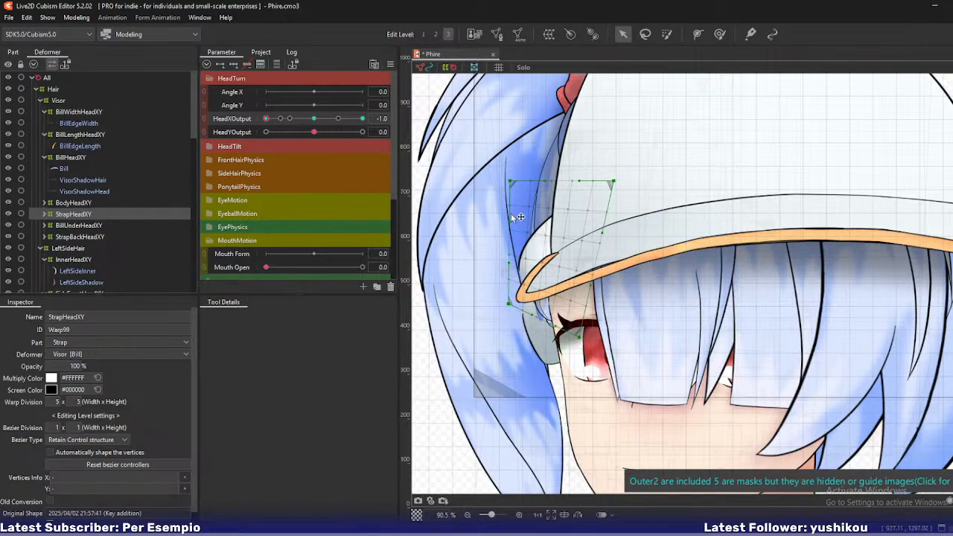
Isolate Strap and StrapBack together with their StrapHeadXY and StrapBackHeadXY deformers in Solo view
{"action": "left_click", "coordinate": [44, 214]}
{"action": "left_click", "coordinate": [64, 226]}
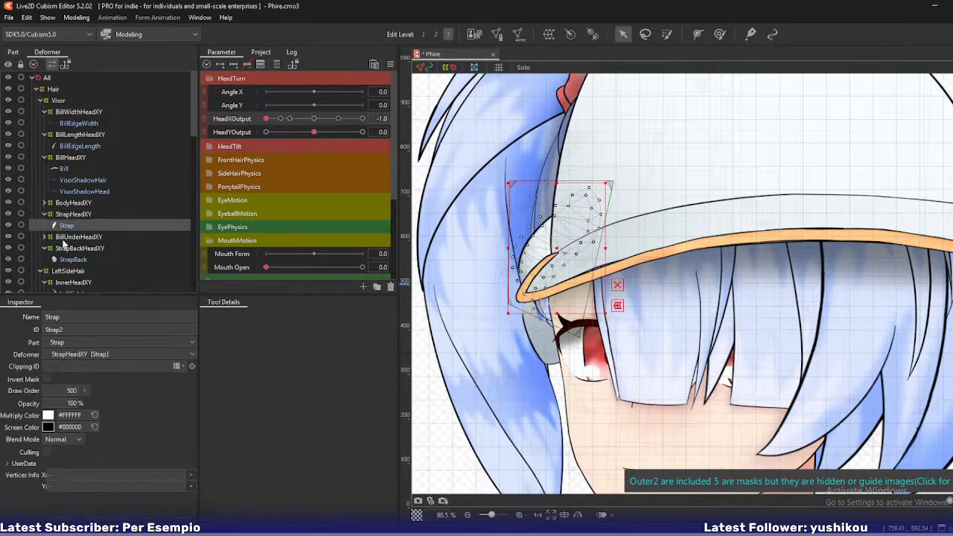
{"action": "left_click", "coordinate": [67, 215]}
{"action": "left_click", "coordinate": [66, 226], "text": "ctrl"}
{"action": "left_click", "coordinate": [70, 248], "text": "ctrl"}
{"action": "left_click", "coordinate": [73, 260], "text": "ctrl"}
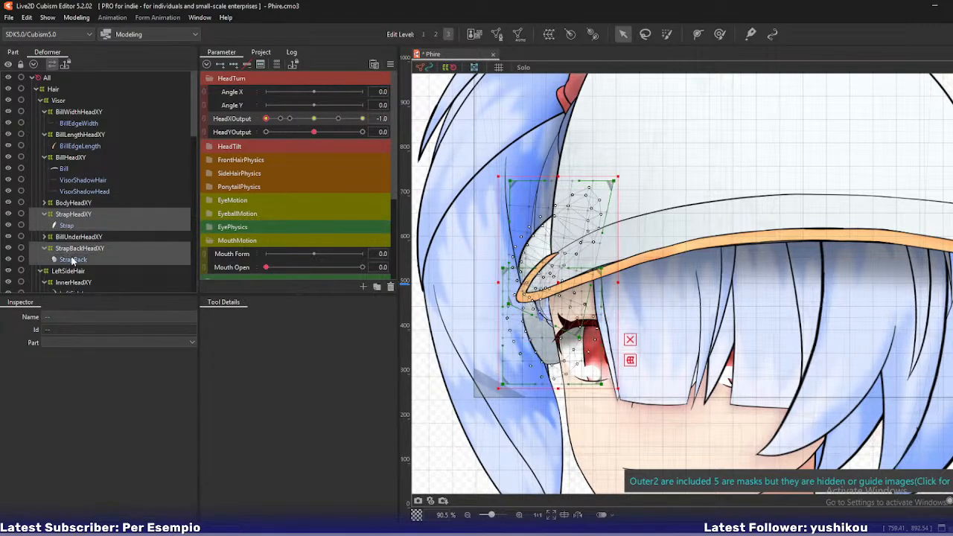
{"action": "key", "text": "s"}
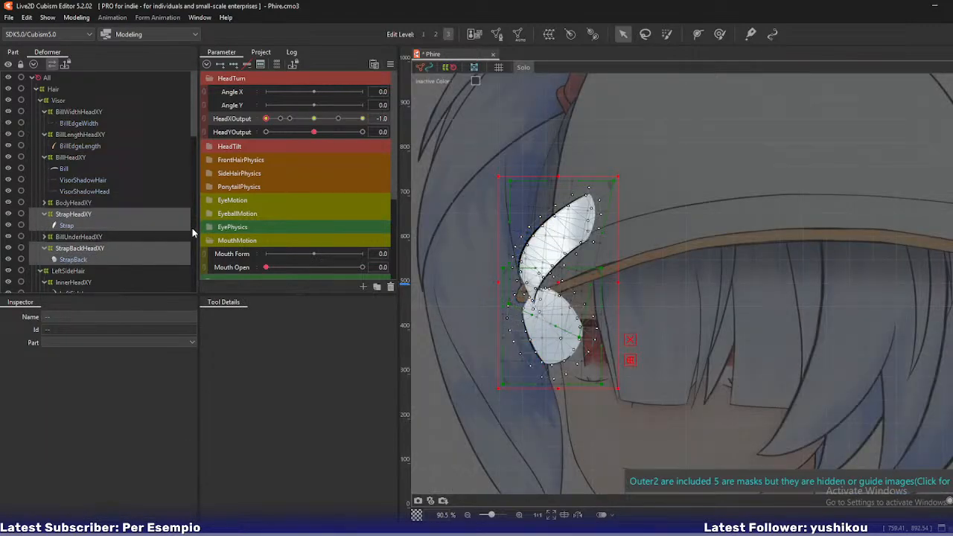
At edit level 2, shift StrapHeadXY's centre, top middle and bottom middle points left, and pull its left middle and top left points inward
{"action": "left_click", "coordinate": [80, 216]}
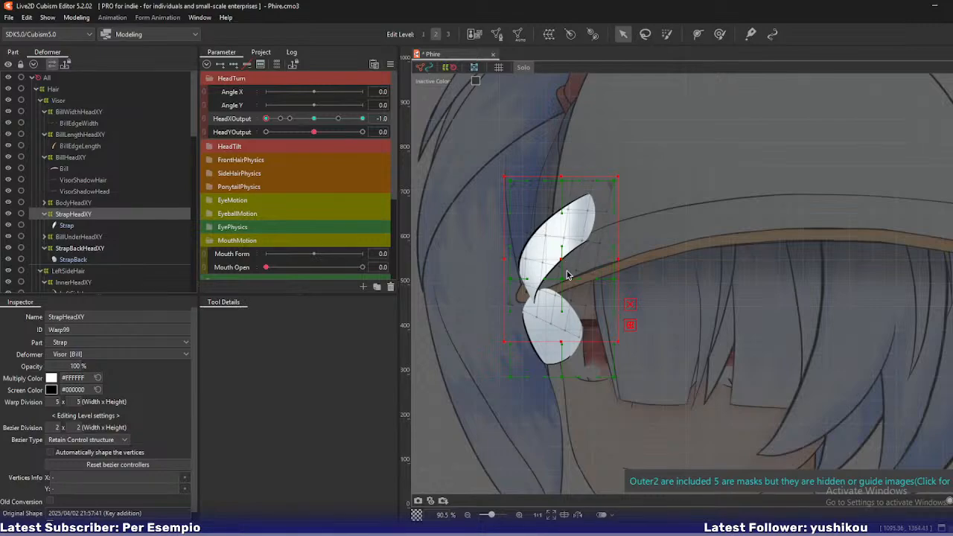
{"action": "left_click_drag", "start_coordinate": [561, 278], "coordinate": [557, 273]}
{"action": "left_click_drag", "start_coordinate": [561, 180], "coordinate": [551, 180]}
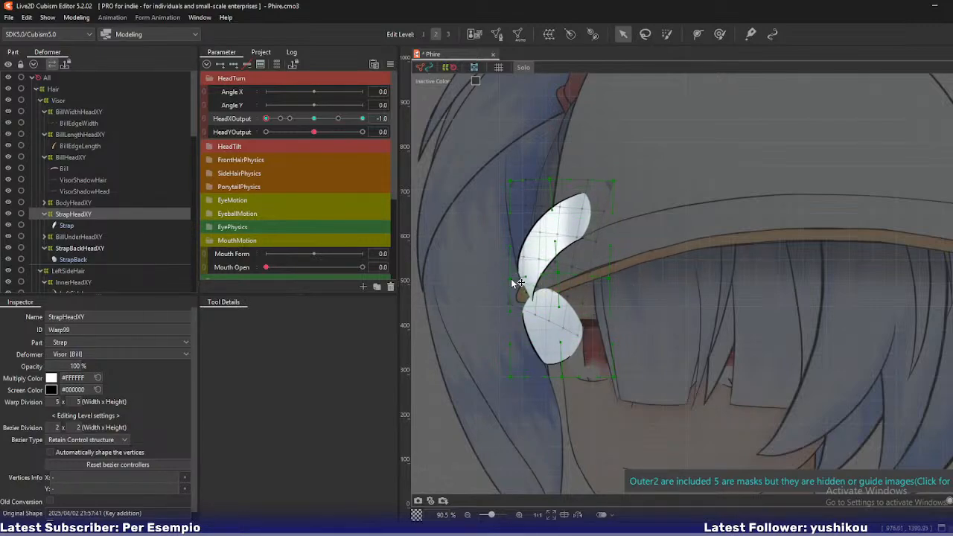
{"action": "left_click_drag", "start_coordinate": [515, 283], "coordinate": [521, 279]}
{"action": "left_click_drag", "start_coordinate": [511, 181], "coordinate": [519, 184]}
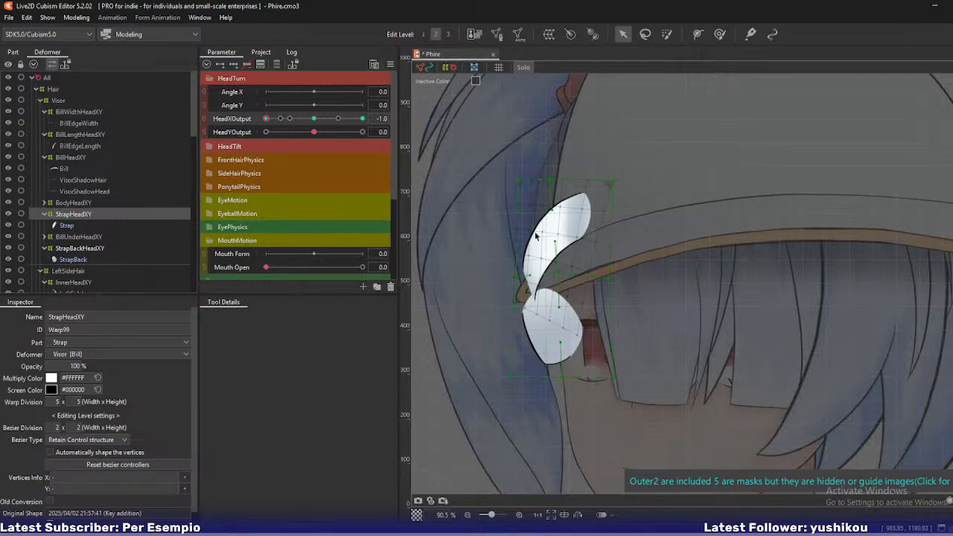
{"action": "left_click_drag", "start_coordinate": [563, 375], "coordinate": [515, 369]}
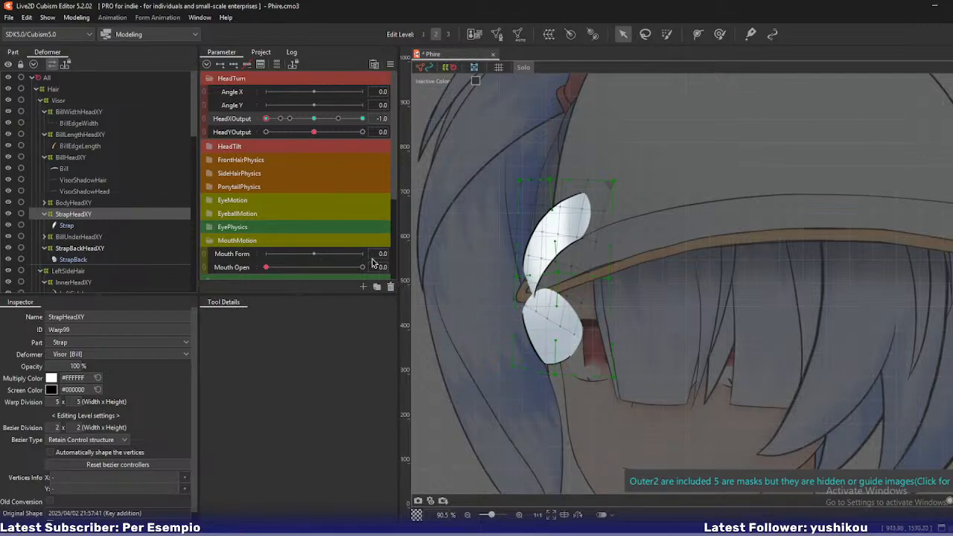
{"action": "mouse_move", "coordinate": [267, 129]}
{"action": "left_mouse_down"}
{"action": "mouse_move", "coordinate": [284, 130]}
{"action": "mouse_move", "coordinate": [267, 130]}
{"action": "left_mouse_up"}
{"action": "scroll", "coordinate": [558, 244], "scroll_direction": "up", "scroll_amount": 4}
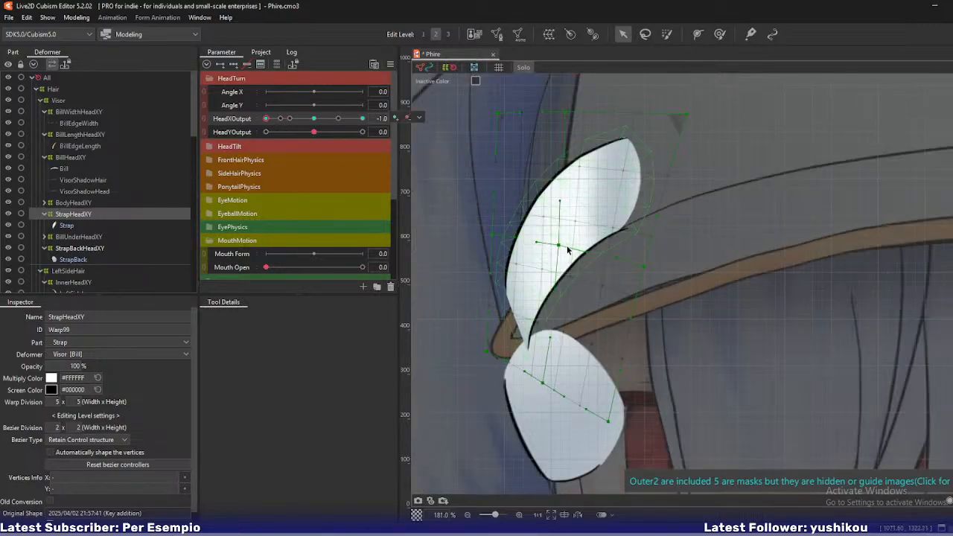
{"action": "left_click_drag", "start_coordinate": [558, 244], "coordinate": [491, 238]}
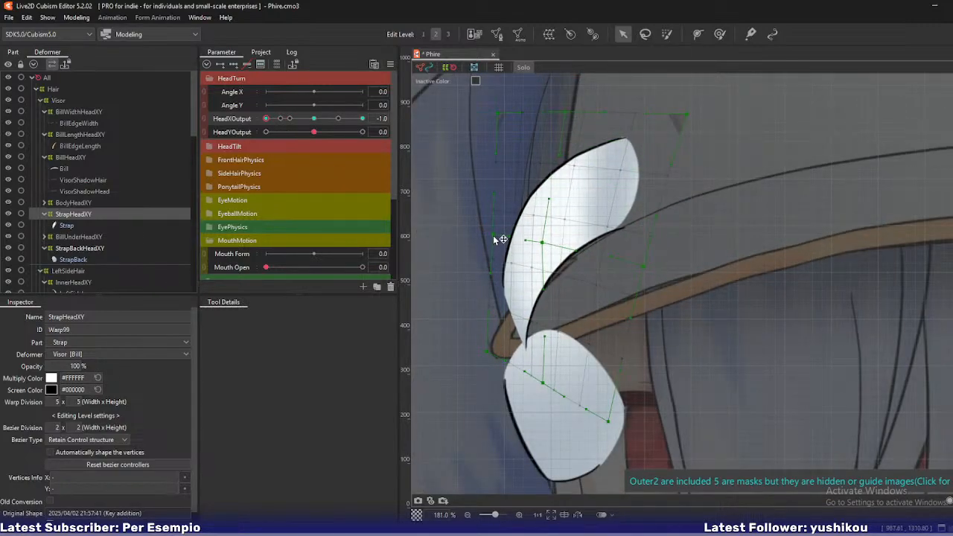
Move StrapBackHeadXY up so the back strap sits behind the front strap, check the turn along HeadXOutput, and leave Solo view
{"action": "left_click_drag", "start_coordinate": [542, 382], "coordinate": [562, 312]}
{"action": "left_click", "coordinate": [82, 249]}
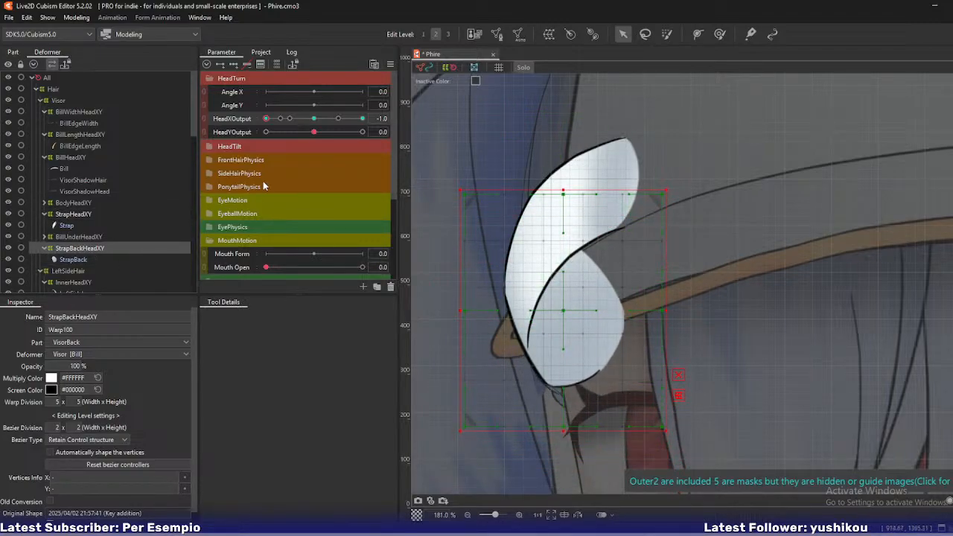
{"action": "mouse_move", "coordinate": [266, 118]}
{"action": "left_mouse_down"}
{"action": "mouse_move", "coordinate": [274, 119]}
{"action": "mouse_move", "coordinate": [262, 134]}
{"action": "mouse_move", "coordinate": [271, 119]}
{"action": "mouse_move", "coordinate": [295, 119]}
{"action": "mouse_move", "coordinate": [255, 123]}
{"action": "left_mouse_up"}
{"action": "key", "text": "s"}
{"action": "scroll", "coordinate": [531, 223], "scroll_direction": "down", "scroll_amount": 2}
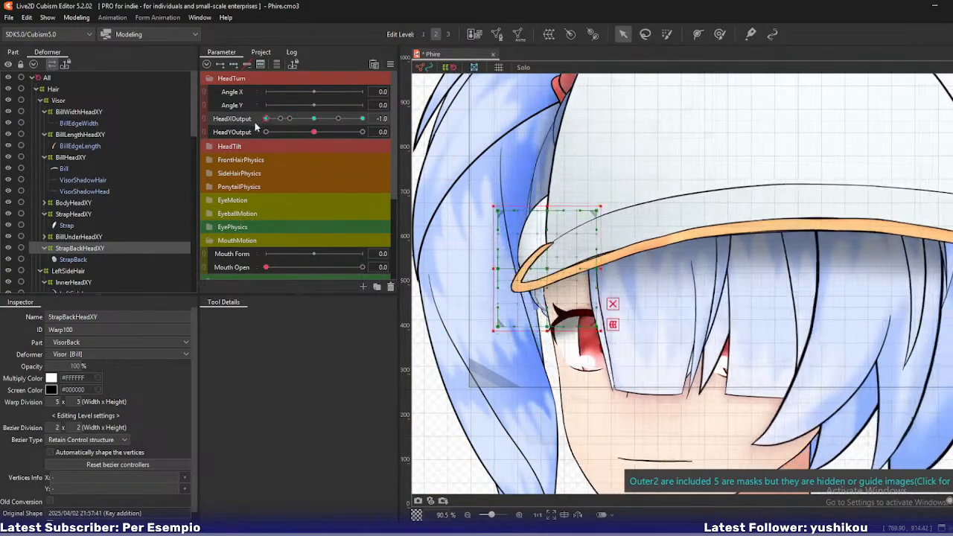
At edit level 2, lower StrapHeadXY's centre point slightly and adjust its bottom left point at the bill's corner
{"action": "left_click", "coordinate": [75, 213]}
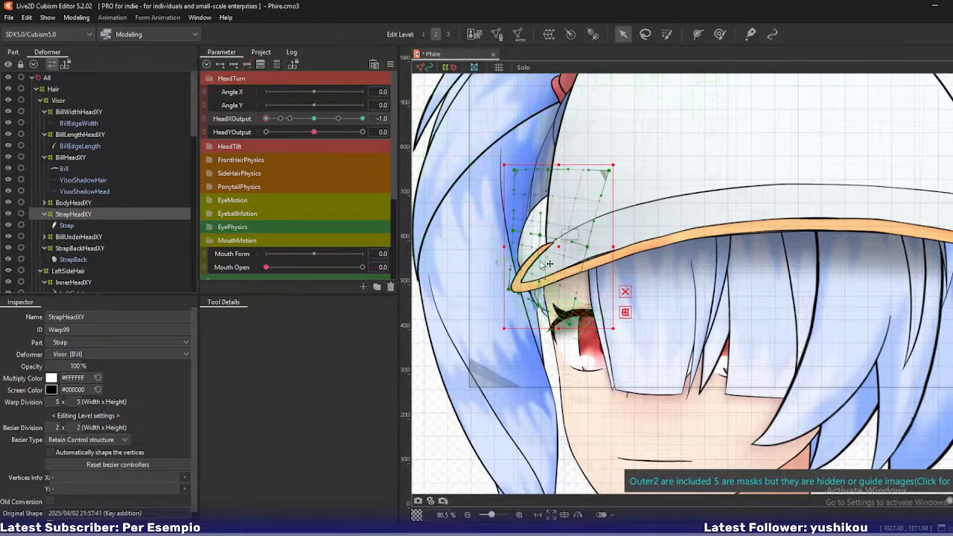
{"action": "mouse_move", "coordinate": [540, 234]}
{"action": "left_mouse_down"}
{"action": "mouse_move", "coordinate": [520, 241]}
{"action": "mouse_move", "coordinate": [540, 241]}
{"action": "left_mouse_up"}
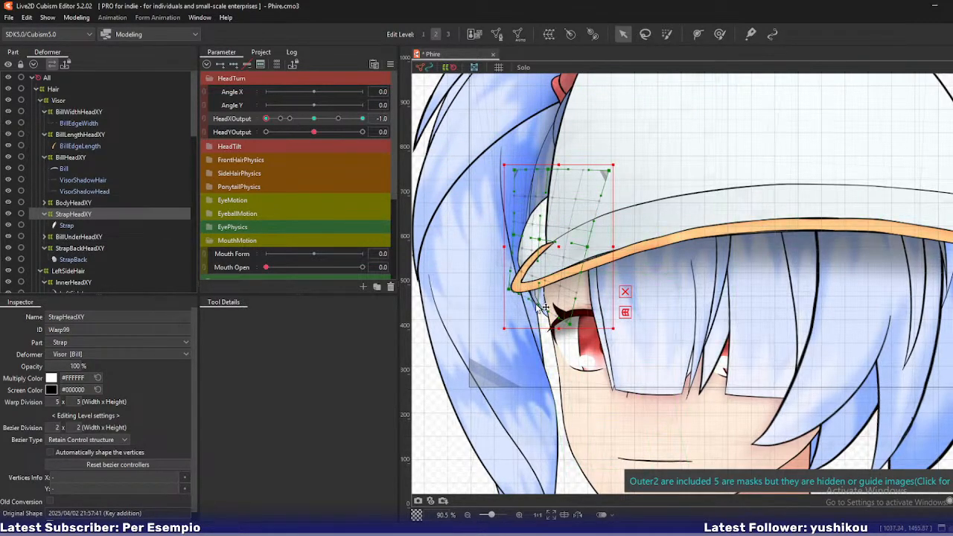
{"action": "left_click_drag", "start_coordinate": [509, 289], "coordinate": [550, 270]}
Nudge StrapBackHeadXY slightly to the right and check the cap's turn around HeadXOutput -1.0
{"action": "left_click", "coordinate": [84, 248]}
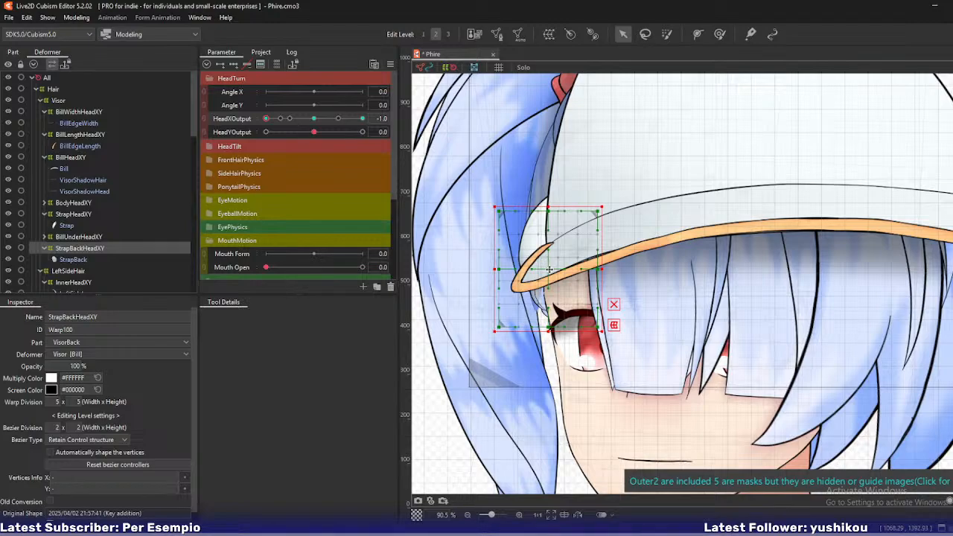
{"action": "mouse_move", "coordinate": [273, 122]}
{"action": "left_mouse_down"}
{"action": "mouse_move", "coordinate": [287, 121]}
{"action": "mouse_move", "coordinate": [262, 122]}
{"action": "left_mouse_up"}
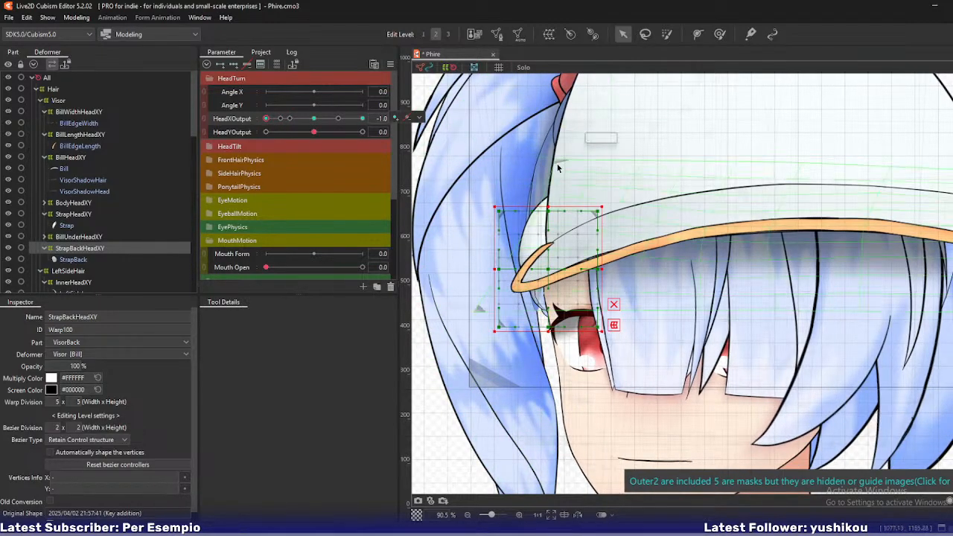
{"action": "scroll", "coordinate": [533, 225], "scroll_direction": "down", "scroll_amount": 3}
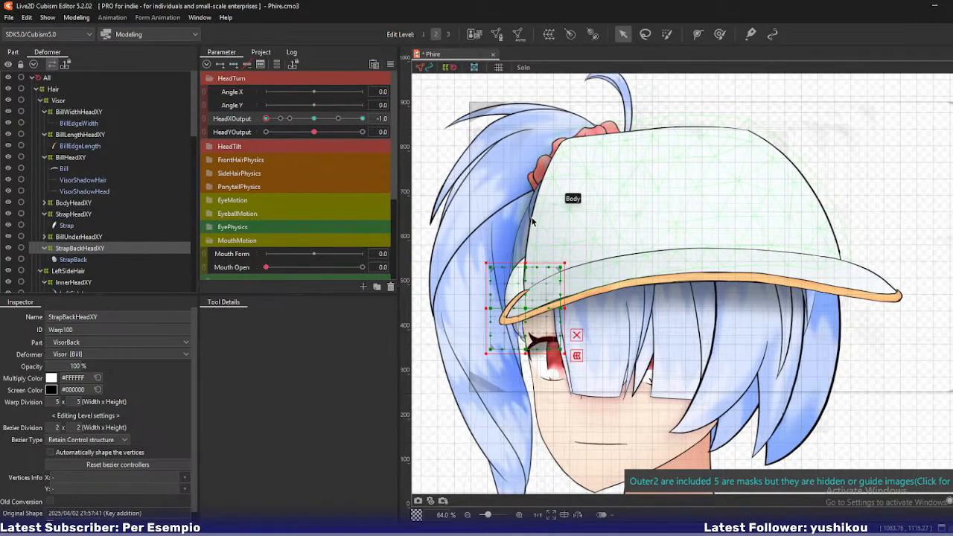
{"action": "mouse_move", "coordinate": [265, 120]}
{"action": "left_mouse_down"}
{"action": "mouse_move", "coordinate": [285, 122]}
{"action": "mouse_move", "coordinate": [251, 124]}
{"action": "left_mouse_up"}
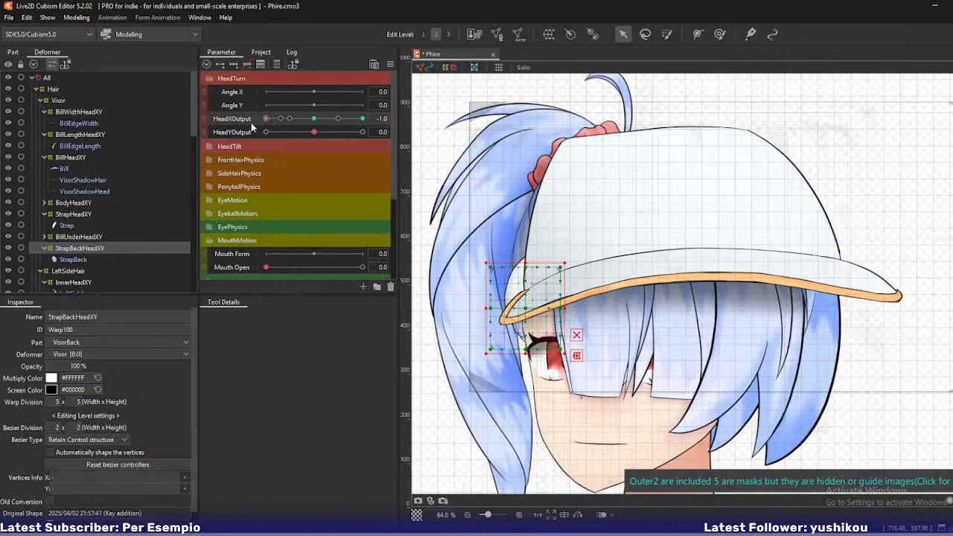
Select the HairBackBot and LeftBackSide meshes behind the bill and locate them in the part hierarchy
{"action": "left_click_drag", "start_coordinate": [886, 325], "coordinate": [702, 277]}
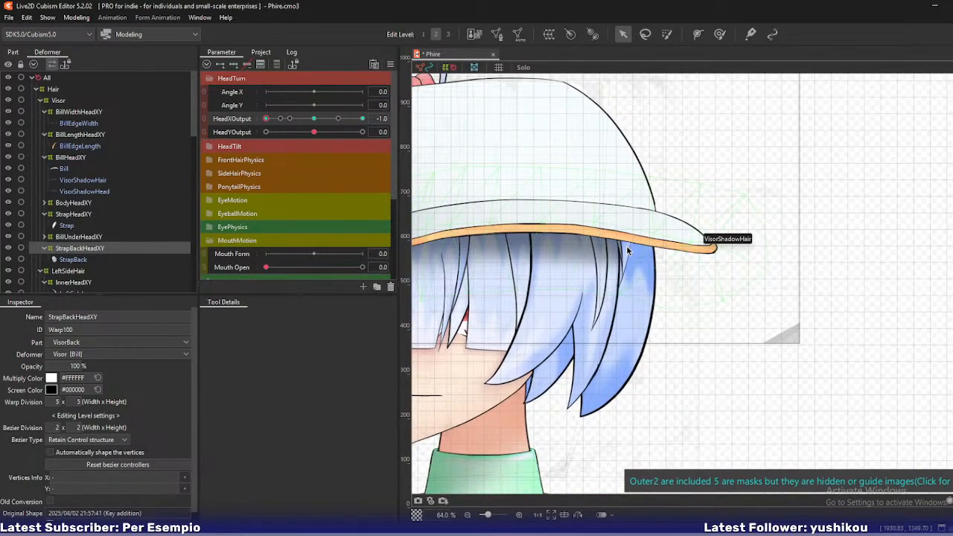
{"action": "right_click", "coordinate": [628, 250]}
{"action": "mouse_move", "coordinate": [663, 278]}
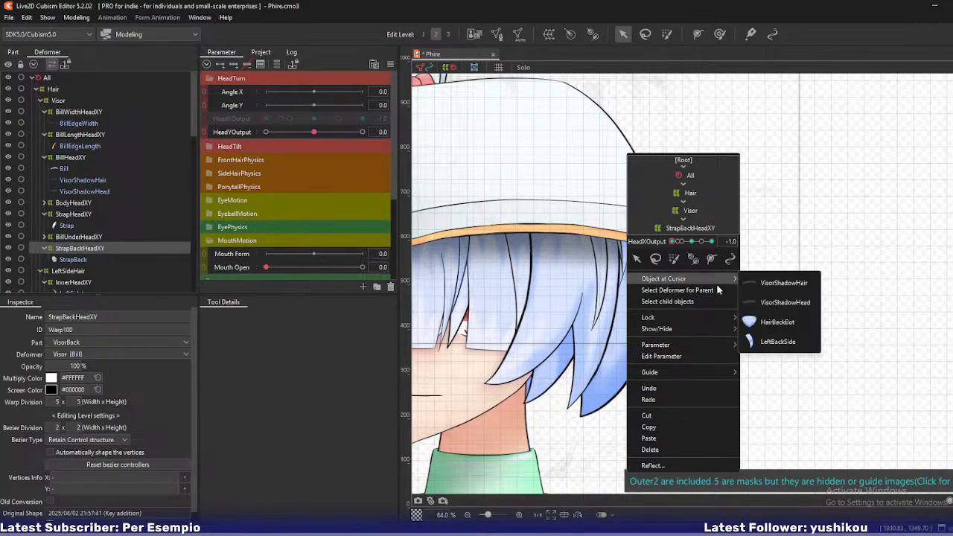
{"action": "left_click", "coordinate": [772, 322]}
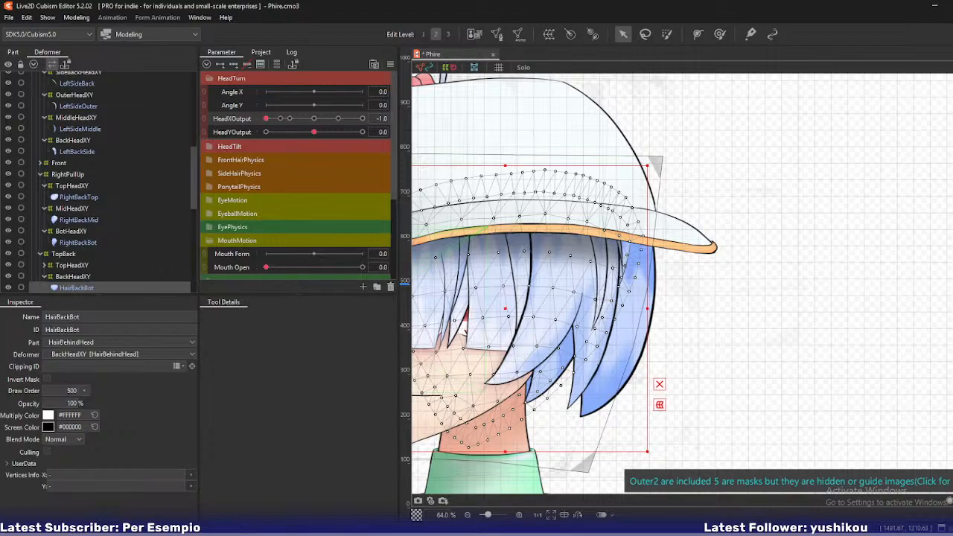
{"action": "left_click", "coordinate": [102, 244], "text": "ctrl"}
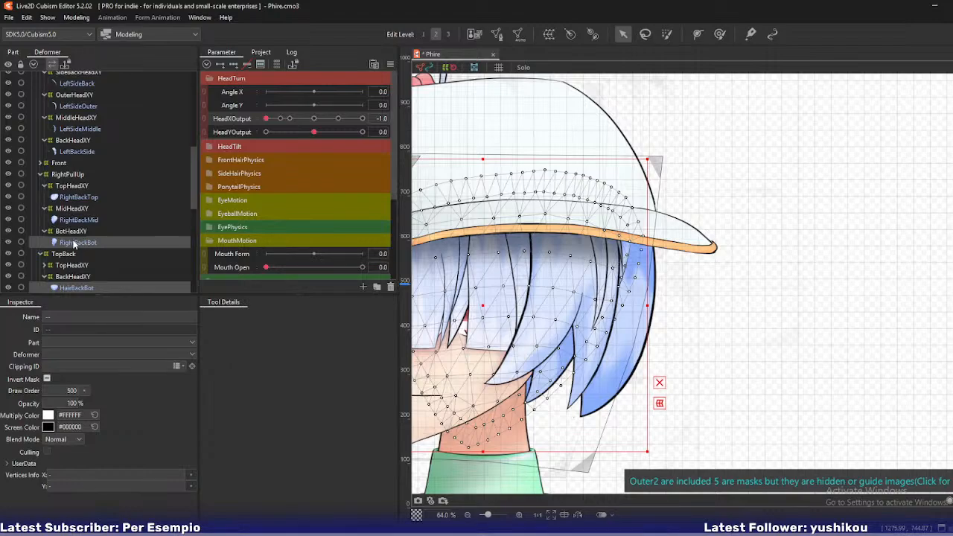
{"action": "left_click", "coordinate": [76, 289]}
{"action": "left_click", "coordinate": [79, 151], "text": "ctrl"}
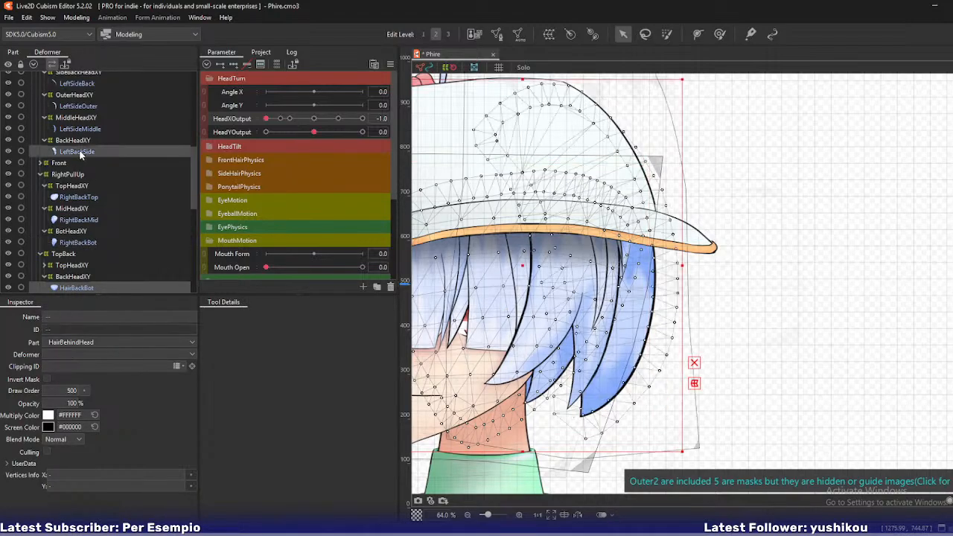
{"action": "left_click", "coordinate": [13, 52]}
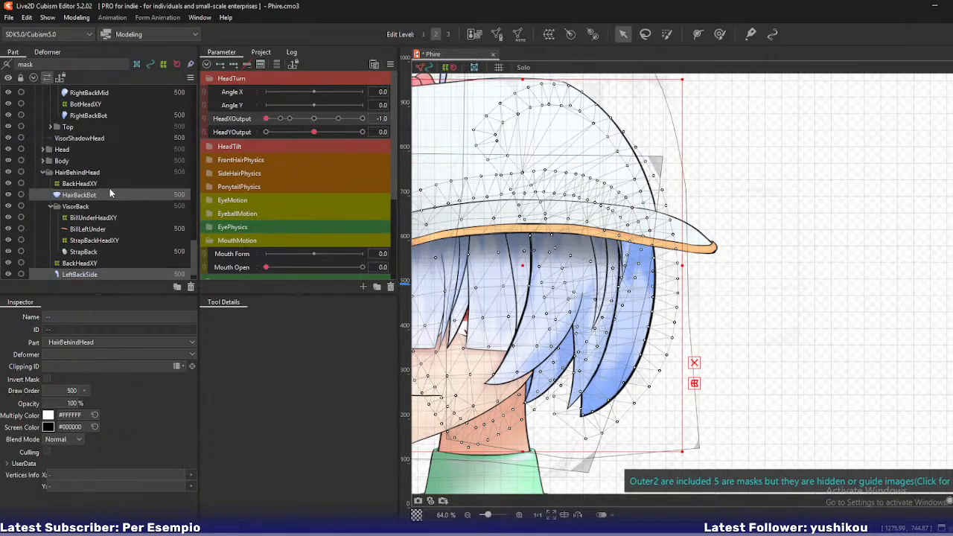
Within HairBehindHead, reorder LeftBackSide above HairBackBot, with each mesh directly beneath its own BackHeadXY deformer
{"action": "scroll", "coordinate": [109, 191], "scroll_direction": "down", "scroll_amount": 1}
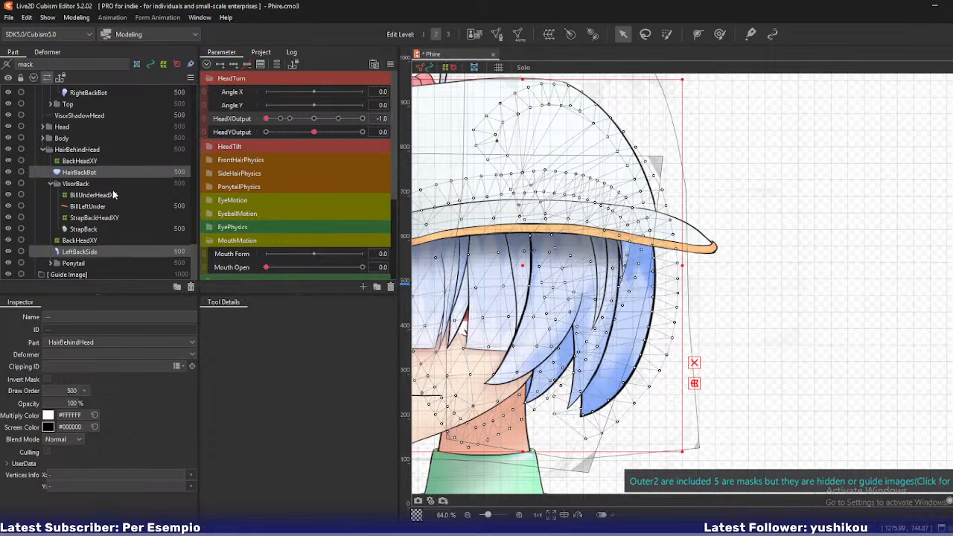
{"action": "left_click", "coordinate": [84, 175]}
{"action": "left_click", "coordinate": [87, 195]}
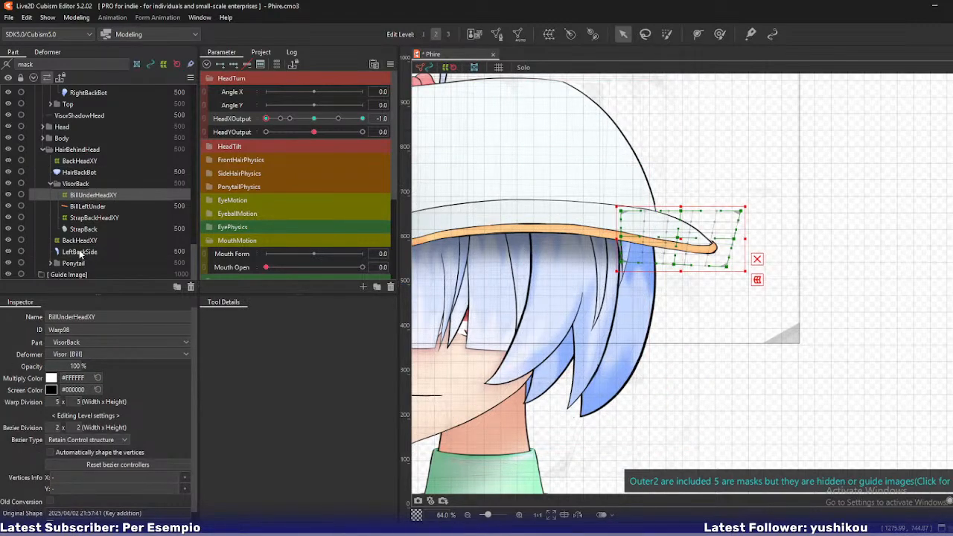
{"action": "left_click", "coordinate": [85, 176]}
{"action": "left_click", "coordinate": [84, 251]}
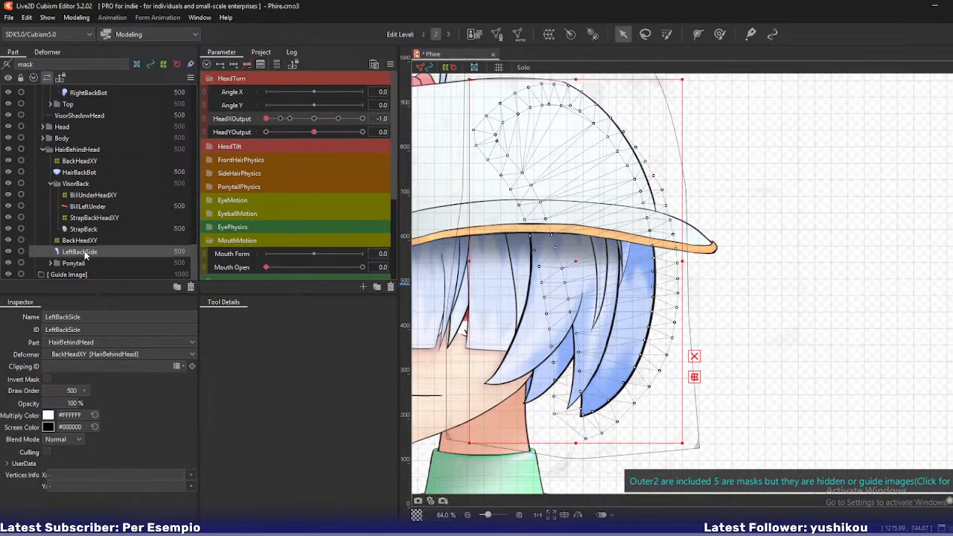
{"action": "left_click_drag", "start_coordinate": [86, 255], "coordinate": [84, 173]}
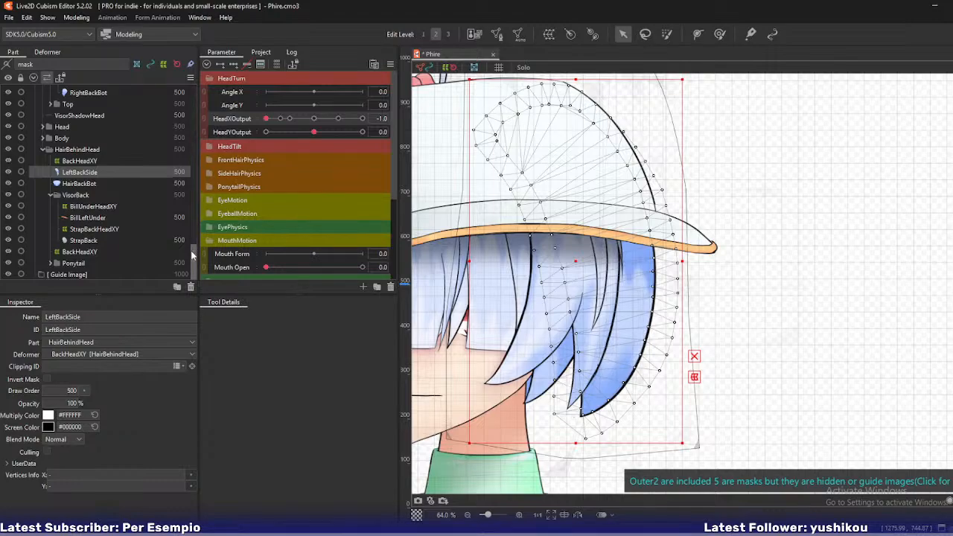
{"action": "left_click_drag", "start_coordinate": [84, 253], "coordinate": [85, 191]}
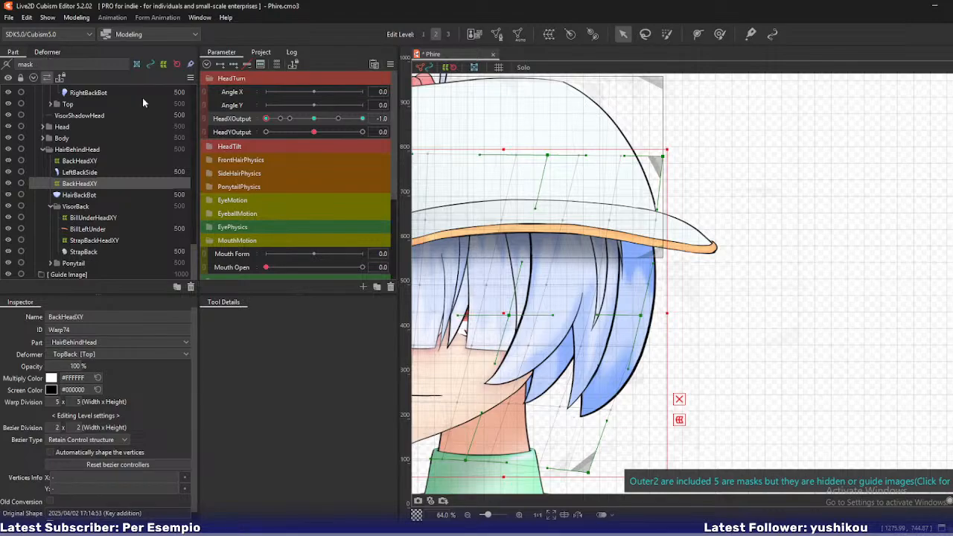
Examine the reordered back hair and the strap area while moving HeadXOutput between -1.0 and -0.7
{"action": "mouse_move", "coordinate": [262, 120]}
{"action": "left_mouse_down"}
{"action": "mouse_move", "coordinate": [282, 120]}
{"action": "mouse_move", "coordinate": [254, 123]}
{"action": "left_mouse_up"}
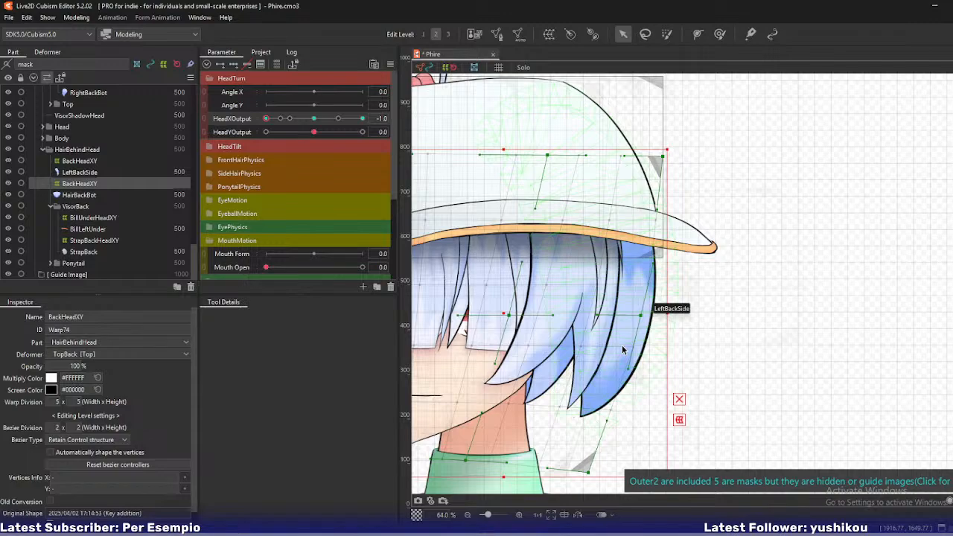
{"action": "scroll", "coordinate": [623, 350], "scroll_direction": "down", "scroll_amount": 3}
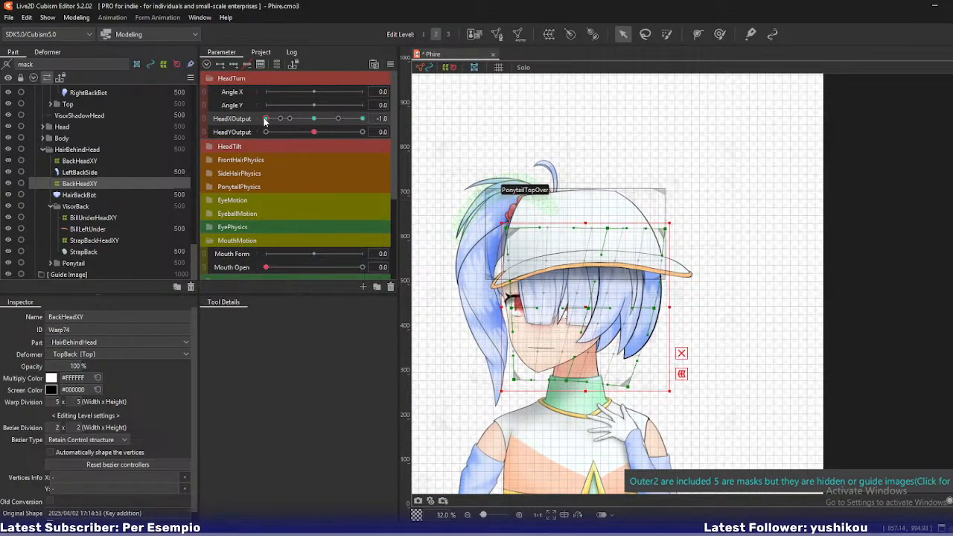
{"action": "mouse_move", "coordinate": [265, 121]}
{"action": "left_mouse_down"}
{"action": "mouse_move", "coordinate": [305, 132]}
{"action": "mouse_move", "coordinate": [279, 129]}
{"action": "left_mouse_up"}
{"action": "scroll", "coordinate": [530, 251], "scroll_direction": "up", "scroll_amount": 3}
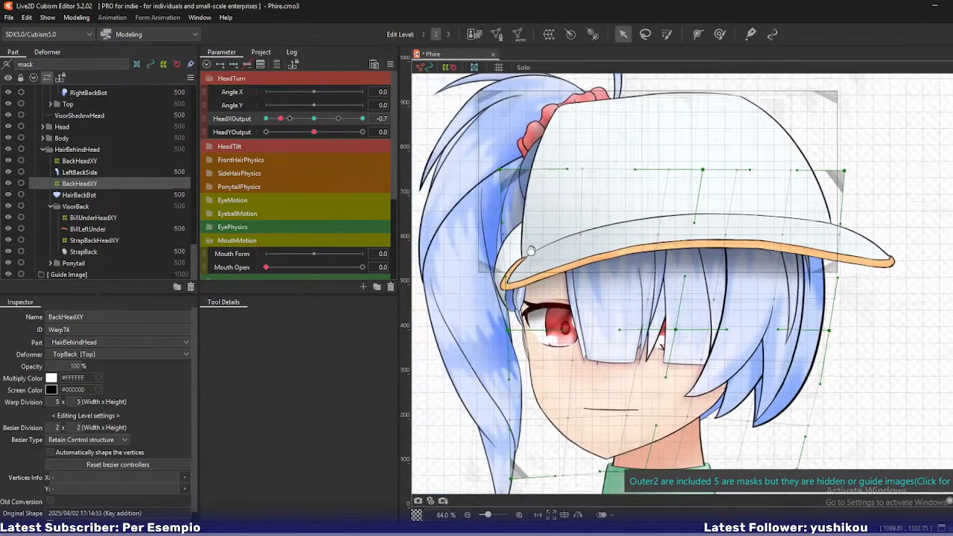
{"action": "left_click_drag", "start_coordinate": [531, 251], "coordinate": [540, 250]}
{"action": "left_click_drag", "start_coordinate": [279, 124], "coordinate": [265, 129]}
{"action": "scroll", "coordinate": [455, 283], "scroll_direction": "up", "scroll_amount": 1}
{"action": "scroll", "coordinate": [456, 283], "scroll_direction": "up", "scroll_amount": 1}
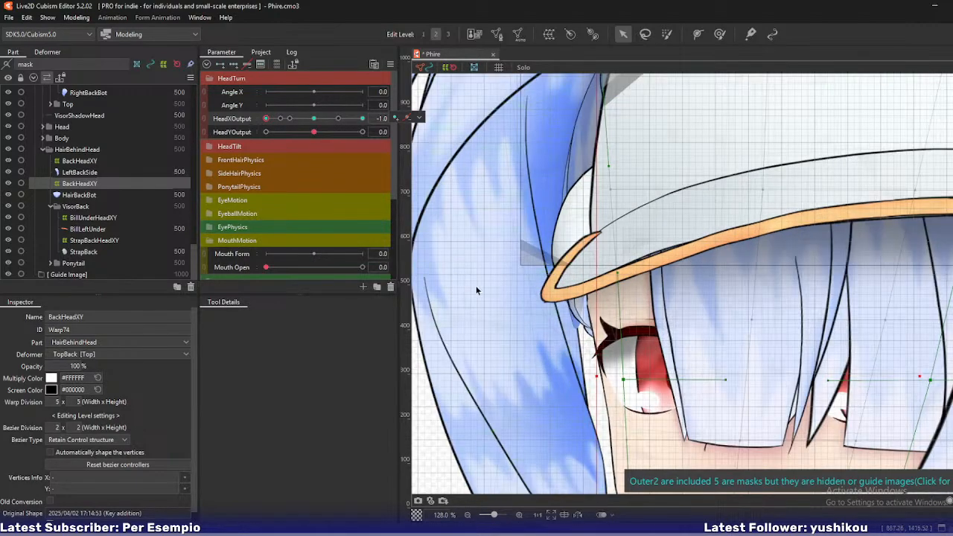
{"action": "scroll", "coordinate": [72, 183], "scroll_direction": "up", "scroll_amount": 2}
Isolate RightPullUp's hair meshes and deformers together with the front and back straps and their deformers in Solo view
{"action": "left_click", "coordinate": [49, 54]}
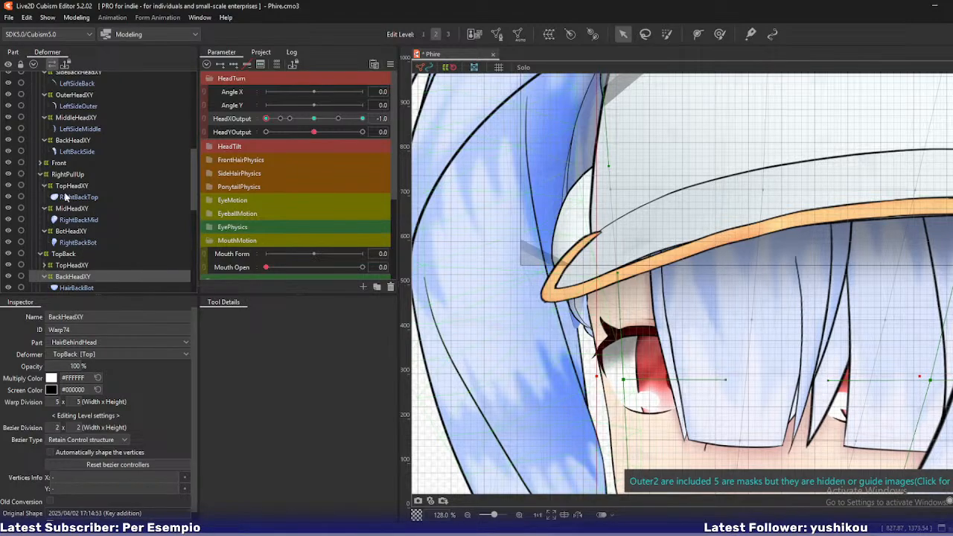
{"action": "left_click", "coordinate": [65, 187]}
{"action": "left_click", "coordinate": [73, 240], "text": "shift"}
{"action": "scroll", "coordinate": [79, 241], "scroll_direction": "up", "scroll_amount": 5}
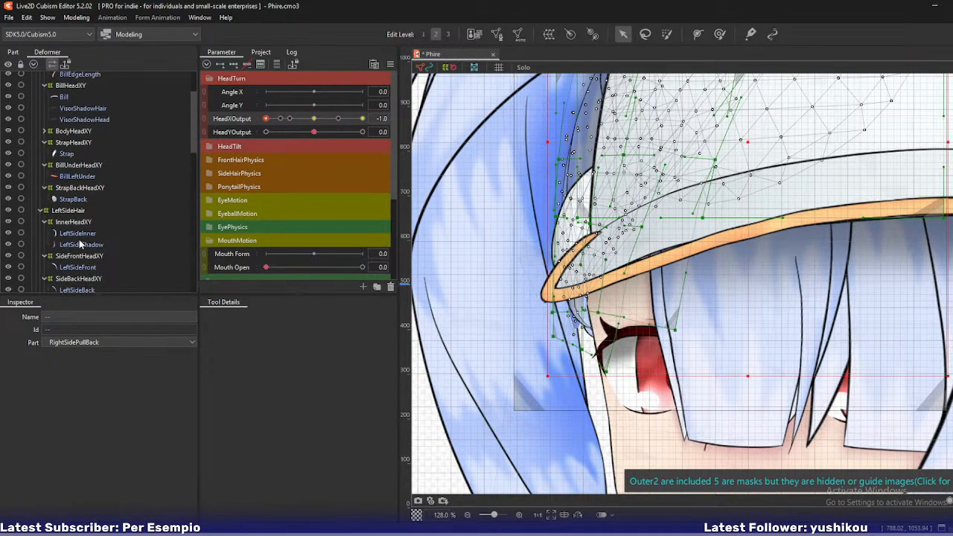
{"action": "scroll", "coordinate": [80, 244], "scroll_direction": "up", "scroll_amount": 2}
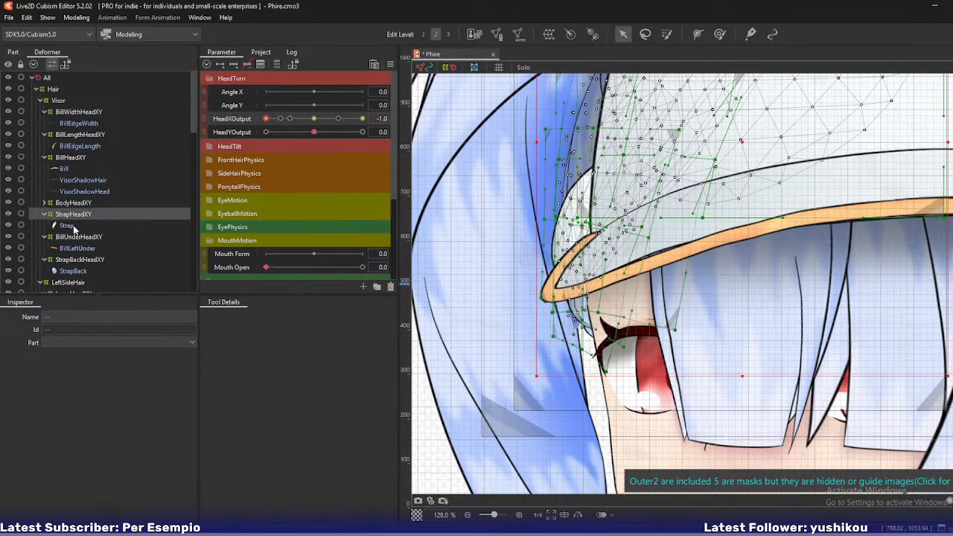
{"action": "scroll", "coordinate": [97, 249], "scroll_direction": "down", "scroll_amount": 6}
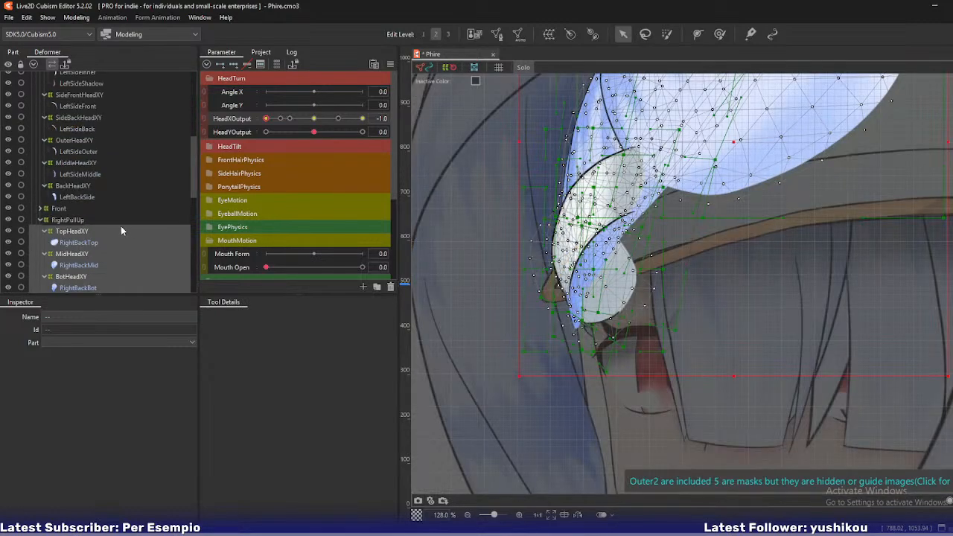
Shift StrapHeadXY's bottom middle, centre and left middle points slightly up and left so the strap covers the pulled-up hair
{"action": "left_click", "coordinate": [74, 232]}
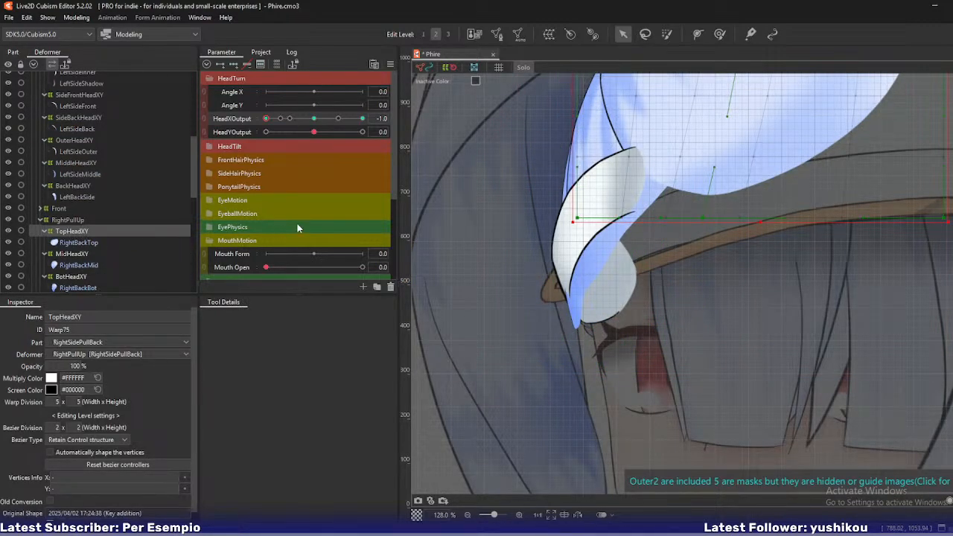
{"action": "scroll", "coordinate": [87, 243], "scroll_direction": "up", "scroll_amount": 3}
{"action": "scroll", "coordinate": [87, 238], "scroll_direction": "up", "scroll_amount": 5}
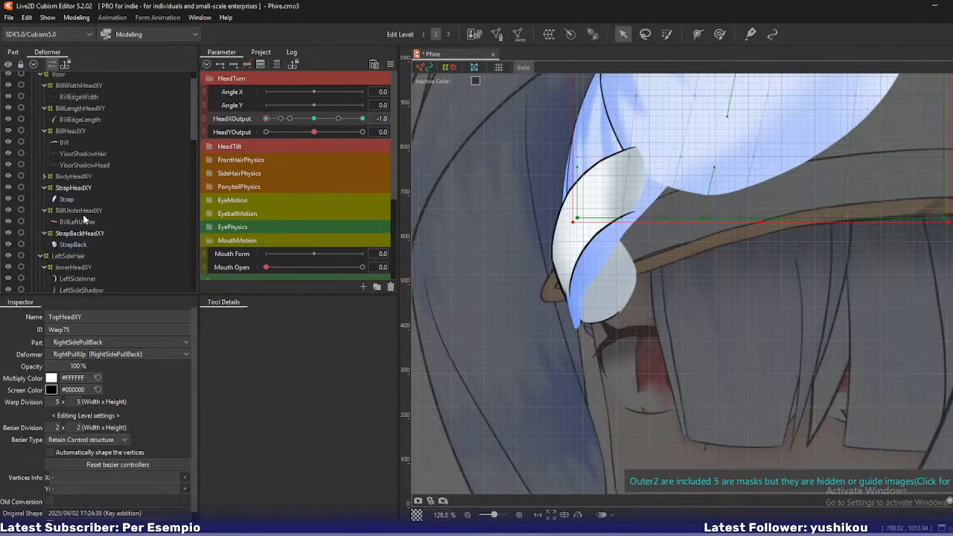
{"action": "left_click", "coordinate": [70, 186]}
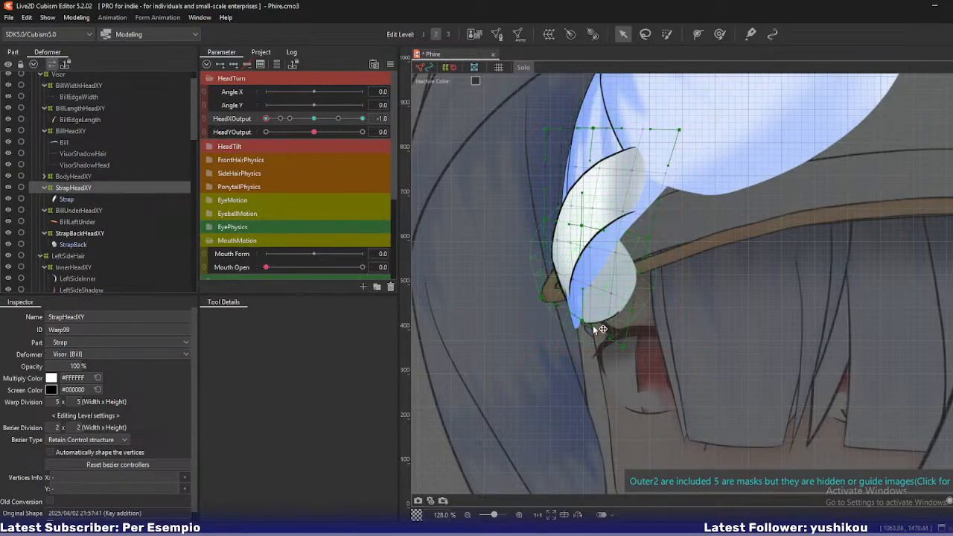
{"action": "left_click_drag", "start_coordinate": [583, 320], "coordinate": [538, 296]}
{"action": "left_click_drag", "start_coordinate": [545, 222], "coordinate": [579, 222]}
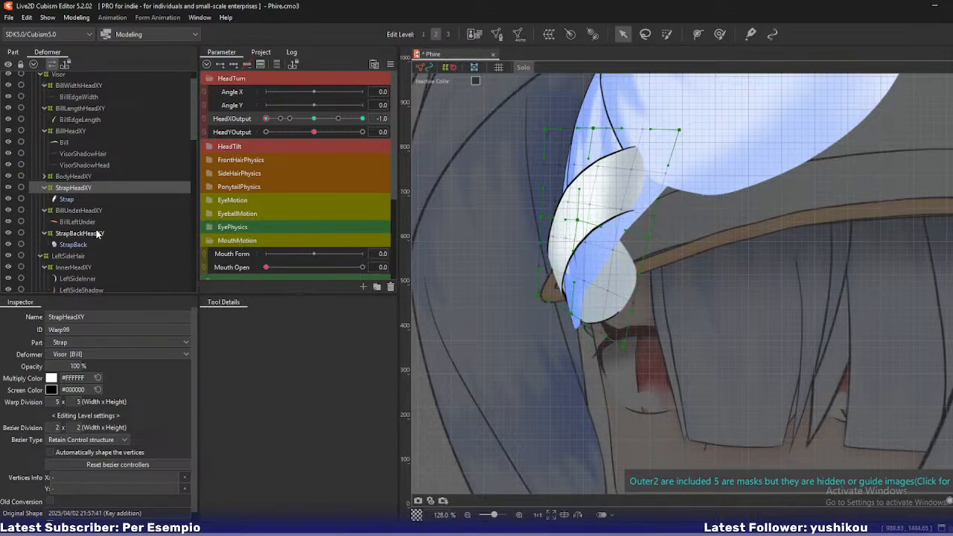
Nudge StrapBackHeadXY slightly left and down, leave Solo view, and check the straps' turn near HeadXOutput -1.0
{"action": "left_click", "coordinate": [147, 236]}
{"action": "left_click_drag", "start_coordinate": [598, 269], "coordinate": [593, 274]}
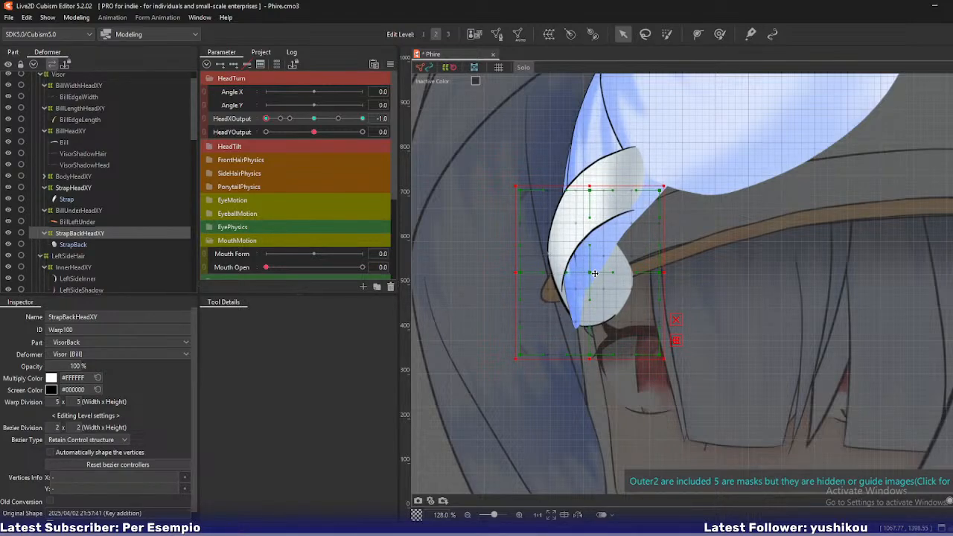
{"action": "mouse_move", "coordinate": [267, 122]}
{"action": "left_mouse_down"}
{"action": "mouse_move", "coordinate": [286, 124]}
{"action": "mouse_move", "coordinate": [252, 128]}
{"action": "left_mouse_up"}
{"action": "scroll", "coordinate": [605, 279], "scroll_direction": "up", "scroll_amount": 5}
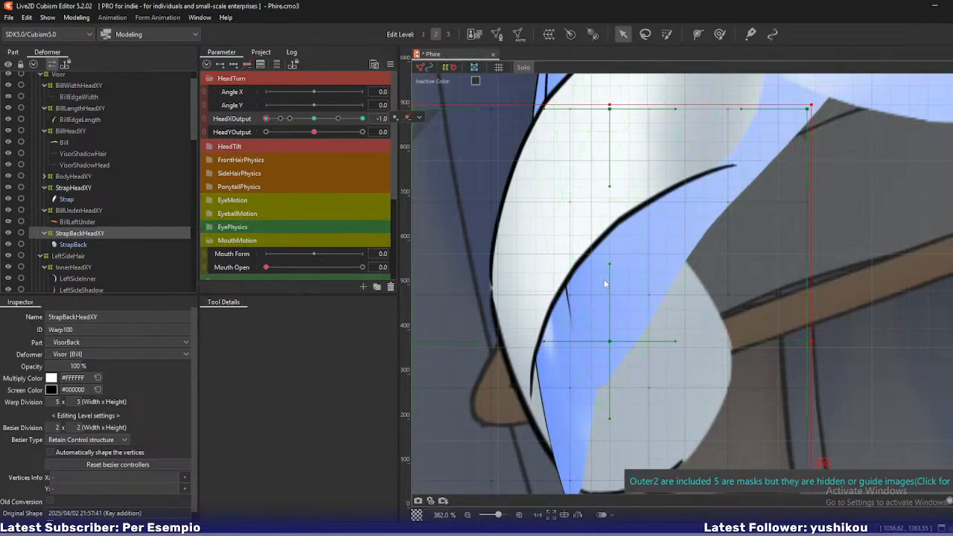
{"action": "scroll", "coordinate": [606, 283], "scroll_direction": "down", "scroll_amount": 5}
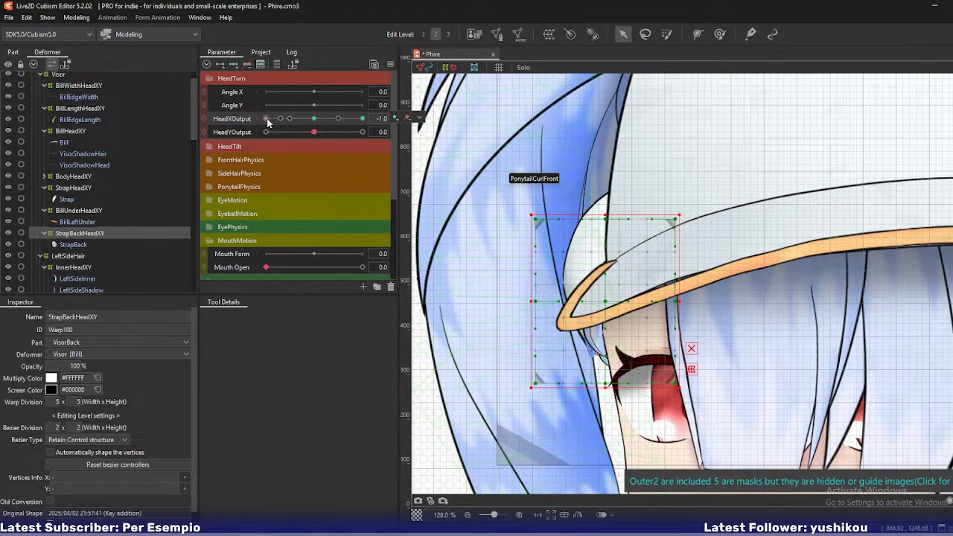
{"action": "mouse_move", "coordinate": [267, 120]}
{"action": "left_mouse_down"}
{"action": "mouse_move", "coordinate": [285, 124]}
{"action": "mouse_move", "coordinate": [266, 125]}
{"action": "left_mouse_up"}
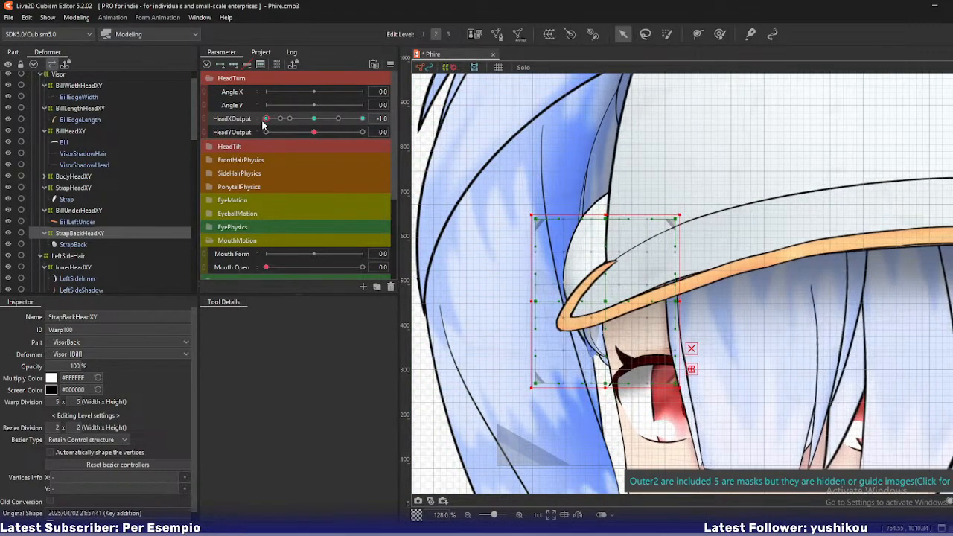
Reshape StrapHeadXY at HeadXOutput -1.0 by lowering its top corners and top middle and nudging the centre and right middle points
{"action": "left_click", "coordinate": [74, 188]}
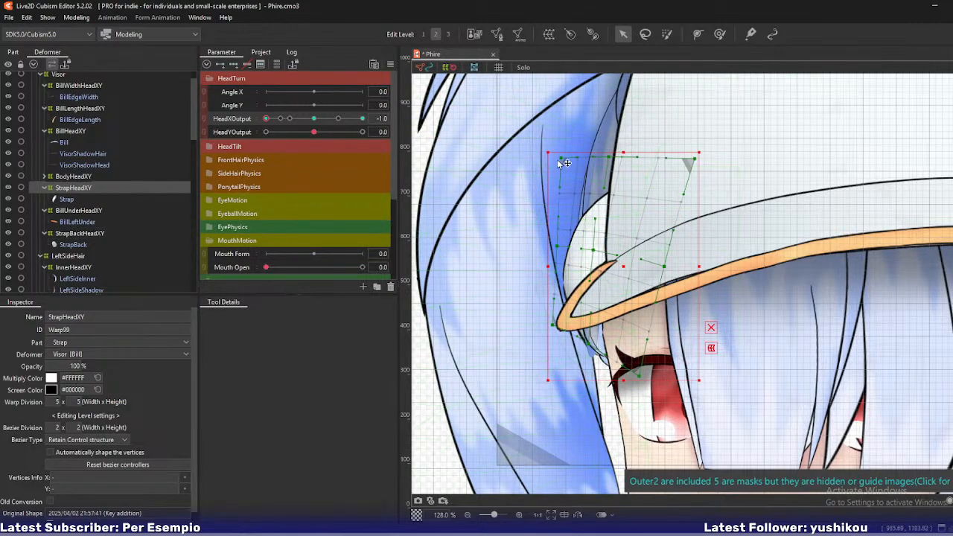
{"action": "left_click_drag", "start_coordinate": [561, 159], "coordinate": [602, 171]}
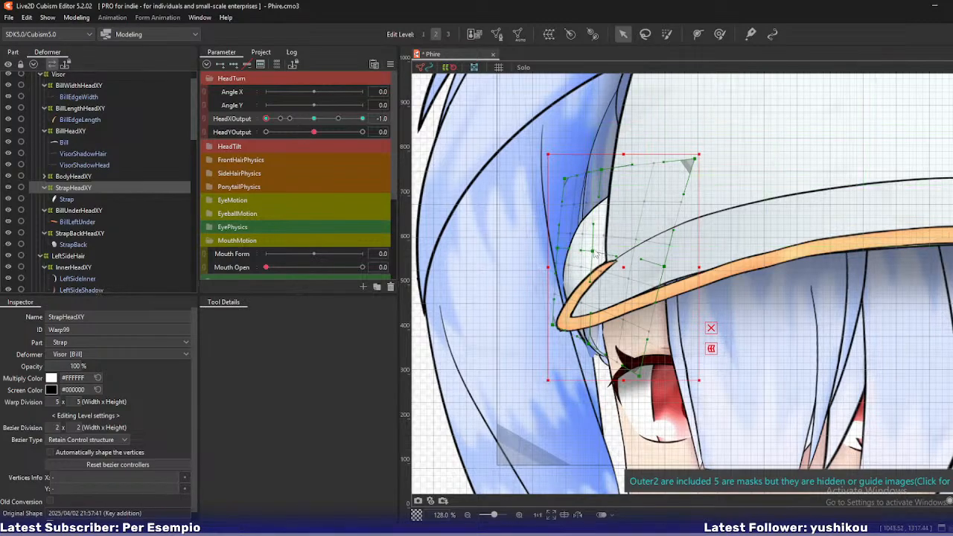
{"action": "left_click_drag", "start_coordinate": [594, 251], "coordinate": [593, 251]}
{"action": "mouse_move", "coordinate": [265, 119]}
{"action": "left_mouse_down"}
{"action": "mouse_move", "coordinate": [281, 127]}
{"action": "mouse_move", "coordinate": [263, 122]}
{"action": "left_mouse_up"}
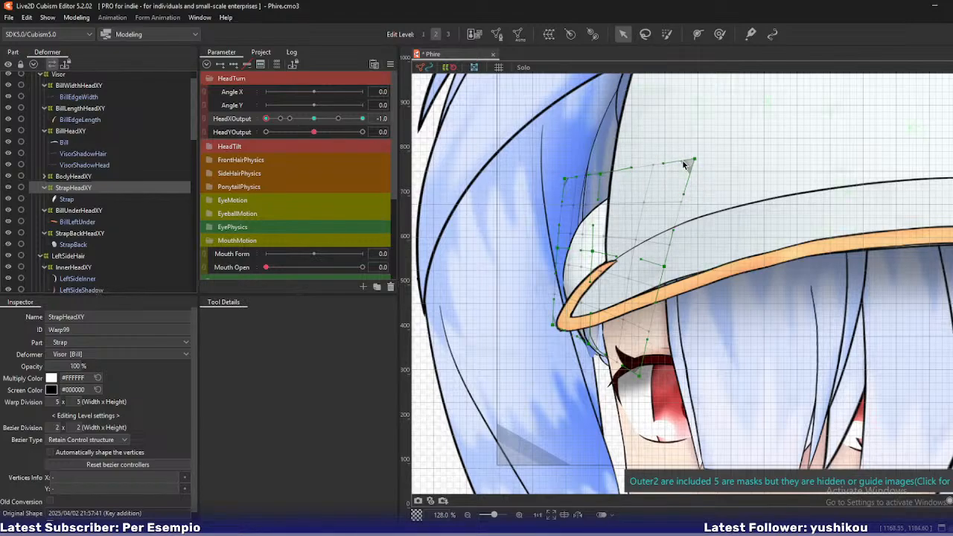
{"action": "left_click_drag", "start_coordinate": [693, 159], "coordinate": [687, 173]}
{"action": "left_click_drag", "start_coordinate": [671, 270], "coordinate": [667, 274]}
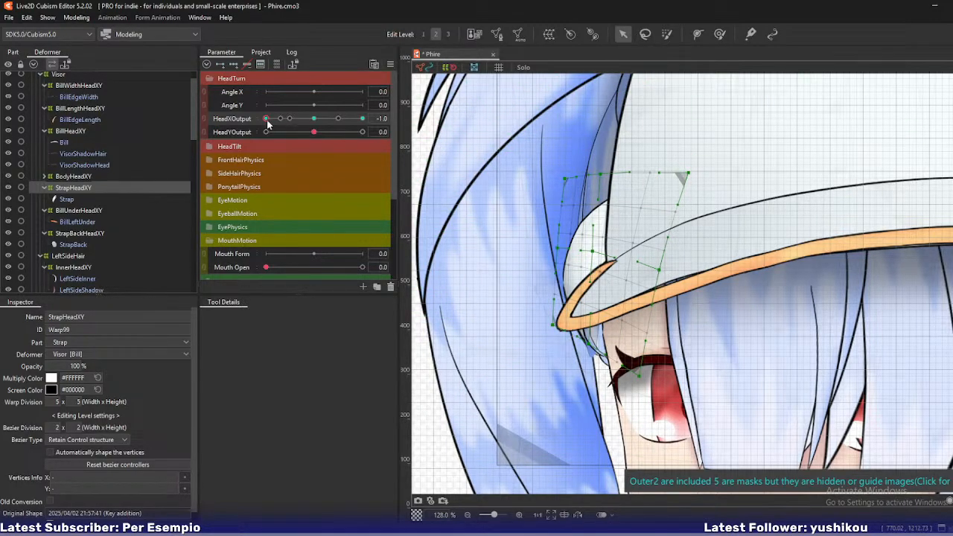
{"action": "mouse_move", "coordinate": [266, 119]}
{"action": "left_mouse_down"}
{"action": "mouse_move", "coordinate": [285, 128]}
{"action": "mouse_move", "coordinate": [253, 124]}
{"action": "left_mouse_up"}
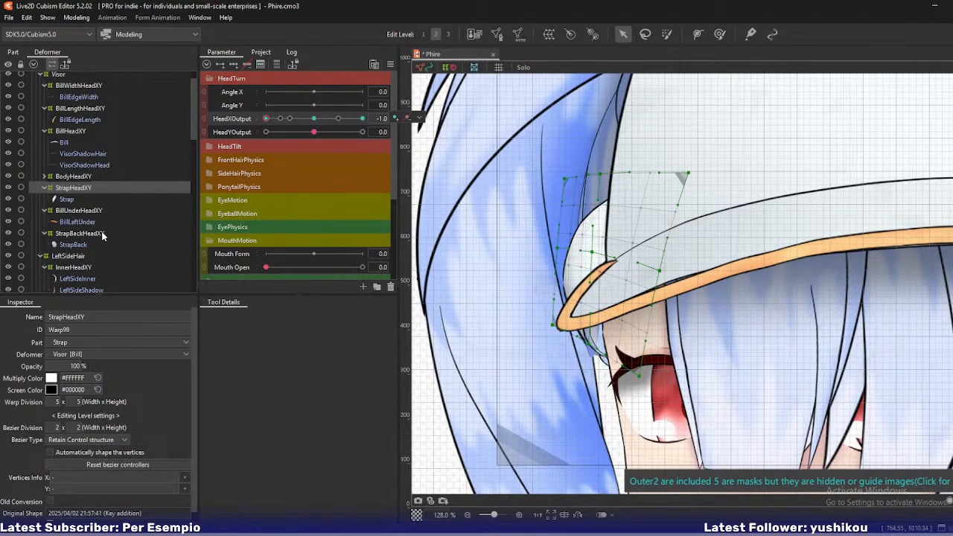
Raise the bottom middle and bottom right points of RightPullUp's BotHeadXY so the lower pulled-up hair tucks behind the strap
{"action": "scroll", "coordinate": [74, 223], "scroll_direction": "down", "scroll_amount": 6}
{"action": "scroll", "coordinate": [83, 229], "scroll_direction": "down", "scroll_amount": 2}
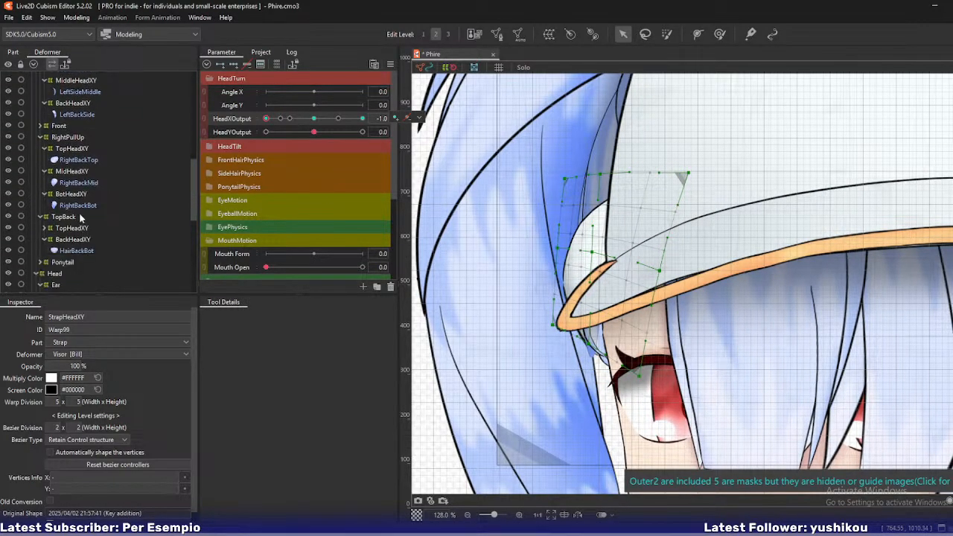
{"action": "left_click", "coordinate": [75, 194]}
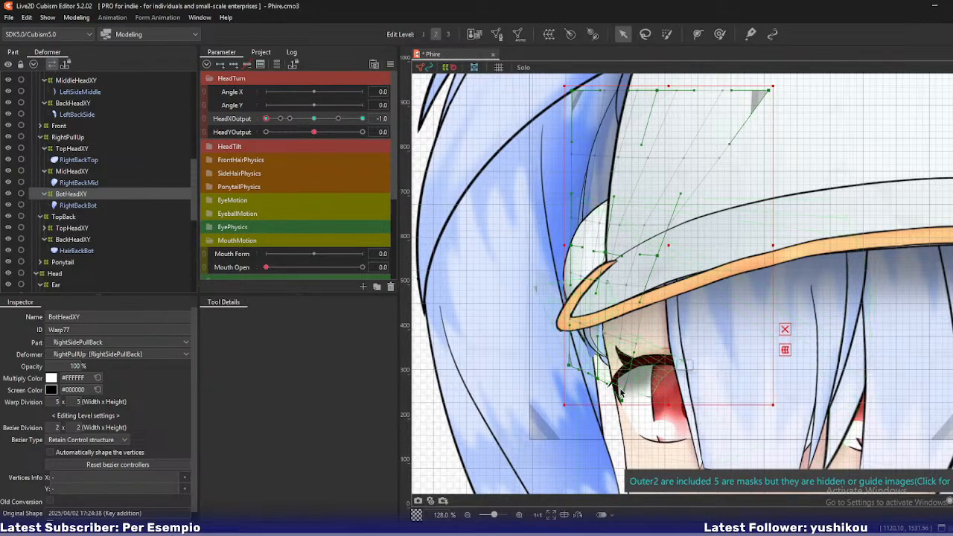
{"action": "mouse_move", "coordinate": [617, 382]}
{"action": "left_mouse_down"}
{"action": "mouse_move", "coordinate": [627, 403]}
{"action": "mouse_move", "coordinate": [635, 380]}
{"action": "mouse_move", "coordinate": [600, 374]}
{"action": "mouse_move", "coordinate": [609, 368]}
{"action": "left_mouse_up"}
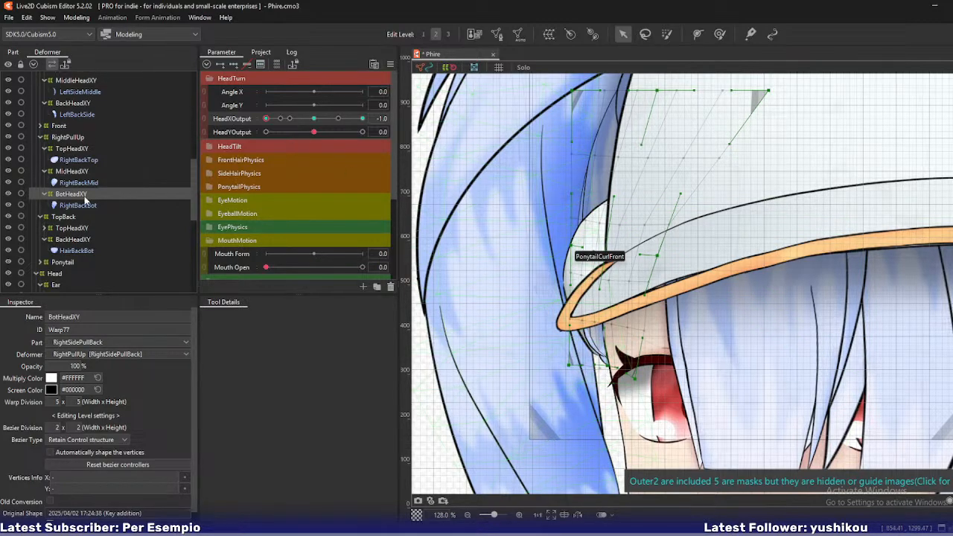
Refine BillWidthHeadXY's curve at HeadXOutput -1.0 by adjusting its left and top bezier handles and shifting its centre point slightly down
{"action": "scroll", "coordinate": [83, 199], "scroll_direction": "up", "scroll_amount": 5}
{"action": "left_click", "coordinate": [80, 134]}
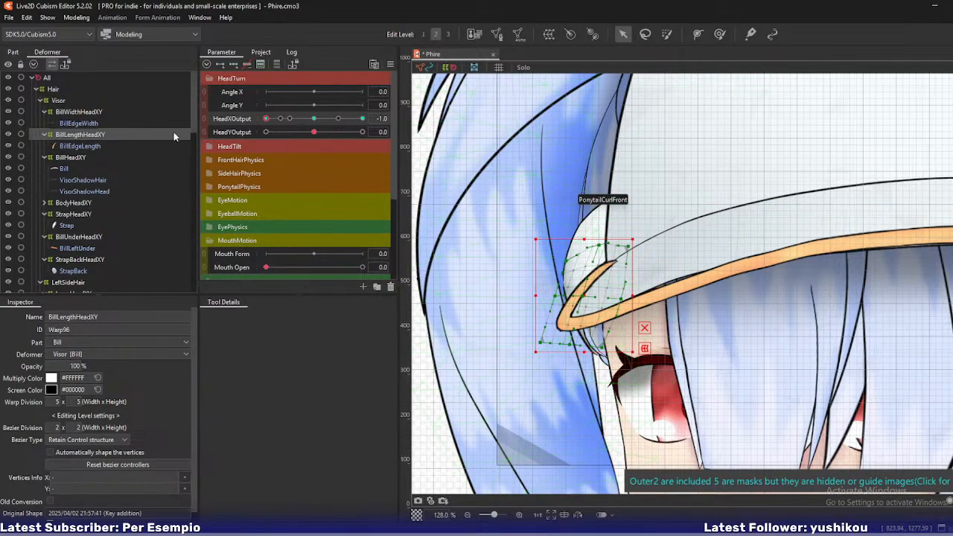
{"action": "left_click", "coordinate": [170, 112]}
{"action": "left_click_drag", "start_coordinate": [638, 276], "coordinate": [635, 252]}
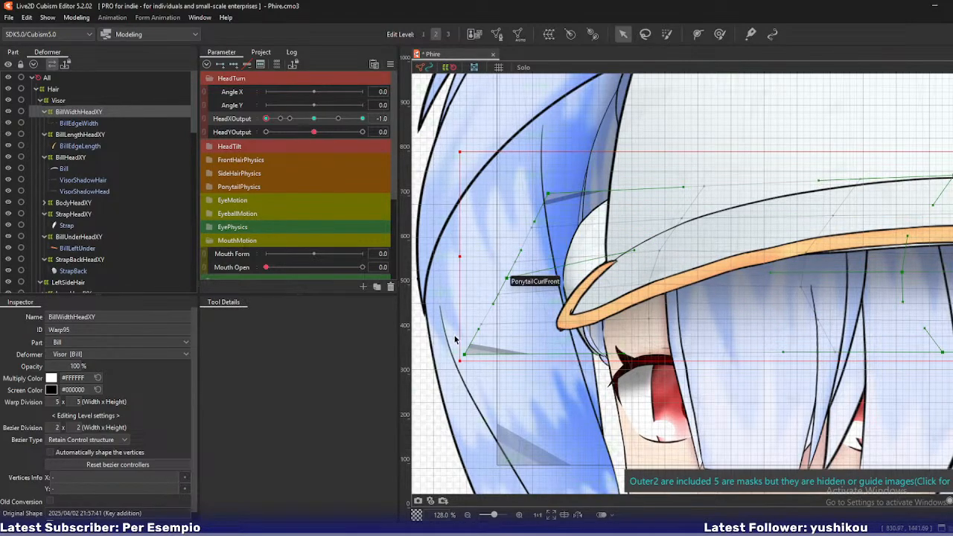
{"action": "left_click_drag", "start_coordinate": [465, 358], "coordinate": [467, 358]}
{"action": "left_click_drag", "start_coordinate": [810, 288], "coordinate": [668, 294]}
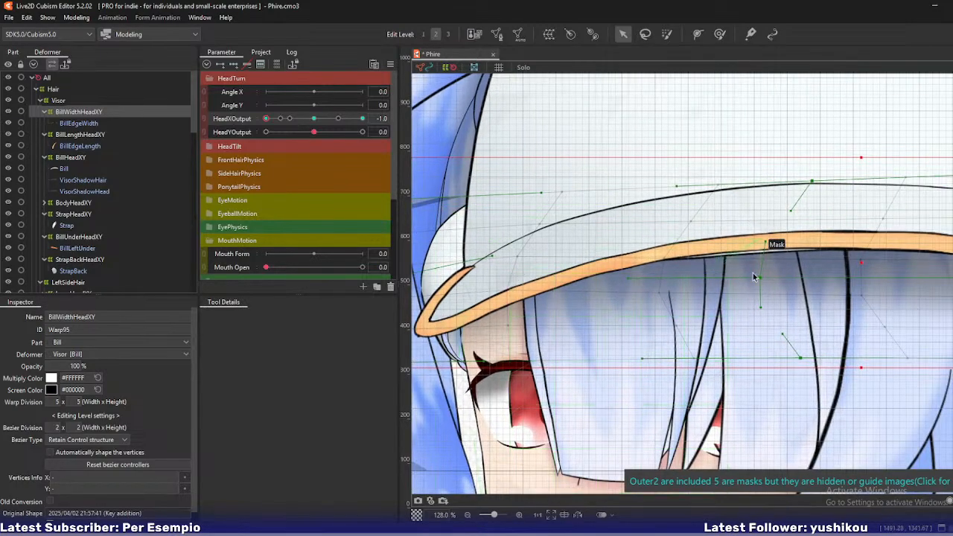
{"action": "left_click_drag", "start_coordinate": [760, 278], "coordinate": [763, 287]}
{"action": "scroll", "coordinate": [666, 294], "scroll_direction": "up", "scroll_amount": 1}
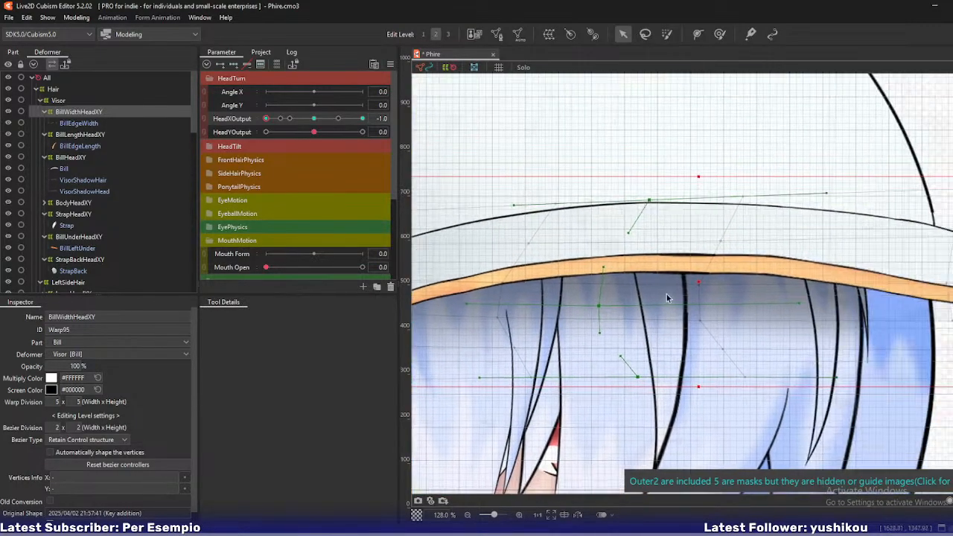
{"action": "scroll", "coordinate": [626, 274], "scroll_direction": "down", "scroll_amount": 2}
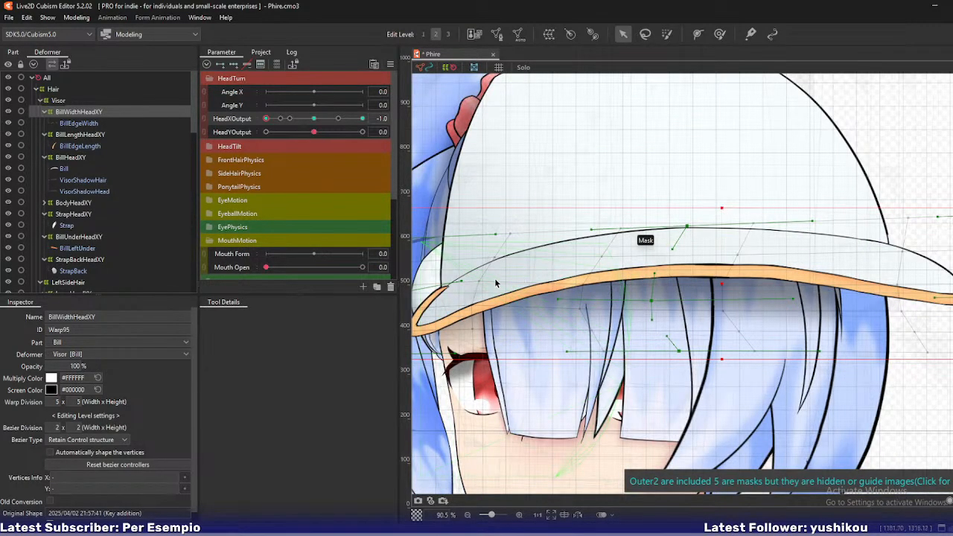
{"action": "left_click_drag", "start_coordinate": [497, 234], "coordinate": [497, 222]}
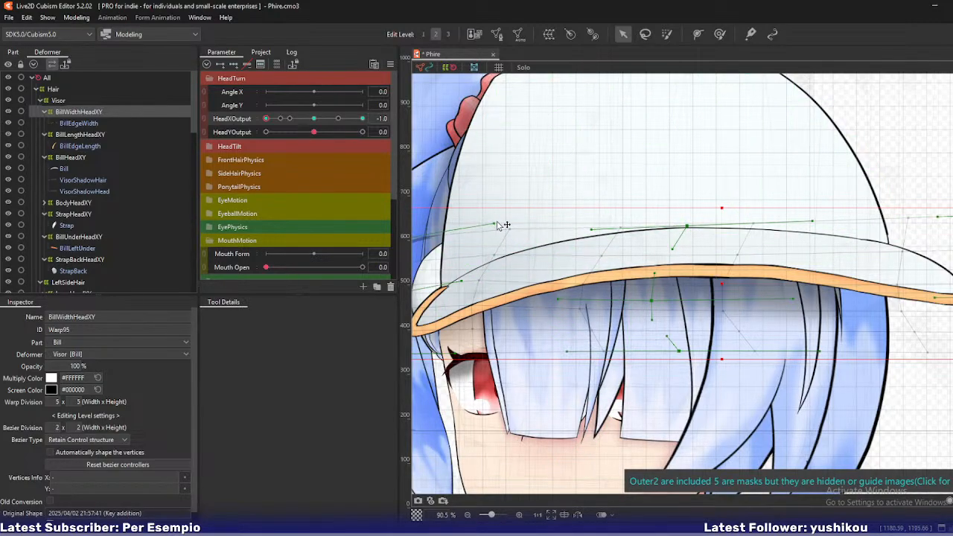
{"action": "left_click_drag", "start_coordinate": [590, 228], "coordinate": [595, 234]}
Return HeadXOutput to 0.0 and set BillWidthHeadXY's warp division to 9 x 9
{"action": "left_click", "coordinate": [313, 118]}
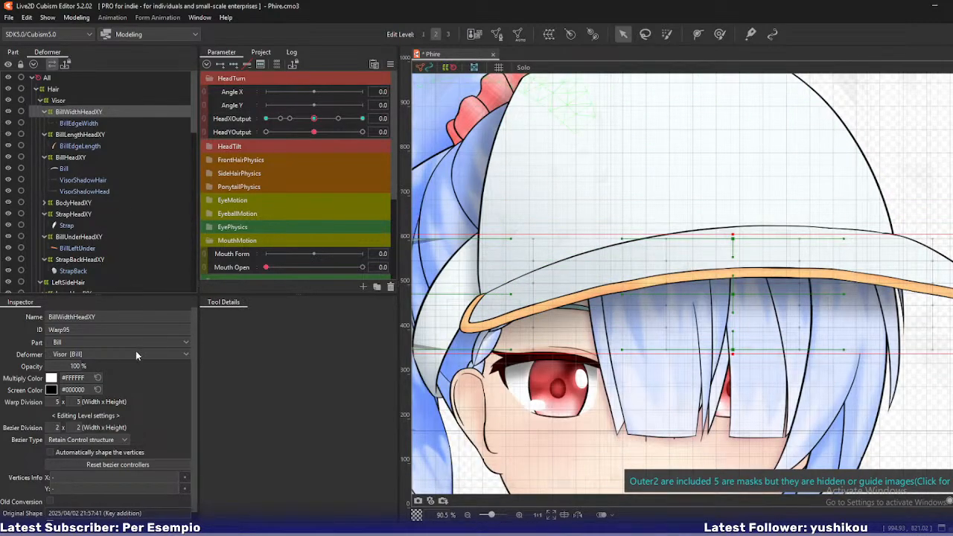
{"action": "double_click", "coordinate": [54, 401]}
{"action": "double_click", "coordinate": [78, 401]}
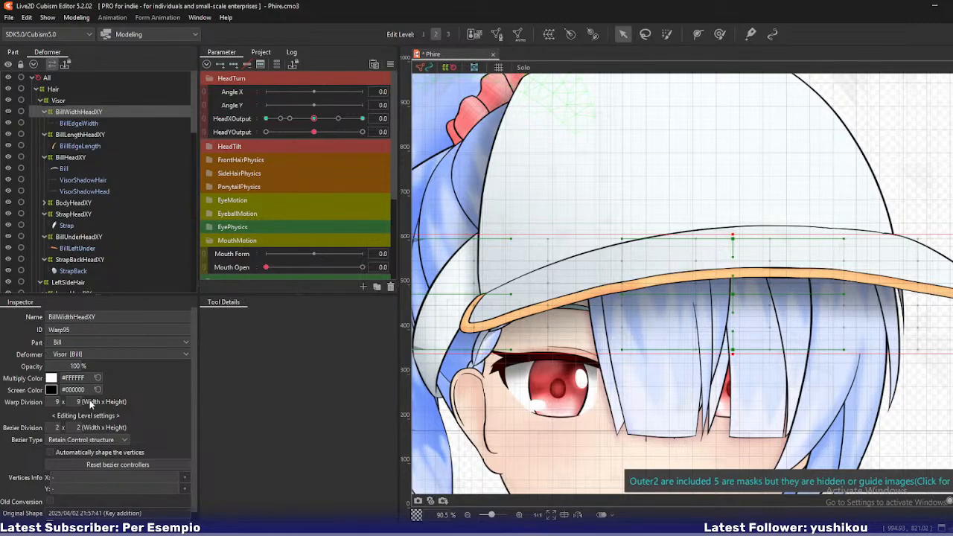
{"action": "type", "text": "9"}
At HeadXOutput -1.0, nudge the BillWidthHeadXY grid point just above the orange brim edge slightly up and left
{"action": "left_click", "coordinate": [266, 118]}
{"action": "scroll", "coordinate": [546, 298], "scroll_direction": "up", "scroll_amount": 3}
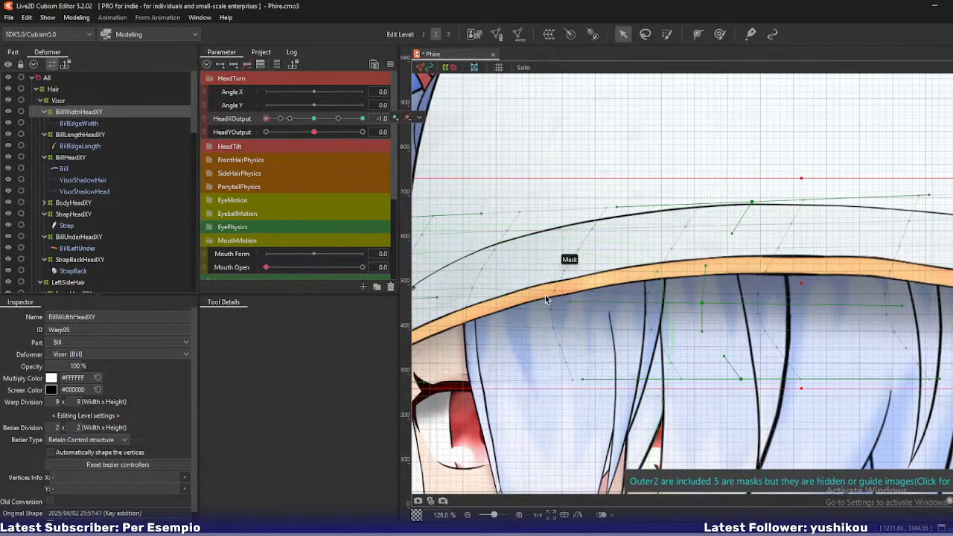
{"action": "left_click_drag", "start_coordinate": [566, 271], "coordinate": [563, 266]}
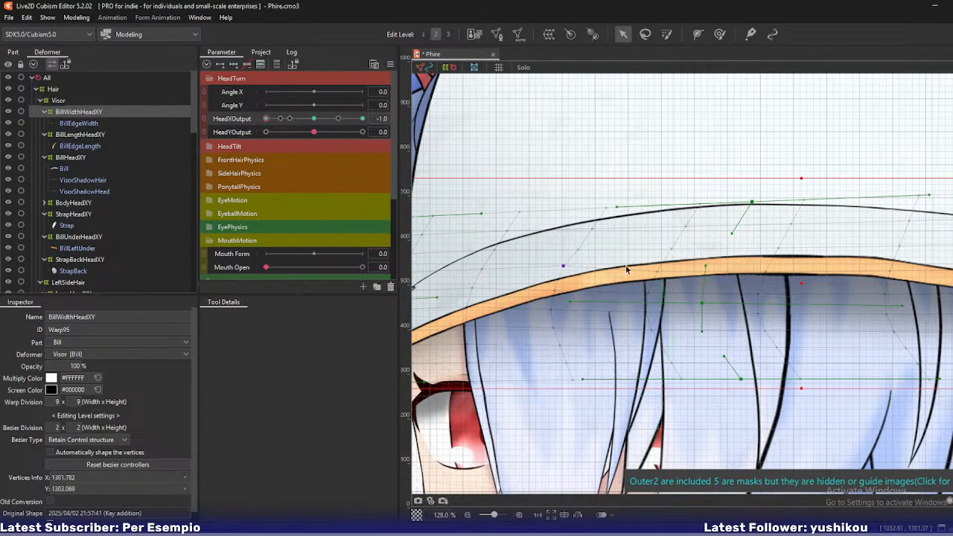
Check the visor's turn by moving HeadXOutput to -0.8 and back to -1.0, and save the model
{"action": "scroll", "coordinate": [625, 270], "scroll_direction": "down", "scroll_amount": 1}
{"action": "scroll", "coordinate": [625, 270], "scroll_direction": "down", "scroll_amount": 1}
{"action": "left_click", "coordinate": [276, 119]}
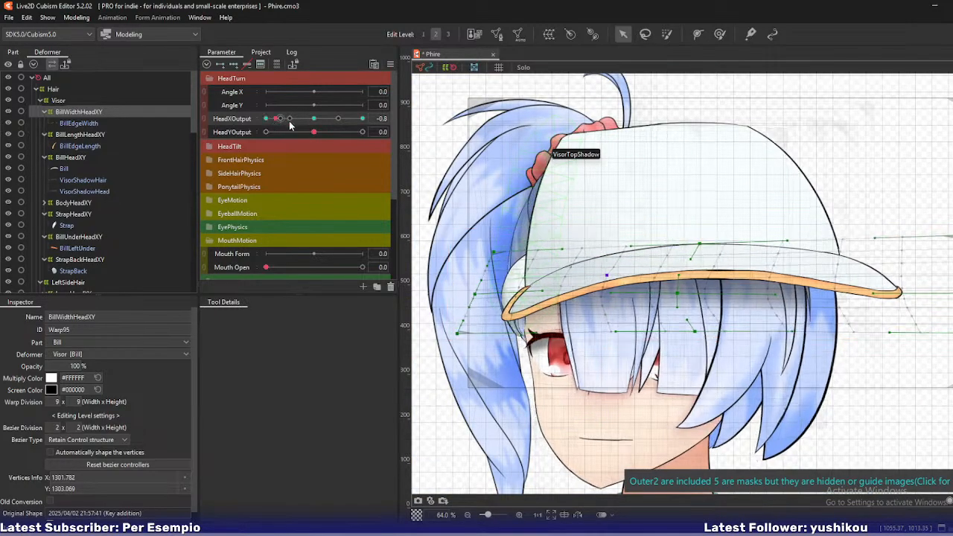
{"action": "left_click_drag", "start_coordinate": [289, 121], "coordinate": [119, 153]}
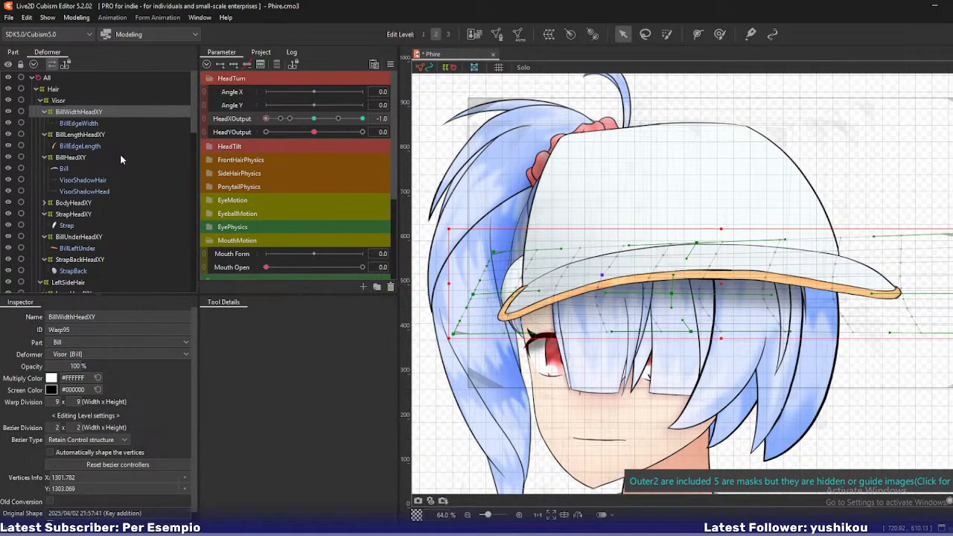
{"action": "key", "text": "ctrl+s"}
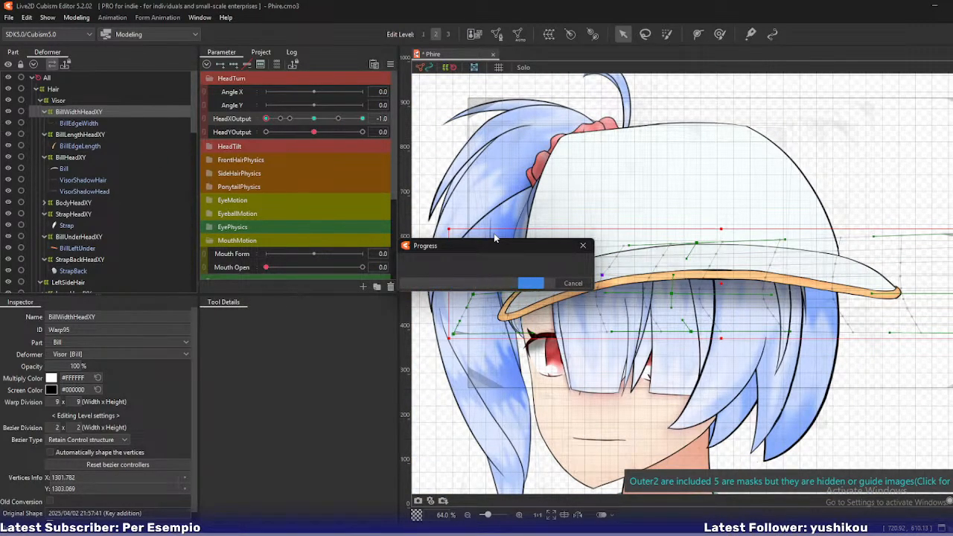